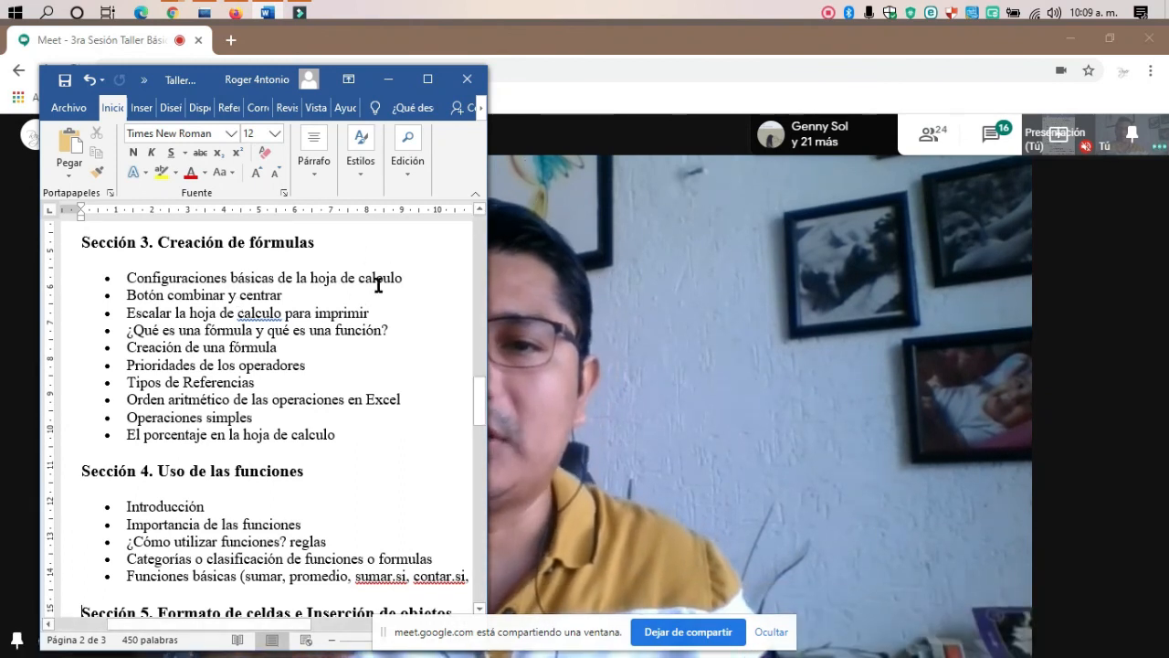
# Maximize the course outline document and go through the topics of Sección 3, Creación de fórmulas, highlighting them line by line.
pyautogui.click(427, 79)
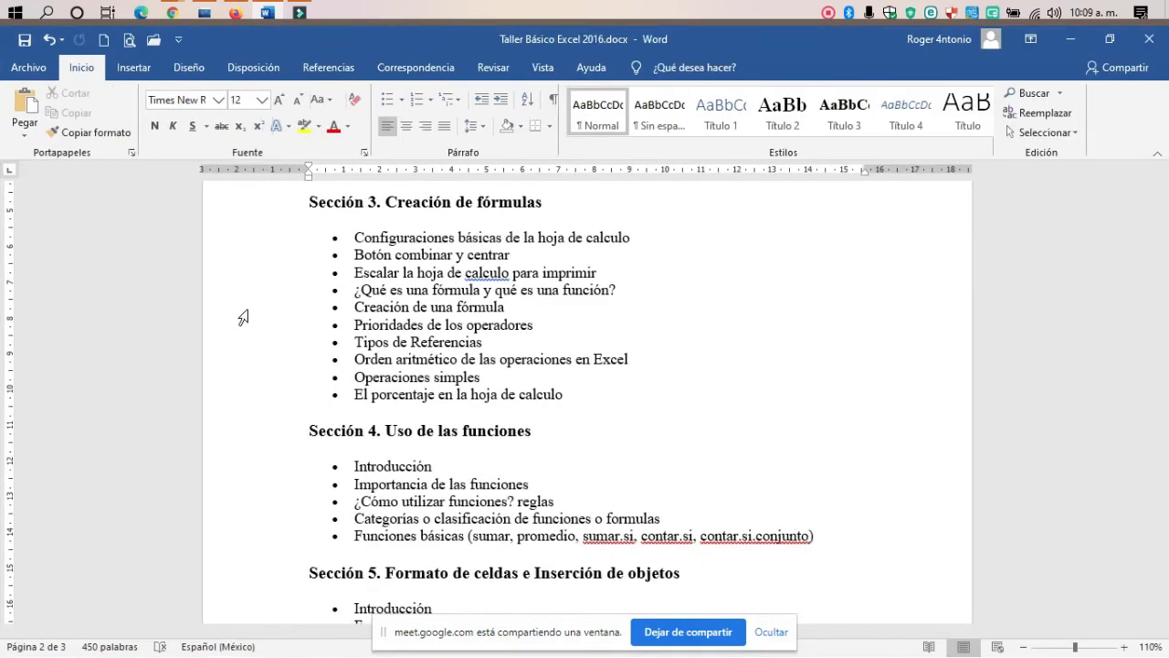
pyautogui.click(280, 238)
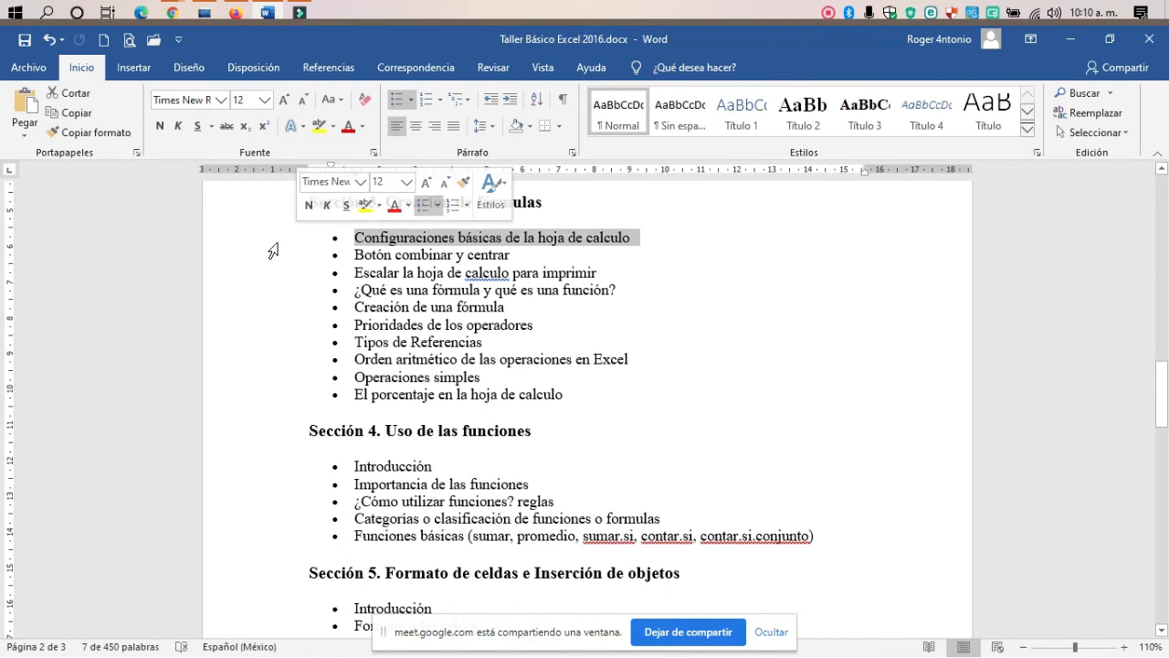
pyautogui.click(276, 256)
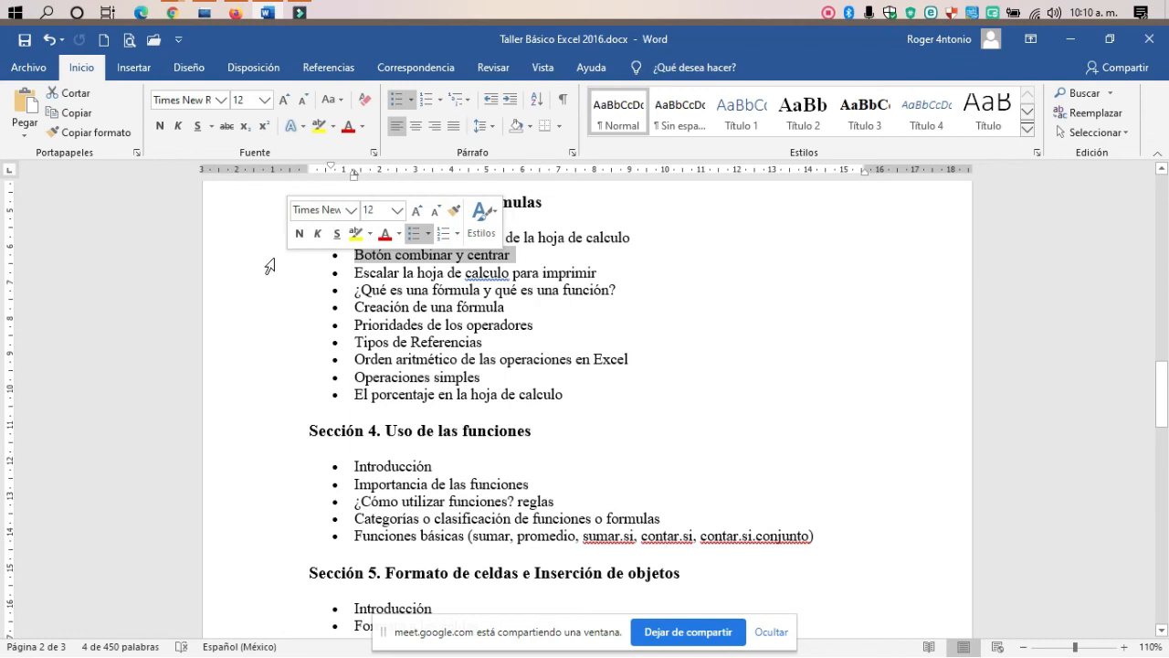
pyautogui.click(264, 274)
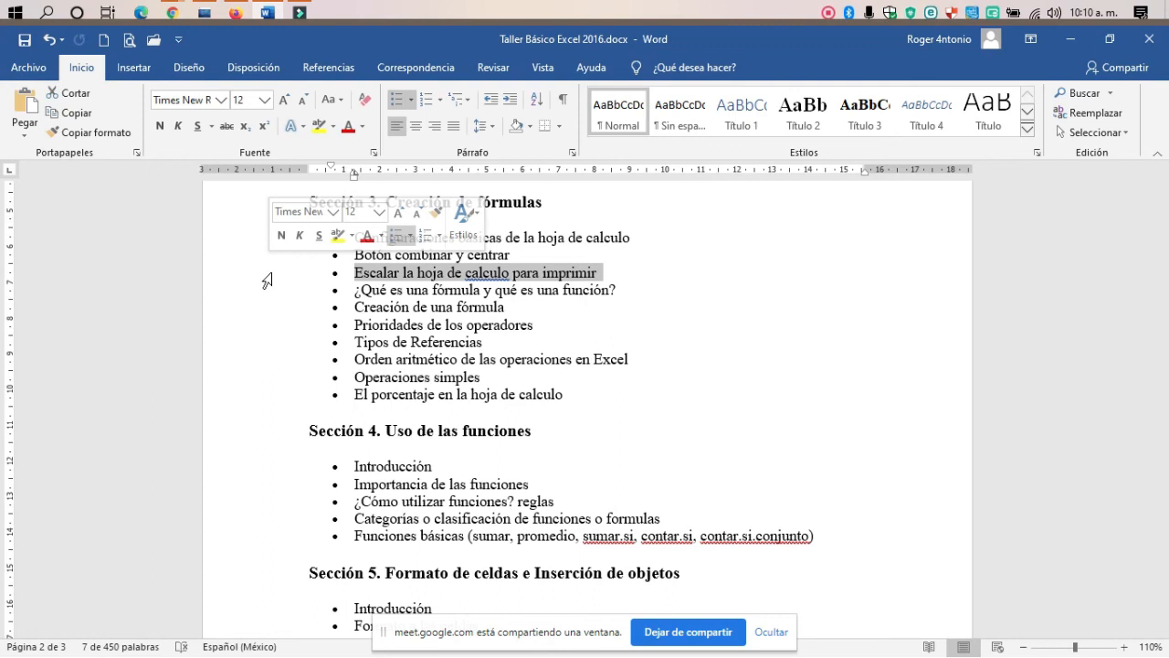
pyautogui.click(267, 327)
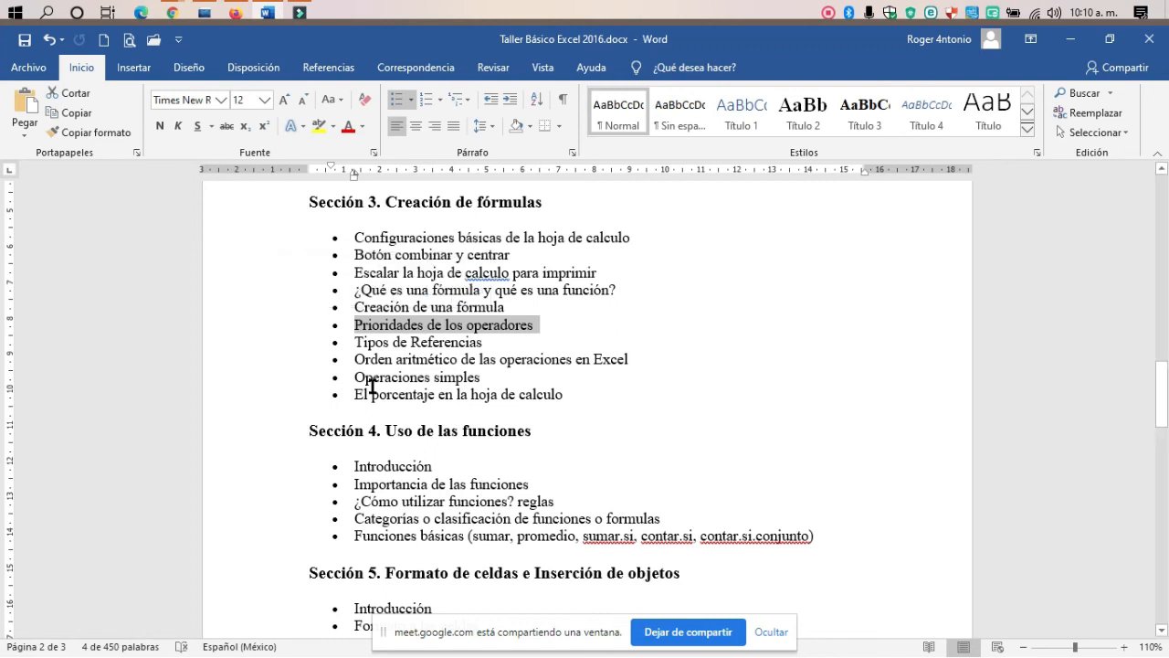
pyautogui.click(256, 358)
pyautogui.click(255, 344)
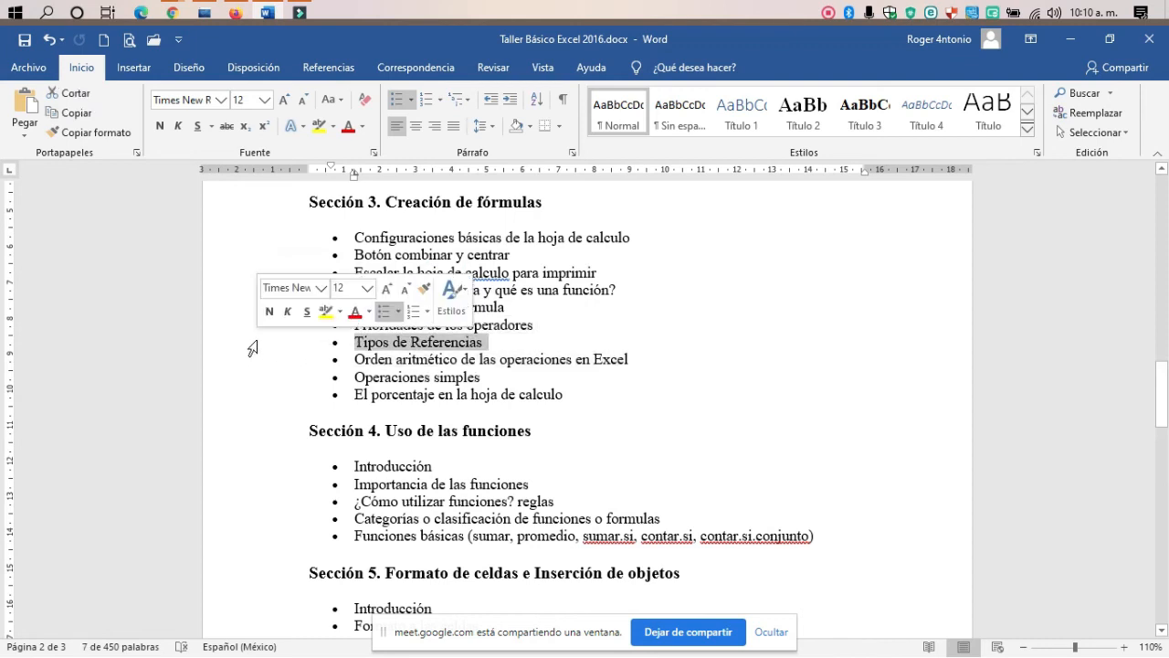
pyautogui.click(243, 364)
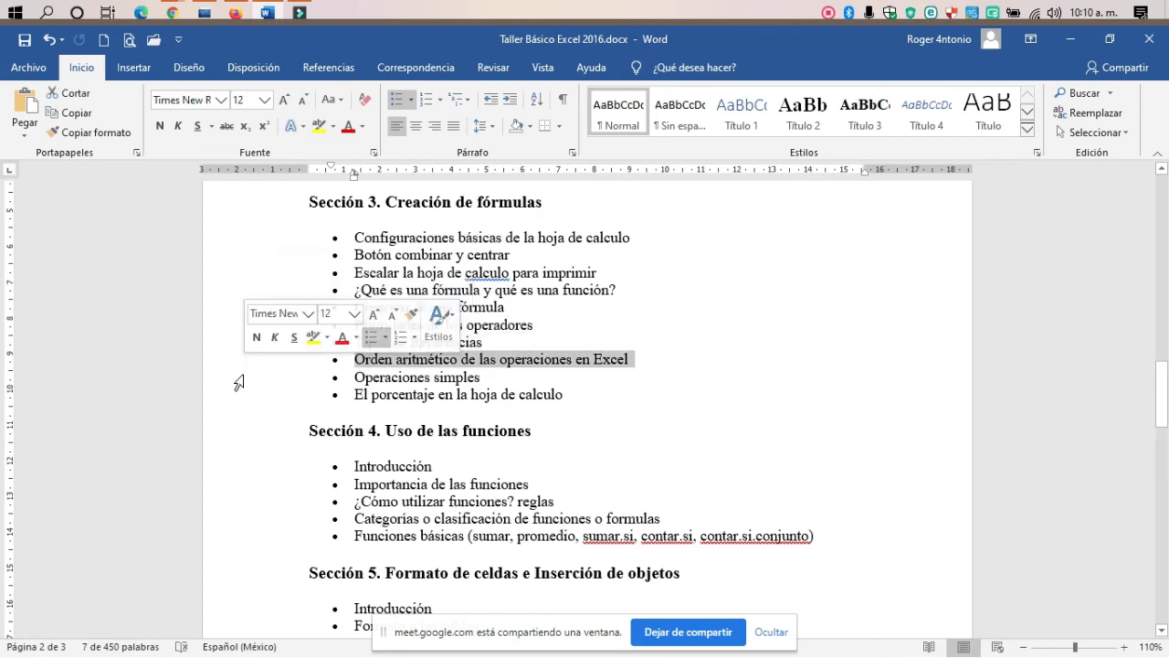
pyautogui.click(250, 379)
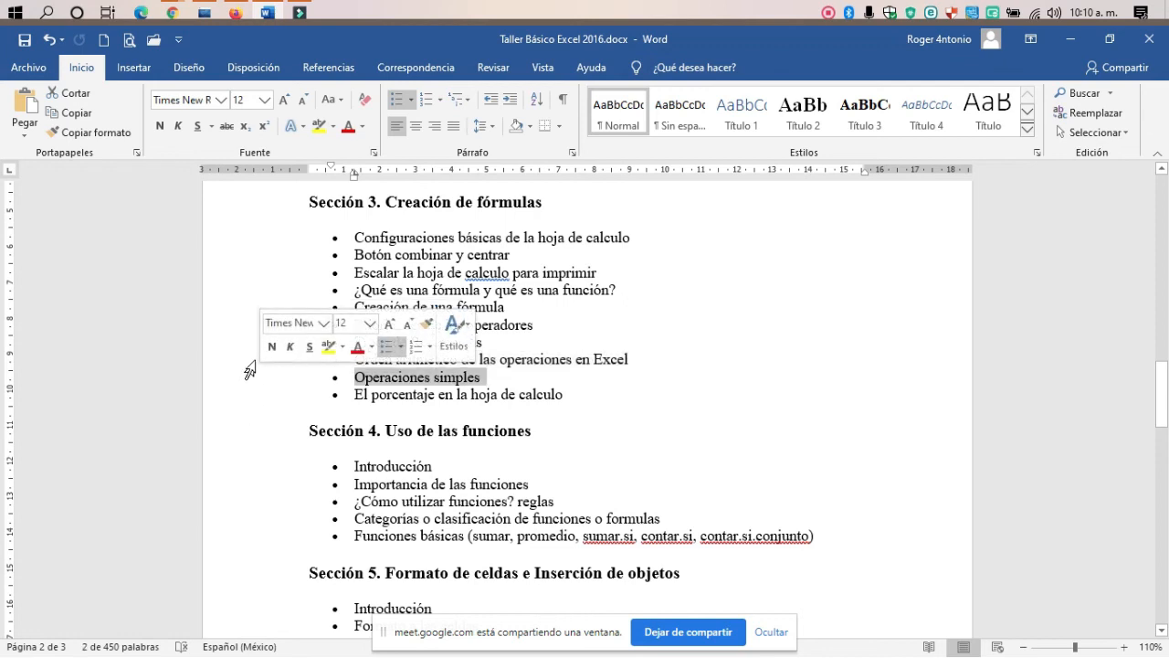
pyautogui.click(244, 393)
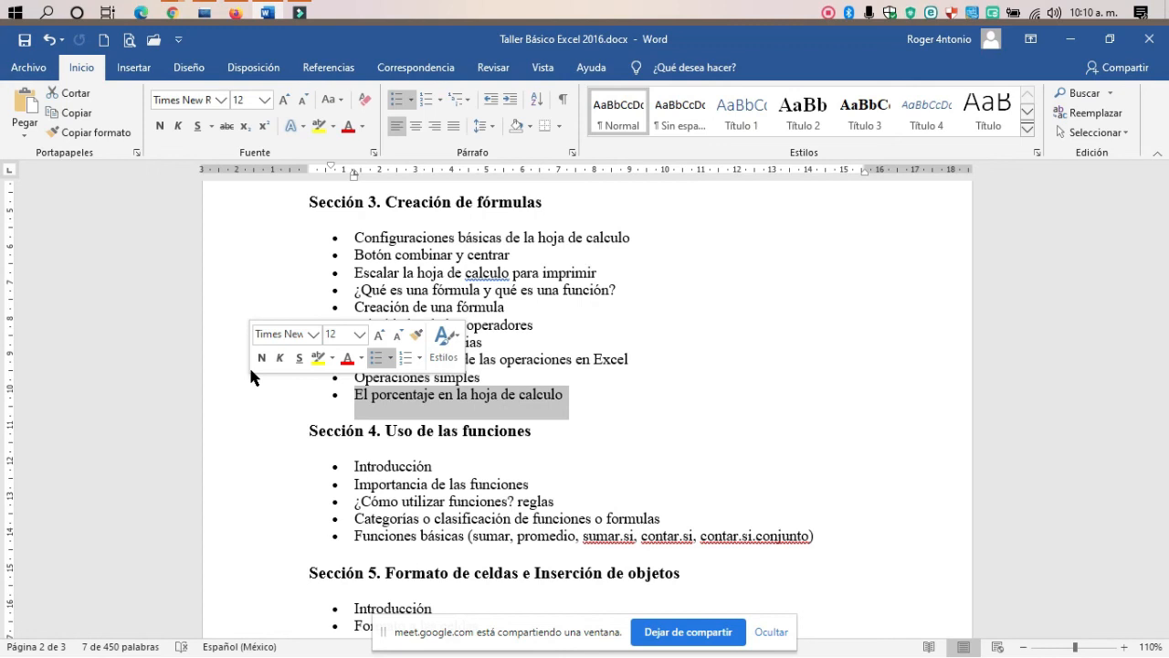
# Go through the topics of Sección 4, Uso de las funciones, highlighting the heading and its lines down to Funciones básicas.
pyautogui.scroll(-1, 249, 364)
pyautogui.click(229, 443)
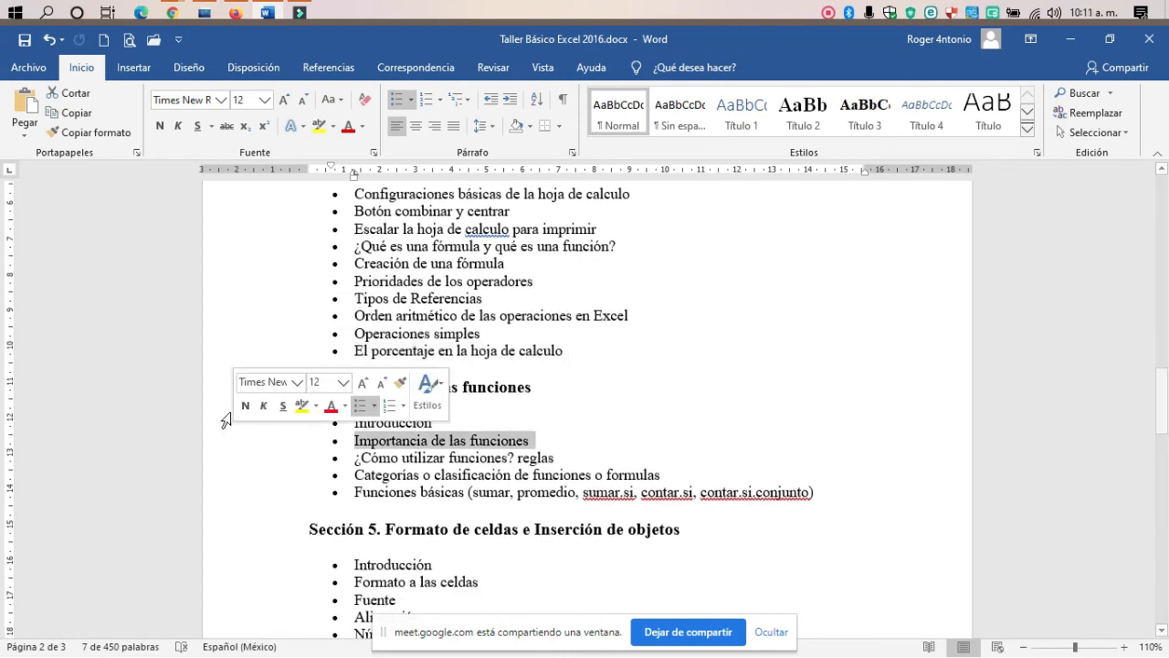
pyautogui.click(193, 386)
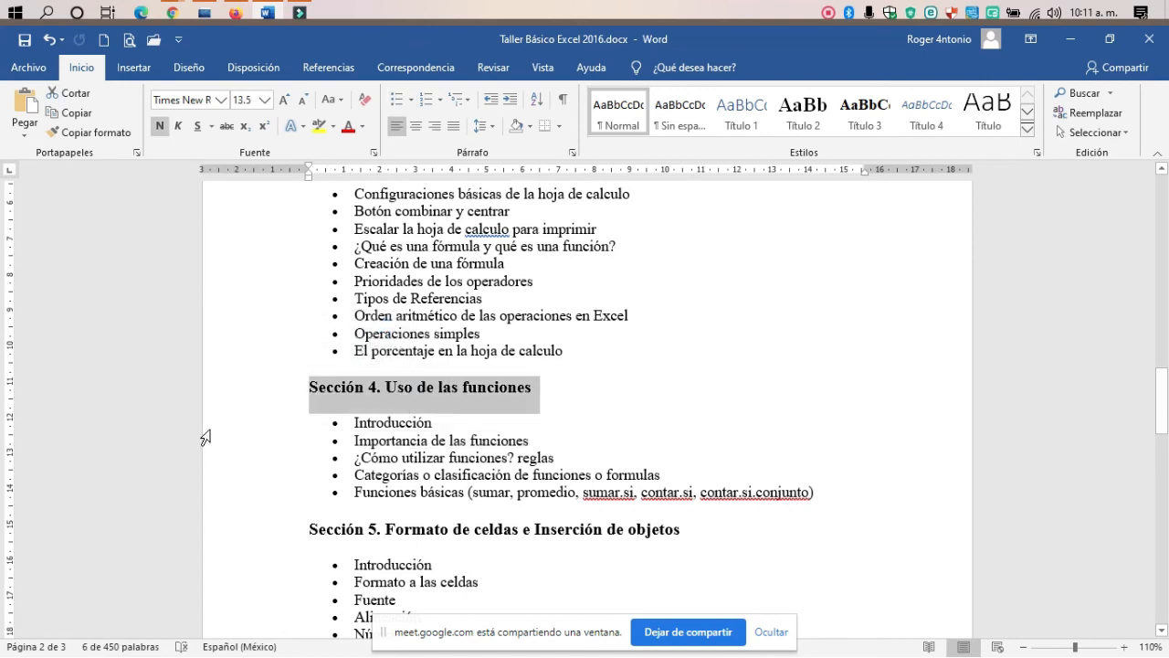
pyautogui.click(203, 428)
pyautogui.click(204, 446)
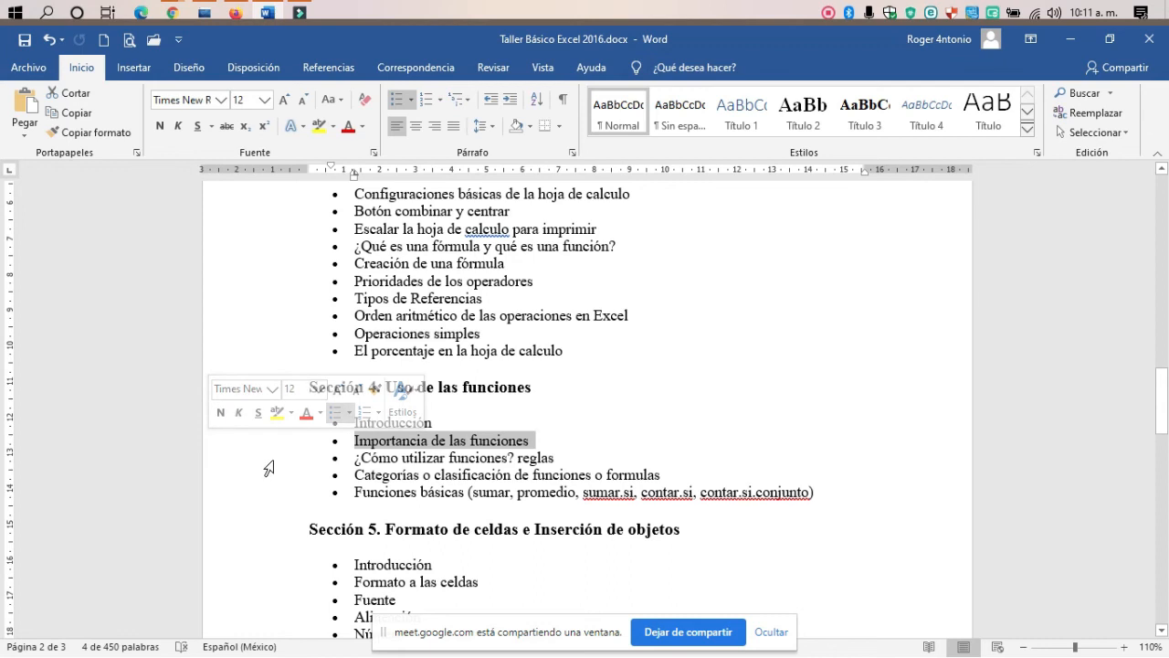
pyautogui.scroll(-1, 266, 466)
pyautogui.scroll(-2, 266, 466)
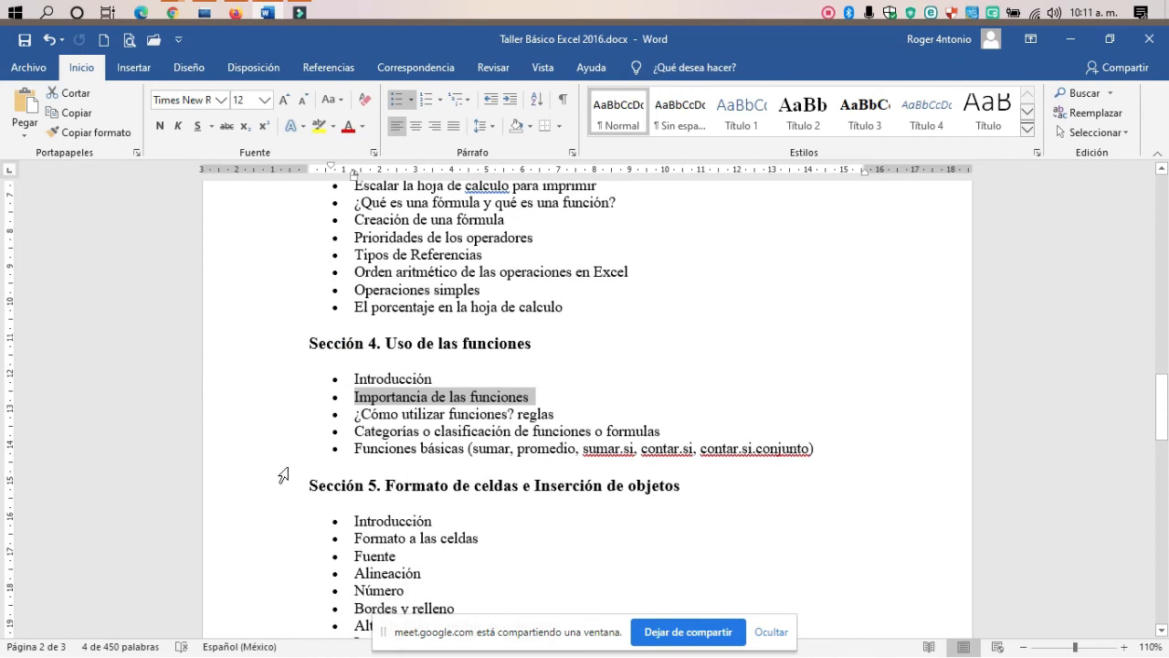
pyautogui.click(262, 378)
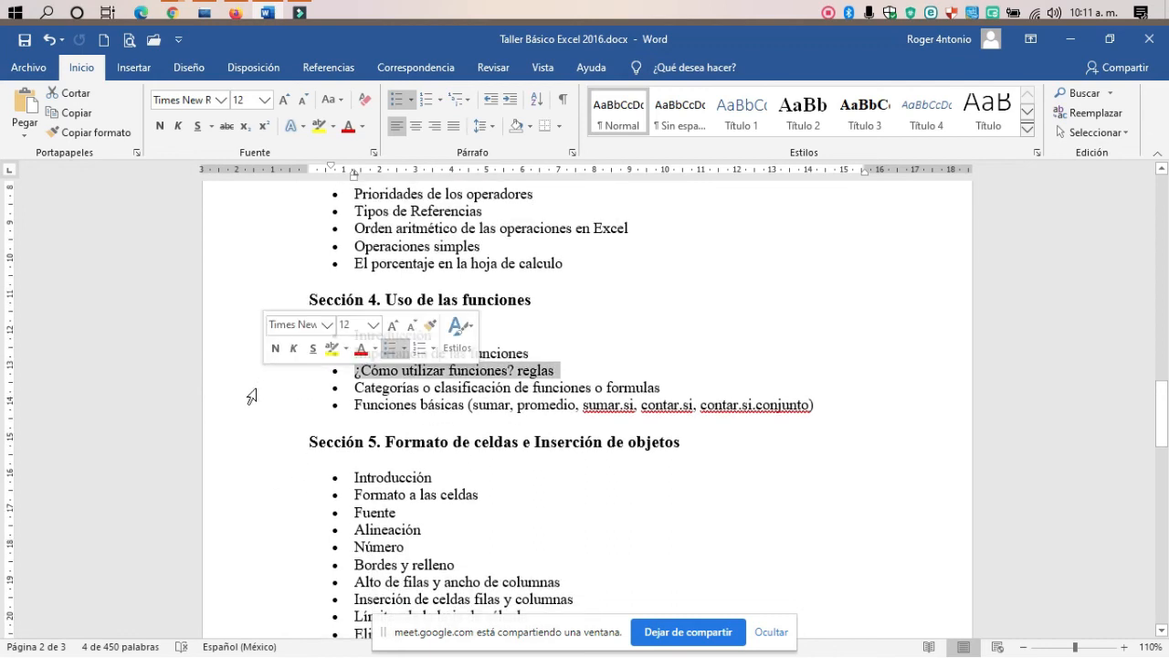
pyautogui.click(258, 409)
pyautogui.click(258, 390)
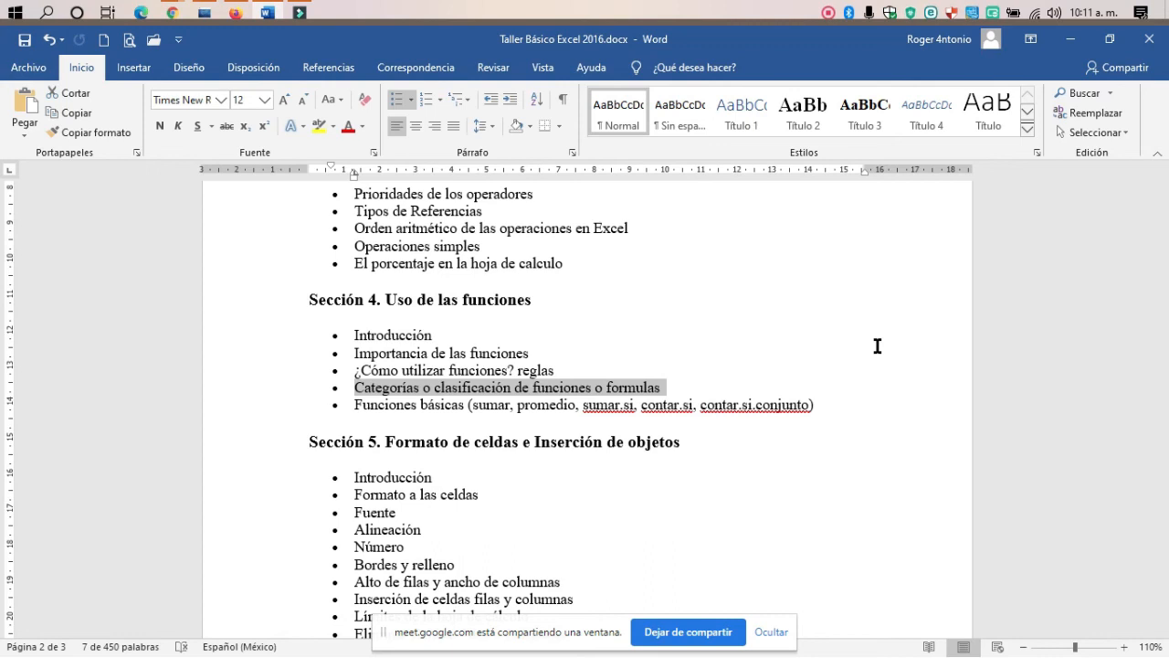
pyautogui.click(290, 411)
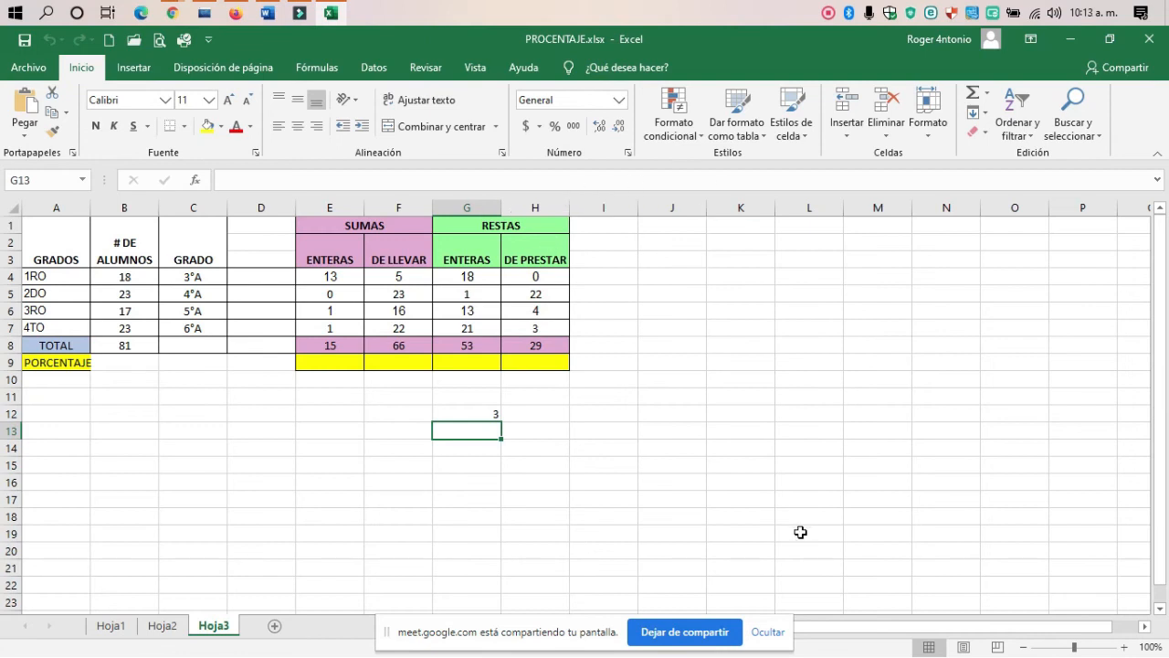
# Hide the screen-sharing notice over the PROCENTAJE.xlsx workbook and examine Hoja3's print preview, zooming in on the table and back out.
pyautogui.click(770, 633)
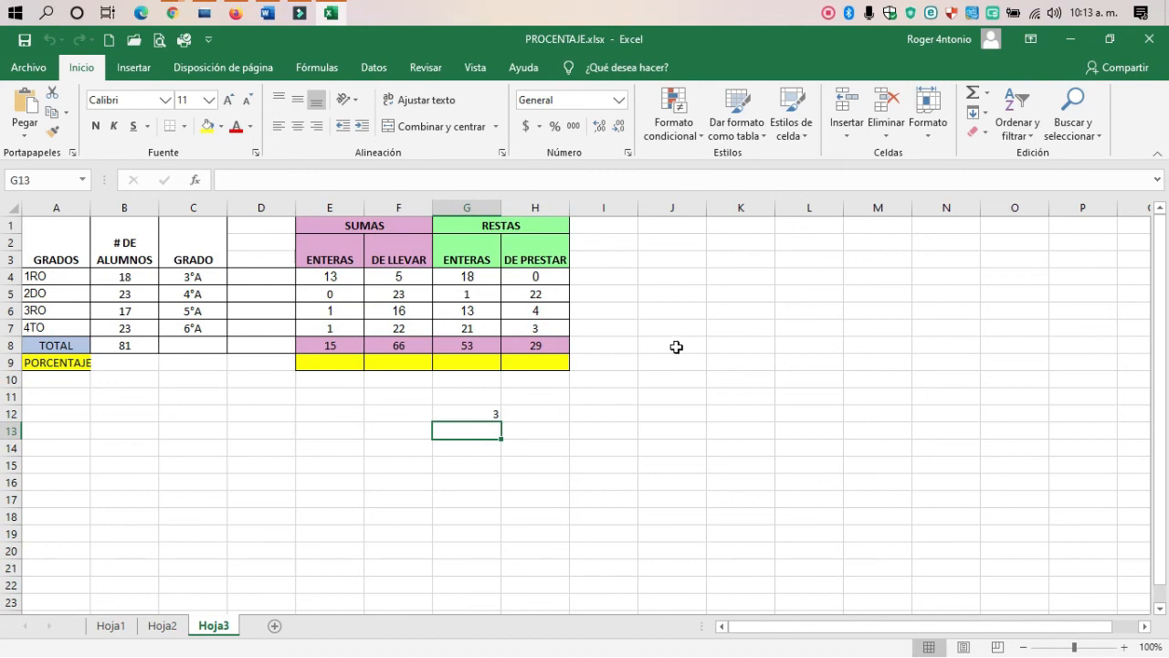
pyautogui.click(39, 71)
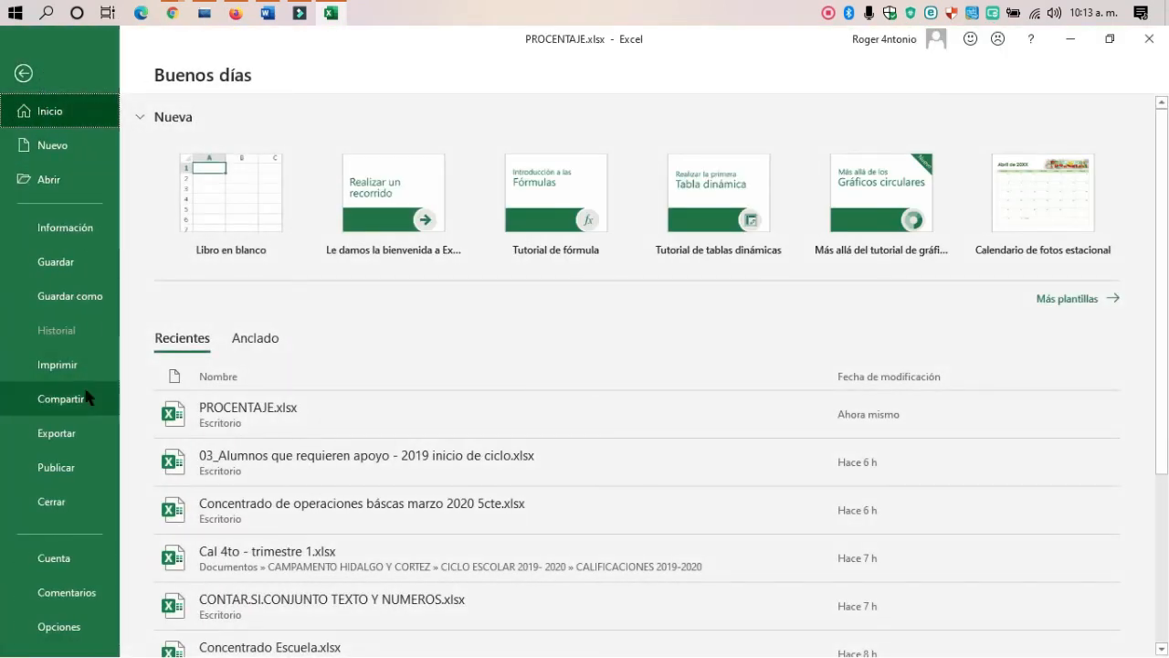
pyautogui.click(90, 367)
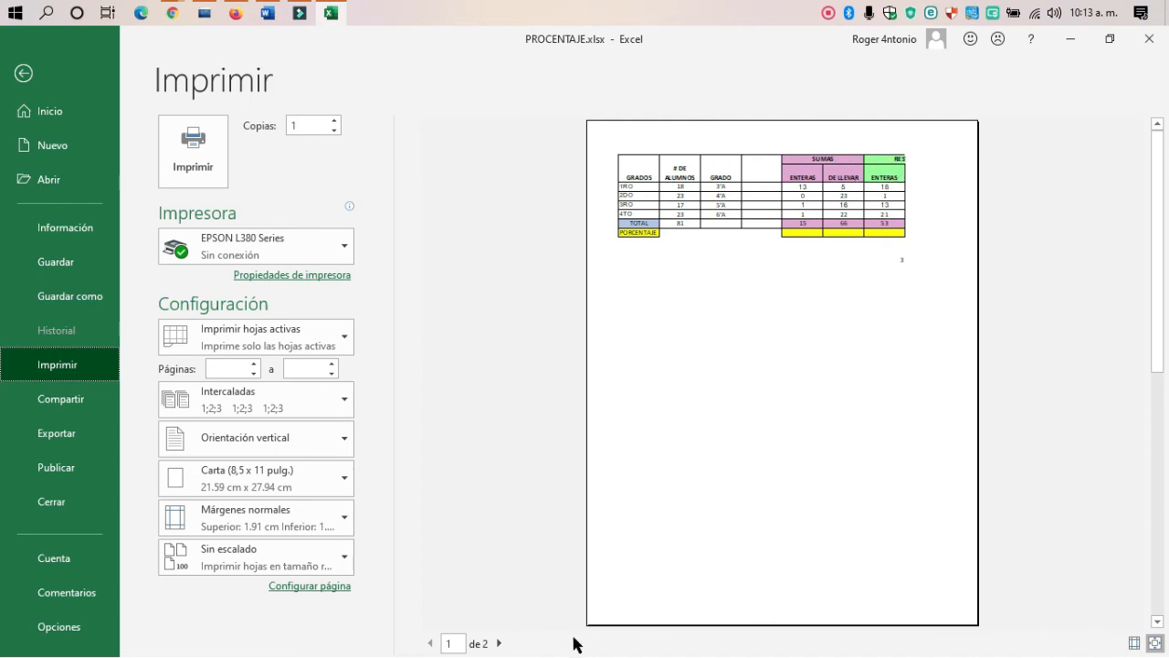
pyautogui.click(904, 161)
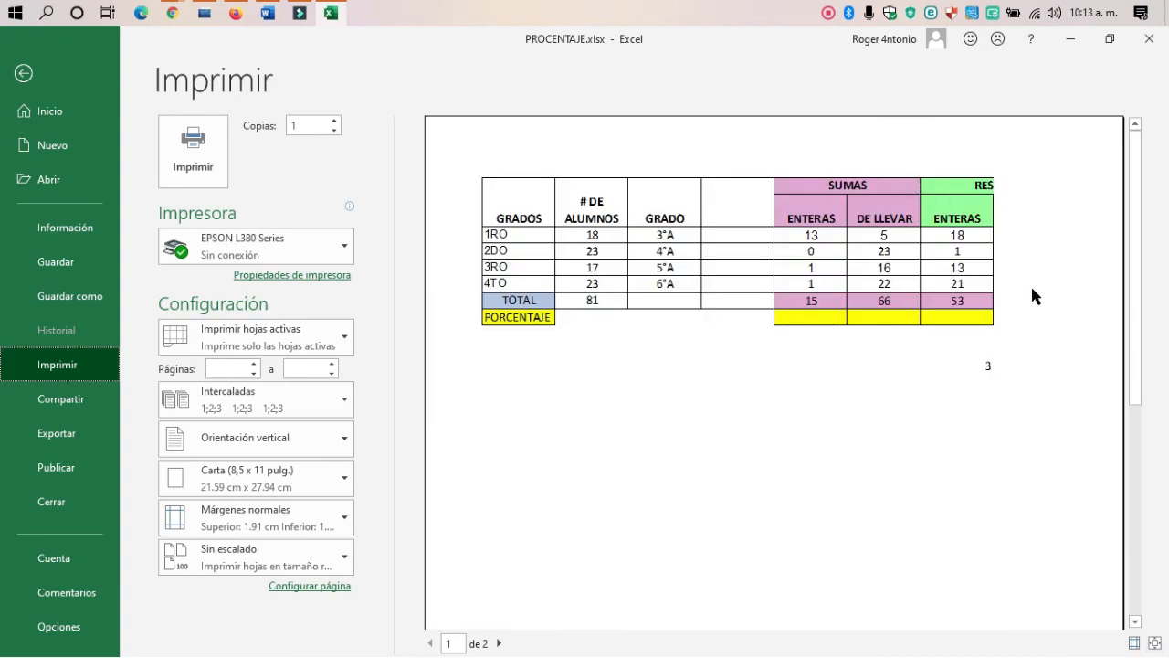
pyautogui.click(869, 248)
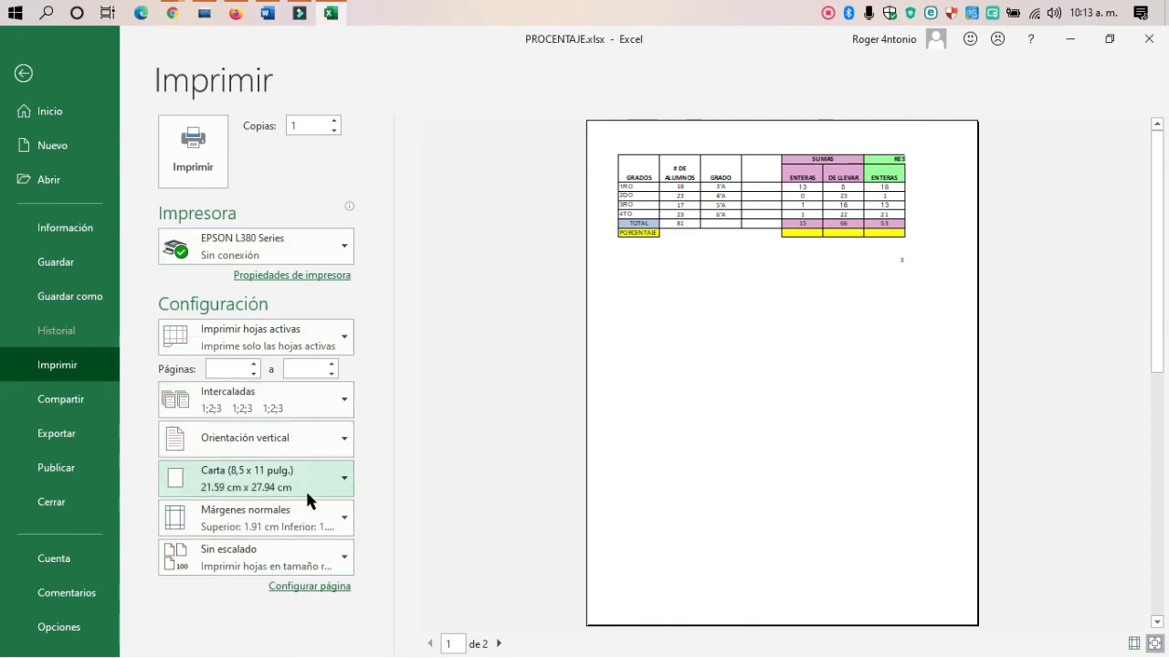
# Look through the available paper sizes in the print settings without choosing one, and return to the worksheet.
pyautogui.click(336, 495)
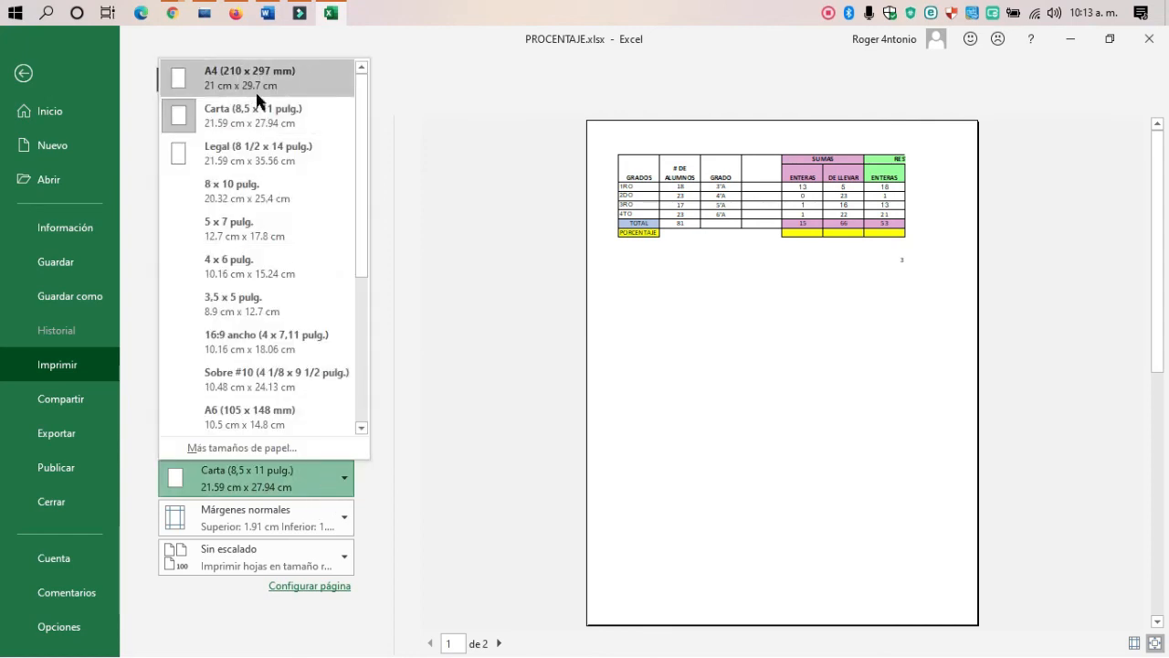
pyautogui.click(443, 139)
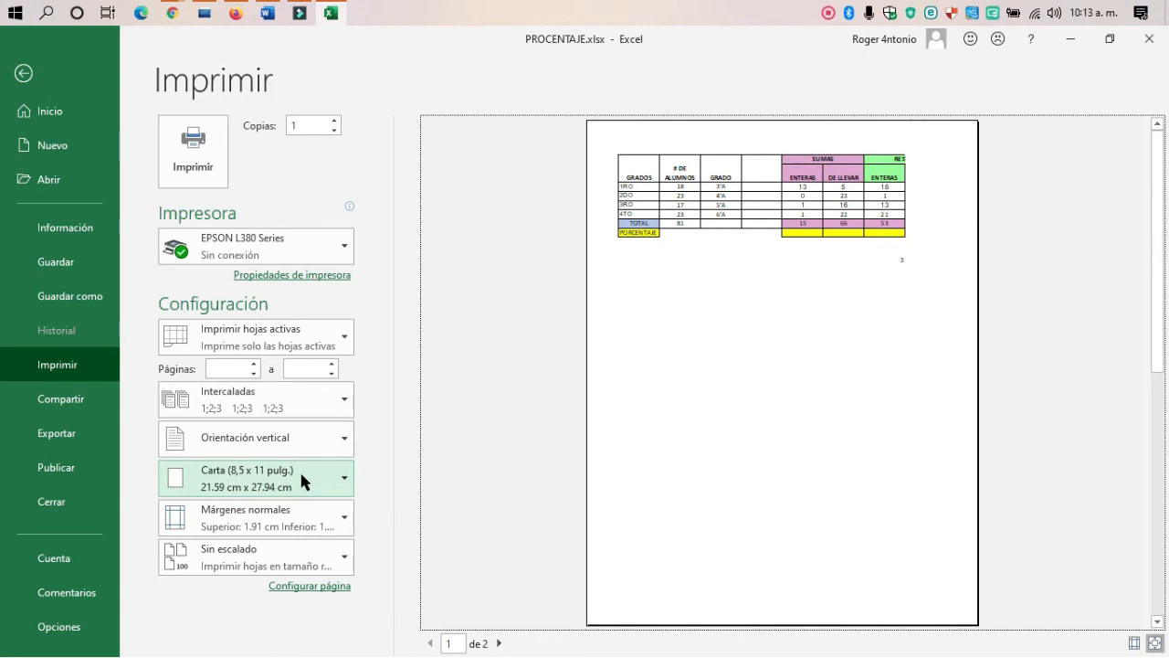
pyautogui.click(24, 74)
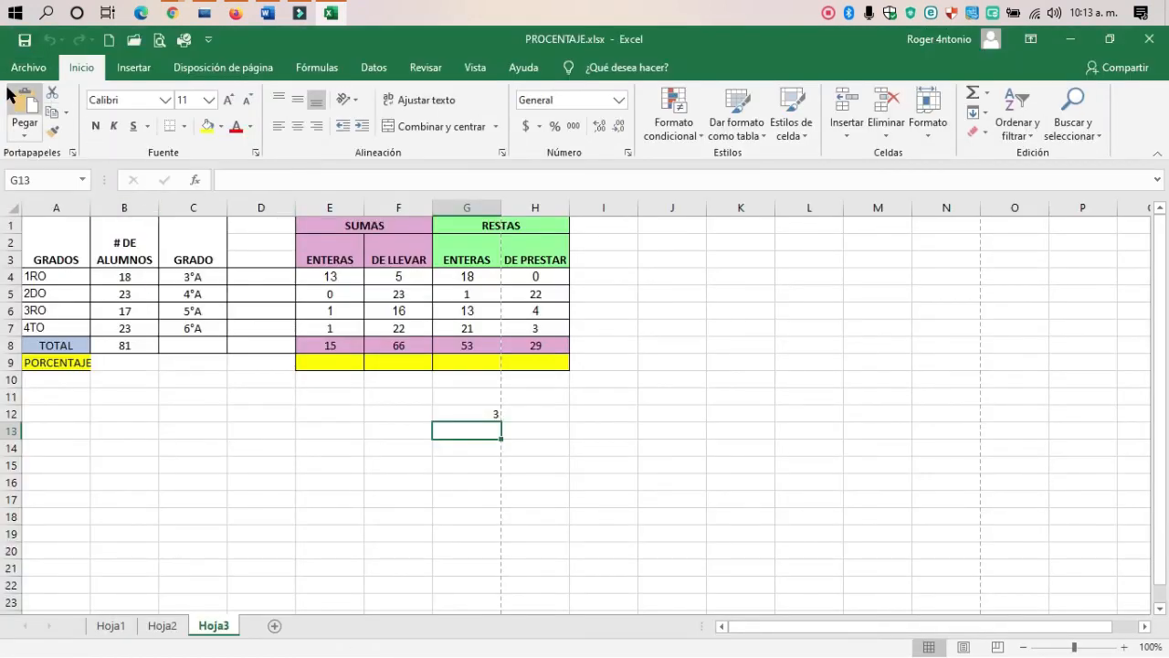
# Set the page orientation of Hoja3 to Vertical.
pyautogui.click(244, 71)
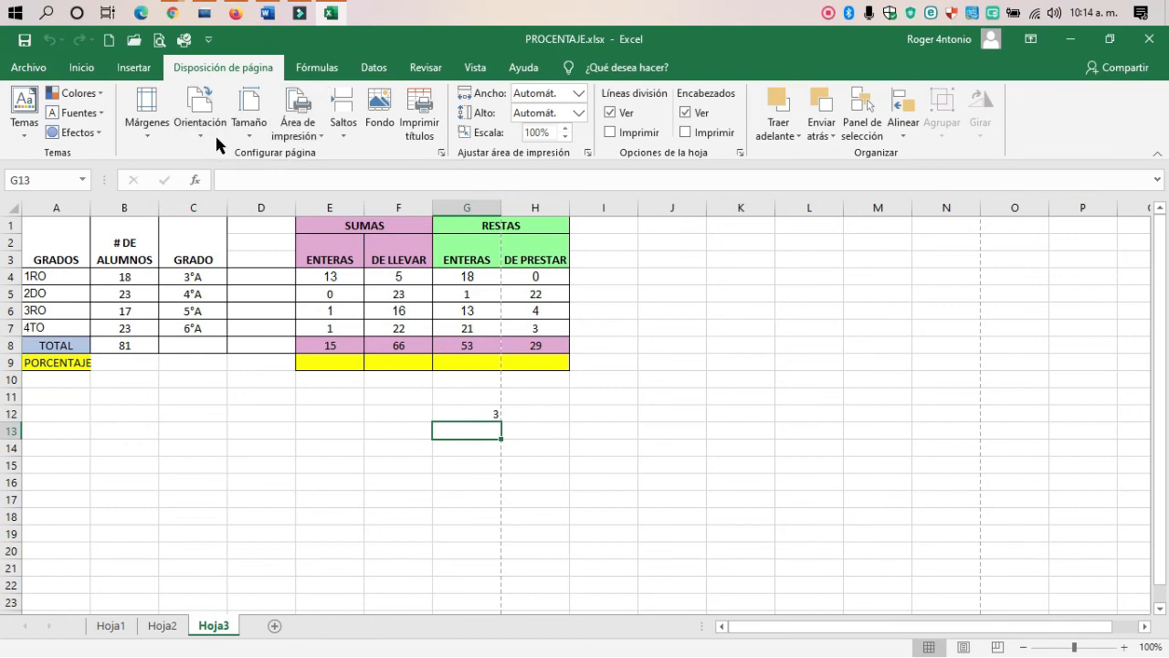
pyautogui.click(208, 128)
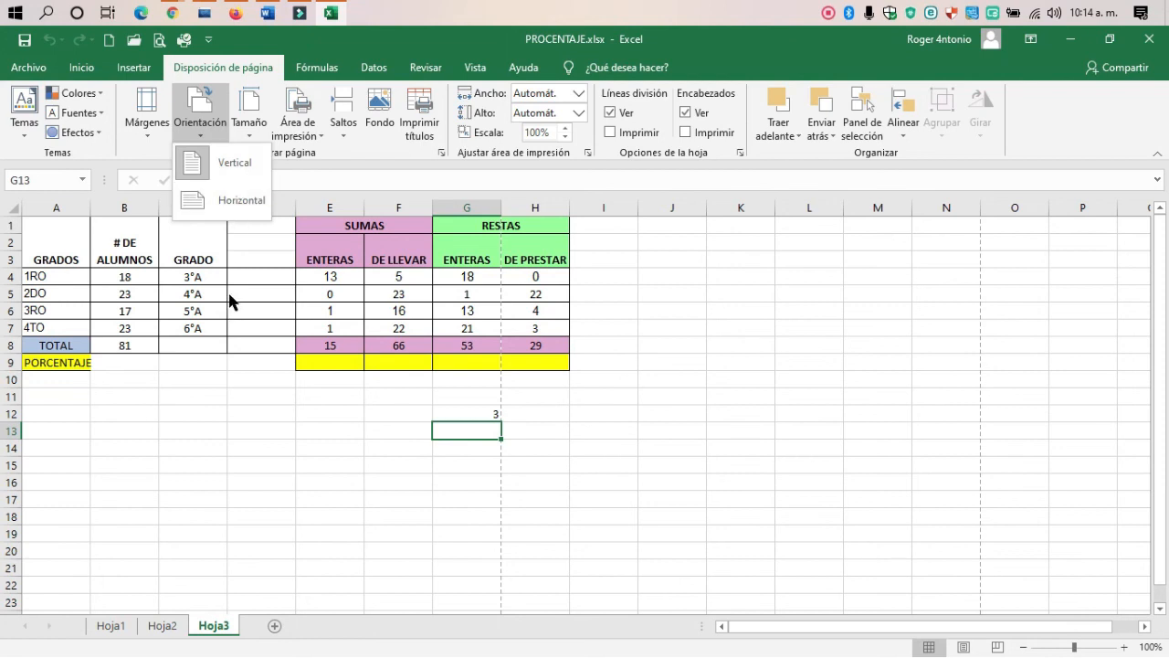
pyautogui.click(211, 170)
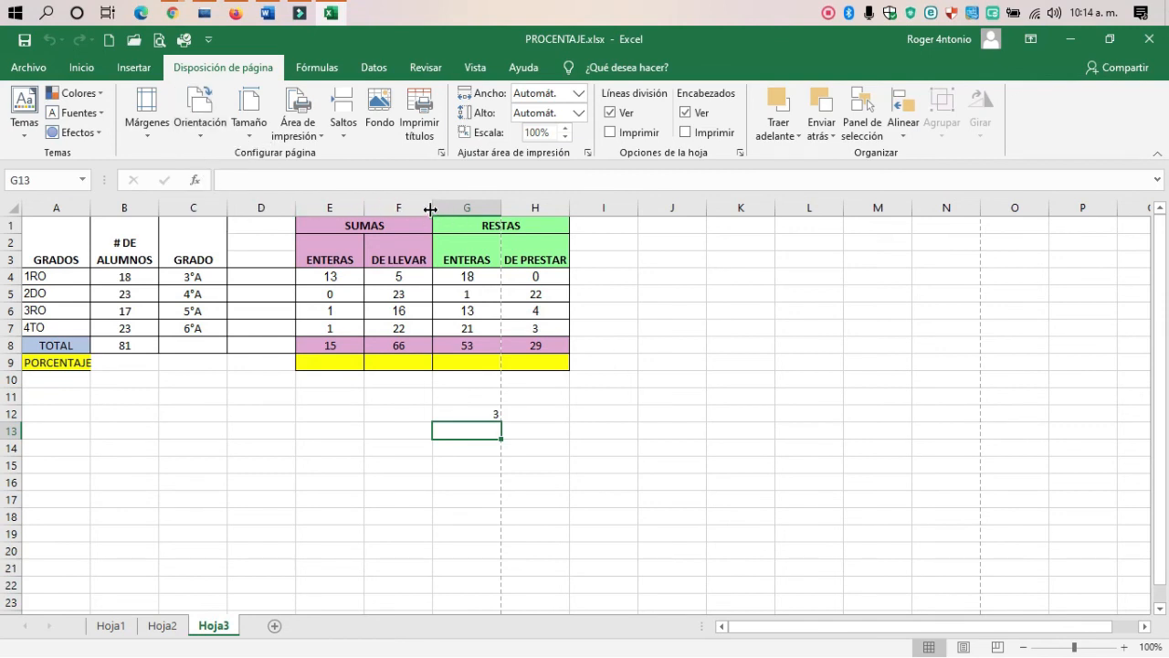
# Review the paper sizes for Hoja3 and set the size to Carta (8,5 x 11 pulg.).
pyautogui.click(250, 140)
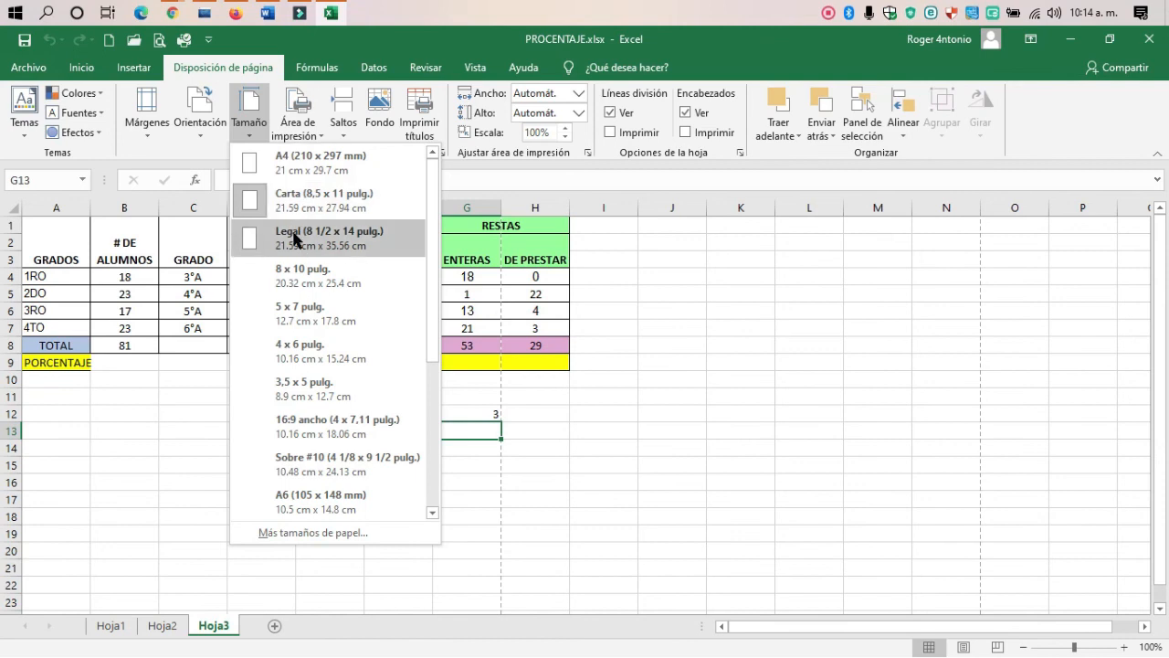
pyautogui.scroll(-1, 319, 356)
pyautogui.scroll(-1, 320, 353)
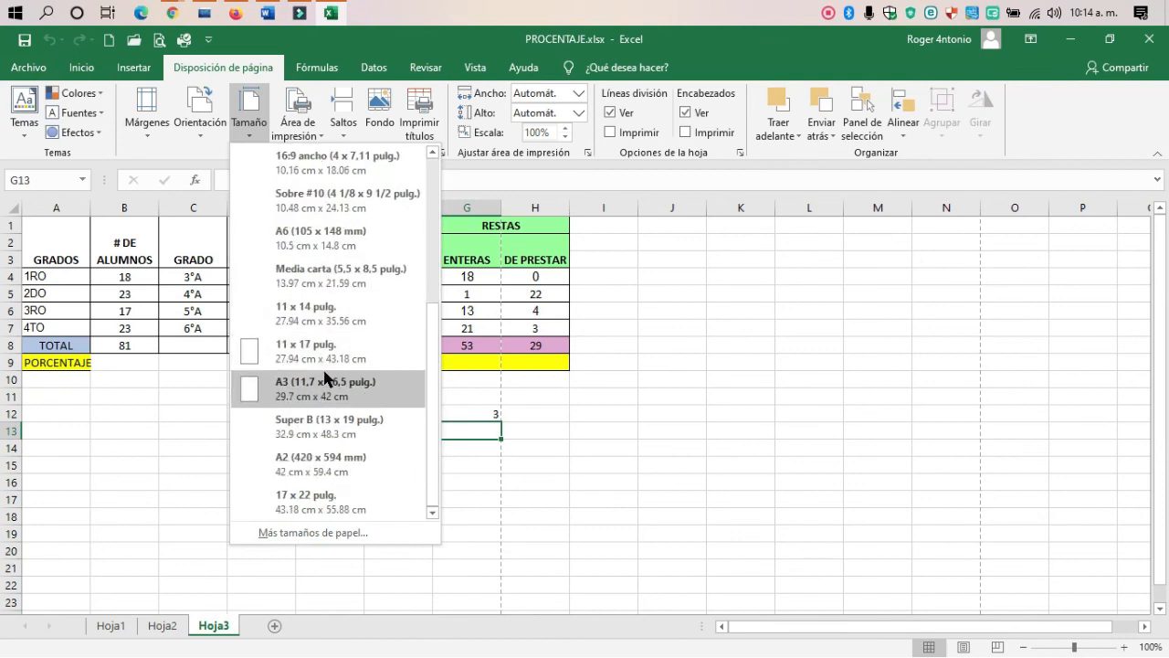
pyautogui.scroll(3, 320, 361)
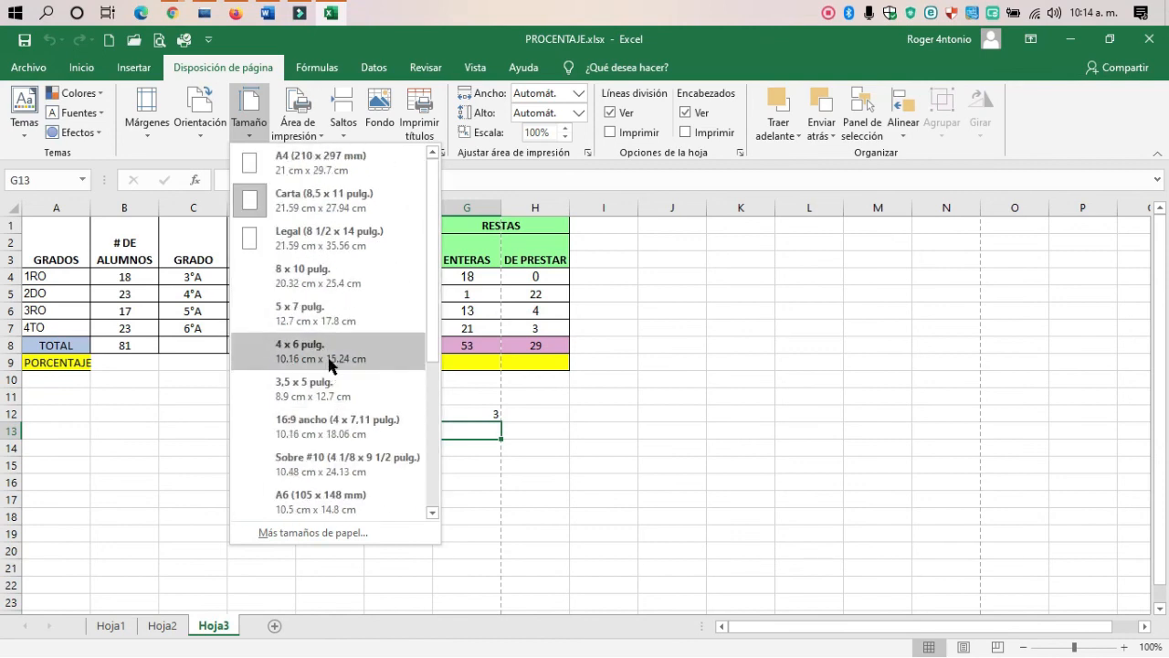
pyautogui.click(294, 207)
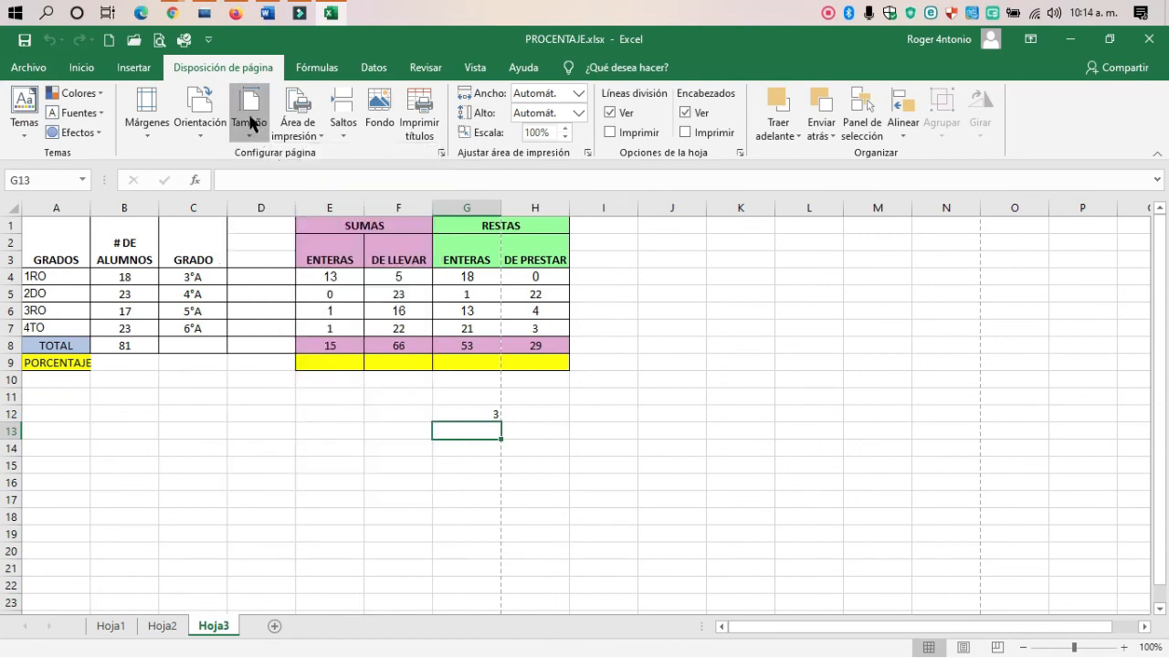
pyautogui.click(249, 108)
pyautogui.click(276, 216)
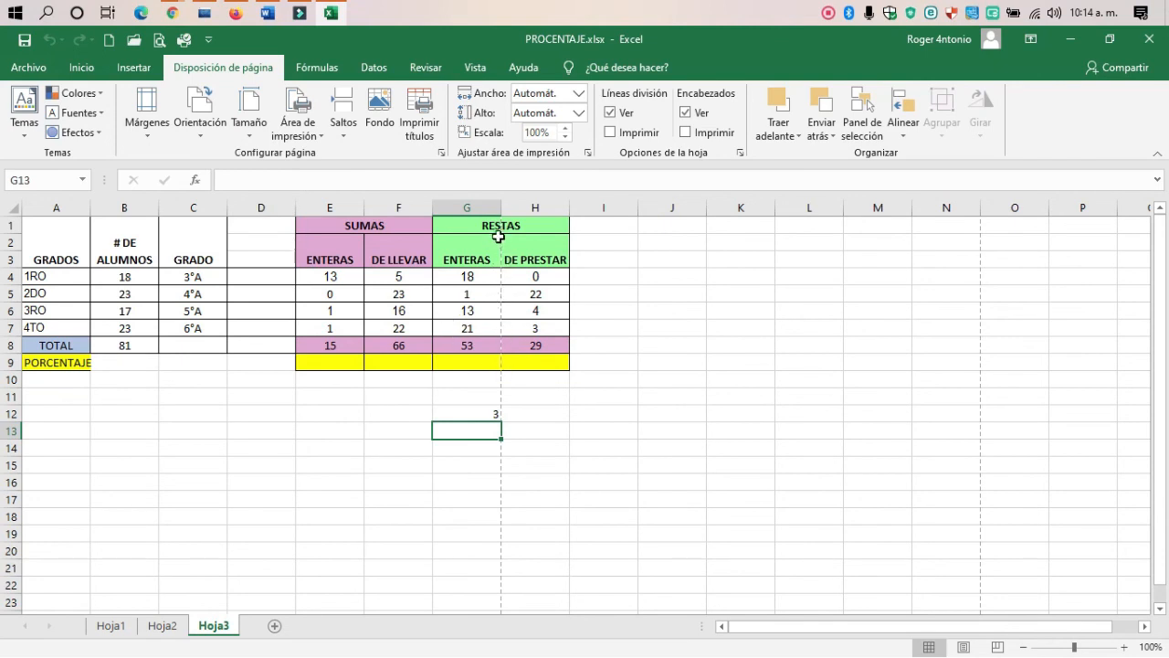
# Examine the dashed page-break lines on Hoja3, following them down to the lower edge of the first page.
pyautogui.scroll(-4, 504, 454)
pyautogui.scroll(-5, 504, 454)
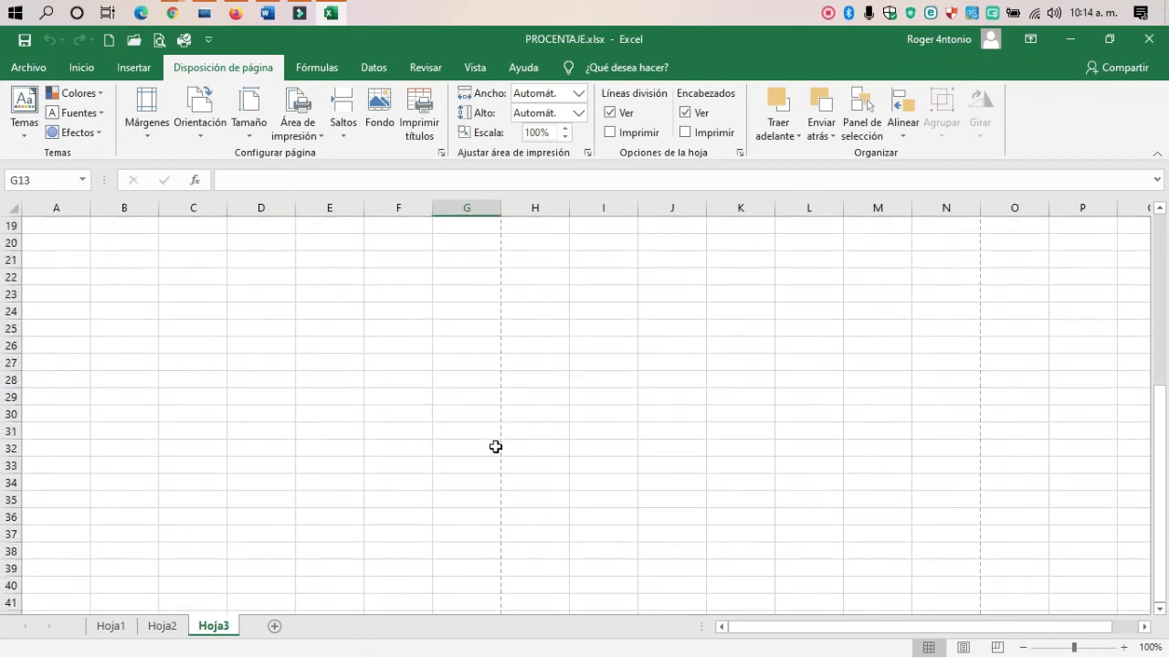
pyautogui.scroll(9, 491, 433)
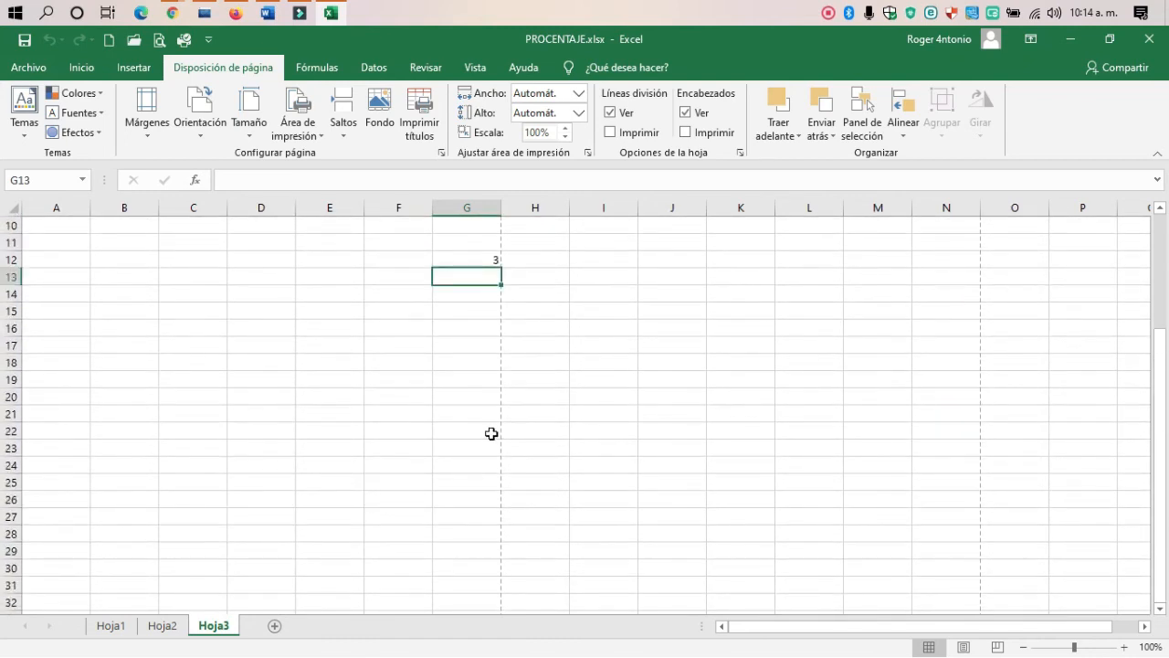
pyautogui.scroll(-3, 491, 430)
pyautogui.scroll(-8, 481, 381)
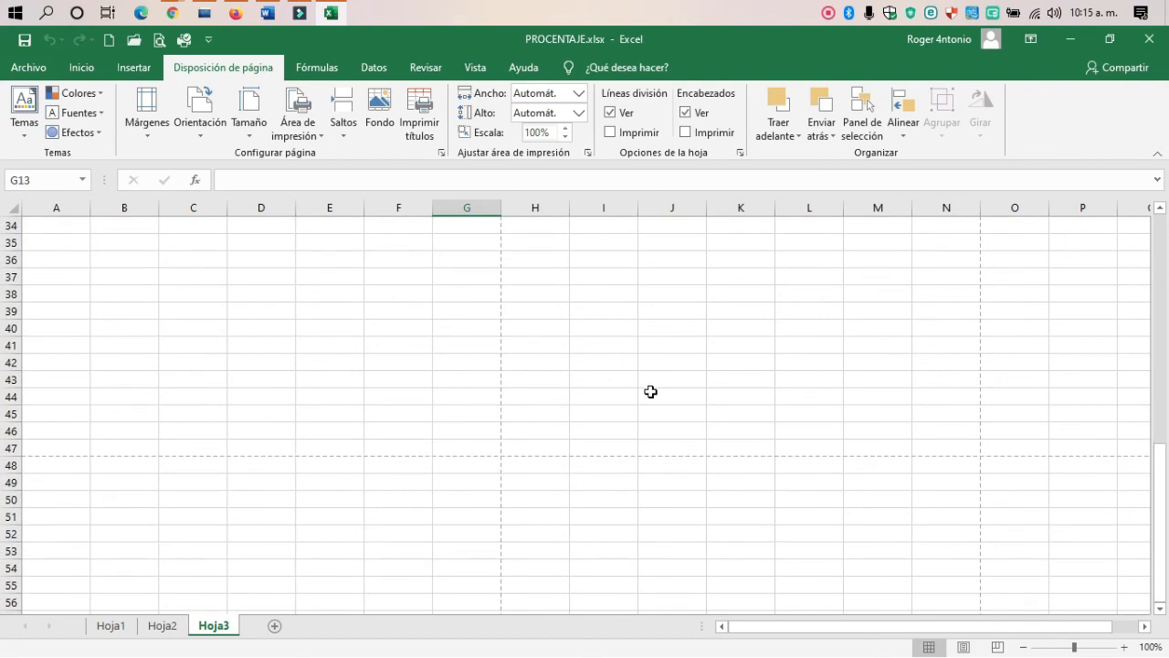
# Show Hoja3 in the Diseño de página view and examine its header and footer areas and how the table splits across pages.
pyautogui.scroll(10, 553, 423)
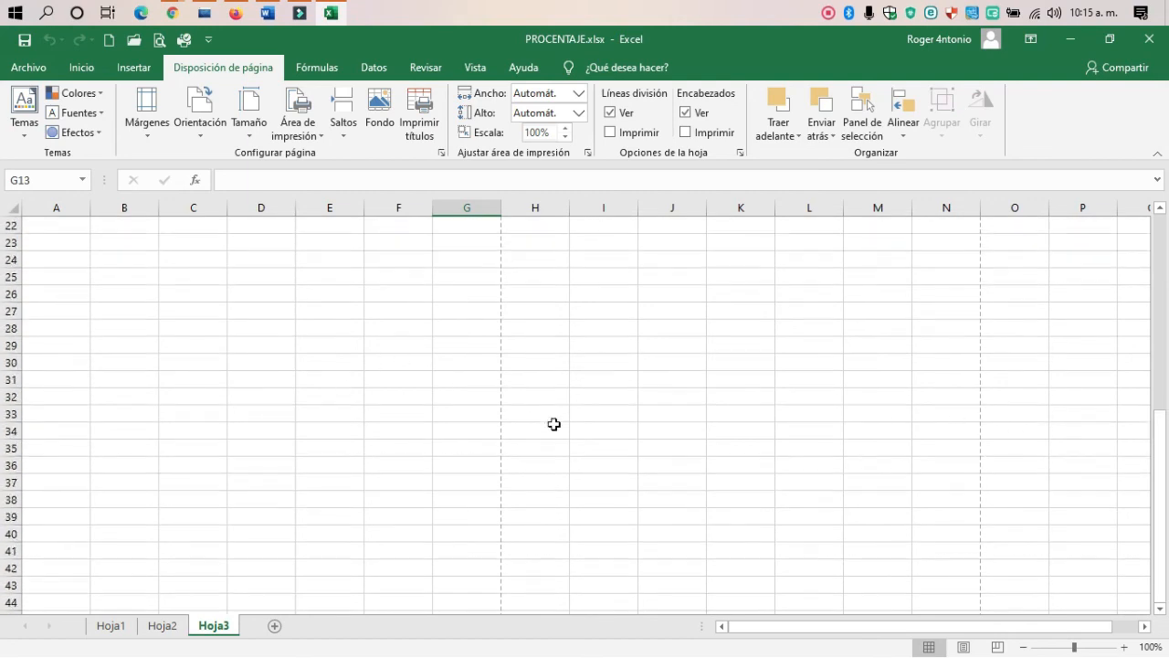
pyautogui.scroll(1, 685, 382)
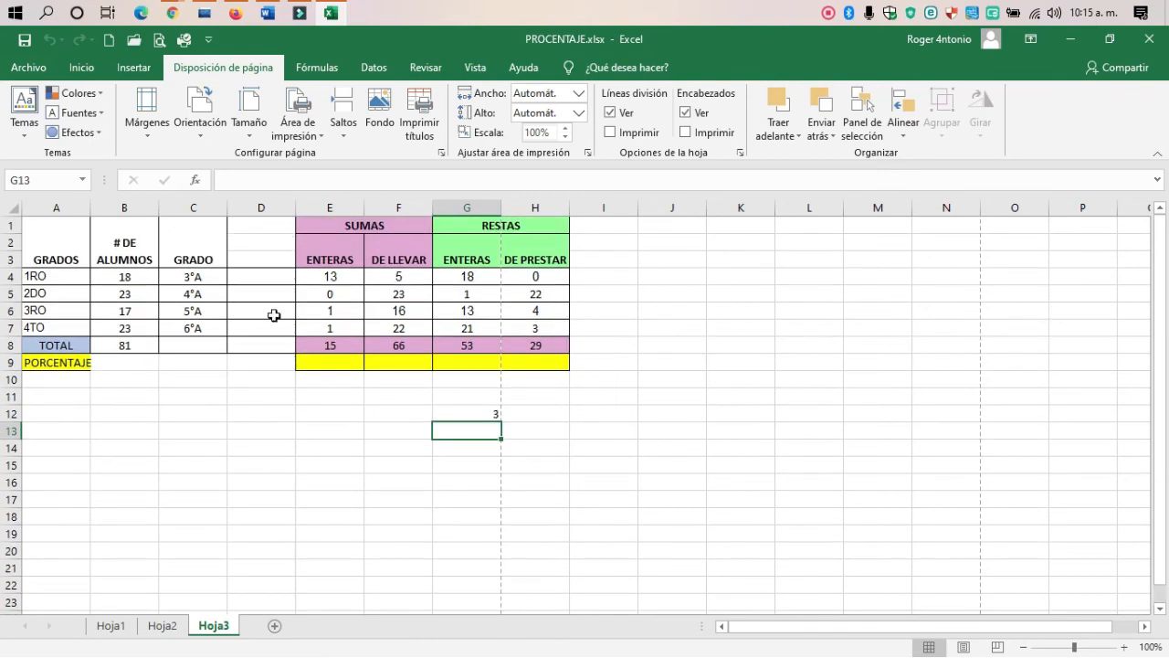
pyautogui.click(479, 73)
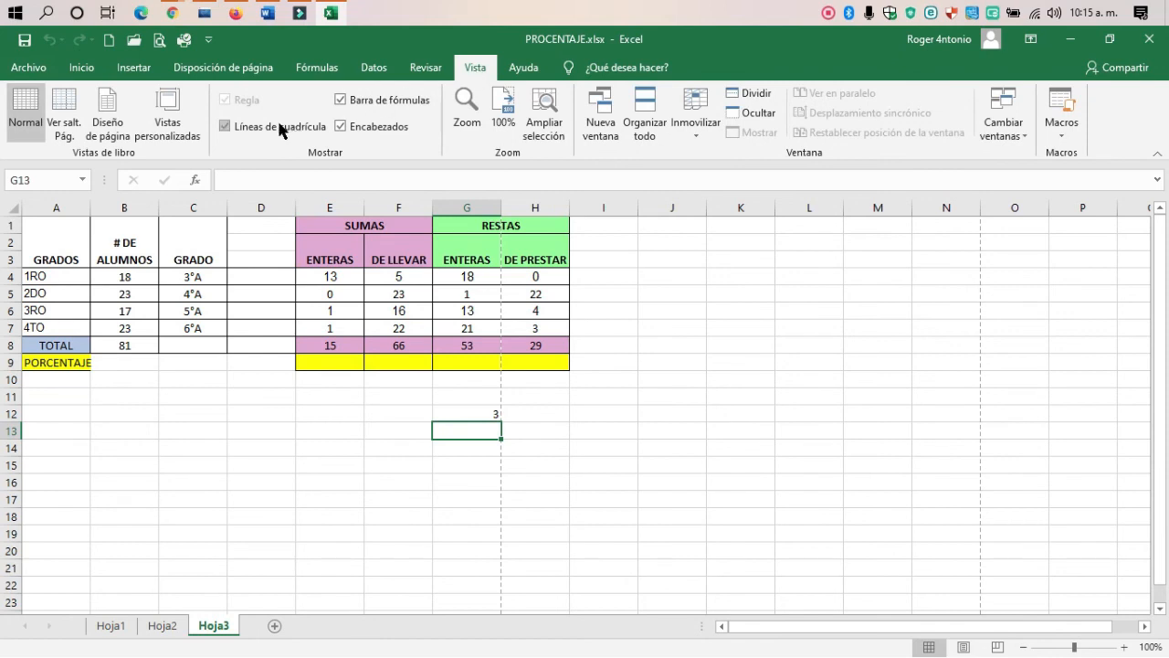
pyautogui.click(110, 123)
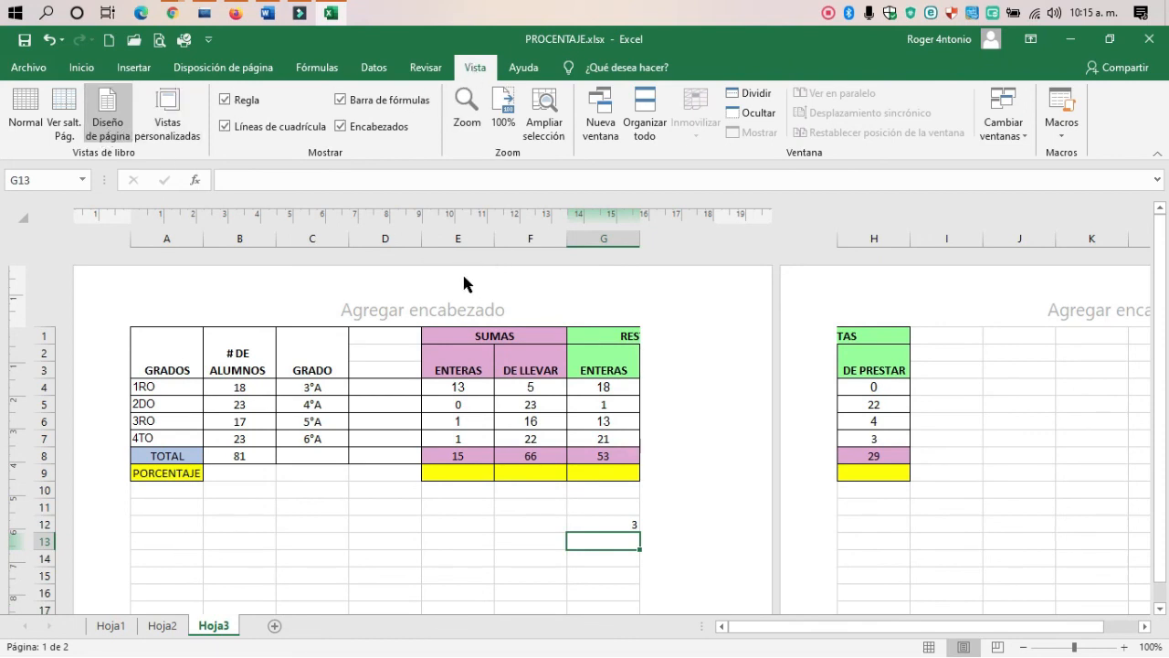
pyautogui.scroll(-2, 457, 295)
pyautogui.scroll(2, 493, 293)
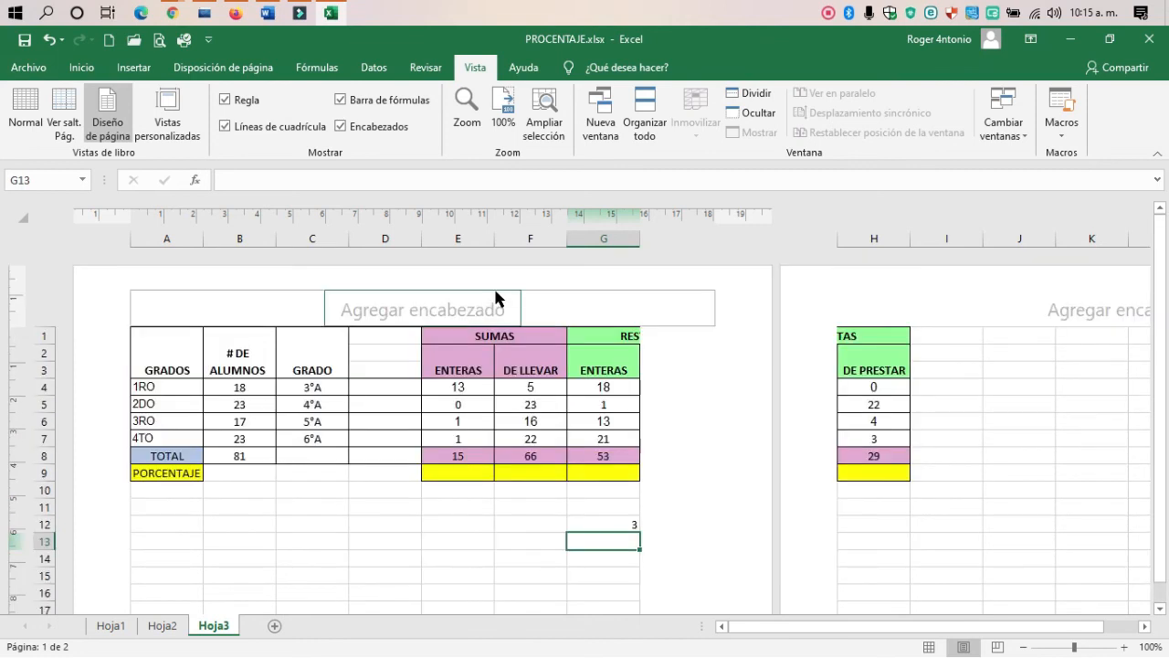
pyautogui.scroll(-4, 495, 293)
pyautogui.scroll(4, 496, 284)
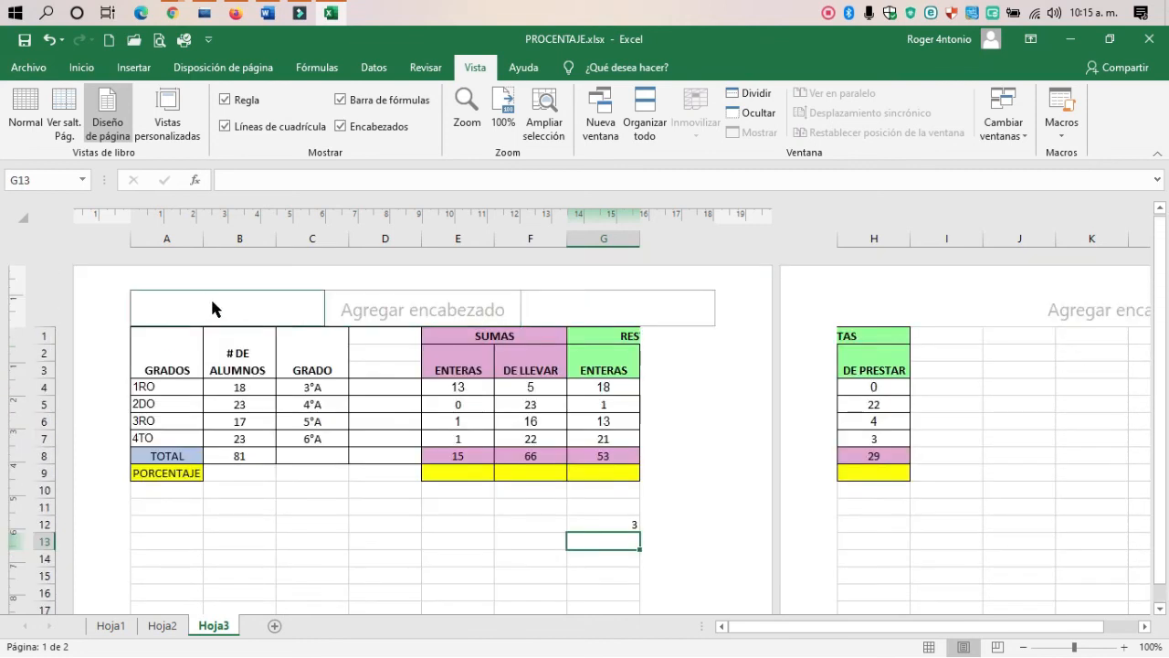
pyautogui.scroll(-7, 684, 386)
pyautogui.scroll(-5, 652, 392)
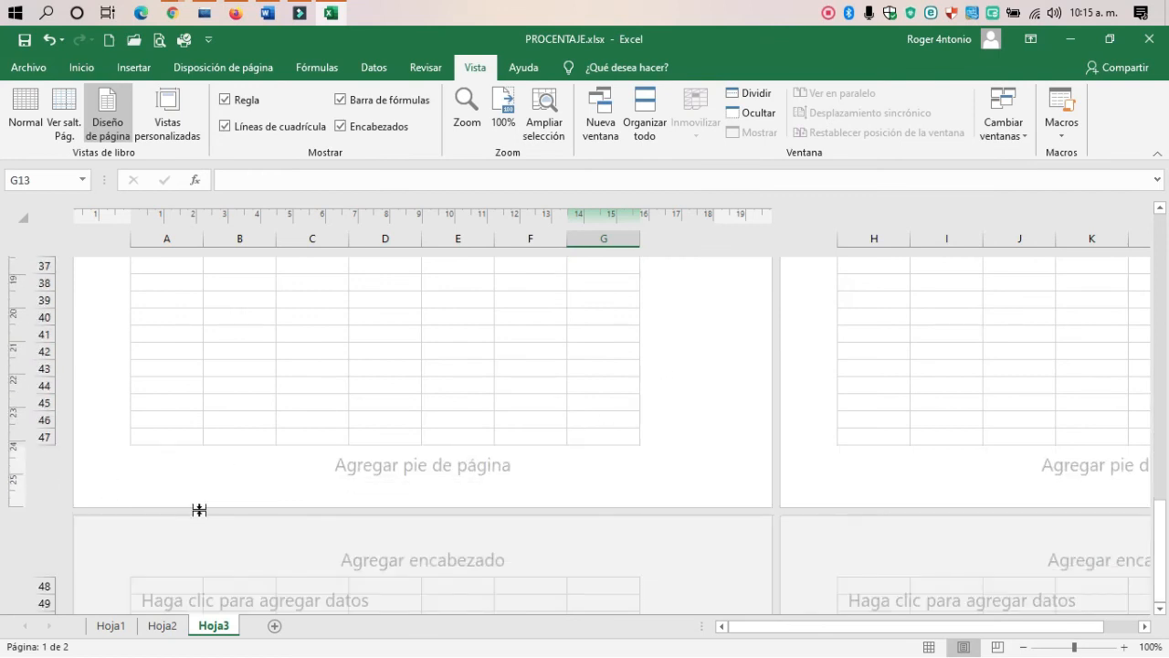
pyautogui.scroll(12, 745, 391)
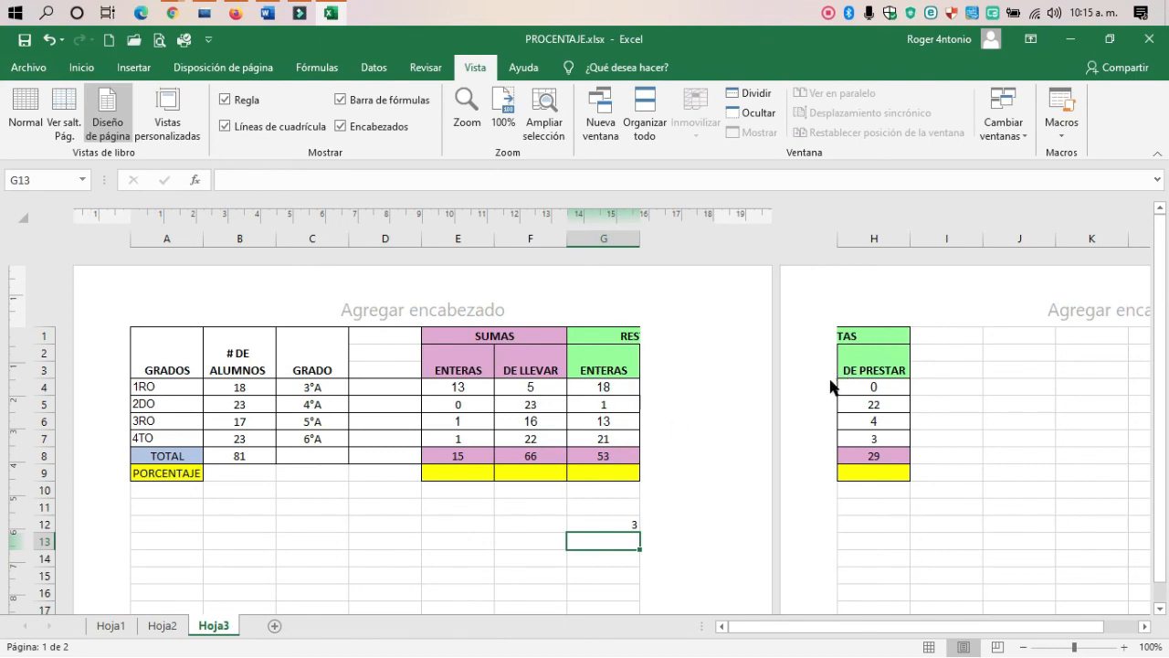
# Set the page margins of Hoja3 to Estrecho and check the resulting page down its length.
pyautogui.click(242, 68)
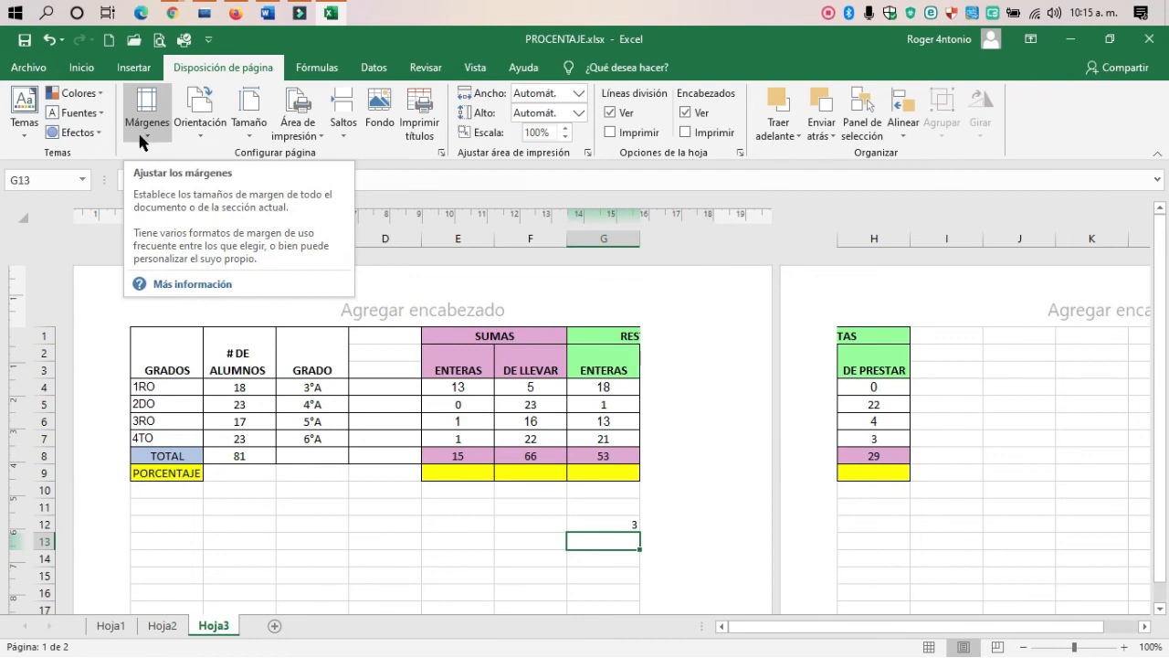
pyautogui.click(137, 129)
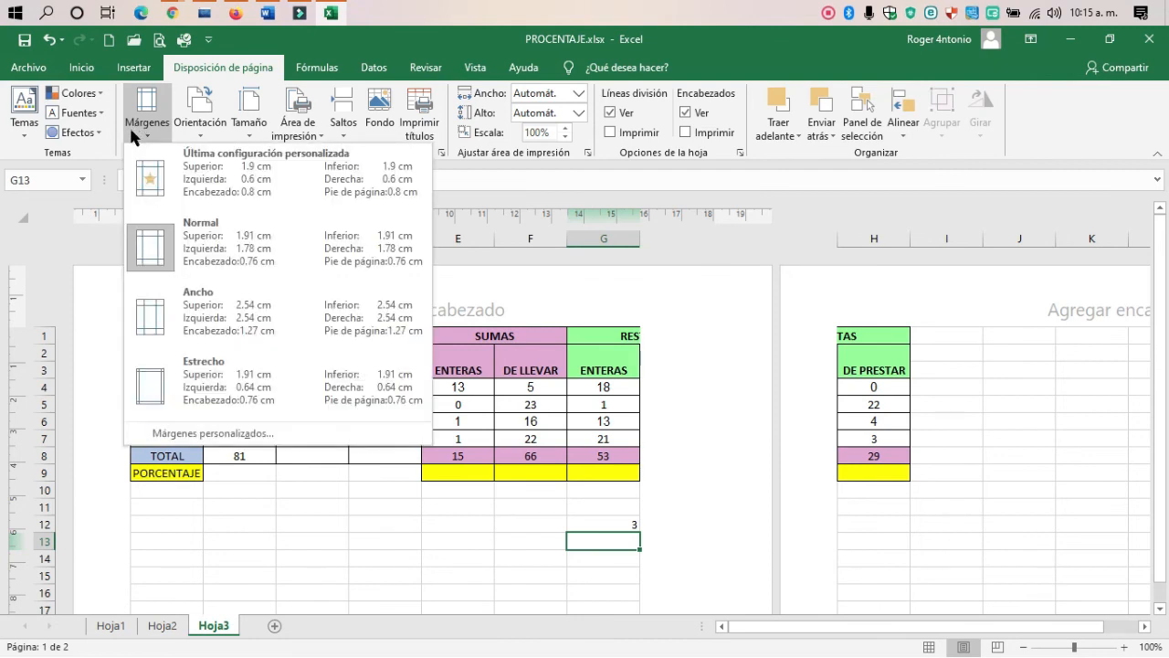
pyautogui.click(229, 375)
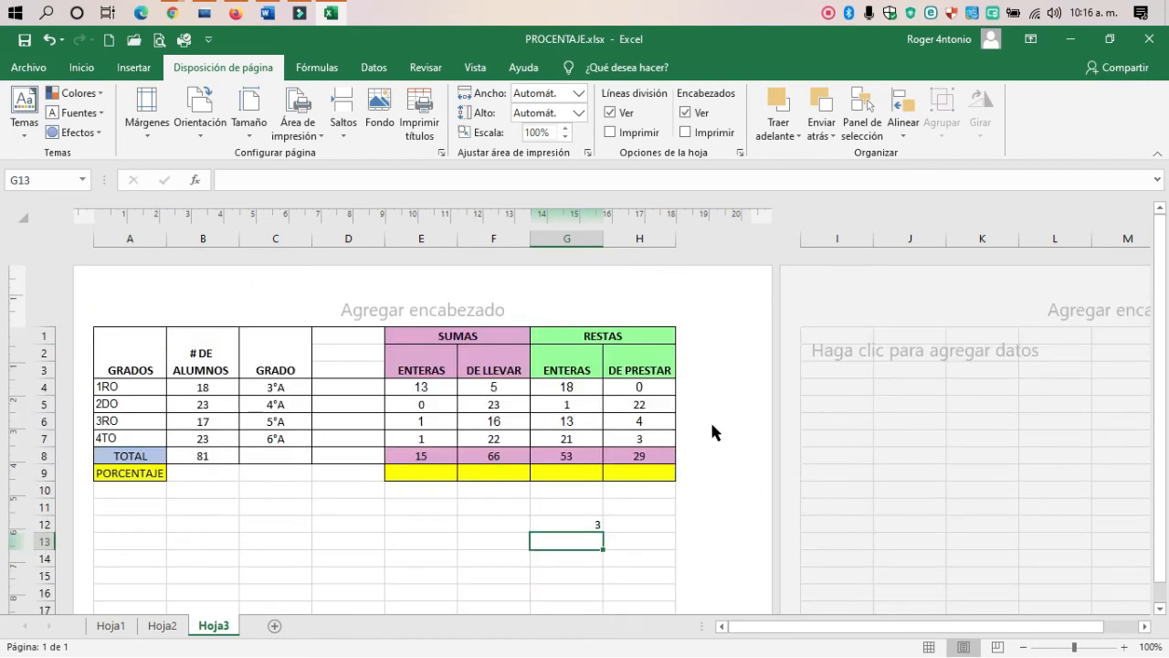
pyautogui.scroll(-2, 667, 403)
pyautogui.scroll(2, 665, 405)
pyautogui.scroll(-5, 653, 419)
pyautogui.scroll(-8, 653, 419)
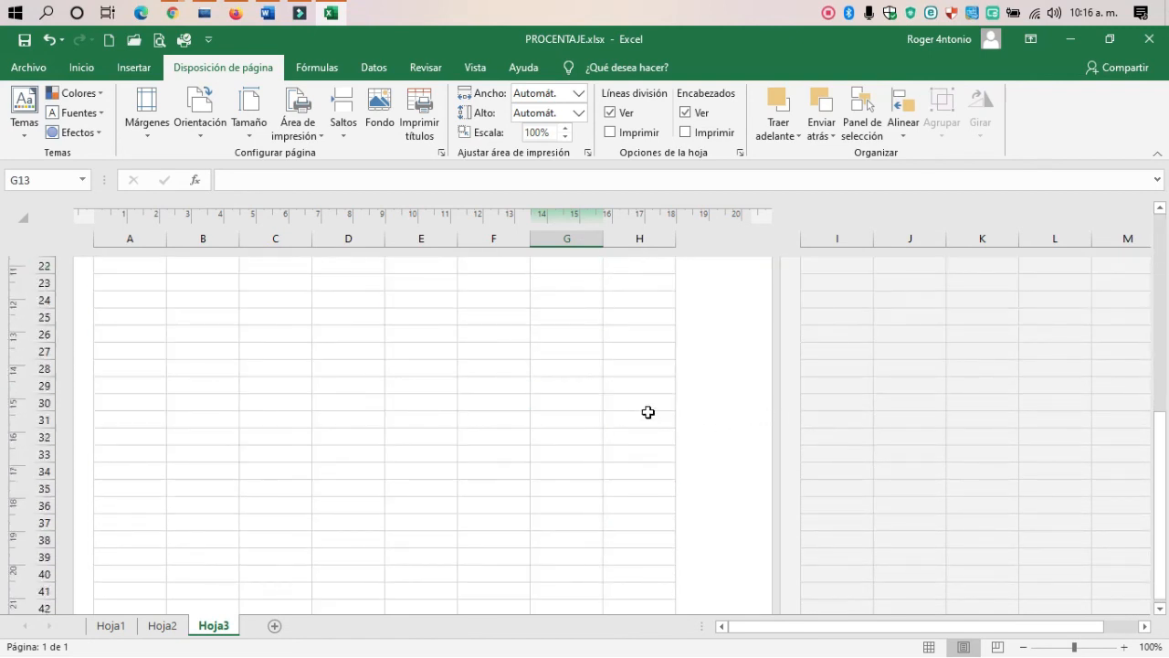
pyautogui.scroll(8, 650, 416)
pyautogui.scroll(5, 656, 434)
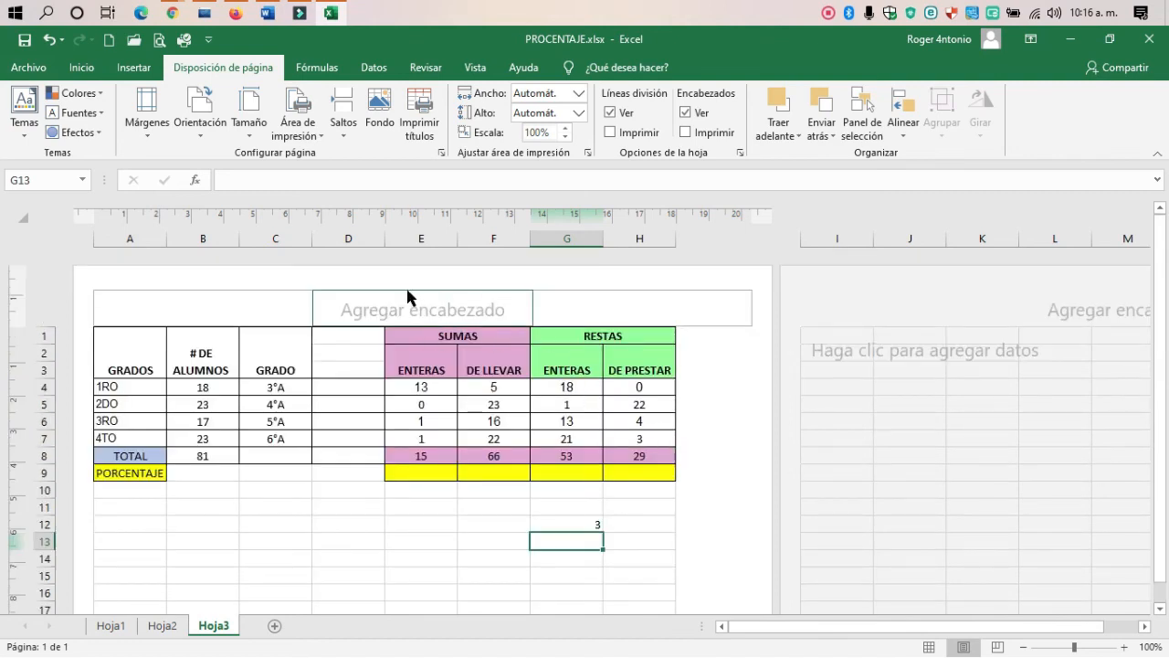
# Return Hoja3 to the Normal view and follow the dashed page-break lines down to the first page's lower edge.
pyautogui.click(484, 73)
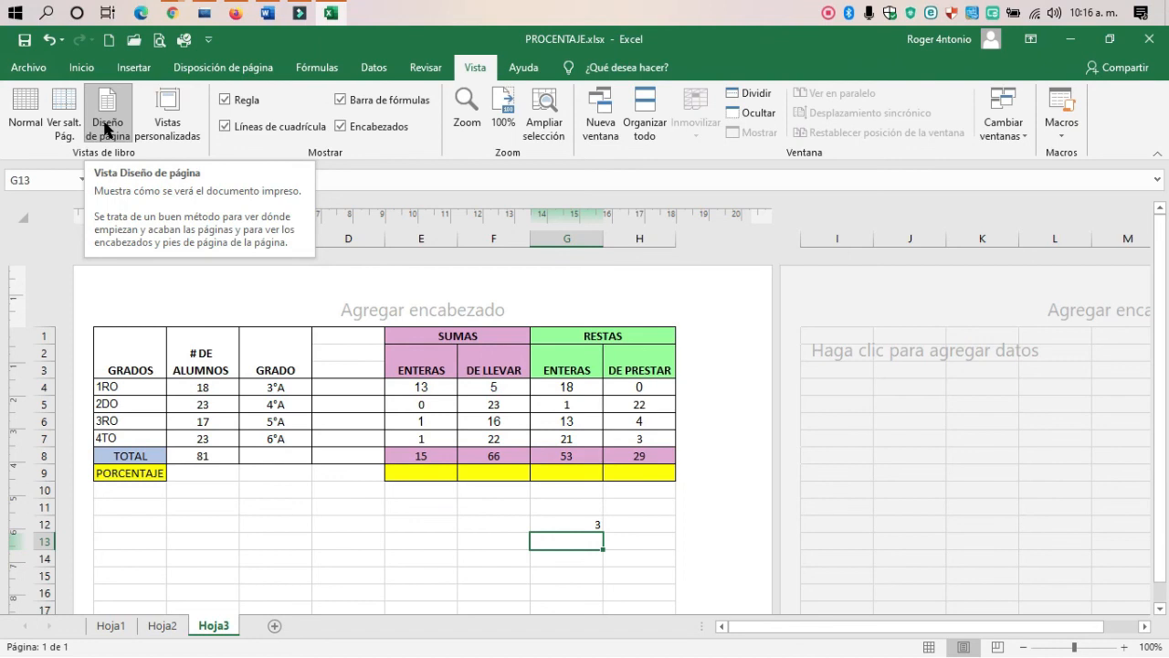
pyautogui.click(26, 111)
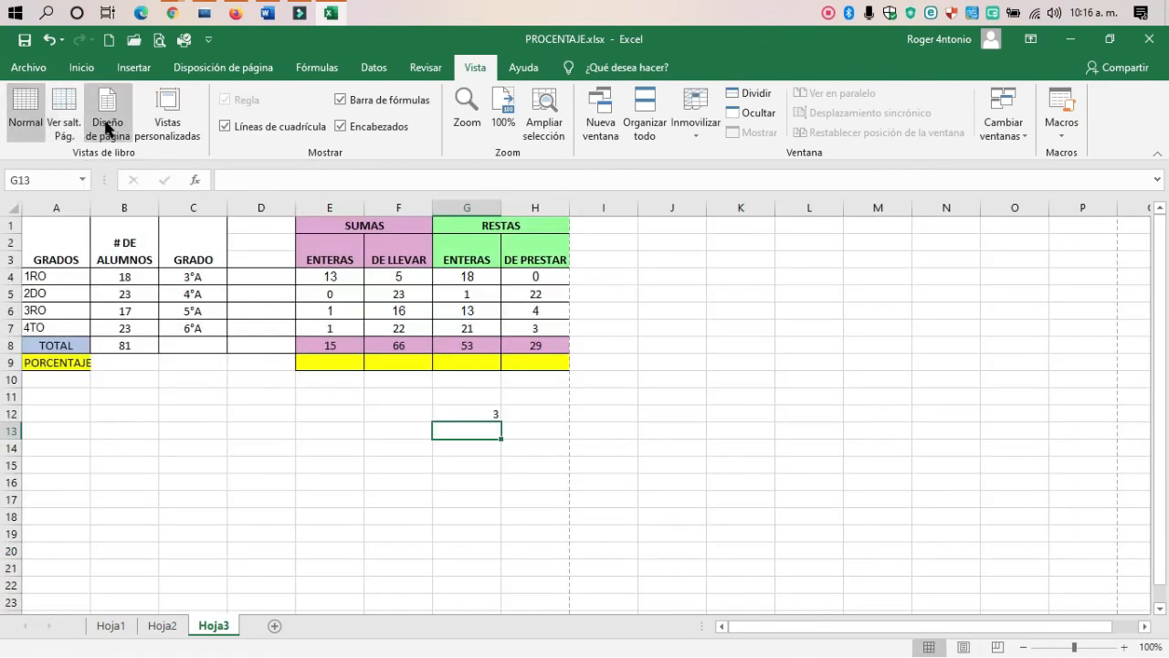
pyautogui.click(105, 118)
pyautogui.click(26, 113)
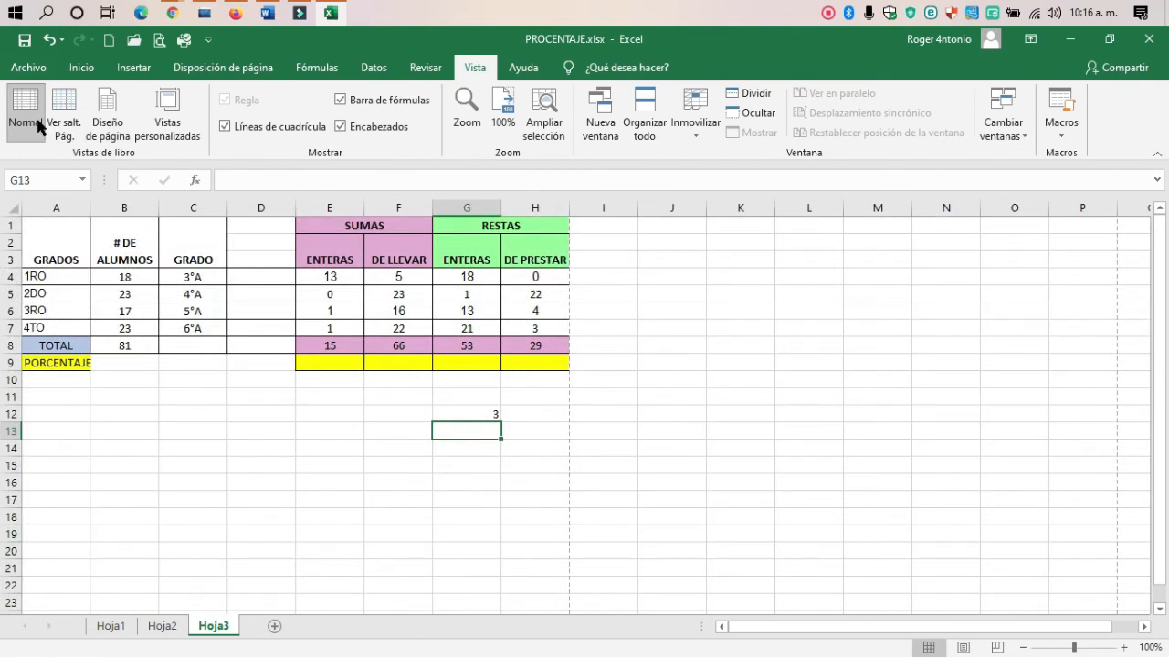
pyautogui.scroll(-6, 574, 334)
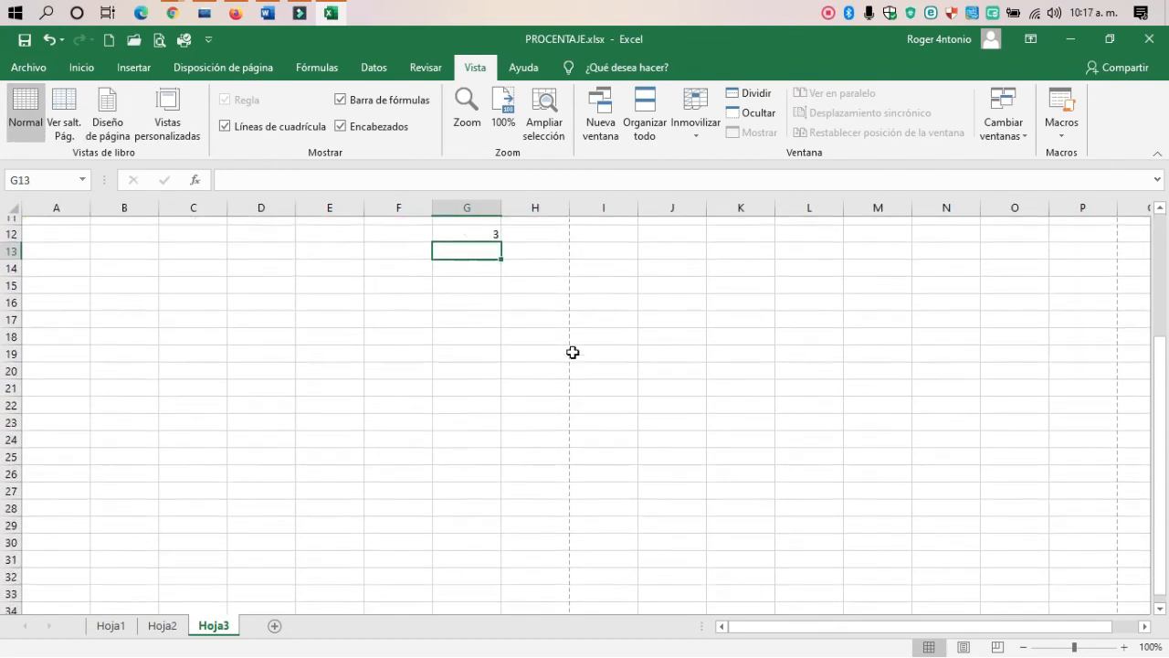
pyautogui.scroll(-6, 571, 368)
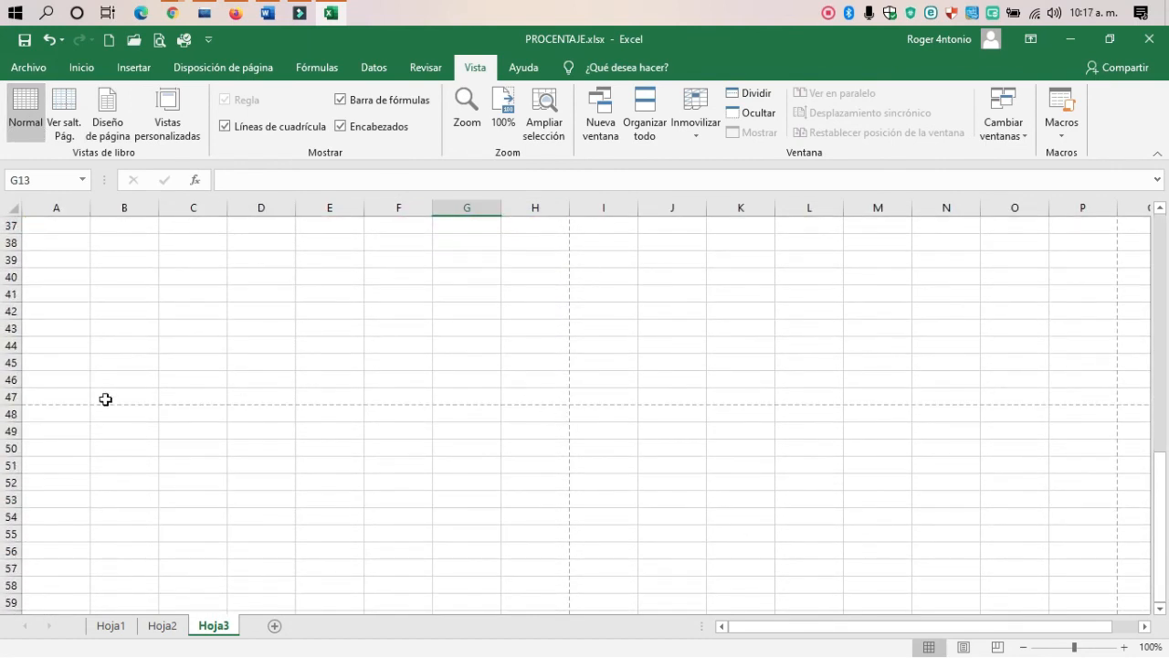
pyautogui.scroll(12, 493, 375)
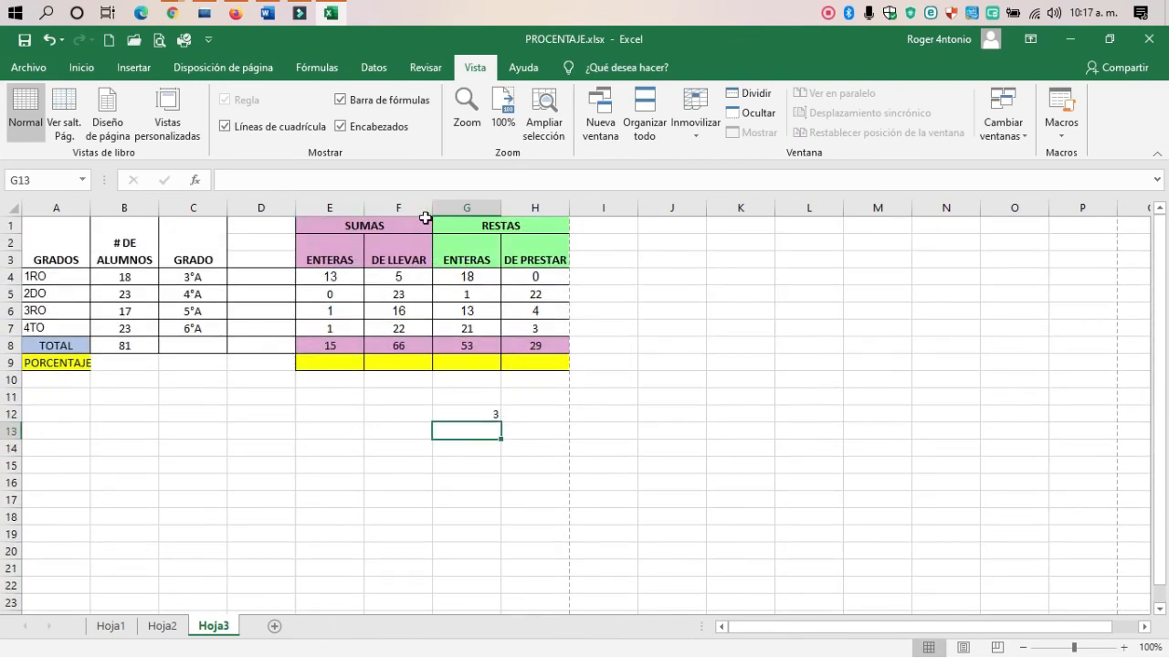
# Widen columns E, F, G and H so the SUMAS and RESTAS table extends past the first page's vertical break line.
pyautogui.moveTo(437, 202); pyautogui.dragTo(712, 203)
pyautogui.moveTo(368, 201); pyautogui.dragTo(391, 212)
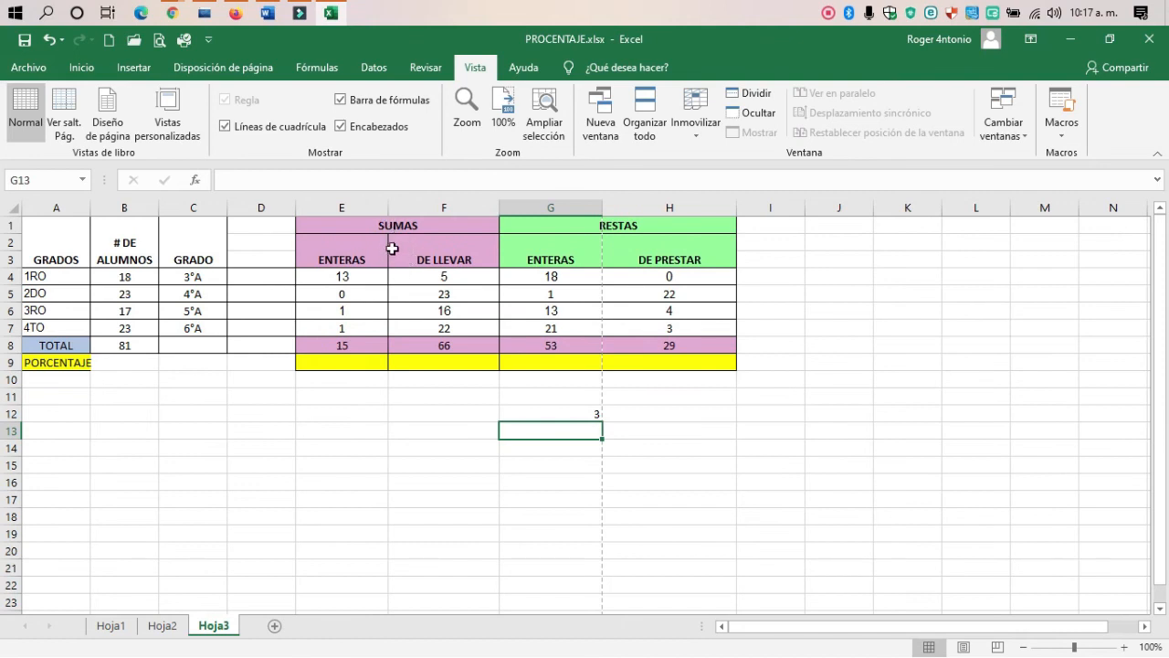
pyautogui.click(376, 242)
pyautogui.click(441, 243)
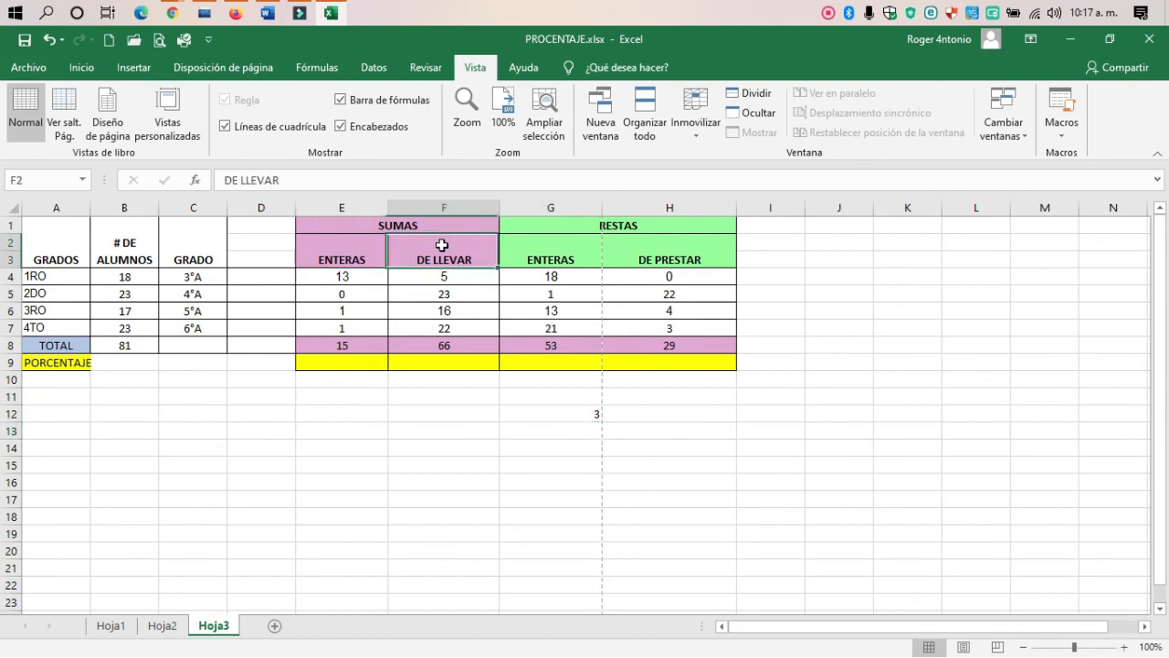
pyautogui.click(596, 240)
pyautogui.click(662, 241)
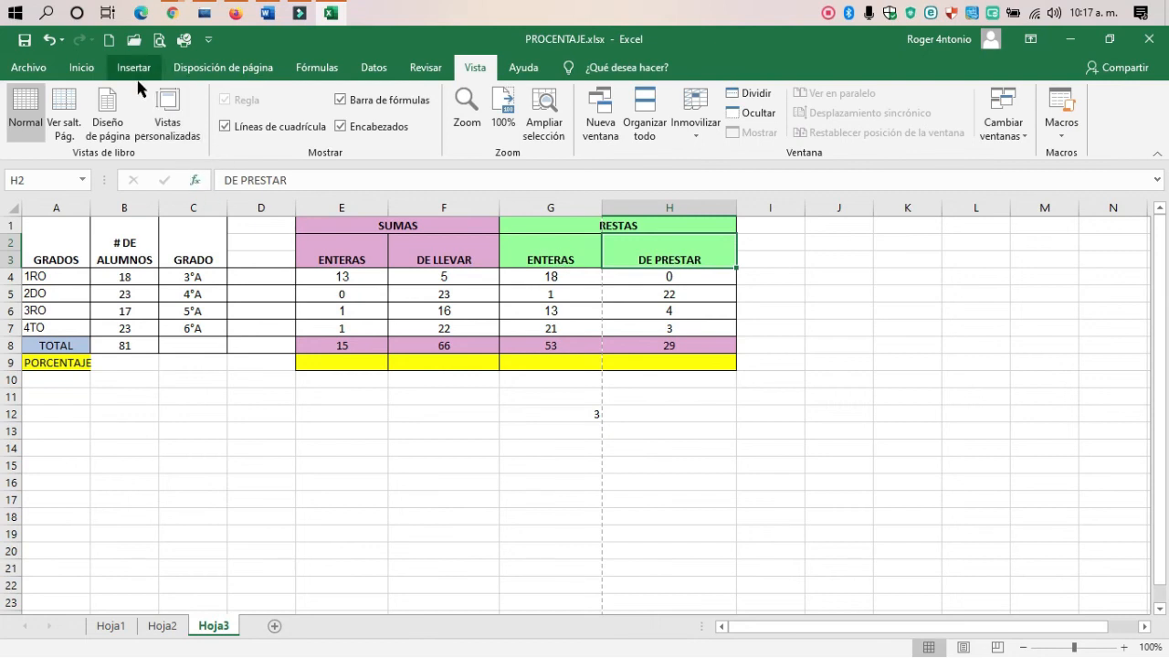
# Review the margin presets for Hoja3 without choosing a different one.
pyautogui.click(190, 69)
pyautogui.click(140, 135)
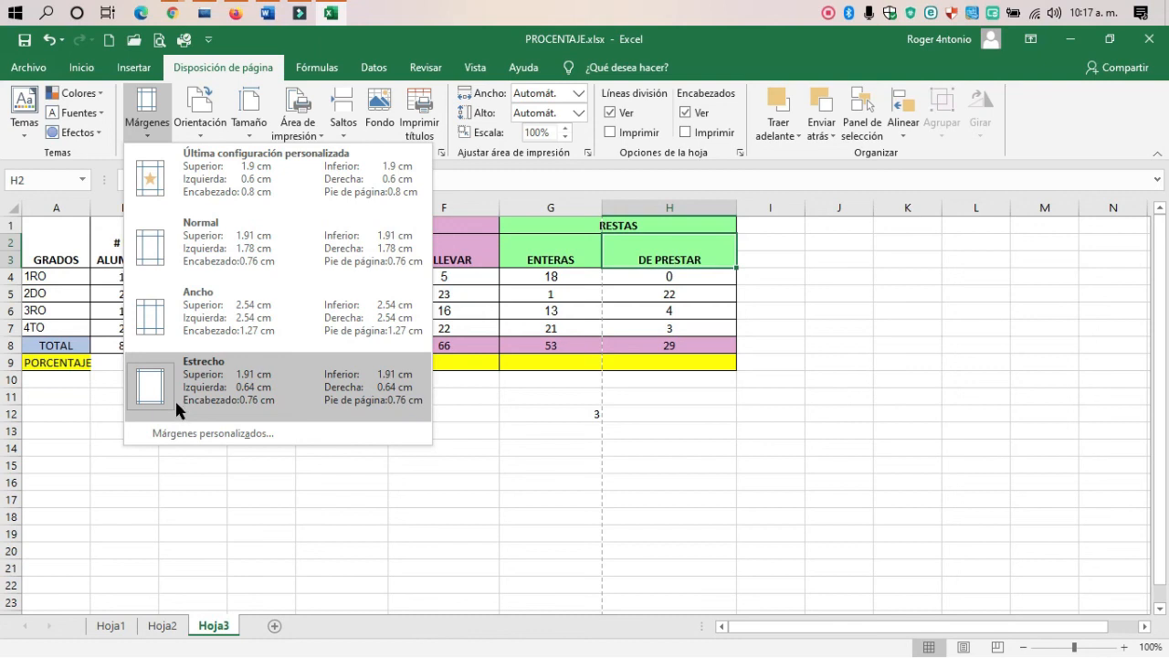
pyautogui.click(508, 353)
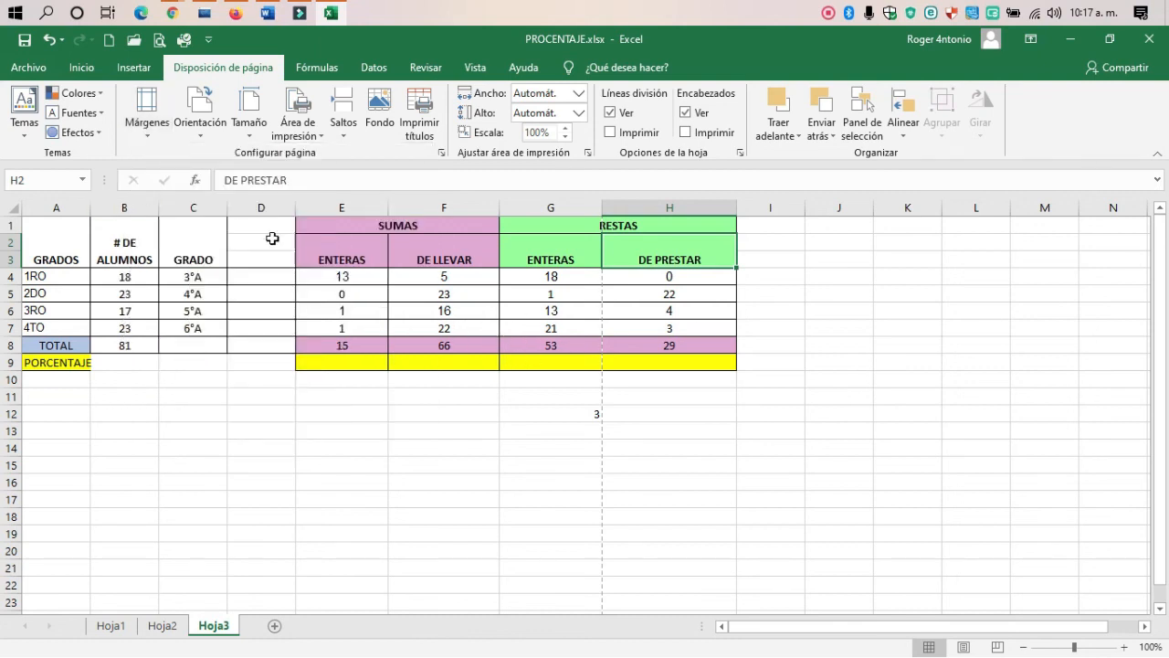
# Inspect the print preview of Hoja3 with the table enlarged, and return to the worksheet.
pyautogui.click(38, 69)
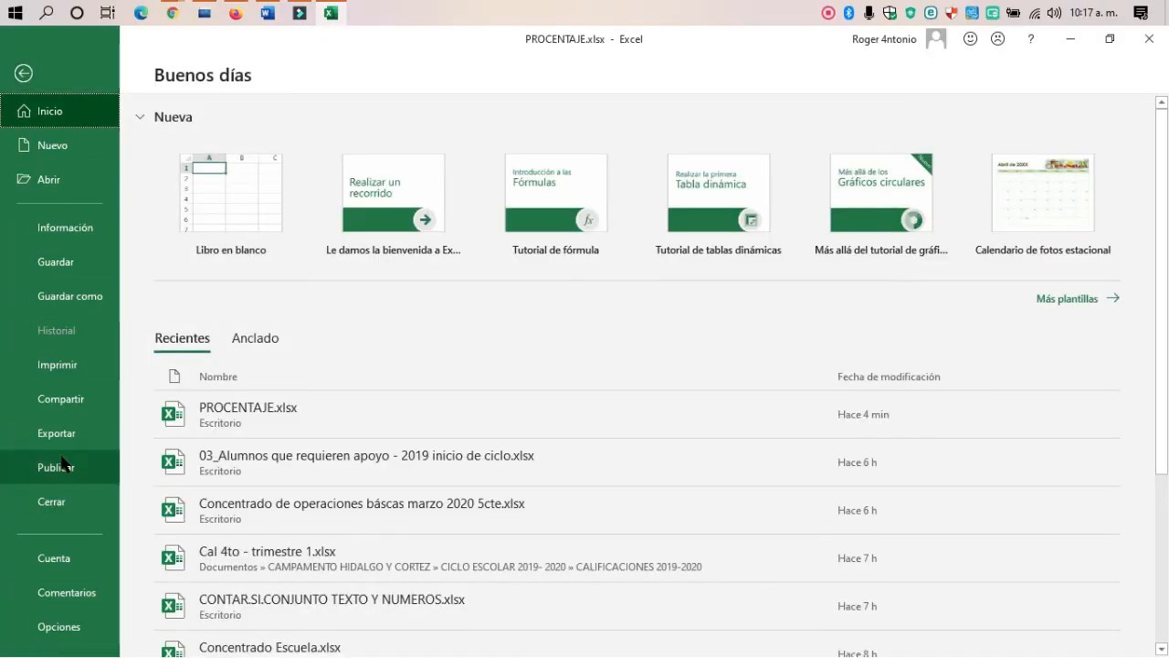
pyautogui.click(58, 365)
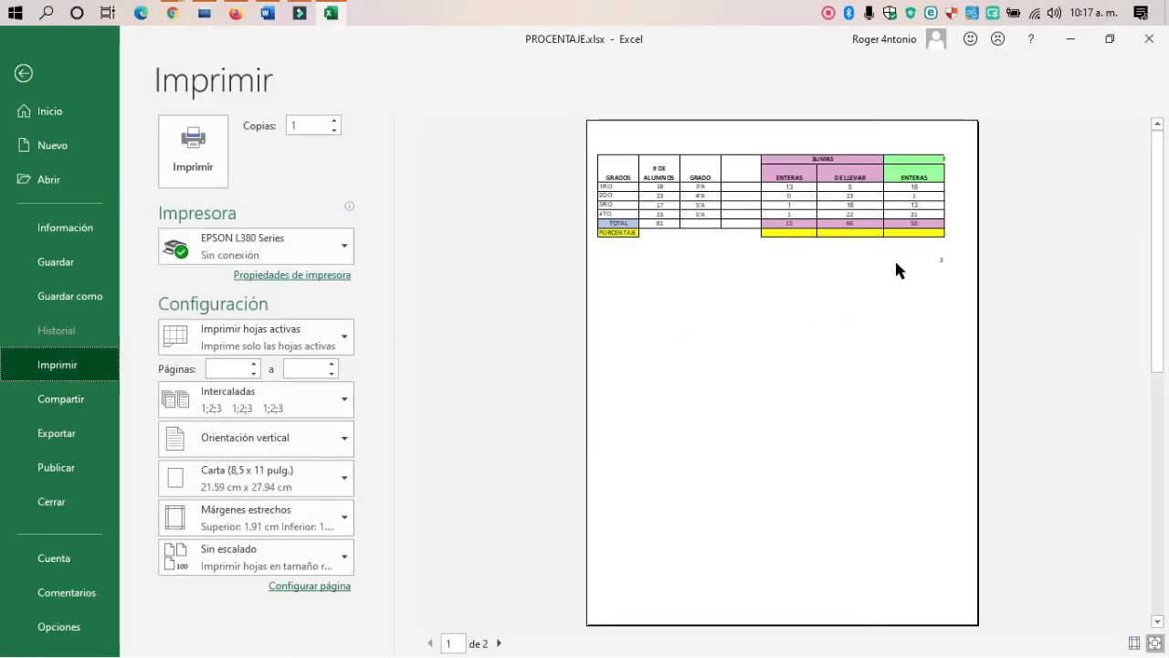
pyautogui.click(944, 203)
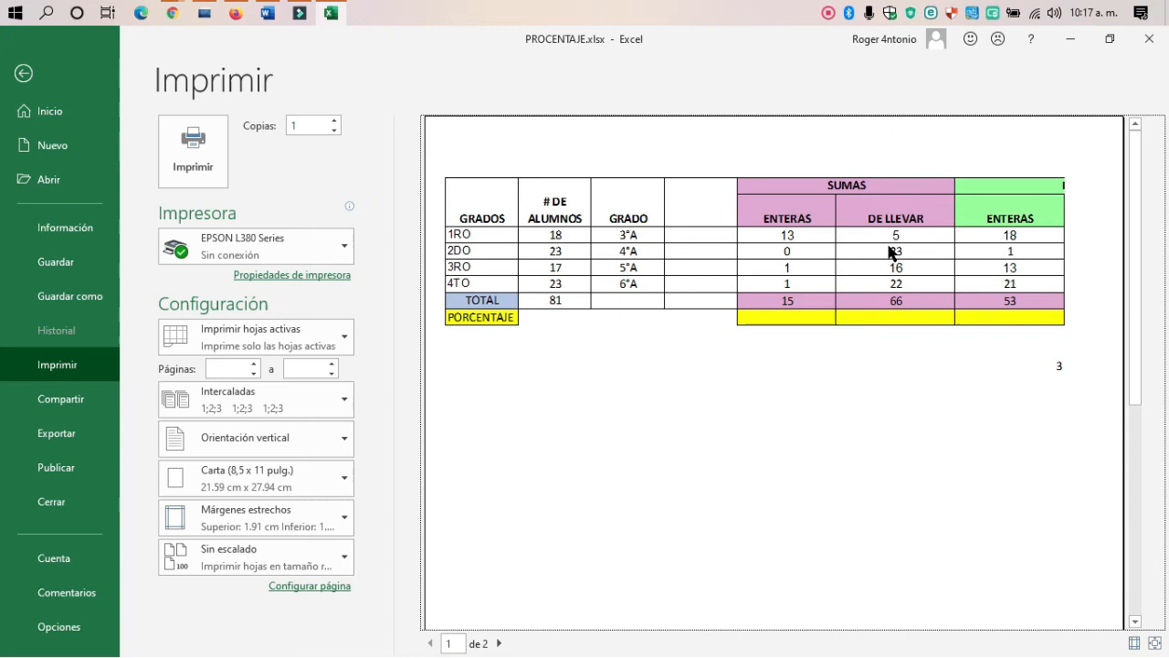
pyautogui.press('Escape')
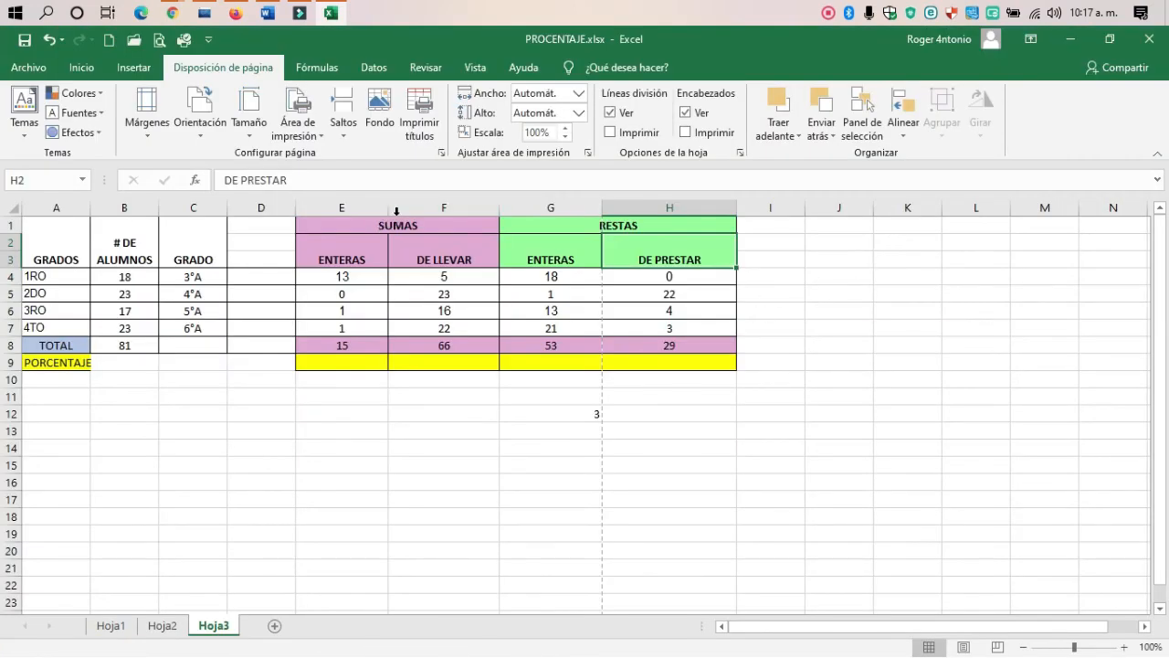
# Try narrowing columns E and F, and undo both width changes.
pyautogui.moveTo(388, 203); pyautogui.dragTo(366, 203)
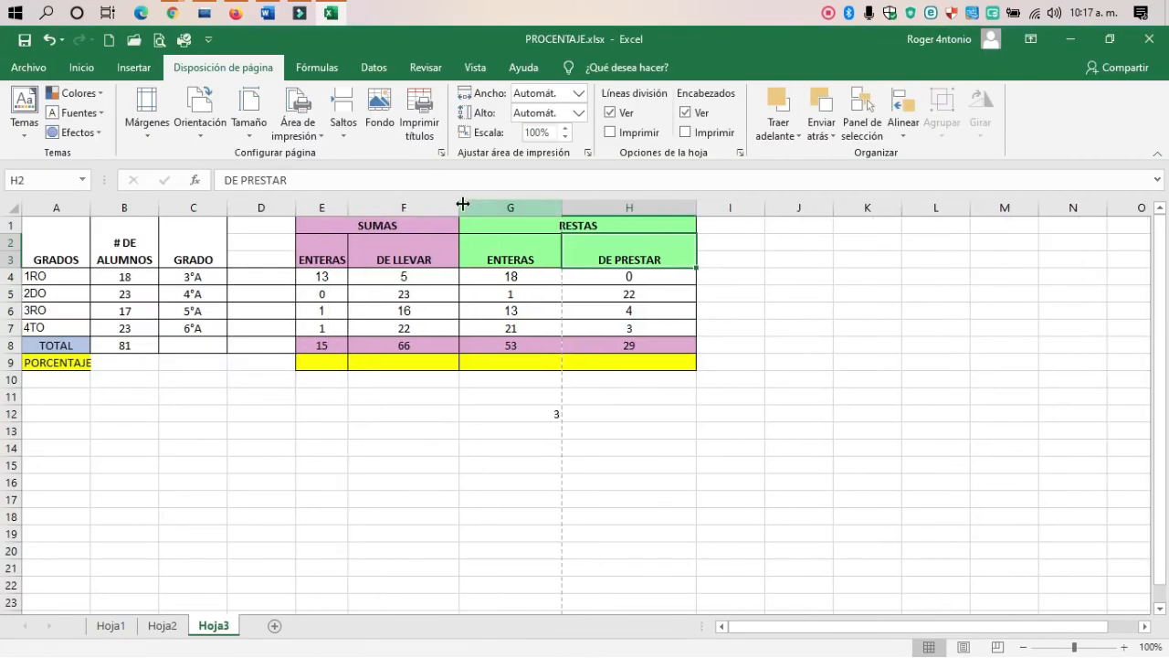
pyautogui.moveTo(460, 201); pyautogui.dragTo(411, 198)
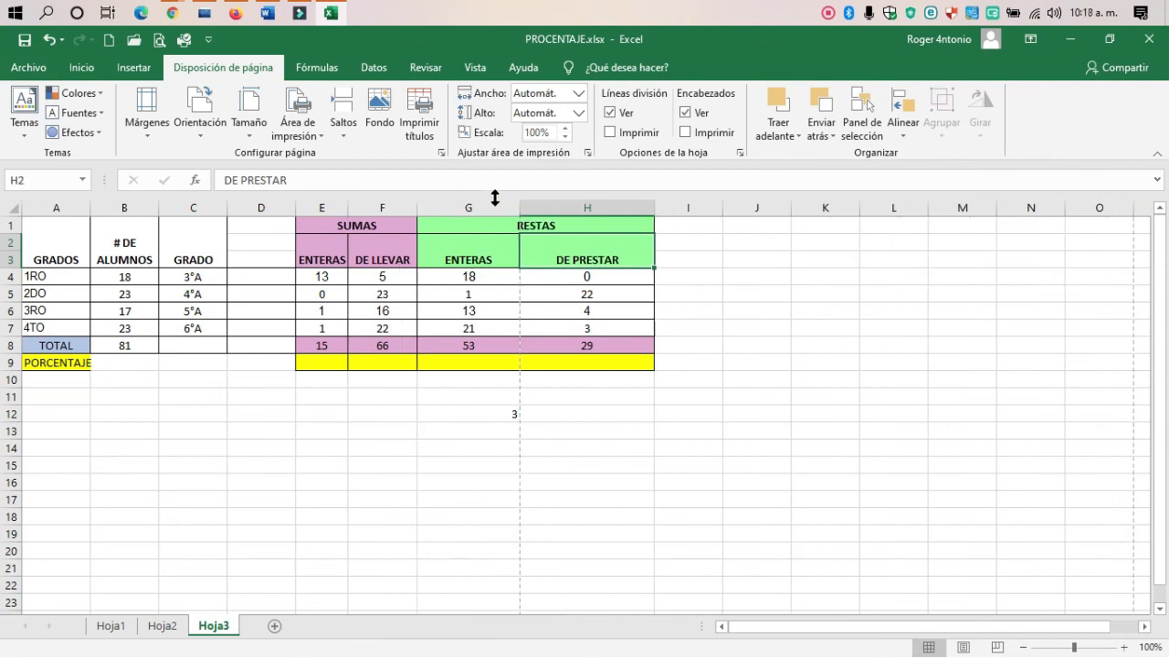
pyautogui.hotkey('ctrl', 'z')
pyautogui.hotkey('ctrl', 'z')
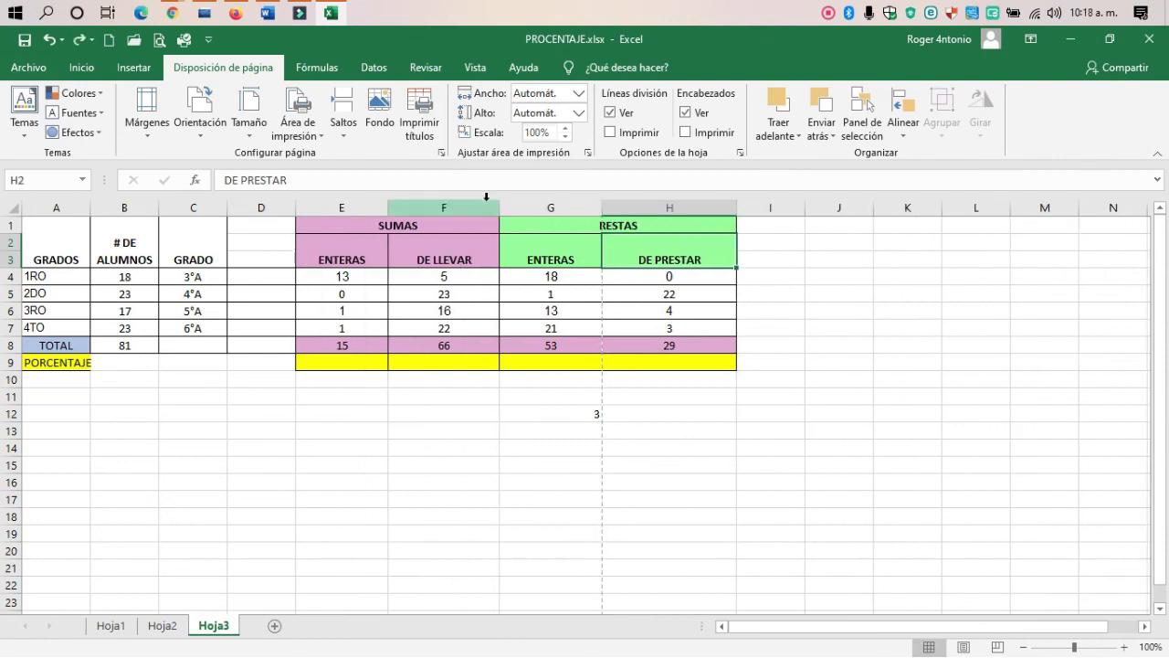
pyautogui.click(366, 246)
pyautogui.click(411, 249)
pyautogui.click(513, 243)
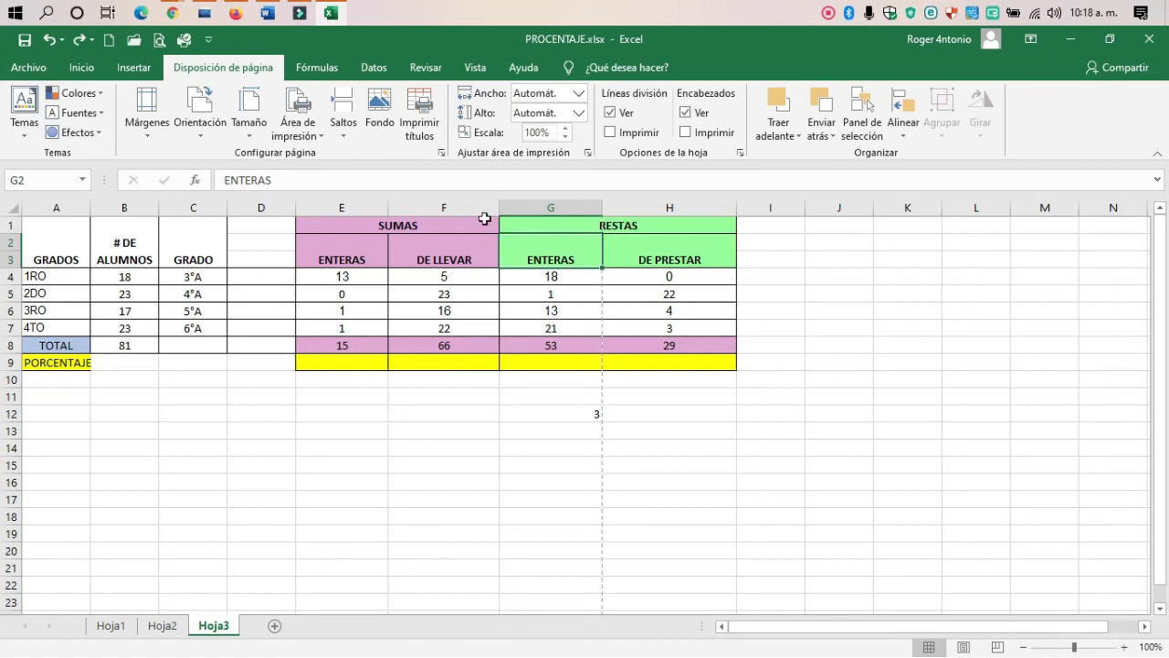
pyautogui.moveTo(243, 452); pyautogui.dragTo(258, 466)
pyautogui.click(493, 482)
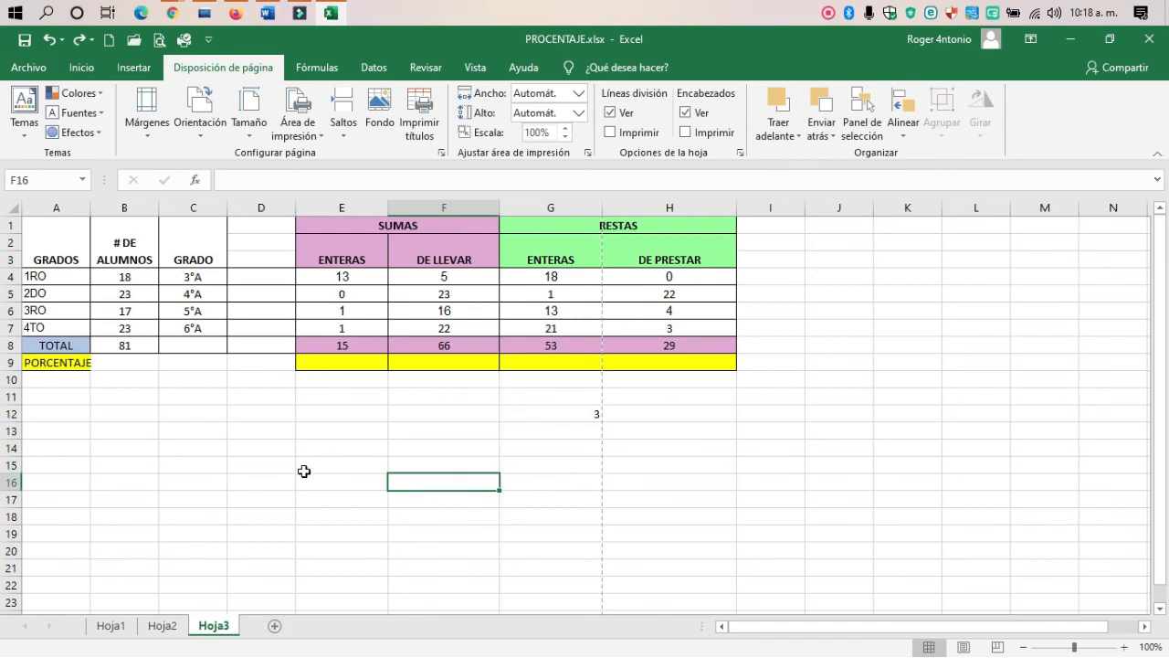
# Try reducing the print scale of Hoja3 step by step to 75%.
pyautogui.click(131, 436)
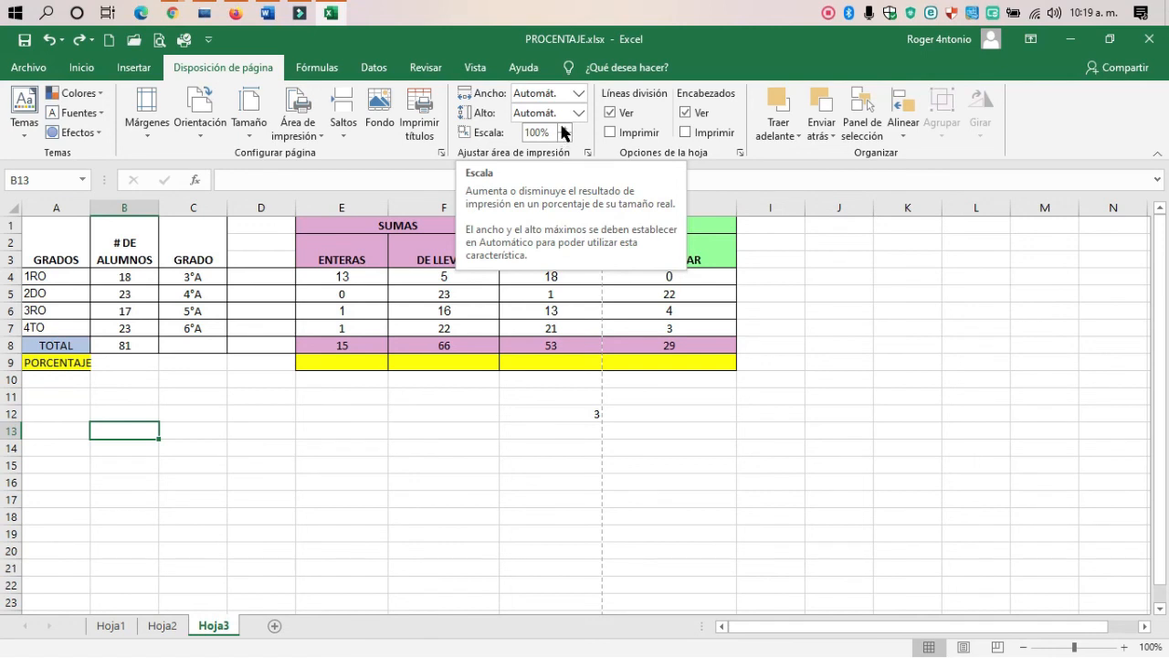
pyautogui.click(564, 137)
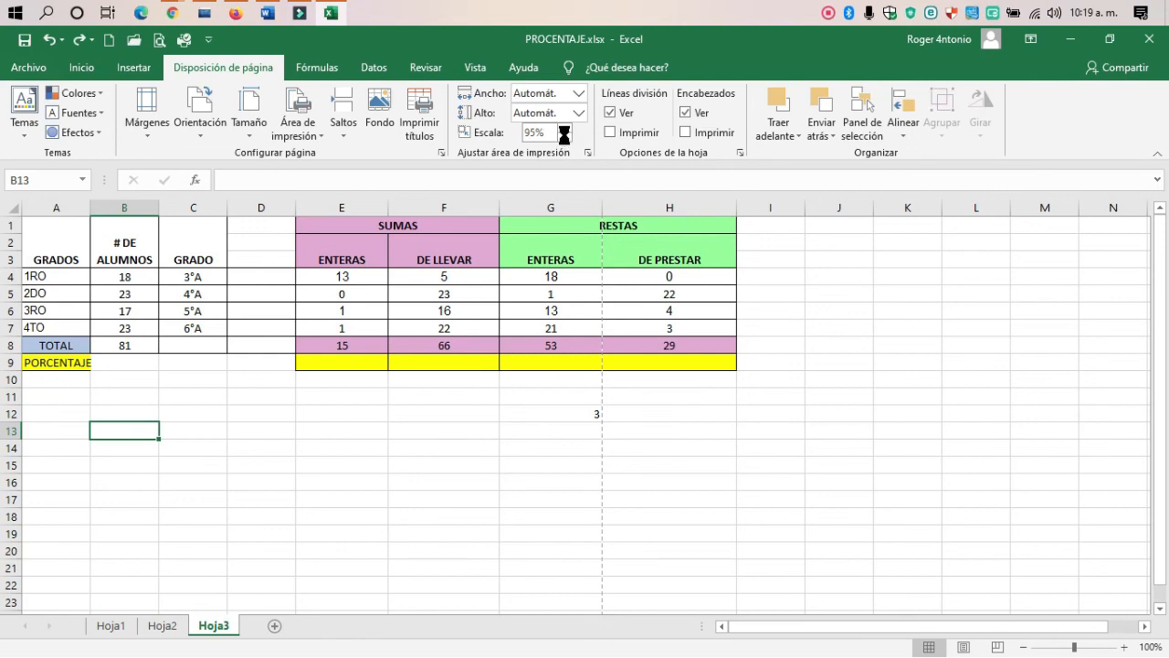
pyautogui.click(564, 136)
pyautogui.click(565, 128)
pyautogui.click(564, 128)
pyautogui.click(564, 128)
pyautogui.click(566, 139)
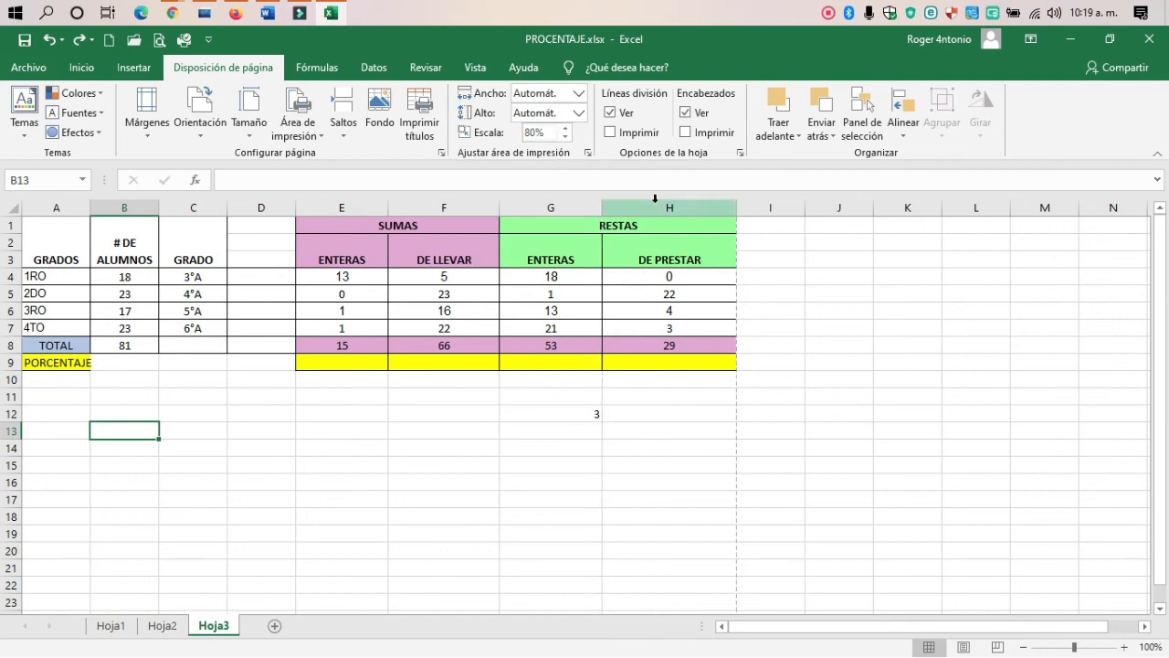
pyautogui.click(567, 139)
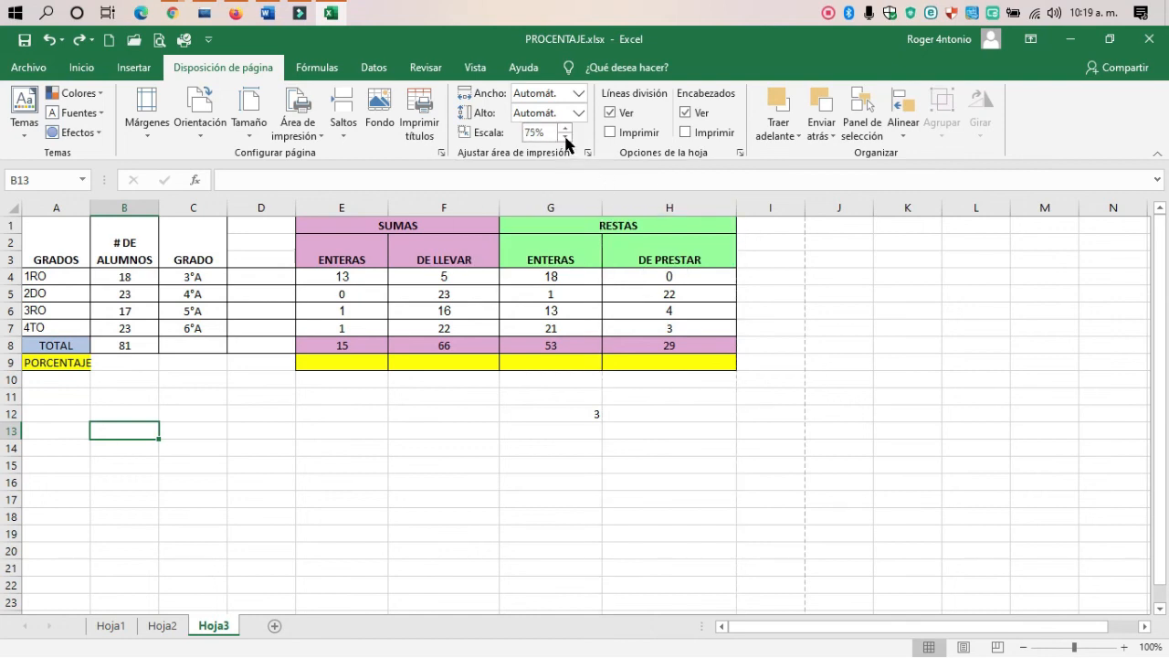
# Raise the print scale of Hoja3 back to 100%.
pyautogui.click(567, 128)
pyautogui.click(567, 129)
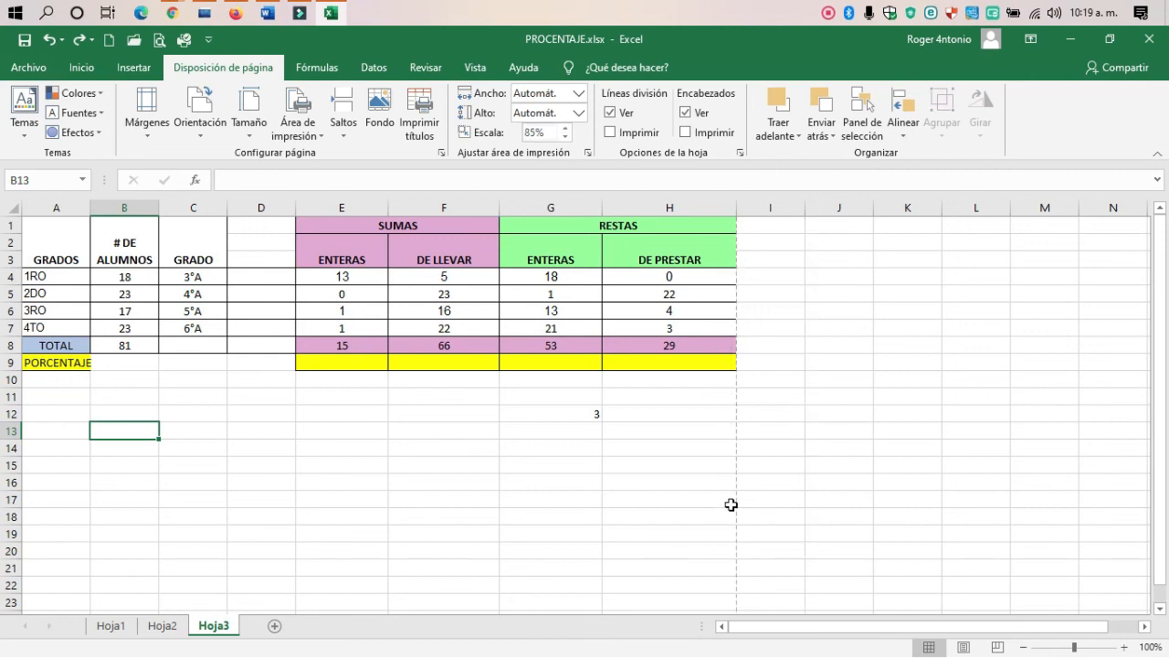
pyautogui.click(566, 130)
pyautogui.click(567, 129)
pyautogui.click(566, 129)
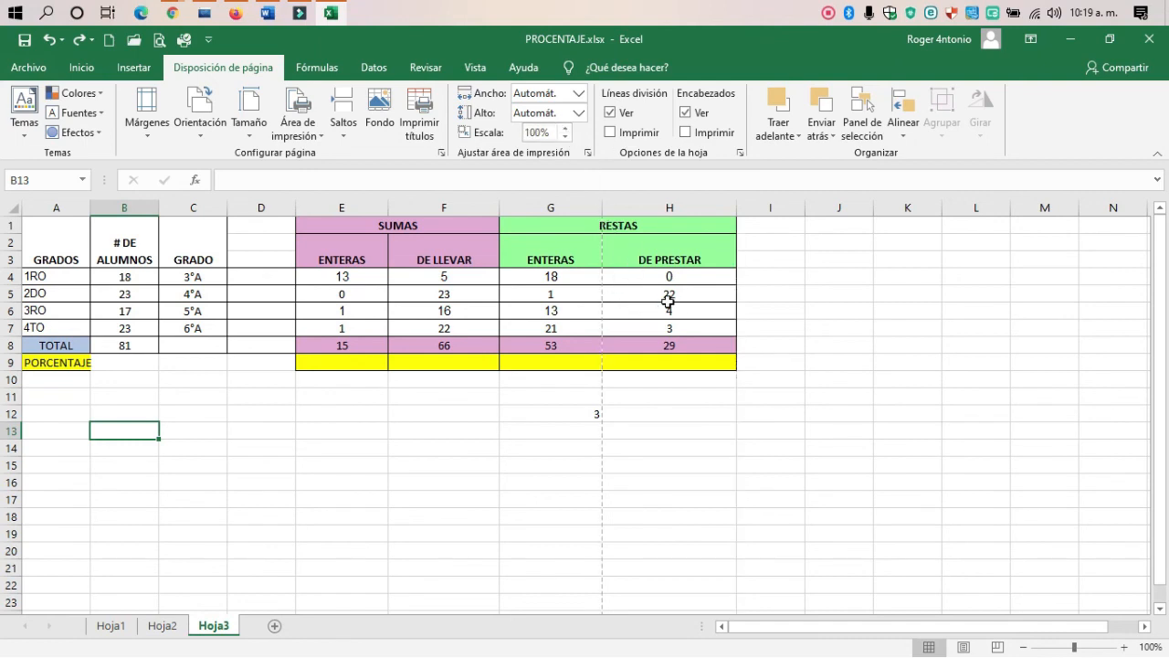
# Display Hoja3 in Page Layout view and reduce its print scale to 85%.
pyautogui.click(474, 67)
pyautogui.click(113, 123)
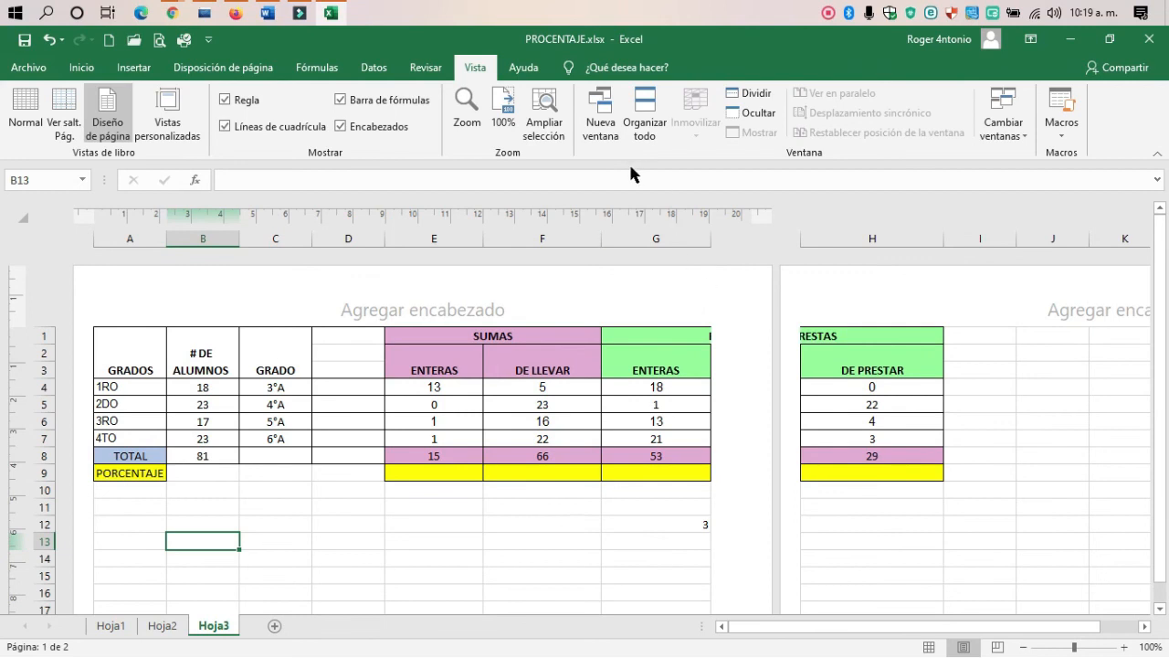
pyautogui.click(133, 69)
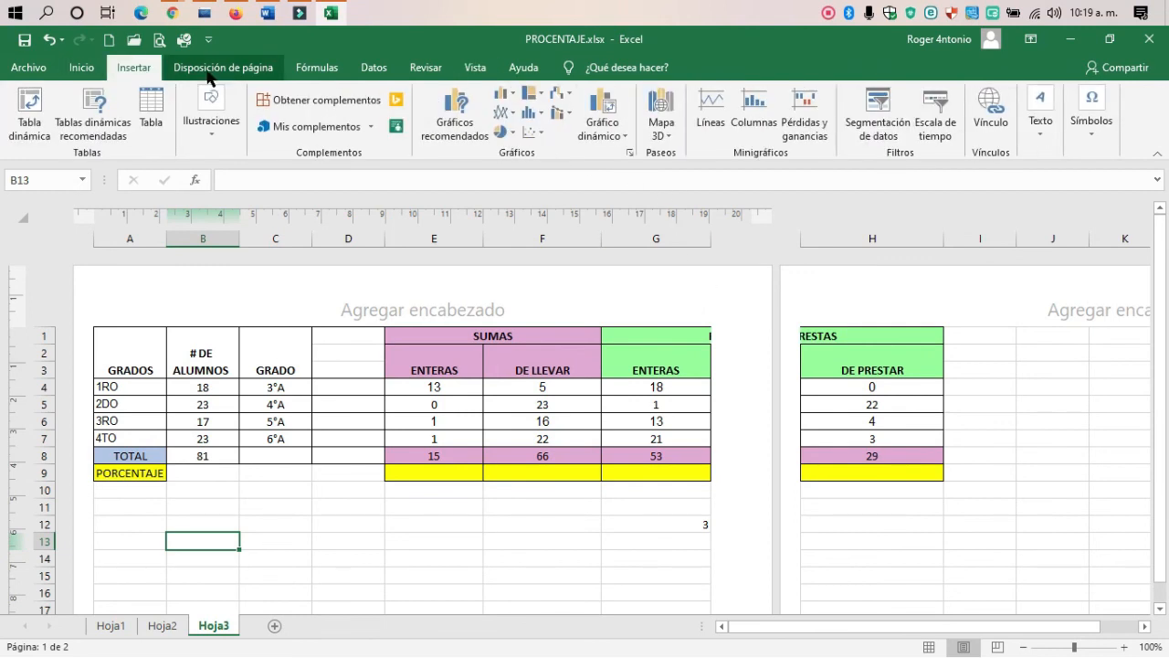
pyautogui.click(210, 73)
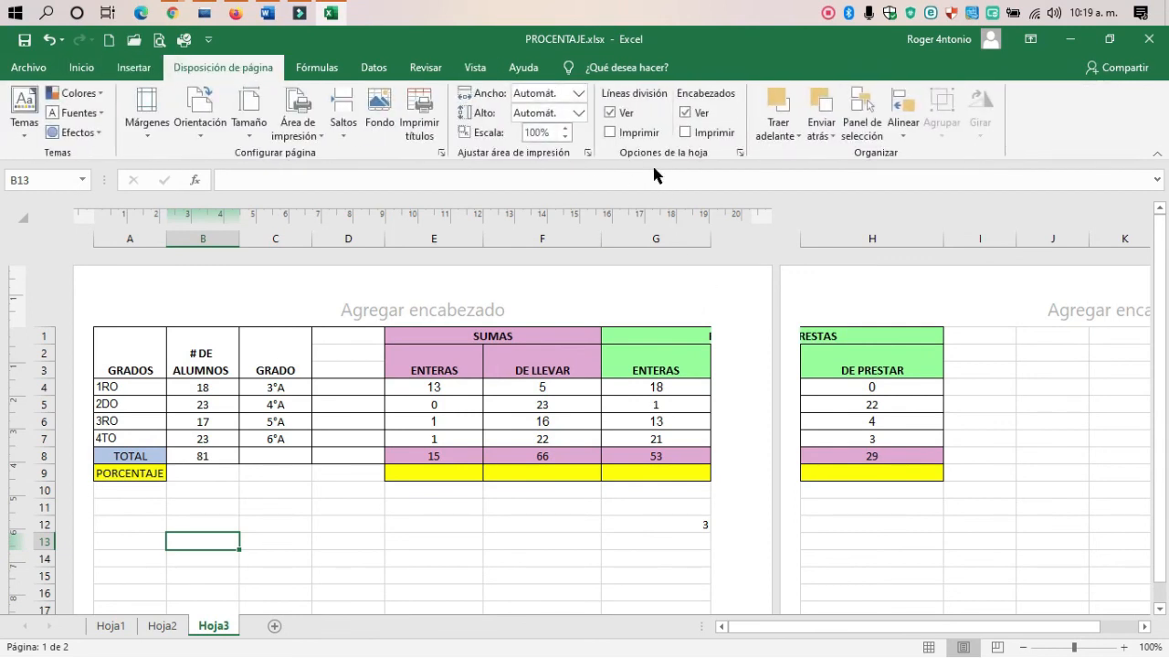
pyautogui.click(566, 137)
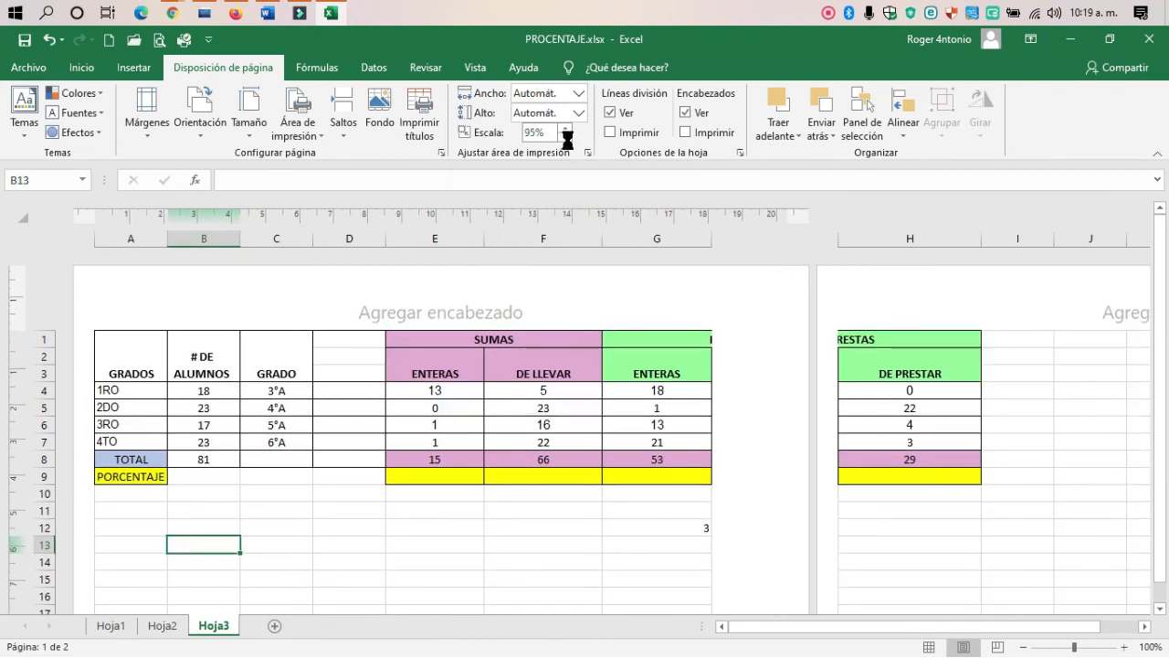
pyautogui.click(567, 137)
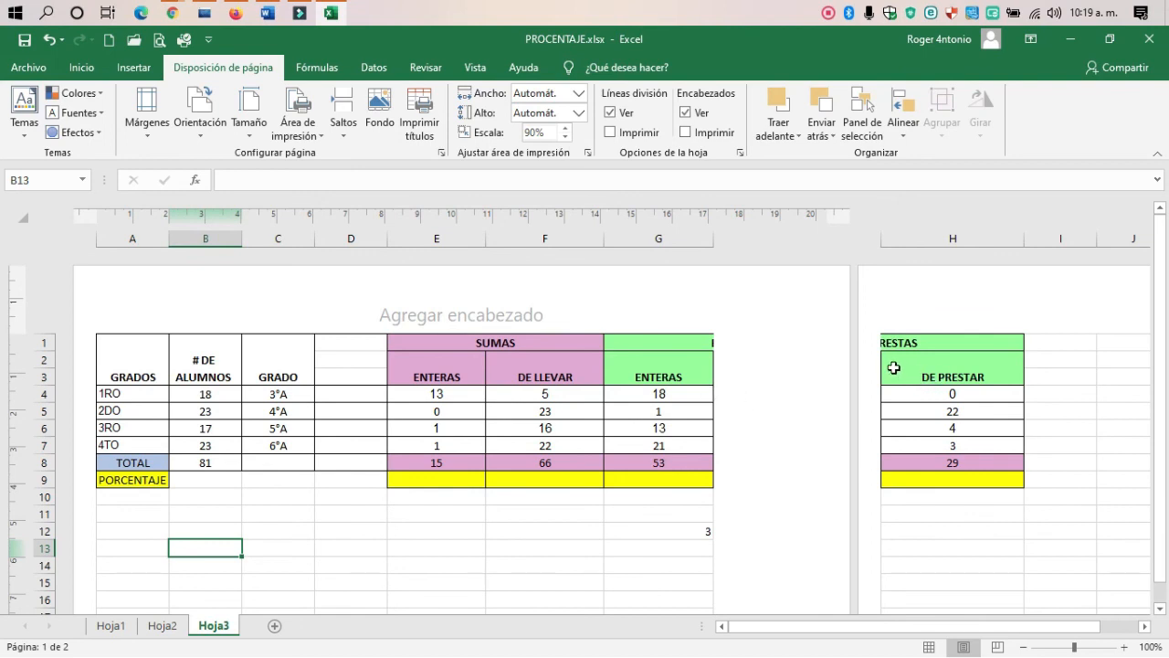
pyautogui.click(567, 137)
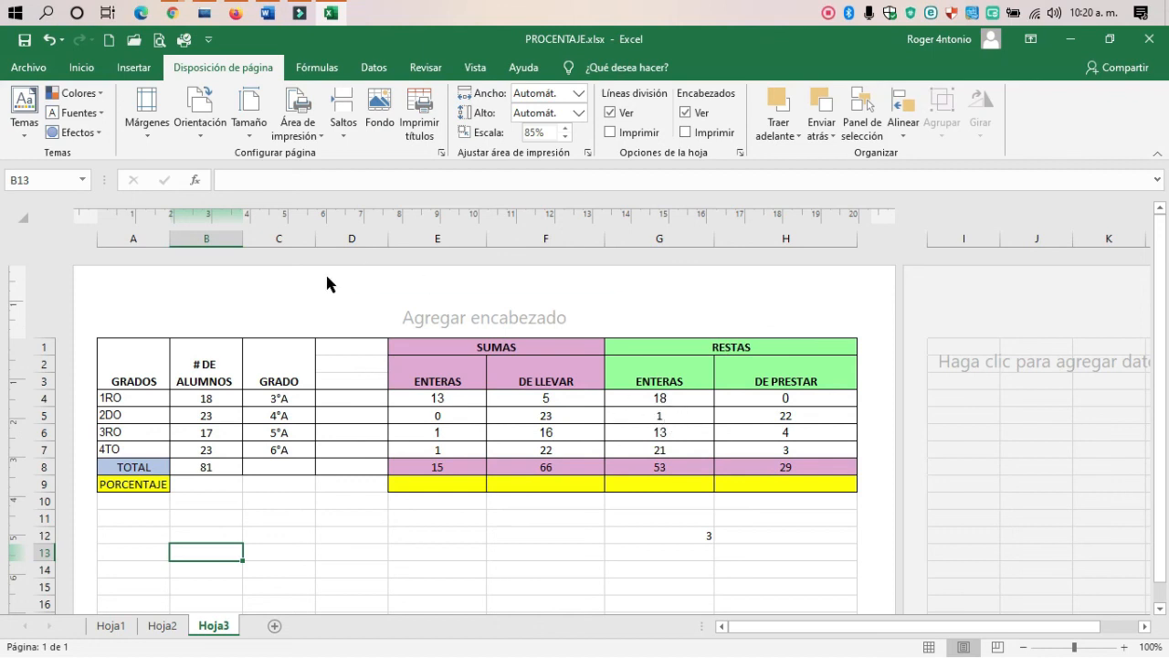
# Inspect the print preview of Hoja3 at the reduced scale, and return to the worksheet.
pyautogui.click(32, 68)
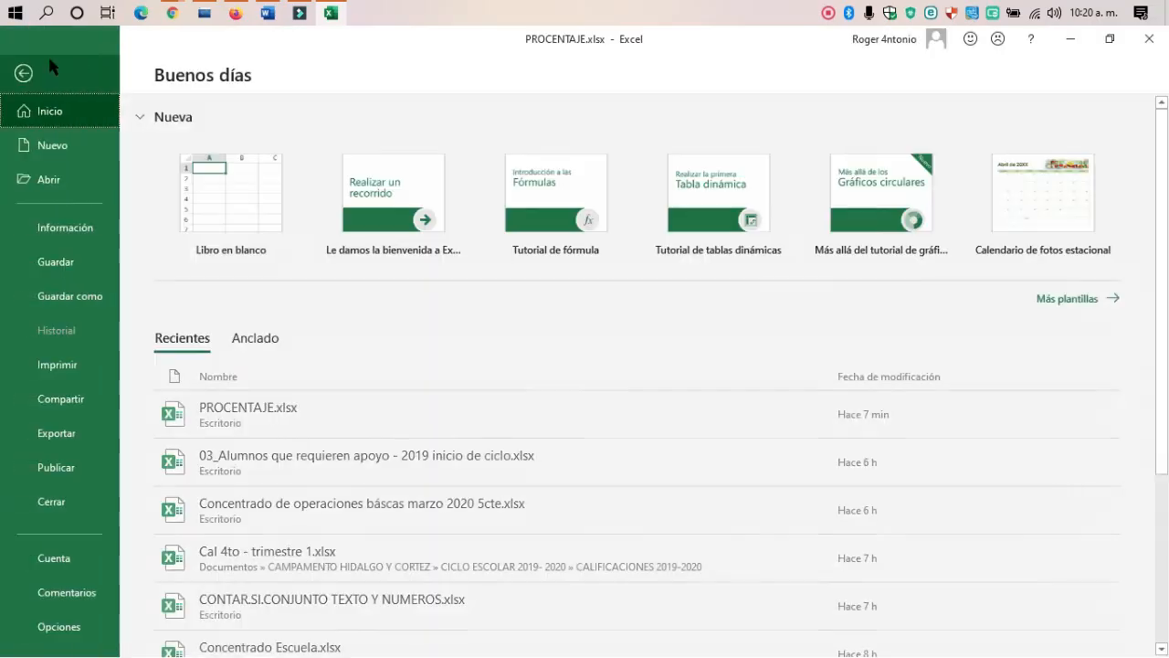
pyautogui.click(81, 370)
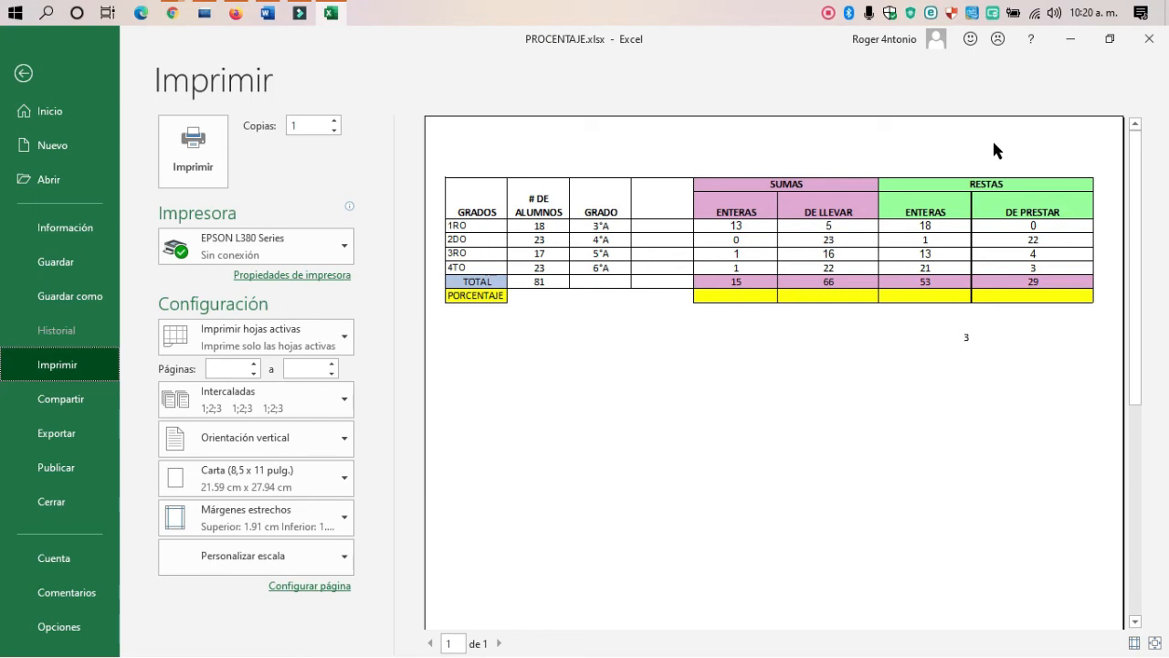
pyautogui.press('Escape')
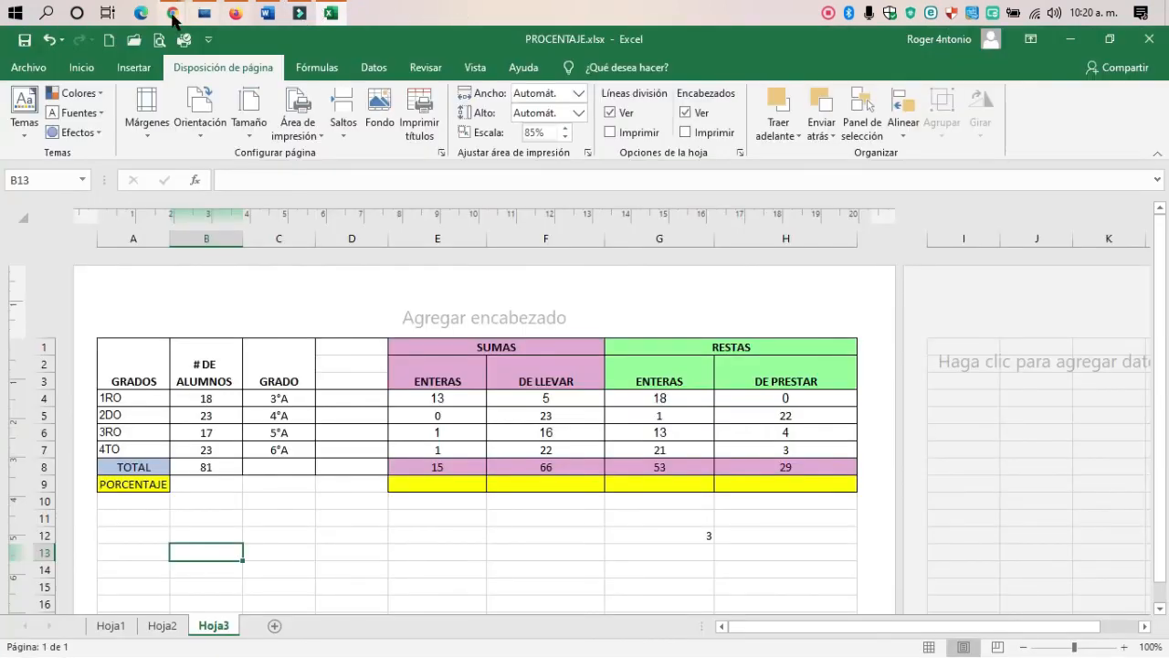
pyautogui.moveTo(175, 16)
pyautogui.click(147, 91)
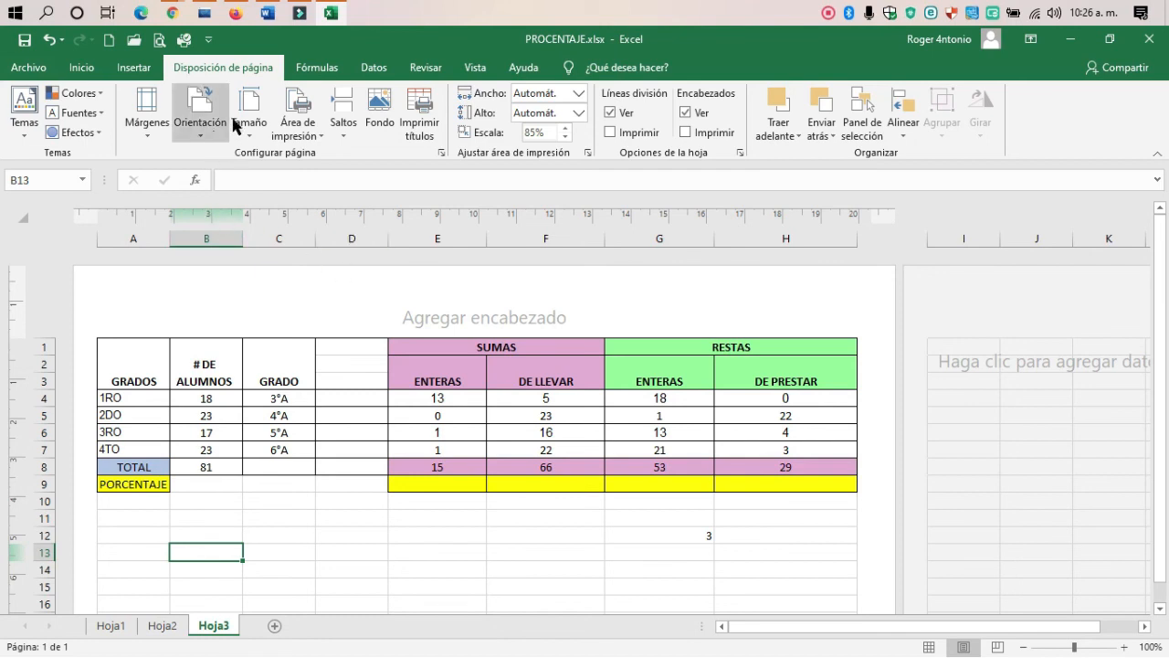
# Insert five blank rows above the table by selecting rows 1 to 5 of Hoja3.
pyautogui.click(82, 68)
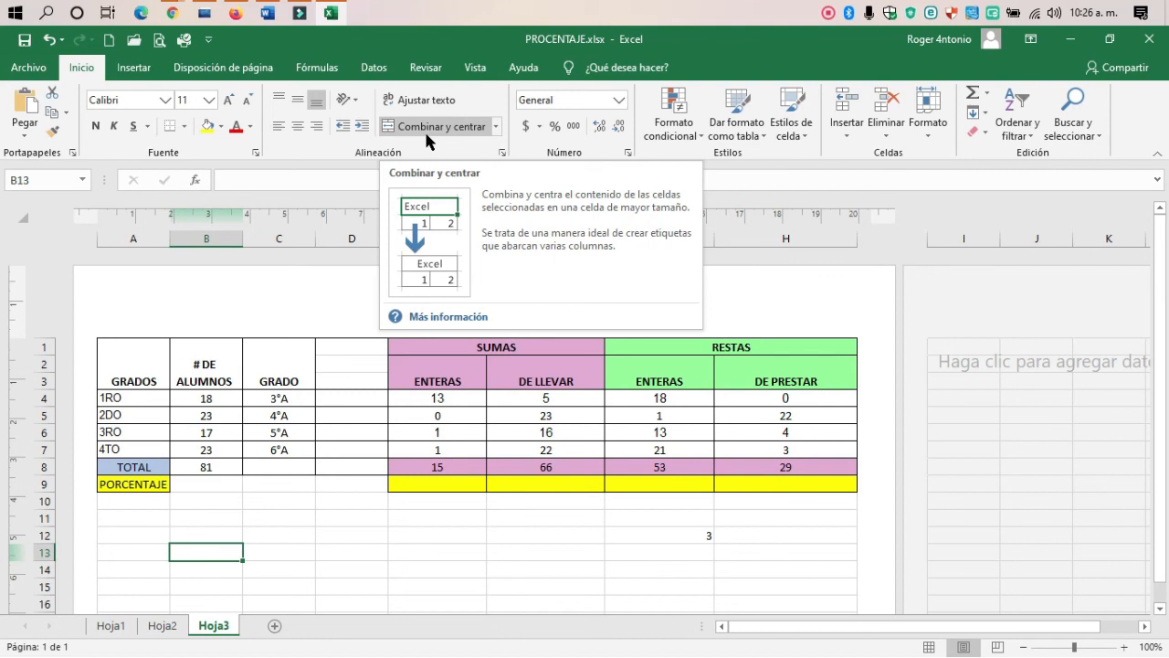
pyautogui.scroll(3, 656, 343)
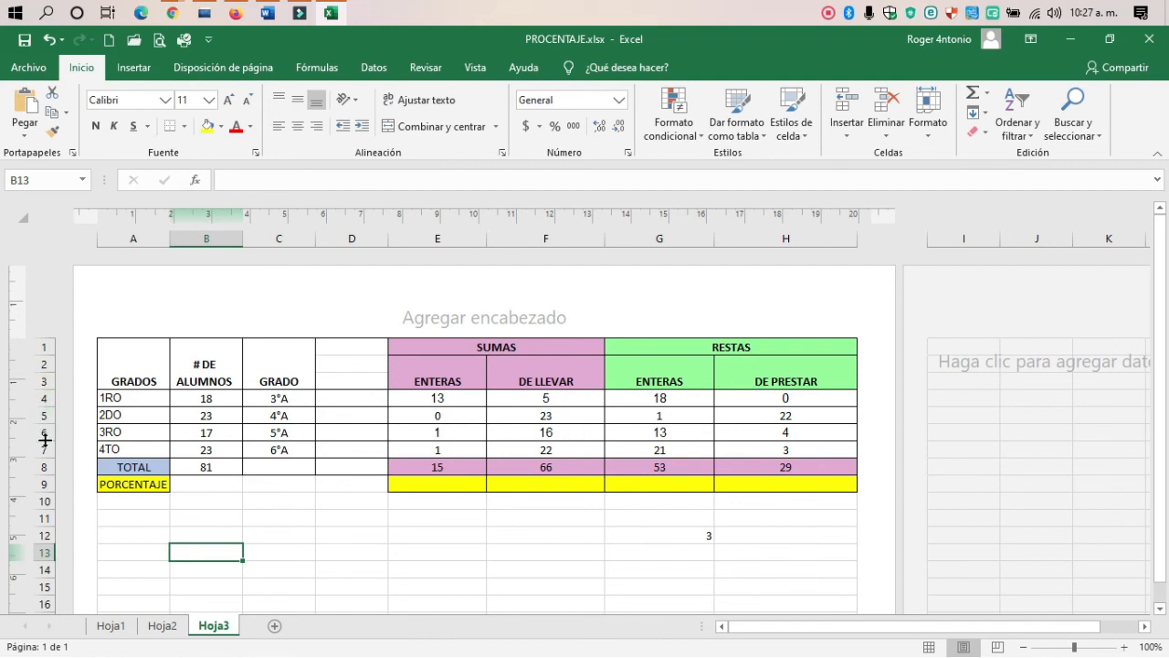
pyautogui.moveTo(38, 347); pyautogui.dragTo(32, 415)
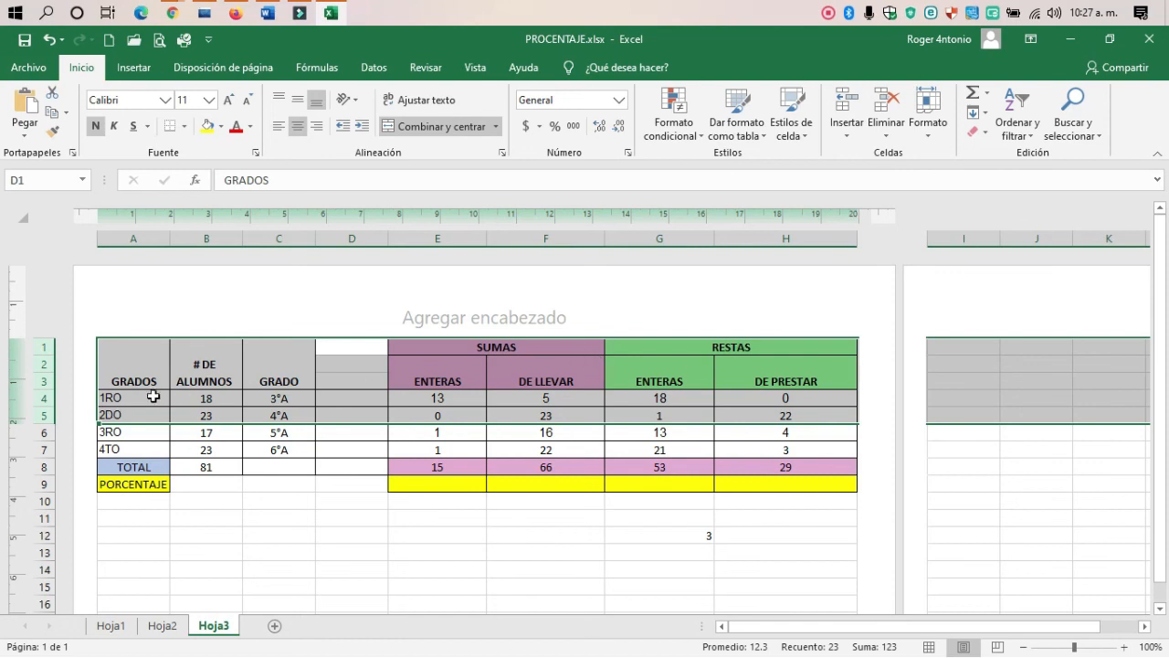
pyautogui.rightClick(48, 359)
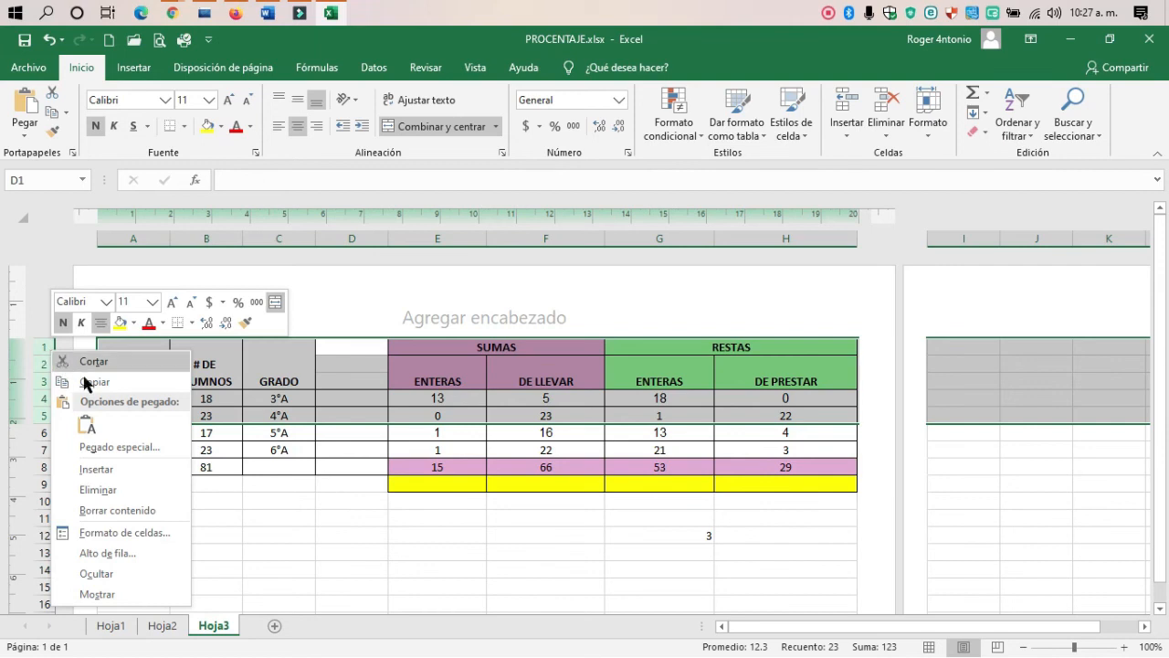
pyautogui.click(128, 476)
pyautogui.moveTo(274, 398); pyautogui.dragTo(320, 398)
pyautogui.moveTo(124, 356); pyautogui.dragTo(785, 402)
pyautogui.click(663, 368)
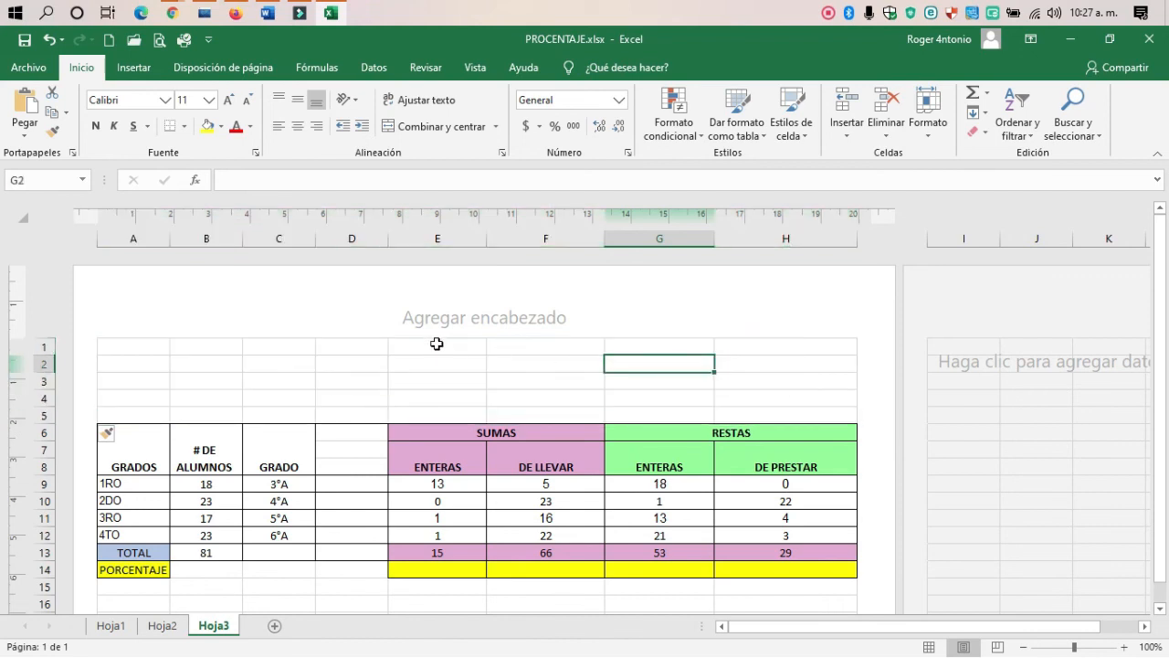
pyautogui.click(447, 344)
pyautogui.scroll(-3, 446, 347)
pyautogui.scroll(3, 447, 347)
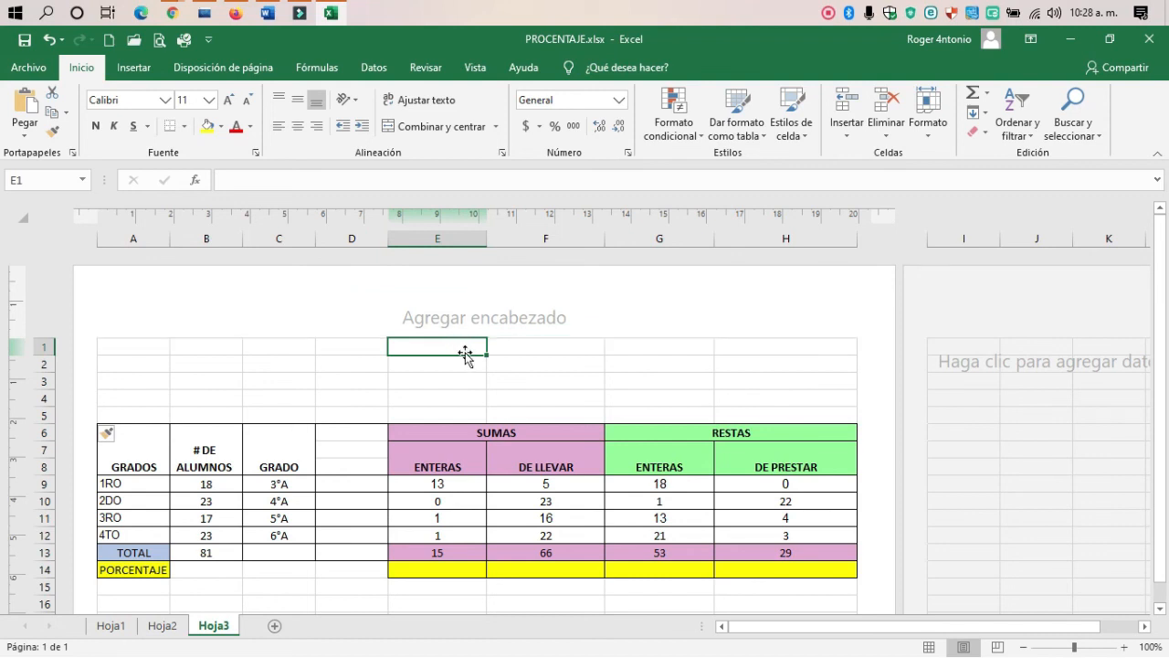
# Enter the title "RESULTADO DE OPERACIONES BÁSICAS" in cell A1.
pyautogui.click(145, 352)
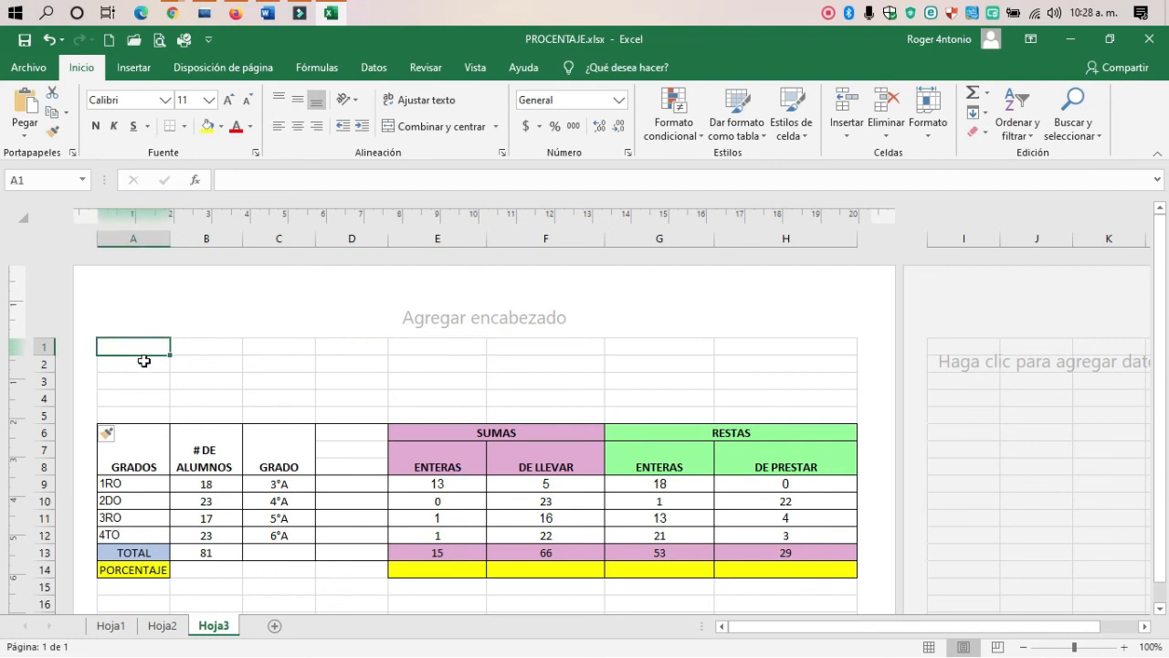
pyautogui.click(136, 367)
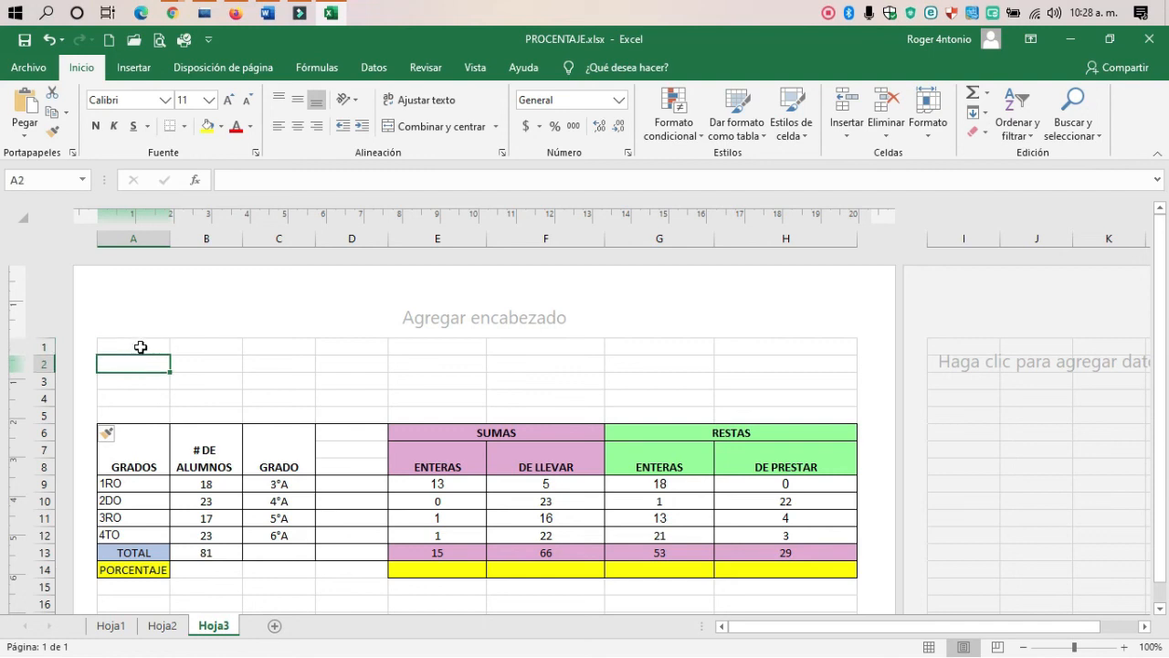
pyautogui.click(141, 346)
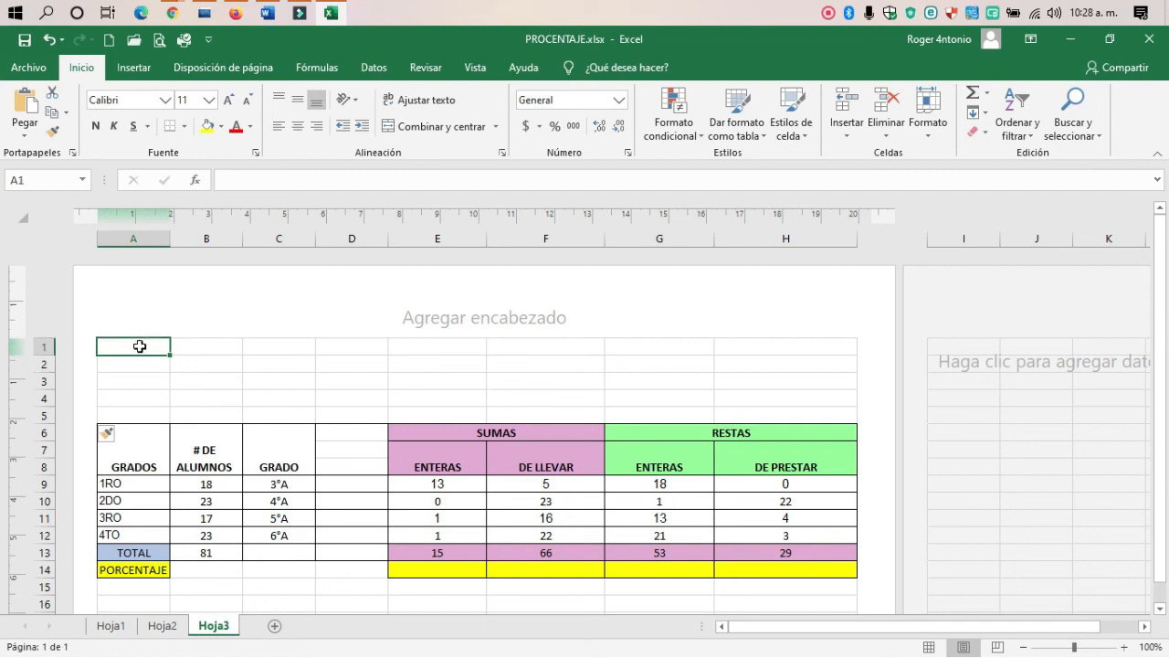
pyautogui.press('capslock')
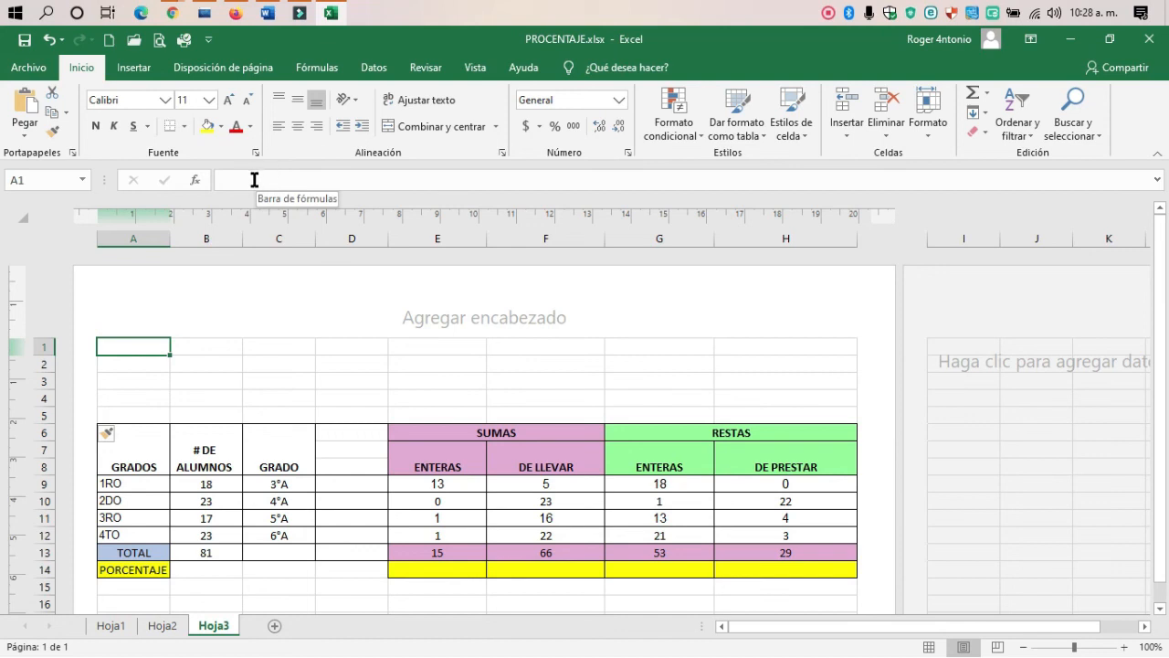
pyautogui.press('capslock')
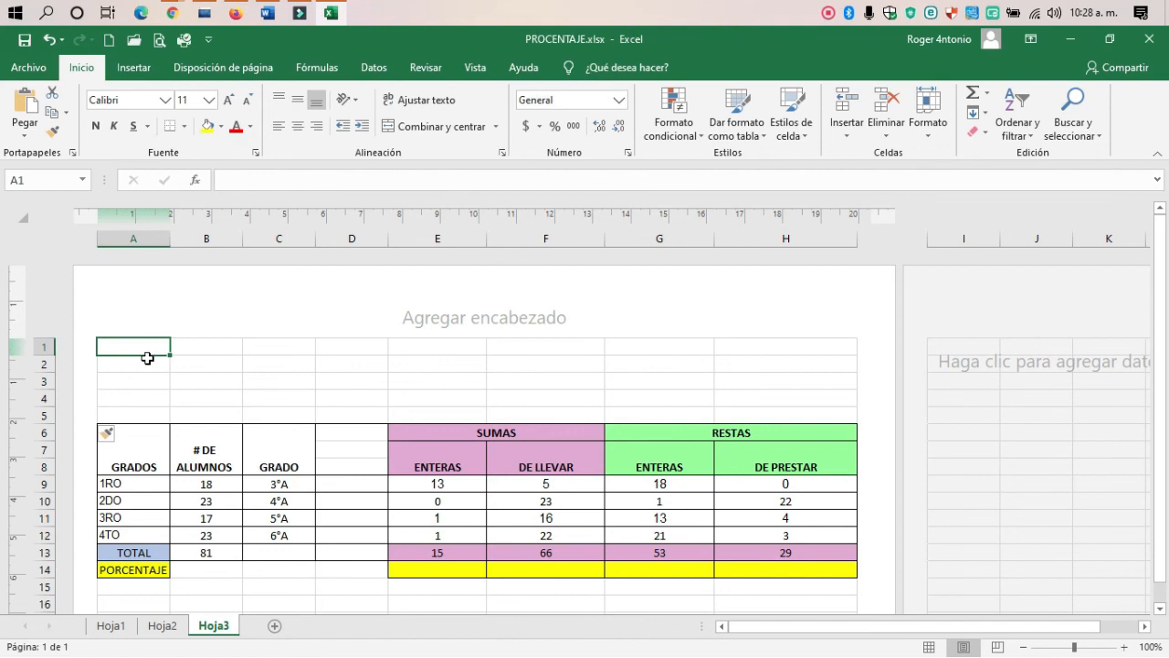
pyautogui.write('resul')
pyautogui.press('capslock')
pyautogui.press('BackSpace')
pyautogui.press('BackSpace')
pyautogui.press('BackSpace')
pyautogui.press('BackSpace')
pyautogui.press('BackSpace')
pyautogui.write('RESUL')
pyautogui.press('BackSpace')
pyautogui.press('BackSpace')
pyautogui.write('ULTADO DE OPERACIONES B')
pyautogui.press('capslock')
pyautogui.write('á')
pyautogui.press('capslock')
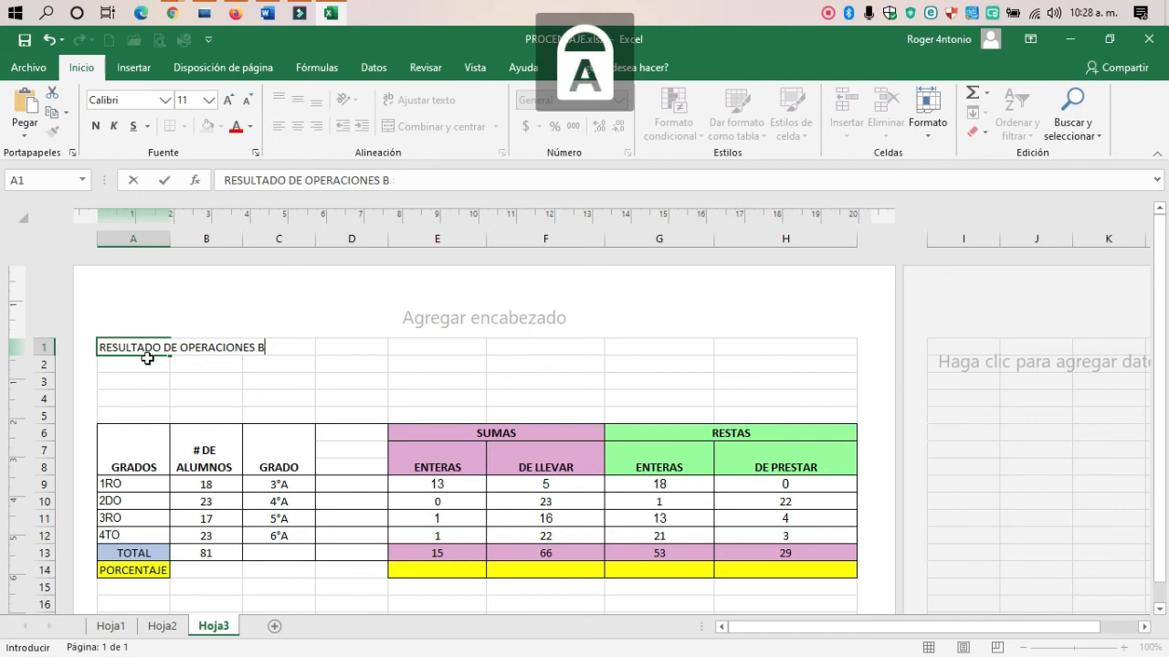
pyautogui.write('Í')
pyautogui.press('BackSpace')
pyautogui.press('BackSpace')
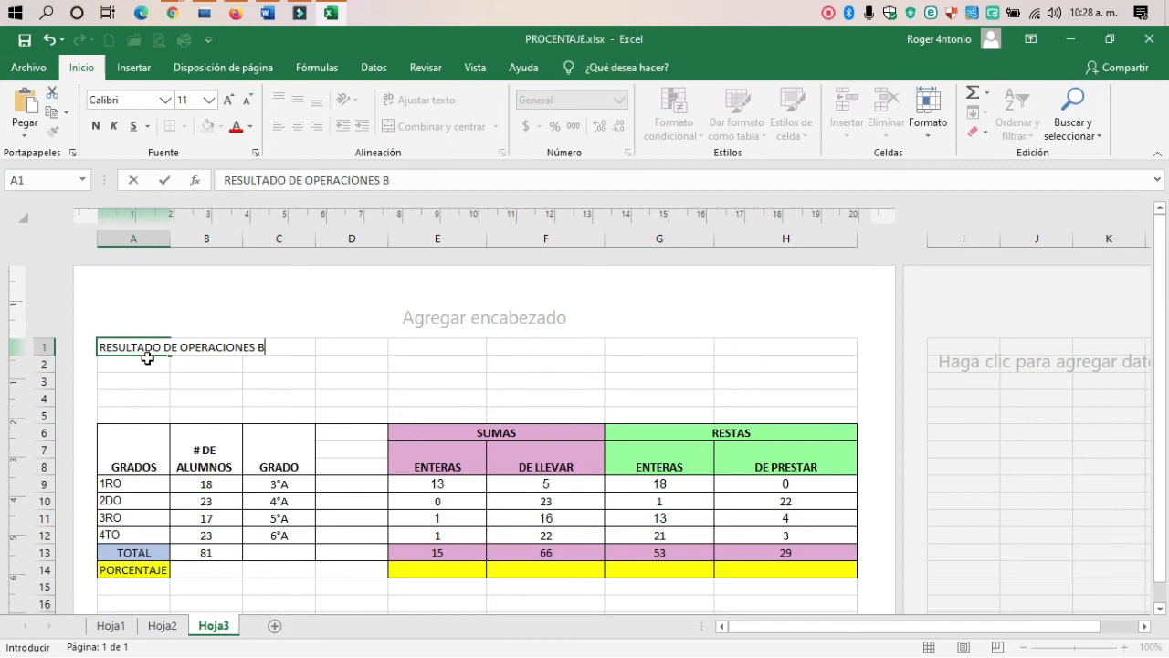
pyautogui.write('ÁSICAS')
pyautogui.press('Return')
# Try centring the title in A1 horizontally and vertically, and restore its left and bottom alignment.
pyautogui.click(146, 347)
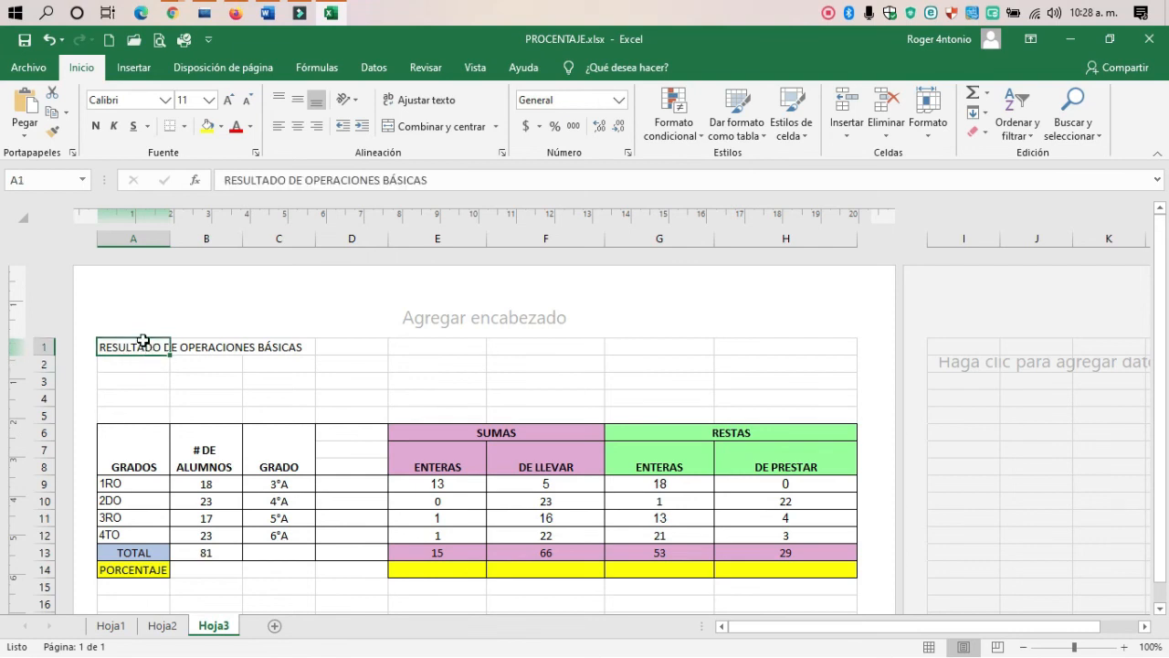
pyautogui.click(140, 363)
pyautogui.click(146, 347)
pyautogui.click(299, 127)
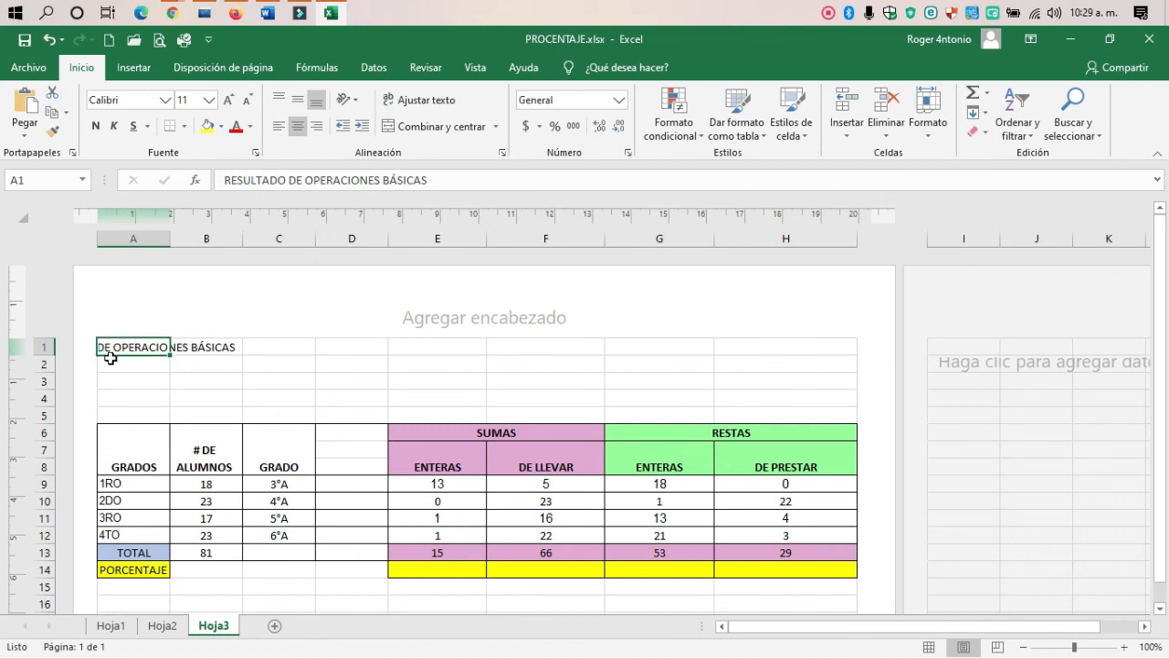
pyautogui.click(298, 102)
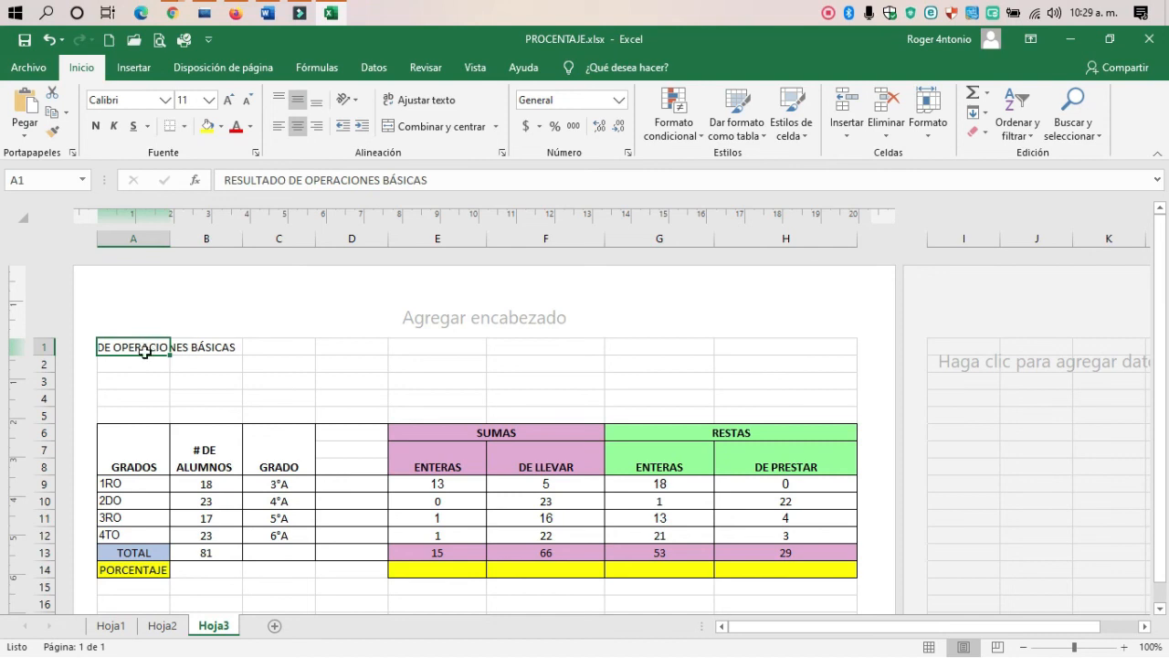
pyautogui.moveTo(119, 349); pyautogui.dragTo(725, 348)
pyautogui.click(311, 378)
pyautogui.click(157, 351)
pyautogui.click(316, 99)
pyautogui.click(280, 126)
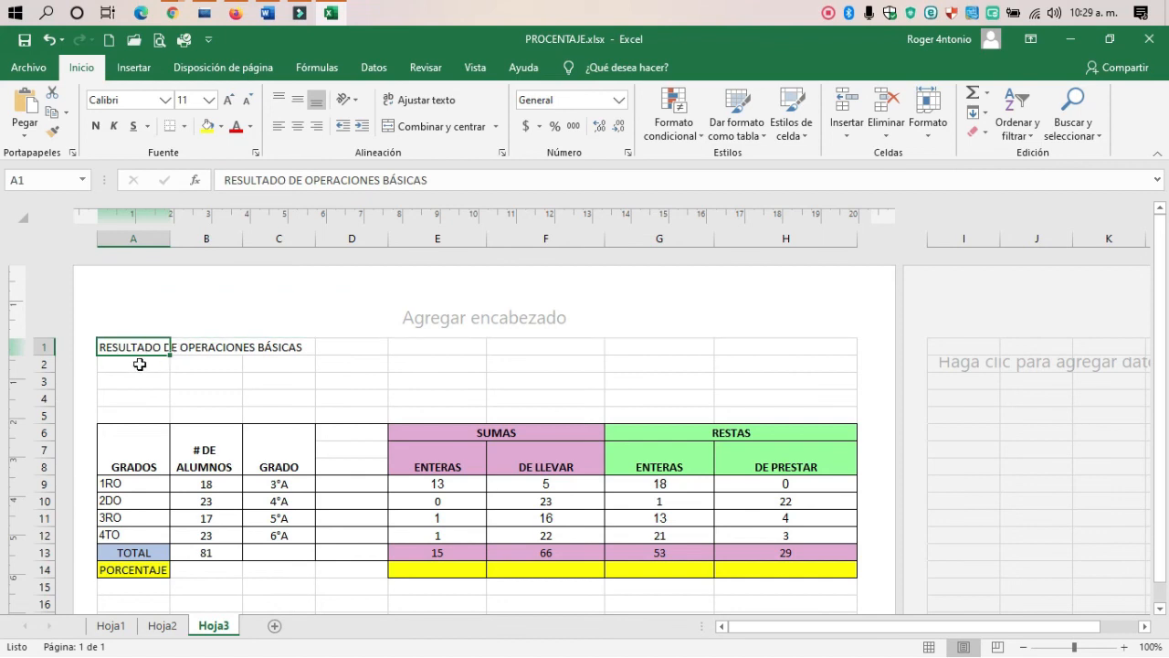
# Merge and centre the title "RESULTADO DE OPERACIONES BÁSICAS" across cells A1 to H1 of Hoja3.
pyautogui.moveTo(145, 348); pyautogui.dragTo(802, 338)
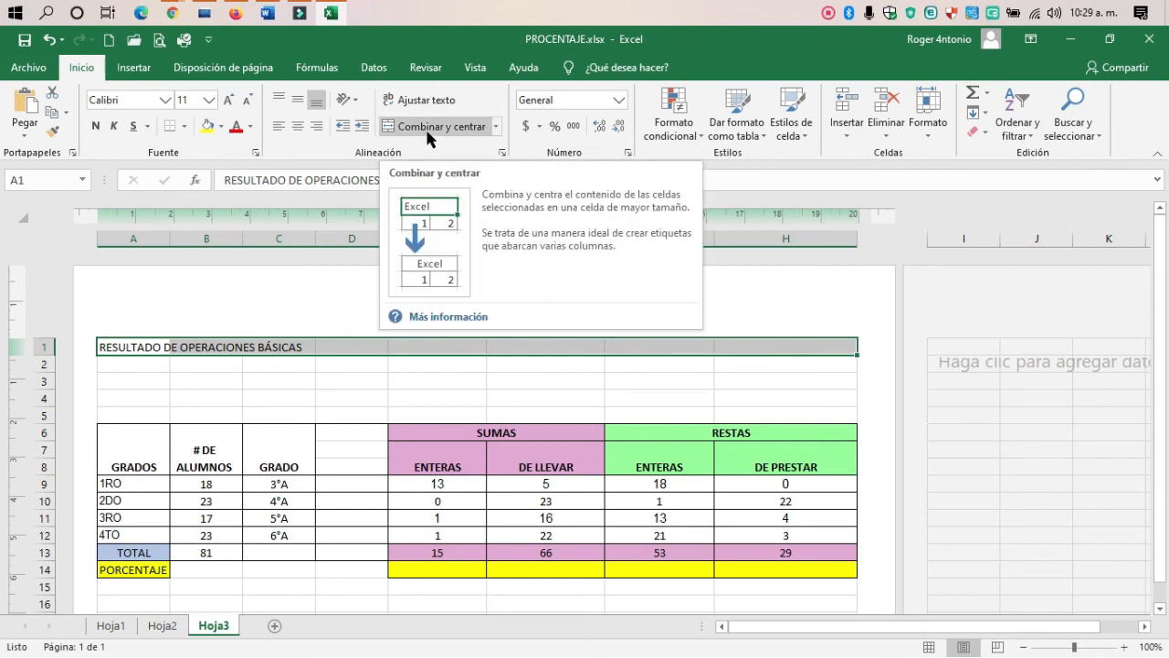
pyautogui.click(496, 127)
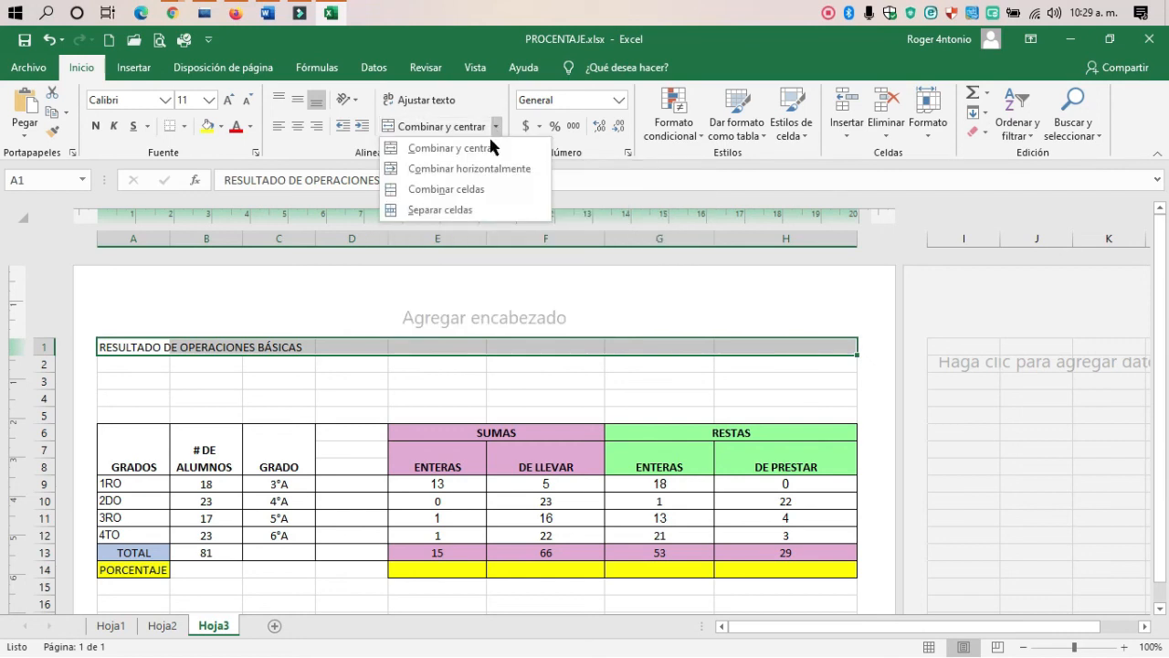
pyautogui.click(436, 149)
pyautogui.click(480, 387)
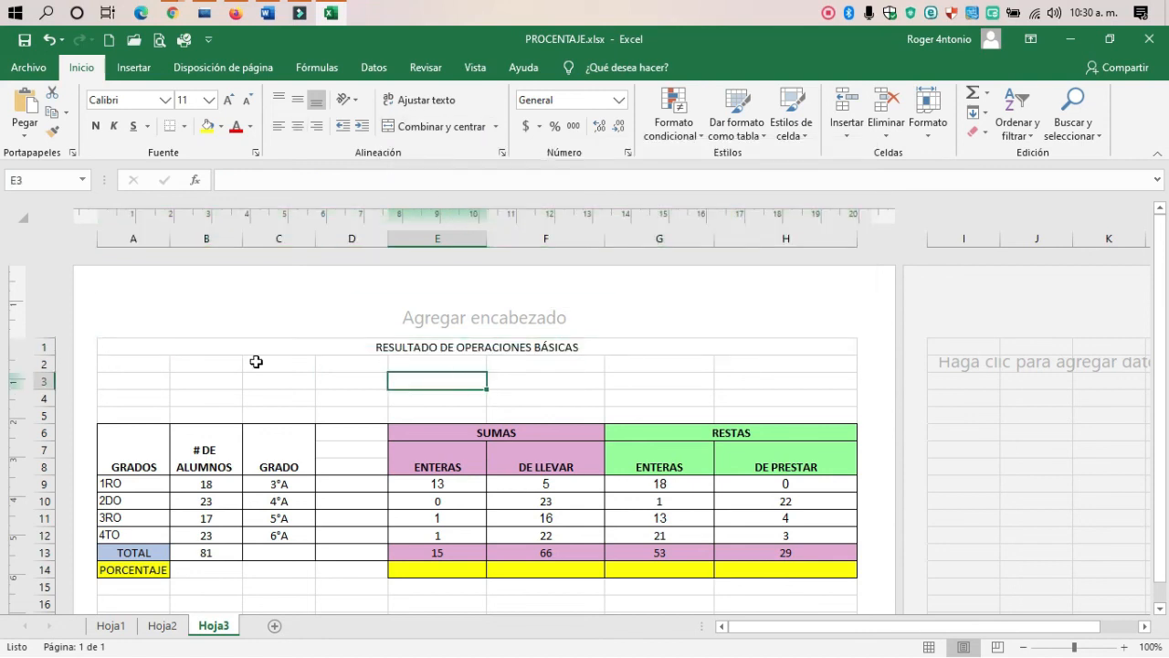
pyautogui.click(334, 351)
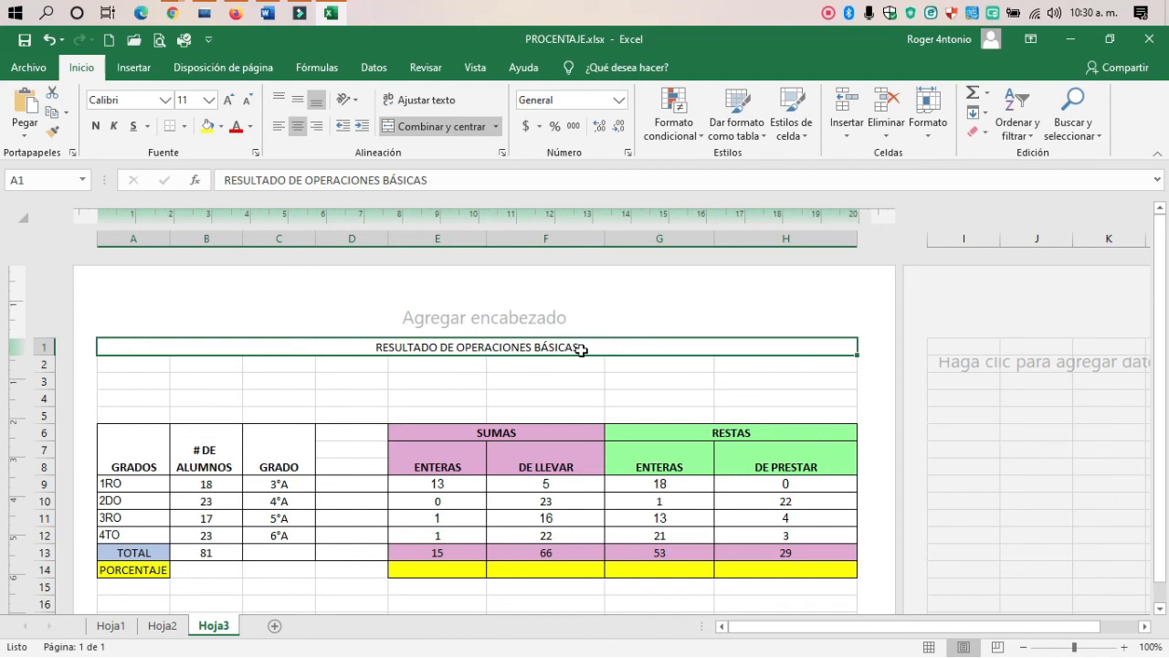
pyautogui.click(607, 375)
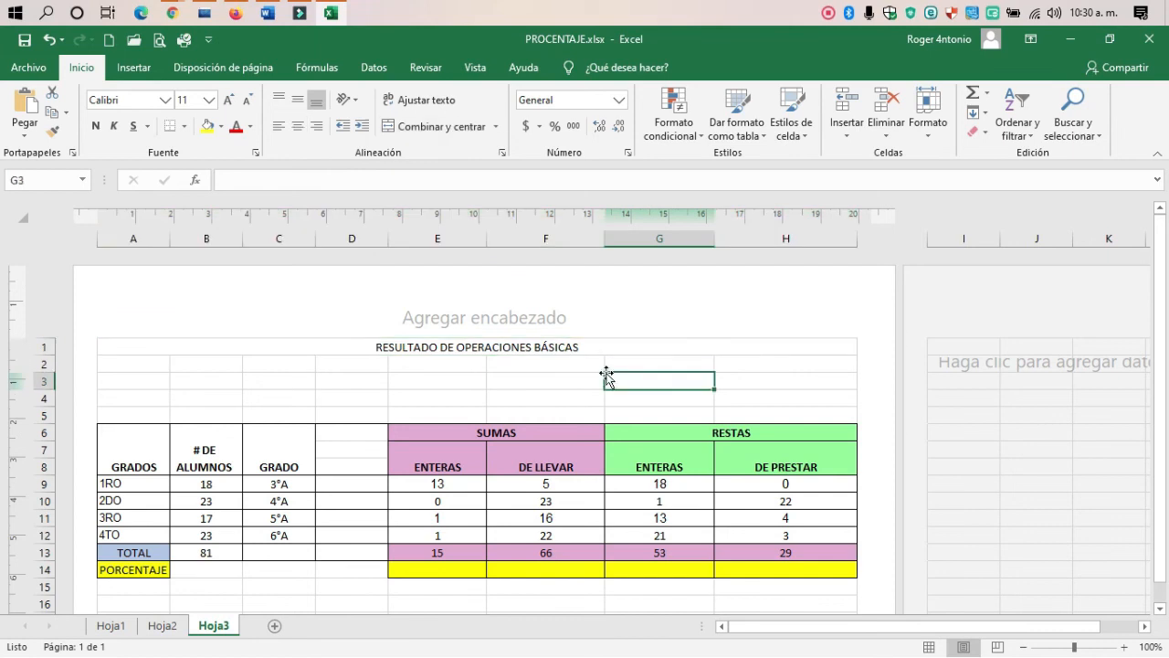
pyautogui.click(588, 349)
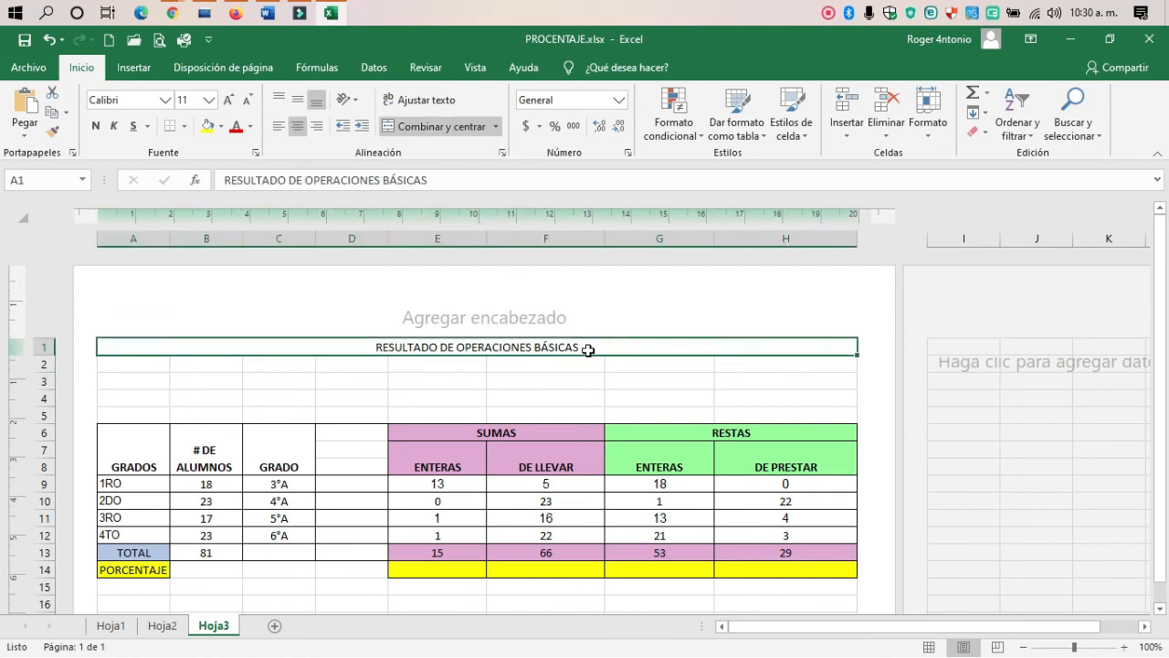
pyautogui.write('6')
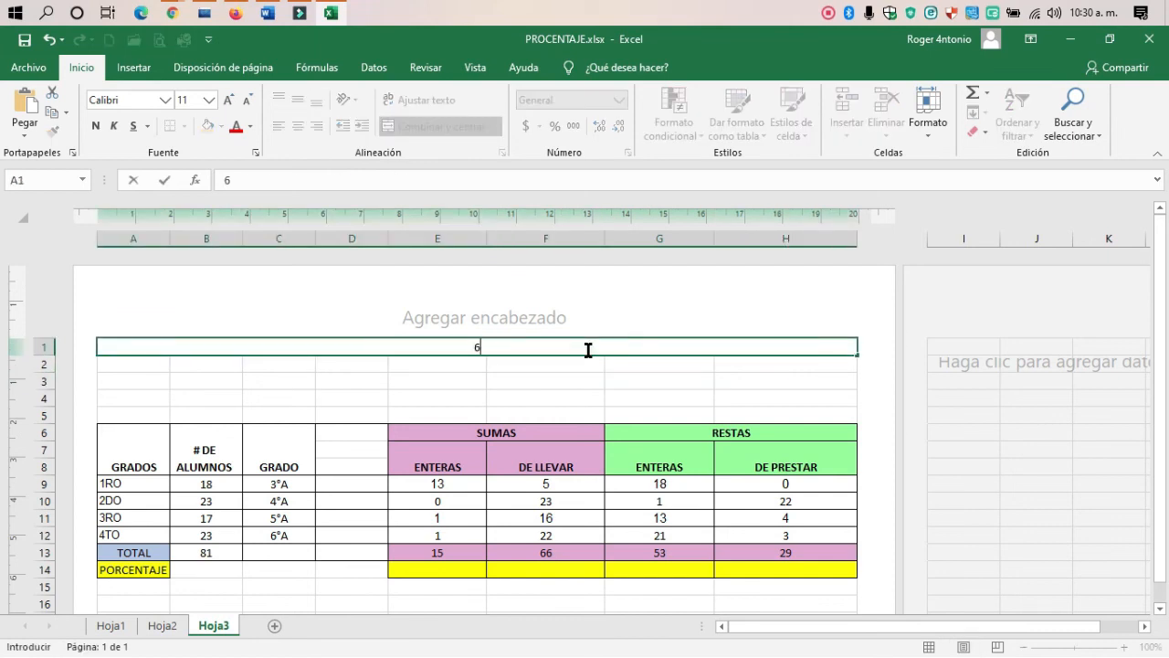
pyautogui.press('Escape')
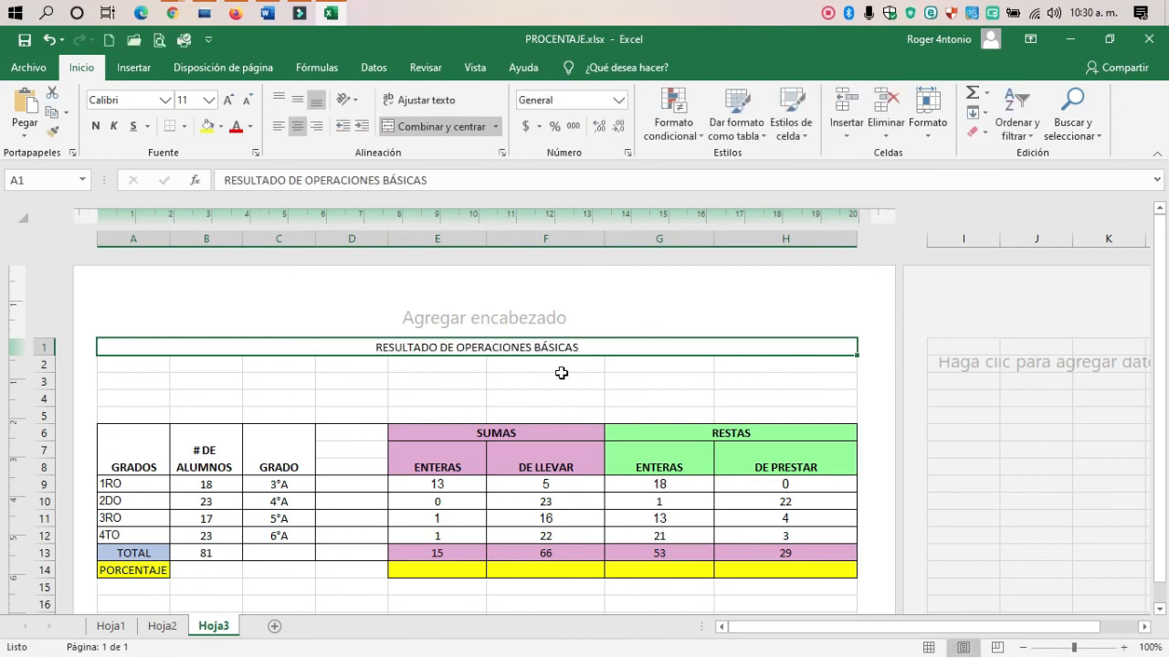
pyautogui.doubleClick(595, 347)
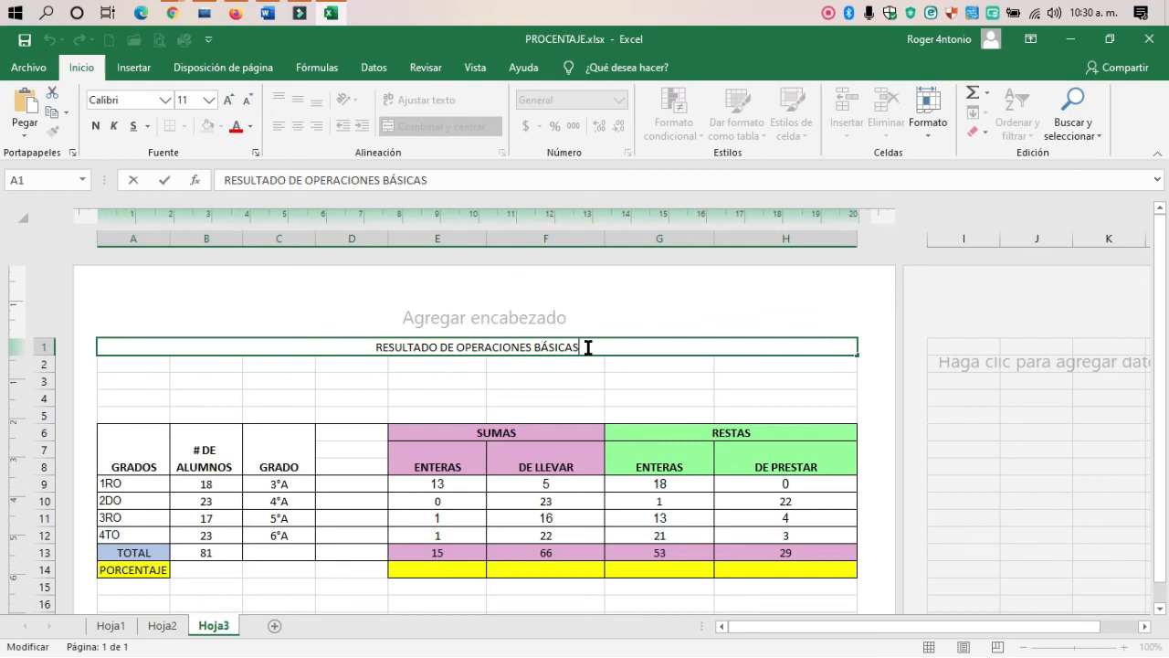
pyautogui.press('Escape')
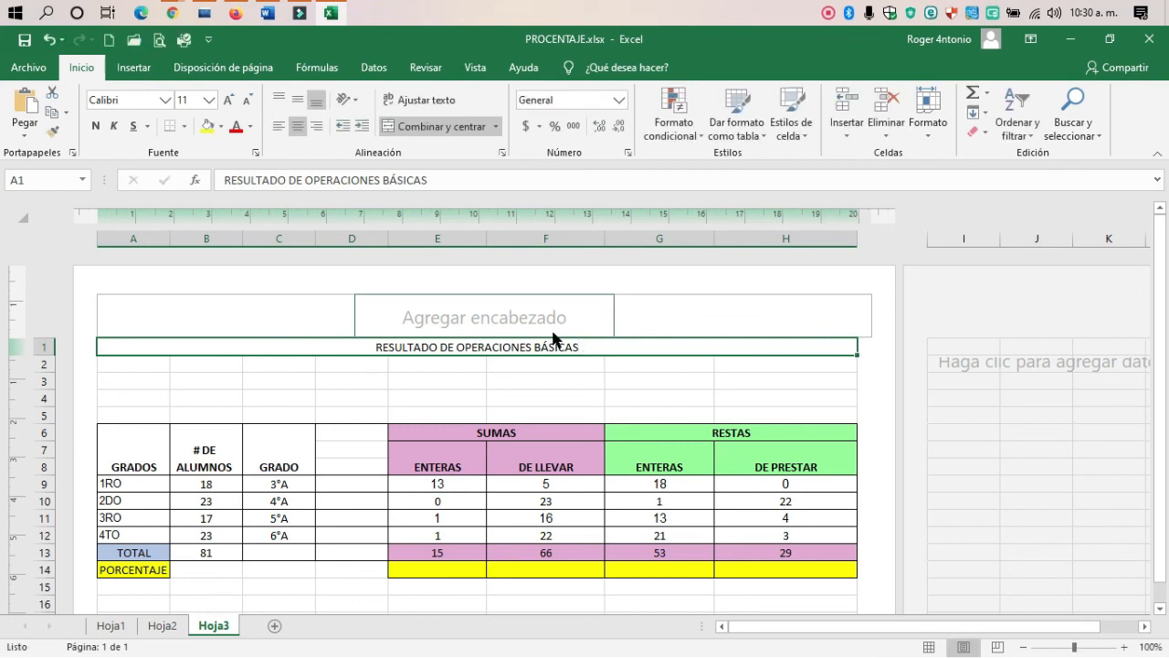
pyautogui.click(526, 416)
pyautogui.click(519, 327)
# Append "2020" to the title in the merged cell A1 so it reads "RESULTADO DE OPERACIONES BÁSICAS 2020".
pyautogui.click(519, 348)
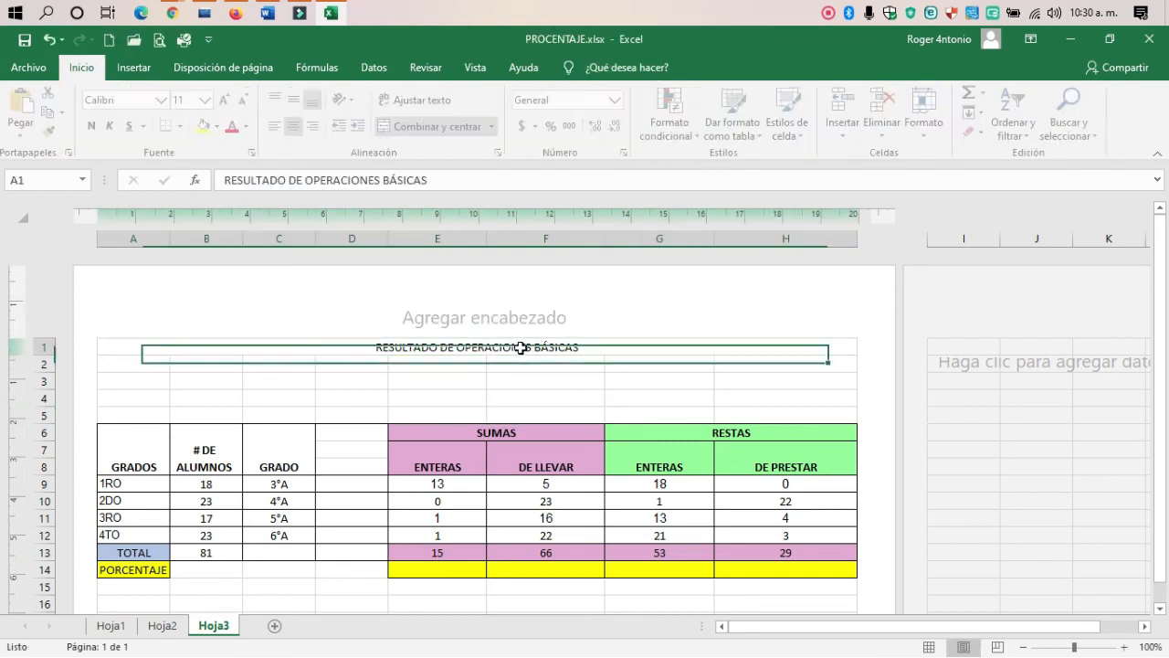
pyautogui.click(464, 181)
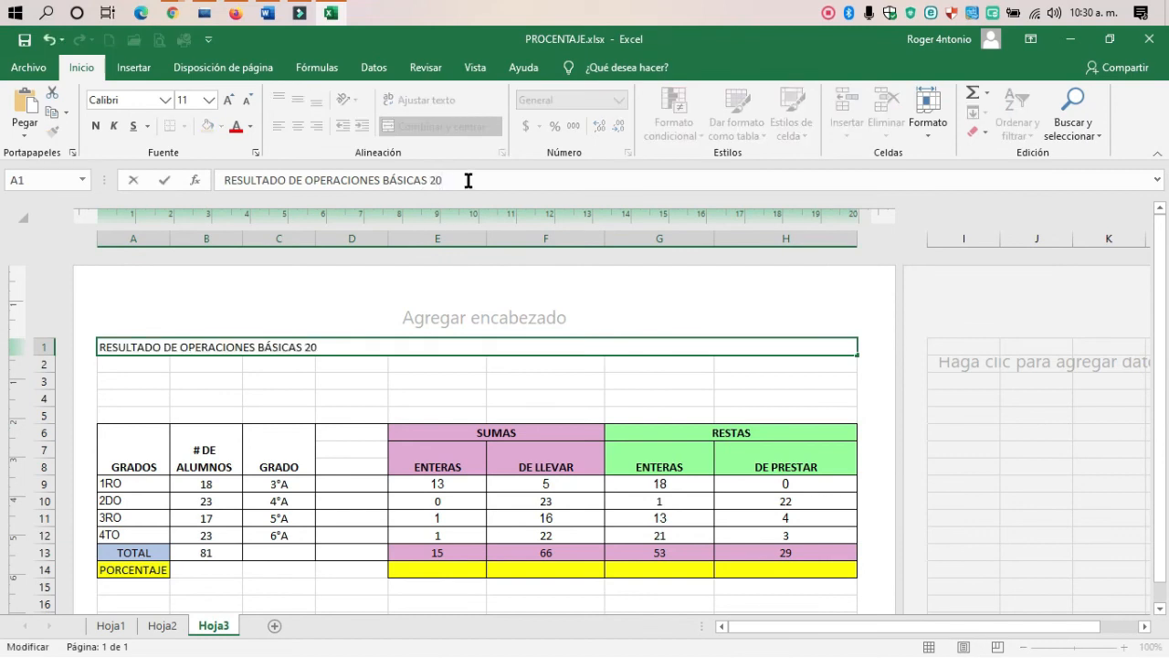
pyautogui.press('BackSpace')
pyautogui.press('BackSpace')
pyautogui.write('20')
pyautogui.press('Return')
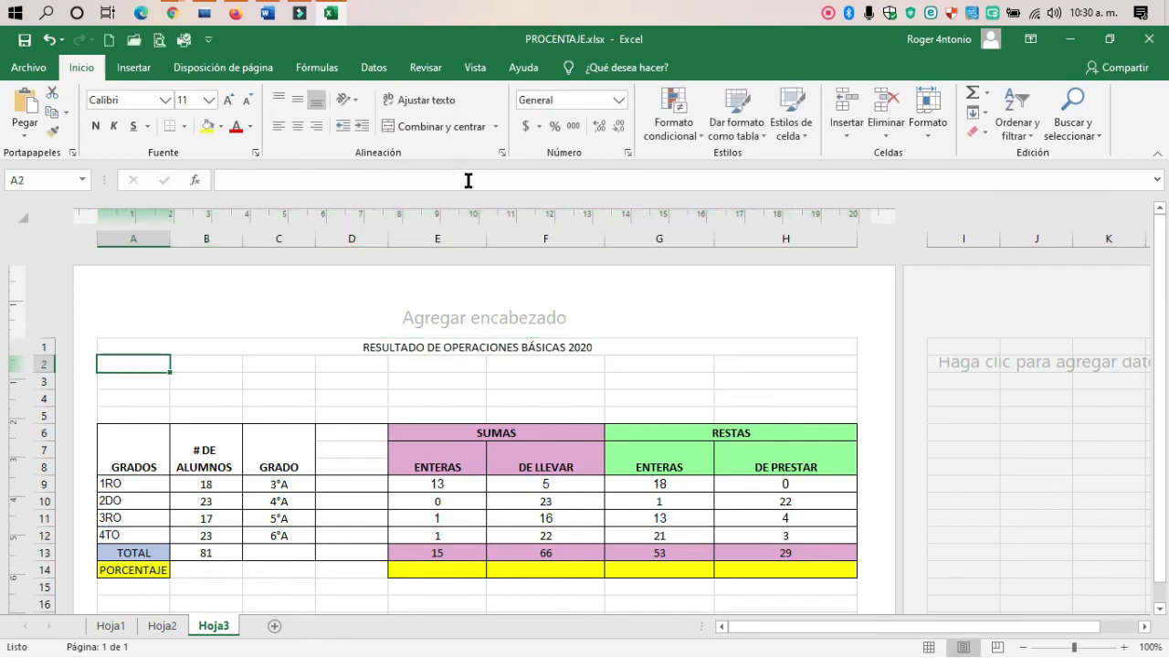
# Merge and centre cells A2 to H2 directly below the title.
pyautogui.click(456, 363)
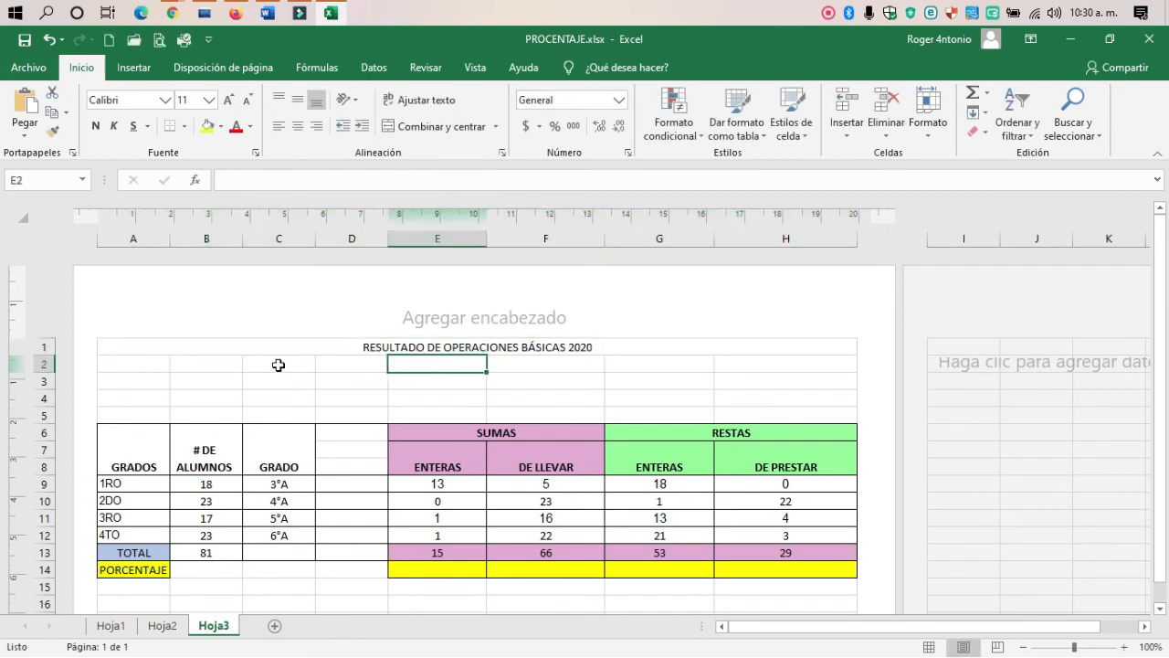
pyautogui.moveTo(107, 367); pyautogui.dragTo(748, 361)
pyautogui.click(434, 126)
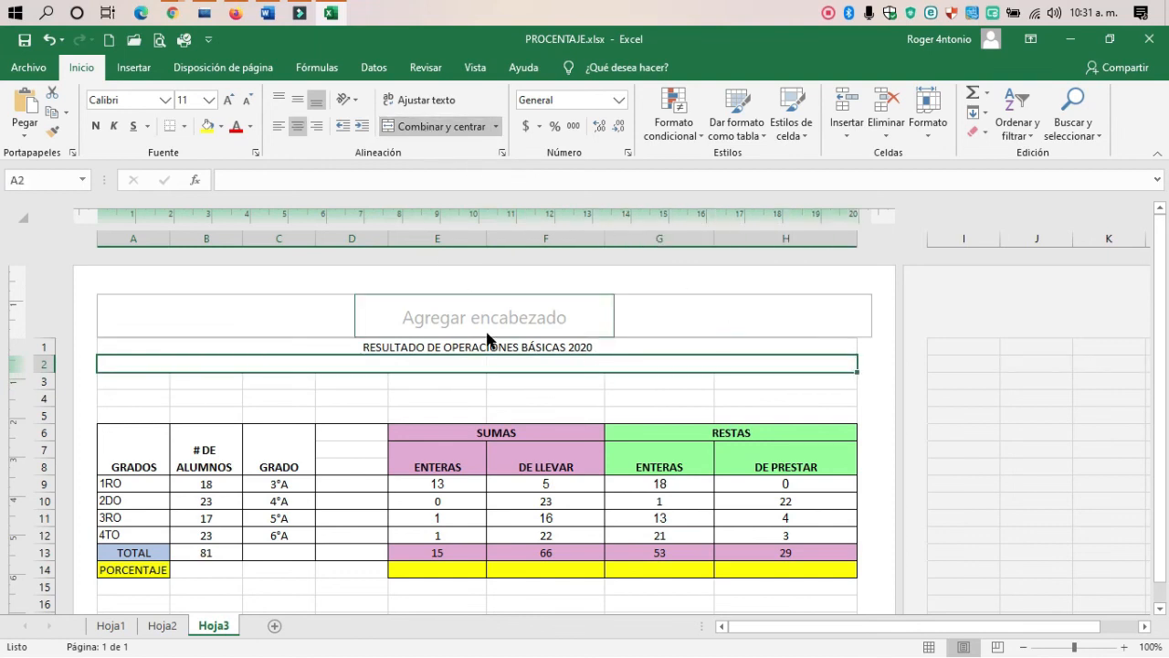
# Enter the subtitle ESCUELA PRIMARIA "U SAASIL KAAMBAL" in the merged cell A2.
pyautogui.write('MTRO.')
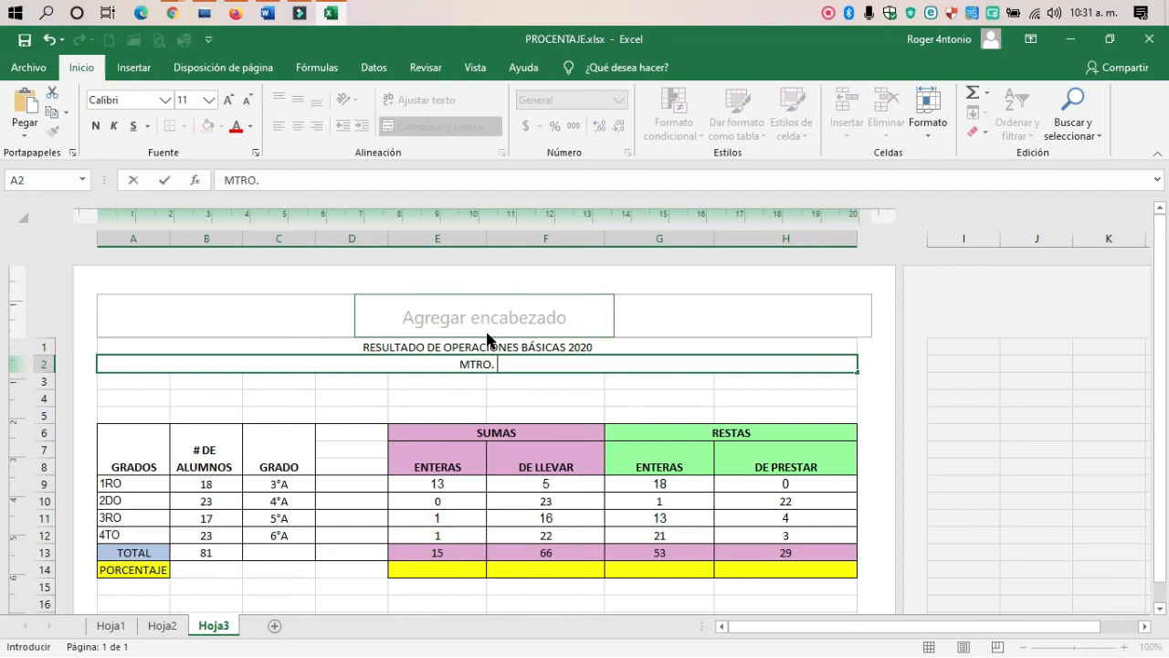
pyautogui.press('BackSpace')
pyautogui.press('BackSpace')
pyautogui.press('BackSpace')
pyautogui.press('BackSpace')
pyautogui.write('ESCUELA PRIMARIA "U SAAIL')
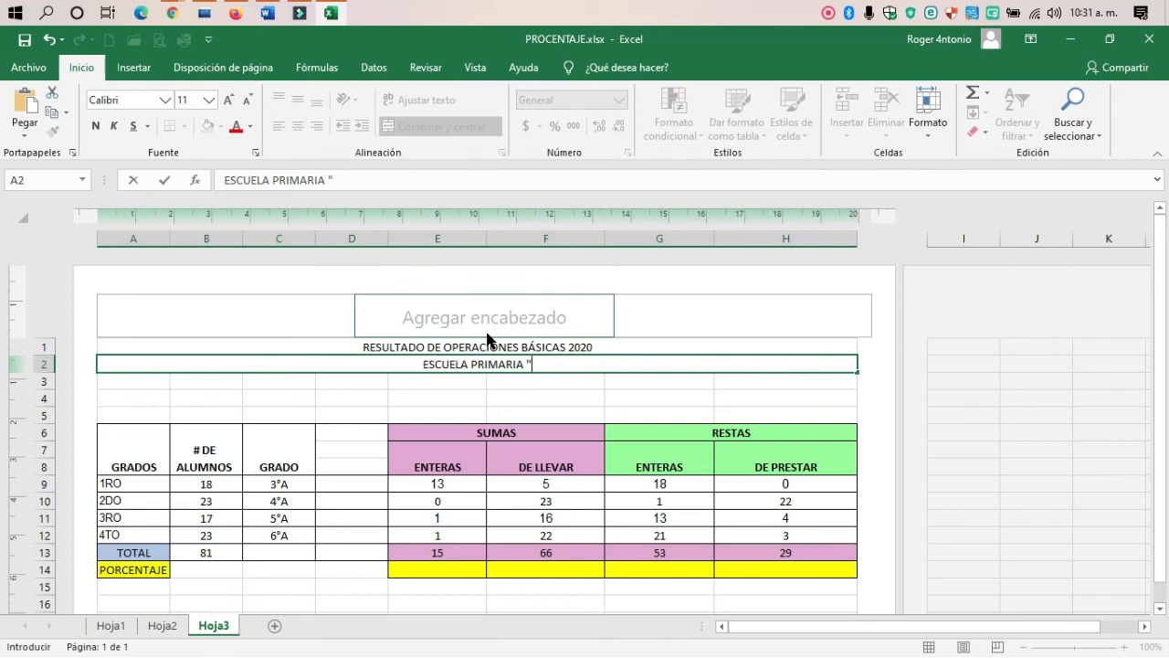
pyautogui.press('BackSpace')
pyautogui.press('BackSpace')
pyautogui.write('SI')
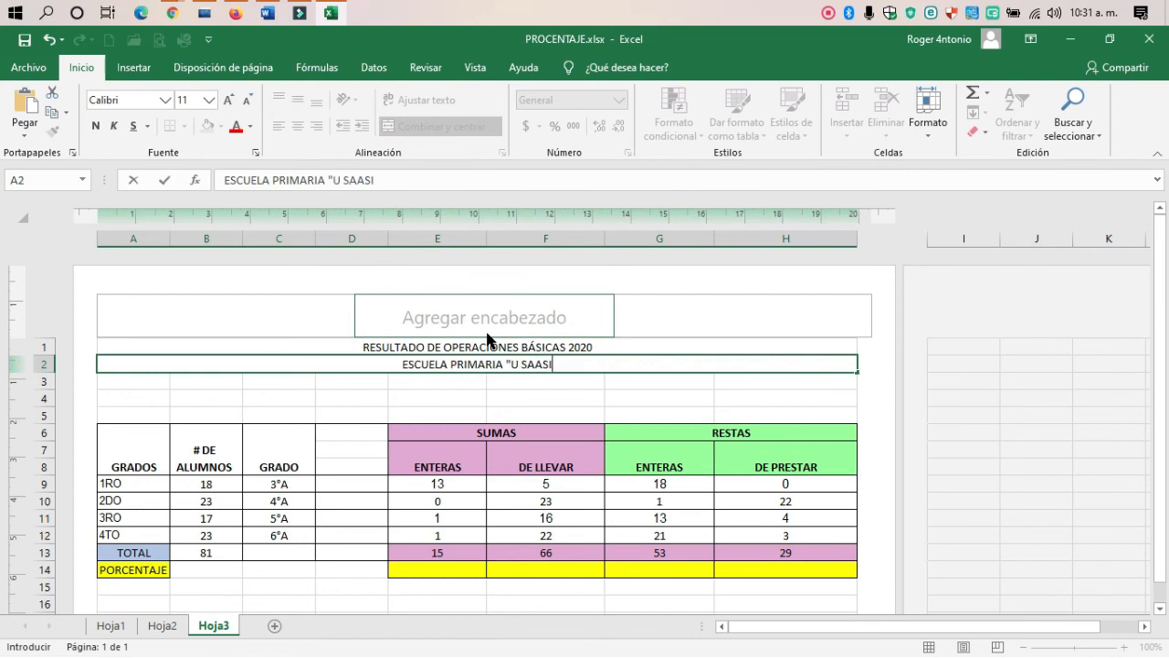
pyautogui.write('L KAAM')
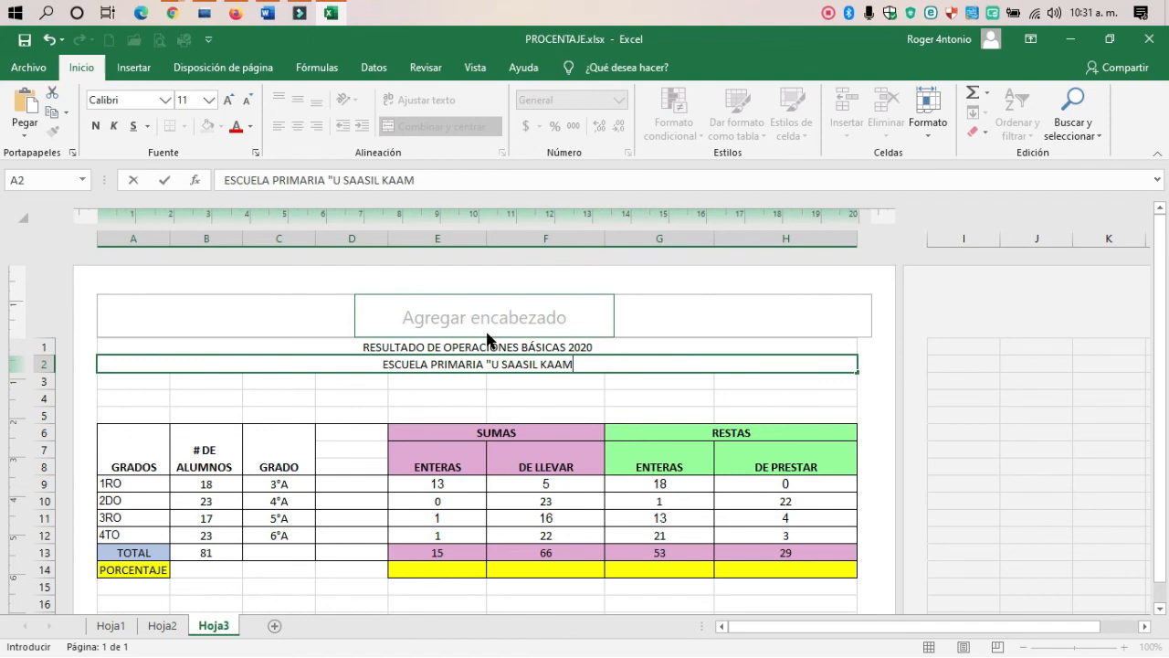
pyautogui.write('BAL"')
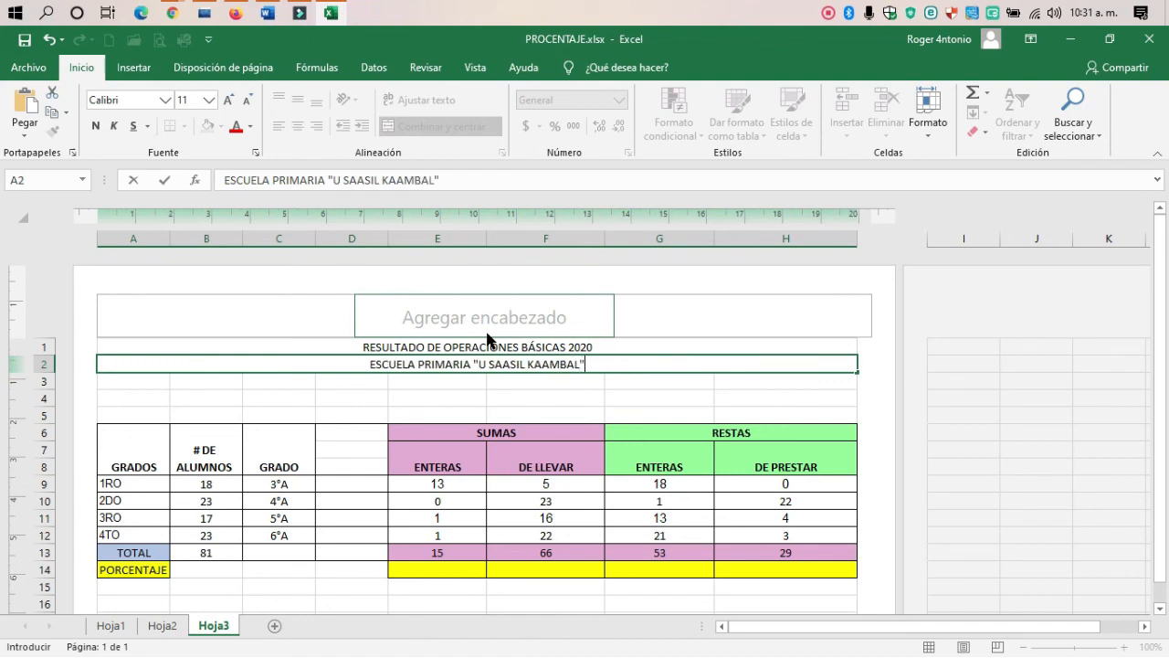
pyautogui.press('Return')
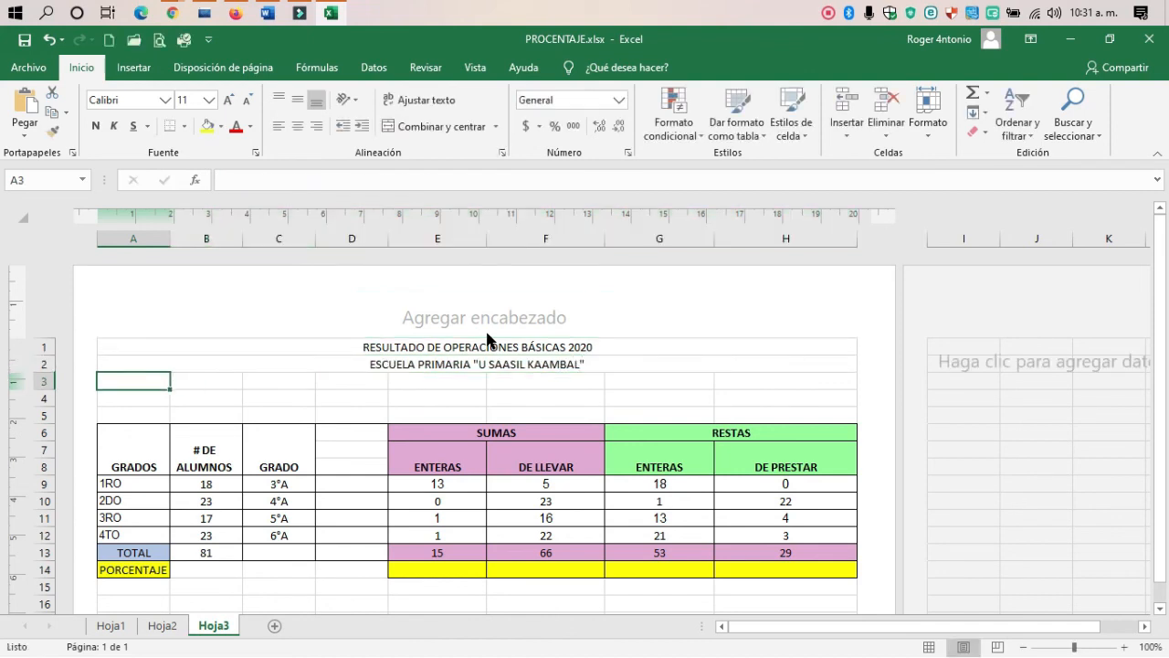
pyautogui.click(541, 366)
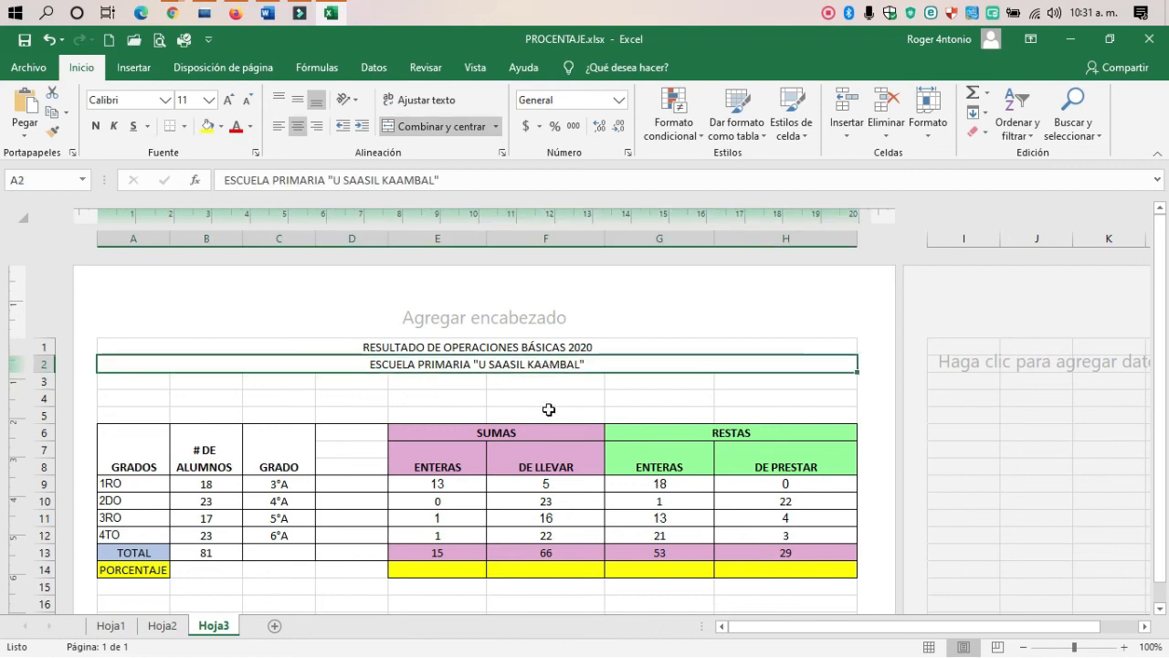
pyautogui.click(549, 409)
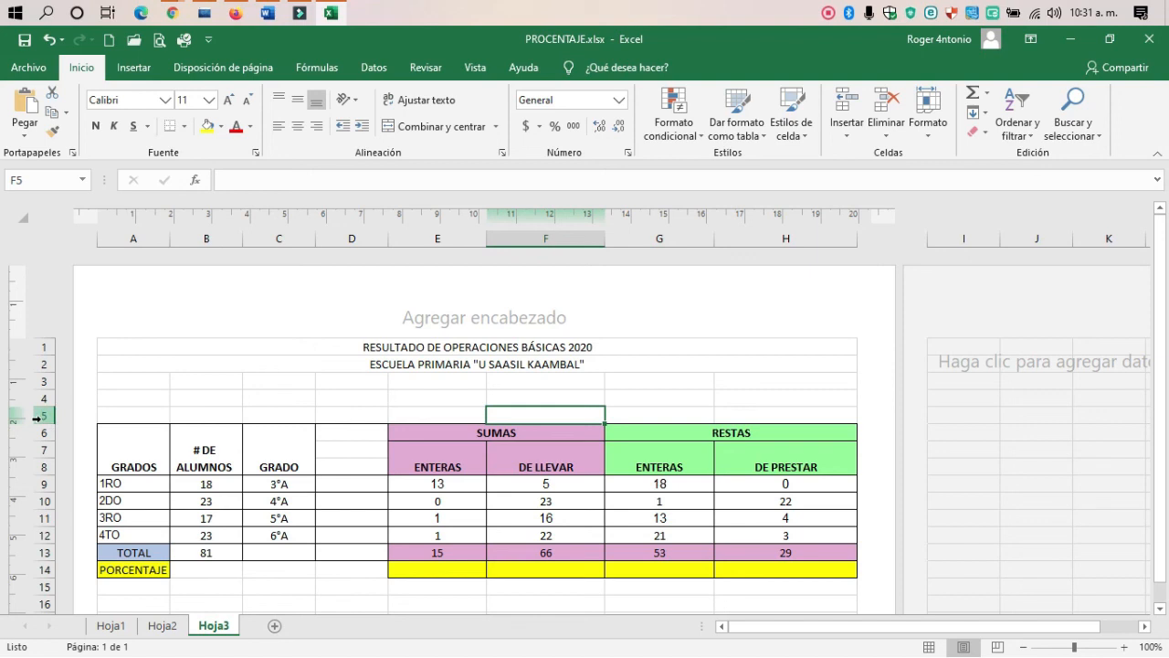
# Try inserting five rows above the table by selecting rows 5 to 9, and undo the insertion.
pyautogui.moveTo(36, 417)
pyautogui.mouseDown()
pyautogui.moveTo(40, 439)
pyautogui.moveTo(39, 411)
pyautogui.moveTo(30, 415)
pyautogui.mouseUp()
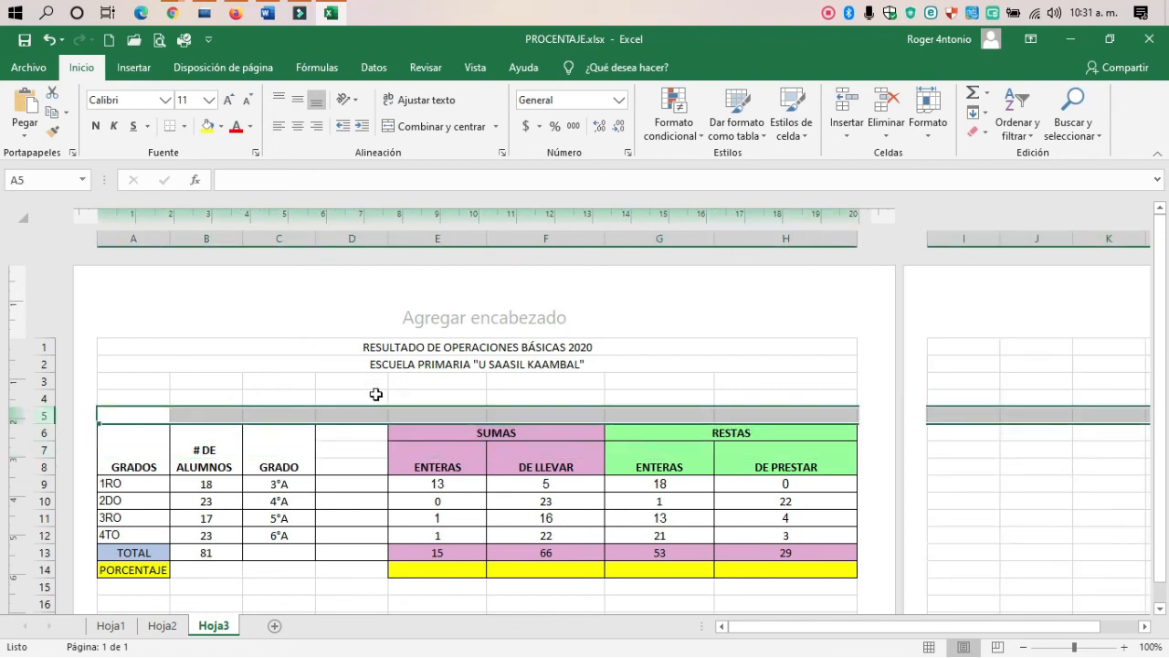
pyautogui.click(348, 380)
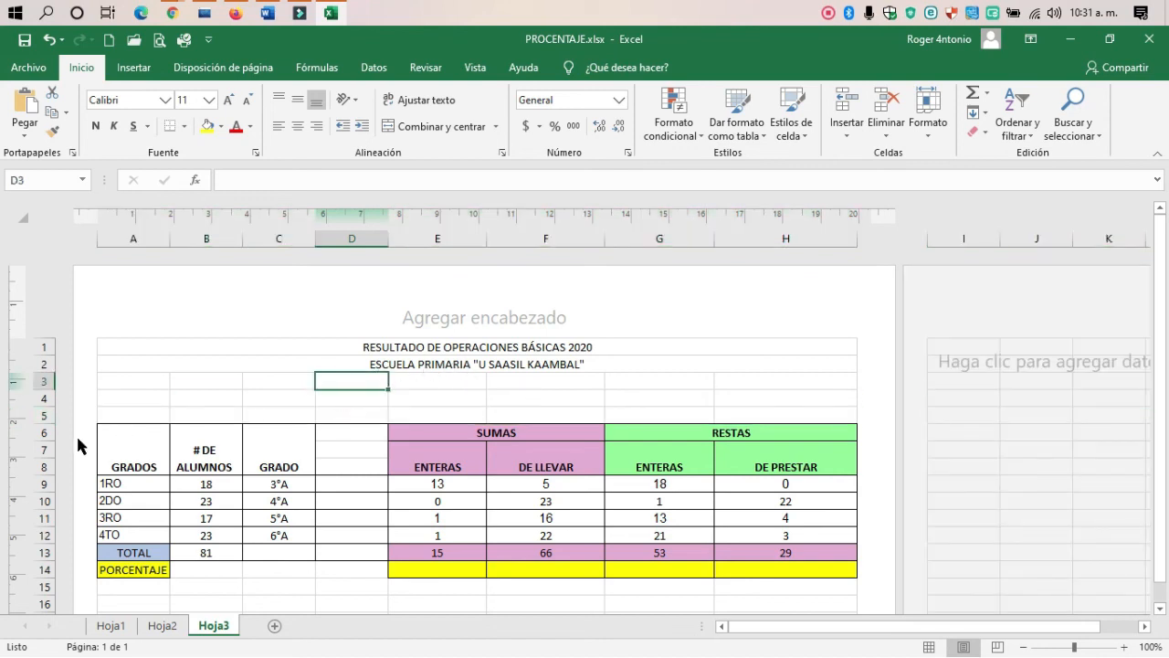
pyautogui.moveTo(38, 417); pyautogui.dragTo(29, 477)
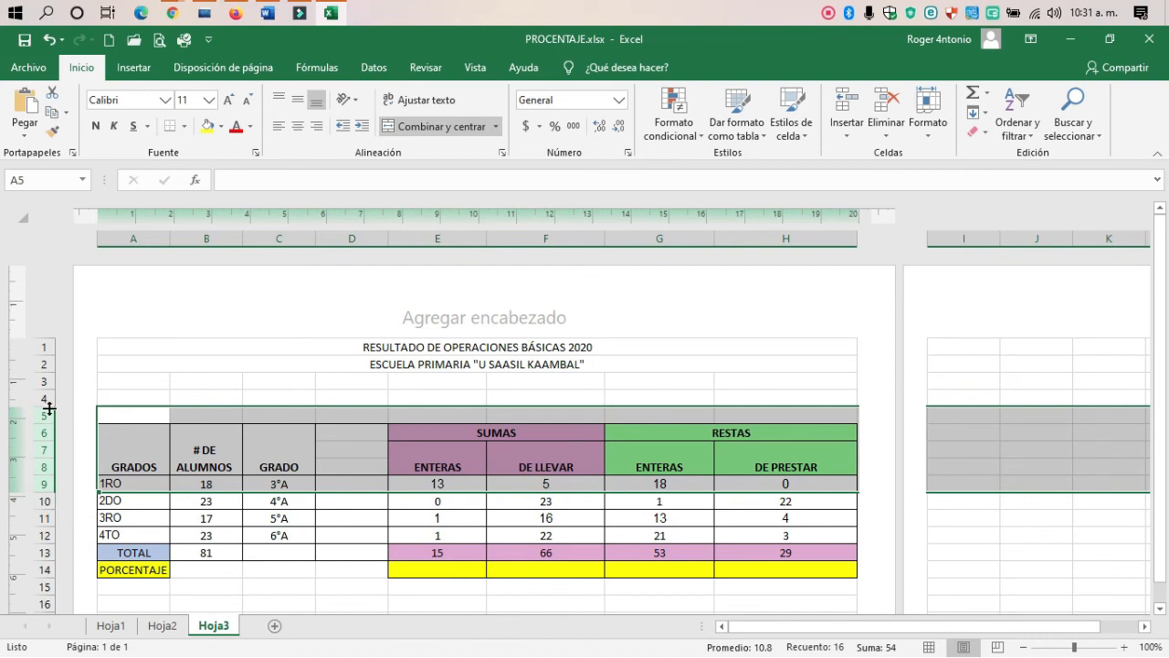
pyautogui.moveTo(33, 416); pyautogui.dragTo(45, 484)
pyautogui.rightClick(40, 419)
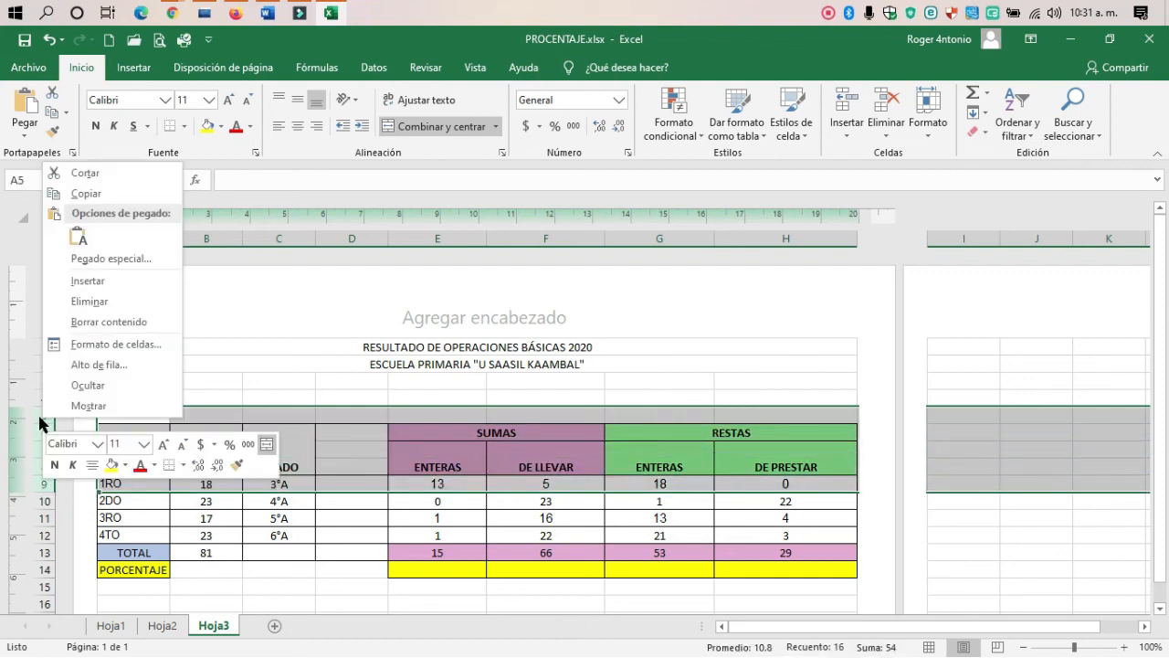
pyautogui.click(114, 293)
pyautogui.click(545, 483)
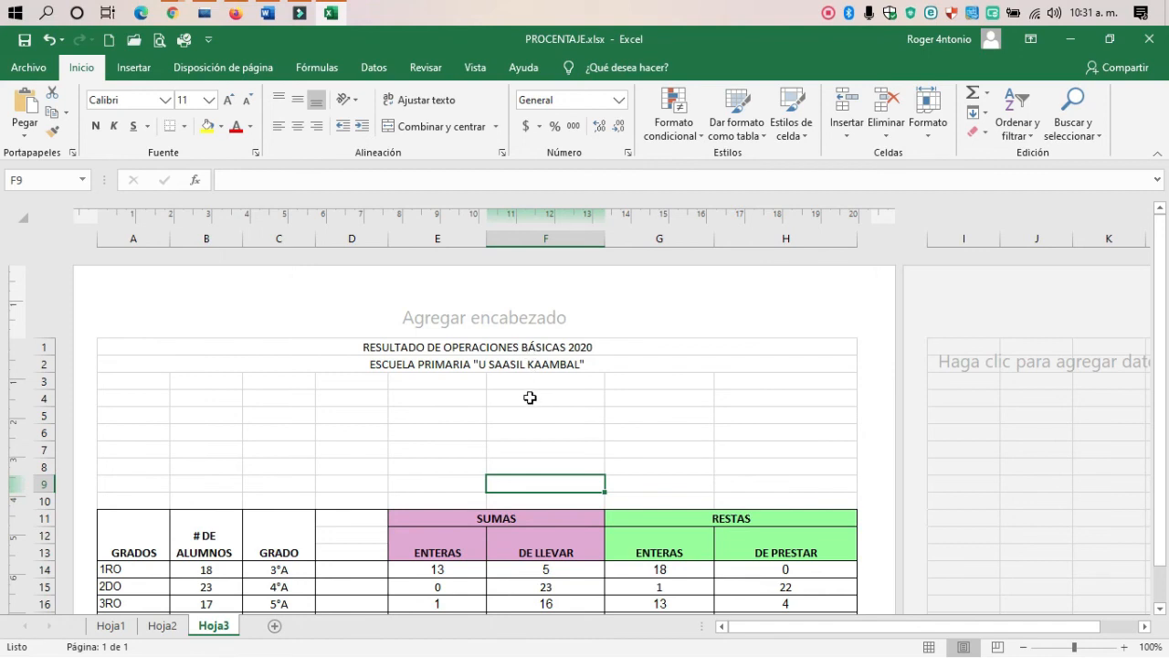
pyautogui.hotkey('ctrl', 'z')
# Delete the blank rows 4 and 5 between the subtitle and the table.
pyautogui.click(443, 406)
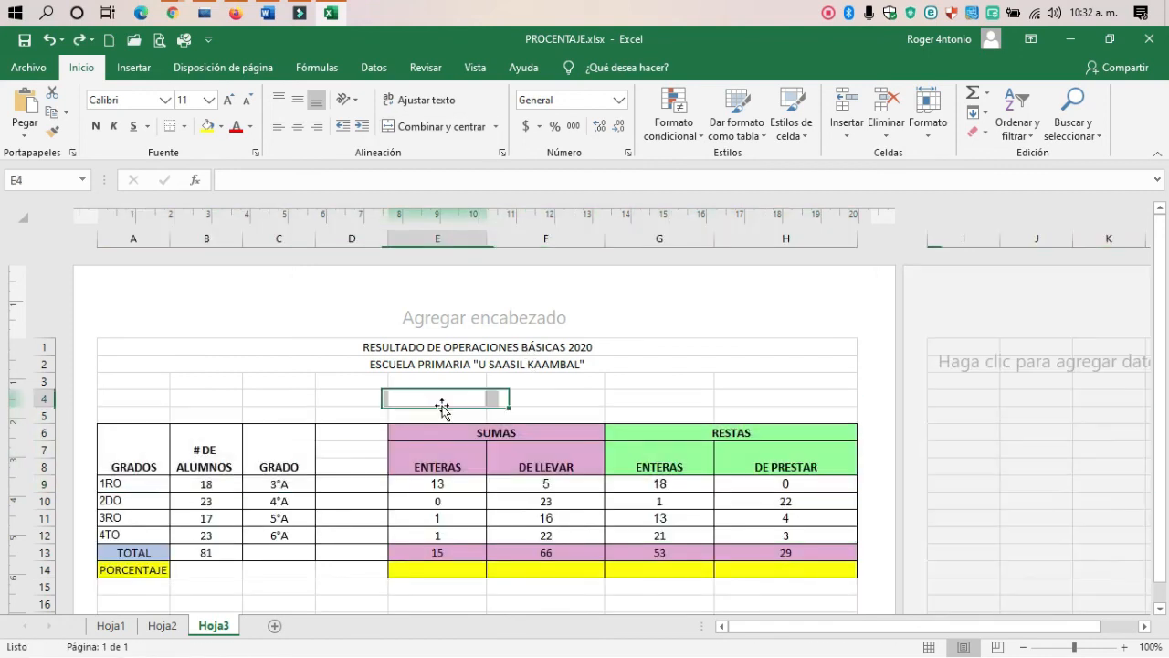
pyautogui.moveTo(42, 398); pyautogui.dragTo(40, 409)
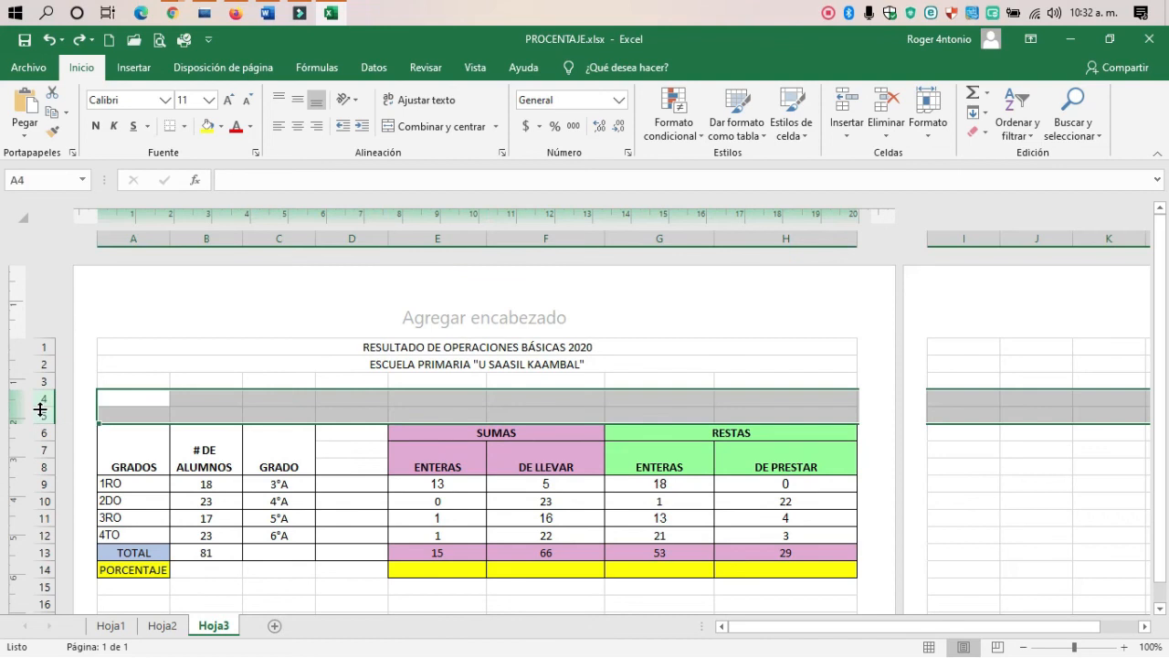
pyautogui.rightClick(40, 410)
pyautogui.click(78, 293)
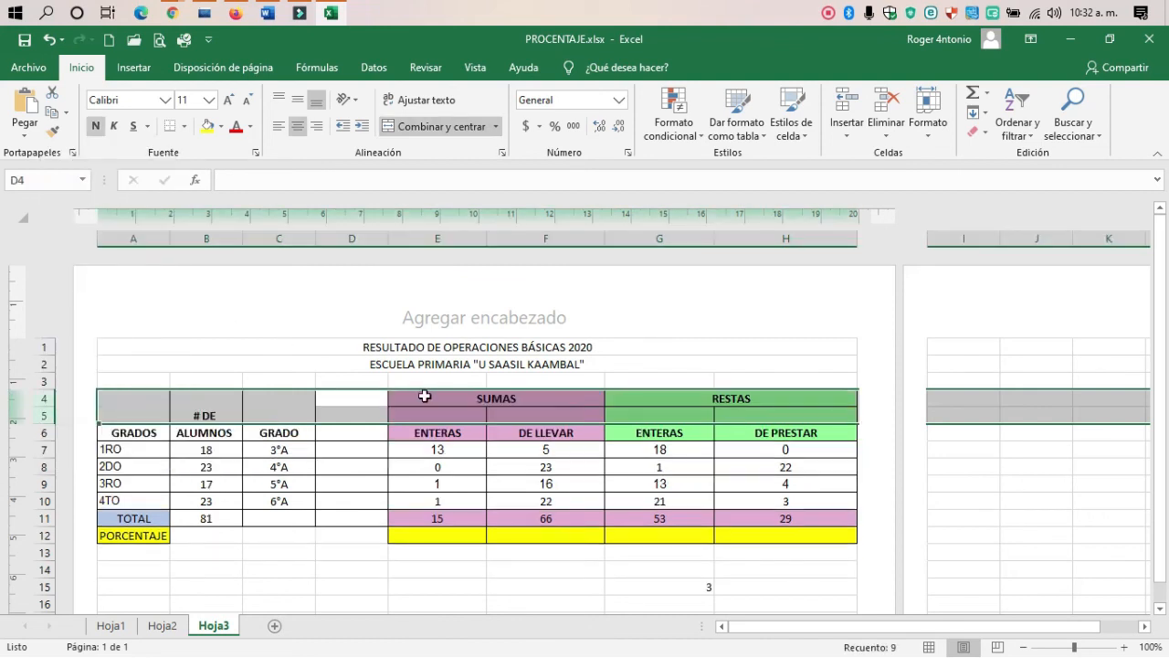
pyautogui.click(453, 378)
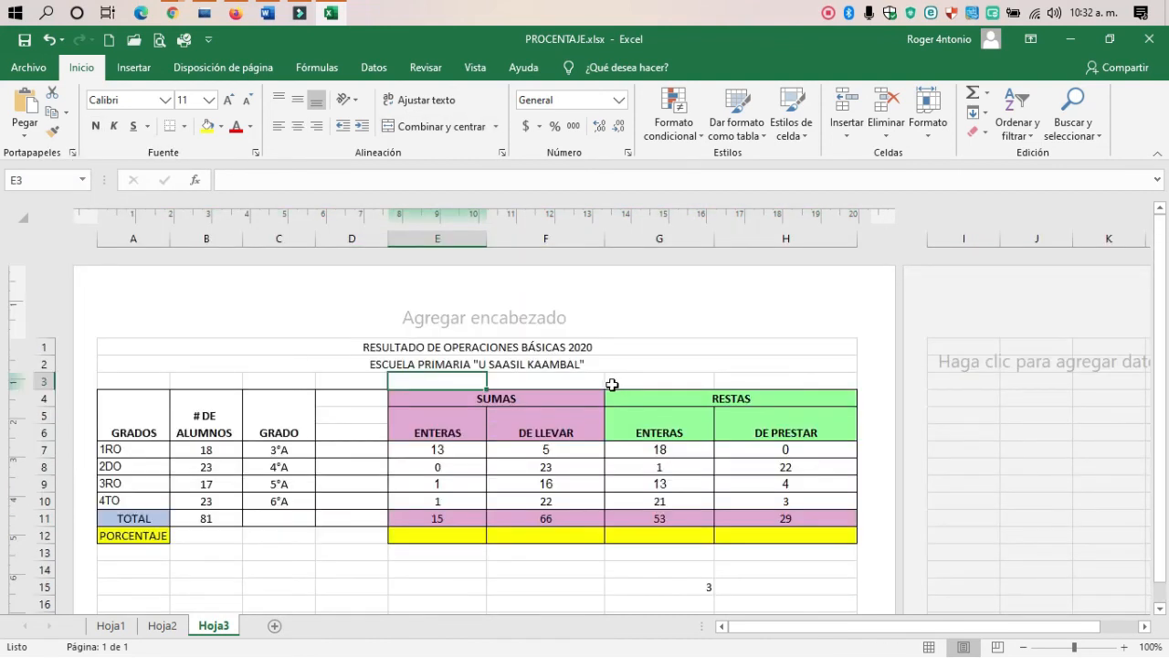
# Check the print preview of Hoja3 with the title and subtitle above the table.
pyautogui.click(603, 363)
pyautogui.click(620, 347)
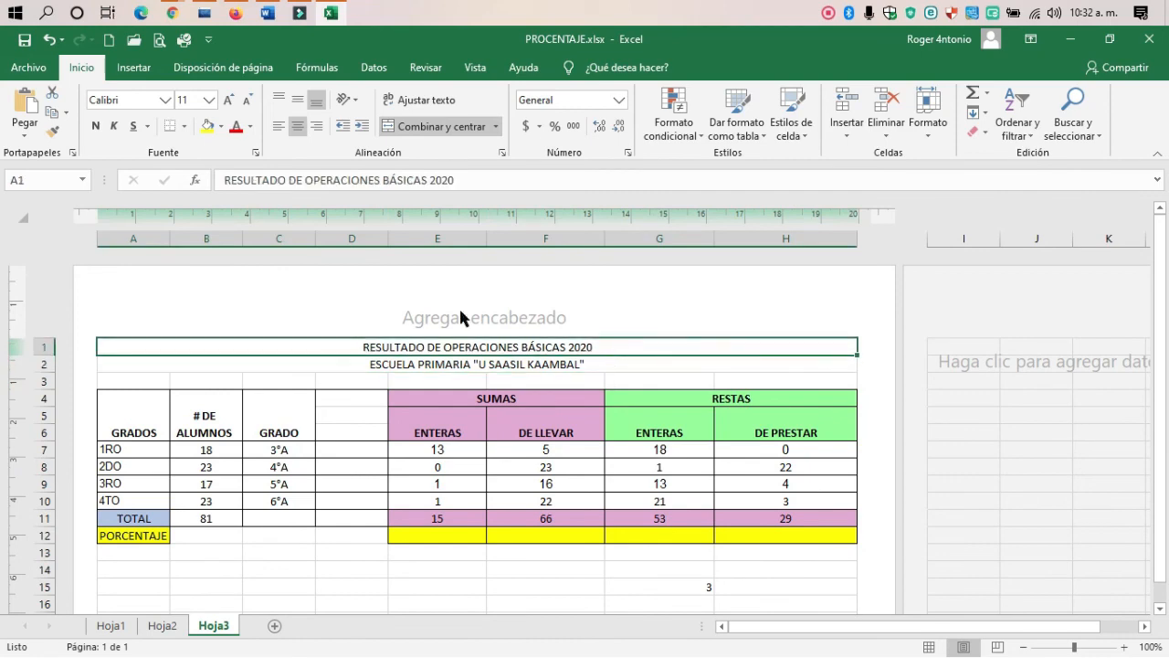
pyautogui.click(30, 72)
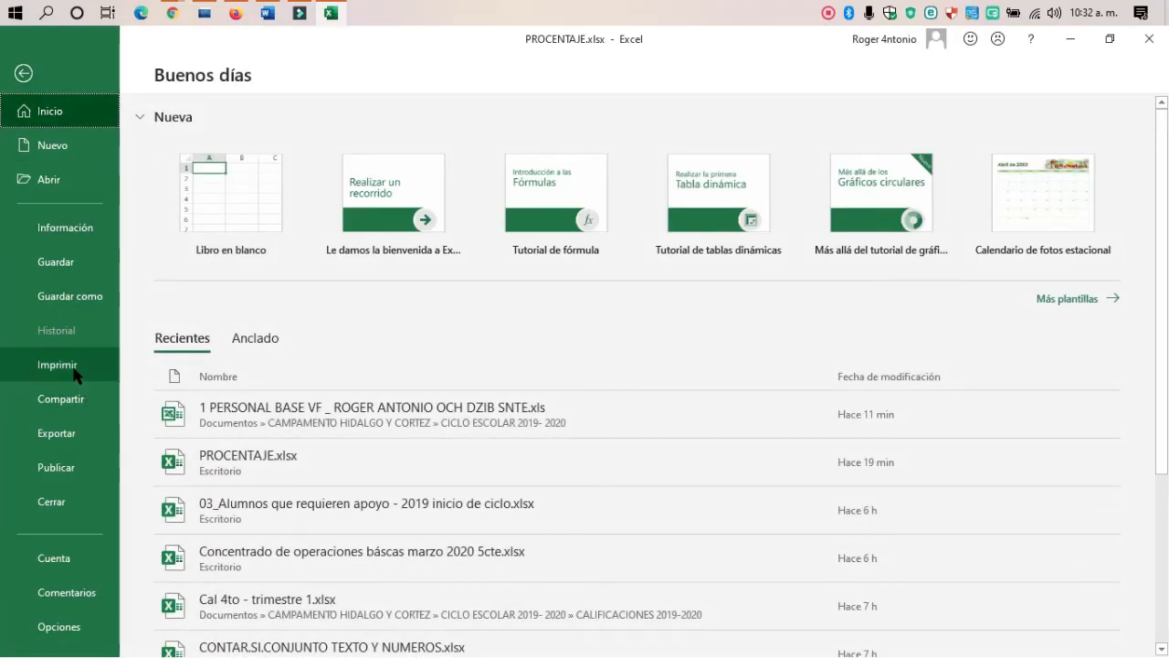
pyautogui.click(86, 369)
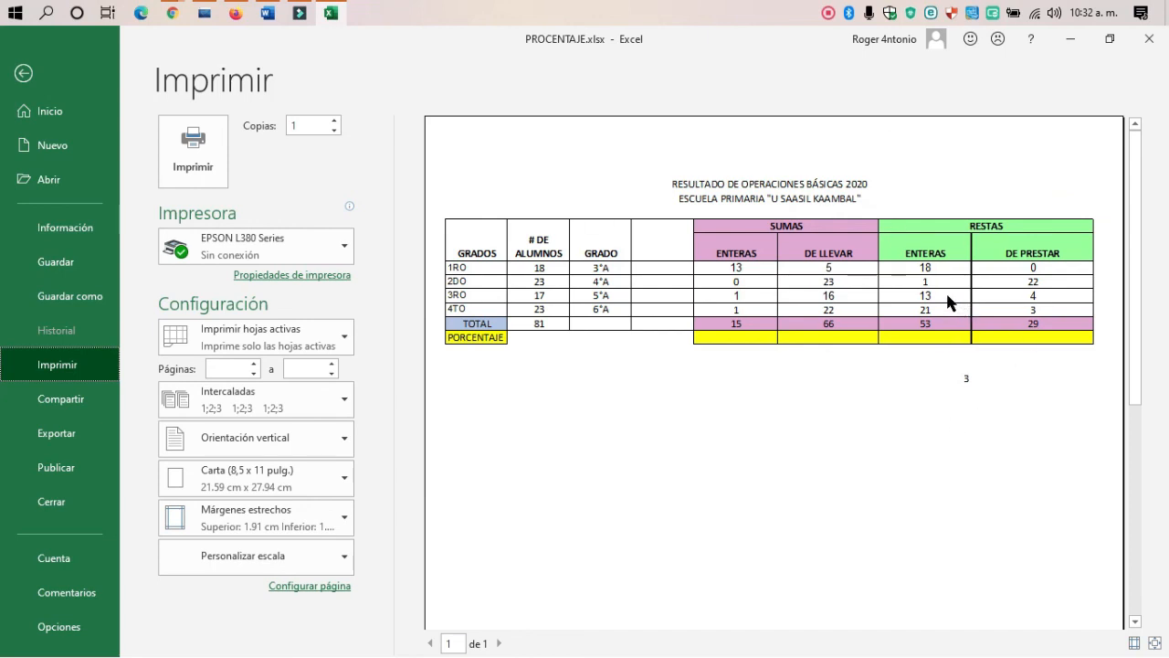
# Close the print preview and make the title RESULTADO DE OPERACIONES BÁSICAS 2020 in A1 bold.
pyautogui.press('Escape')
pyautogui.click(487, 362)
pyautogui.click(493, 347)
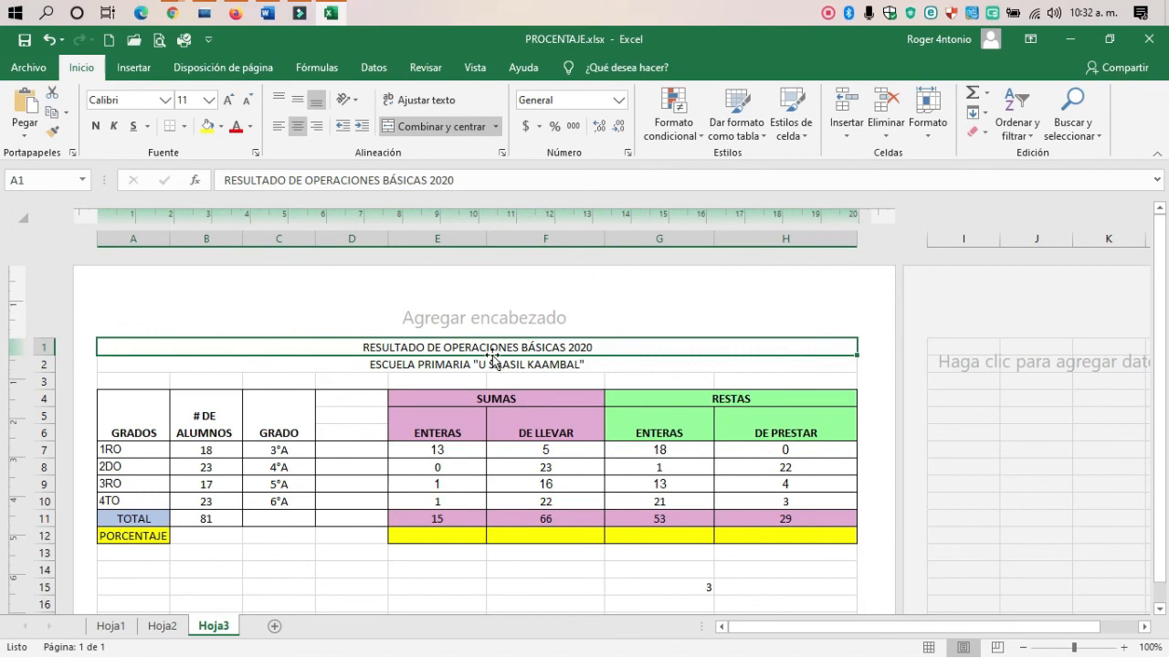
pyautogui.click(96, 126)
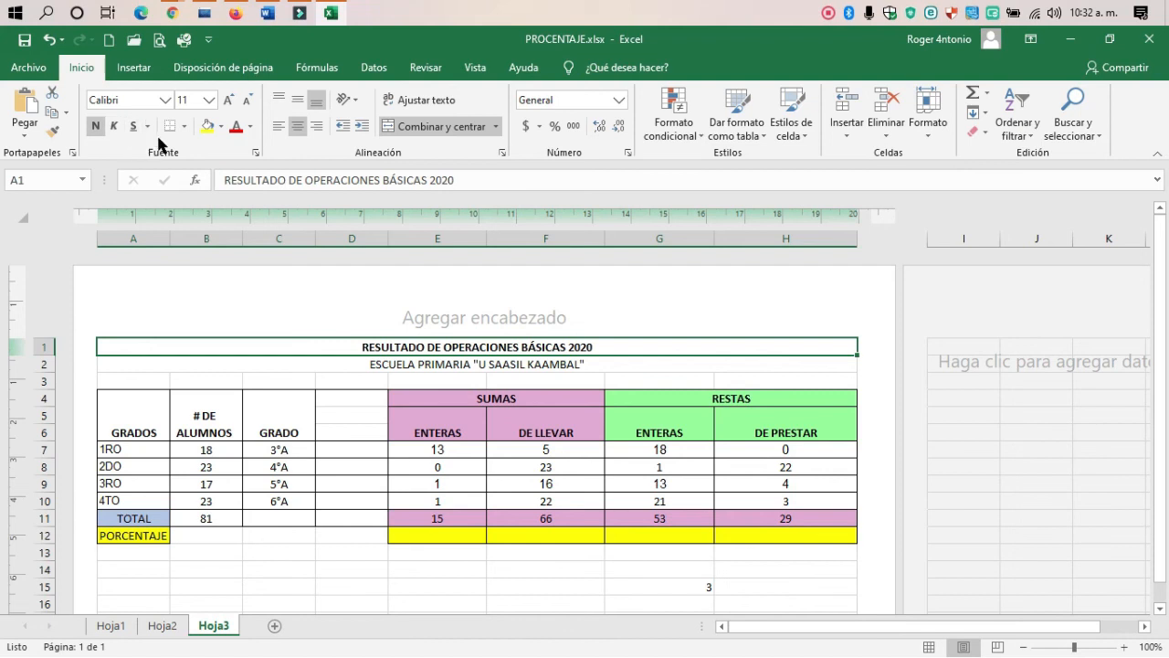
pyautogui.click(320, 377)
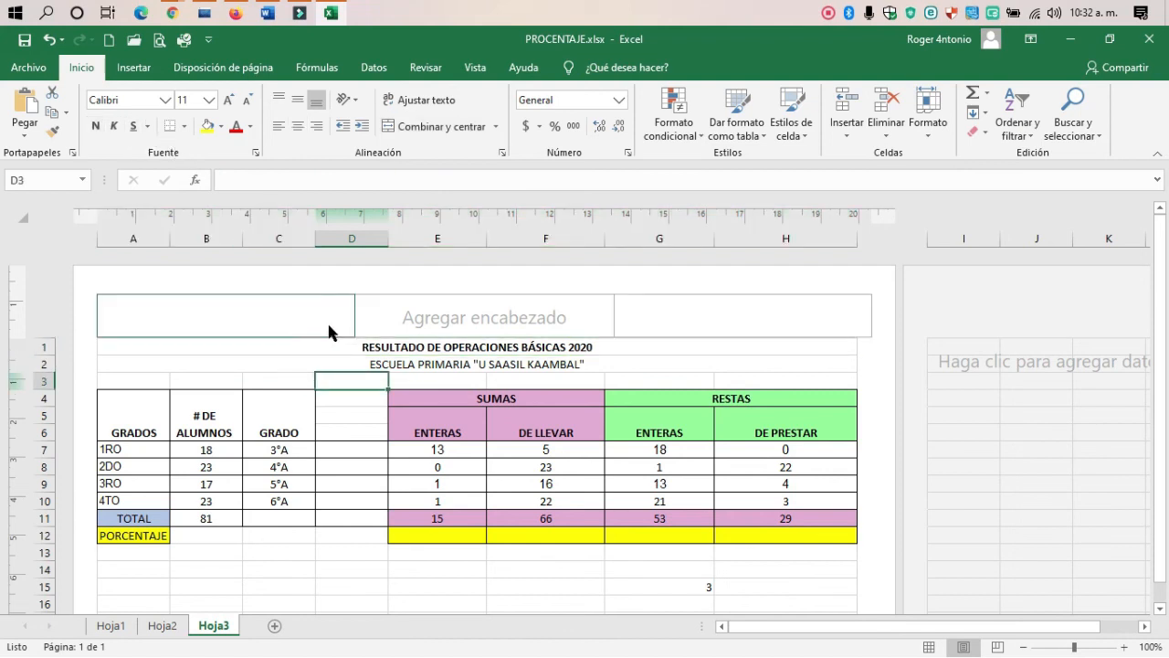
# Examine the merged cells of the title, the subtitle and the table headings GRADOS, # DE ALUMNOS, GRADO, ENTERAS and SUMAS, comparing them with D4:D6.
pyautogui.click(601, 332)
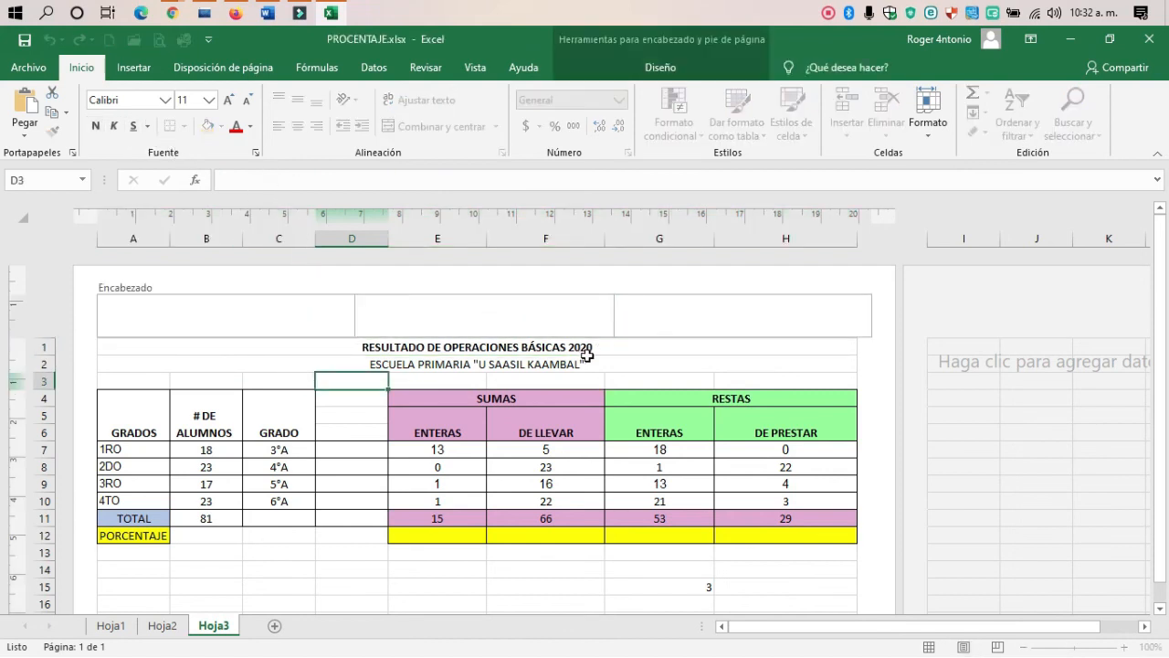
pyautogui.click(588, 363)
pyautogui.click(592, 347)
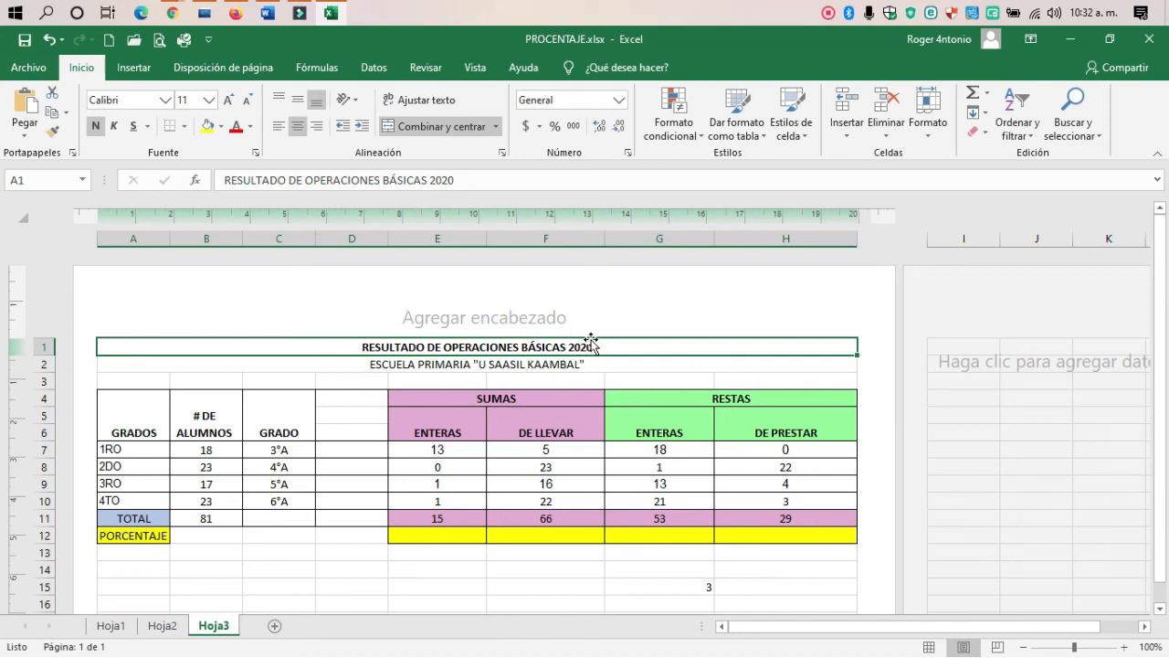
pyautogui.click(261, 420)
pyautogui.click(128, 414)
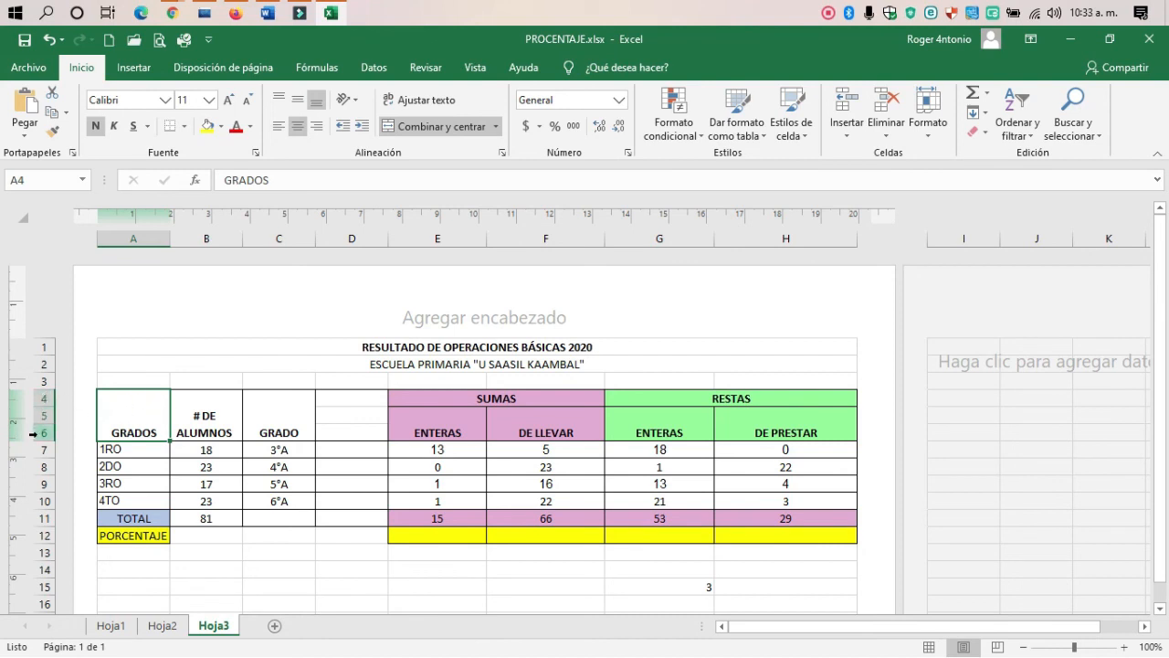
pyautogui.click(225, 416)
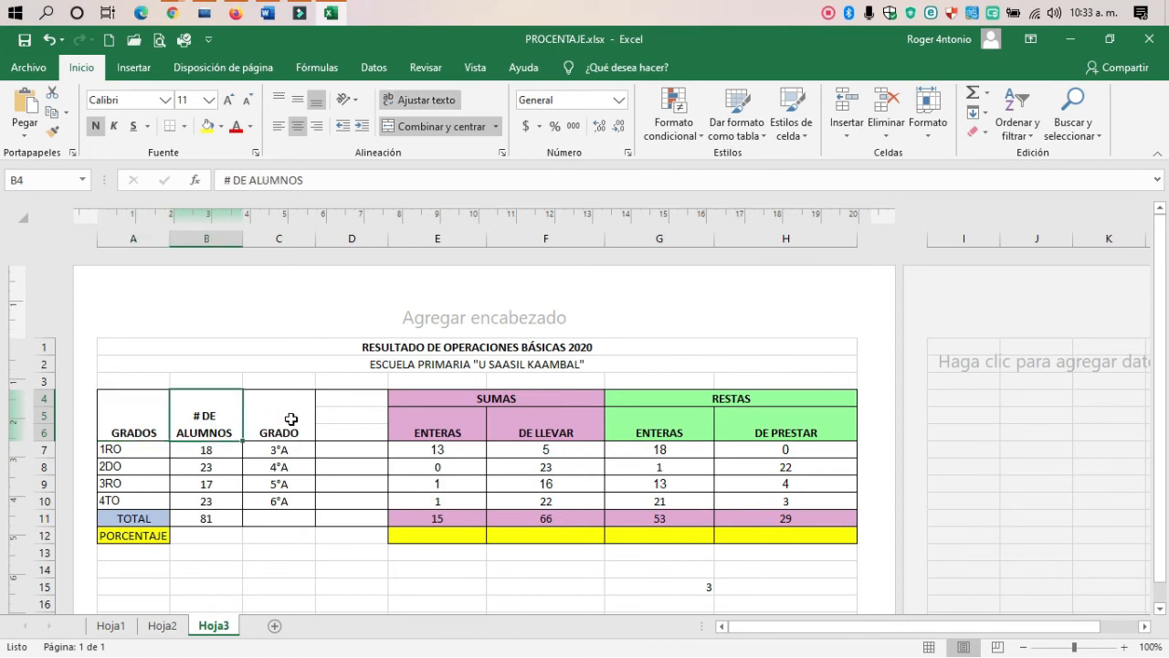
pyautogui.click(291, 420)
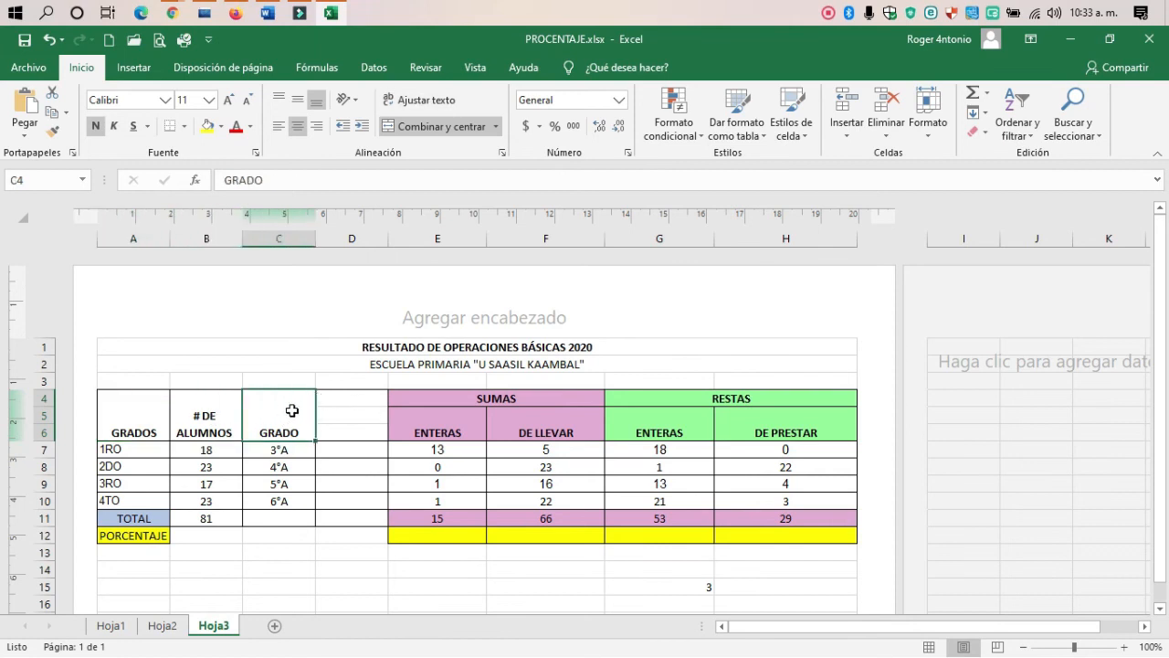
pyautogui.moveTo(339, 399); pyautogui.dragTo(347, 433)
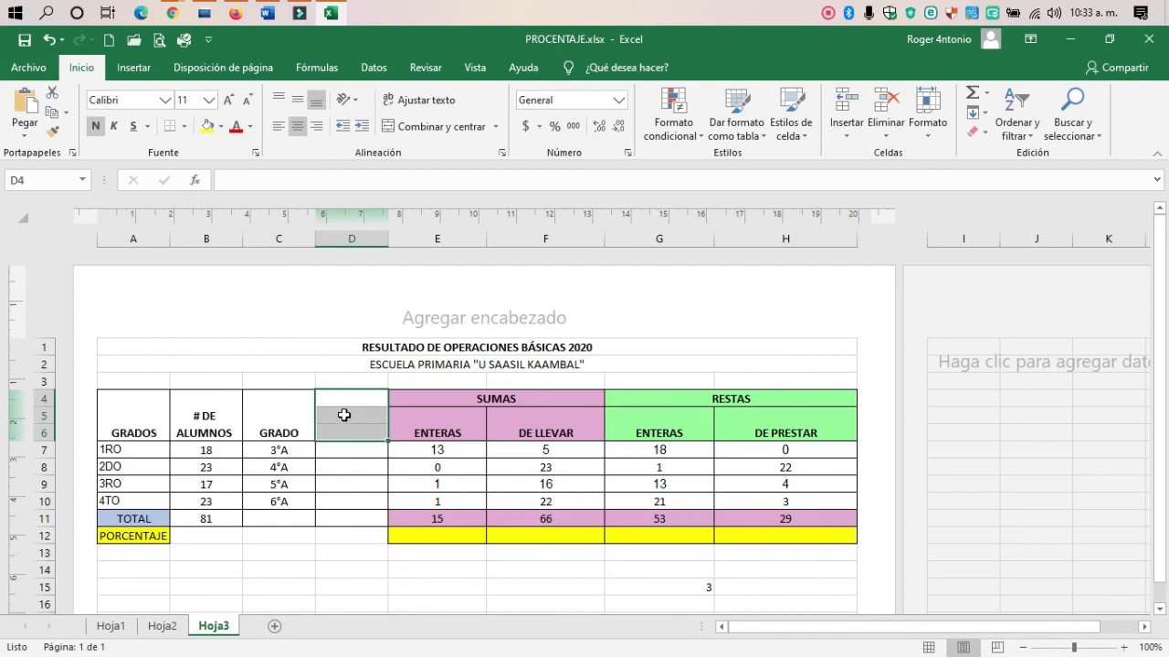
pyautogui.click(277, 414)
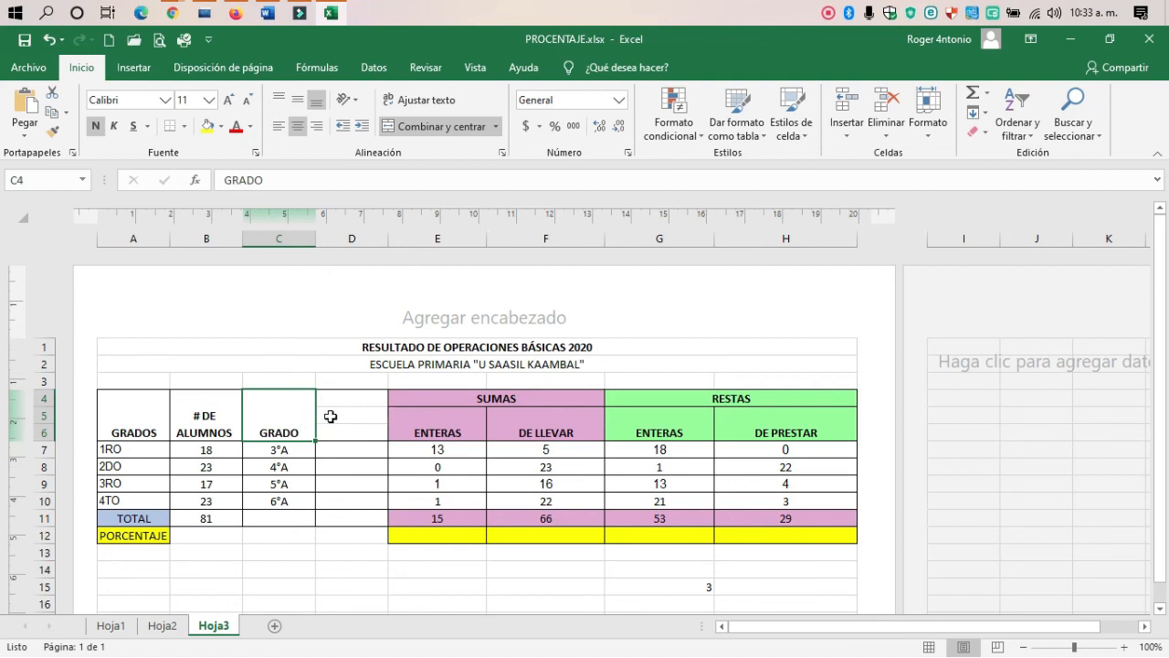
pyautogui.click(439, 418)
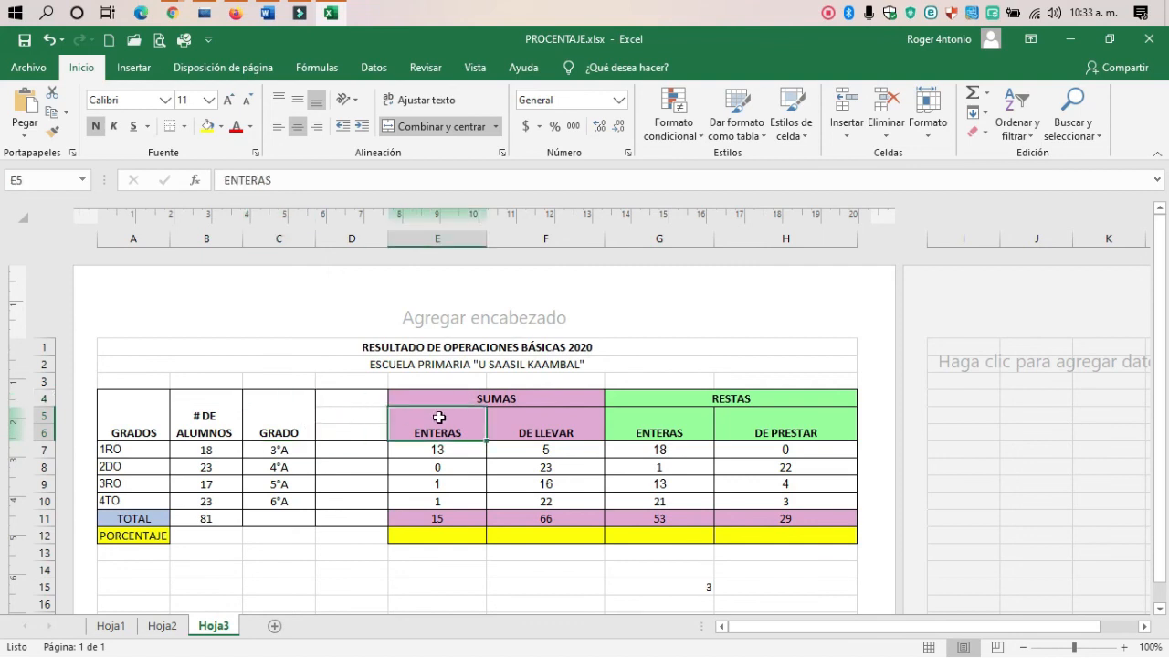
pyautogui.click(444, 402)
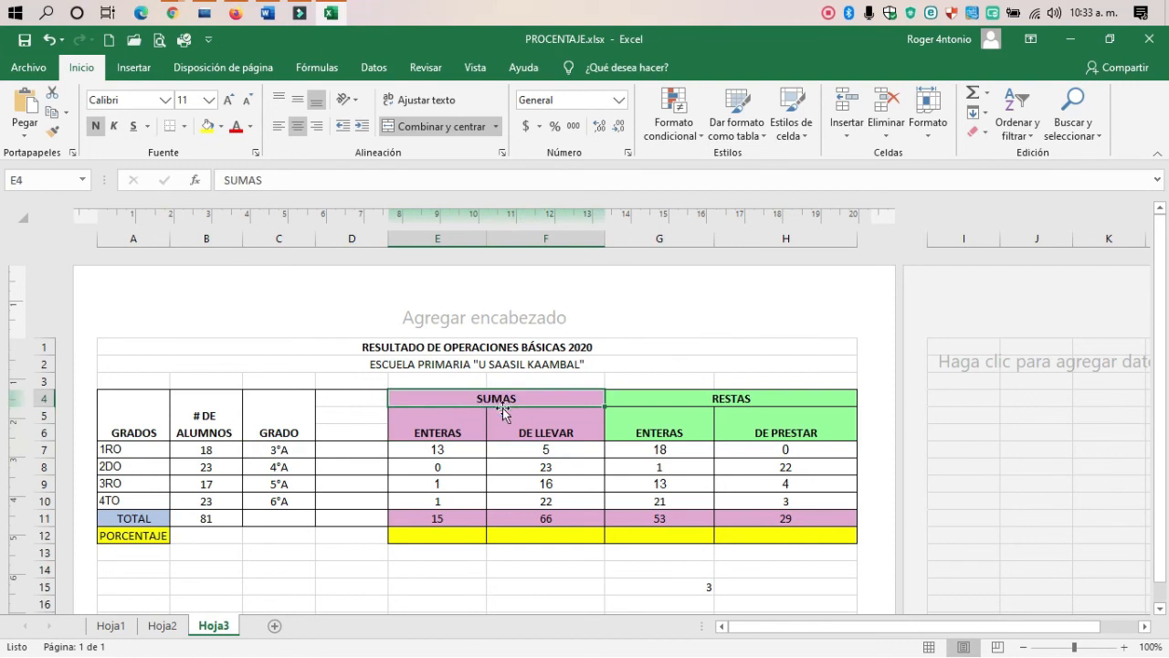
pyautogui.click(476, 364)
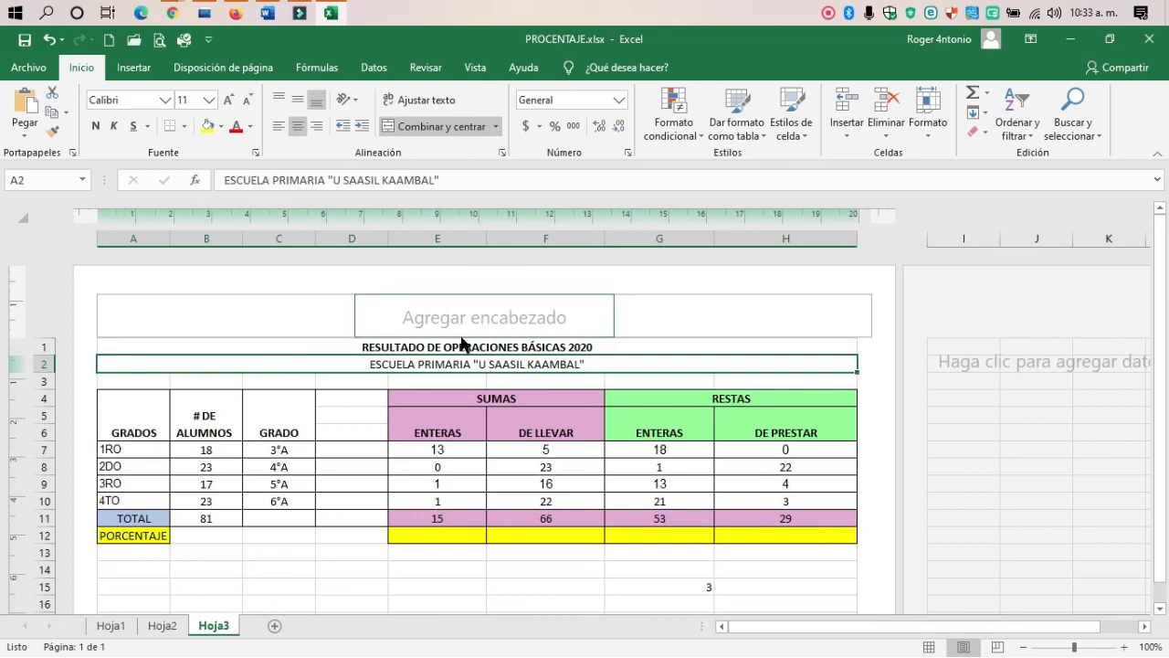
pyautogui.scroll(-2, 576, 380)
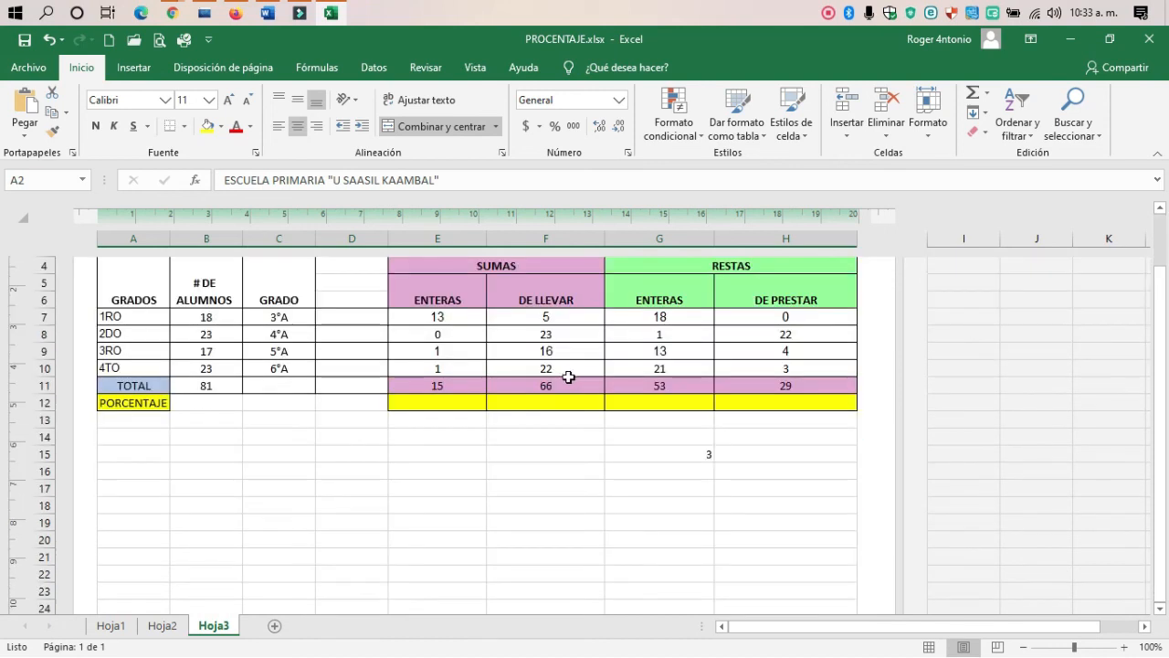
pyautogui.scroll(2, 569, 377)
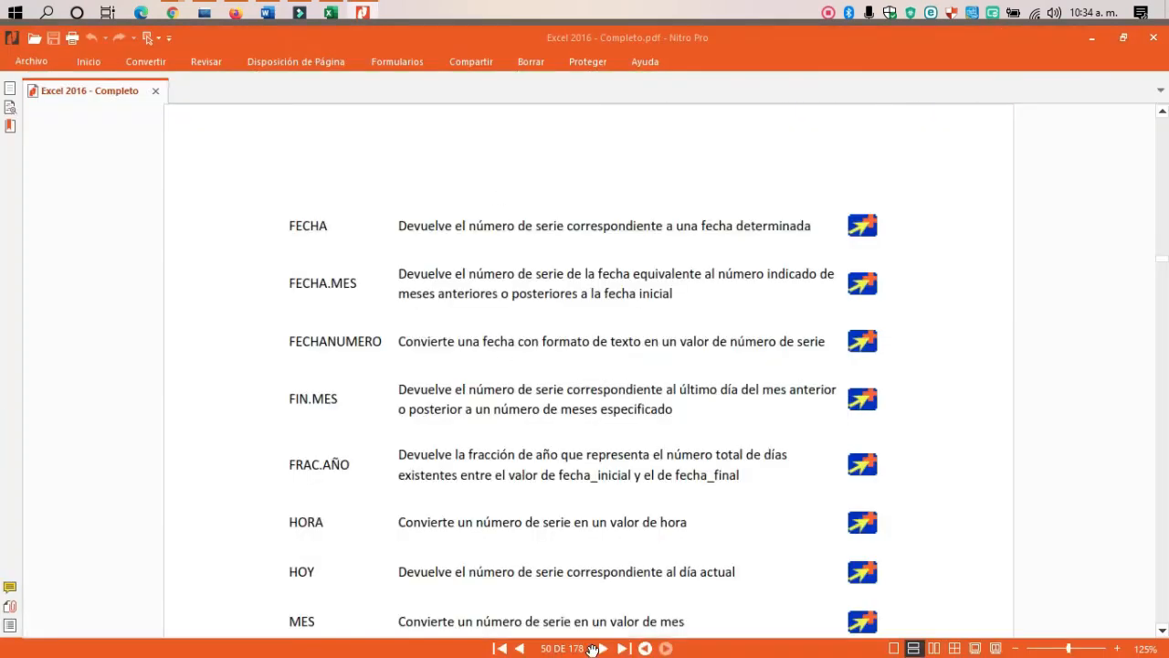
# Go to page 17 of the Excel 2016 - Completo PDF in Nitro Pro and read the definition of FÓRMULAS in section 2.6.
pyautogui.click(577, 649)
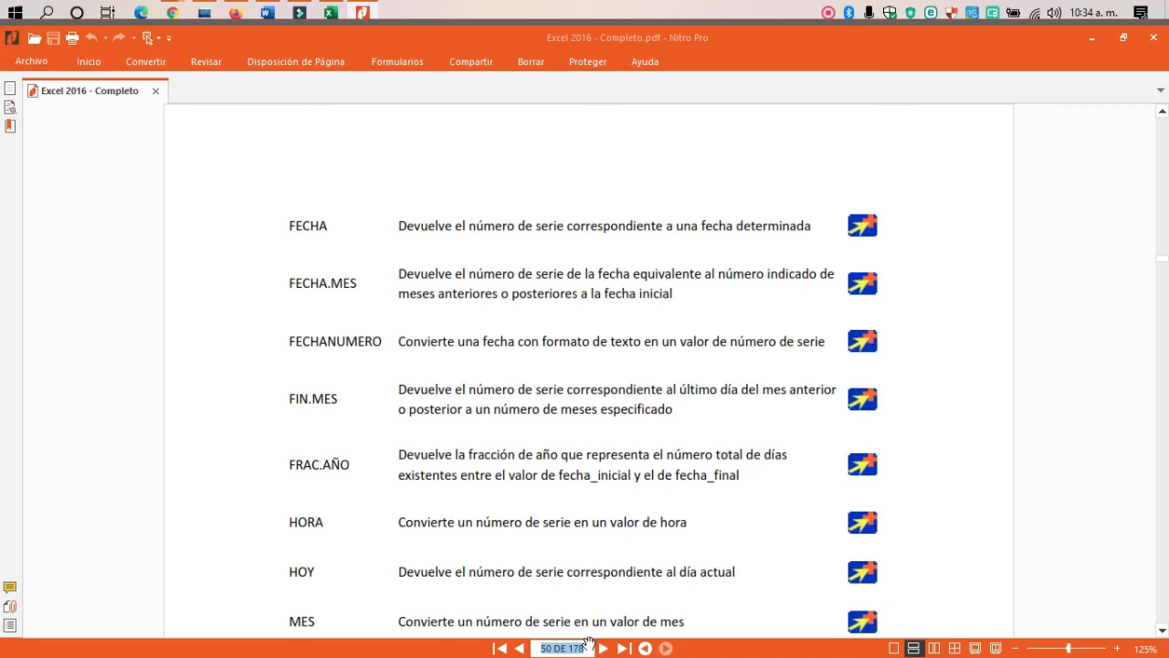
pyautogui.write('17')
pyautogui.press('Return')
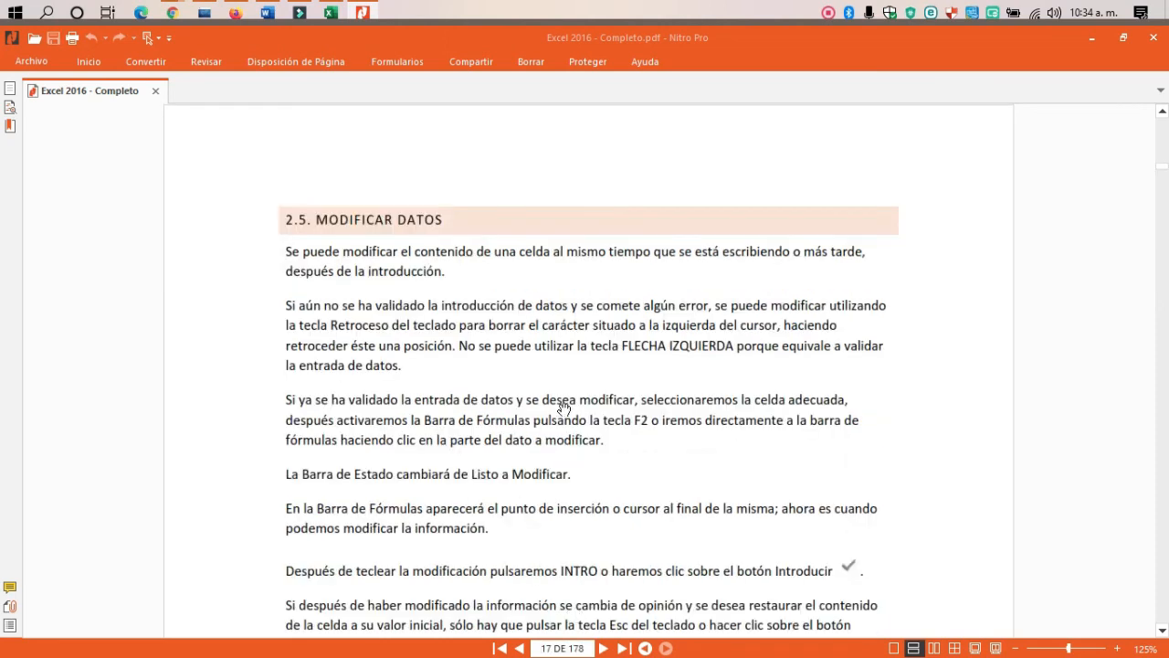
pyautogui.scroll(-2, 540, 419)
pyautogui.scroll(-10, 540, 419)
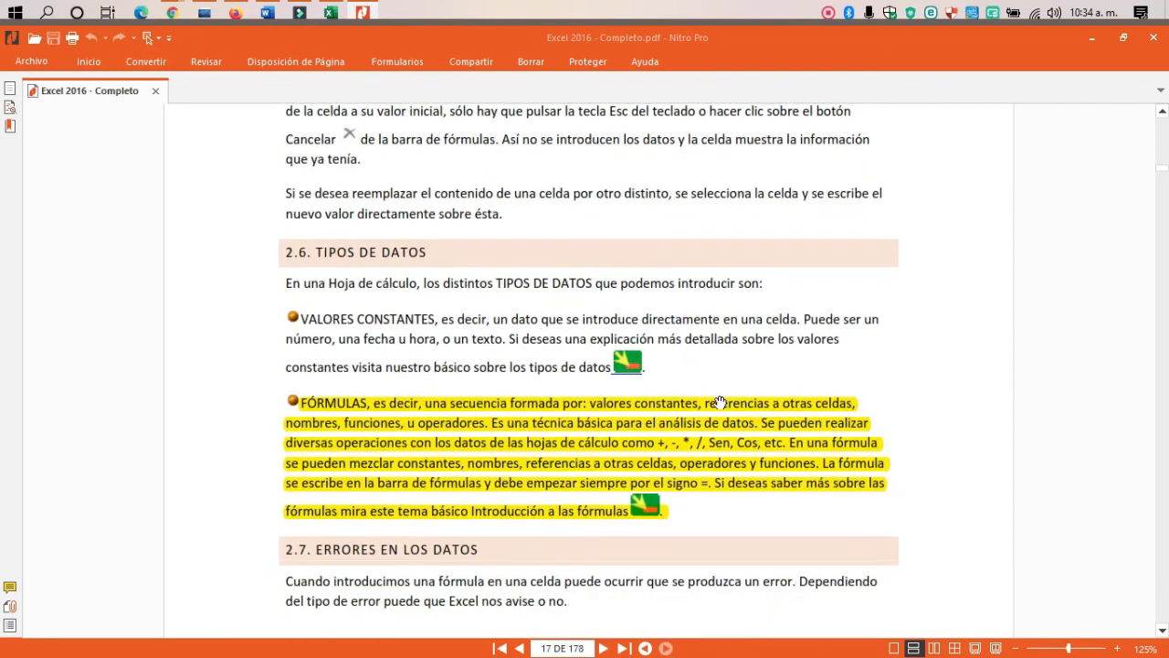
pyautogui.keyDown('ctrl'); pyautogui.scroll(1, 720, 402); pyautogui.keyUp('ctrl')
pyautogui.scroll(-1, 665, 403)
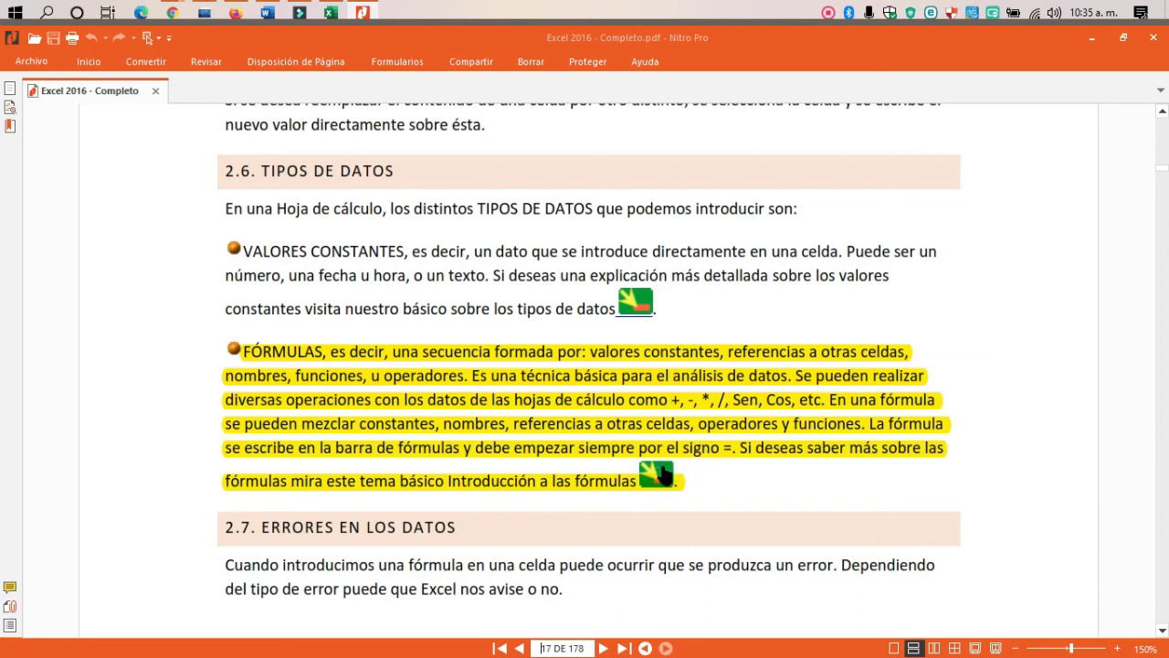
# Open the linked topic Introducción a las fórmulas in the browser and read the formula definition and the operator types.
pyautogui.click(665, 473)
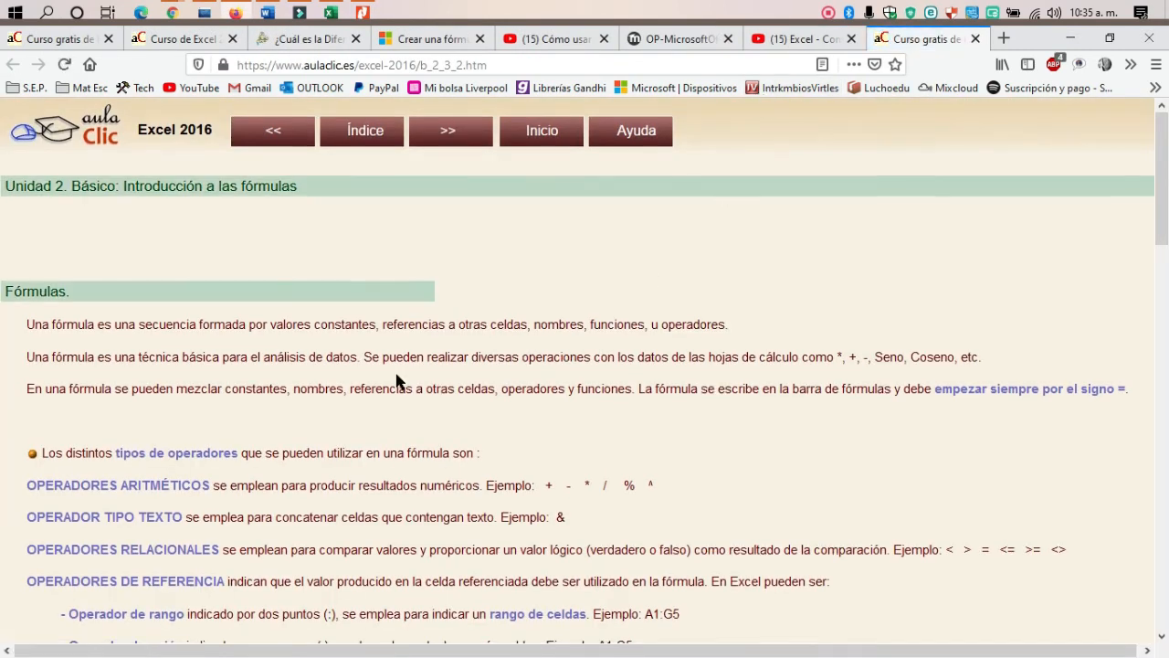
pyautogui.scroll(-2, 396, 384)
pyautogui.moveTo(31, 234); pyautogui.dragTo(1133, 311)
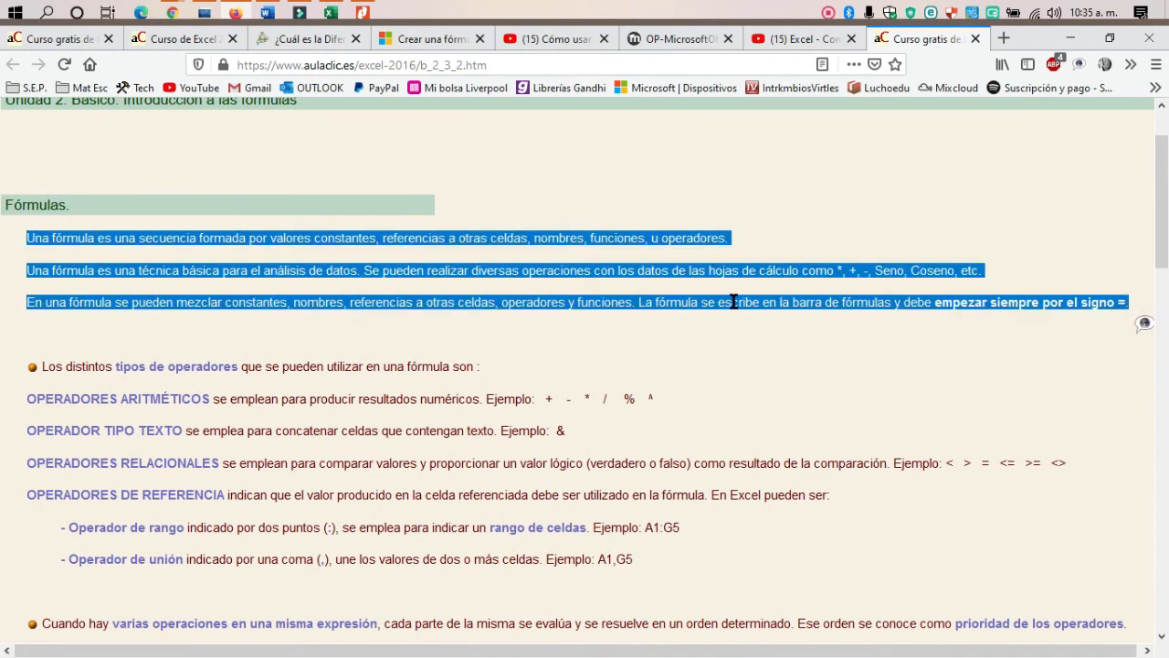
pyautogui.scroll(-2, 311, 338)
pyautogui.scroll(2, 259, 307)
pyautogui.scroll(-1, 197, 323)
pyautogui.scroll(-1, 197, 323)
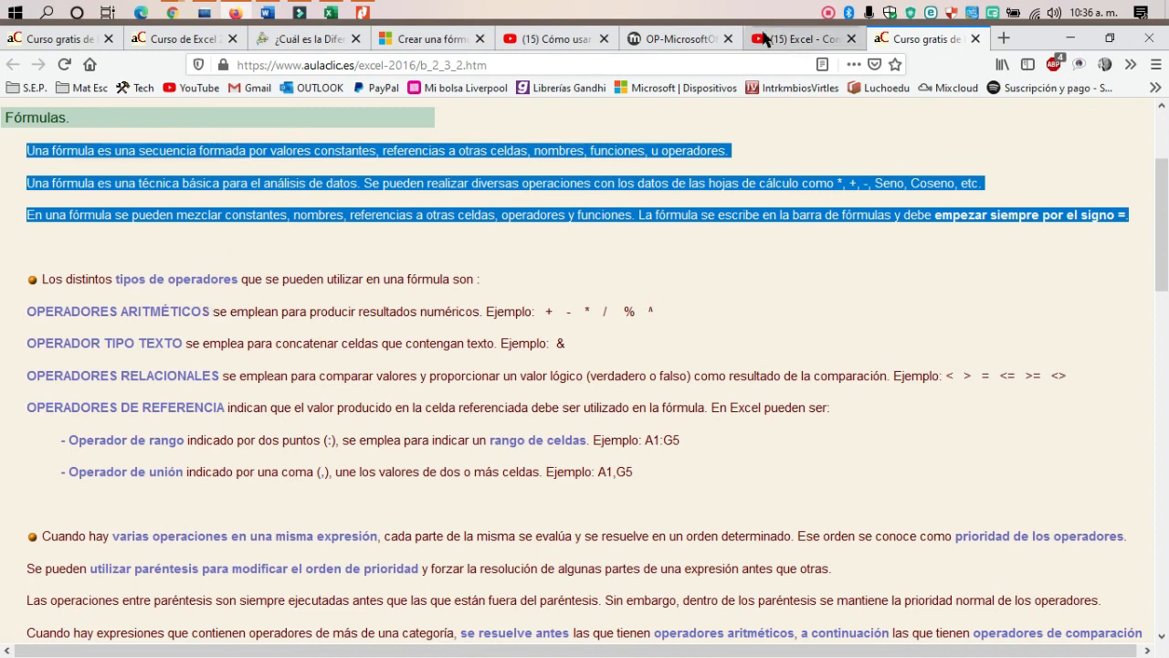
# Compare the PDF with the open web pages on the sum example and the formula versus function definition, marking "Una fórmula es una ecuación".
pyautogui.click(363, 12)
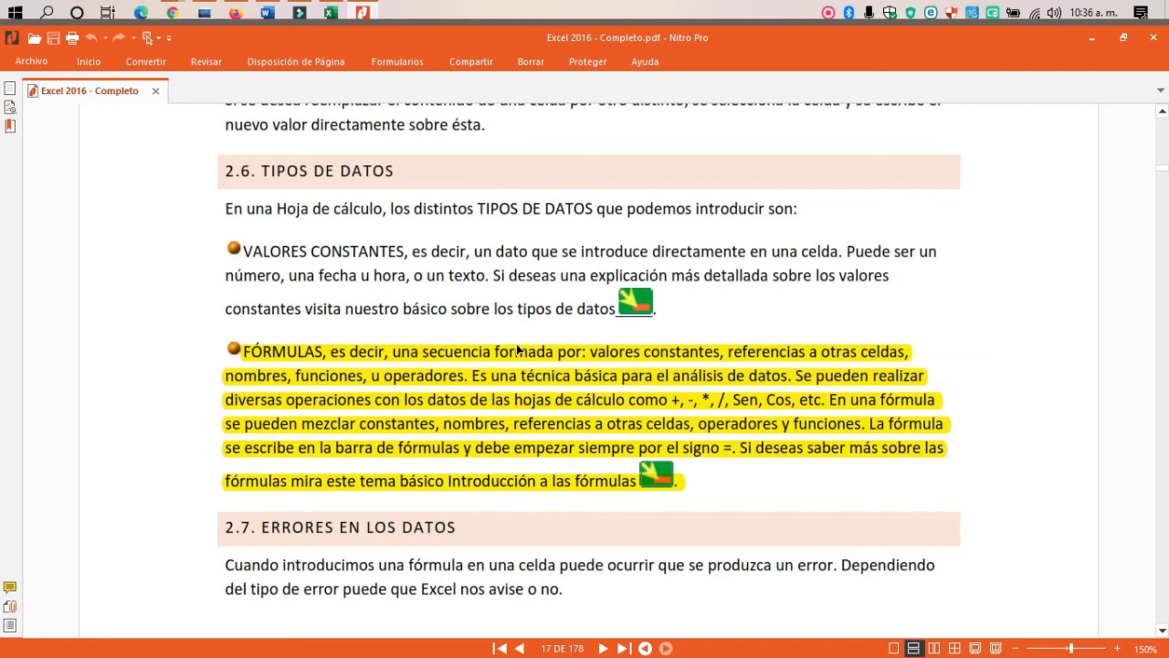
pyautogui.click(236, 13)
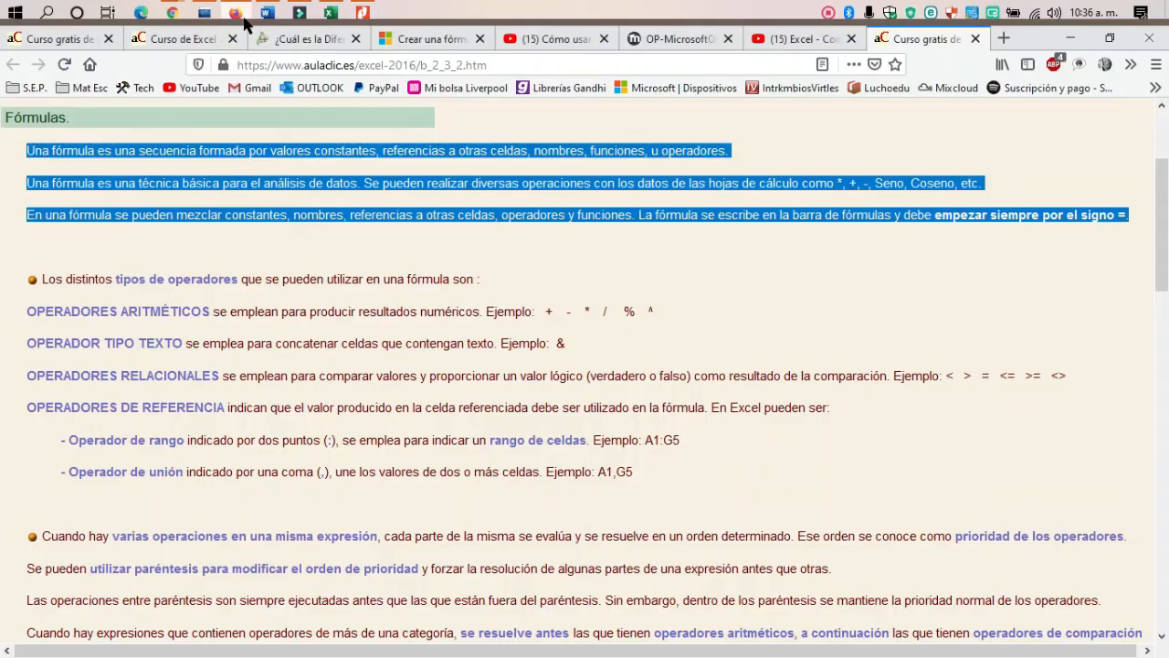
pyautogui.click(674, 38)
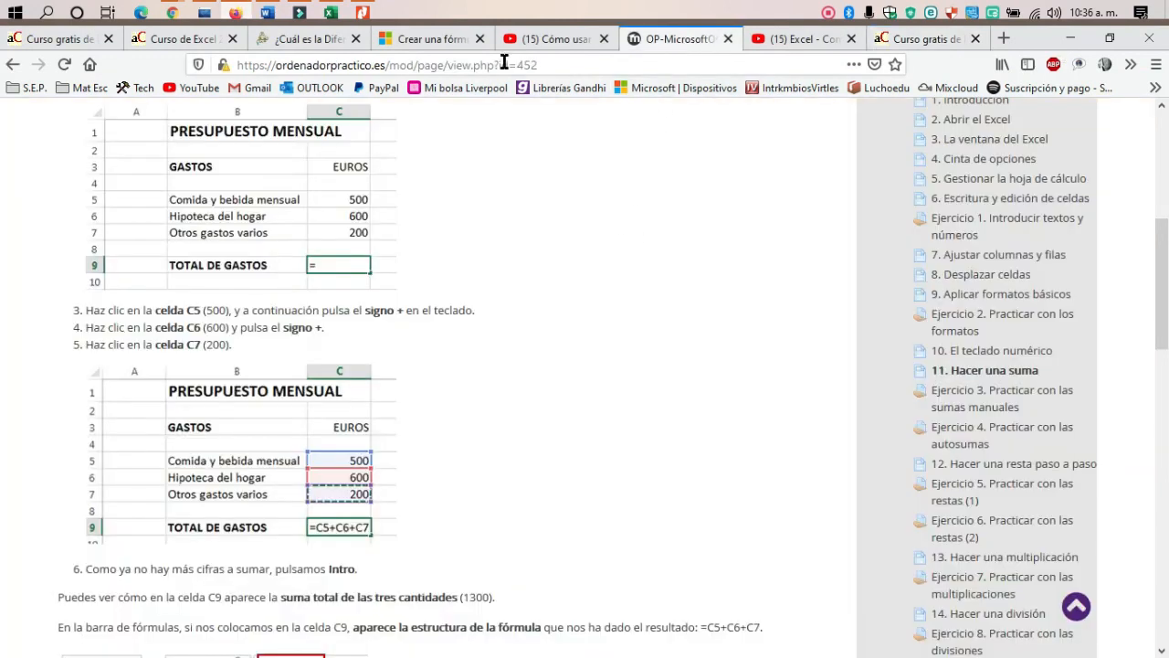
pyautogui.click(302, 40)
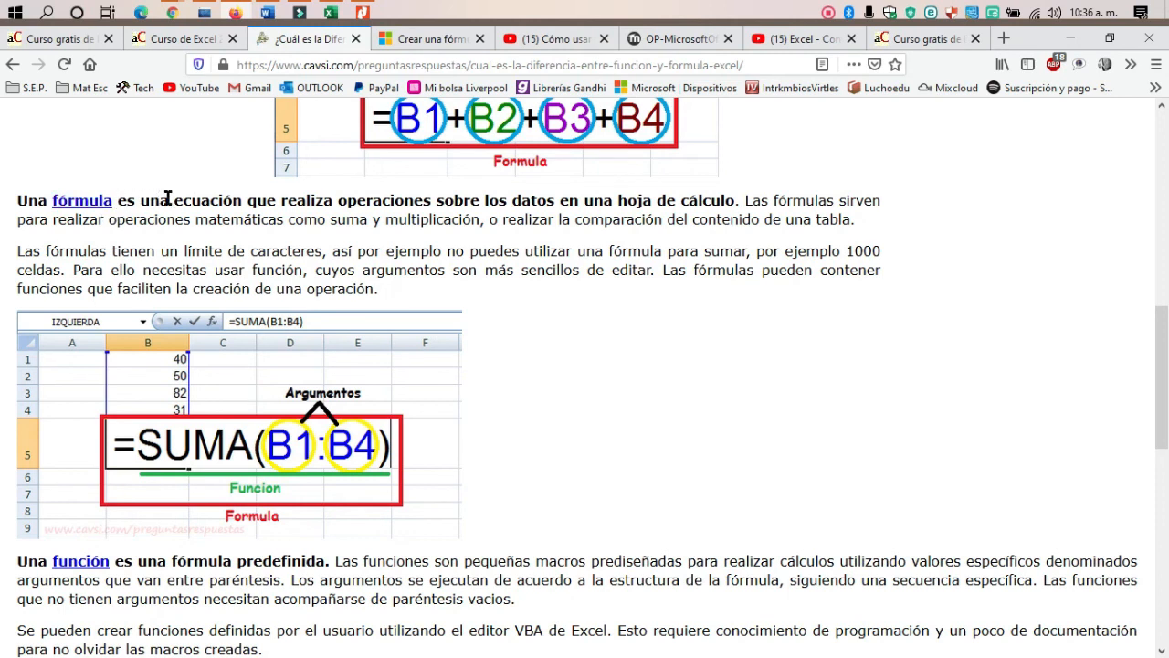
pyautogui.moveTo(29, 199); pyautogui.dragTo(243, 200)
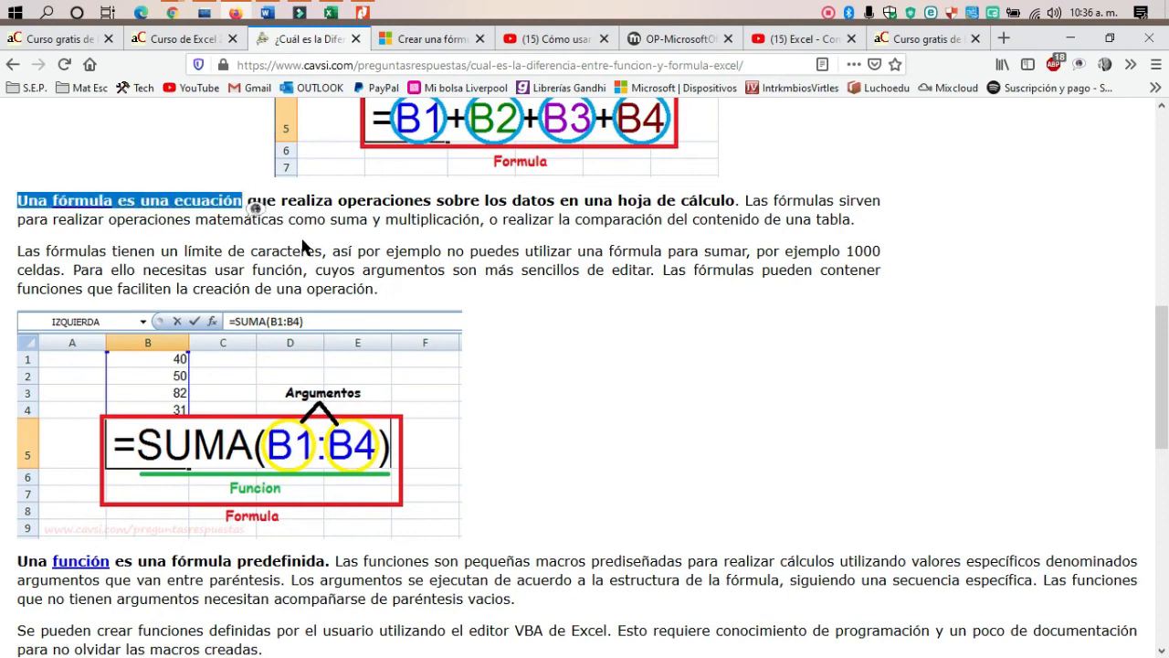
pyautogui.scroll(3, 303, 241)
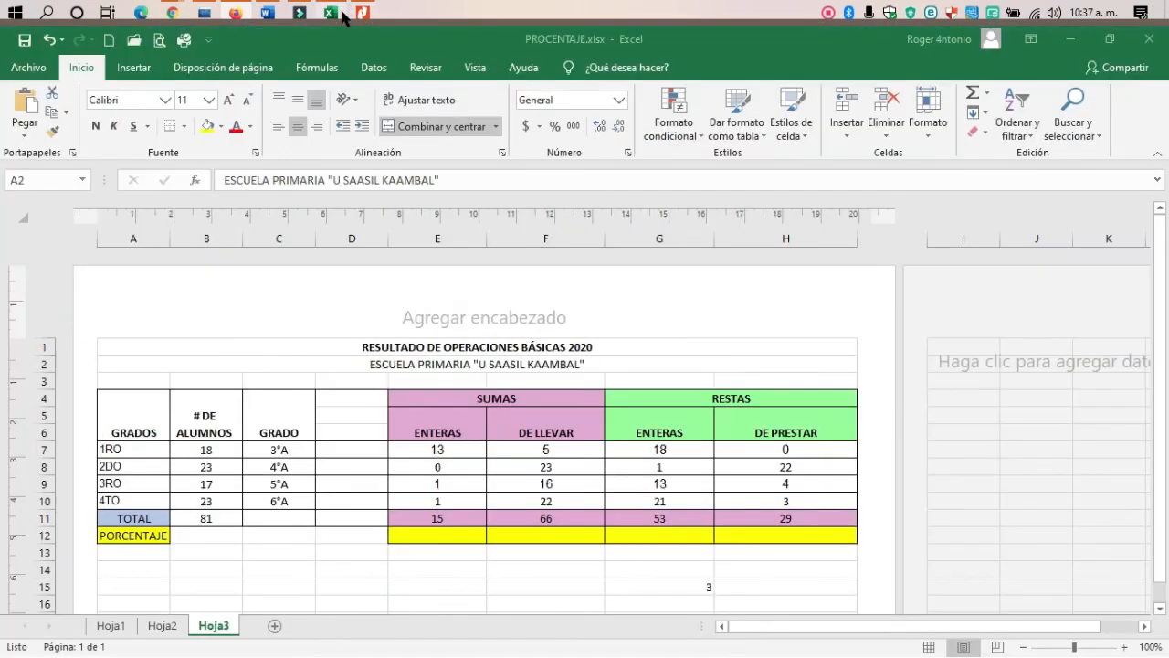
# Switch back to the PROCENTAJE.xlsx workbook in Excel and select cell B16 below the table on Hoja3.
pyautogui.click(331, 13)
pyautogui.scroll(-4, 454, 325)
pyautogui.scroll(1, 454, 325)
pyautogui.click(193, 368)
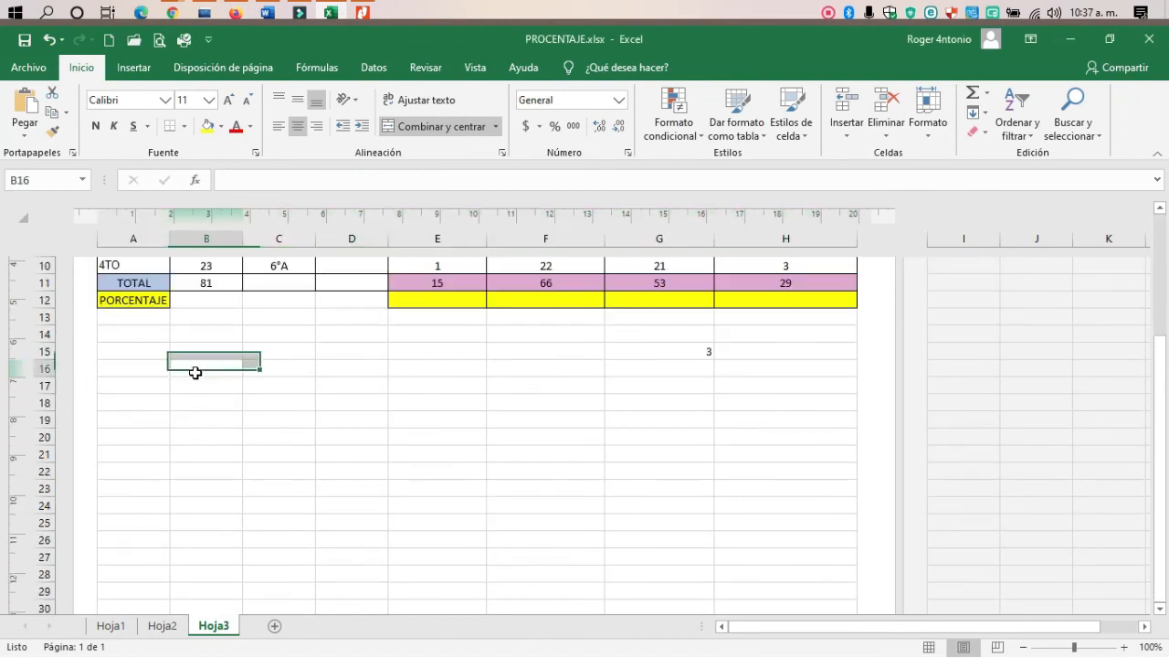
pyautogui.scroll(2, 341, 375)
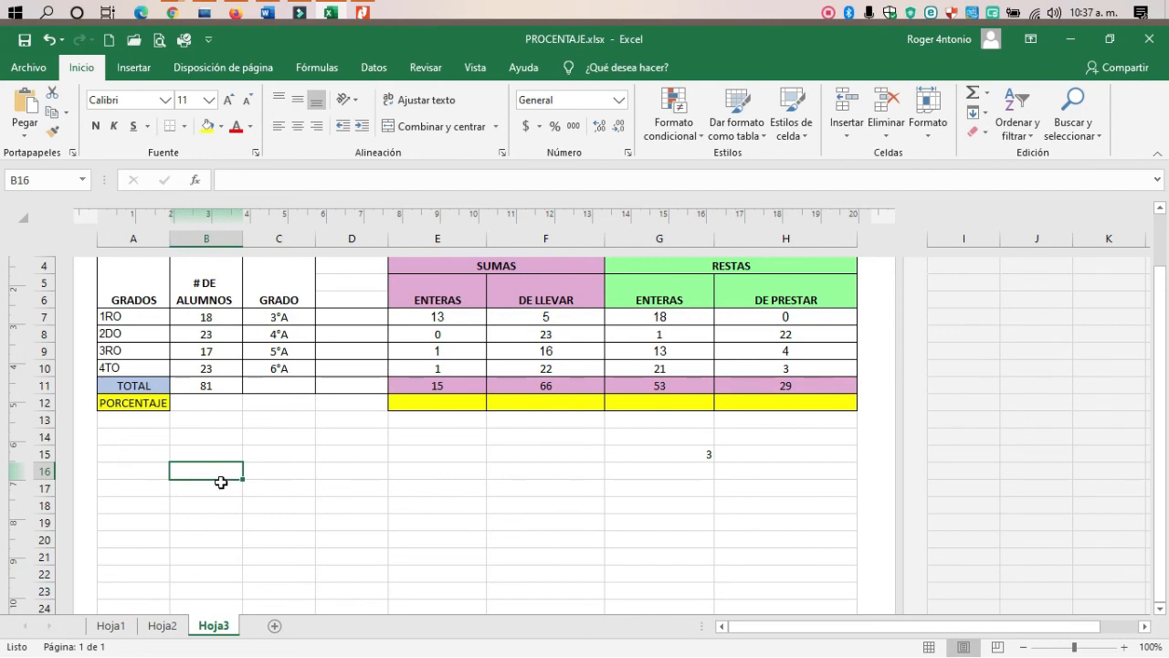
# Enter the cell-by-cell sum =b7+b8+b9+b10+b11 in cell B16.
pyautogui.write('=')
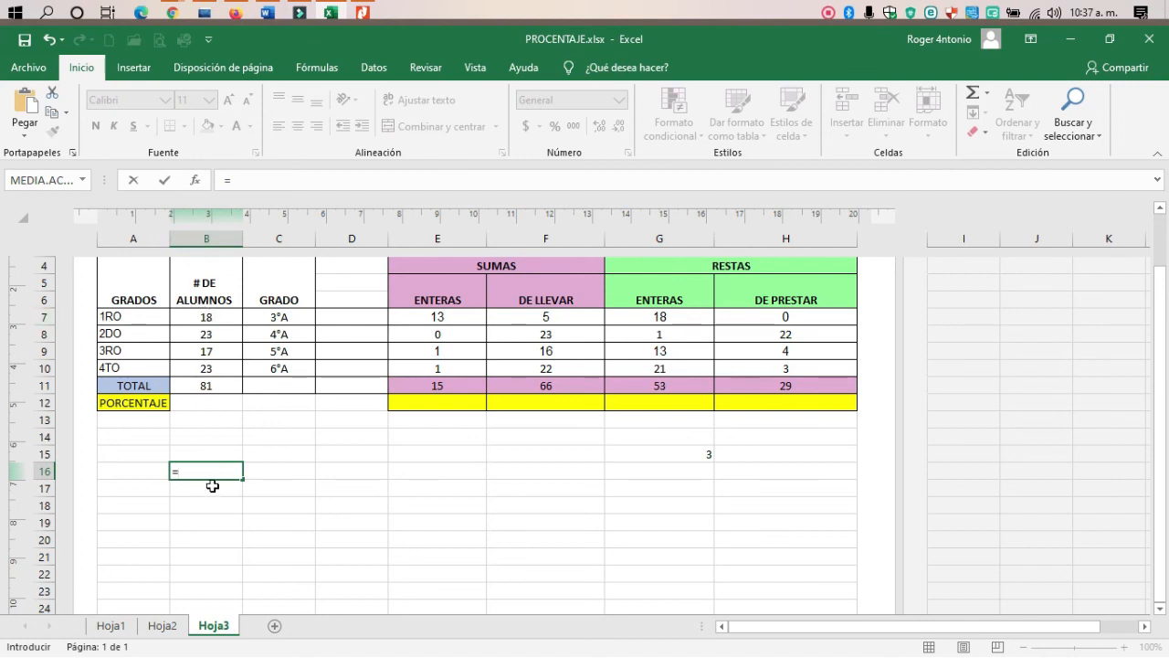
pyautogui.write('b')
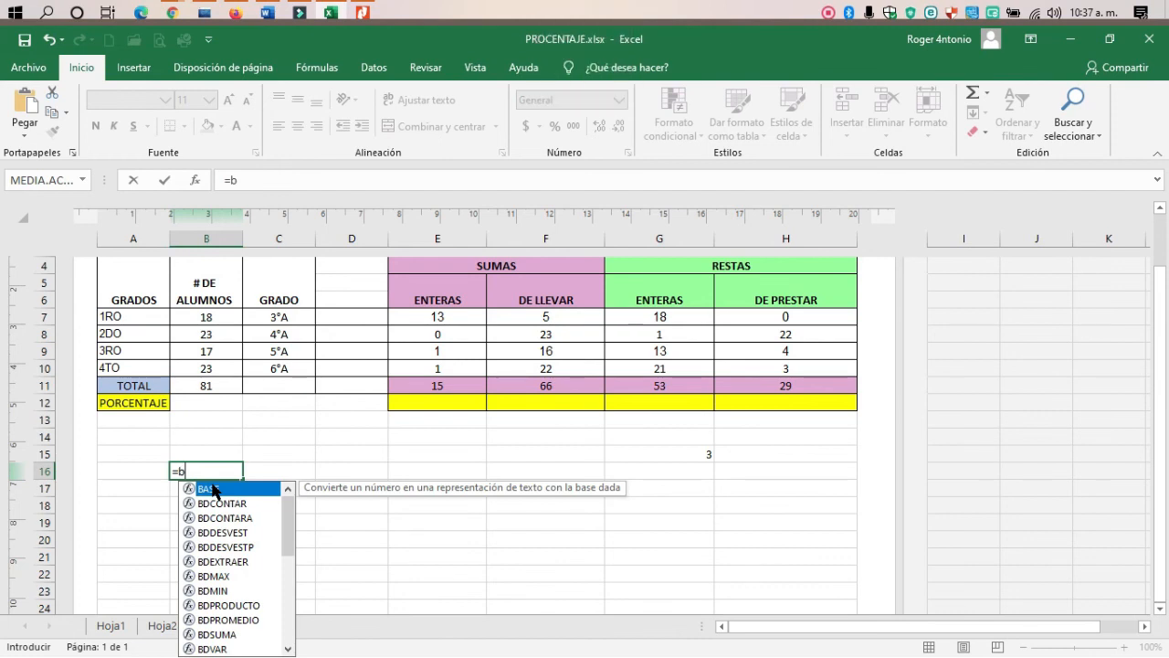
pyautogui.write('7+')
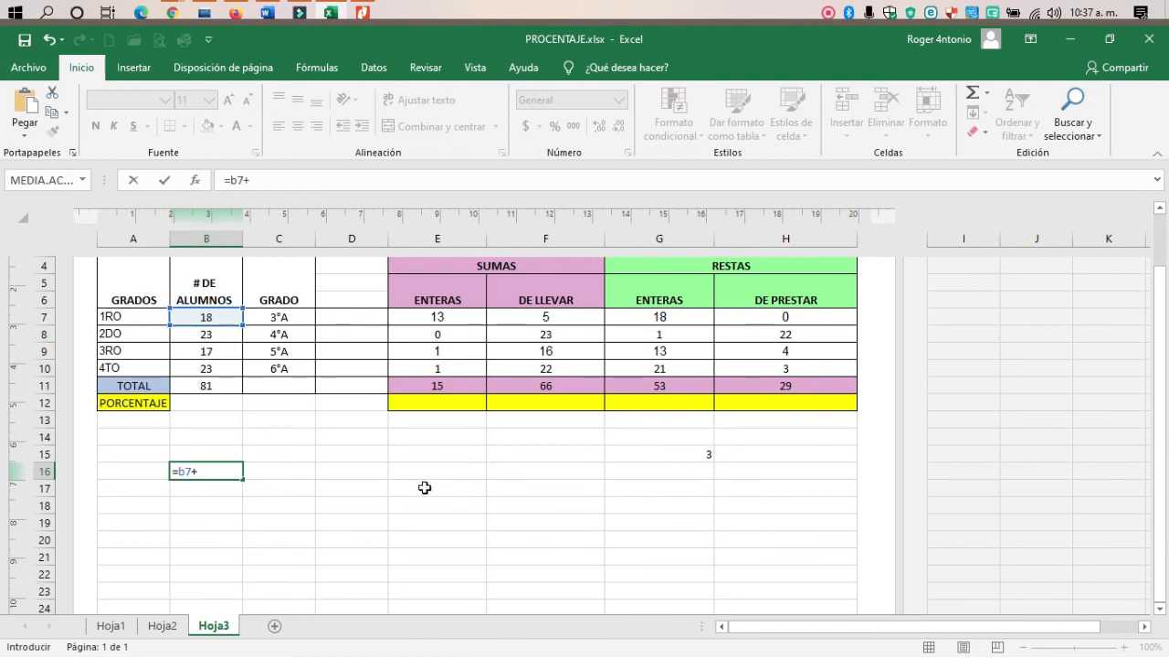
pyautogui.write('b')
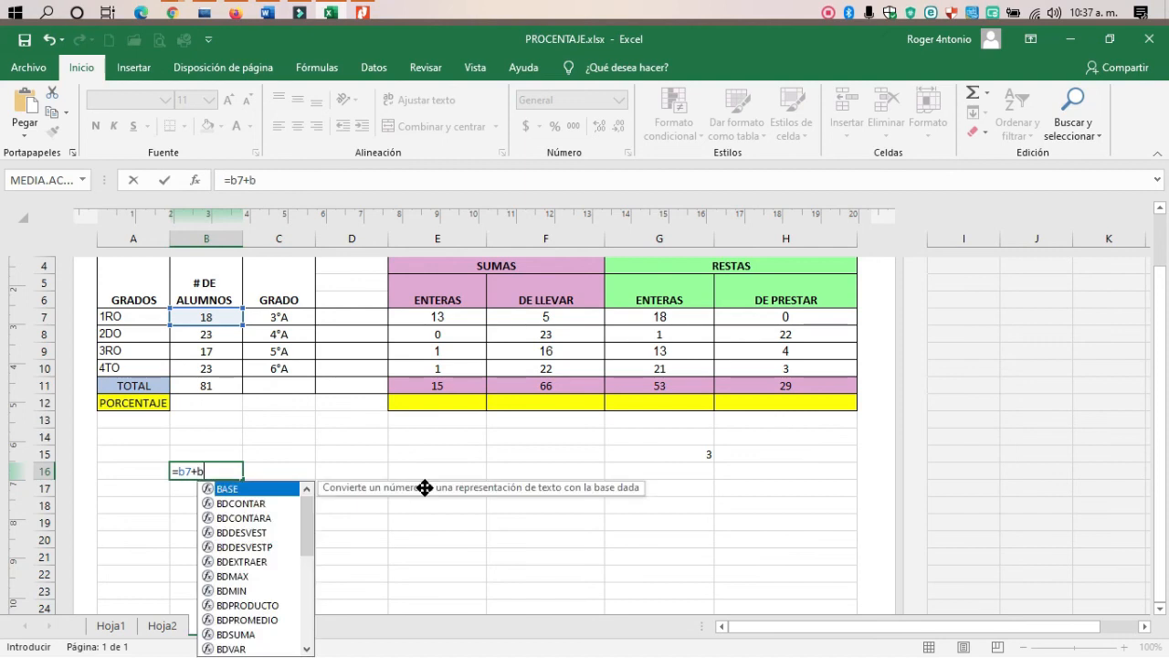
pyautogui.write('8')
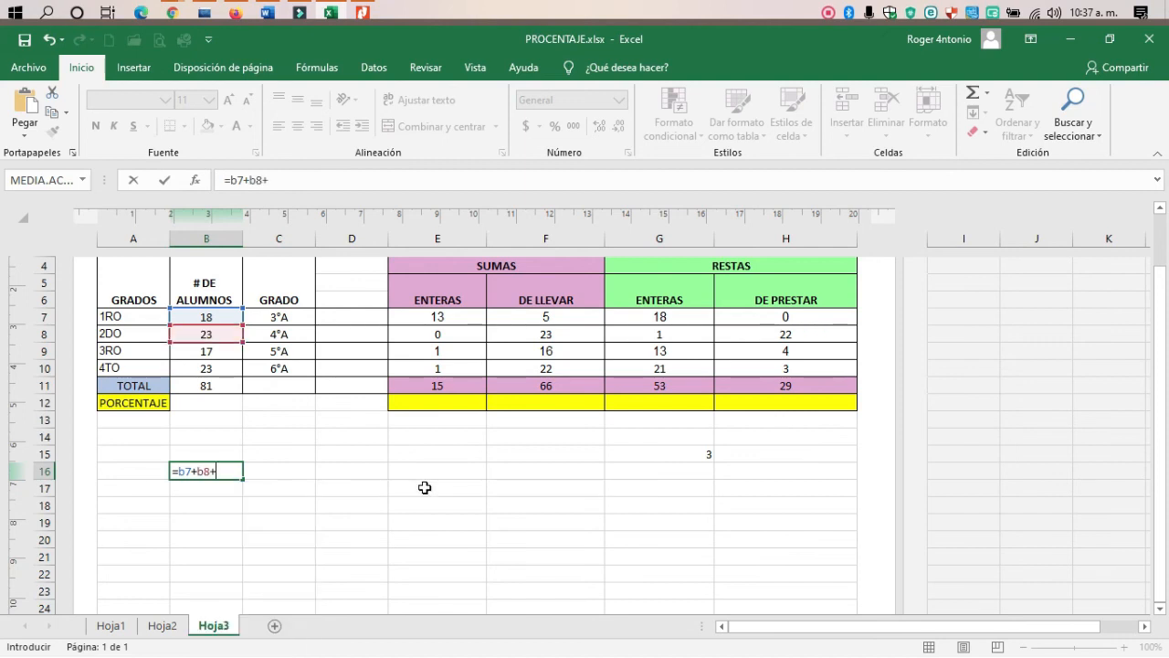
pyautogui.write('+b9')
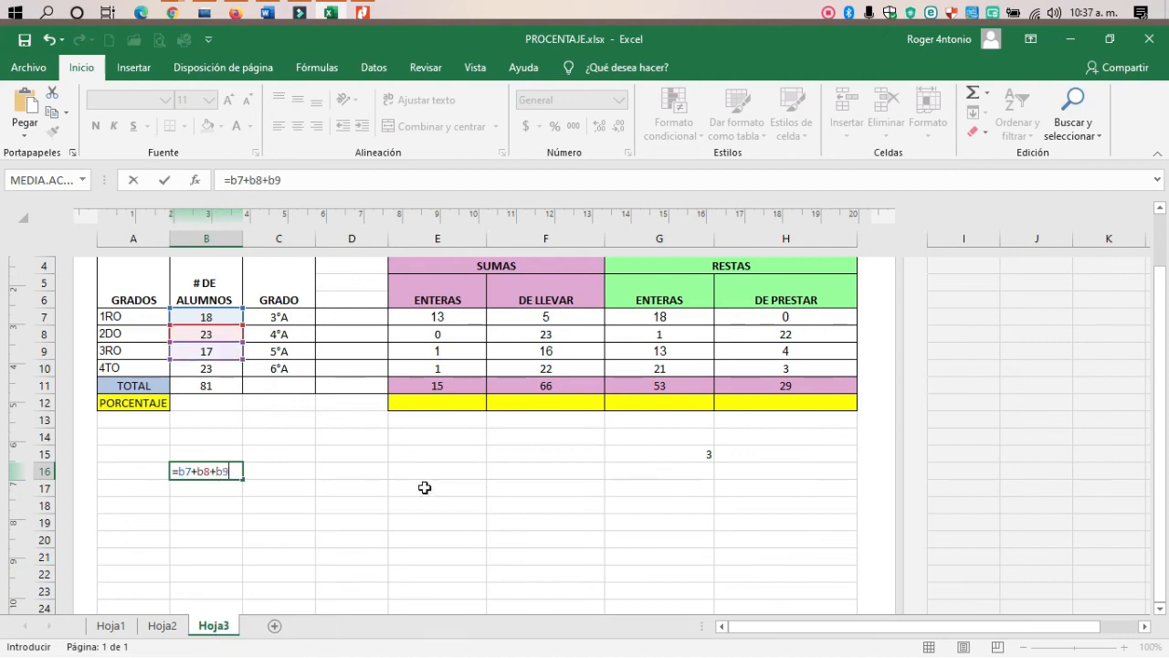
pyautogui.write('+b10+')
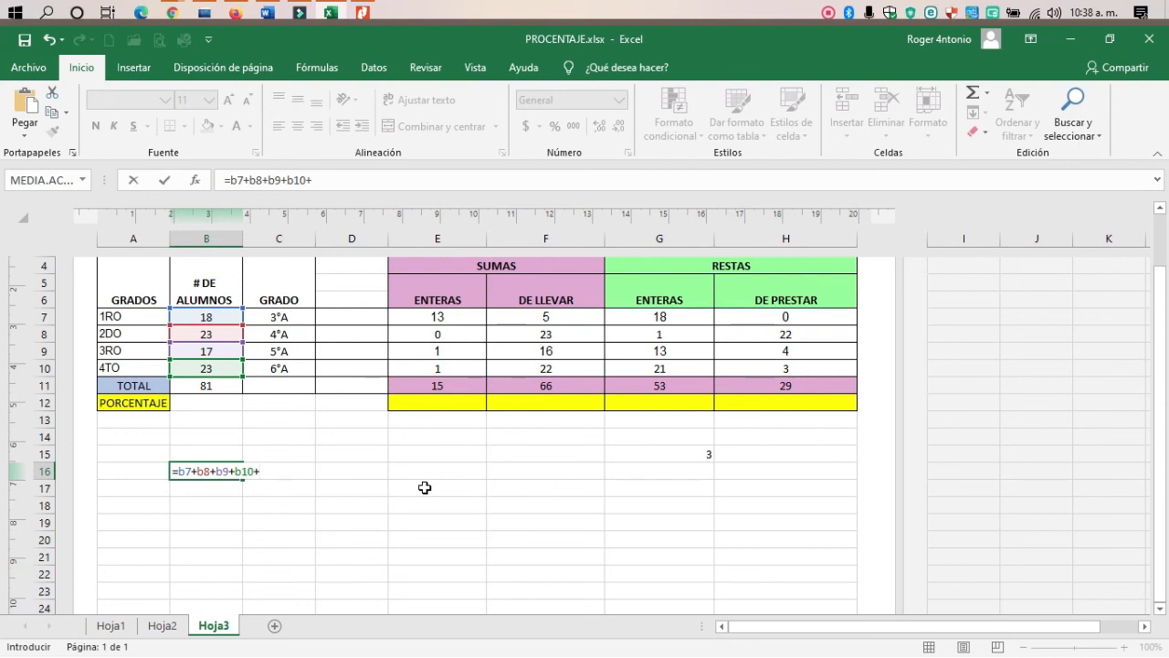
pyautogui.write('b11')
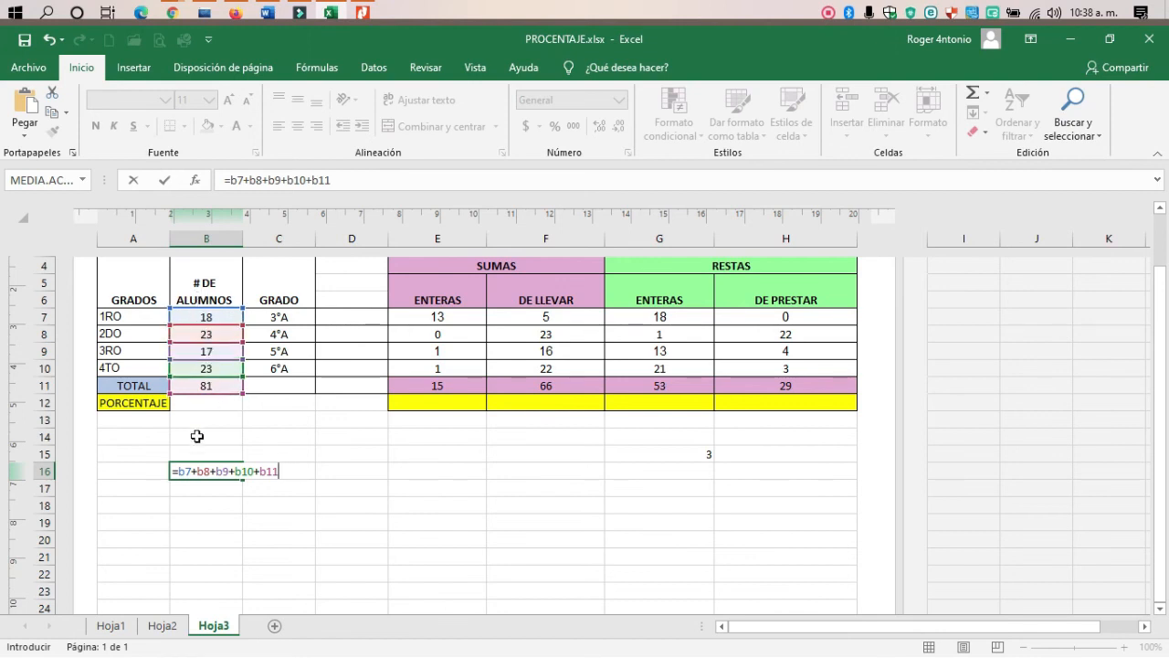
pyautogui.press('Return')
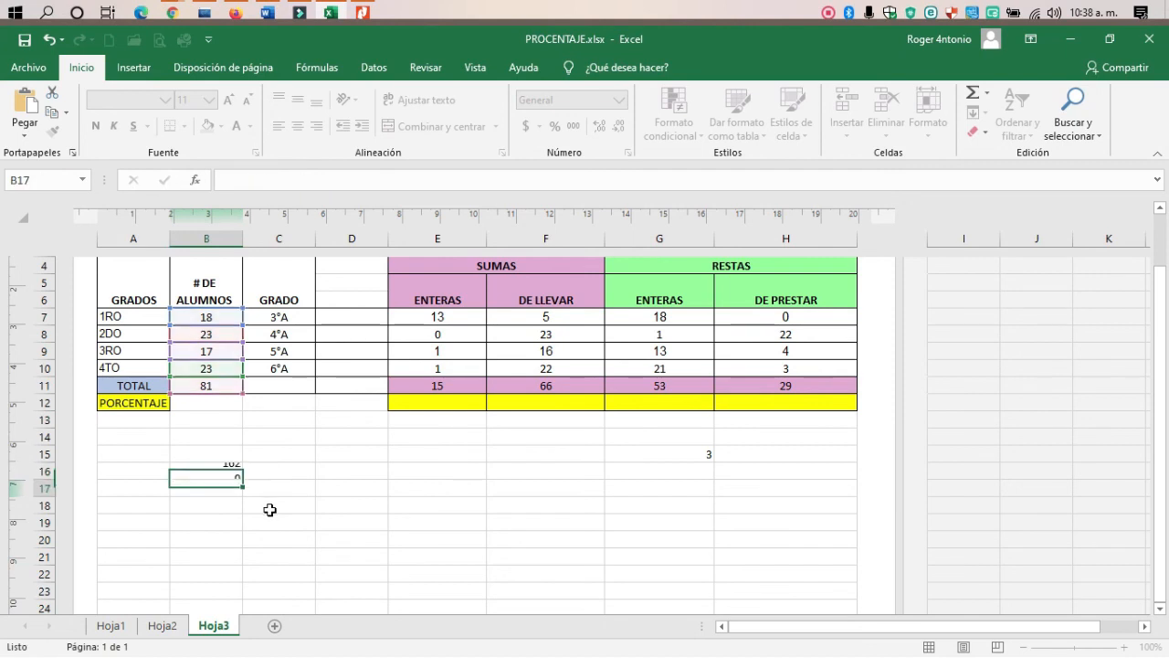
# Clear the # DE ALUMNOS total in B11 and review the cell references in the B16 formula.
pyautogui.click(230, 475)
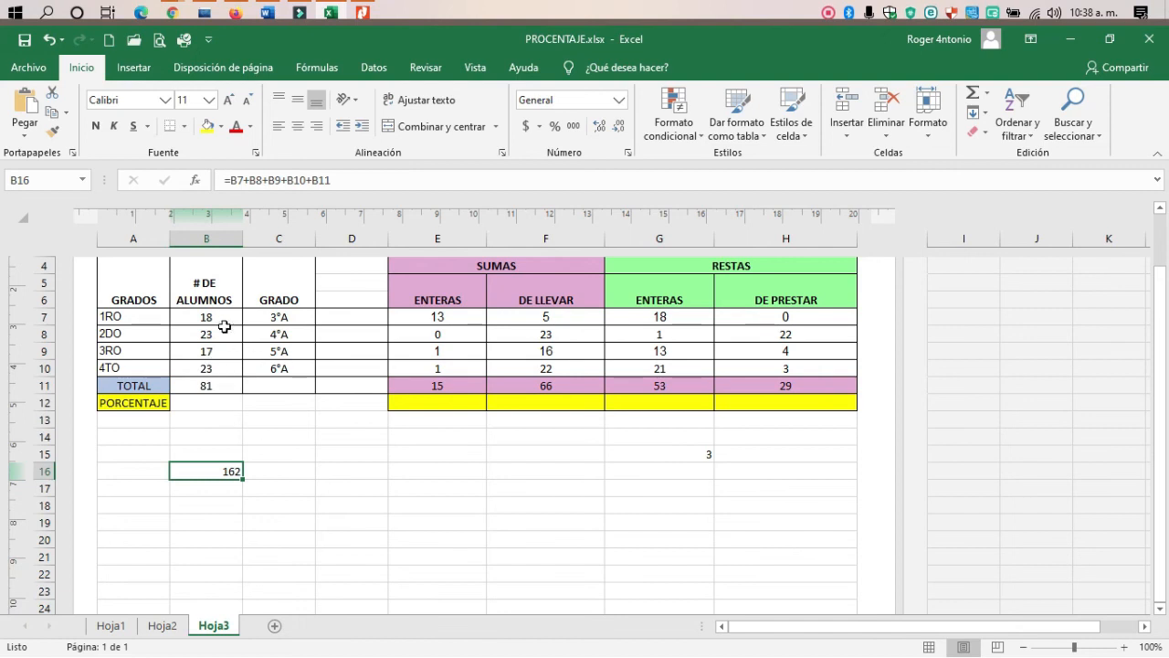
pyautogui.click(212, 387)
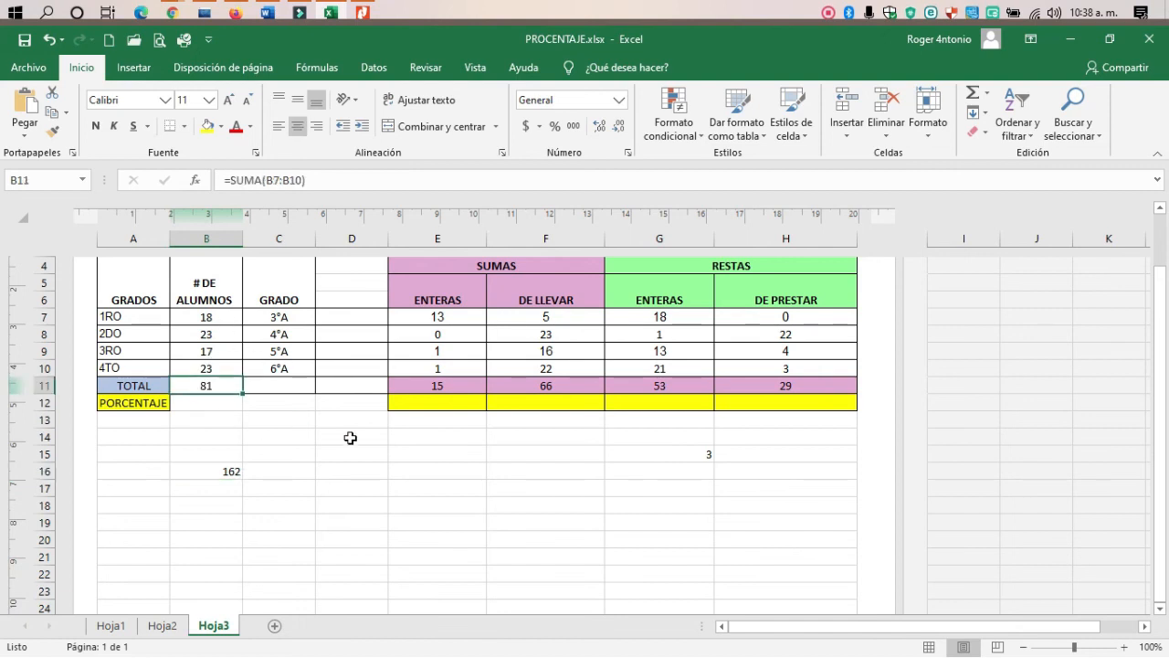
pyautogui.press('Delete')
pyautogui.click(230, 472)
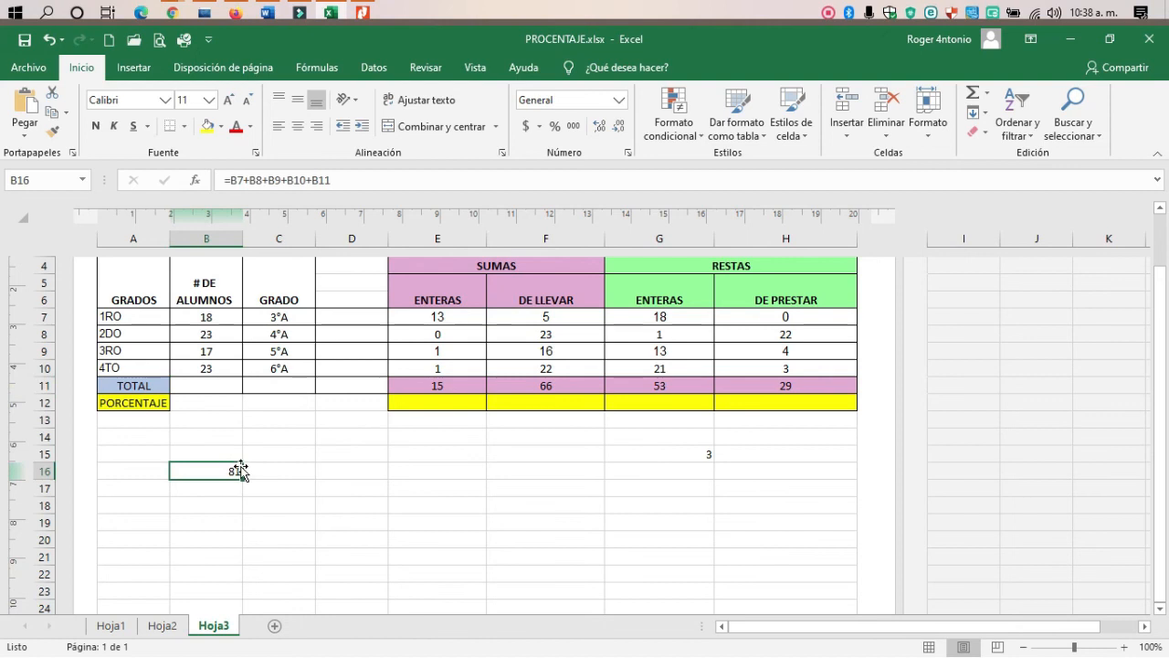
pyautogui.click(203, 385)
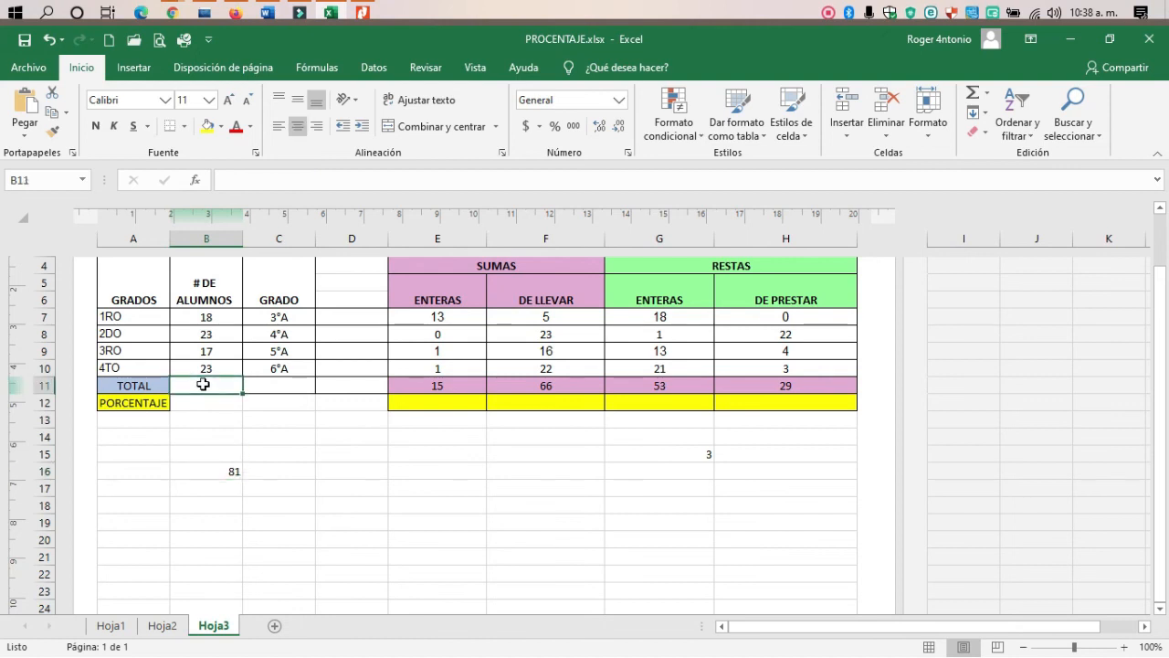
pyautogui.click(232, 472)
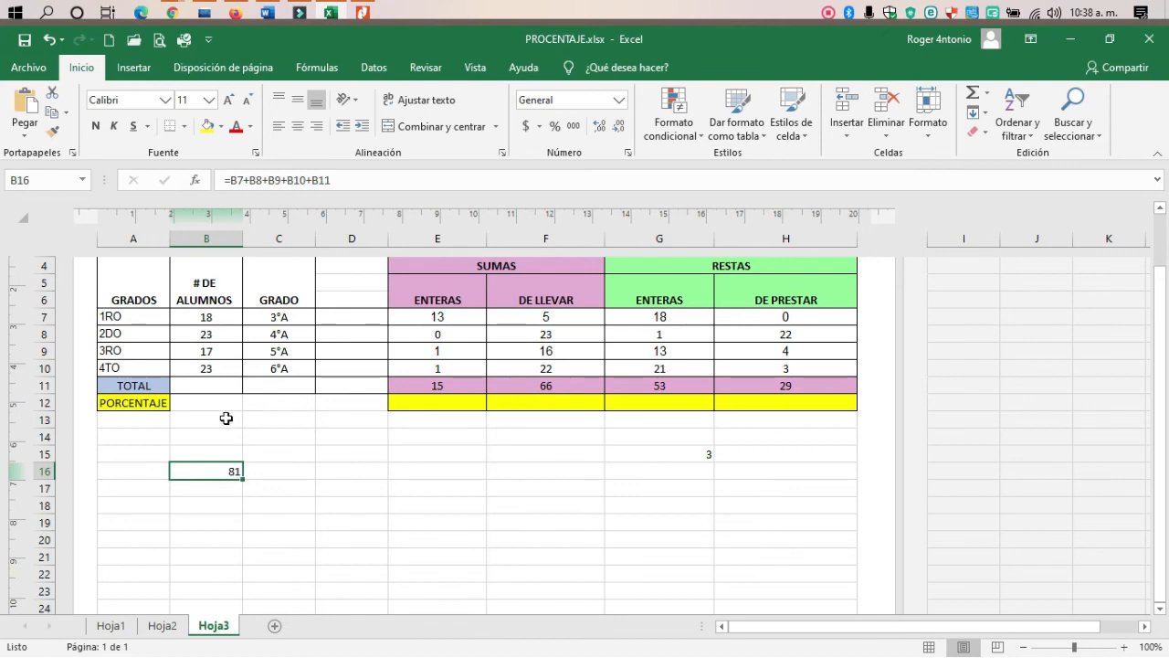
pyautogui.moveTo(231, 180); pyautogui.dragTo(335, 174)
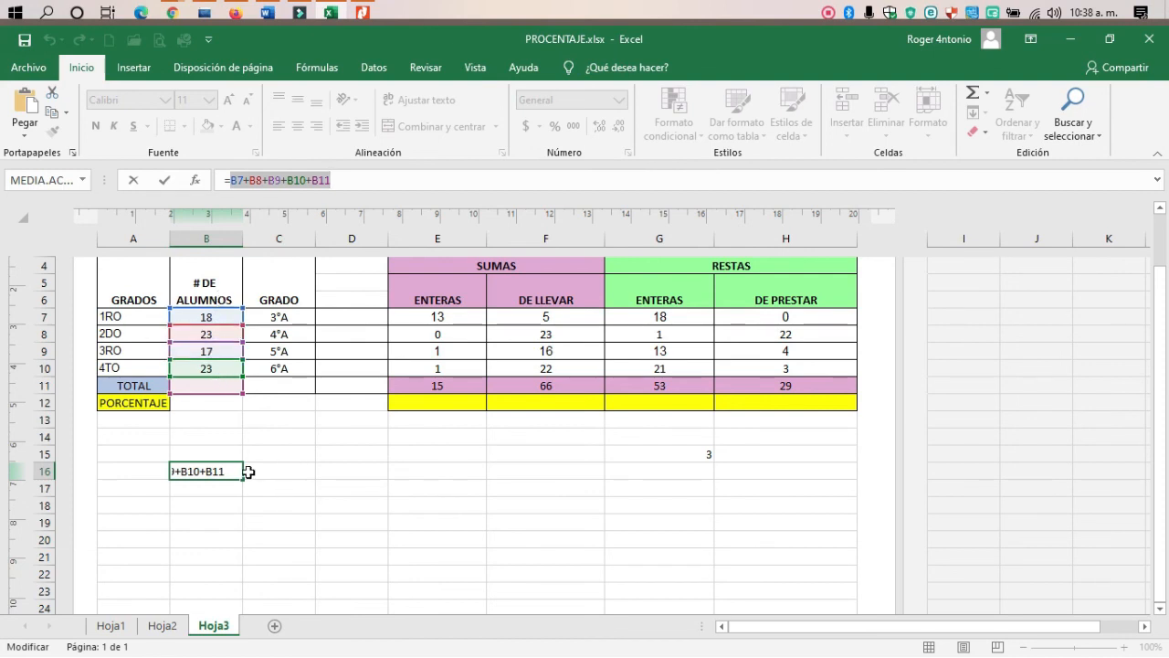
pyautogui.hotkey('ctrl', 'Return')
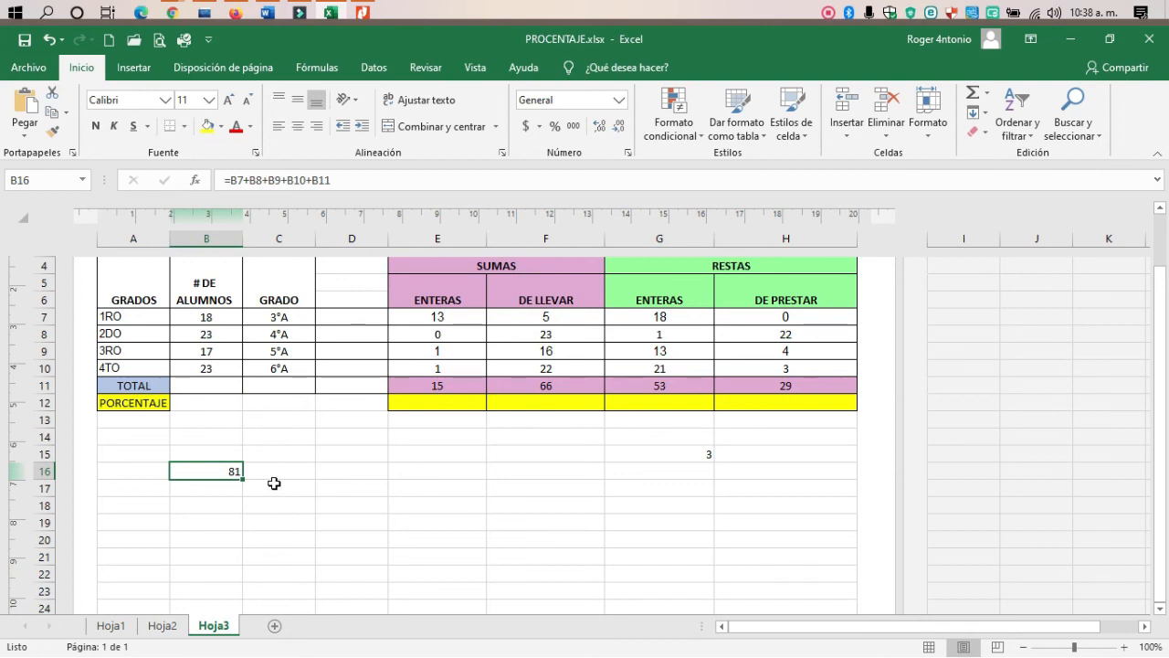
# Replace the formula in B16 with =B7+B8+B9+B10, picking each student count from the table.
pyautogui.write('=')
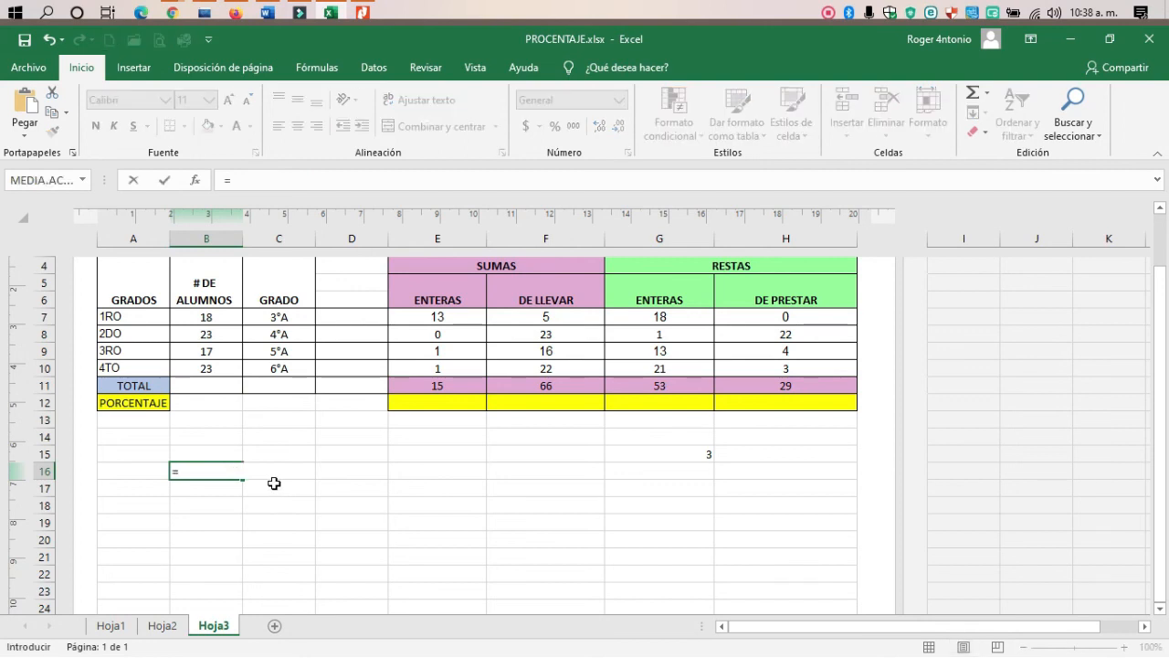
pyautogui.click(207, 317)
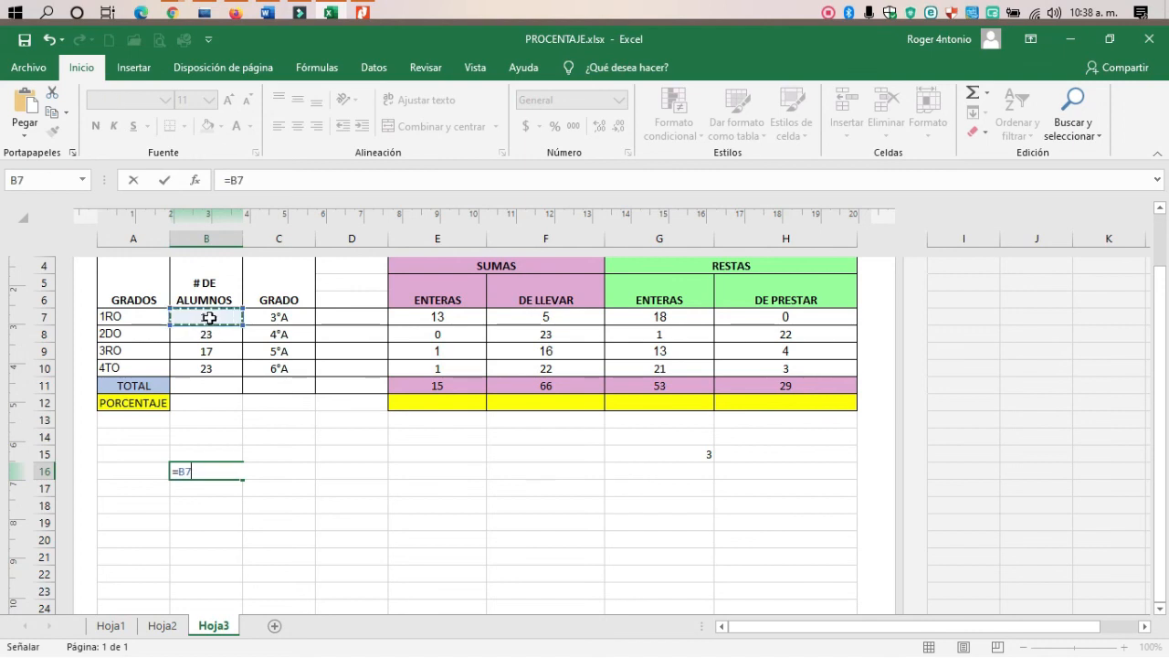
pyautogui.write('+')
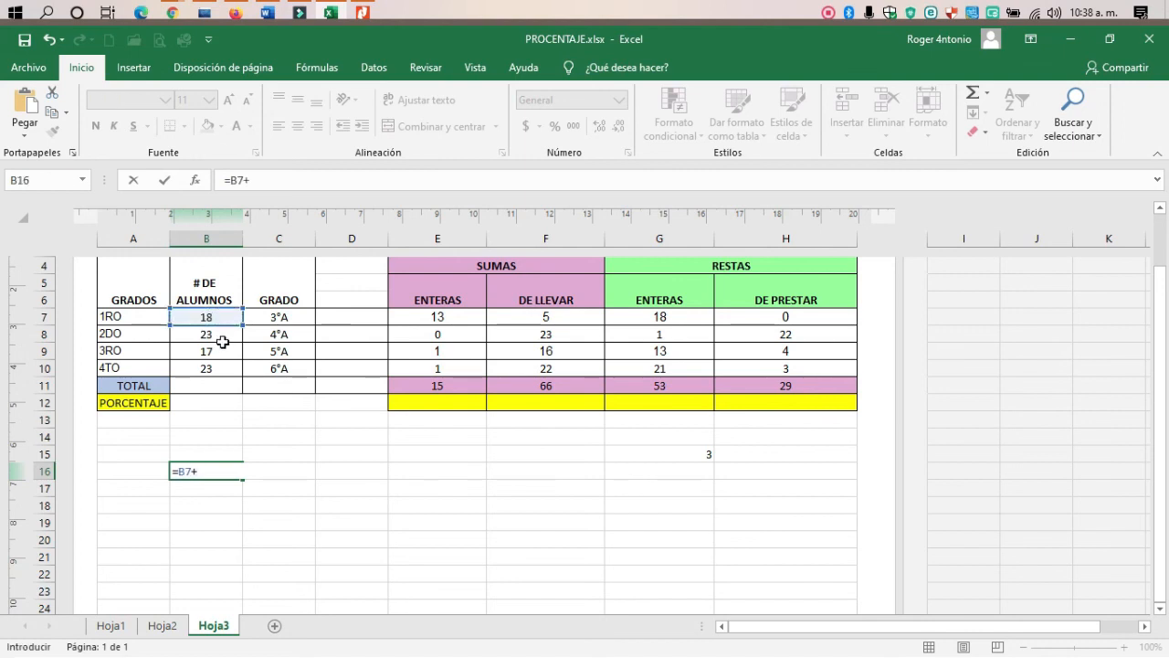
pyautogui.click(208, 336)
pyautogui.write('+')
pyautogui.click(213, 353)
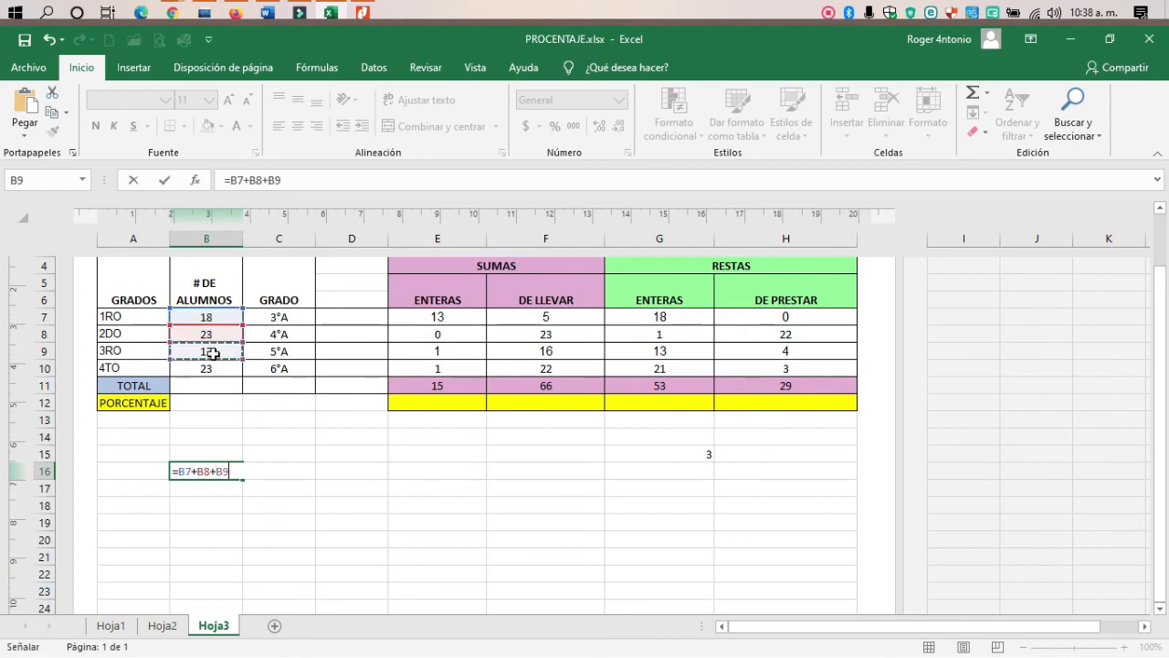
pyautogui.write('+')
pyautogui.click(209, 374)
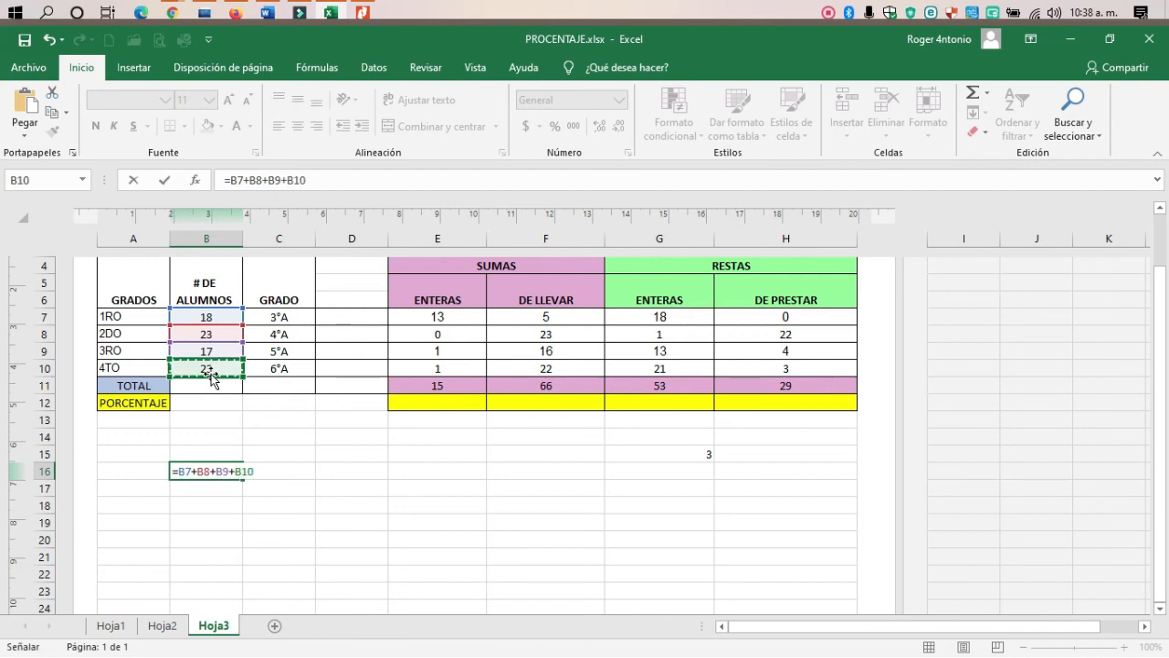
pyautogui.press('Return')
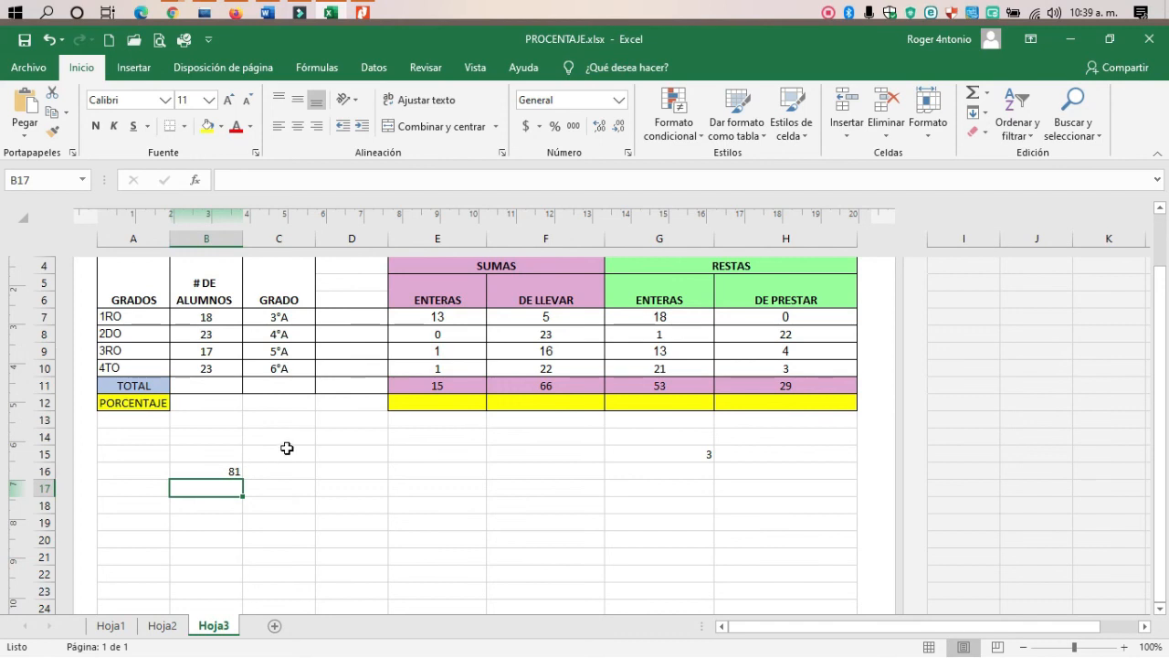
# Replace the formula in B16 with the subtraction =B7-B9, using the 1RO and 3RO student counts.
pyautogui.click(229, 470)
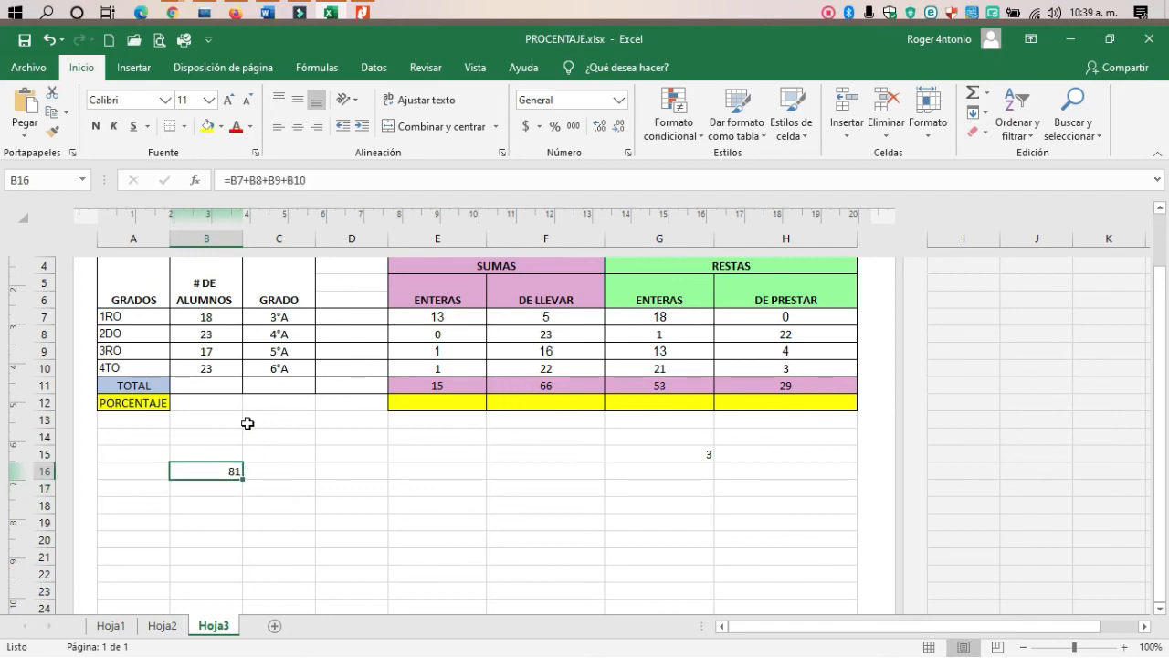
pyautogui.write('=')
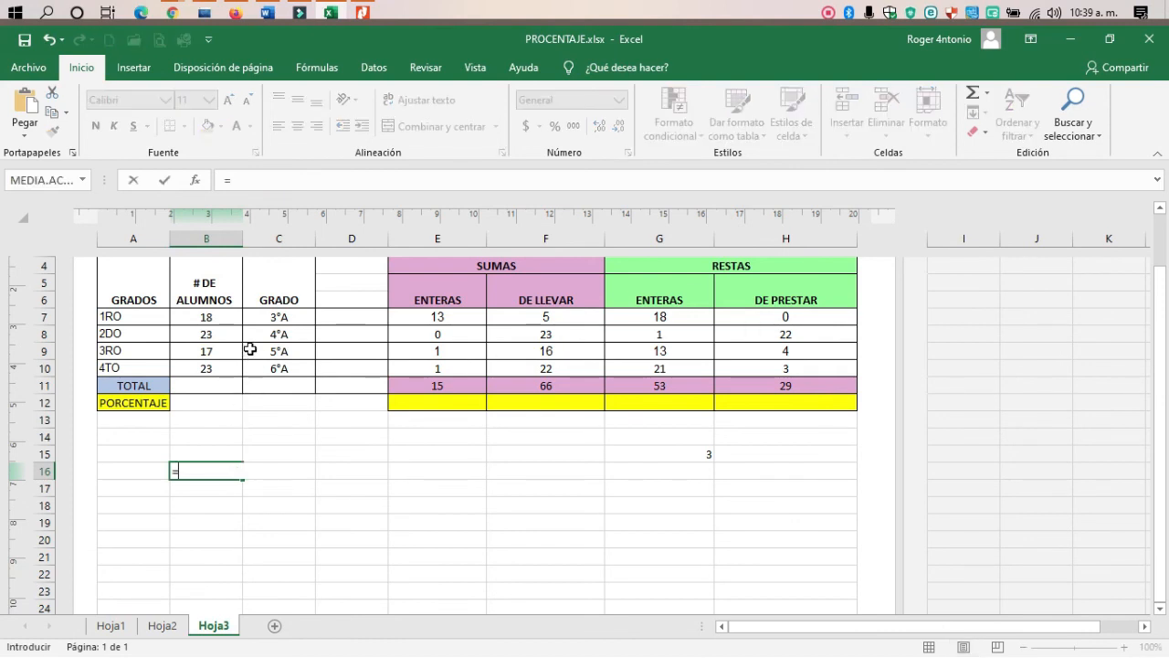
pyautogui.click(224, 317)
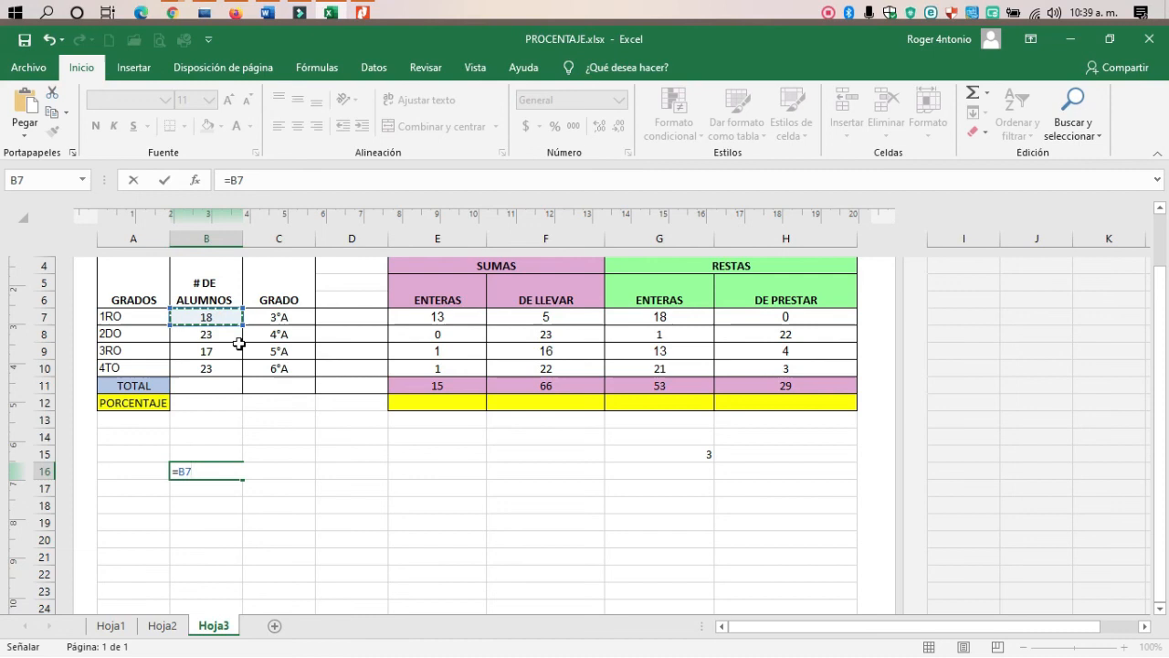
pyautogui.write('-')
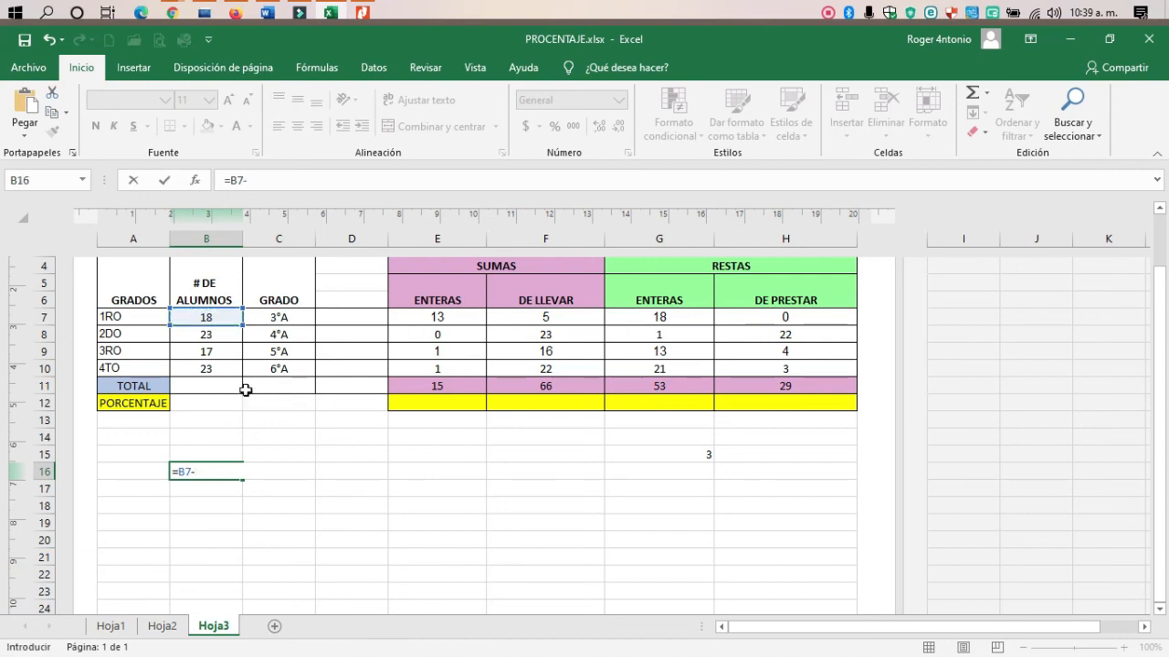
pyautogui.click(219, 351)
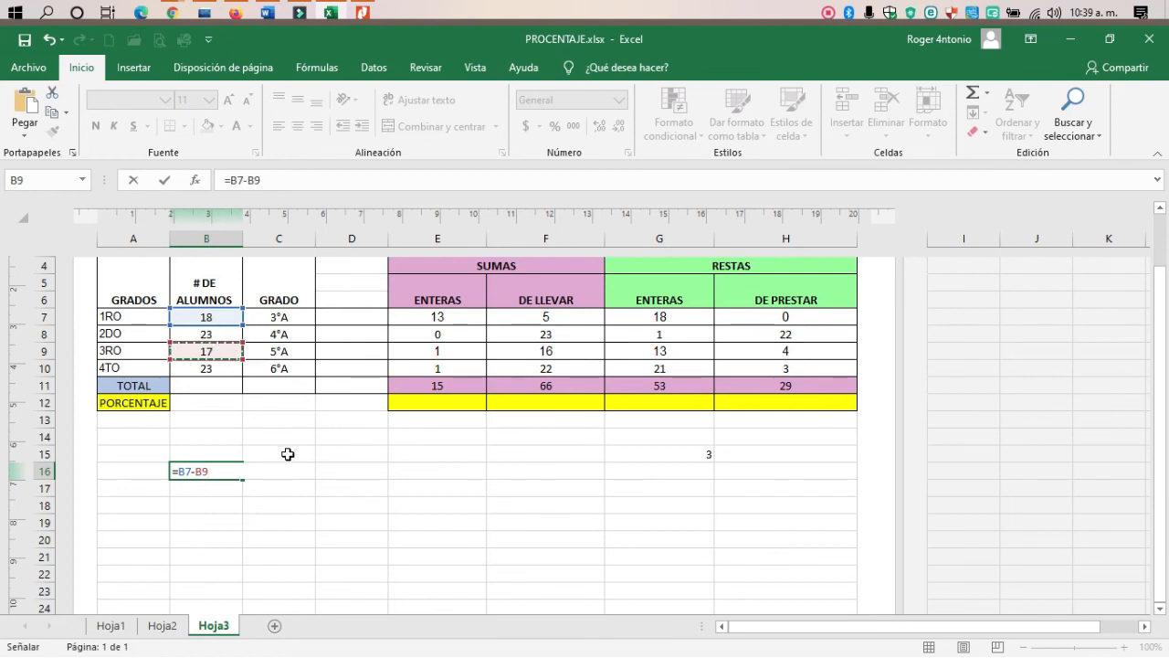
pyautogui.press('Return')
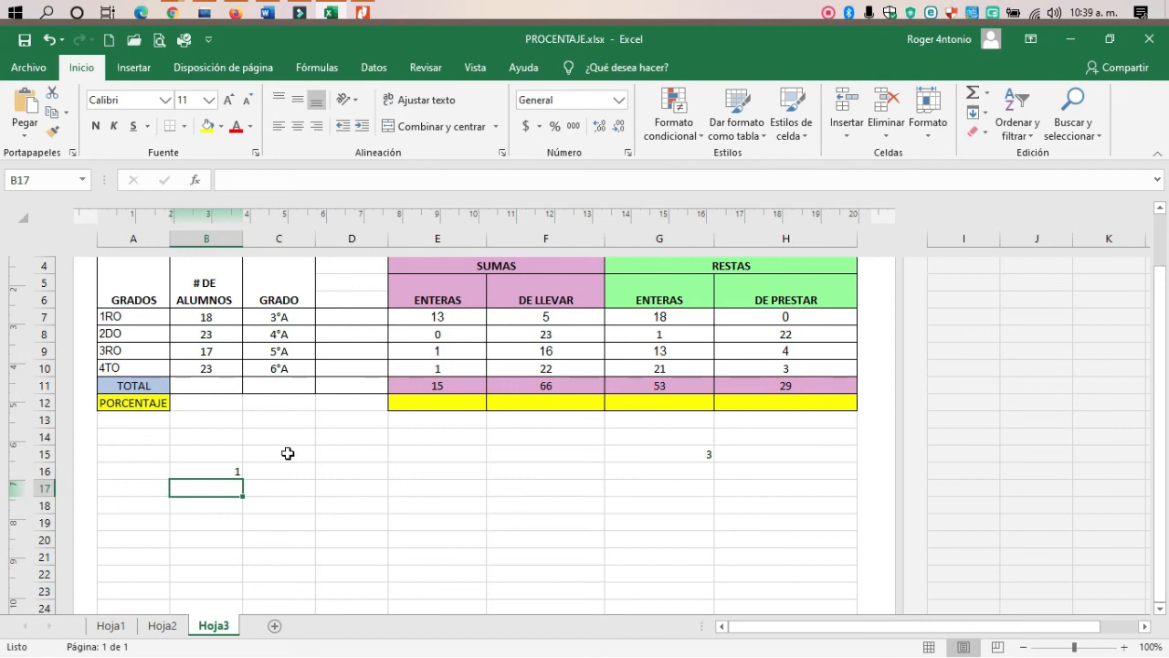
# Replace the formula in B16 with the multiplication =B7*B9, using the 1RO and 3RO student counts.
pyautogui.click(234, 468)
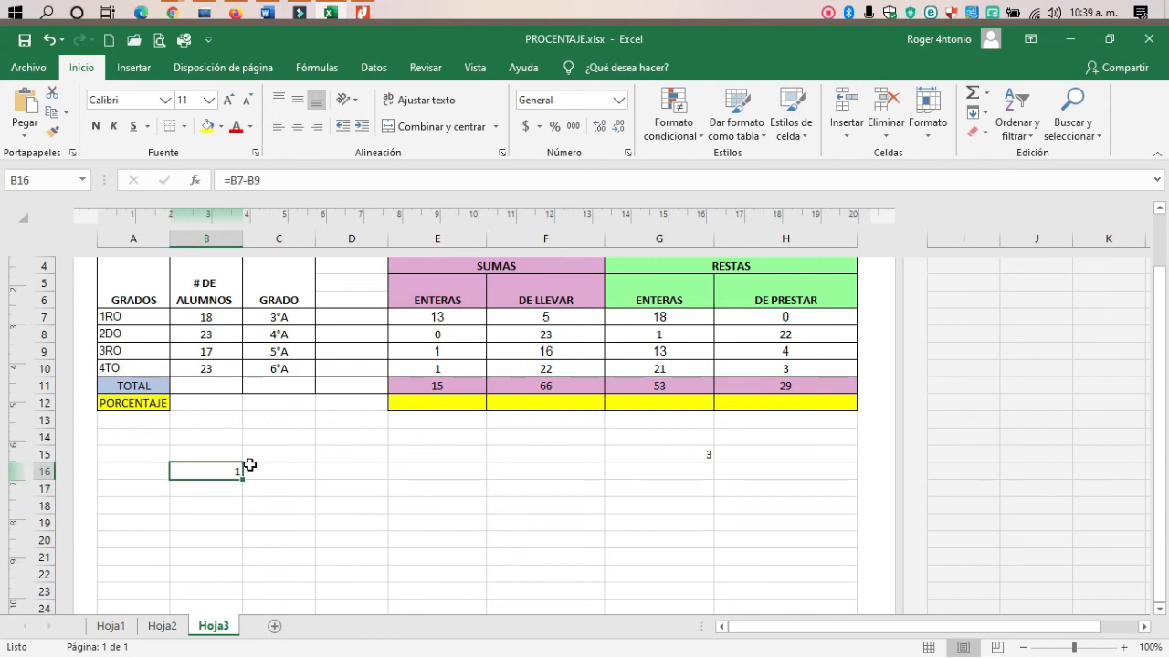
pyautogui.write('=')
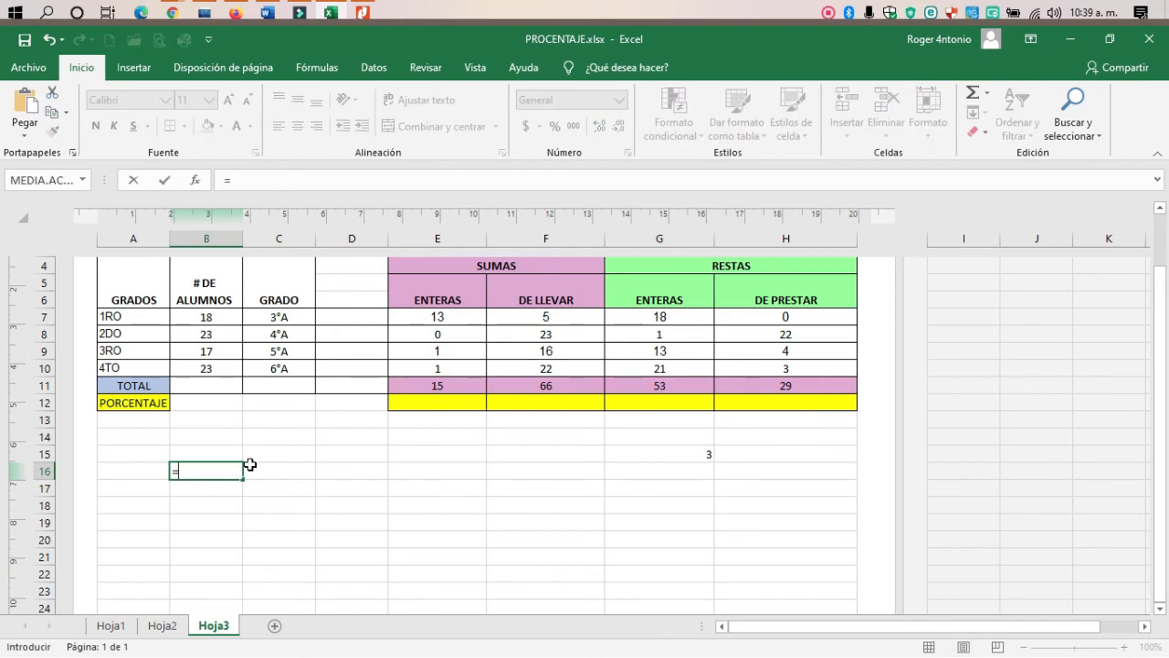
pyautogui.click(219, 319)
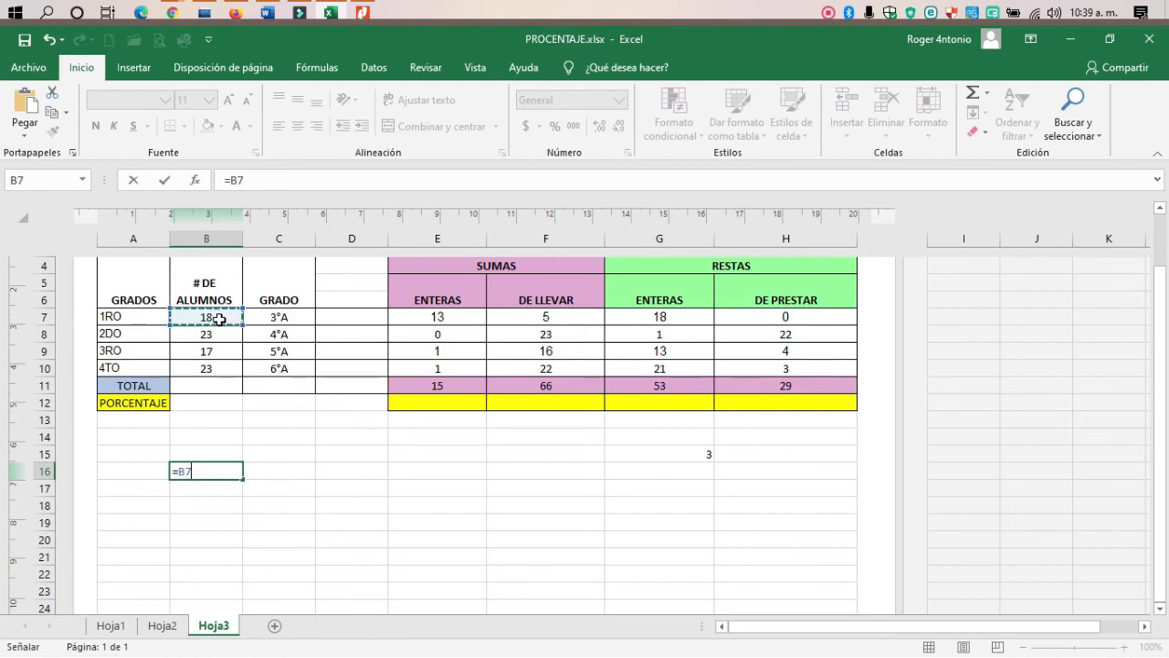
pyautogui.write('*')
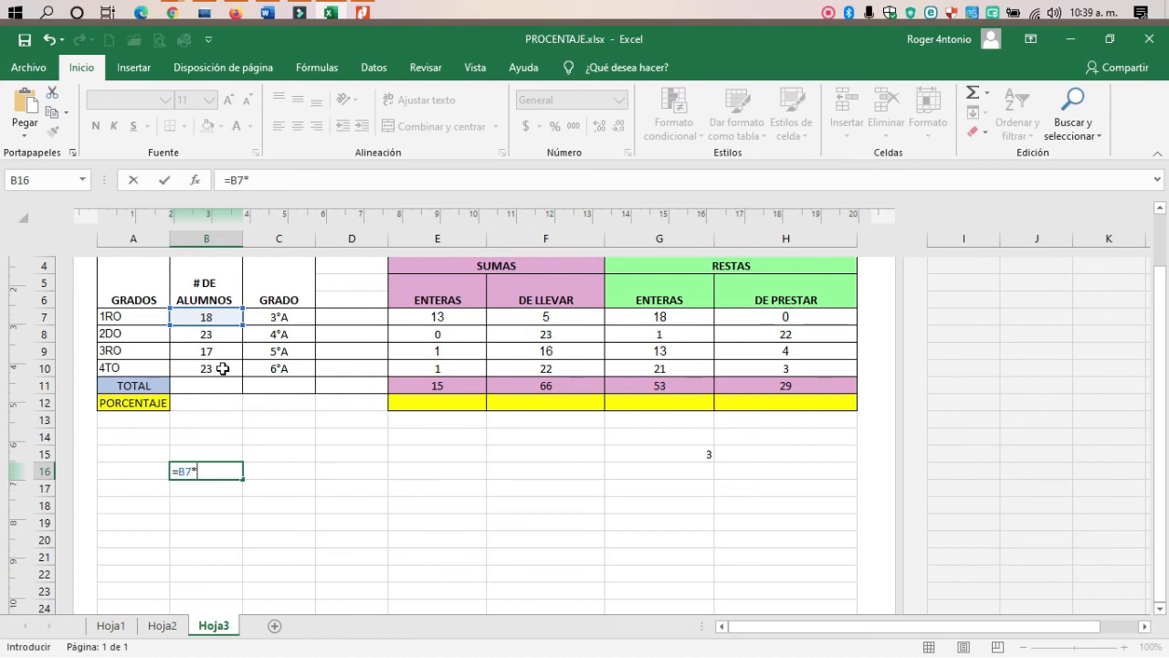
pyautogui.click(225, 350)
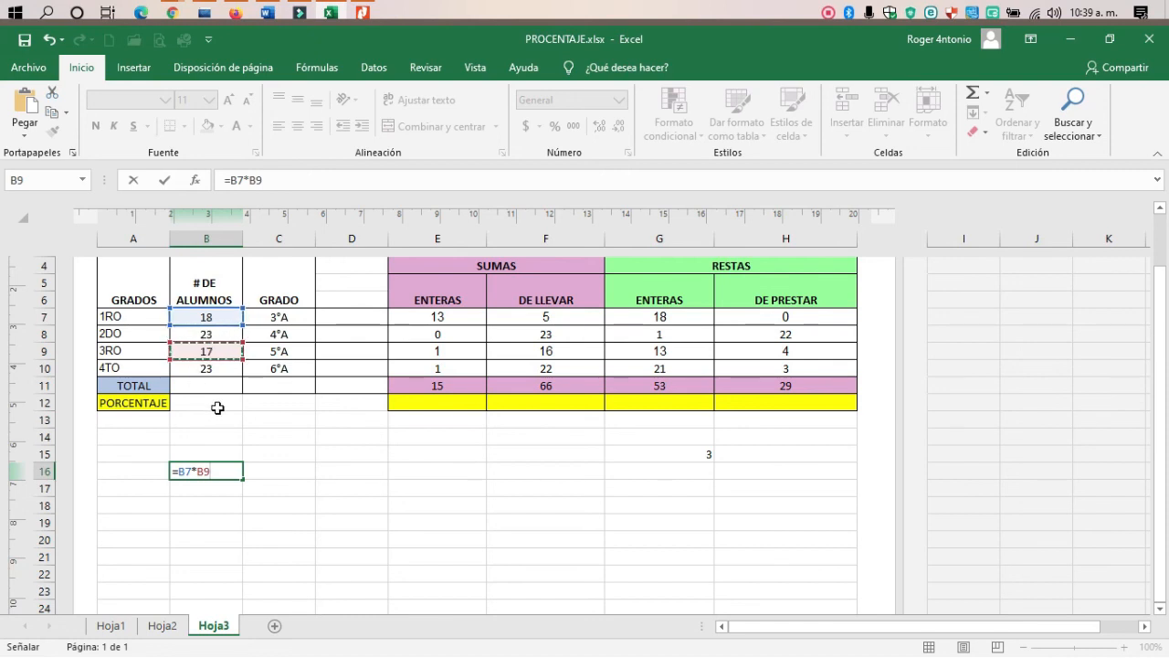
pyautogui.press('Return')
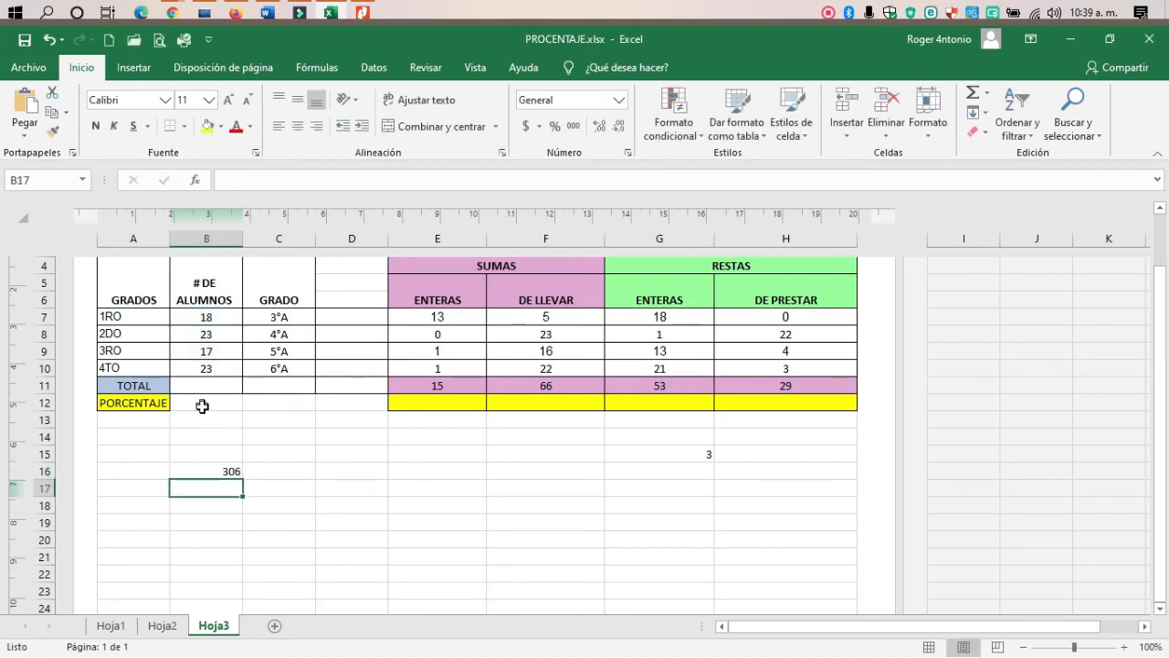
# Change the second reference of the B16 multiplication from the 3RO count to the 4TO count, making it =B7*B10.
pyautogui.click(229, 466)
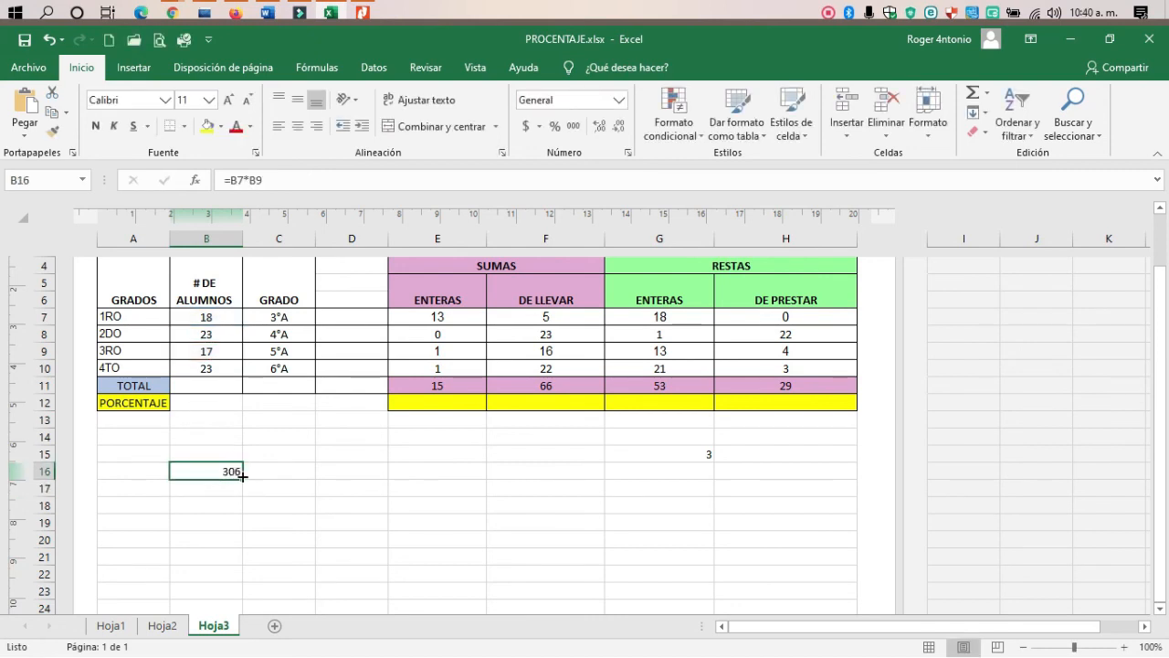
pyautogui.click(276, 179)
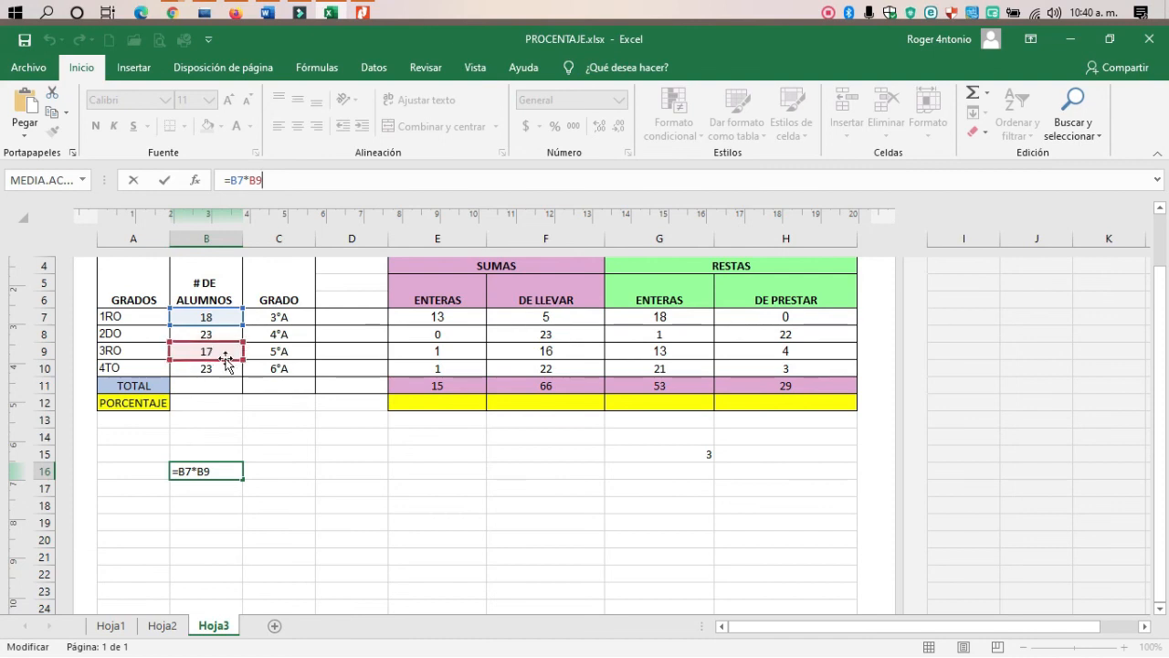
pyautogui.moveTo(222, 365)
pyautogui.mouseDown()
pyautogui.moveTo(269, 371)
pyautogui.moveTo(228, 375)
pyautogui.mouseUp()
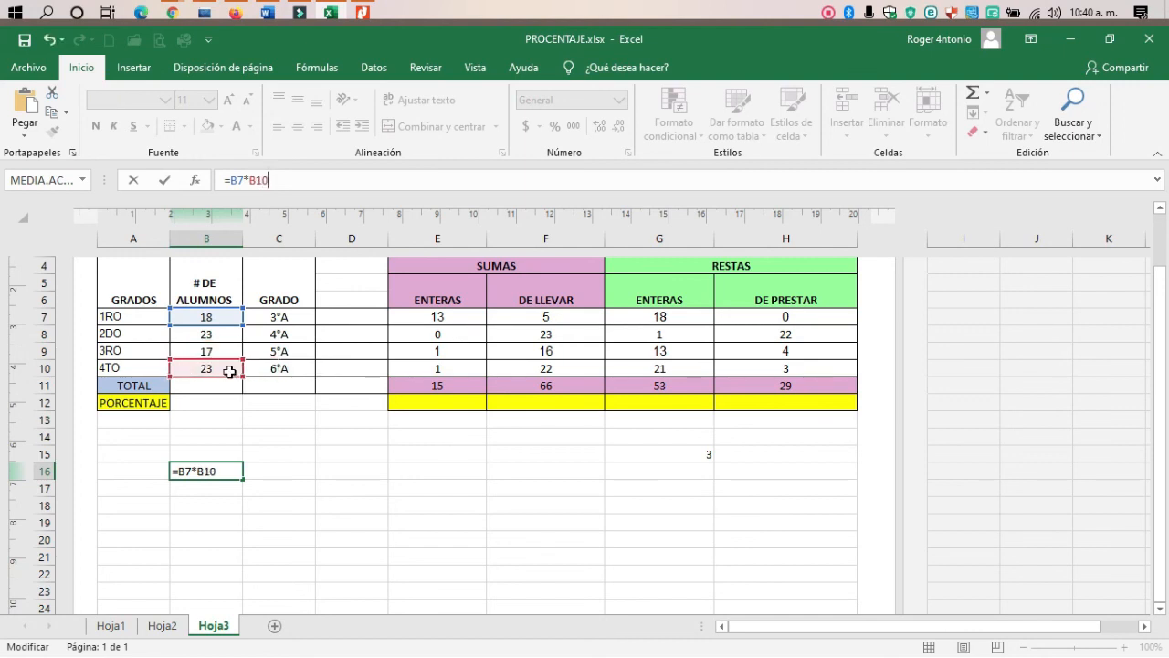
pyautogui.press('Return')
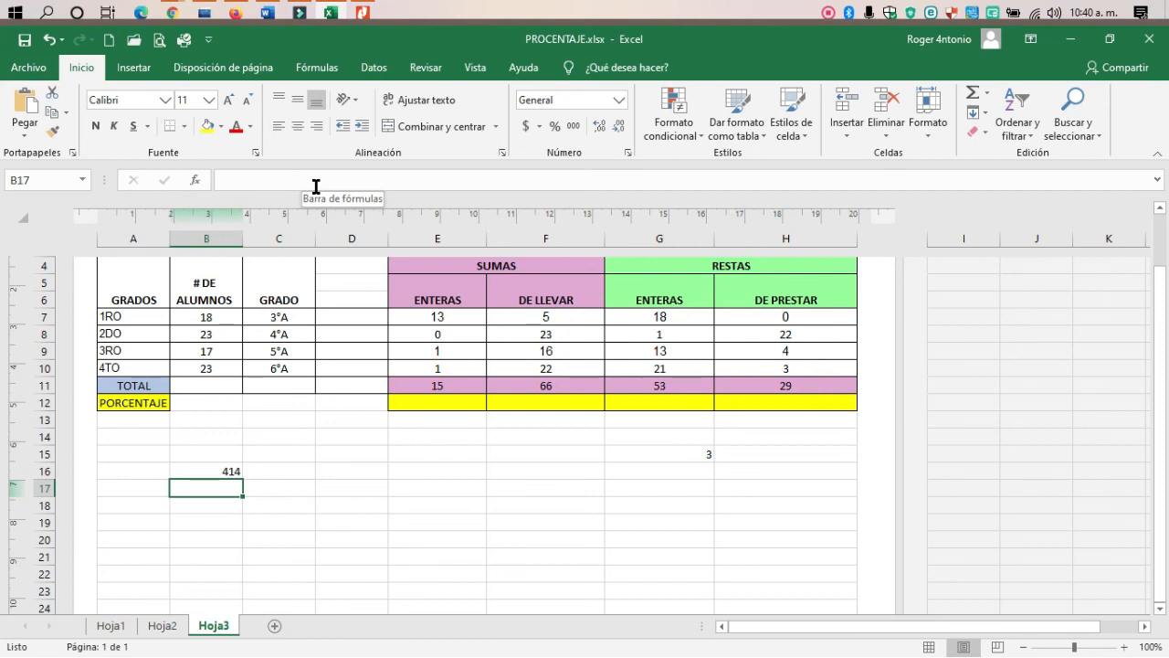
# Add a division by 2 to the B16 formula so it reads =B7*B10/2.
pyautogui.click(227, 471)
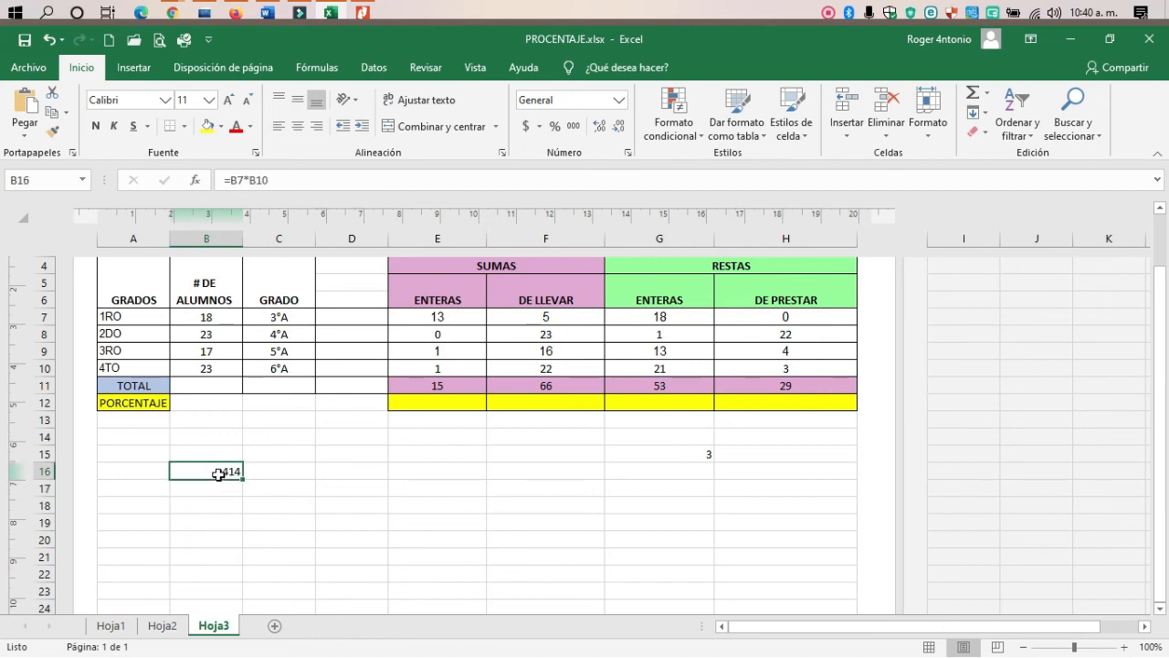
pyautogui.click(275, 180)
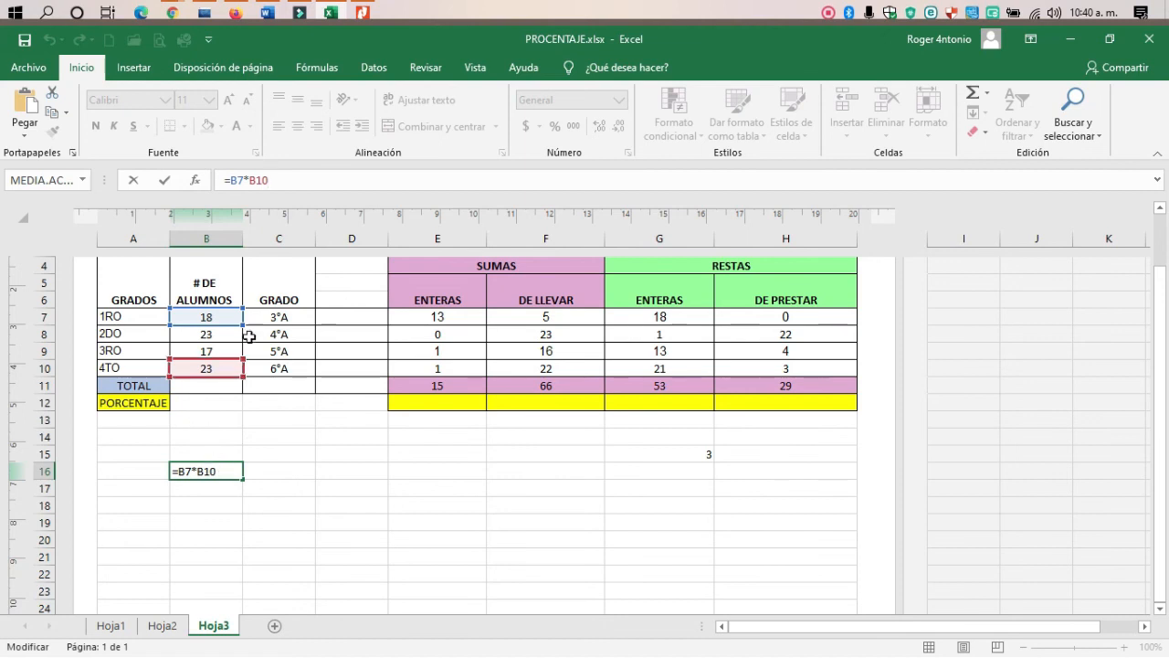
pyautogui.write('/2')
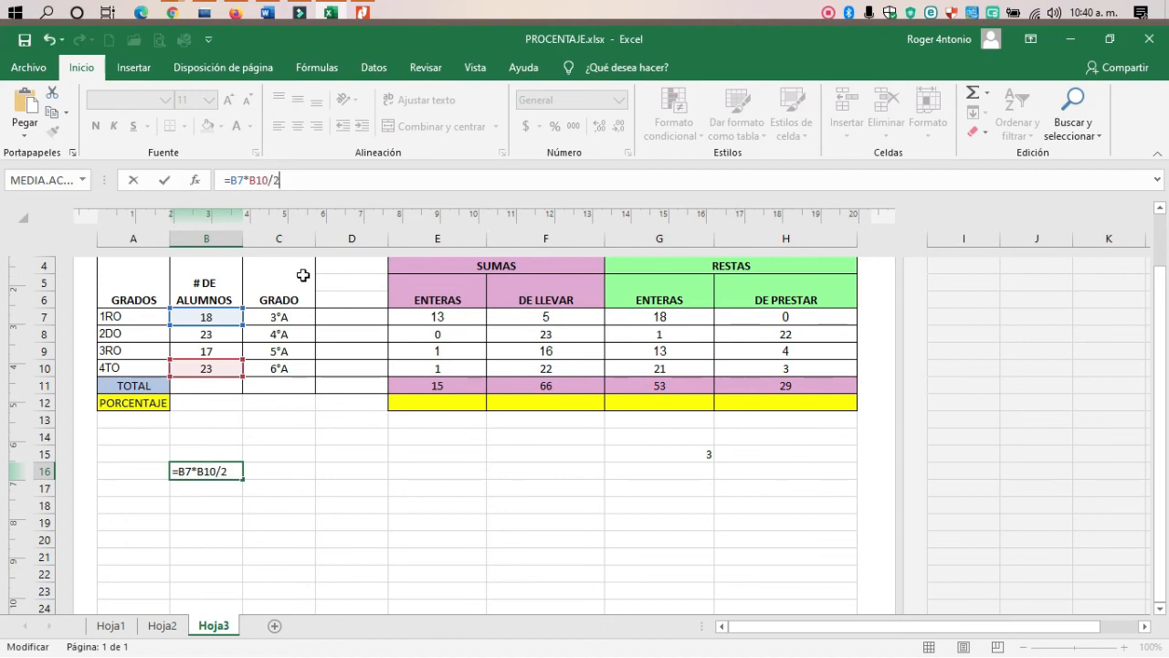
pyautogui.press('Return')
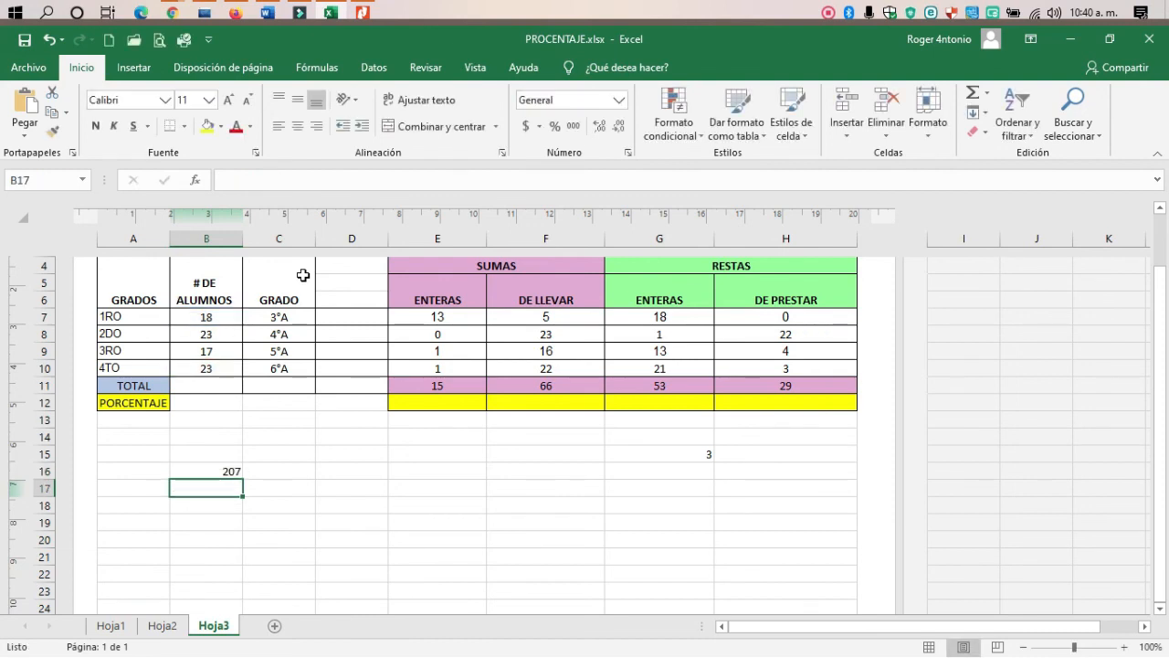
# Edit the B16 formula into the division =B7/B10, swapping the multiplication sign for a slash and removing the /2.
pyautogui.click(226, 470)
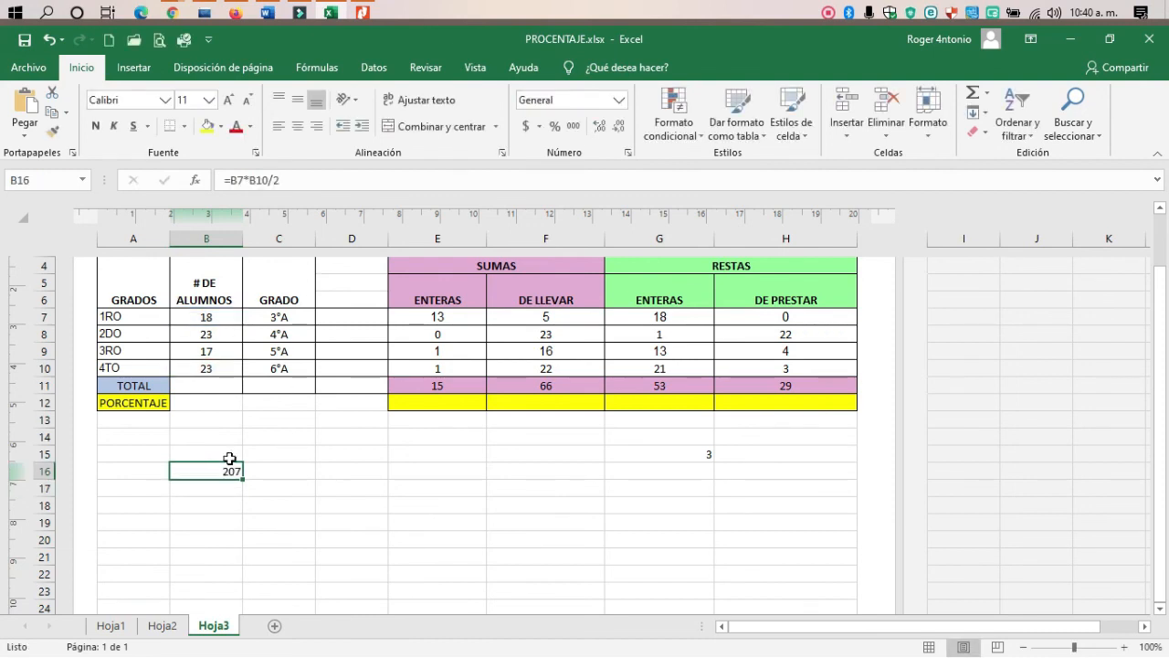
pyautogui.click(245, 180)
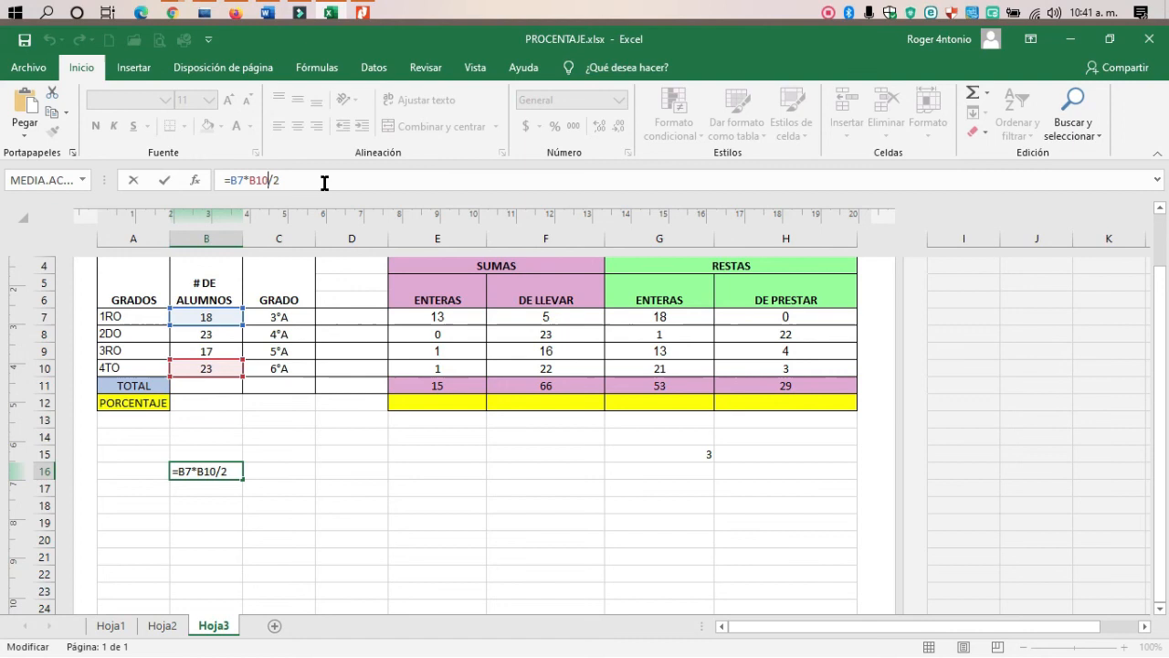
pyautogui.press('BackSpace')
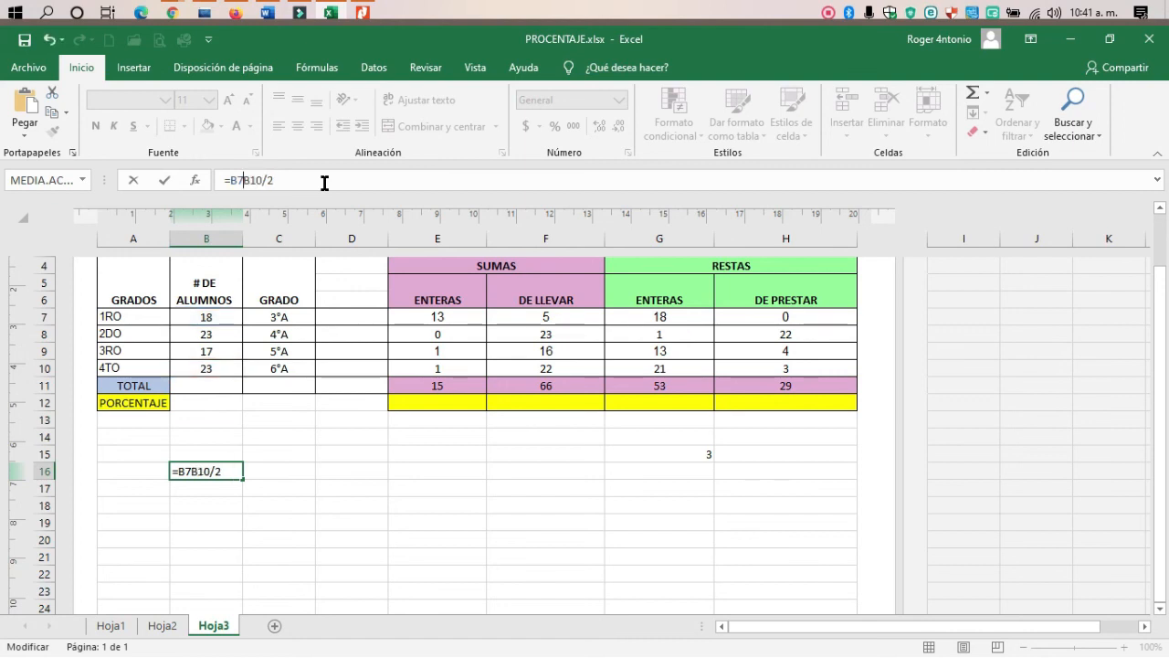
pyautogui.write('/')
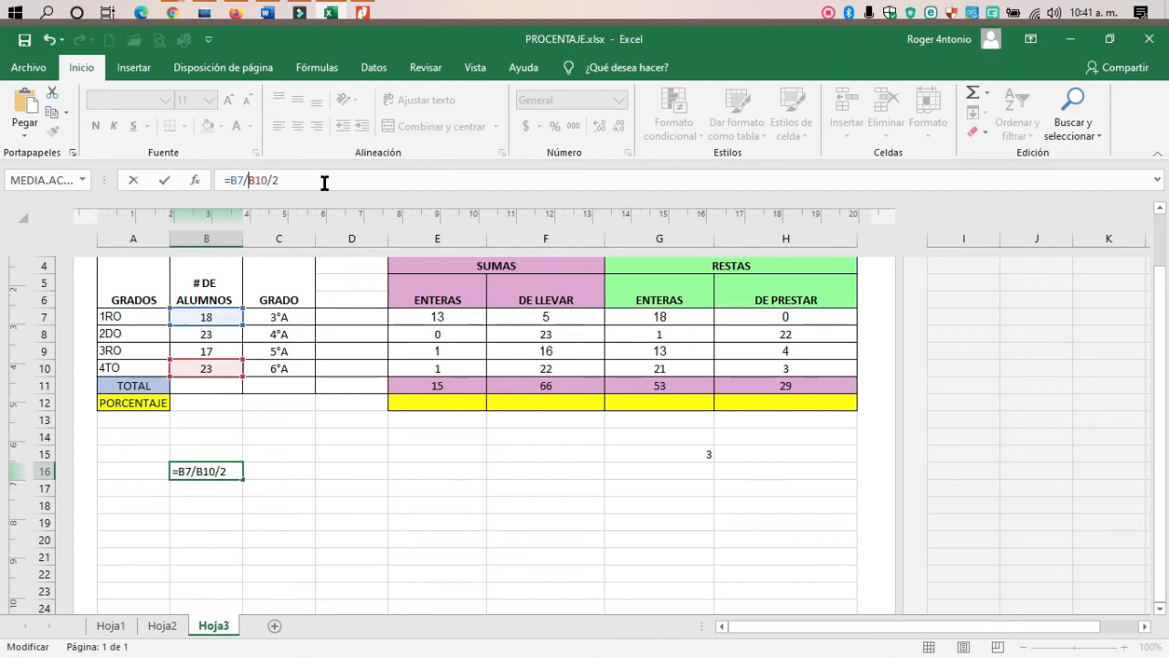
pyautogui.press('BackSpace')
pyautogui.press('BackSpace')
pyautogui.write('*')
pyautogui.press('Return')
pyautogui.click(594, 413)
pyautogui.click(214, 470)
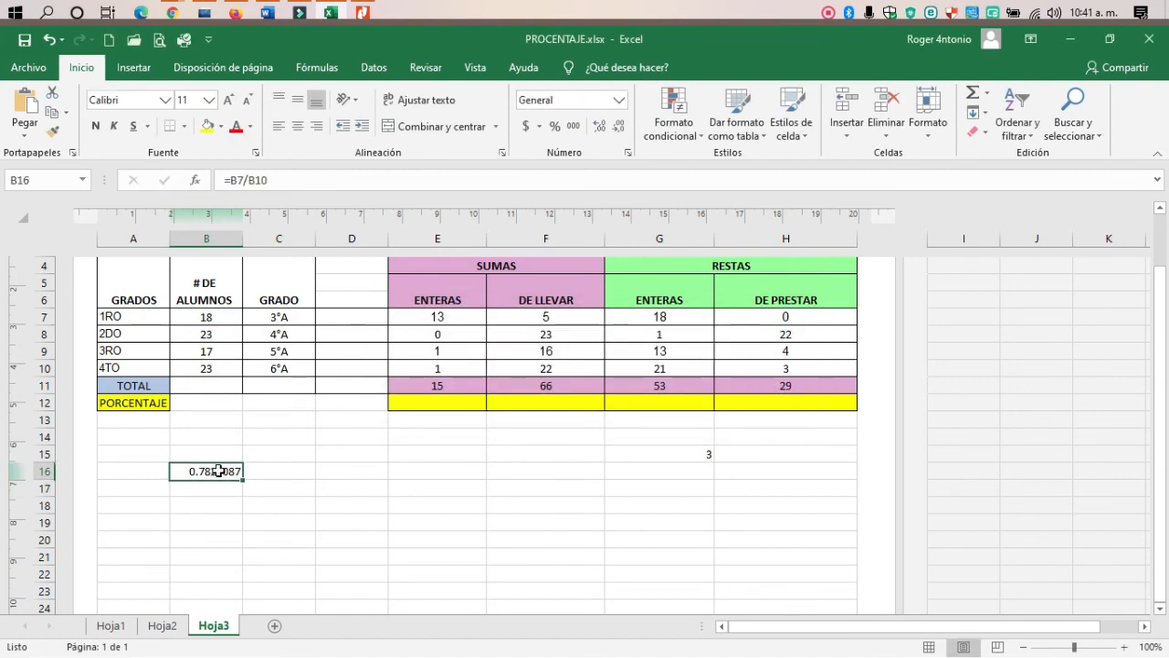
# Review the cell references of the division formula in B16 and clear the cell.
pyautogui.click(276, 180)
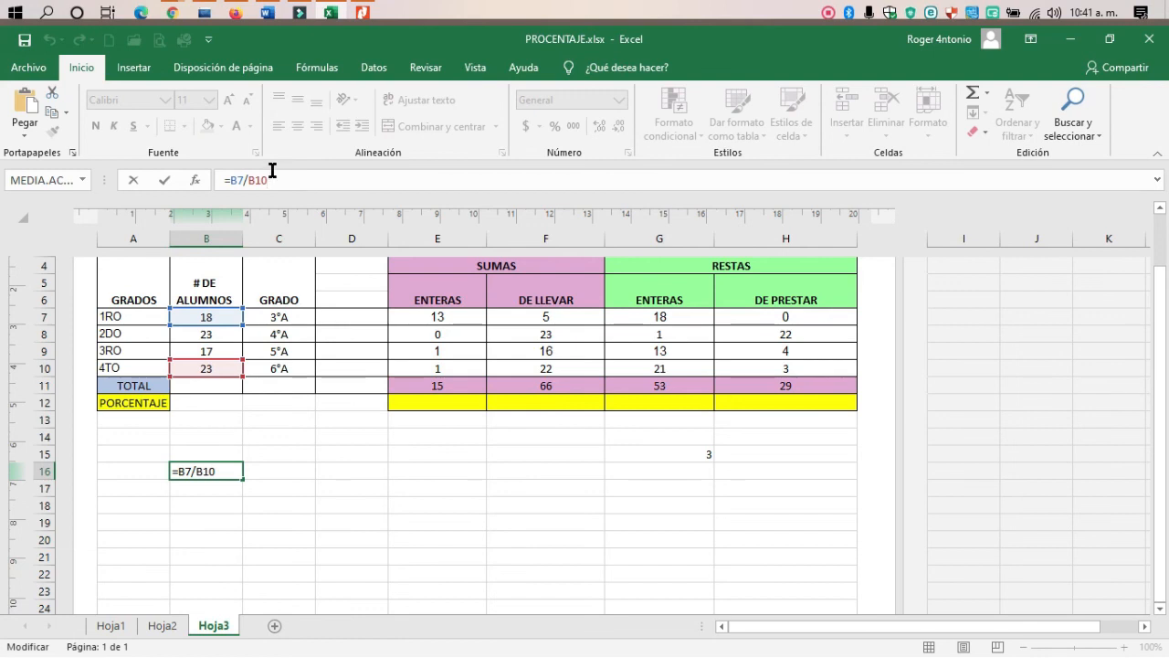
pyautogui.moveTo(290, 180); pyautogui.dragTo(214, 174)
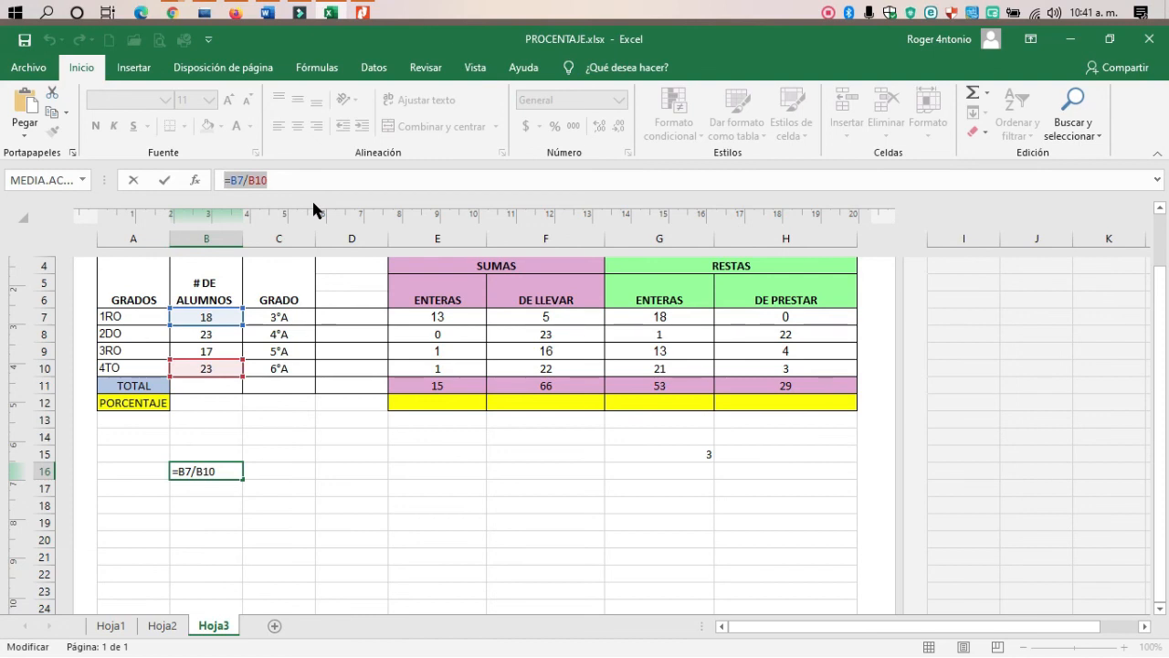
pyautogui.hotkey('ctrl', 'Return')
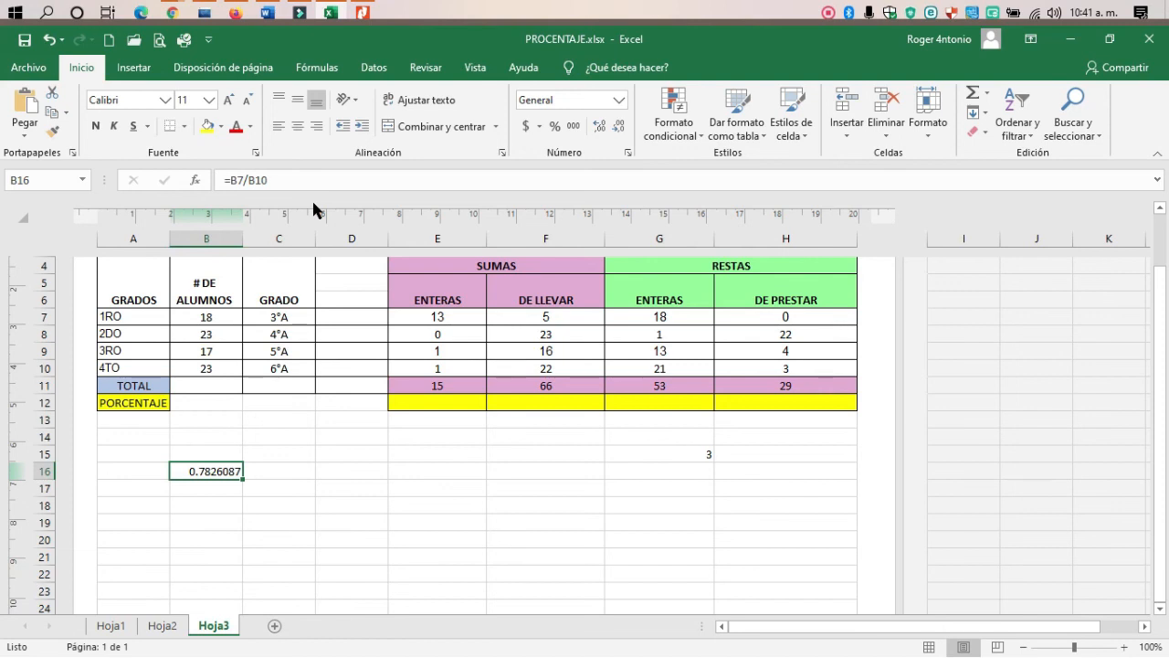
pyautogui.press('Delete')
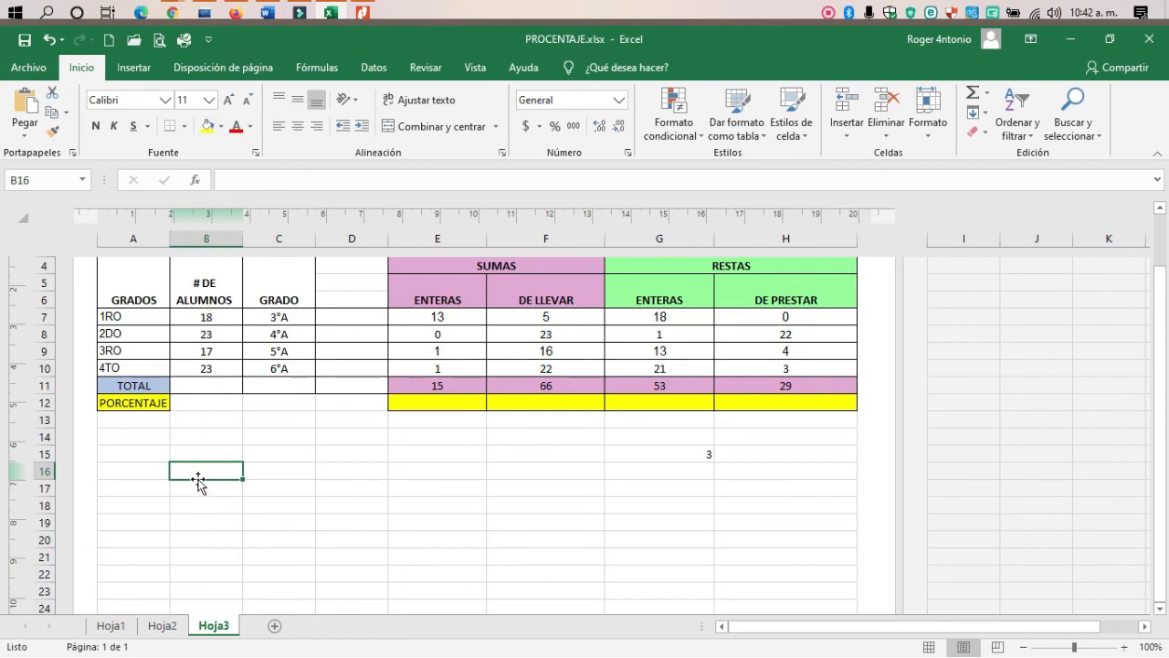
# Enter the label "resultado" in cell A16, beside the empty result cell.
pyautogui.click(153, 468)
pyautogui.click(205, 478)
pyautogui.click(154, 477)
pyautogui.write('resukt')
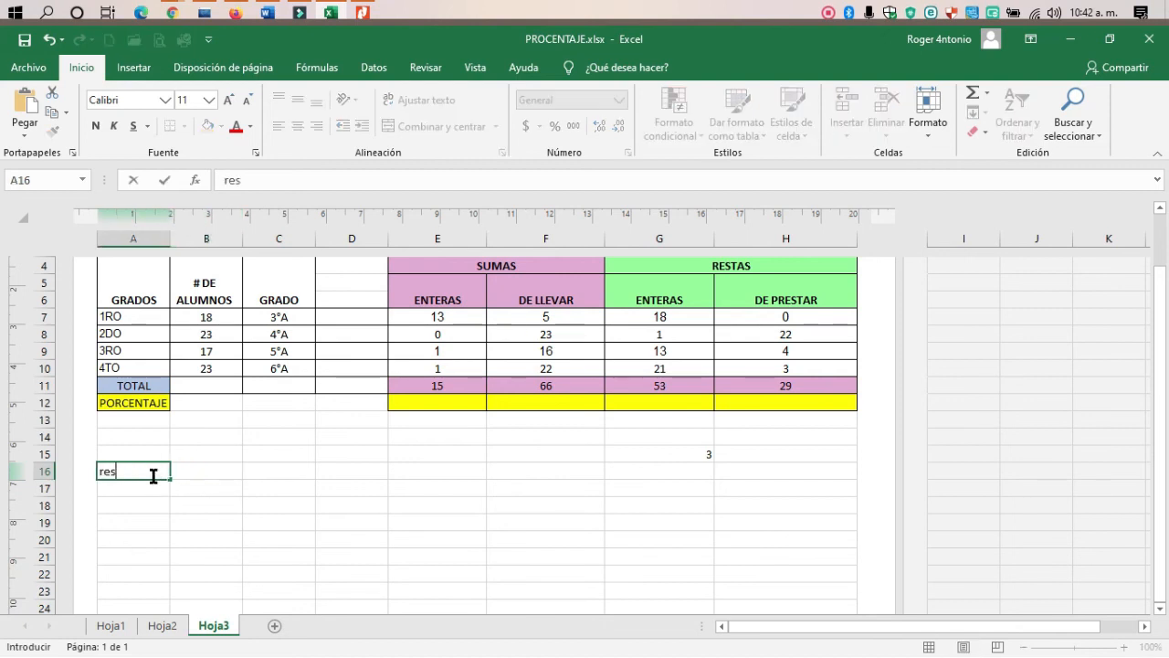
pyautogui.press('BackSpace')
pyautogui.press('BackSpace')
pyautogui.write('ltado')
pyautogui.press('Tab')
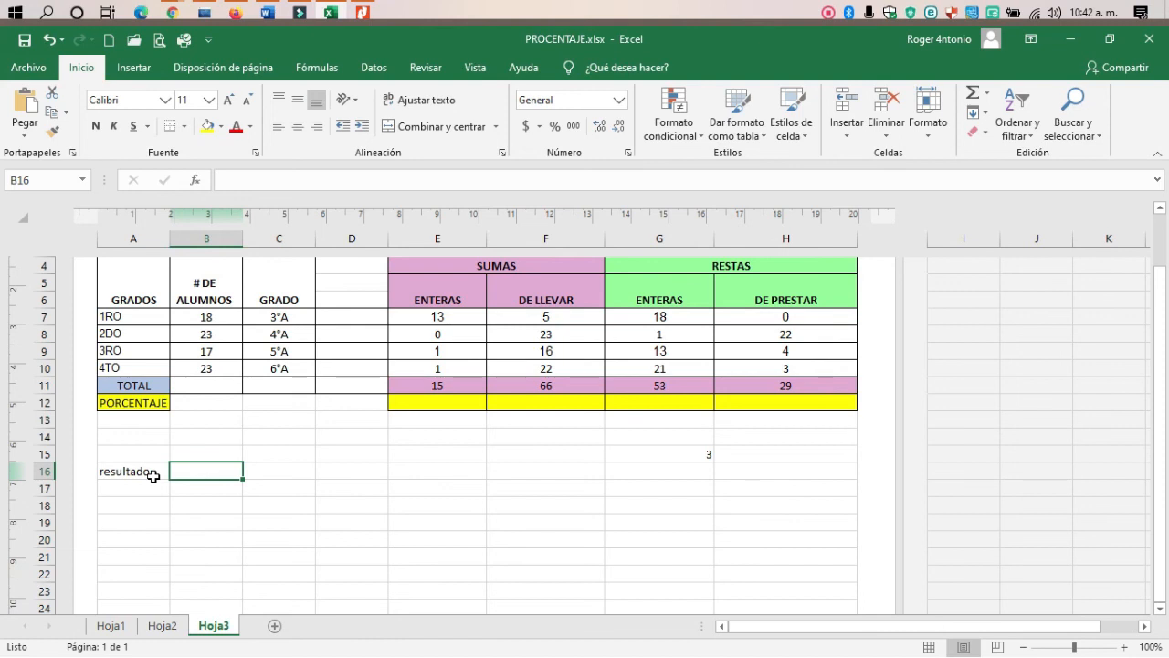
pyautogui.write('=')
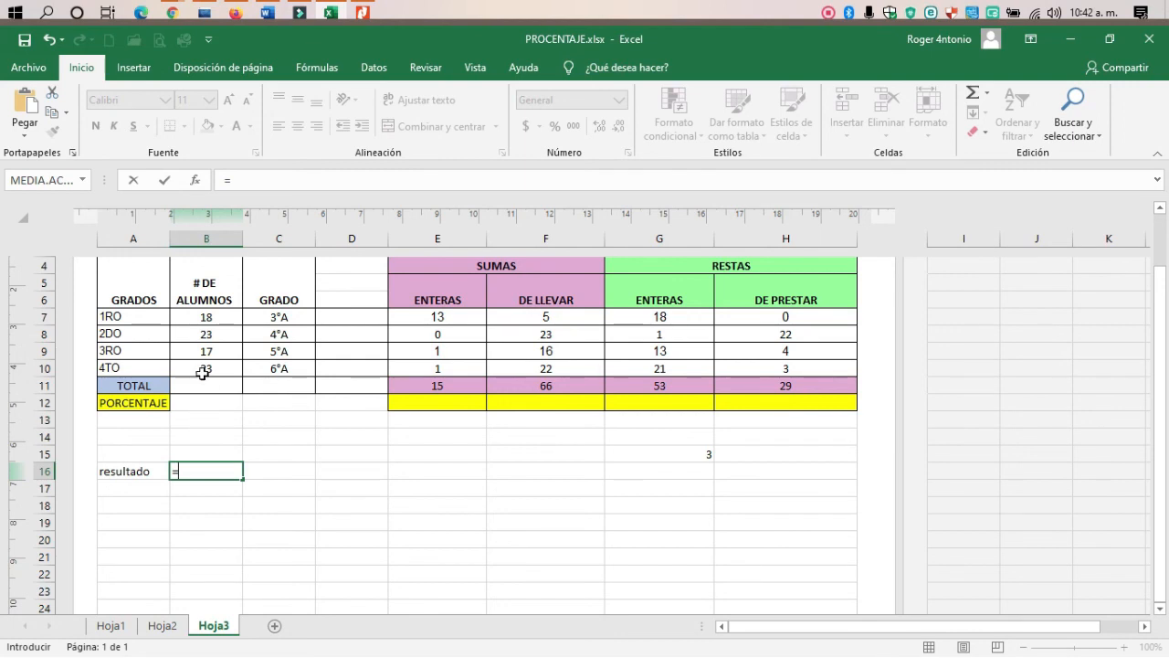
pyautogui.click(209, 317)
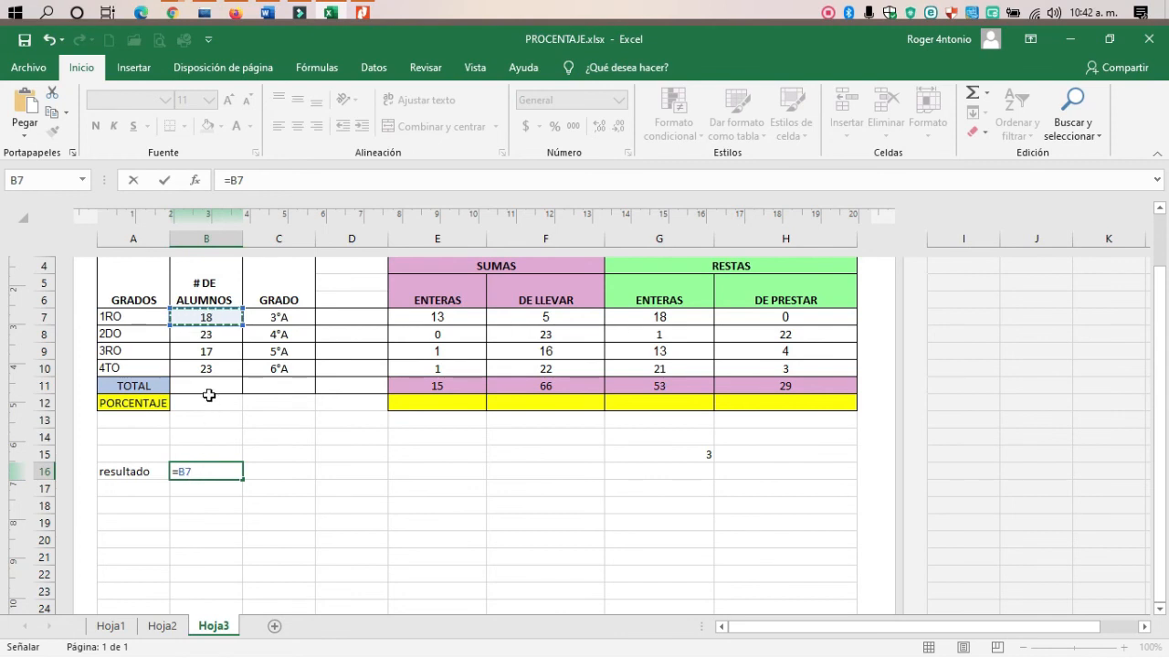
pyautogui.write('+')
pyautogui.click(226, 368)
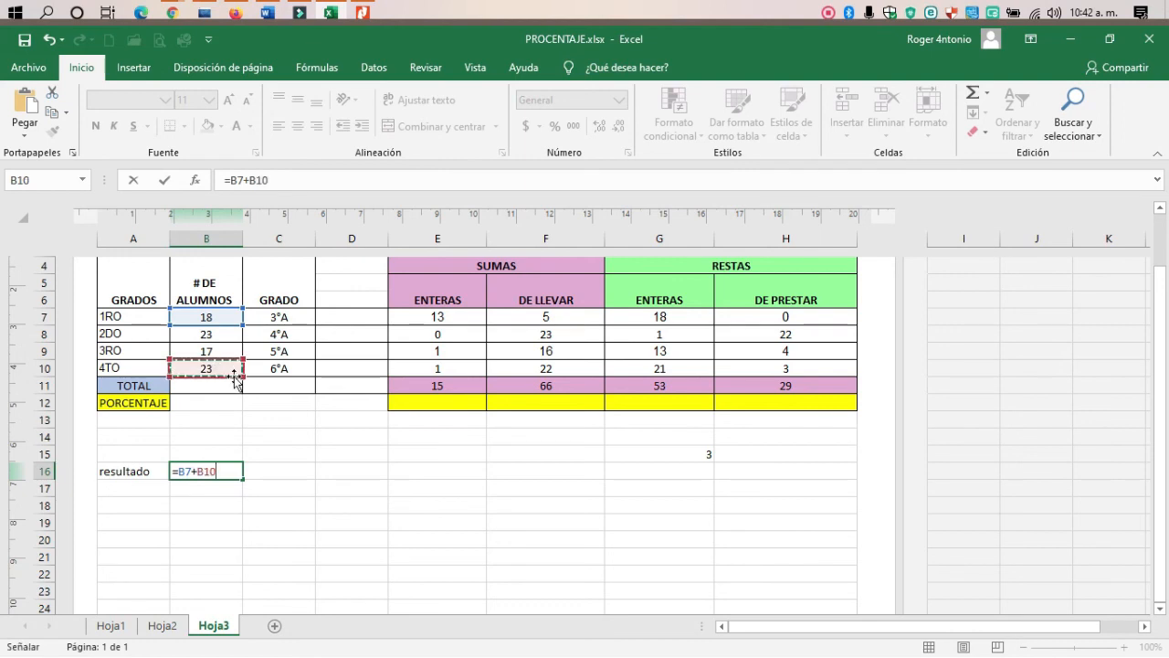
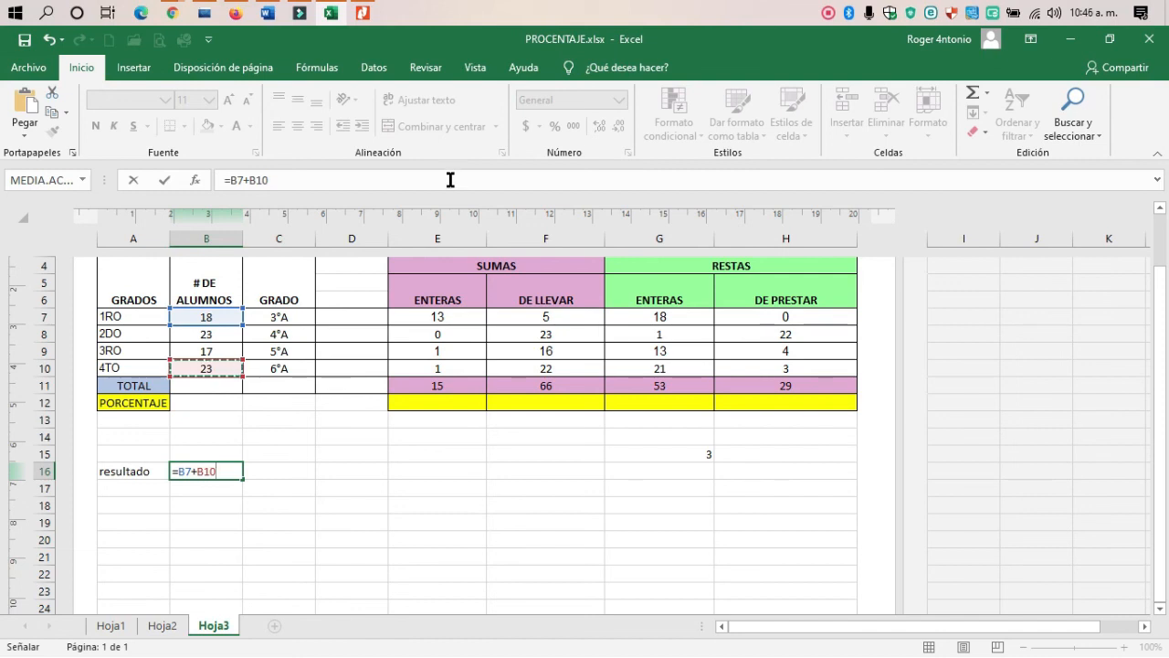
pyautogui.press('Escape')
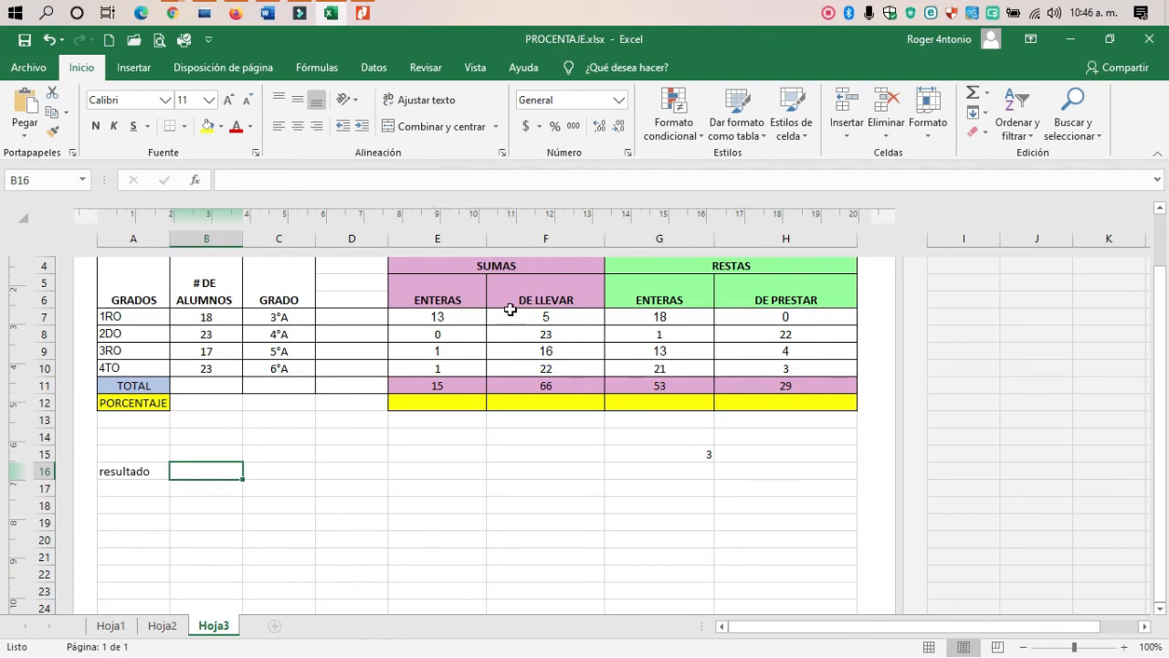
# Examine the row 11 totals of the SUMAS columns and the 1RO values under RESTAS ENTERAS and DE PRESTAR.
pyautogui.scroll(1, 424, 360)
pyautogui.scroll(-1, 475, 365)
pyautogui.click(440, 382)
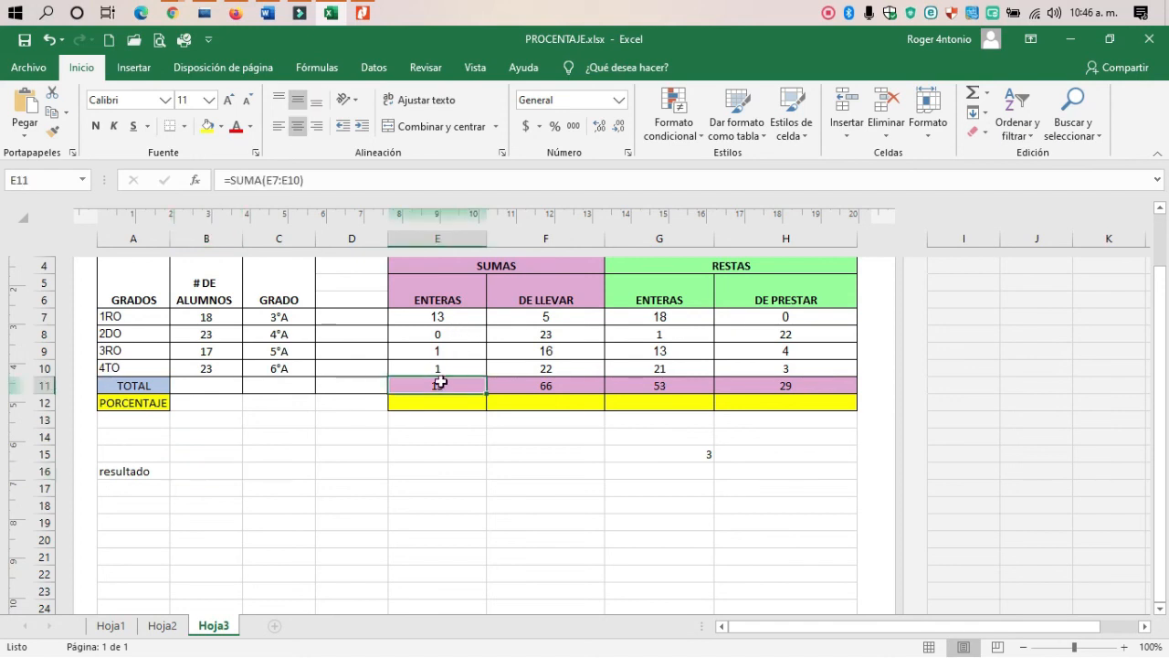
pyautogui.scroll(1, 481, 360)
pyautogui.scroll(-1, 481, 361)
pyautogui.click(542, 387)
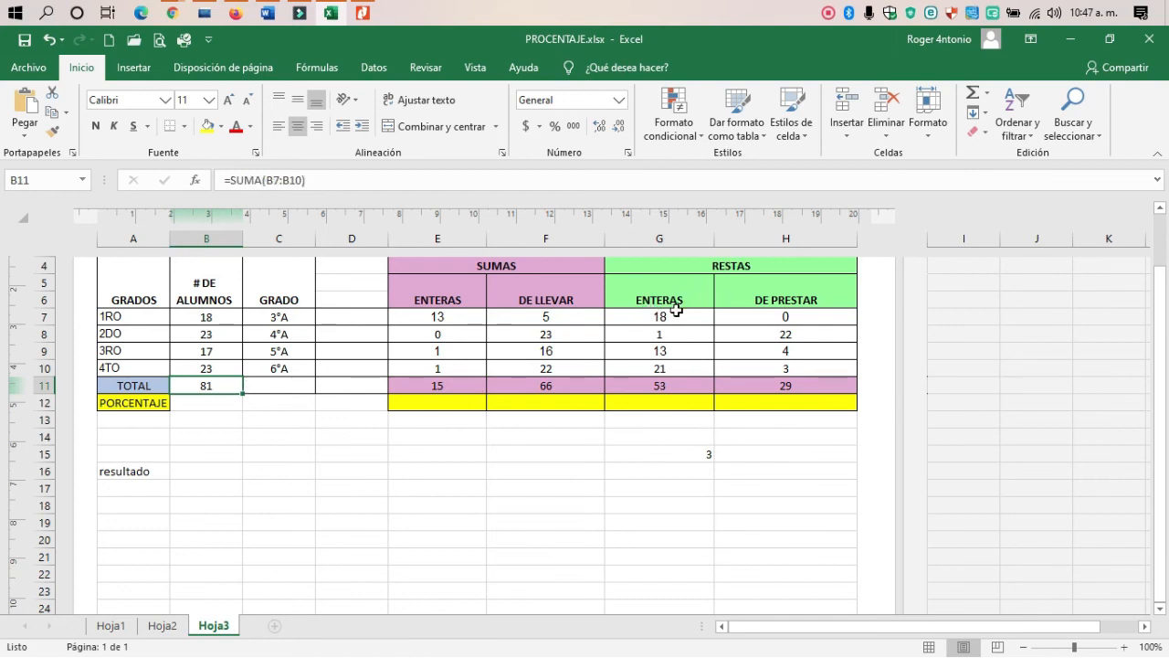
pyautogui.click(673, 314)
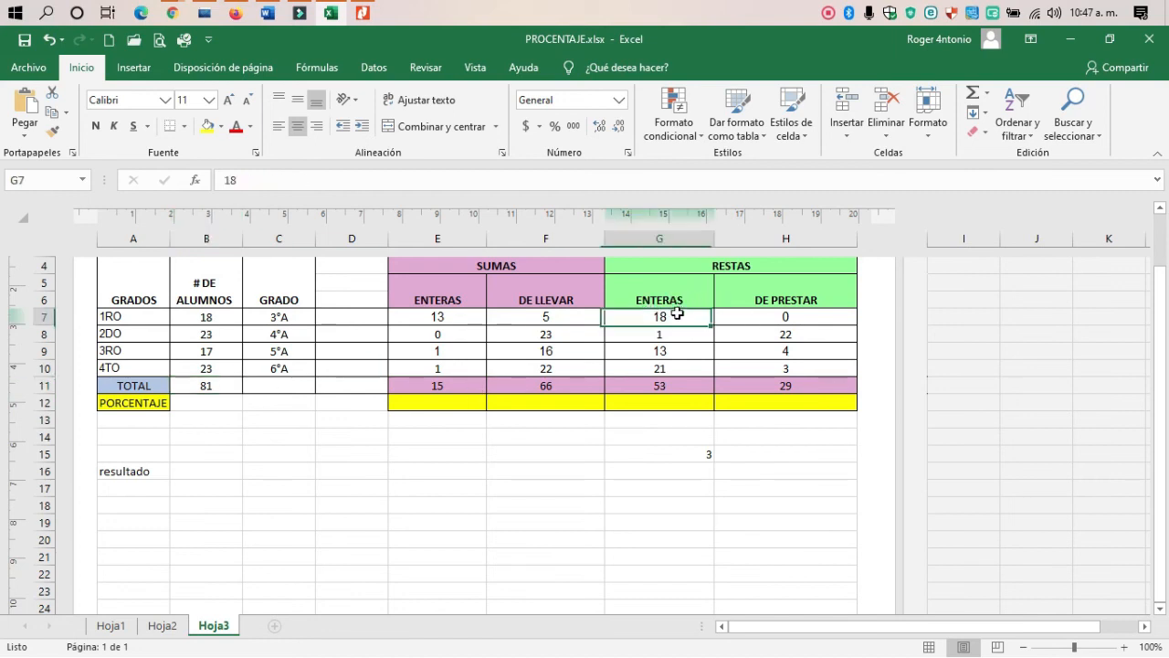
pyautogui.click(778, 315)
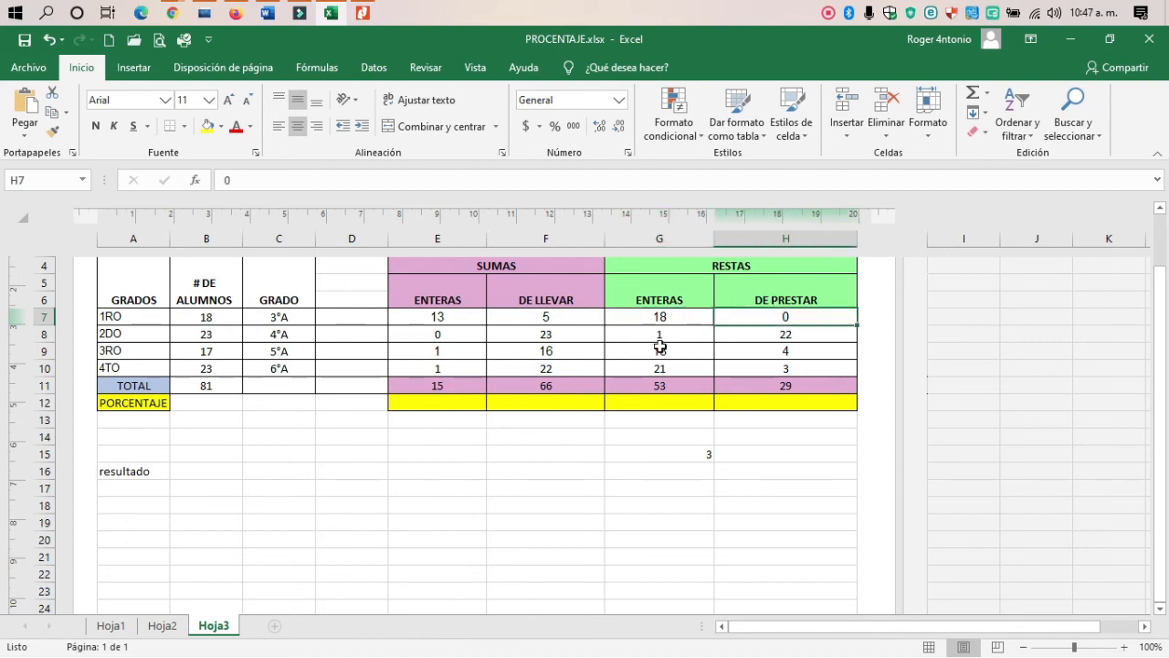
pyautogui.scroll(3, 597, 372)
pyautogui.scroll(-3, 598, 372)
pyautogui.scroll(1, 598, 392)
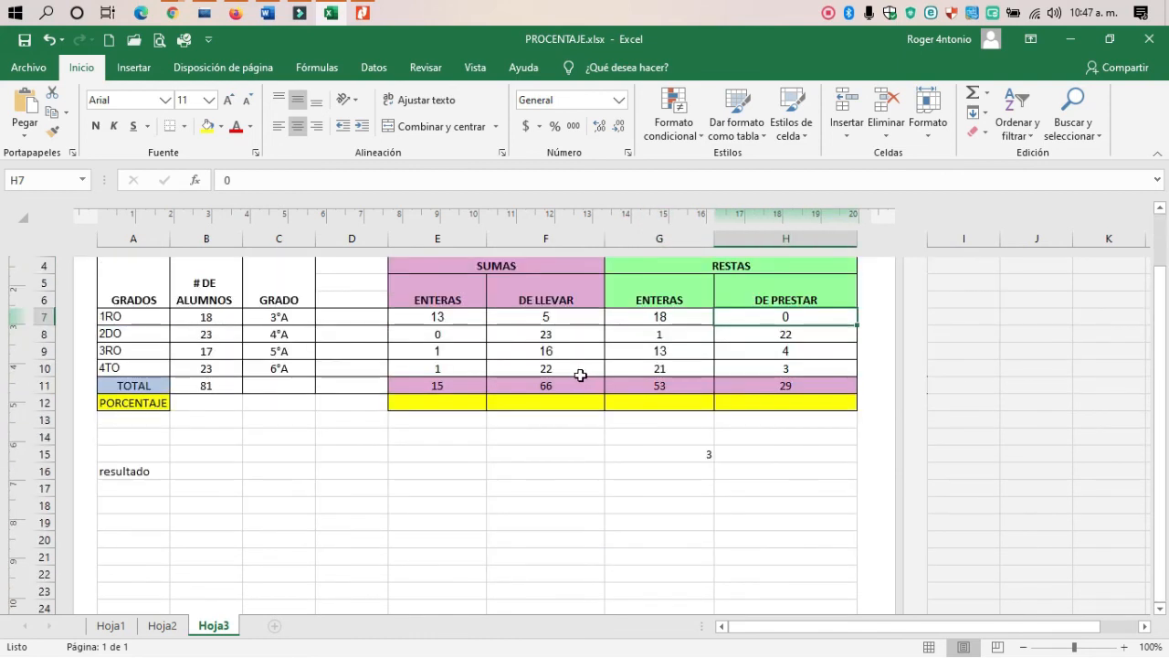
# Look at the percentages in the CONCENTRADO SISAT table on Hoja2 and return to Hoja3.
pyautogui.scroll(3, 575, 361)
pyautogui.scroll(-3, 565, 379)
pyautogui.click(139, 627)
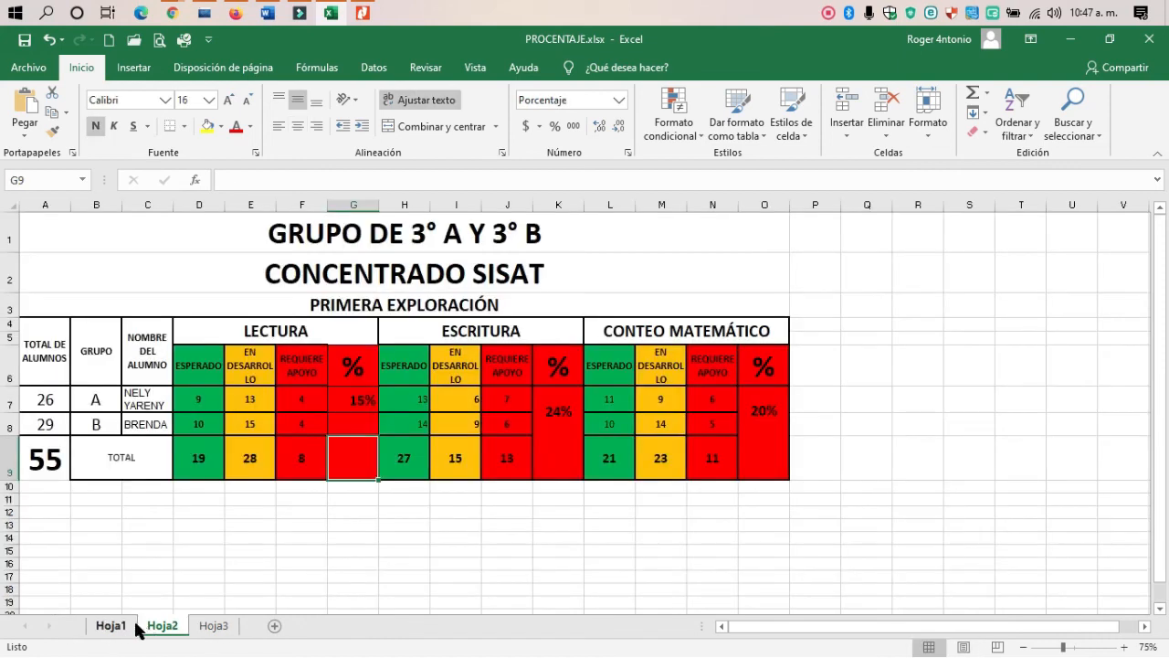
pyautogui.click(212, 629)
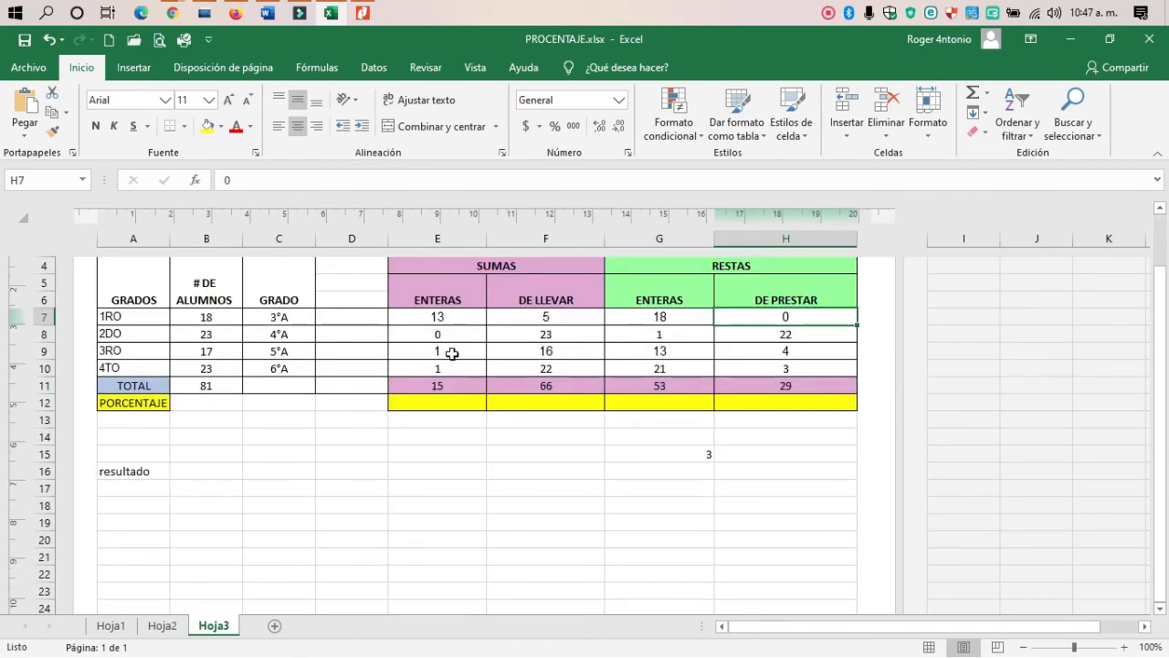
# Review the student total in B11, the ENTERAS total in E11, the PORCENTAJE label and the SUMAS column headings.
pyautogui.click(429, 405)
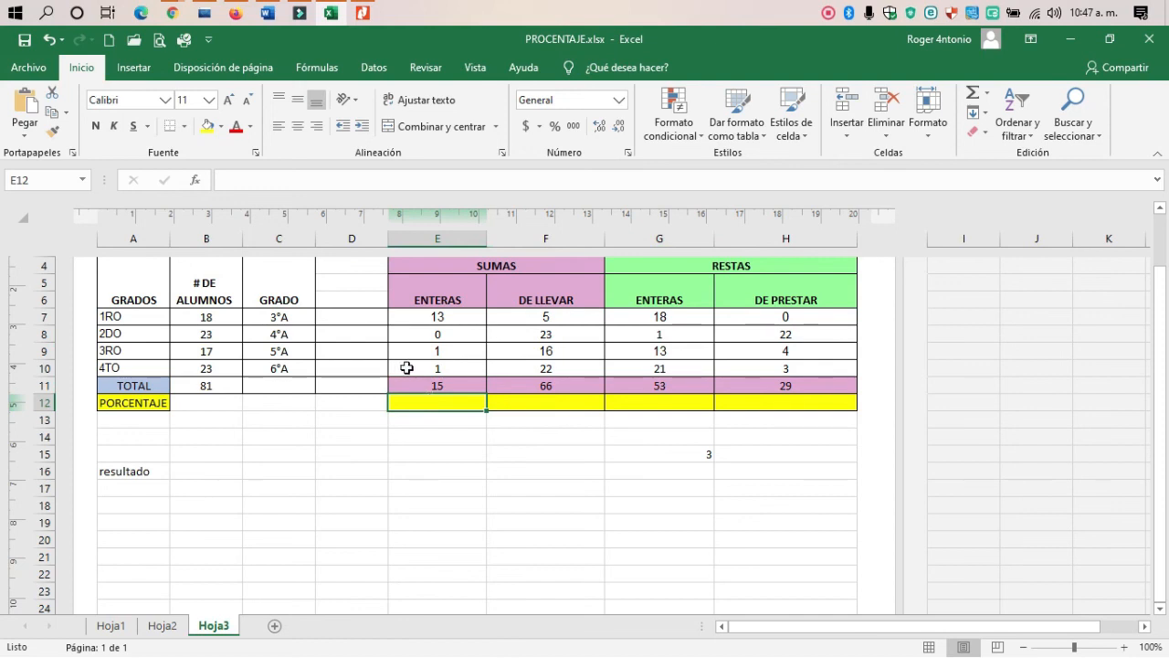
pyautogui.click(223, 389)
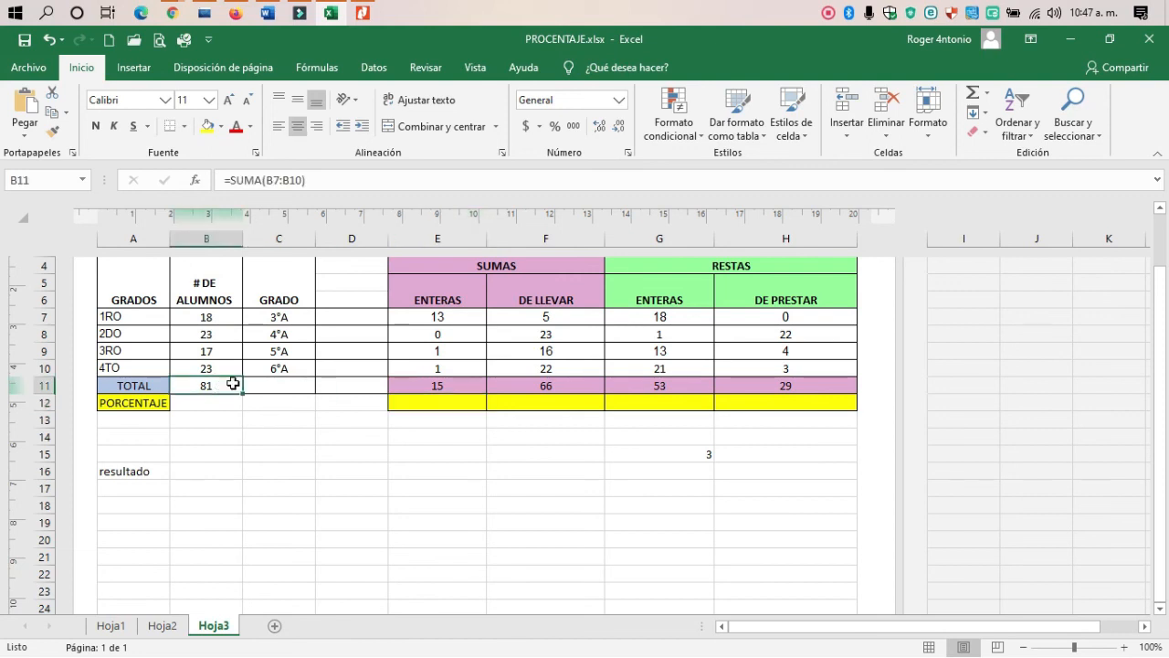
pyautogui.click(444, 385)
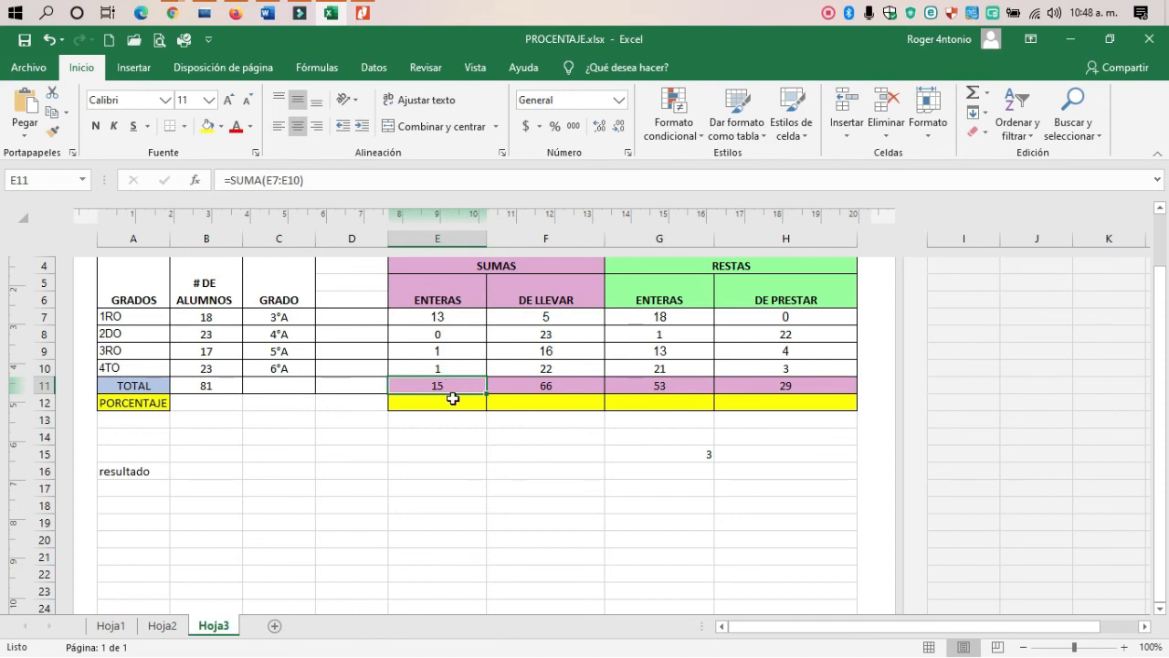
pyautogui.click(116, 405)
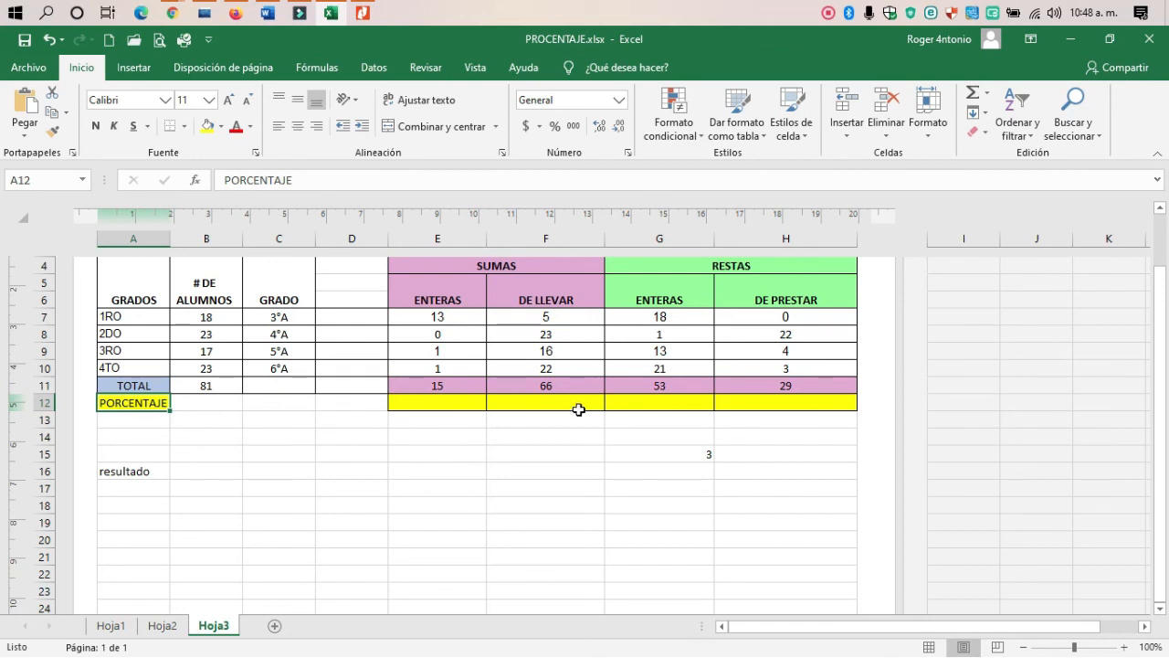
pyautogui.scroll(1, 640, 357)
pyautogui.scroll(-1, 508, 394)
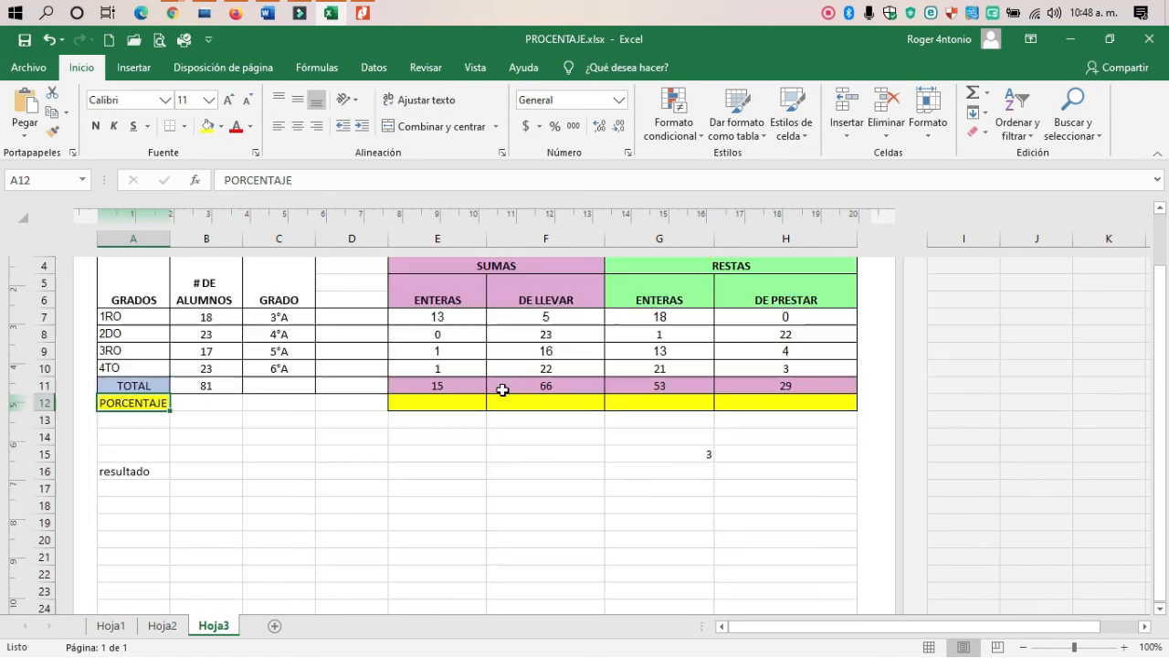
pyautogui.scroll(1, 507, 393)
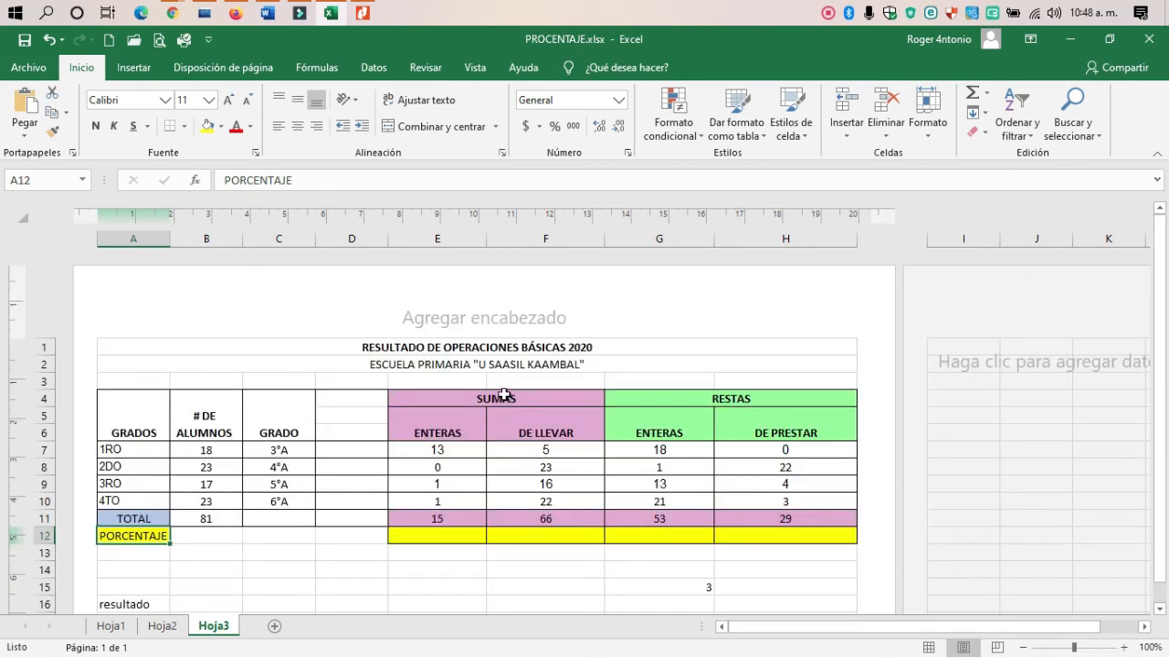
pyautogui.click(449, 431)
pyautogui.click(535, 431)
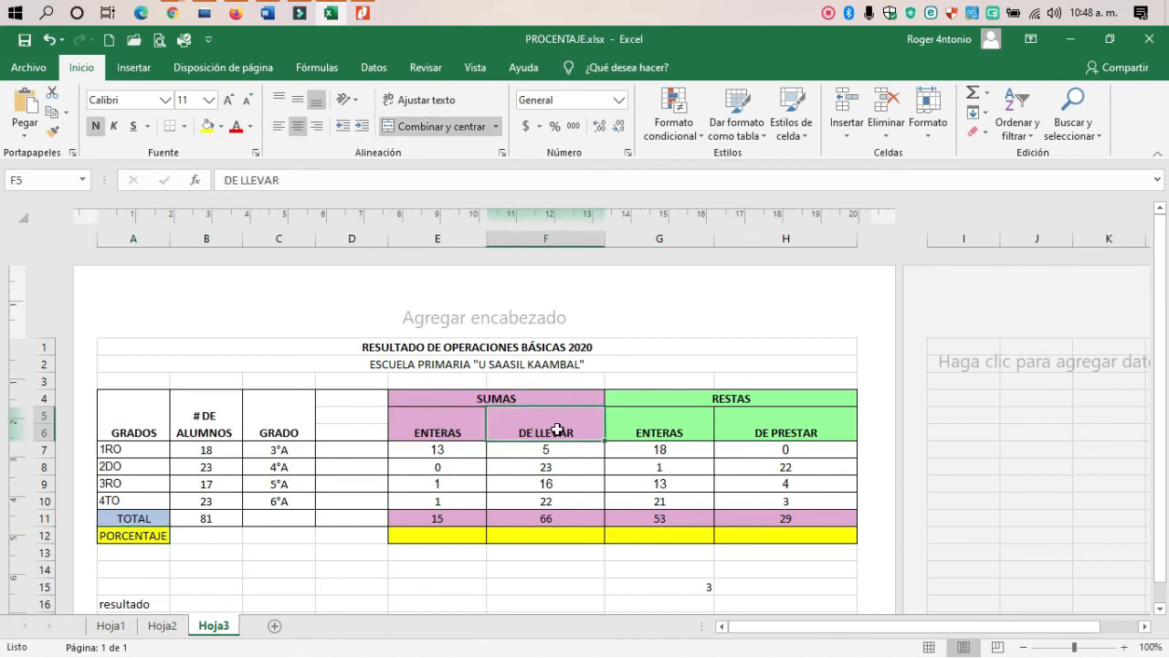
# Enter the formula =E11/B11 in E12 to divide the SUMAS ENTERAS total by the total number of students.
pyautogui.scroll(-1, 558, 429)
pyautogui.click(459, 404)
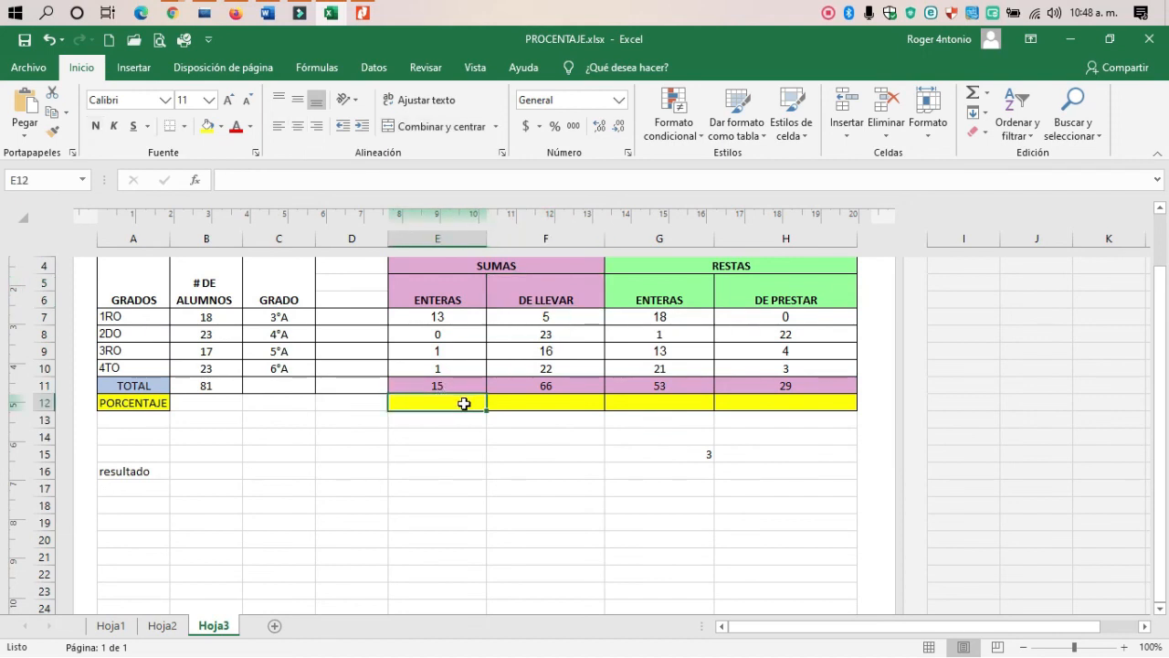
pyautogui.write('=')
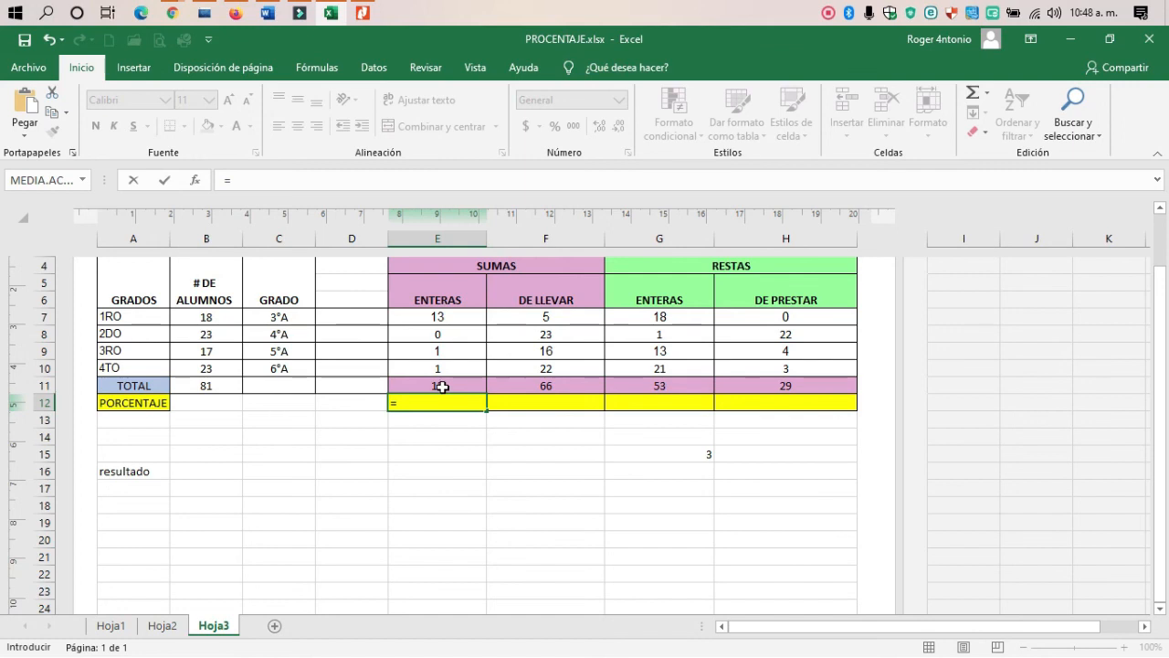
pyautogui.click(444, 387)
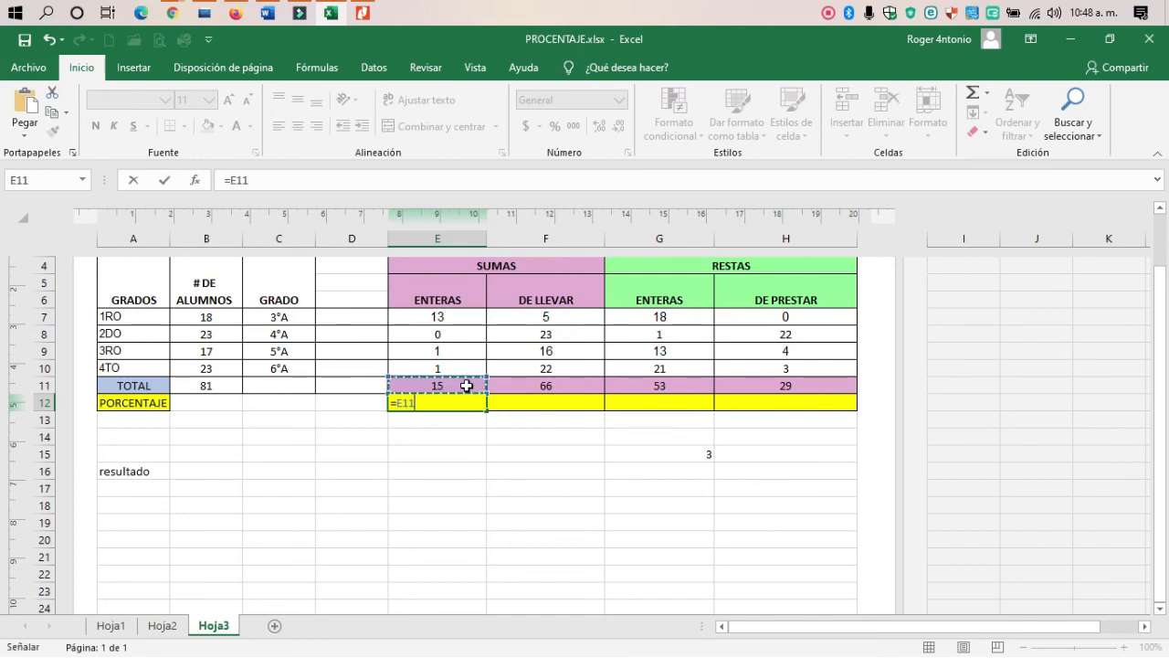
pyautogui.write('/')
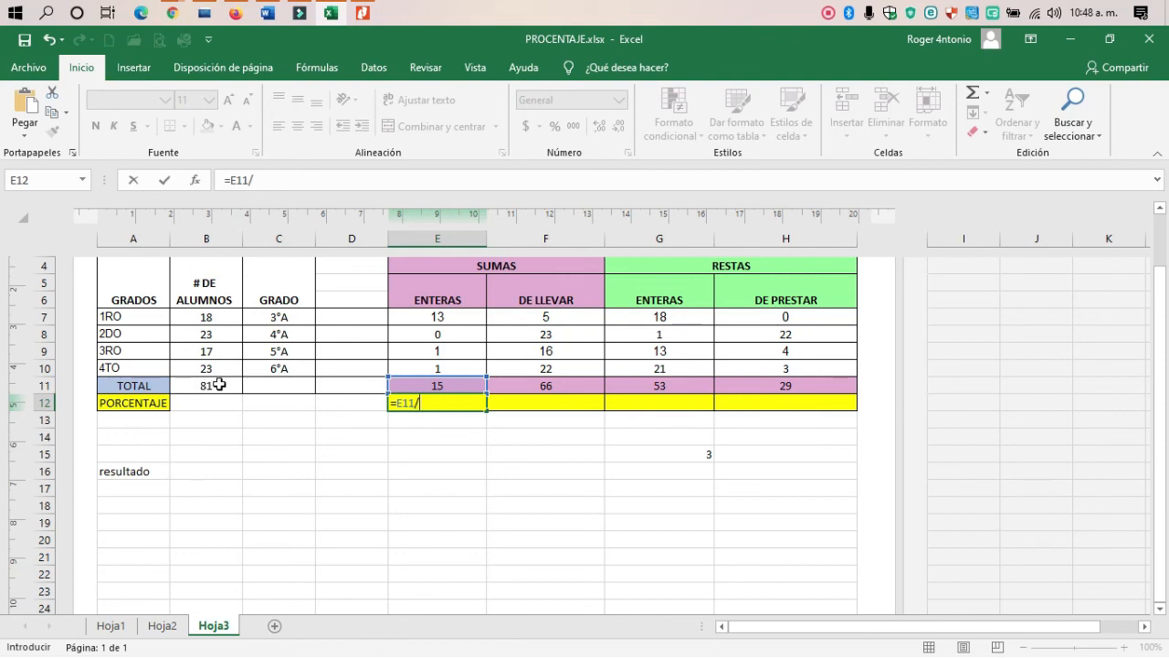
pyautogui.click(219, 385)
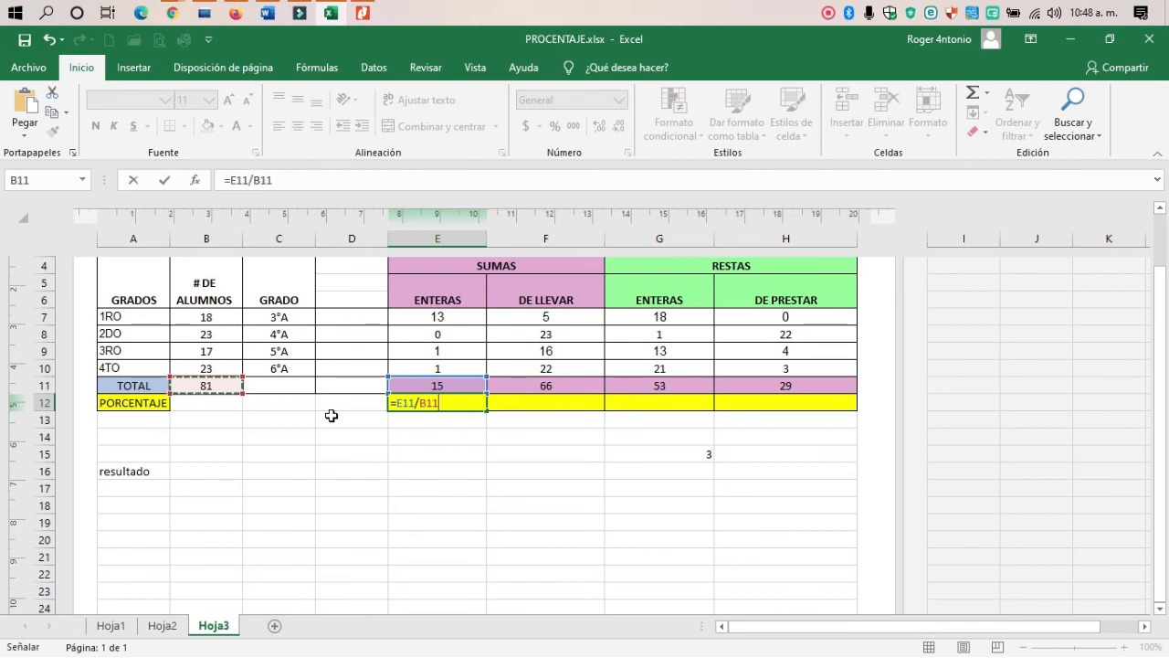
pyautogui.press('Return')
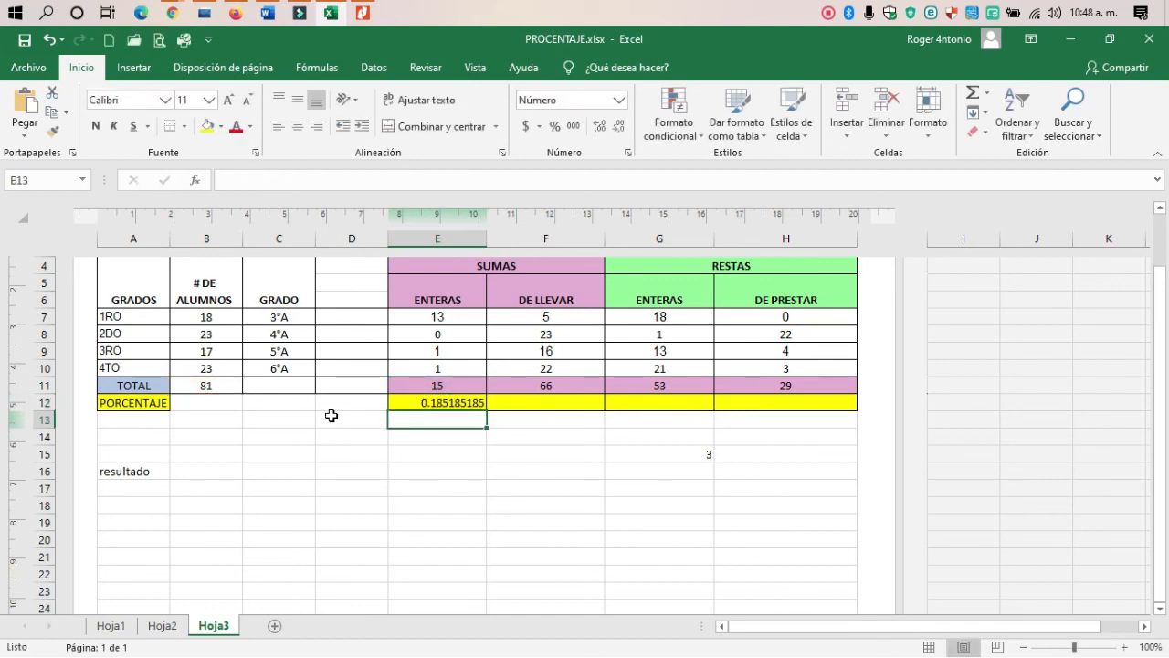
# Format the division result in E12 as a percentage.
pyautogui.click(480, 405)
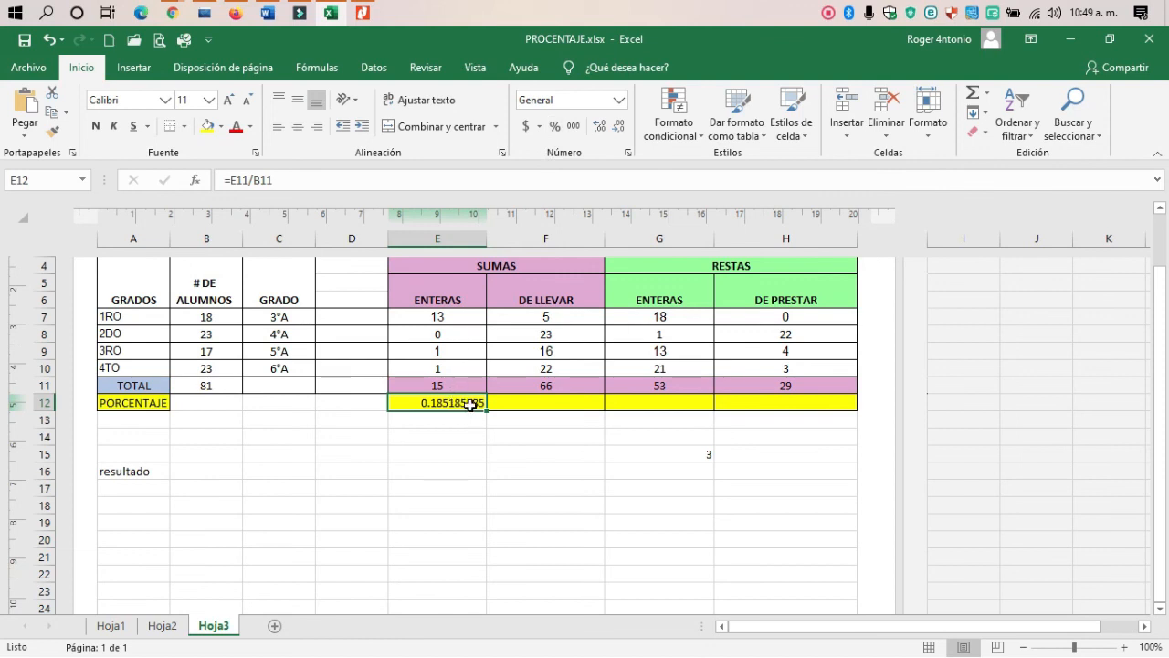
pyautogui.click(553, 128)
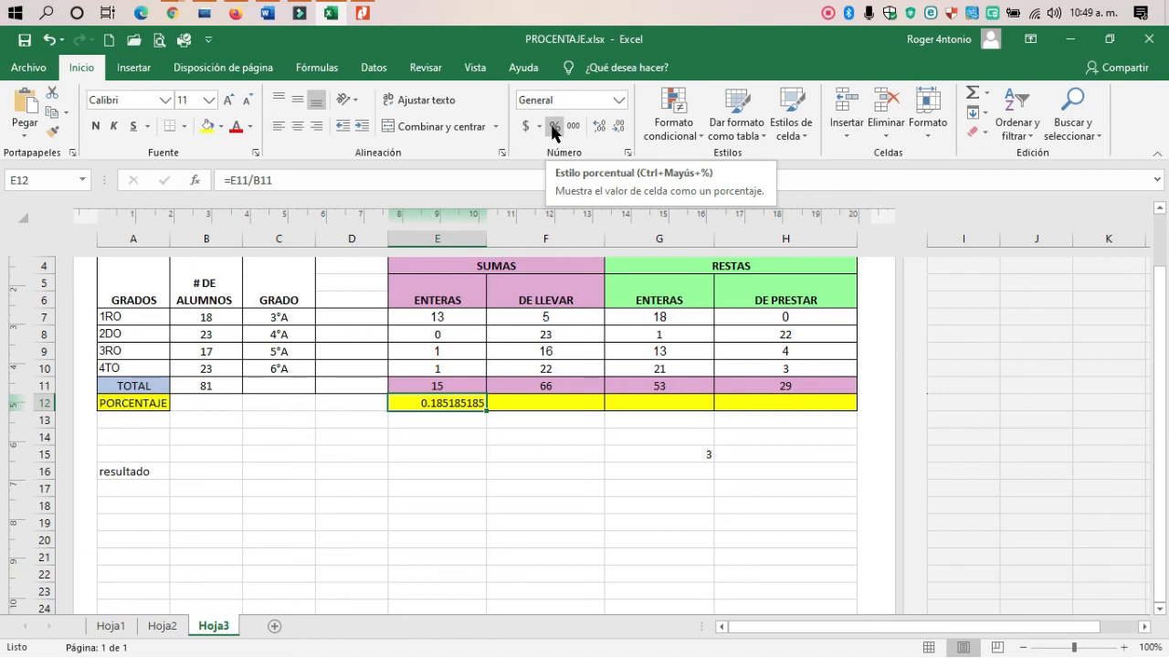
pyautogui.click(555, 128)
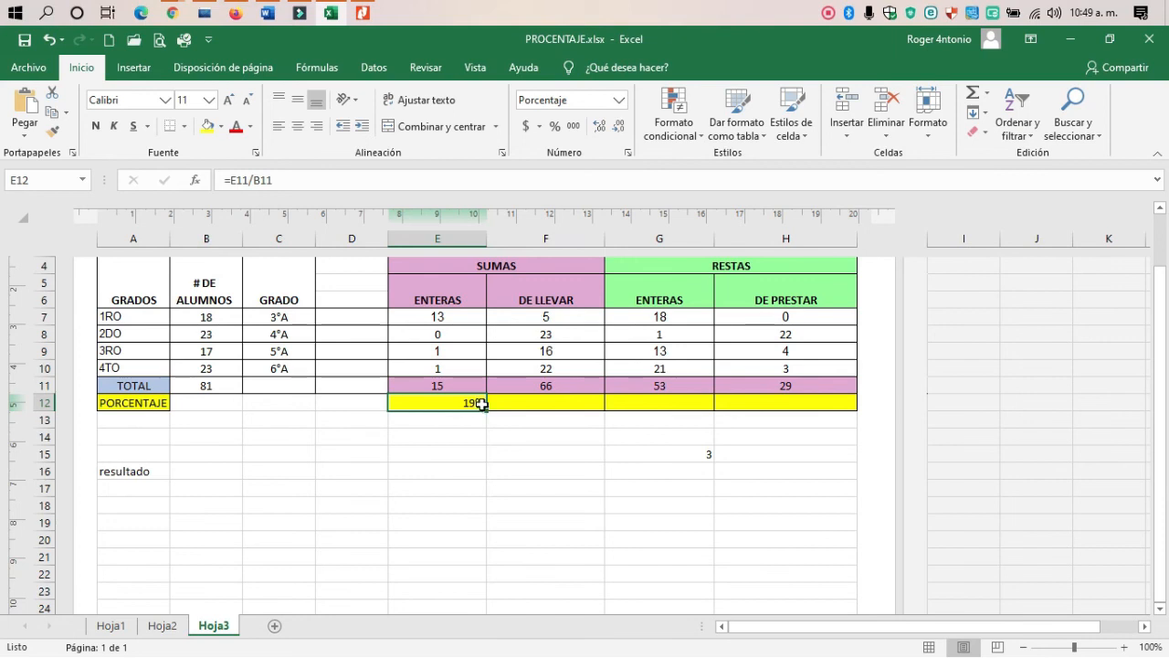
# Format F12 as a percentage and enter the formula =F11/B11 for the SUMAS DE LLEVAR column.
pyautogui.click(567, 404)
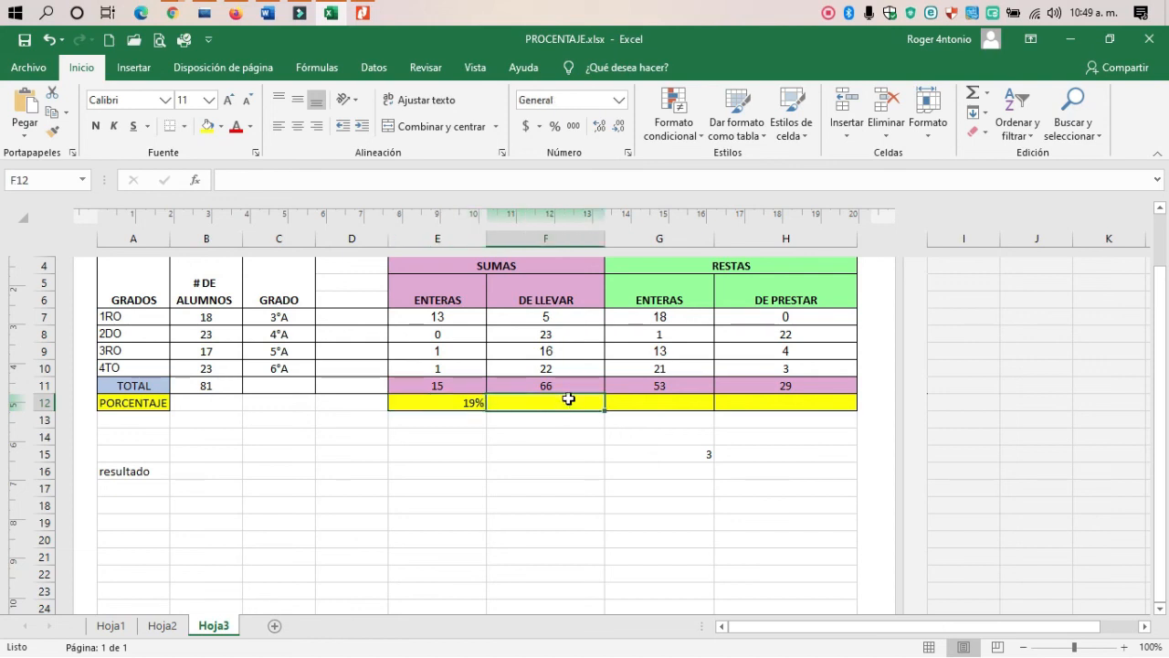
pyautogui.click(554, 127)
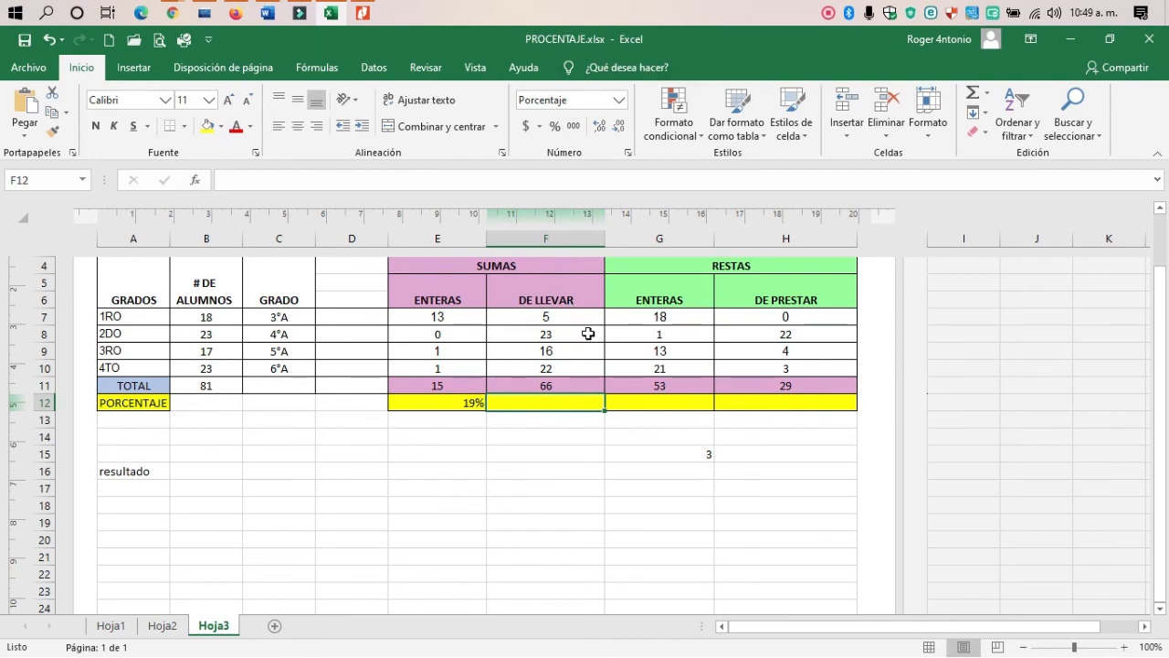
pyautogui.write('=')
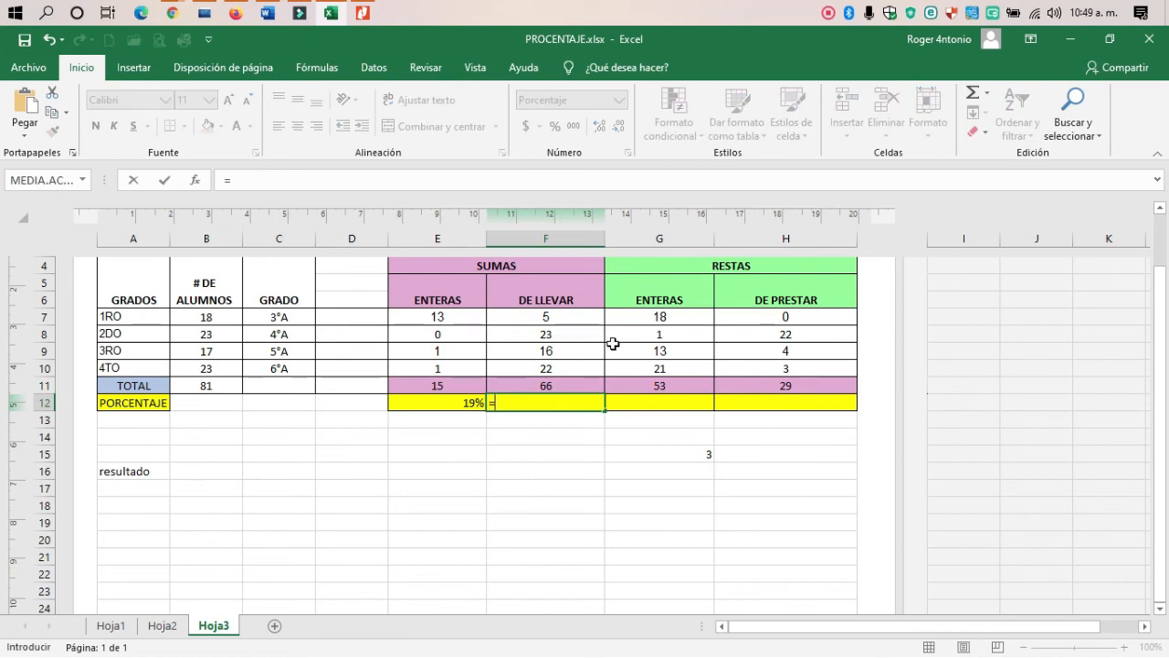
pyautogui.click(535, 385)
pyautogui.write('/')
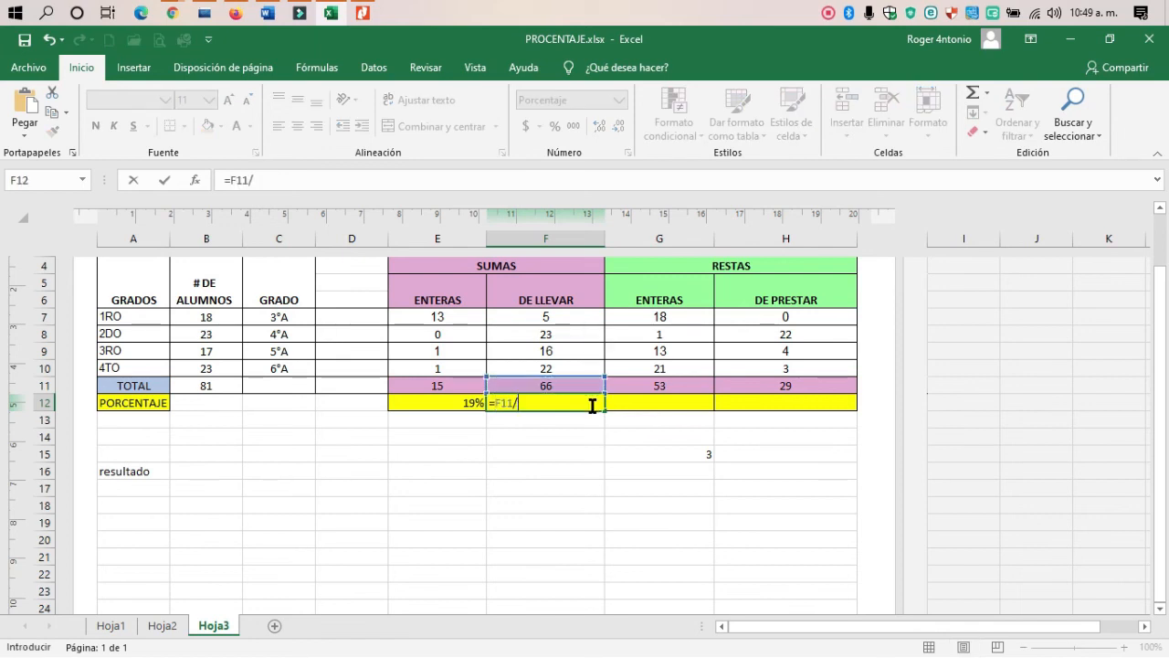
pyautogui.click(198, 384)
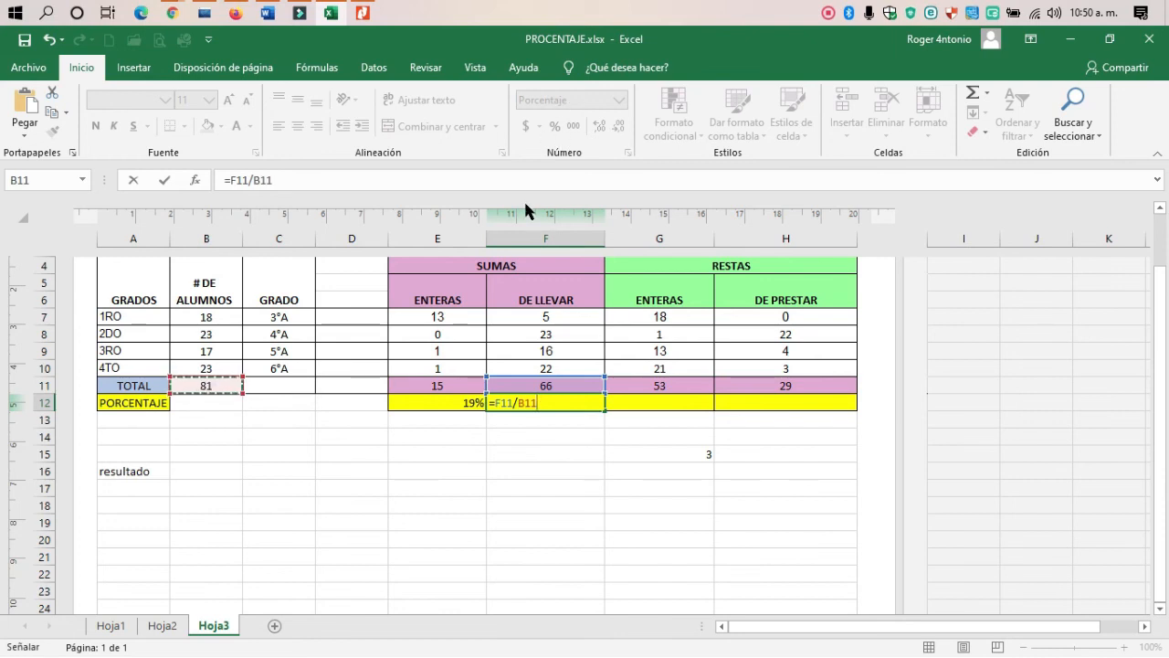
pyautogui.press('Return')
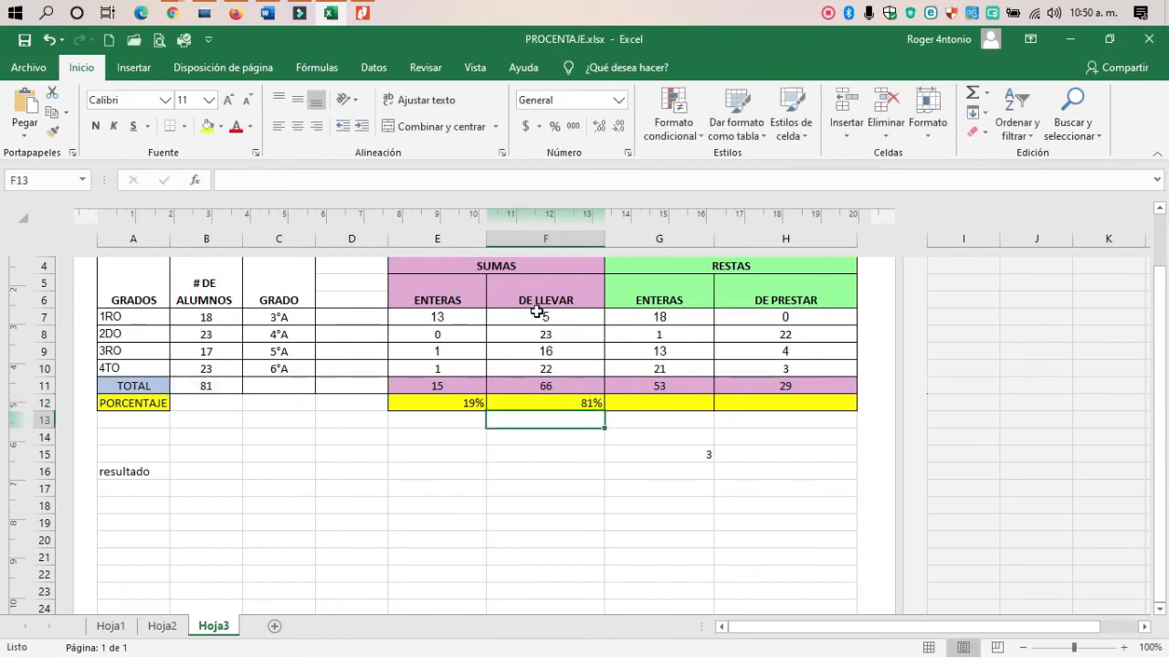
# Review the F12 percentage formula together with the totals in F11 and B11 that it uses.
pyautogui.click(559, 385)
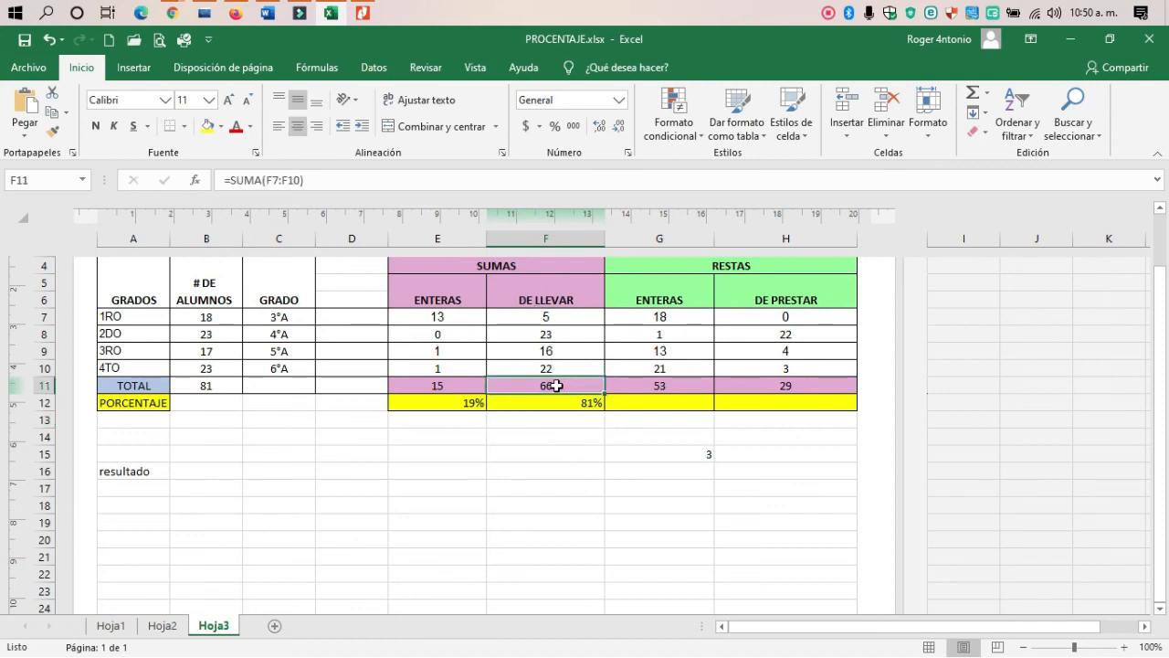
pyautogui.click(597, 402)
pyautogui.click(230, 388)
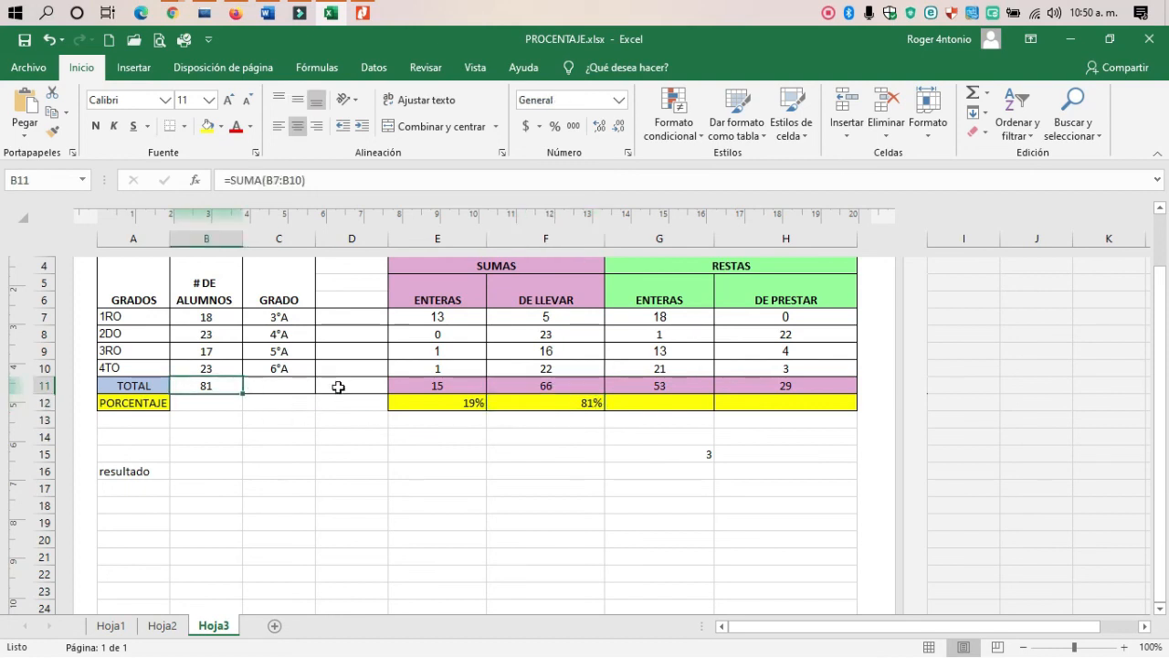
pyautogui.click(576, 402)
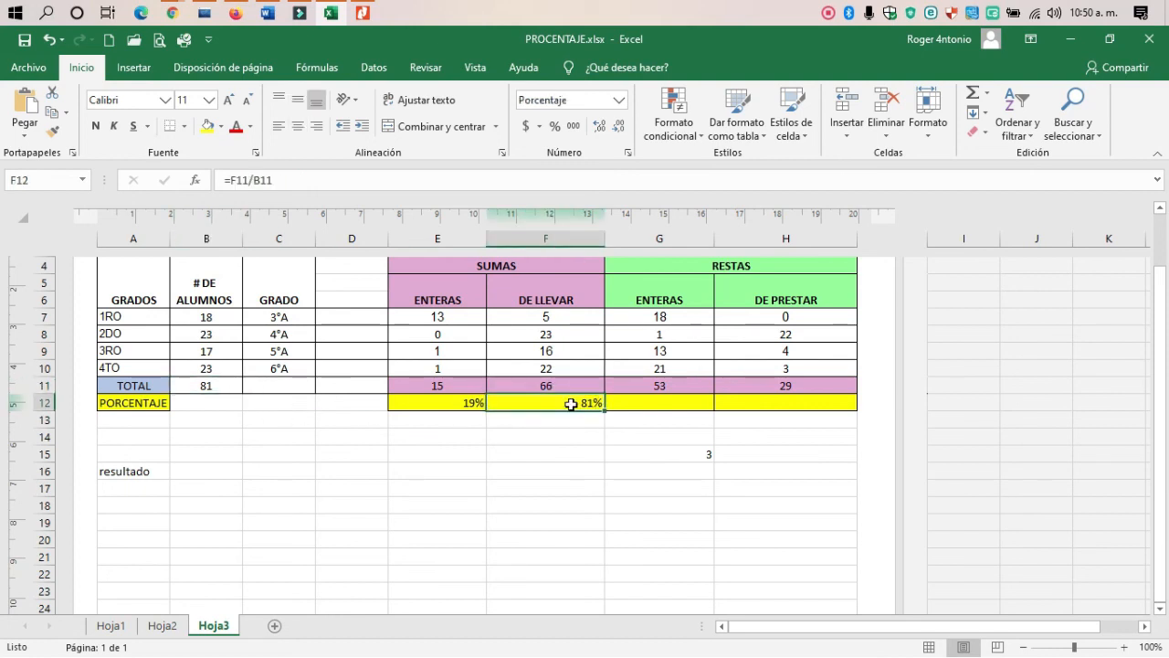
# Enter the formula =G11*100/B11 in G12 to calculate the RESTAS ENTERAS percentage.
pyautogui.click(660, 401)
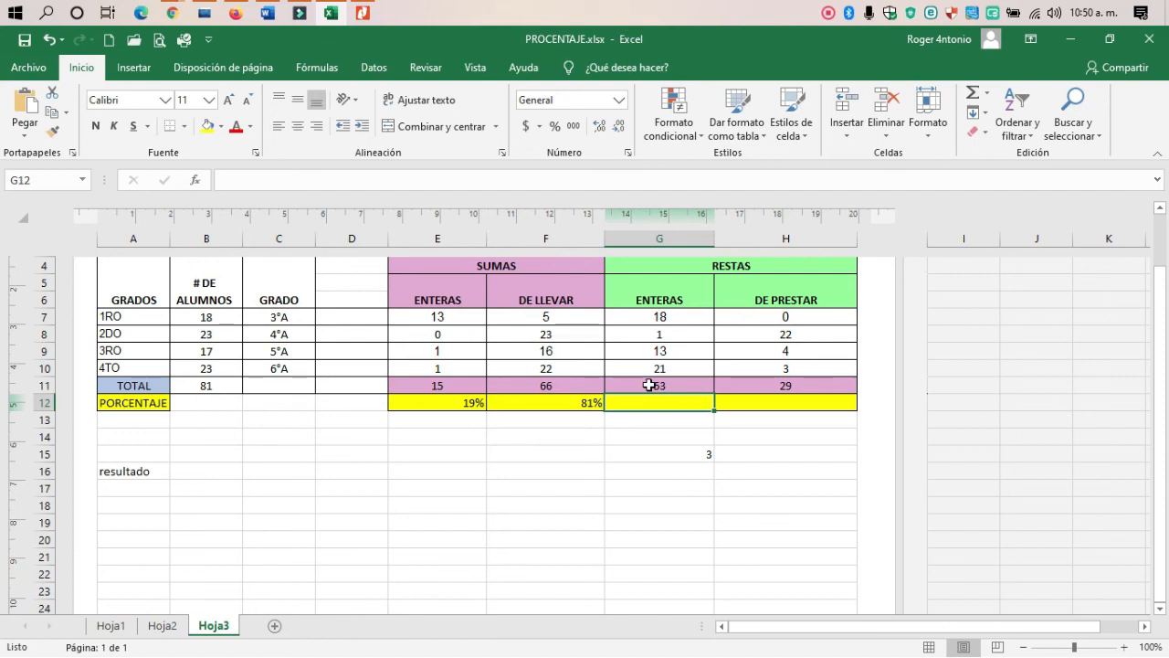
pyautogui.click(658, 385)
pyautogui.click(672, 402)
pyautogui.write('=')
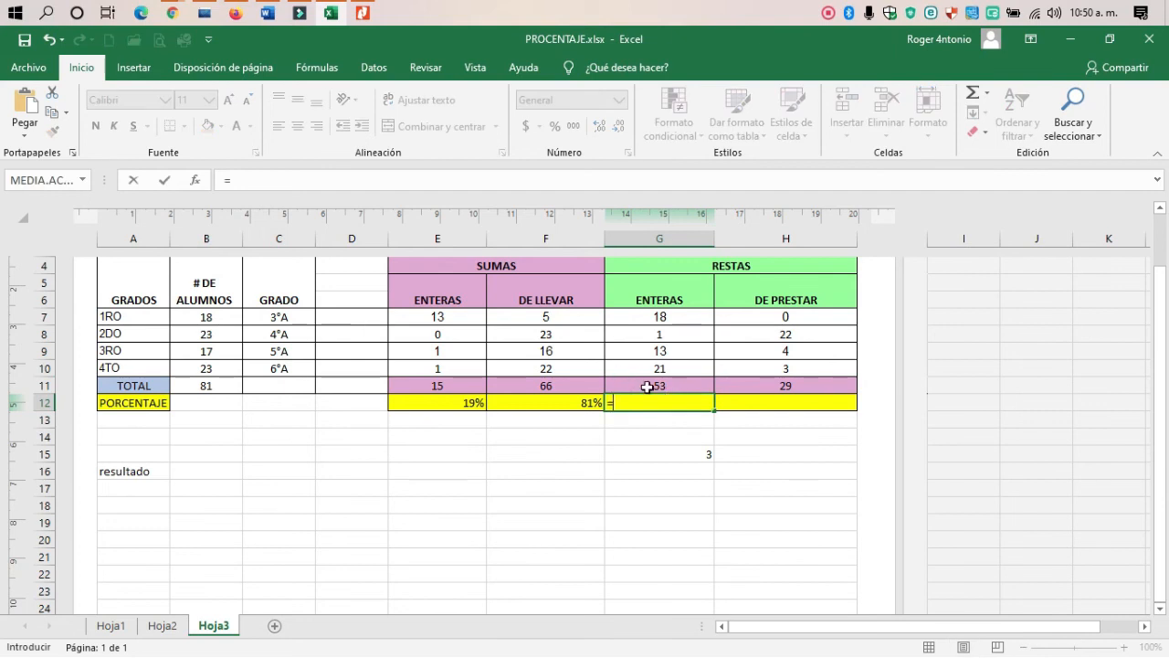
pyautogui.click(647, 387)
pyautogui.write('*')
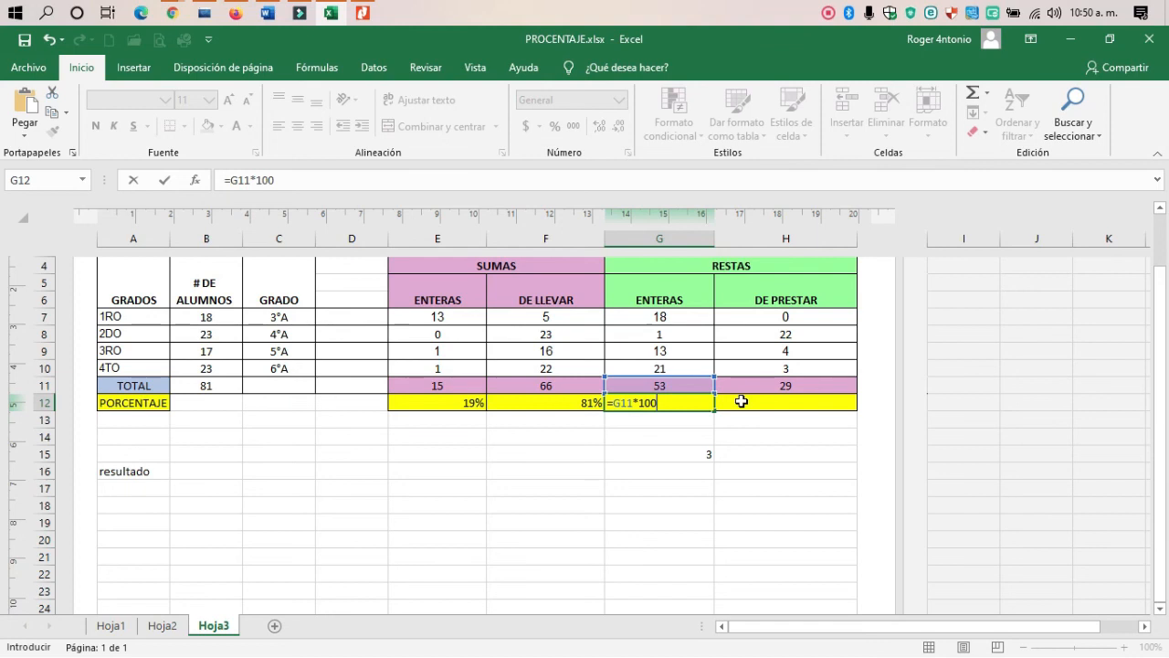
pyautogui.click(204, 387)
pyautogui.press('Return')
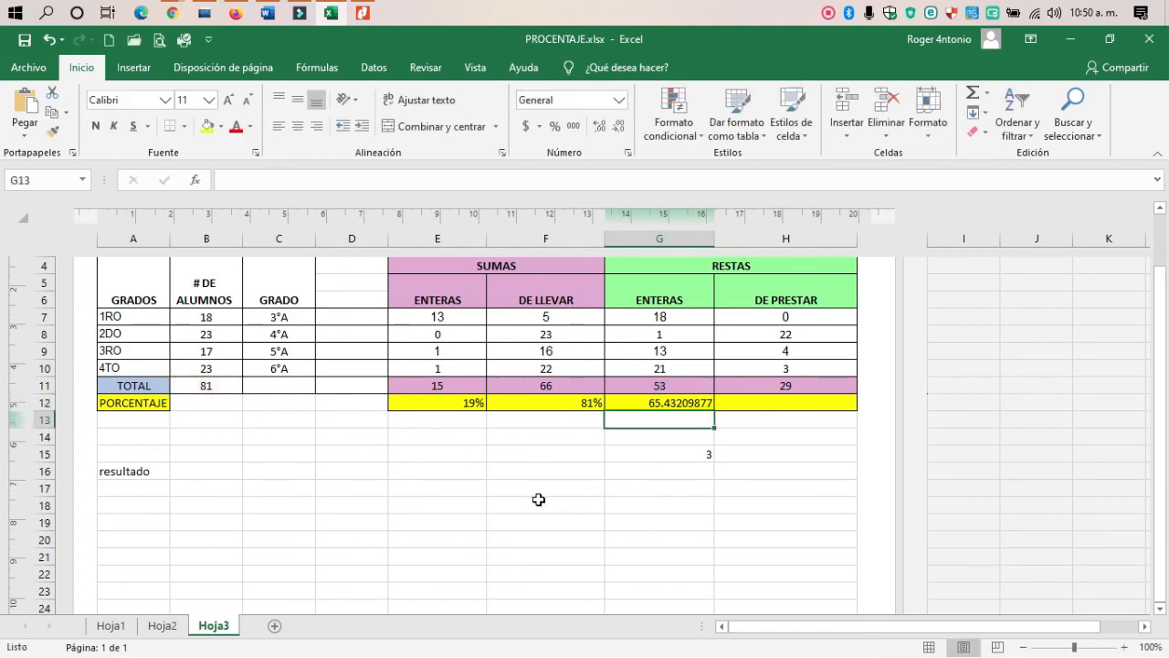
# Reduce the displayed decimals of the RESTAS ENTERAS percentage in G12 to two.
pyautogui.click(692, 404)
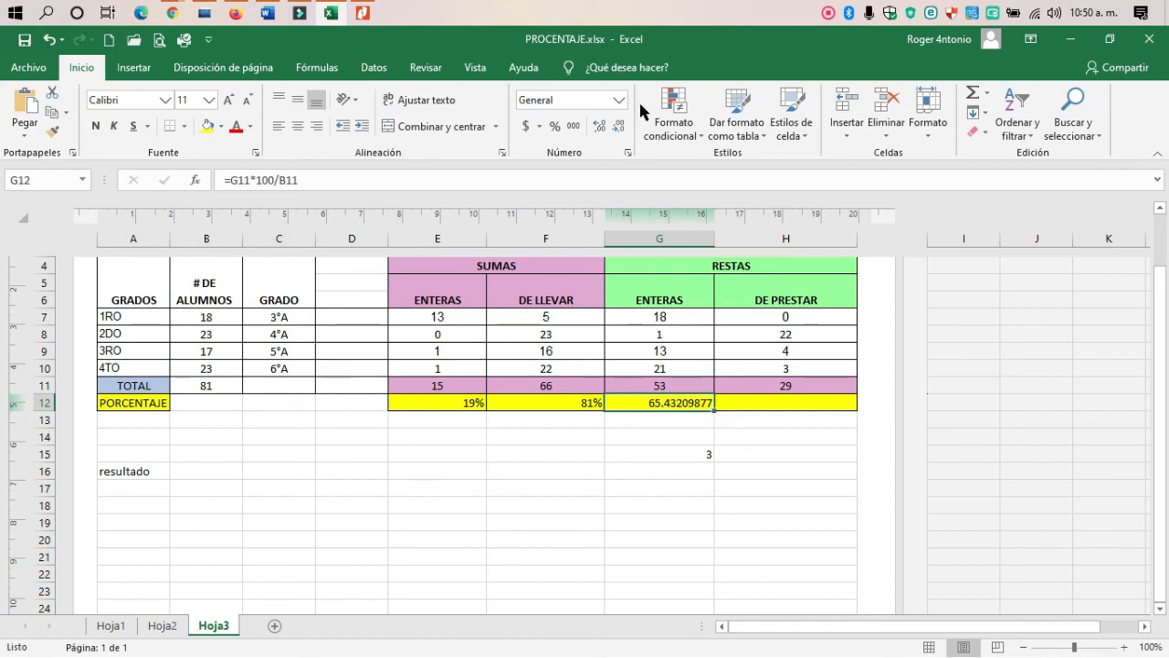
pyautogui.click(601, 126)
pyautogui.click(616, 126)
pyautogui.click(618, 127)
pyautogui.click(618, 128)
pyautogui.click(619, 129)
pyautogui.click(621, 131)
pyautogui.click(621, 130)
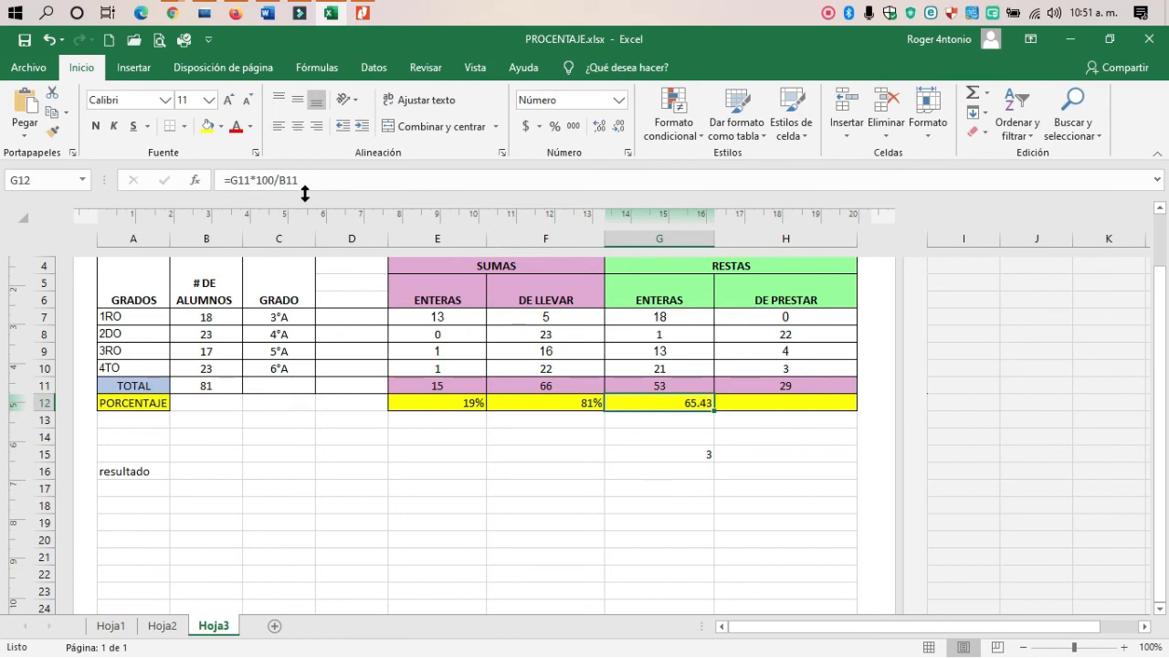
# Try adding a % sign to the end of the formula =G11*100/B11 in G12.
pyautogui.doubleClick(672, 402)
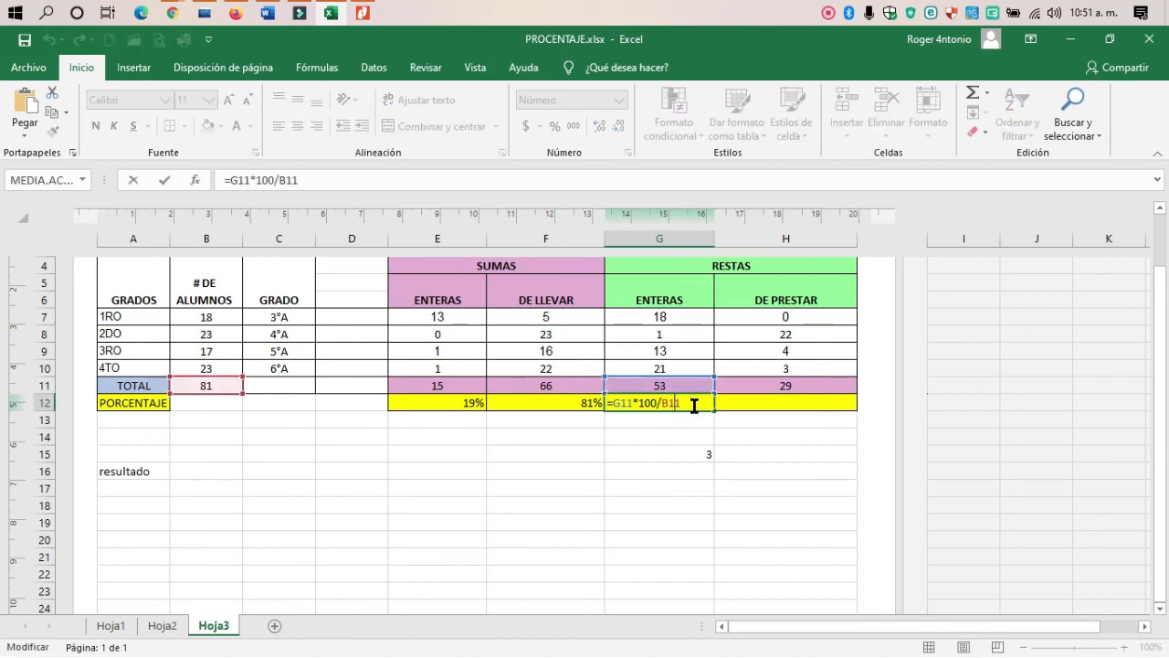
pyautogui.click(682, 408)
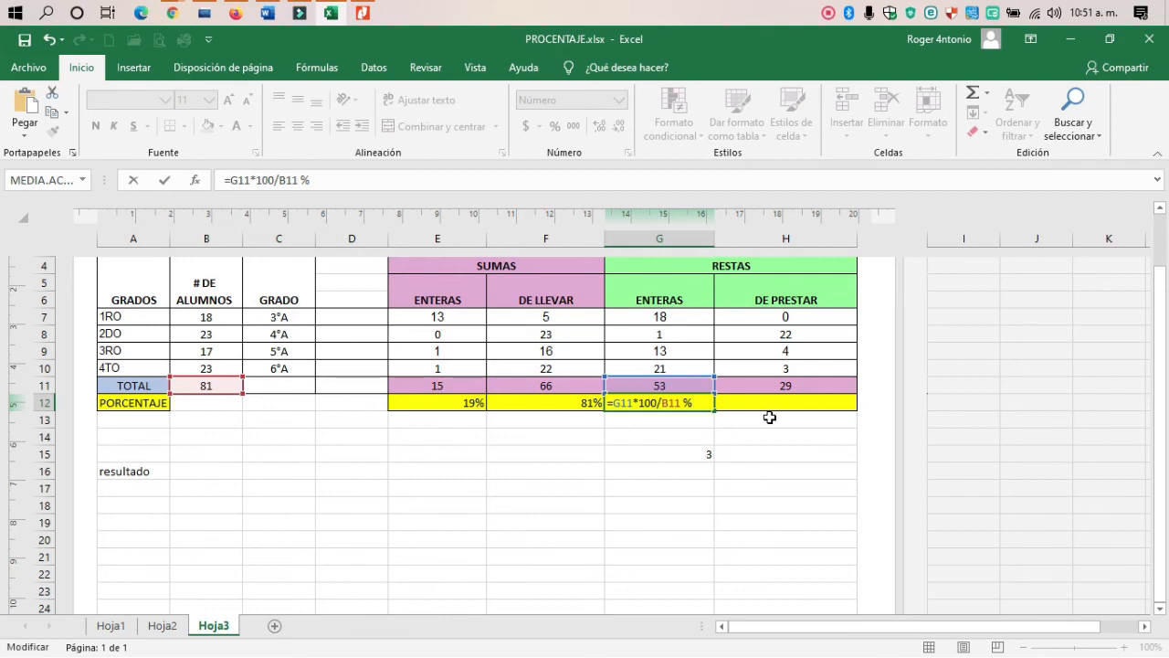
pyautogui.press('Return')
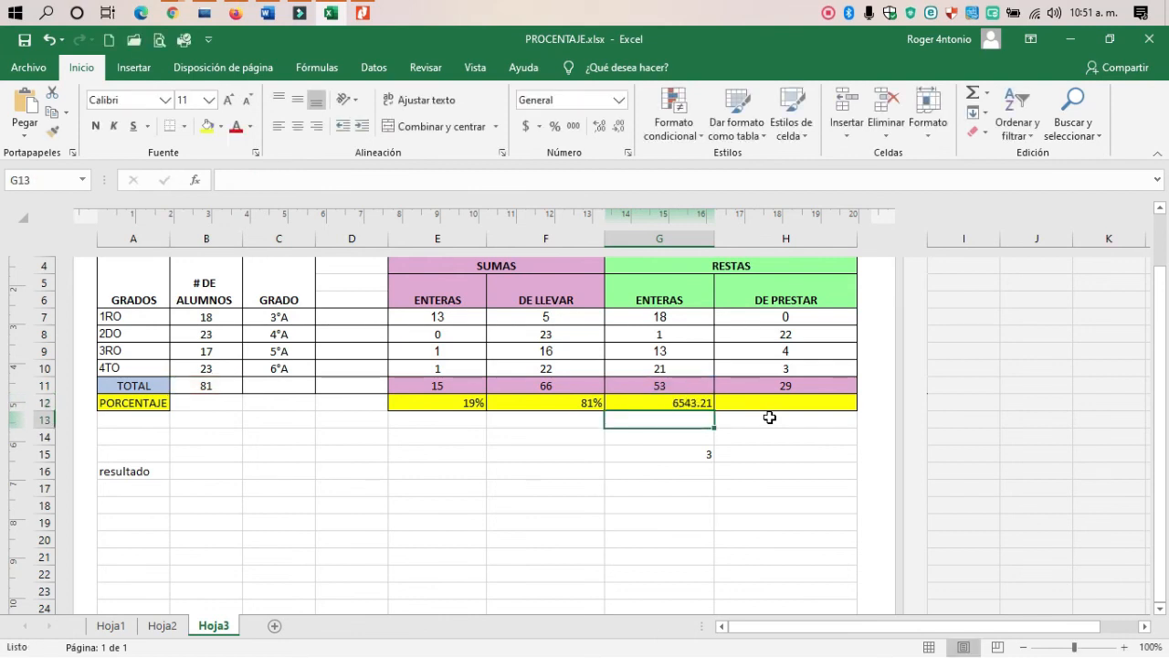
# Replace the RESTAS ENTERAS percentage formula in G12 with =G11/B11.
pyautogui.click(654, 404)
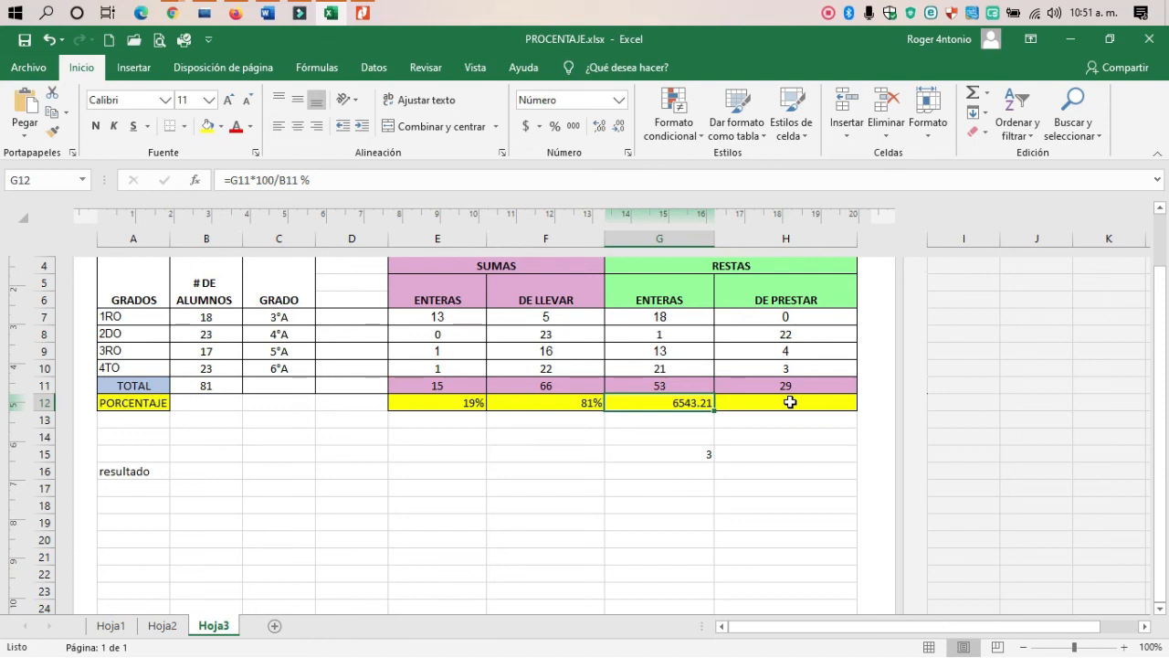
pyautogui.press('Delete')
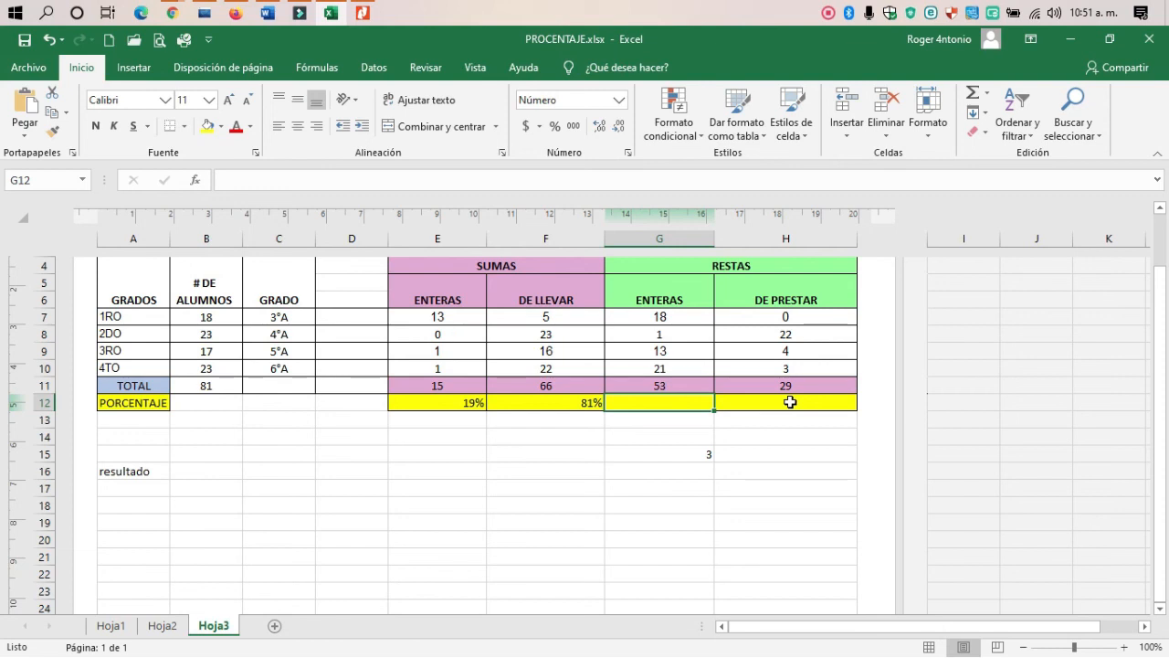
pyautogui.write('=')
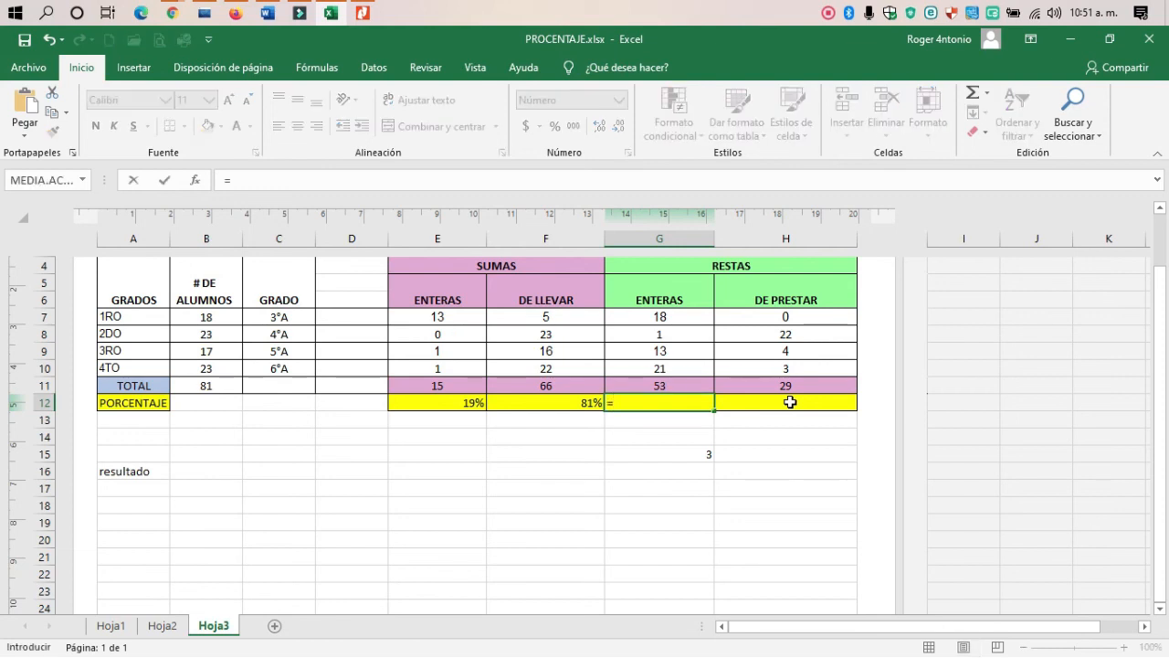
pyautogui.click(674, 384)
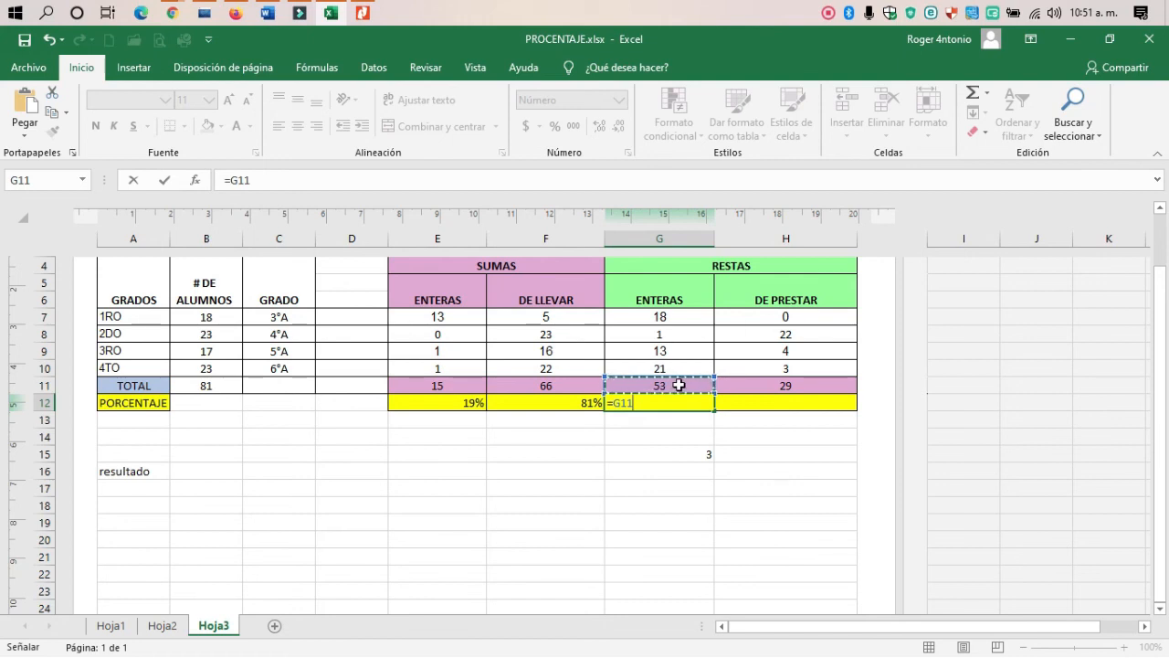
pyautogui.write('/')
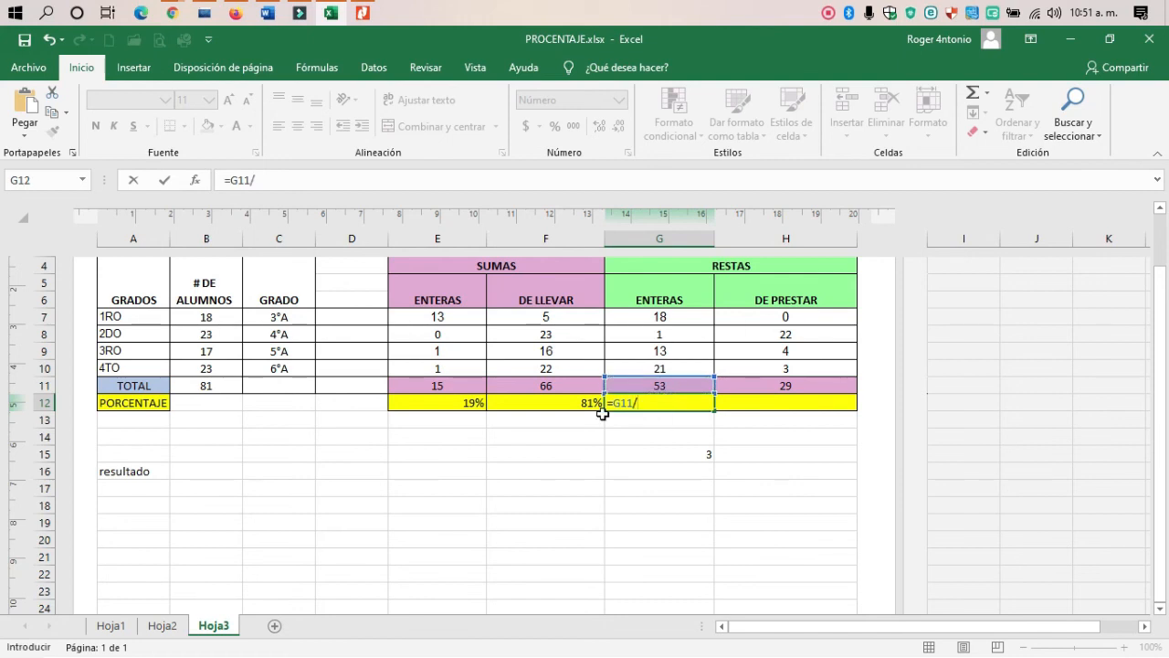
pyautogui.moveTo(230, 383); pyautogui.dragTo(229, 367)
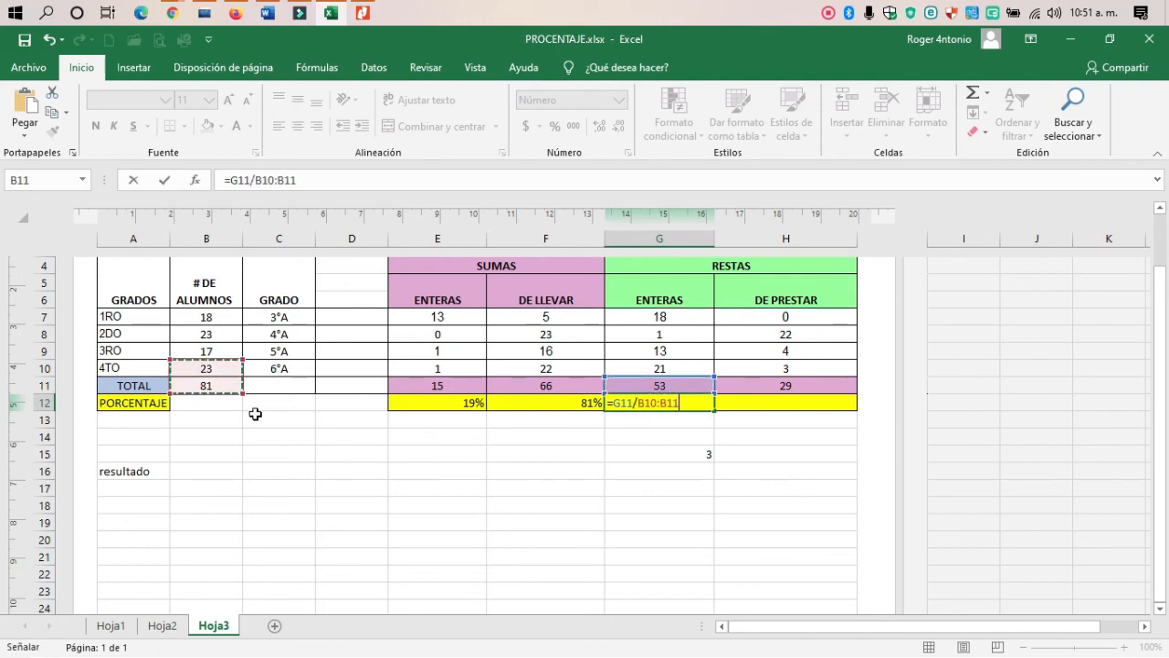
pyautogui.click(242, 361)
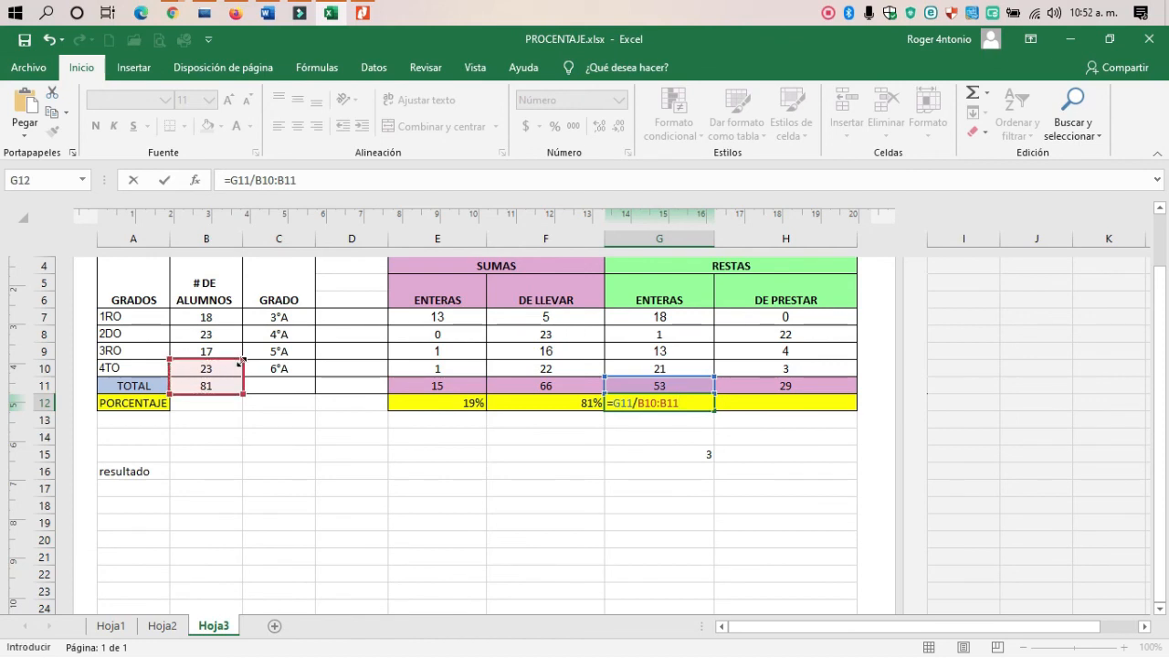
pyautogui.moveTo(242, 361); pyautogui.dragTo(245, 395)
pyautogui.hotkey('ctrl', 'Return')
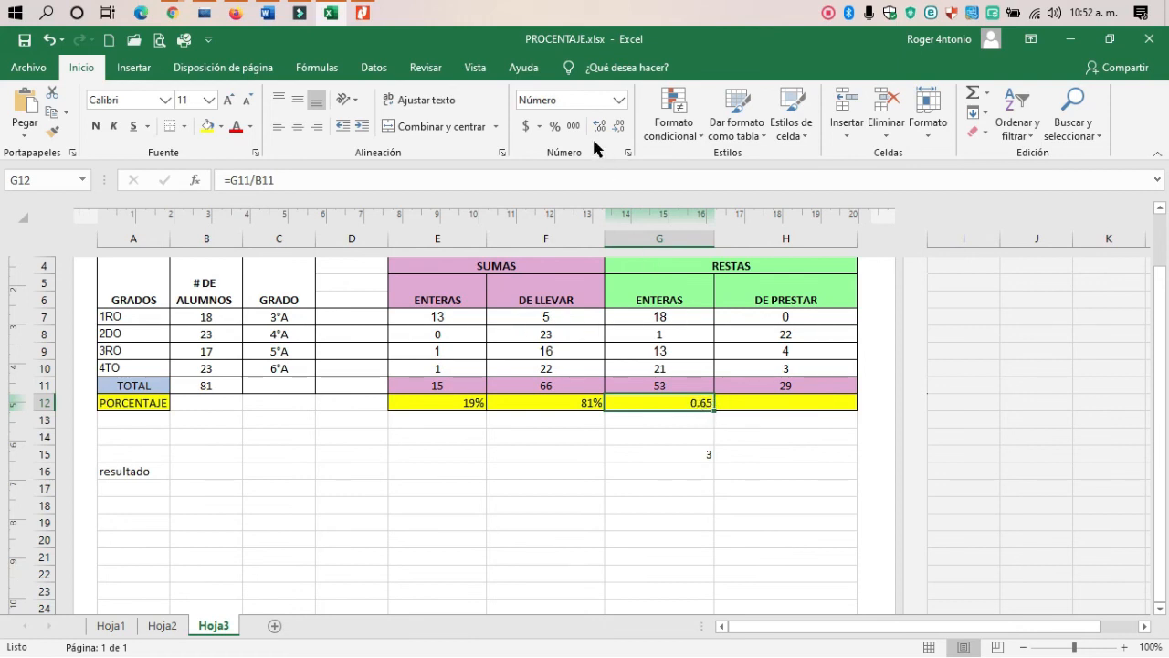
# Format G12 as a percentage and clear the CONTAR.SI formula from G15.
pyautogui.click(559, 127)
pyautogui.click(709, 455)
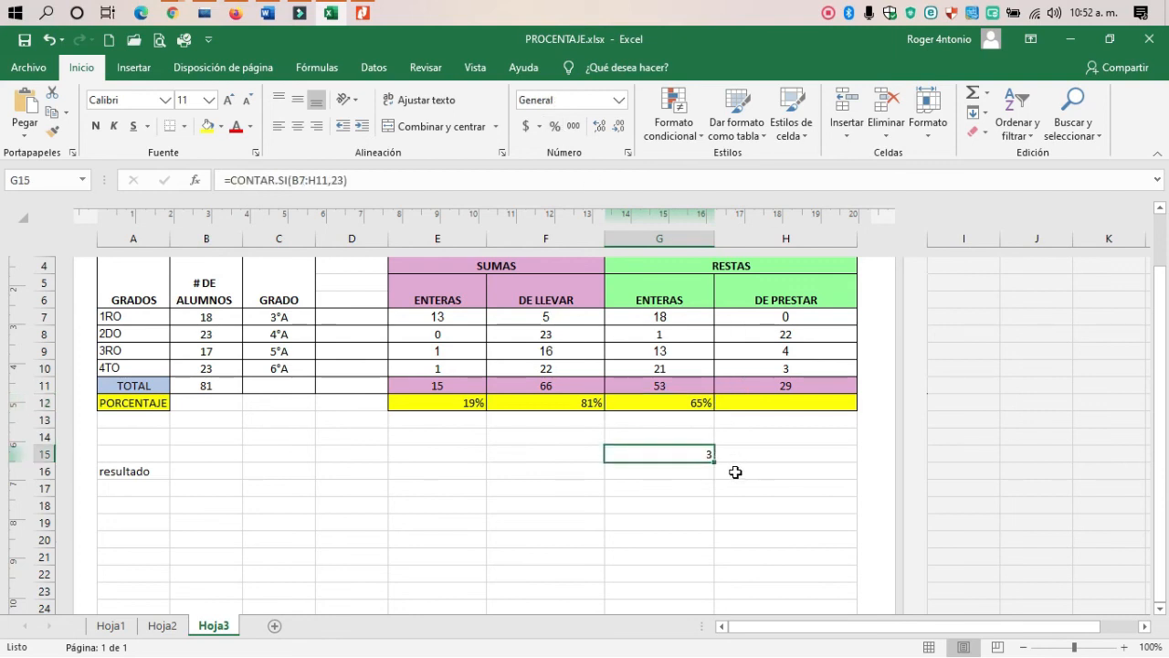
# Format H12 as a percentage and enter the formula =H11/B11 for the RESTAS DE PRESTAR column.
pyautogui.click(764, 401)
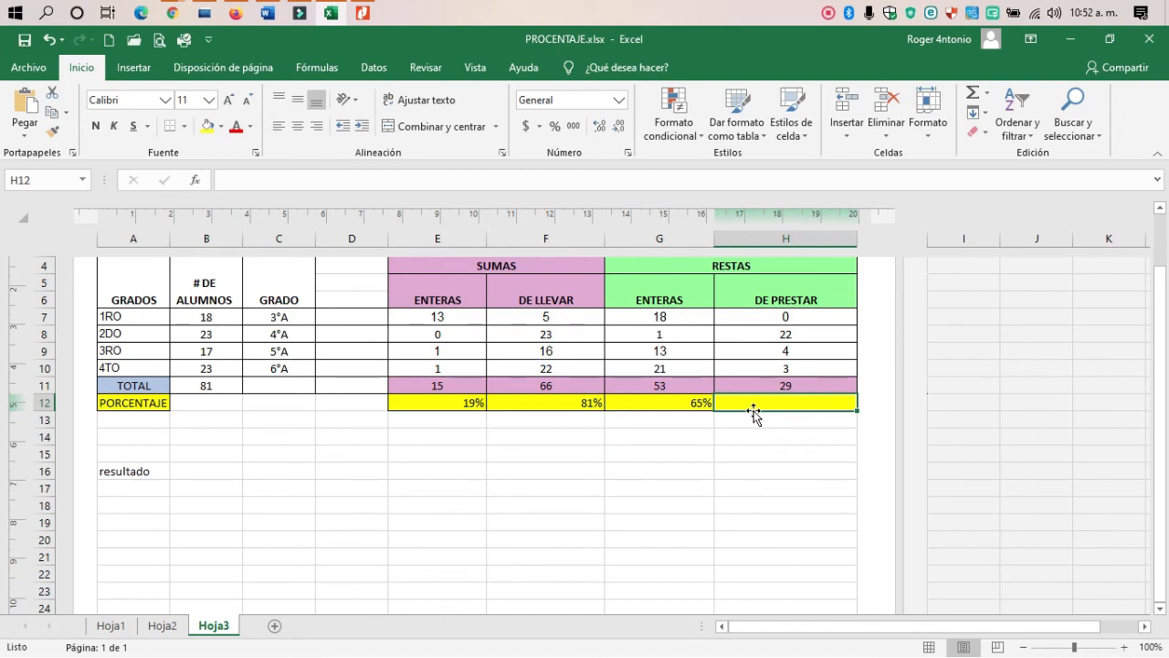
pyautogui.click(555, 126)
pyautogui.write('=')
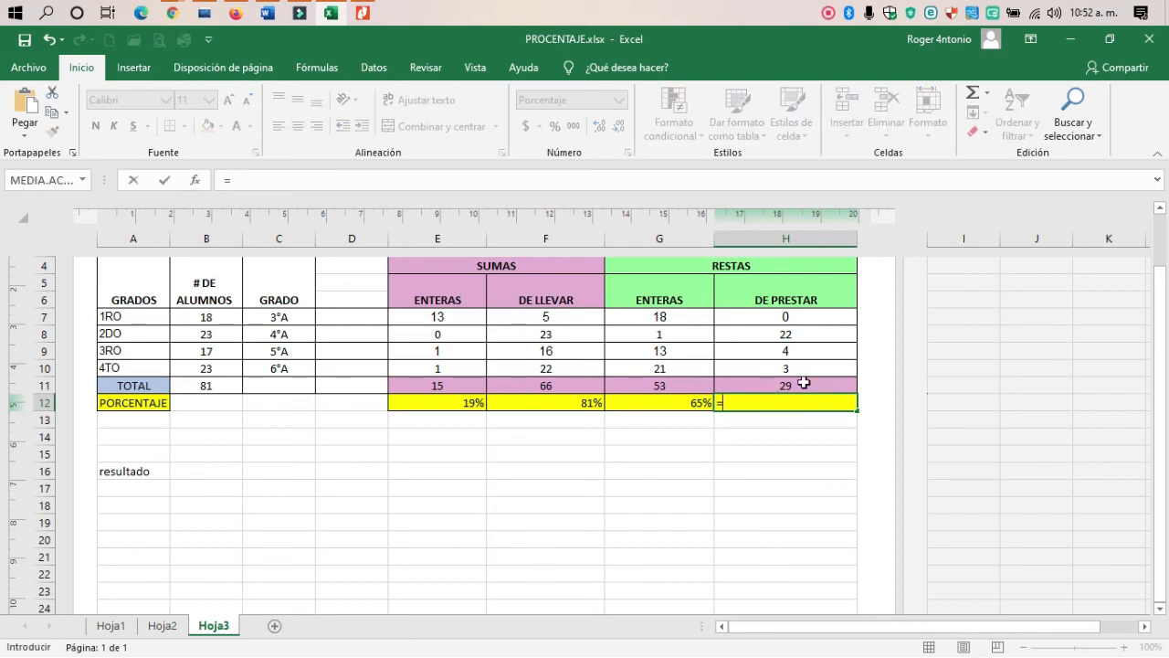
pyautogui.click(803, 383)
pyautogui.write('/')
pyautogui.click(199, 385)
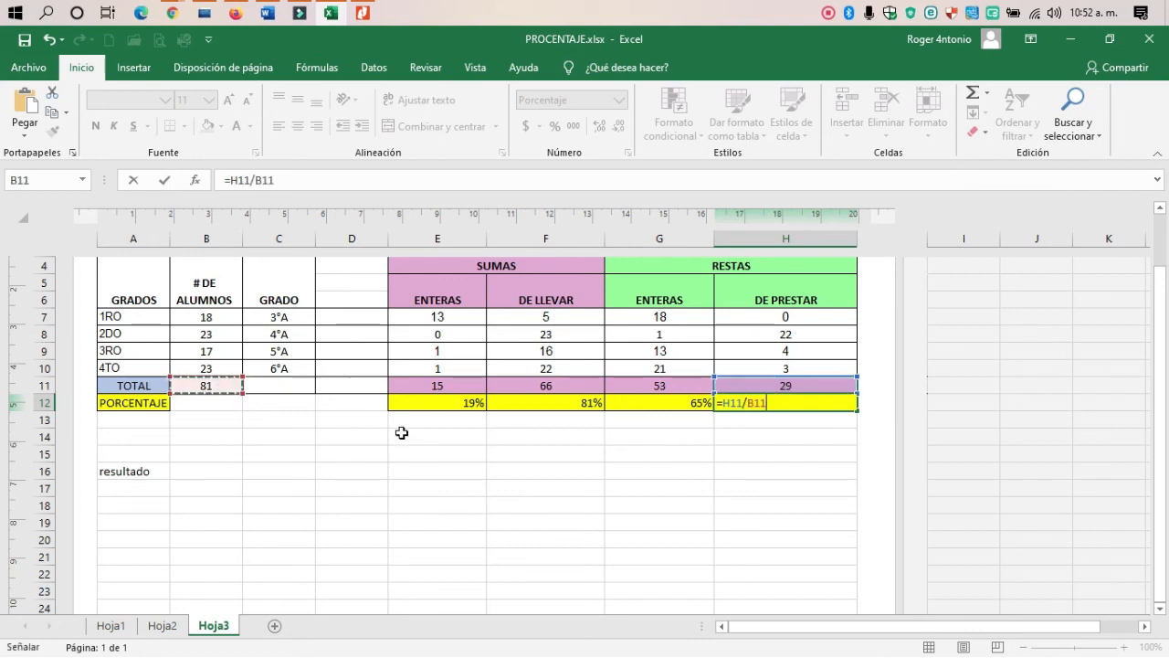
pyautogui.press('Return')
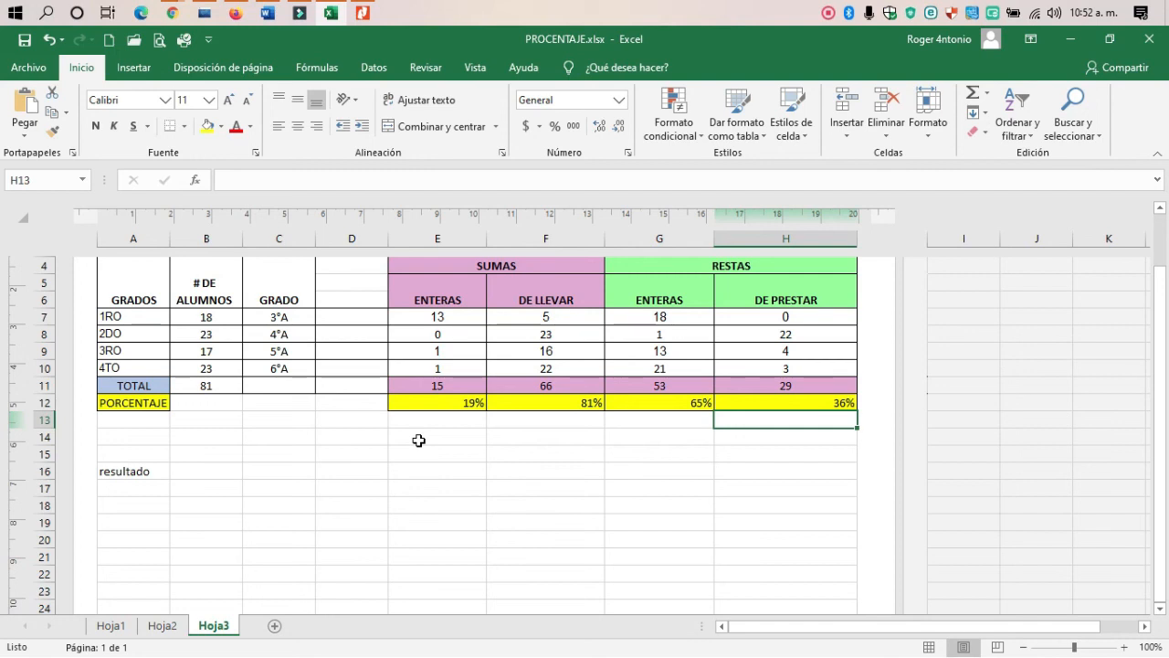
# Examine the 1RO row and the ENTERAS and DE LLEVAR columns under SUMAS for where per-grade percentages could go.
pyautogui.click(456, 322)
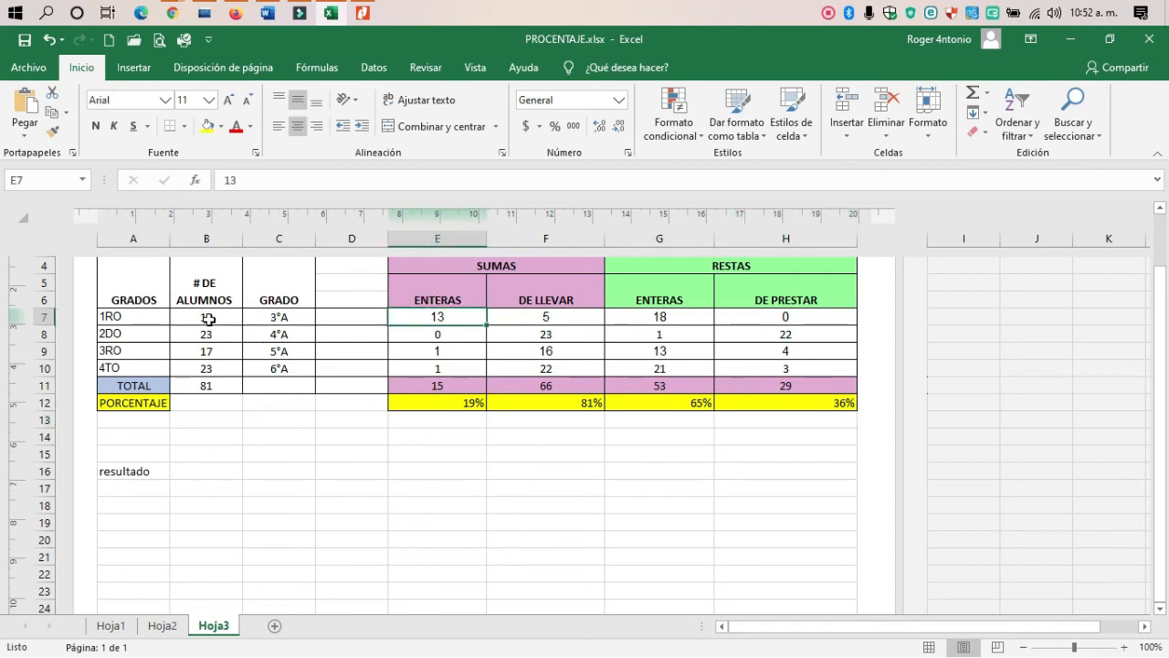
pyautogui.click(41, 316)
pyautogui.click(460, 317)
pyautogui.scroll(1, 494, 325)
pyautogui.scroll(-1, 498, 333)
pyautogui.scroll(1, 498, 336)
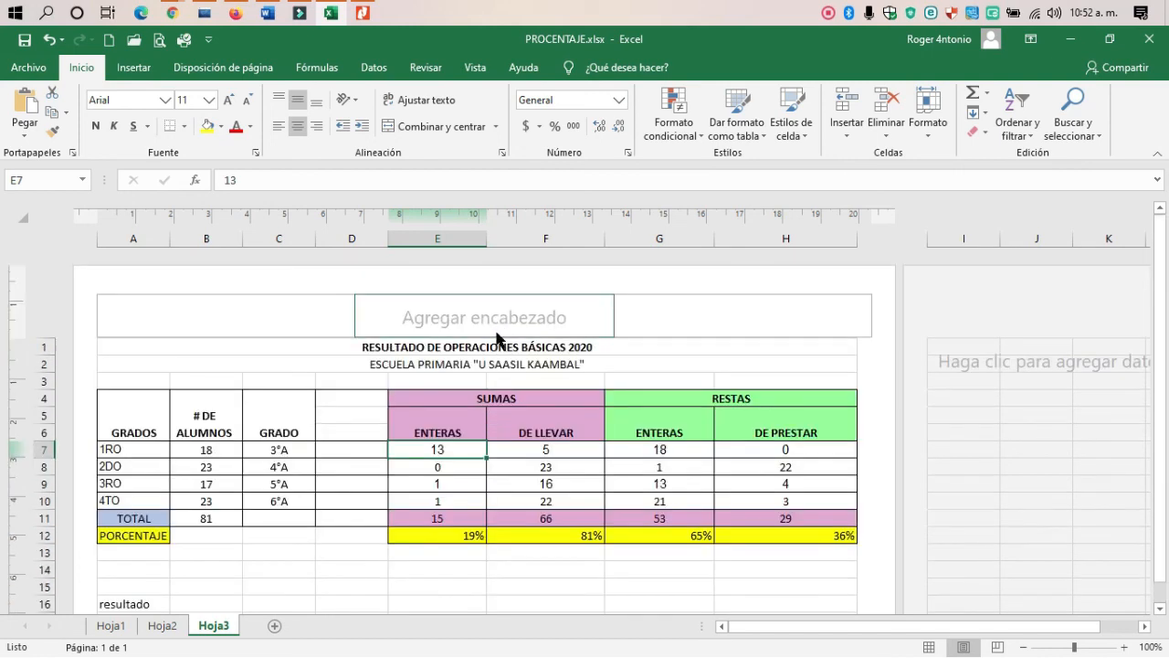
pyautogui.scroll(-1, 505, 352)
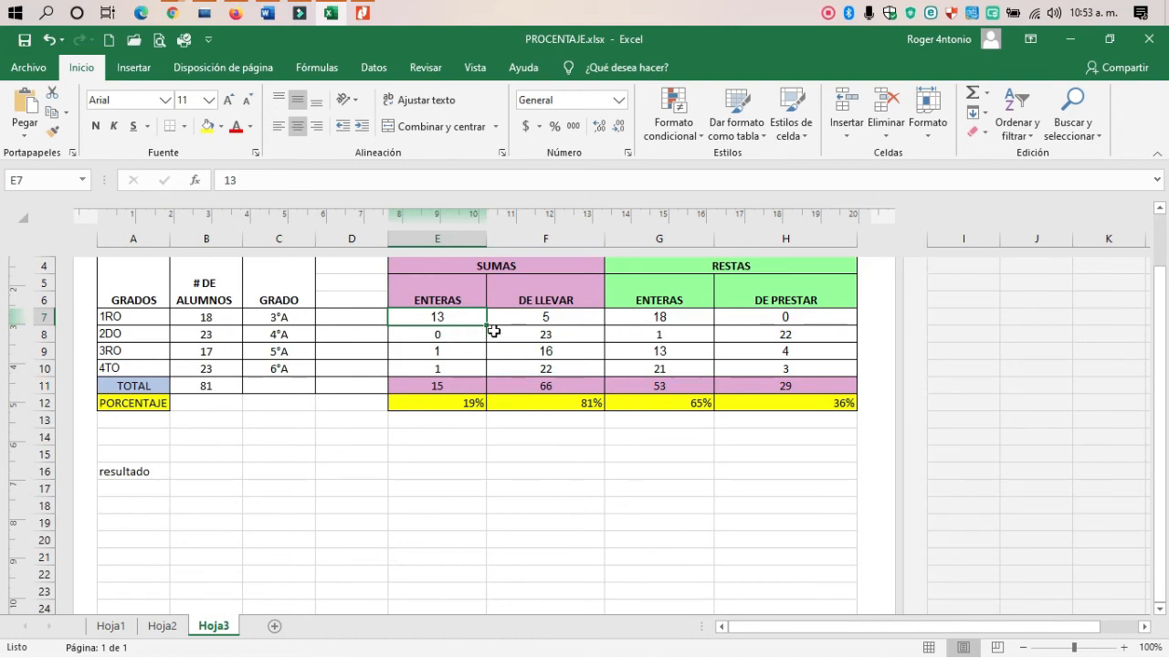
pyautogui.scroll(1, 498, 333)
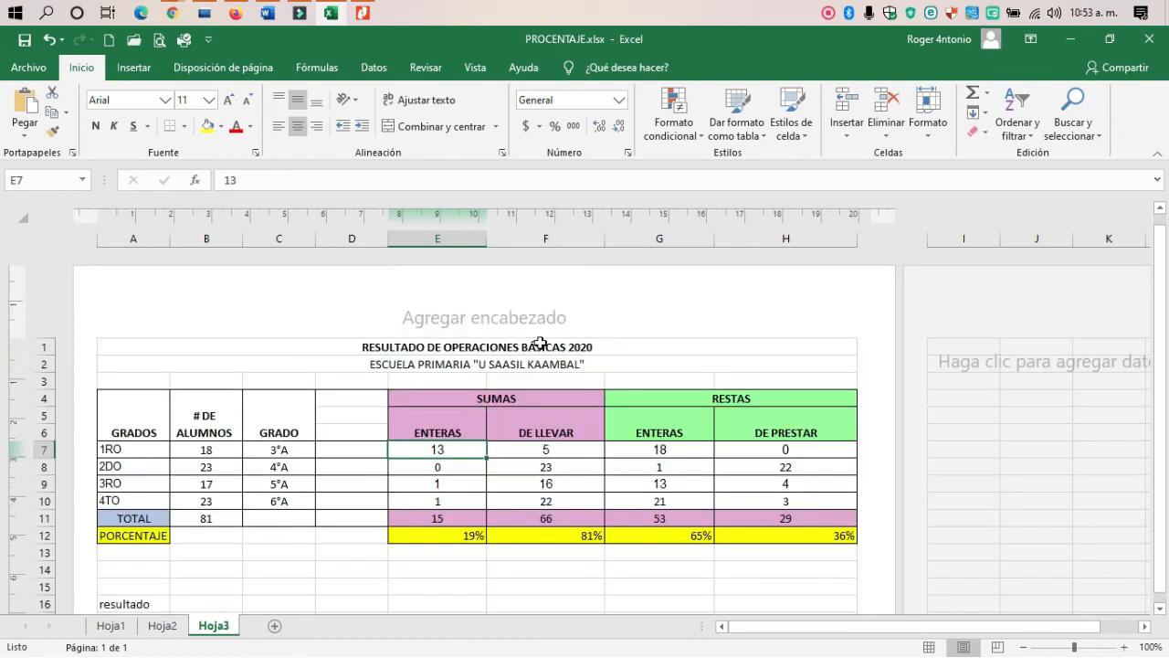
pyautogui.click(474, 432)
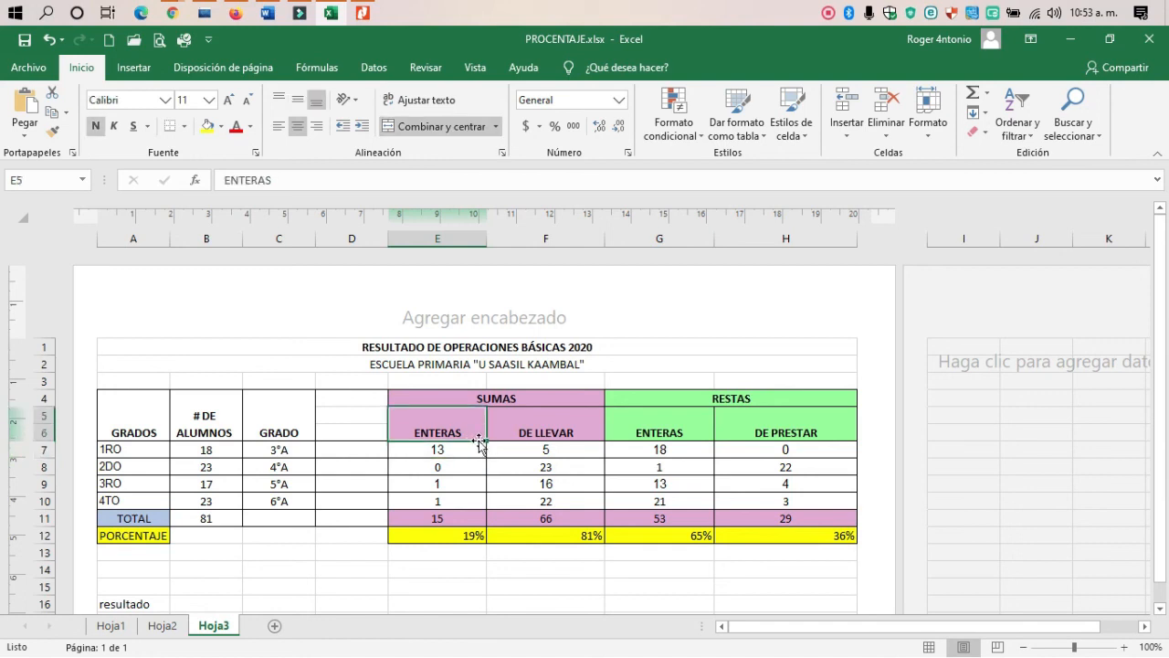
pyautogui.click(520, 438)
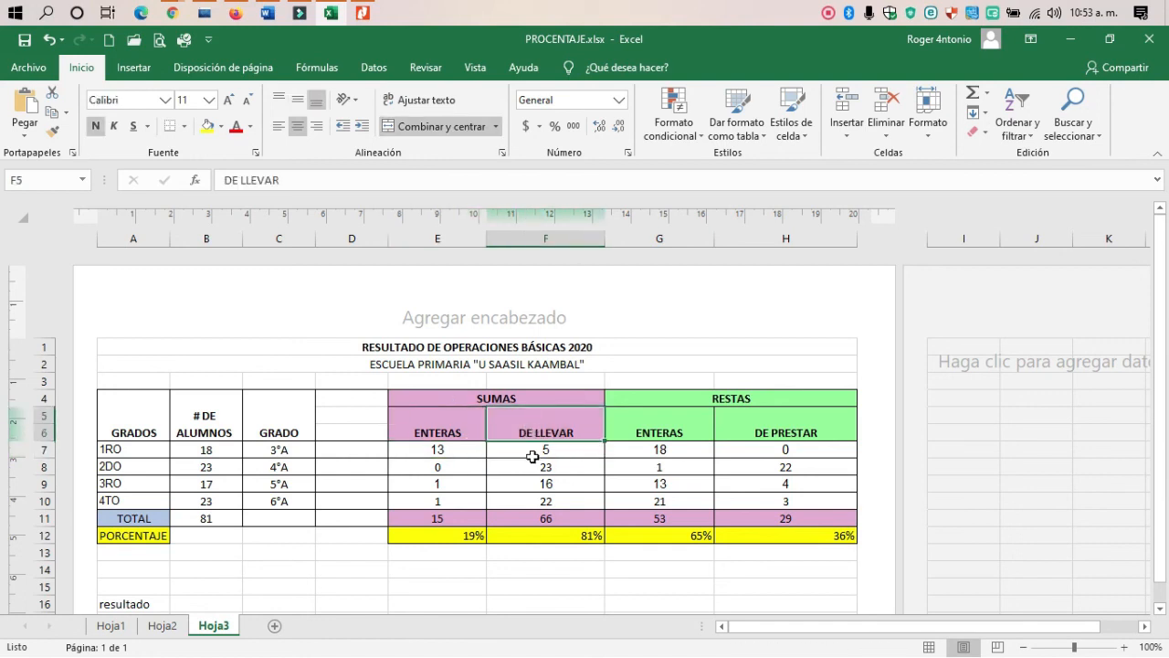
pyautogui.click(533, 455)
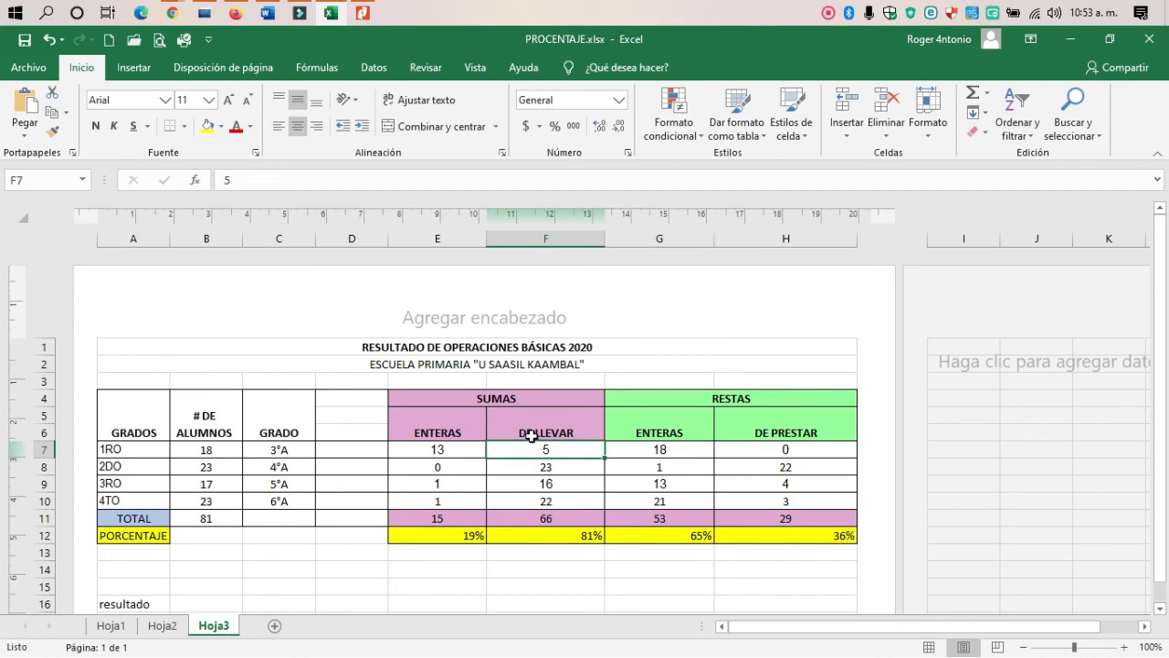
# Insert a new column between the ENTERAS and DE LLEVAR columns under SUMAS.
pyautogui.click(544, 239)
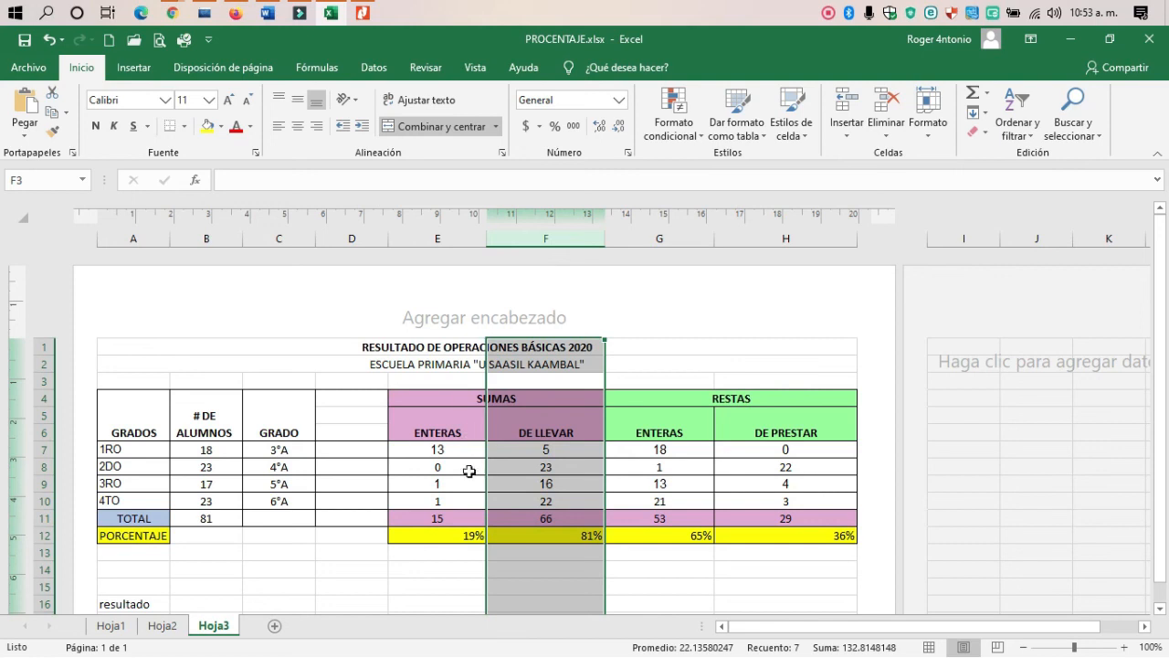
pyautogui.click(446, 241)
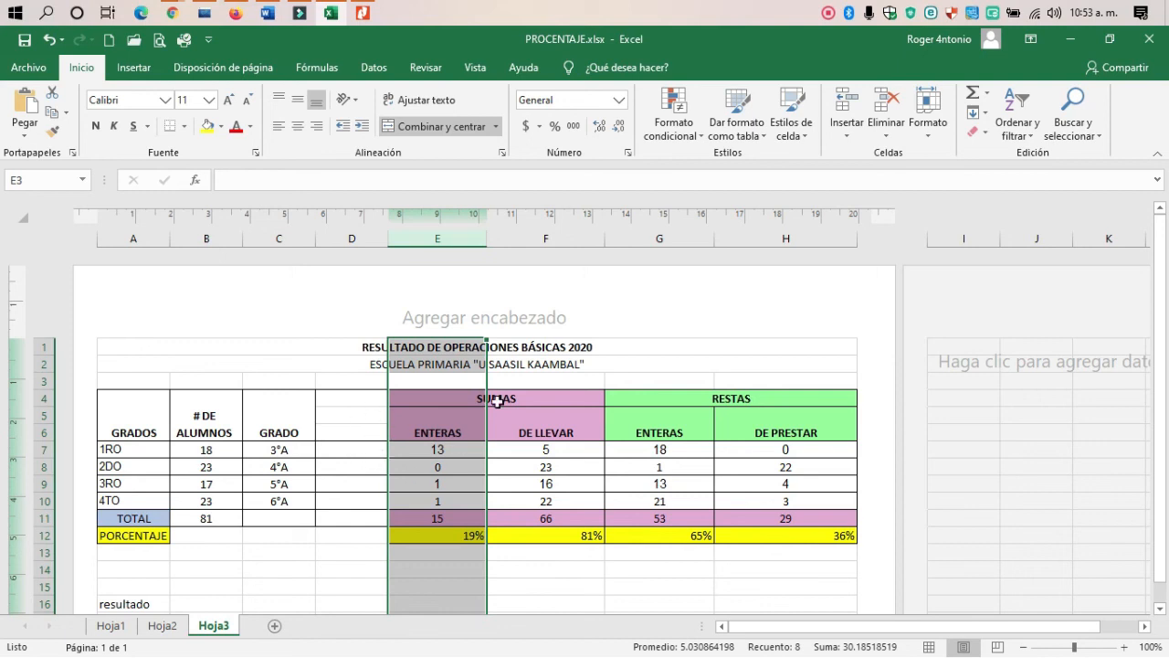
pyautogui.click(547, 238)
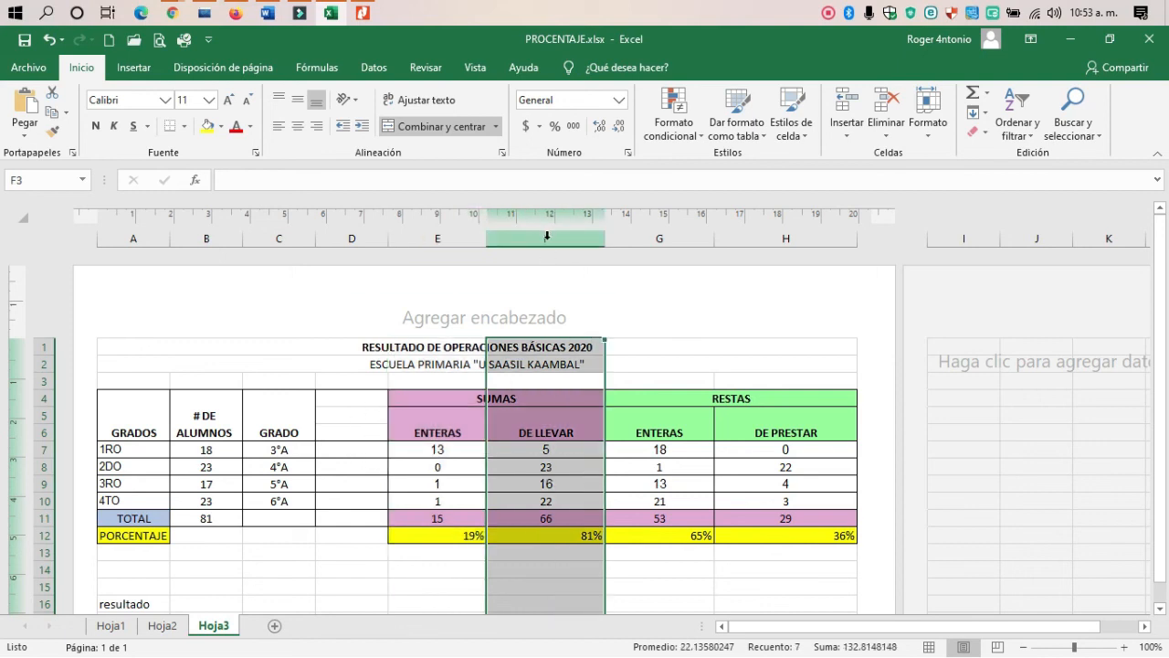
pyautogui.rightClick(547, 238)
pyautogui.click(617, 360)
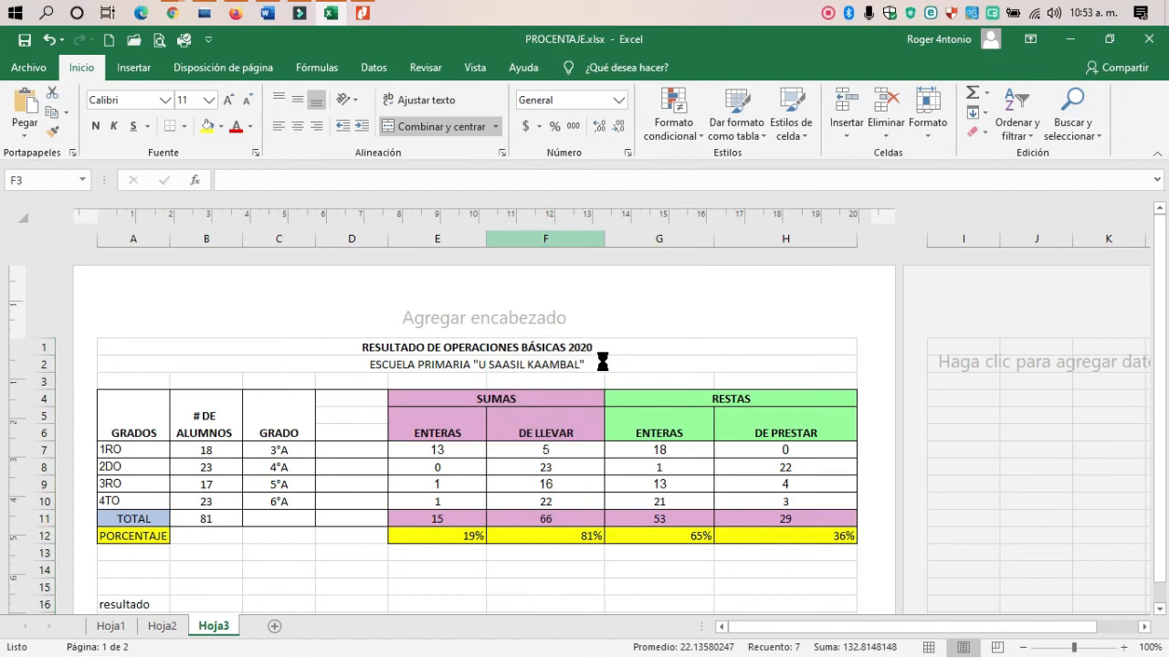
# Merge and center the two empty header cells F5:F6 in the new column under SUMAS.
pyautogui.click(540, 432)
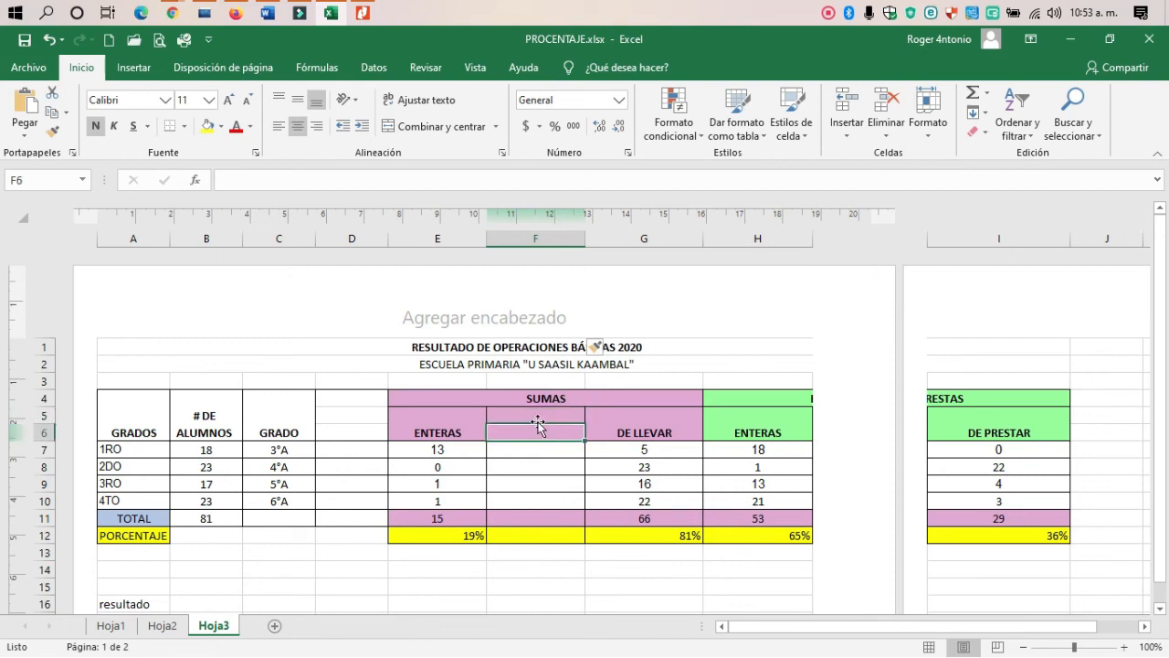
pyautogui.click(618, 427)
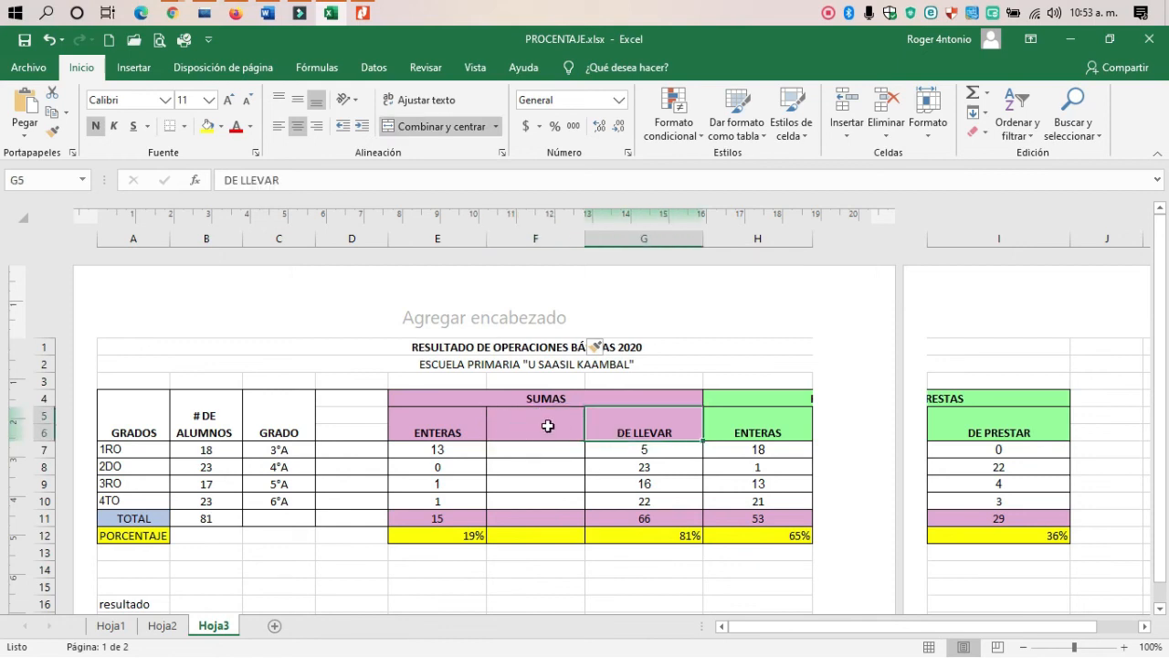
pyautogui.click(531, 432)
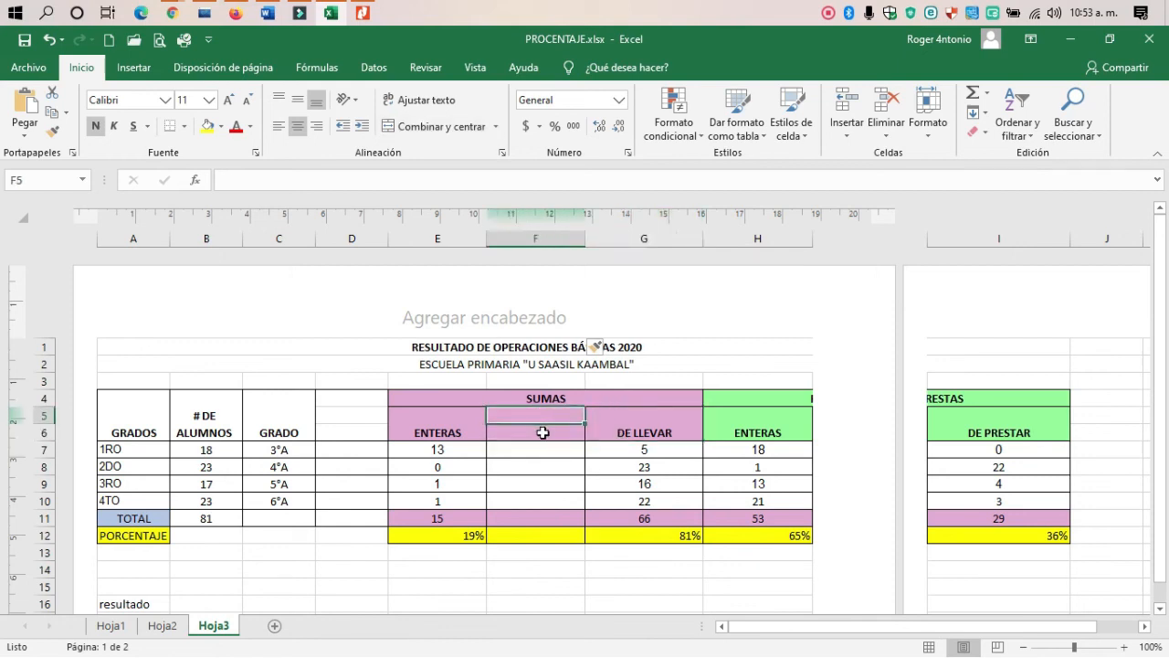
pyautogui.click(535, 413)
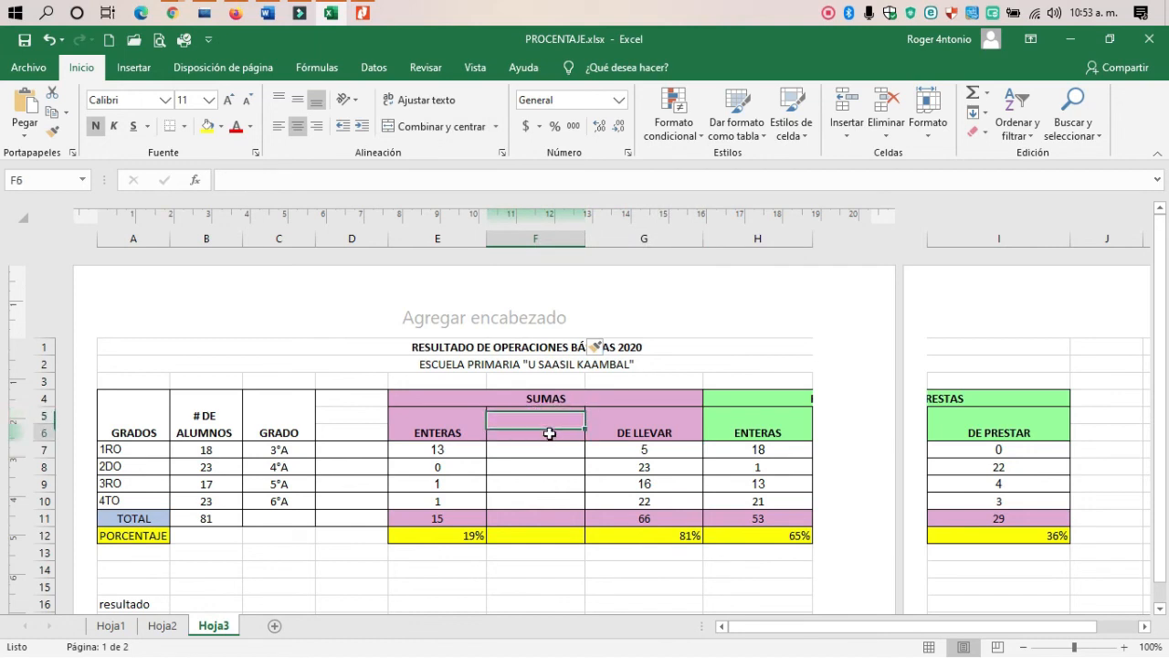
pyautogui.click(548, 426)
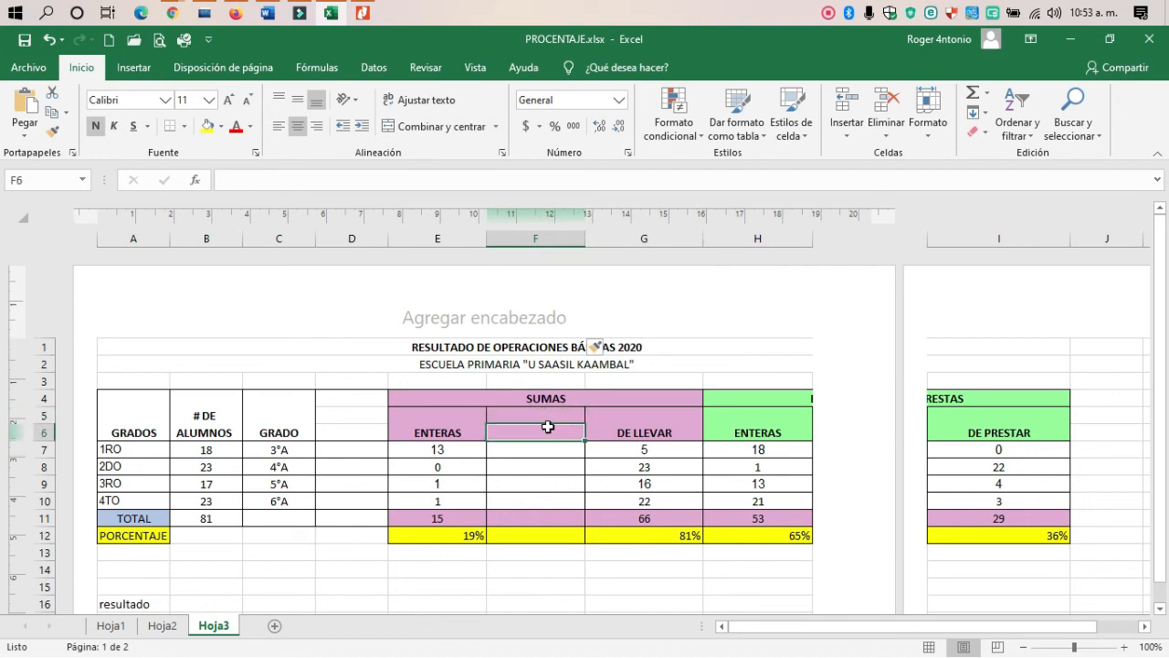
pyautogui.moveTo(543, 416); pyautogui.dragTo(547, 427)
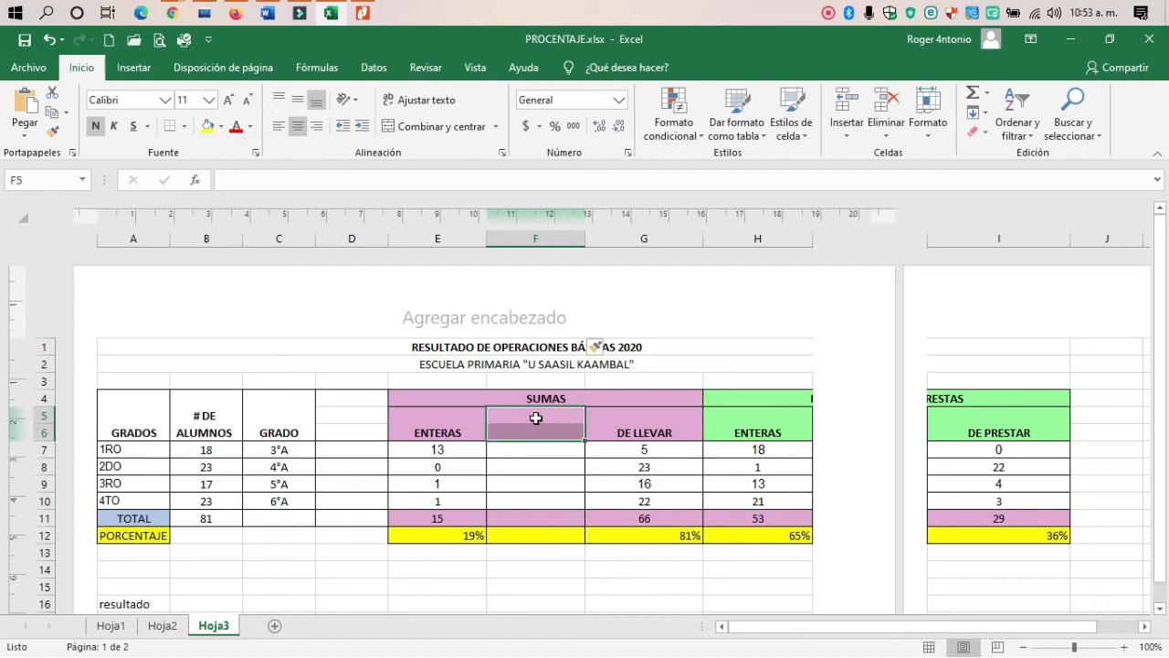
pyautogui.click(433, 127)
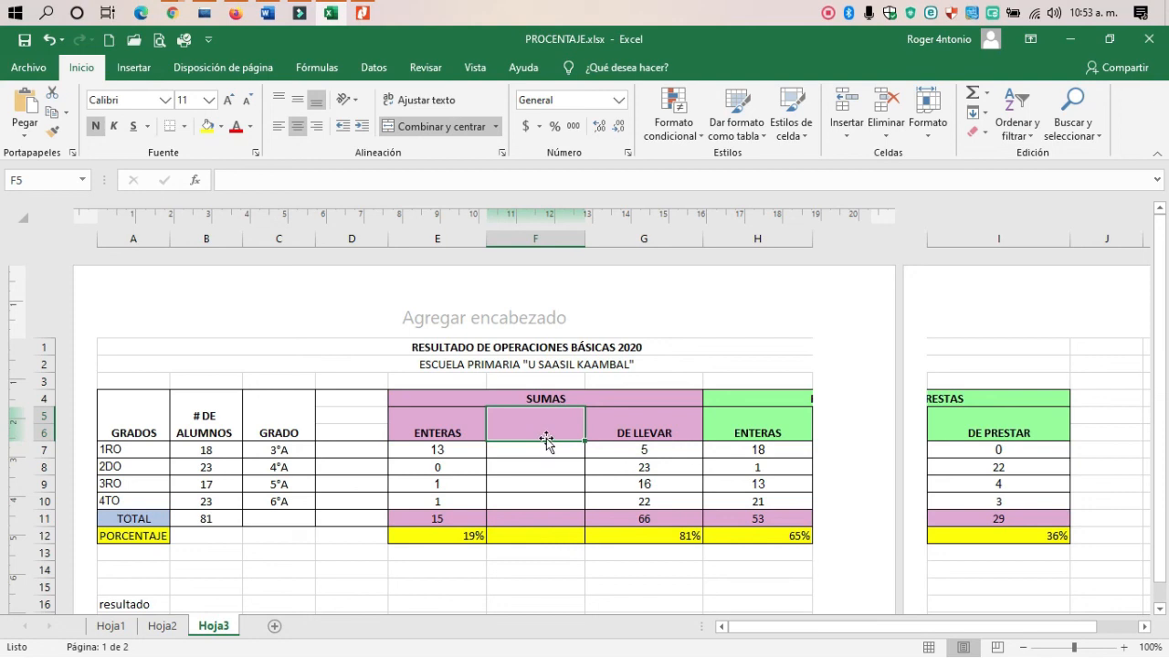
# Enter the header "porcentaje por grupo" in the merged F5 cell and wrap its text.
pyautogui.write('porcen')
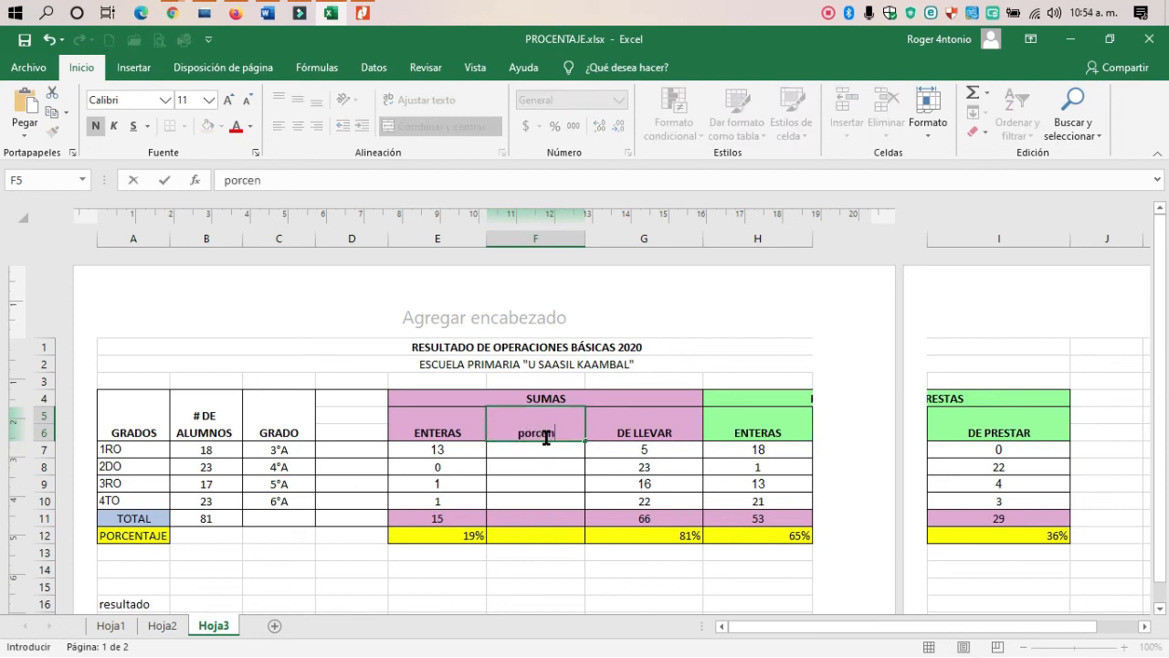
pyautogui.write('taje por grupo')
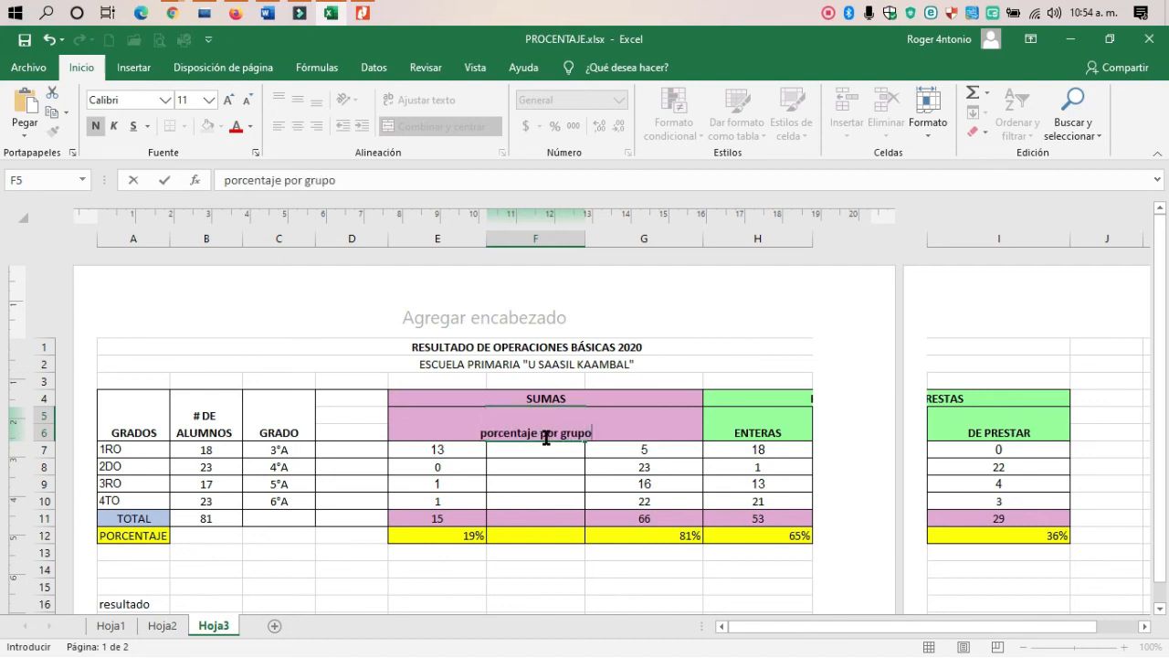
pyautogui.hotkey('ctrl', 'Return')
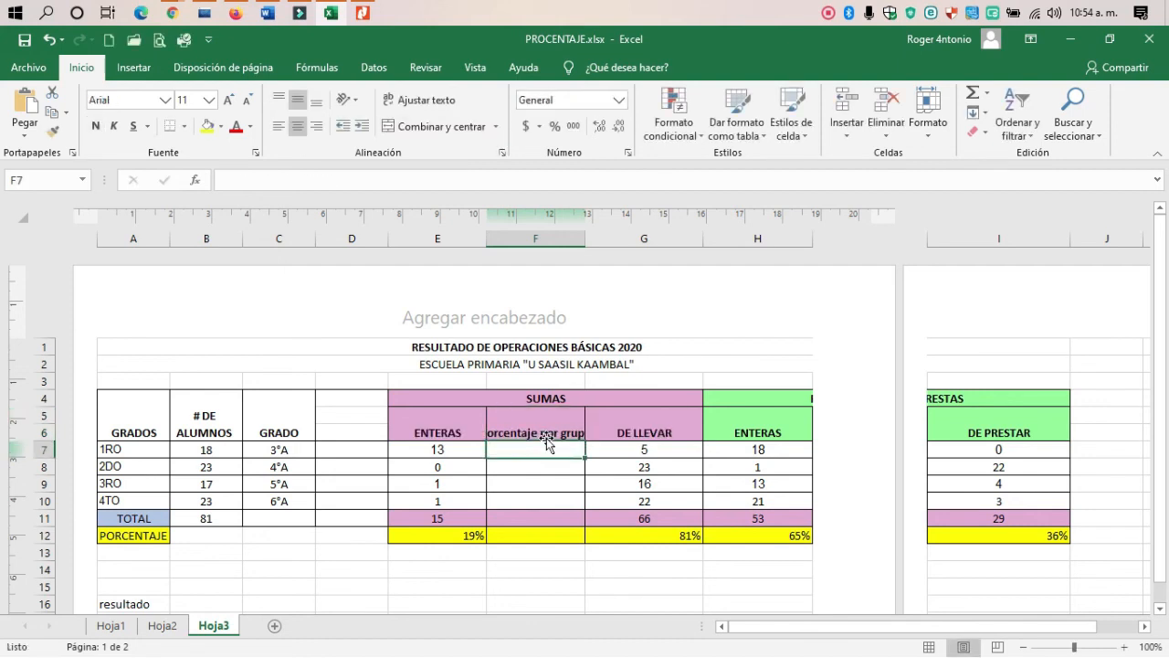
pyautogui.click(418, 102)
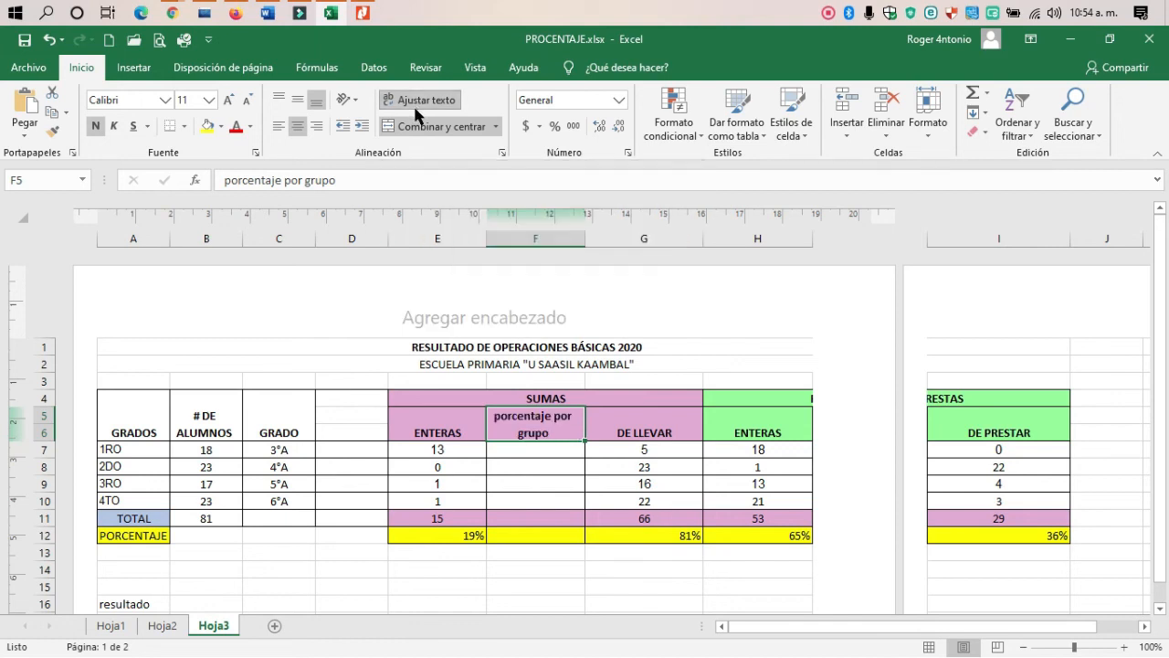
# Enter the formula =E7/B7 in F7 for the 1RO group and format the cell as a percentage.
pyautogui.click(548, 453)
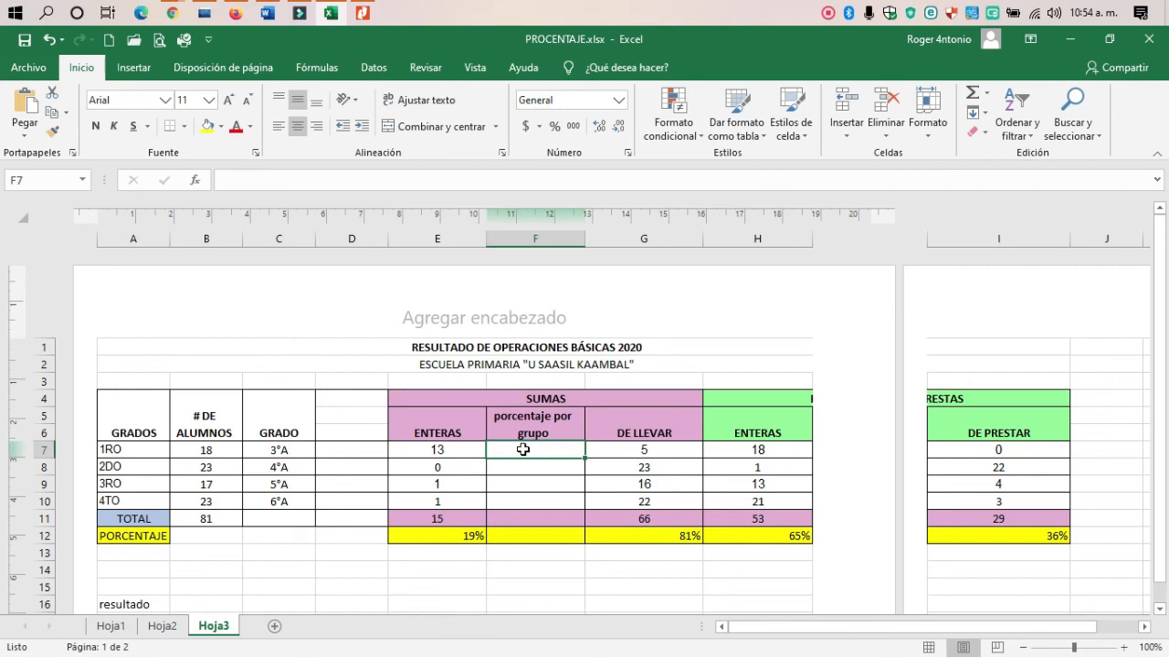
pyautogui.click(456, 454)
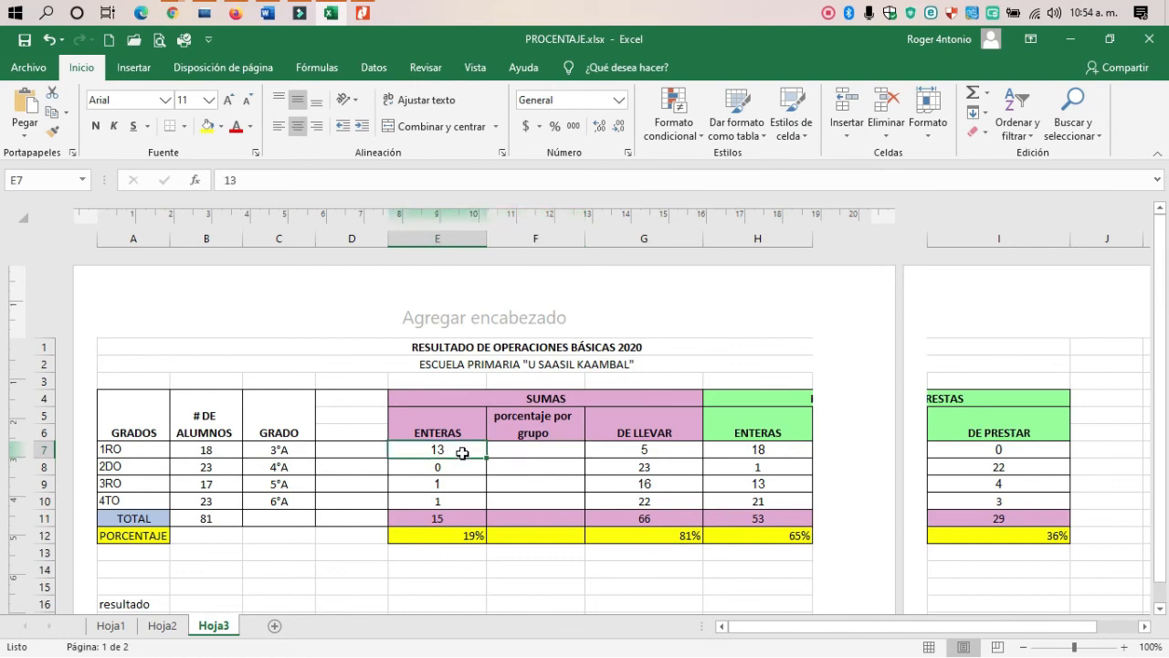
pyautogui.click(548, 453)
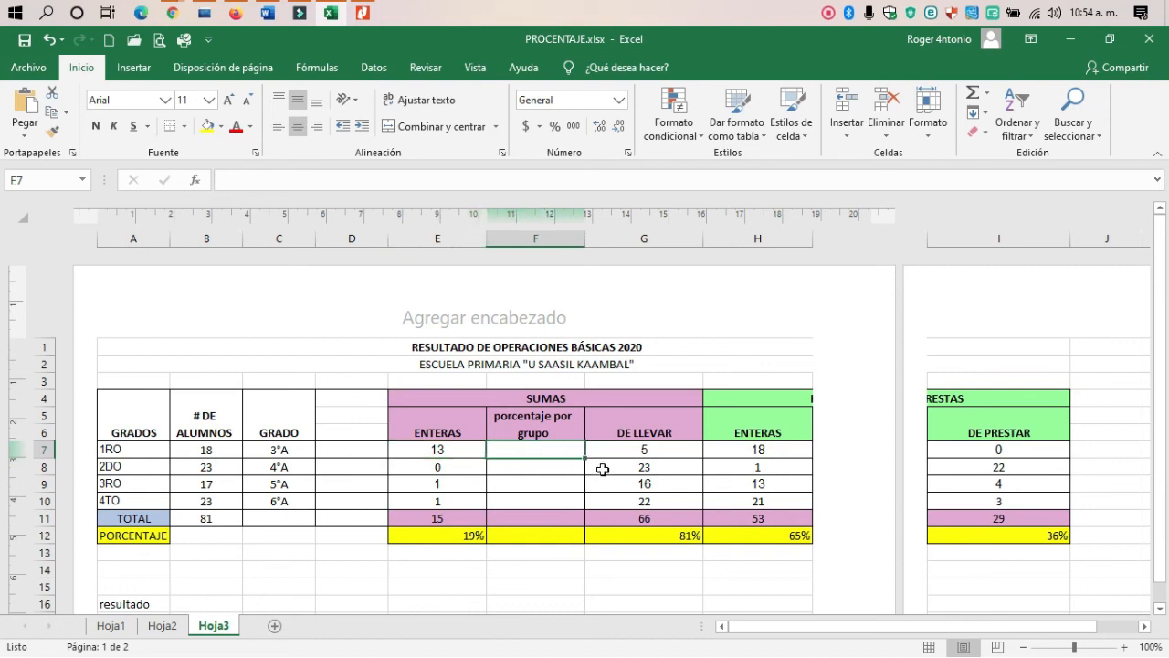
pyautogui.write('=')
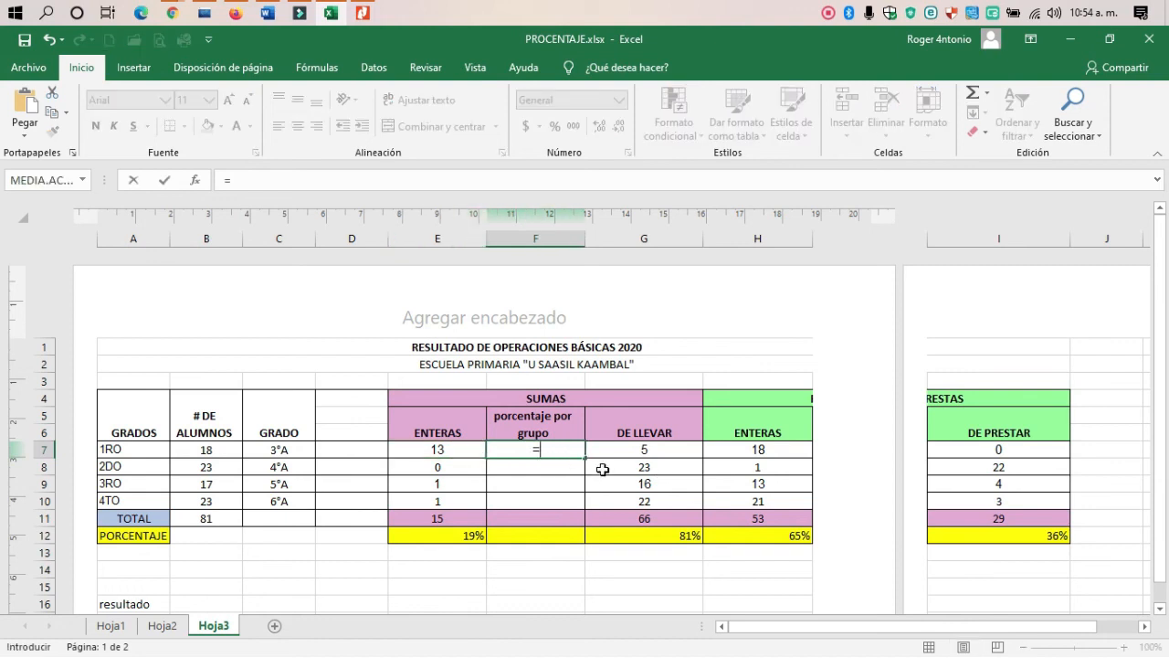
pyautogui.click(438, 449)
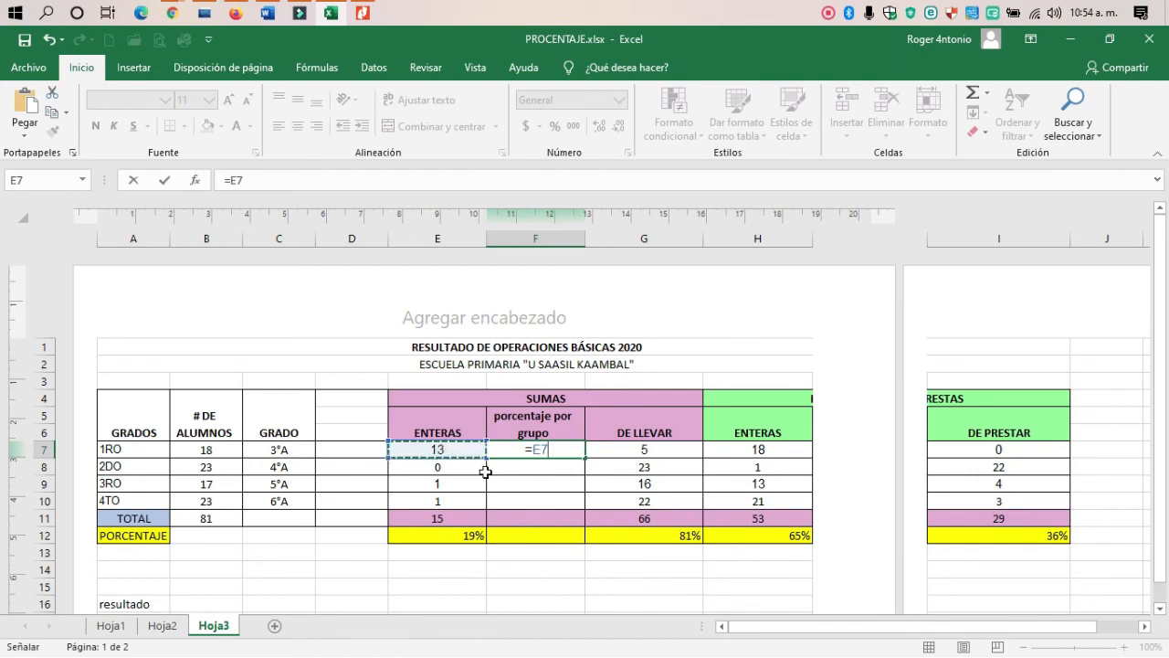
pyautogui.write('/')
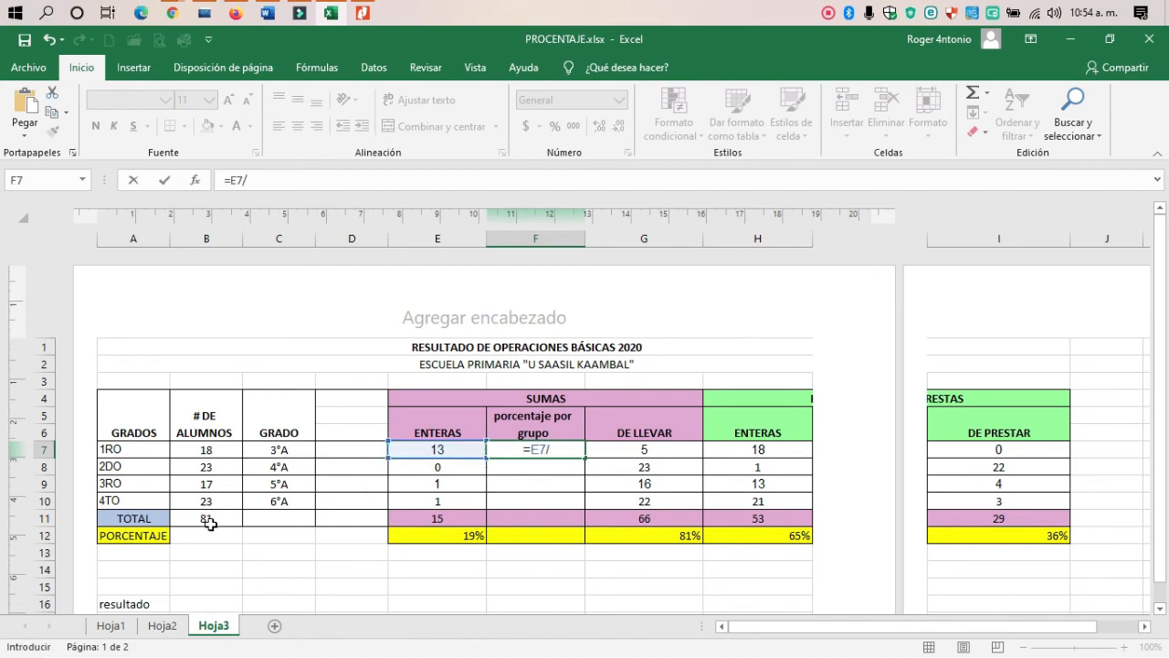
pyautogui.click(208, 450)
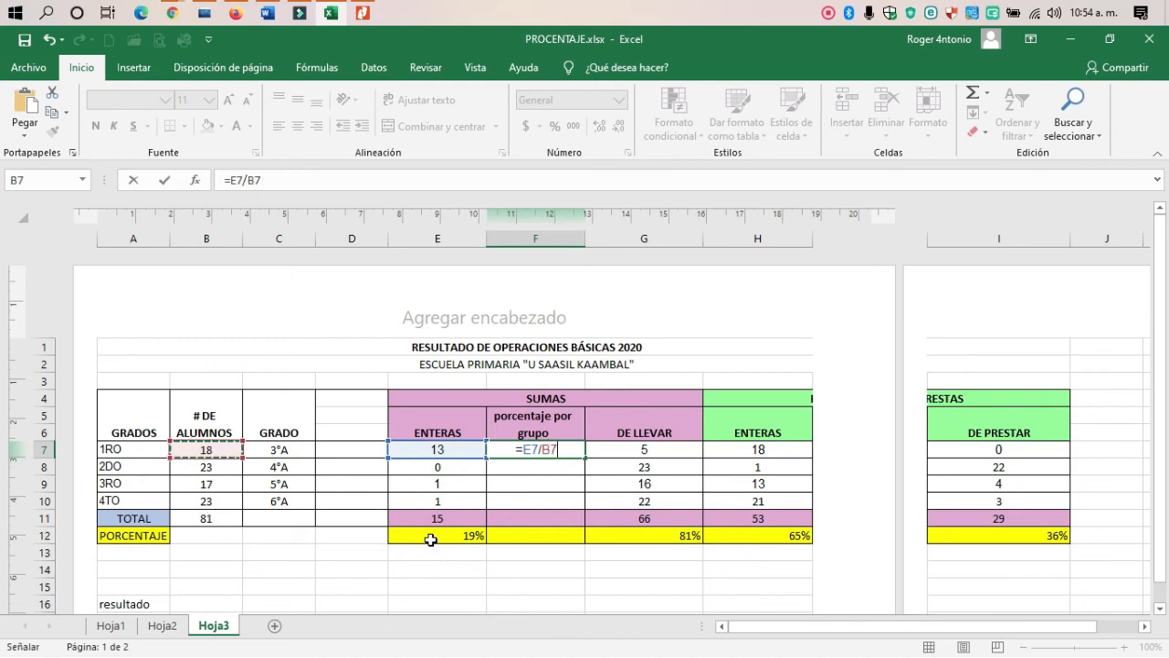
pyautogui.press('Return')
pyautogui.click(544, 449)
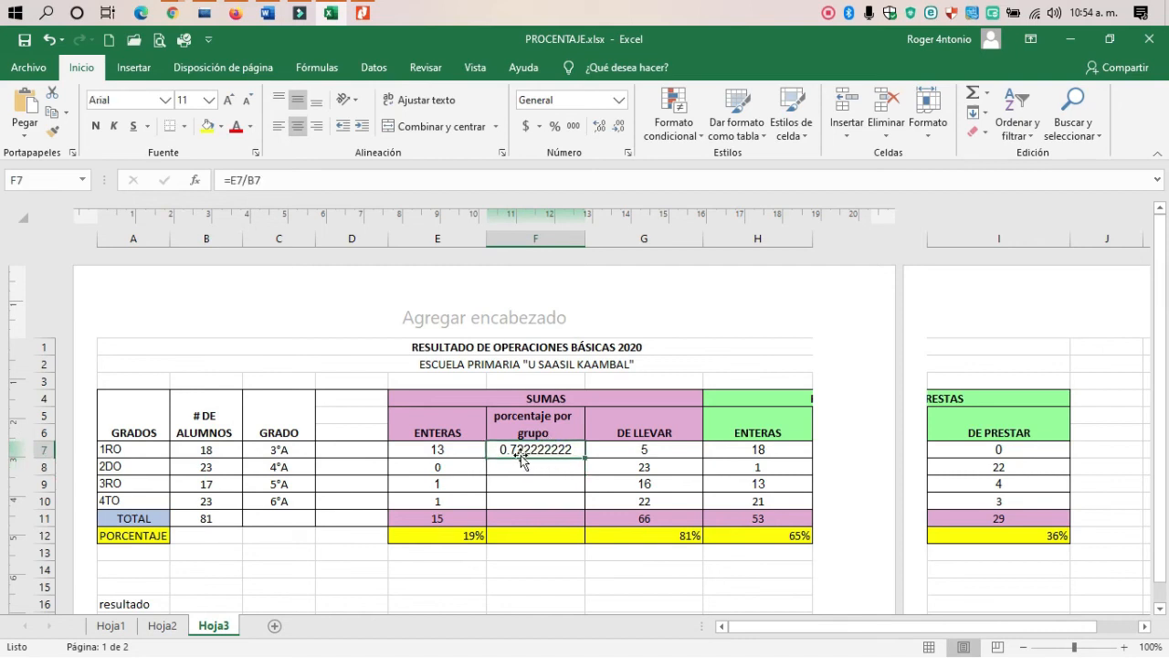
pyautogui.click(554, 128)
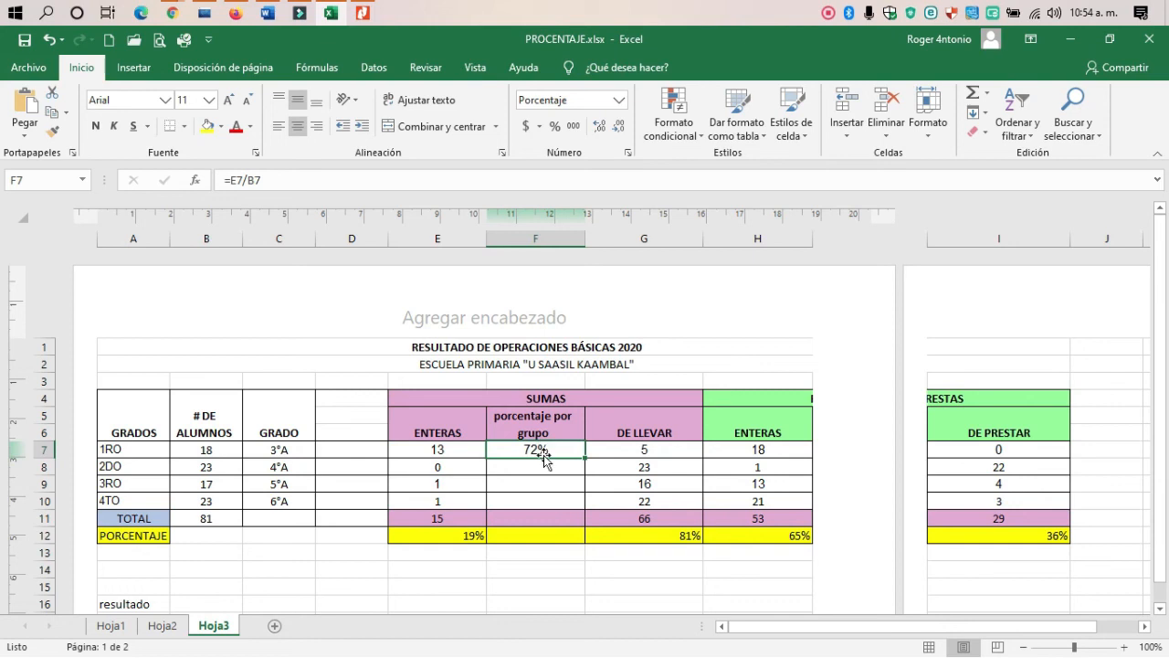
# Try to fill the E12 percentage formula across the PORCENTAJE row to H12, and undo the fill.
pyautogui.click(475, 535)
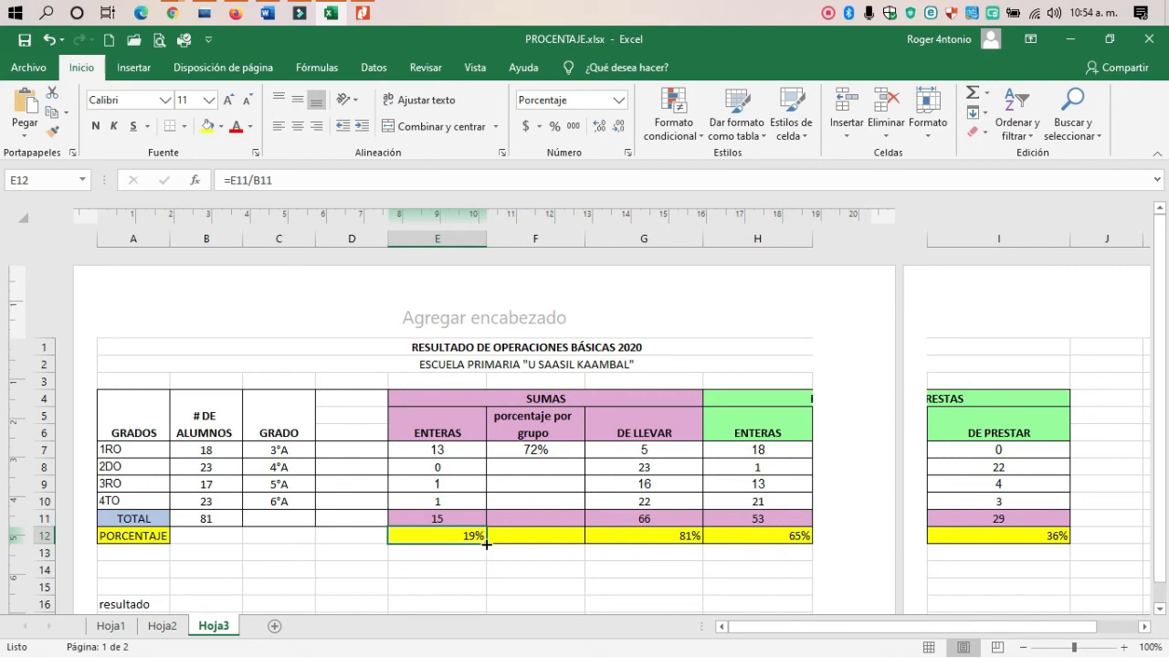
pyautogui.moveTo(486, 542); pyautogui.dragTo(791, 539)
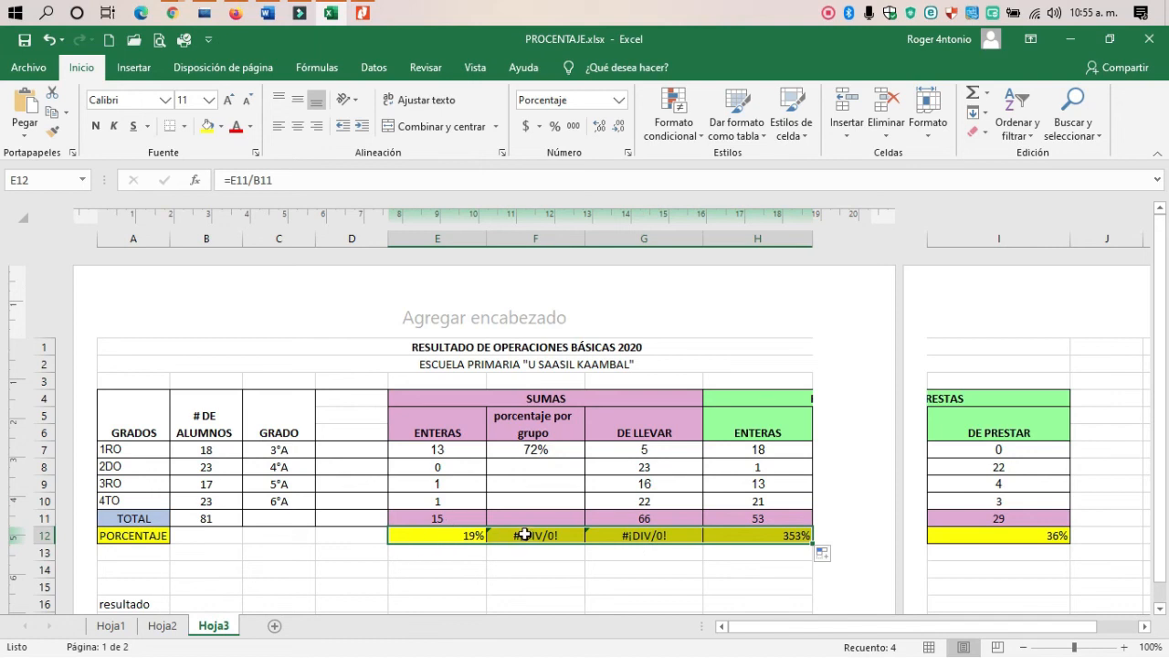
pyautogui.write('z')
pyautogui.press('Escape')
# Examine which cells the percentage formulas in E12 and F7 refer to.
pyautogui.click(519, 568)
pyautogui.click(469, 538)
pyautogui.doubleClick(475, 537)
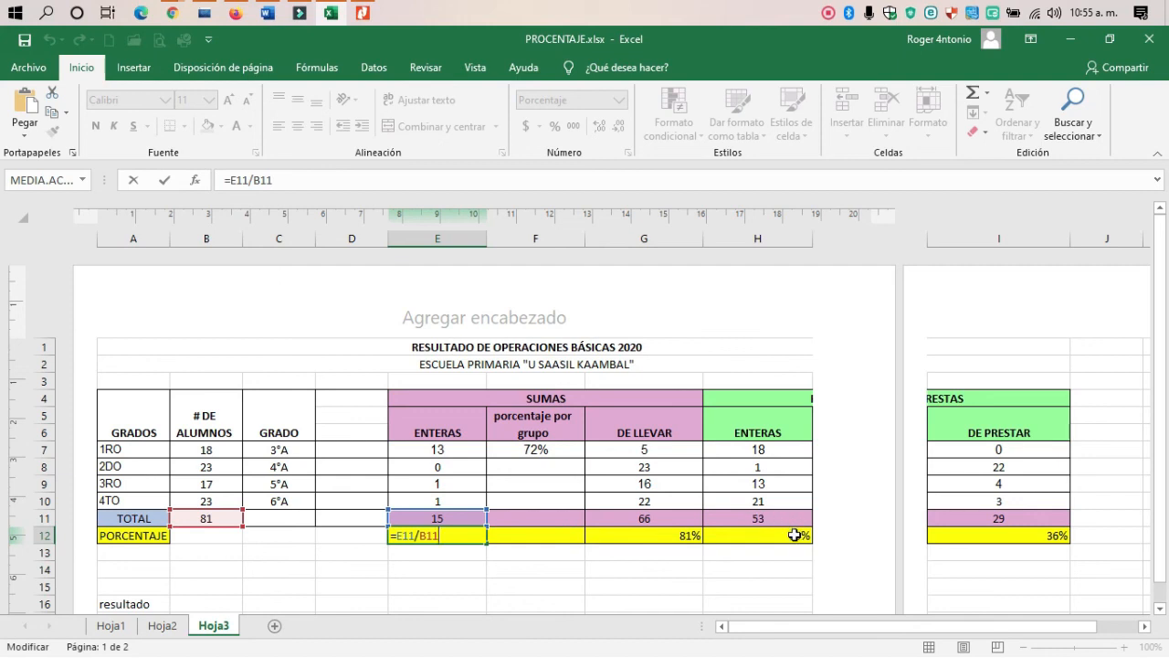
pyautogui.hotkey('ctrl', 'Return')
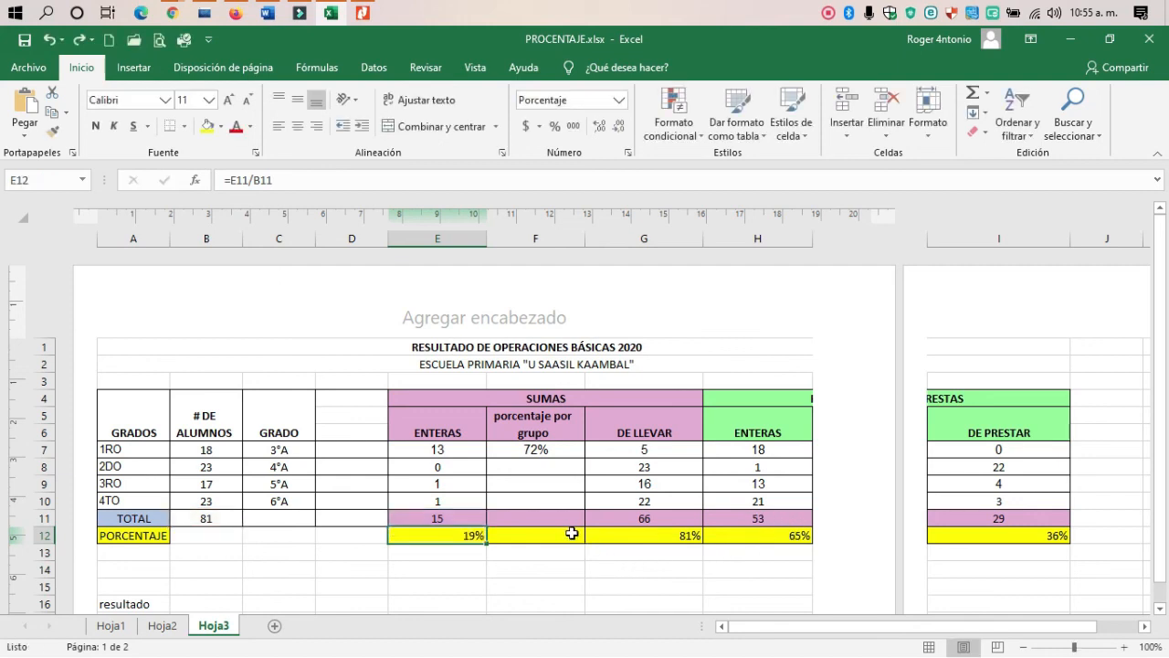
pyautogui.click(538, 451)
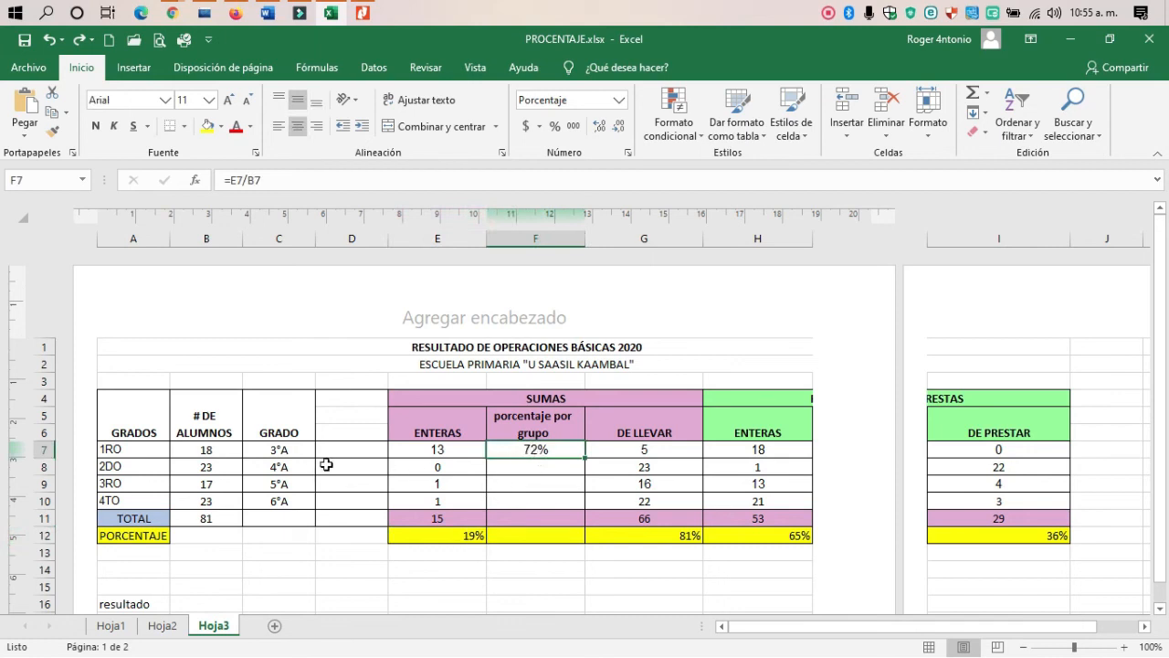
# Fill the percentage formula in F7 down through F10.
pyautogui.click(465, 451)
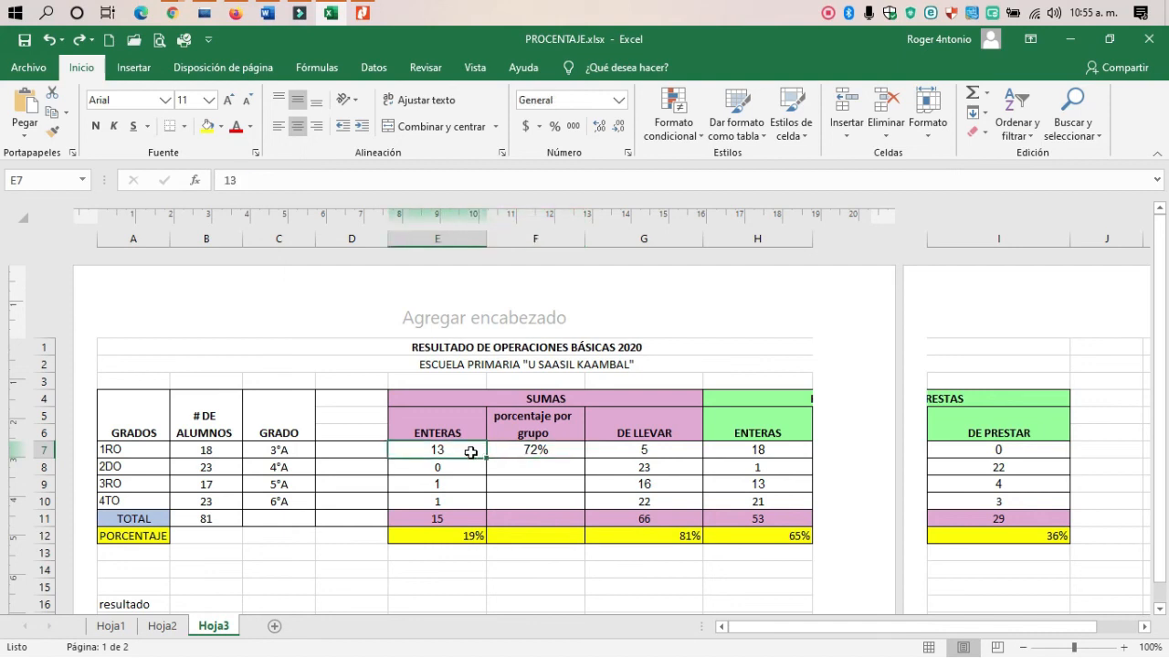
pyautogui.click(509, 450)
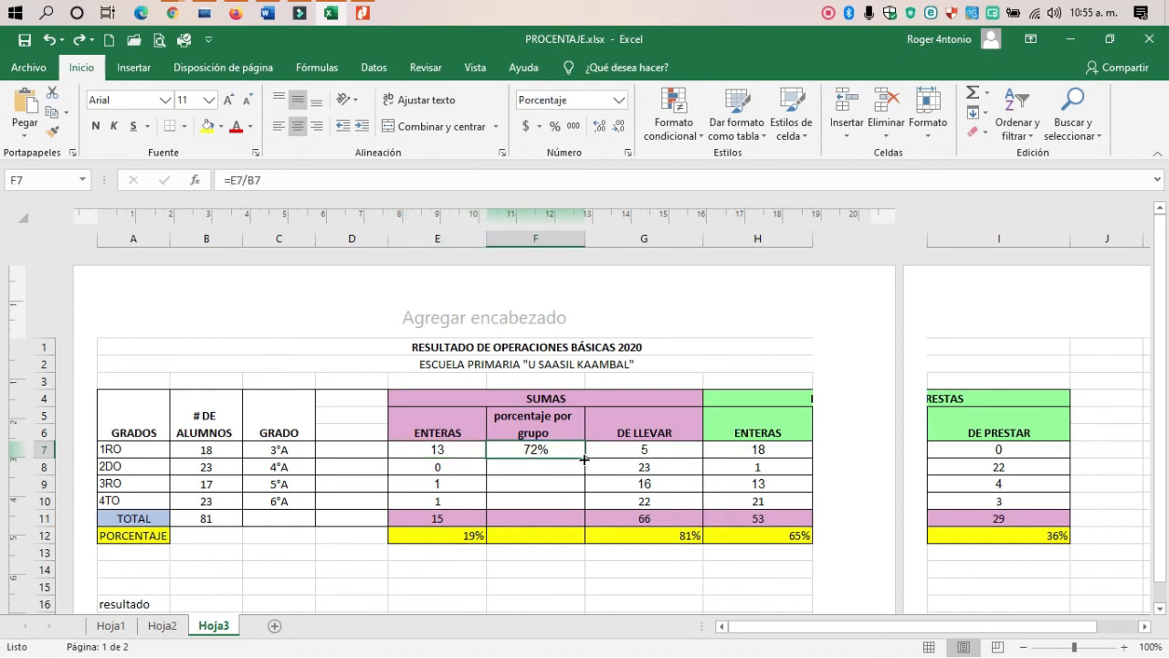
pyautogui.moveTo(584, 459); pyautogui.dragTo(582, 498)
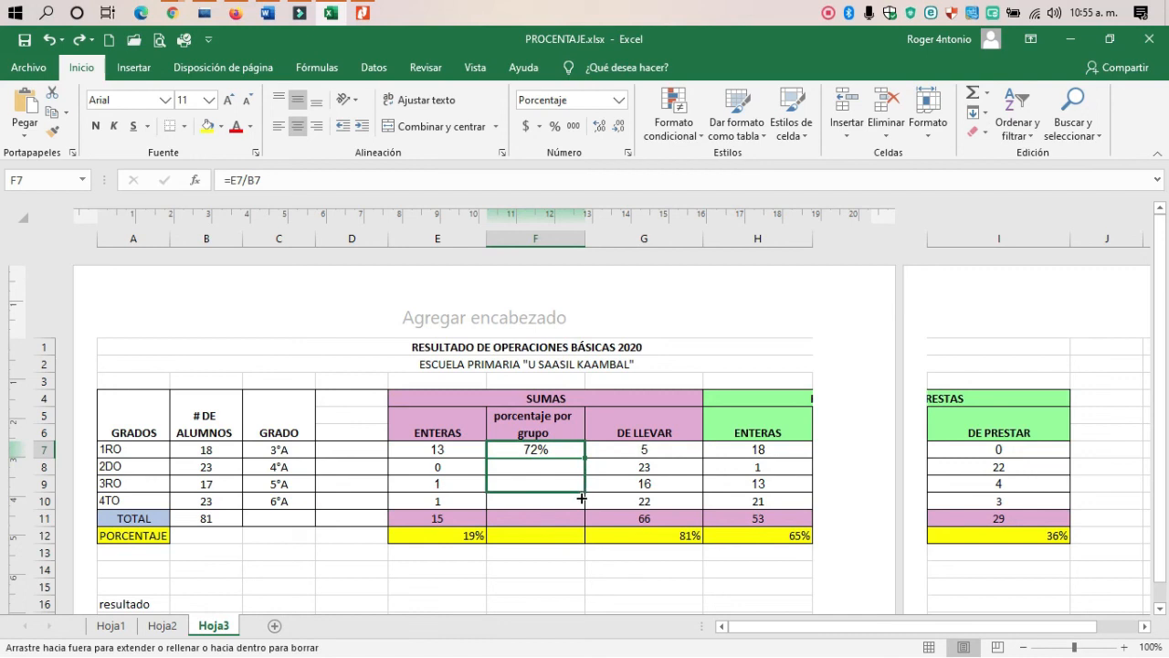
pyautogui.moveTo(582, 502)
pyautogui.mouseDown()
pyautogui.moveTo(582, 491)
pyautogui.moveTo(586, 505)
pyautogui.mouseUp()
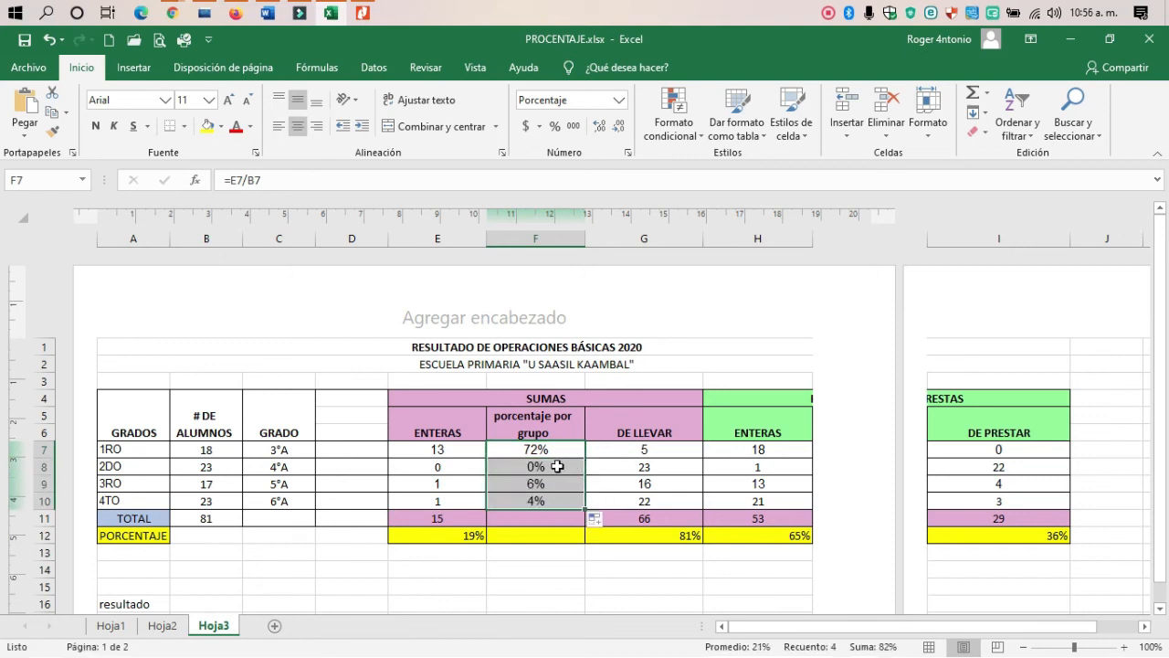
# Examine which cells the copied percentage formulas in F8, F9 and F10 refer to.
pyautogui.click(556, 469)
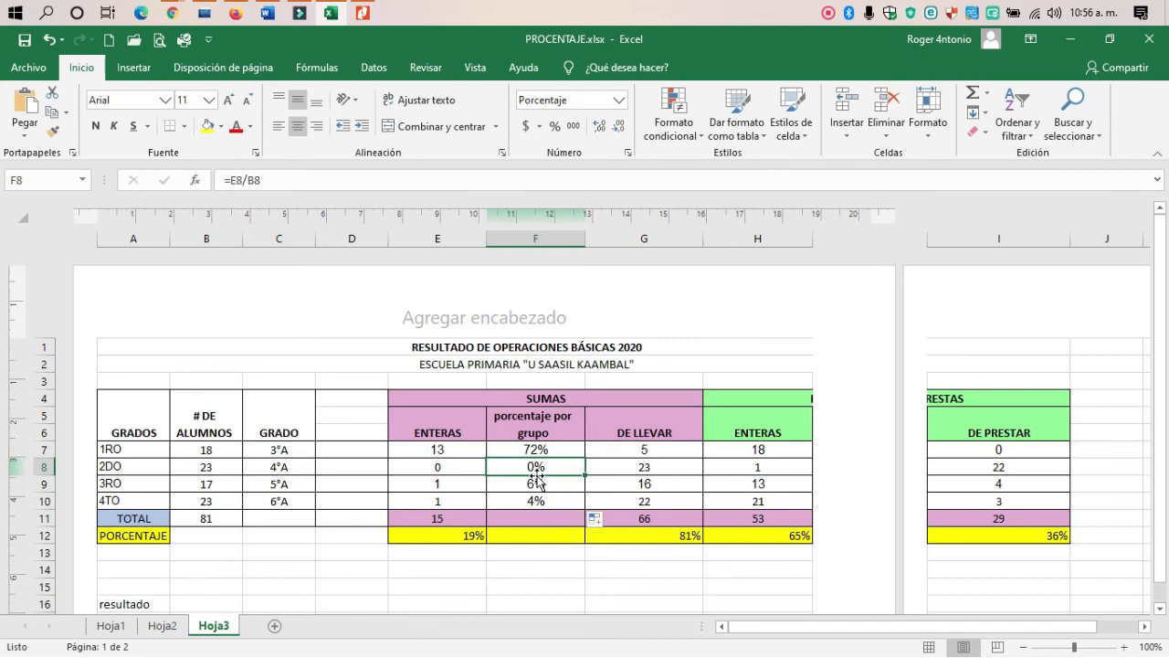
pyautogui.doubleClick(537, 467)
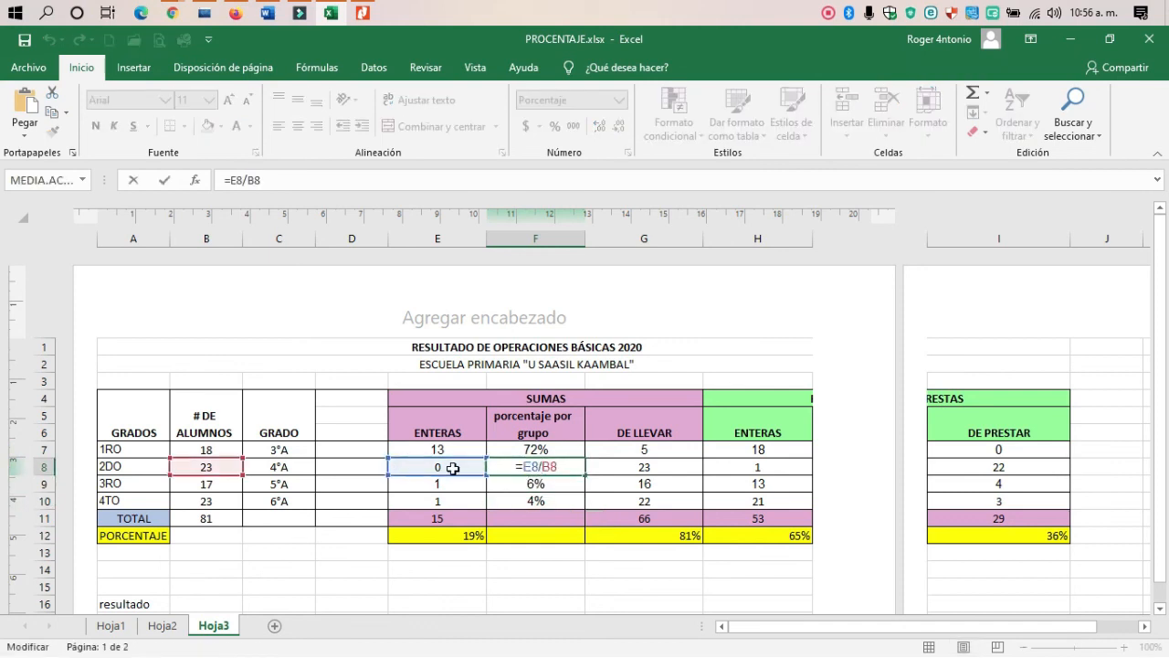
pyautogui.press('Escape')
pyautogui.doubleClick(547, 485)
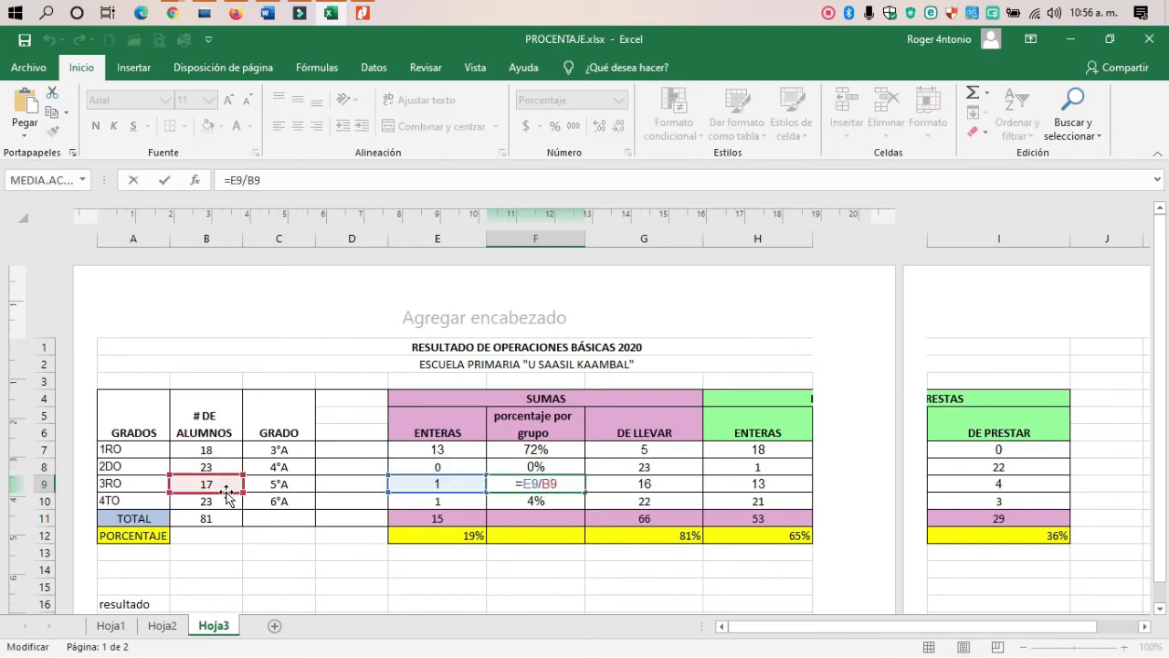
pyautogui.click(539, 505)
pyautogui.doubleClick(539, 505)
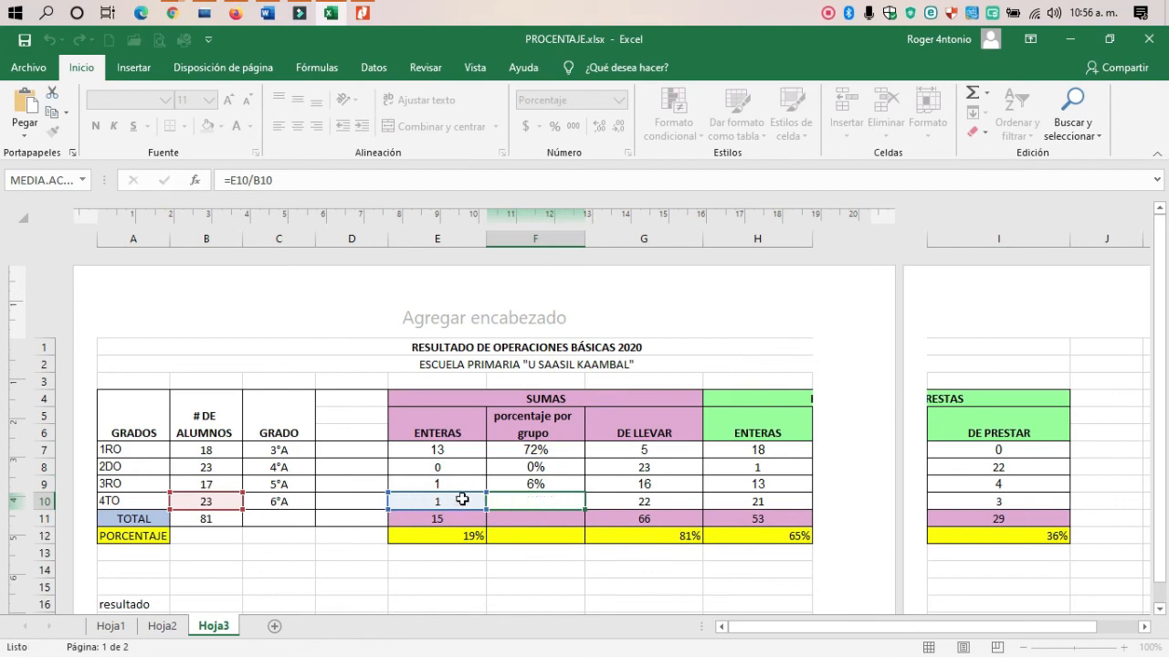
pyautogui.press('Escape')
# Fill the total percentage formula in E12 across through H12 and check the copied formulas.
pyautogui.click(477, 538)
pyautogui.moveTo(487, 545); pyautogui.dragTo(801, 540)
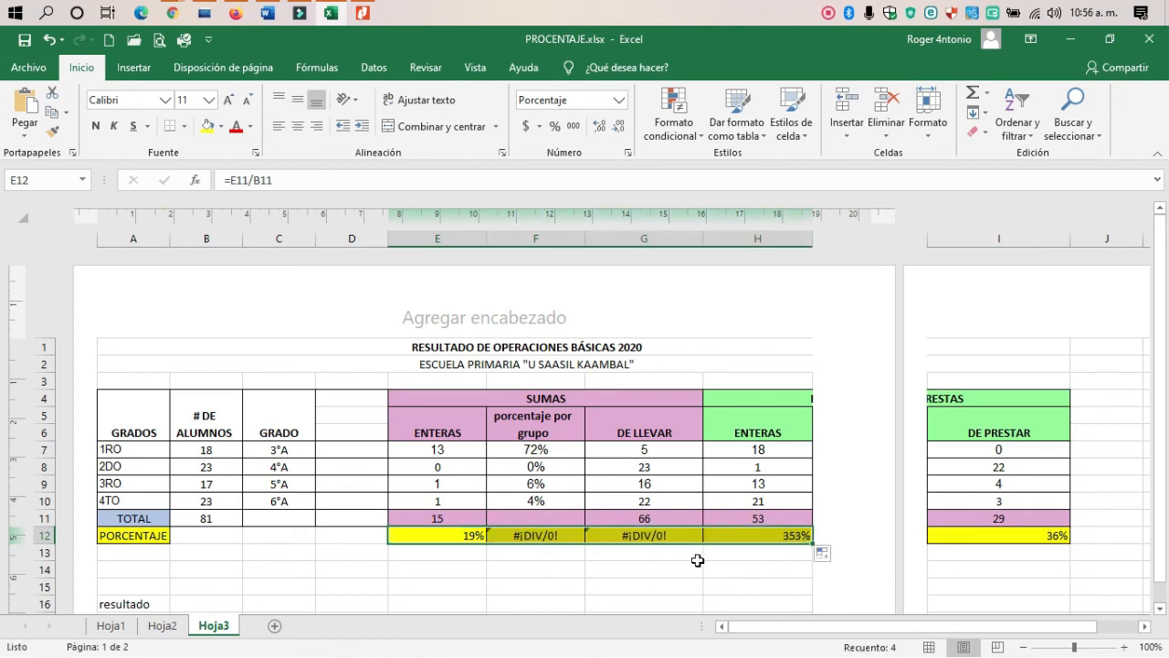
pyautogui.click(776, 537)
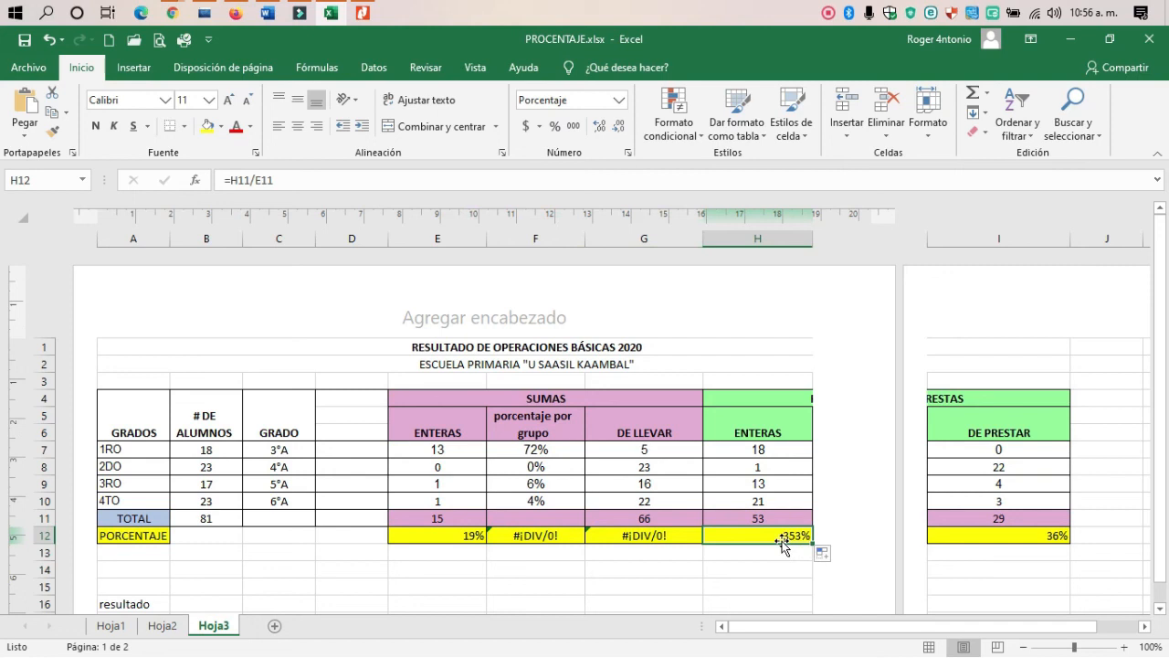
pyautogui.click(653, 542)
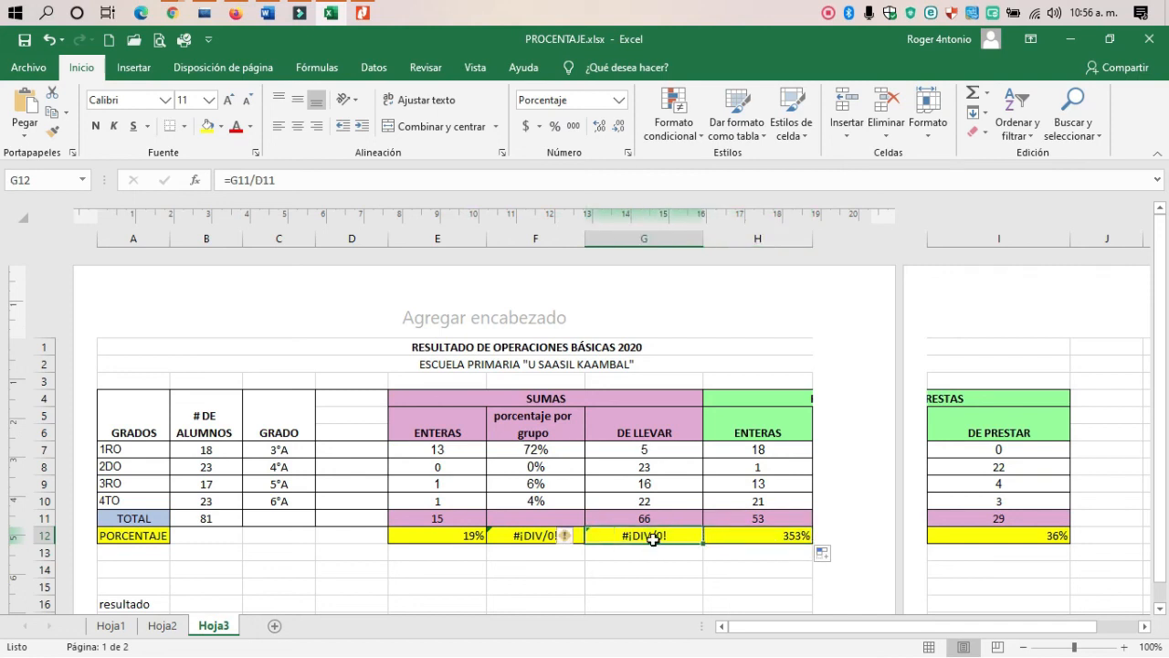
pyautogui.click(534, 547)
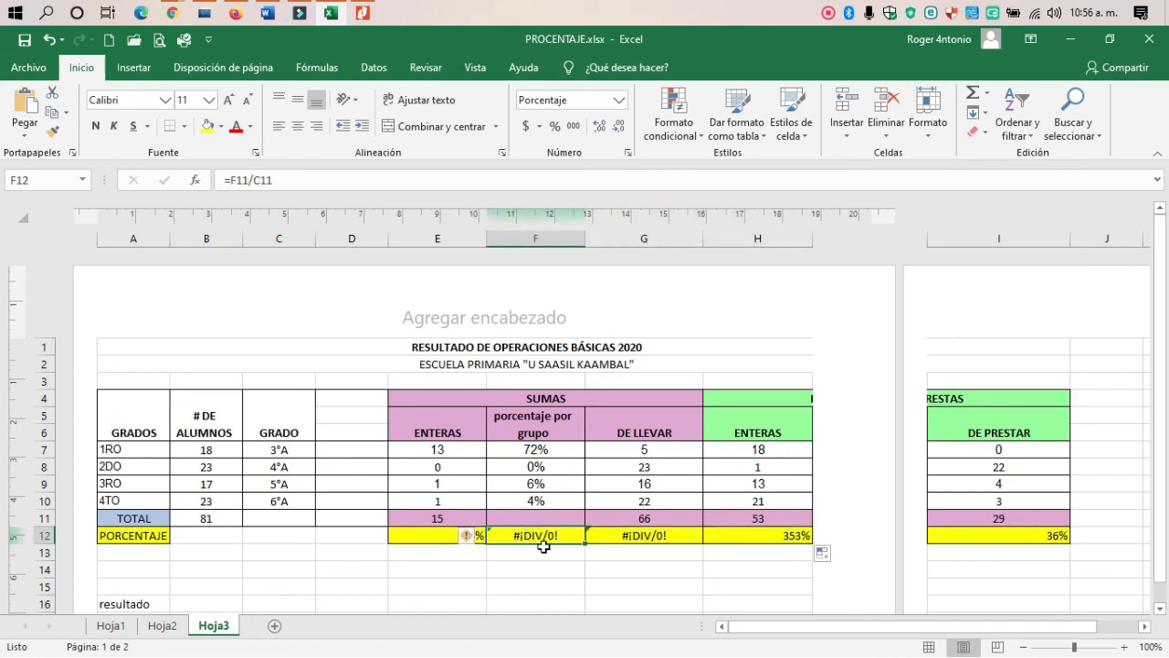
# Examine the cell references used by the percentage formulas in E12 through H12.
pyautogui.doubleClick(543, 546)
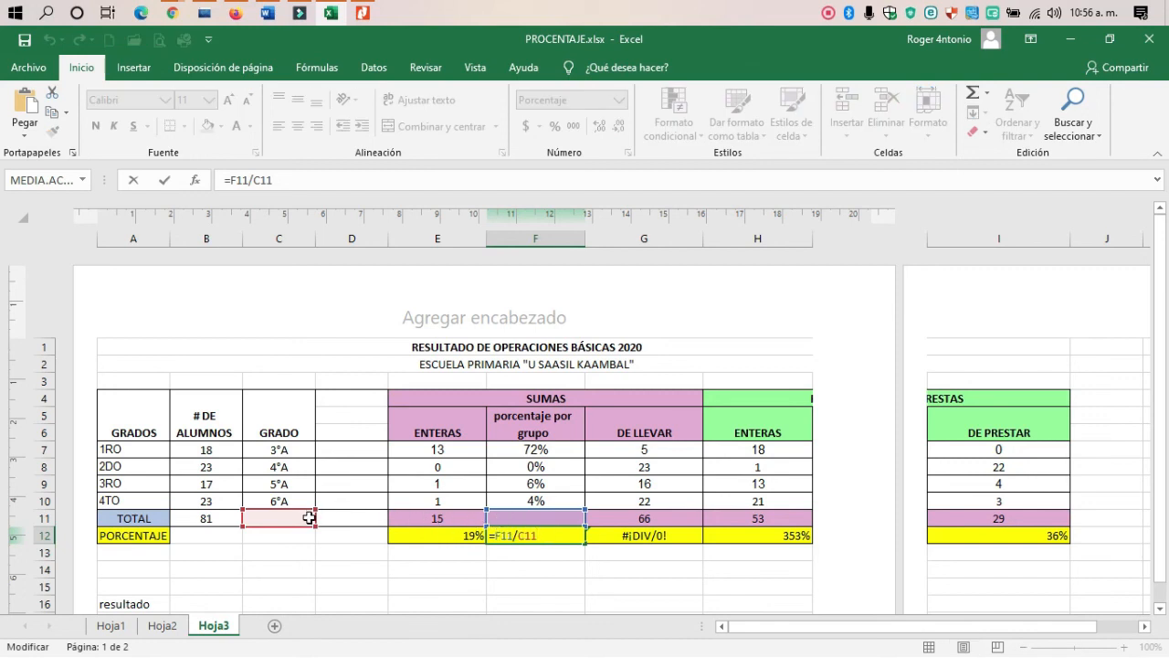
pyautogui.press('Escape')
pyautogui.doubleClick(438, 534)
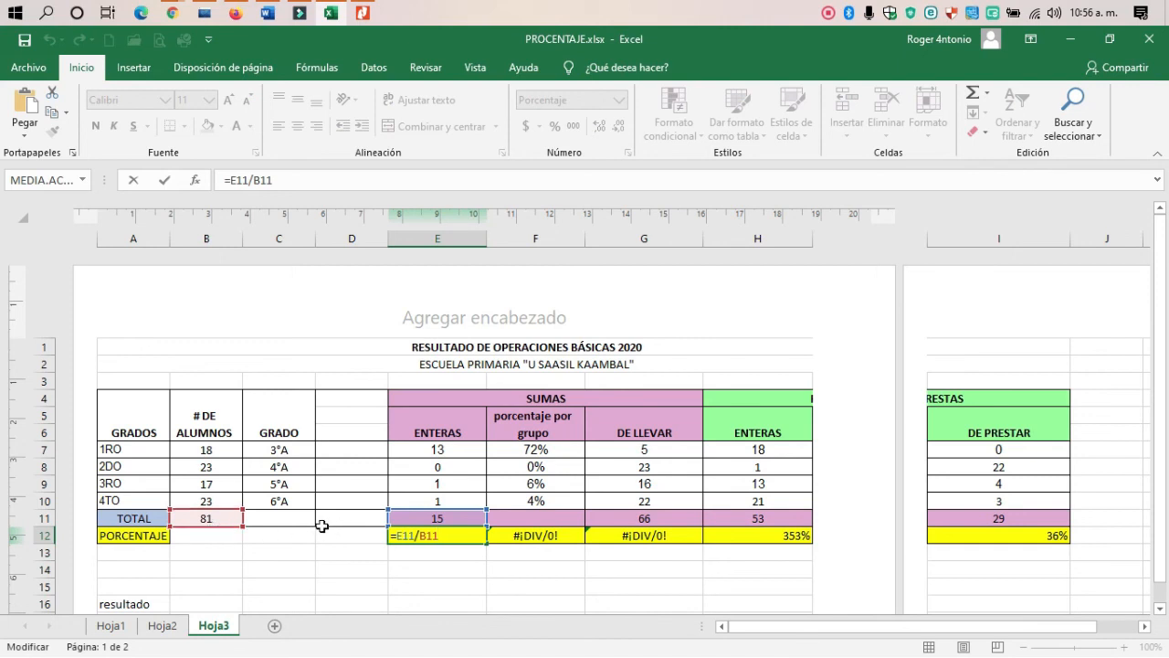
pyautogui.doubleClick(536, 535)
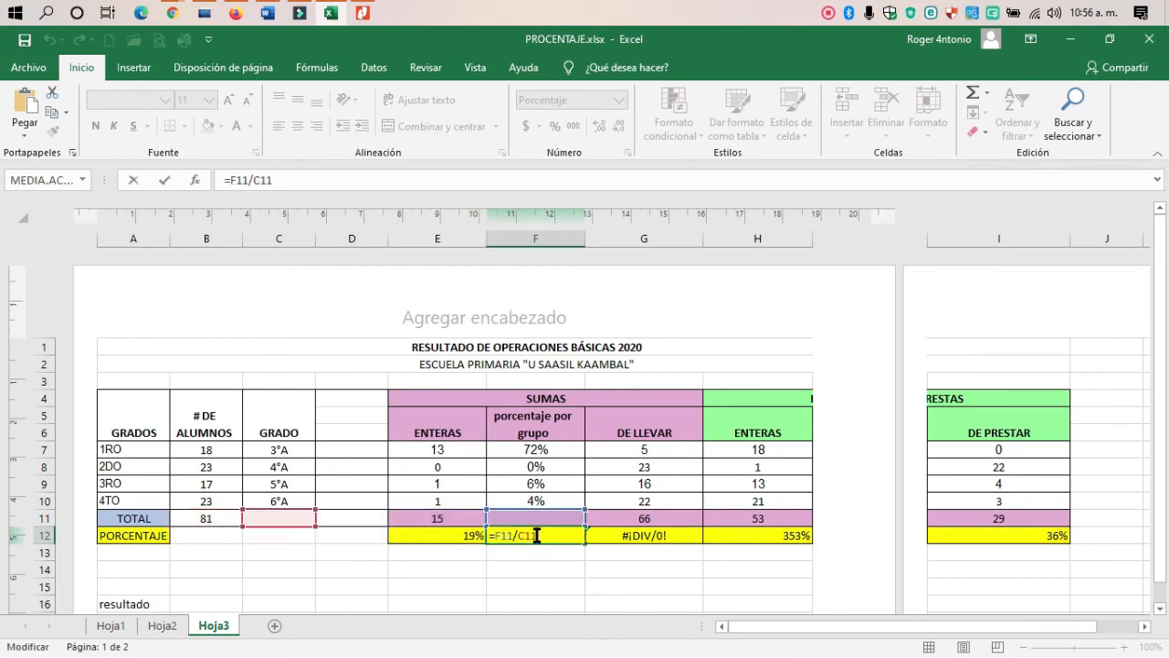
pyautogui.doubleClick(656, 533)
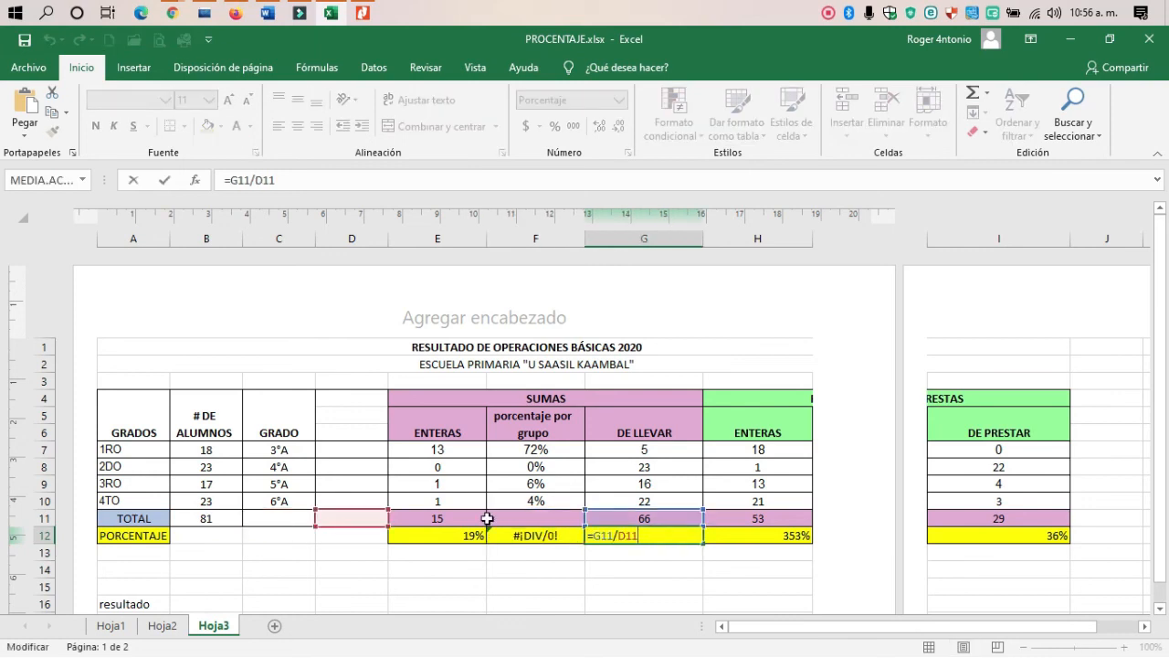
pyautogui.doubleClick(769, 537)
pyautogui.press('Escape')
# Repeat the fill of E12 across to H12 and of F7 down to F10.
pyautogui.click(474, 540)
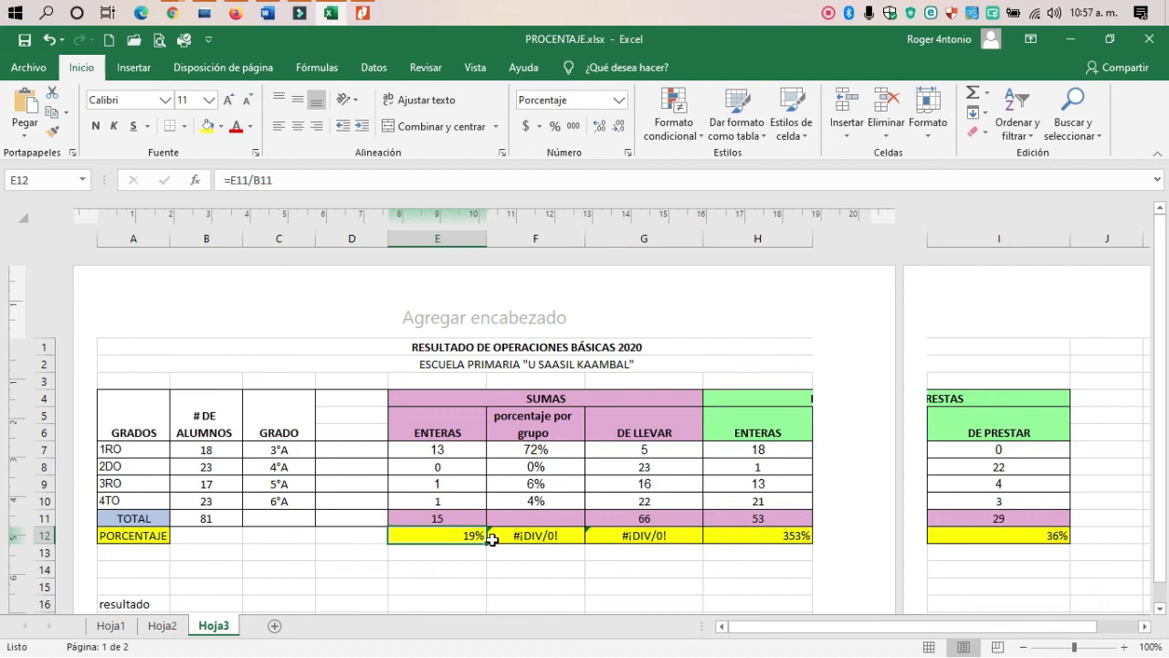
pyautogui.moveTo(487, 541); pyautogui.dragTo(783, 545)
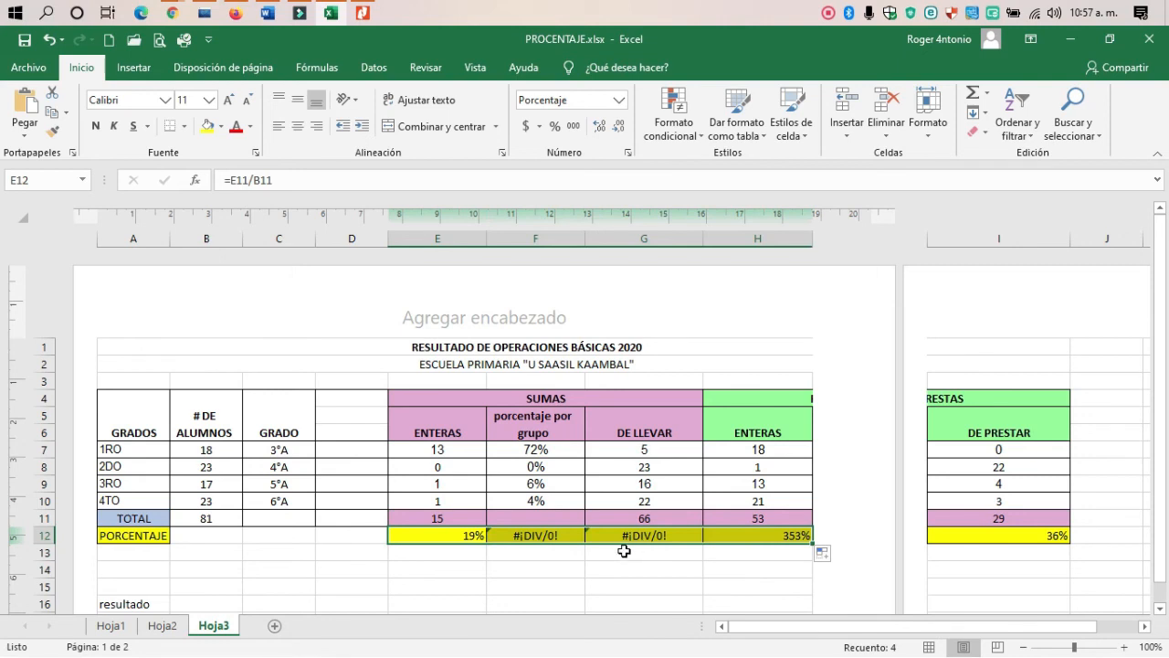
pyautogui.click(557, 437)
pyautogui.click(564, 449)
pyautogui.moveTo(585, 459); pyautogui.dragTo(587, 503)
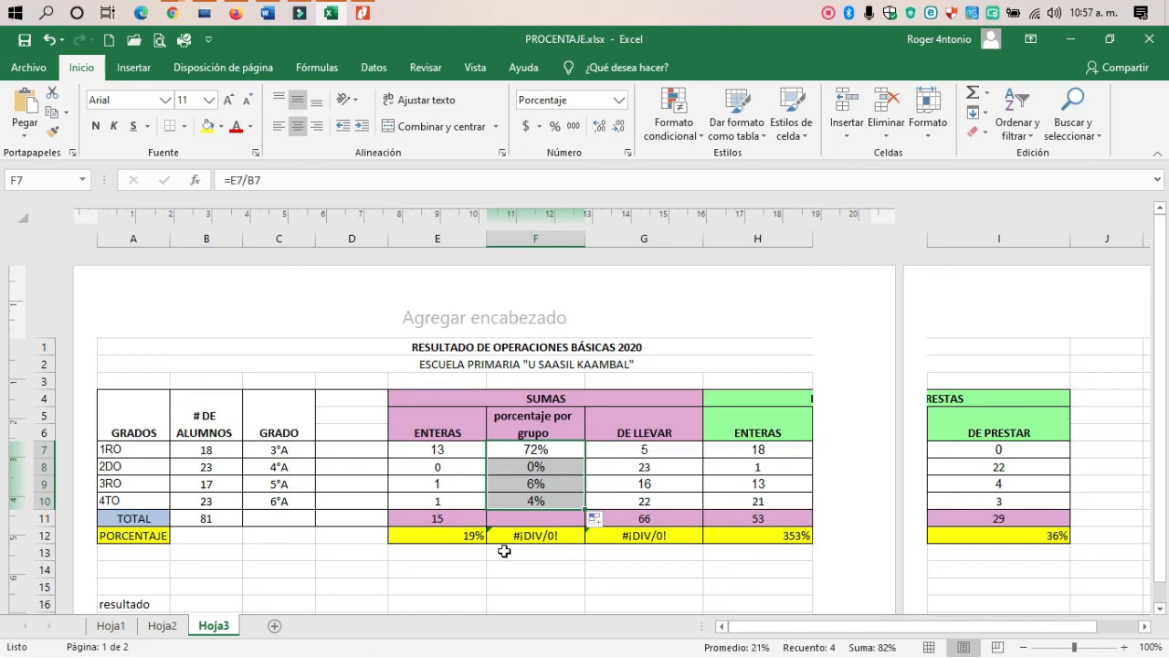
pyautogui.moveTo(483, 536); pyautogui.dragTo(519, 534)
pyautogui.click(527, 536)
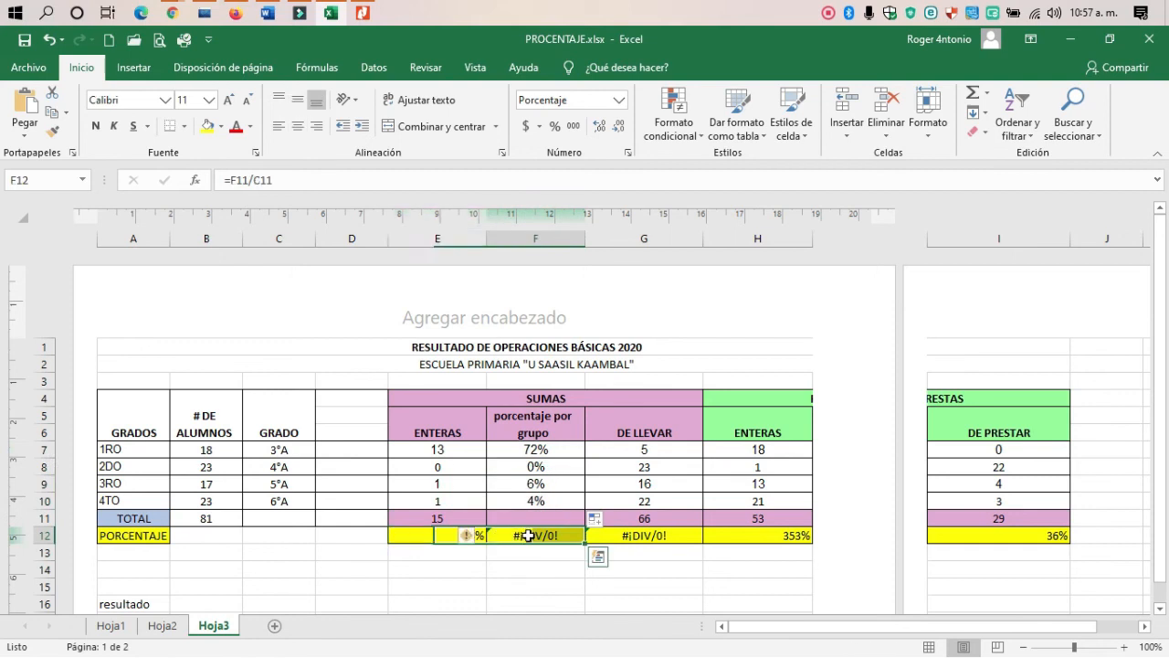
# Undo the fills made across the PORCENTAJE row, back to its original formulas.
pyautogui.hotkey('ctrl', 'z')
pyautogui.hotkey('ctrl', 'z')
pyautogui.hotkey('ctrl', 'z')
pyautogui.hotkey('ctrl', 'z')
pyautogui.hotkey('ctrl', 'z')
pyautogui.hotkey('ctrl', 'z')
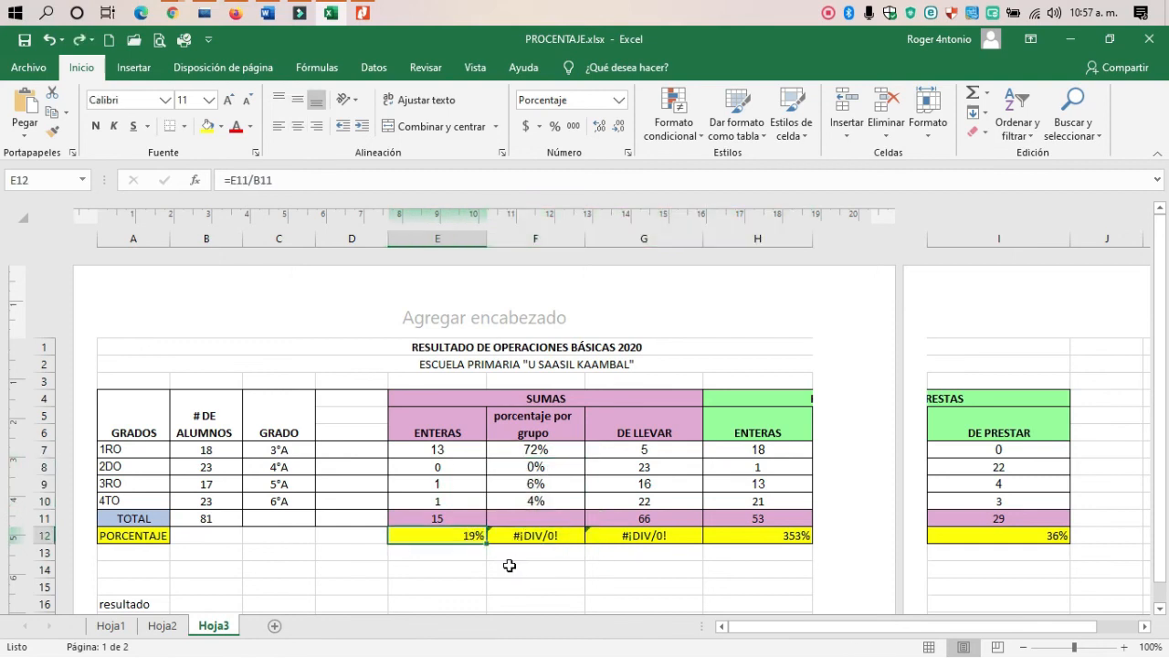
pyautogui.hotkey('ctrl', 'z')
pyautogui.hotkey('ctrl', 'z')
pyautogui.hotkey('ctrl', 'z')
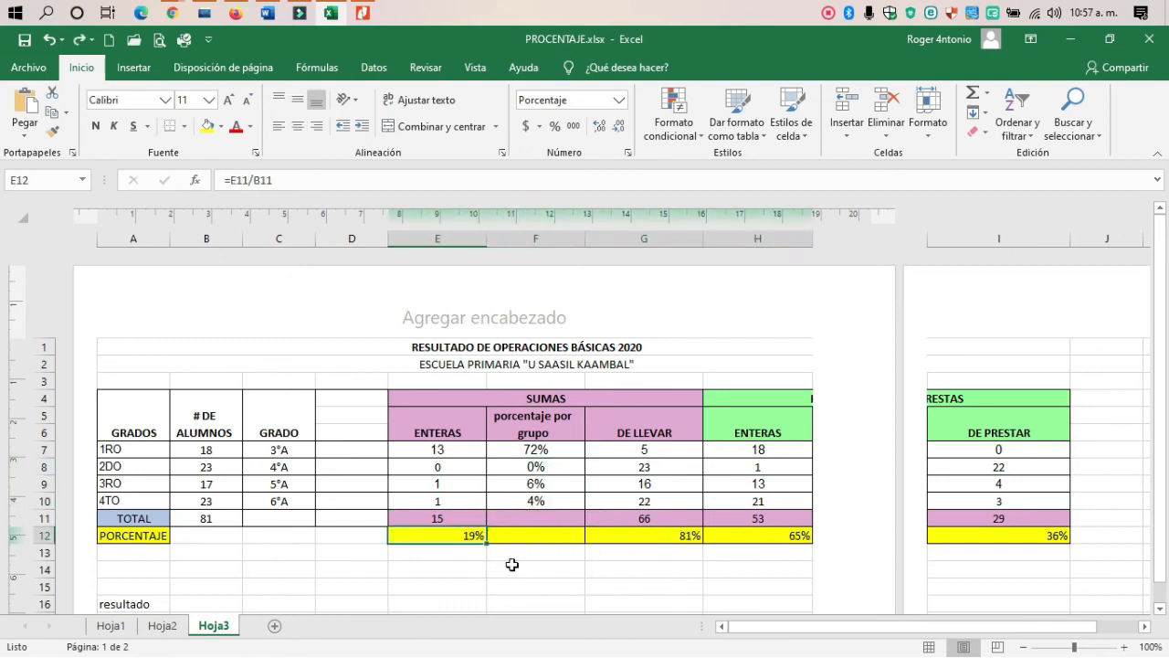
pyautogui.click(528, 569)
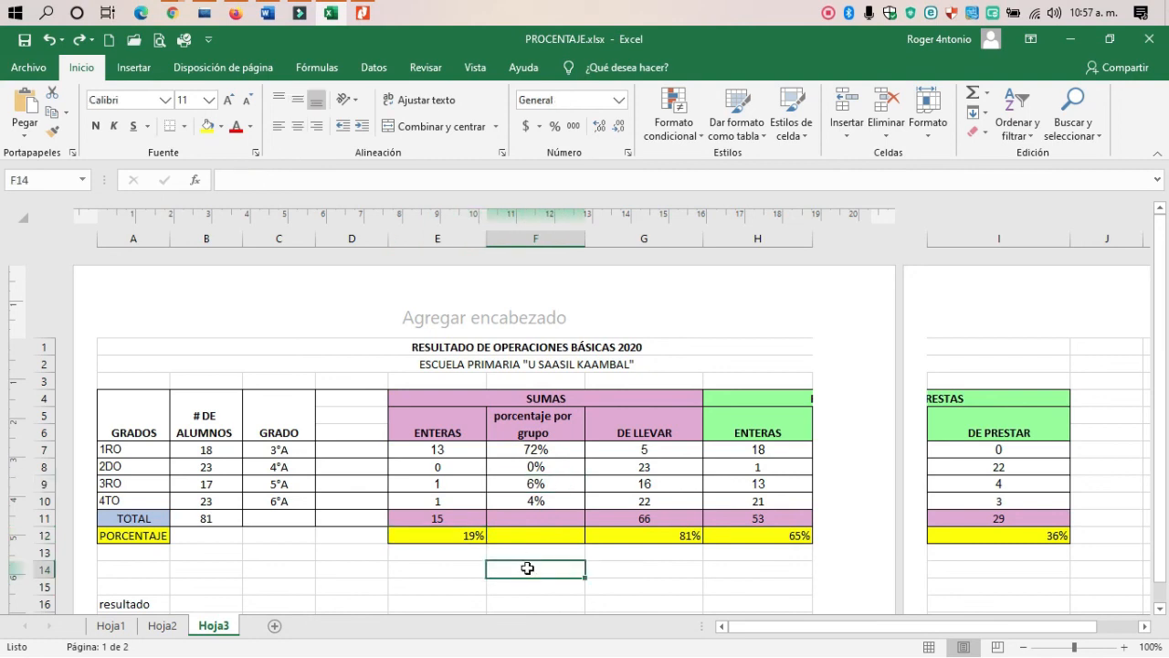
# Clear the group percentages in F8:F10.
pyautogui.click(541, 452)
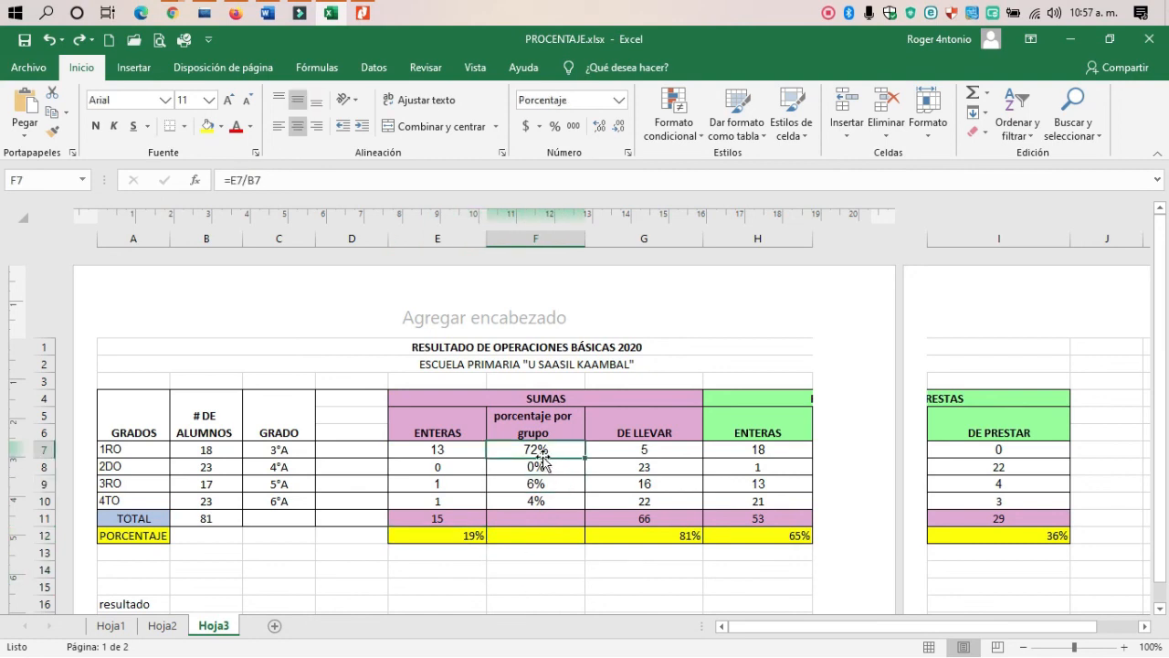
pyautogui.moveTo(541, 469); pyautogui.dragTo(540, 503)
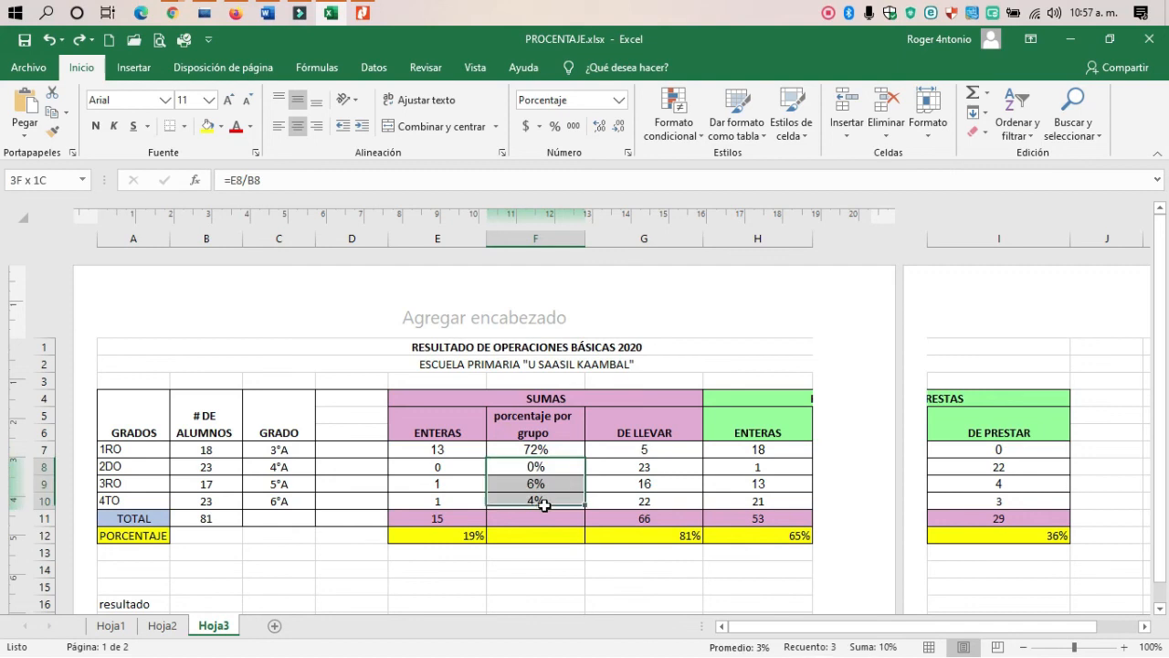
pyautogui.press('Delete')
# Copy the percentage in F7 and paste only its formula into F8:F10.
pyautogui.click(533, 450)
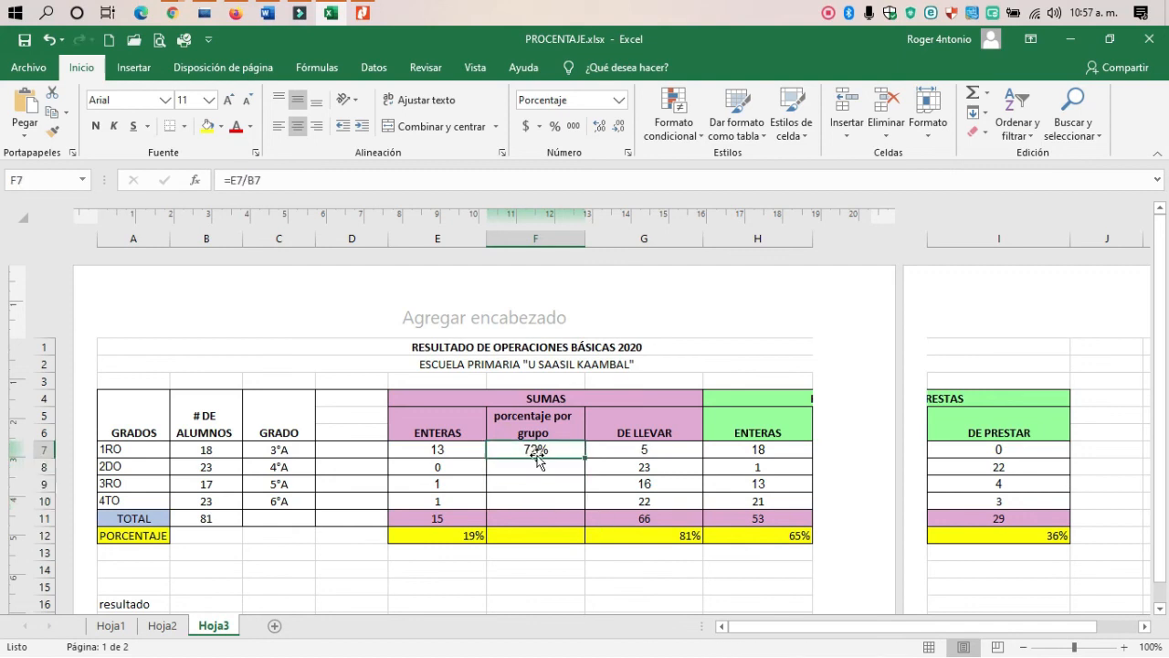
pyautogui.click(56, 113)
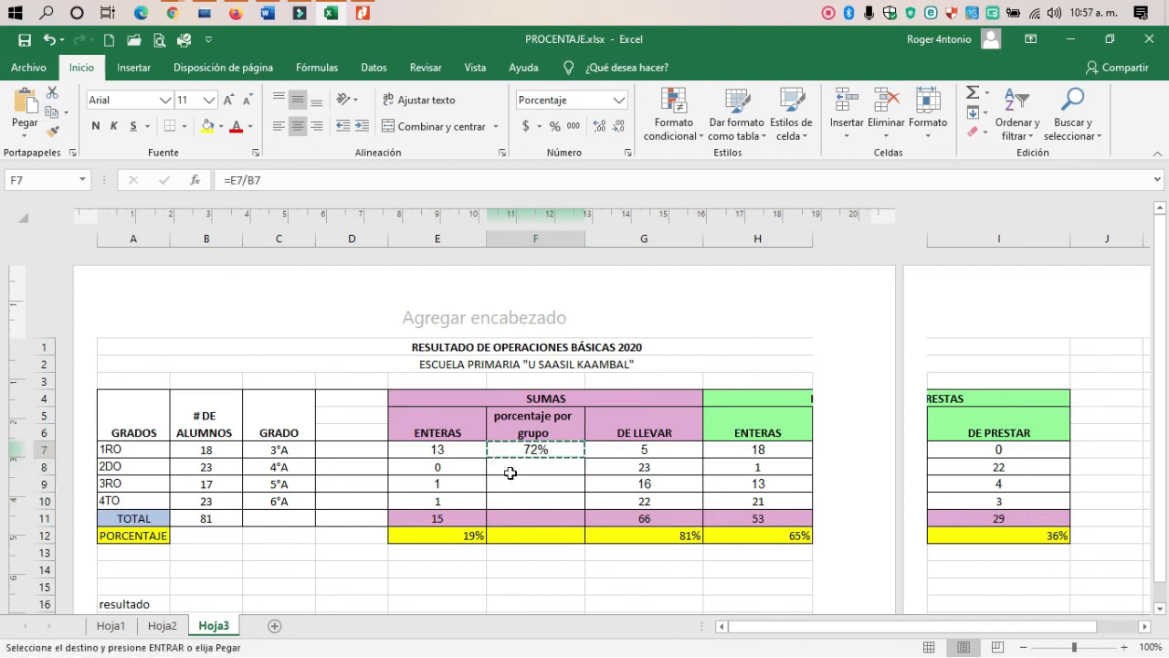
pyautogui.moveTo(511, 473); pyautogui.dragTo(516, 499)
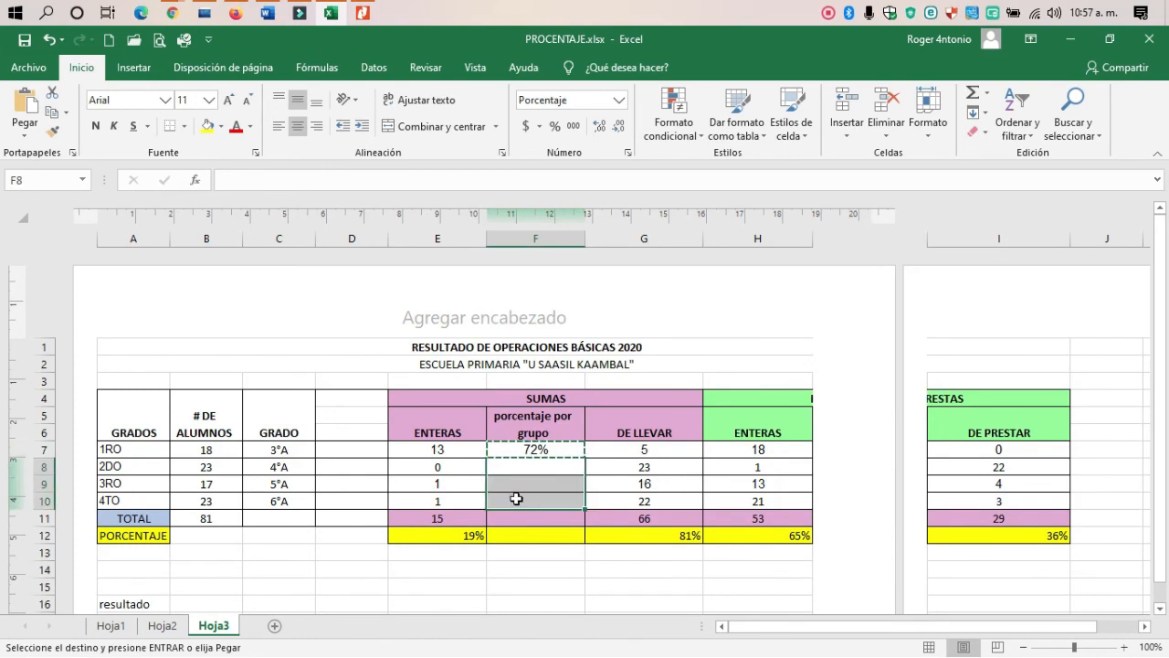
pyautogui.click(27, 134)
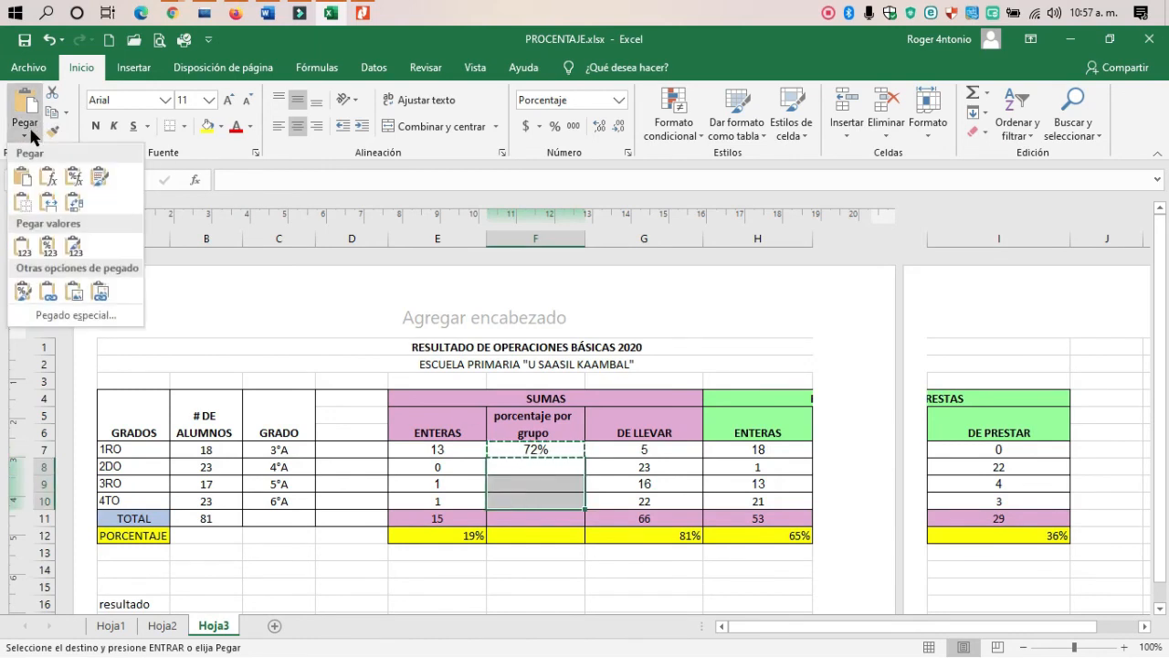
pyautogui.click(43, 187)
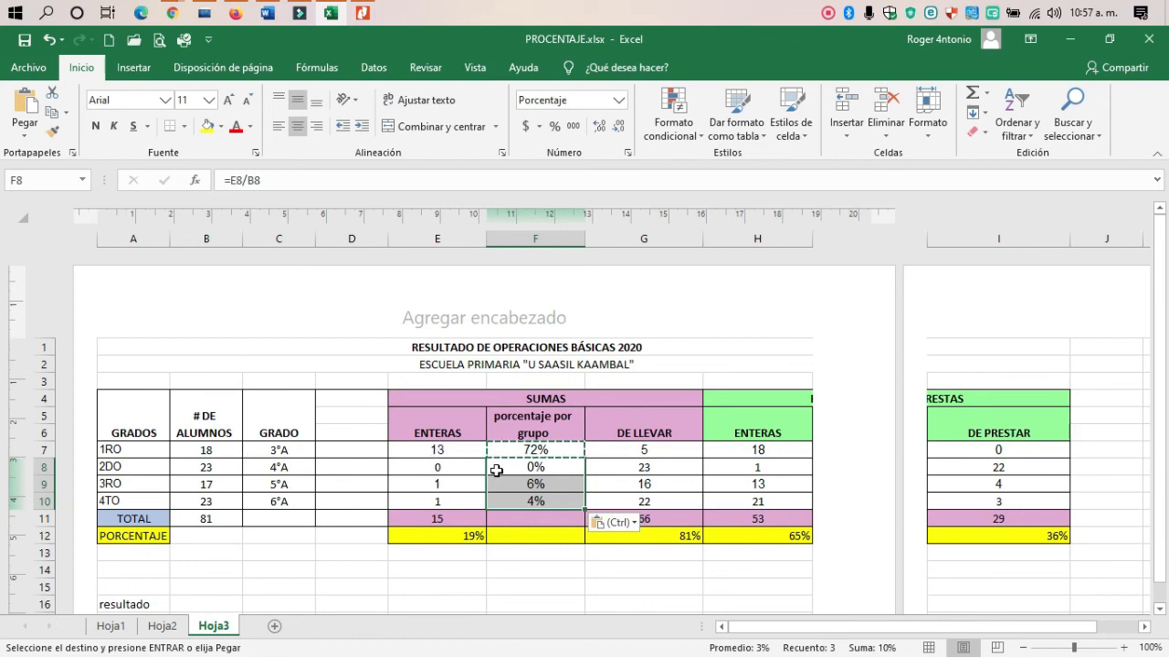
# Clear all group percentages in F7:F10 and select the student total in B11.
pyautogui.click(628, 455)
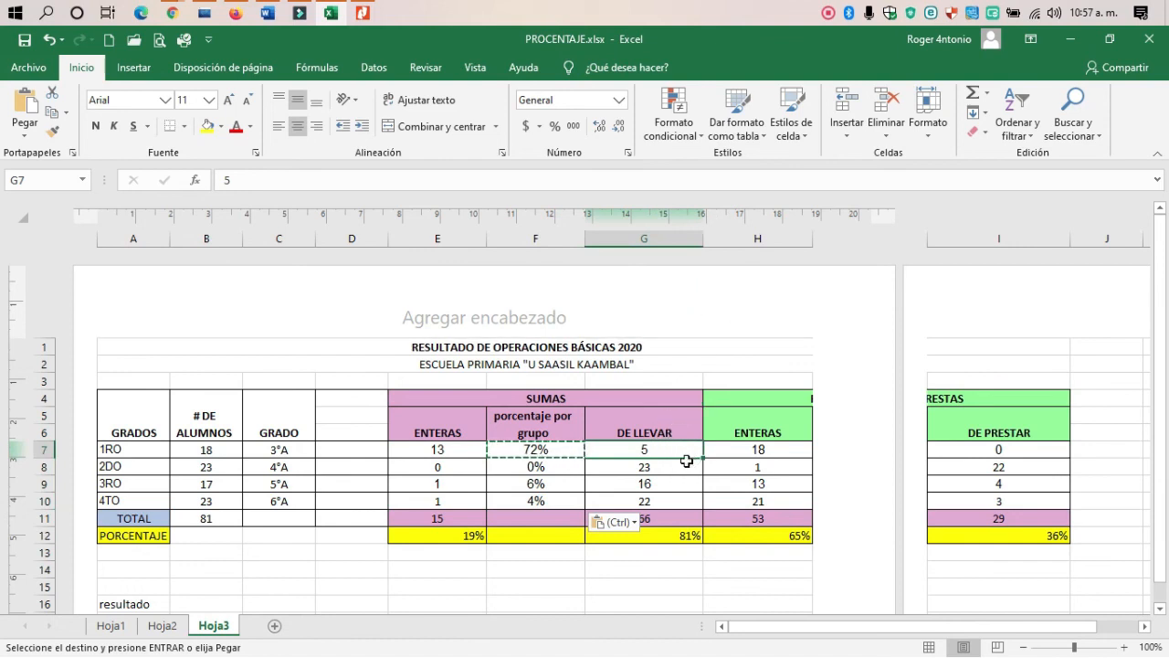
pyautogui.keyDown('shift'); pyautogui.click(551, 499); pyautogui.keyUp('shift')
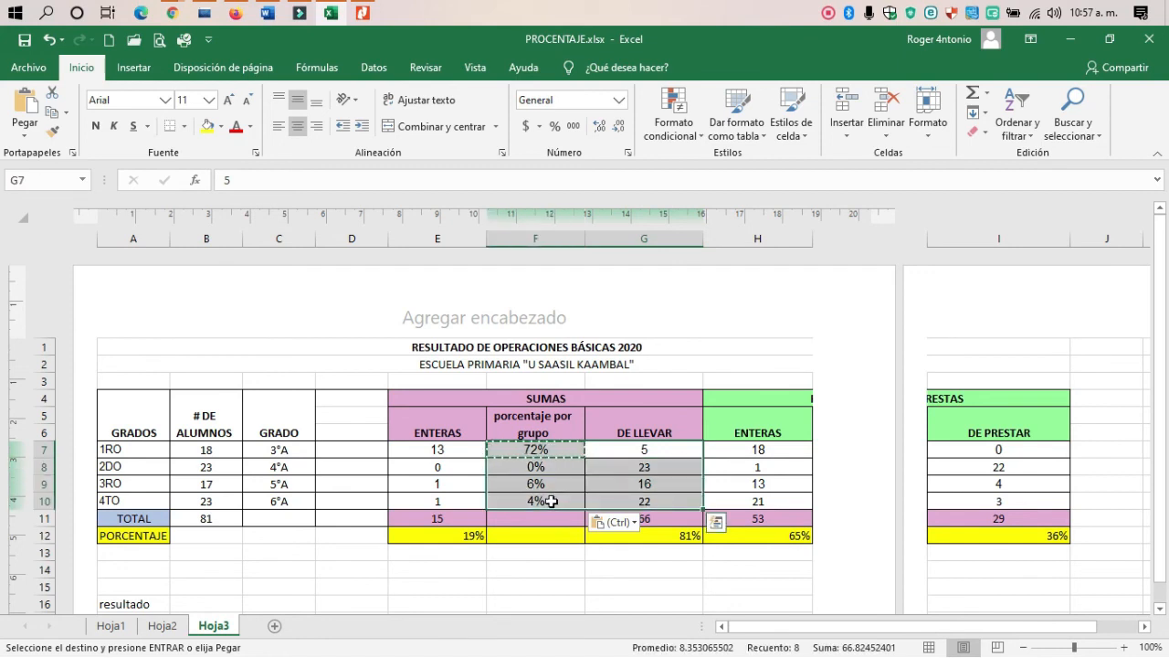
pyautogui.click(551, 500)
pyautogui.moveTo(541, 452); pyautogui.dragTo(557, 496)
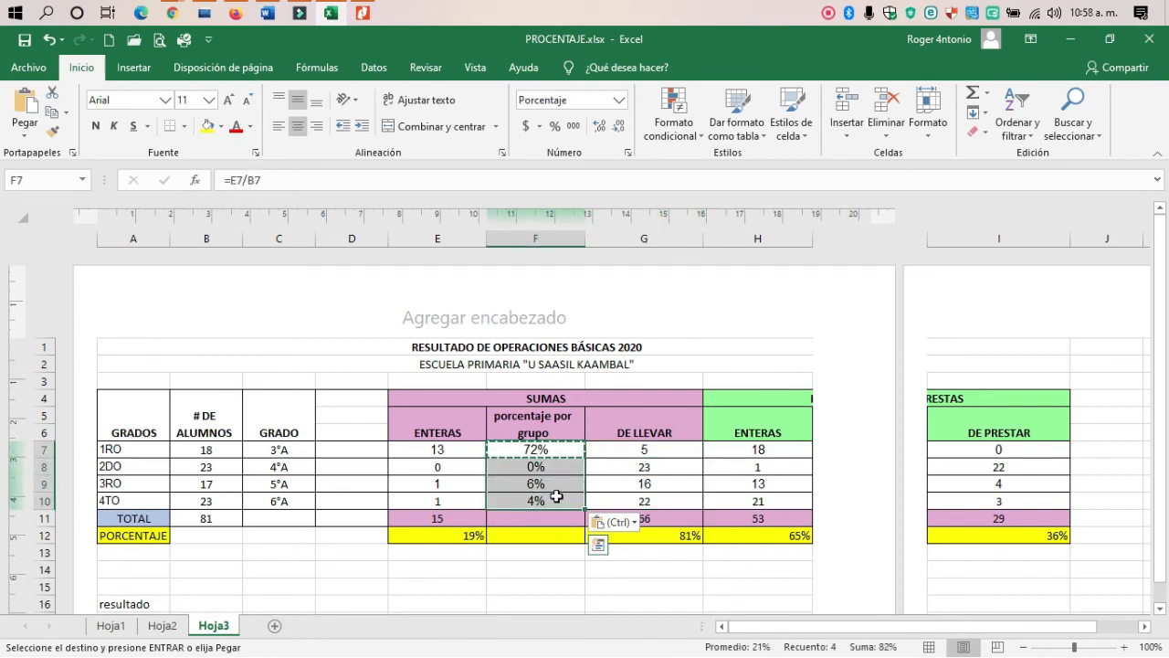
pyautogui.press('Delete')
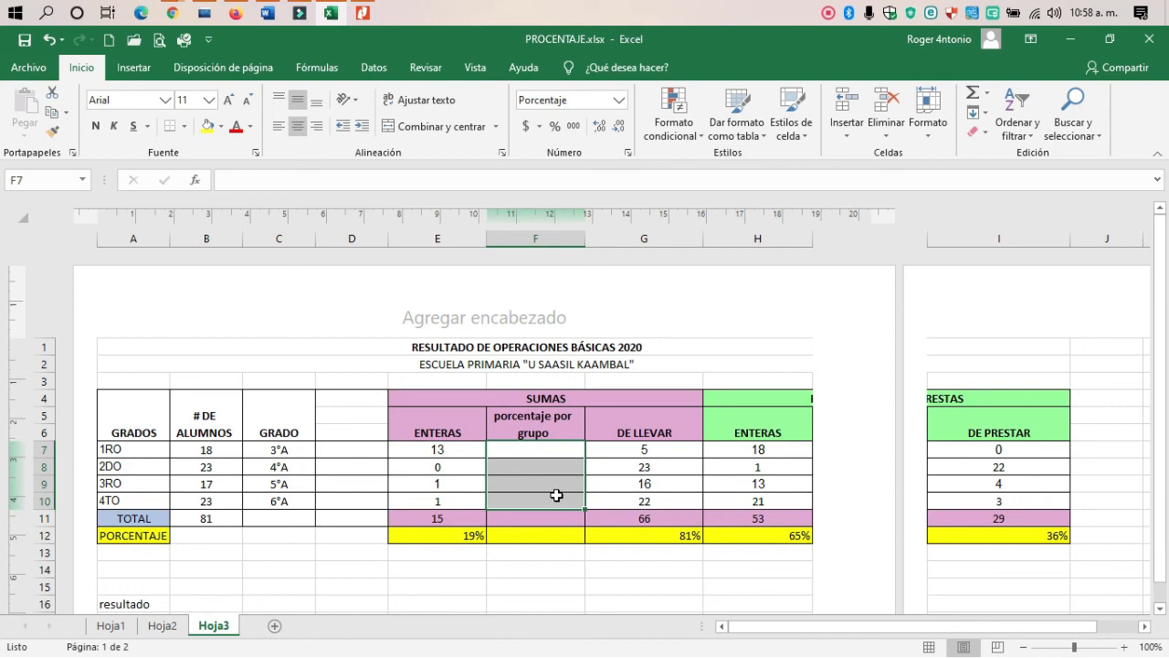
pyautogui.click(193, 518)
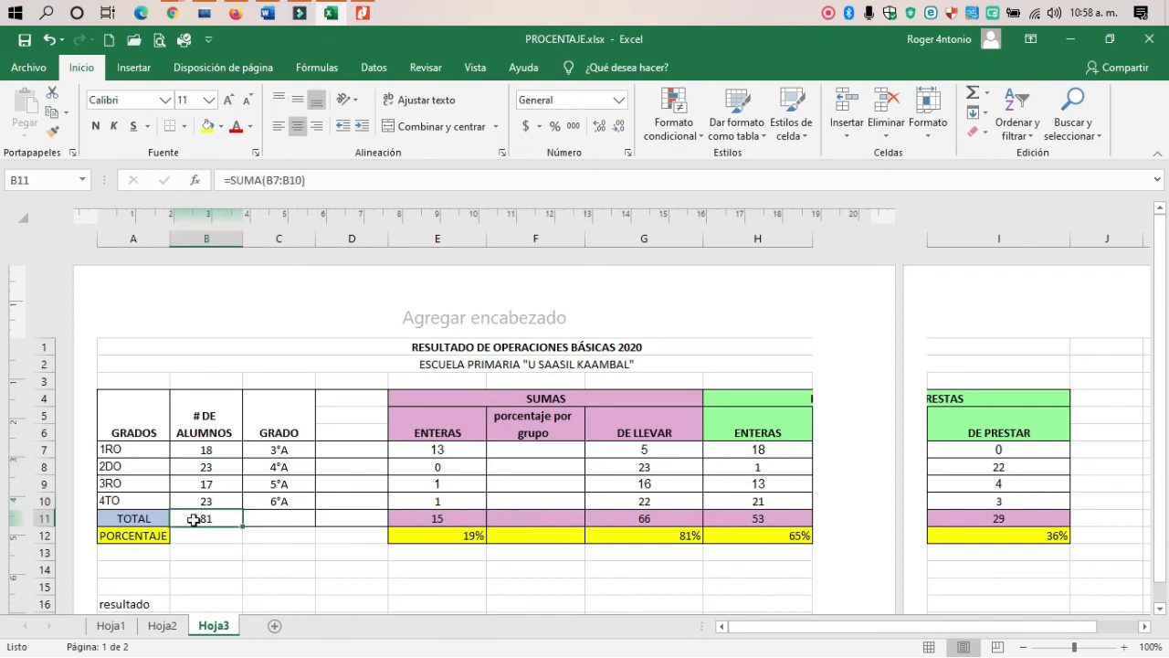
# Examine the SUMA function name in the formula of the student total in B11.
pyautogui.click(264, 178)
pyautogui.moveTo(225, 180); pyautogui.dragTo(270, 185)
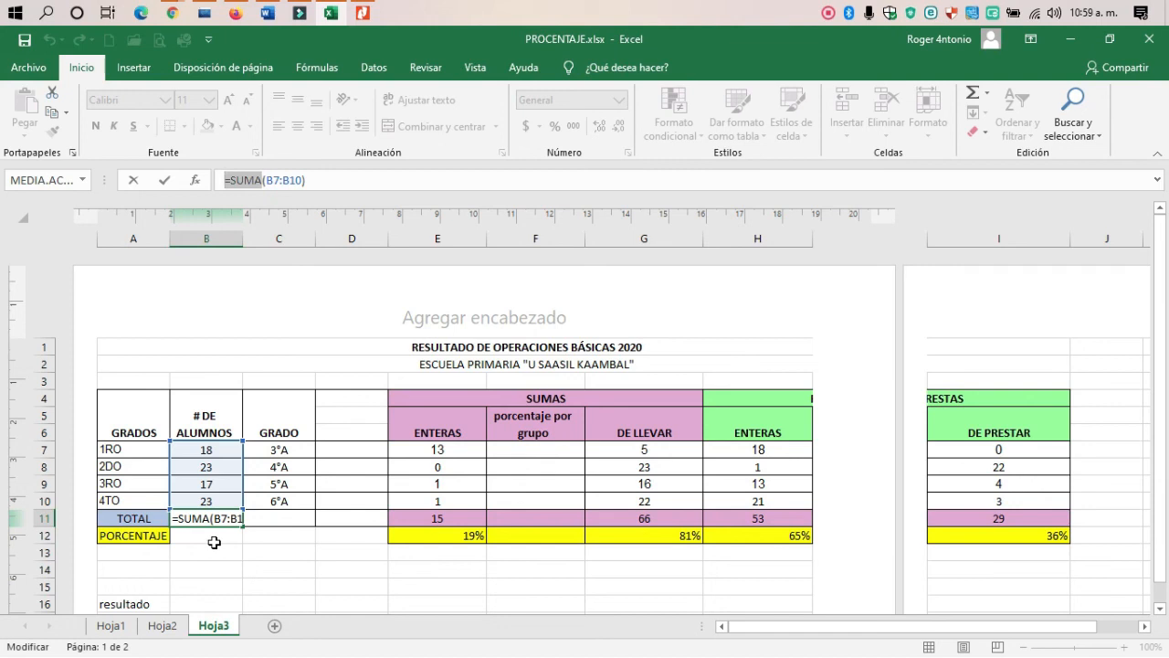
pyautogui.hotkey('ctrl', 'Return')
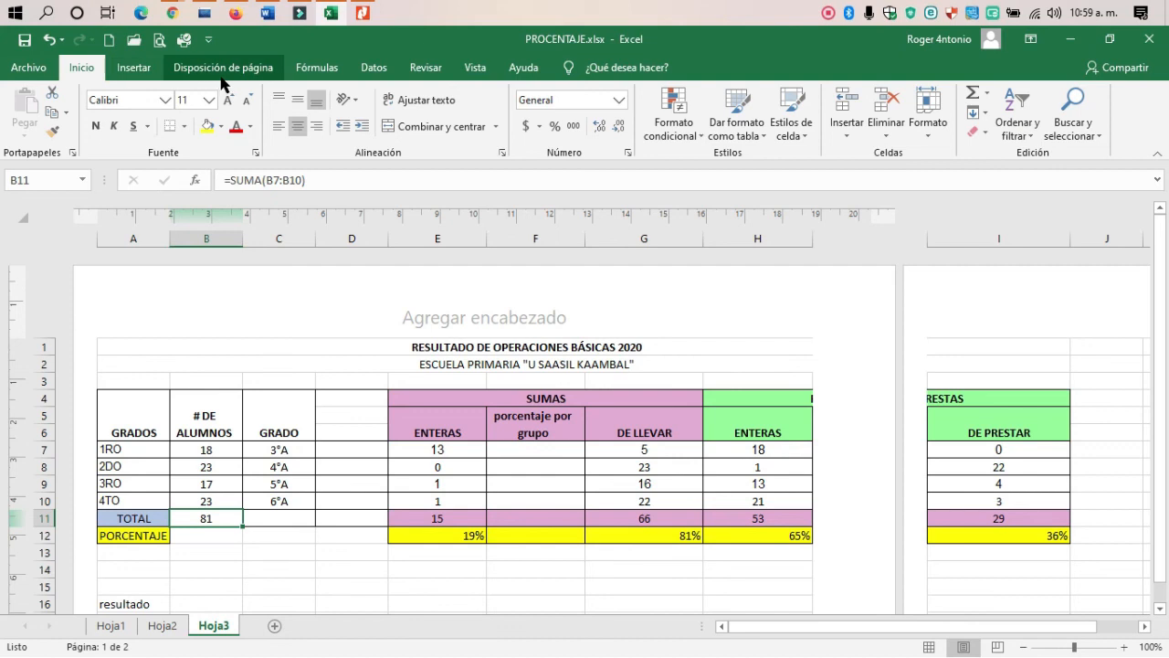
# Look over the recently used functions and the Autosuma options in the function library.
pyautogui.click(317, 69)
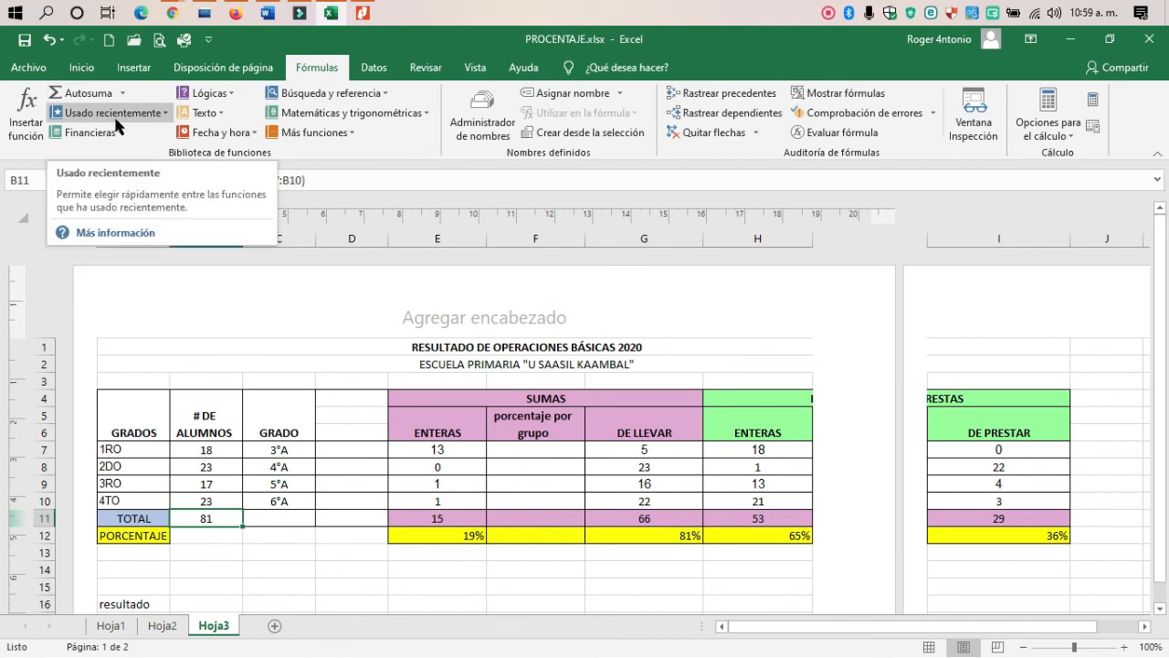
pyautogui.click(167, 114)
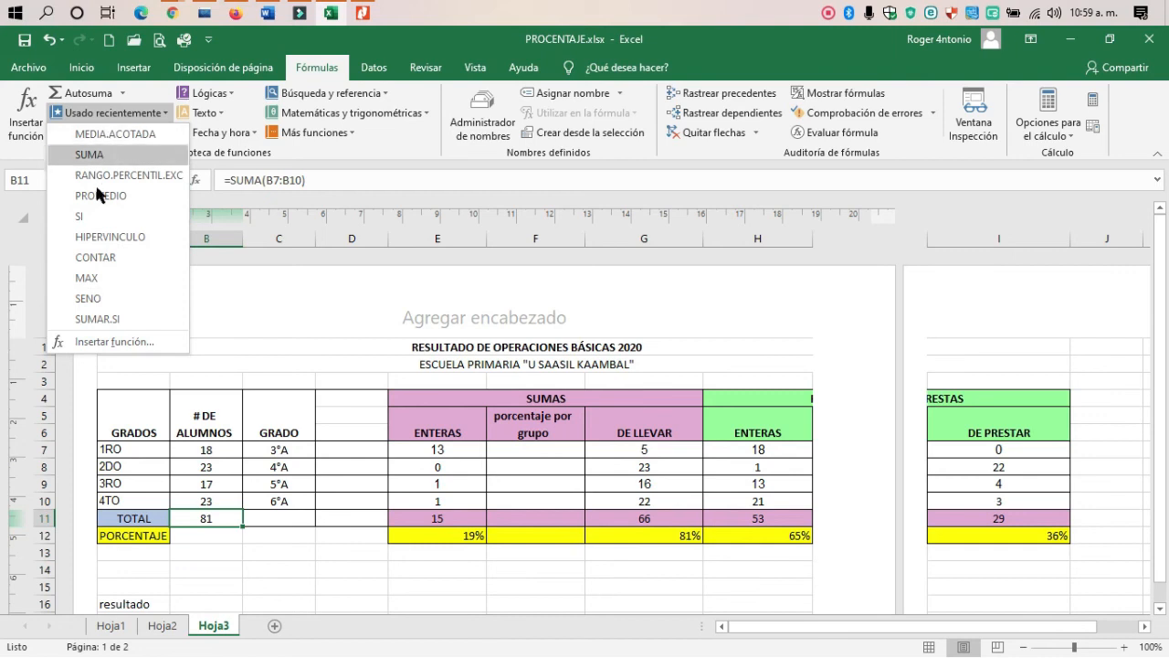
pyautogui.click(131, 95)
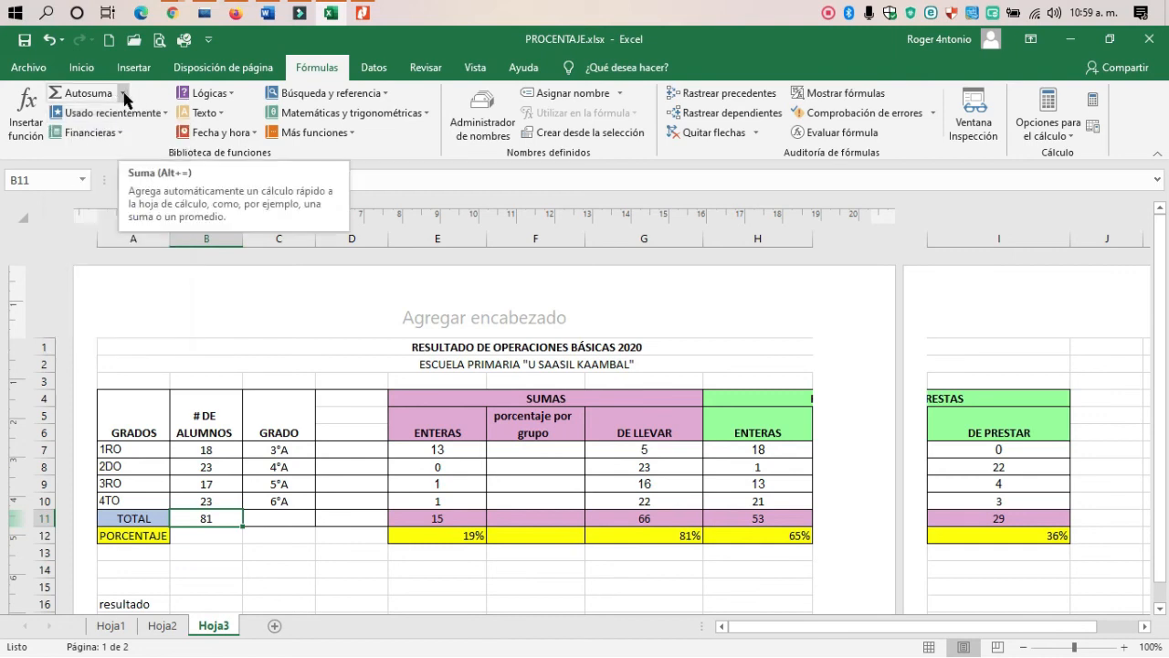
pyautogui.click(123, 94)
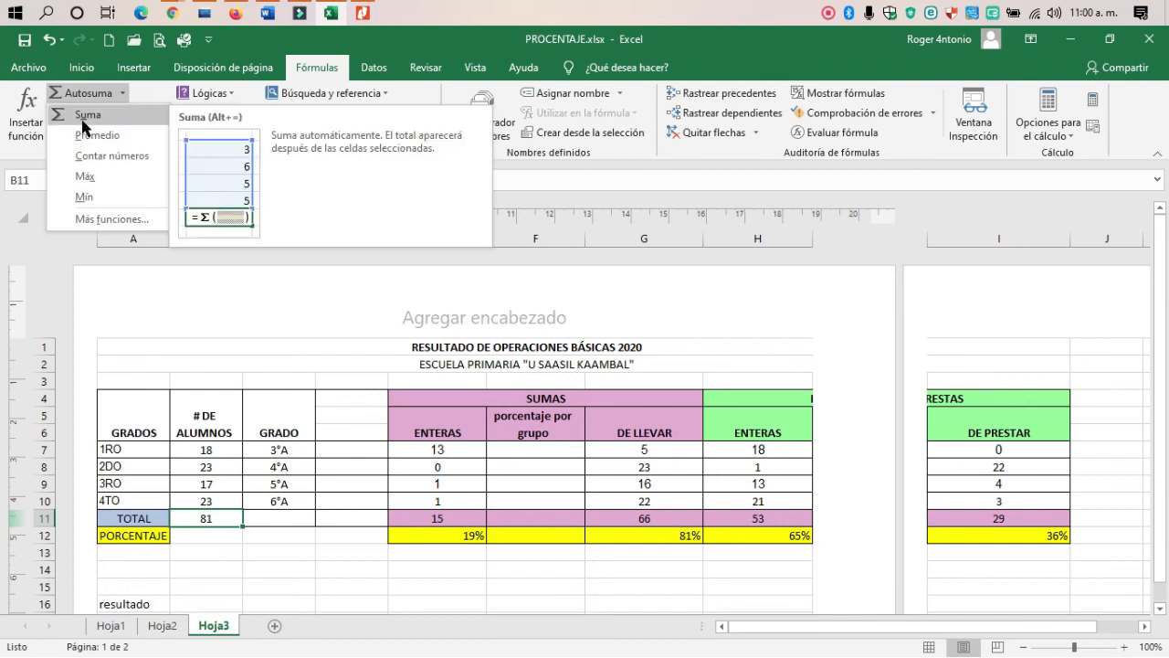
pyautogui.click(122, 93)
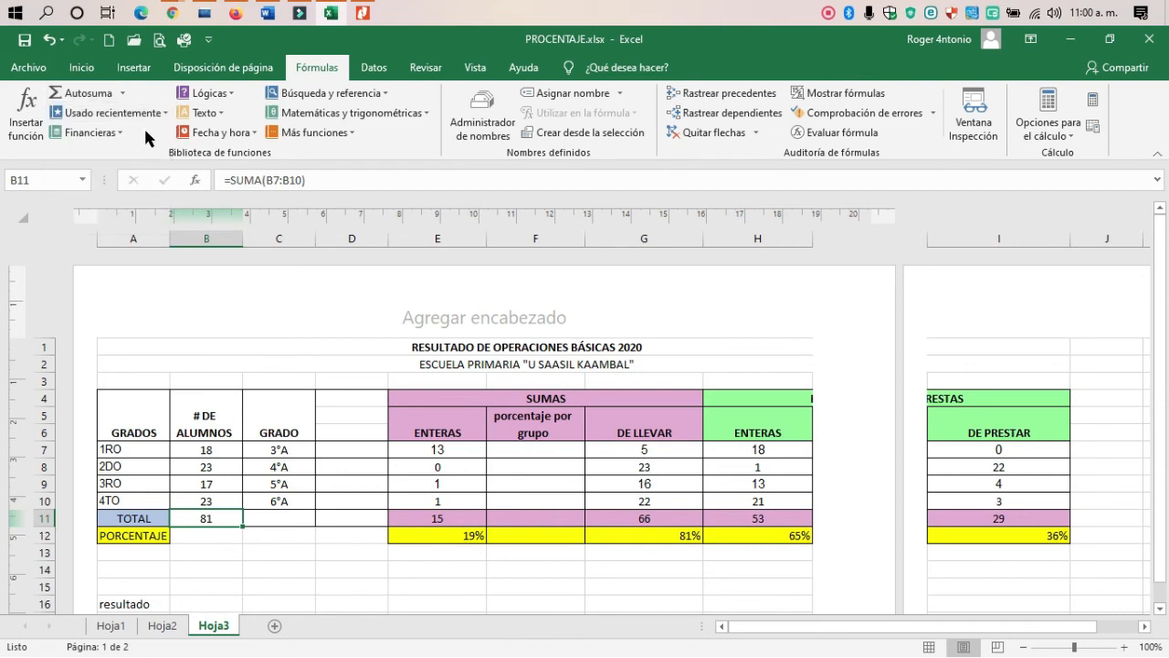
# Look through the financial functions to the end of their list, and view the logical functions.
pyautogui.click(121, 134)
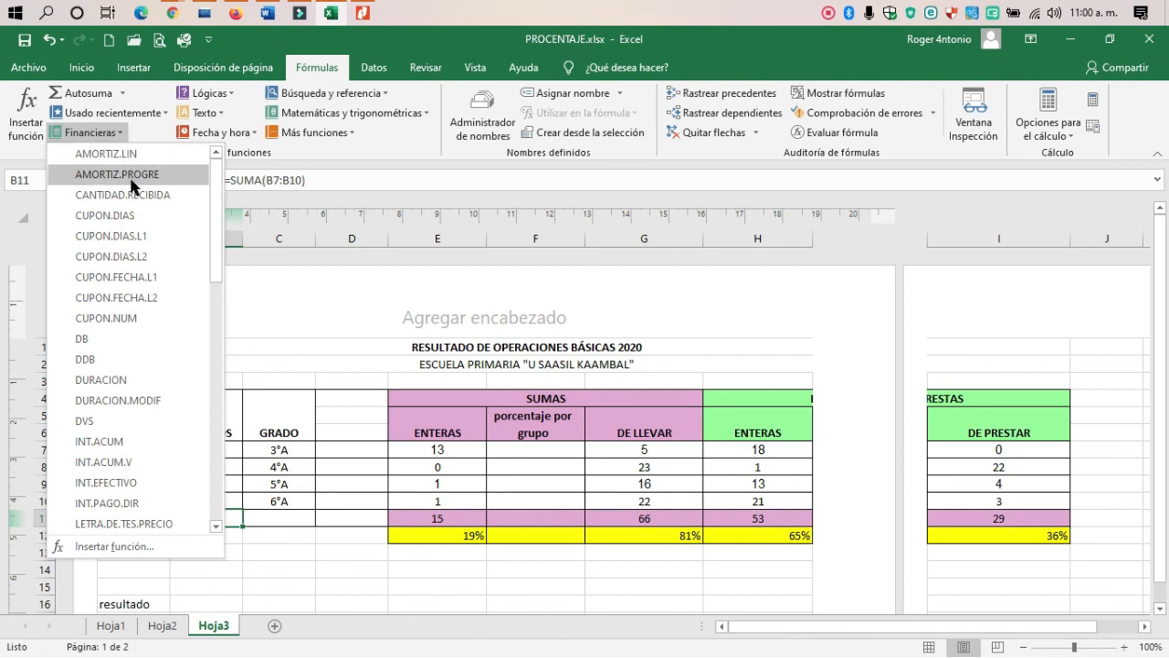
pyautogui.moveTo(142, 187)
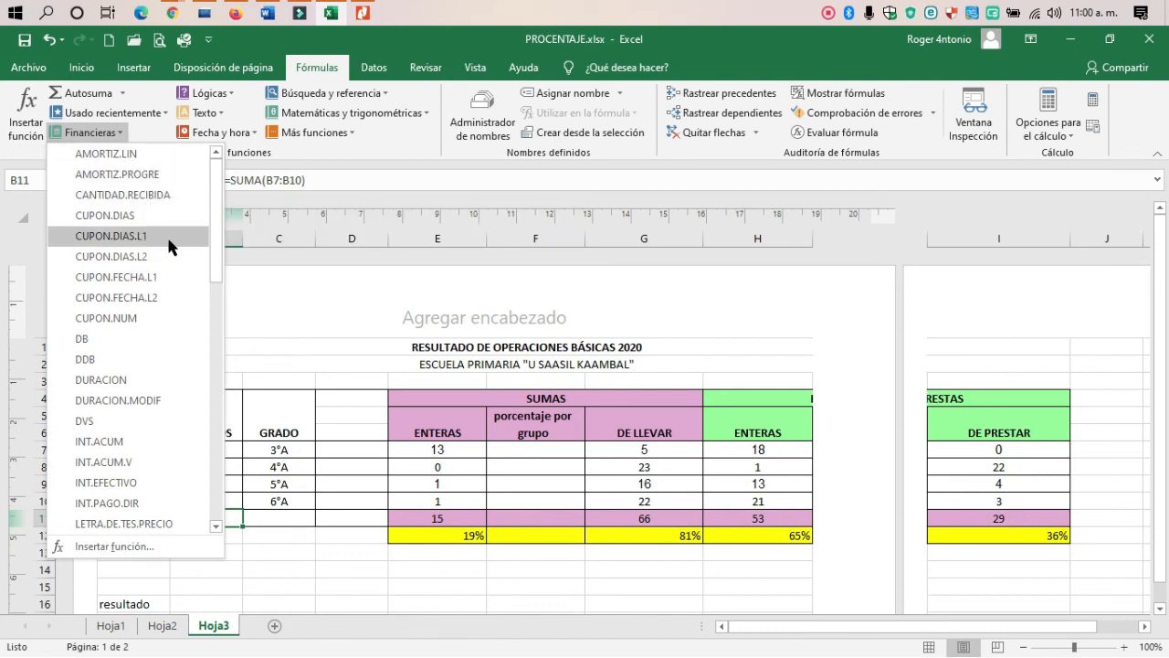
pyautogui.scroll(-1, 169, 241)
pyautogui.scroll(-1, 169, 366)
pyautogui.moveTo(211, 300); pyautogui.dragTo(236, 510)
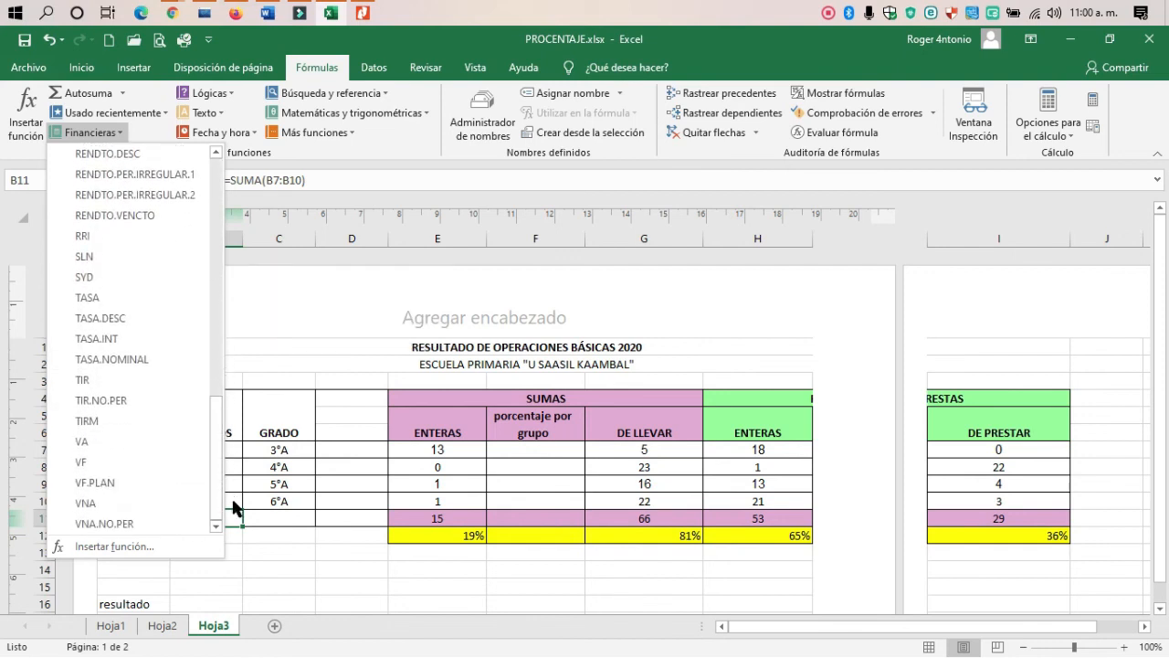
pyautogui.click(233, 93)
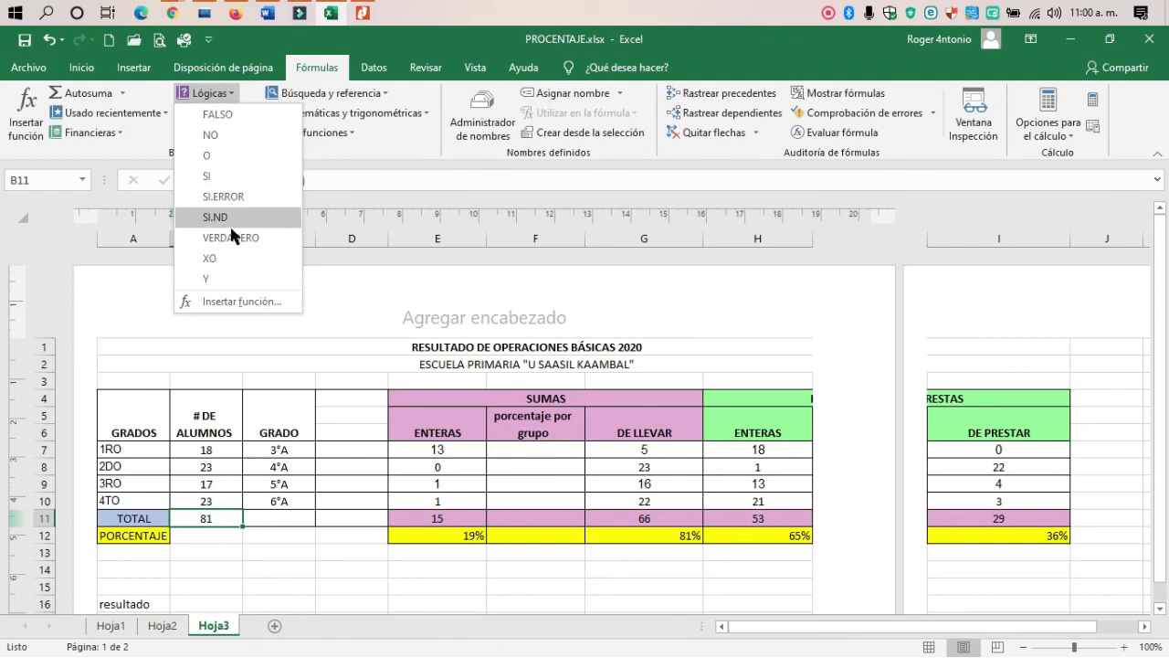
pyautogui.click(236, 92)
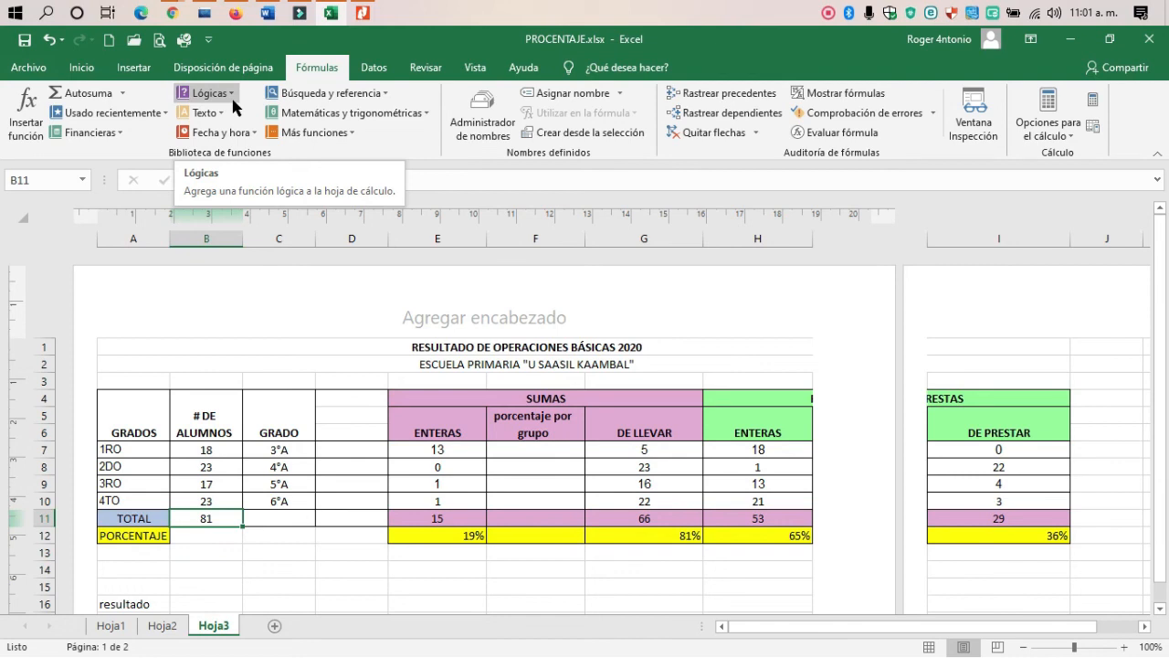
# Review sections 6.1 and 6.2 of the Excel 2016 PDF in Nitro Pro, and check the Autosuma options back in Excel.
pyautogui.click(238, 13)
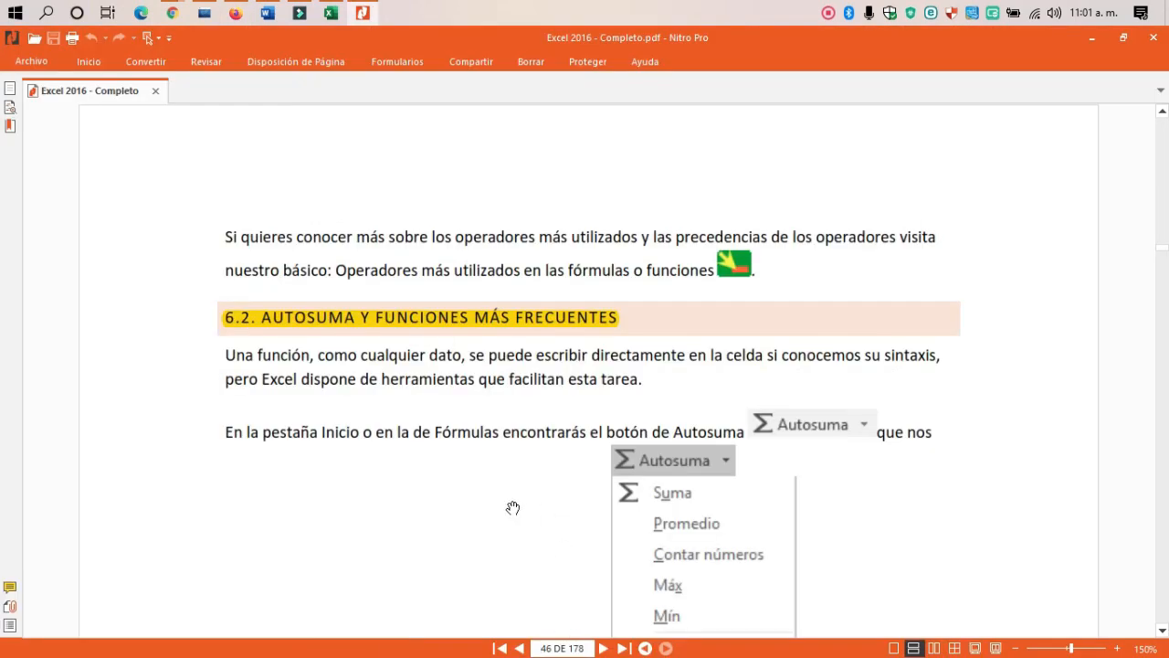
pyautogui.scroll(5, 430, 321)
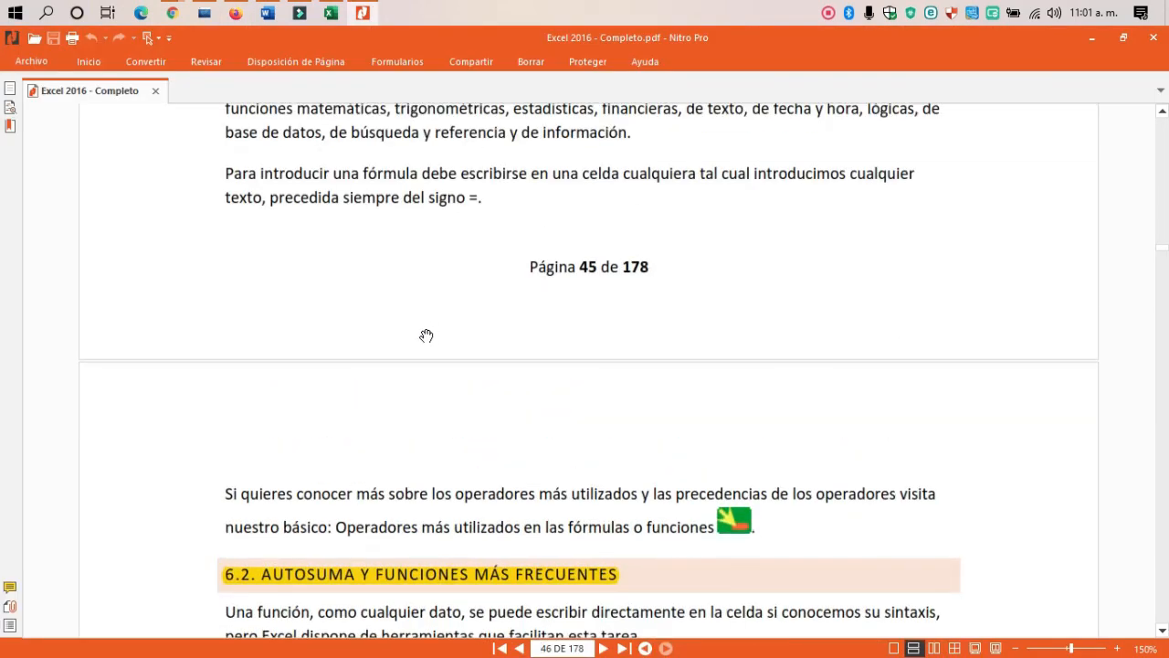
pyautogui.scroll(10, 421, 355)
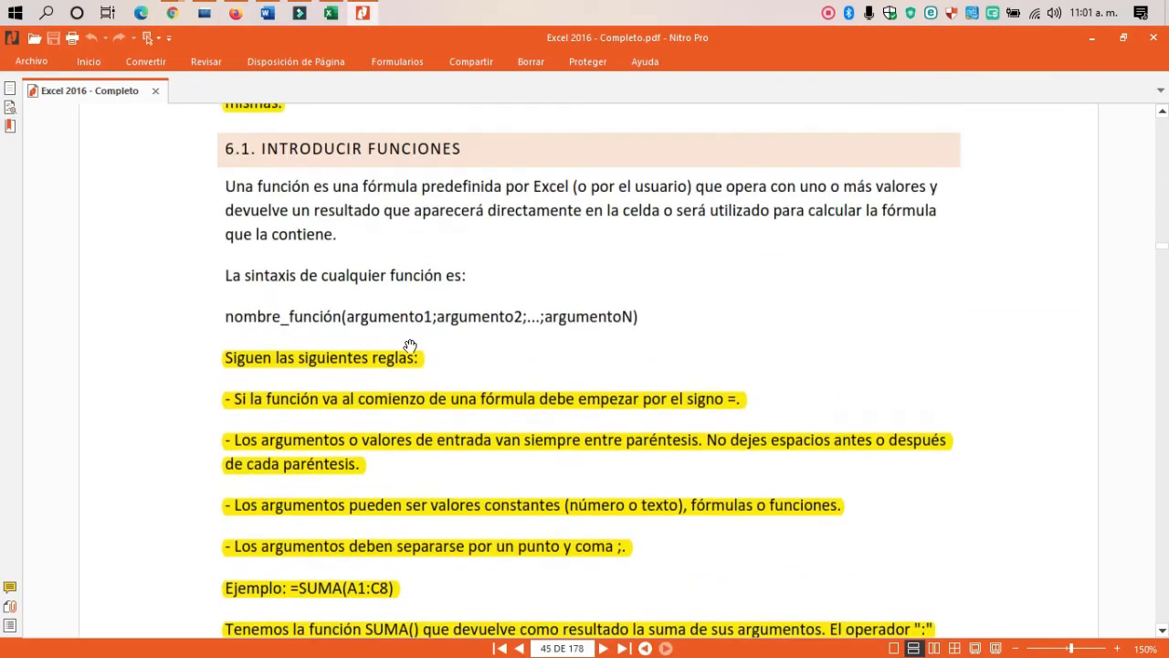
pyautogui.scroll(1, 405, 344)
pyautogui.scroll(-5, 400, 321)
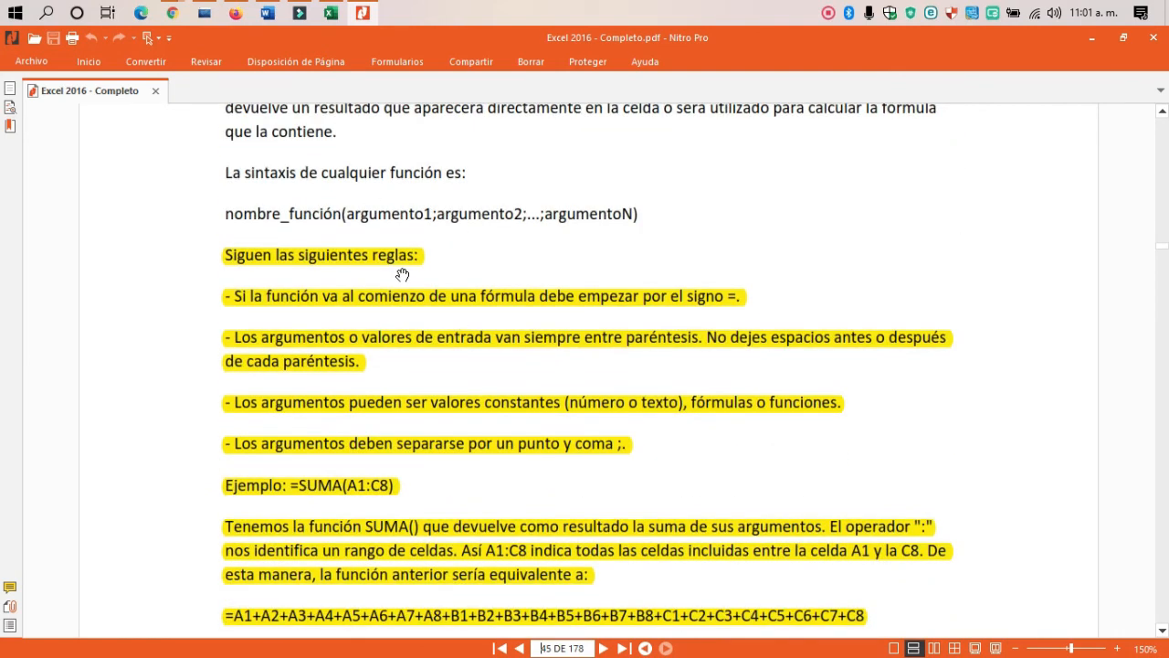
pyautogui.scroll(-10, 405, 277)
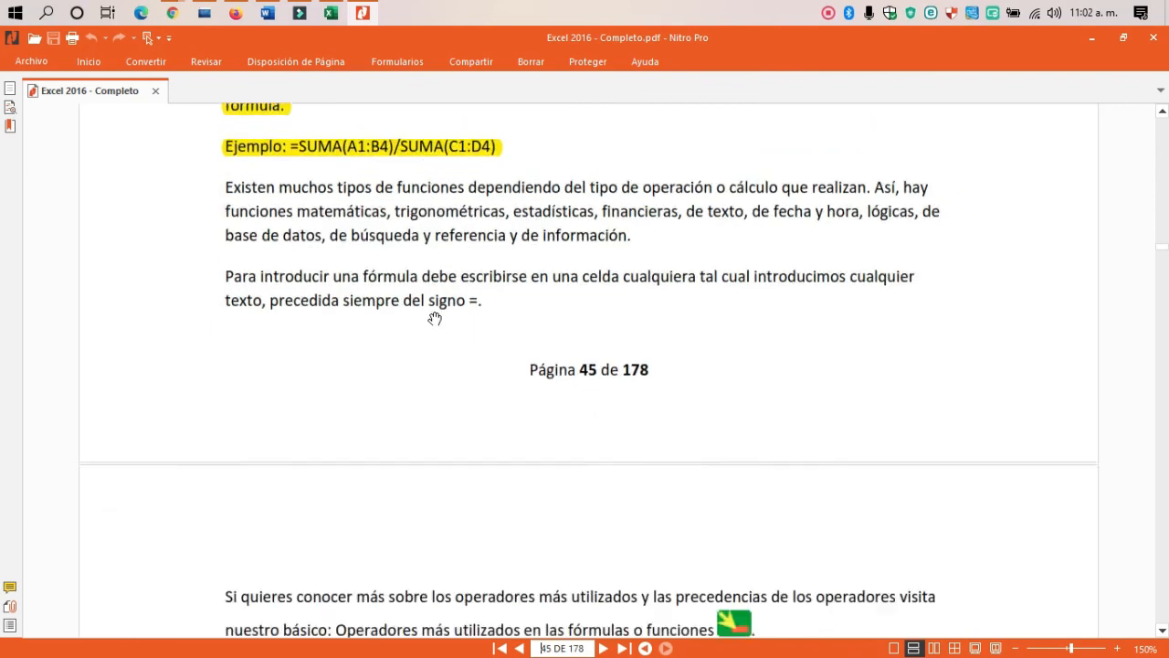
pyautogui.scroll(-4, 433, 321)
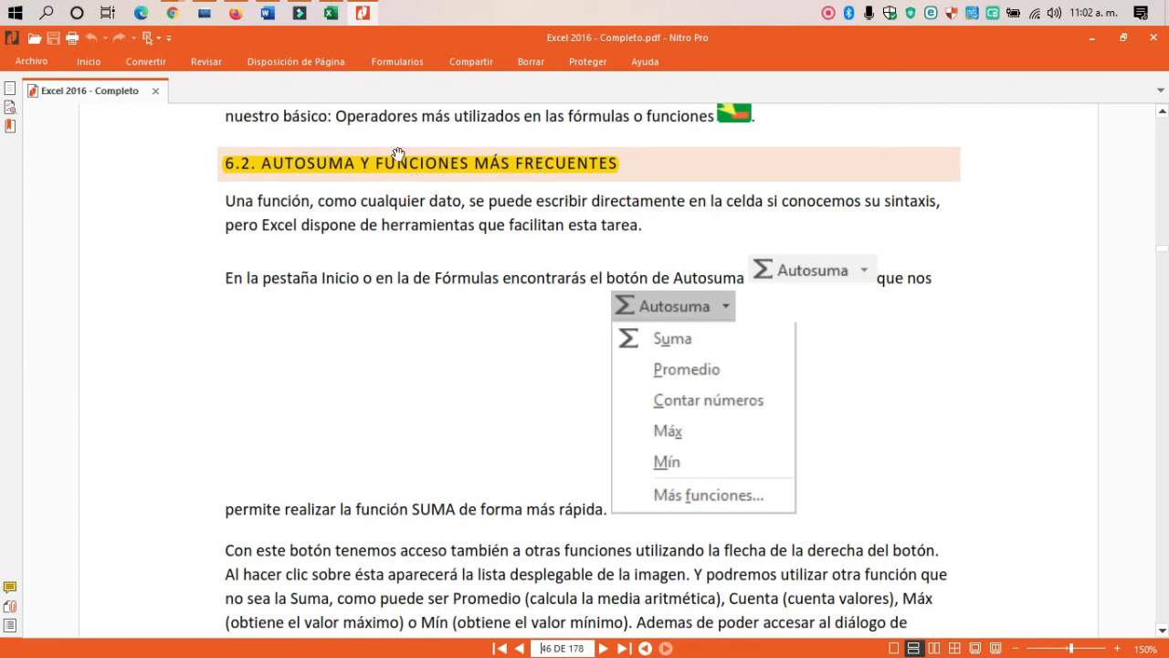
pyautogui.click(329, 13)
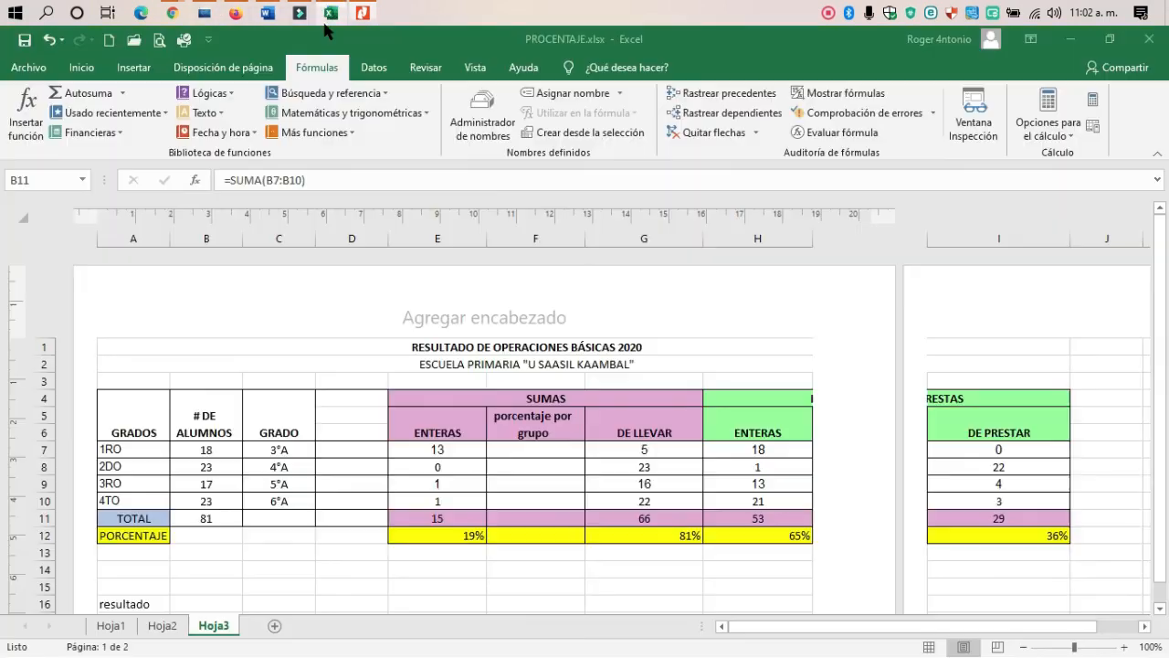
pyautogui.click(122, 94)
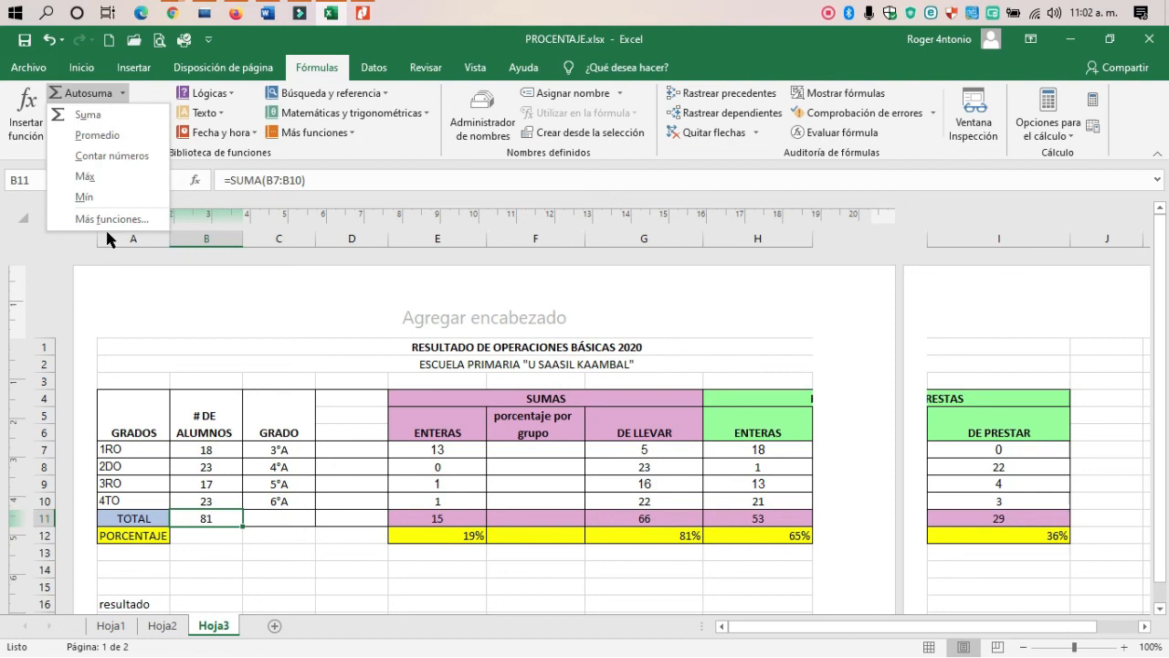
# Return to the PDF in Nitro Pro and skim from section 6.2 to section 6.4, Funciones de fecha y hora.
pyautogui.click(363, 13)
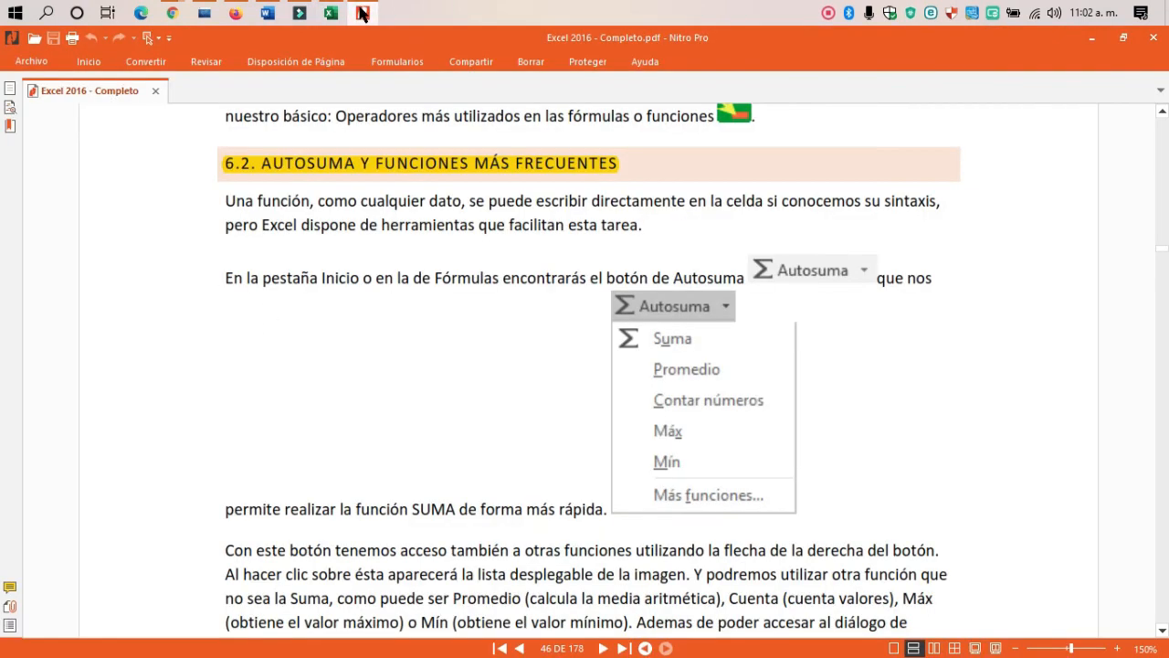
pyautogui.scroll(-6, 470, 384)
pyautogui.scroll(-20, 470, 383)
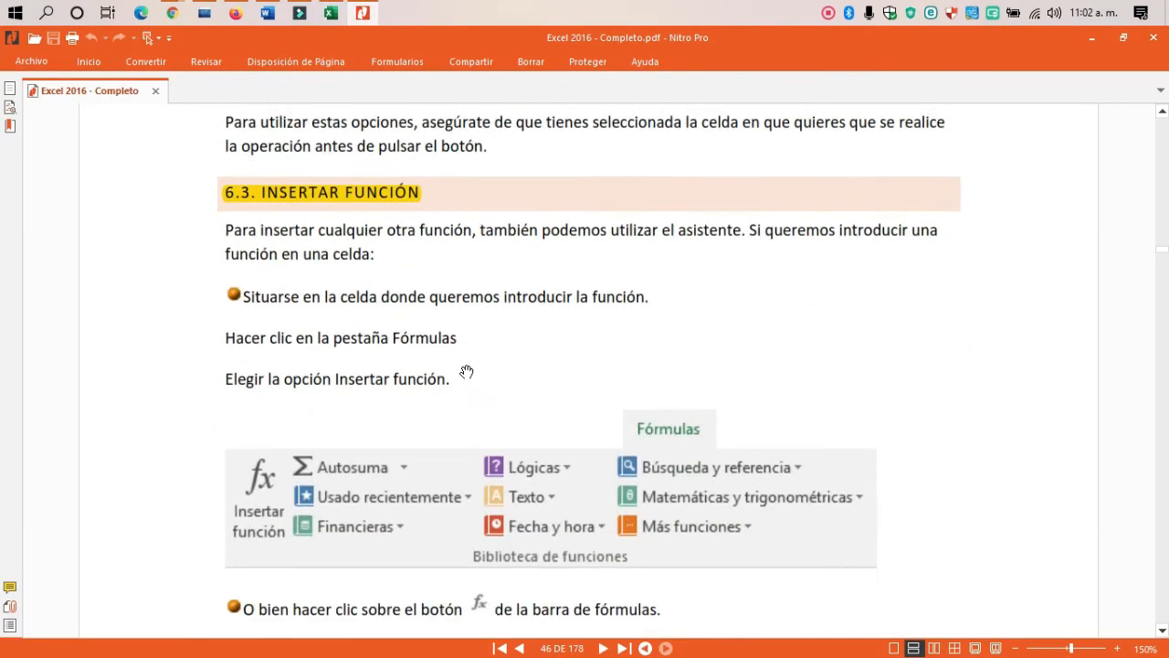
pyautogui.scroll(-20, 461, 348)
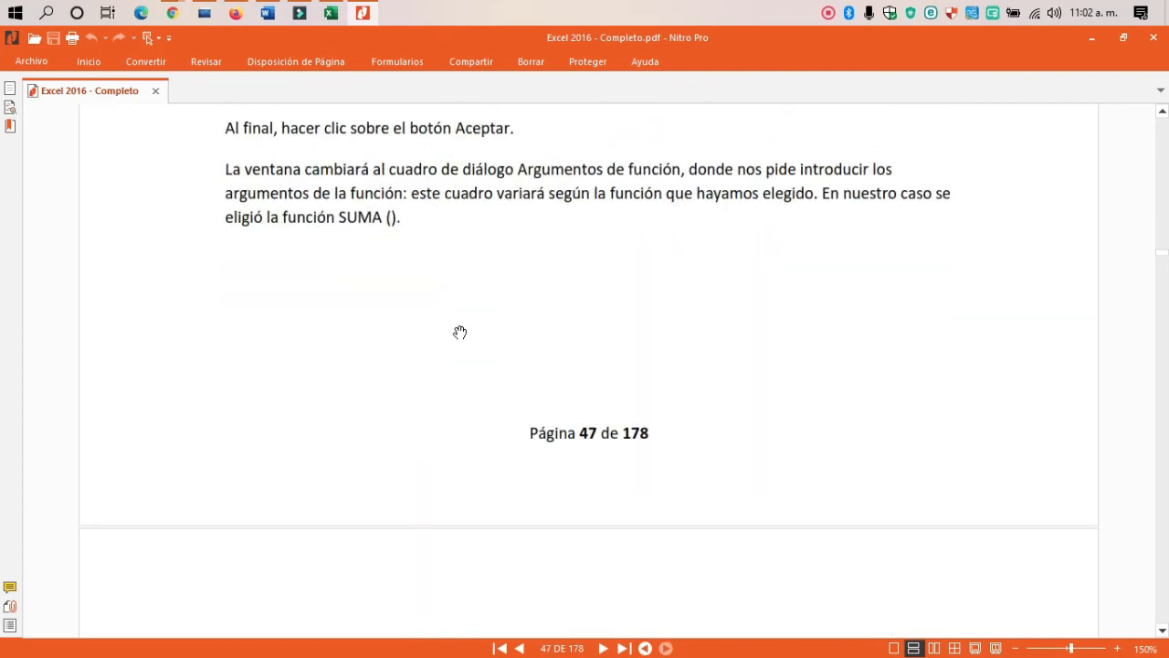
pyautogui.scroll(-20, 452, 329)
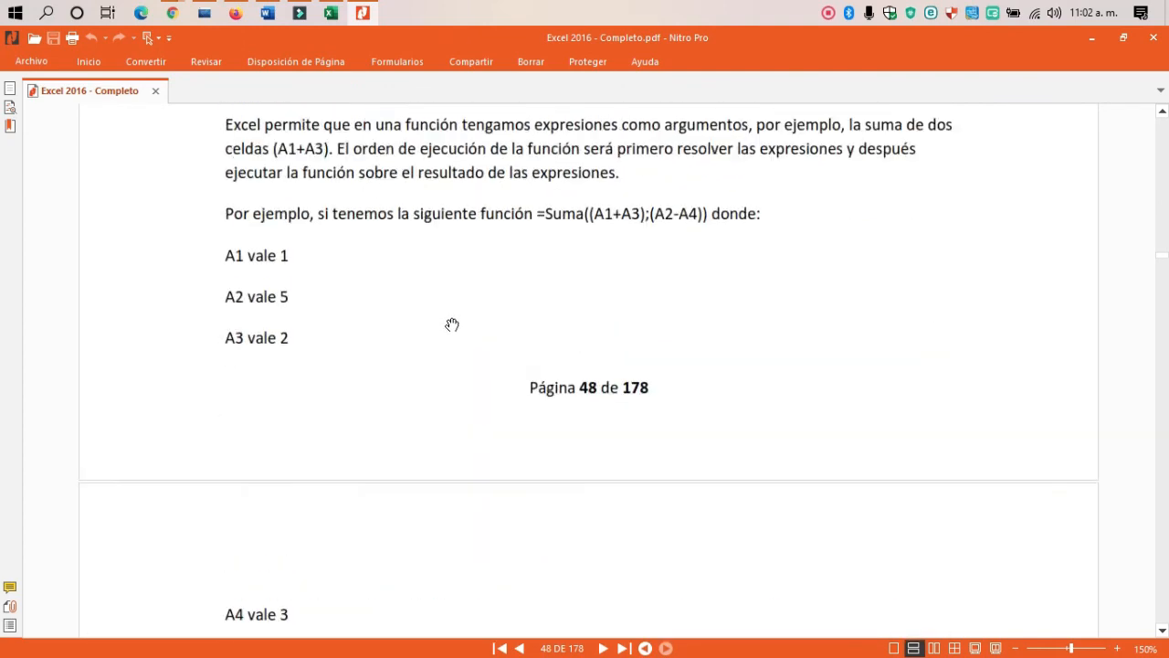
pyautogui.scroll(1, 440, 352)
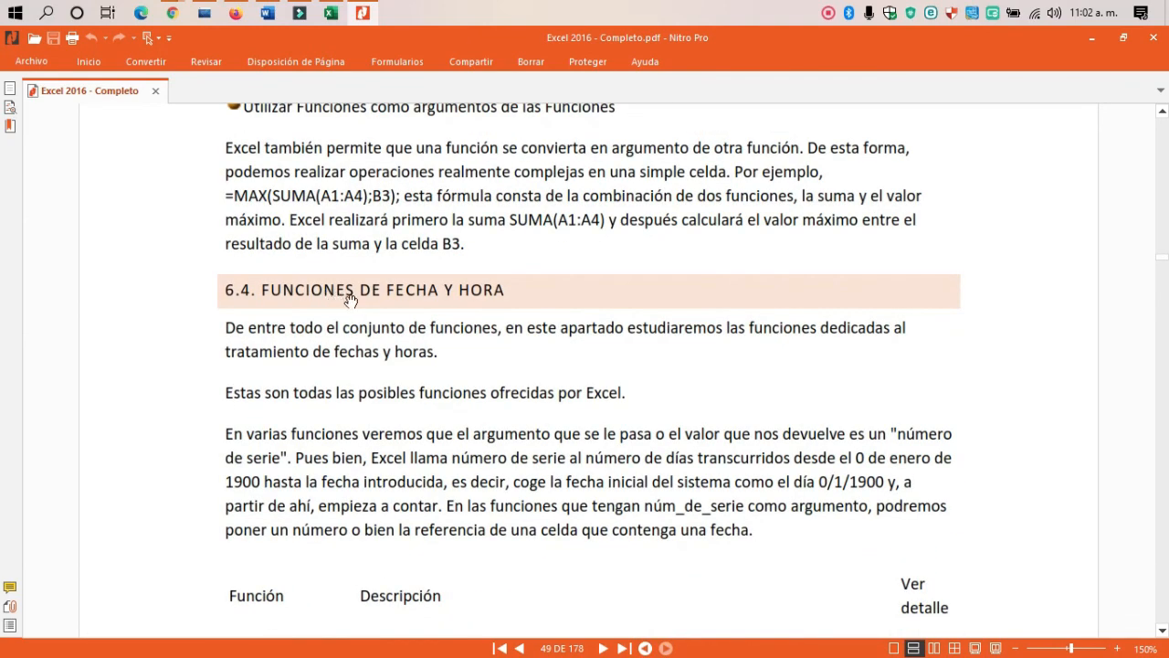
pyautogui.scroll(-1, 465, 327)
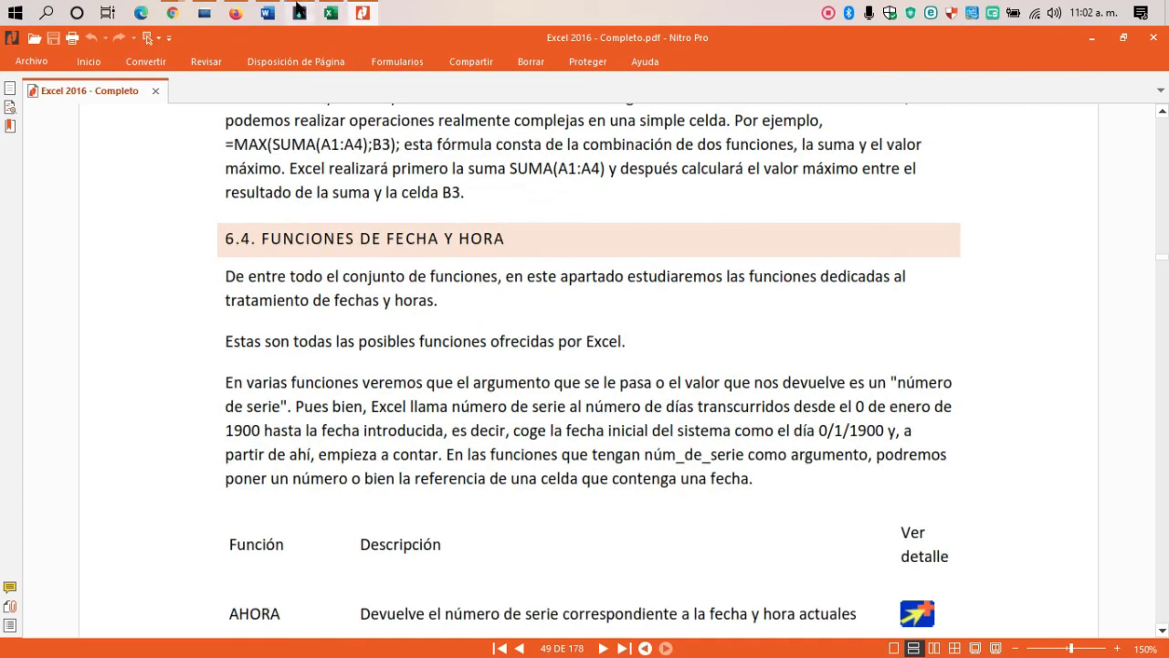
# Compare Excel's date and time function list with the function table in section 6.4 of the Nitro Pro PDF.
pyautogui.click(330, 13)
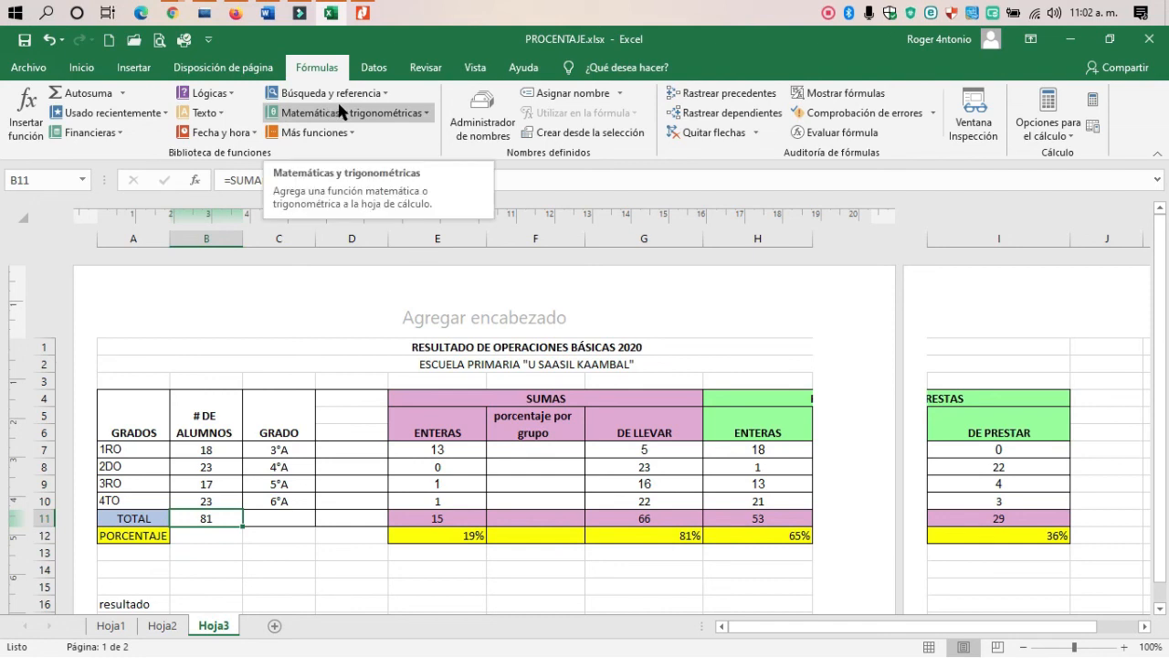
pyautogui.click(254, 139)
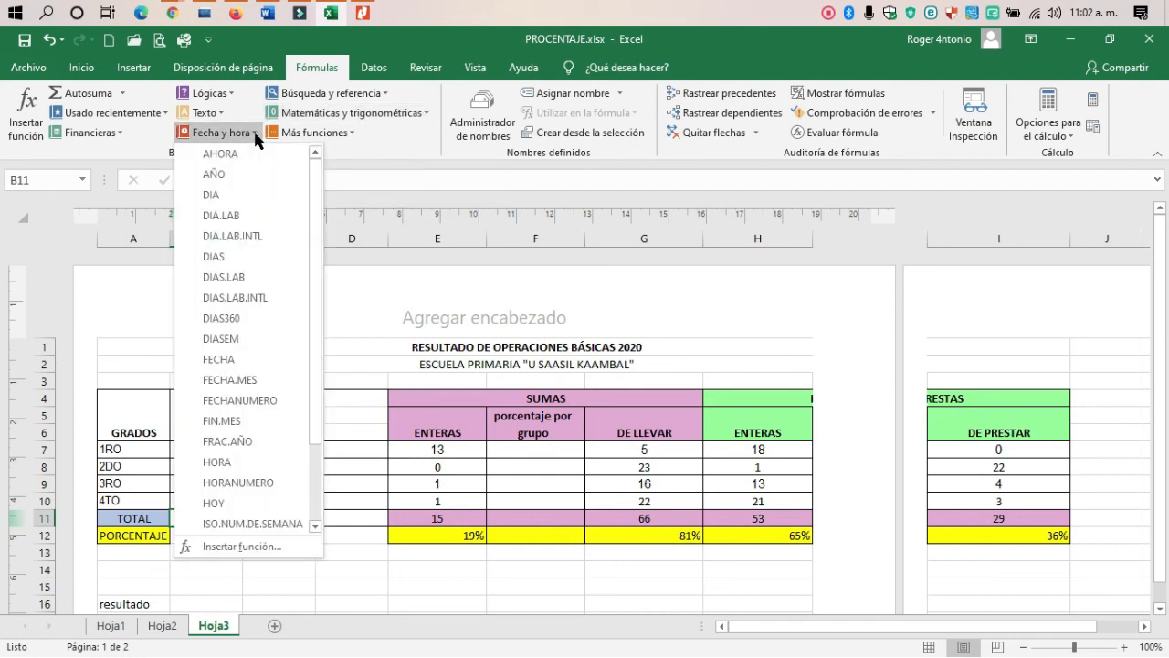
pyautogui.click(363, 13)
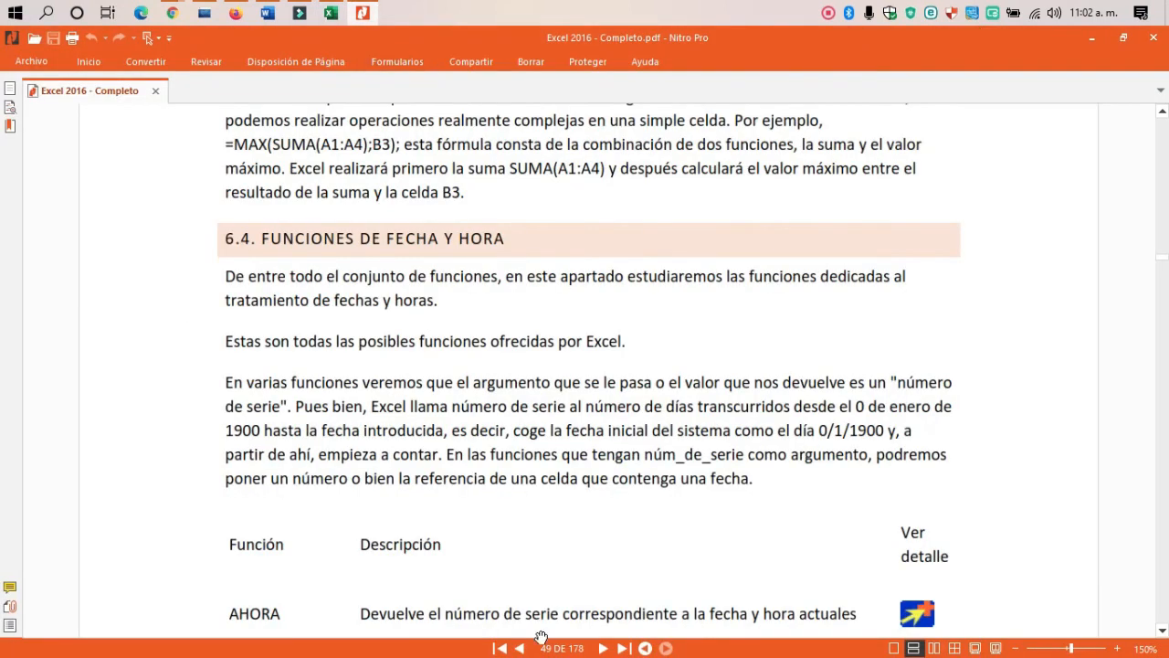
pyautogui.scroll(-5, 347, 342)
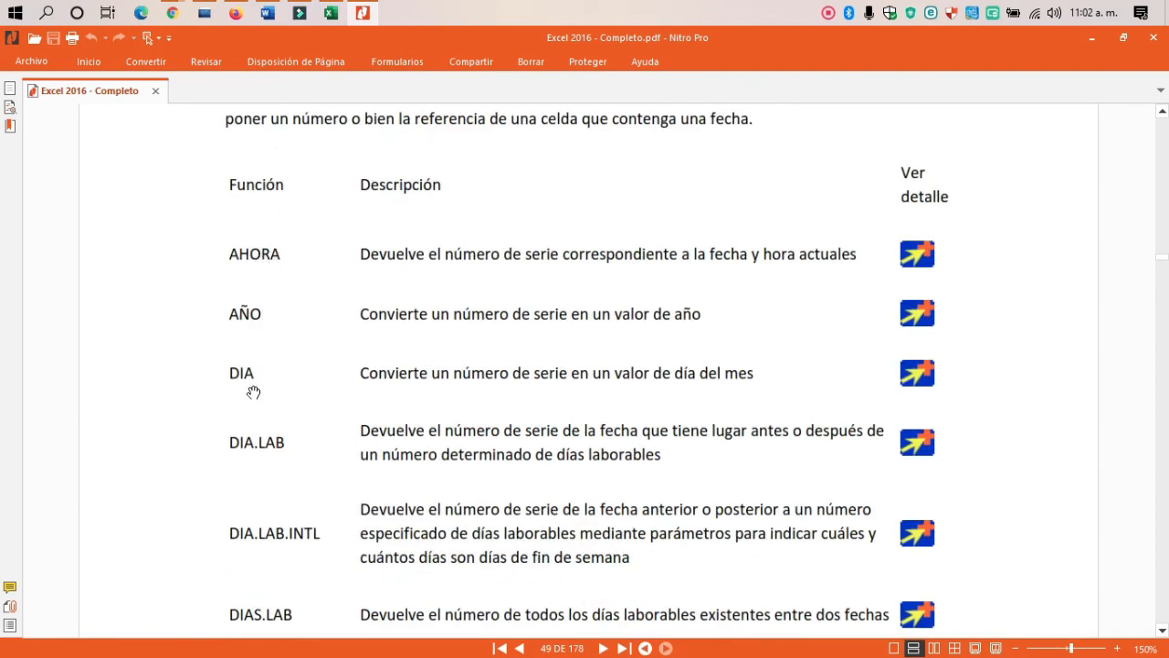
pyautogui.click(329, 13)
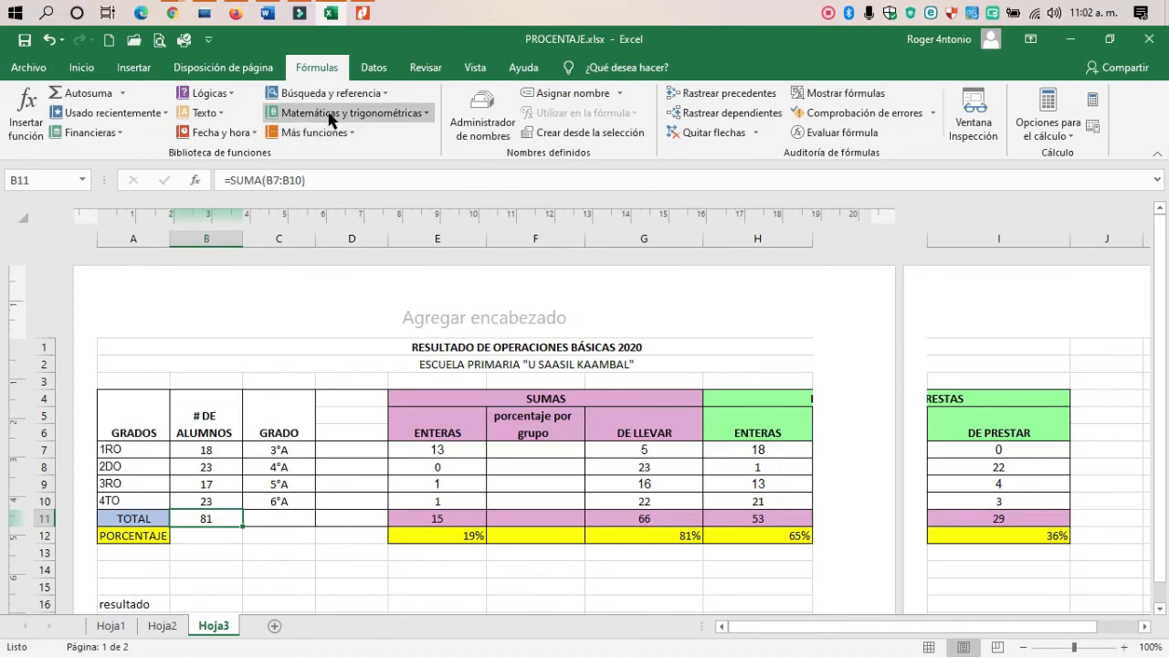
pyautogui.click(224, 133)
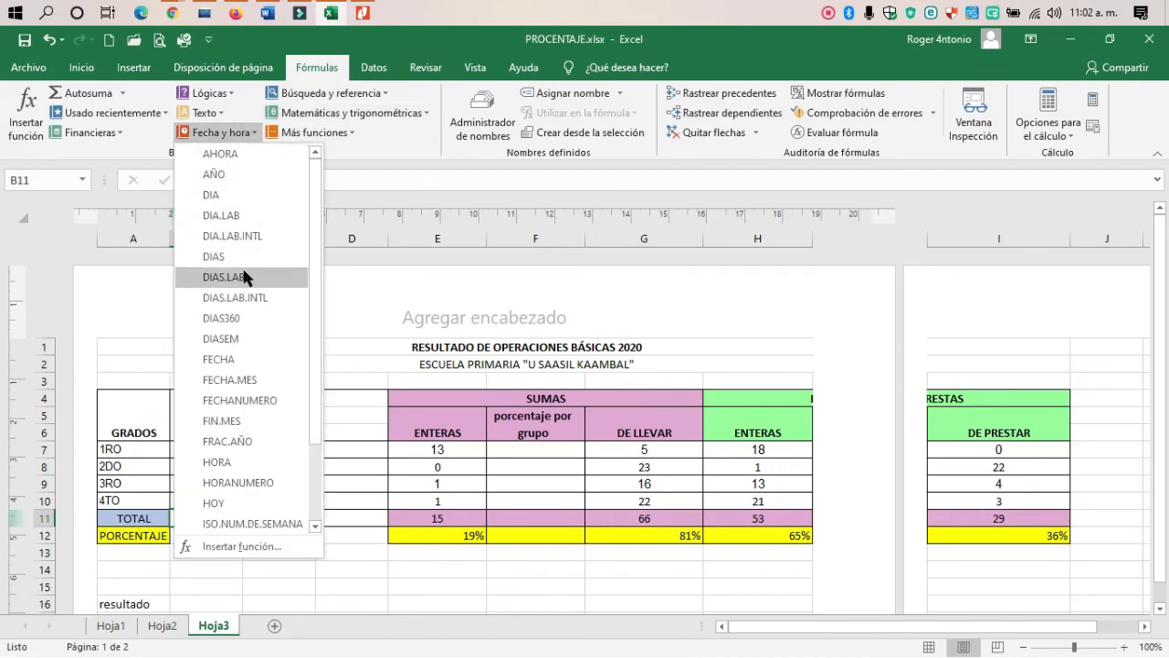
# Open the AHORA function's detail page from the Nitro Pro PDF in Firefox, and highlight its description and example.
pyautogui.click(363, 12)
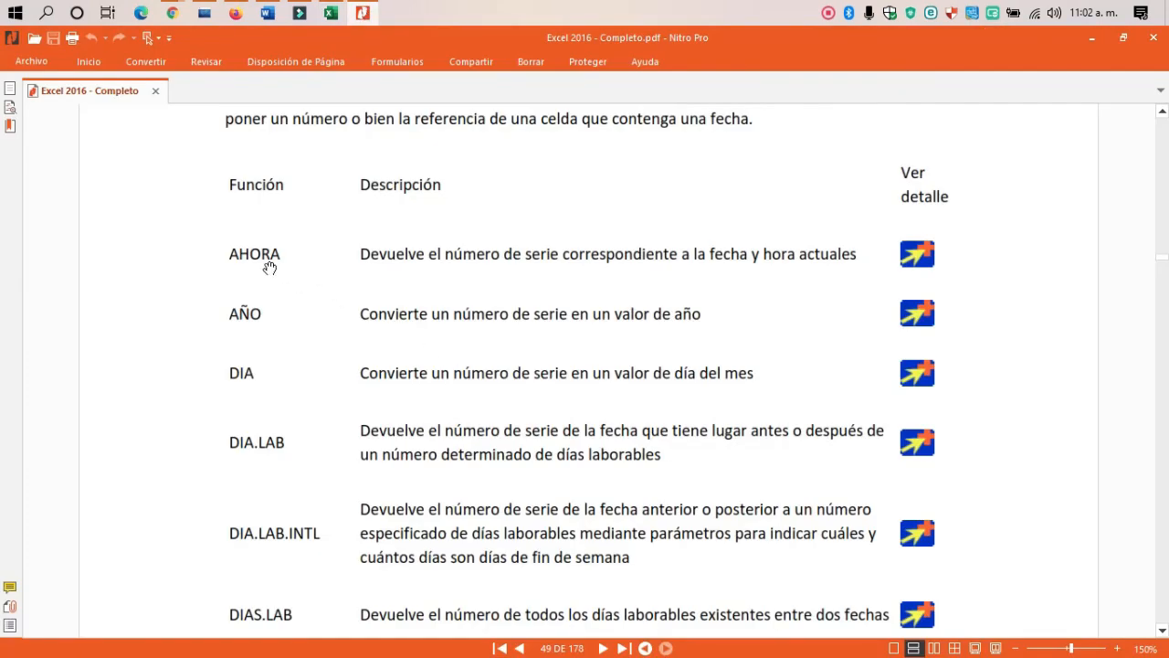
pyautogui.moveTo(230, 252); pyautogui.dragTo(283, 253)
pyautogui.click(910, 261)
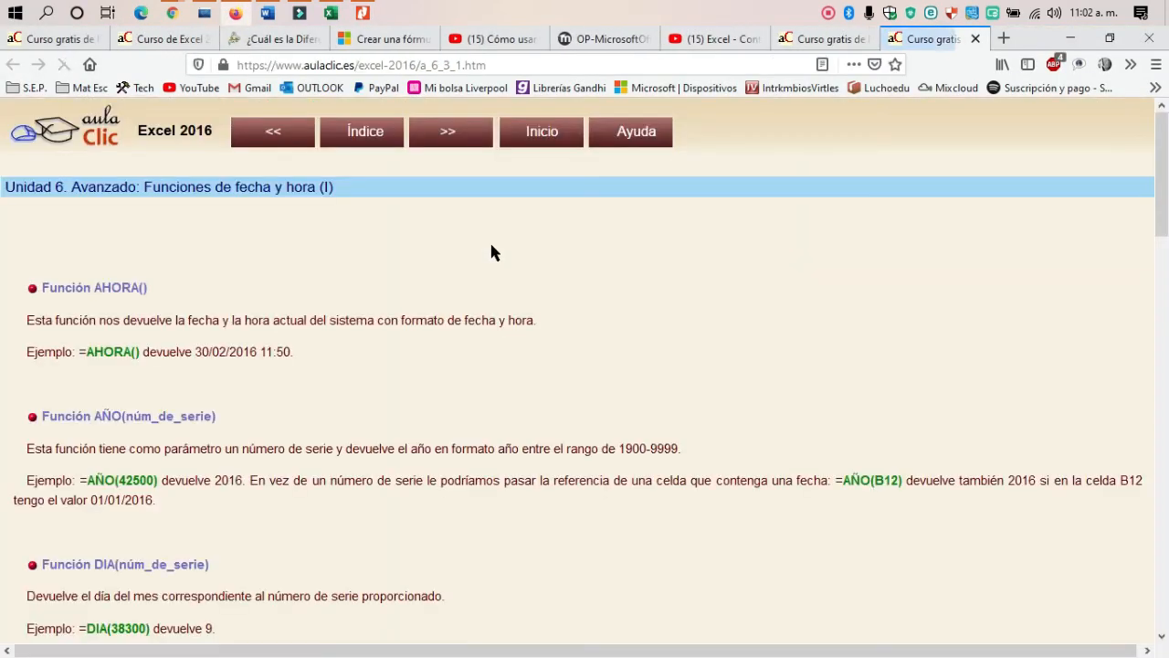
pyautogui.scroll(-2, 119, 350)
pyautogui.moveTo(26, 232); pyautogui.dragTo(480, 286)
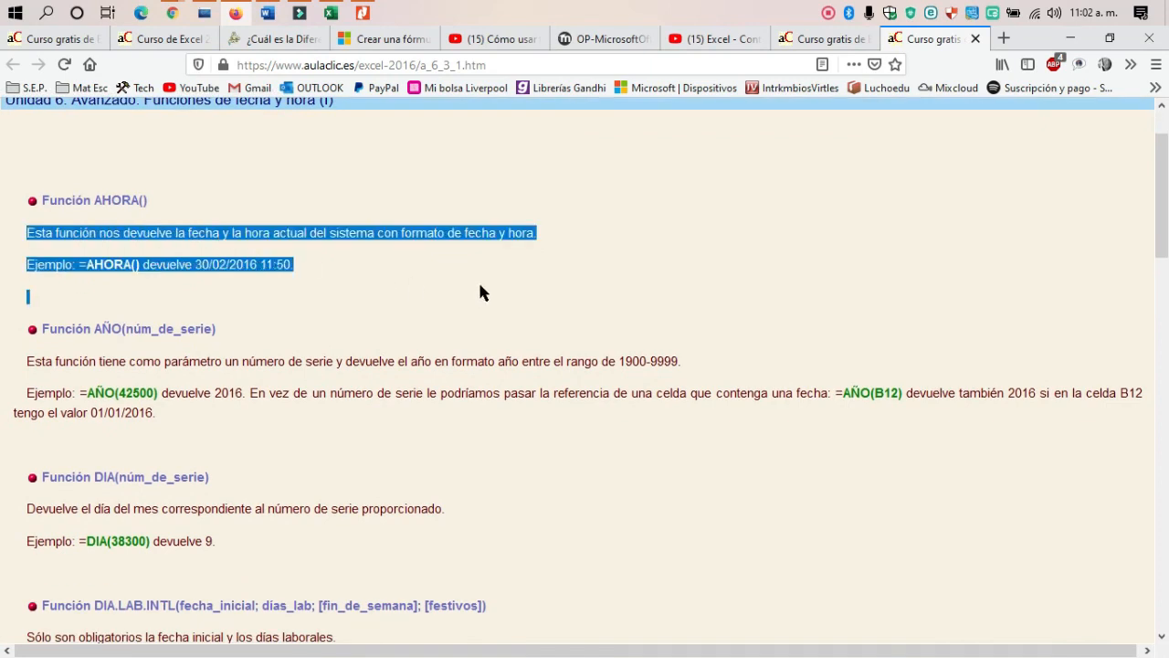
# Review the AHORA, AÑO and DIA function descriptions and examples on the aulaClic date and time page.
pyautogui.click(72, 359)
pyautogui.scroll(2, 224, 352)
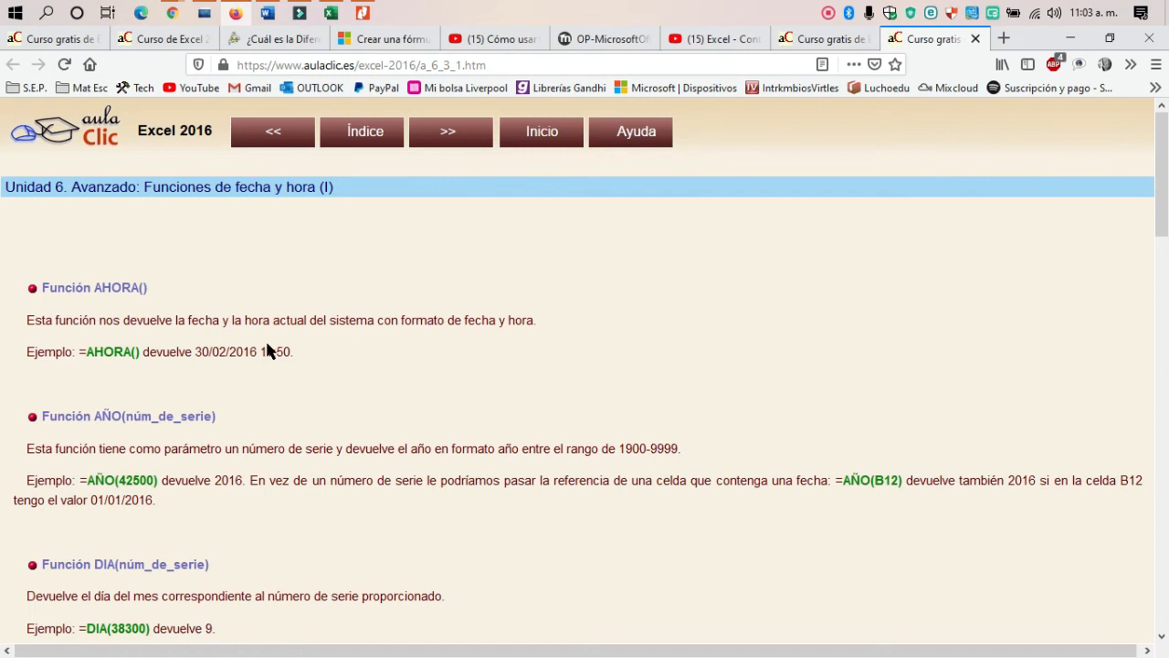
pyautogui.scroll(-5, 277, 439)
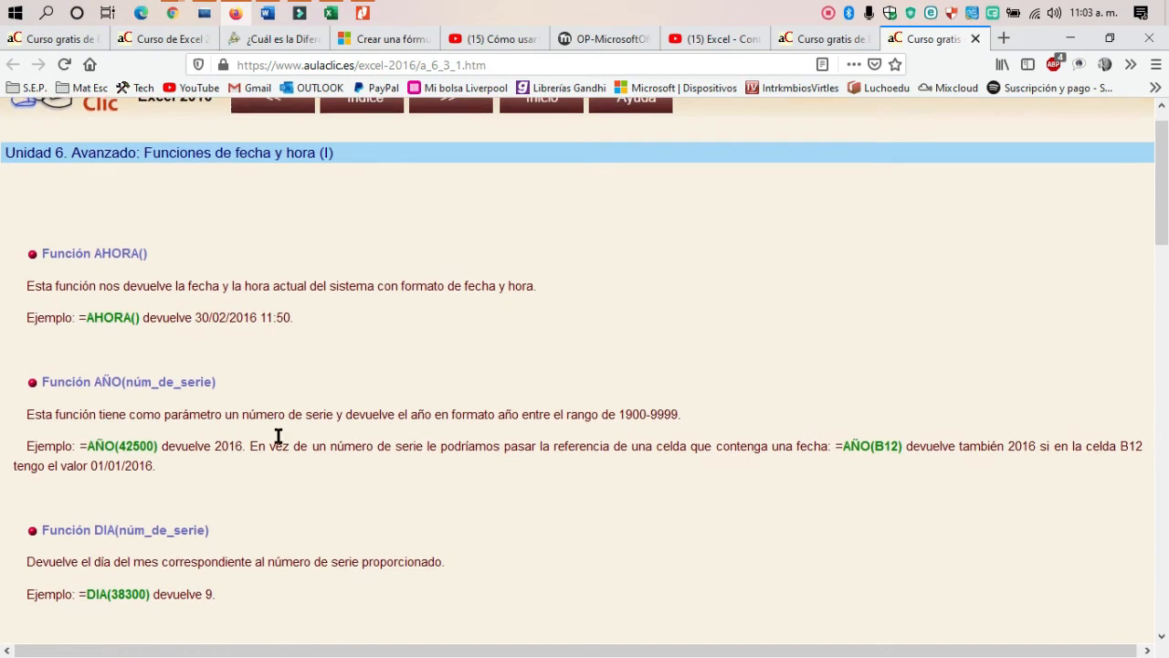
pyautogui.scroll(3, 525, 253)
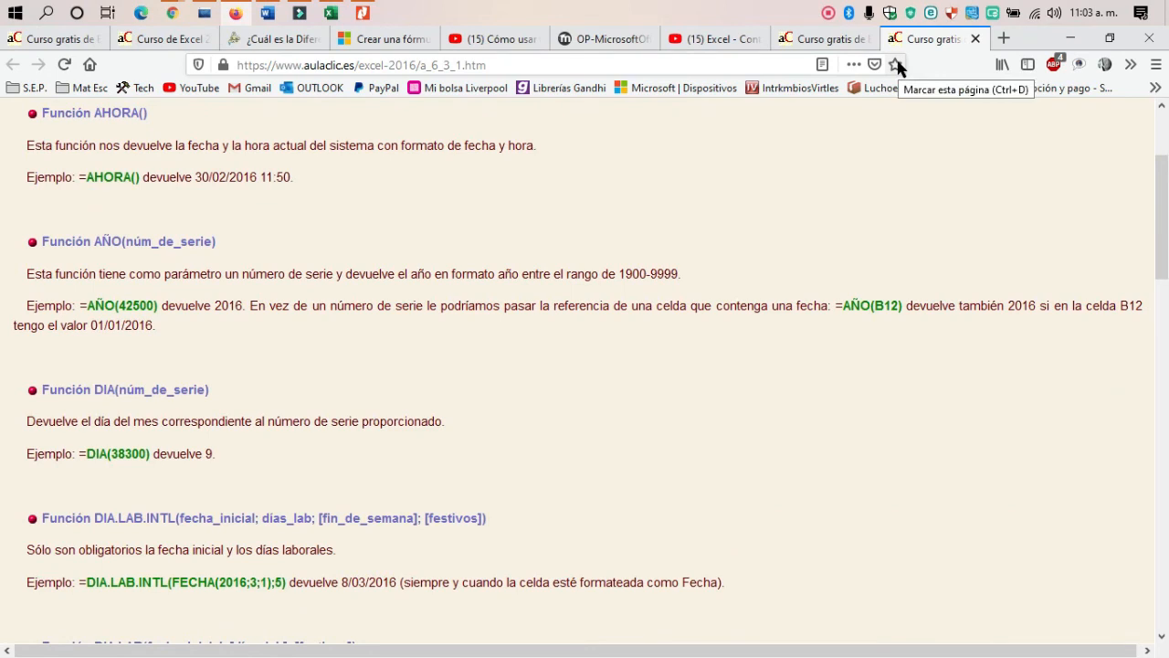
pyautogui.scroll(3, 519, 333)
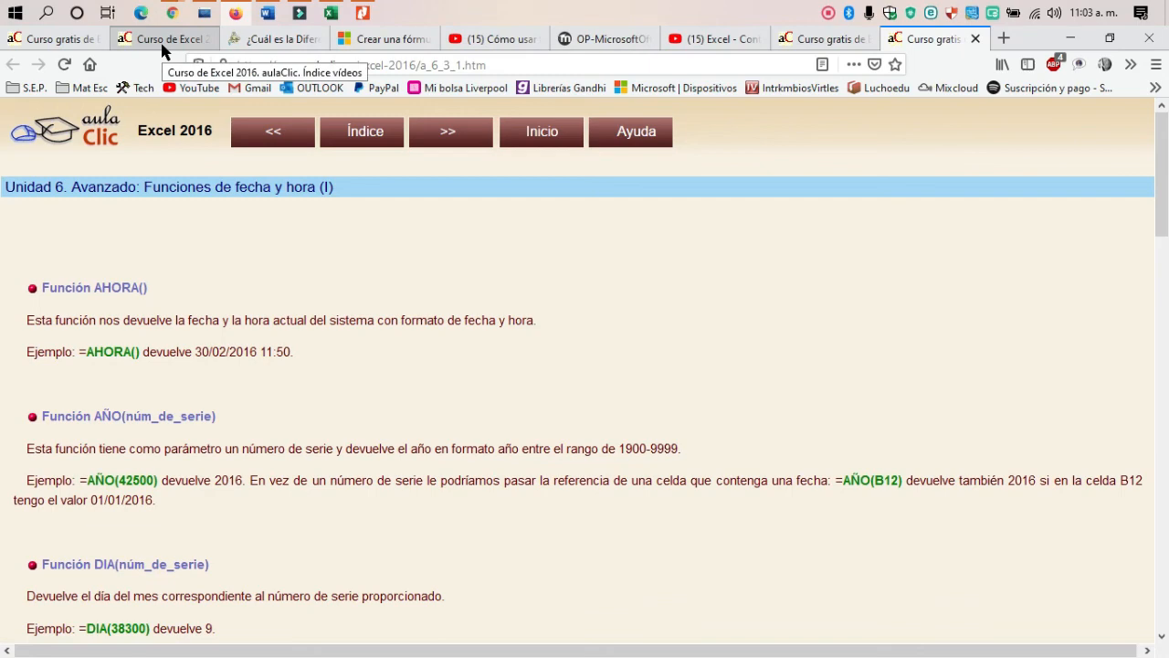
# Switch to the Excel 2016 PDF in Nitro Pro, skim the date function table, and go back to section 6.1, Introducir funciones.
pyautogui.click(363, 12)
pyautogui.scroll(-2, 356, 281)
pyautogui.scroll(-15, 452, 376)
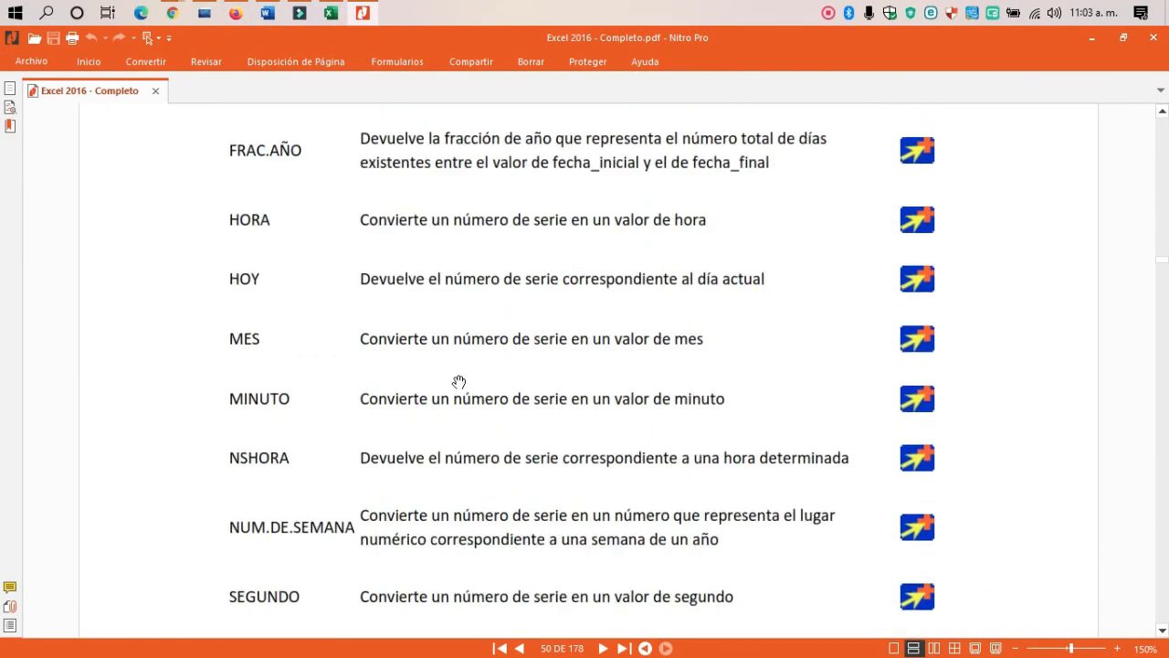
pyautogui.scroll(20, 459, 382)
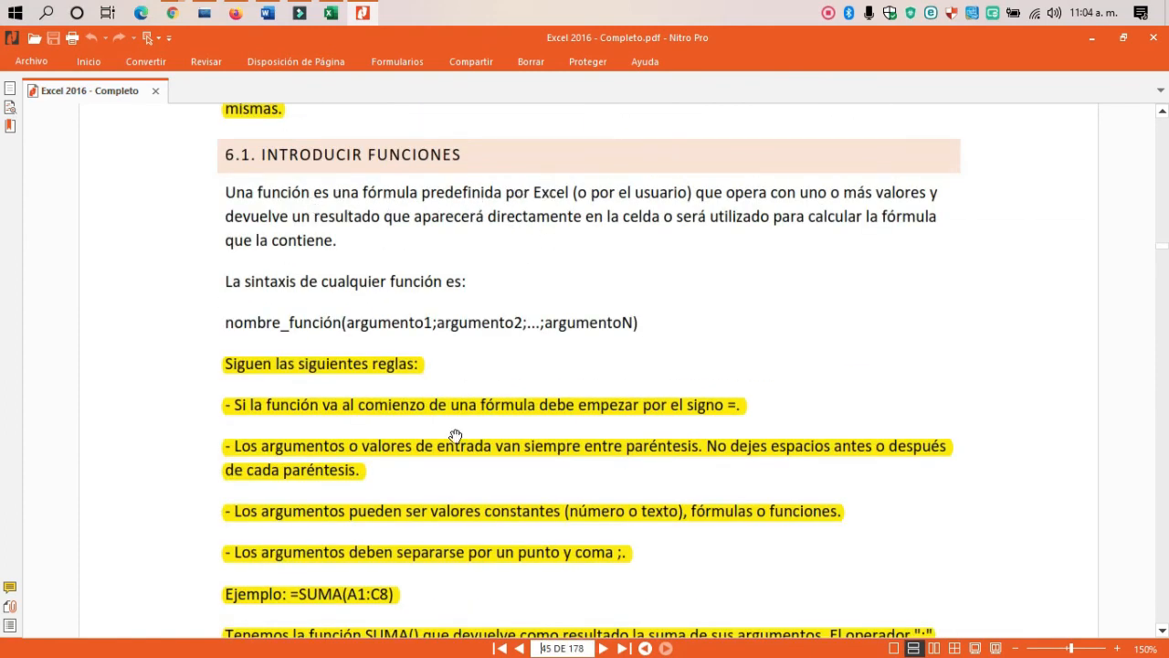
pyautogui.scroll(-1, 346, 366)
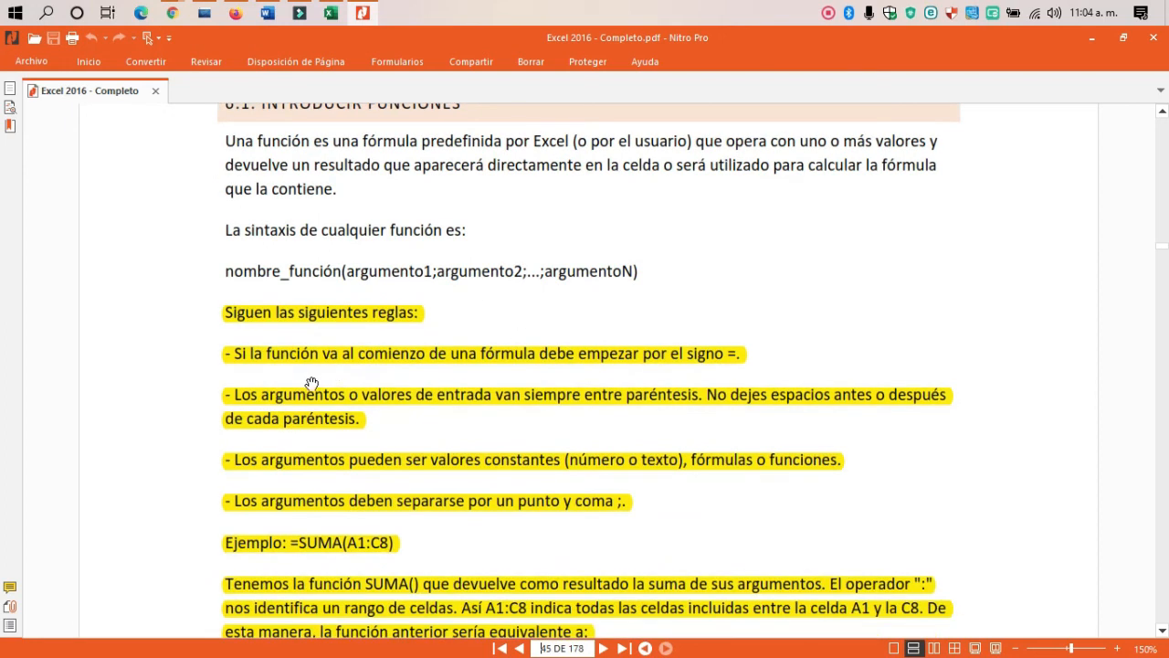
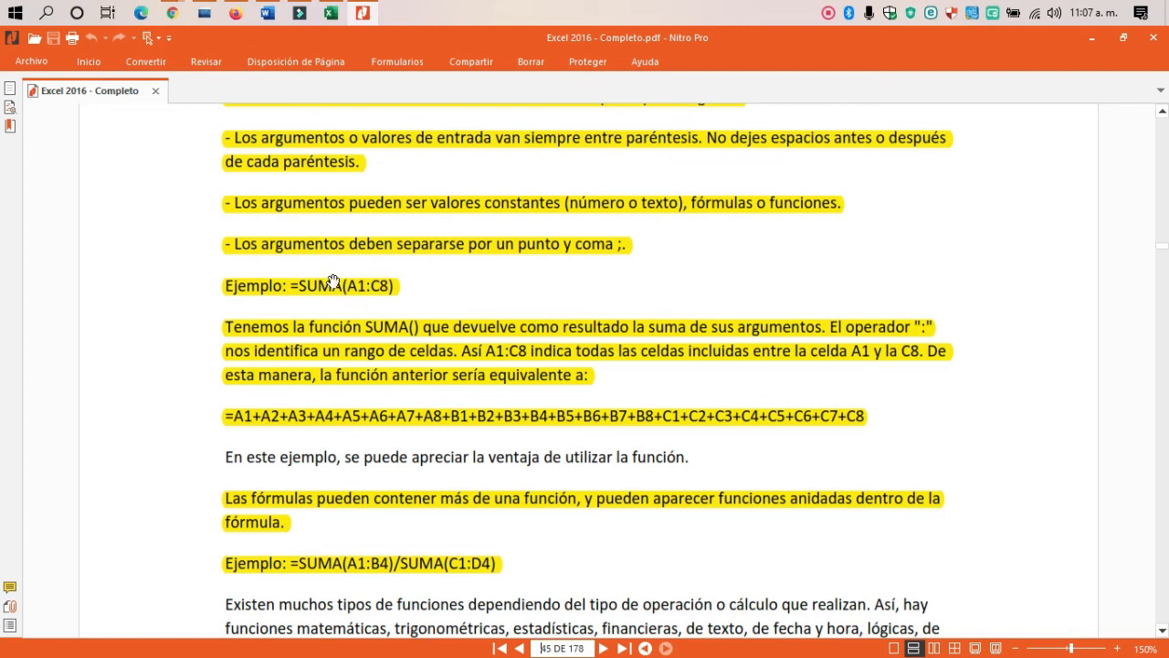
# Read the SUMA and nested function examples in section 6.1, continuing to the start of section 6.2.
pyautogui.scroll(-2, 385, 426)
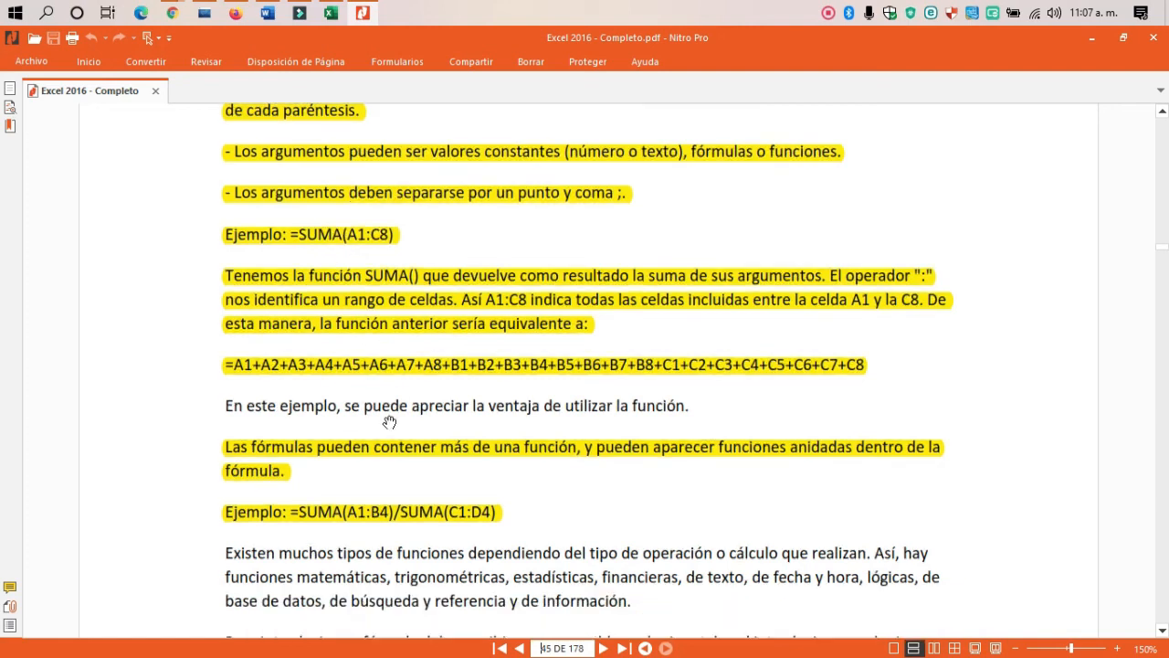
pyautogui.scroll(-1, 334, 383)
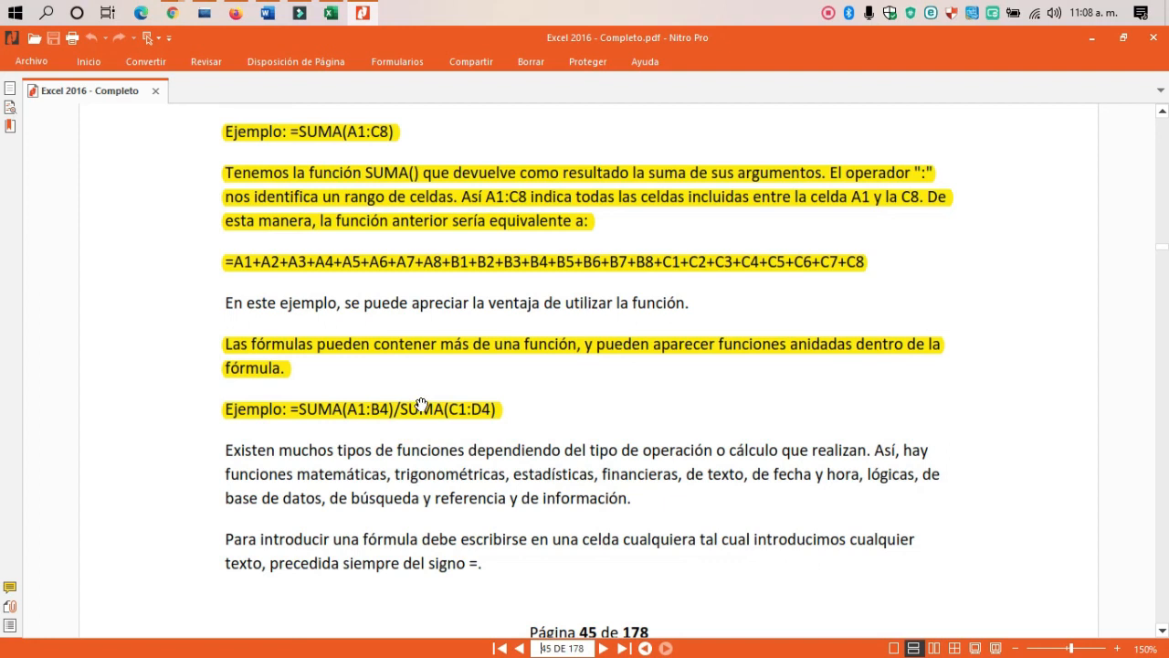
pyautogui.scroll(-10, 521, 411)
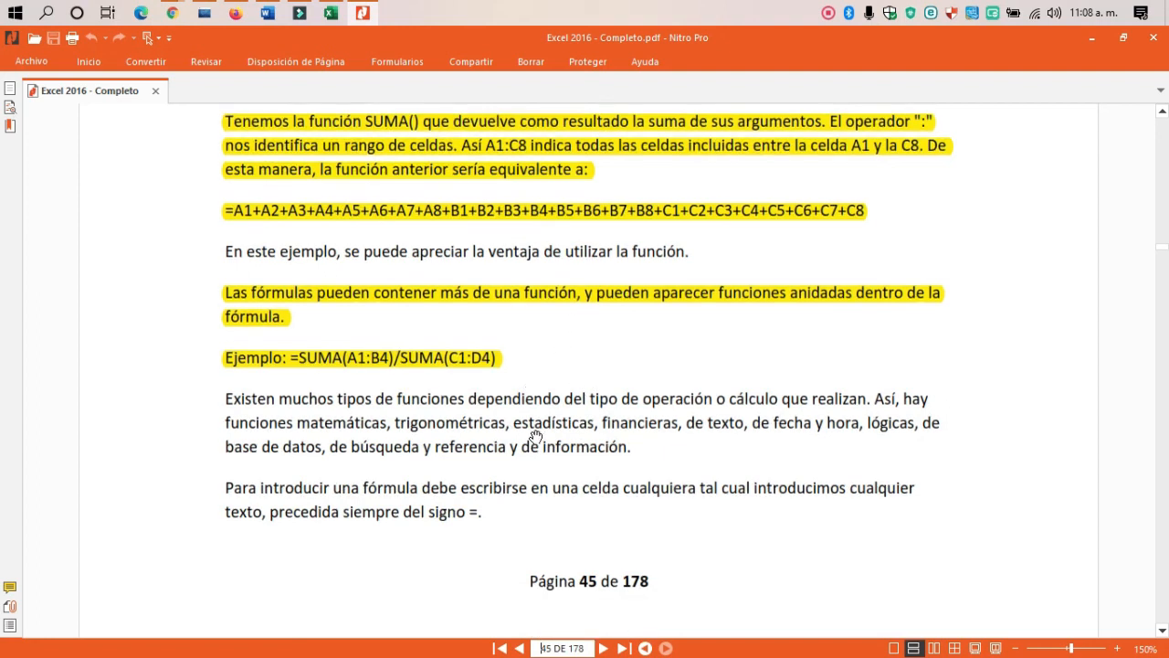
pyautogui.scroll(-1, 526, 423)
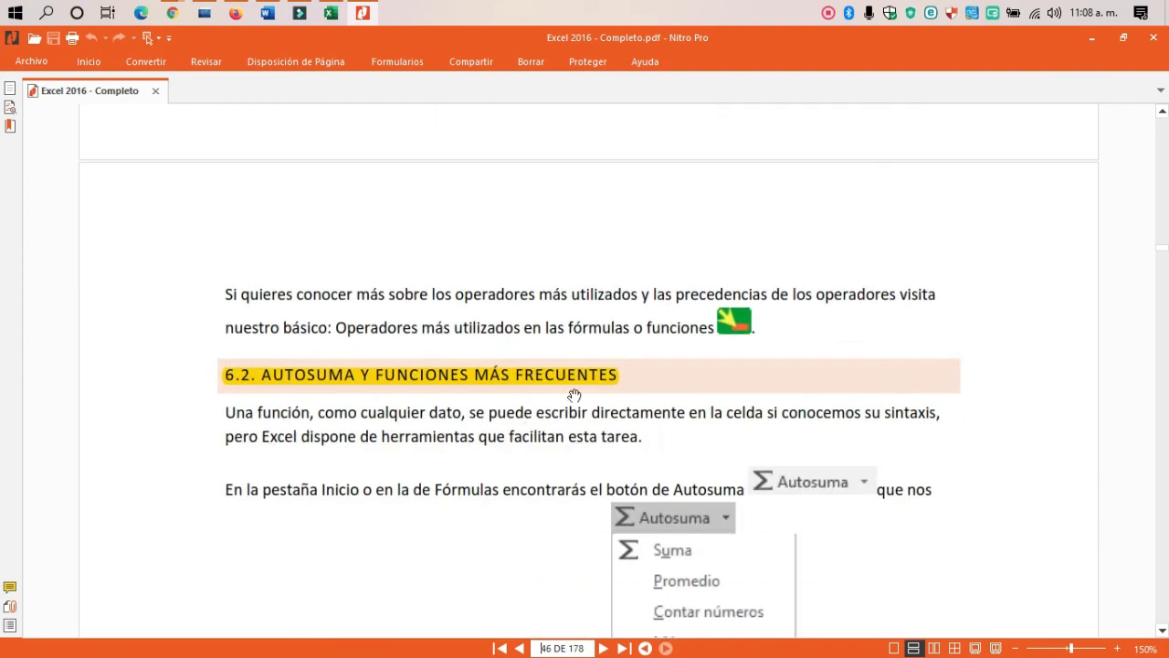
# Switch to the PROCENTAJE.xlsx workbook in Excel and clear the # DE ALUMNOS total in cell B11 of Hoja3.
pyautogui.click(1091, 37)
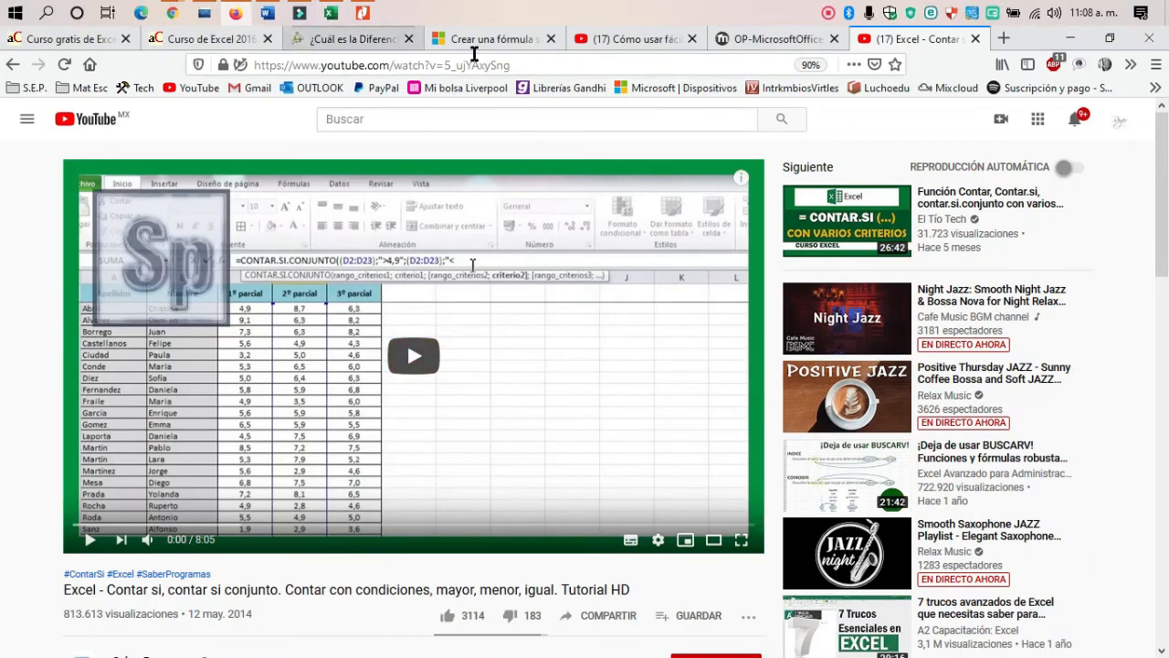
pyautogui.click(330, 14)
pyautogui.scroll(-3, 617, 279)
pyautogui.scroll(3, 617, 279)
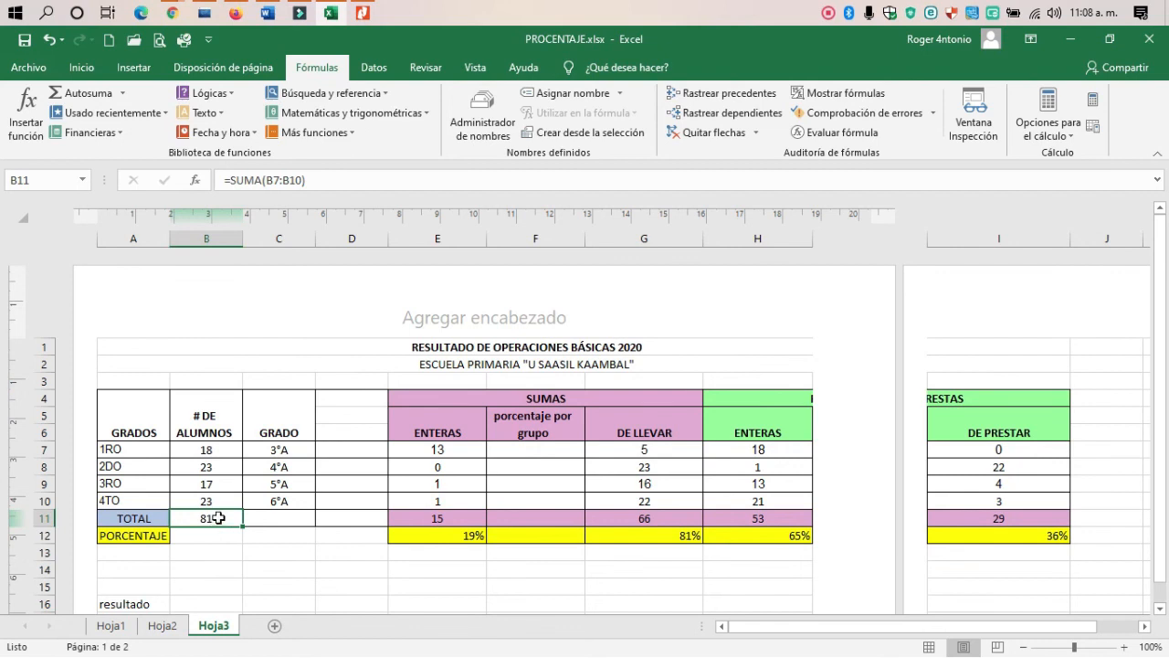
pyautogui.scroll(1, 352, 528)
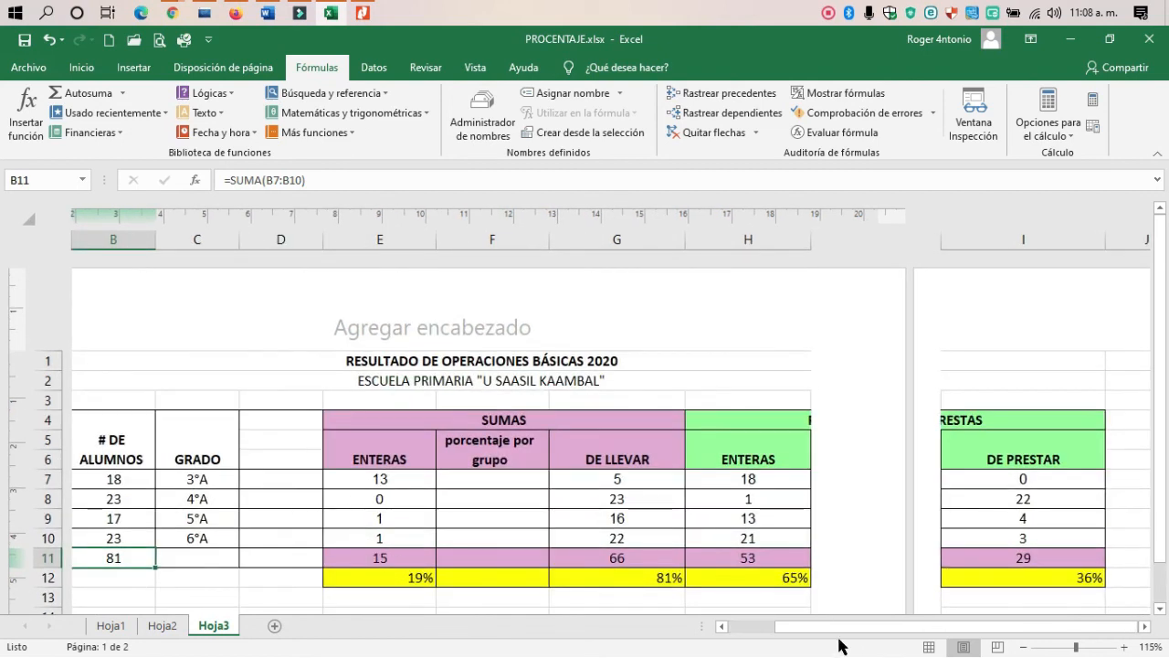
pyautogui.moveTo(841, 639); pyautogui.dragTo(791, 628)
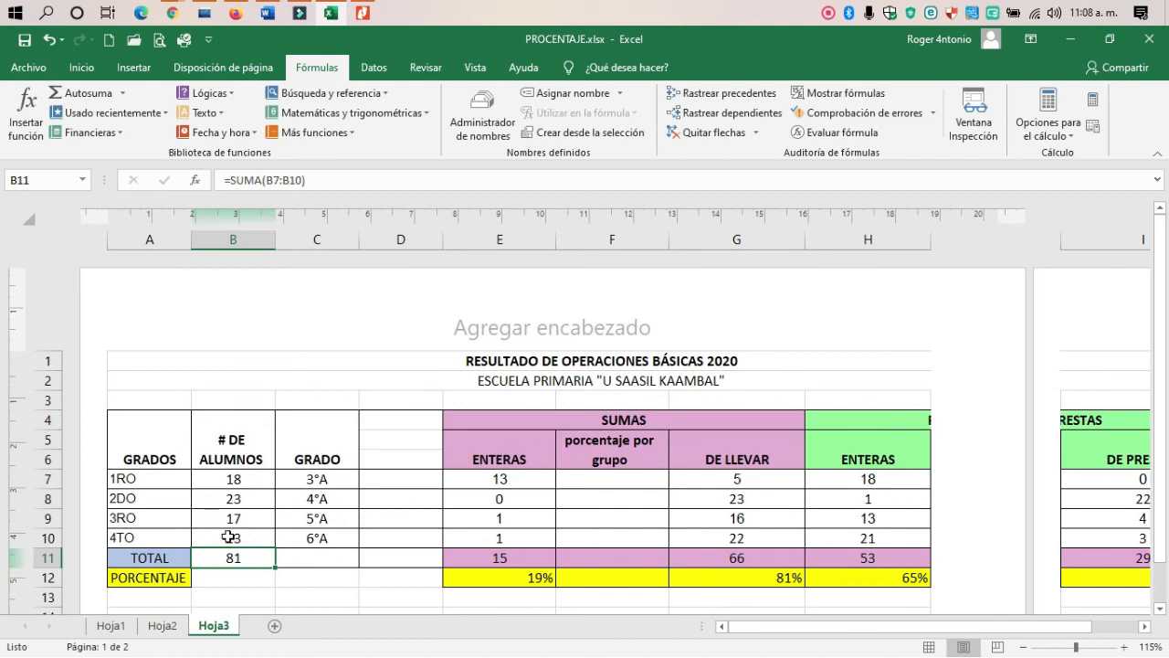
pyautogui.press('Delete')
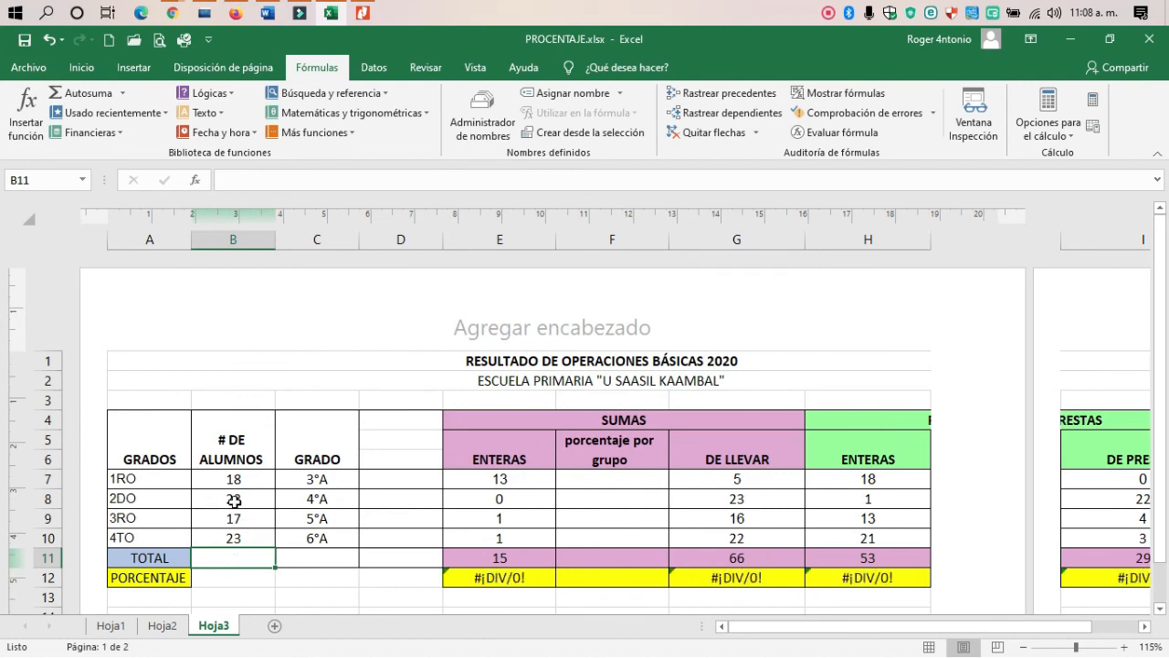
# Inspect the PORCENTAJE cells in E12:H12 and the cells that the E12 formula refers to.
pyautogui.moveTo(518, 577); pyautogui.dragTo(822, 573)
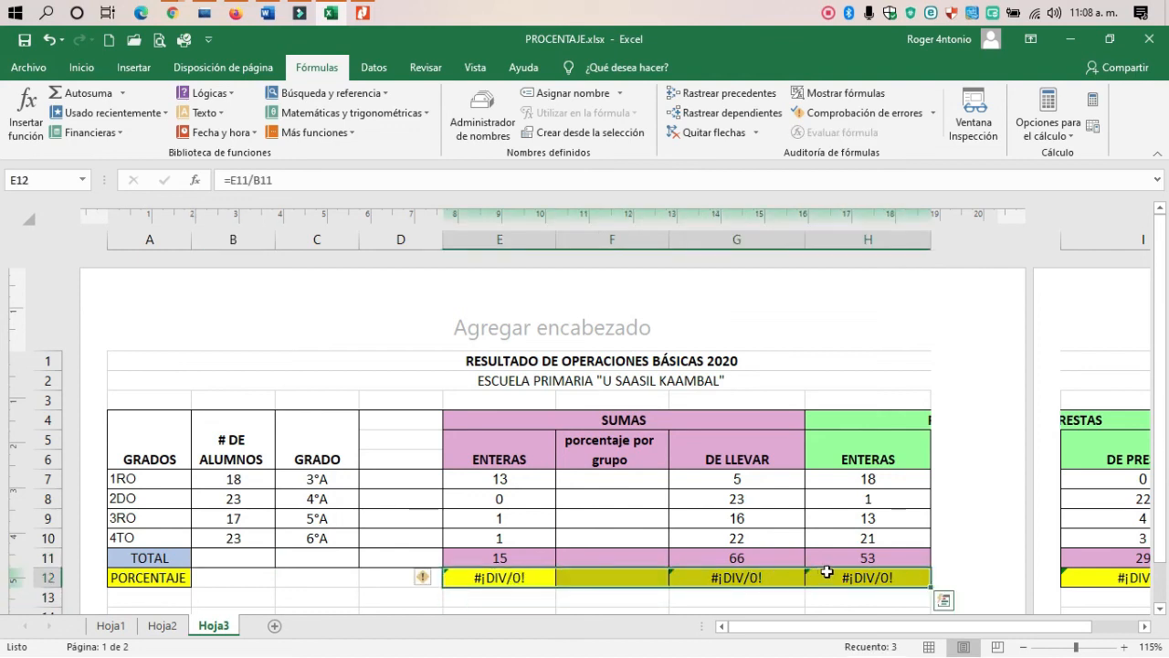
pyautogui.click(532, 583)
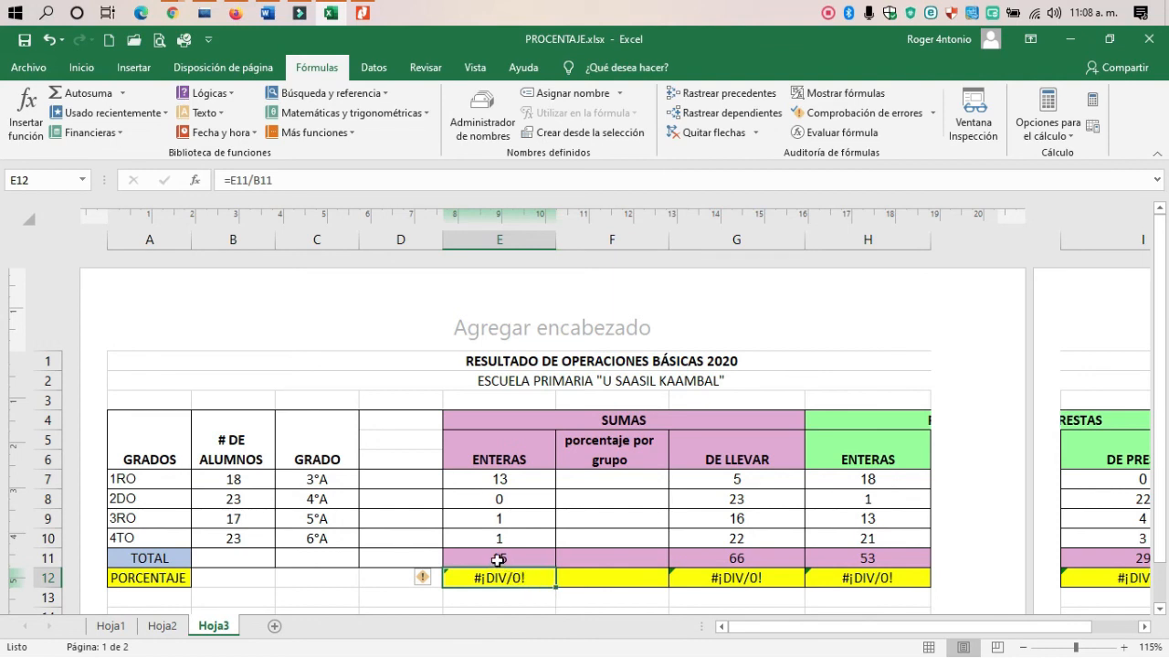
pyautogui.click(498, 559)
# Enter the formula =SUMA(B7:B10) in cell B11 to total the # DE ALUMNOS column.
pyautogui.click(256, 551)
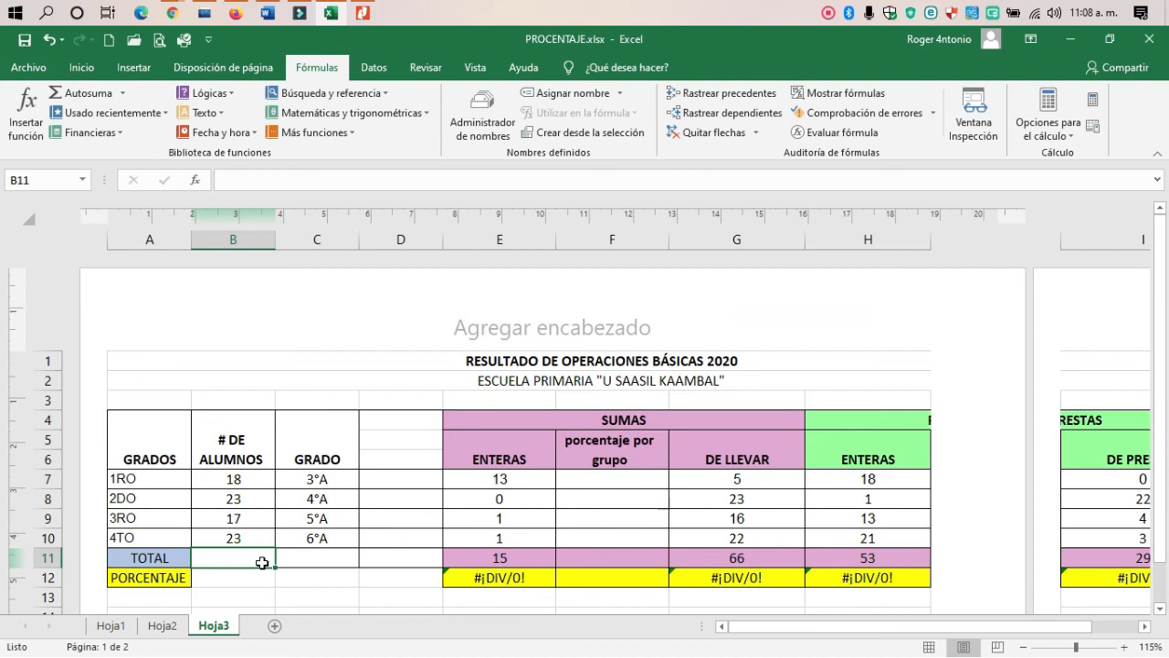
pyautogui.write('=')
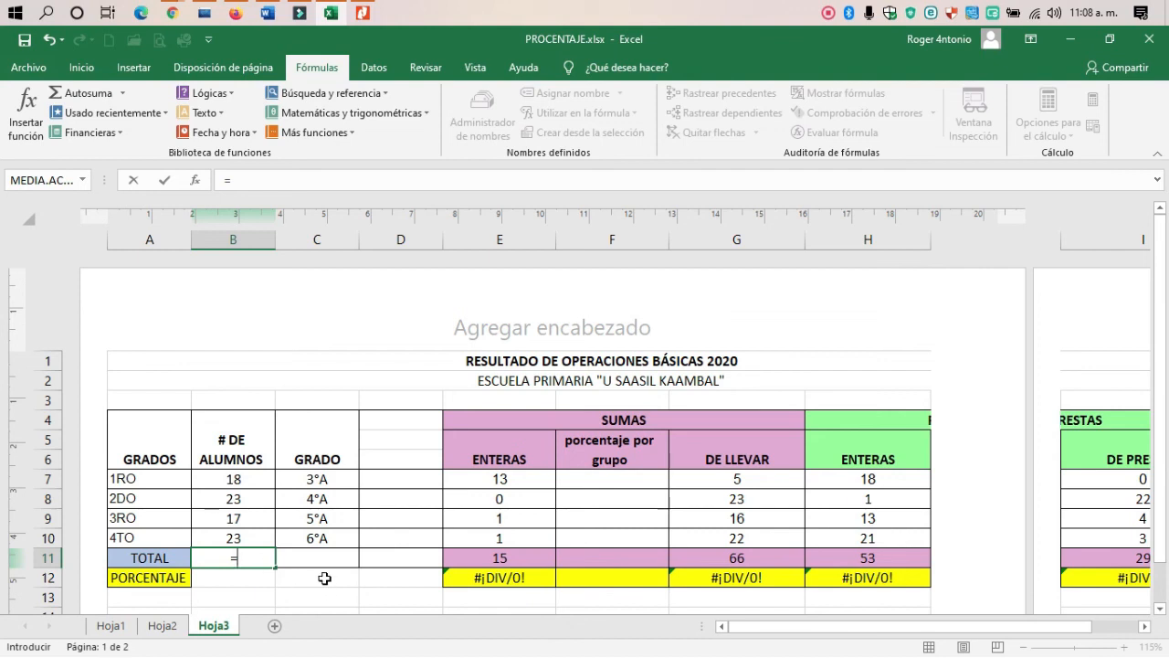
pyautogui.write('suma')
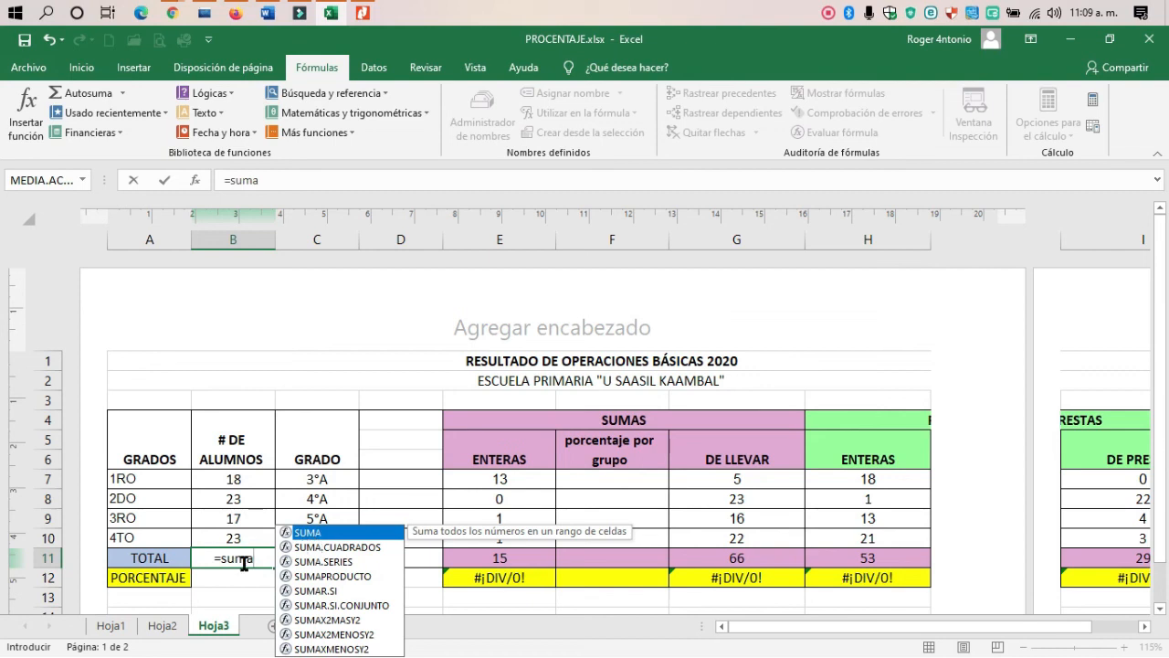
pyautogui.press('BackSpace')
pyautogui.press('BackSpace')
pyautogui.press('BackSpace')
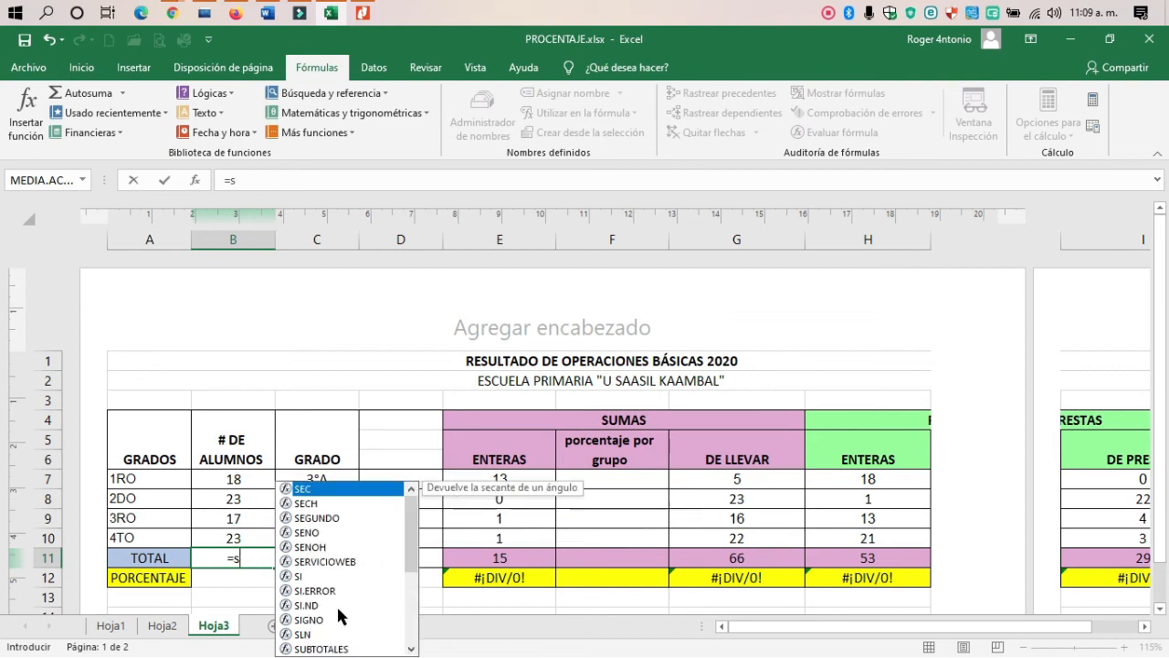
pyautogui.press('BackSpace')
pyautogui.write('su')
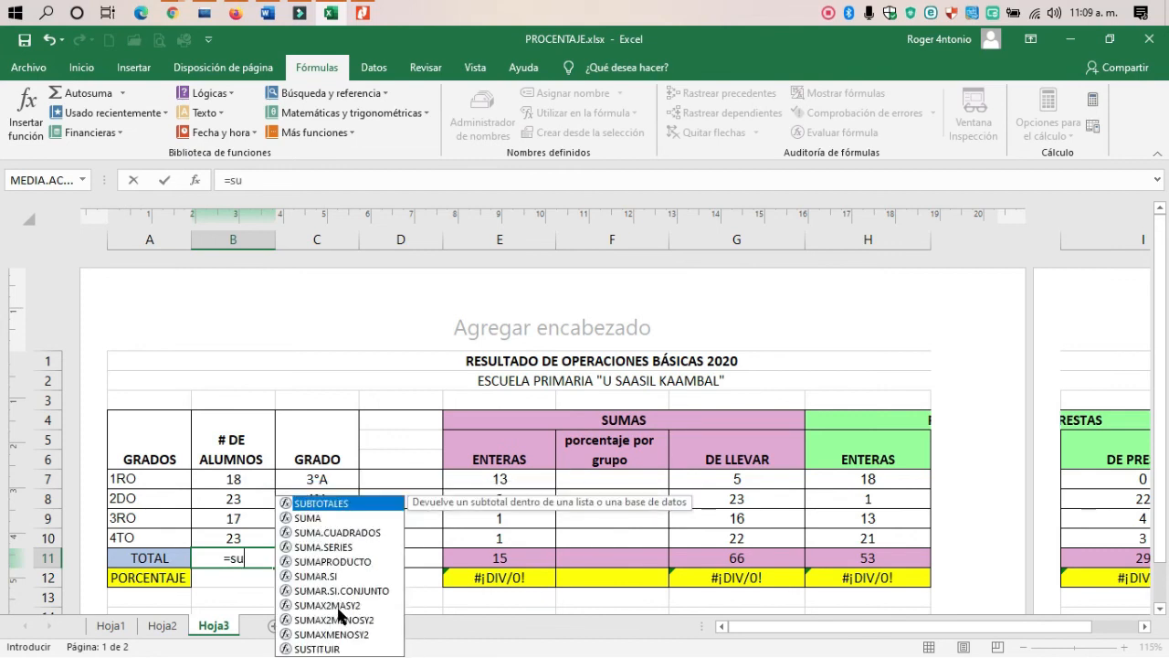
pyautogui.click(320, 520)
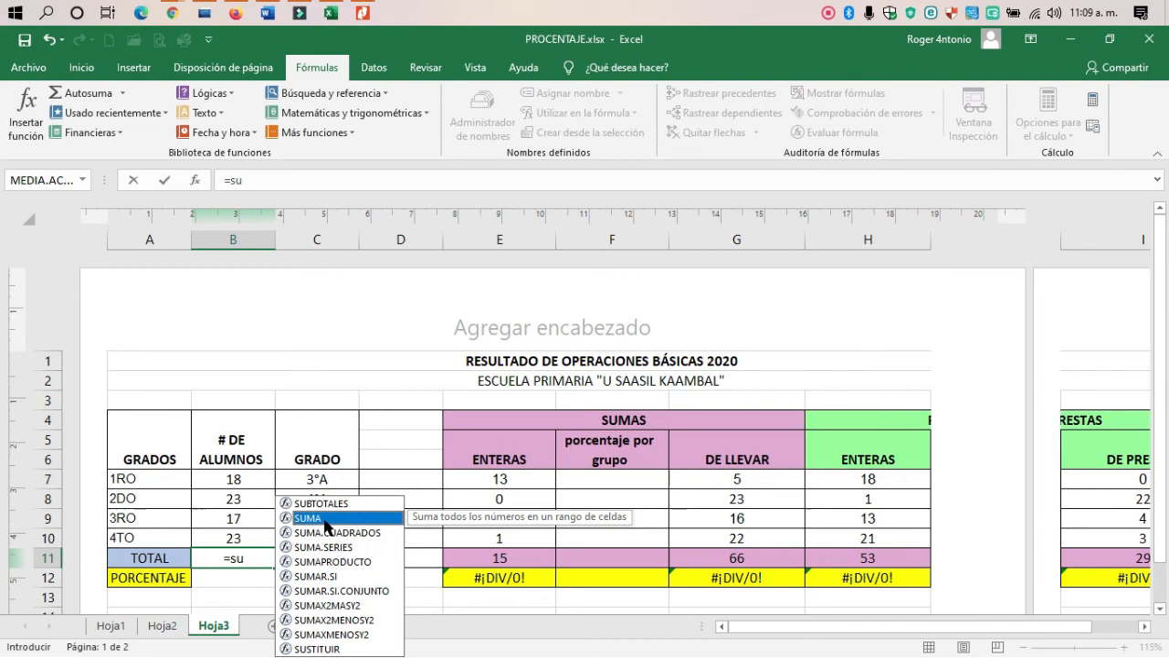
pyautogui.doubleClick(325, 522)
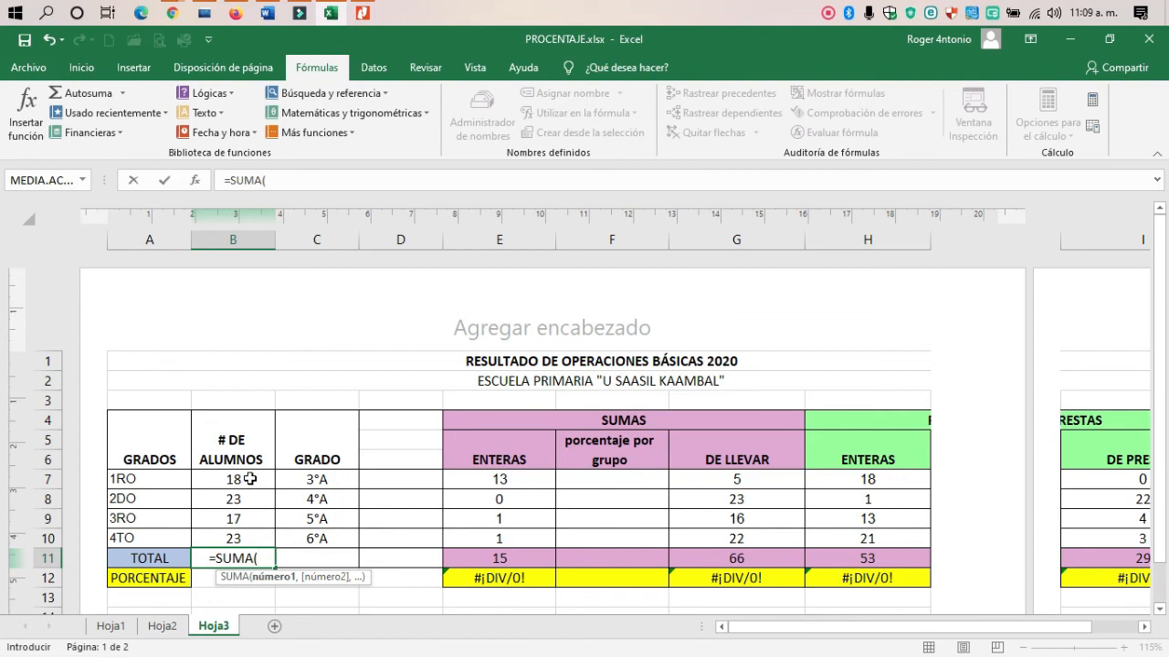
pyautogui.moveTo(250, 478); pyautogui.dragTo(253, 539)
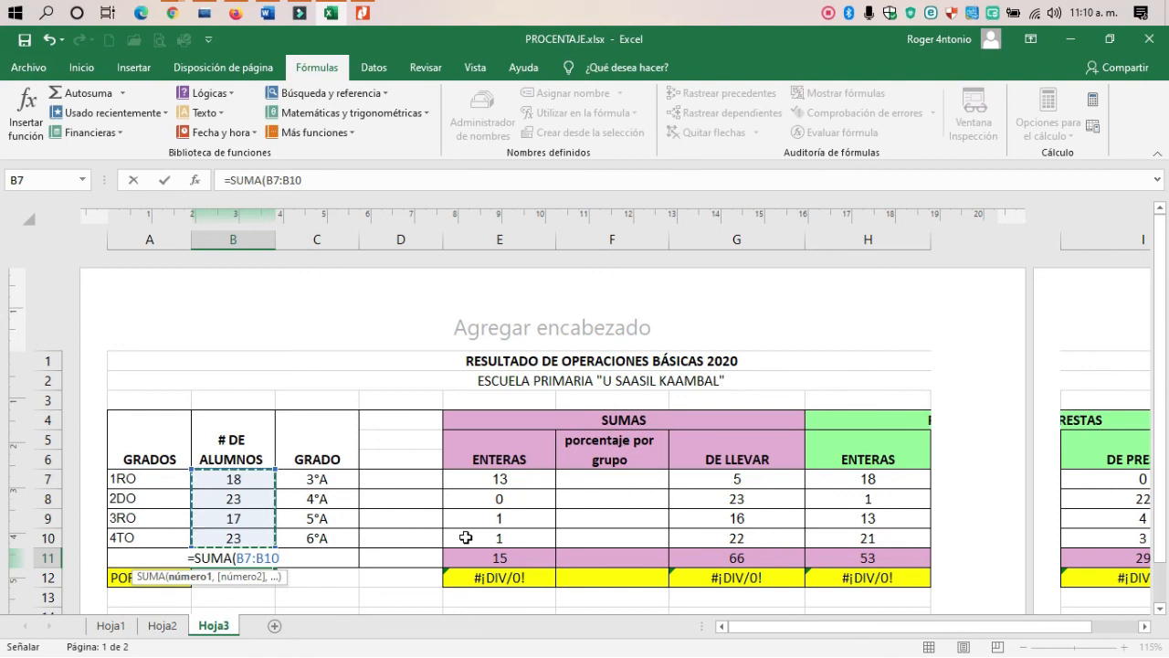
pyautogui.write(')')
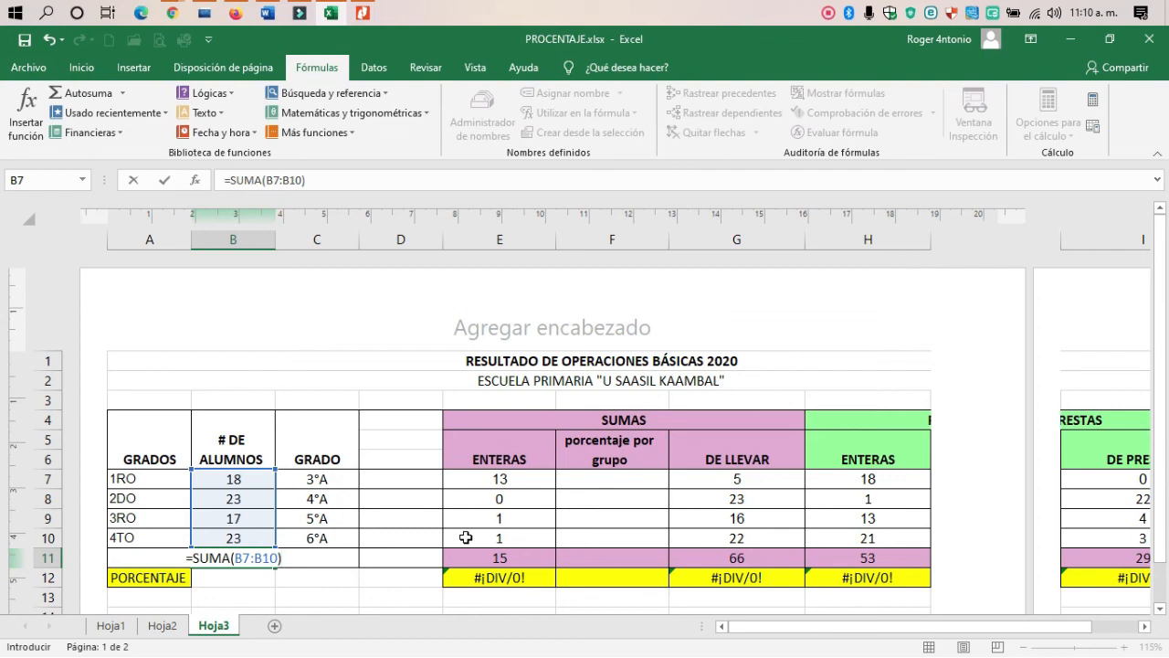
pyautogui.press('Return')
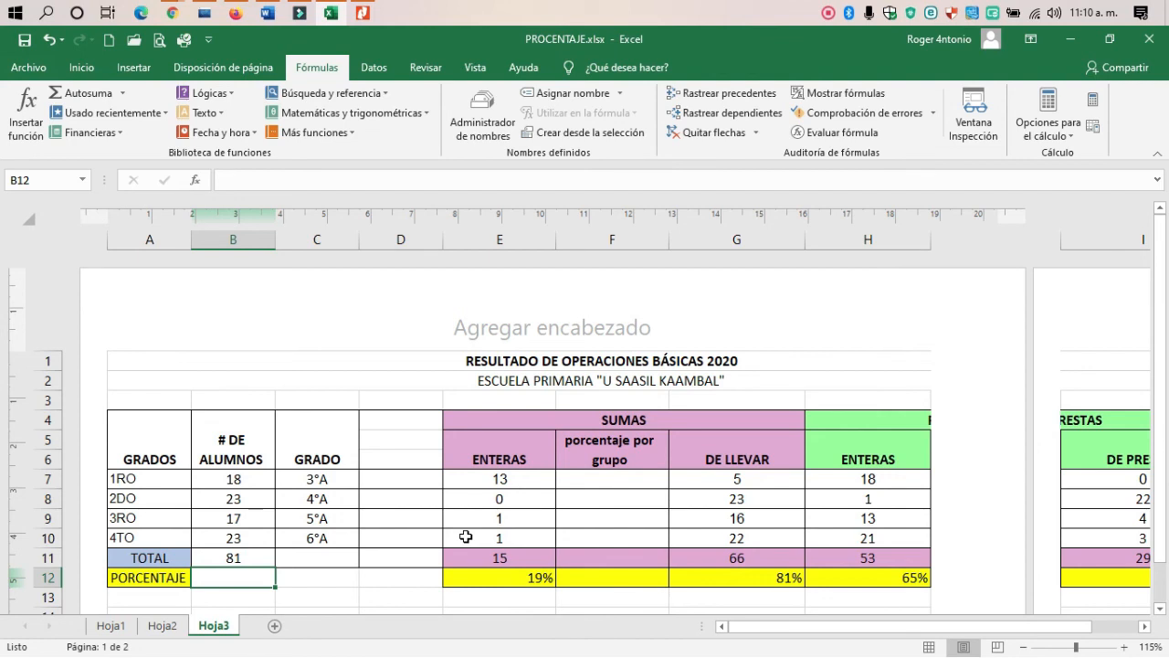
# Copy the SUMA total formula from cell B11 across to cell C11.
pyautogui.click(224, 557)
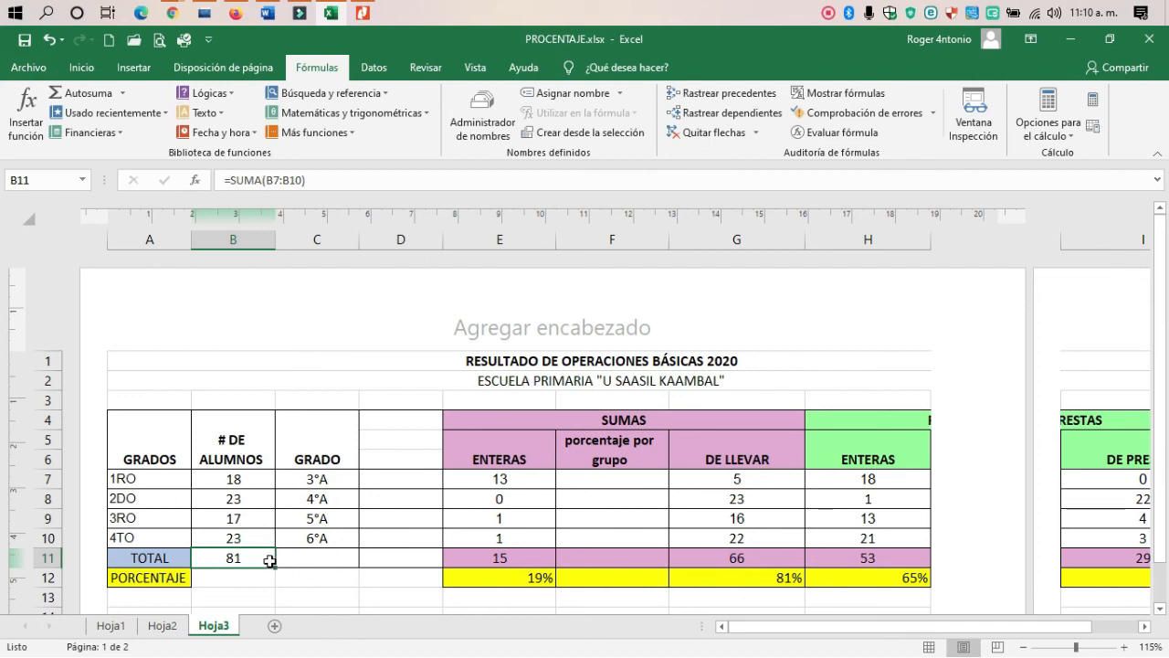
pyautogui.moveTo(278, 567); pyautogui.dragTo(270, 559)
pyautogui.moveTo(275, 570); pyautogui.dragTo(332, 561)
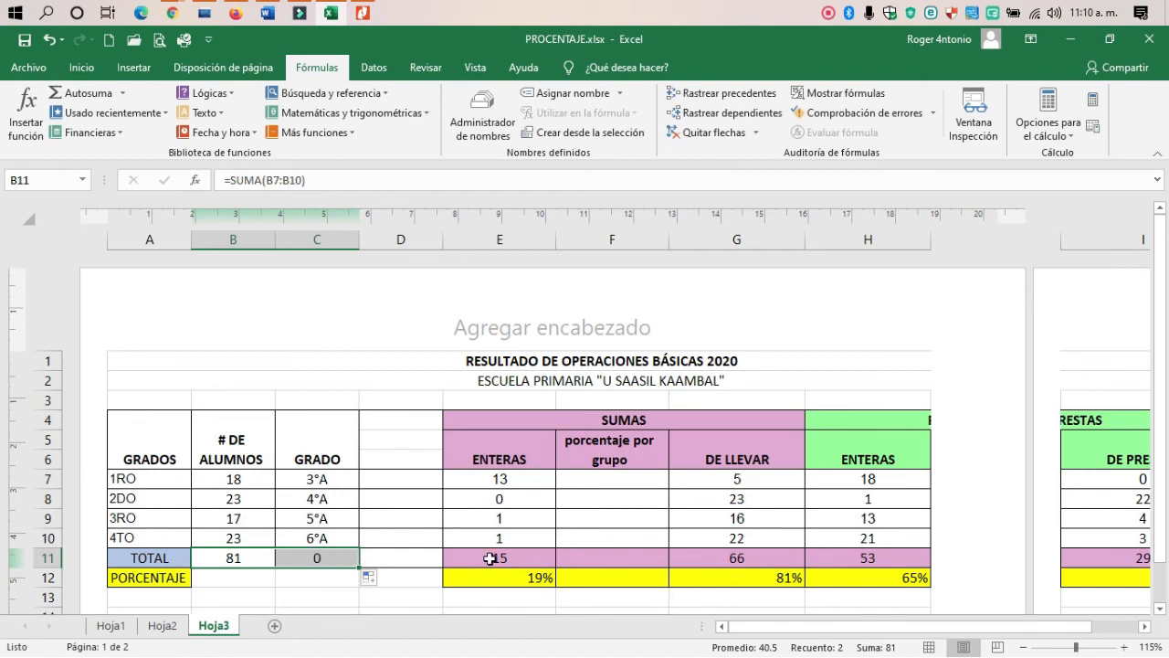
# Clear the totals and percentages in cells E11:H12.
pyautogui.moveTo(523, 559); pyautogui.dragTo(820, 568)
pyautogui.press('Delete')
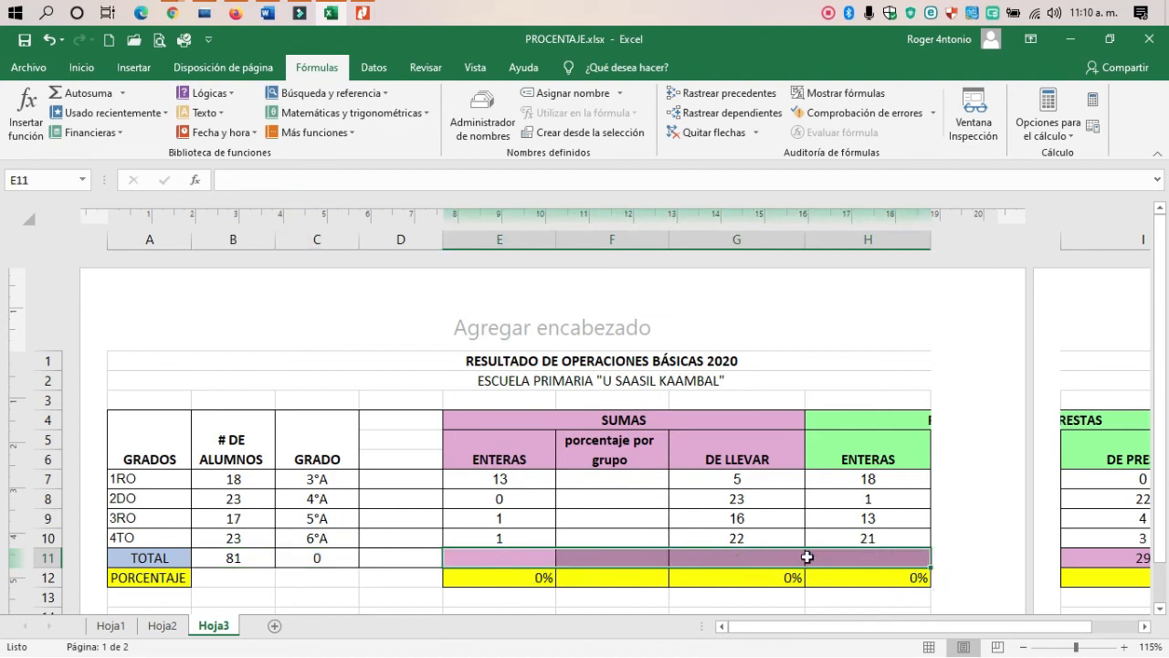
pyautogui.moveTo(522, 580); pyautogui.dragTo(907, 567)
pyautogui.press('Delete')
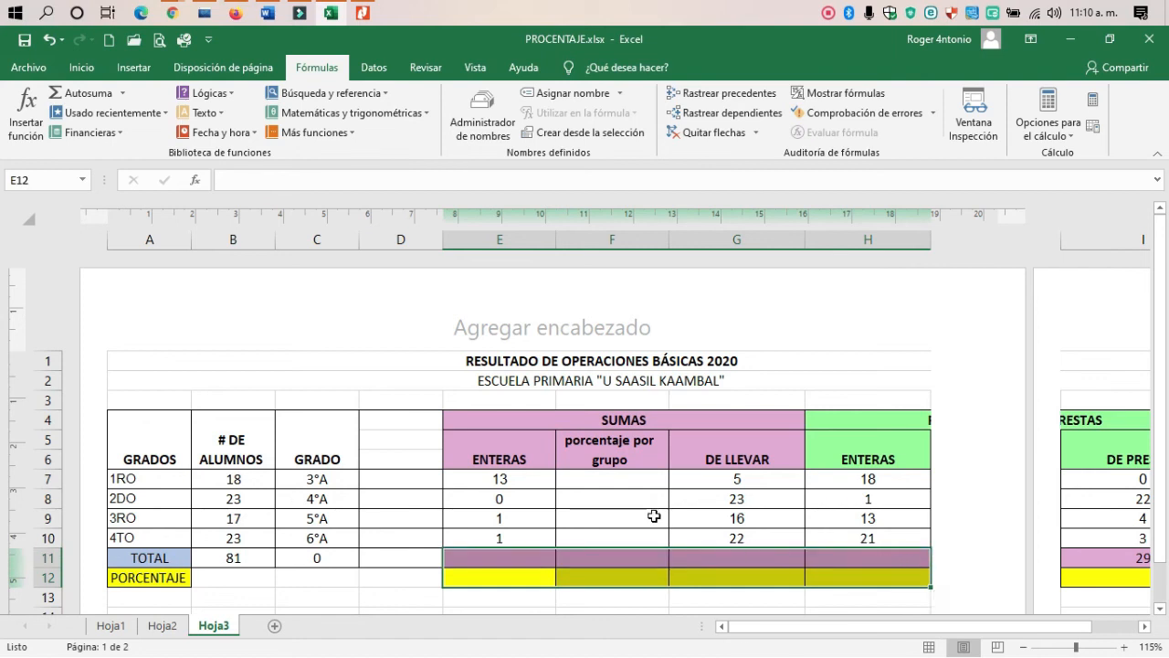
# Delete the "porcentaje por grupo" column F from the table.
pyautogui.click(613, 239)
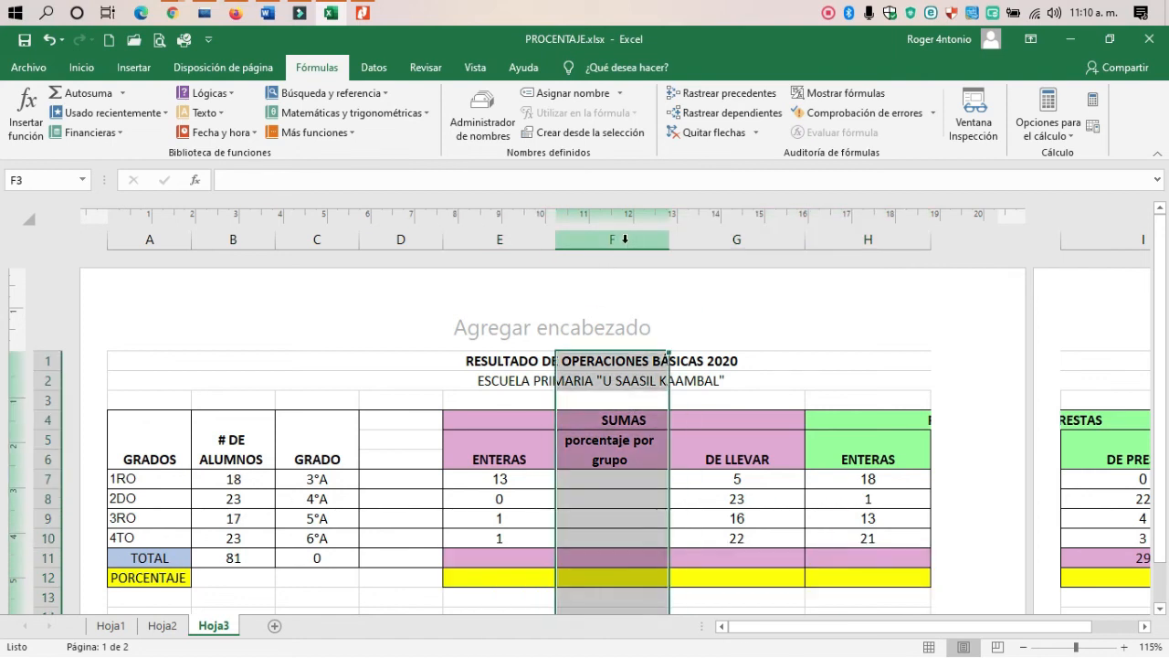
pyautogui.rightClick(627, 244)
pyautogui.click(681, 383)
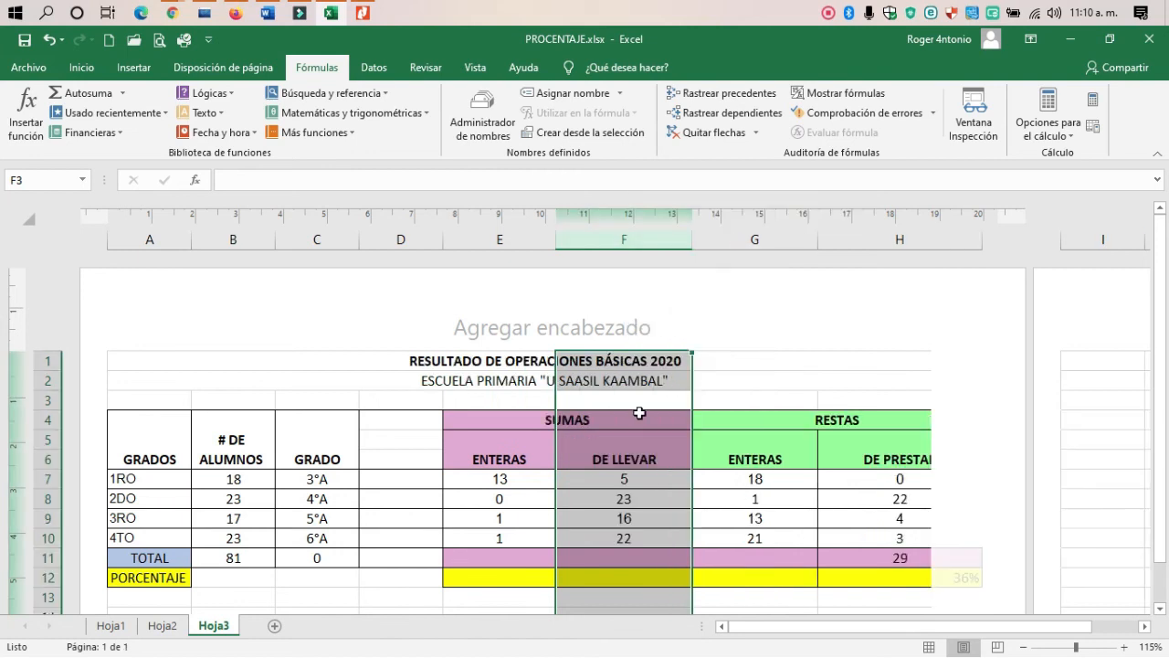
# Clear the total in cell H11 of the DE PRESTAR column.
pyautogui.click(752, 538)
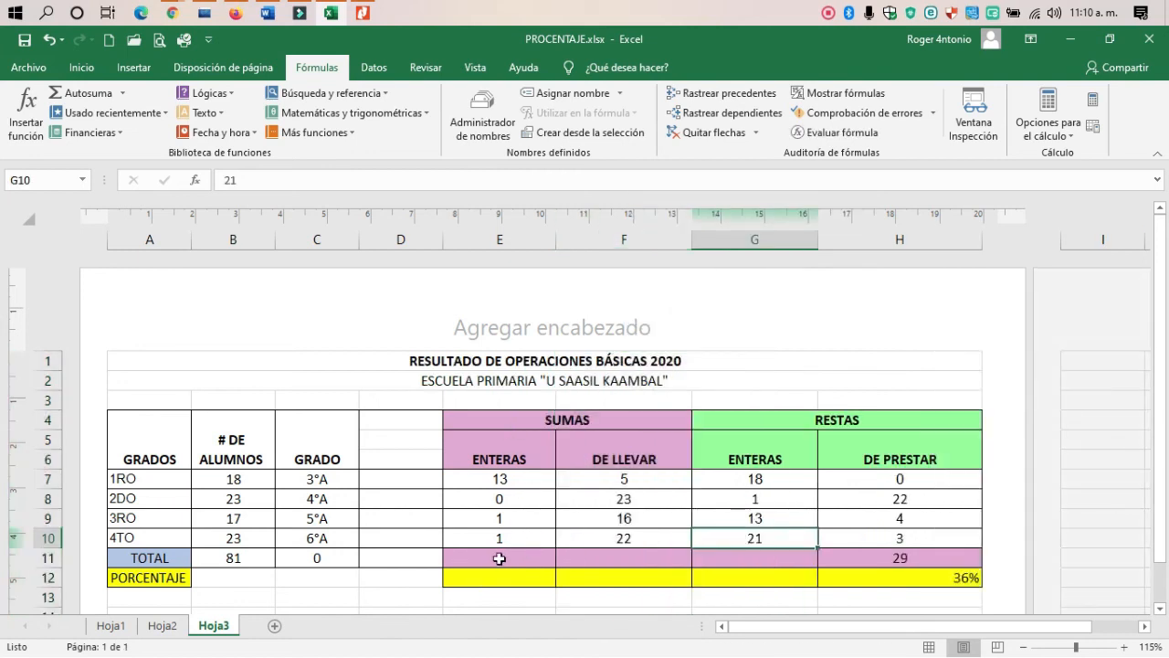
pyautogui.click(501, 556)
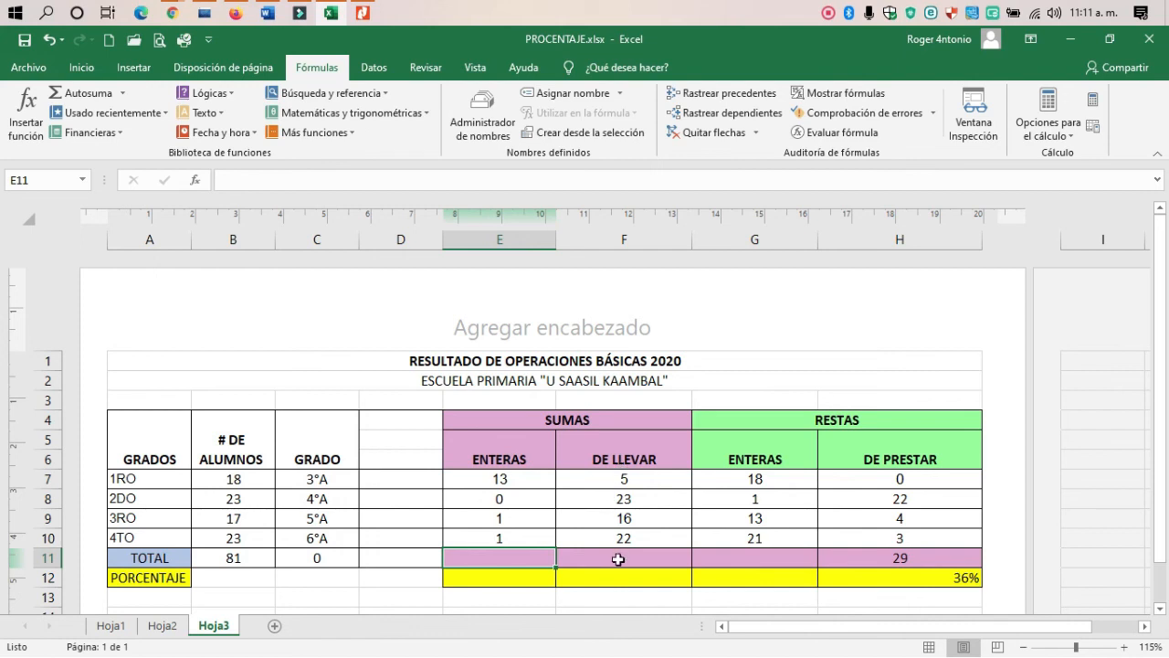
pyautogui.moveTo(618, 557); pyautogui.dragTo(618, 539)
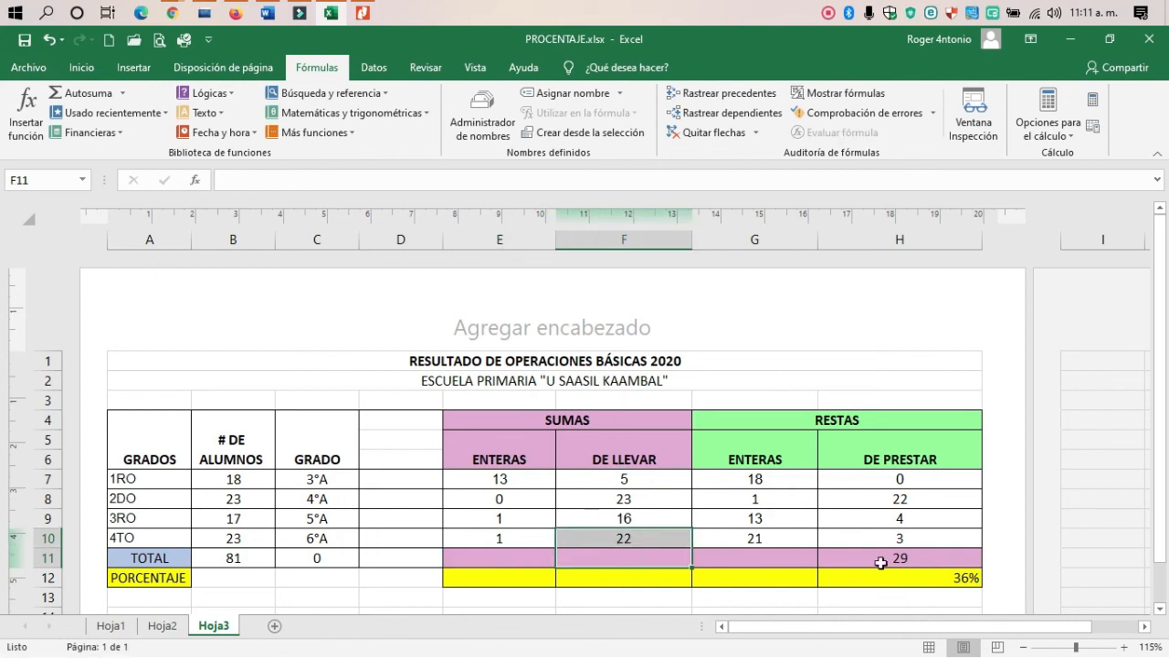
pyautogui.click(863, 556)
pyautogui.press('Delete')
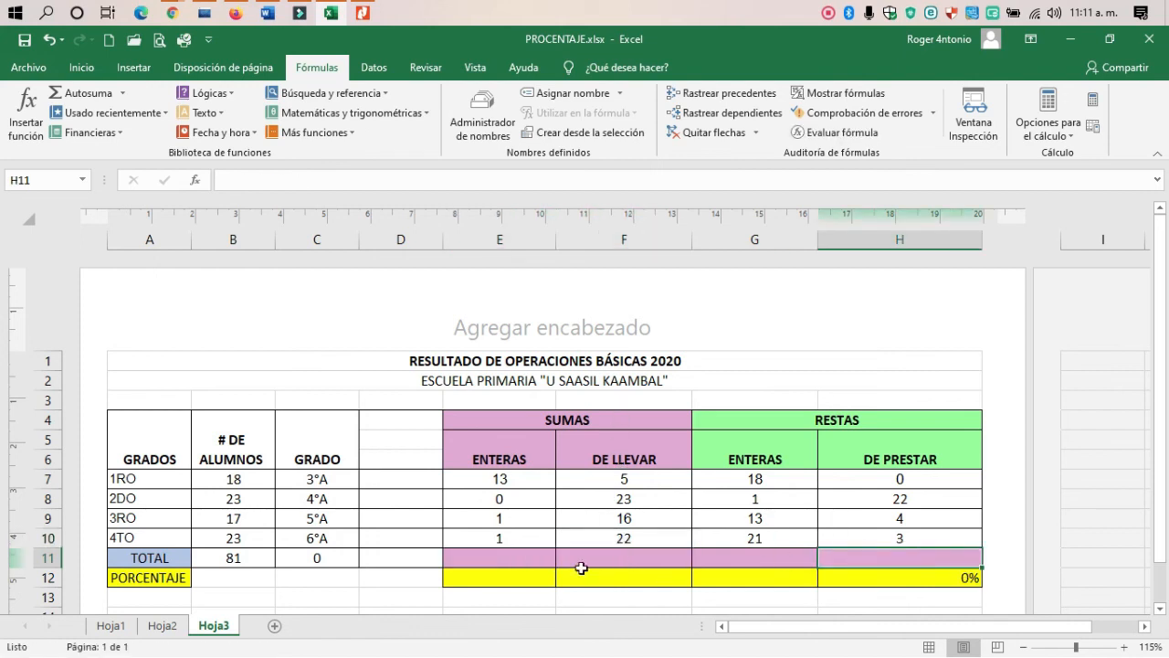
# Enter the formula =SUMA(E7:E10) in cell E11 to total the ENTERAS column under SUMAS.
pyautogui.click(527, 550)
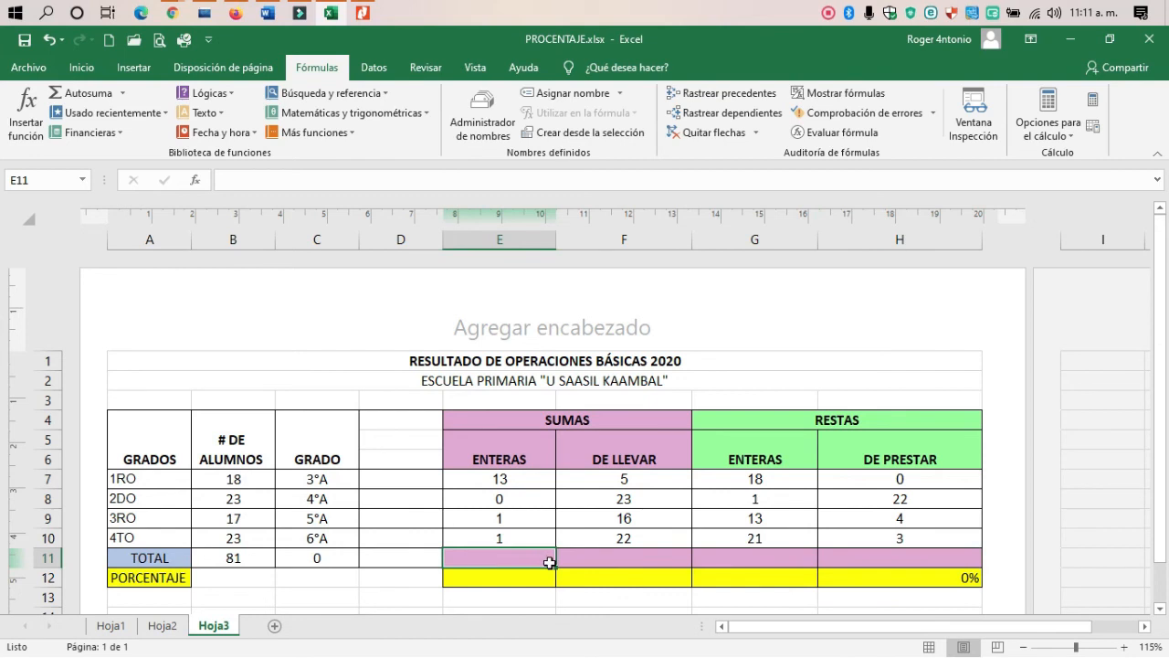
pyautogui.write('=')
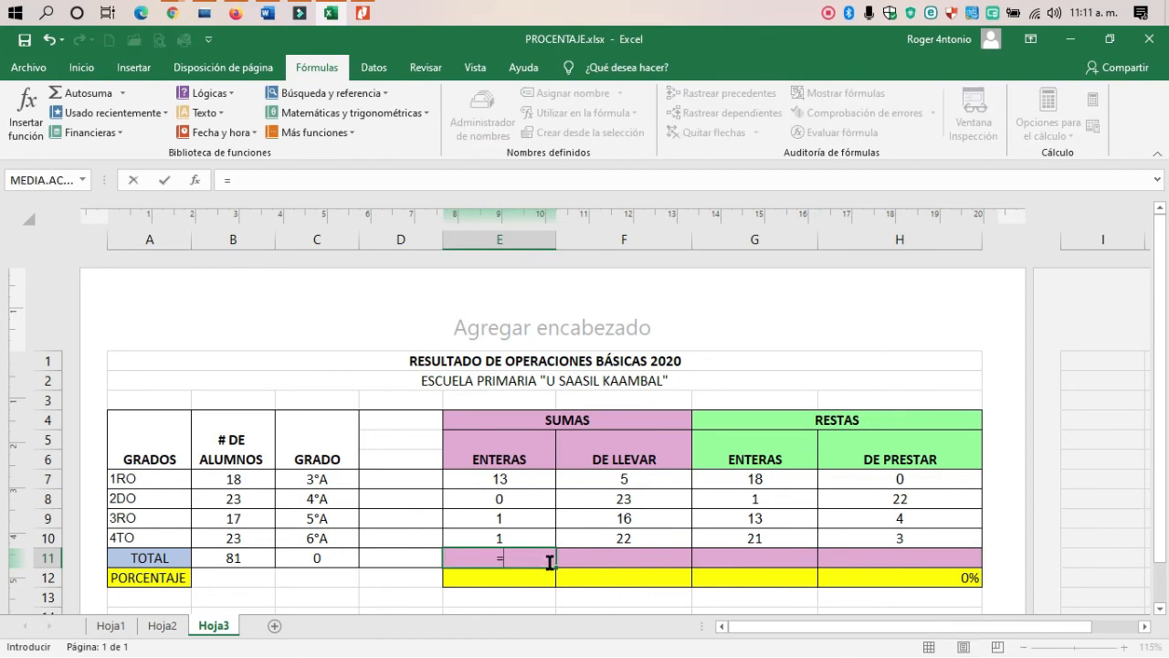
pyautogui.write('sum')
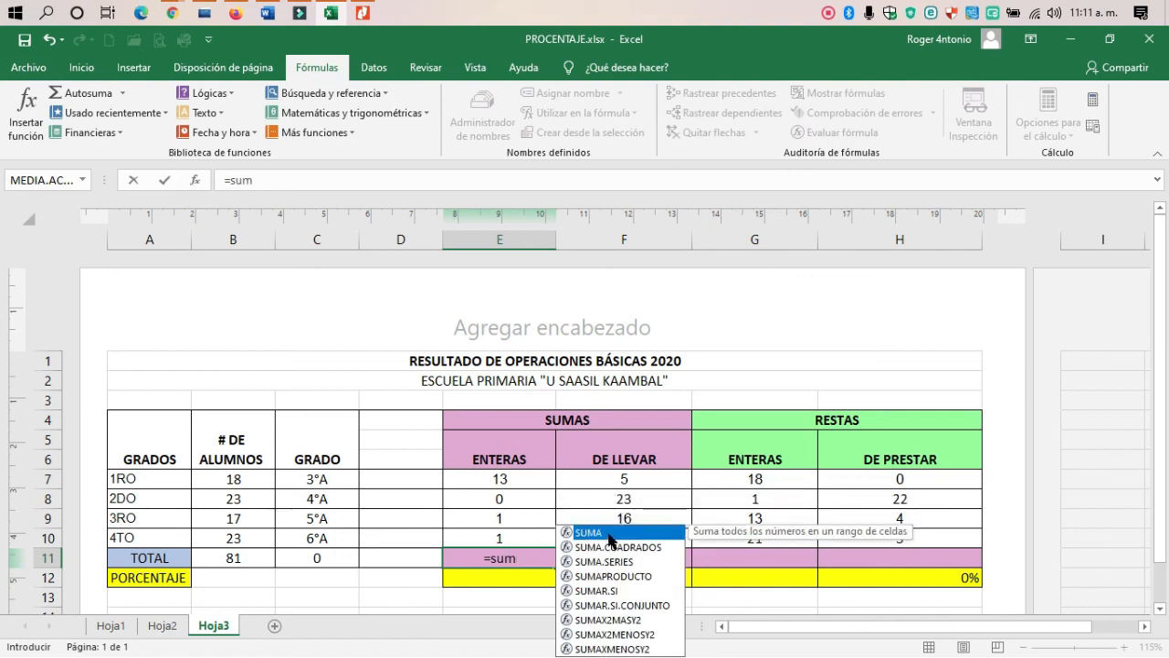
pyautogui.doubleClick(609, 535)
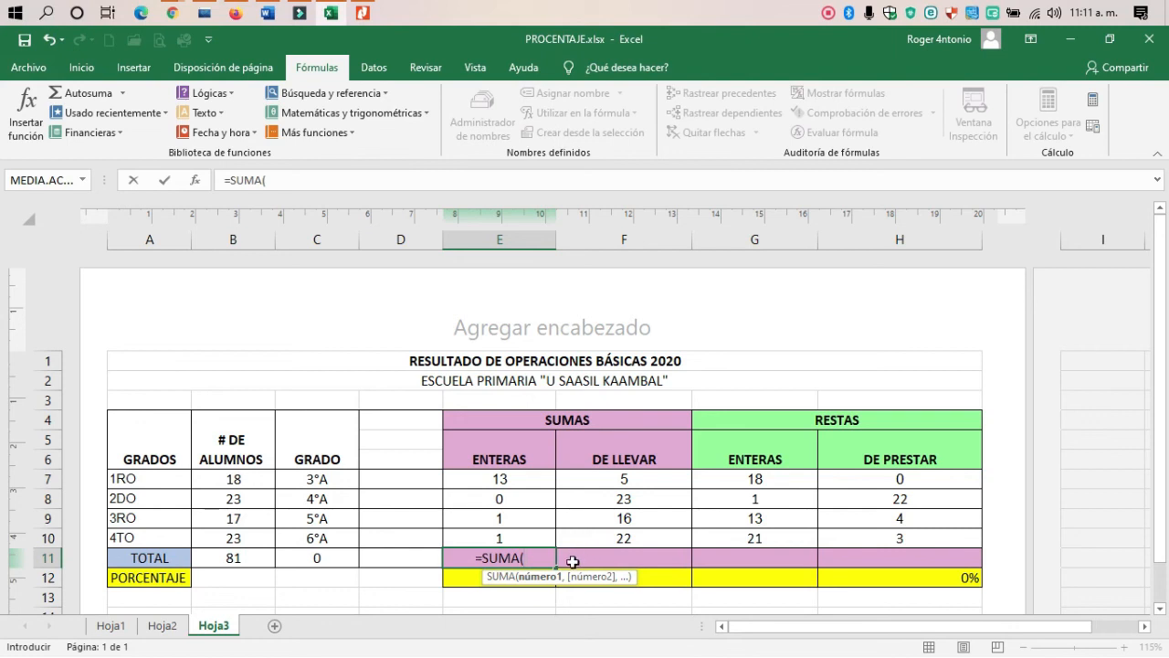
pyautogui.press('Up')
pyautogui.press('Up')
pyautogui.press('Up')
pyautogui.press('Up')
pyautogui.press('Down')
pyautogui.press('Down')
pyautogui.press('Down')
pyautogui.press('Up')
pyautogui.click(502, 486)
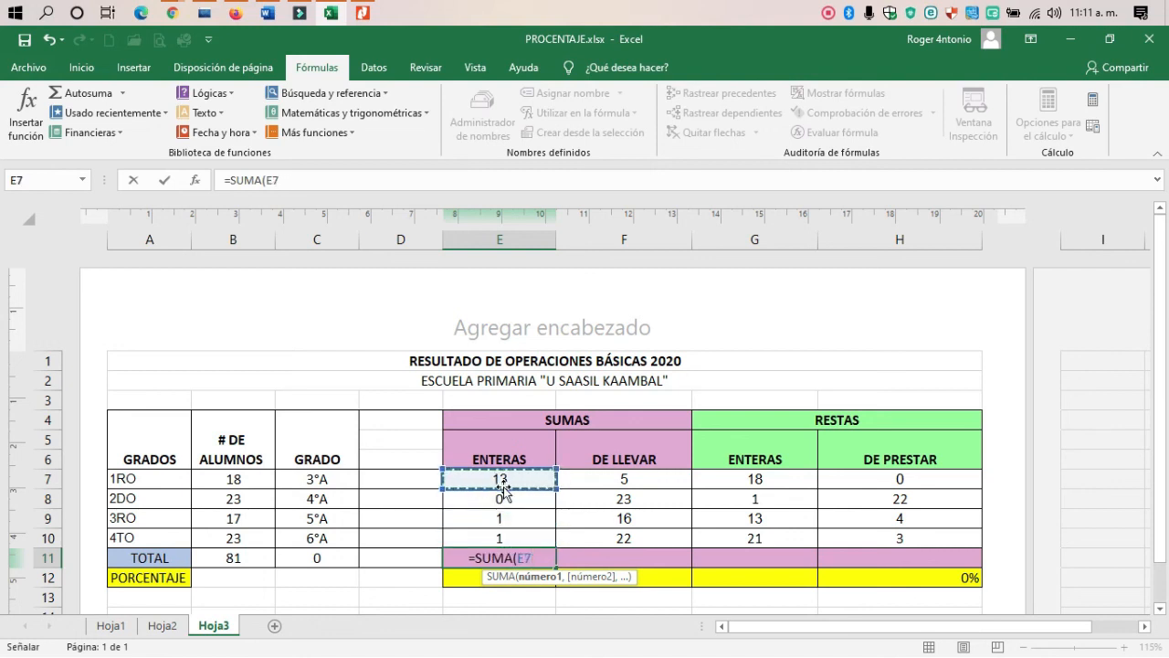
pyautogui.hotkey('shift', 'Down')
pyautogui.hotkey('shift', 'Down')
pyautogui.hotkey('shift', 'Down')
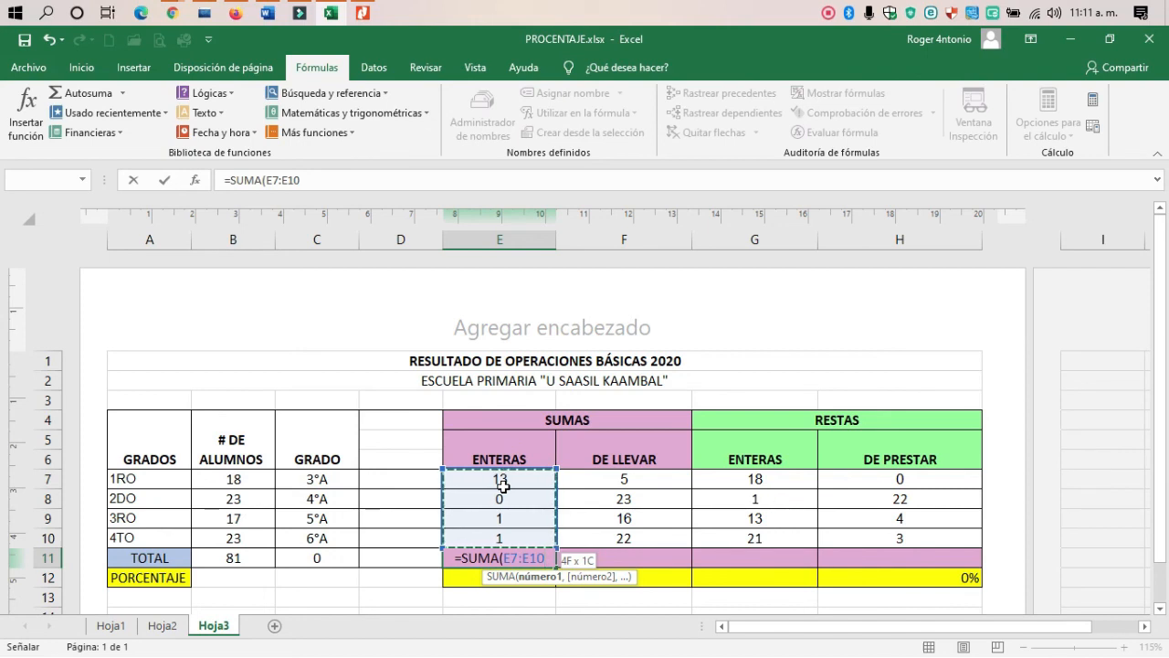
pyautogui.write(')')
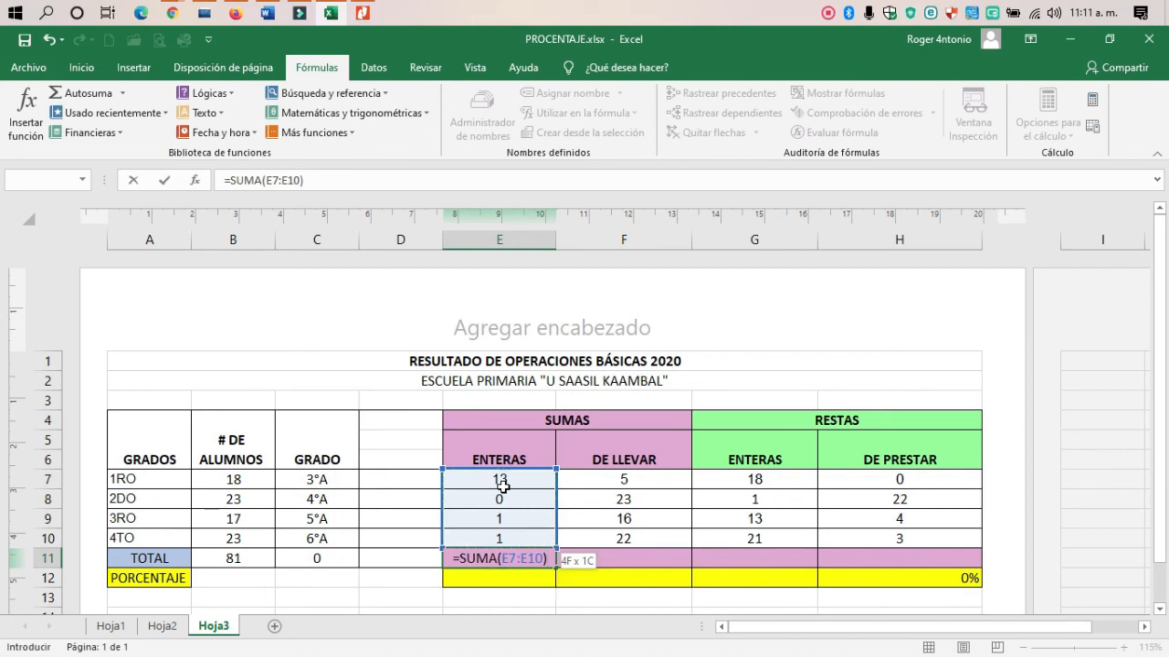
pyautogui.press('Return')
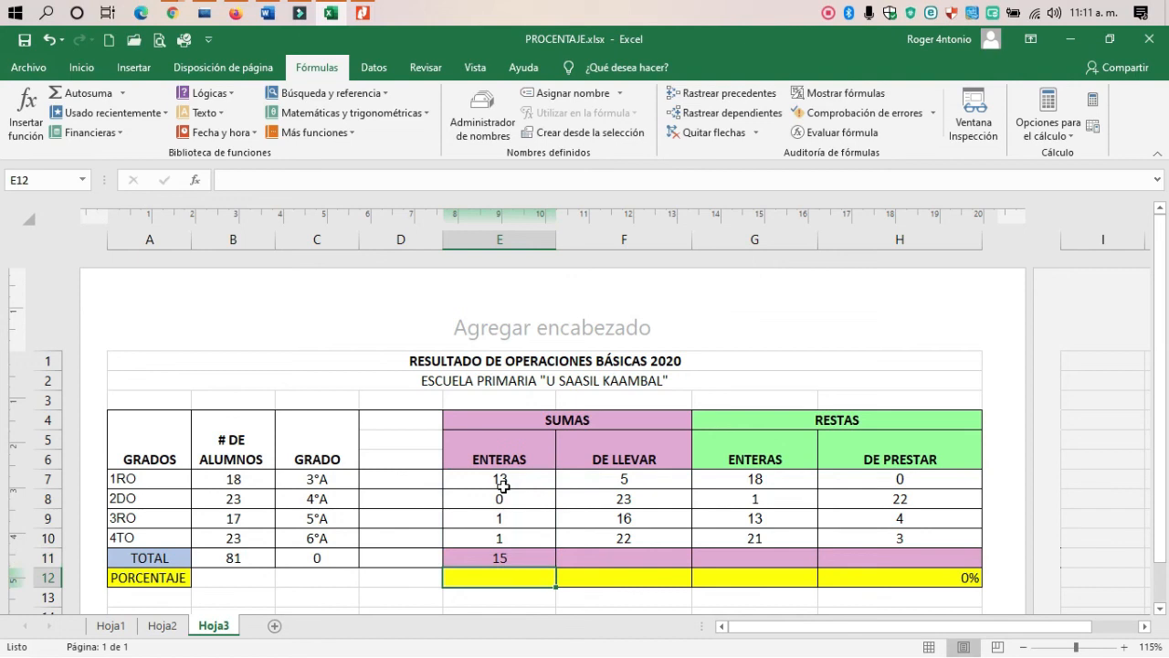
# Copy the SUMA formula from E11 across to H11 and check the summed ranges in F11, G11 and H11.
pyautogui.click(493, 552)
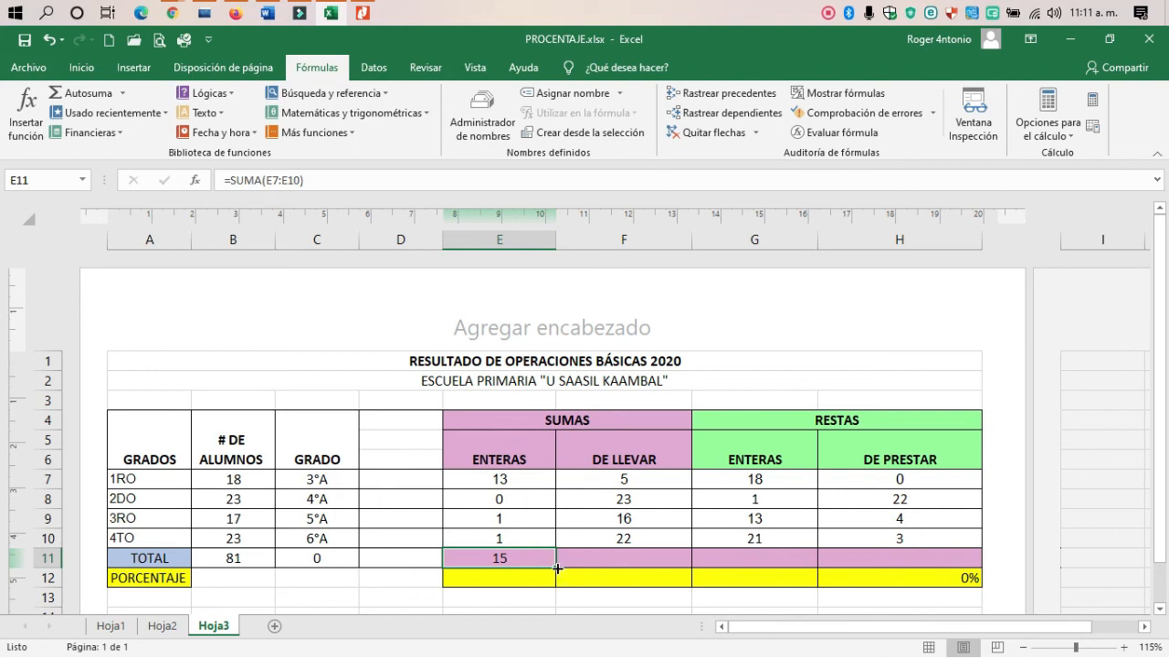
pyautogui.moveTo(557, 569); pyautogui.dragTo(888, 548)
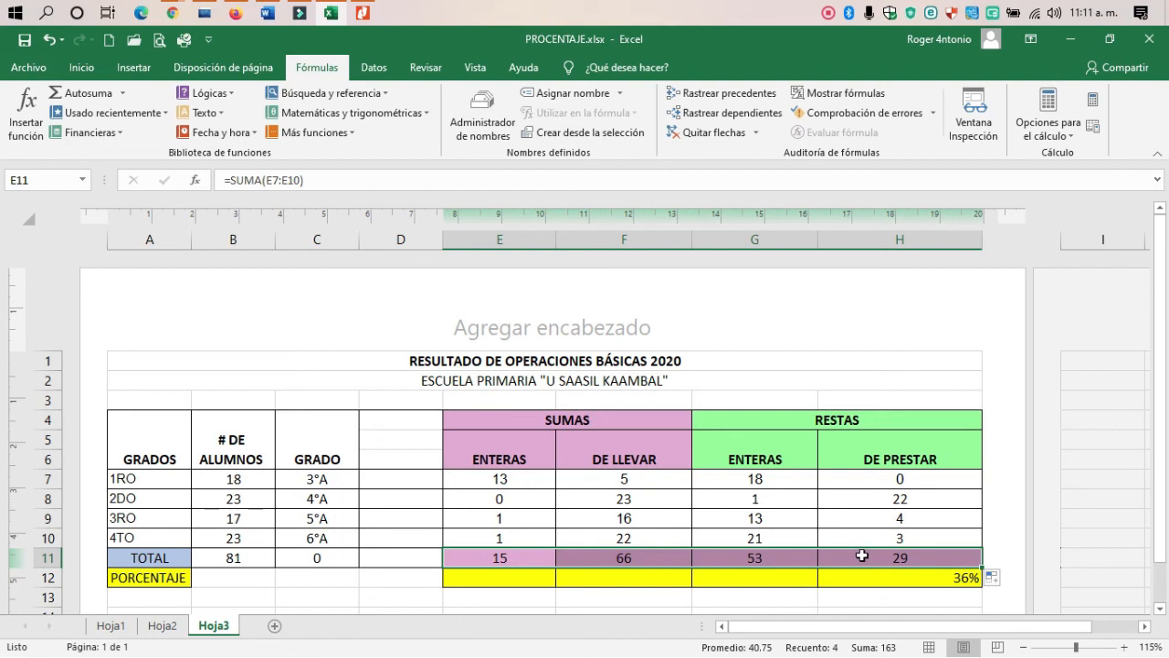
pyautogui.click(666, 561)
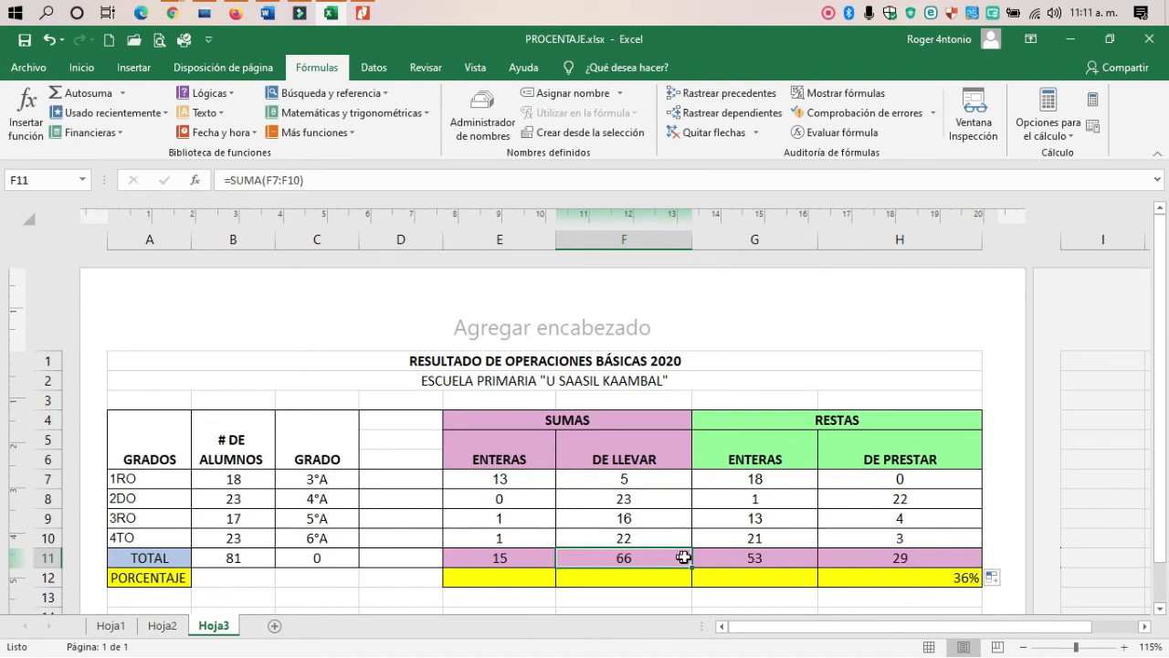
pyautogui.doubleClick(684, 558)
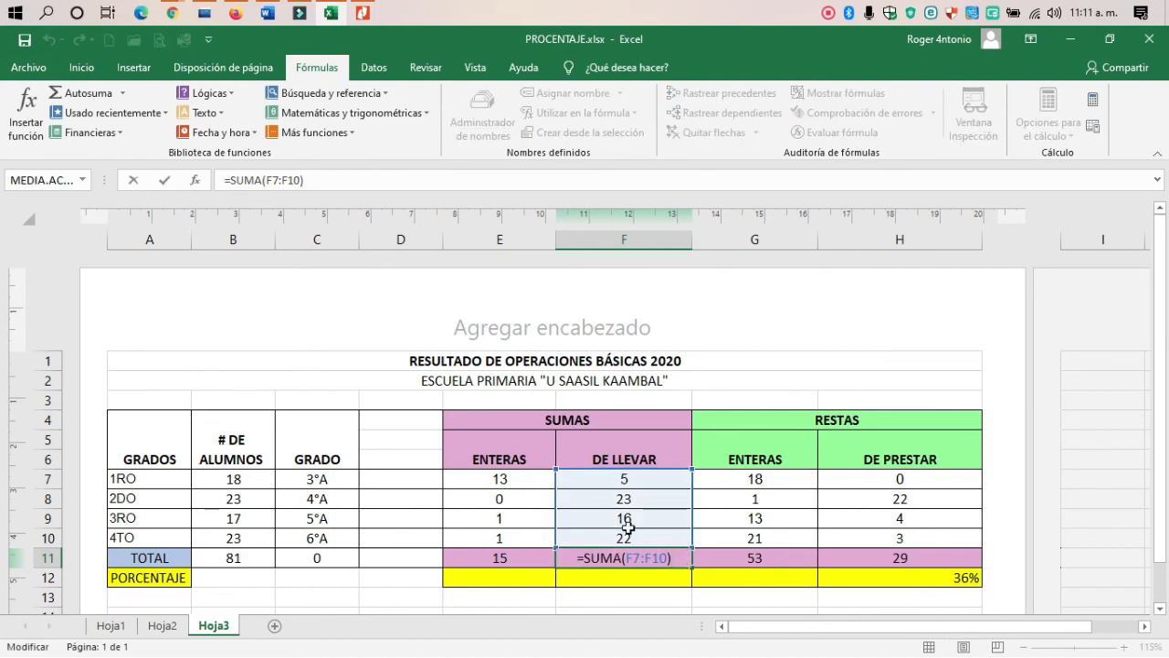
pyautogui.click(731, 556)
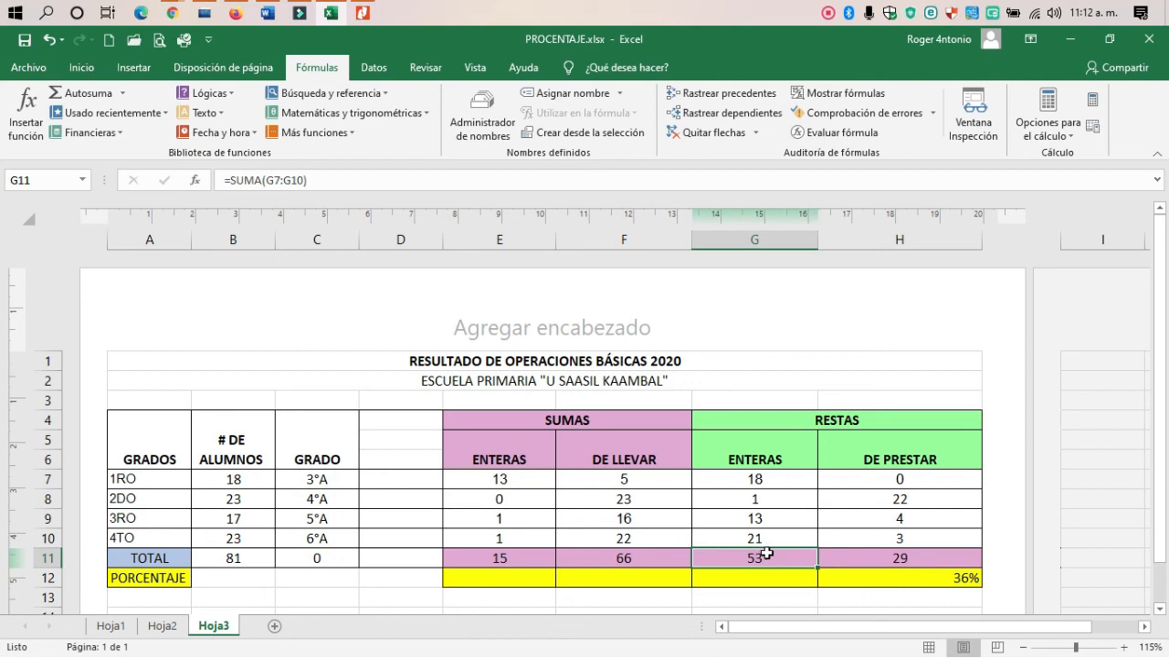
pyautogui.doubleClick(768, 553)
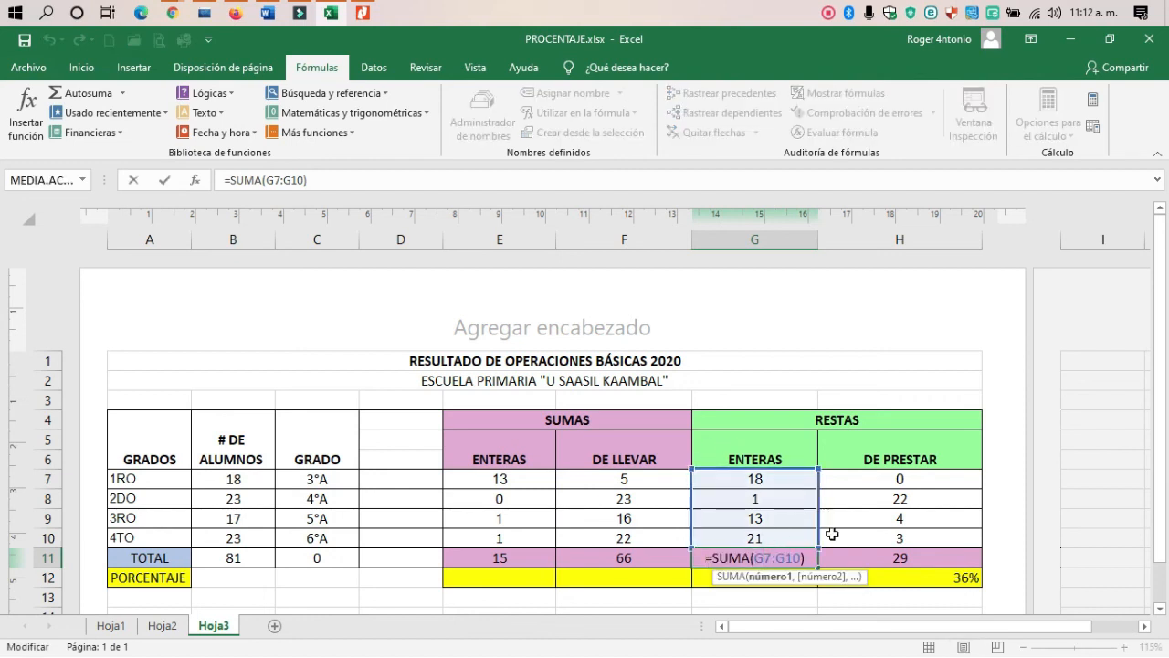
pyautogui.doubleClick(877, 556)
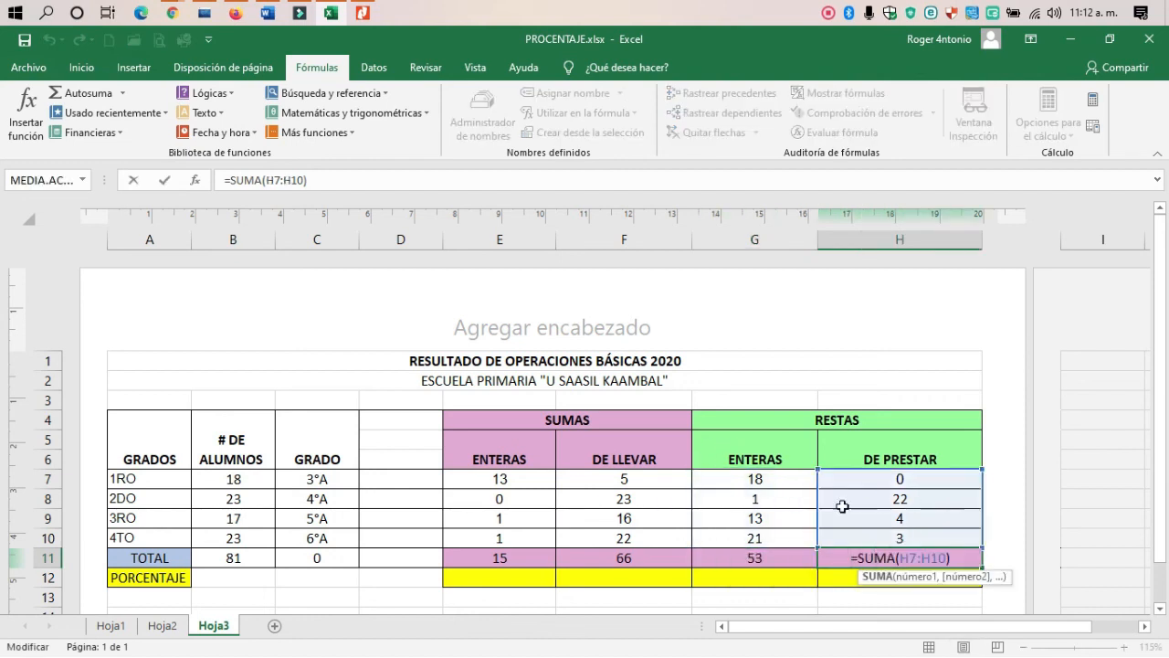
pyautogui.press('Return')
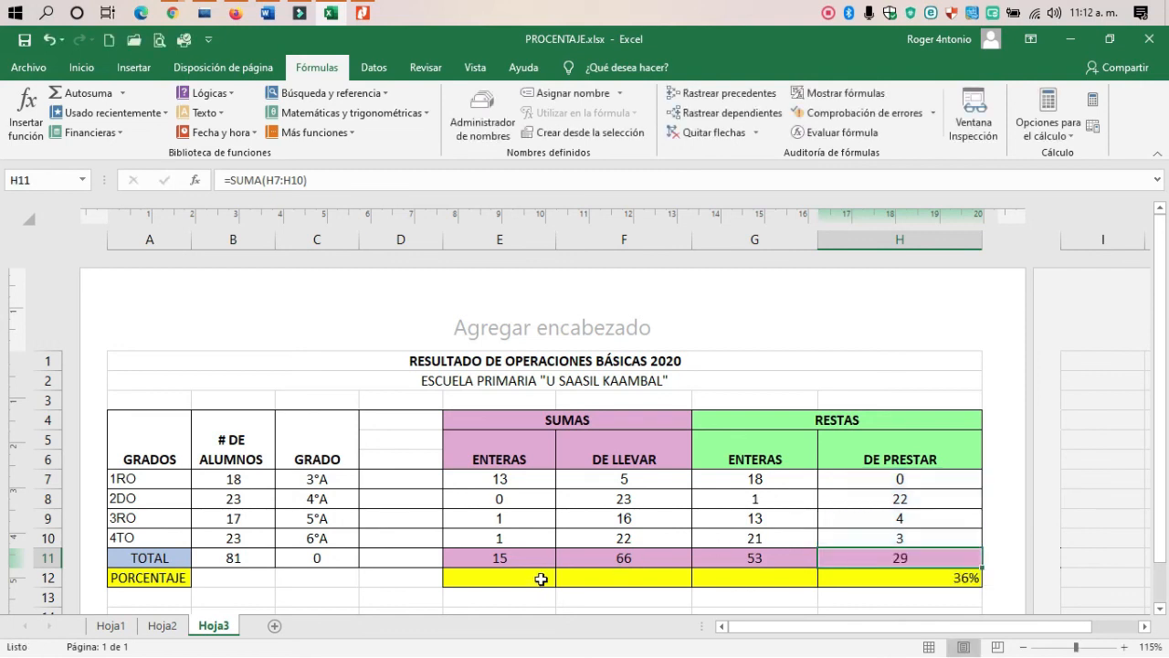
# Clear the totals in cells E11:H11 of the TOTAL row.
pyautogui.click(609, 561)
pyautogui.moveTo(610, 561); pyautogui.dragTo(876, 561)
pyautogui.press('Delete')
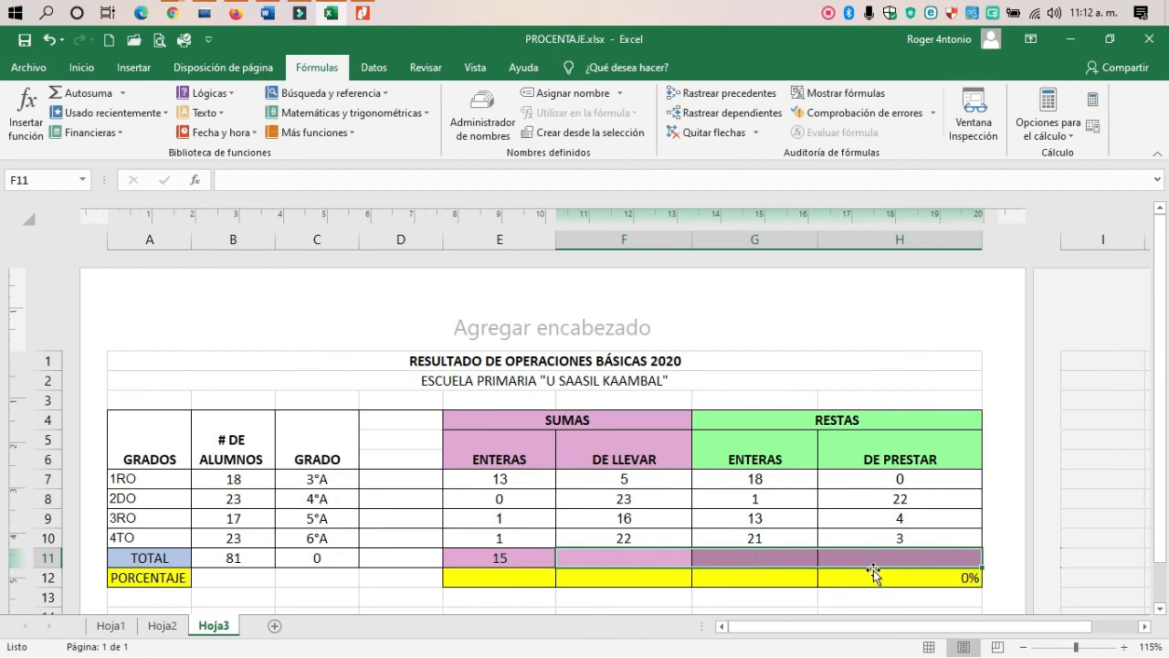
pyautogui.click(509, 565)
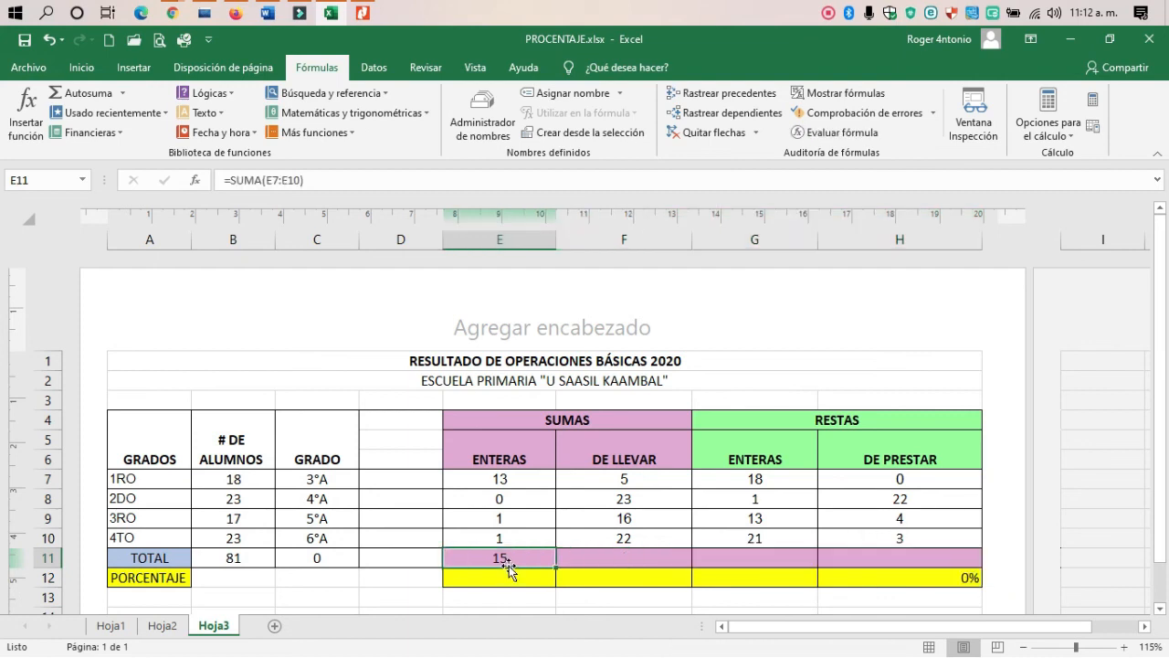
pyautogui.press('Delete')
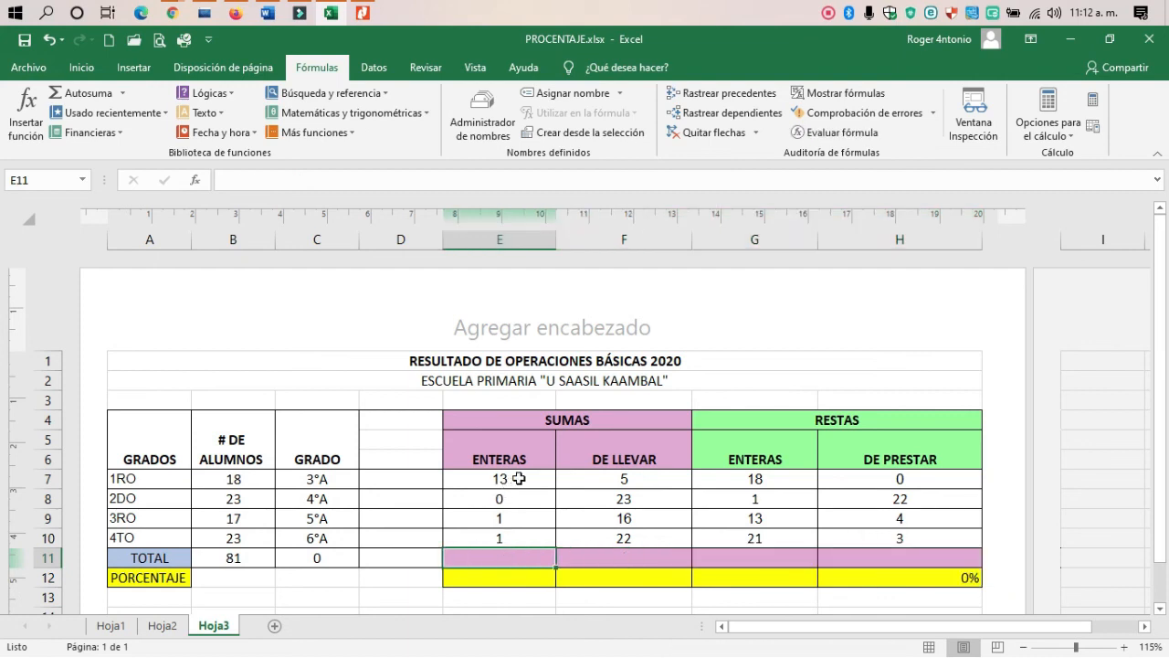
# Total the ENTERAS values E7:E10 in cell E11 with the Suma option of AutoSum.
pyautogui.moveTo(506, 476); pyautogui.dragTo(509, 532)
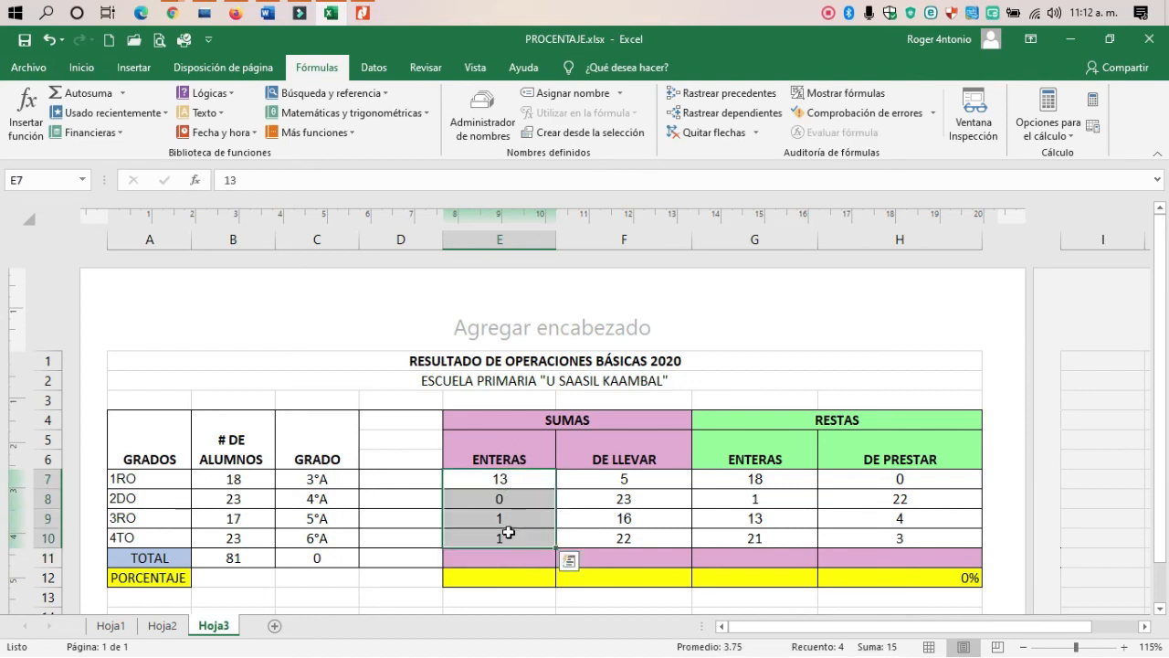
pyautogui.click(497, 561)
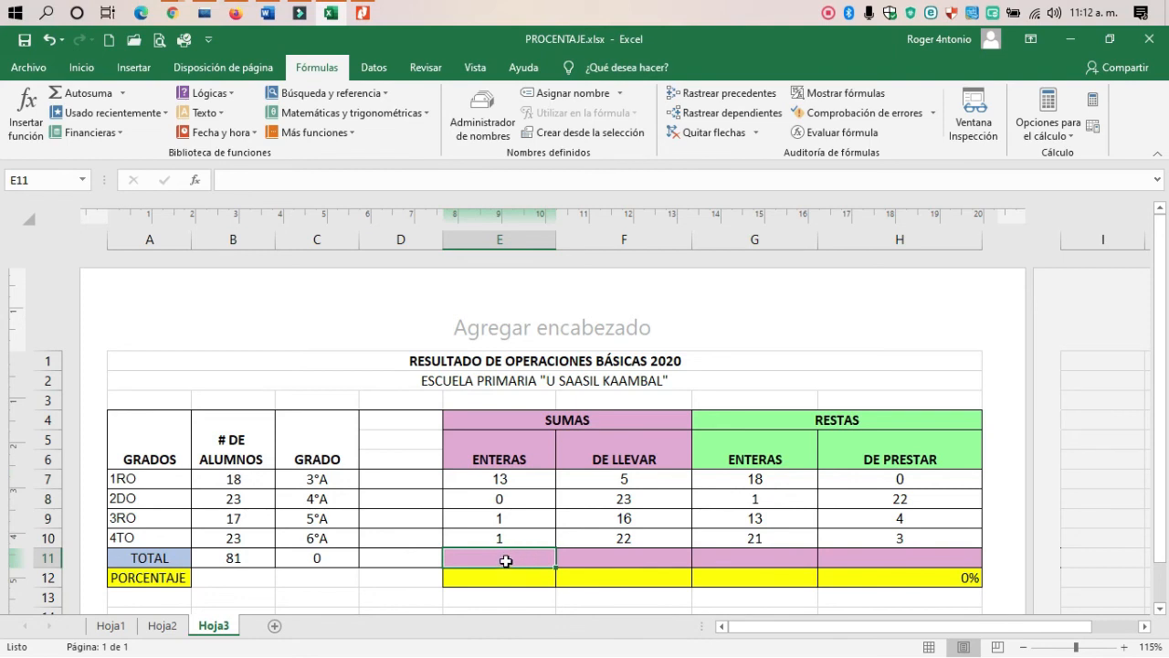
pyautogui.click(81, 69)
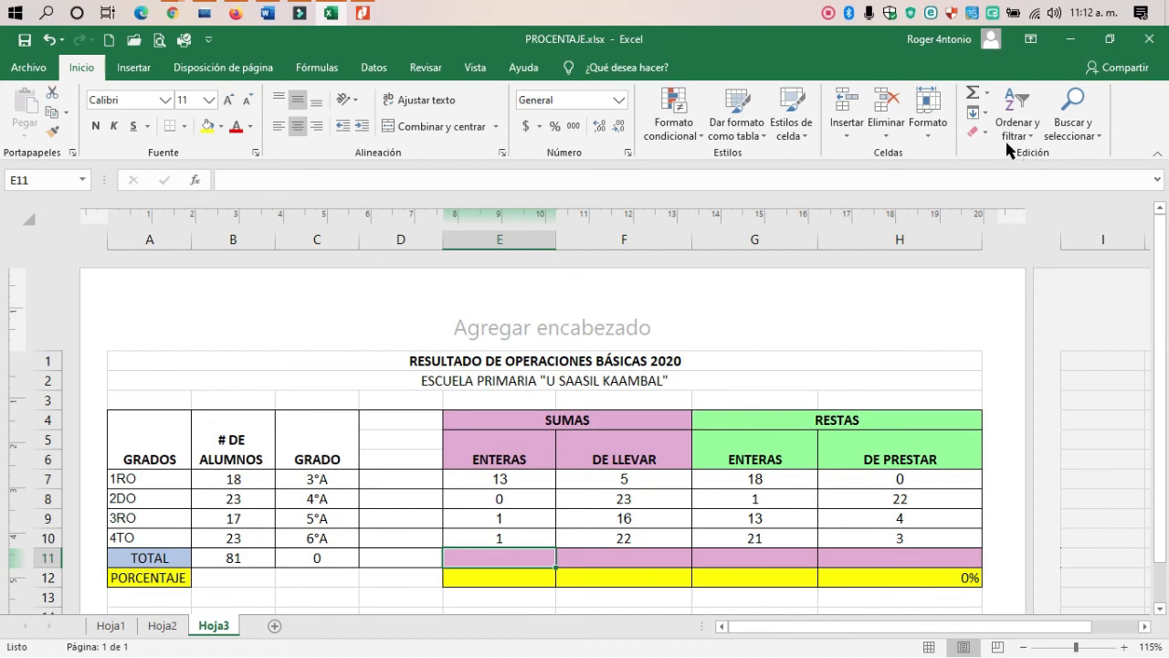
pyautogui.click(986, 94)
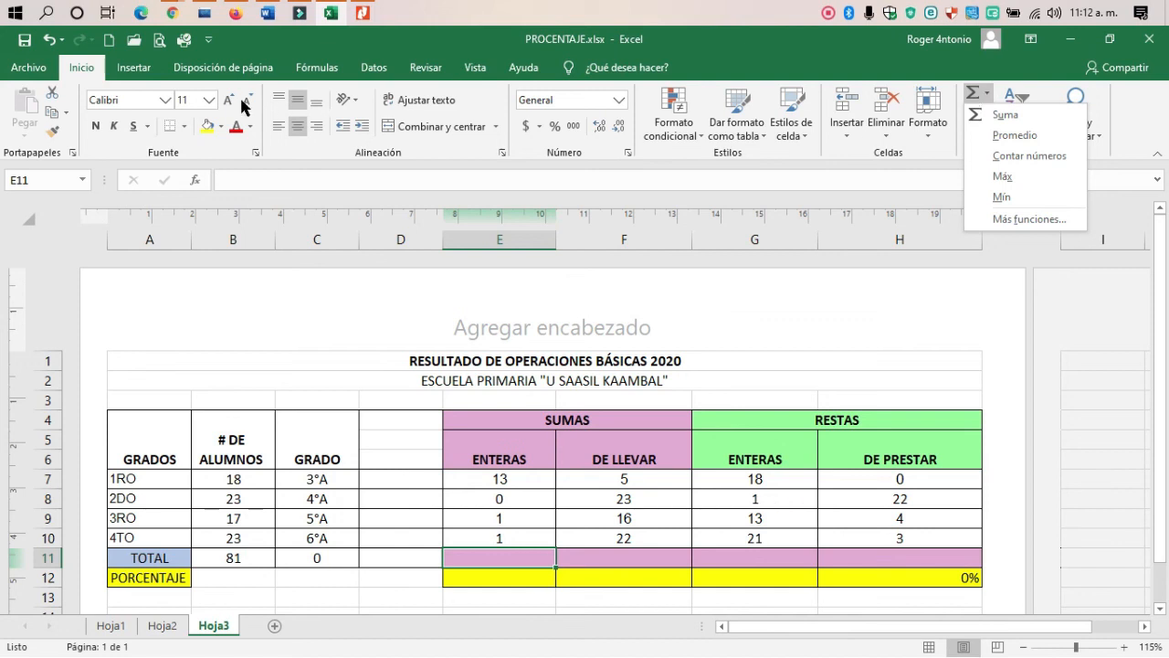
pyautogui.click(325, 64)
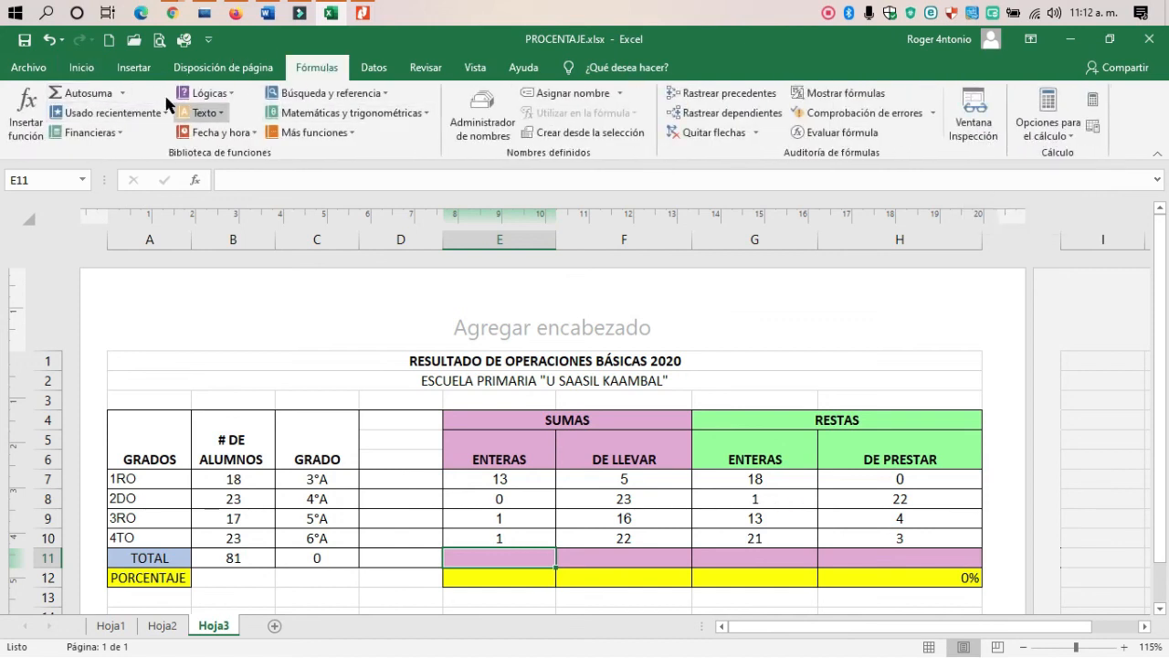
pyautogui.click(73, 73)
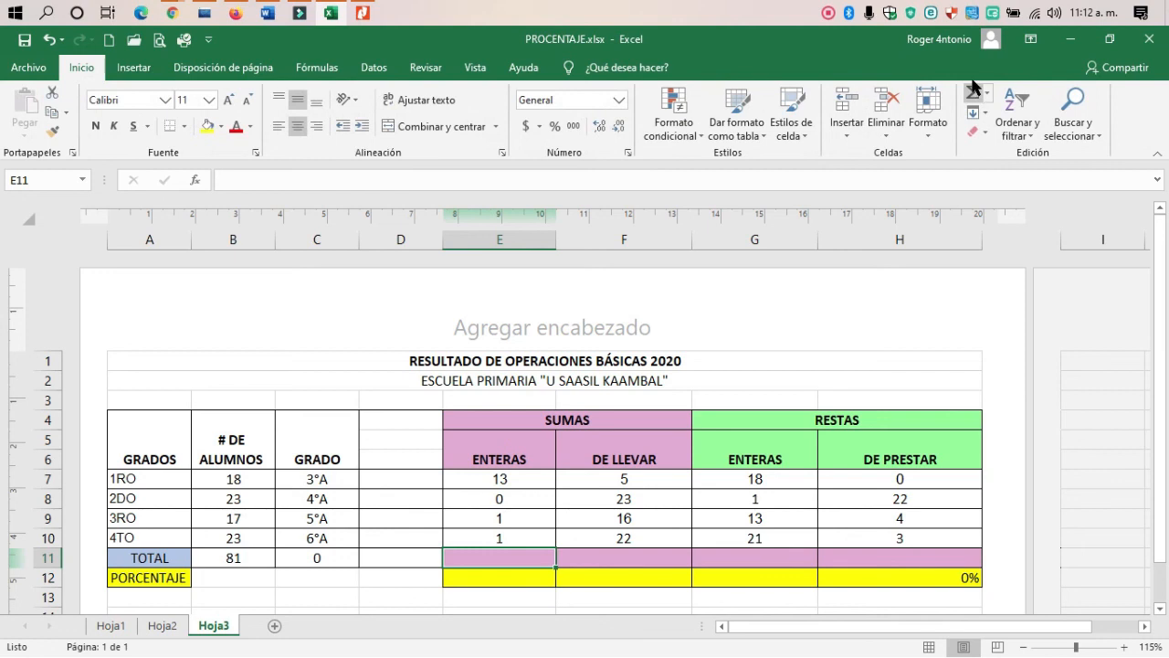
pyautogui.click(987, 93)
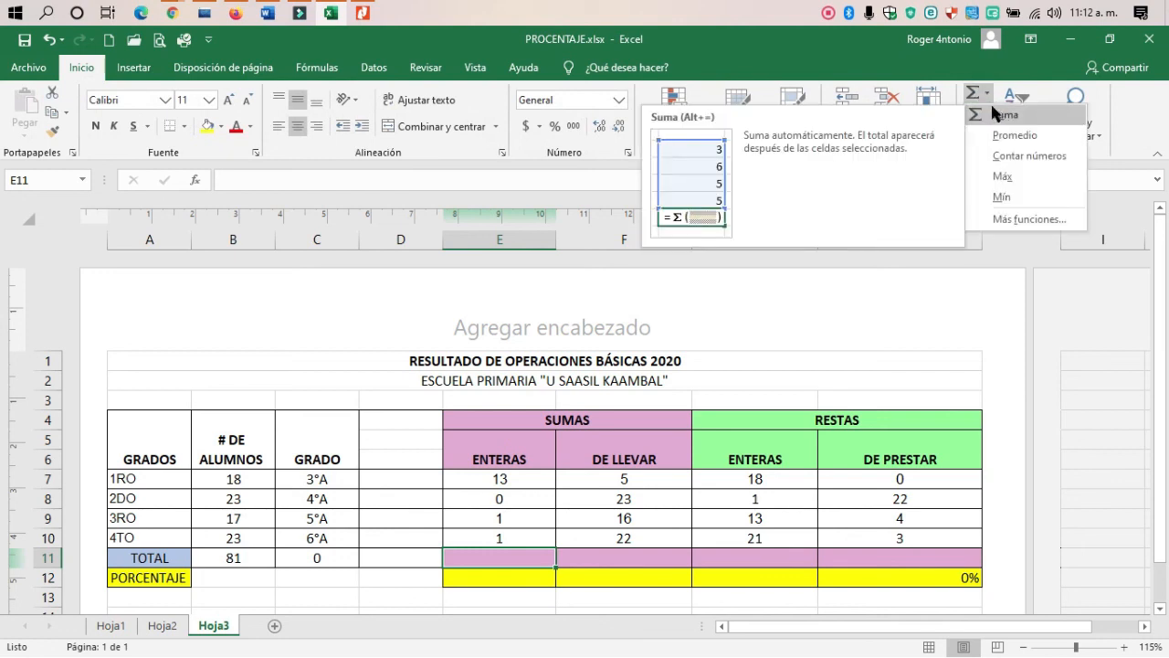
pyautogui.click(1086, 93)
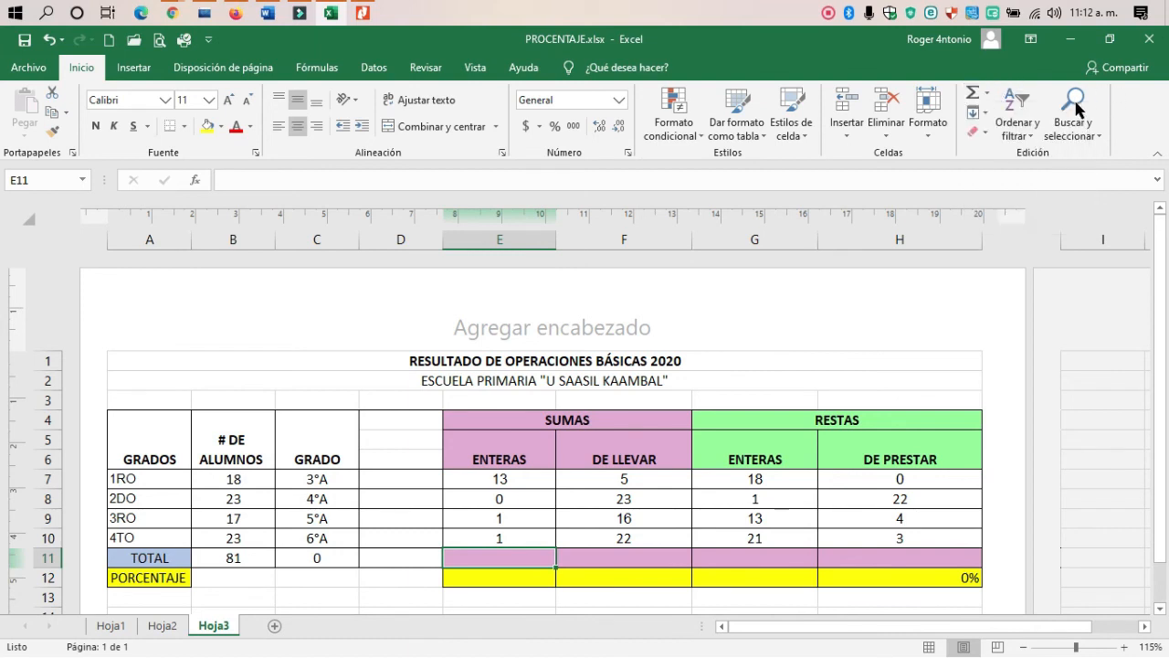
pyautogui.click(989, 92)
pyautogui.click(1004, 116)
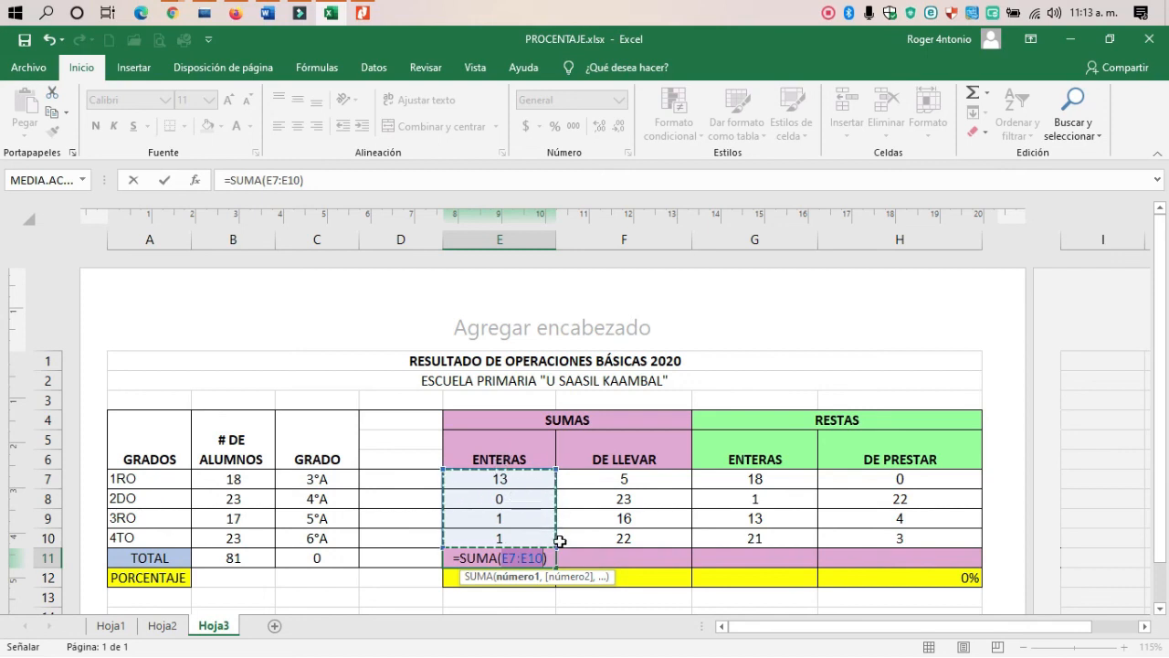
pyautogui.press('Return')
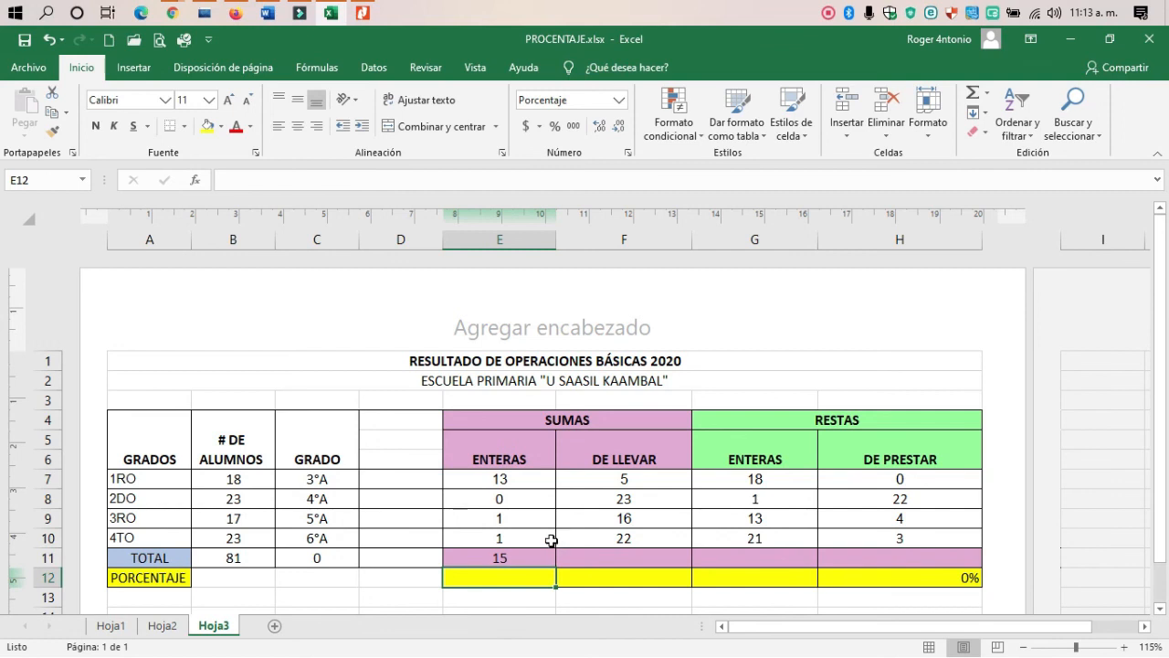
# Clear the AutoSum total from cell E11.
pyautogui.click(529, 555)
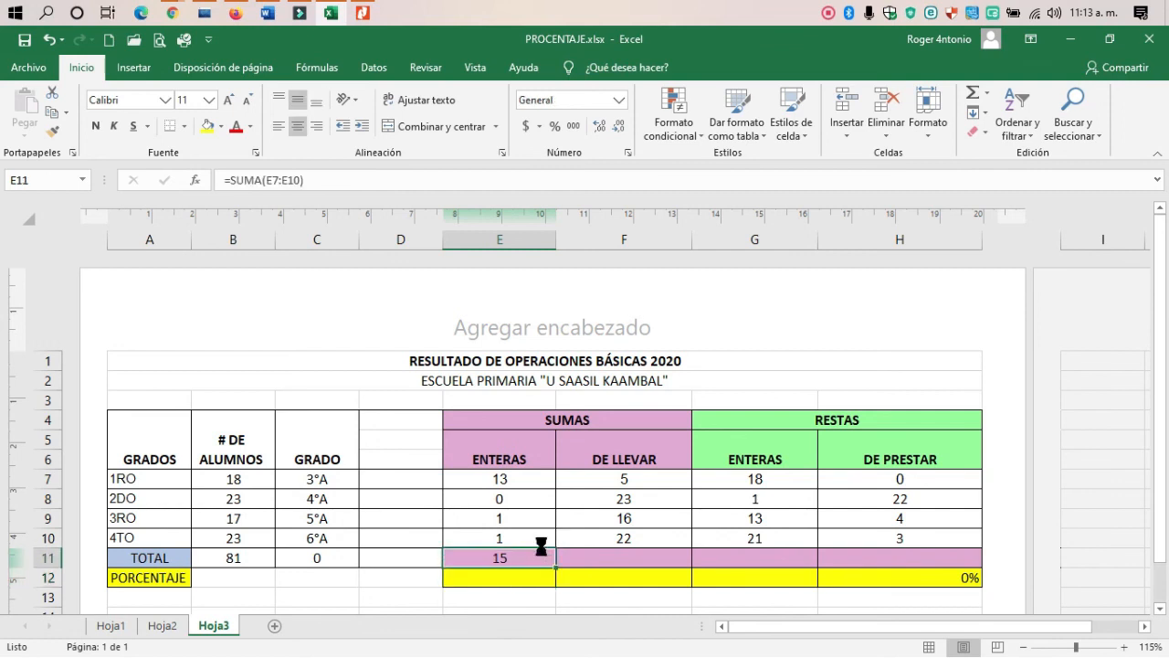
pyautogui.press('Delete')
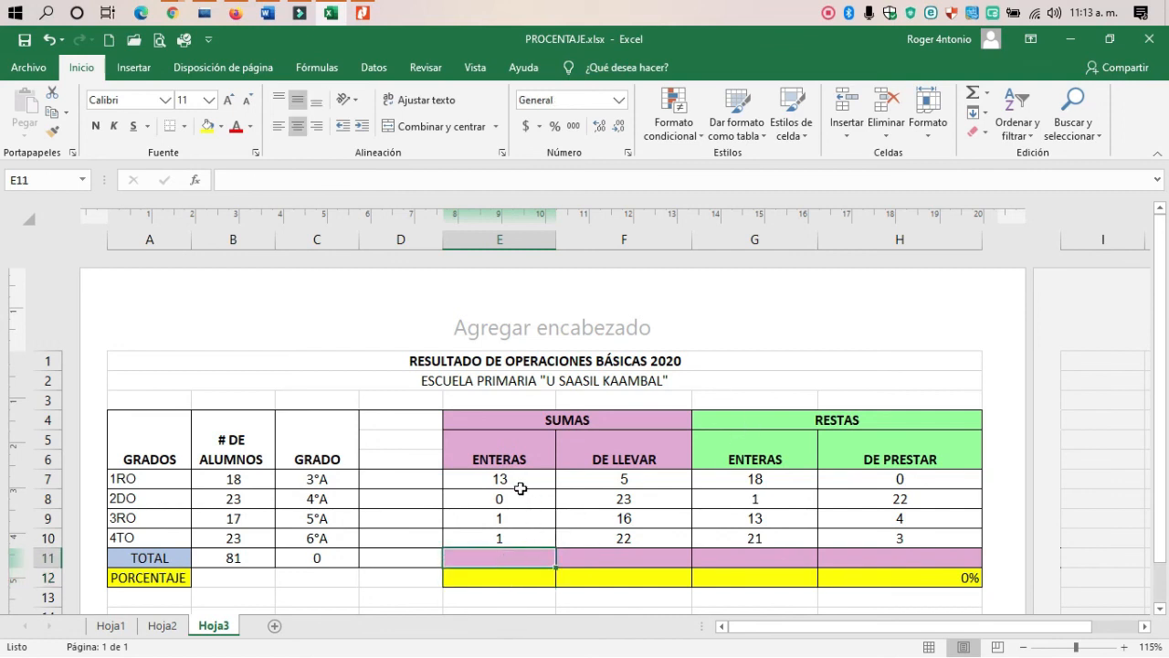
# Total the SUMAS and RESTAS columns of E7:H10 into E11:H11 in one go with AutoSum.
pyautogui.moveTo(496, 477); pyautogui.dragTo(756, 541)
pyautogui.moveTo(856, 541); pyautogui.dragTo(904, 562)
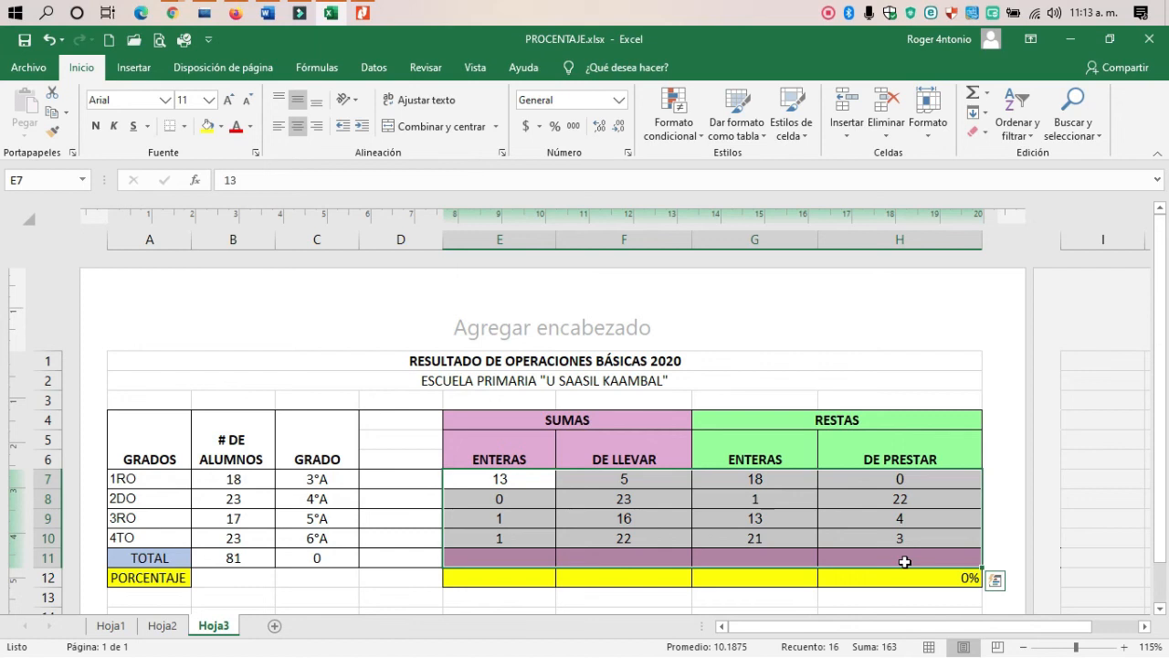
pyautogui.click(971, 93)
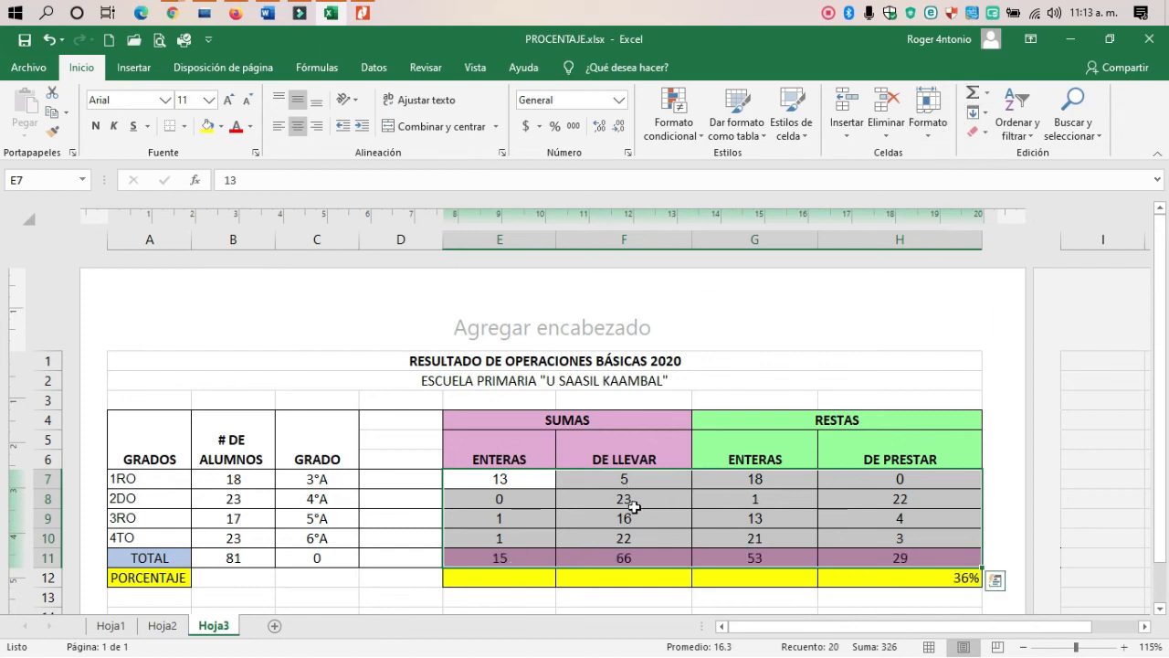
# Check the summed ranges of the TOTAL formulas in cells E11, F11, G11 and H11.
pyautogui.doubleClick(546, 557)
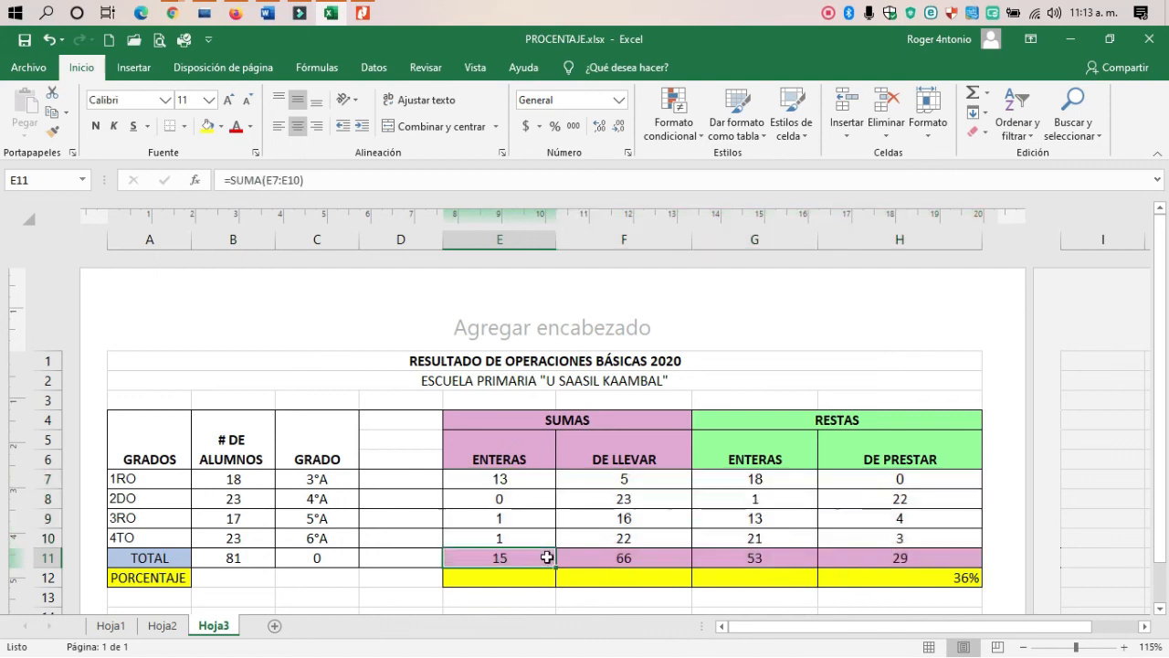
pyautogui.doubleClick(665, 561)
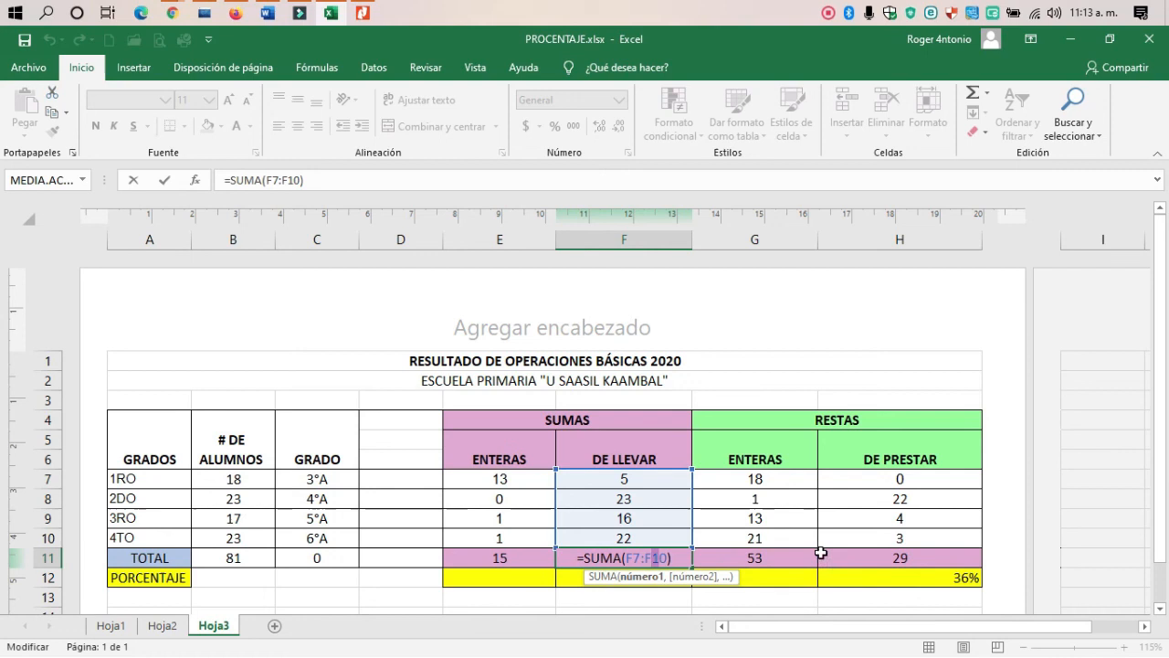
pyautogui.doubleClick(789, 556)
pyautogui.doubleClick(870, 560)
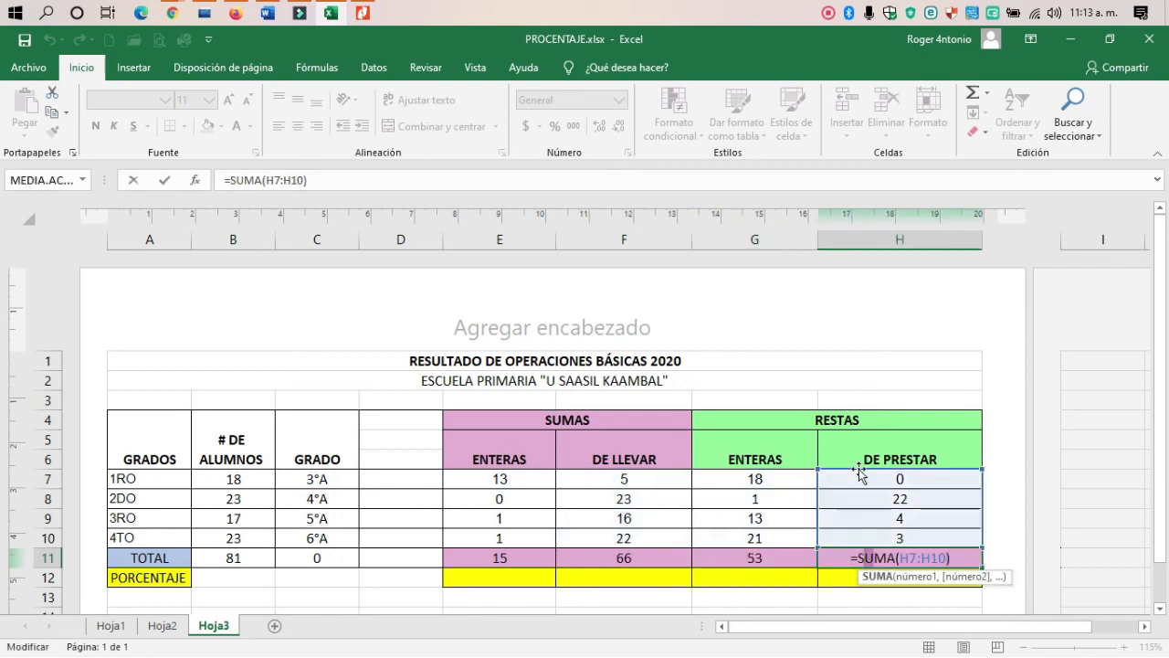
pyautogui.click(692, 578)
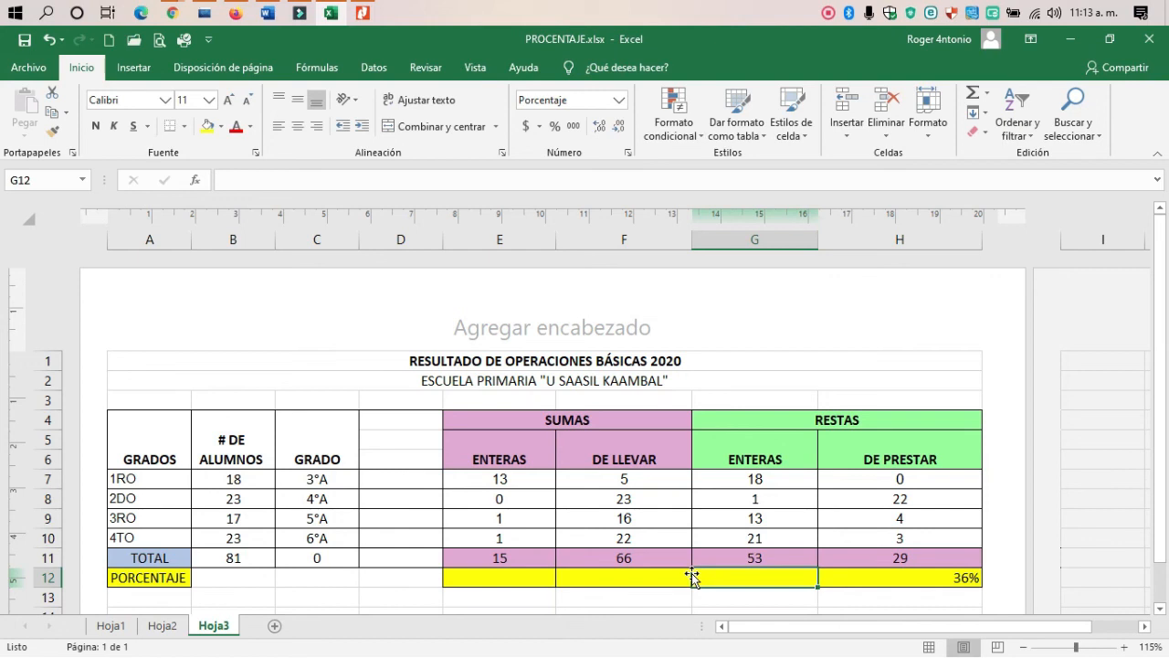
pyautogui.click(548, 562)
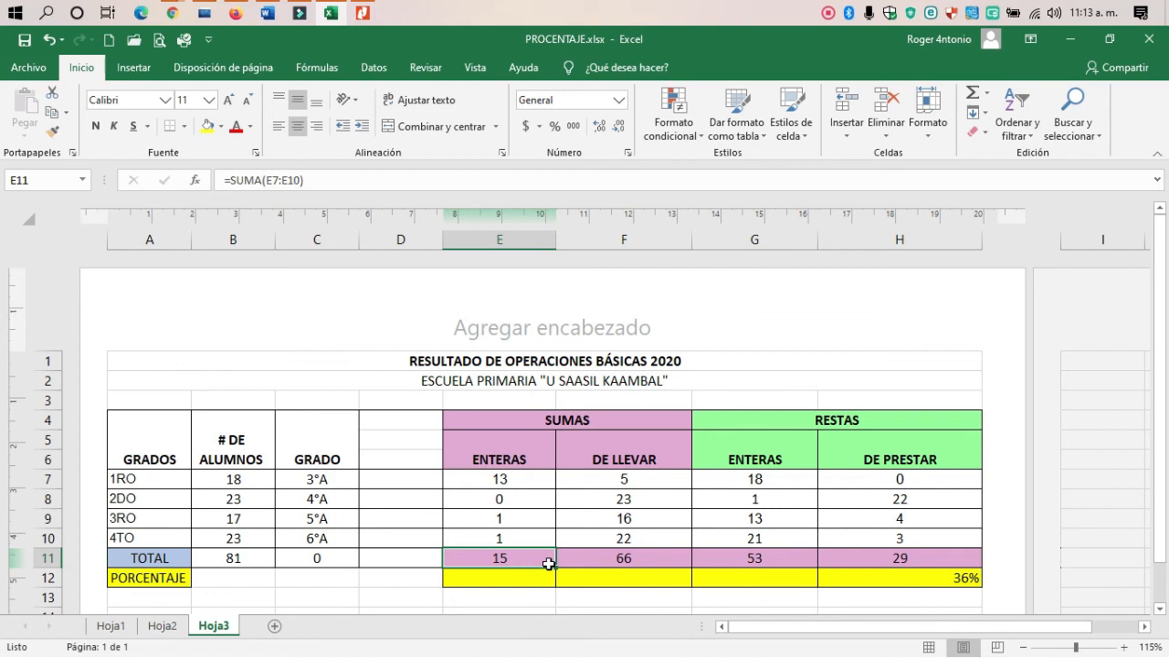
# Minimise the PROCENTAJE.xlsx workbook and the Google Meet window to reach the desktop.
pyautogui.scroll(-3, 517, 480)
pyautogui.scroll(3, 516, 483)
pyautogui.click(1086, 29)
pyautogui.click(1067, 39)
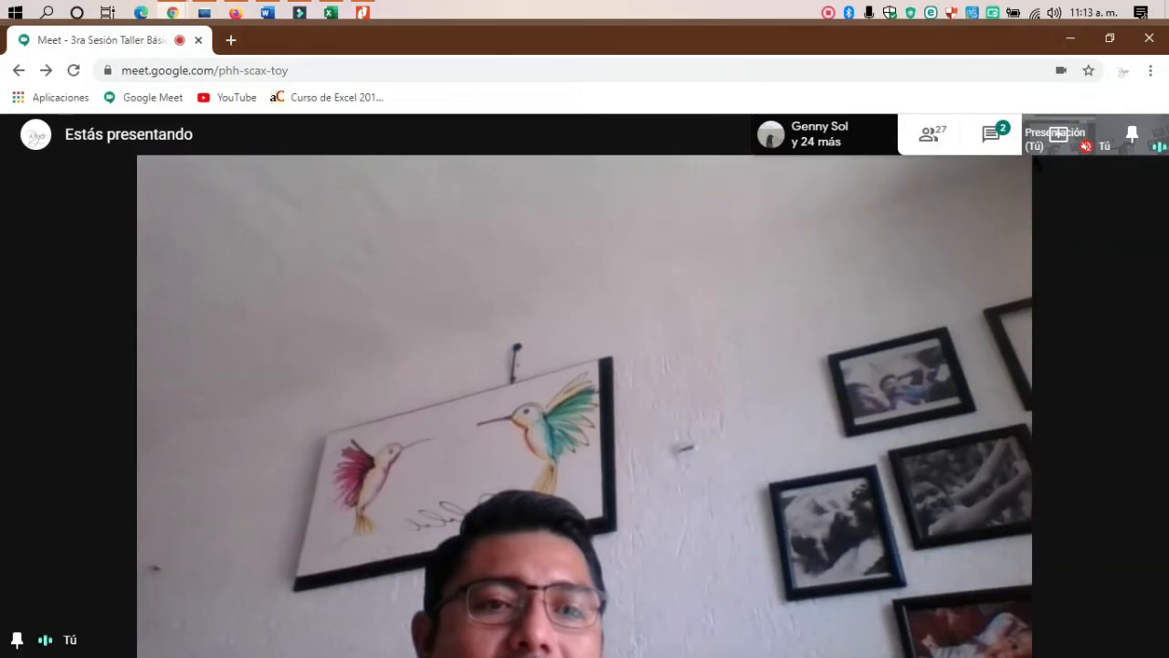
pyautogui.click(1071, 39)
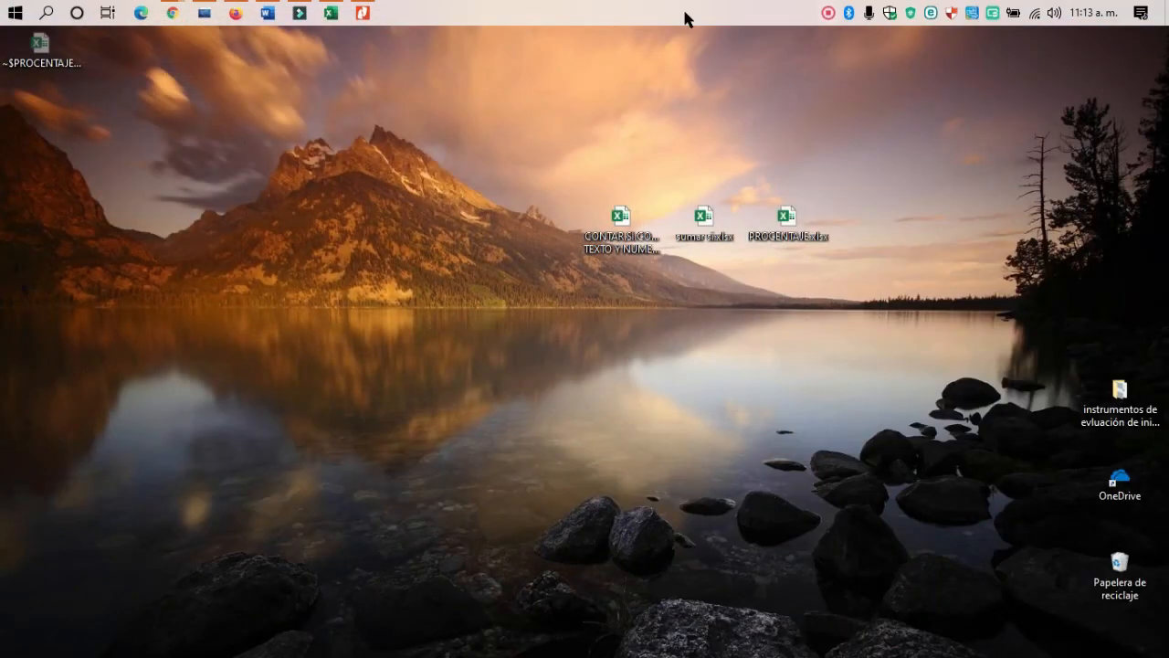
pyautogui.click(236, 13)
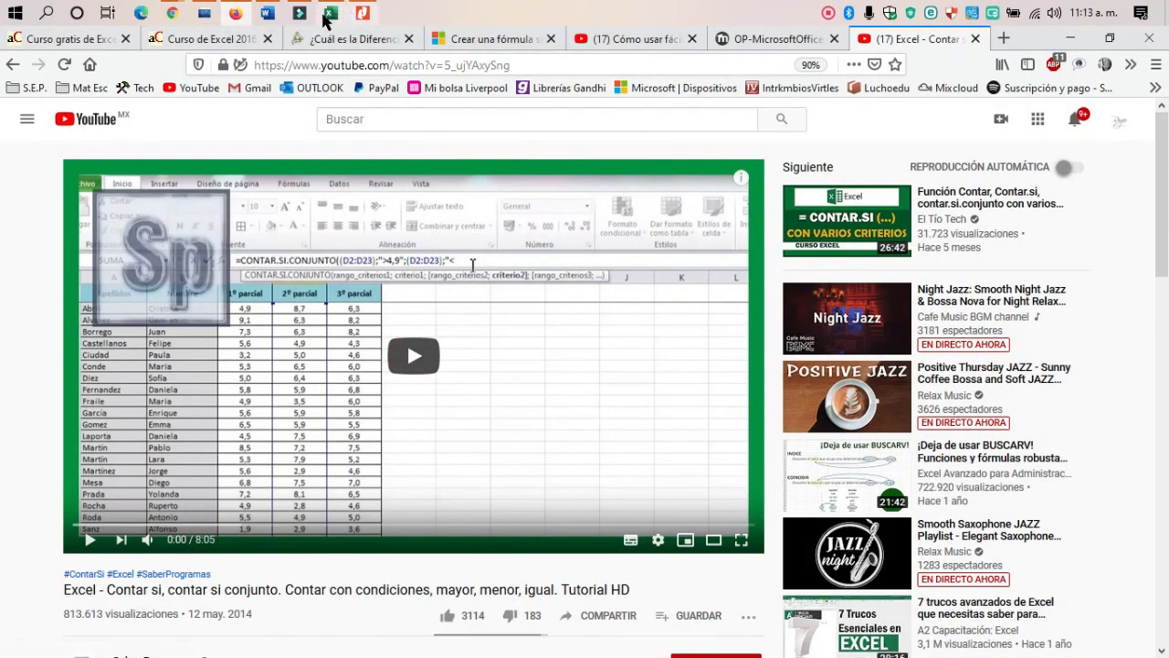
pyautogui.moveTo(173, 13)
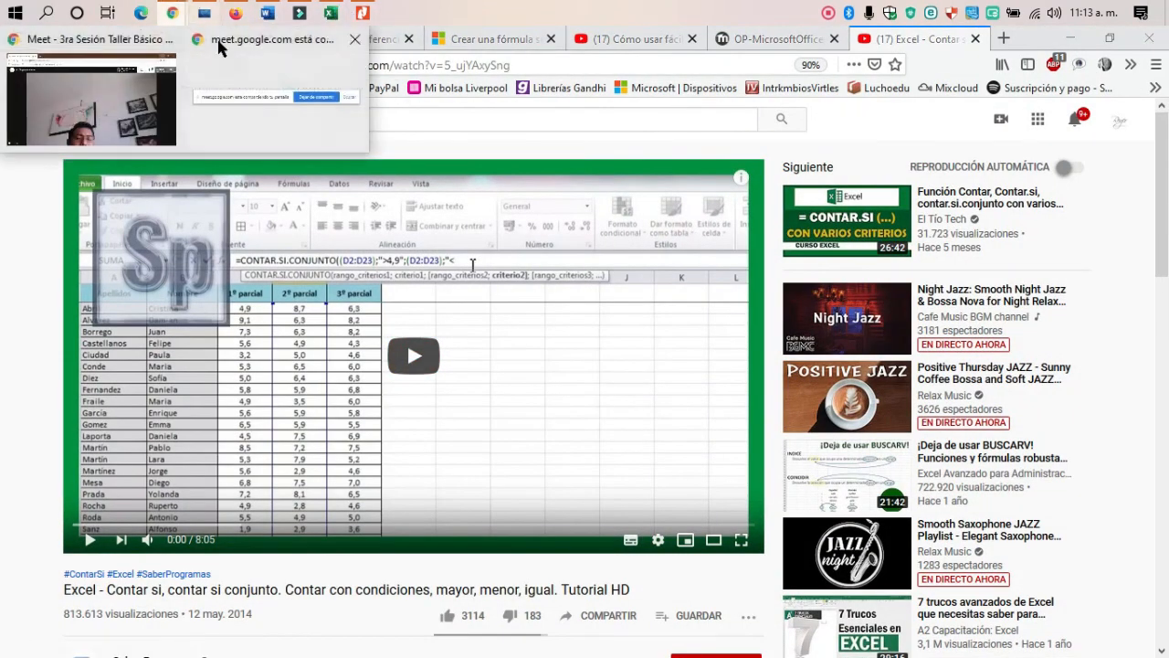
pyautogui.click(219, 47)
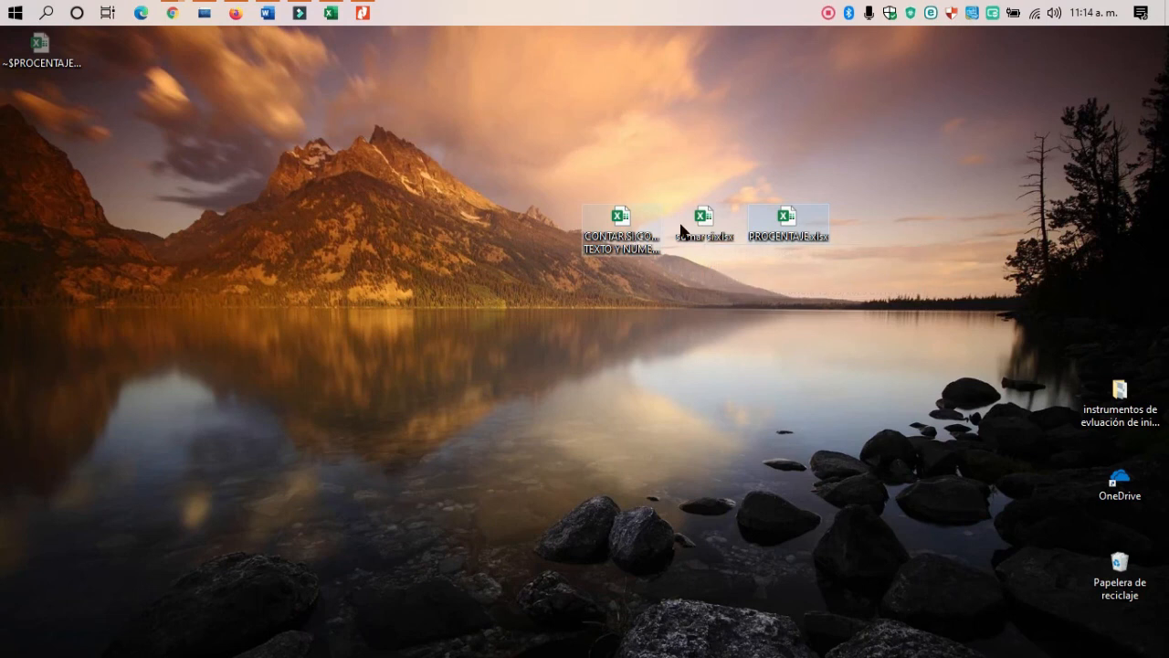
# Open the workbook sumar si.xlsx from the desktop and minimise its window.
pyautogui.click(710, 221)
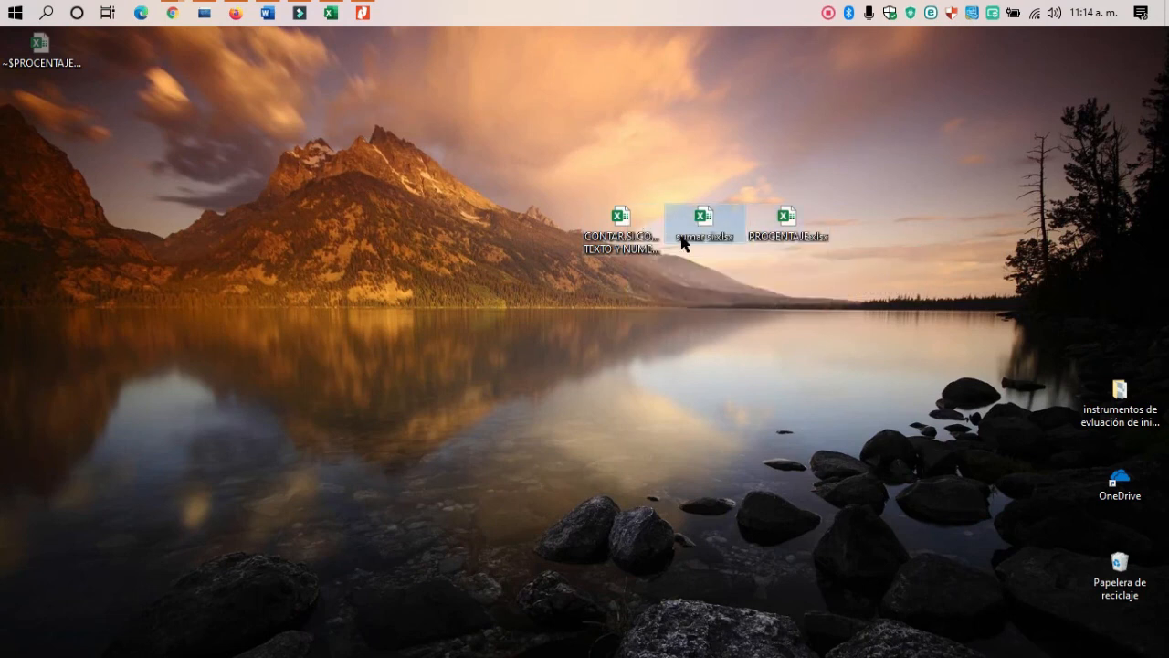
pyautogui.doubleClick(684, 240)
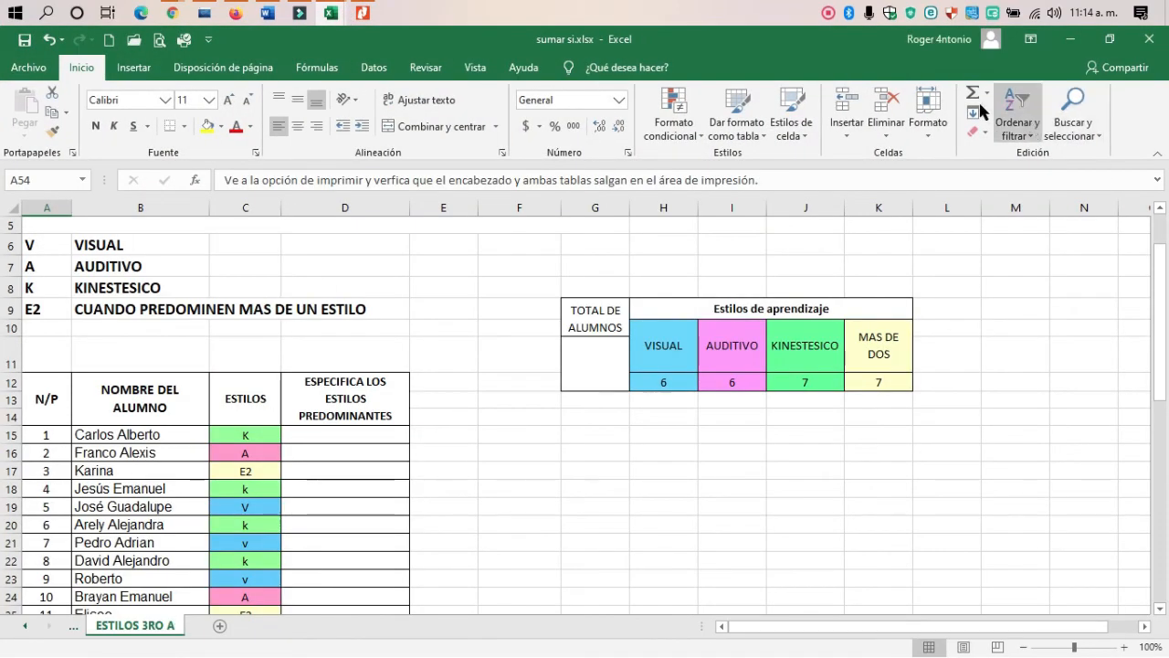
pyautogui.click(1060, 36)
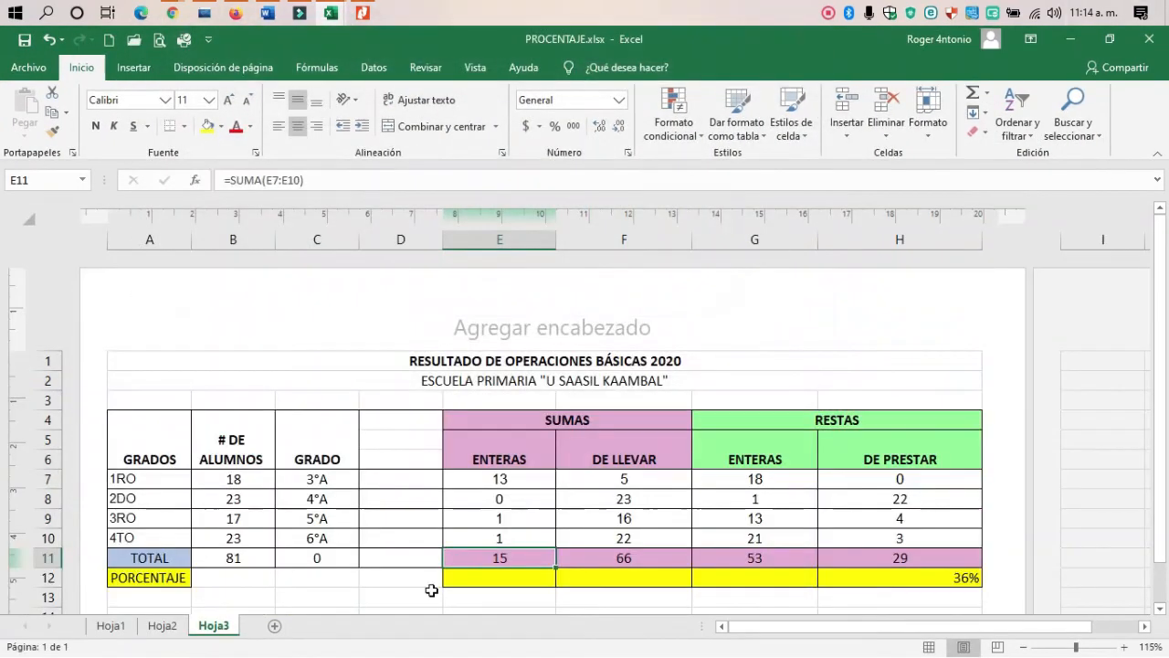
# Look through the sheets Hoja2, Hoja1 and Hoja3 of PROCENTAJE.xlsx and minimise the workbook.
pyautogui.click(165, 626)
pyautogui.click(128, 629)
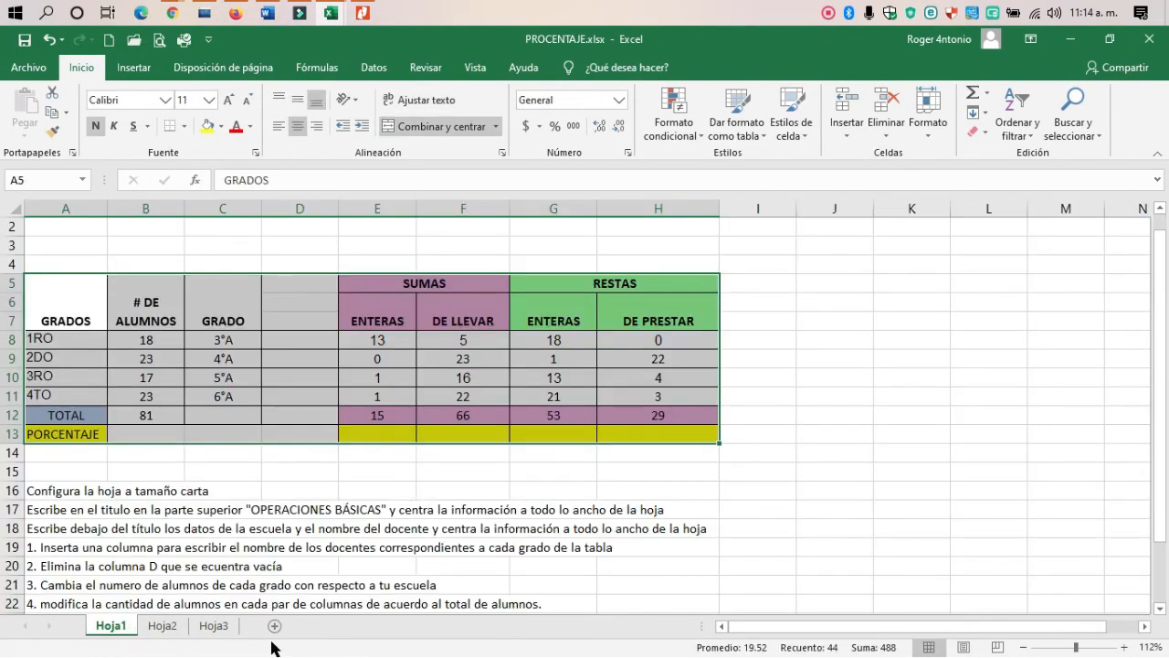
pyautogui.click(224, 632)
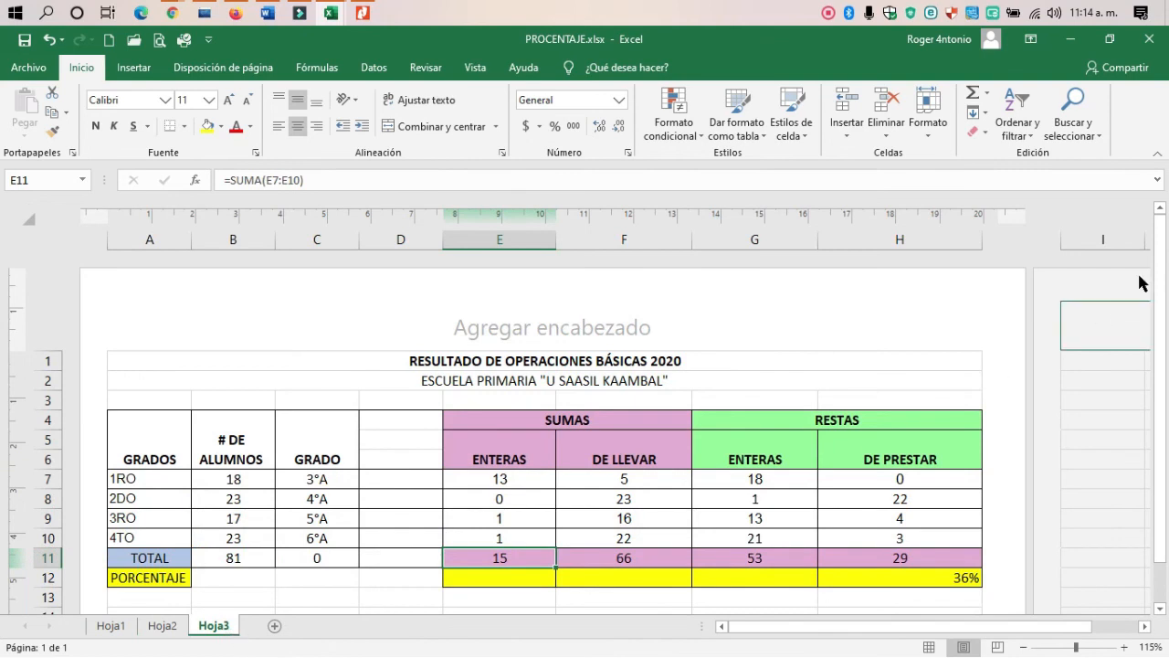
pyautogui.click(1069, 42)
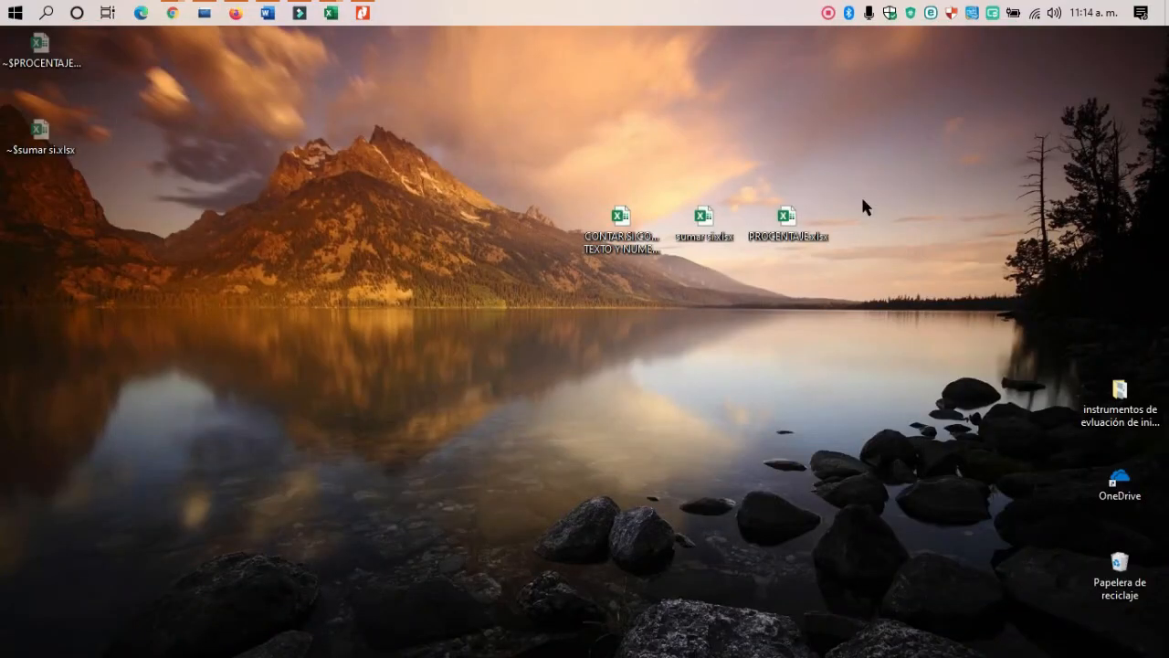
# Open the CONTAR.SI.CONJUNTO TEXTO Y NUMEROS.xlsx workbook from the desktop and show the 2DO grades table on sheet TRIM 1.
pyautogui.doubleClick(637, 220)
pyautogui.click(330, 13)
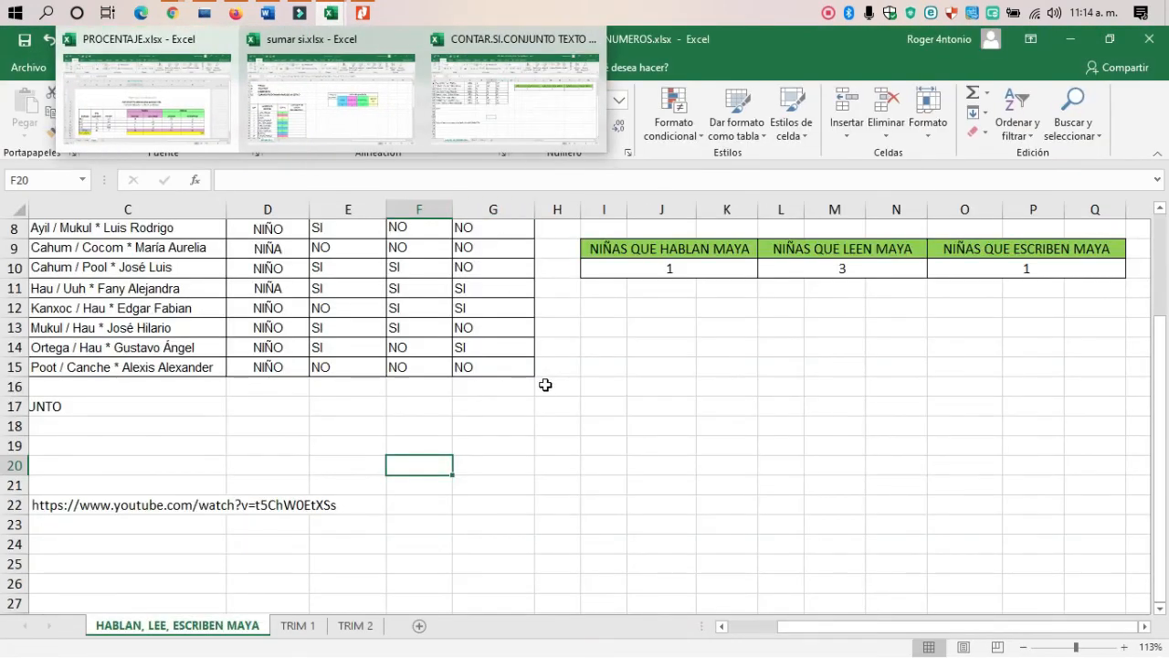
pyautogui.click(542, 387)
pyautogui.click(355, 626)
pyautogui.click(297, 625)
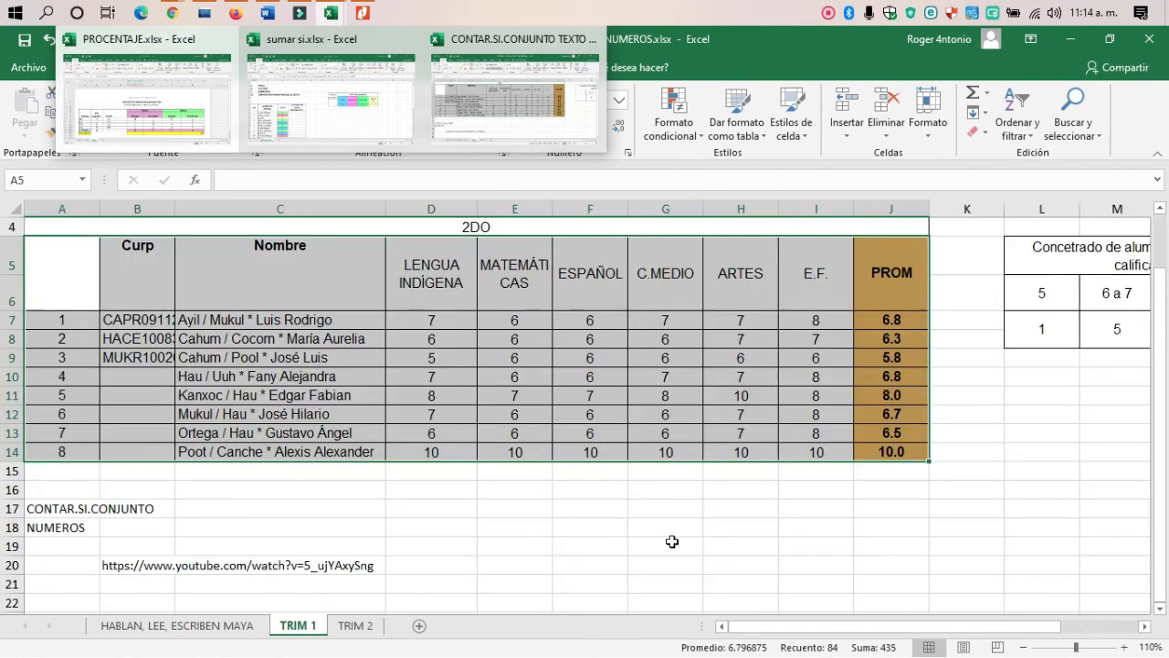
pyautogui.moveTo(511, 489); pyautogui.dragTo(558, 491)
pyautogui.scroll(1, 794, 304)
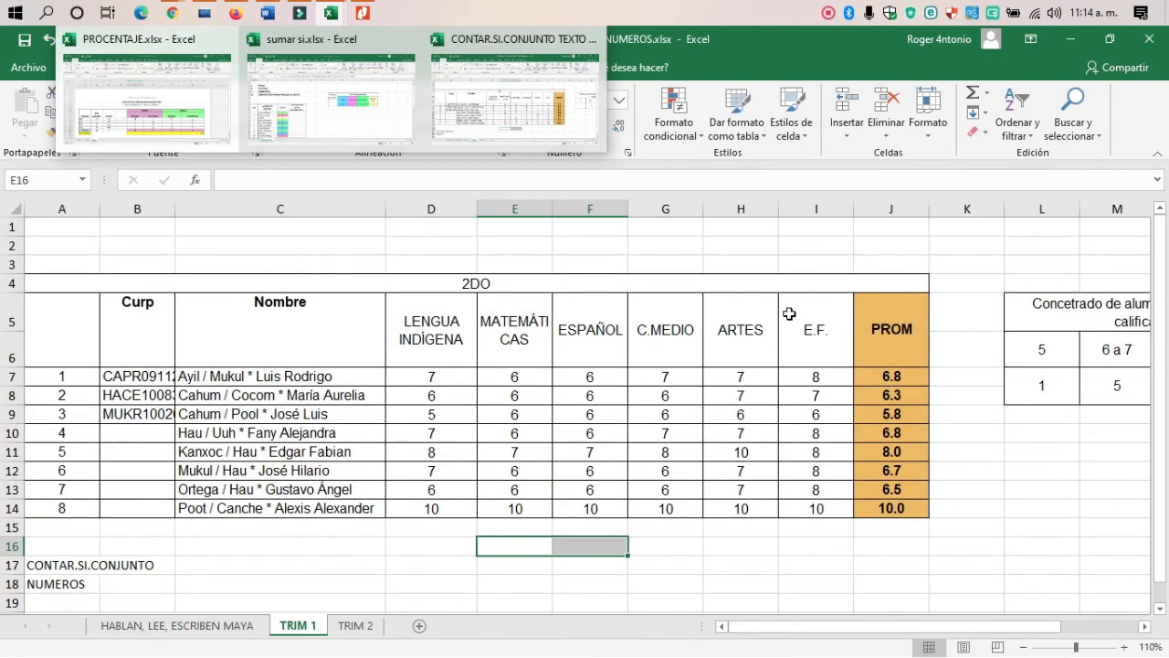
pyautogui.click(461, 283)
# Clear the averages in the PROM column, cells J7:J14, and select J7.
pyautogui.moveTo(892, 375); pyautogui.dragTo(890, 493)
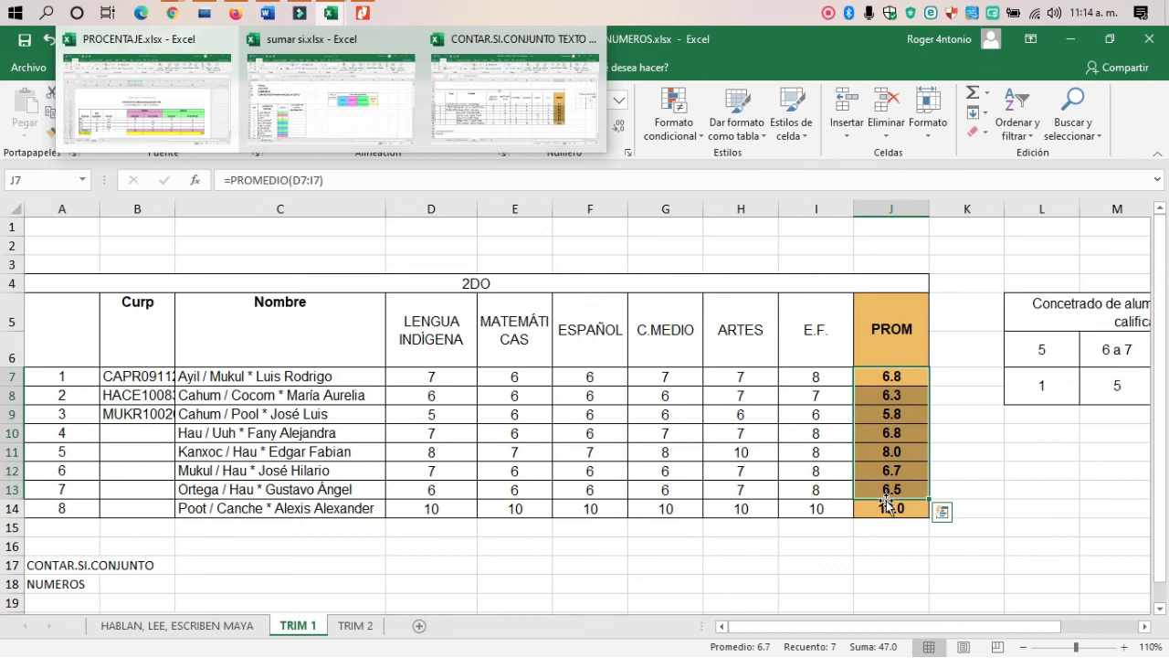
pyautogui.moveTo(886, 501); pyautogui.dragTo(892, 509)
pyautogui.press('Delete')
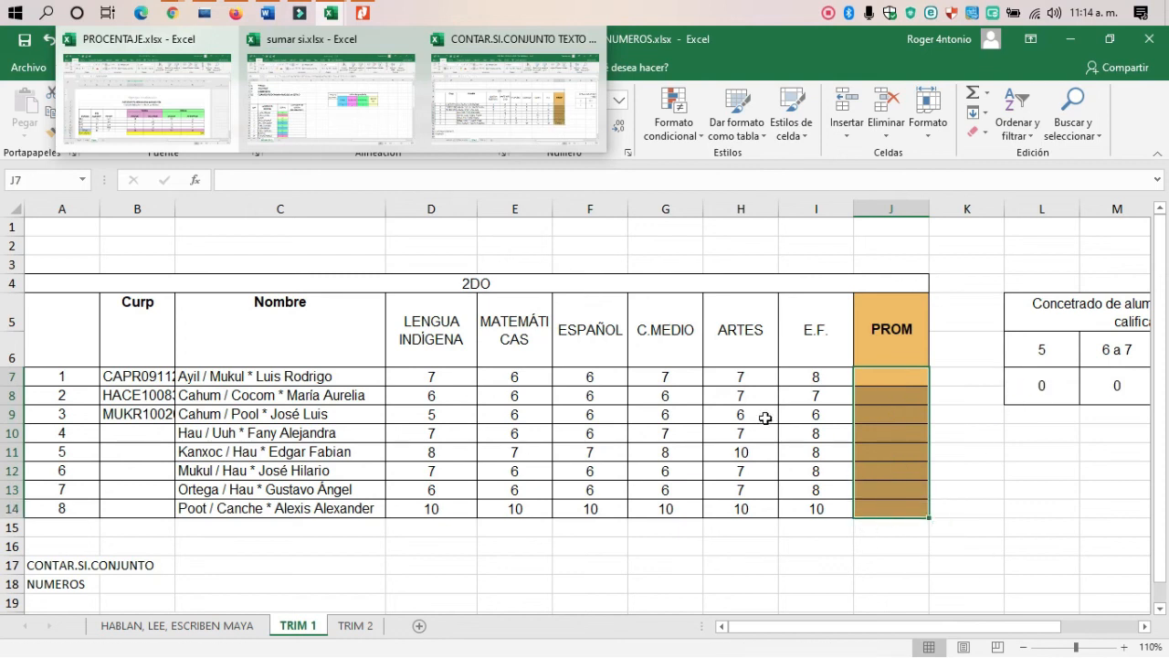
pyautogui.click(887, 372)
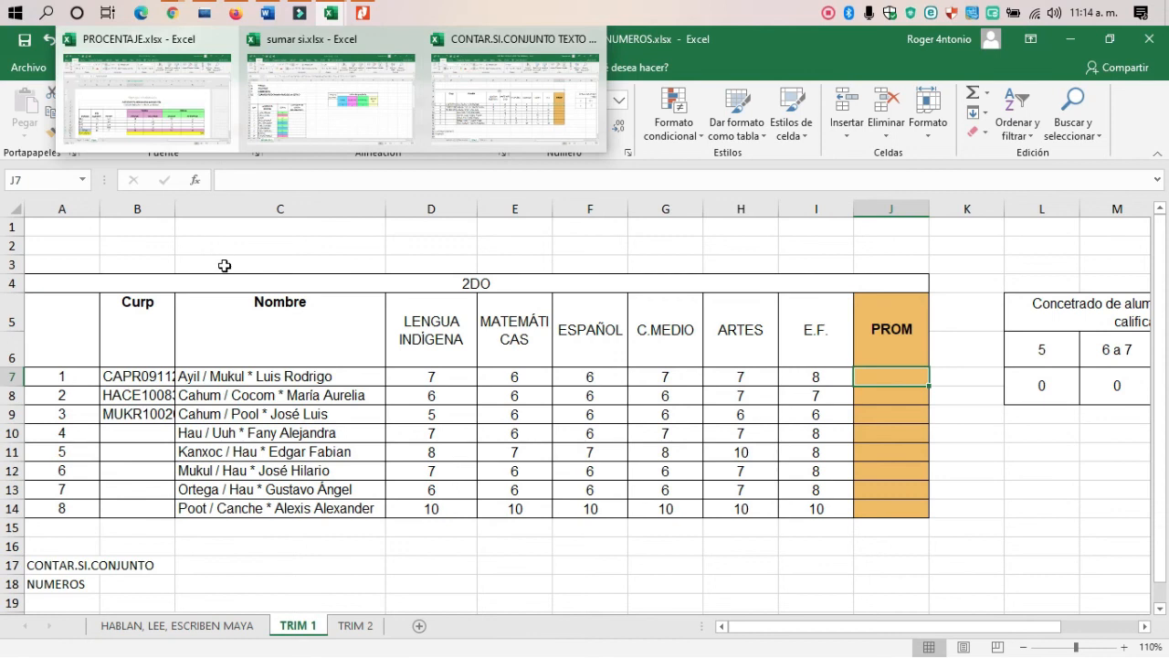
pyautogui.hotkey('alt', 'Tab')
pyautogui.click(358, 299)
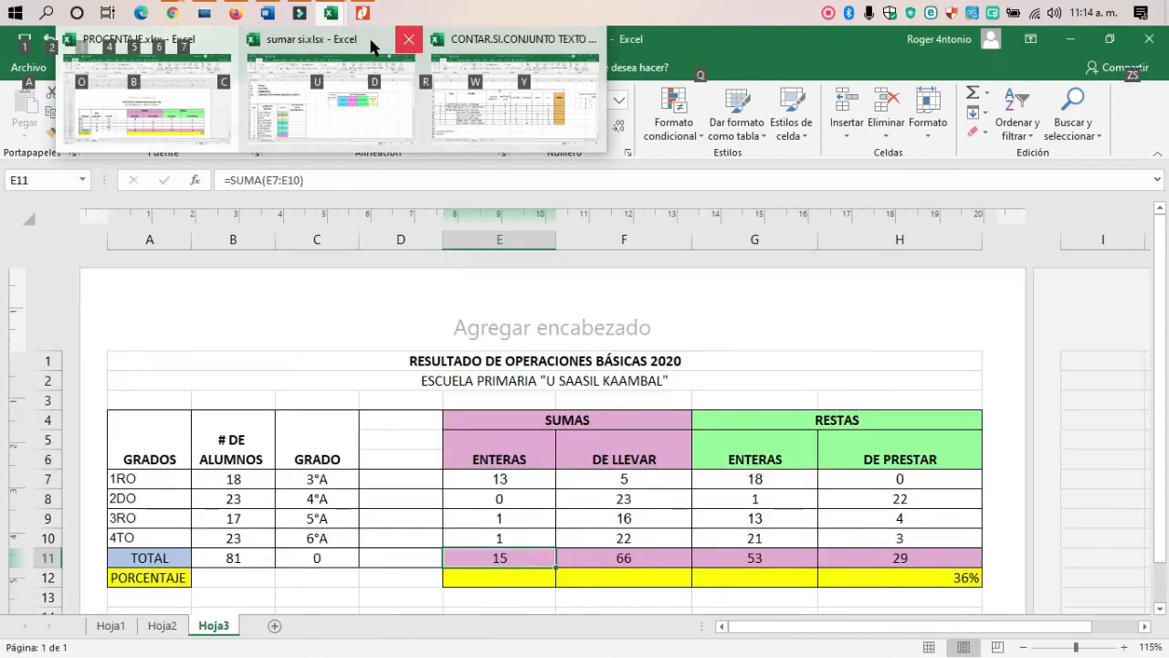
pyautogui.click(524, 100)
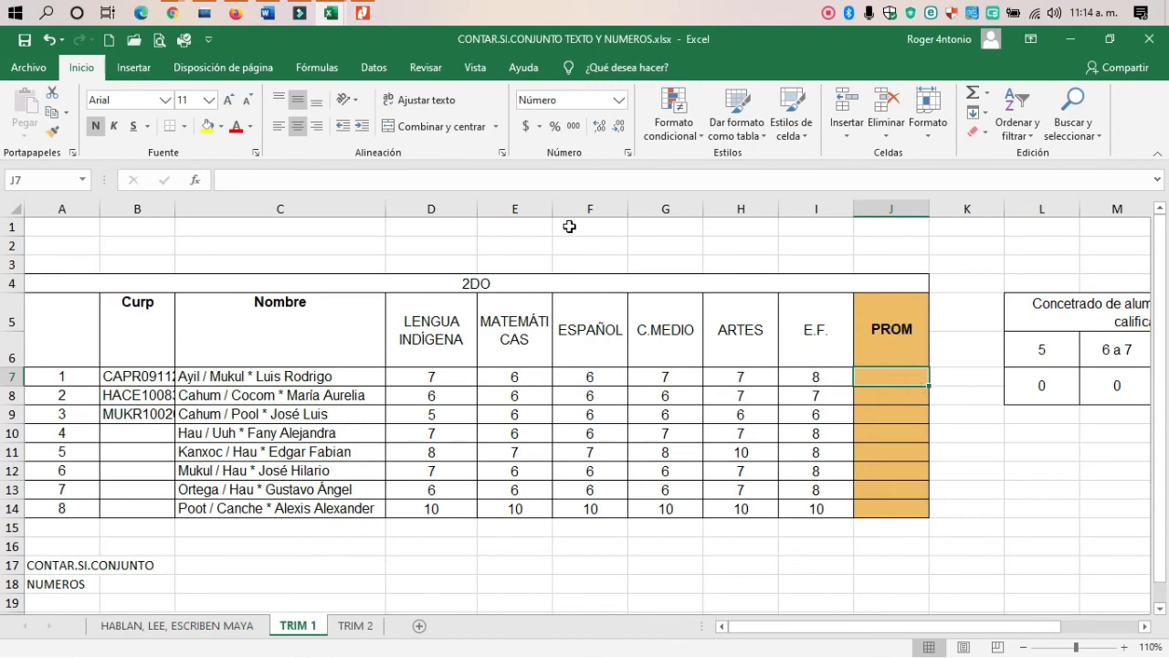
# Show the Promedio option among the AutoSum functions without applying it.
pyautogui.click(322, 70)
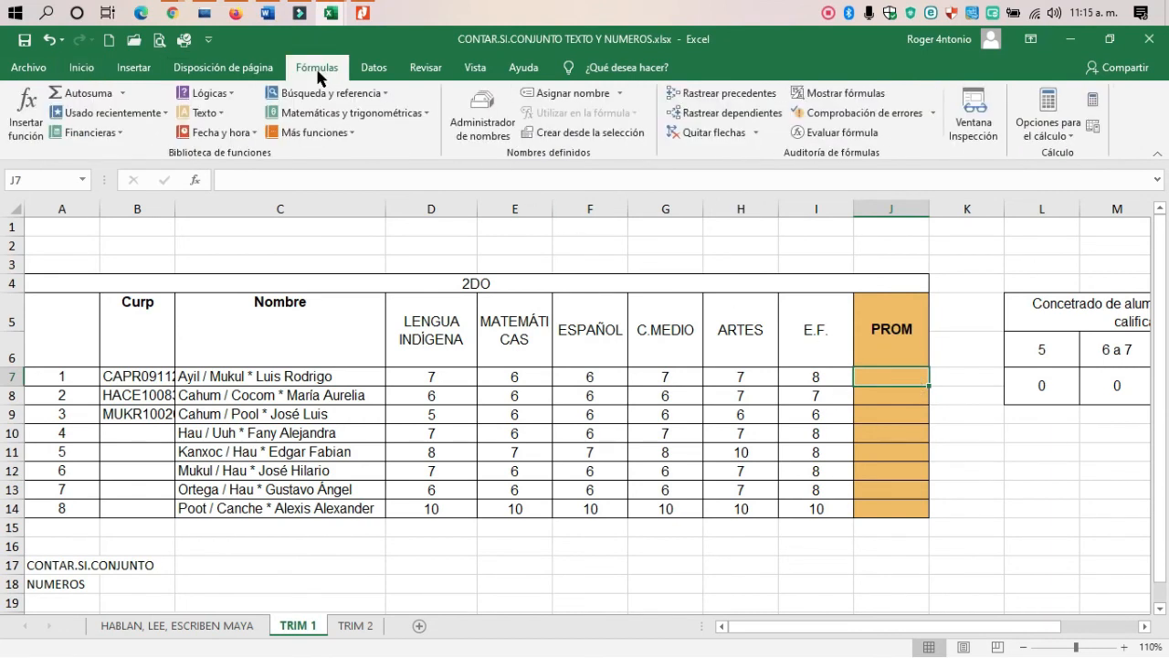
pyautogui.click(123, 94)
pyautogui.click(123, 94)
pyautogui.click(123, 94)
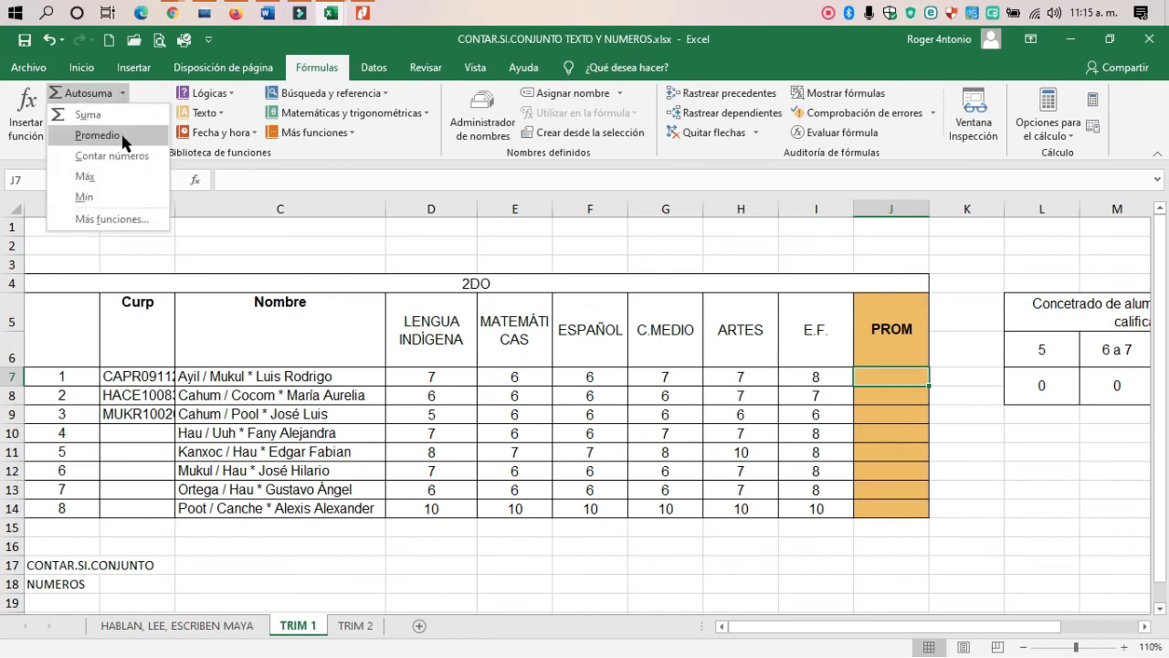
pyautogui.click(890, 388)
pyautogui.click(890, 397)
# Enter the formula =PROMEDIO(D7:I7) in J7, selecting the first student's grades directly on the sheet.
pyautogui.click(895, 379)
pyautogui.write('=')
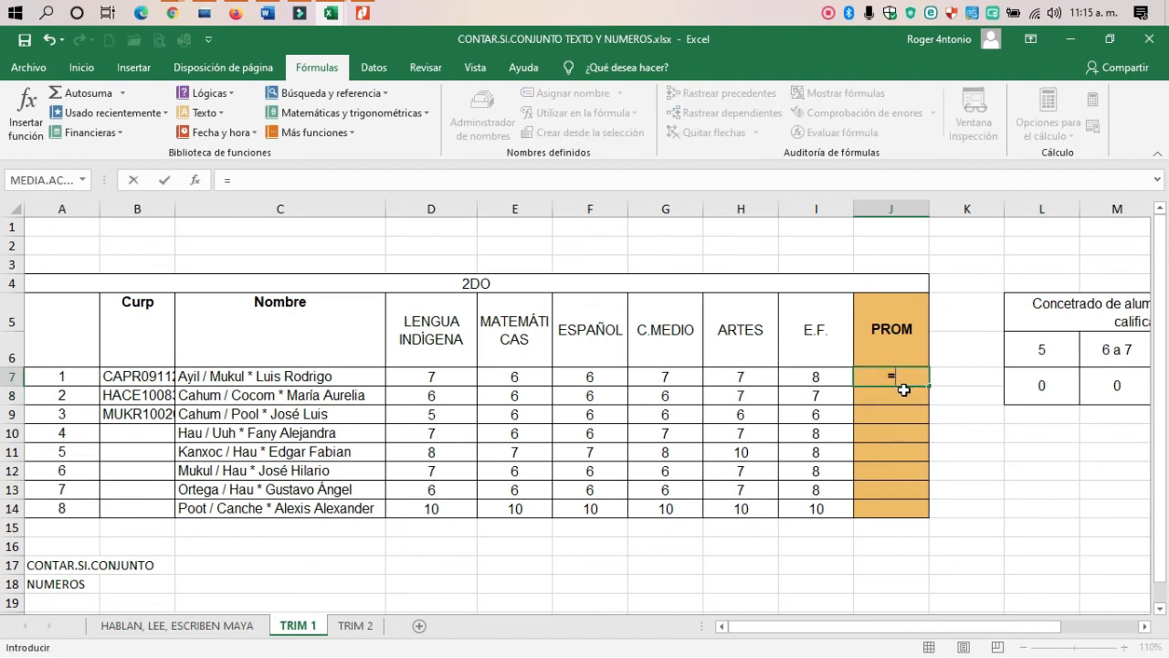
pyautogui.write('promedio')
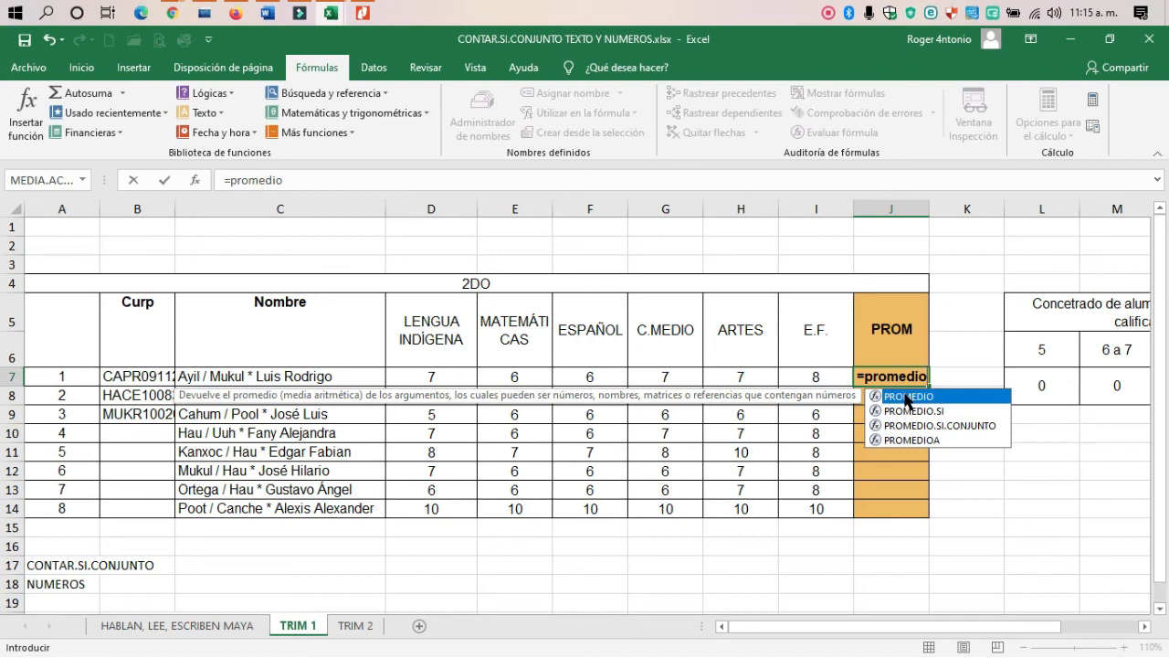
pyautogui.press('BackSpace')
pyautogui.press('BackSpace')
pyautogui.press('BackSpace')
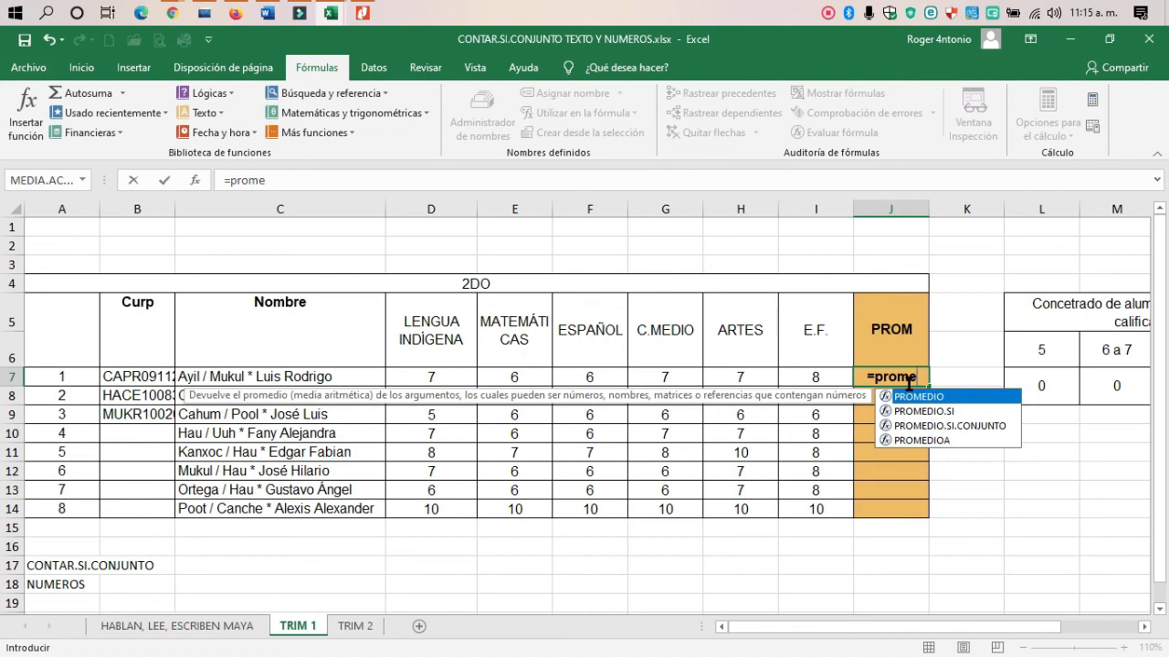
pyautogui.doubleClick(939, 400)
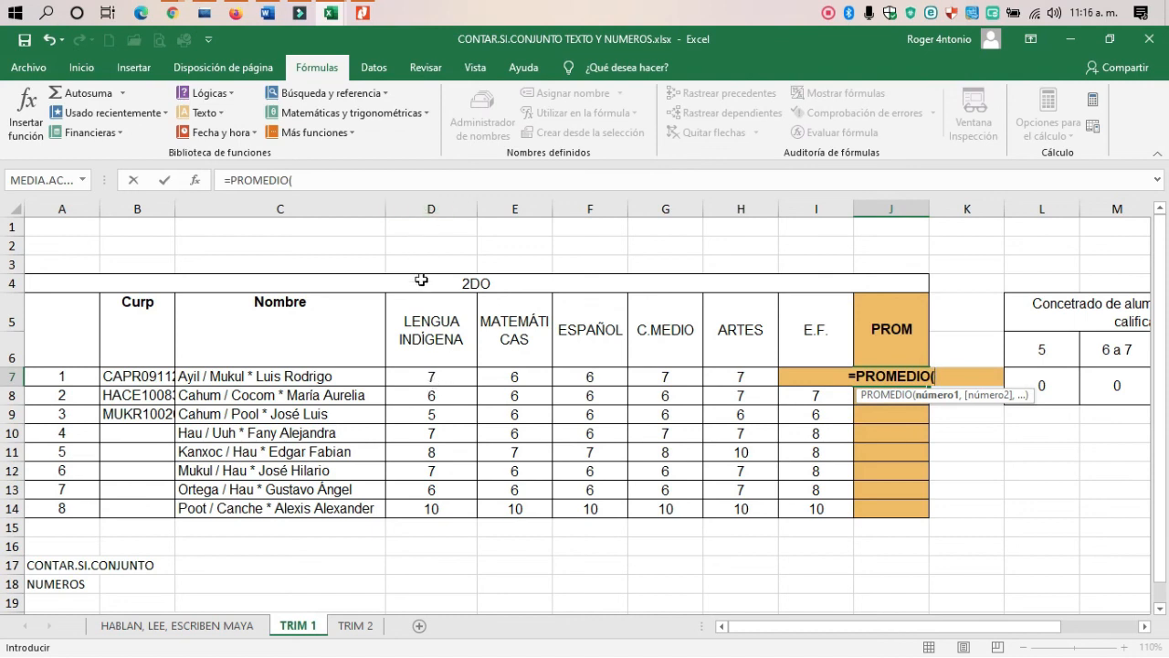
pyautogui.click(435, 377)
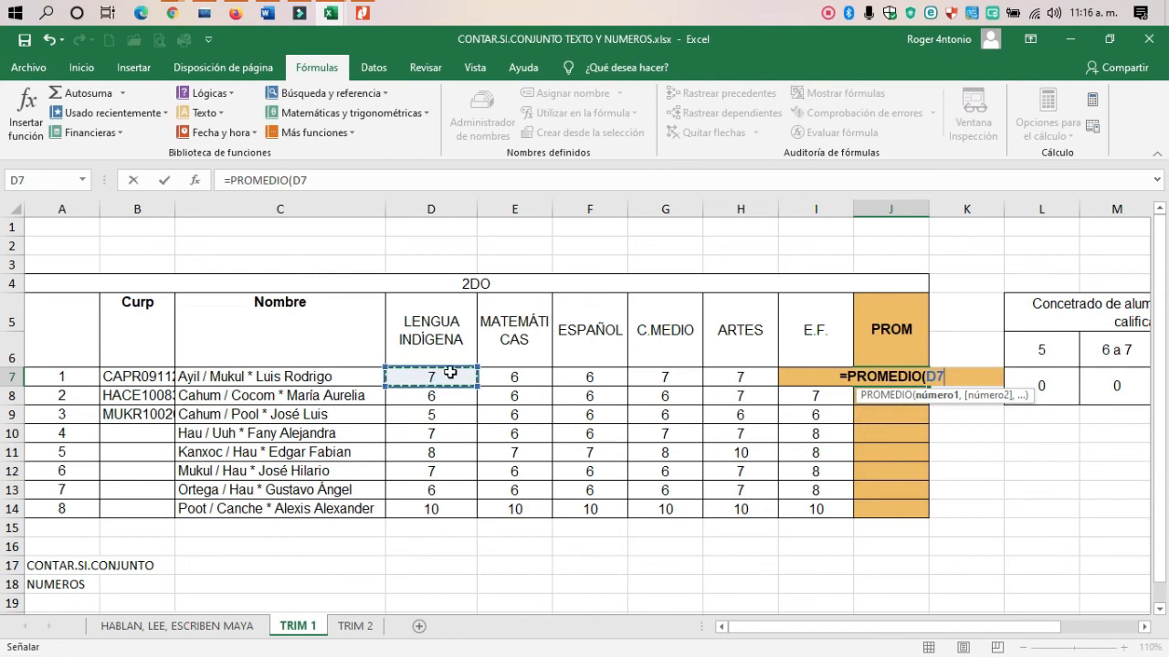
pyautogui.moveTo(475, 388); pyautogui.dragTo(824, 378)
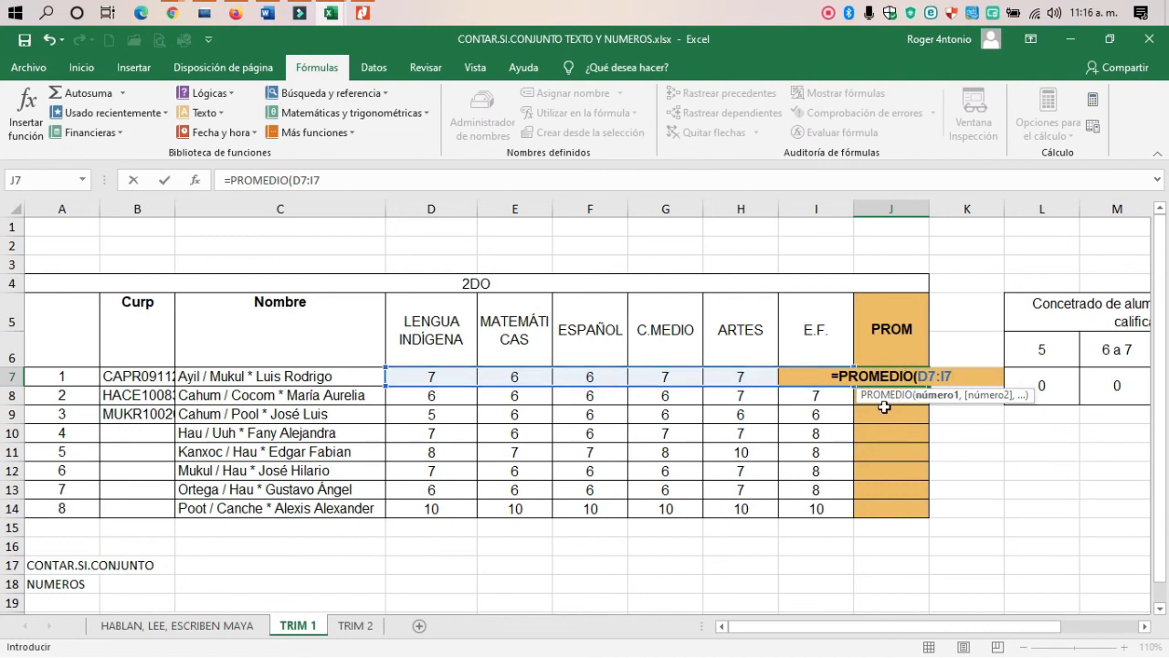
pyautogui.write(')')
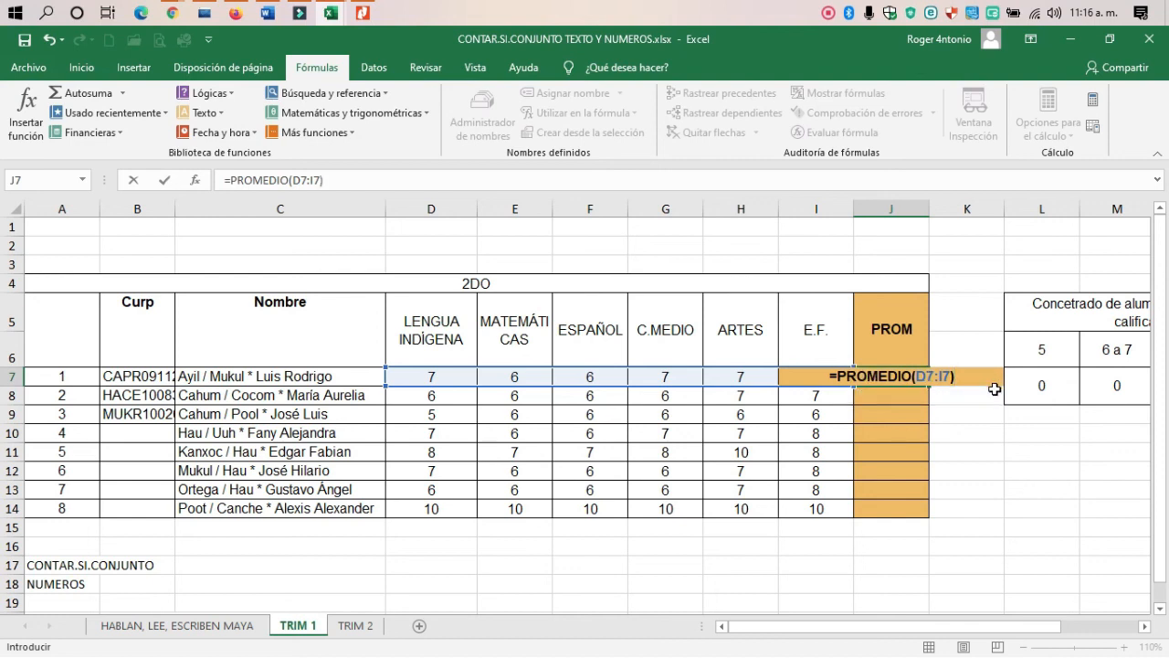
pyautogui.press('Return')
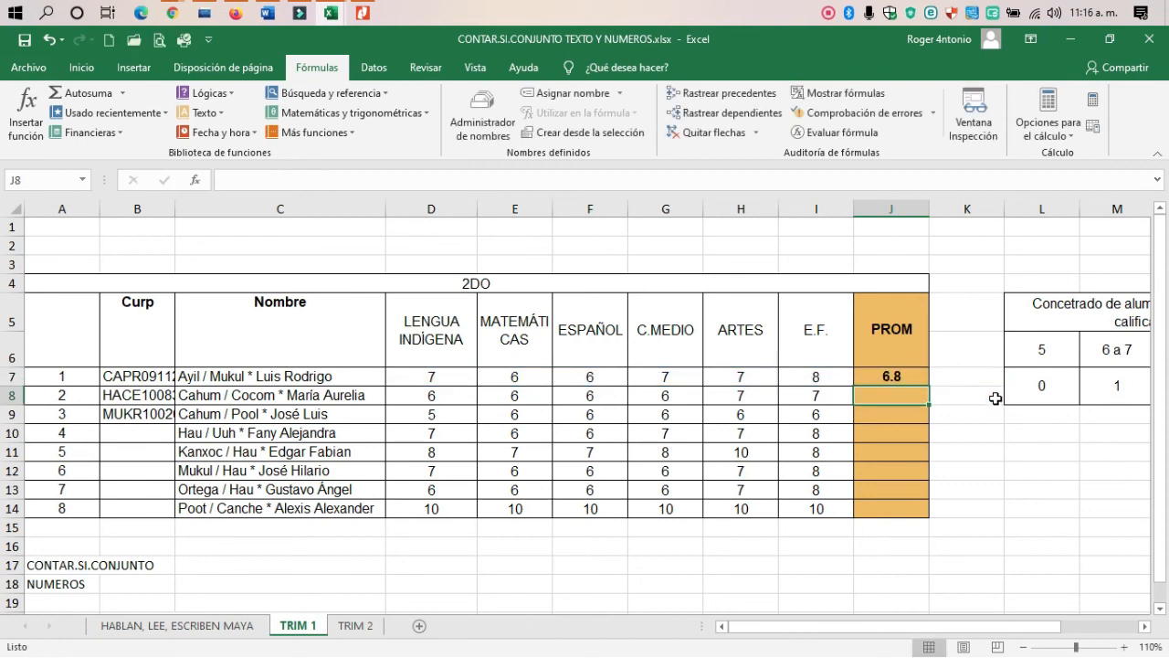
# Clear the average in J7 and start a new PROMEDIO formula there using the suggested function name.
pyautogui.click(900, 377)
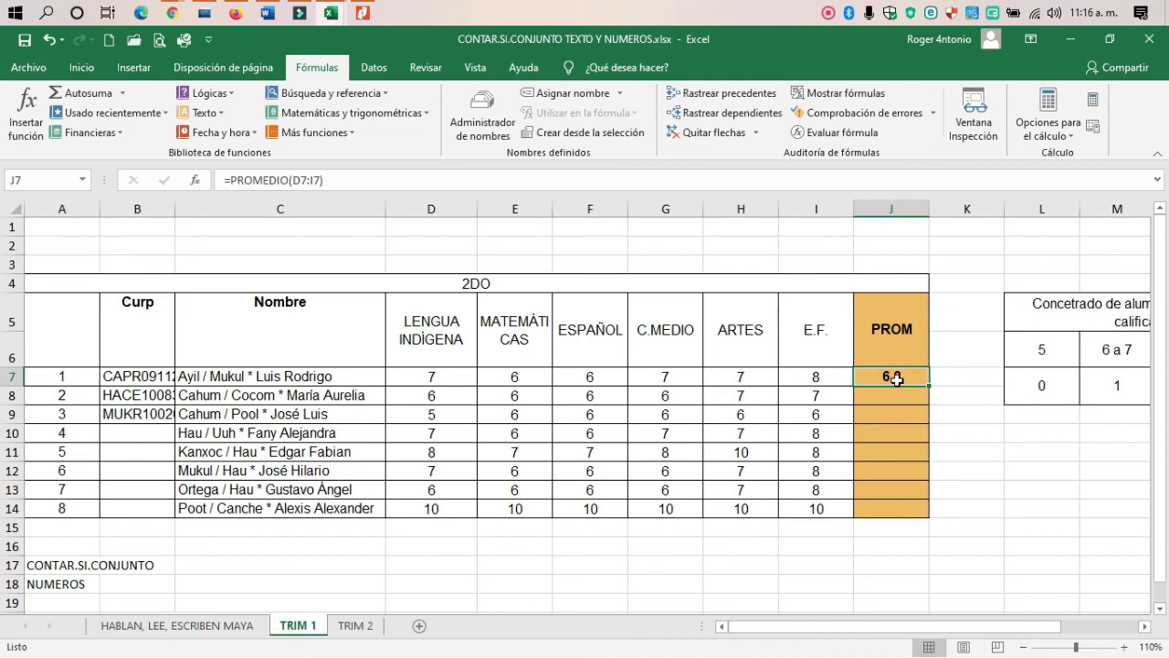
pyautogui.press('Delete')
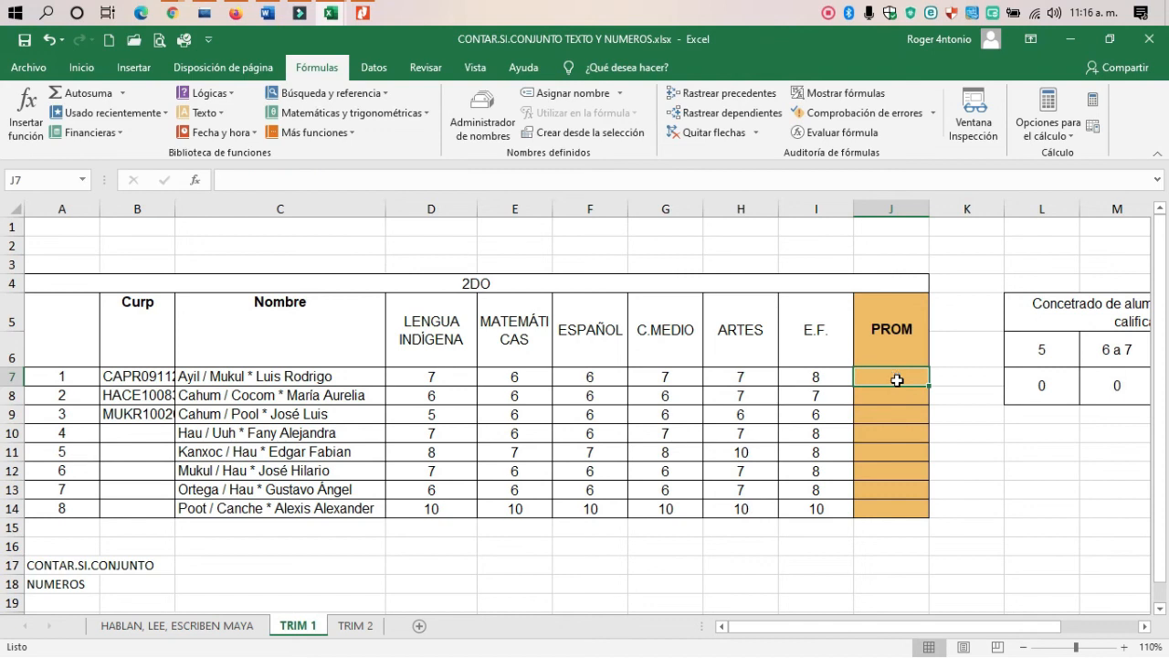
pyautogui.write('=promedio')
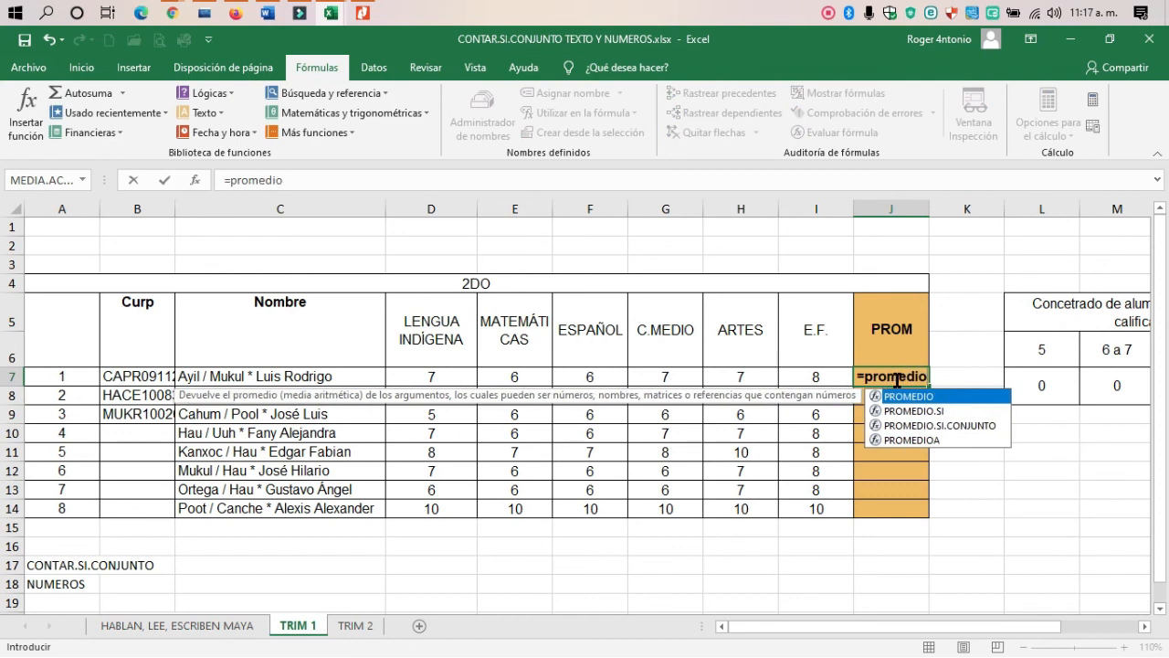
pyautogui.write('(')
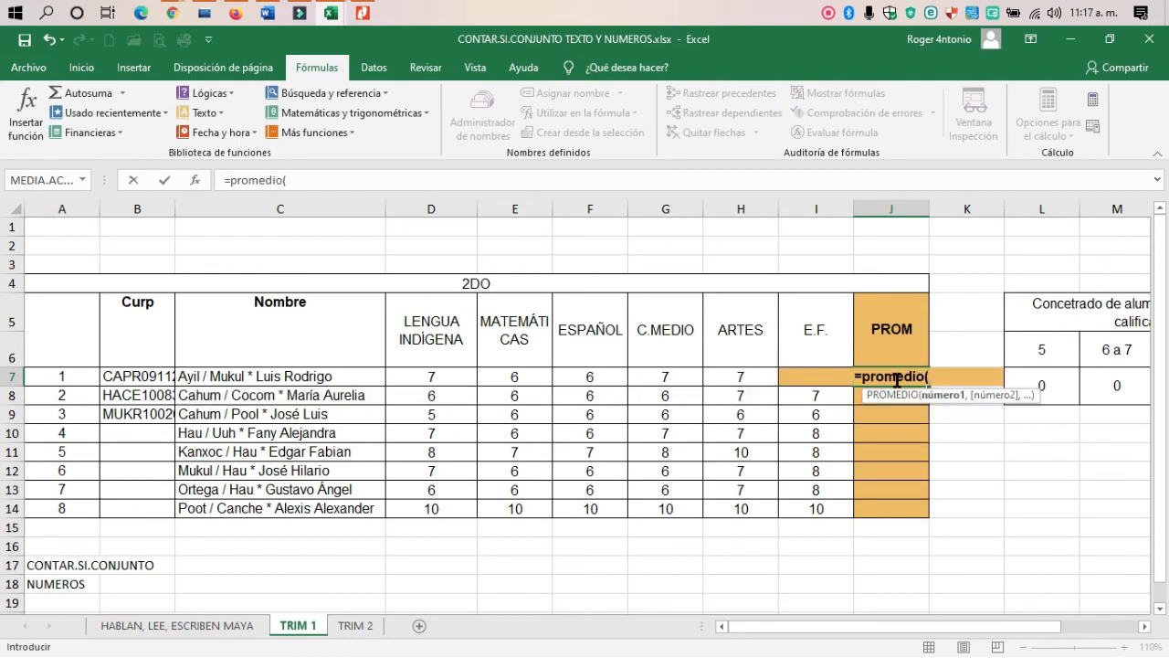
pyautogui.press('BackSpace')
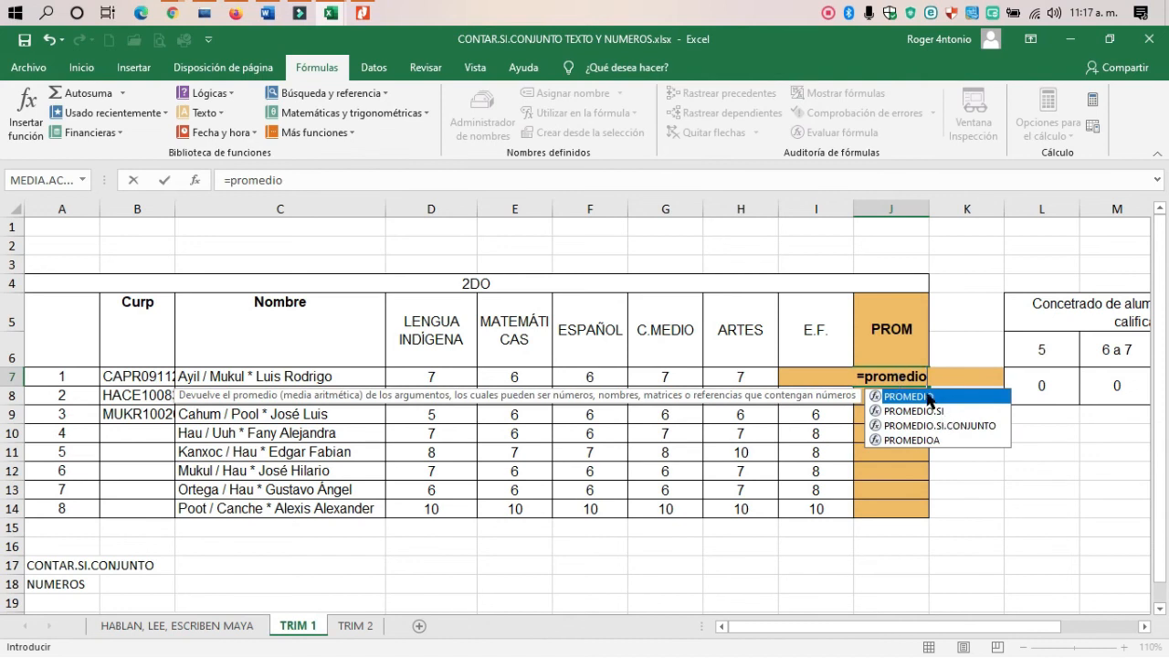
pyautogui.doubleClick(930, 398)
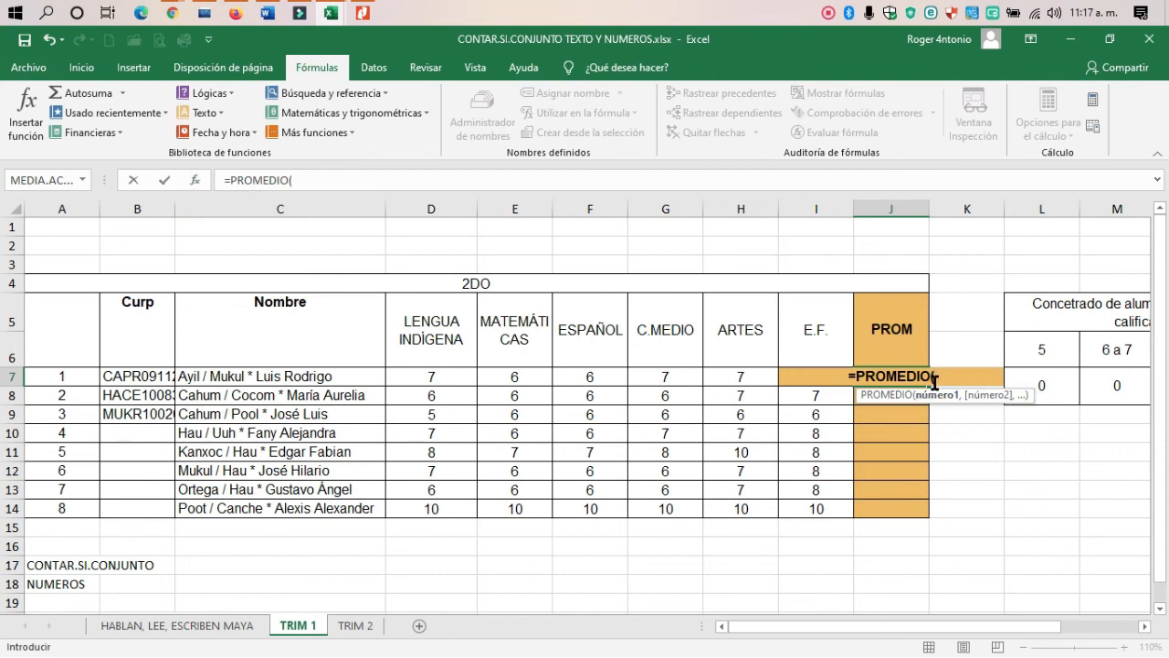
# Set Número1 to D7:I7 in the PROMEDIO function arguments, accept the formula for J7, and recheck its arguments without changes.
pyautogui.click(197, 179)
pyautogui.moveTo(754, 233); pyautogui.dragTo(761, 319)
pyautogui.click(711, 372)
pyautogui.click(714, 355)
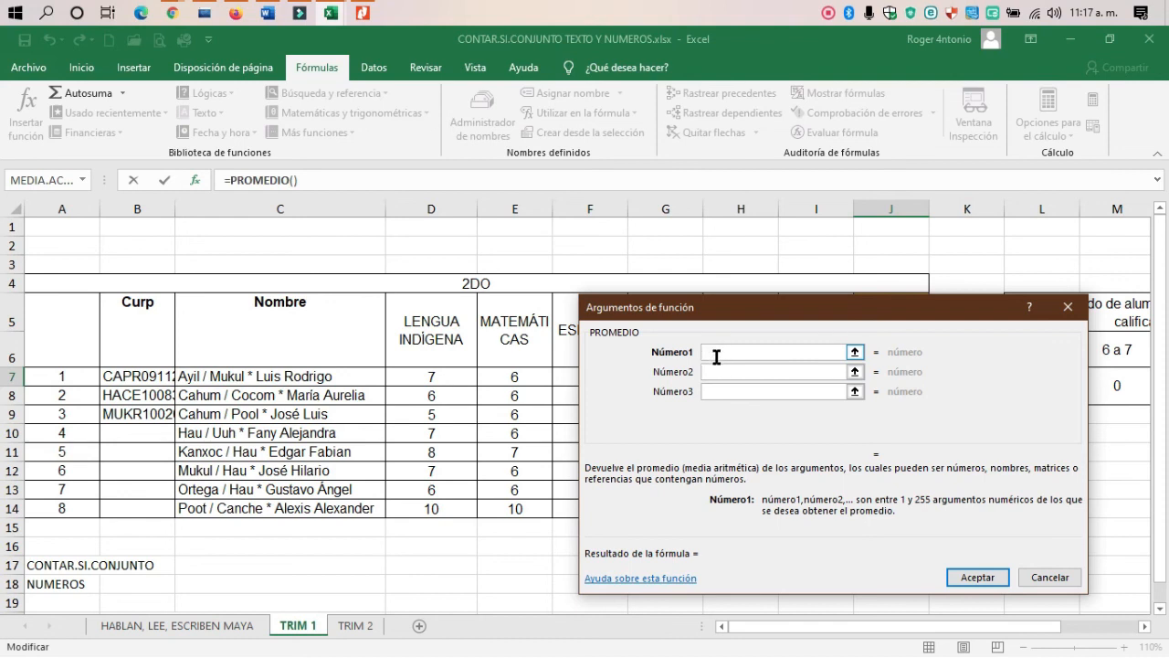
pyautogui.moveTo(681, 305); pyautogui.dragTo(677, 65)
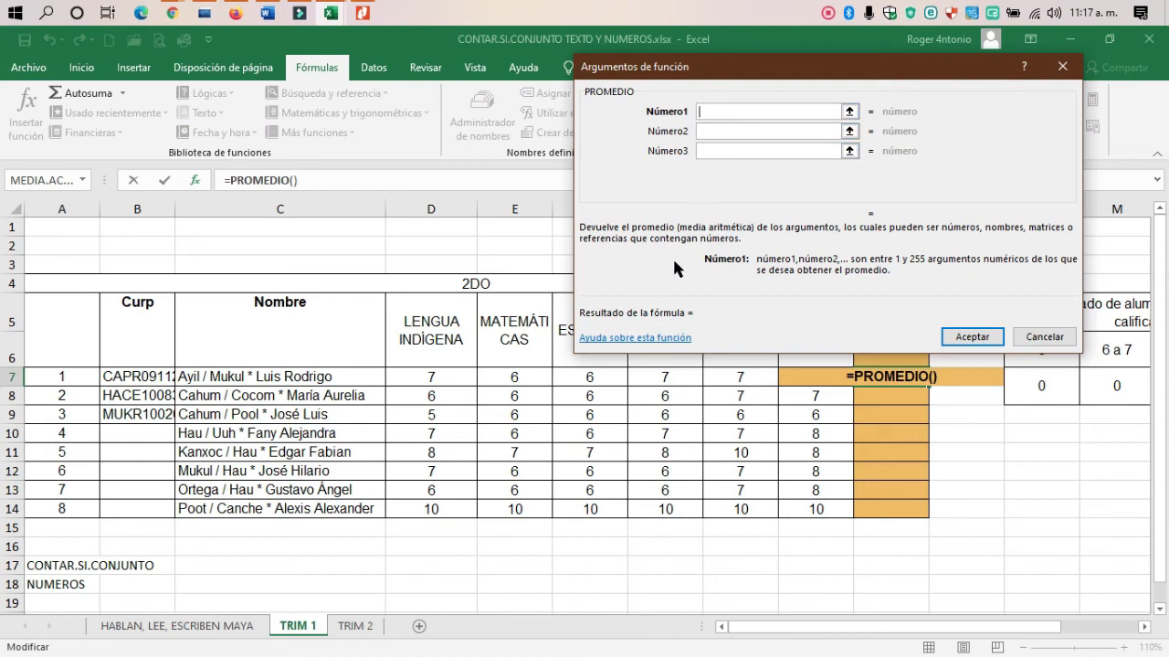
pyautogui.moveTo(461, 385); pyautogui.dragTo(789, 385)
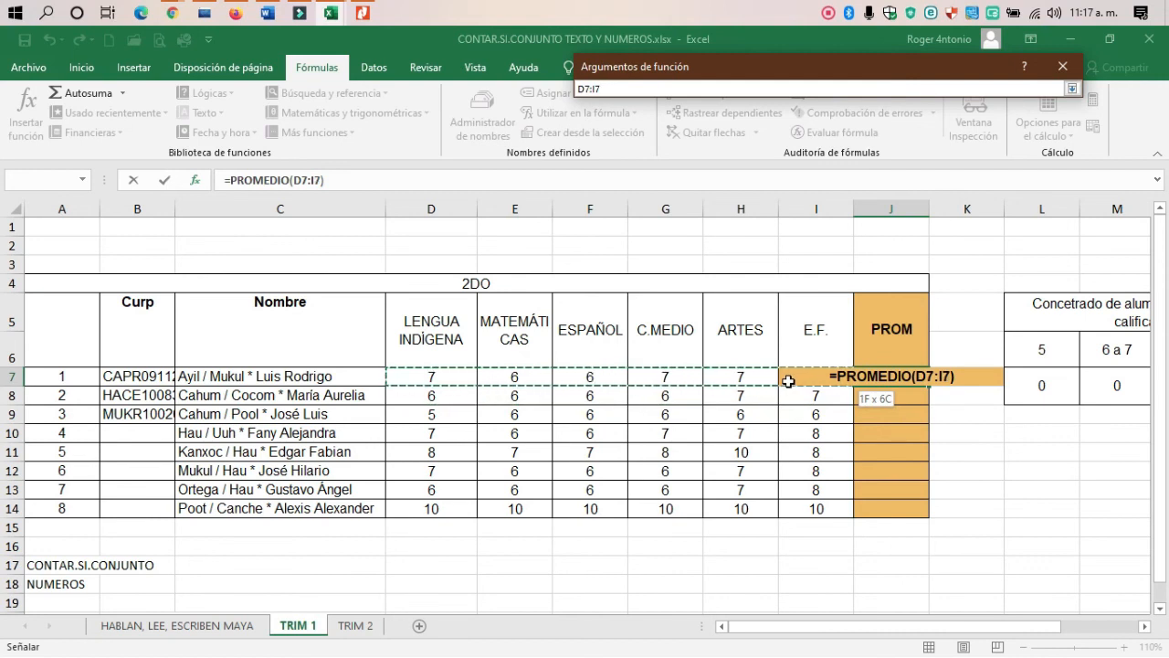
pyautogui.moveTo(789, 383); pyautogui.dragTo(789, 381)
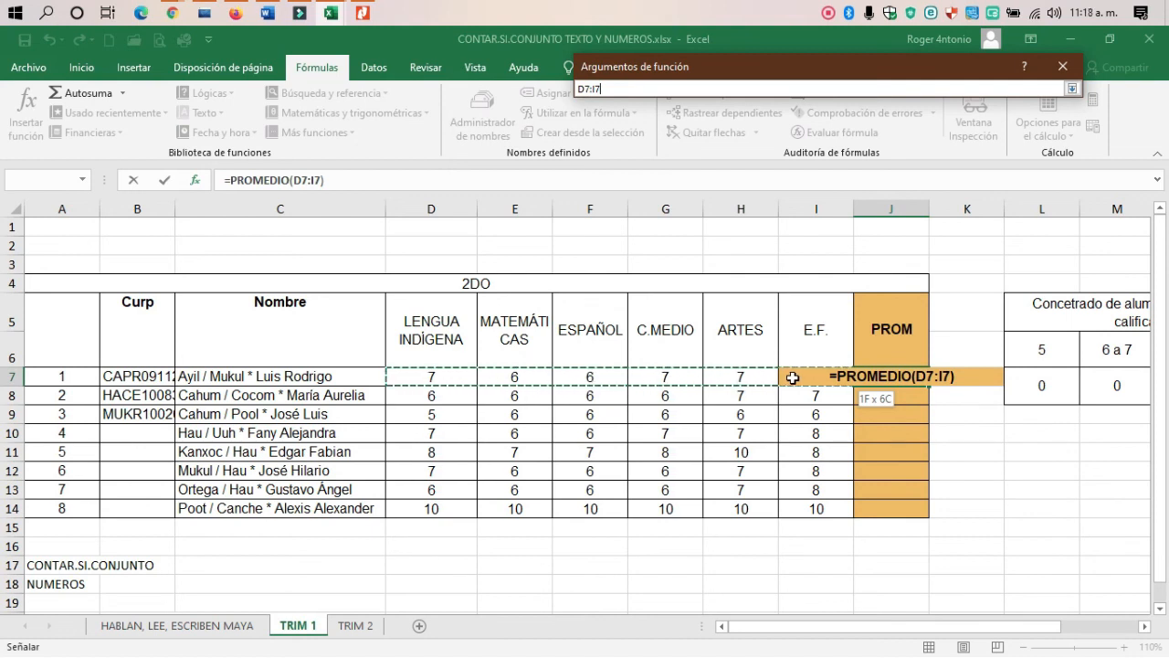
pyautogui.moveTo(793, 377); pyautogui.dragTo(791, 375)
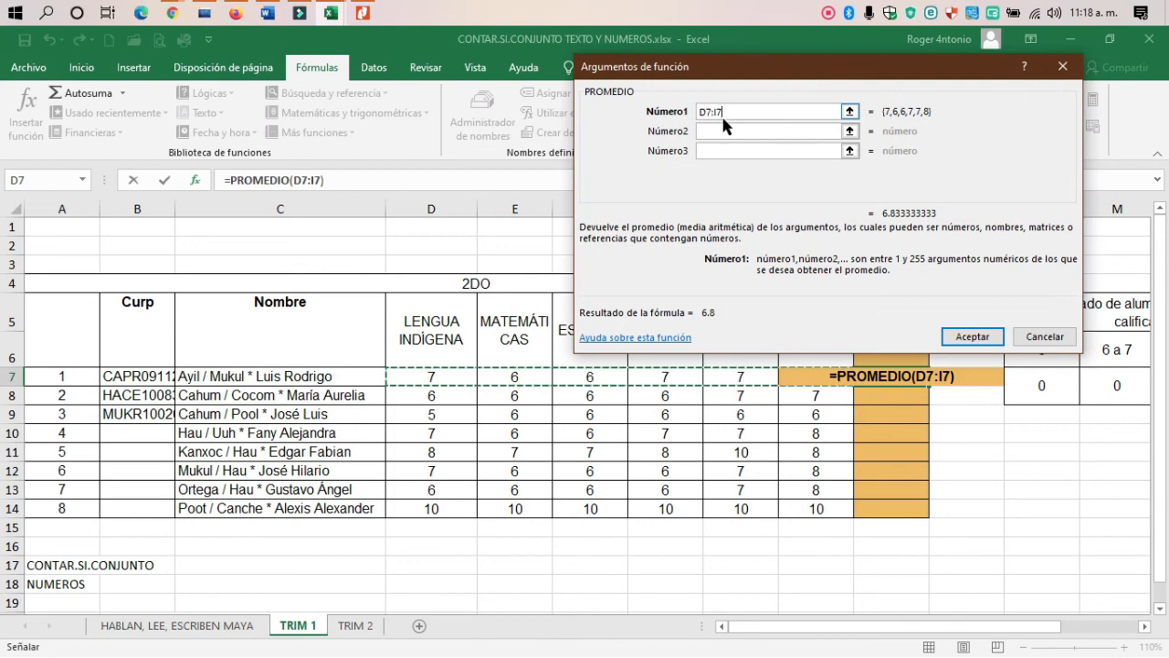
pyautogui.moveTo(725, 112); pyautogui.dragTo(698, 117)
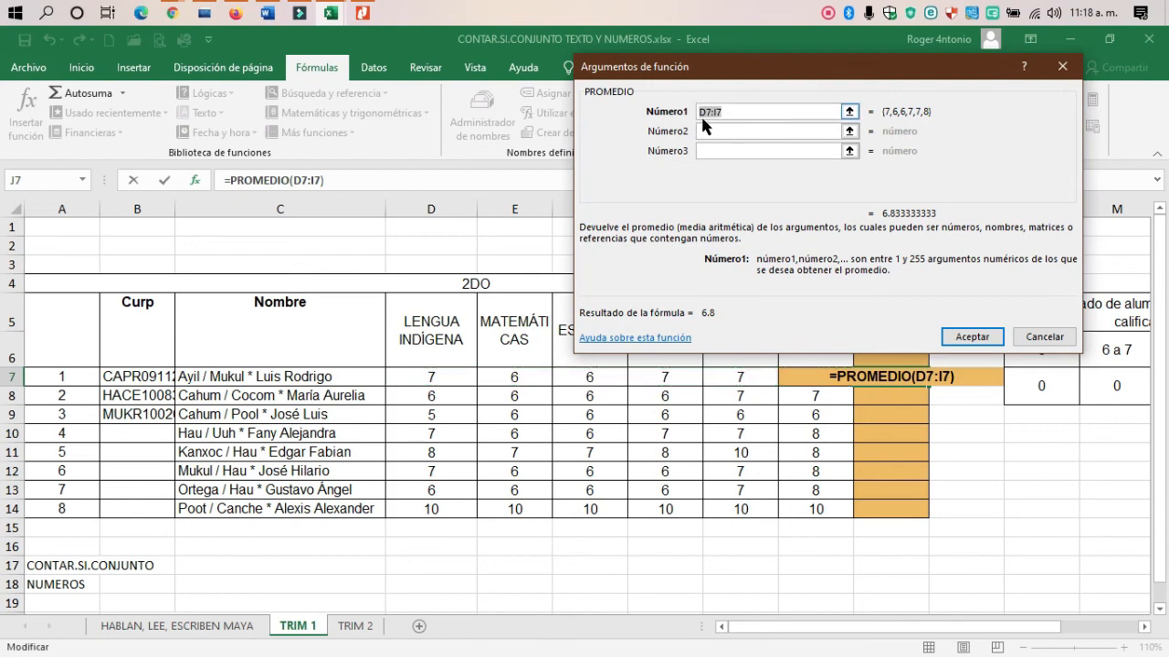
pyautogui.click(712, 116)
pyautogui.doubleClick(721, 112)
pyautogui.click(972, 338)
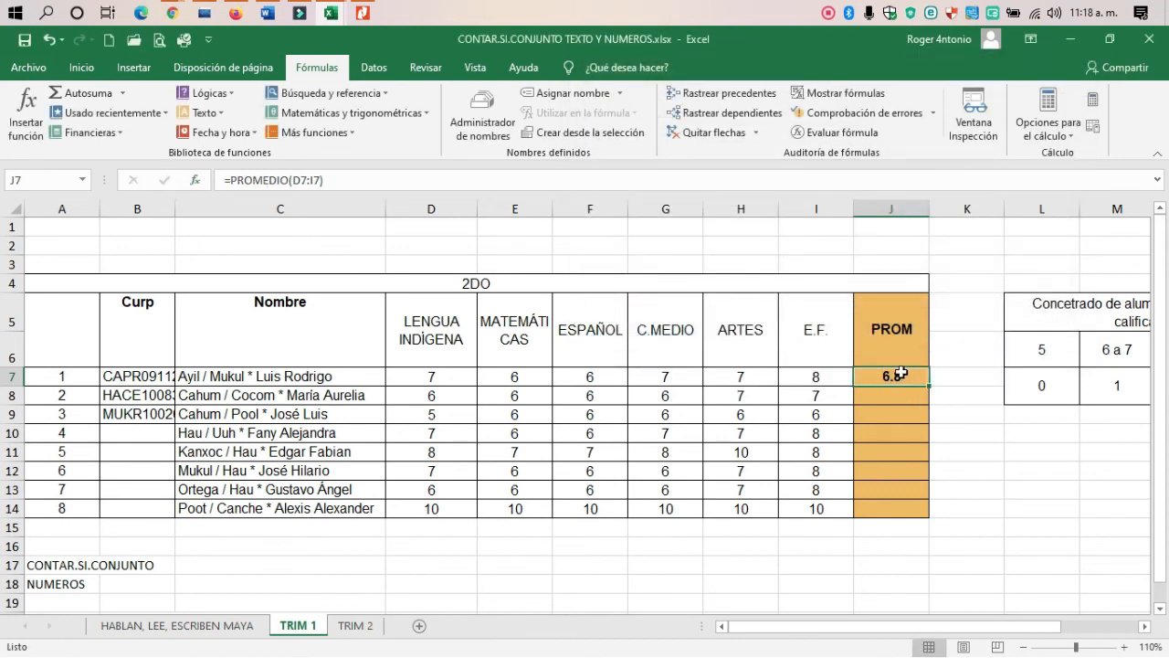
pyautogui.click(195, 179)
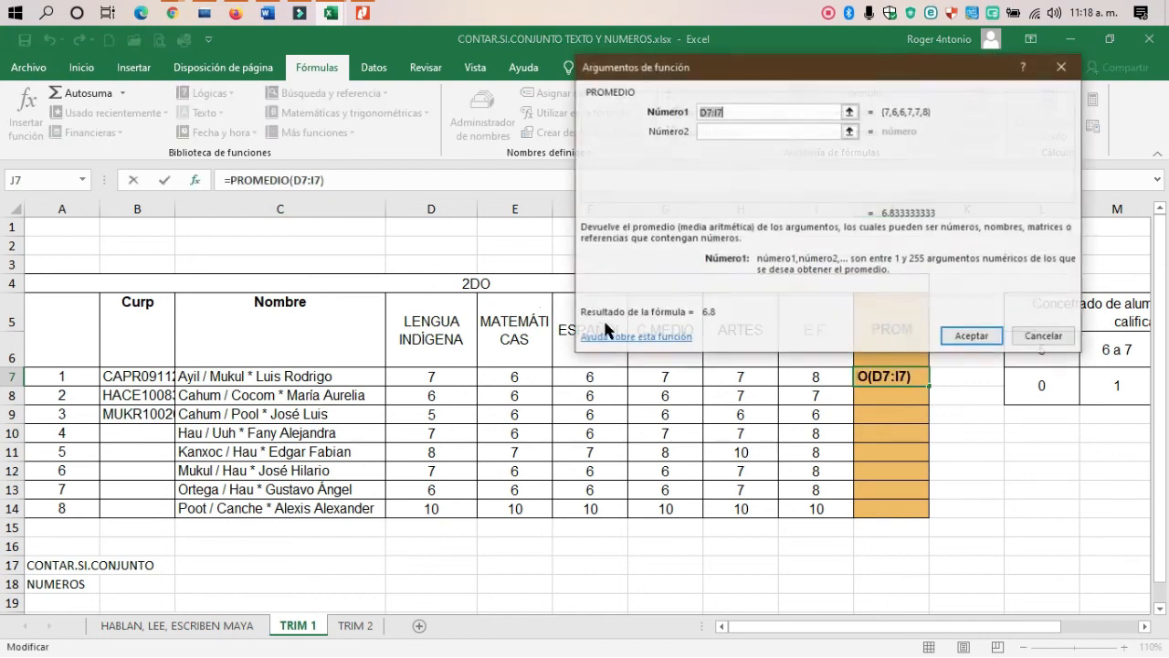
pyautogui.click(1038, 338)
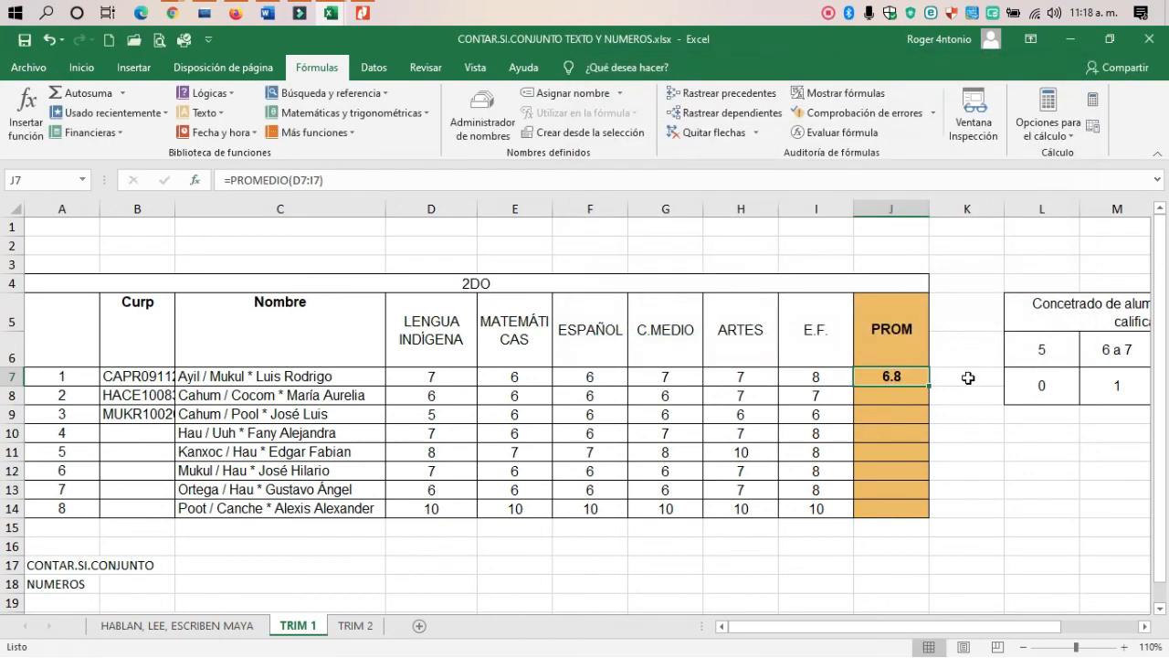
# Remove the range from J7's PROMEDIO formula and select D7:I7 again within the cell, completing it as =PROMEDIO(D7:I7).
pyautogui.doubleClick(914, 378)
pyautogui.moveTo(951, 377); pyautogui.dragTo(916, 377)
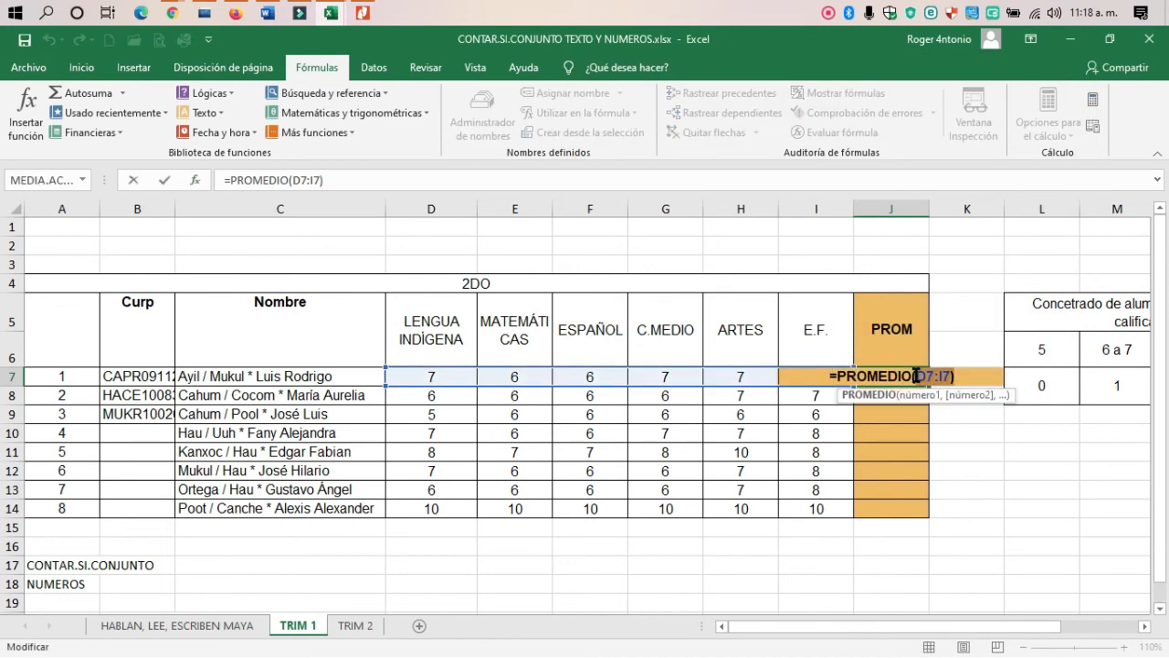
pyautogui.press('BackSpace')
pyautogui.press('BackSpace')
pyautogui.write('(')
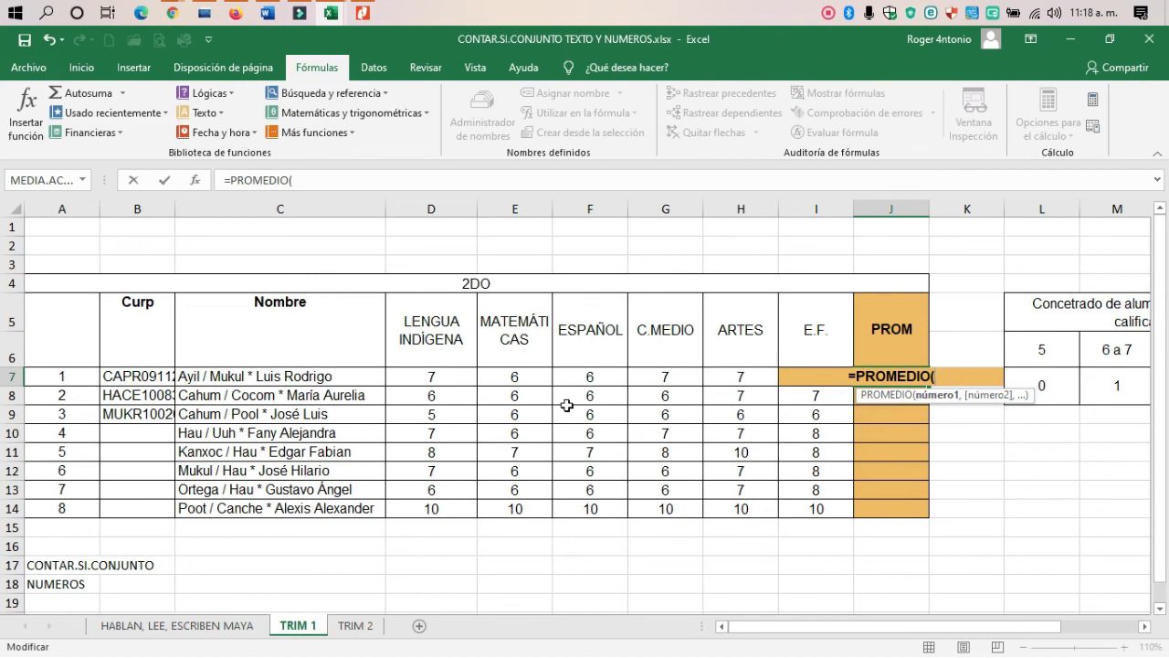
pyautogui.moveTo(457, 376); pyautogui.dragTo(777, 368)
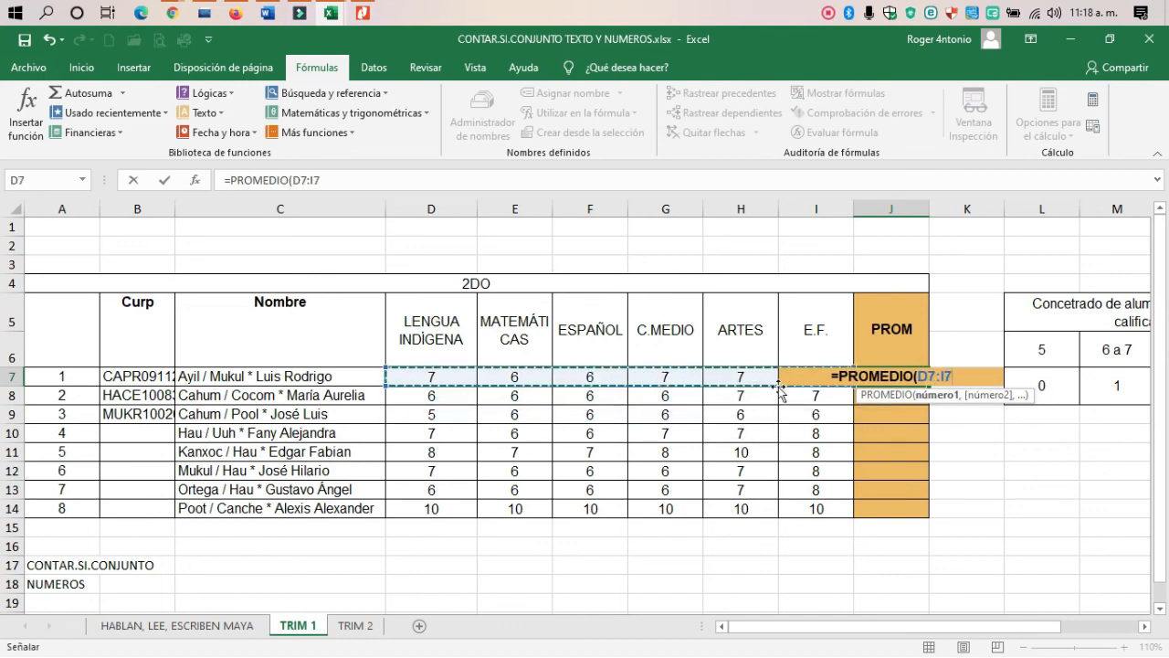
pyautogui.write(')7')
pyautogui.press('Return')
pyautogui.press('Escape')
pyautogui.press('Escape')
pyautogui.click(965, 380)
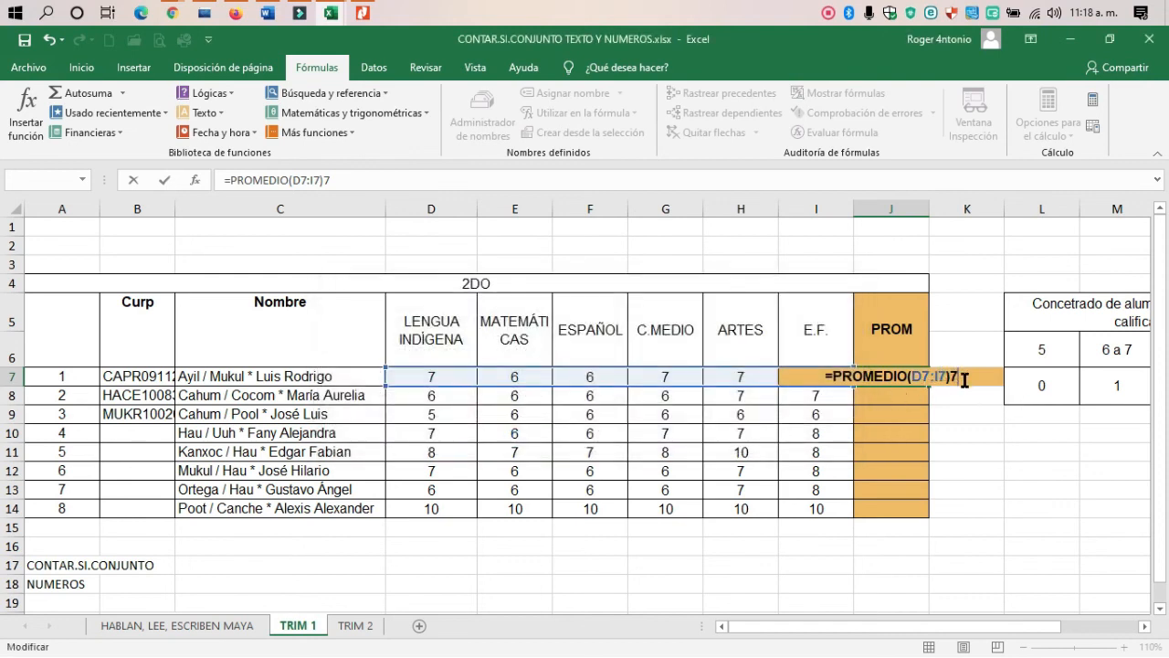
pyautogui.press('BackSpace')
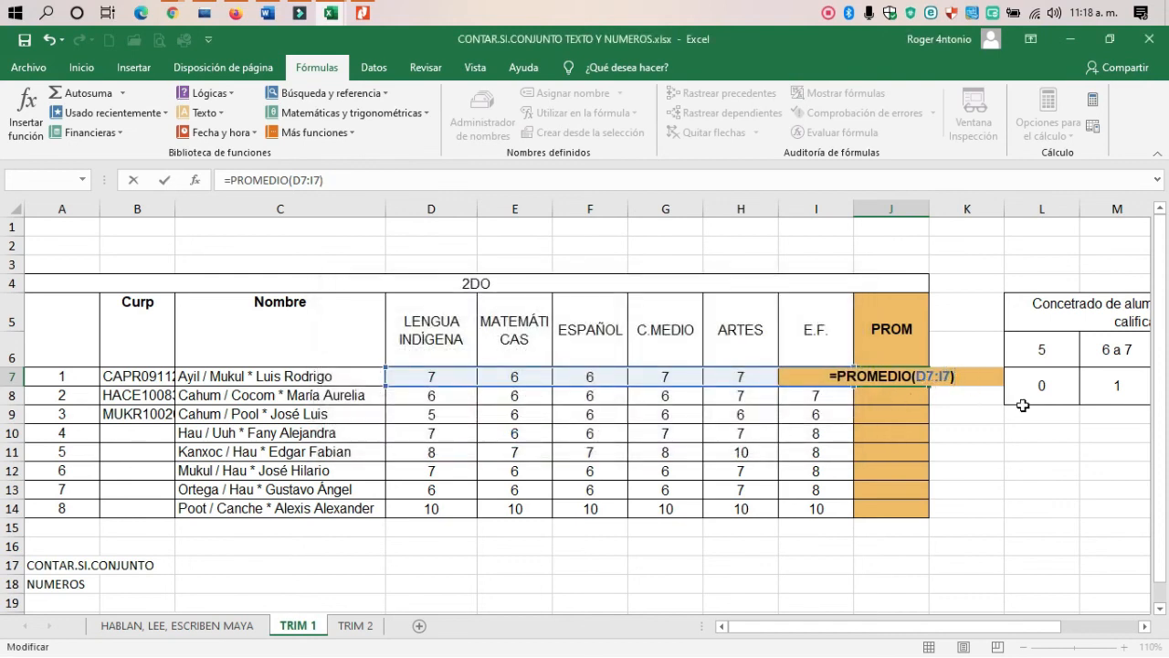
pyautogui.press('Return')
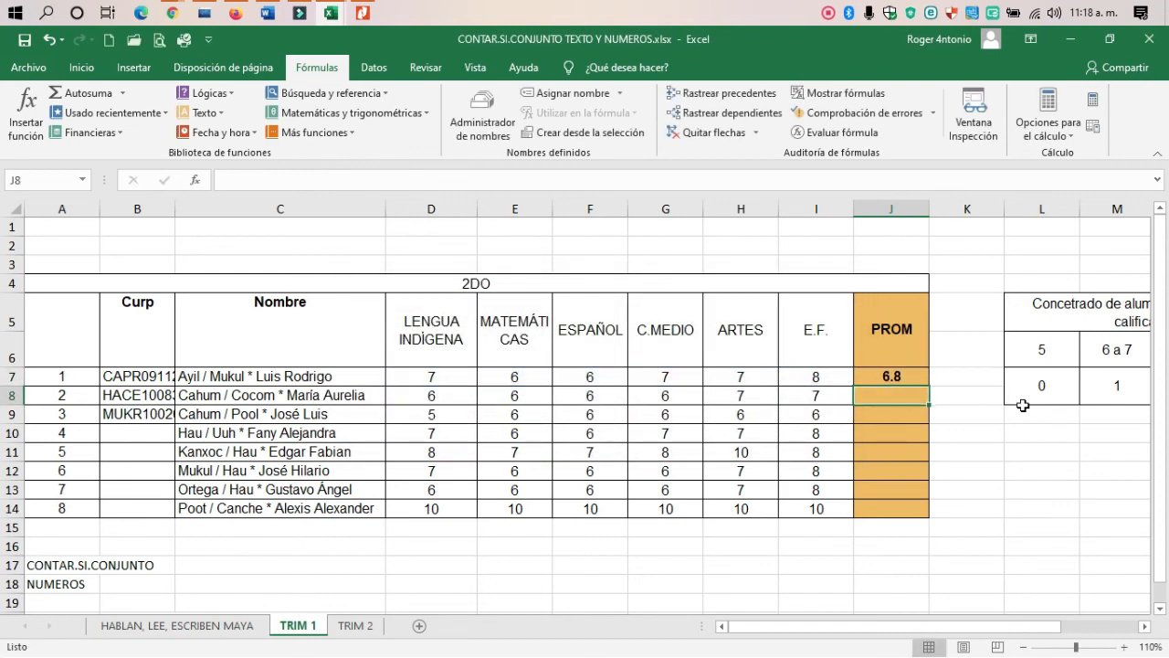
# Overwrite the average in J7 by starting a PROMEDIO formula again from the function suggestions.
pyautogui.click(912, 381)
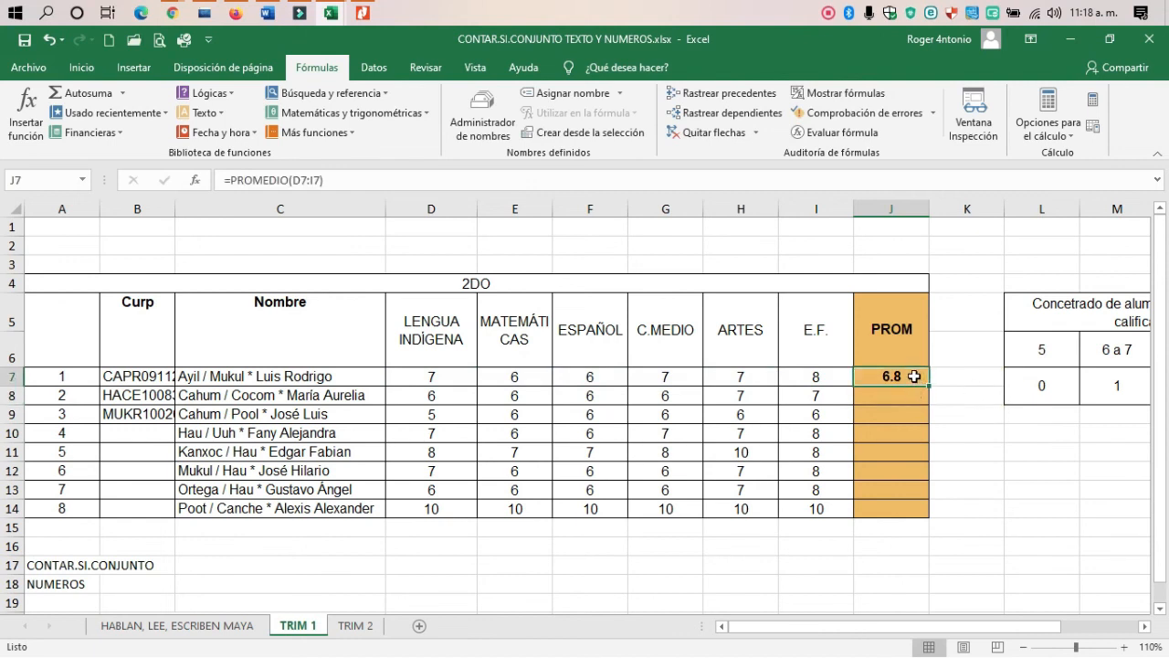
pyautogui.write('=primedi')
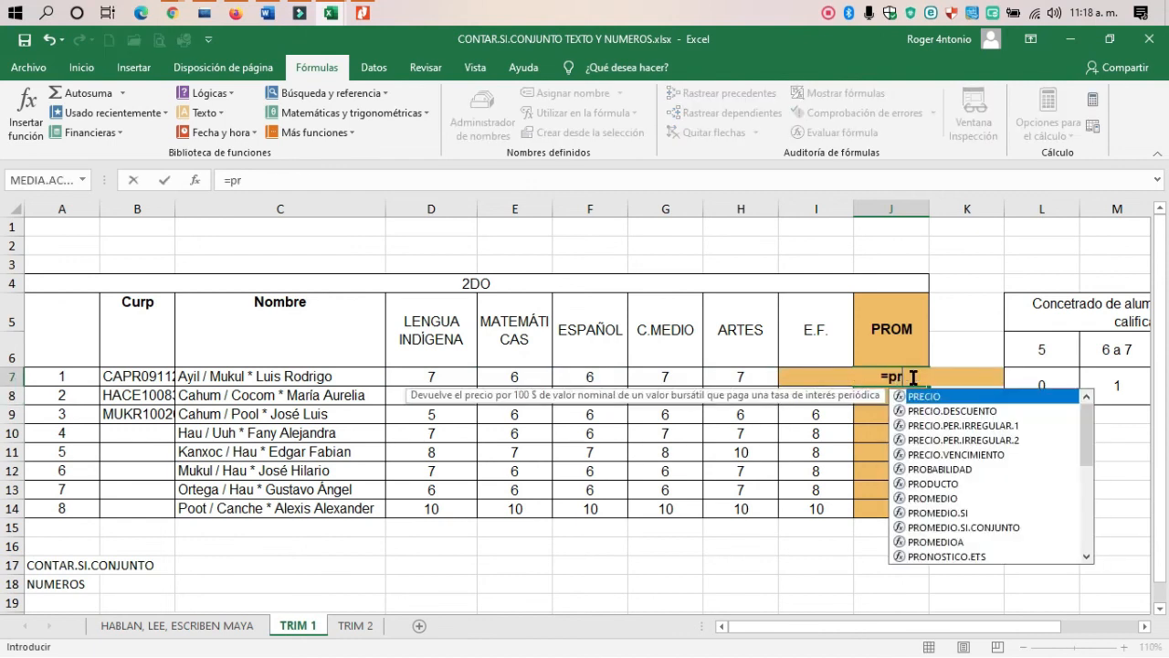
pyautogui.press('BackSpace')
pyautogui.press('BackSpace')
pyautogui.press('BackSpace')
pyautogui.press('BackSpace')
pyautogui.press('BackSpace')
pyautogui.write('omed')
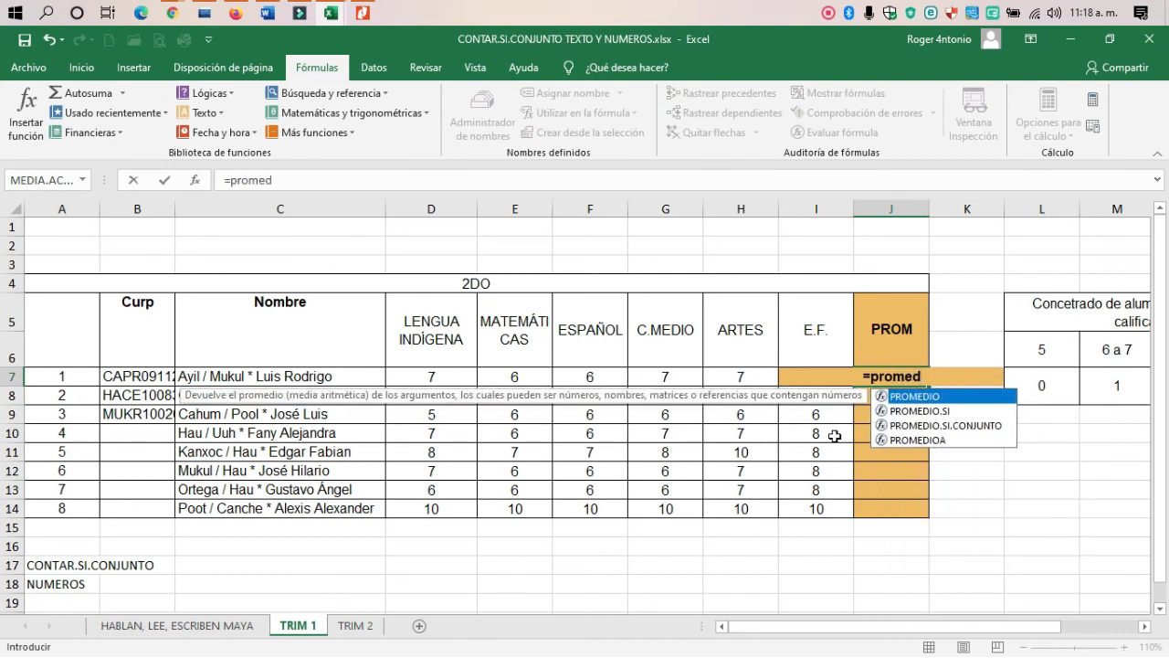
pyautogui.doubleClick(901, 396)
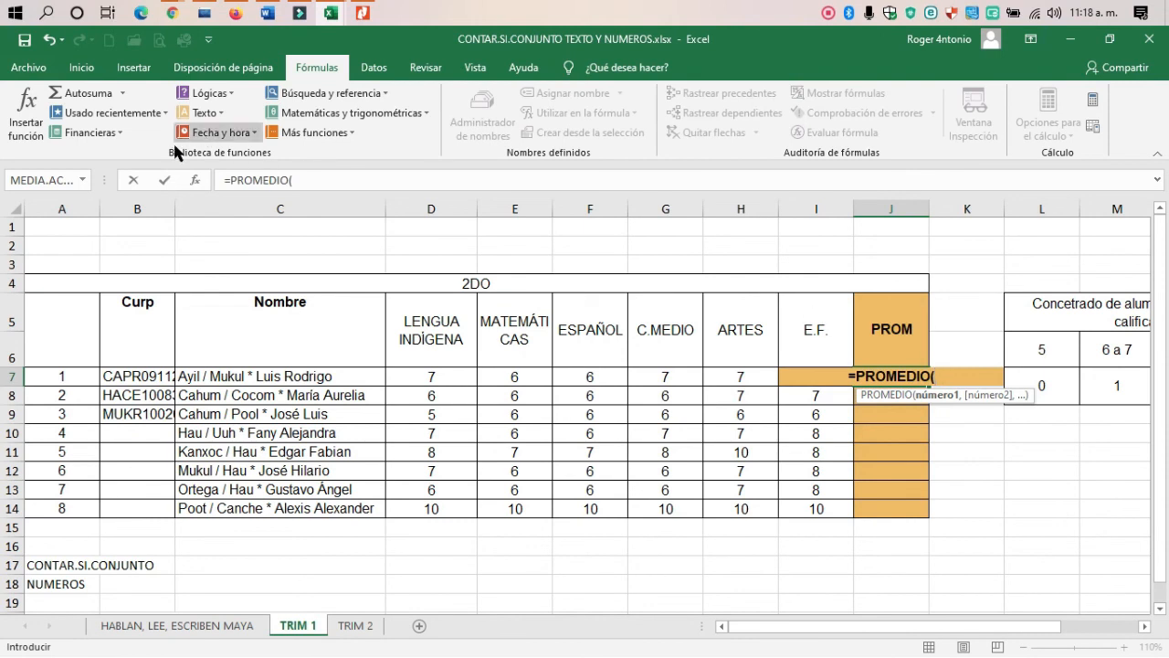
# Set Número1 to D7:I7 in the function arguments for J7 and accept the formula.
pyautogui.click(195, 186)
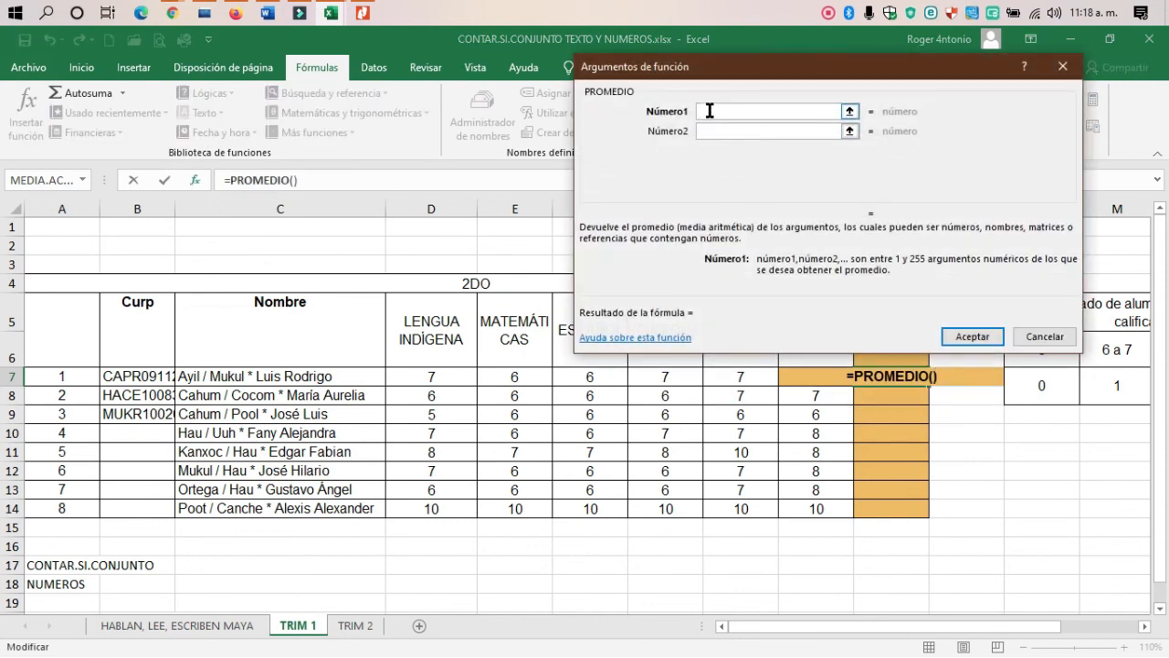
pyautogui.moveTo(449, 378); pyautogui.dragTo(812, 378)
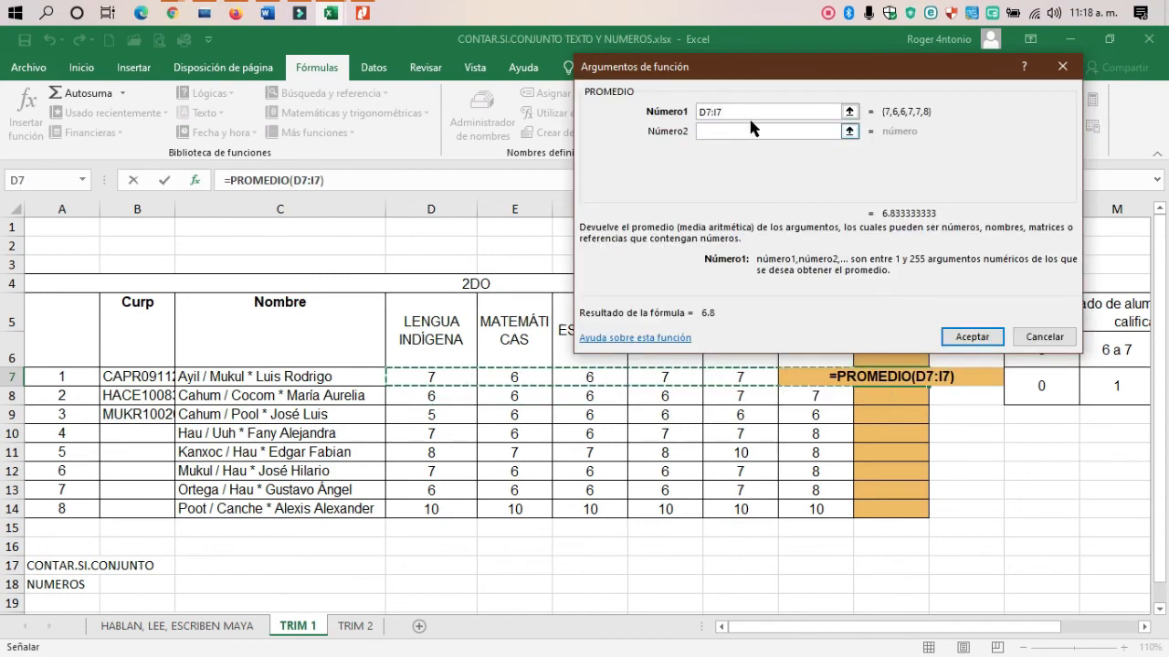
pyautogui.click(967, 340)
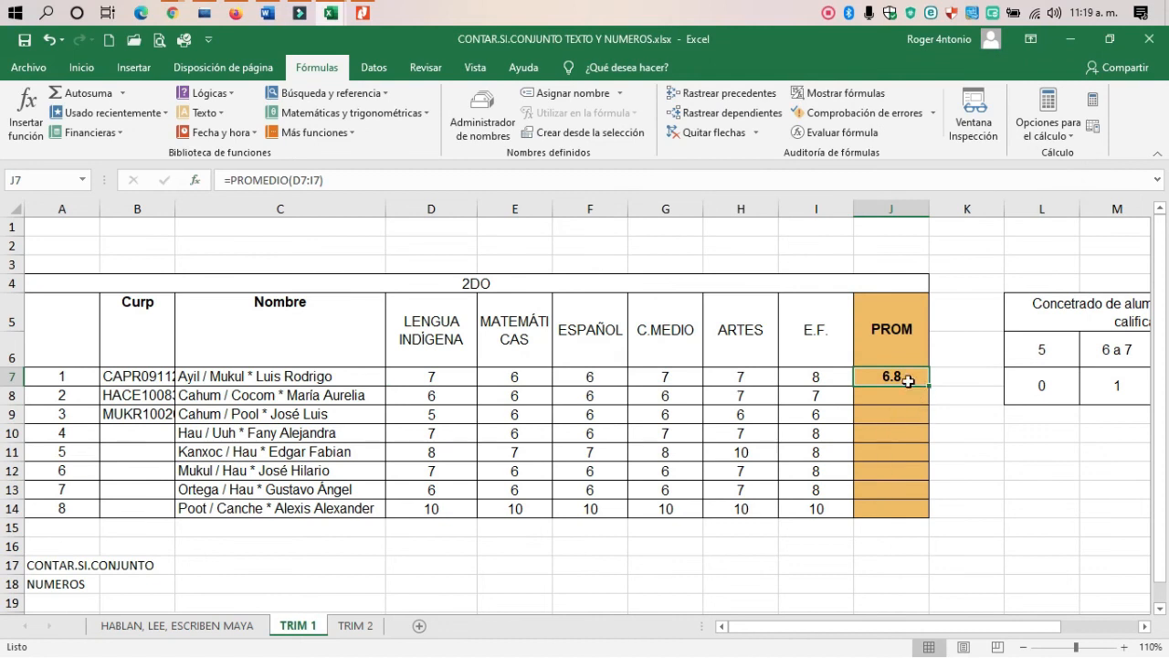
# Copy the average in J7, paste only its formula into J8:J14, and undo that paste.
pyautogui.click(81, 69)
pyautogui.click(52, 110)
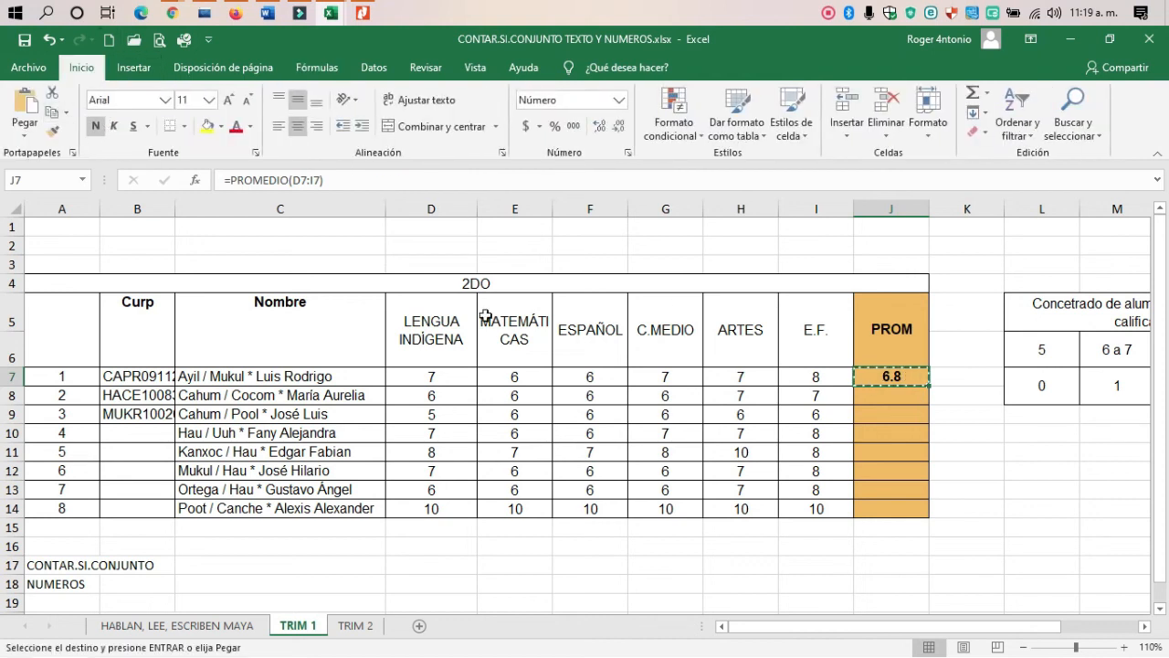
pyautogui.moveTo(888, 394); pyautogui.dragTo(892, 505)
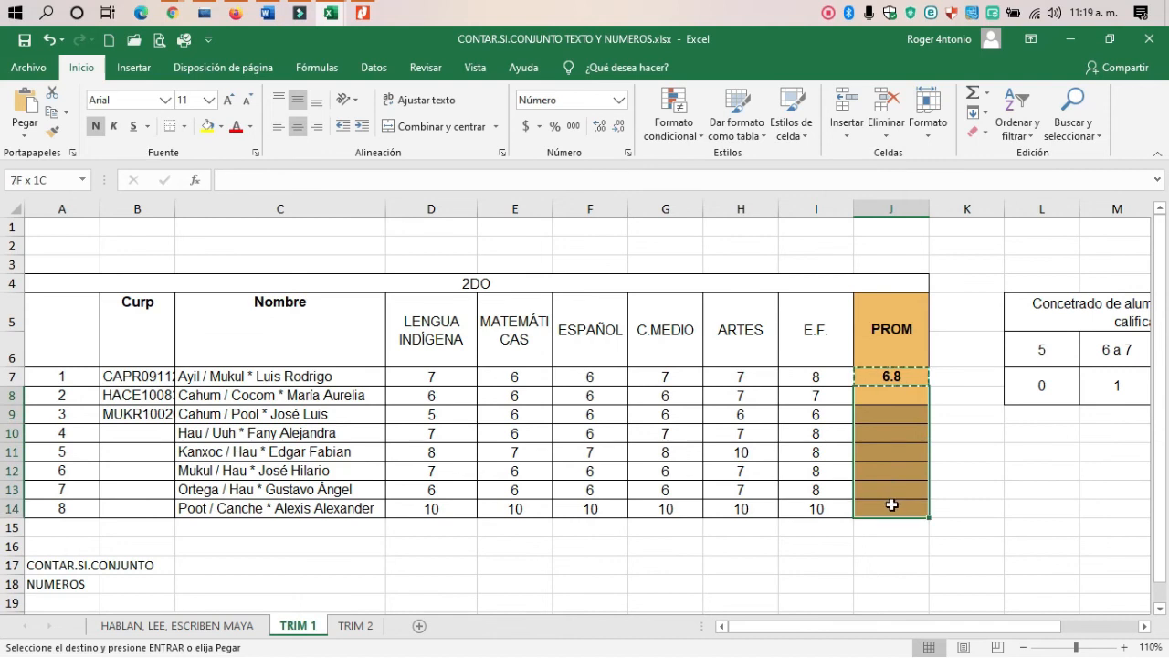
pyautogui.click(26, 139)
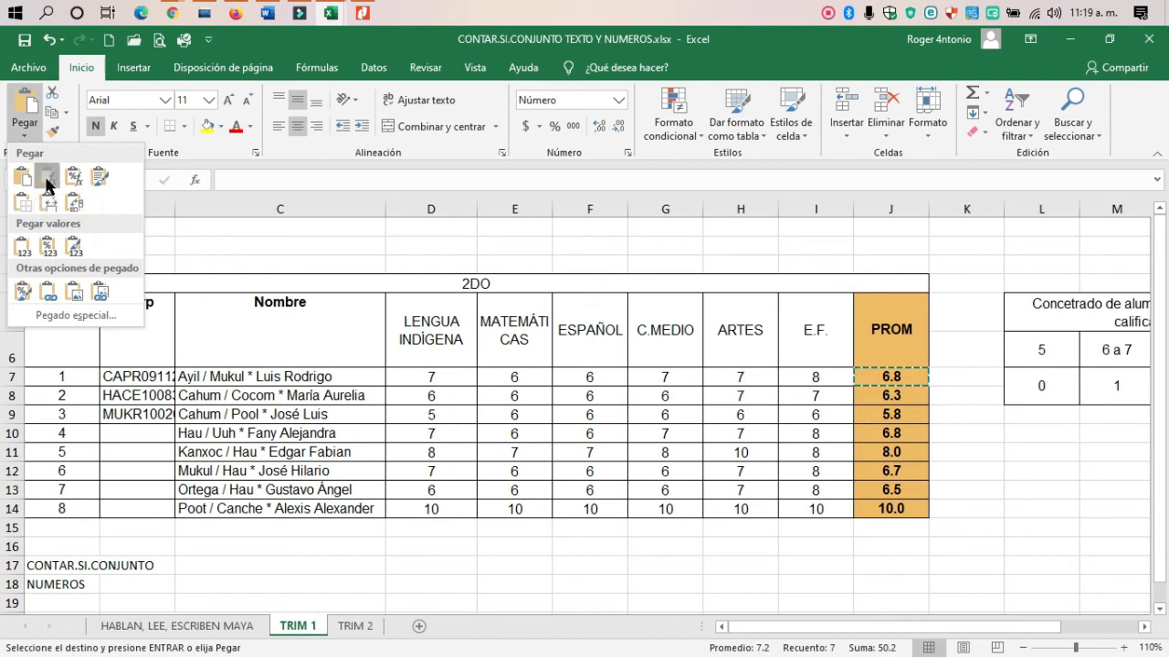
pyautogui.click(48, 185)
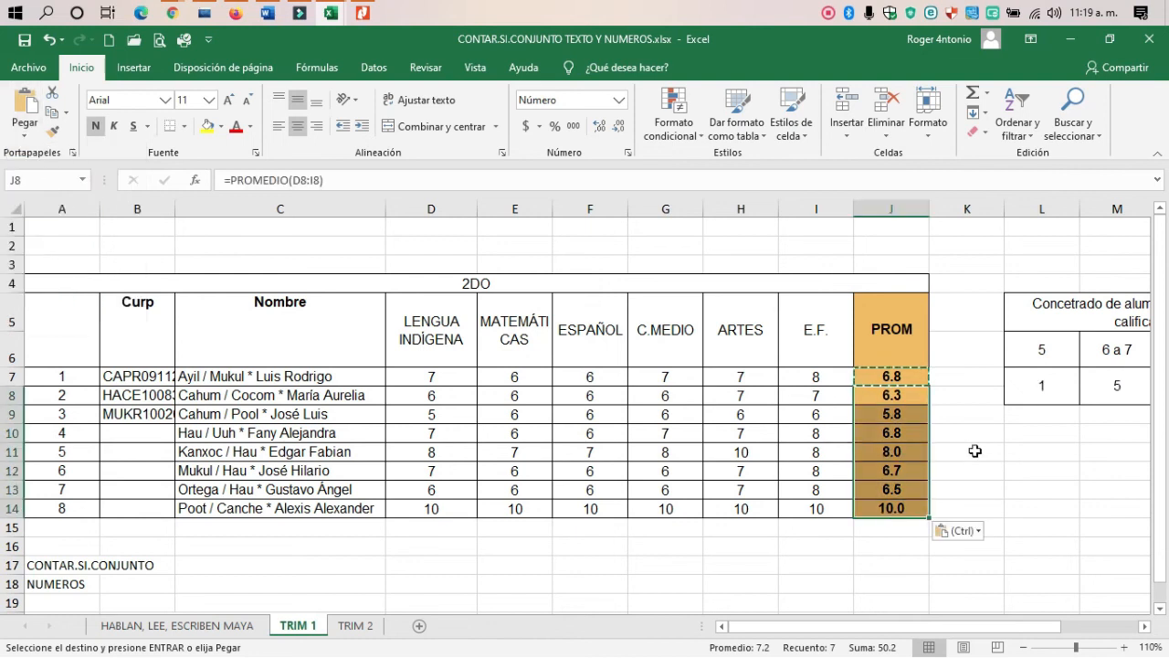
pyautogui.hotkey('ctrl', 'z')
# Try pasting J7 into J8:J14 as values and as formulas, undo each attempt, and cancel the copy selection.
pyautogui.rightClick(922, 403)
pyautogui.click(986, 344)
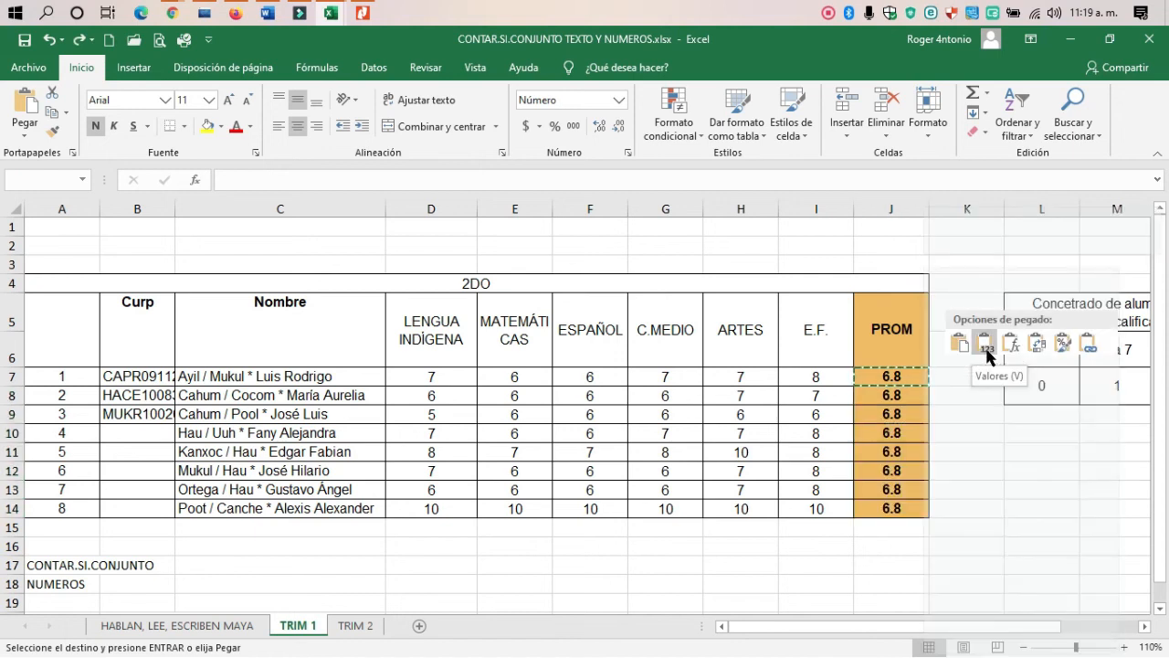
pyautogui.hotkey('ctrl', 'z')
pyautogui.rightClick(923, 402)
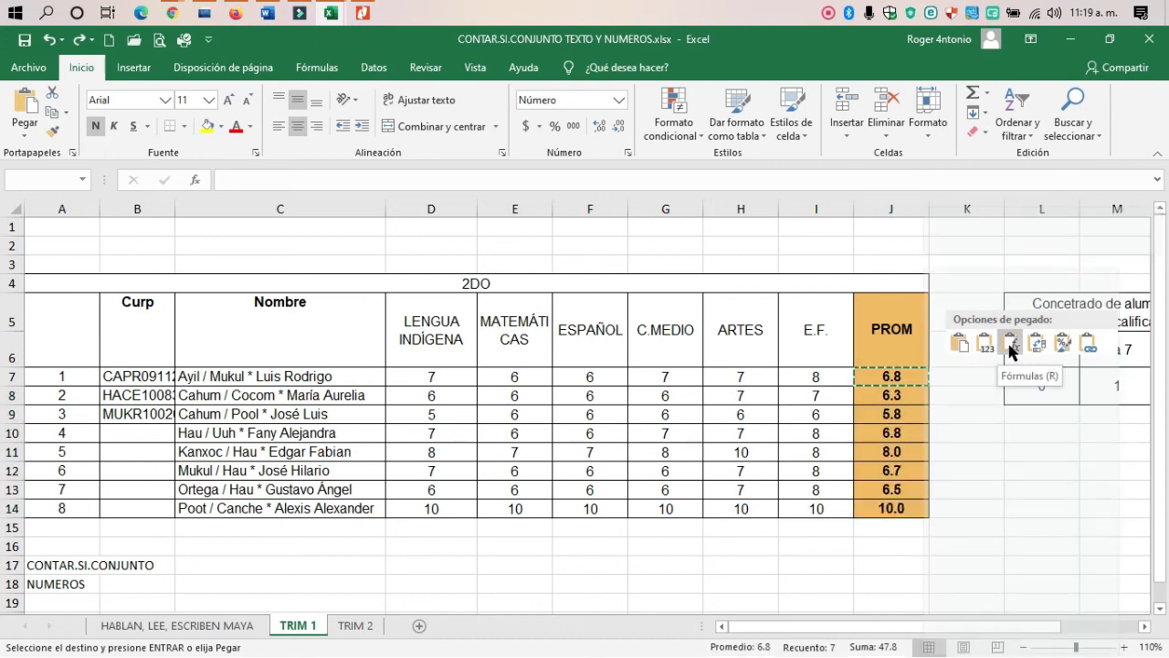
pyautogui.click(1012, 345)
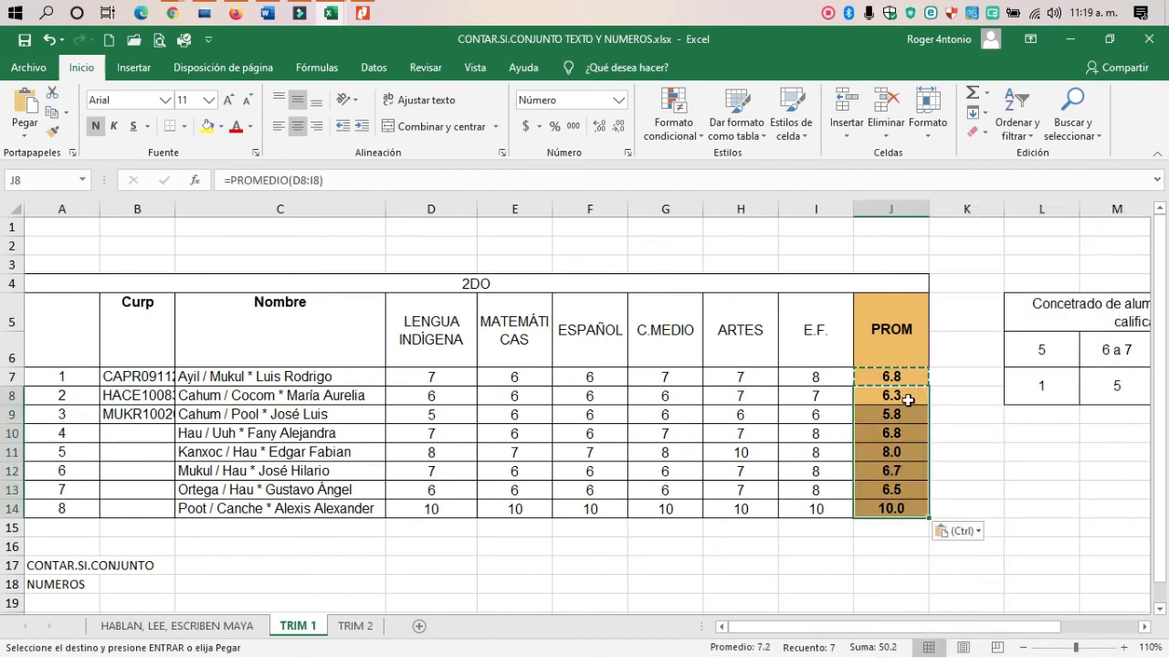
pyautogui.hotkey('ctrl', 'z')
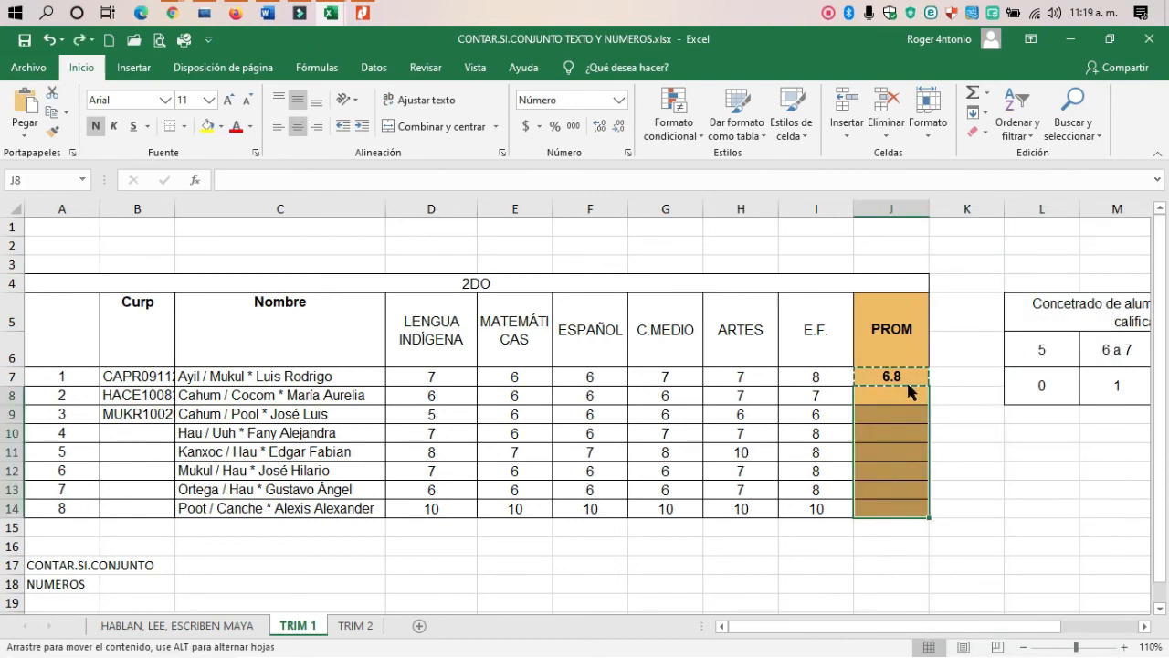
pyautogui.click(907, 380)
pyautogui.press('Escape')
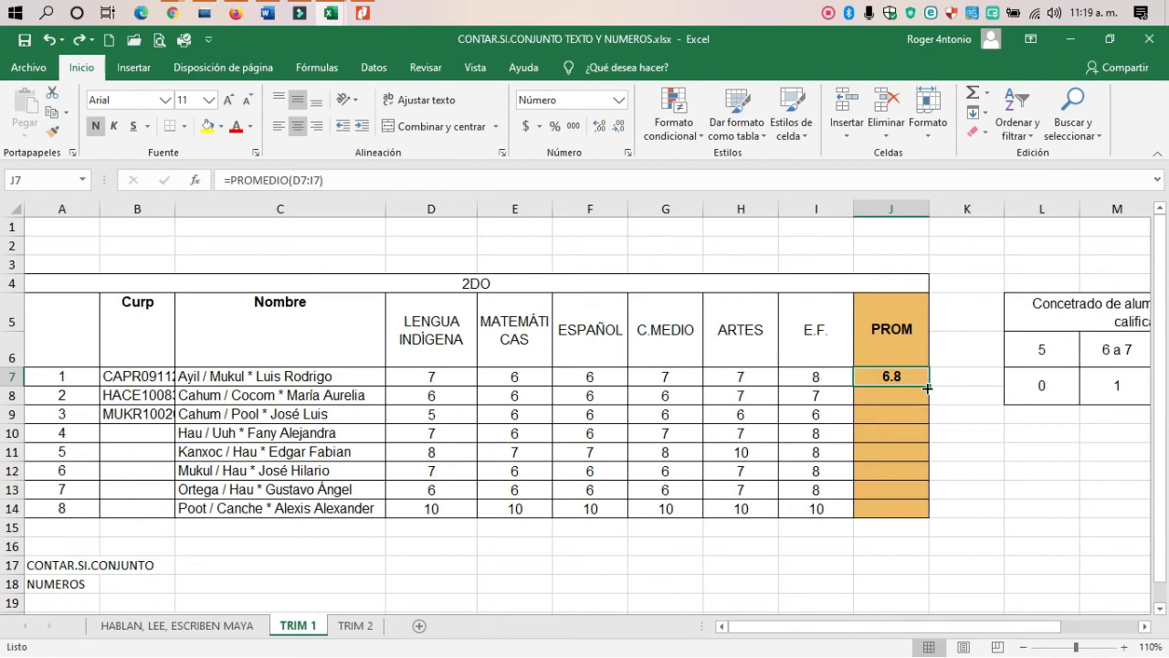
pyautogui.moveTo(363, 183); pyautogui.dragTo(214, 162)
pyautogui.click(923, 428)
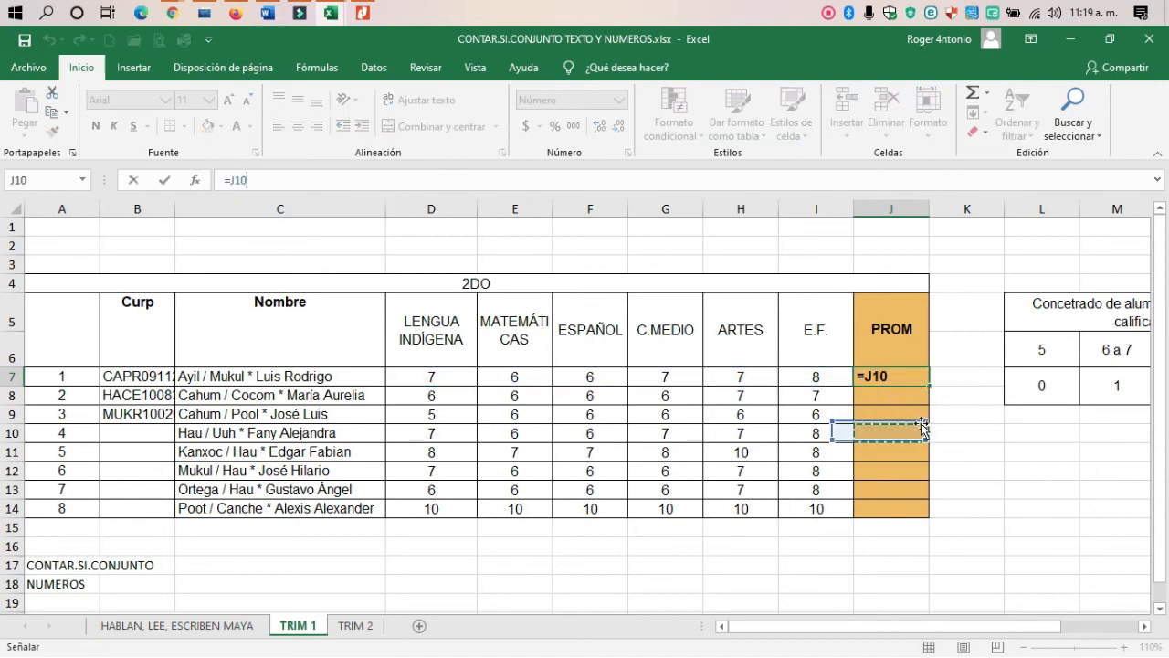
pyautogui.press('Escape')
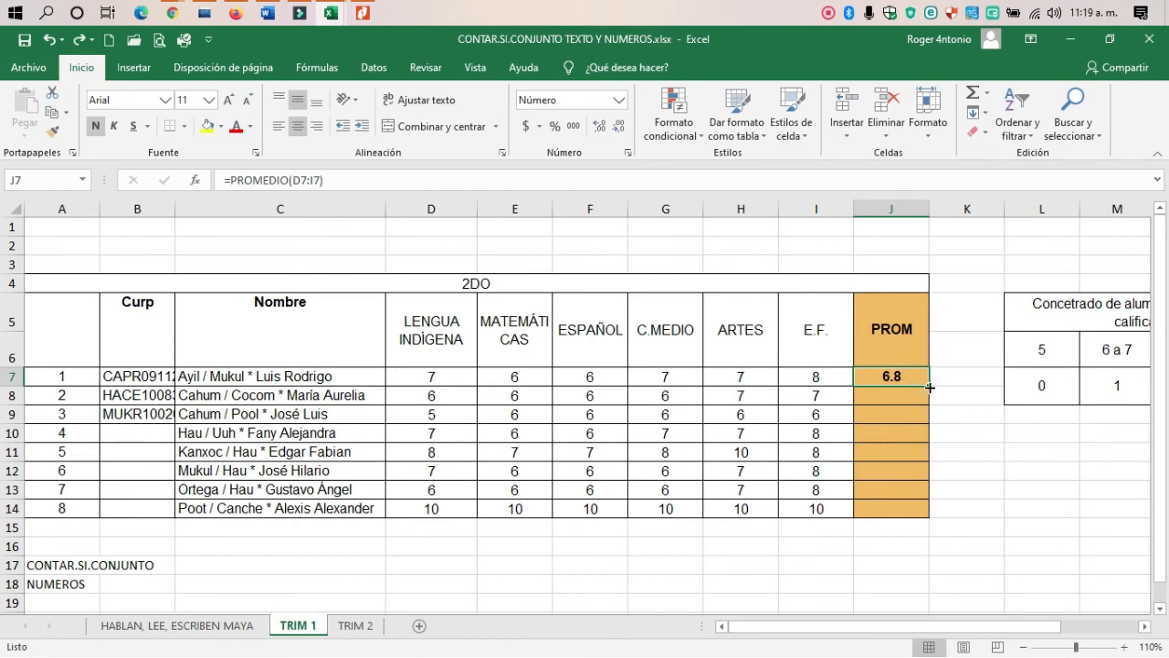
# Fill the PROMEDIO formula from J7 down through J14 for the remaining students.
pyautogui.moveTo(929, 387); pyautogui.dragTo(923, 513)
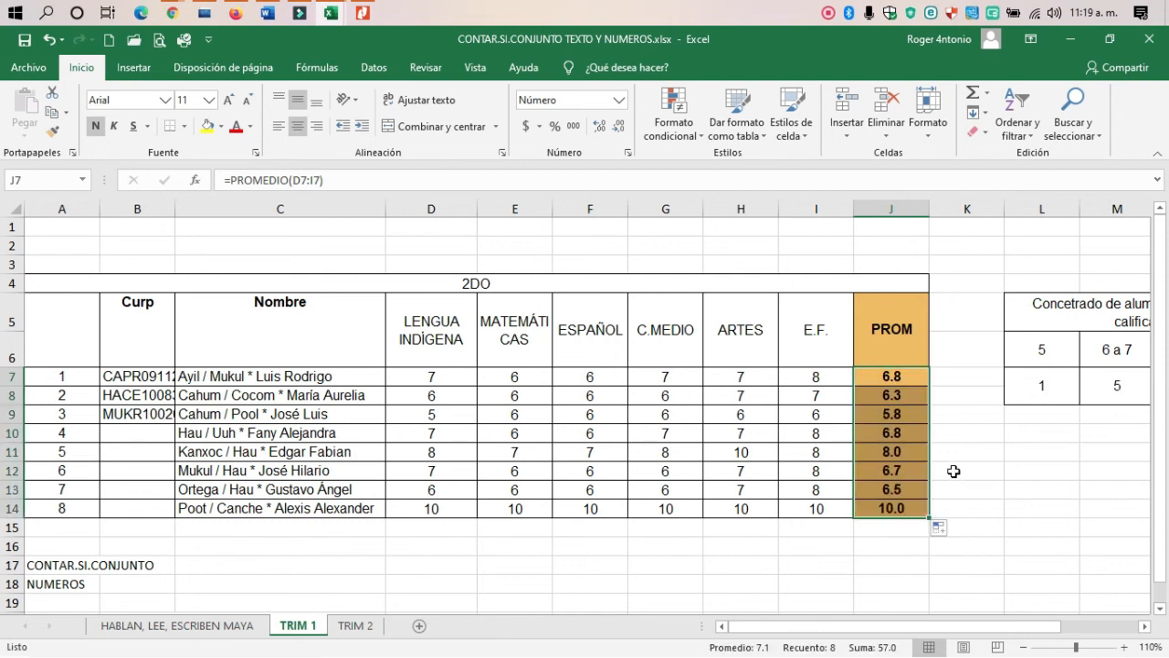
pyautogui.click(954, 472)
# Check the filled formula in J8 against the second student's row of grades.
pyautogui.click(914, 379)
pyautogui.click(910, 397)
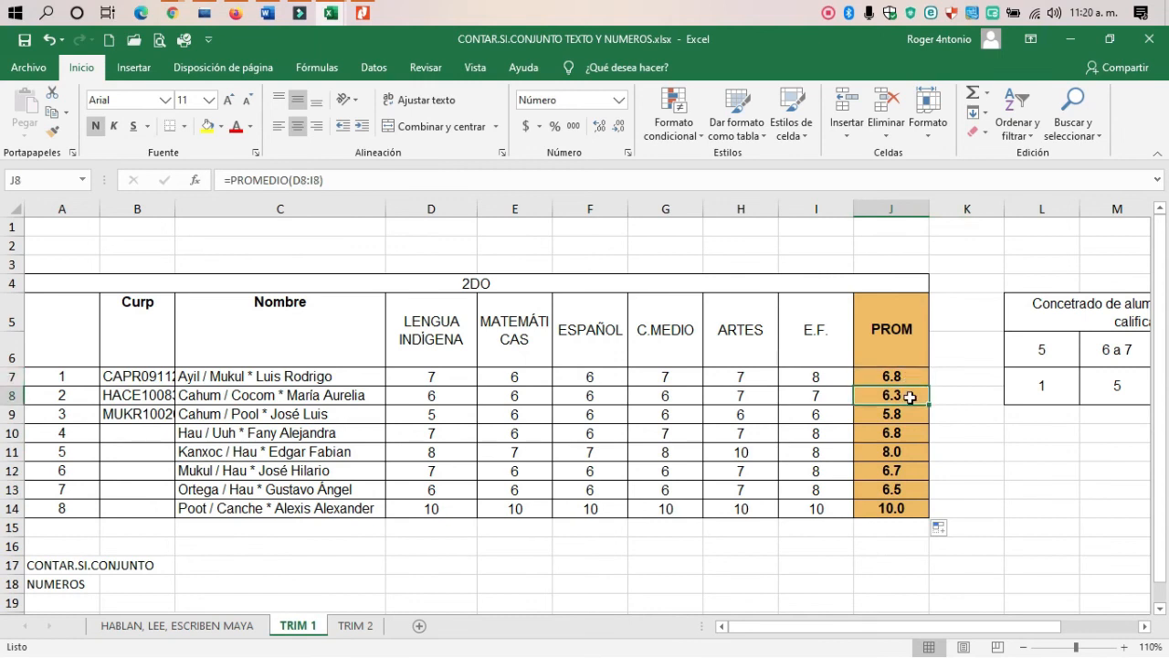
pyautogui.click(13, 395)
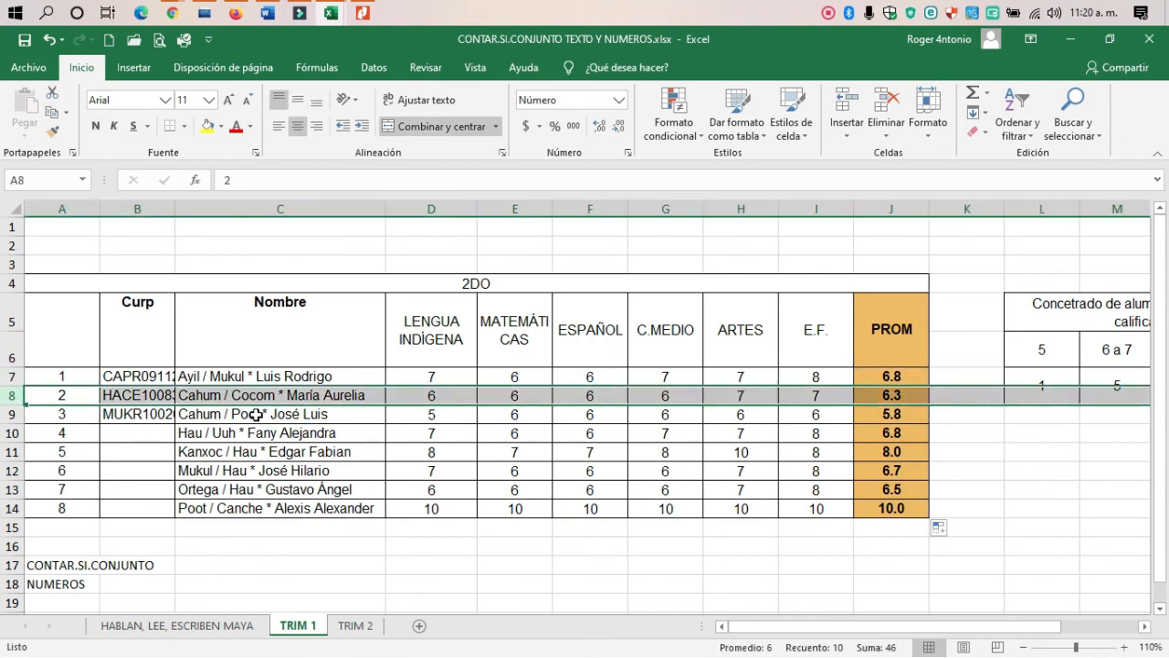
pyautogui.click(890, 395)
pyautogui.doubleClick(890, 395)
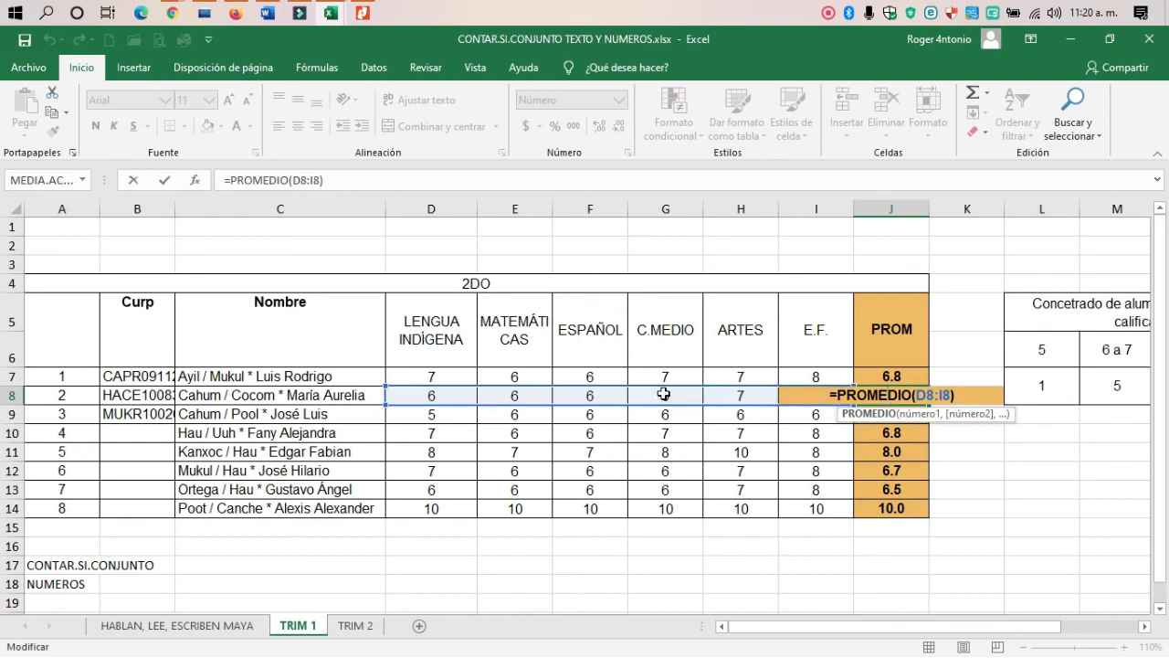
# Examine which grade cells the average formula in J14 references, leaving the formula unedited.
pyautogui.click(895, 509)
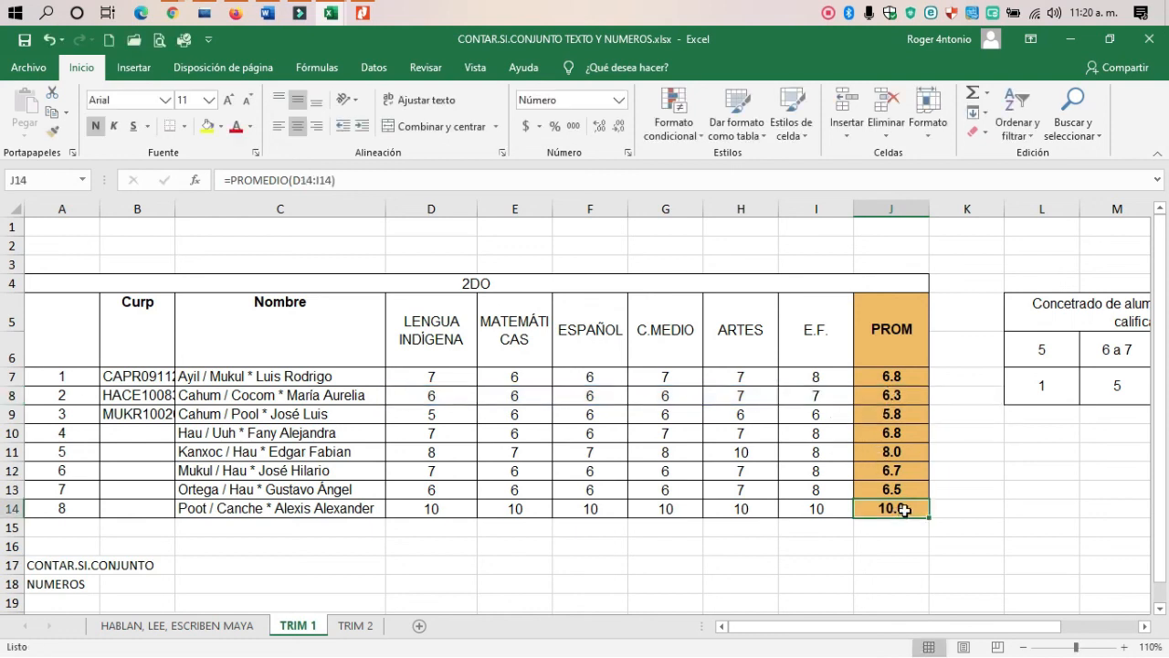
pyautogui.doubleClick(898, 510)
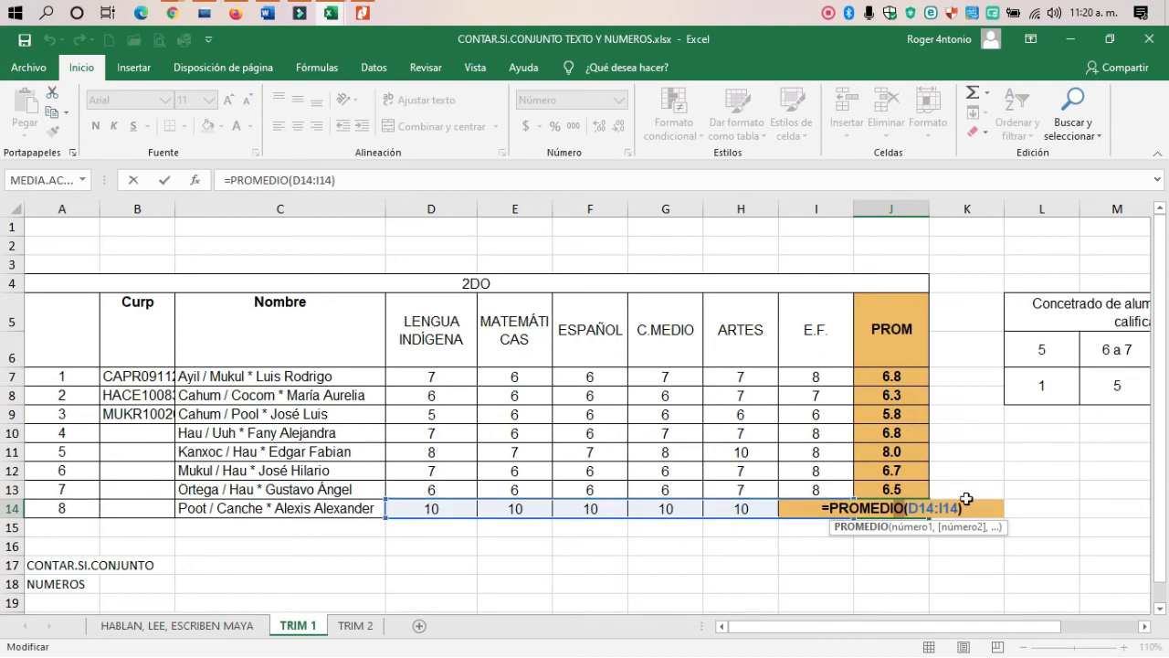
pyautogui.press('Escape')
pyautogui.doubleClick(917, 500)
pyautogui.click(916, 502)
pyautogui.doubleClick(914, 502)
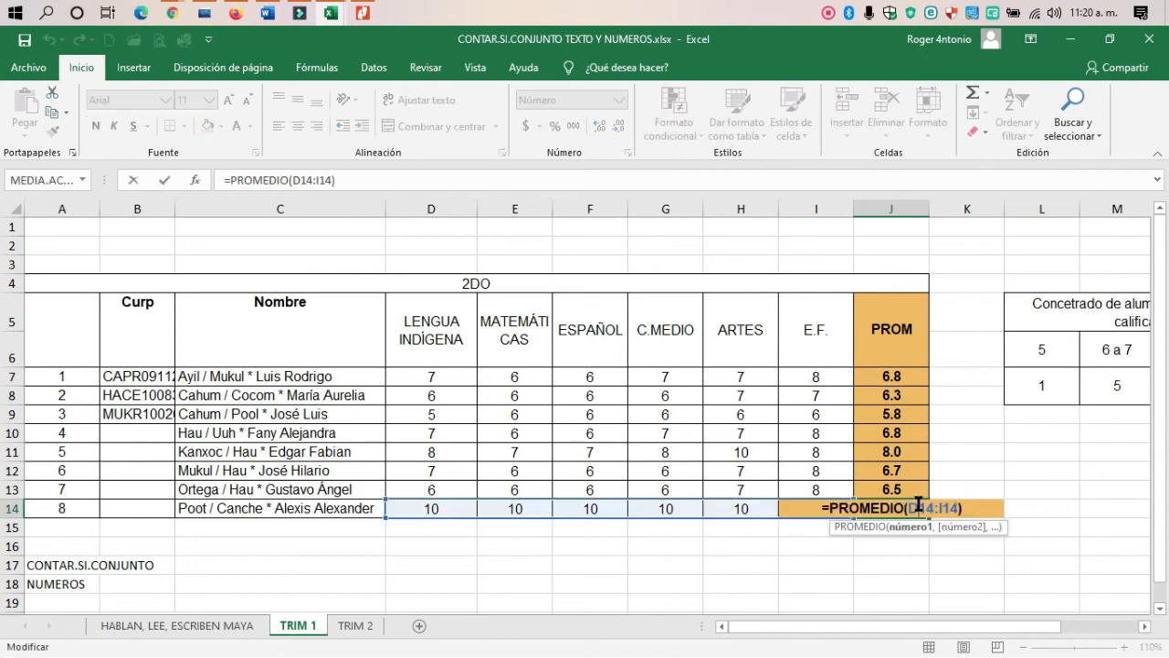
pyautogui.click(956, 416)
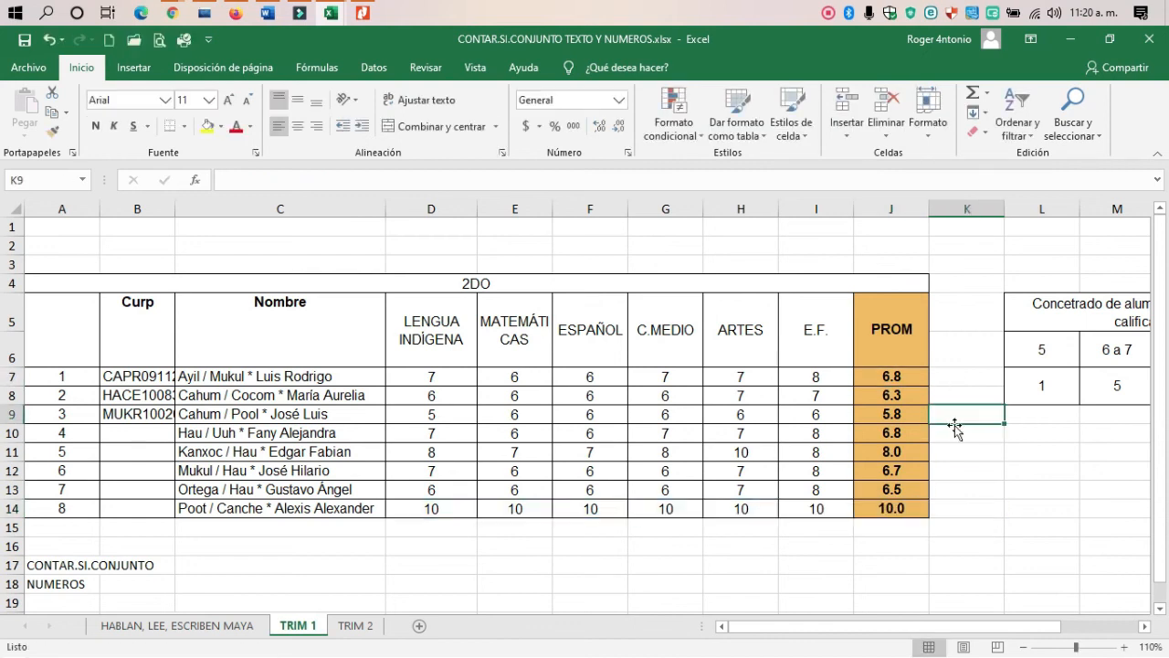
pyautogui.doubleClick(888, 508)
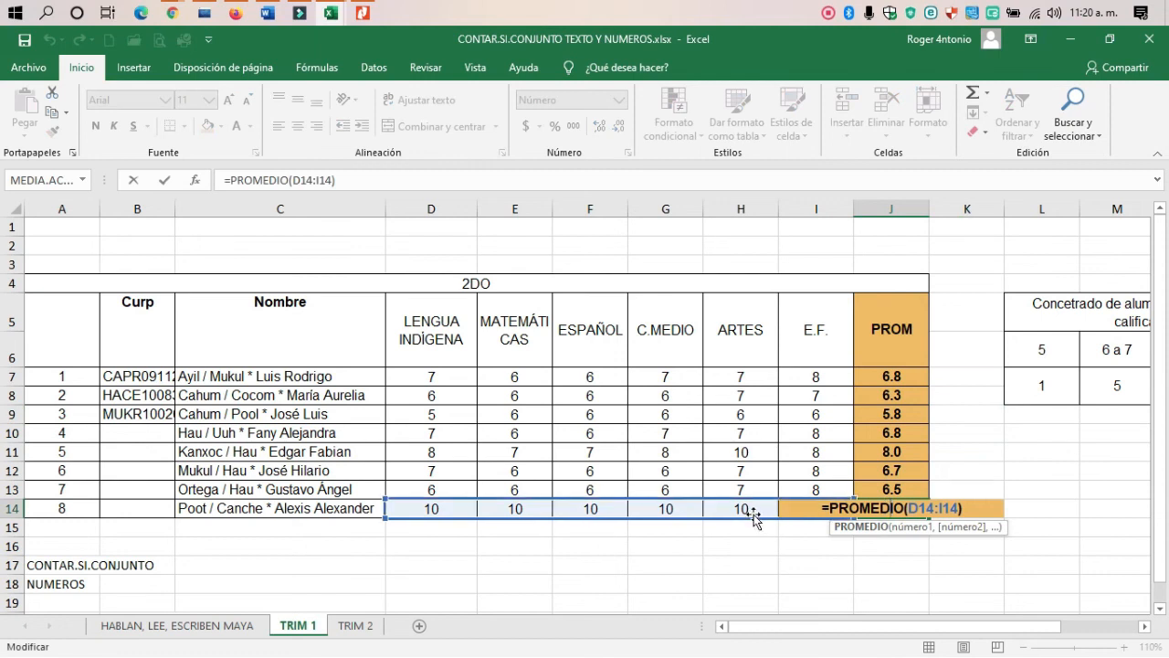
pyautogui.press('Escape')
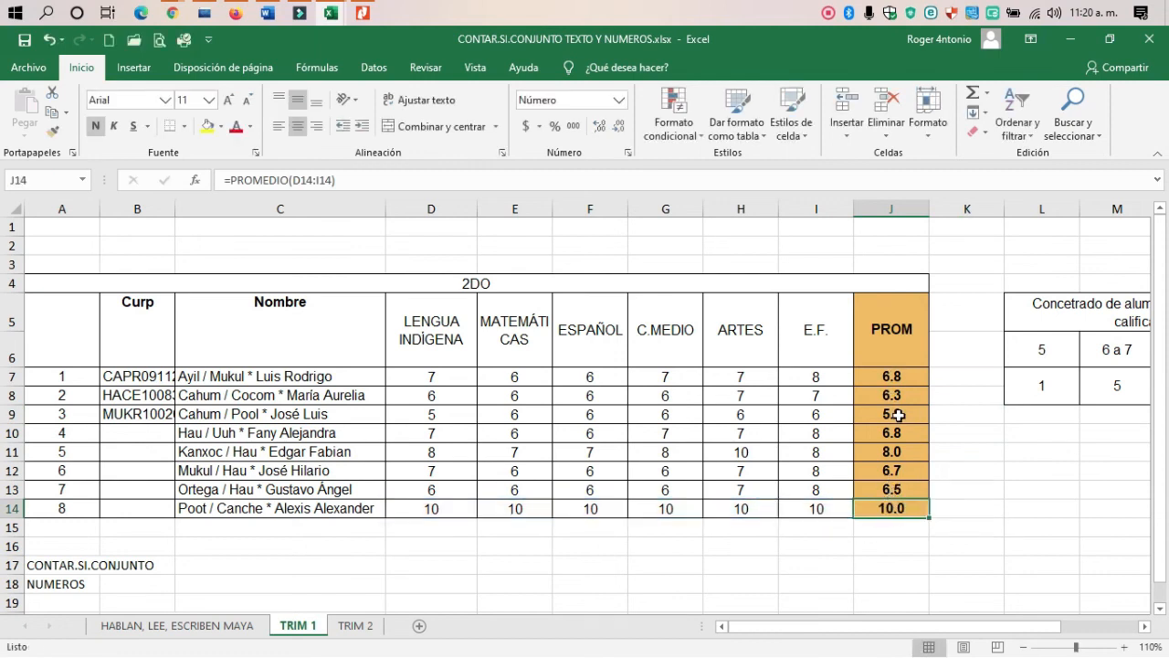
# Examine the grade range referenced by the average formula in J9, keeping it as D9:I9.
pyautogui.doubleClick(899, 415)
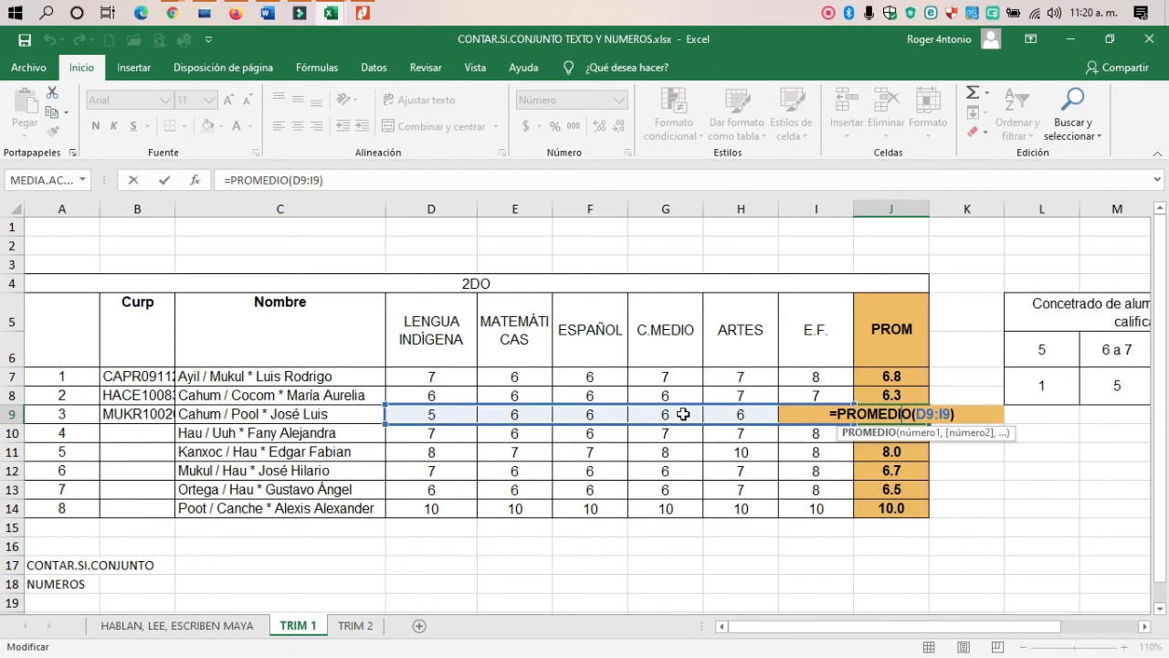
pyautogui.press('Escape')
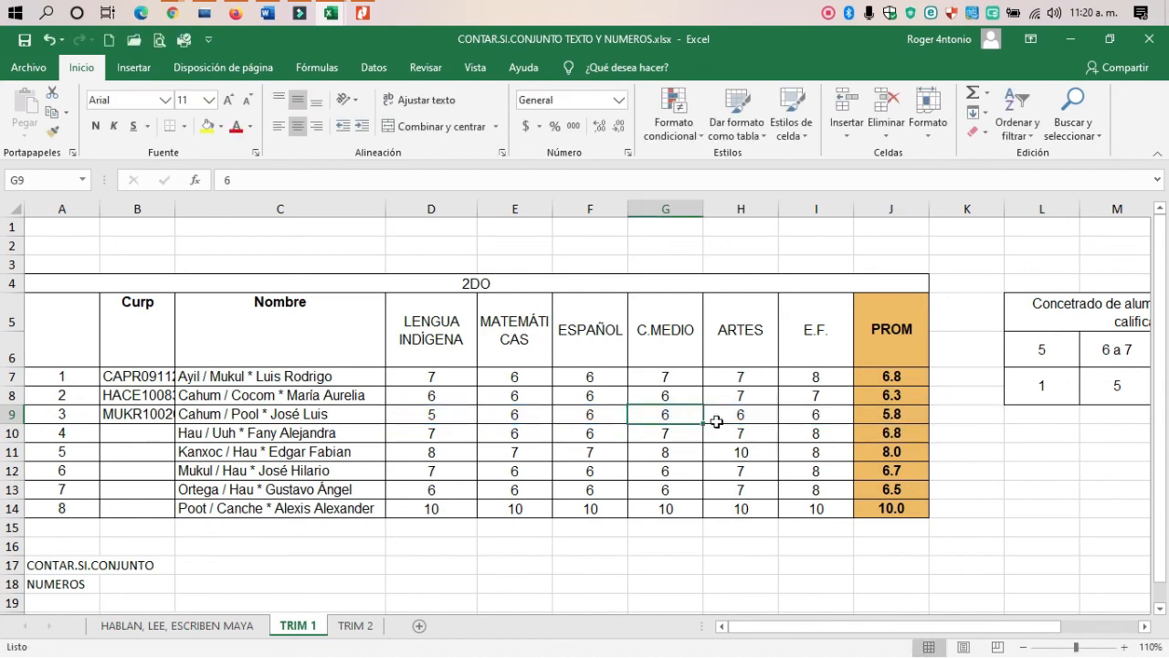
pyautogui.doubleClick(889, 414)
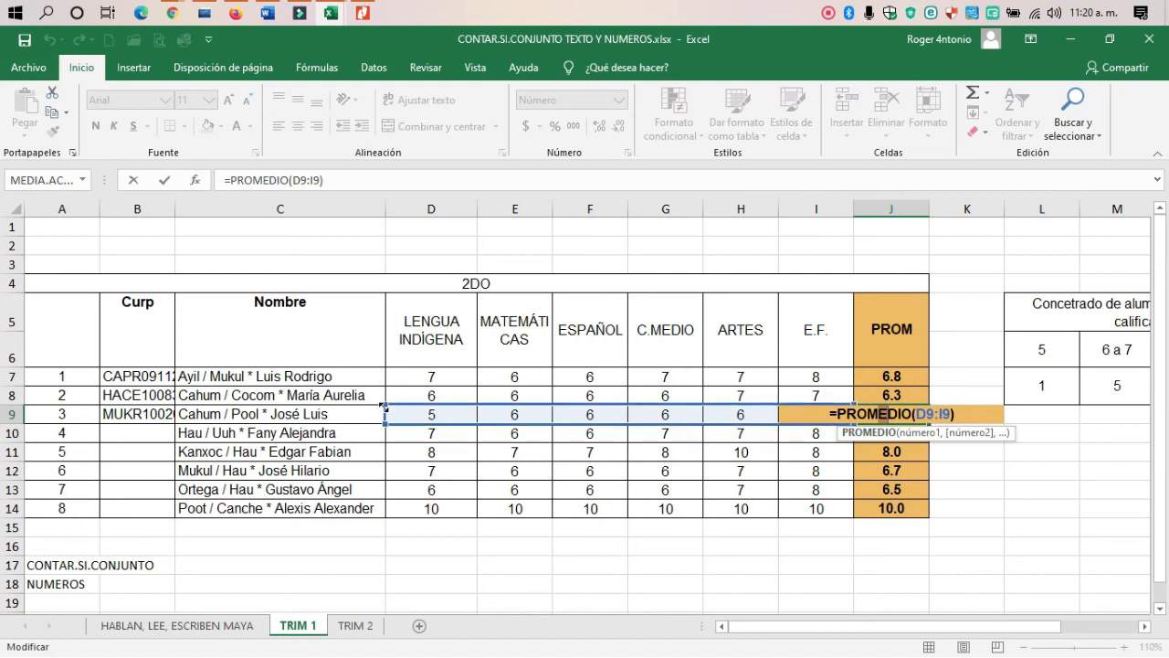
pyautogui.moveTo(435, 406); pyautogui.dragTo(394, 411)
pyautogui.hotkey('ctrl', 'Return')
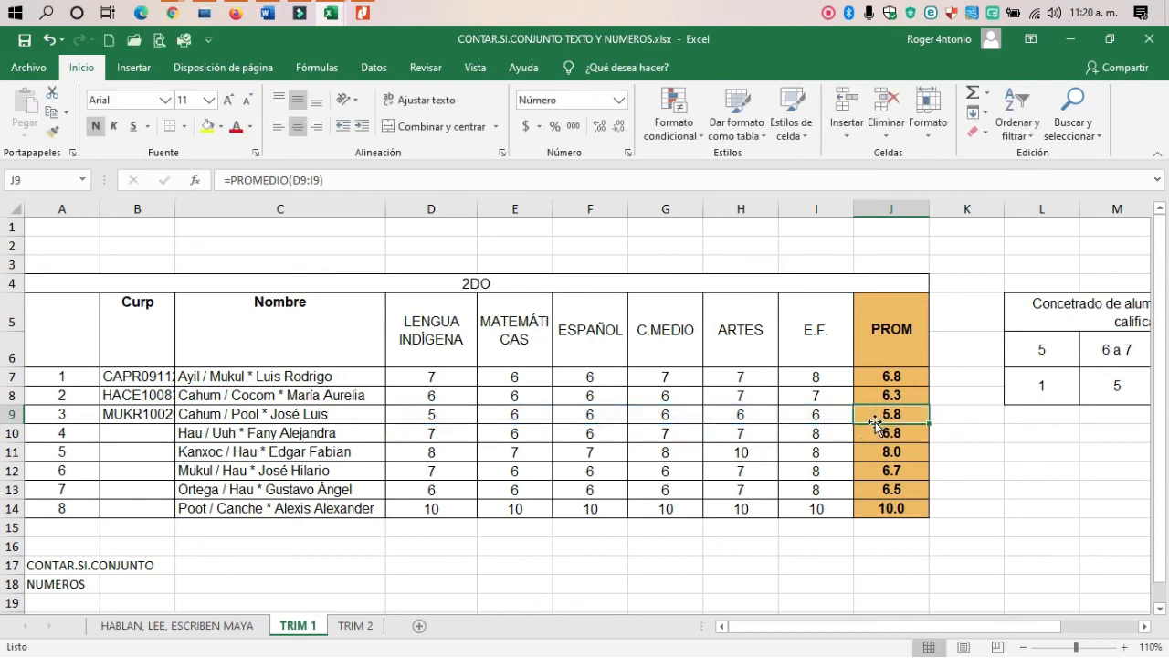
# Look over the HABLAN, LEE, ESCRIBEN MAYA sheet and return to TRIM 1.
pyautogui.moveTo(943, 630)
pyautogui.mouseDown()
pyautogui.moveTo(966, 630)
pyautogui.moveTo(942, 630)
pyautogui.mouseUp()
pyautogui.click(174, 626)
pyautogui.scroll(1, 483, 497)
pyautogui.click(297, 626)
# Examine the table summarizing students by grade range beside the averages, and inspect the formula in L7.
pyautogui.moveTo(941, 633); pyautogui.dragTo(1039, 634)
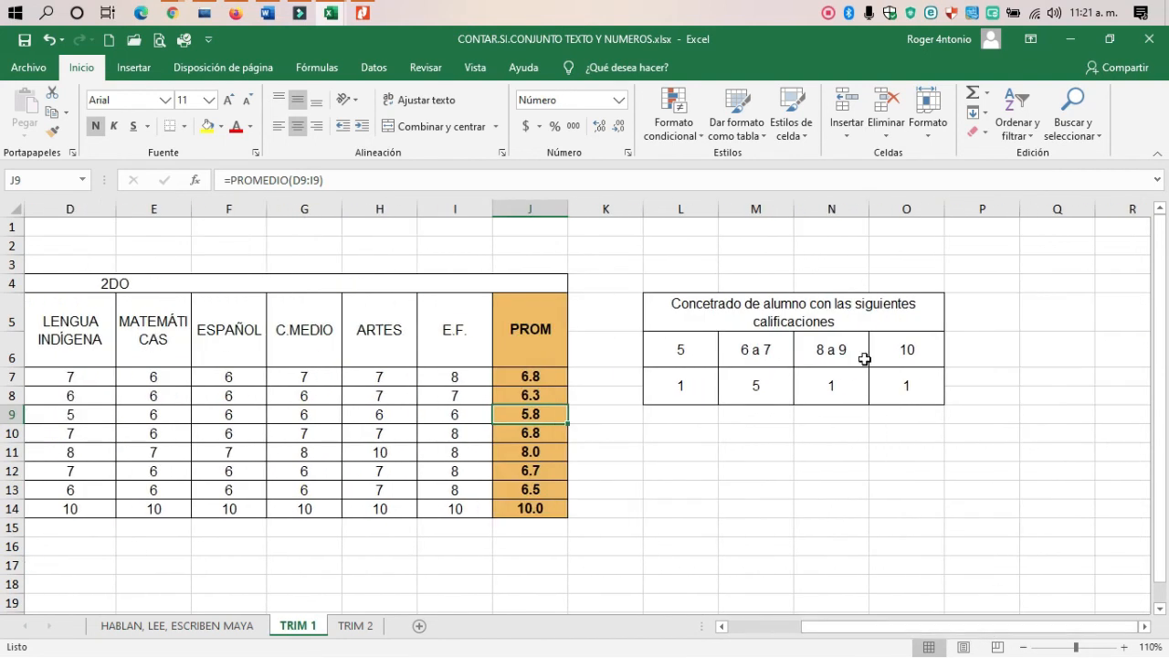
pyautogui.click(733, 306)
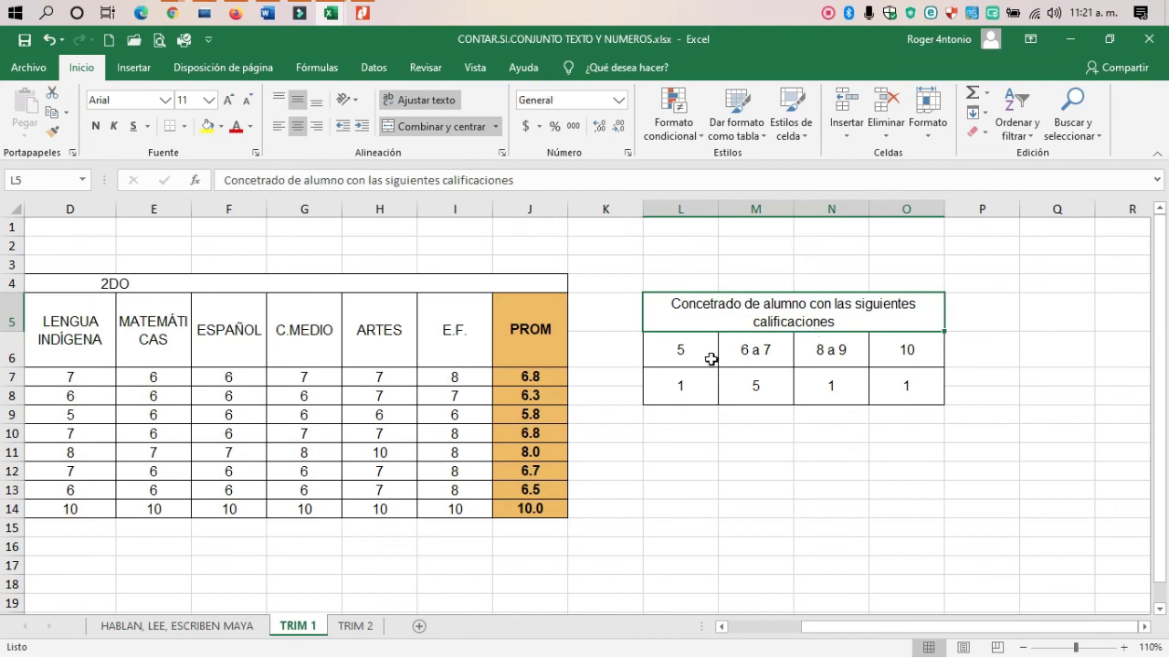
pyautogui.click(681, 390)
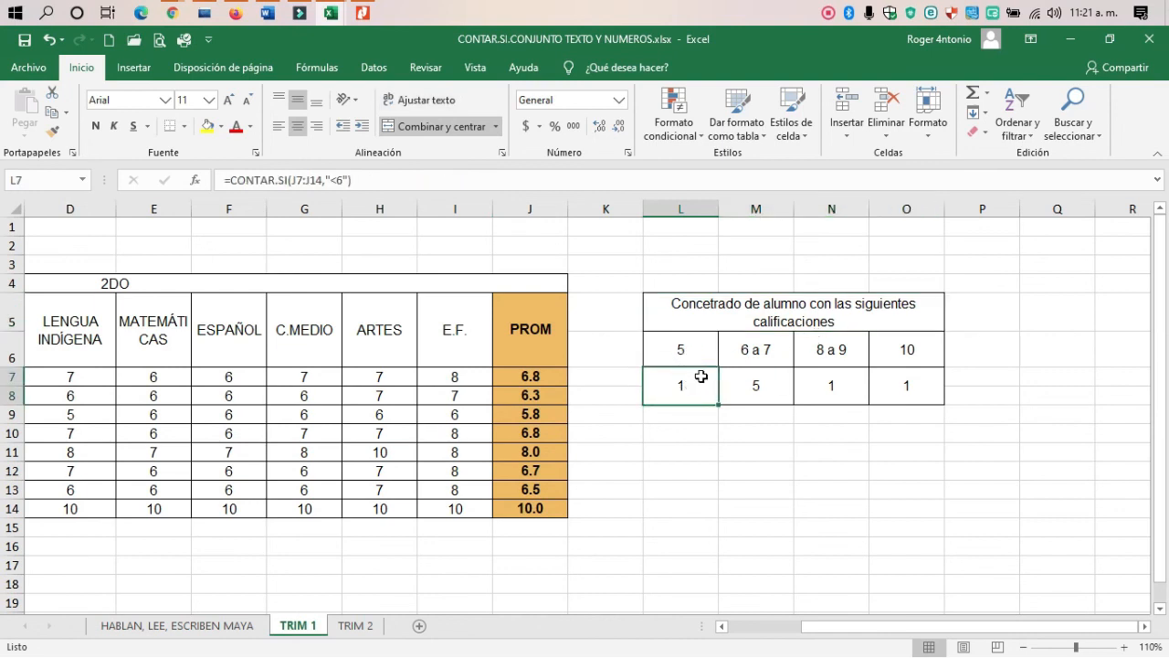
# Examine the CONTAR formulas behind the 6 a 7, 8 a 9 and 10 counts, and look over the grades table.
pyautogui.click(761, 354)
pyautogui.click(759, 384)
pyautogui.click(818, 356)
pyautogui.click(829, 384)
pyautogui.click(906, 351)
pyautogui.click(899, 385)
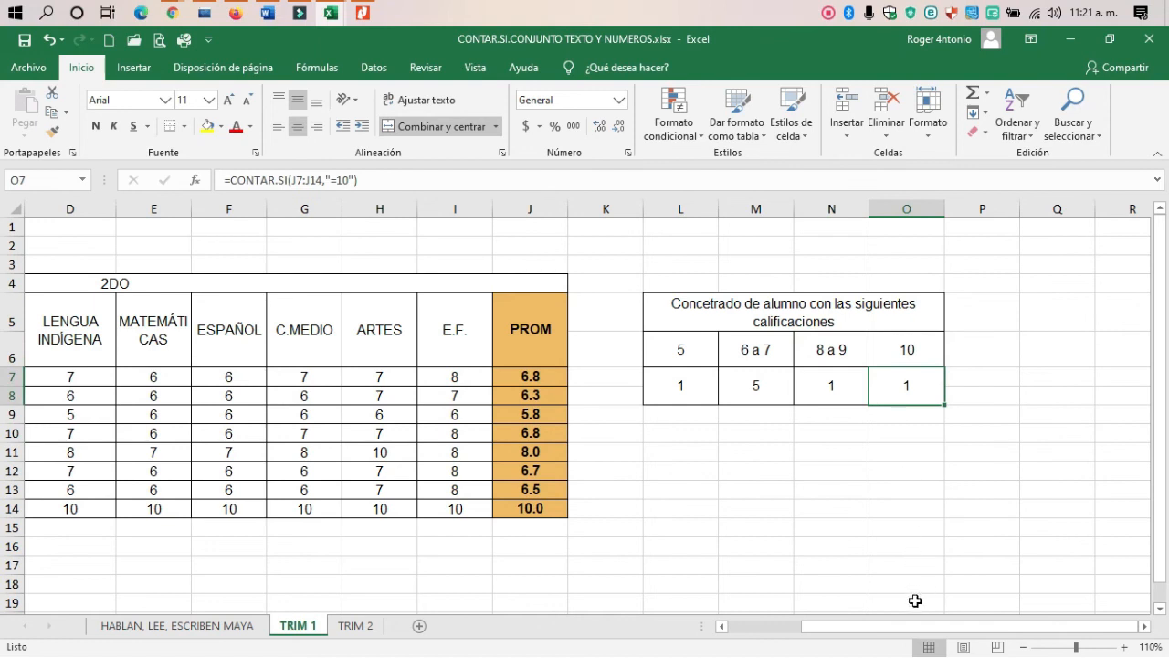
pyautogui.moveTo(907, 633); pyautogui.dragTo(817, 603)
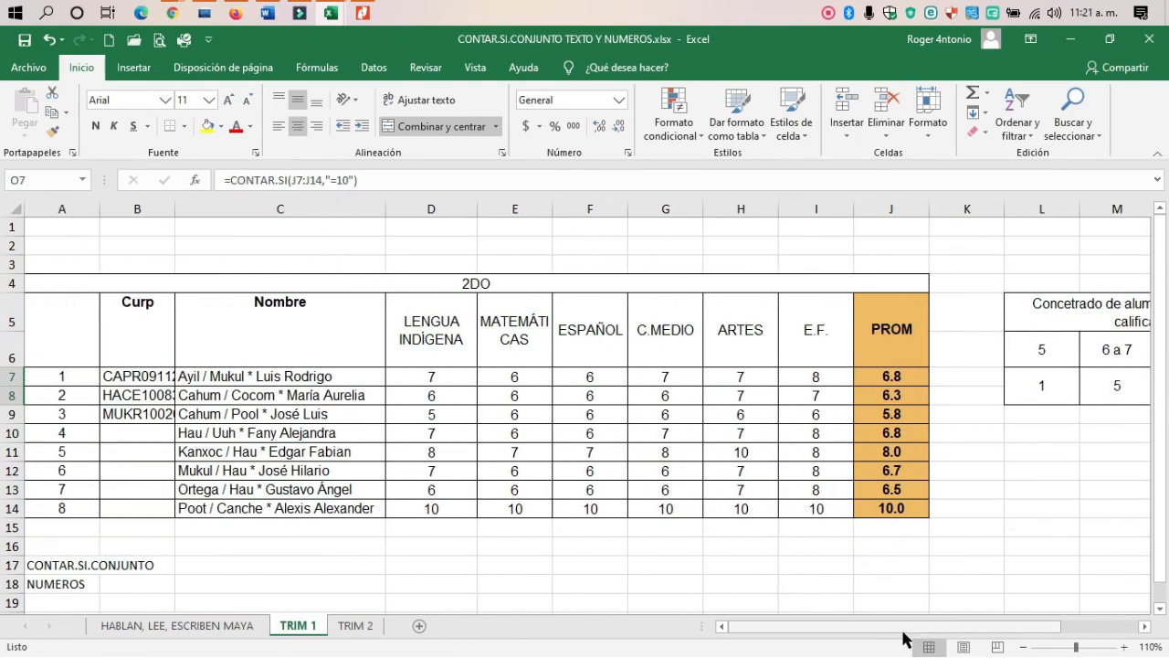
pyautogui.moveTo(900, 633); pyautogui.dragTo(833, 631)
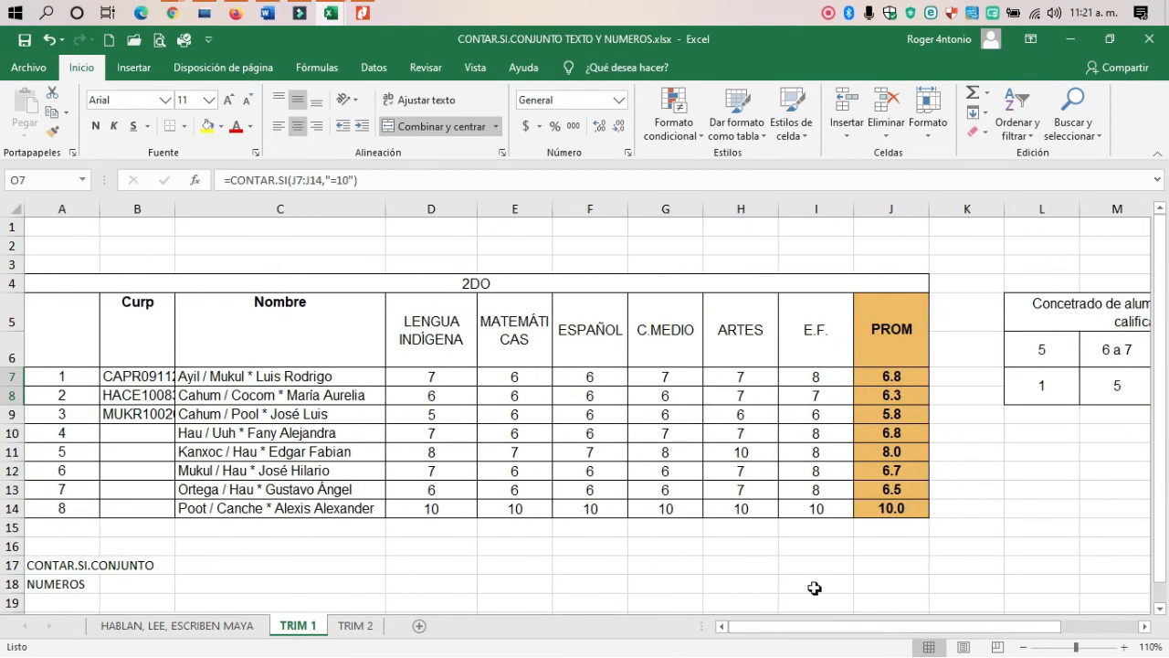
# Enter the notes "contar" in D18 and "contar.si" in D19, below the grades table.
pyautogui.click(289, 577)
pyautogui.click(308, 565)
pyautogui.click(454, 581)
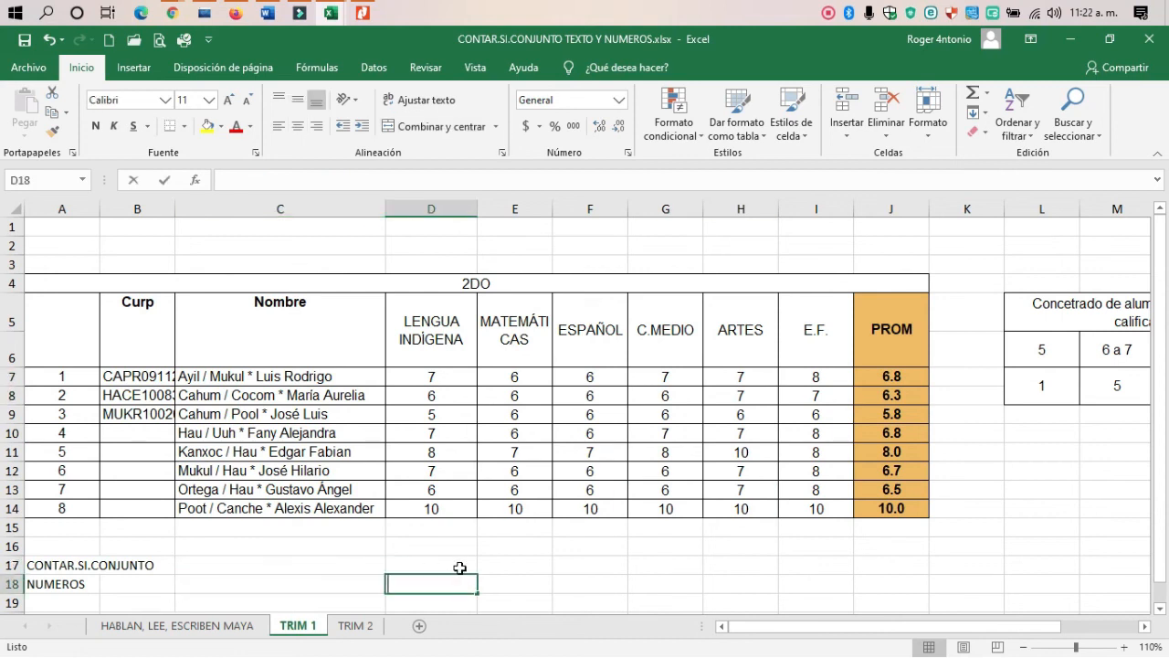
pyautogui.write('contar')
pyautogui.press('Return')
pyautogui.write('contar')
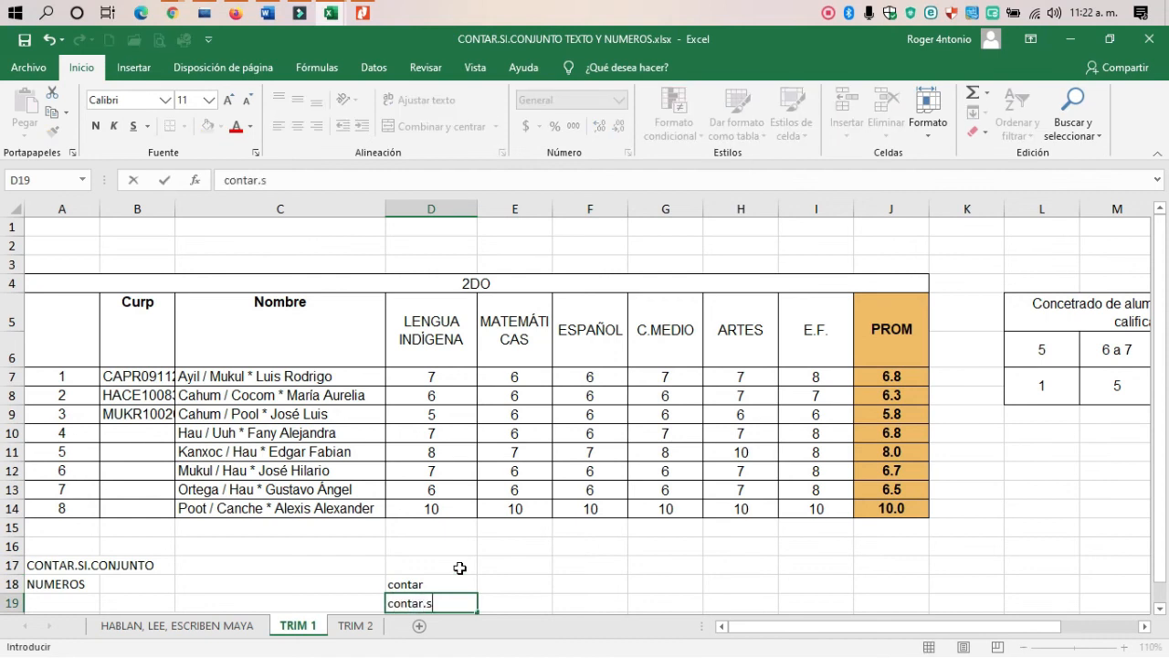
pyautogui.press('Return')
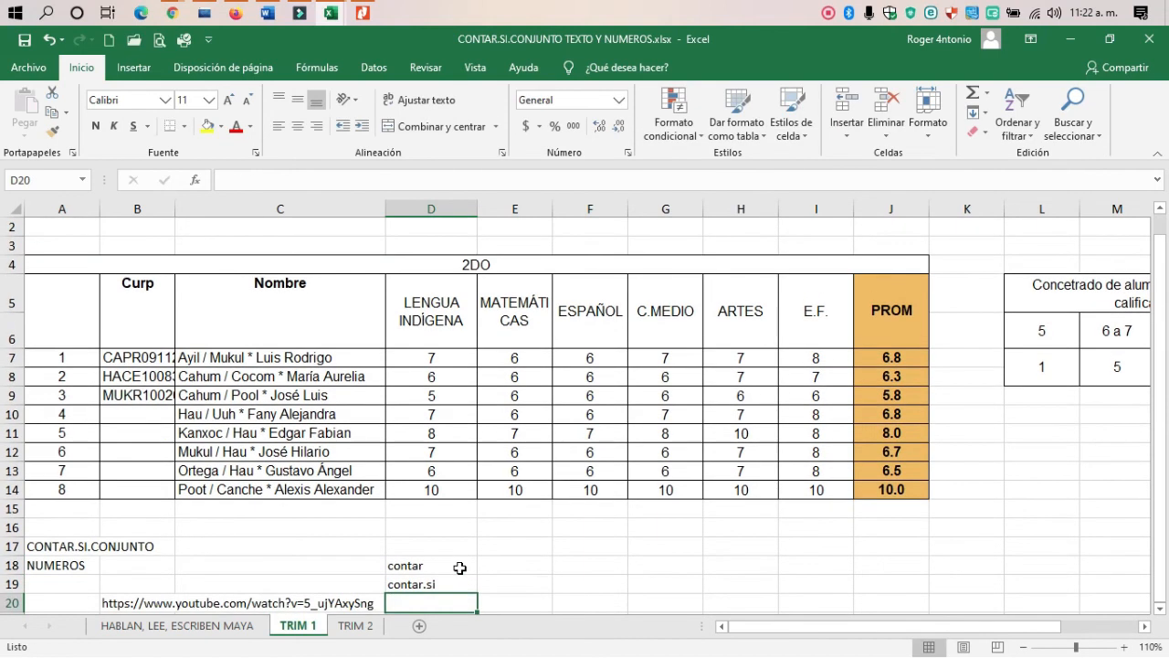
# Enter the note "contar.si.conjunto" in E18, beside the contar note.
pyautogui.press('Up')
pyautogui.press('Up')
pyautogui.press('Right')
pyautogui.write('con')
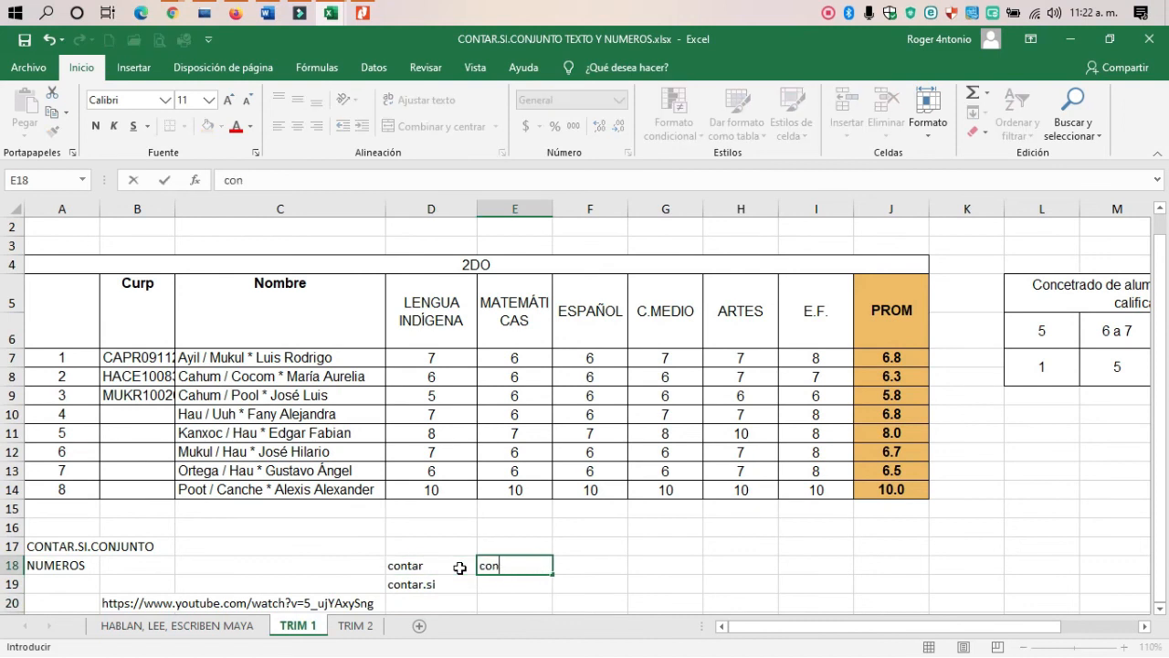
pyautogui.write('tar.si.conjunto')
pyautogui.press('Return')
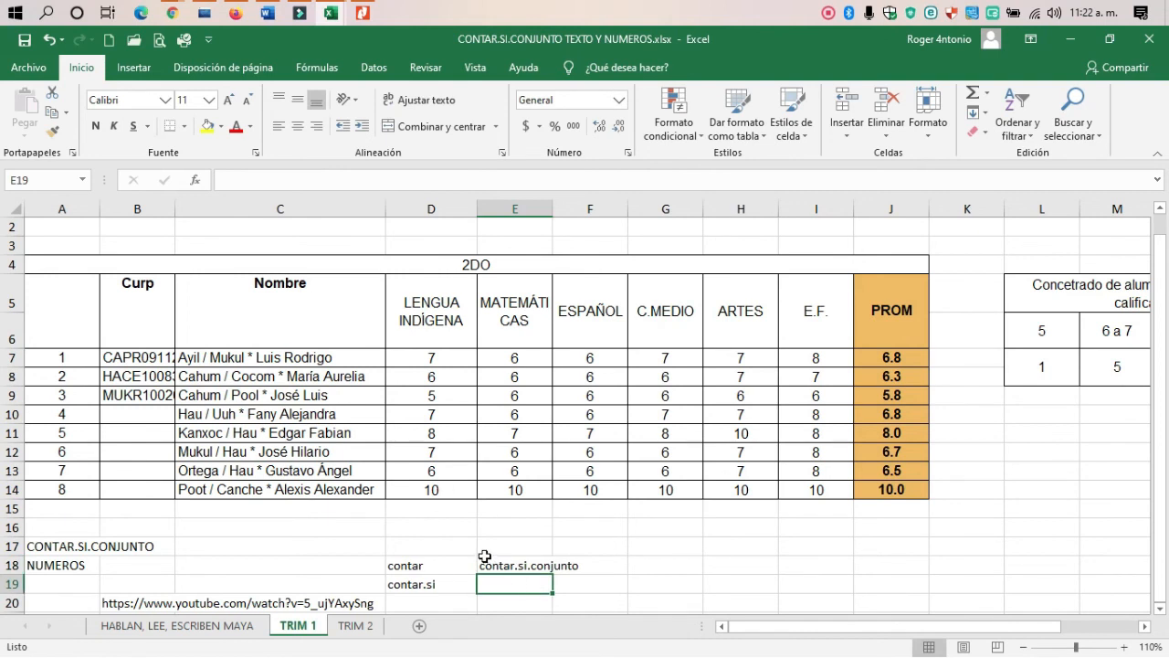
# Examine the counting formula in L7 and the averages J7:J14 it references, leaving the formula unedited.
pyautogui.moveTo(765, 629); pyautogui.dragTo(773, 625)
pyautogui.click(1028, 368)
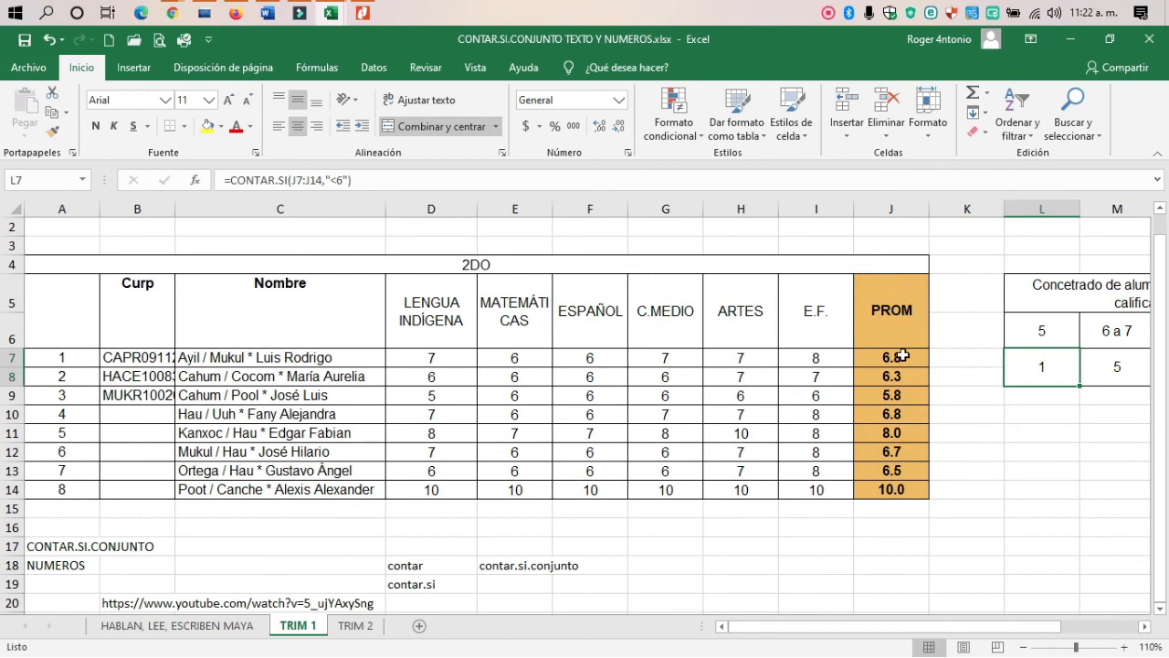
pyautogui.moveTo(904, 357); pyautogui.dragTo(916, 491)
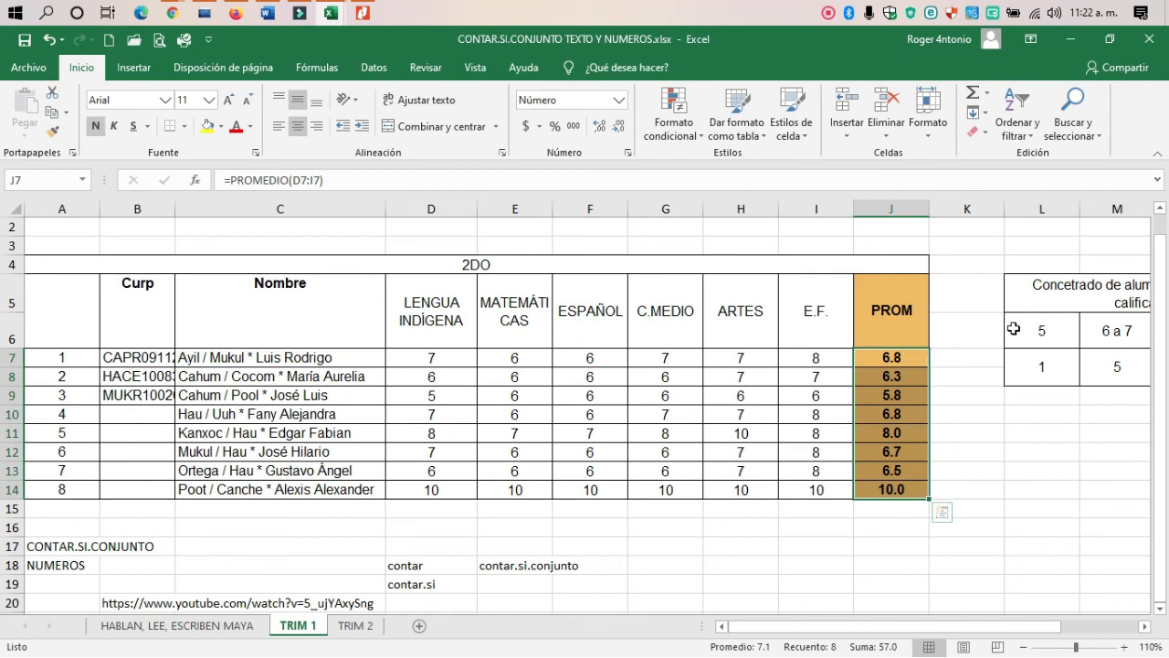
pyautogui.click(1043, 354)
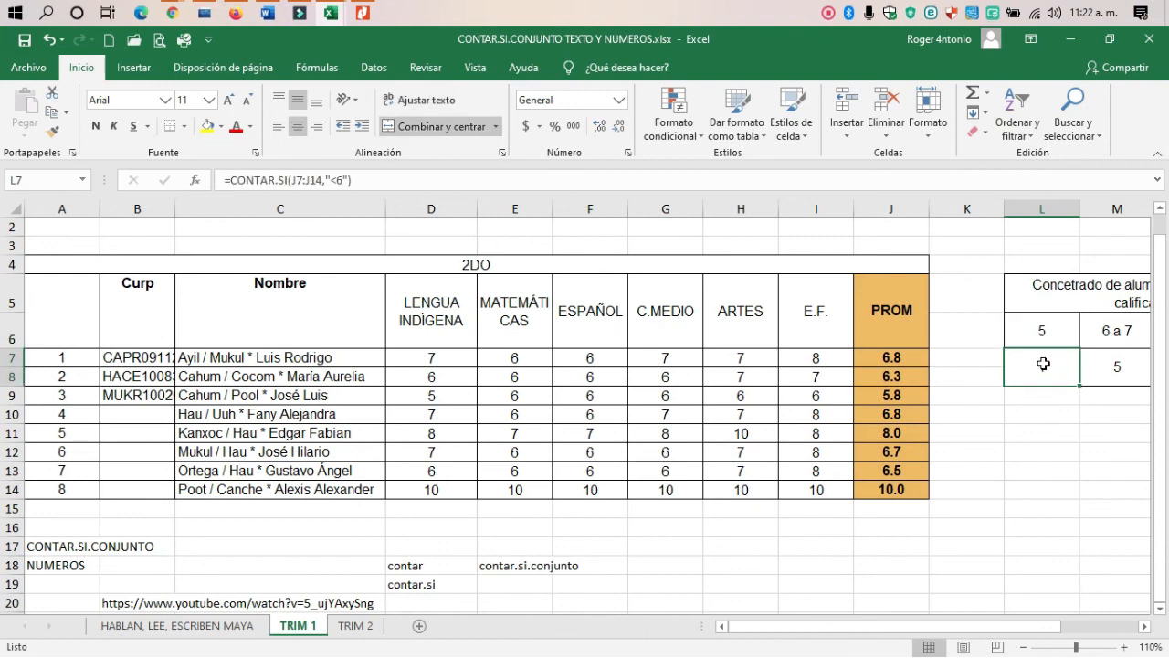
pyautogui.moveTo(375, 179); pyautogui.dragTo(212, 183)
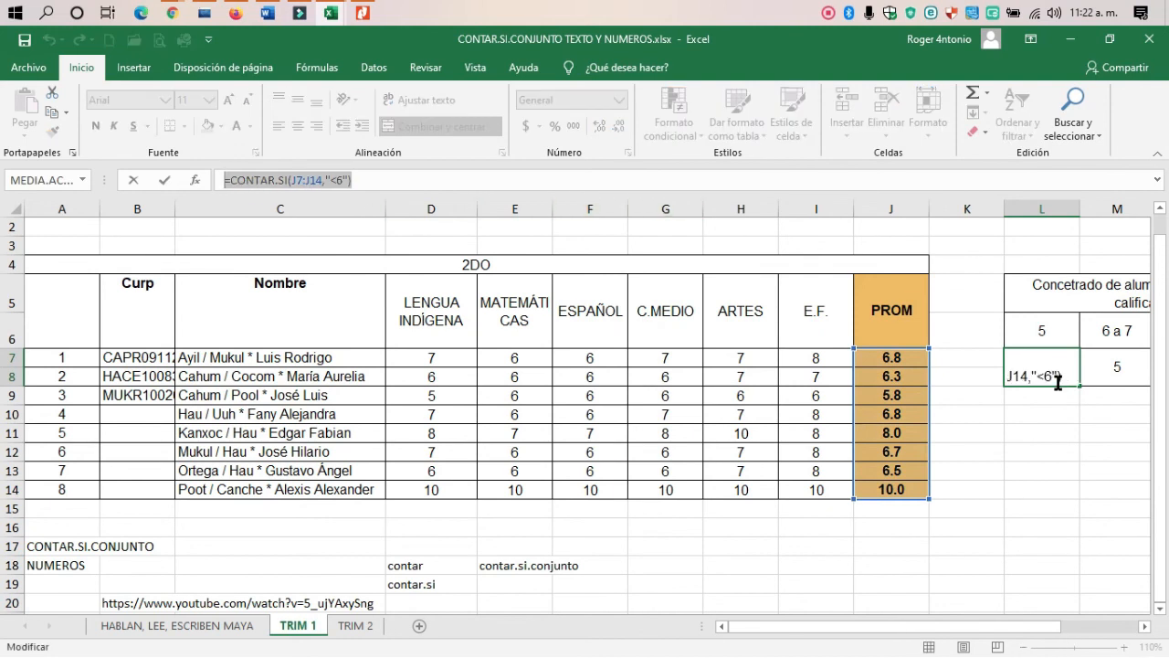
pyautogui.press('Escape')
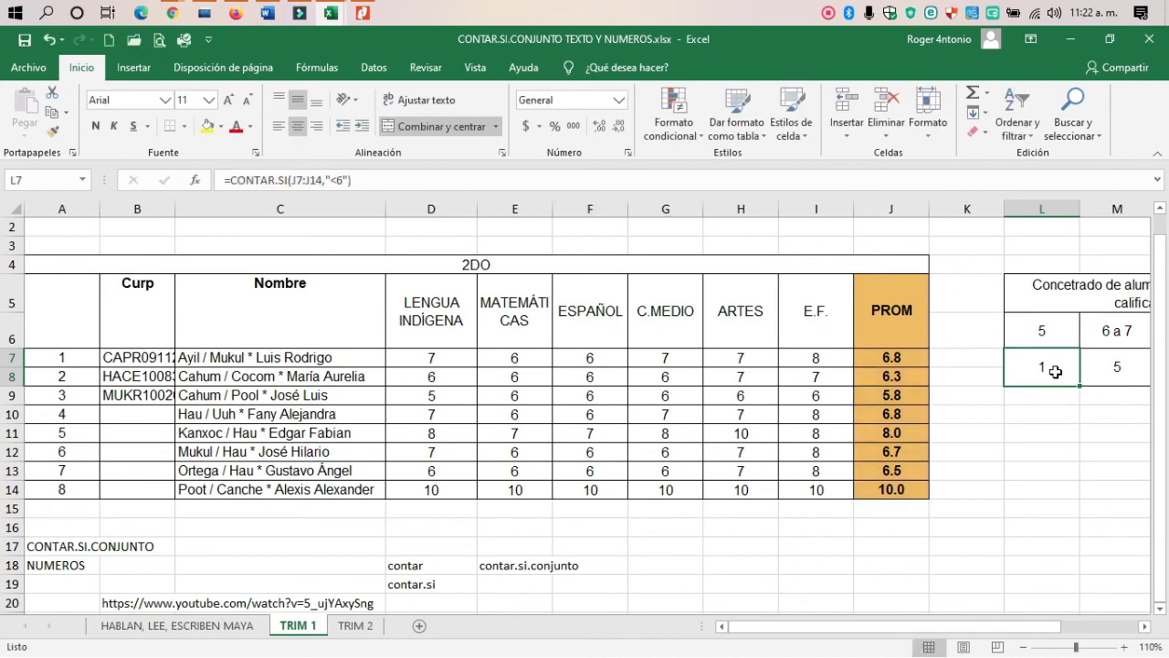
# Clear the formula in L7 and start a new CONTAR.SI formula with the averages J7:J14 as its range.
pyautogui.doubleClick(1055, 372)
pyautogui.moveTo(1124, 366); pyautogui.dragTo(971, 363)
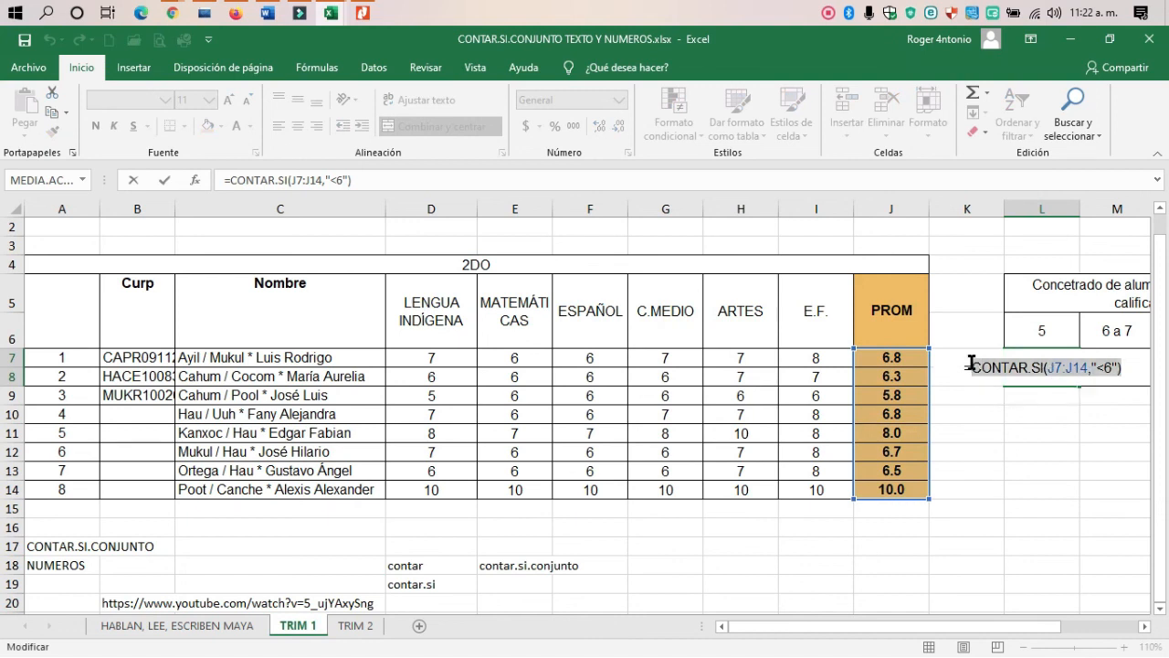
pyautogui.press('BackSpace')
pyautogui.press('BackSpace')
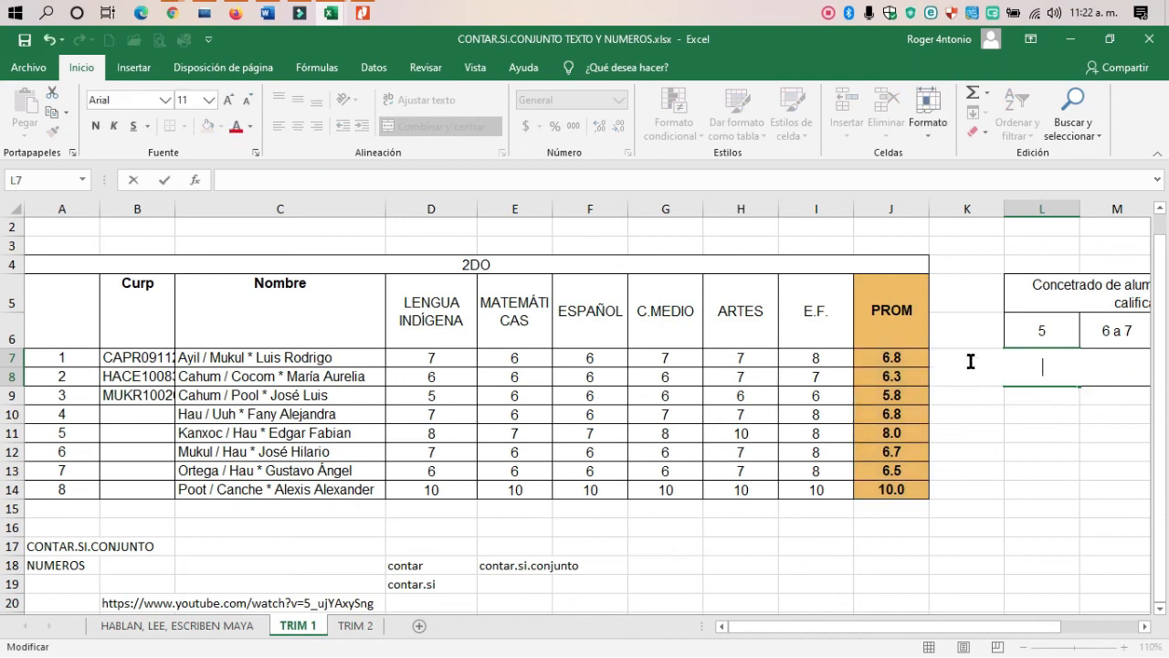
pyautogui.write('=')
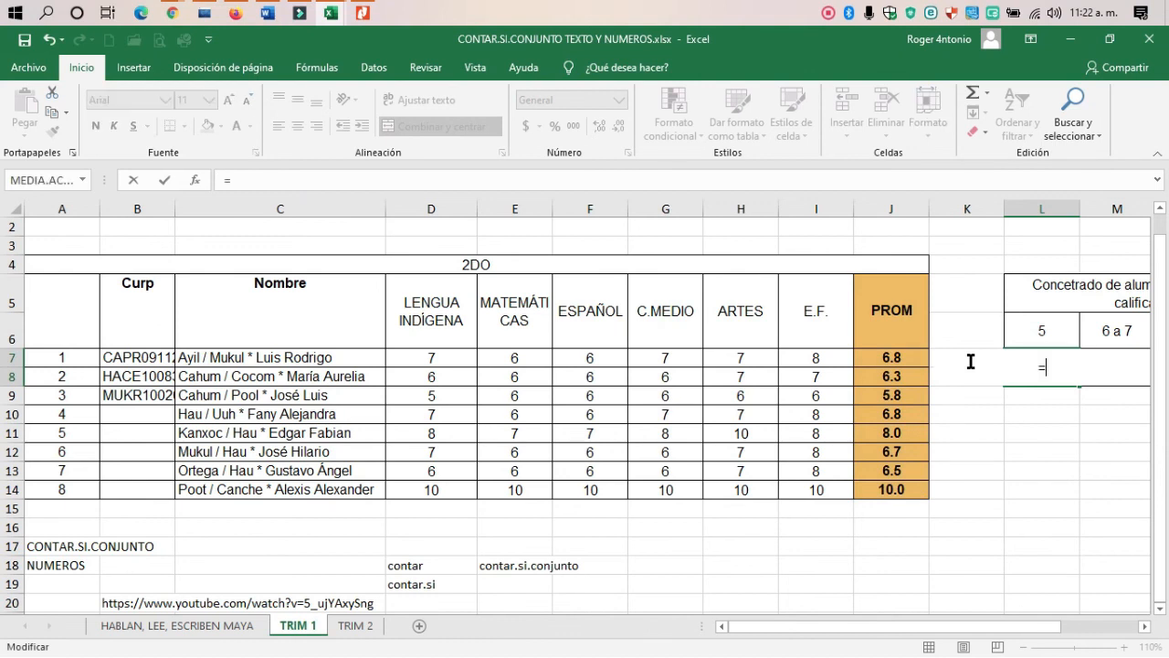
pyautogui.write('contar')
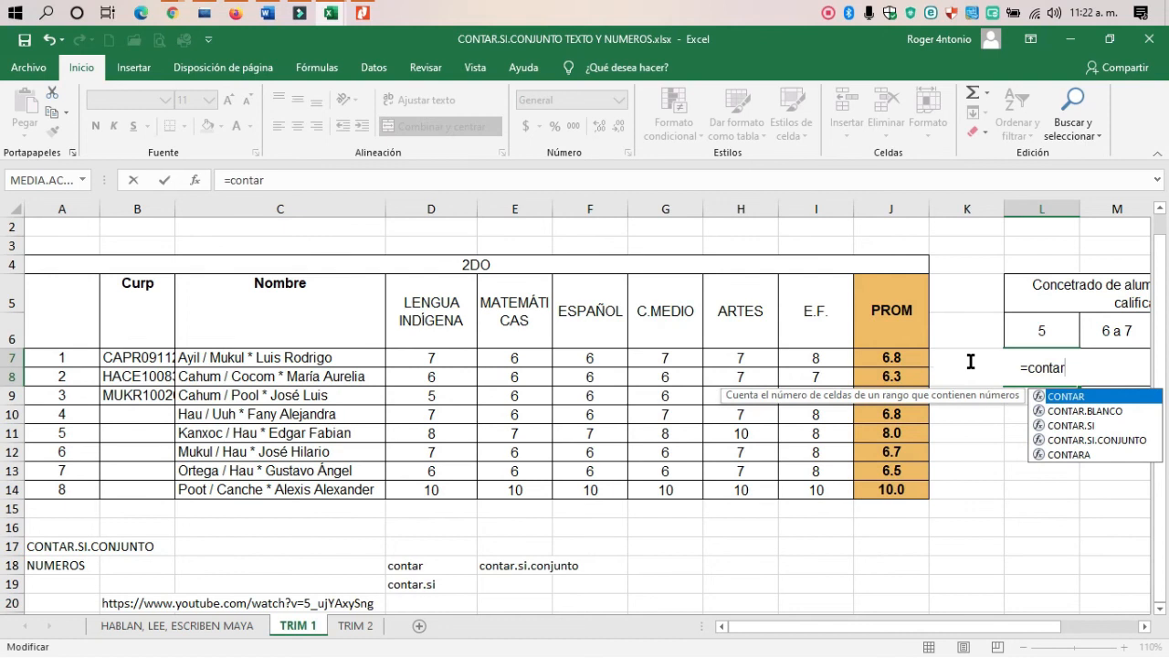
pyautogui.click(1074, 427)
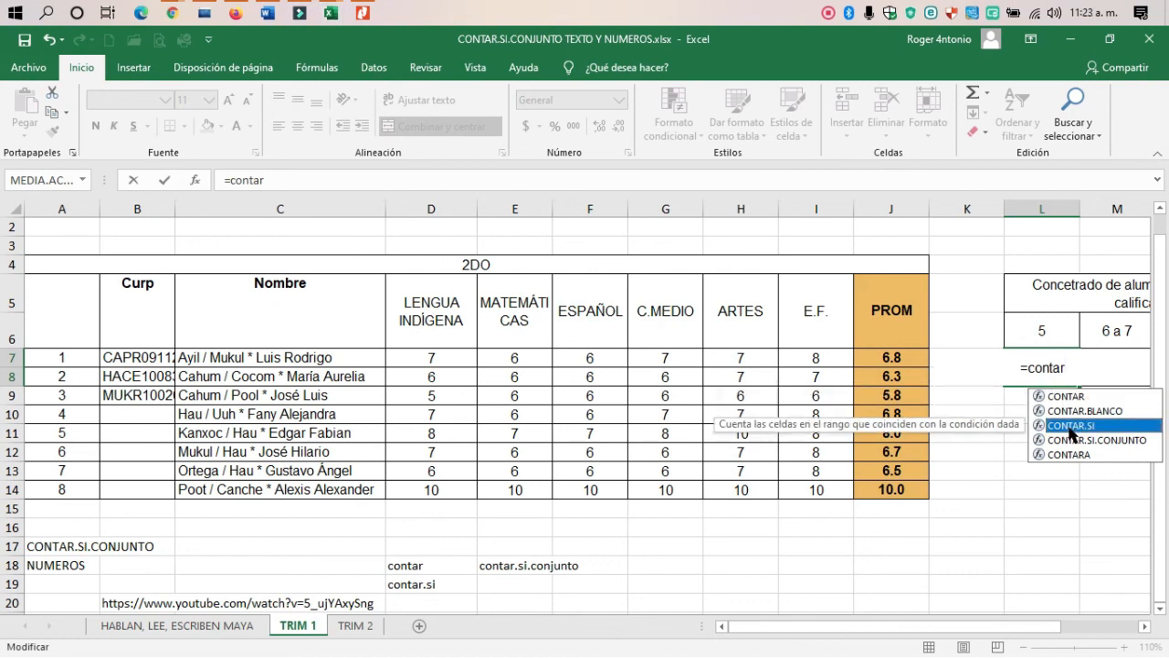
pyautogui.doubleClick(1073, 426)
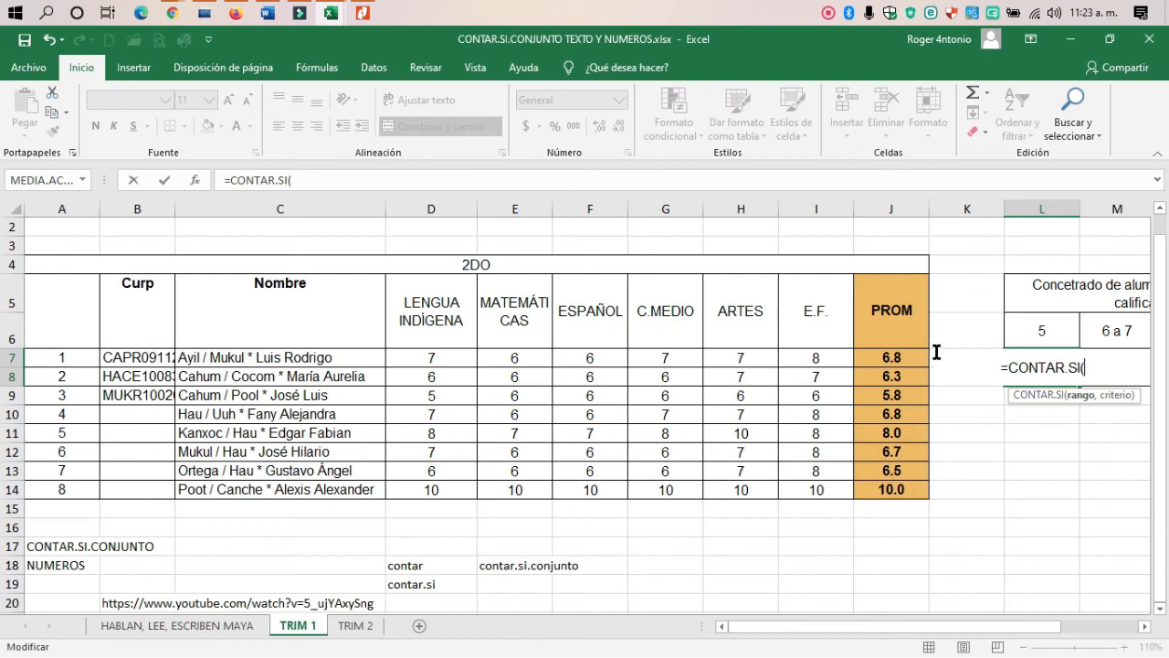
pyautogui.moveTo(914, 355); pyautogui.dragTo(918, 487)
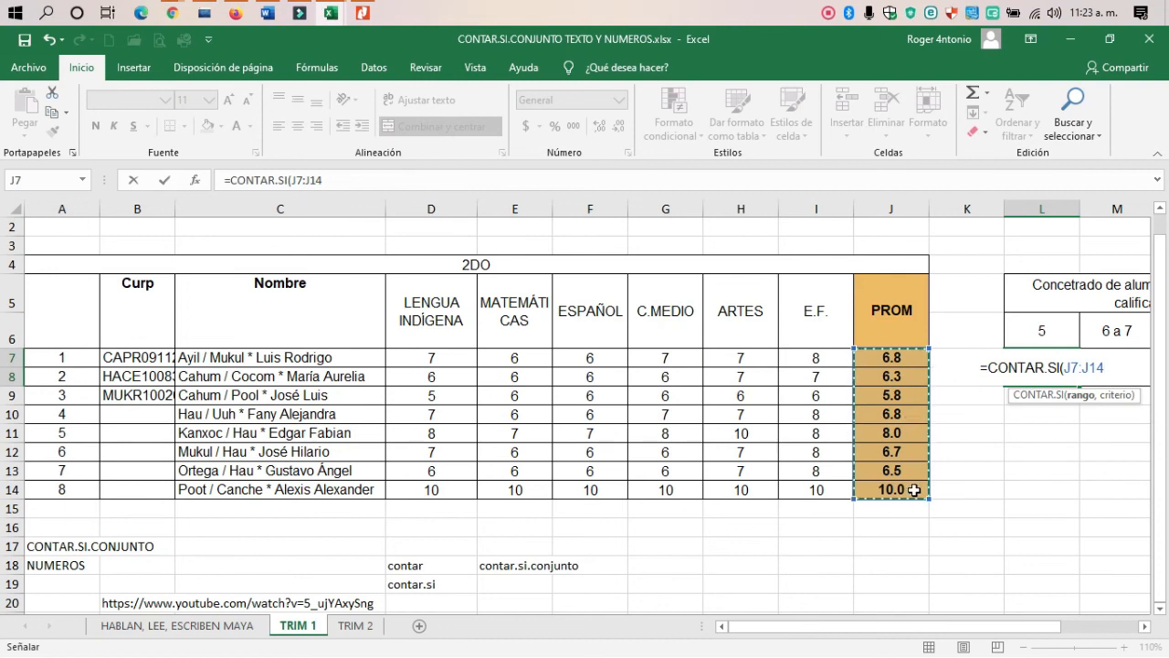
# Add a comma after the range in the L7 formula and begin the quoted criterion with a less-than sign.
pyautogui.write(',')
pyautogui.press('BackSpace')
pyautogui.write(';')
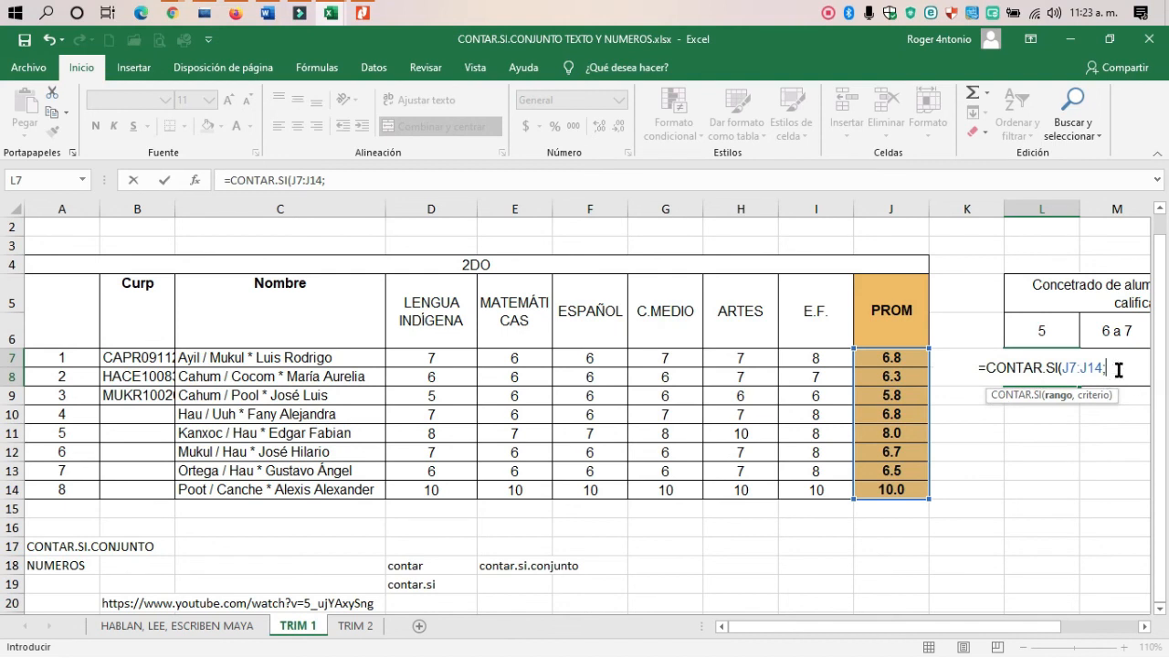
pyautogui.press('BackSpace')
pyautogui.write(',"')
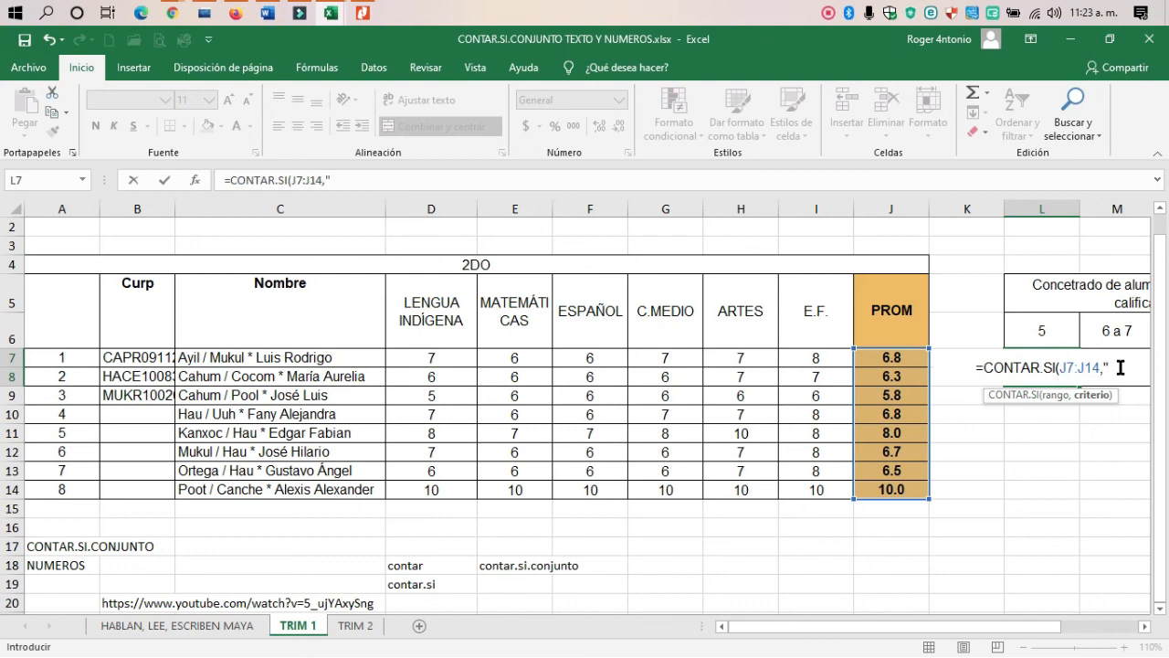
pyautogui.write('<')
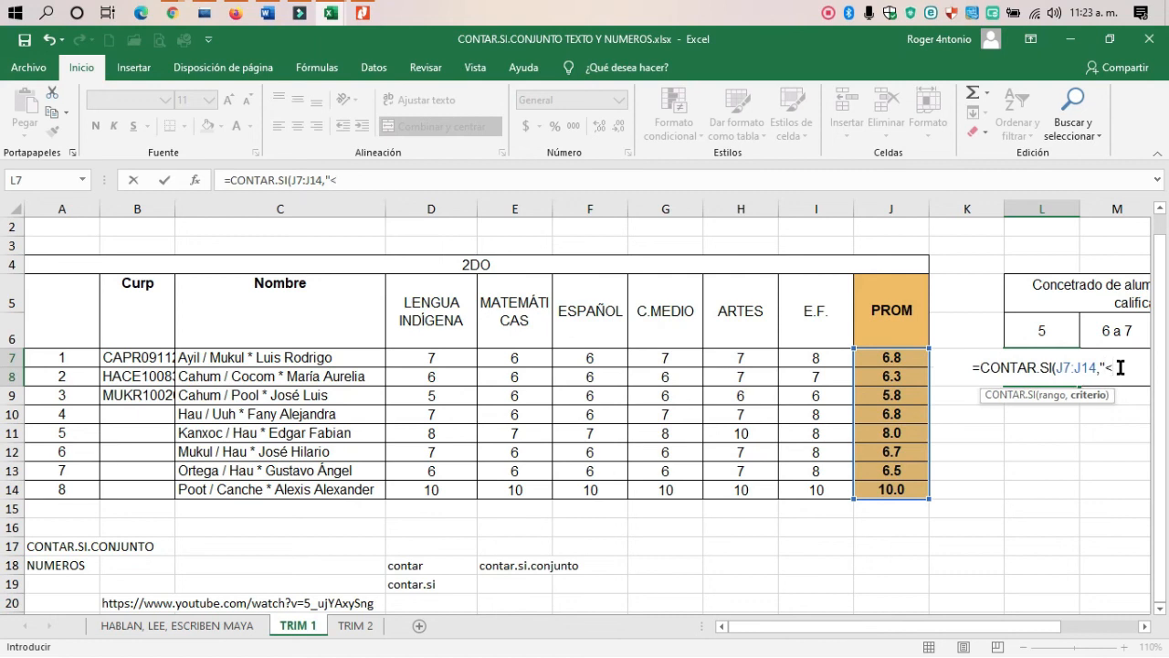
pyautogui.write('5')
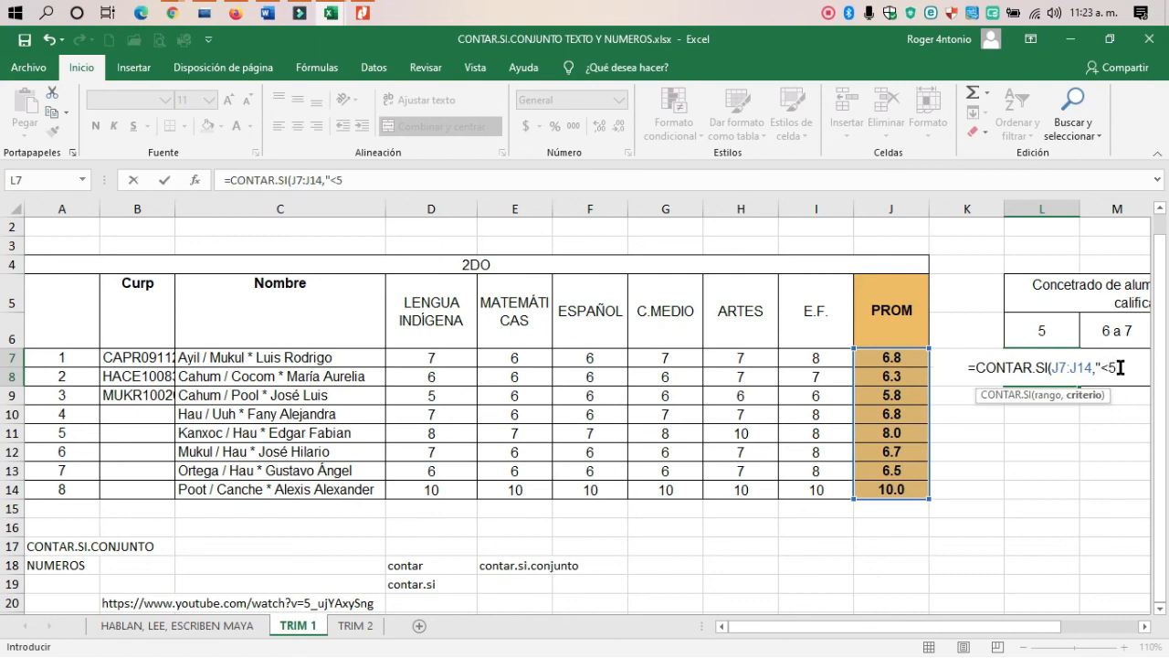
pyautogui.press('BackSpace')
pyautogui.write('6')
pyautogui.press('BackSpace')
pyautogui.write('5.9')
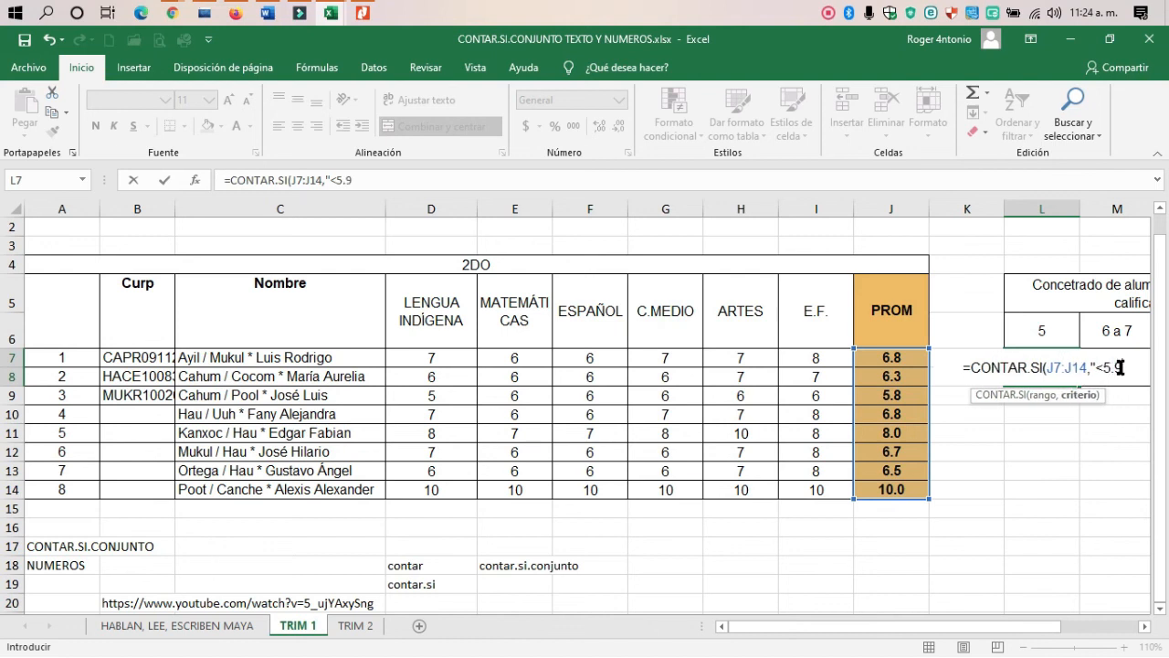
pyautogui.press('BackSpace')
pyautogui.press('BackSpace')
pyautogui.press('BackSpace')
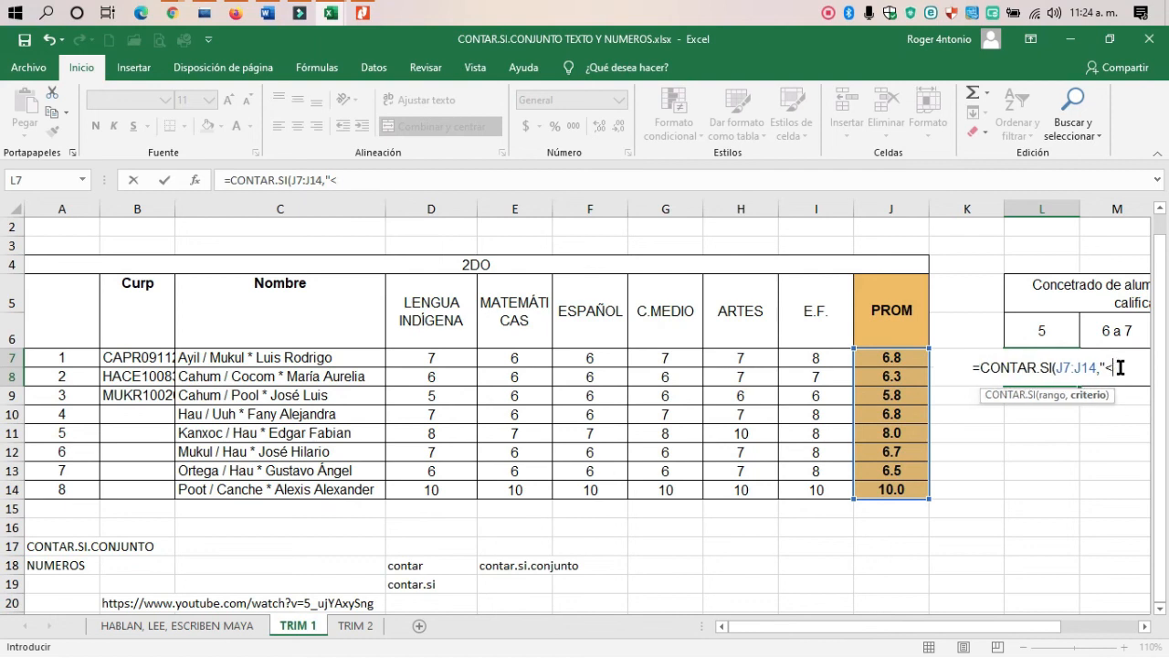
# Complete the criterion as "<6", close the parenthesis and enter the L7 formula as =CONTAR.SI(J7:J14,"<6").
pyautogui.write('6')
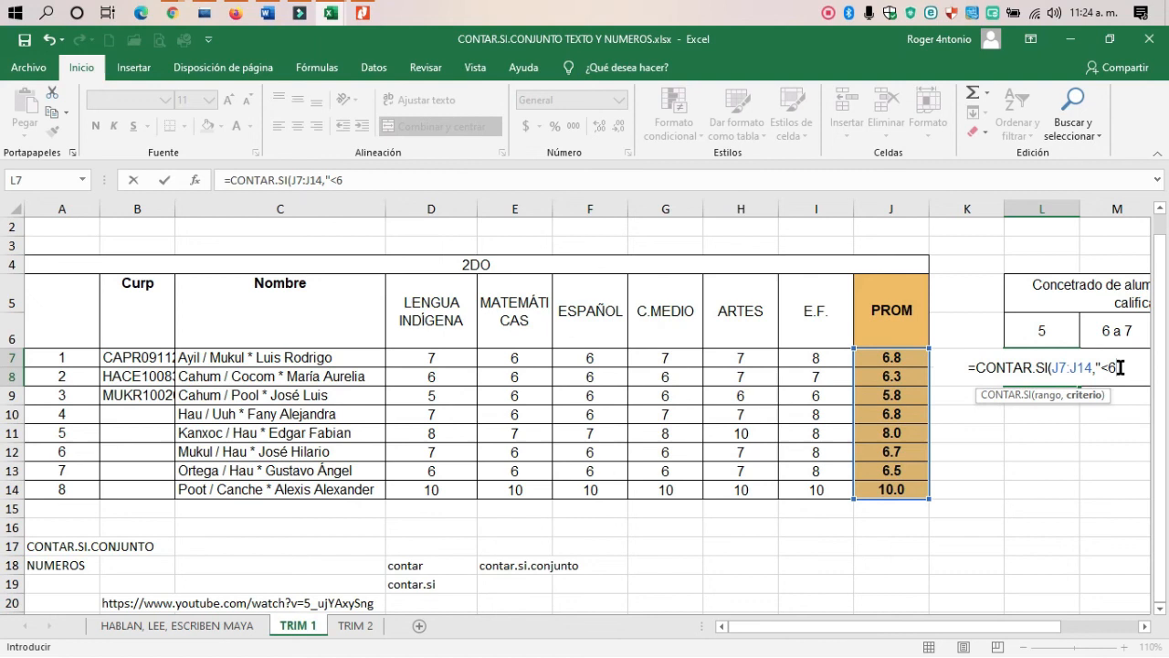
pyautogui.write('"')
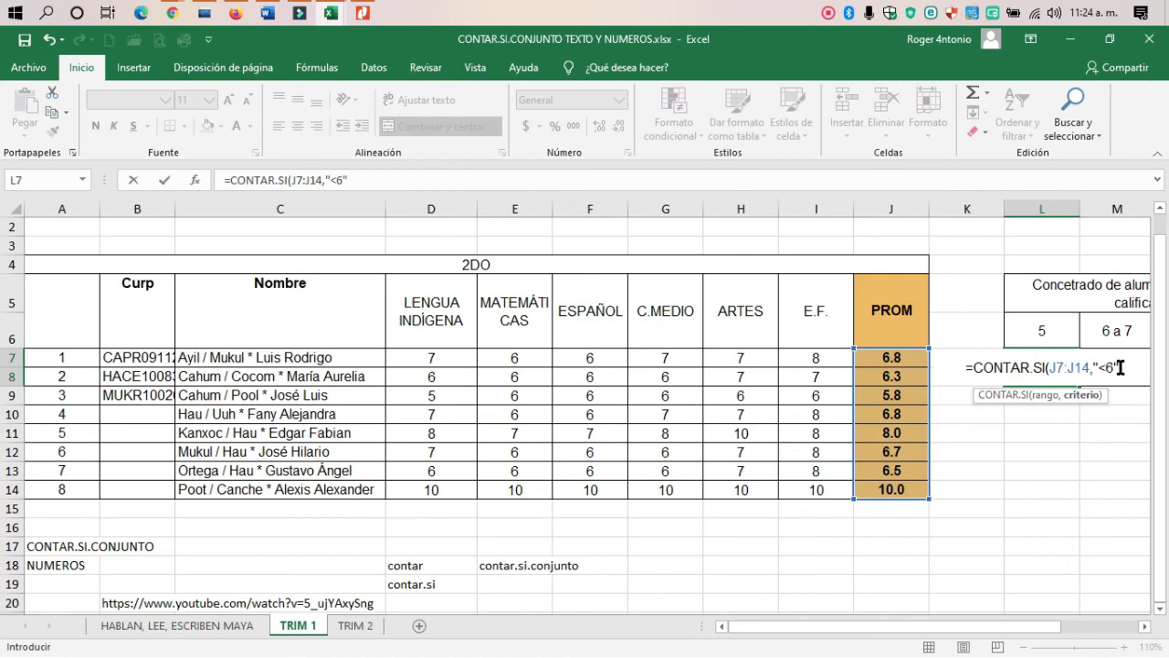
pyautogui.moveTo(1120, 368); pyautogui.dragTo(1095, 365)
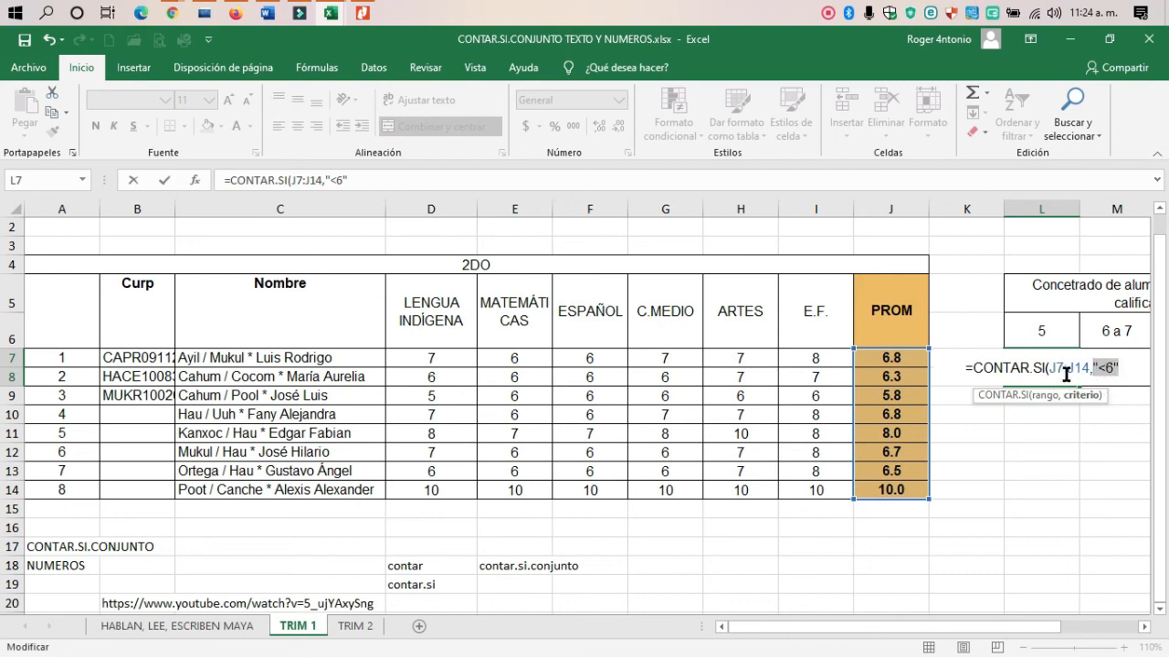
pyautogui.click(1127, 371)
pyautogui.write(')')
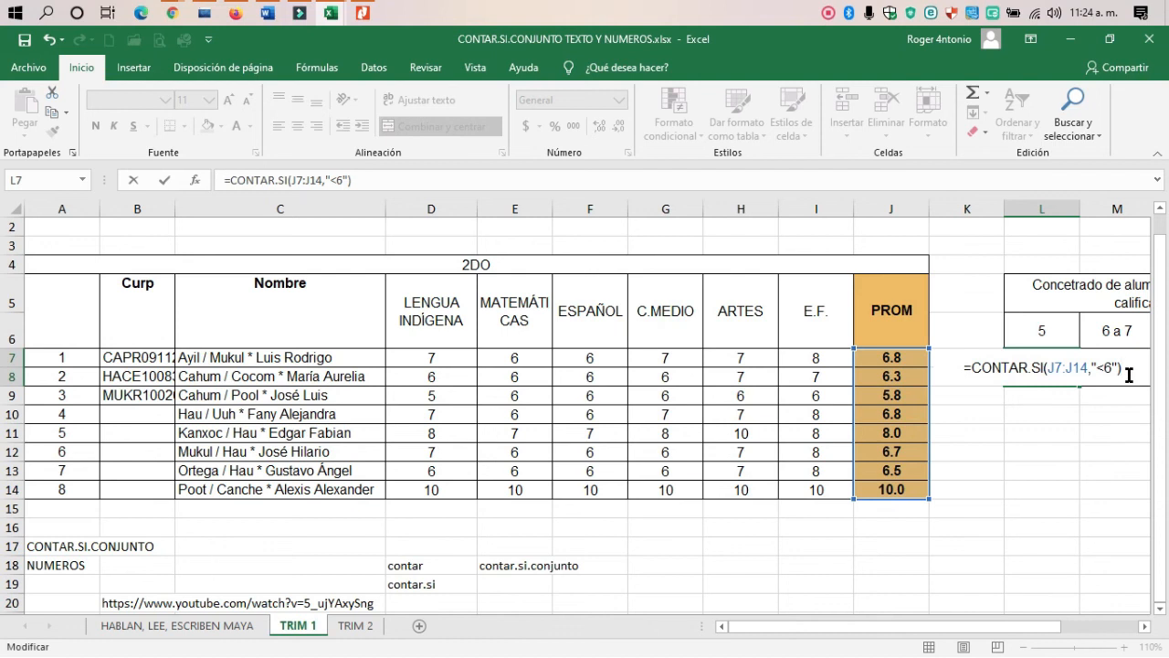
pyautogui.press('Return')
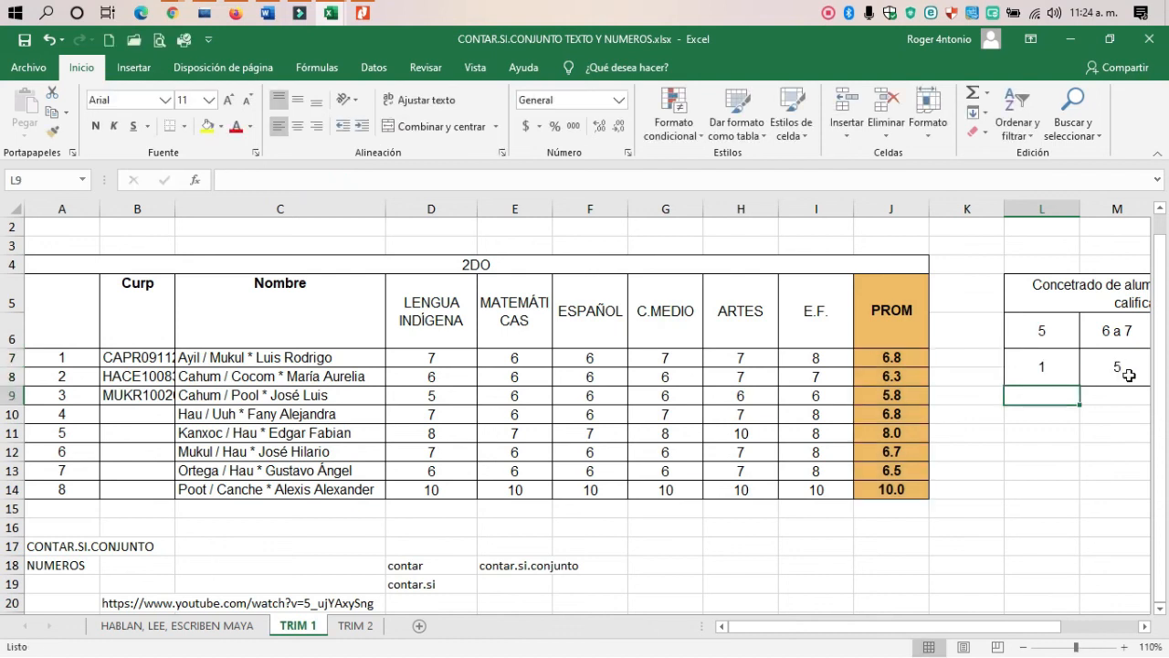
# Compare the count in L7 with the averages J7:J14, checking the student's average in row 9.
pyautogui.click(1031, 354)
pyautogui.moveTo(901, 359); pyautogui.dragTo(891, 490)
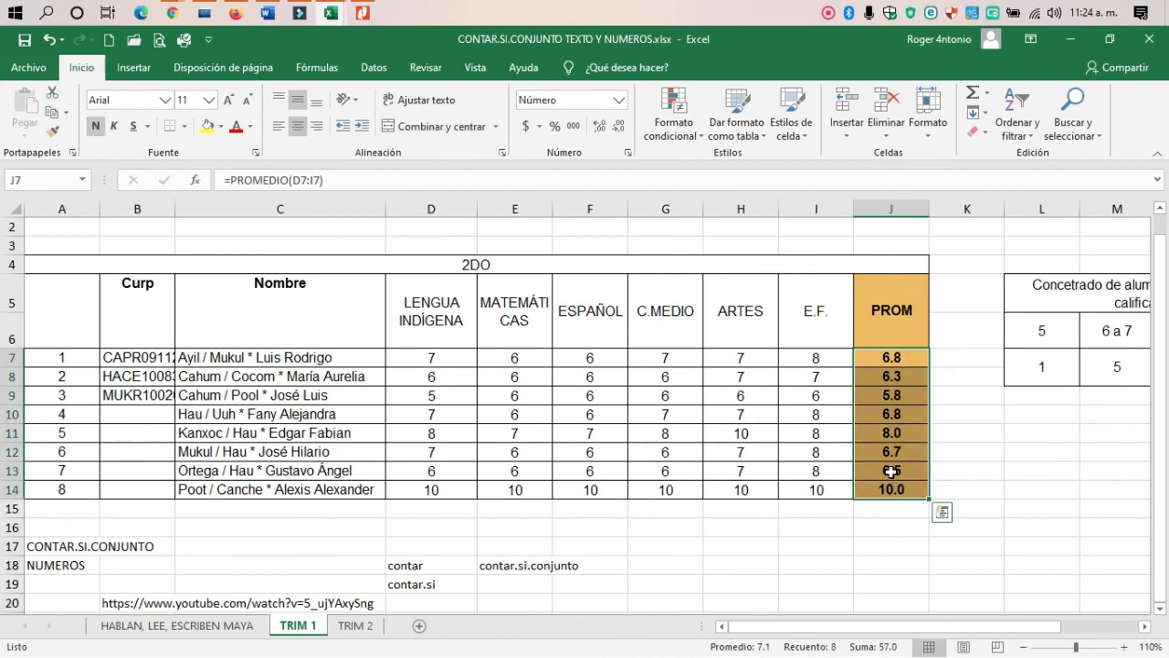
pyautogui.click(902, 396)
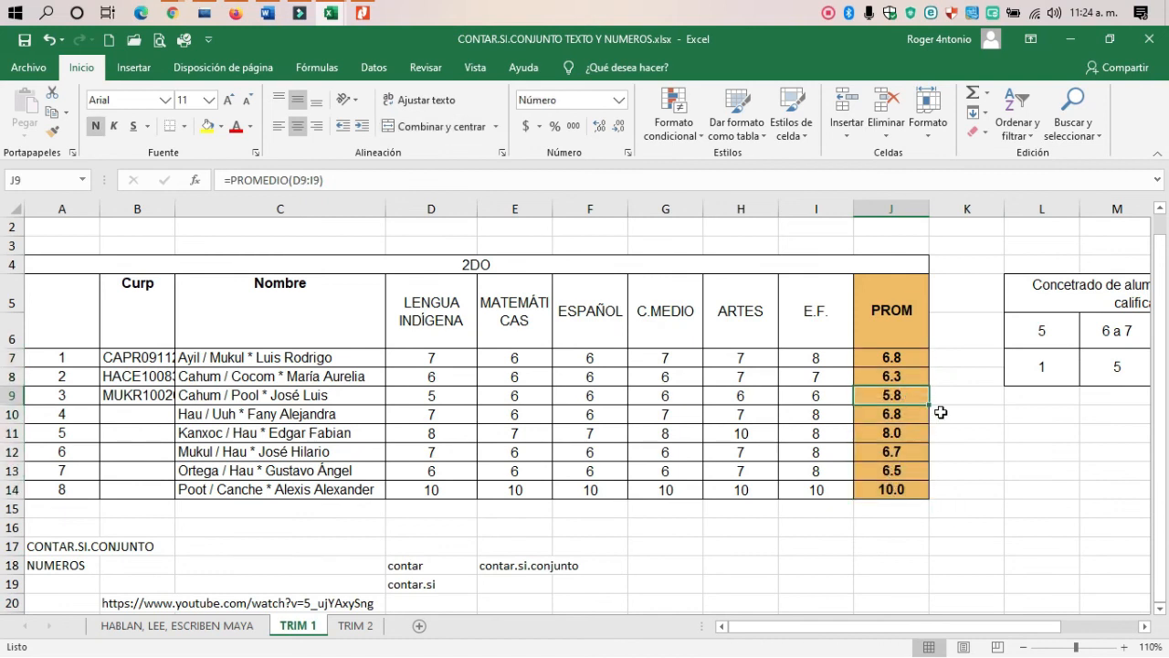
pyautogui.click(14, 395)
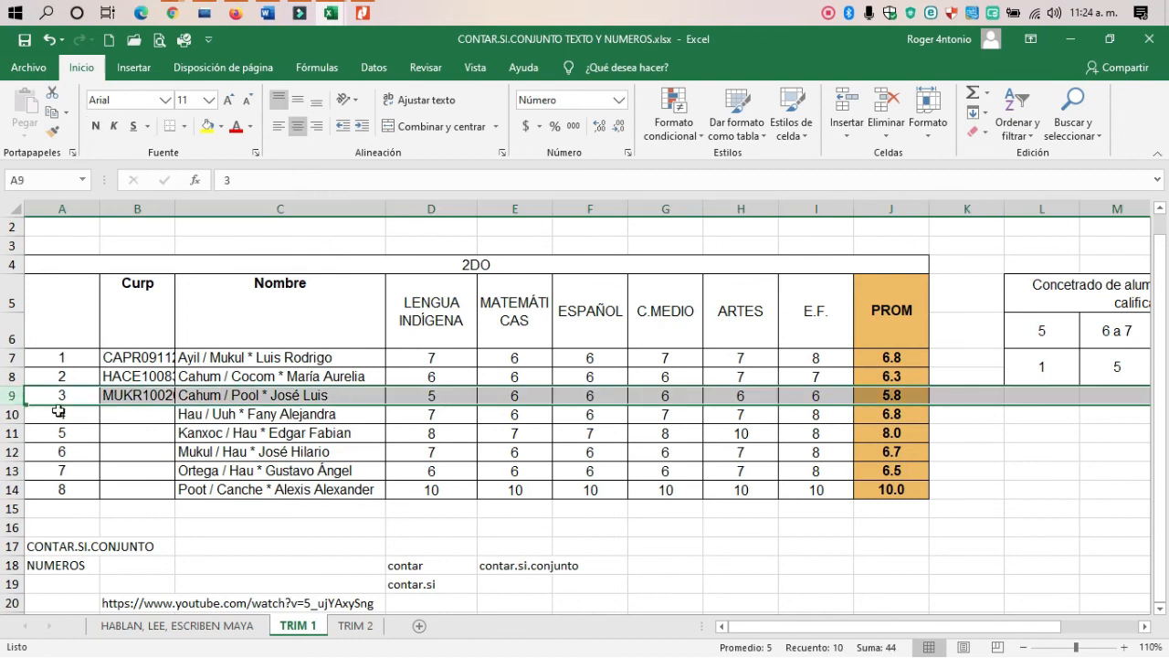
pyautogui.click(901, 397)
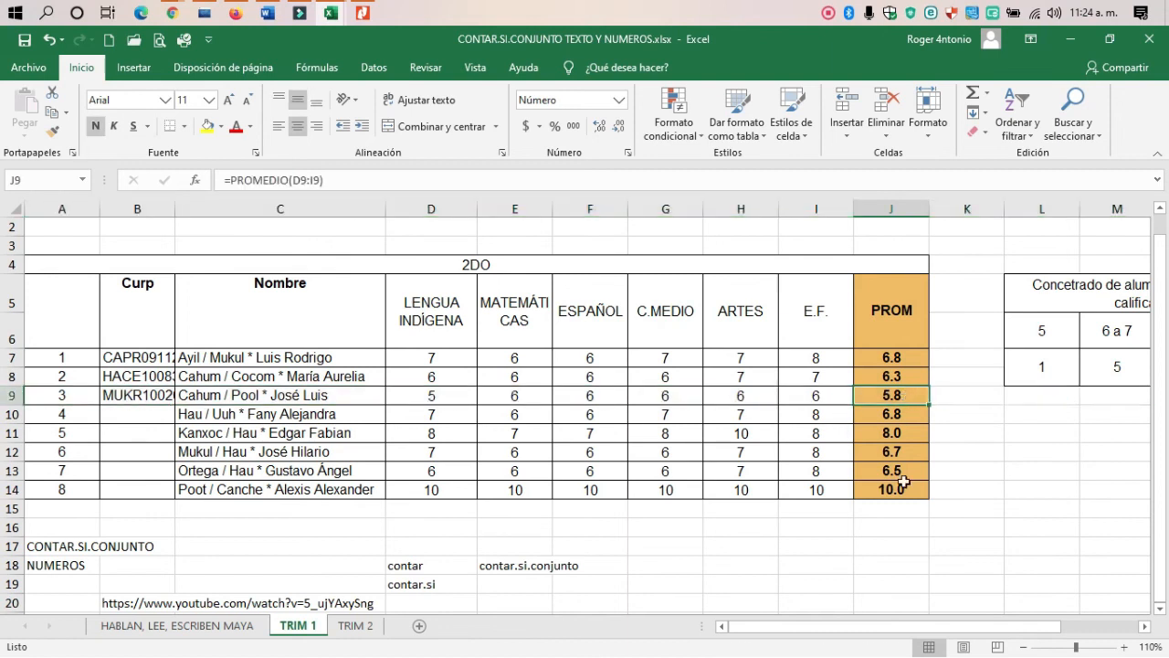
# Enter =CONTAR(J7:J14) in J16 to count the numeric averages in the PROM column.
pyautogui.hscroll(2, 959, 630)
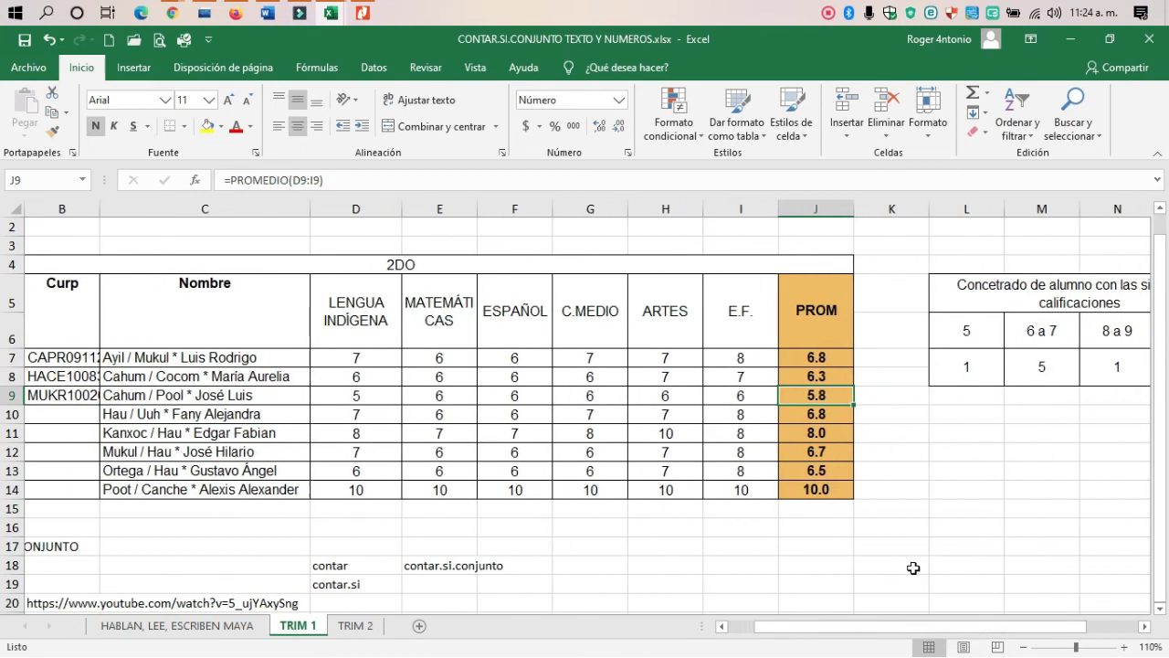
pyautogui.click(893, 545)
pyautogui.click(853, 528)
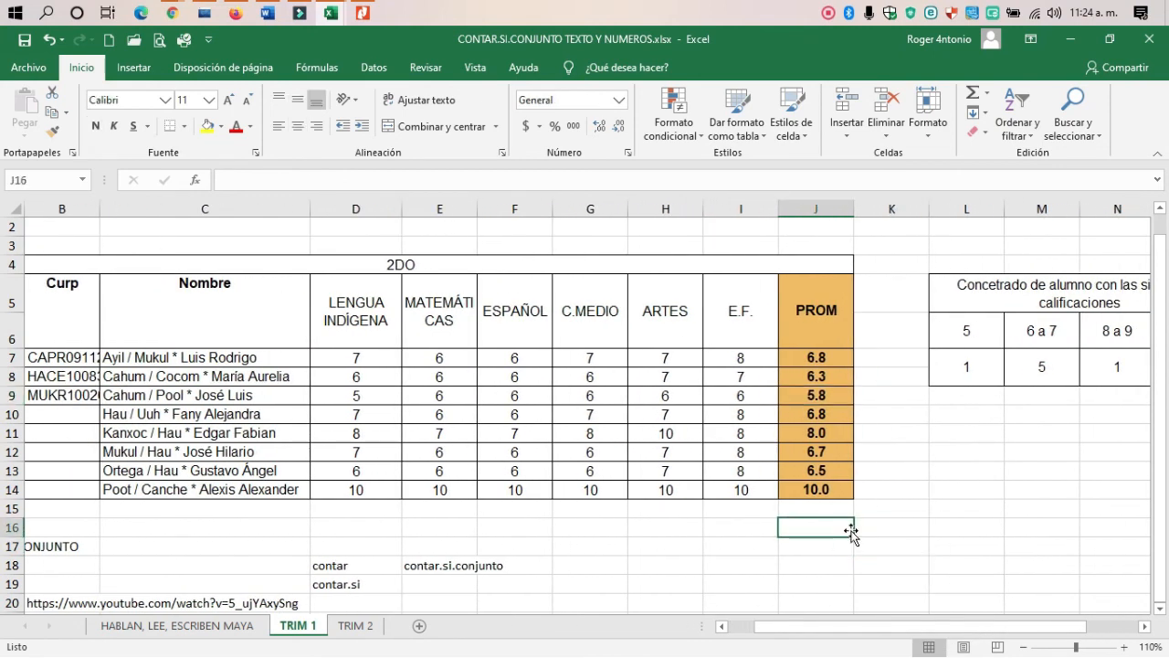
pyautogui.write('=contar')
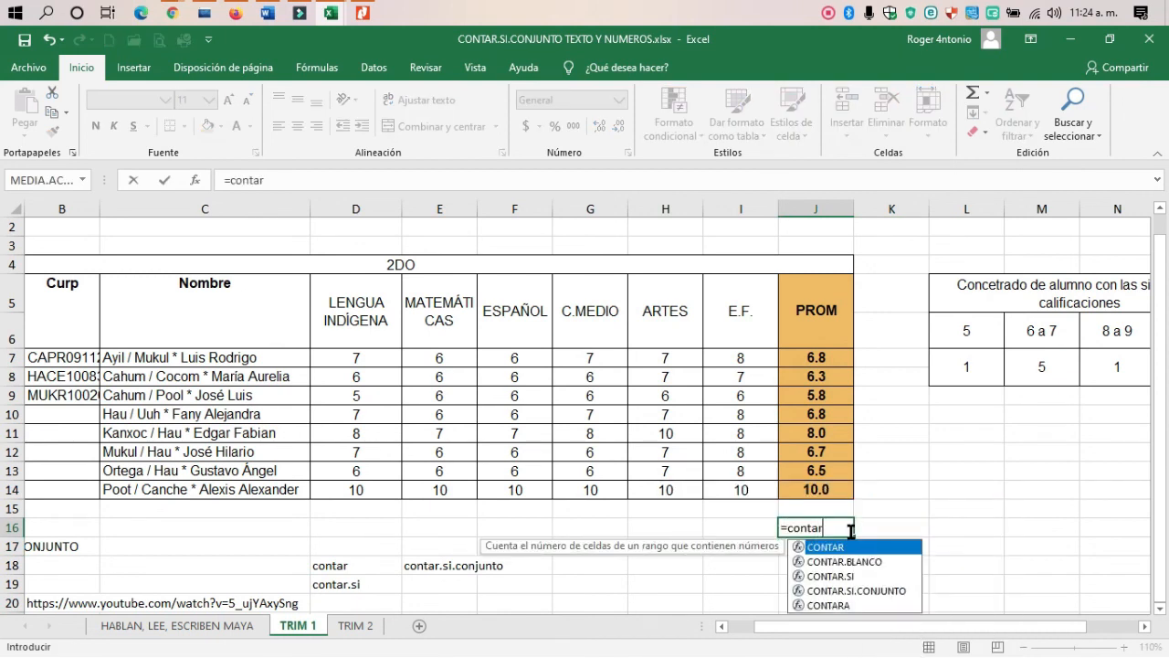
pyautogui.write('(')
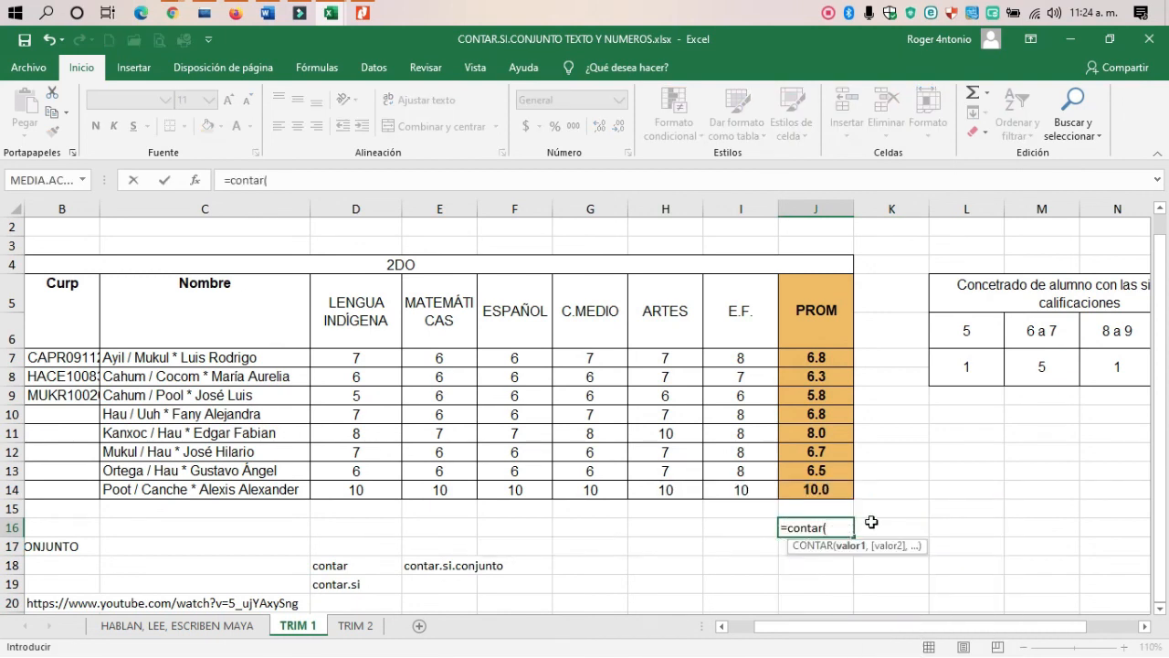
pyautogui.moveTo(806, 356); pyautogui.dragTo(844, 486)
pyautogui.write(')')
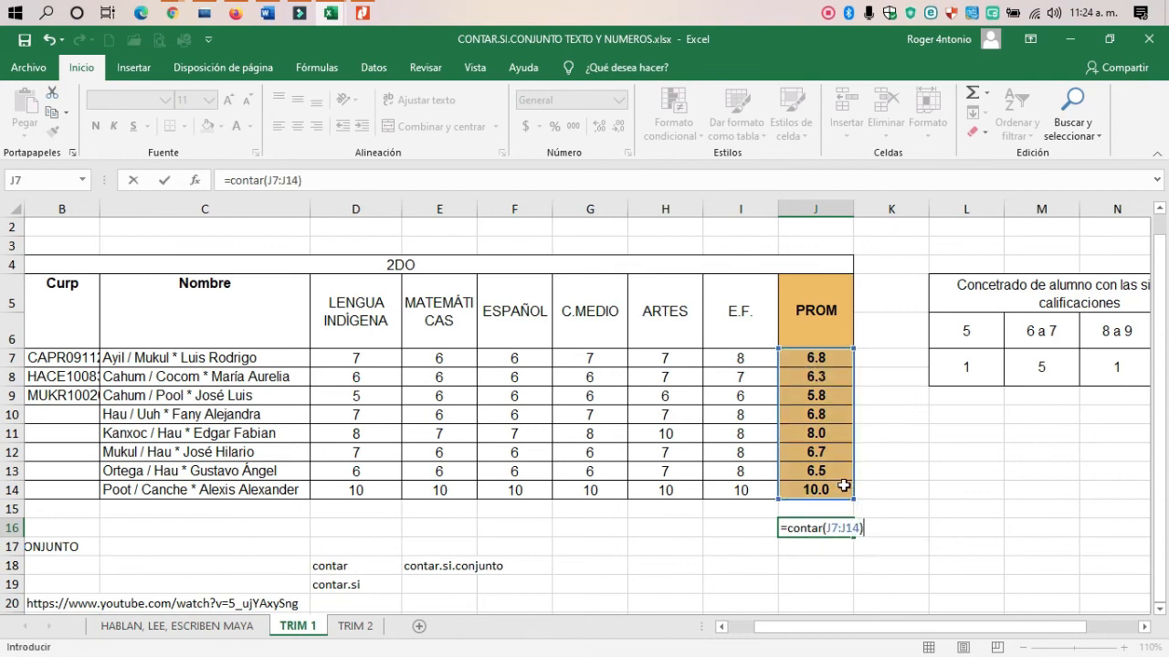
pyautogui.press('Return')
# Remove the decimal place from the count in J16 and compare it with the averages J7:J14.
pyautogui.click(843, 528)
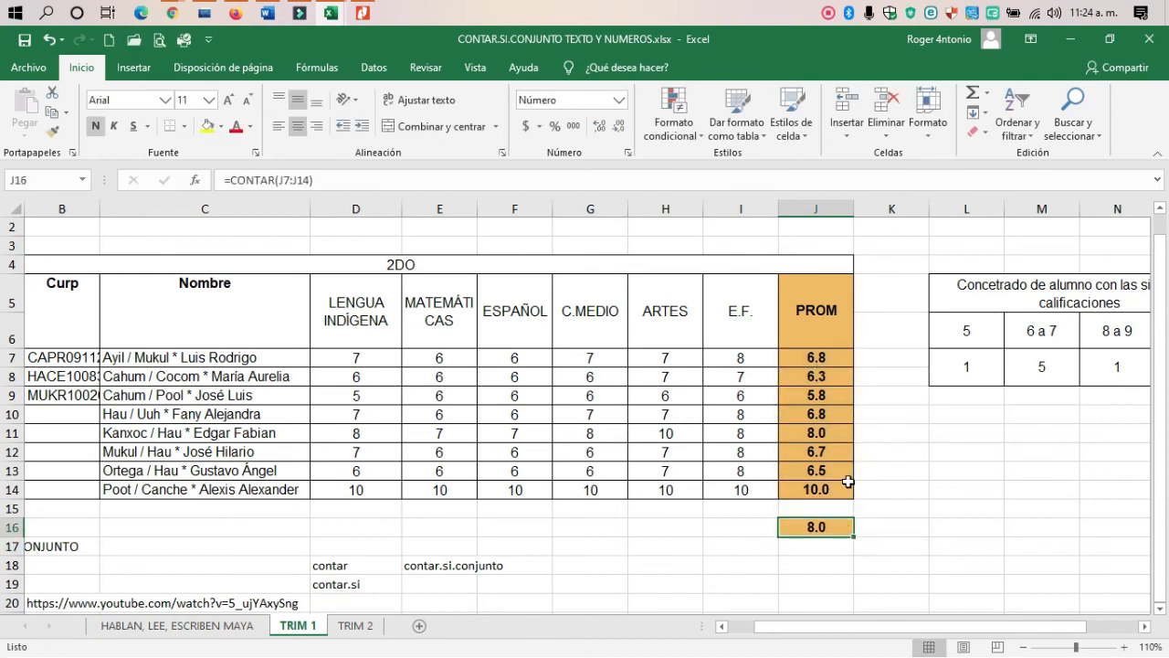
pyautogui.click(619, 130)
pyautogui.moveTo(817, 357); pyautogui.dragTo(812, 488)
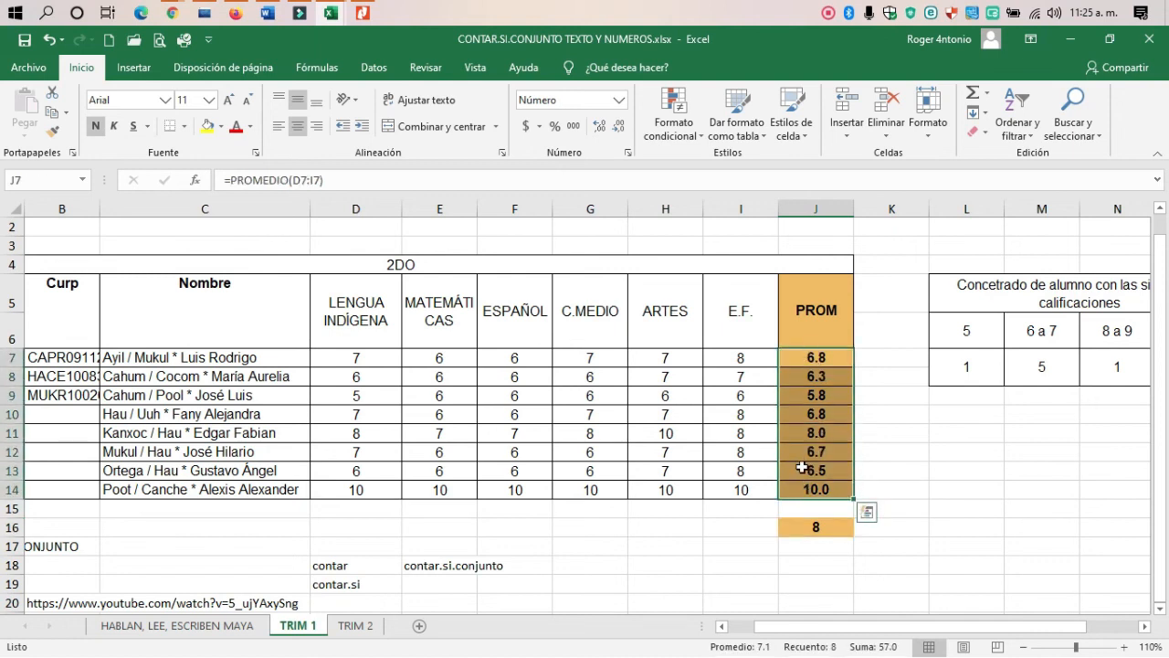
pyautogui.click(830, 533)
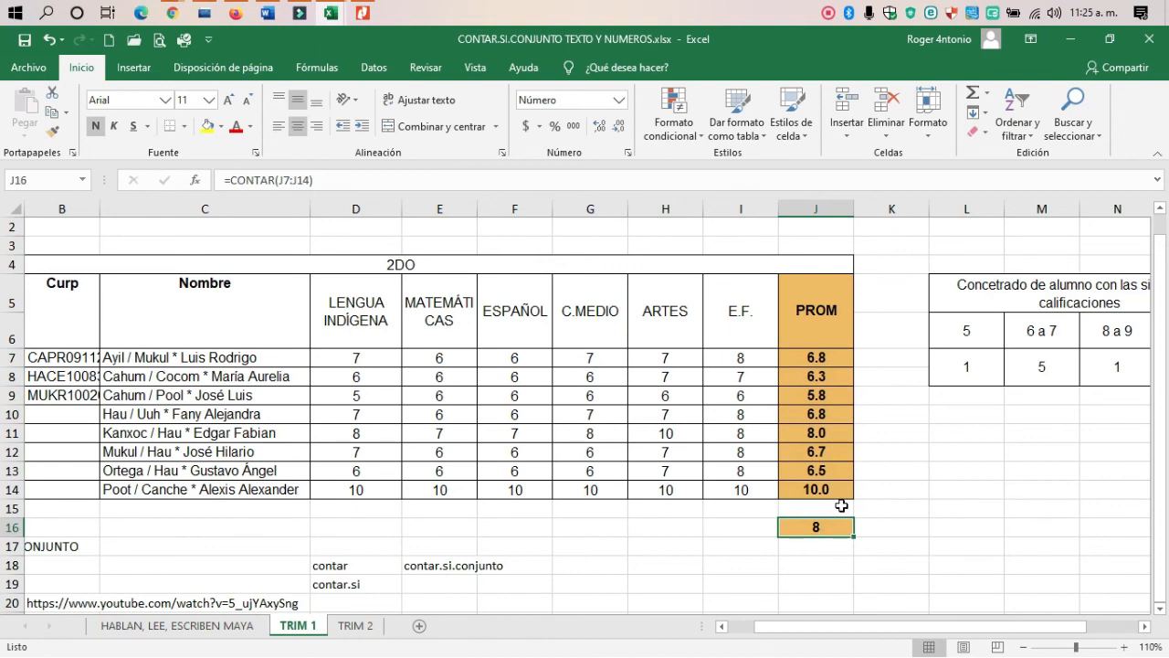
# Examine the student names in C7:C14 and the list numbers in column A.
pyautogui.moveTo(247, 358); pyautogui.dragTo(245, 481)
pyautogui.scroll(1, 44, 332)
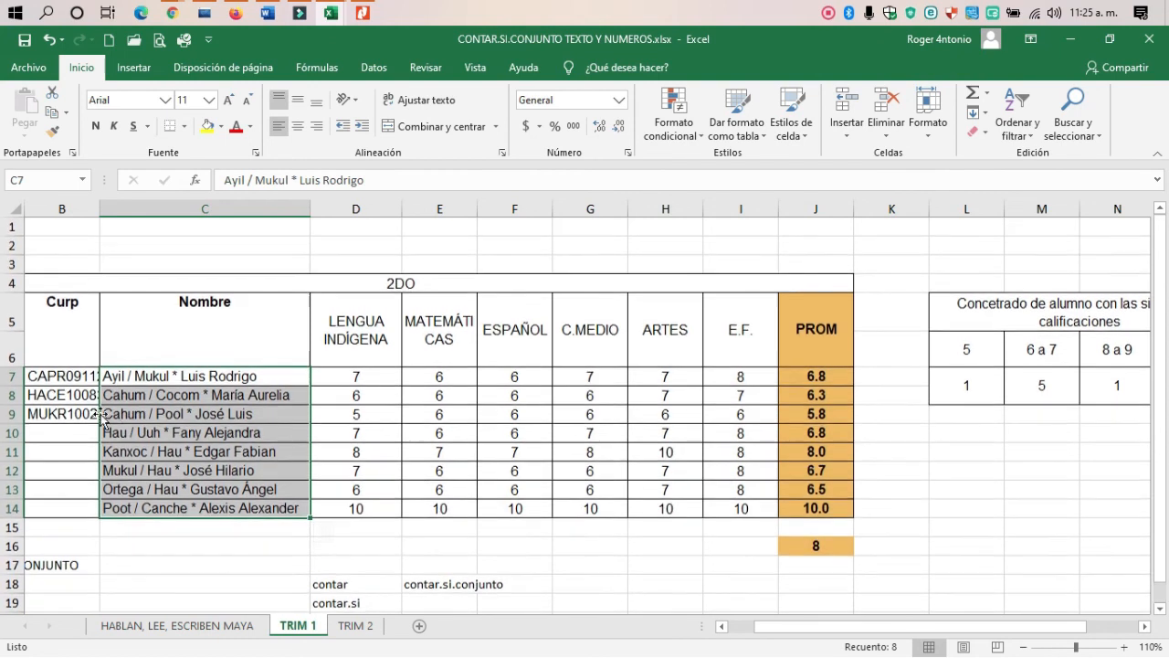
pyautogui.moveTo(758, 634); pyautogui.dragTo(739, 634)
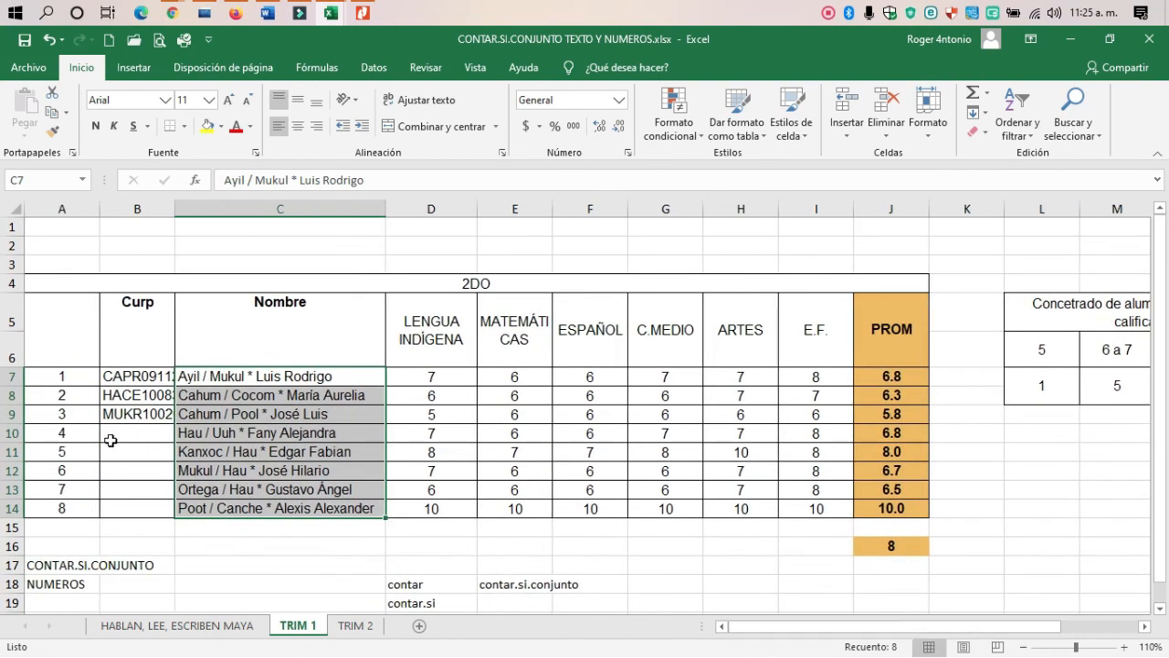
pyautogui.moveTo(60, 377); pyautogui.dragTo(67, 489)
pyautogui.click(68, 207)
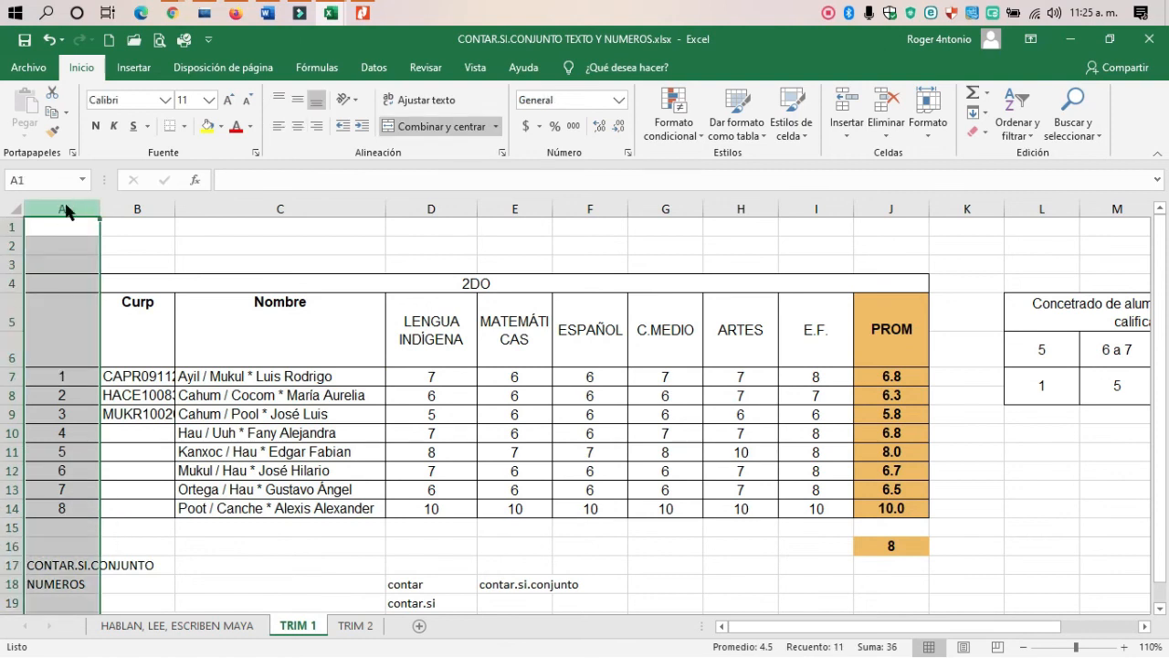
pyautogui.rightClick(65, 210)
pyautogui.click(119, 327)
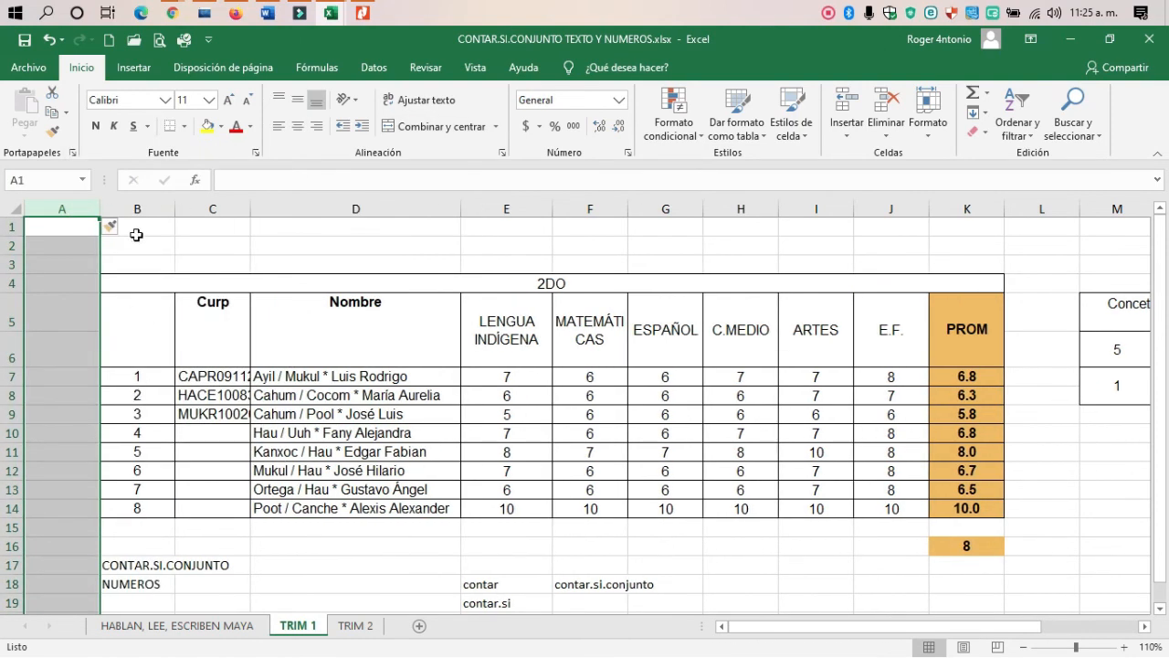
pyautogui.hotkey('ctrl', 'z')
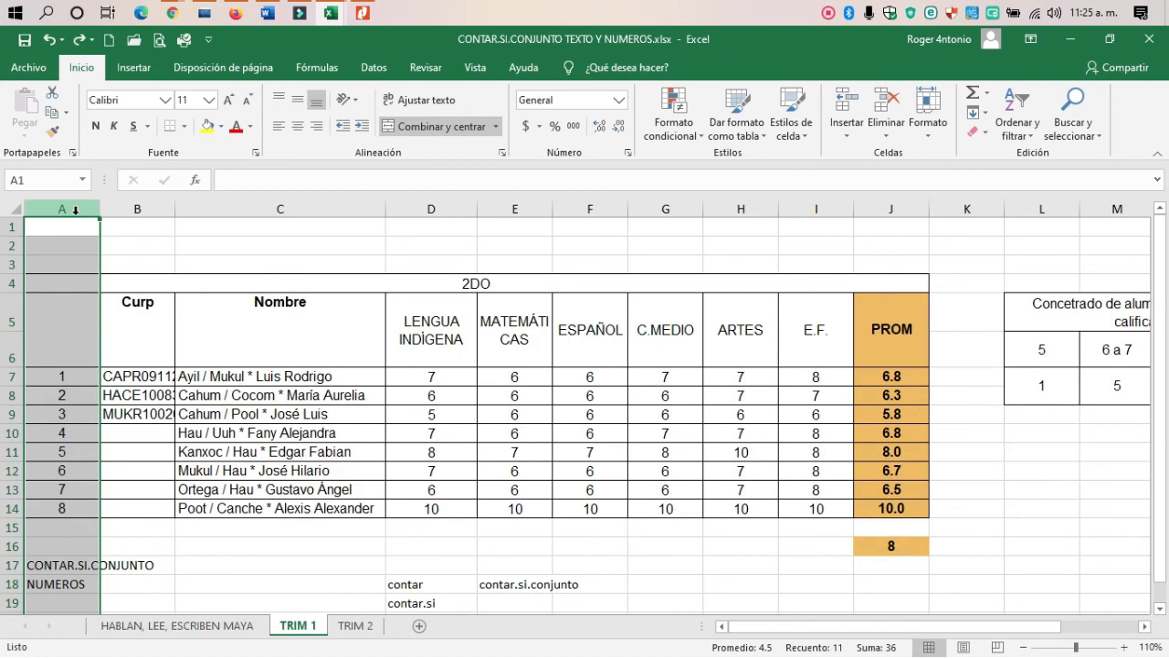
# Delete column A, which holds the students' list numbers.
pyautogui.rightClick(75, 210)
pyautogui.click(119, 348)
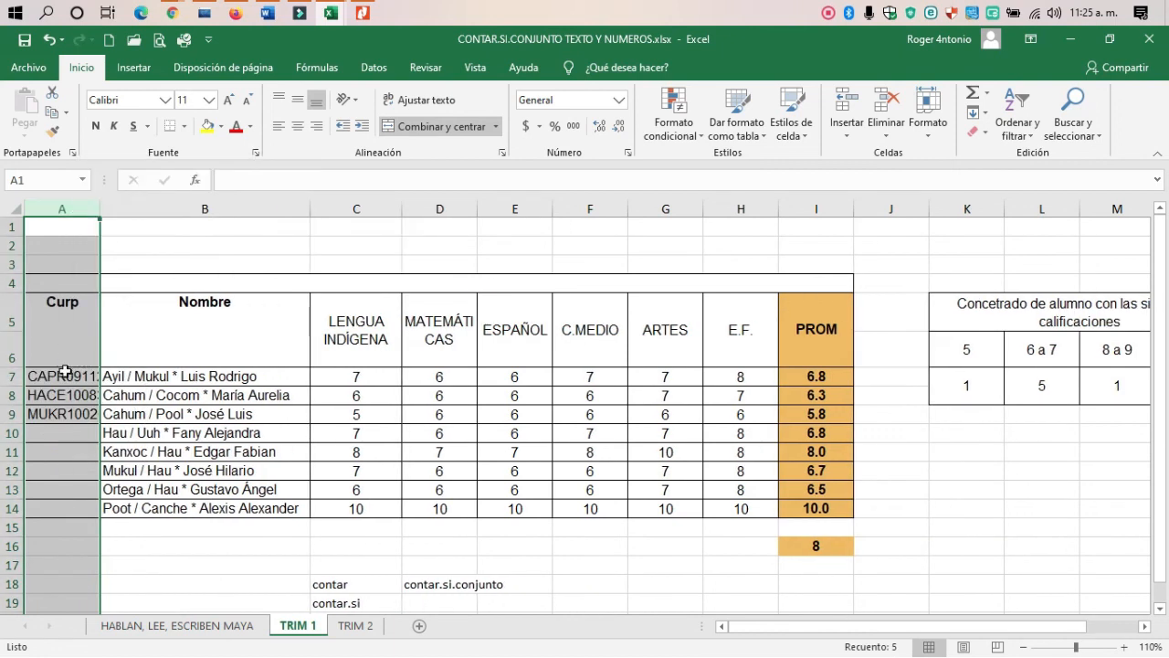
pyautogui.click(168, 413)
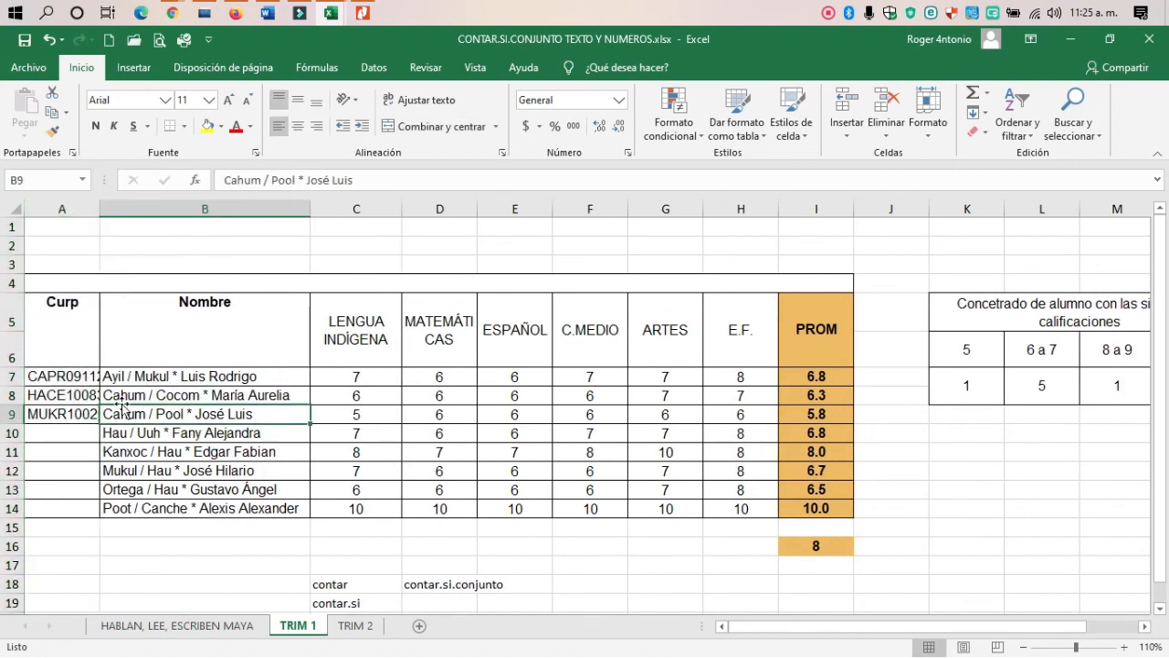
# Enter =CONTAR(B7:B14) in B15 to try counting the student names.
pyautogui.click(205, 530)
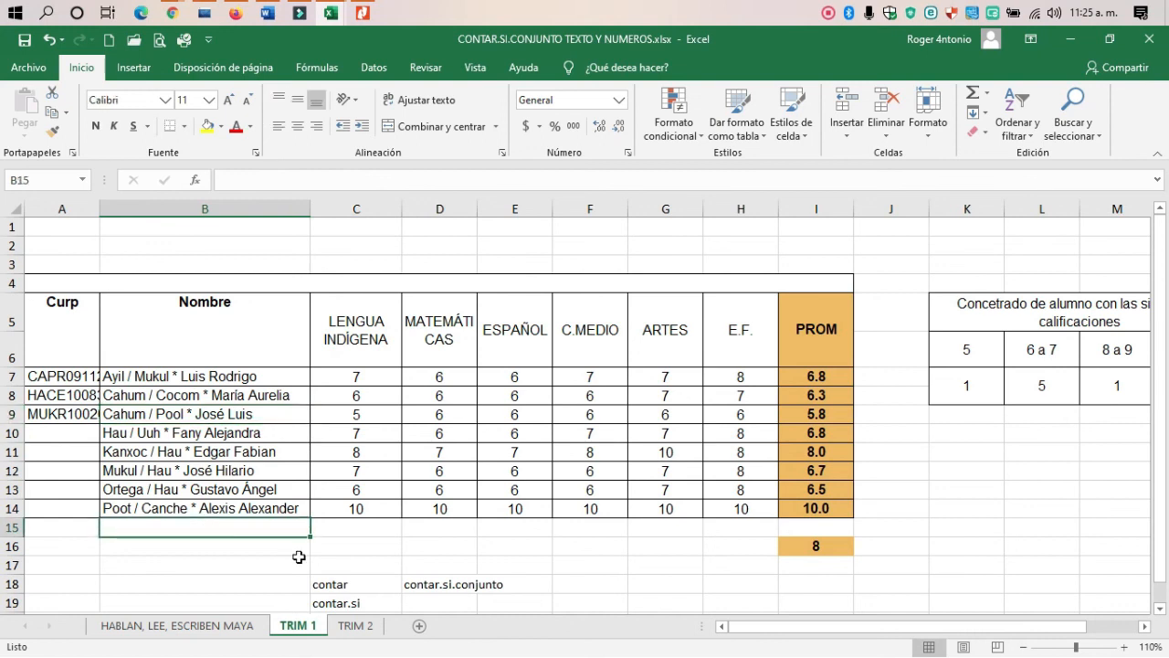
pyautogui.write('=con')
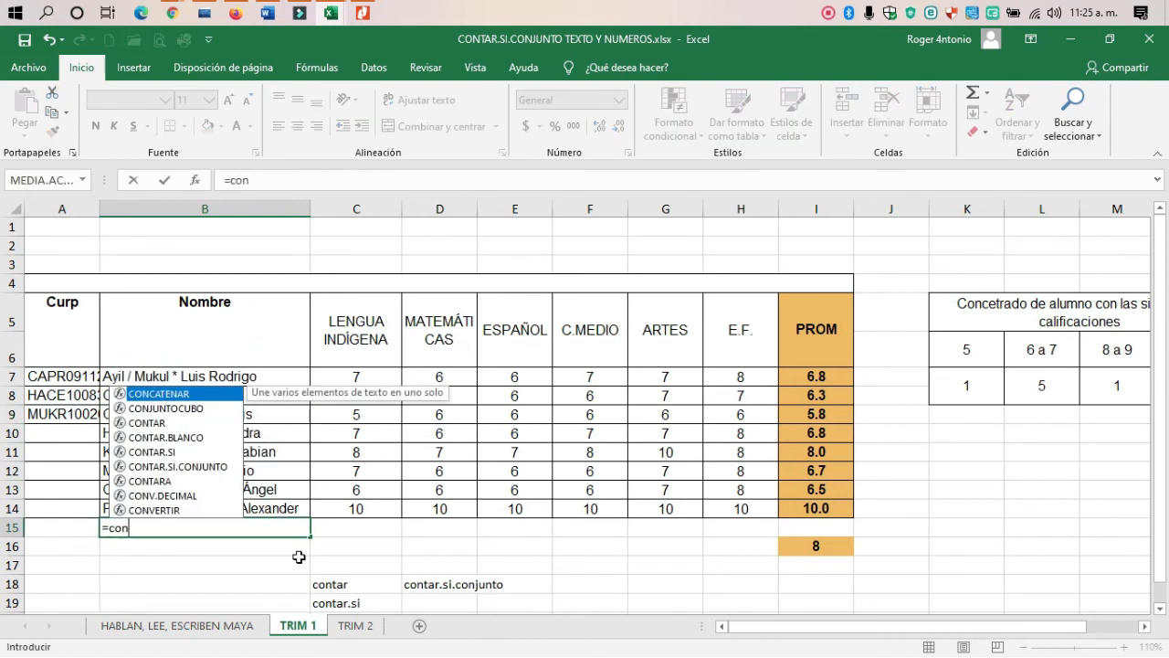
pyautogui.write('tar(')
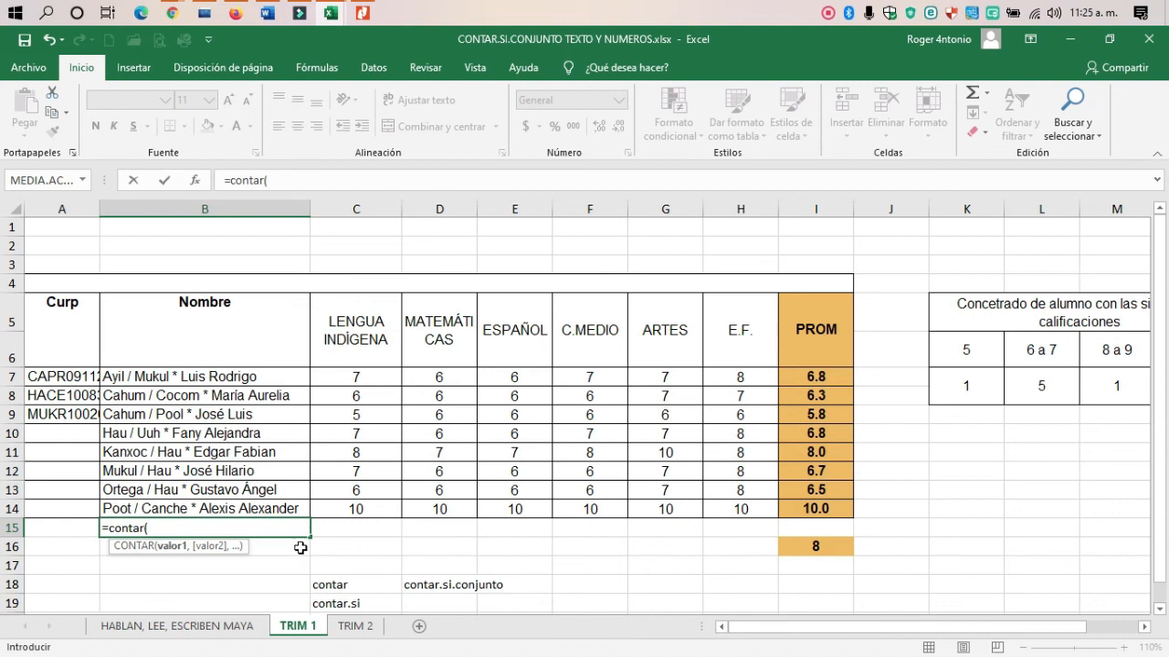
pyautogui.moveTo(230, 379); pyautogui.dragTo(259, 504)
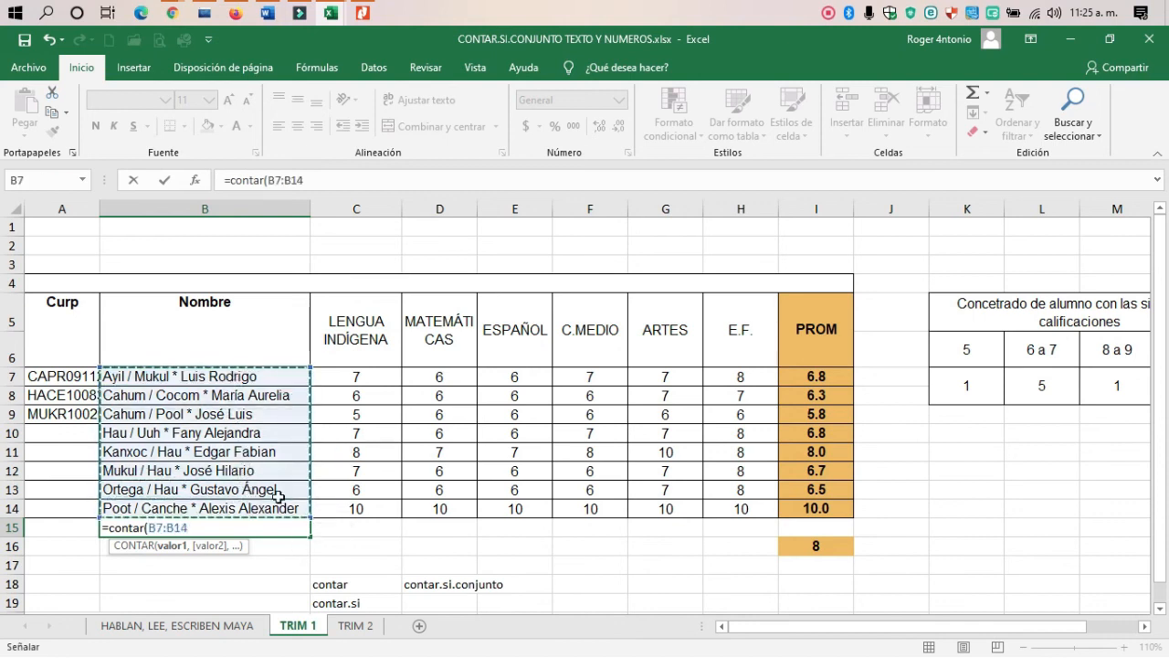
pyautogui.write(')')
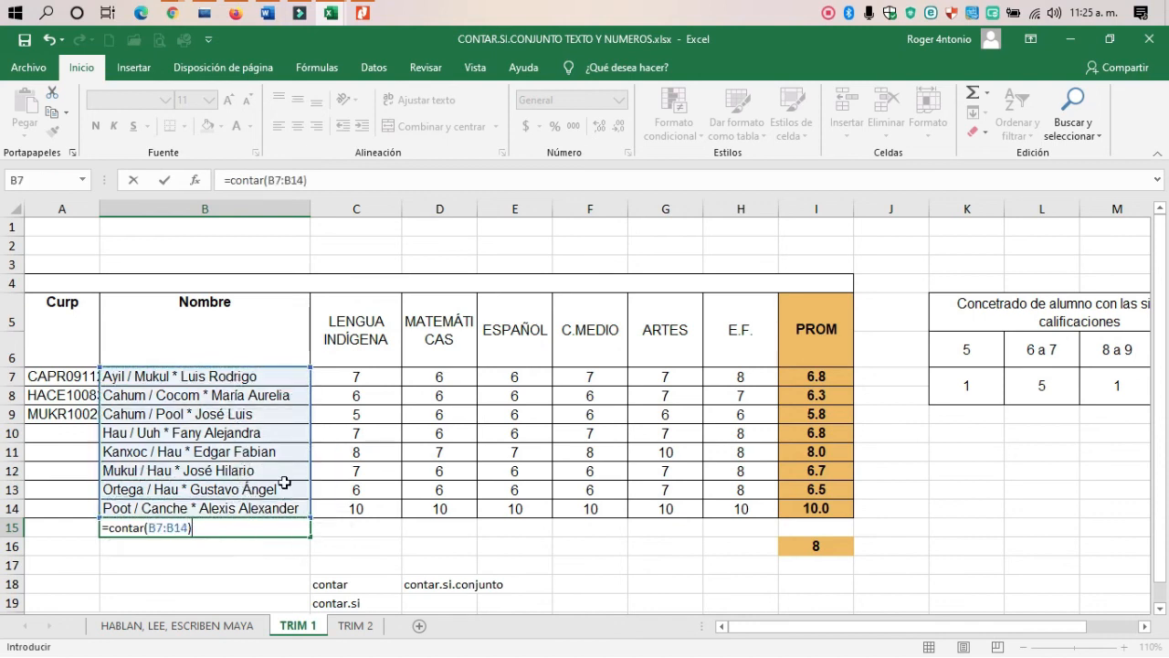
pyautogui.press('Return')
pyautogui.click(283, 526)
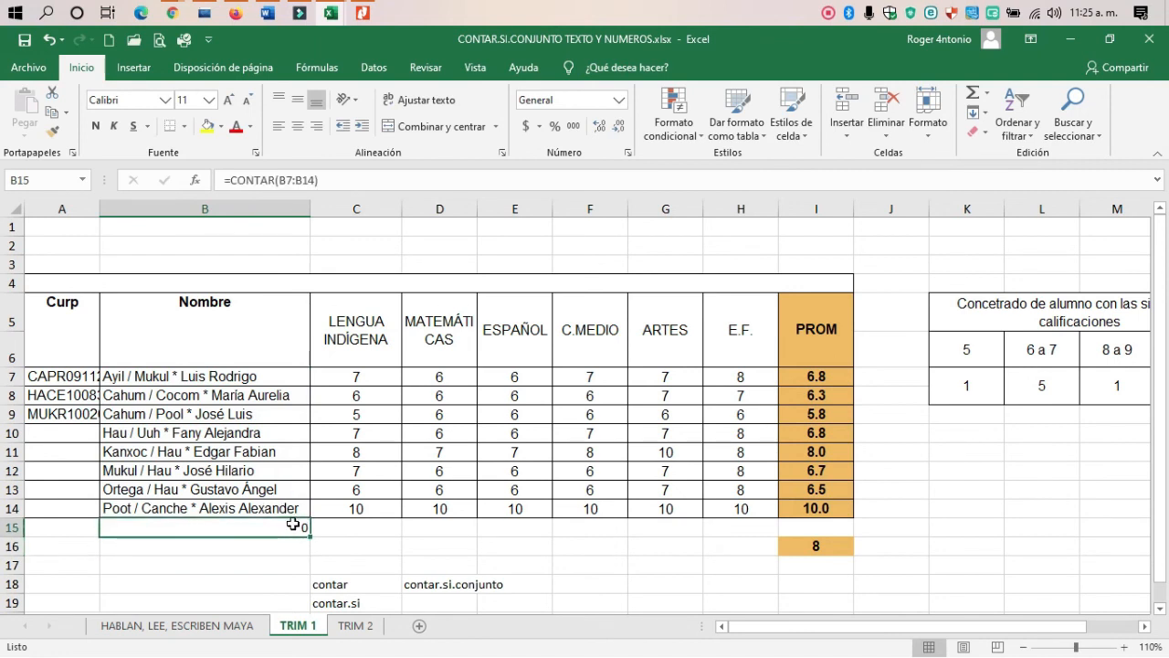
# Check the CONTAR formula in B15, then undo it together with the deletion of column A.
pyautogui.doubleClick(293, 525)
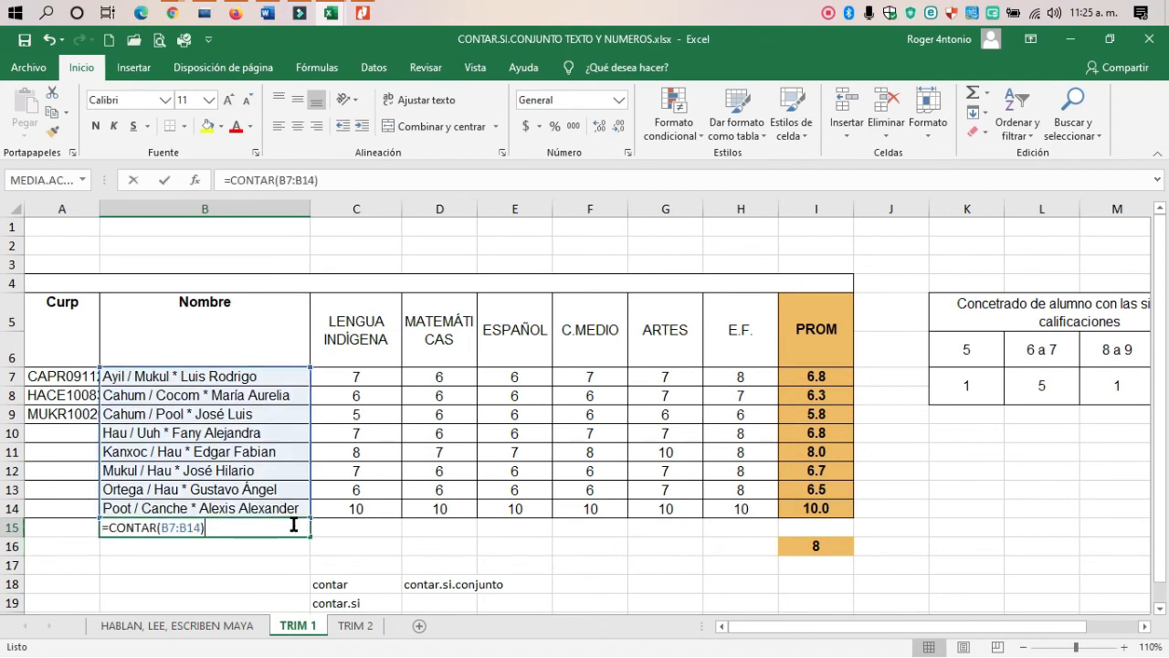
pyautogui.click(277, 180)
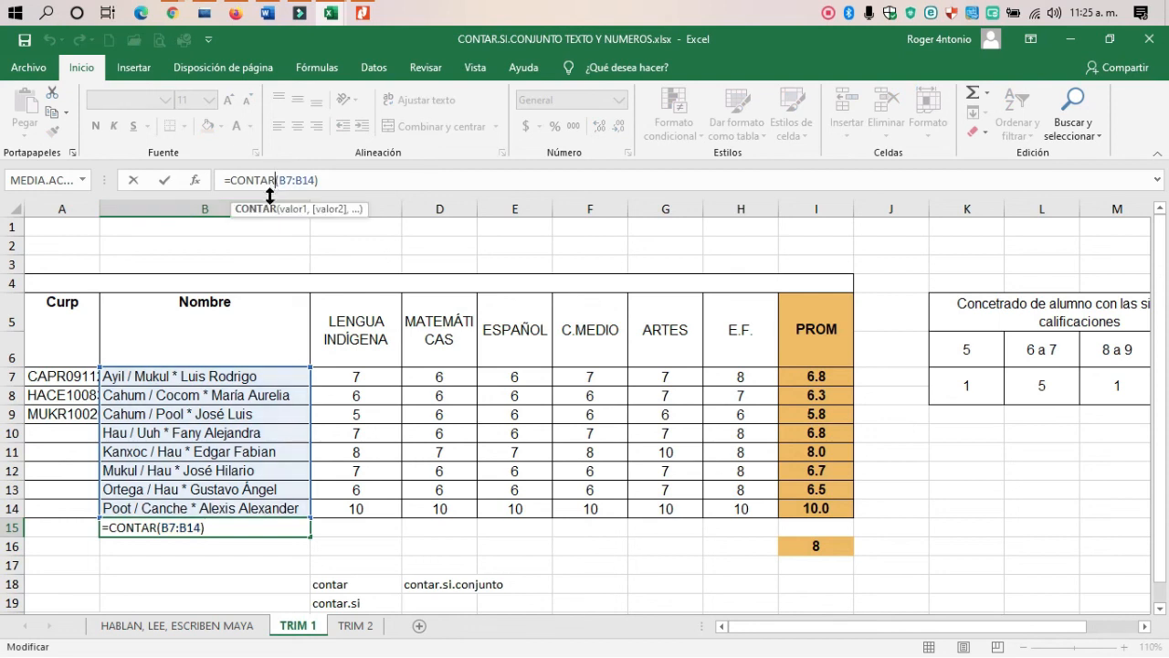
pyautogui.hotkey('ctrl', 'Return')
pyautogui.hotkey('ctrl', 'z')
pyautogui.hotkey('ctrl', 'z')
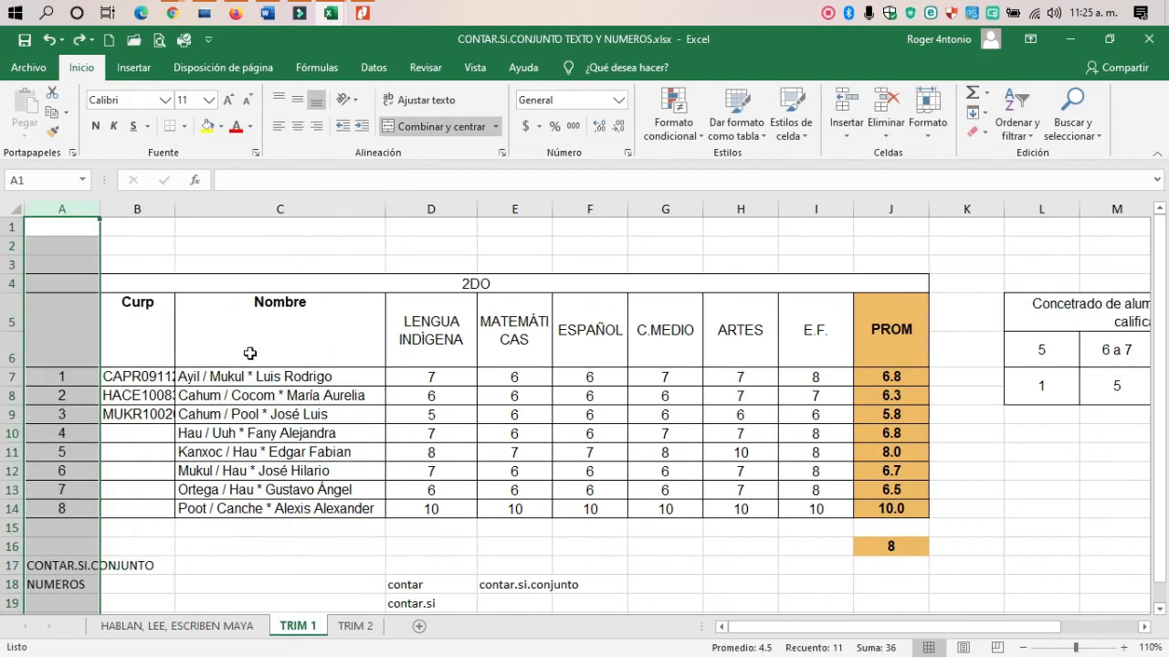
# Review the CONTAR formula in J16 below the PROM column.
pyautogui.click(357, 528)
pyautogui.moveTo(884, 629); pyautogui.dragTo(948, 628)
pyautogui.click(730, 553)
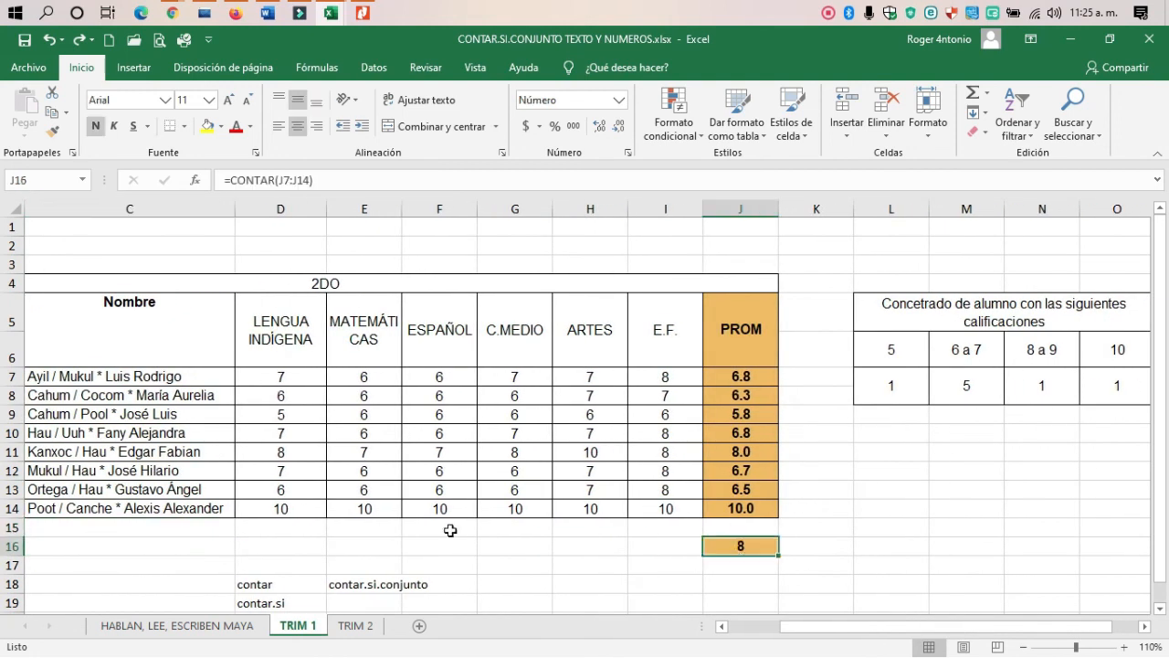
# Begin the formula =contar( in C15 below the student names, adding the omitted equals sign at its start.
pyautogui.click(152, 533)
pyautogui.write('contar(')
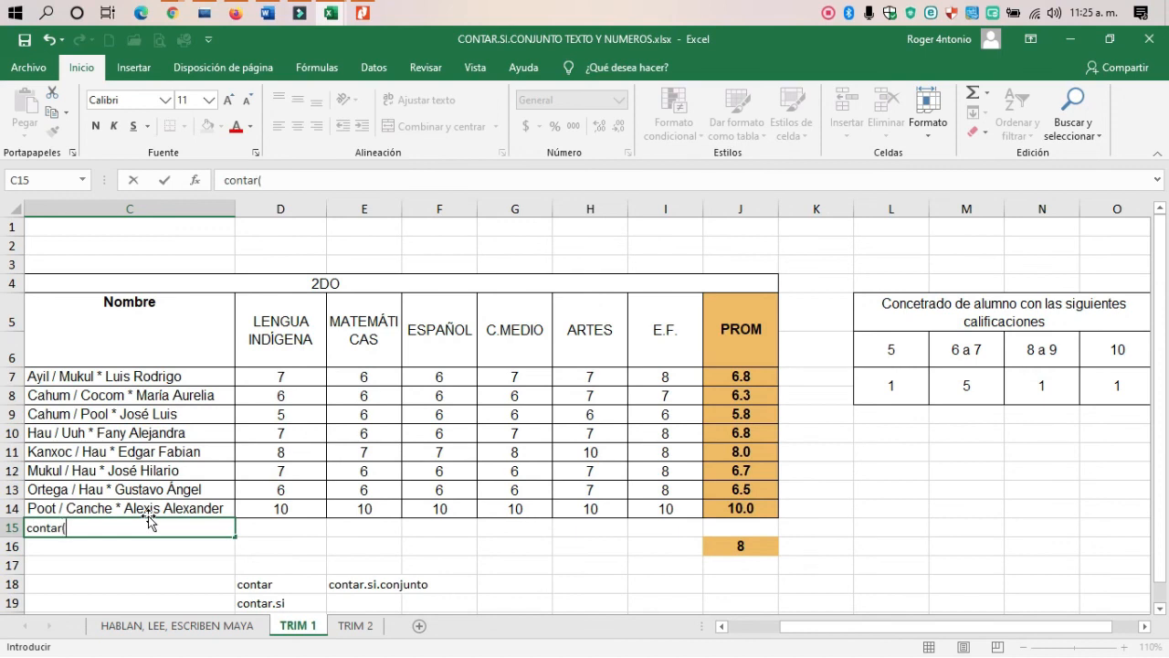
pyautogui.press('Home')
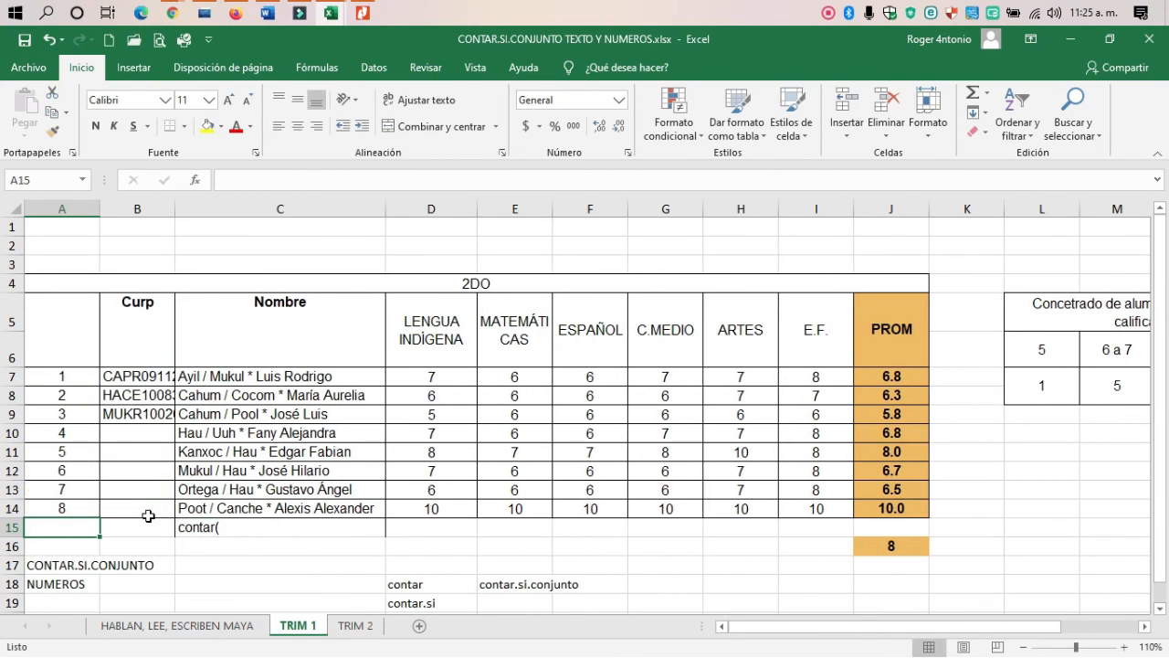
pyautogui.click(194, 514)
pyautogui.doubleClick(198, 526)
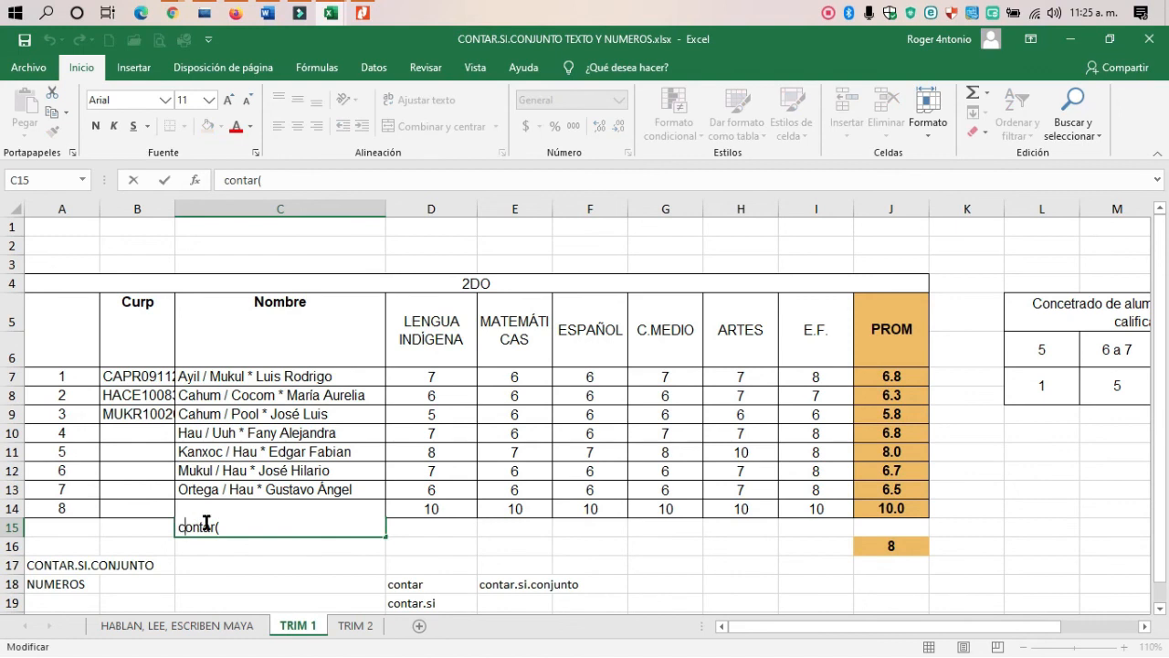
pyautogui.write('=')
pyautogui.press('Right')
pyautogui.press('Right')
pyautogui.press('Right')
pyautogui.press('Right')
pyautogui.press('Right')
pyautogui.press('Right')
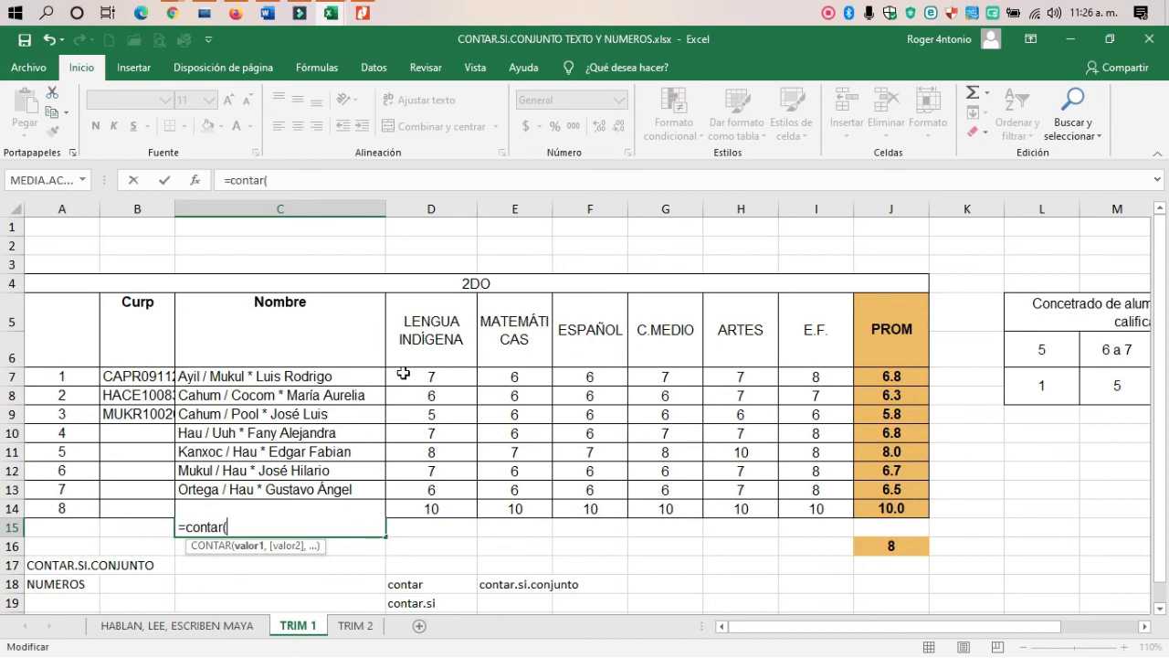
# Use the LENGUA INDÍGENA grades D7:D13 as the range of the C15 formula and enter it.
pyautogui.moveTo(403, 374); pyautogui.dragTo(393, 485)
pyautogui.press('Return')
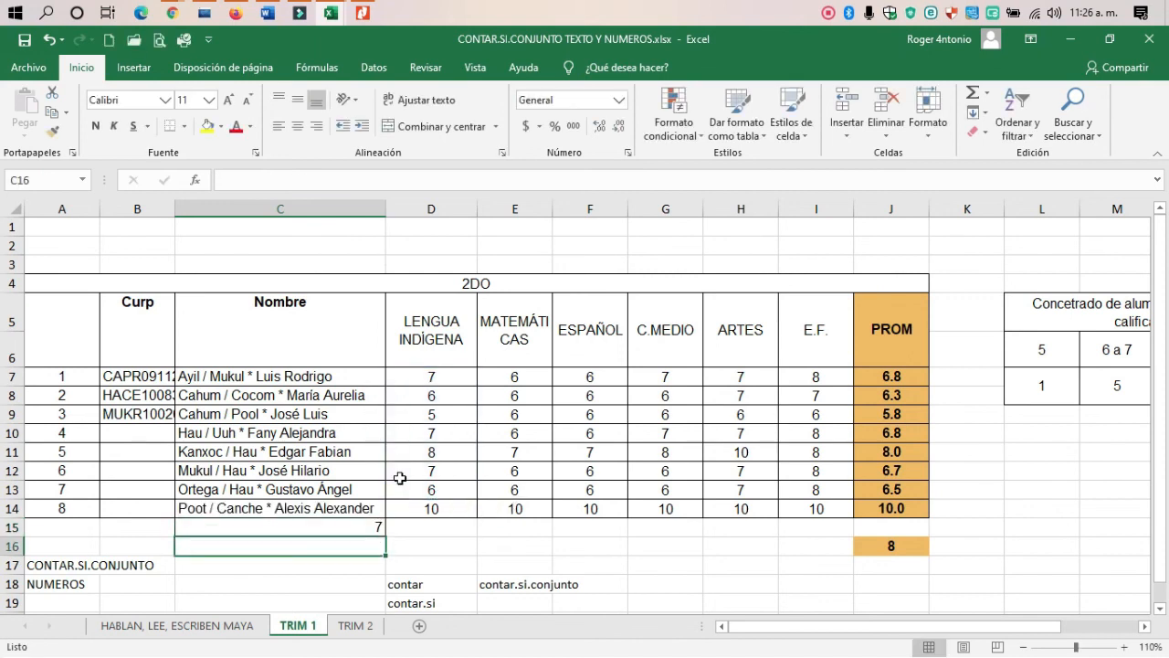
pyautogui.click(433, 489)
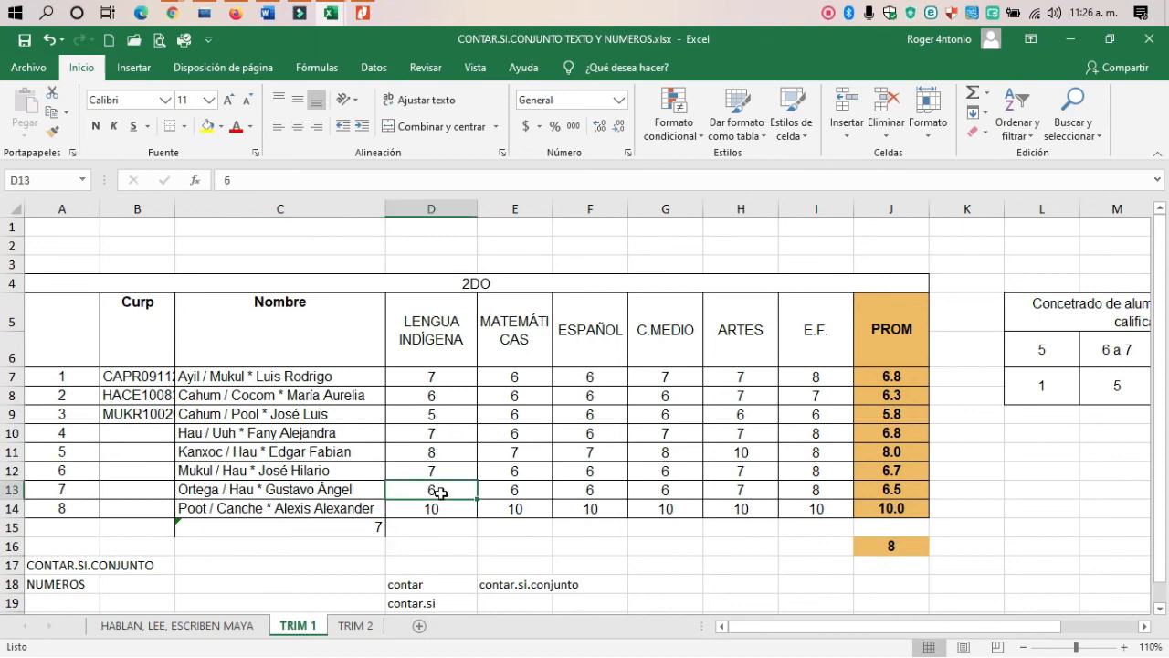
# Extend the range in the C15 formula to D14 so that it reads =CONTAR(D7:D14).
pyautogui.doubleClick(371, 526)
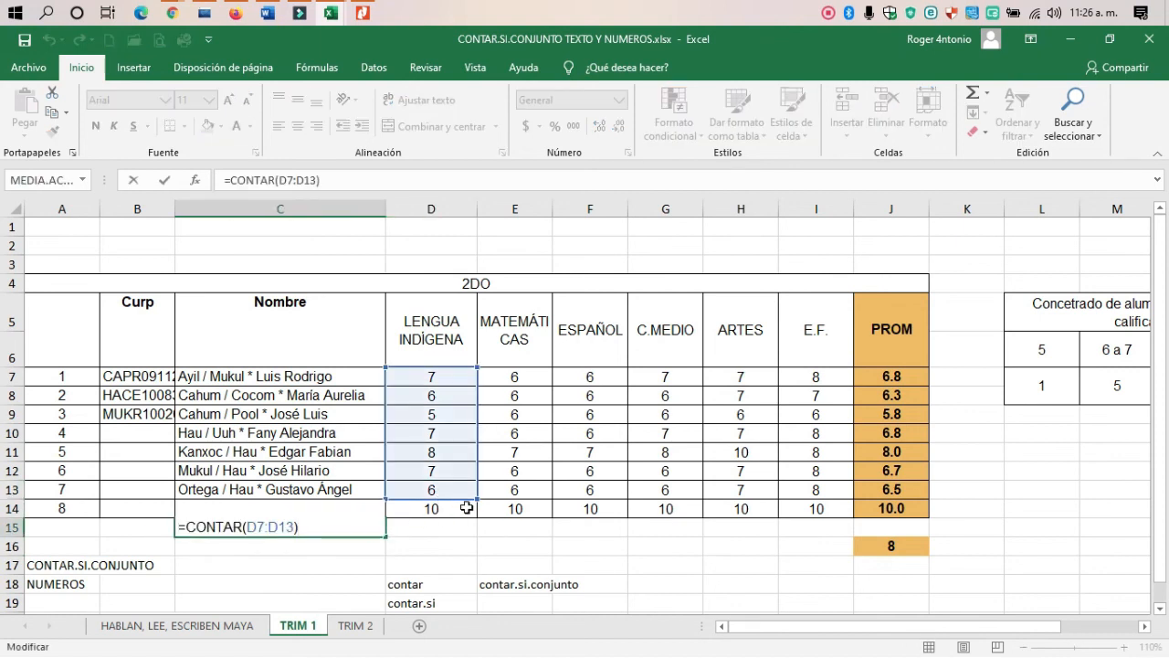
pyautogui.moveTo(474, 499); pyautogui.dragTo(475, 518)
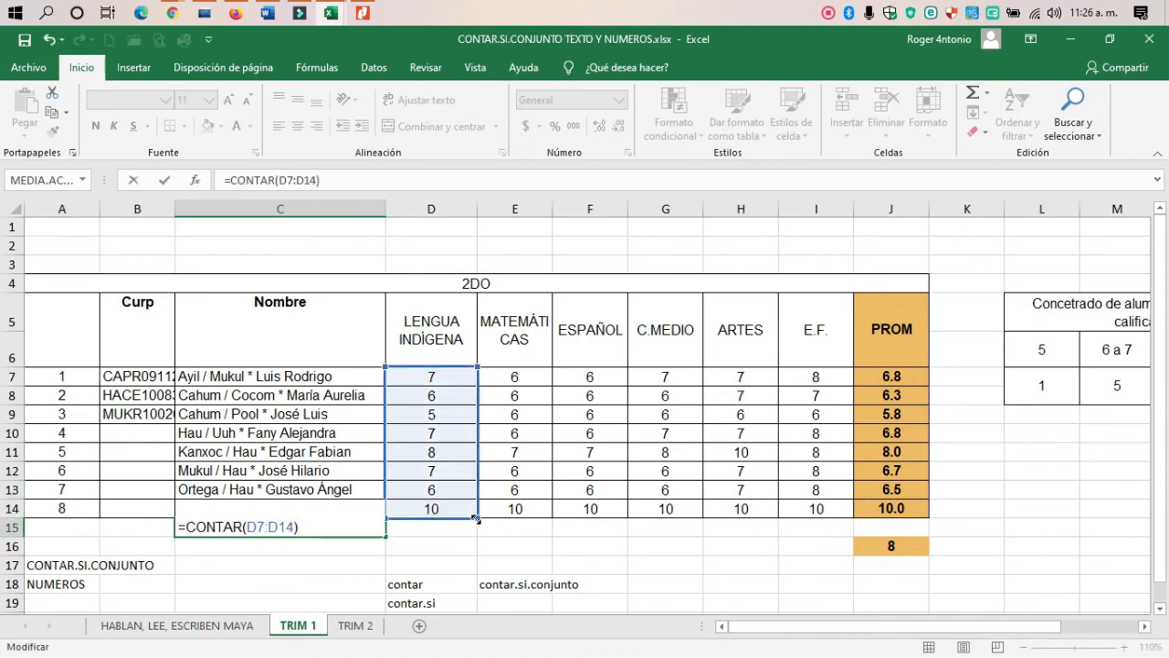
pyautogui.press('Return')
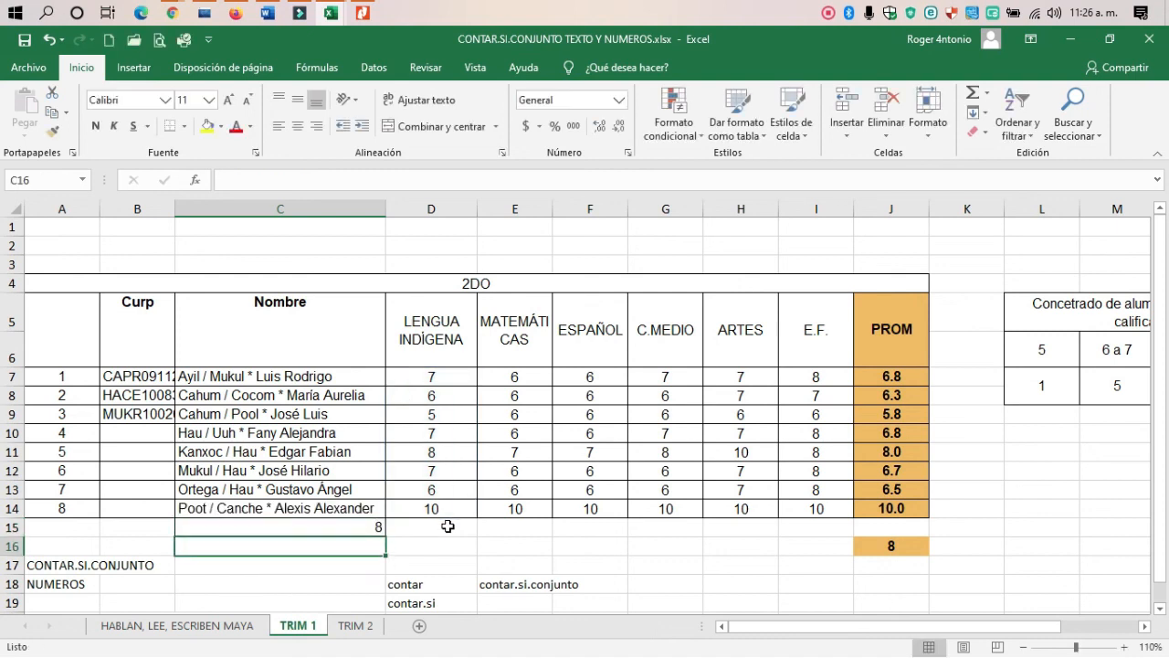
pyautogui.click(381, 527)
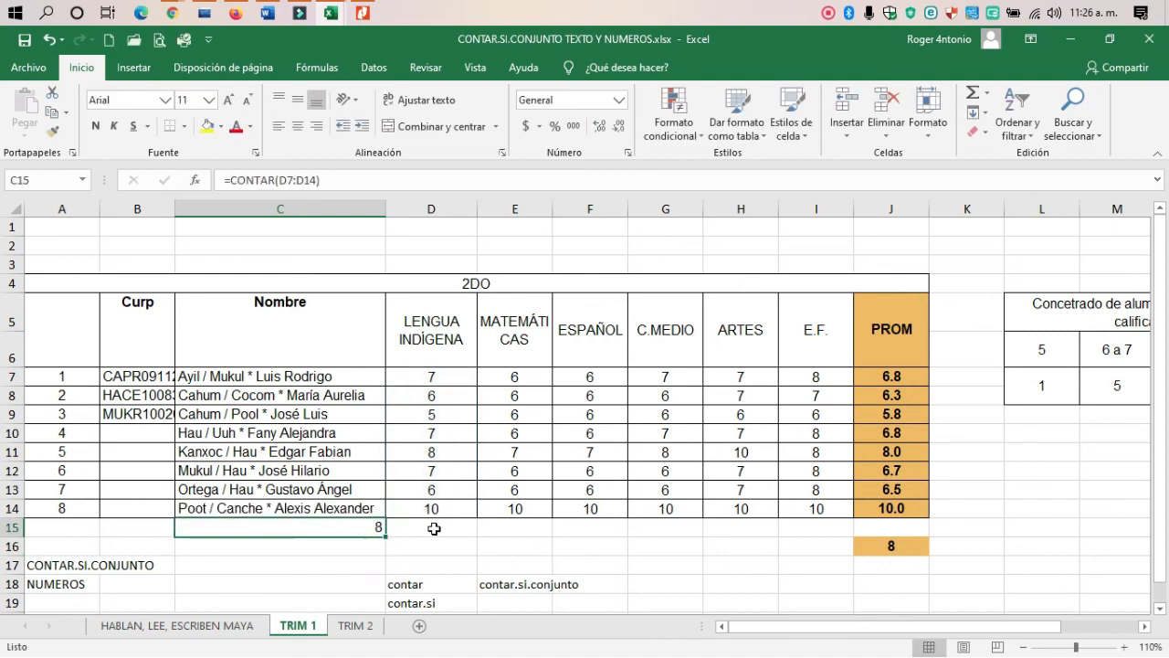
# Delete the CONTAR formula from C15 below the student names.
pyautogui.moveTo(796, 627); pyautogui.dragTo(844, 630)
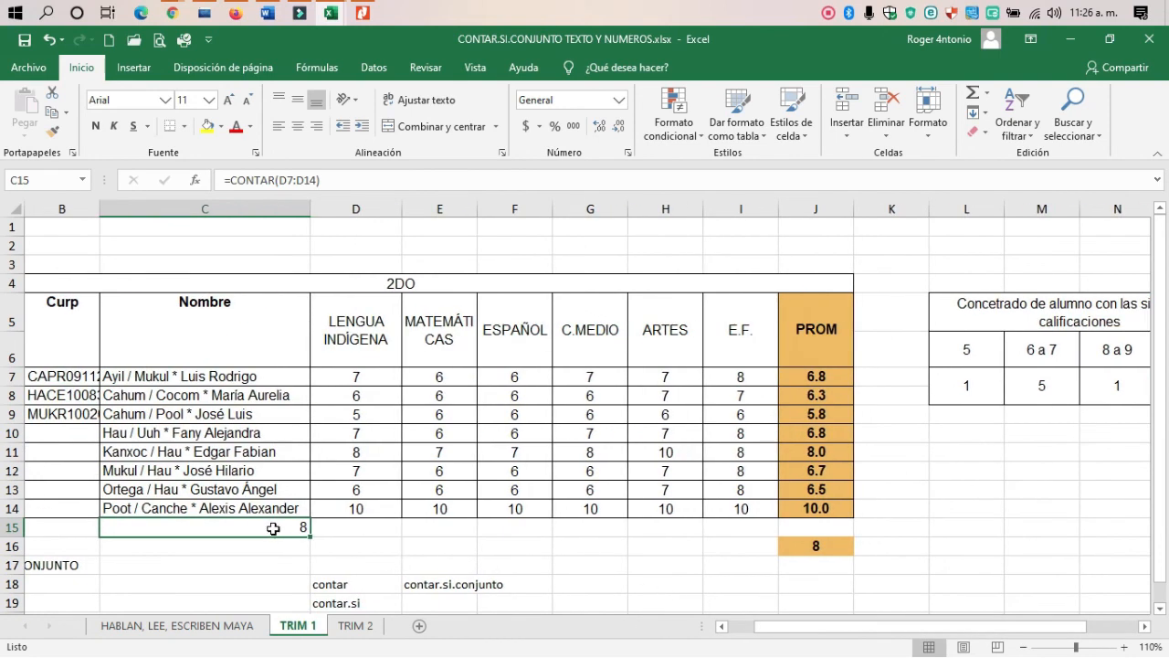
pyautogui.press('Delete')
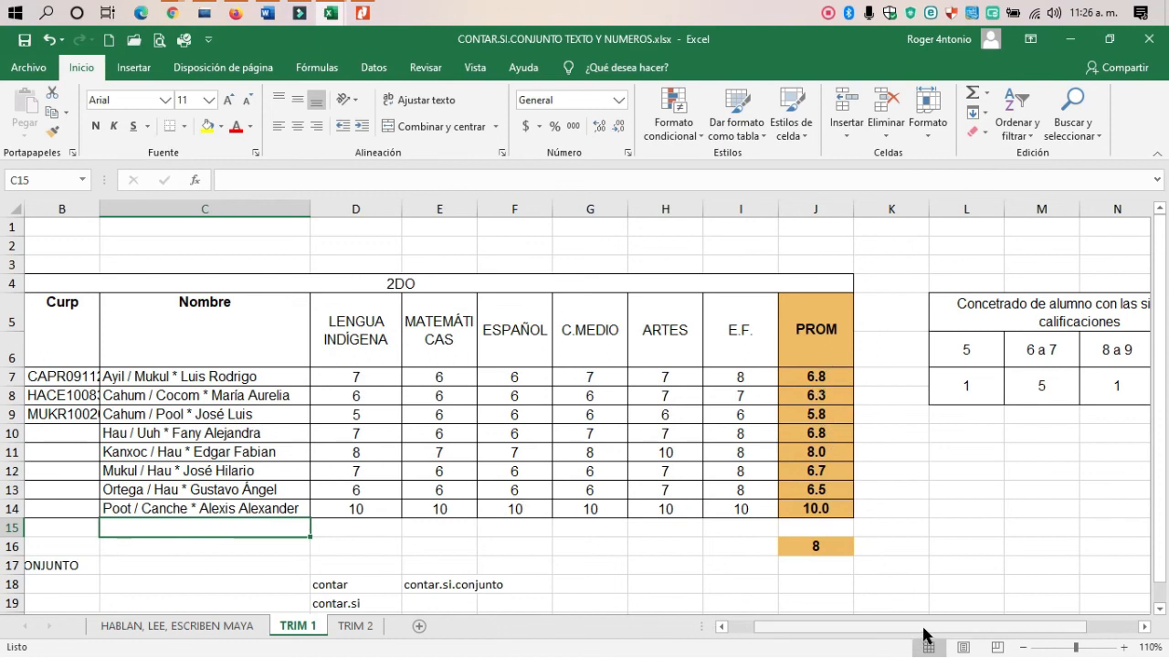
# Clear the count under the 10 heading in O7 and start a new CONTAR.SI formula there, correcting the mistyped function name.
pyautogui.hscroll(3, 924, 634)
pyautogui.click(912, 392)
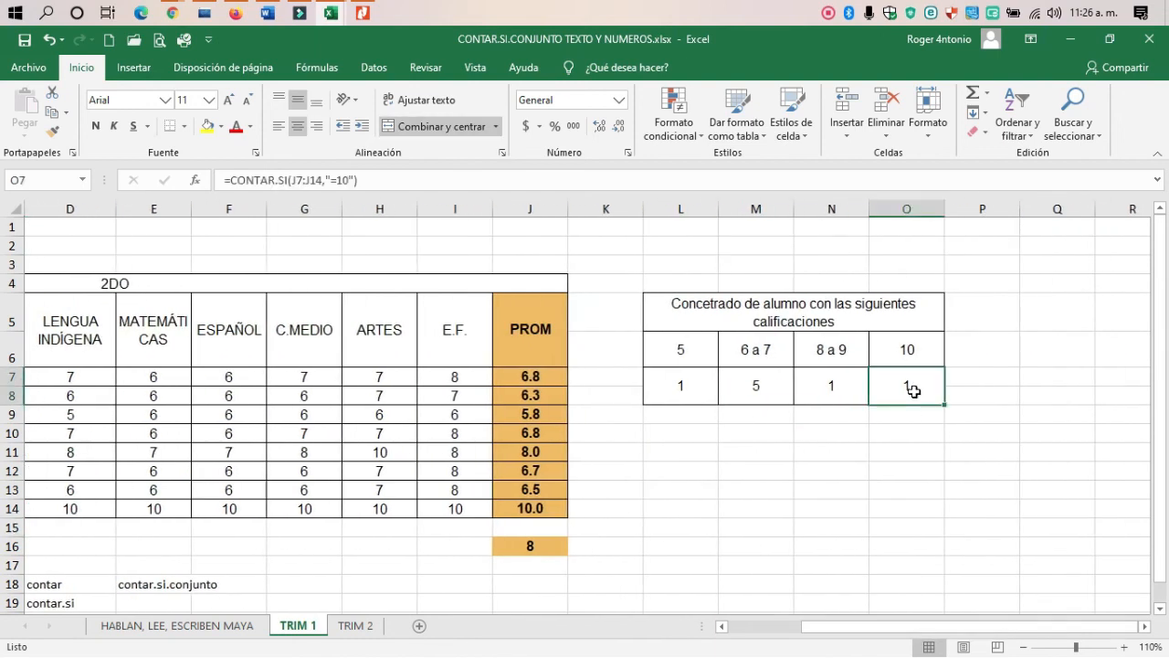
pyautogui.scroll(-1, 914, 391)
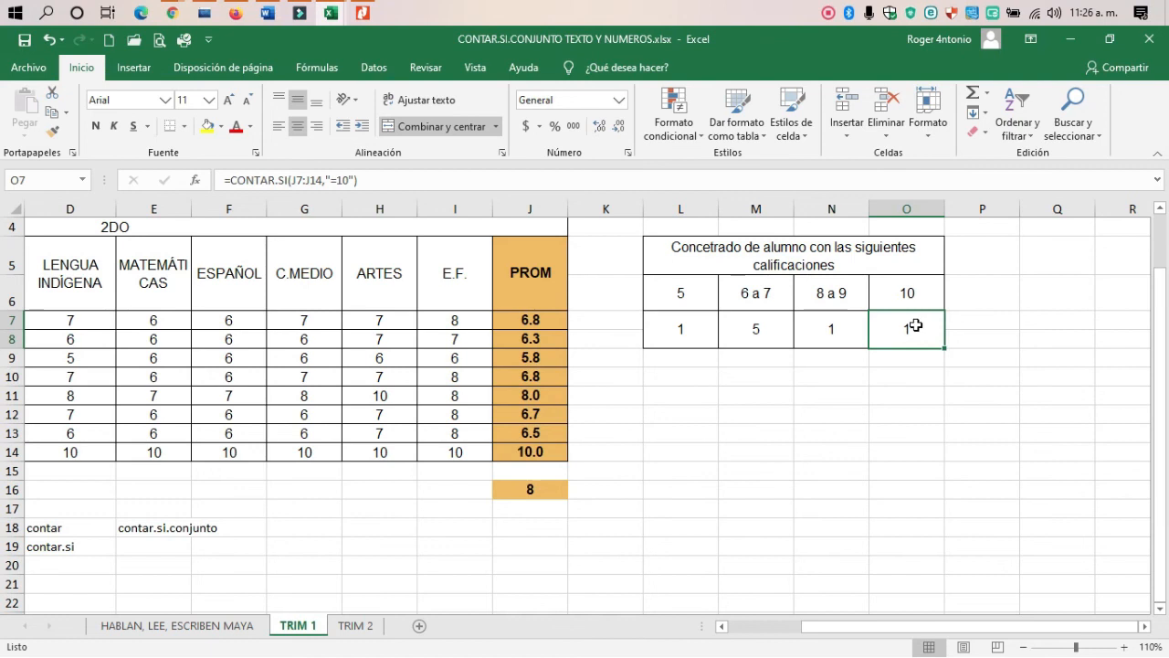
pyautogui.press('BackSpace')
pyautogui.write('=')
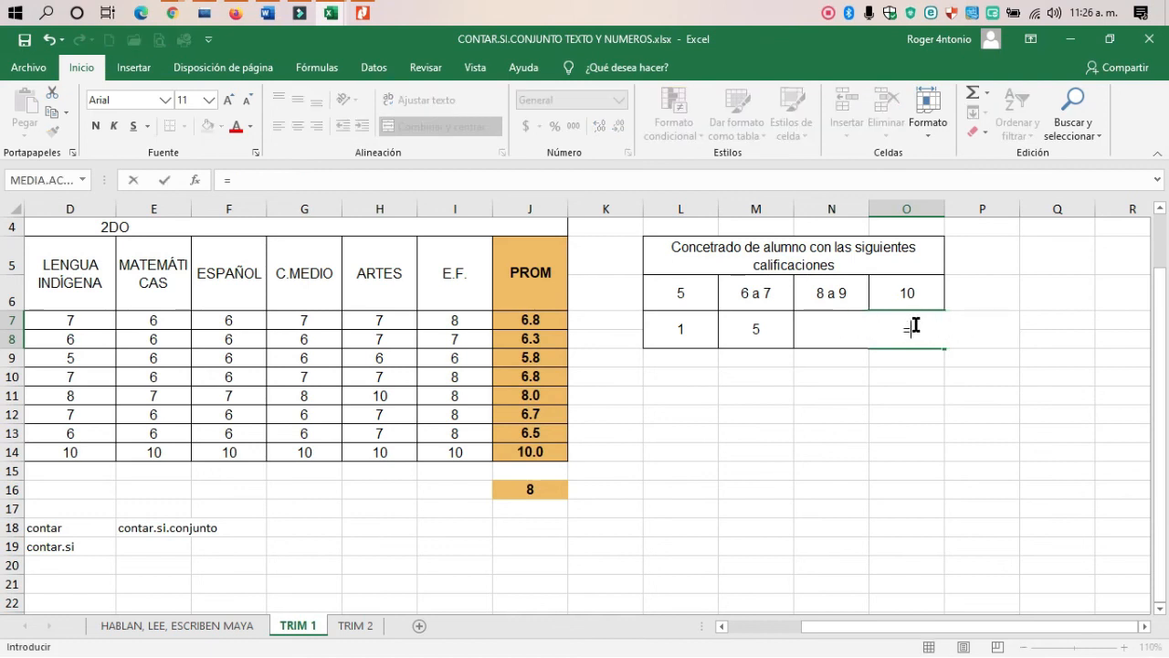
pyautogui.write('contar.zi')
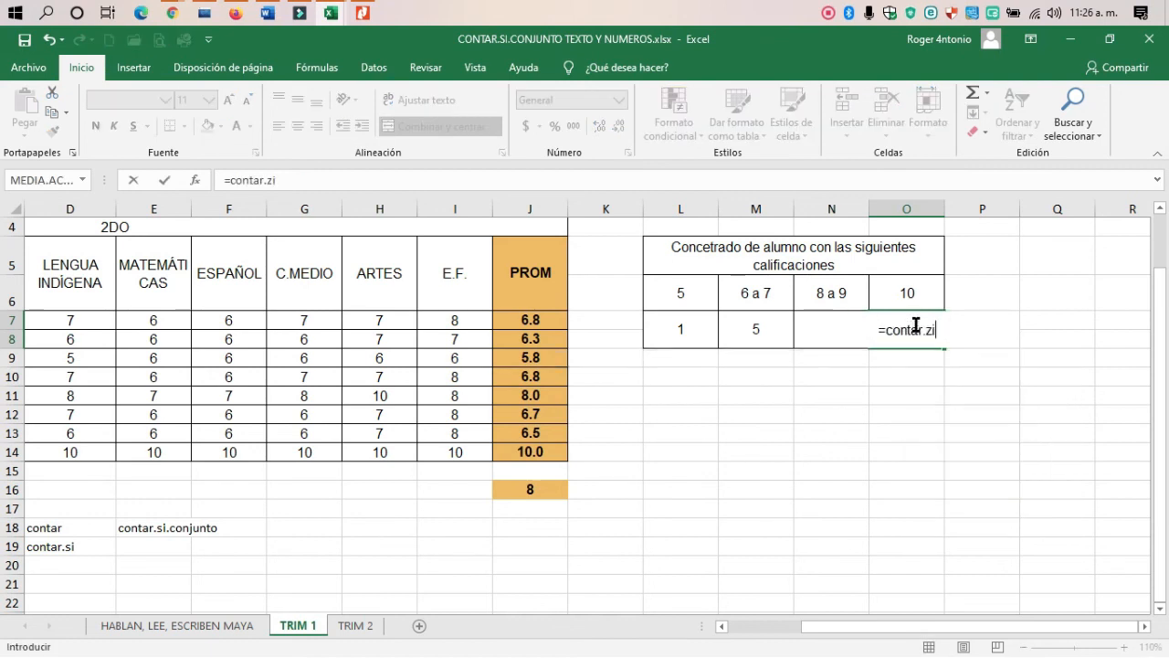
pyautogui.press('BackSpace')
pyautogui.press('BackSpace')
pyautogui.write('si')
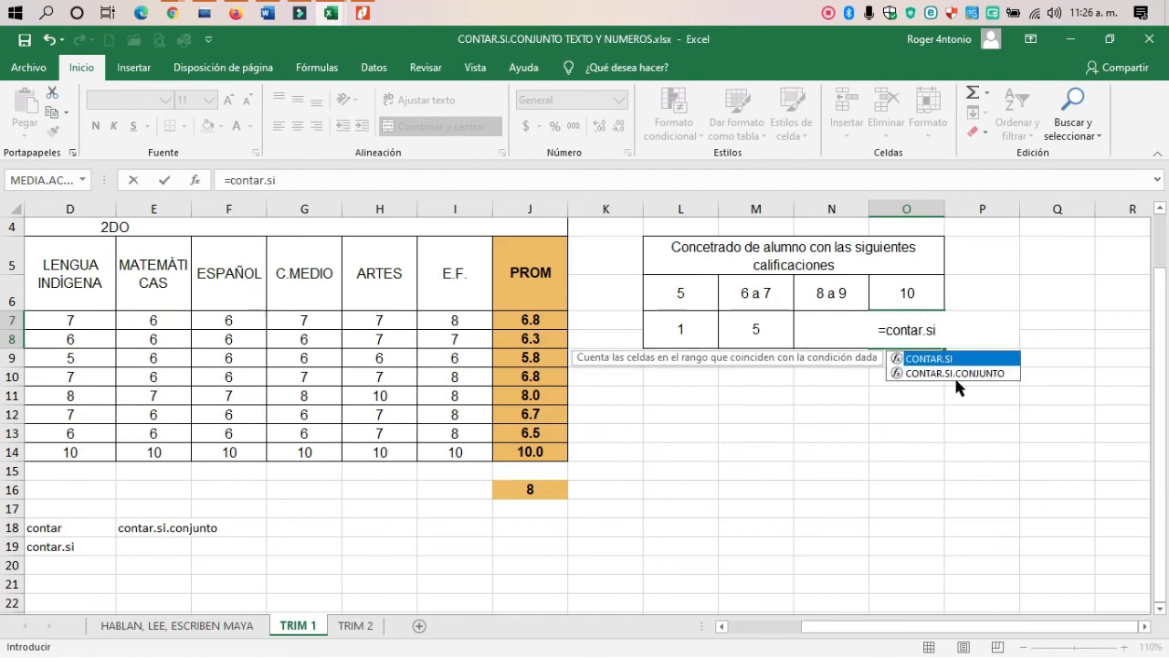
pyautogui.doubleClick(935, 362)
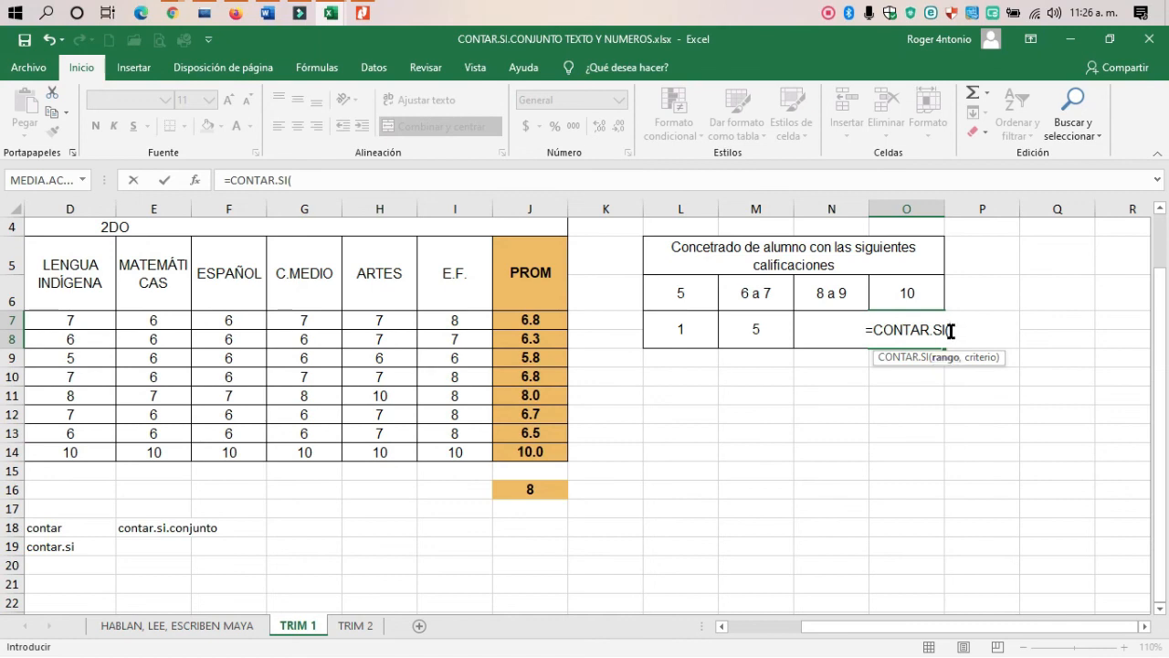
# Use the PROM averages J7:J14 as range and "=10" as criterion, separated by a semicolon, and try to enter =CONTAR.SI(J7:J14;"=10") in O7.
pyautogui.moveTo(558, 316); pyautogui.dragTo(549, 461)
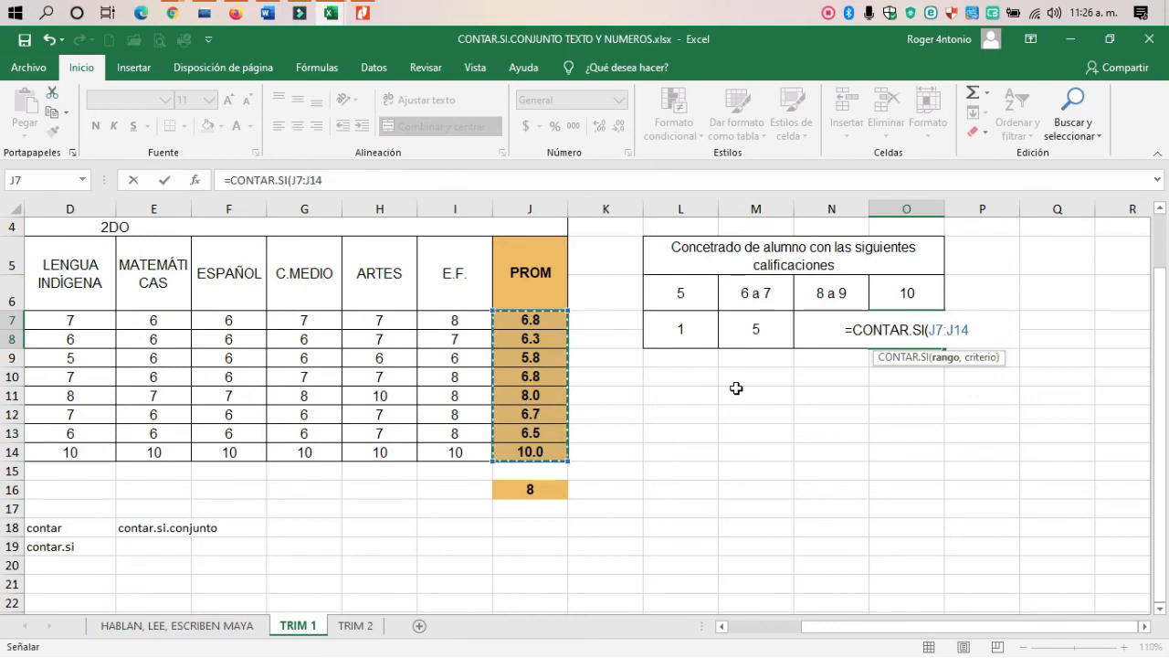
pyautogui.write(';')
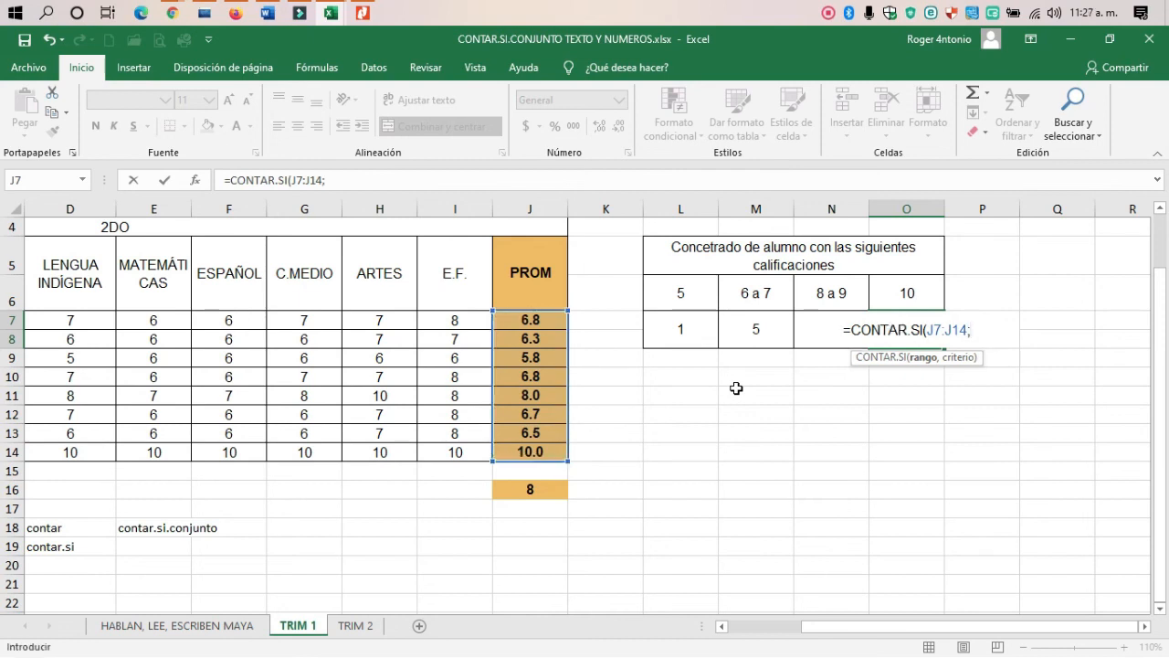
pyautogui.write('"')
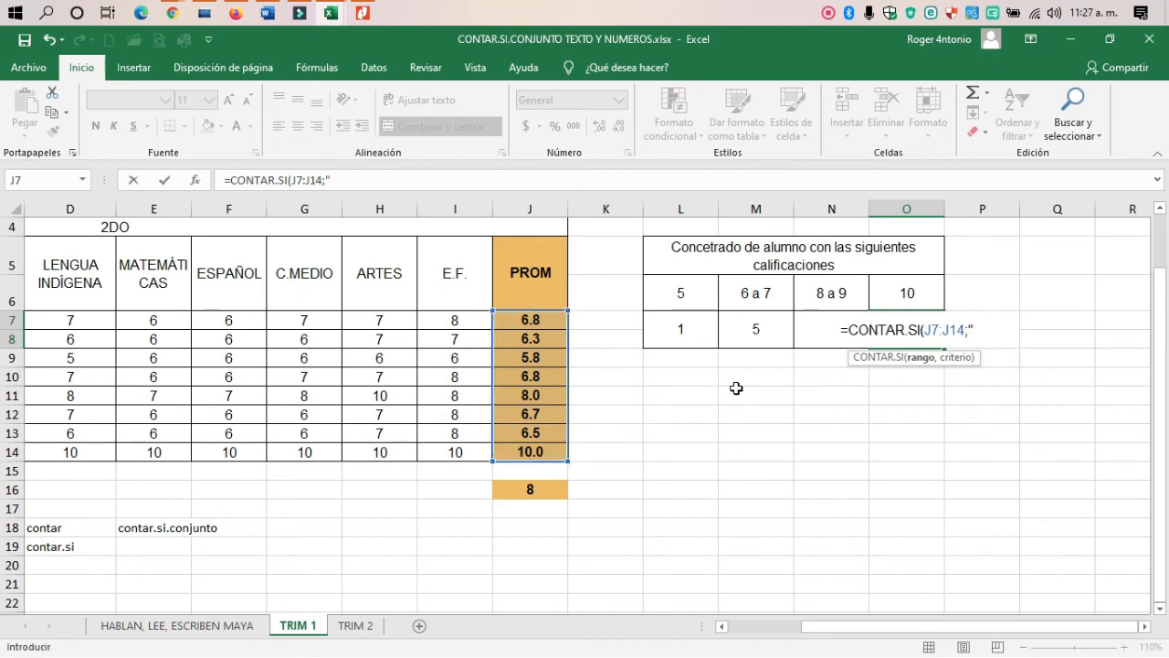
pyautogui.write('=10")')
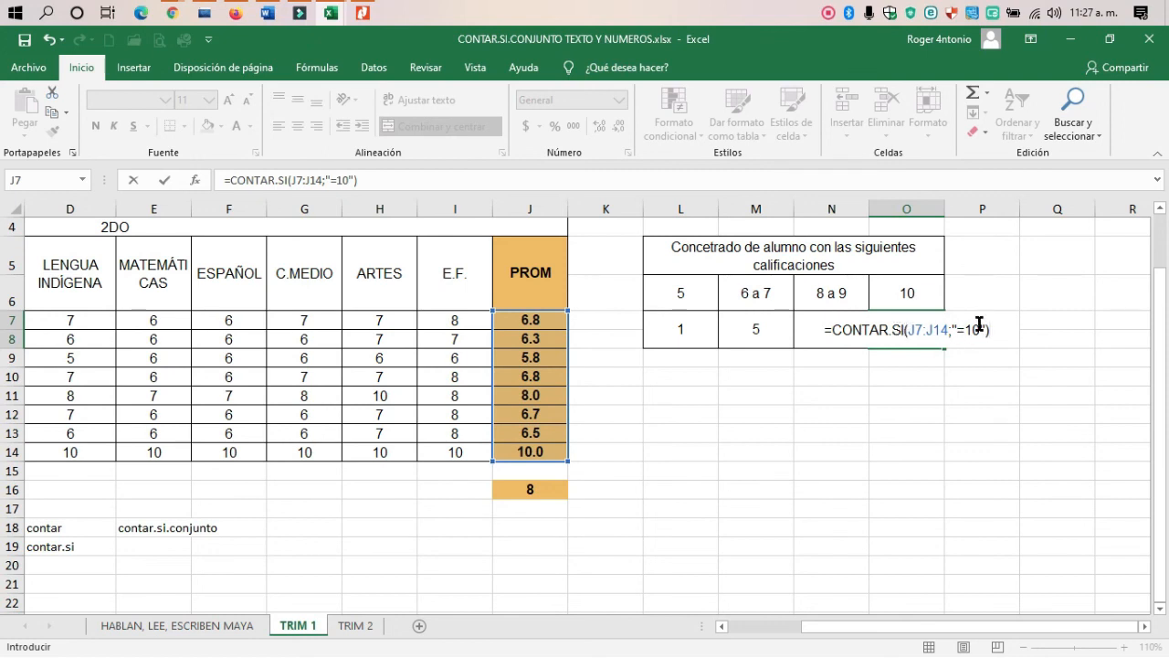
pyautogui.press('Return')
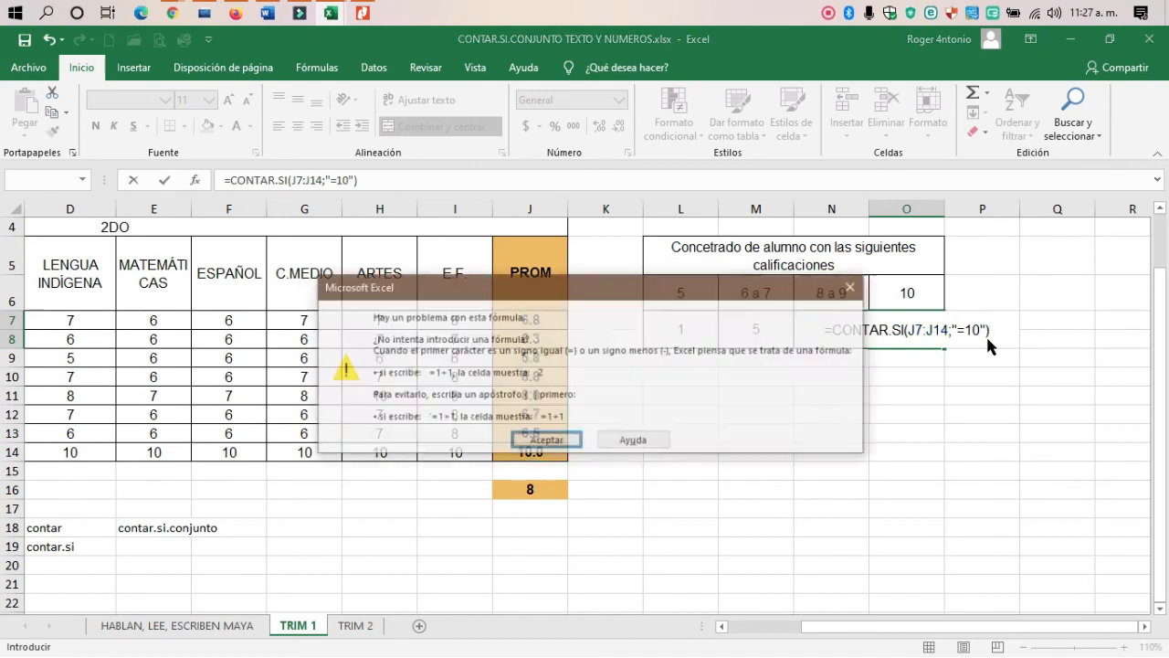
# Dismiss the formula error and discard the faulty semicolon-separated CONTAR.SI edit in cell O7.
pyautogui.press('Return')
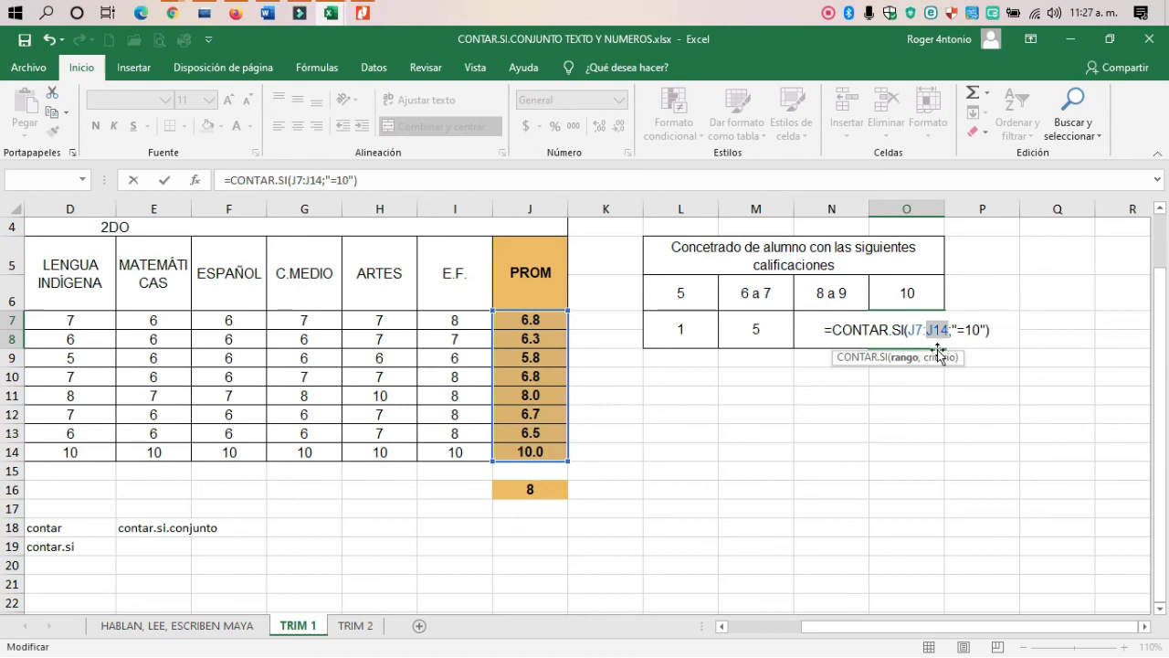
pyautogui.click(989, 332)
pyautogui.click(971, 331)
pyautogui.press('Escape')
pyautogui.press('Escape')
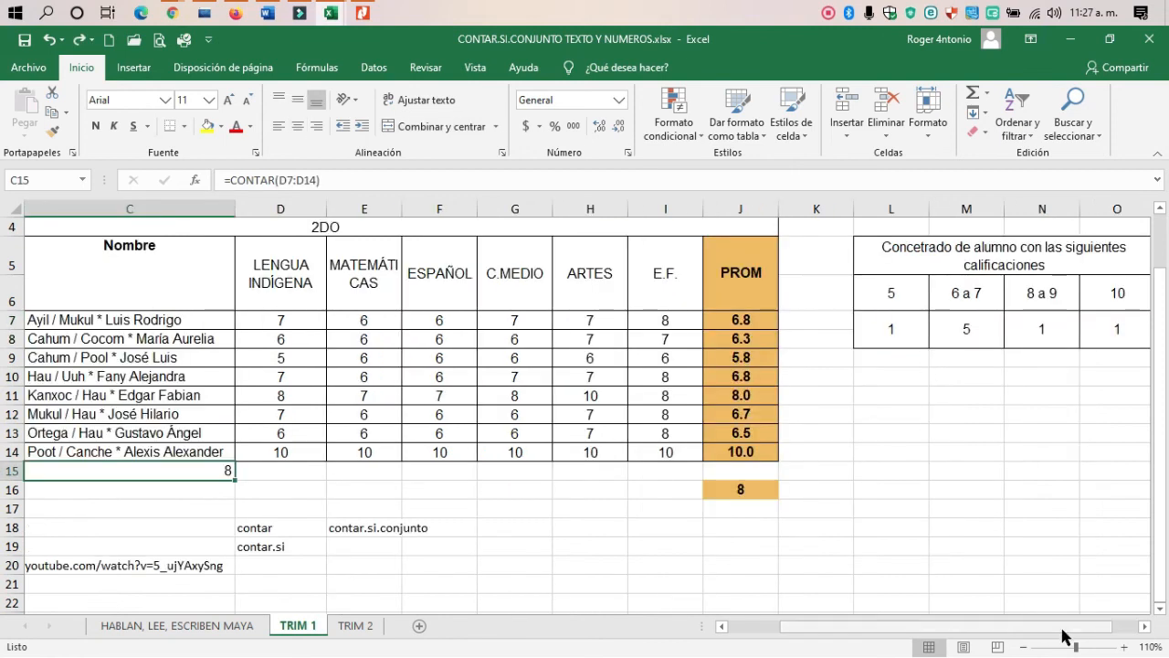
# Review the CONTAR.SI formula in cell O7 and the PROM averages in J7:J14 that it refers to.
pyautogui.moveTo(1065, 634); pyautogui.dragTo(1133, 624)
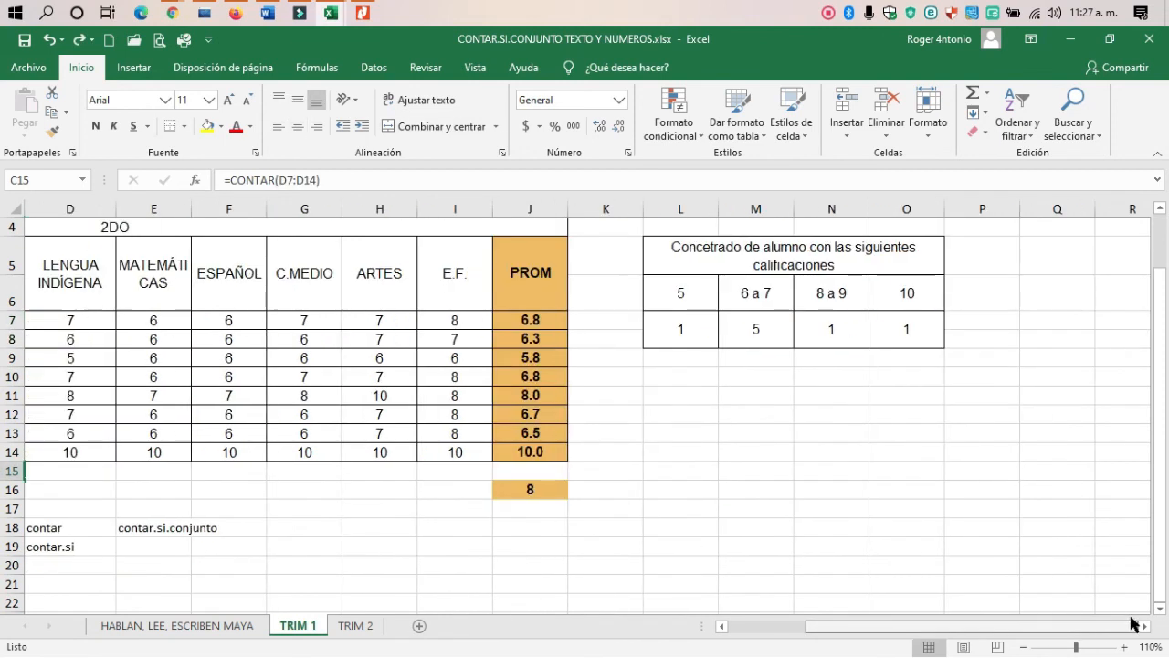
pyautogui.click(914, 341)
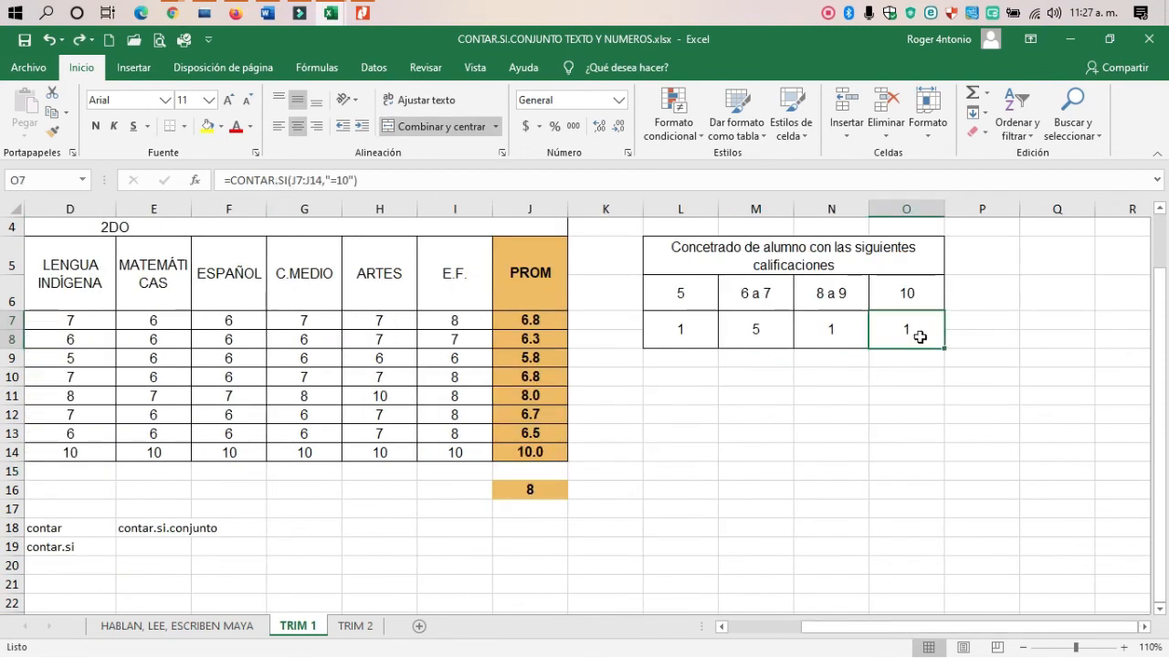
pyautogui.doubleClick(914, 341)
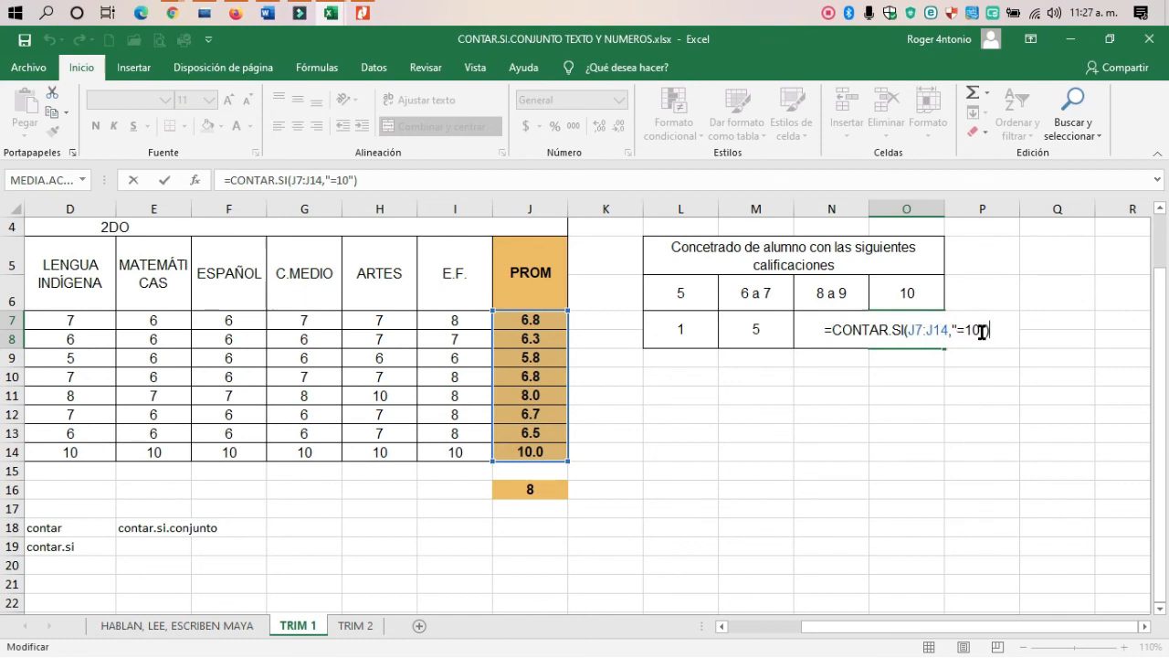
pyautogui.press('Return')
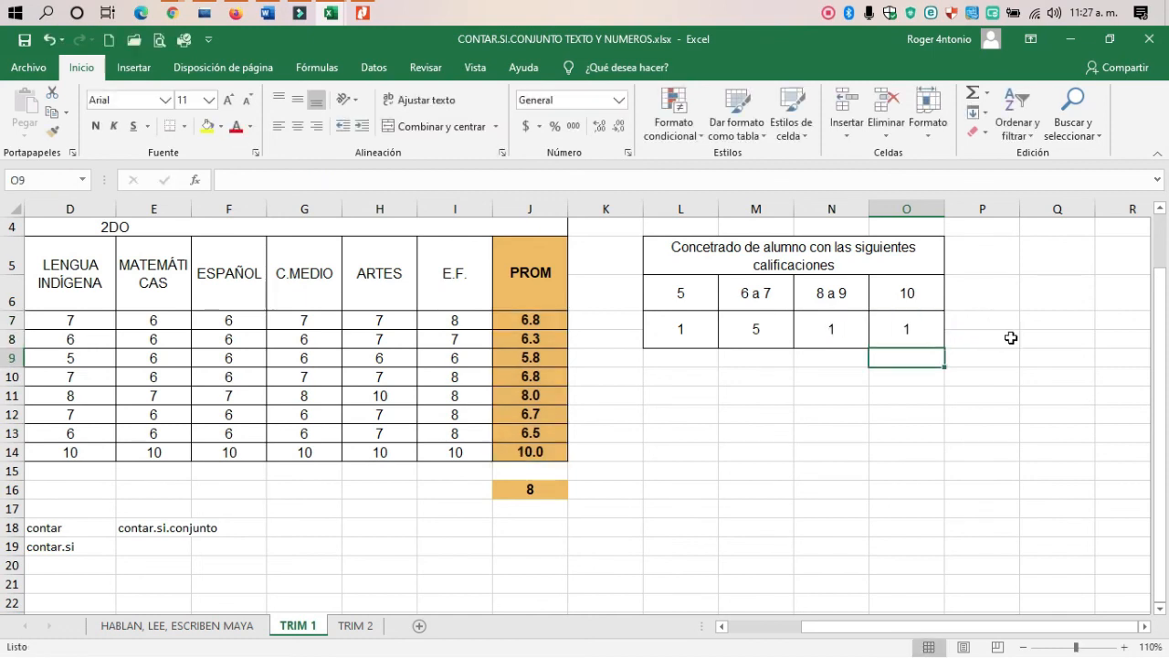
pyautogui.click(917, 331)
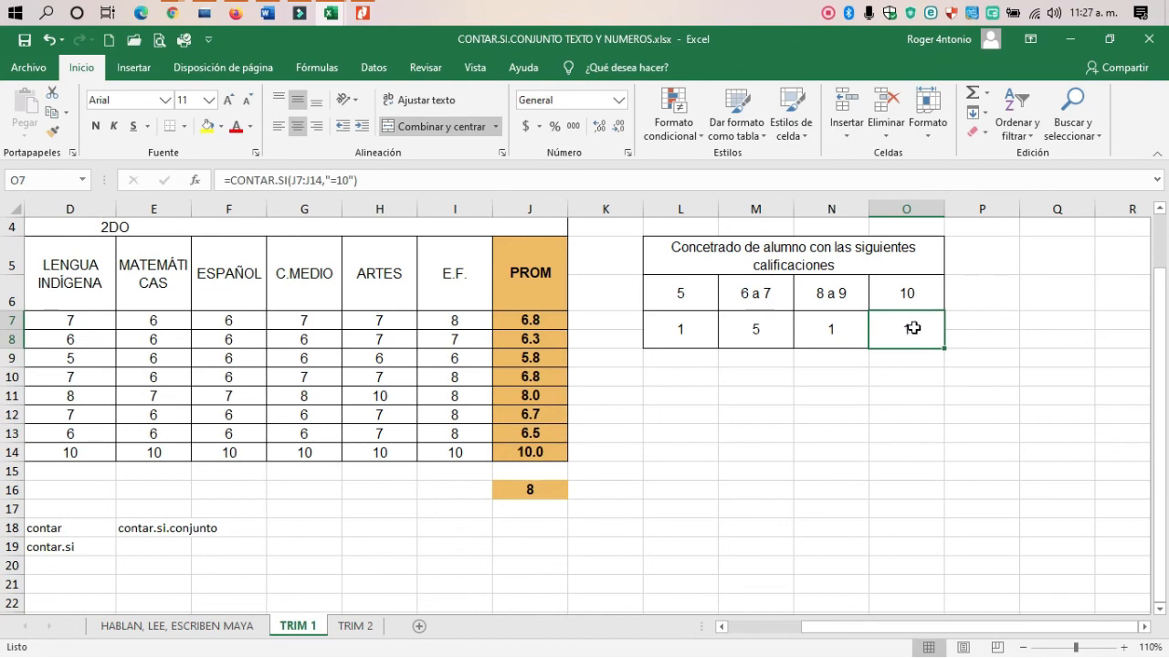
pyautogui.moveTo(530, 320); pyautogui.dragTo(538, 453)
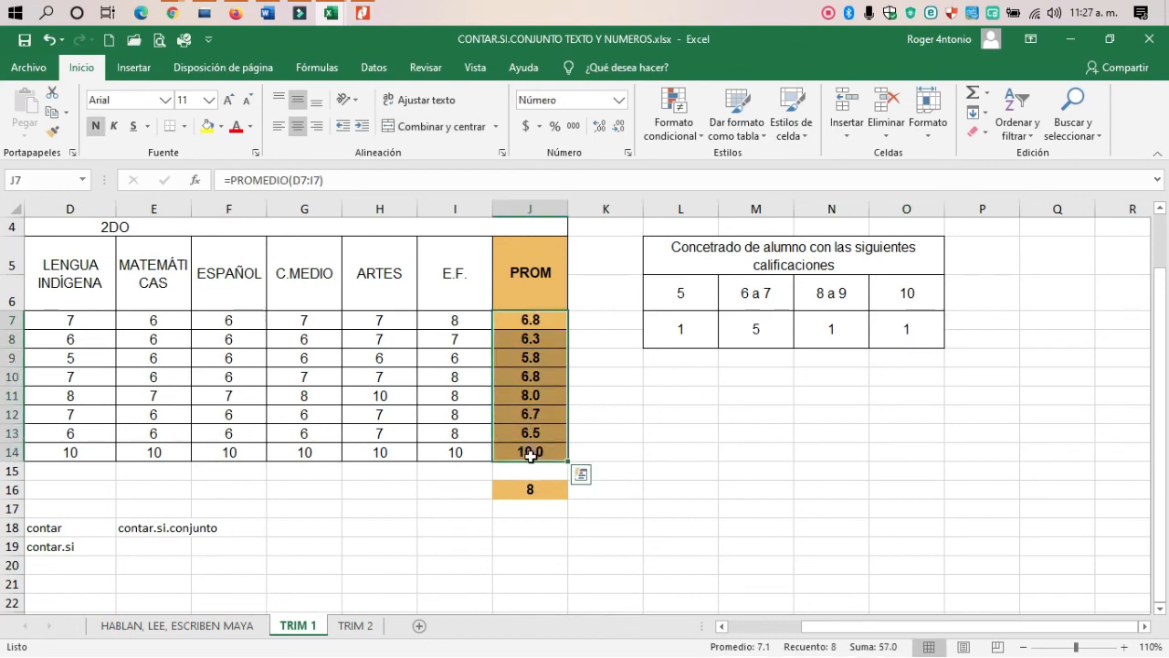
pyautogui.click(891, 328)
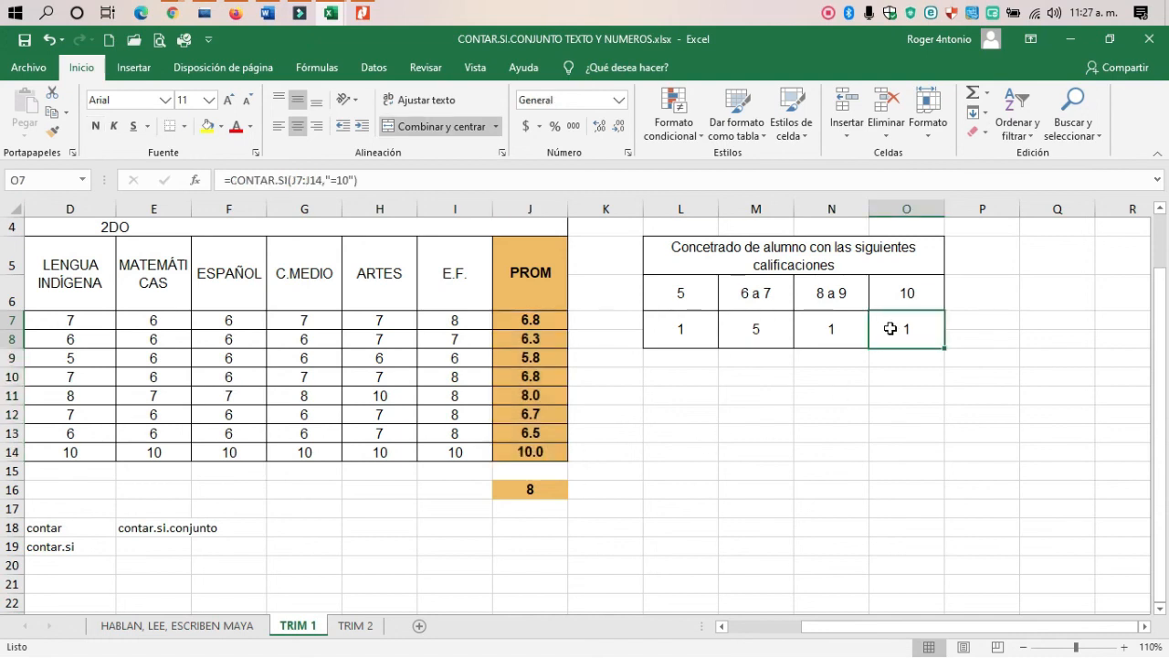
# Start a new CONTAR.SI formula in cell L7, replacing the existing count below the 5 heading.
pyautogui.click(700, 329)
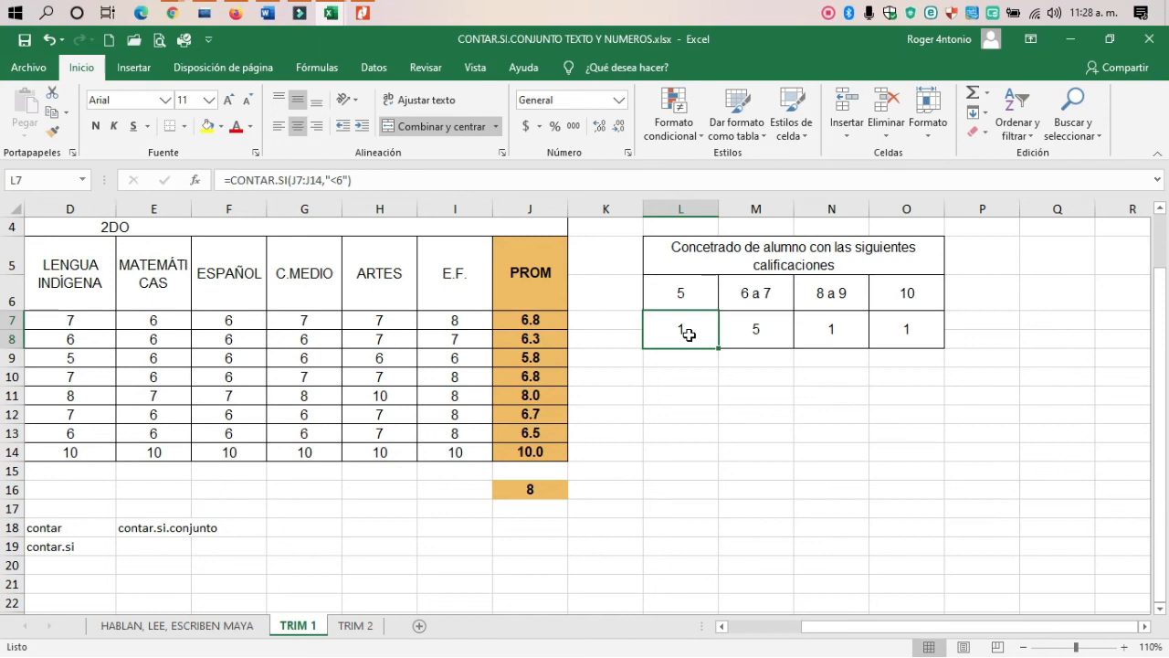
pyautogui.write('=')
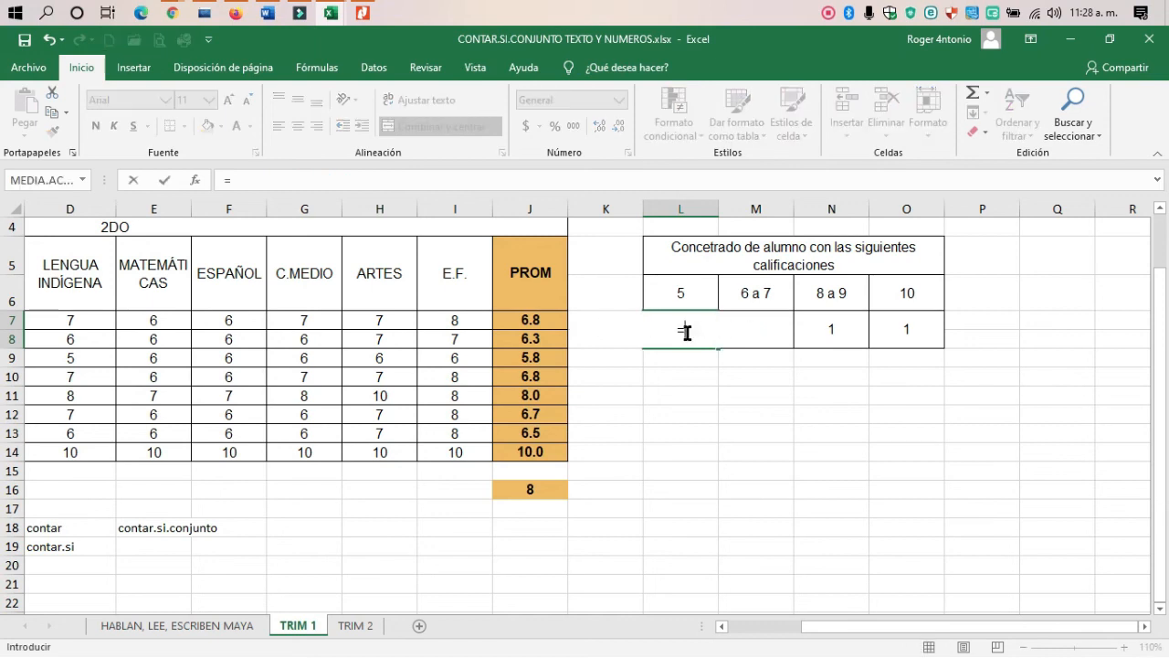
pyautogui.write('conar')
pyautogui.press('BackSpace')
pyautogui.press('BackSpace')
pyautogui.press('BackSpace')
pyautogui.write('t')
pyautogui.press('BackSpace')
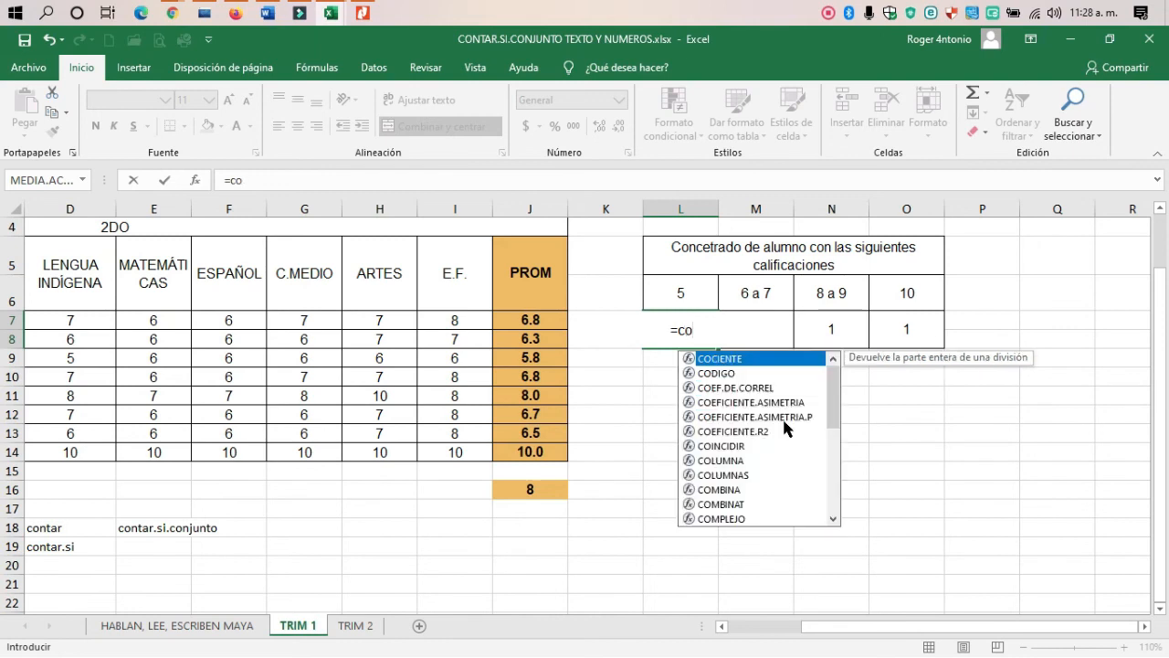
pyautogui.write('ntar.so')
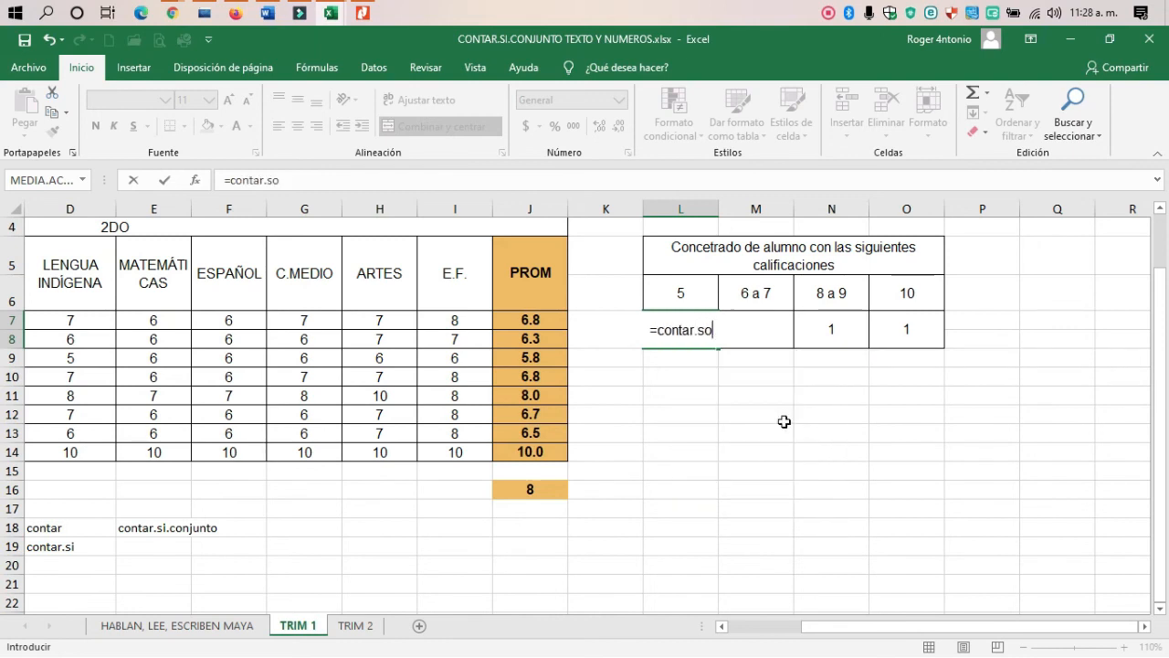
pyautogui.press('BackSpace')
pyautogui.write('i')
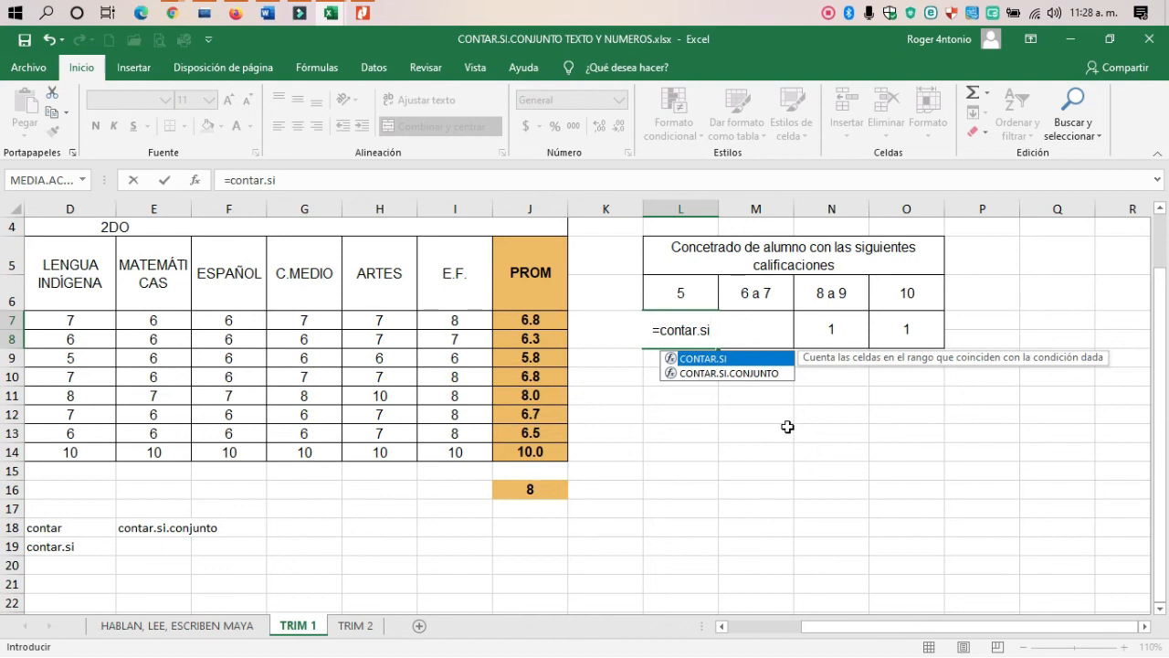
pyautogui.doubleClick(740, 358)
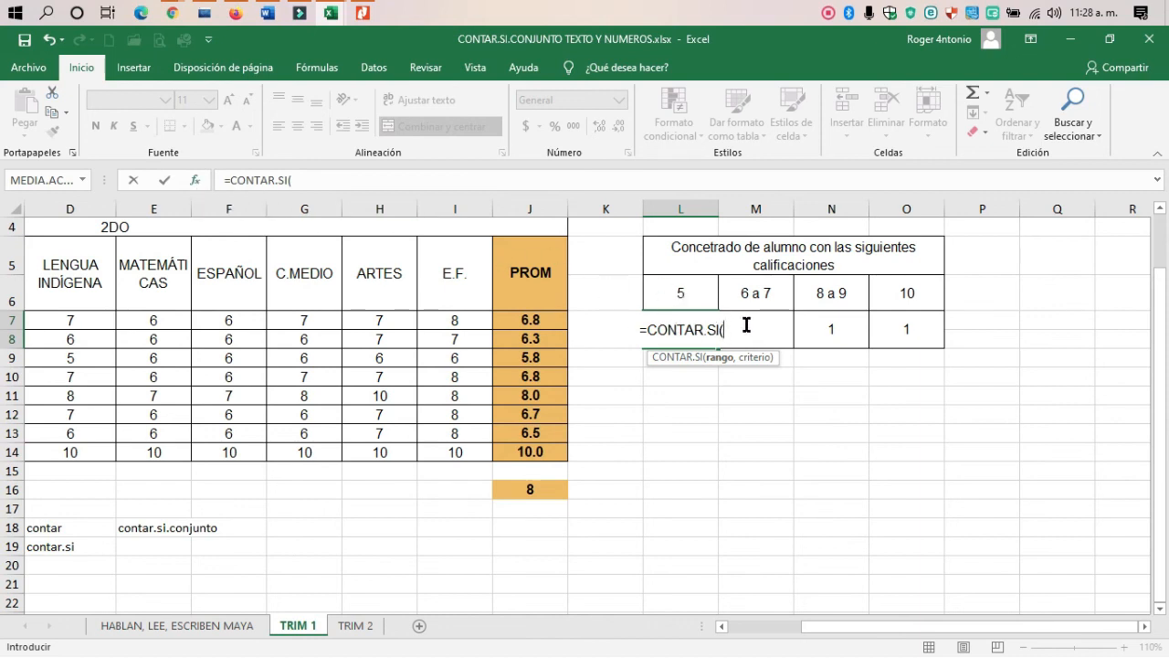
# Open the function arguments for the L7 formula and set its range to the PROM averages J7:J14.
pyautogui.click(192, 182)
pyautogui.moveTo(770, 105); pyautogui.dragTo(849, 379)
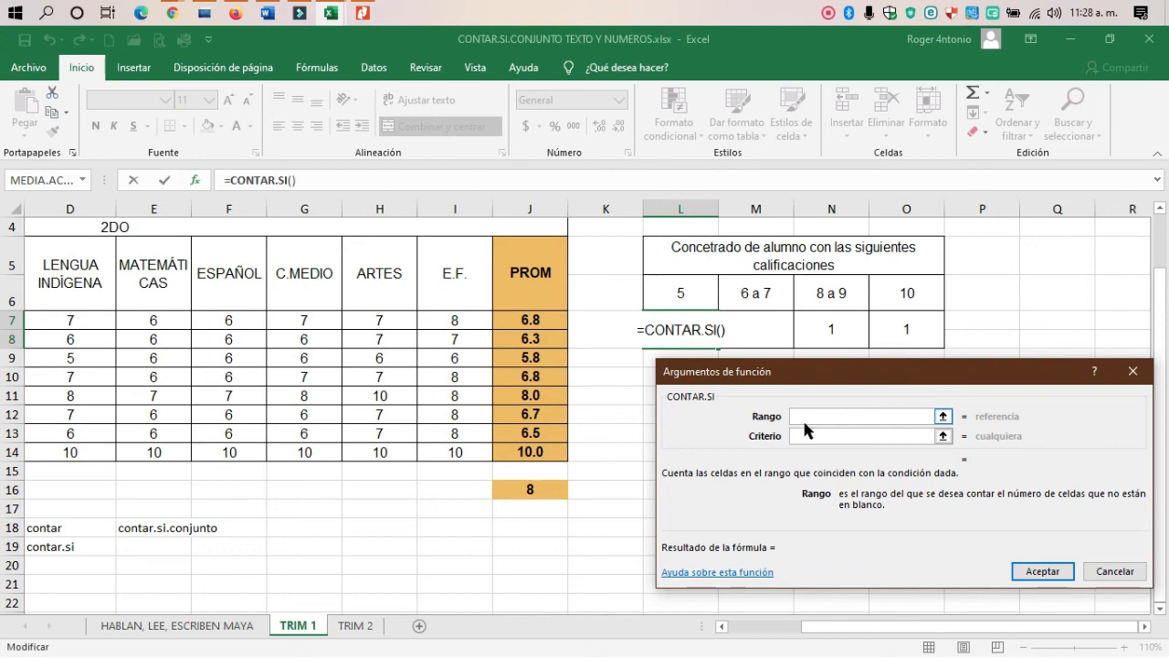
pyautogui.moveTo(544, 320); pyautogui.dragTo(564, 455)
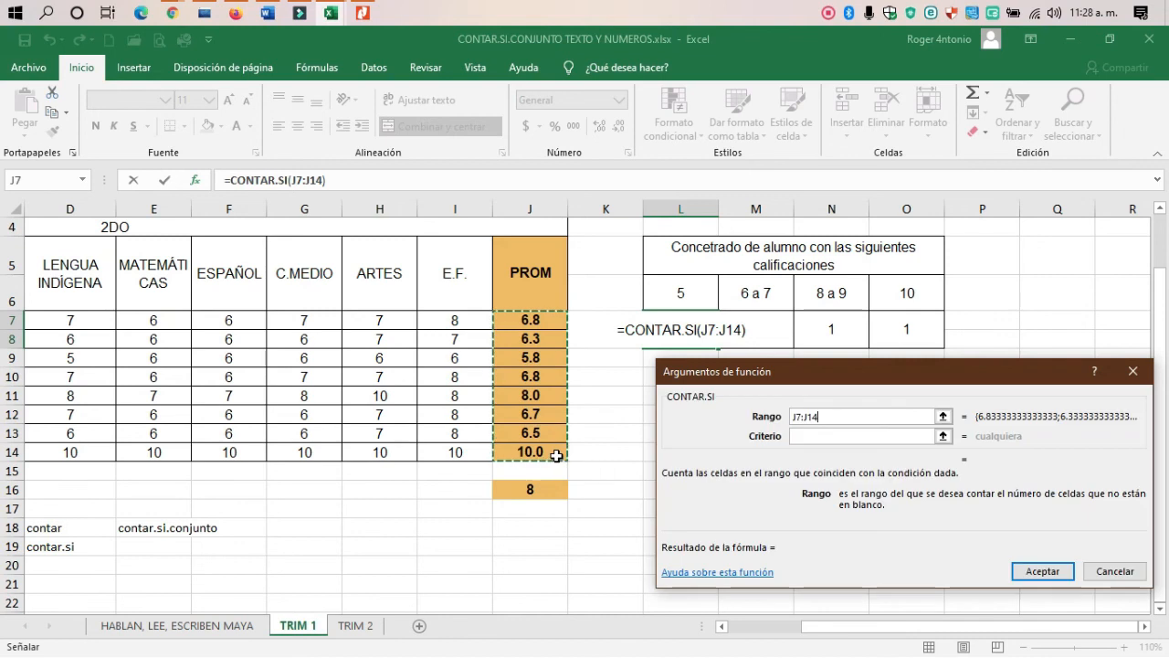
# Set the criterion of the L7 count to <6 and accept the formula.
pyautogui.moveTo(827, 373); pyautogui.dragTo(801, 303)
pyautogui.click(783, 365)
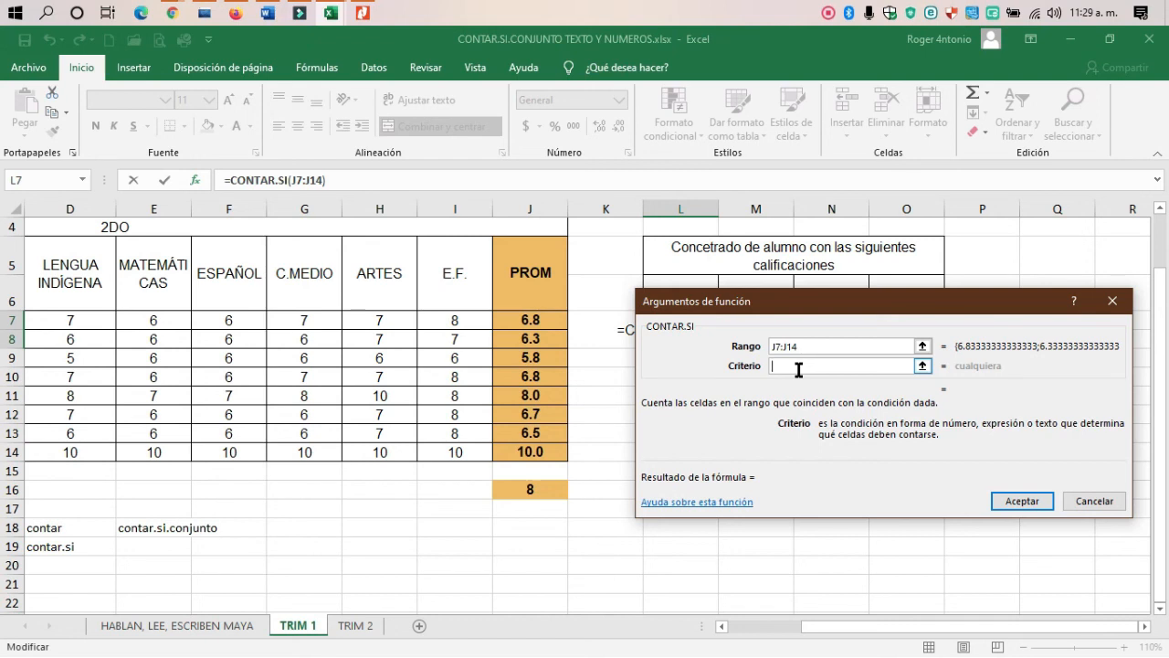
pyautogui.write('<6')
pyautogui.moveTo(883, 301); pyautogui.dragTo(835, 367)
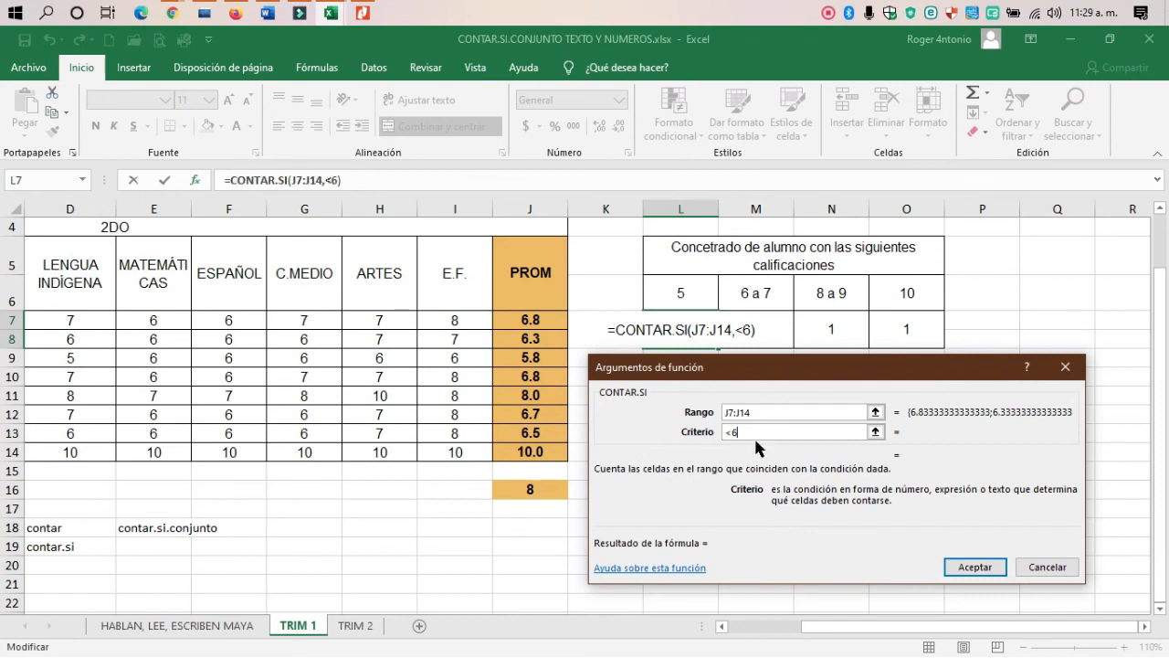
pyautogui.moveTo(741, 432); pyautogui.dragTo(718, 432)
pyautogui.click(738, 432)
pyautogui.click(974, 566)
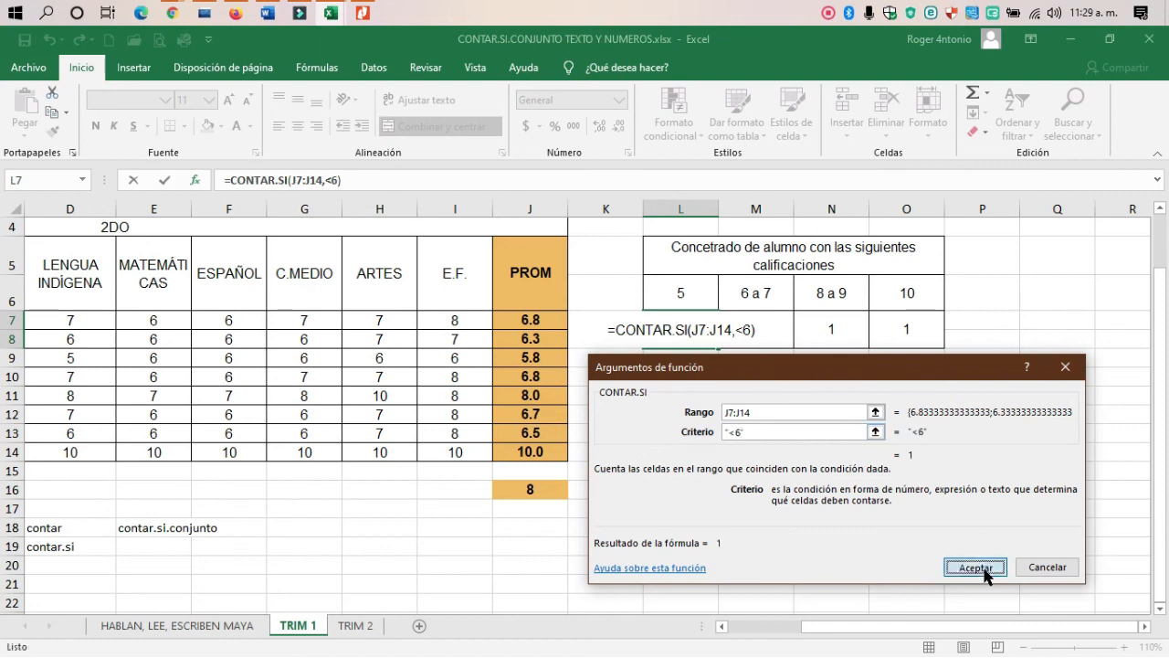
# Start a new CONTAR.SI formula in cell O7, below the 10 heading, and open its function arguments.
pyautogui.click(895, 334)
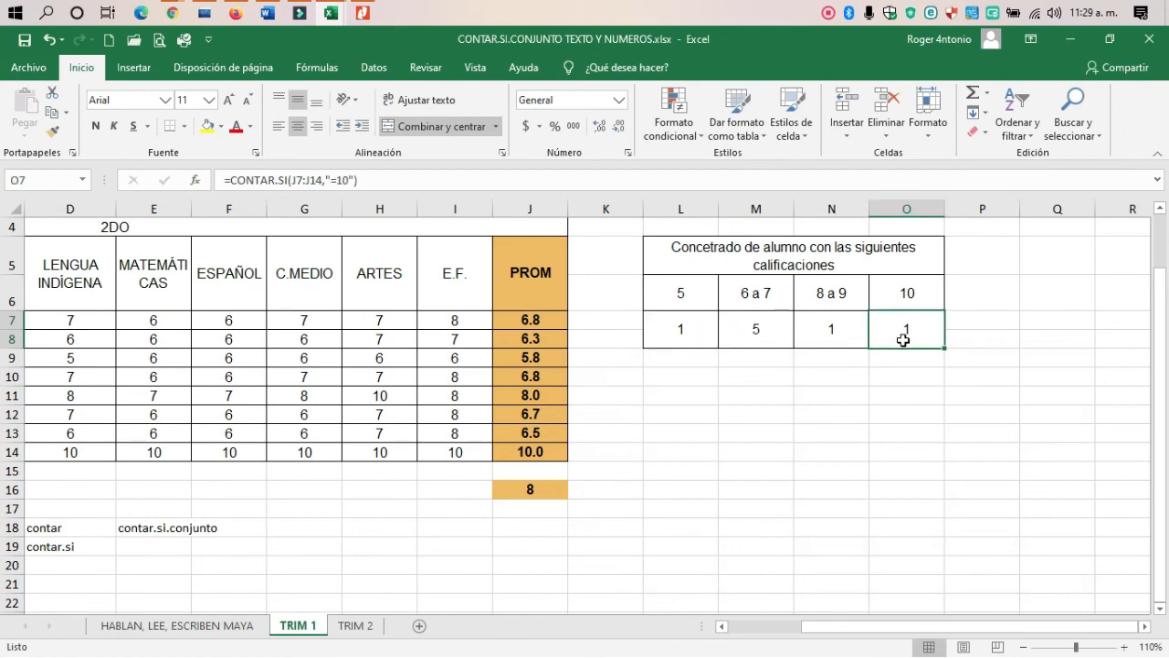
pyautogui.write('=contar')
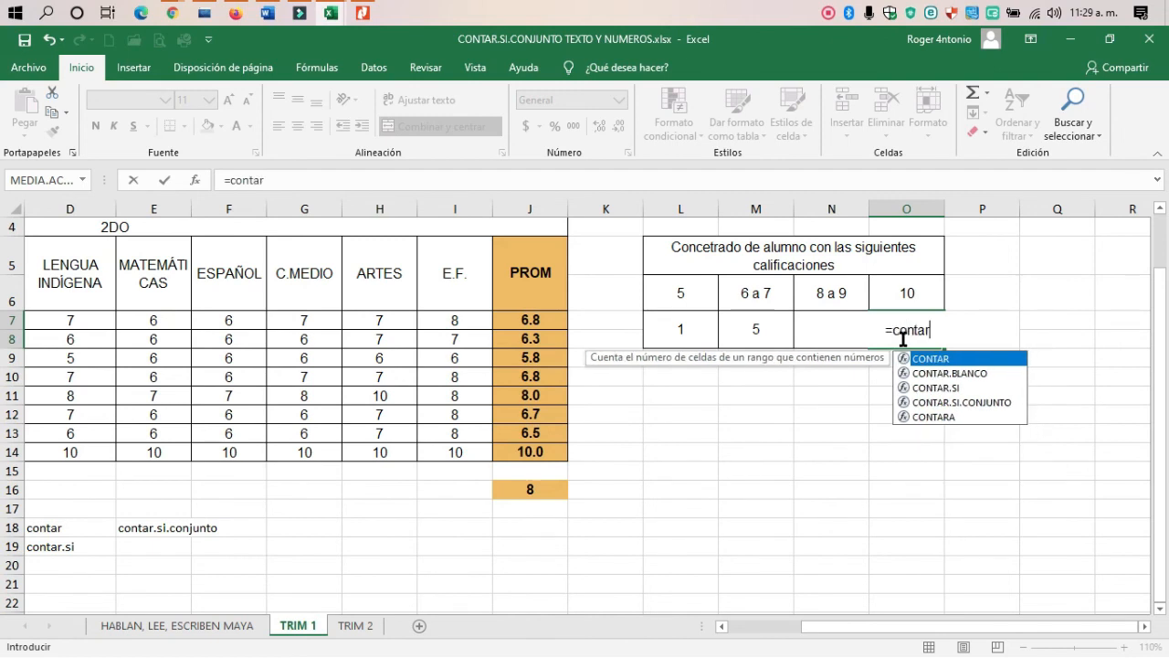
pyautogui.click(963, 391)
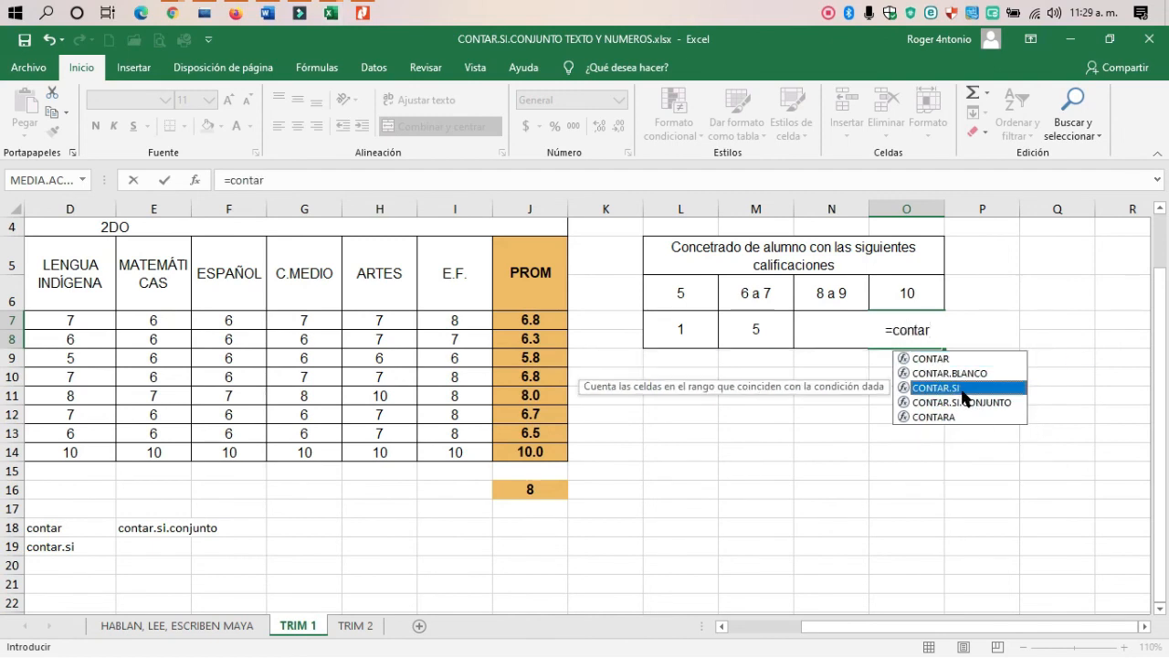
pyautogui.doubleClick(959, 391)
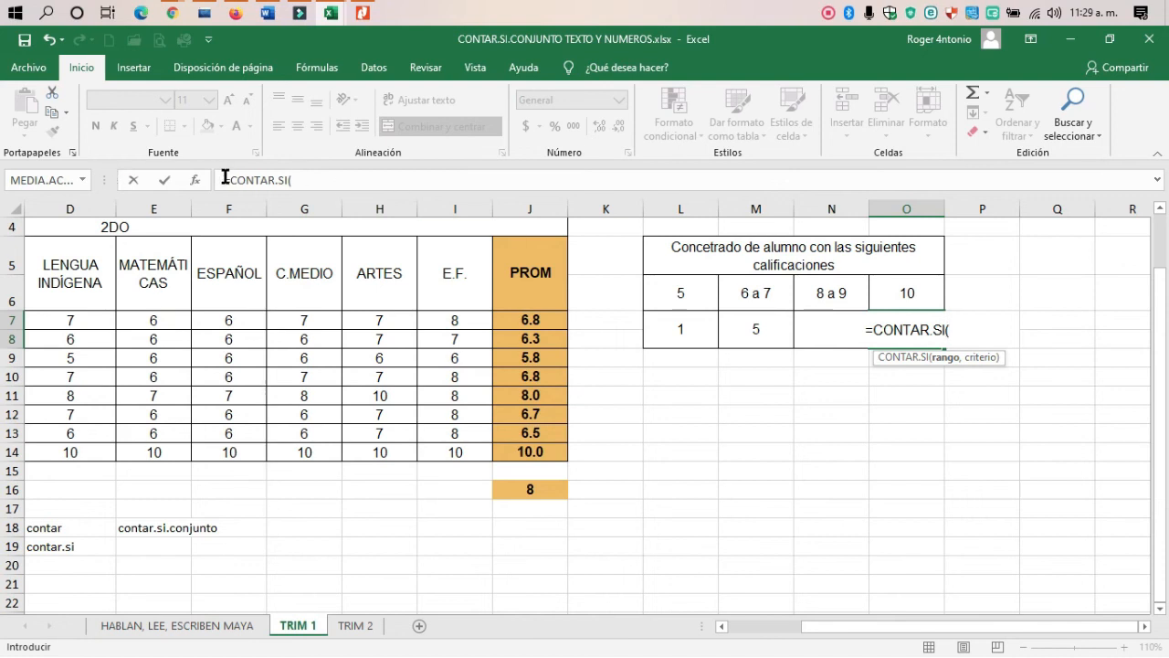
pyautogui.click(194, 180)
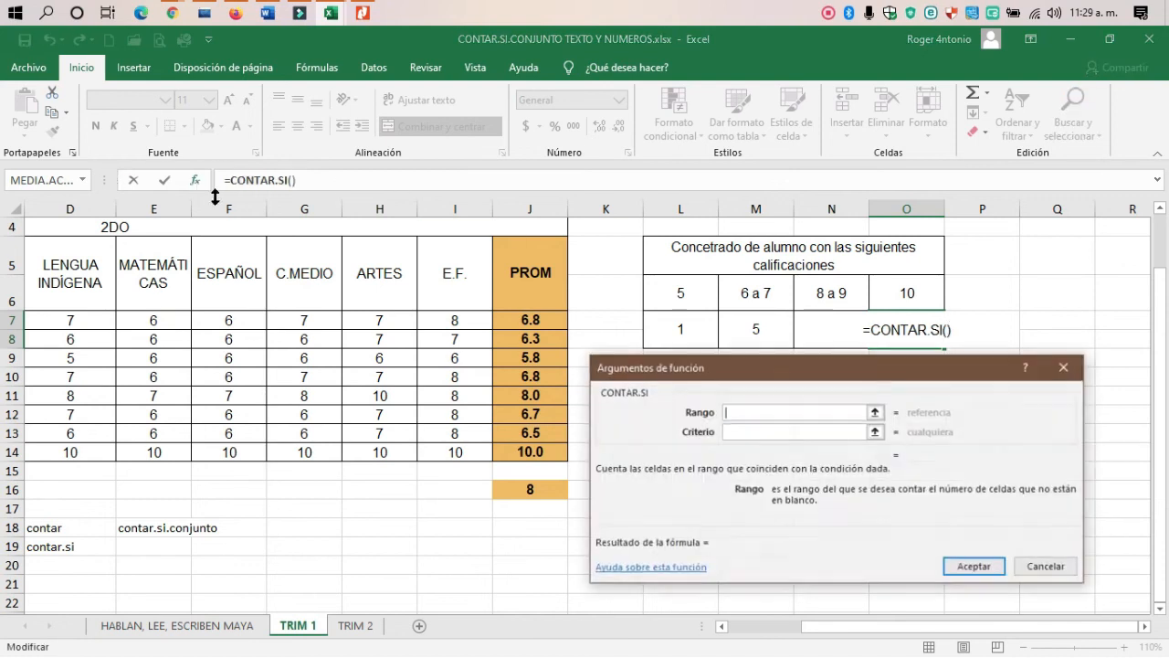
# Set the O7 count's range to J7:J14 and its criterion to =10, and accept the formula.
pyautogui.moveTo(527, 322); pyautogui.dragTo(524, 453)
pyautogui.click(734, 432)
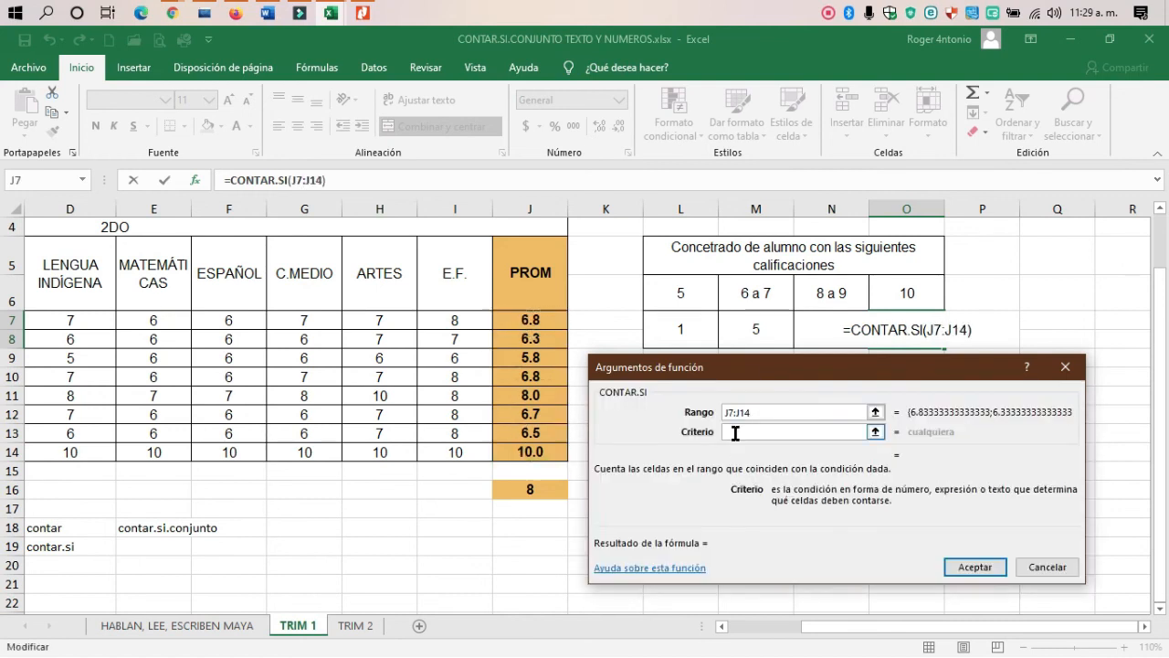
pyautogui.write('=')
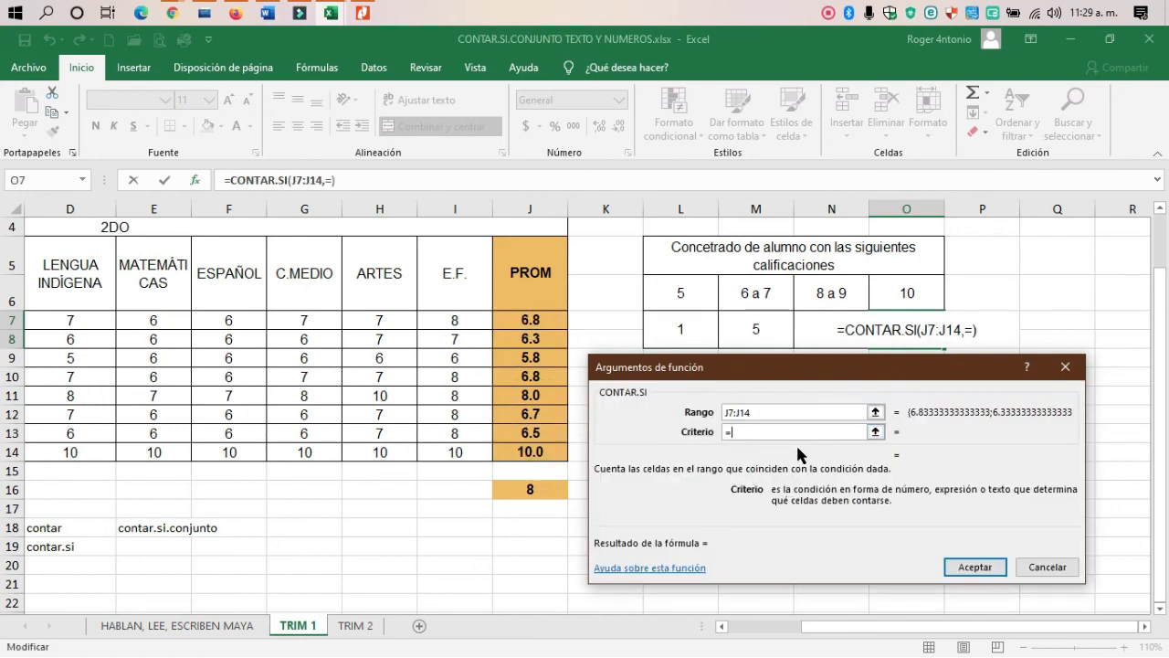
pyautogui.write('10')
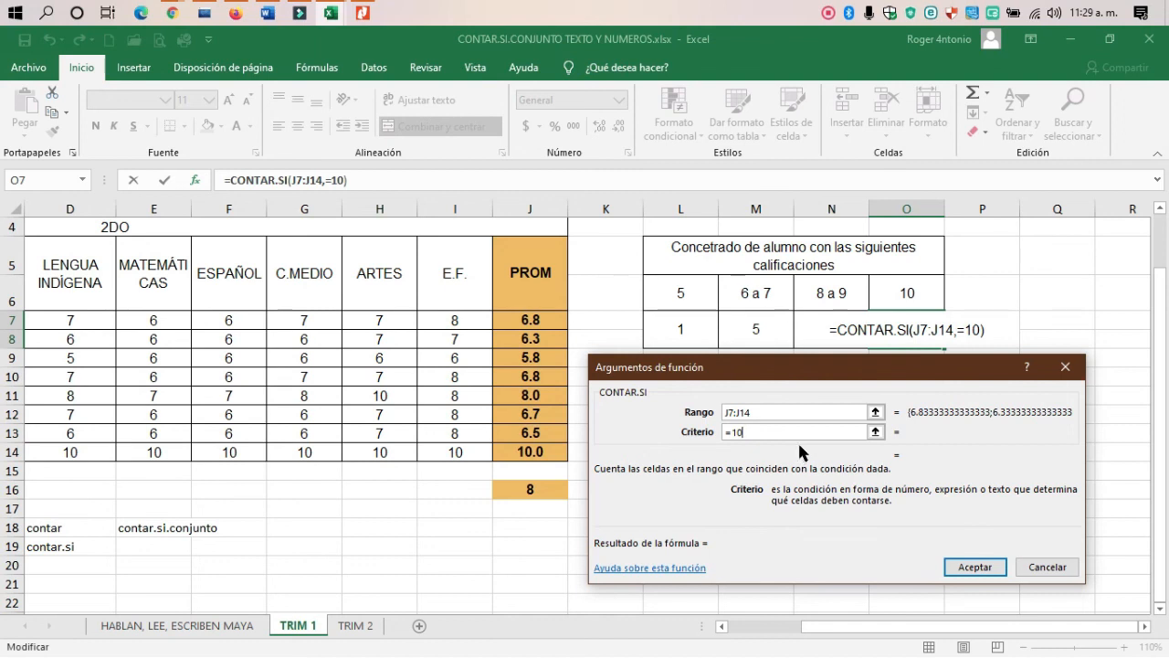
pyautogui.click(976, 566)
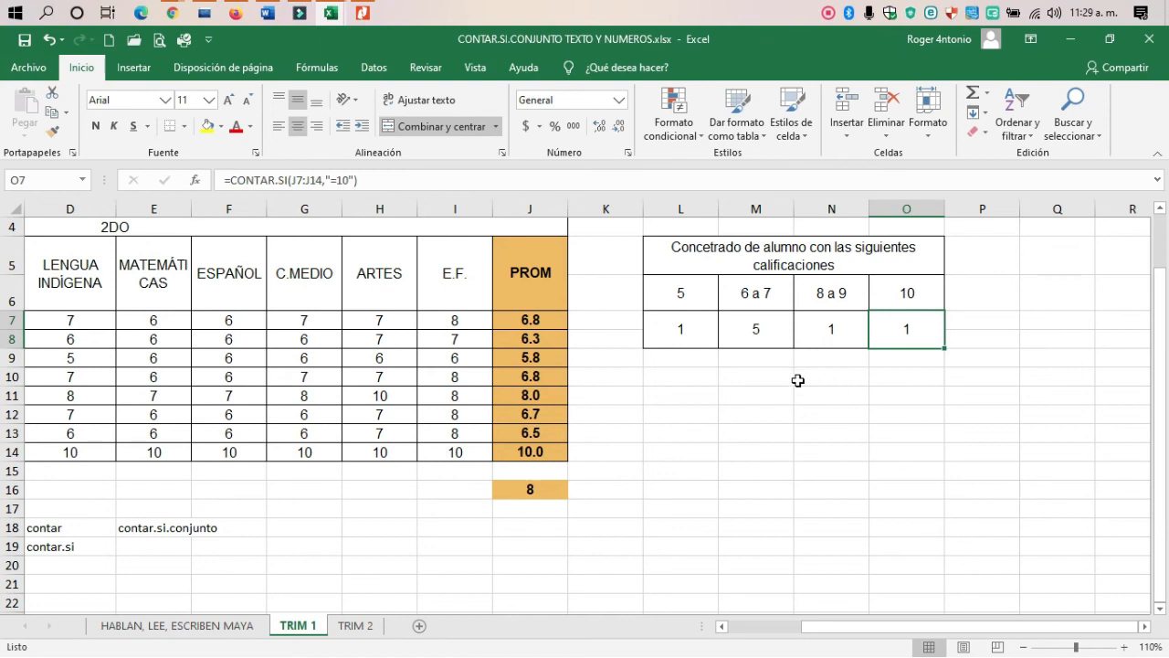
# Start a new CONTAR.SI.CONJUNTO formula in cell M7, below the 6 a 7 heading, and open its function arguments.
pyautogui.click(776, 334)
pyautogui.click(782, 334)
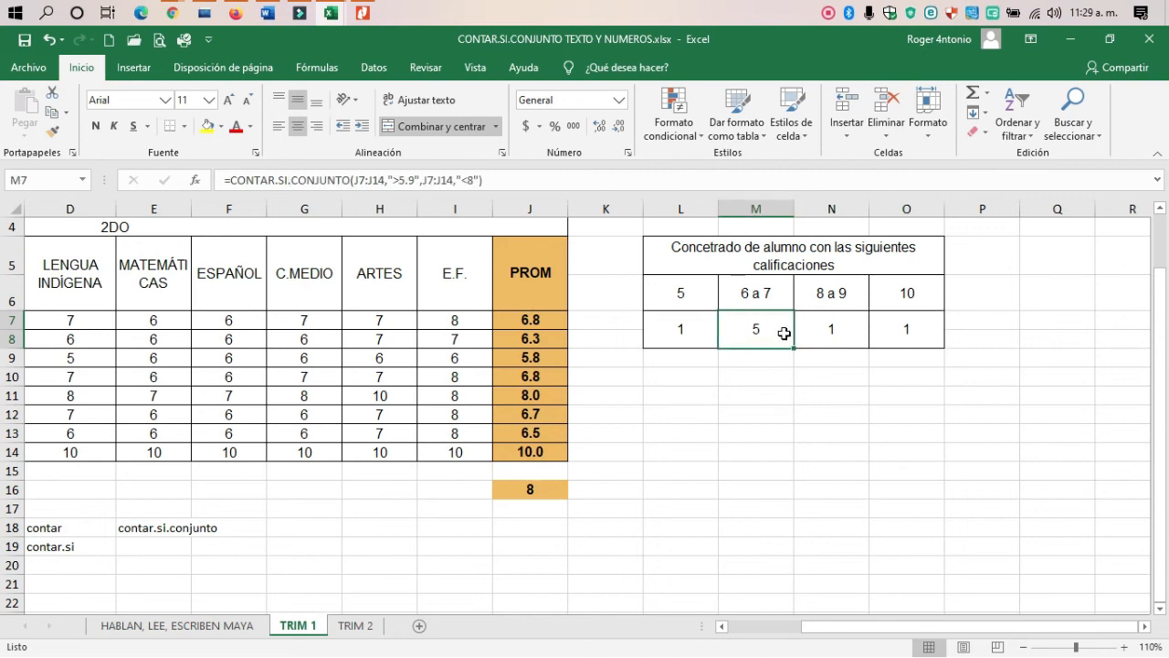
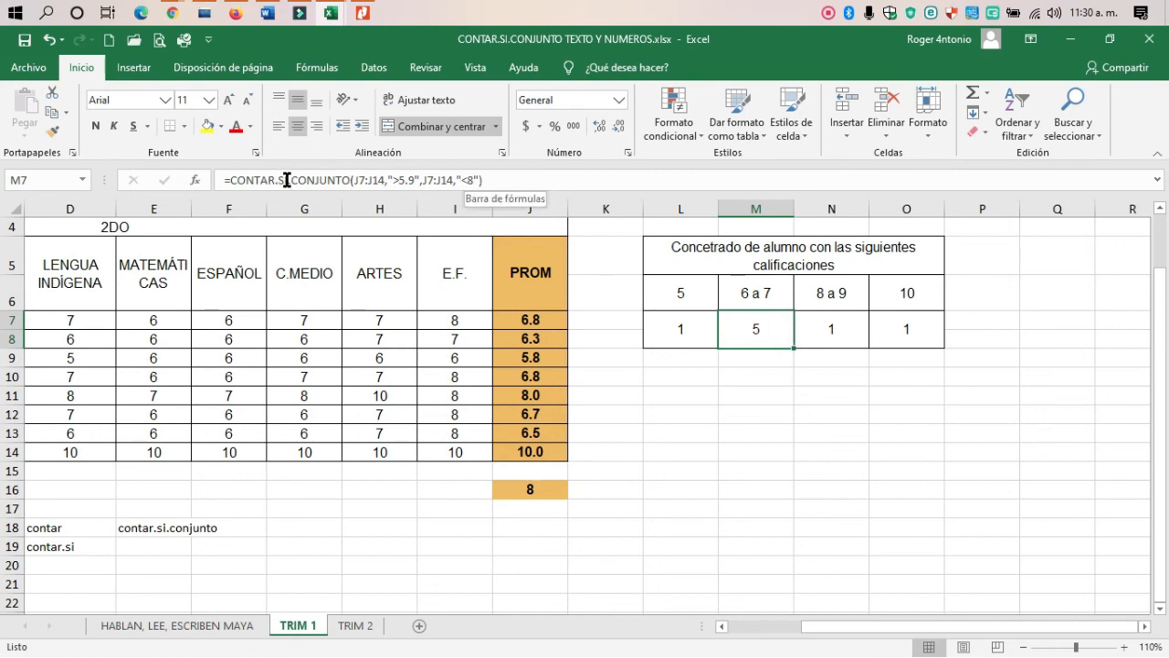
pyautogui.write('=')
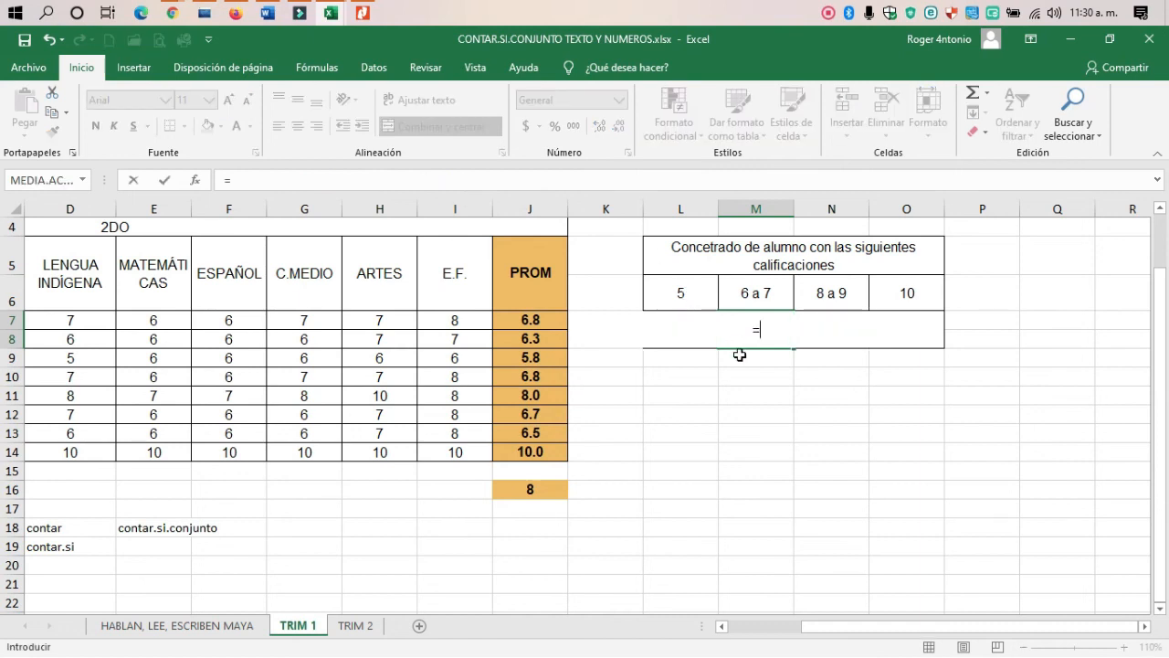
pyautogui.write('contar')
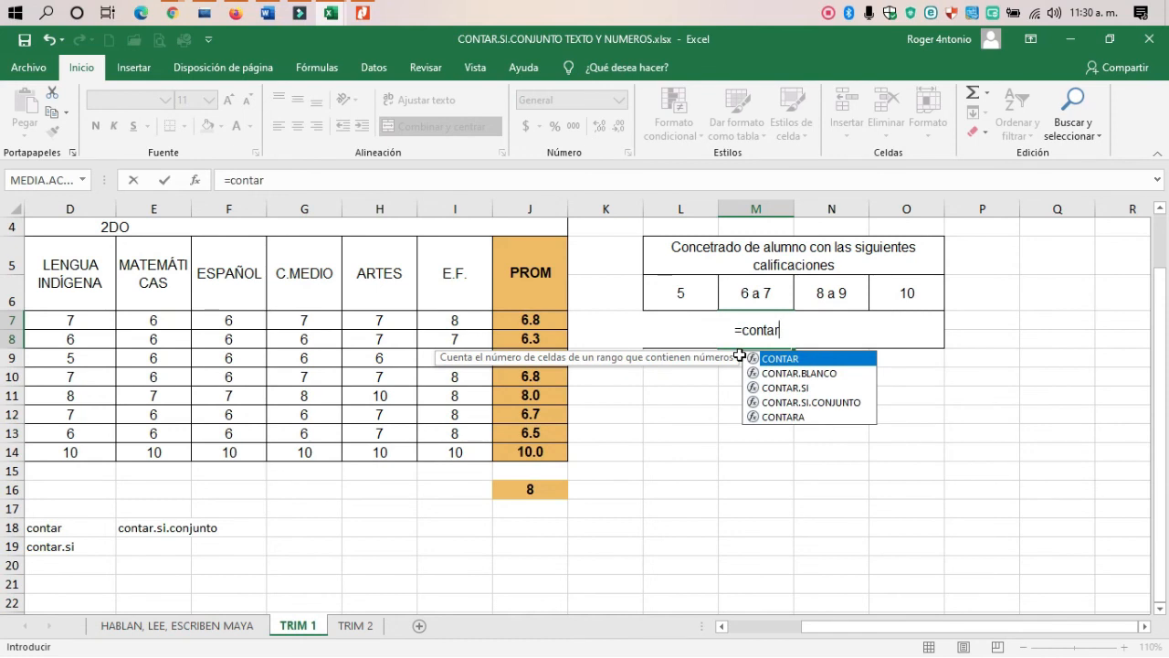
pyautogui.click(811, 404)
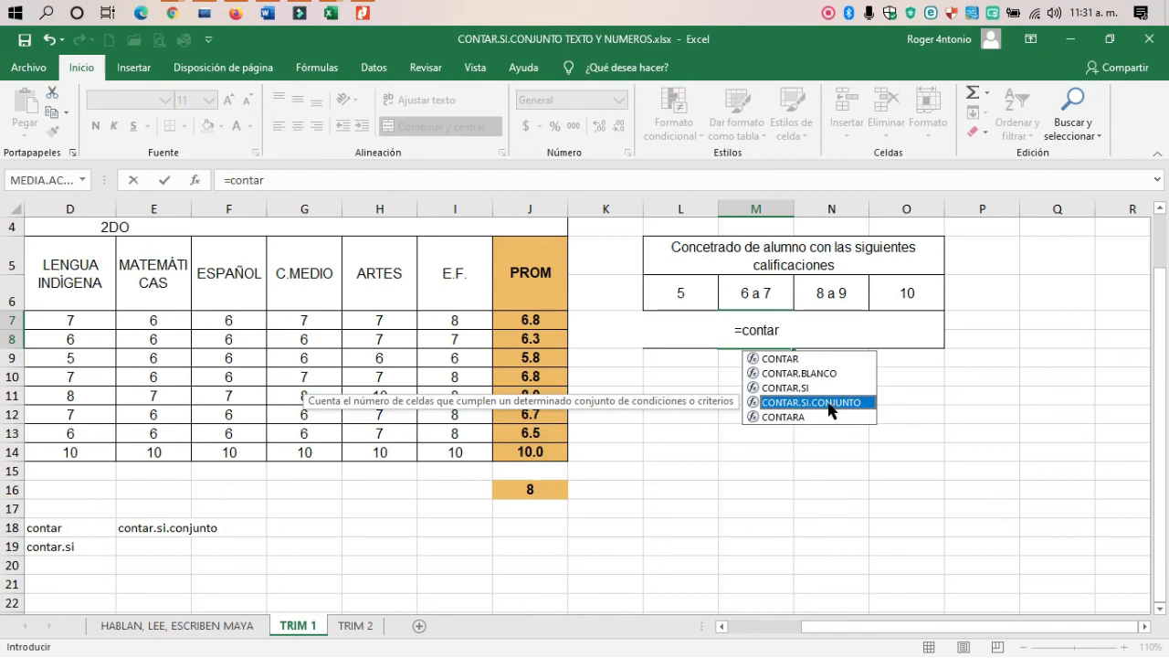
pyautogui.doubleClick(825, 407)
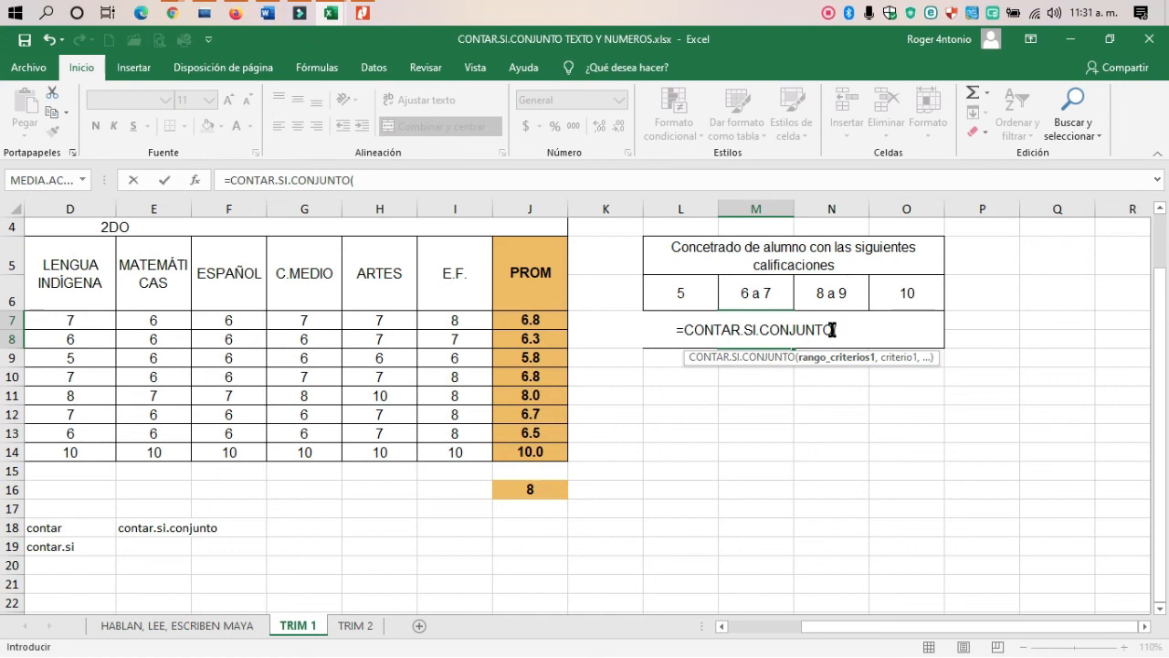
pyautogui.click(197, 186)
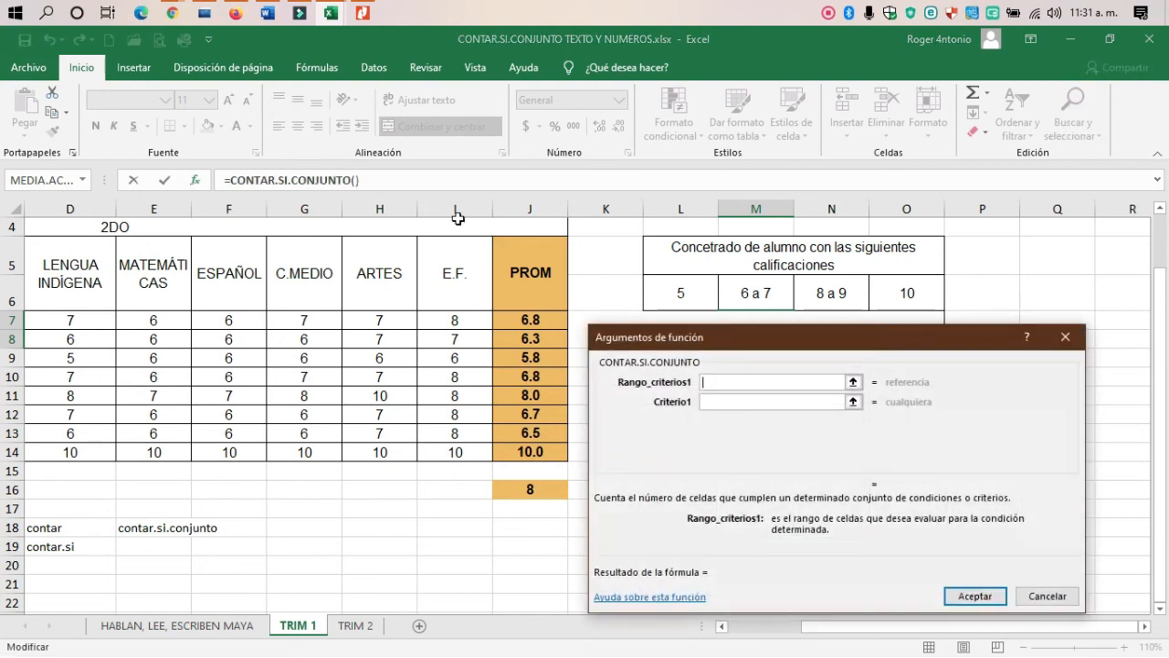
pyautogui.moveTo(776, 274); pyautogui.dragTo(801, 368)
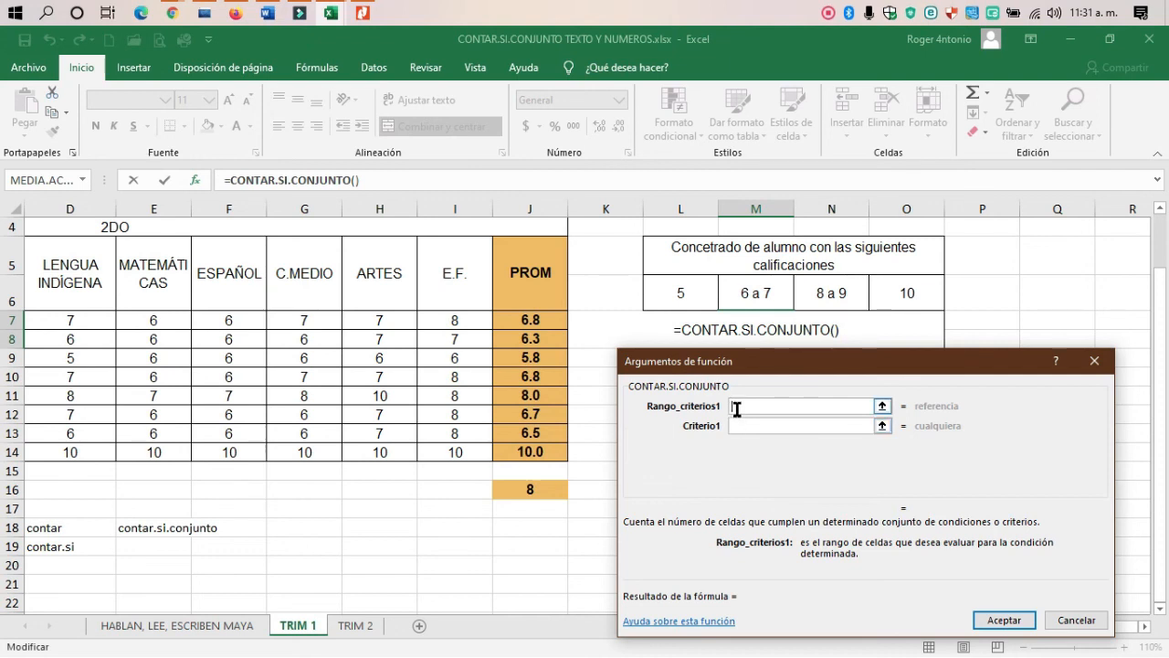
# Set the first criteria range of the M7 count to J7:J14 and its criterion to >5.9.
pyautogui.moveTo(530, 320); pyautogui.dragTo(555, 462)
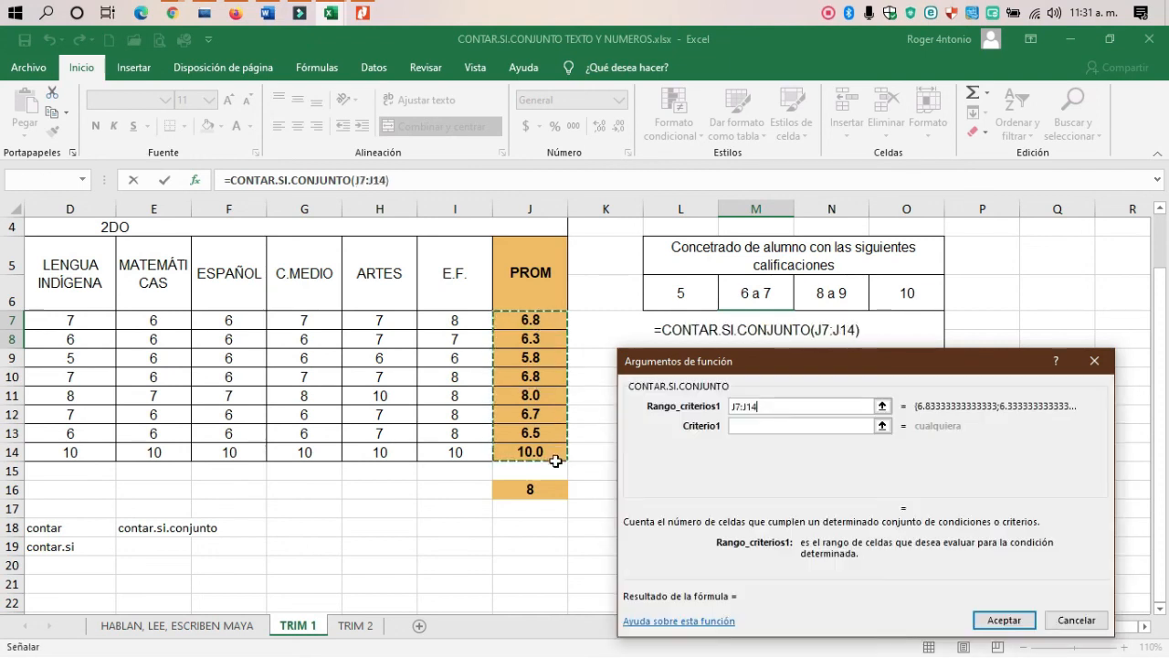
pyautogui.click(756, 426)
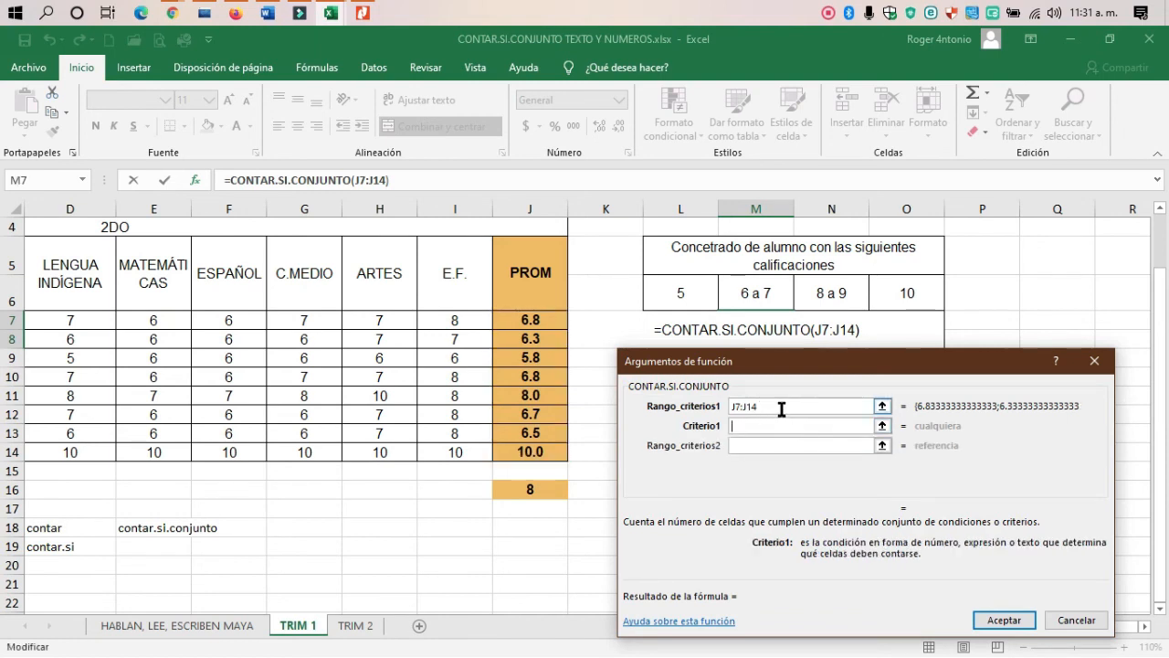
pyautogui.write('5.')
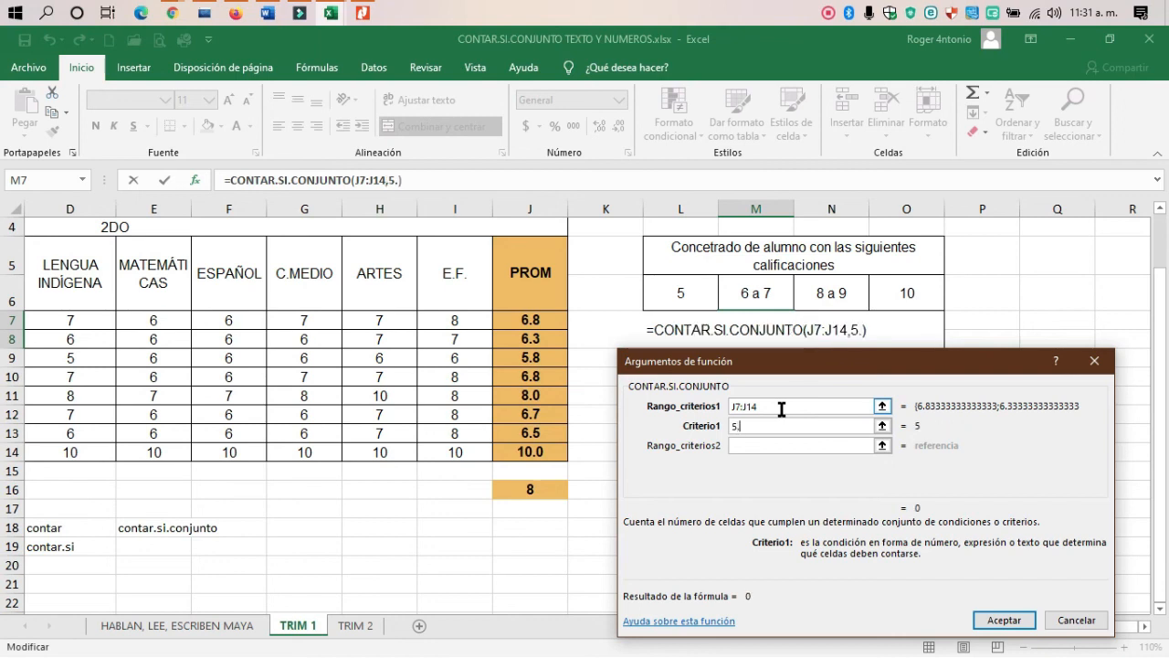
pyautogui.write('9')
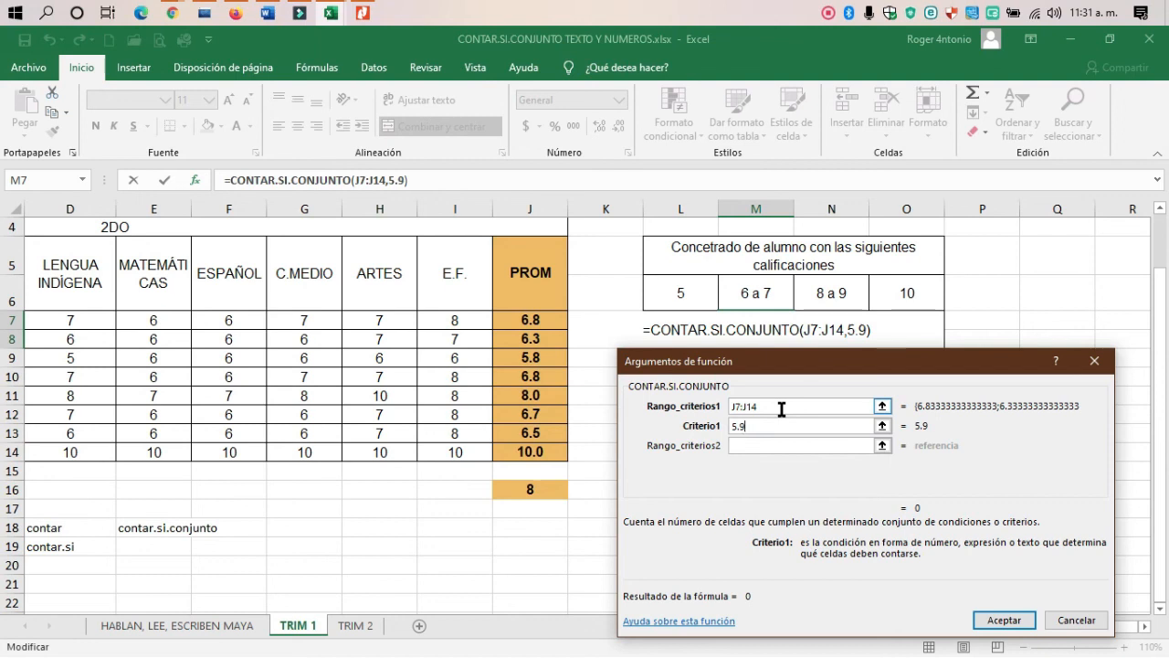
pyautogui.press('Left')
pyautogui.press('Left')
pyautogui.write('<')
pyautogui.press('BackSpace')
pyautogui.write('>')
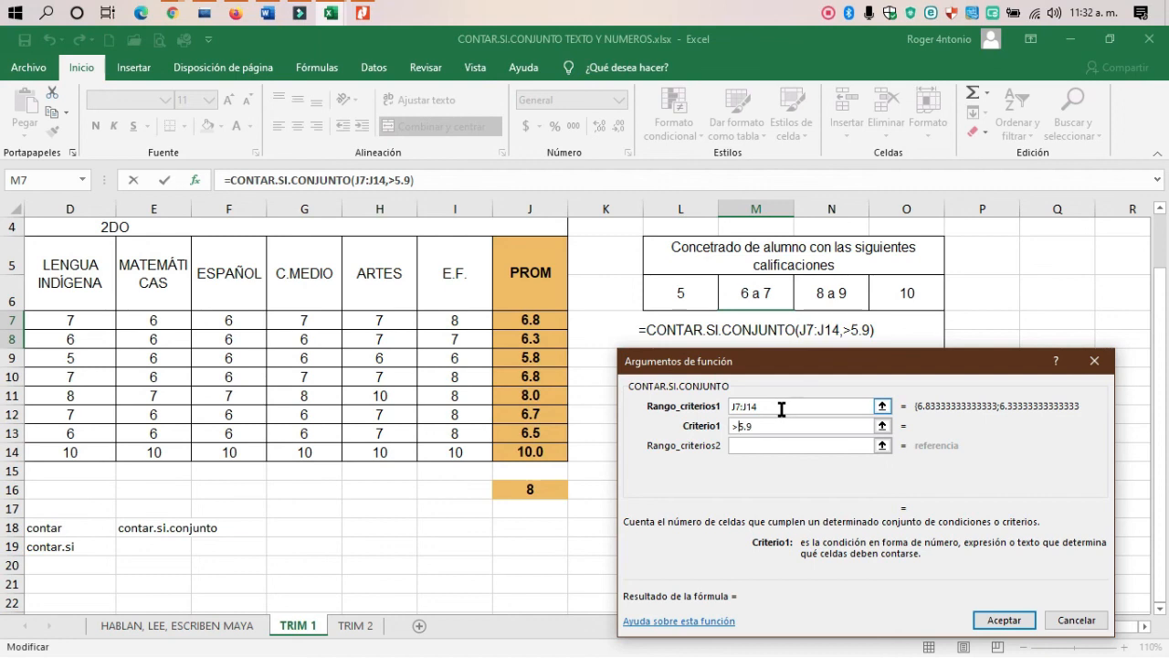
# Add a second condition to the M7 count with range J7:J14 and criterion <8.
pyautogui.click(742, 452)
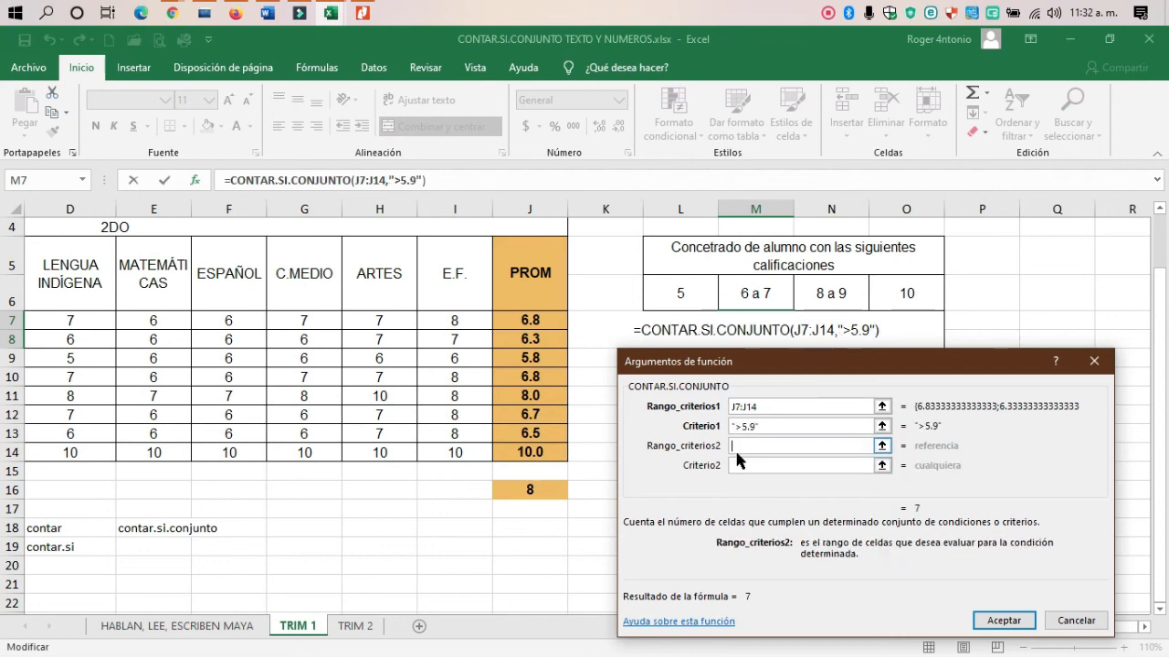
pyautogui.click(740, 464)
pyautogui.click(739, 446)
pyautogui.moveTo(535, 320); pyautogui.dragTo(545, 446)
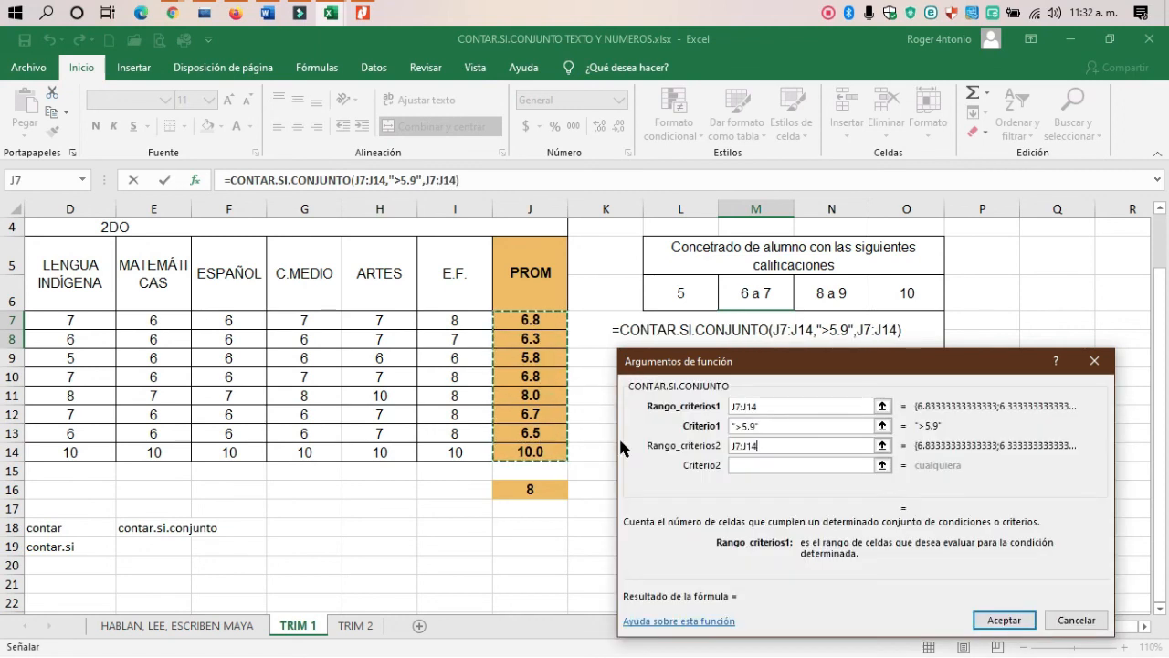
pyautogui.click(738, 462)
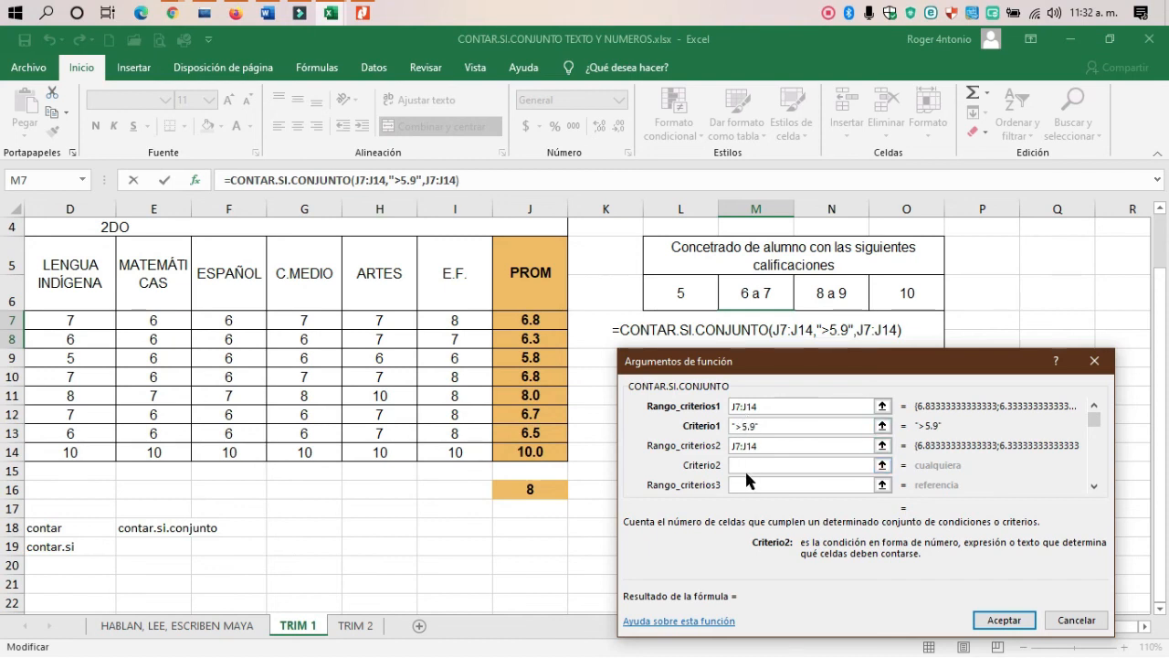
pyautogui.write('<8')
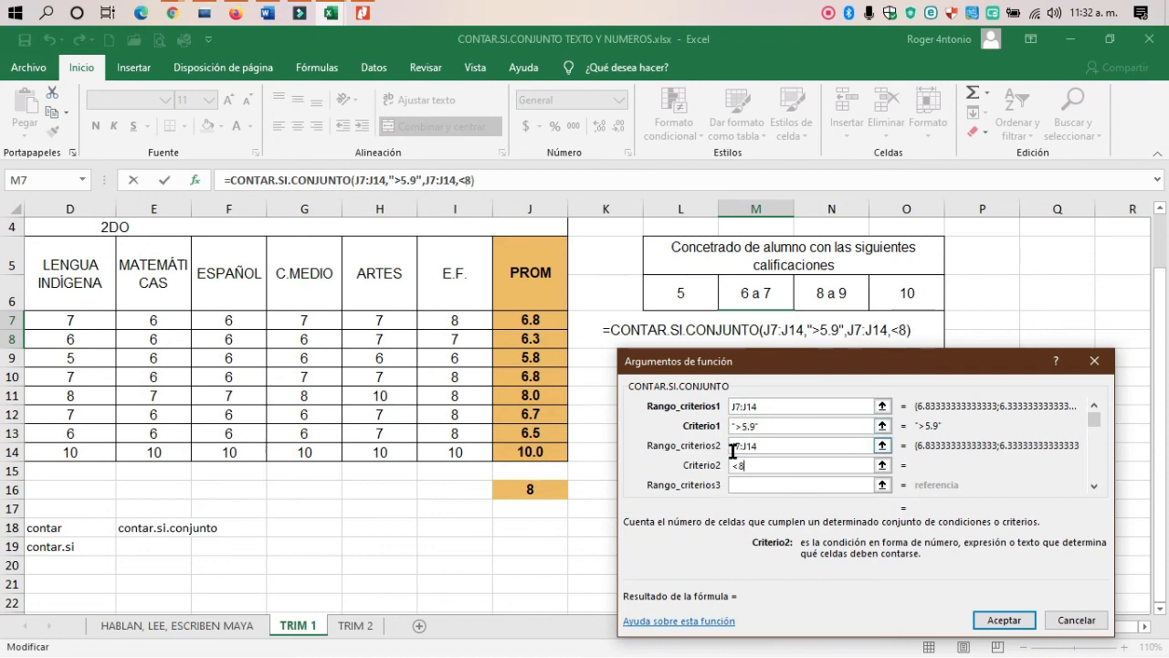
pyautogui.click(759, 486)
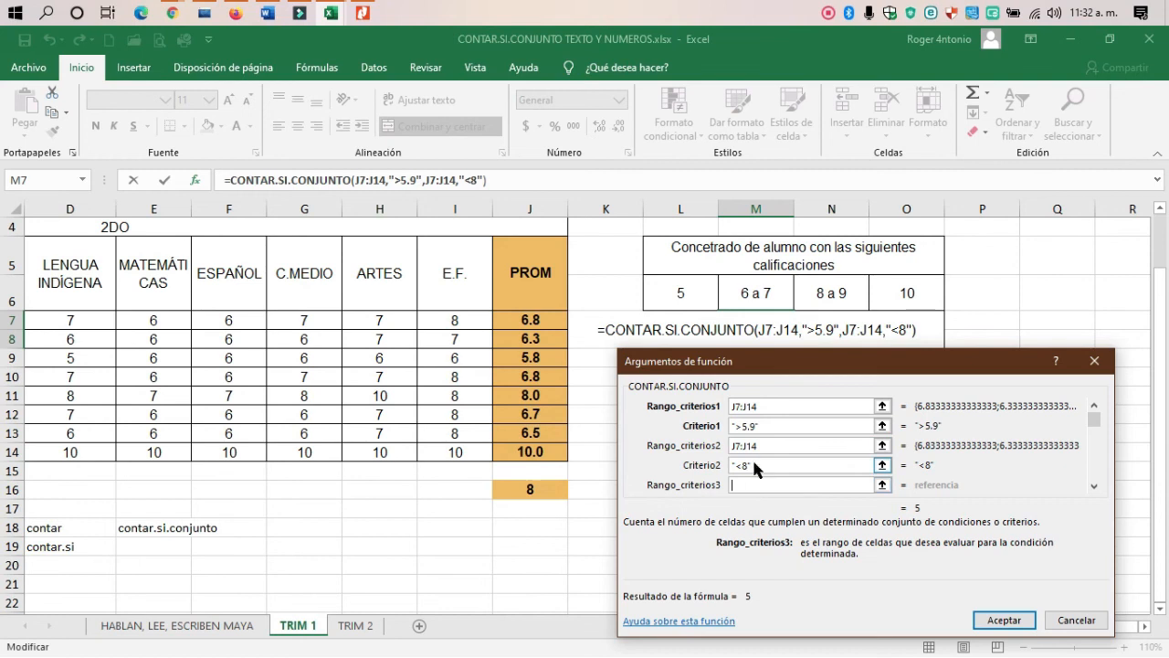
# Recheck both criteria of the M7 count and accept the formula.
pyautogui.moveTo(755, 464); pyautogui.dragTo(733, 468)
pyautogui.hotkey('shift', 'Tab')
pyautogui.hotkey('shift', 'Tab')
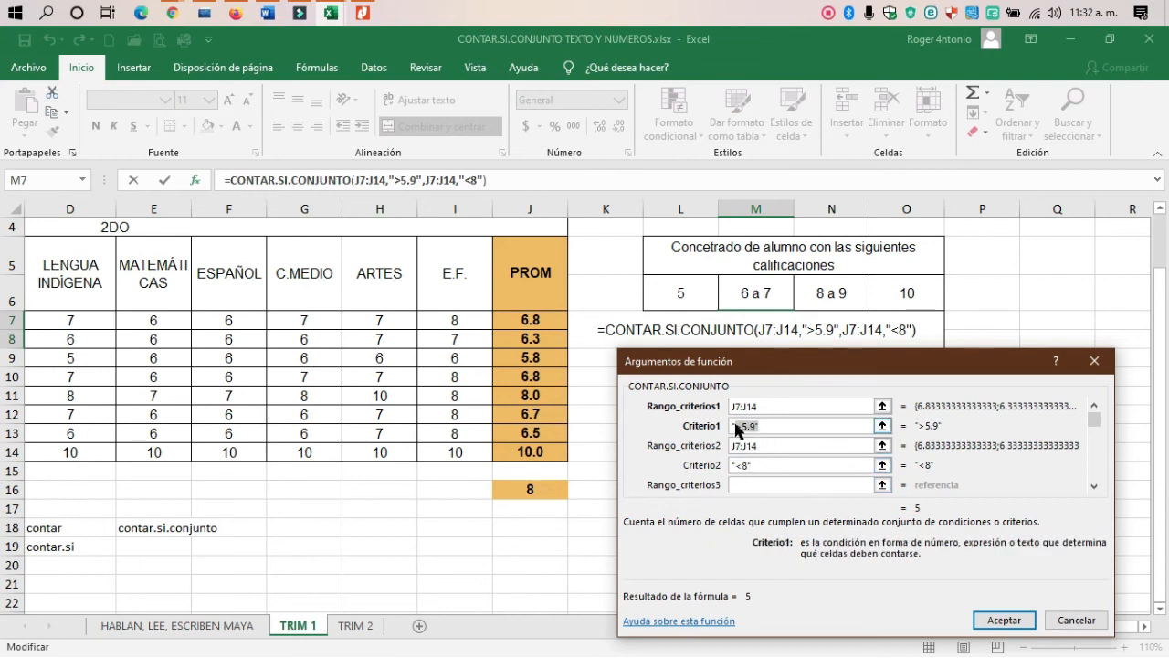
pyautogui.click(757, 466)
pyautogui.click(1003, 621)
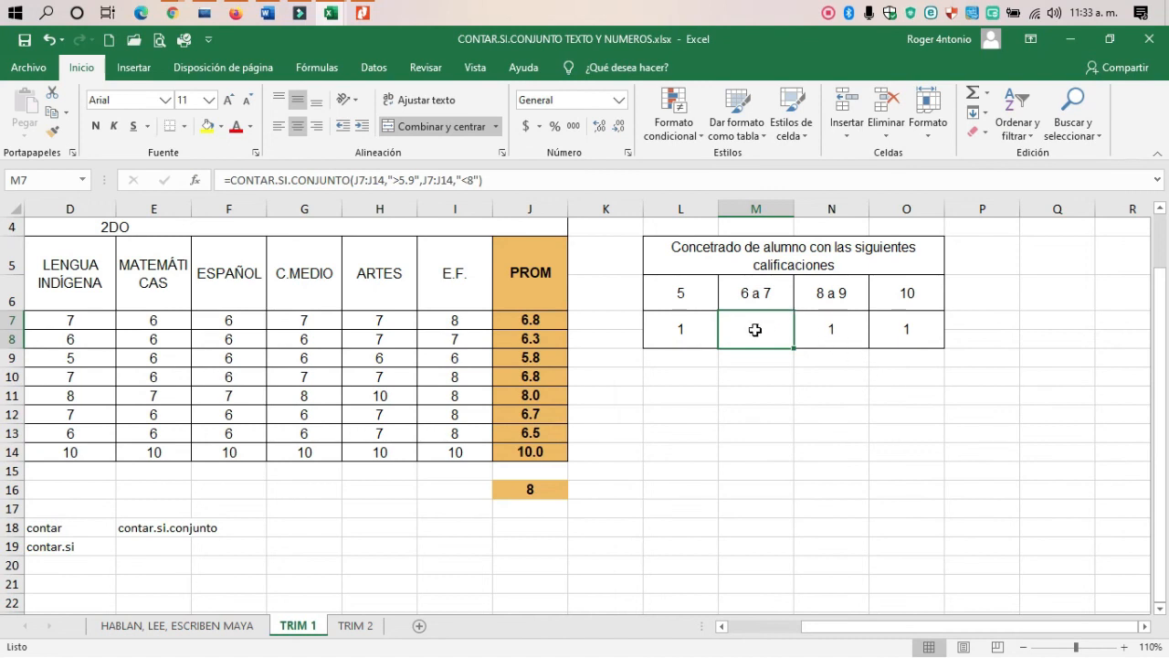
# Clear the formula in cell N7, below the 8 a 9 heading.
pyautogui.click(815, 327)
pyautogui.press('Delete')
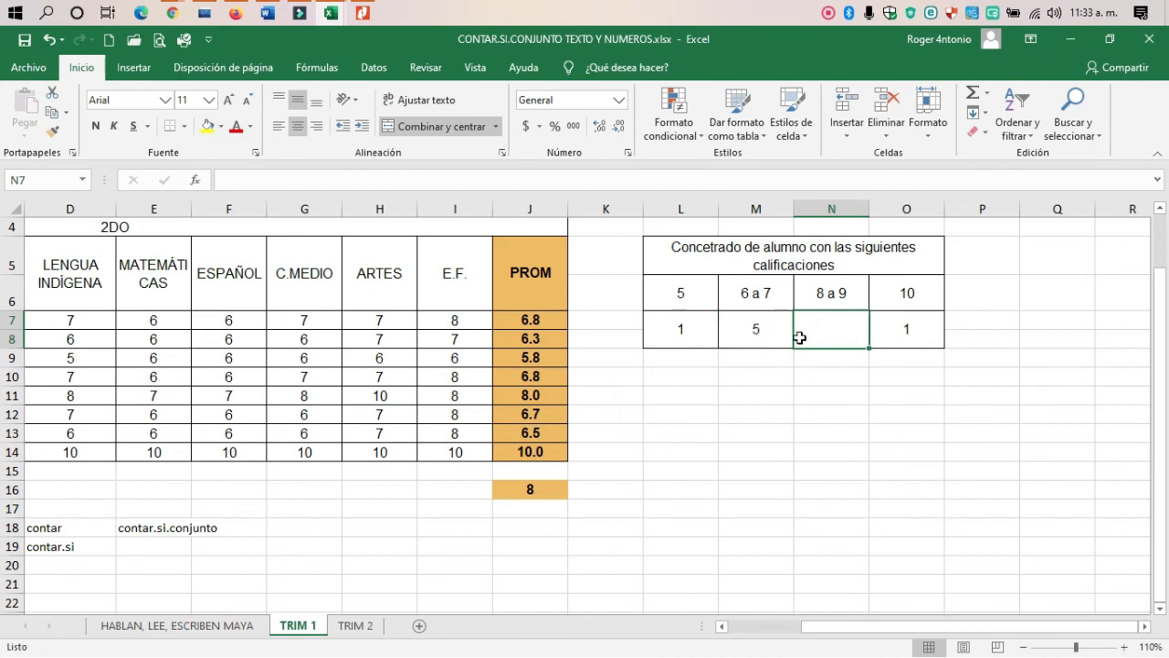
# Check the M7 count by selecting the PROM averages in the 6 to 7 band: J7, J8, J10, J12 and J13.
pyautogui.click(776, 329)
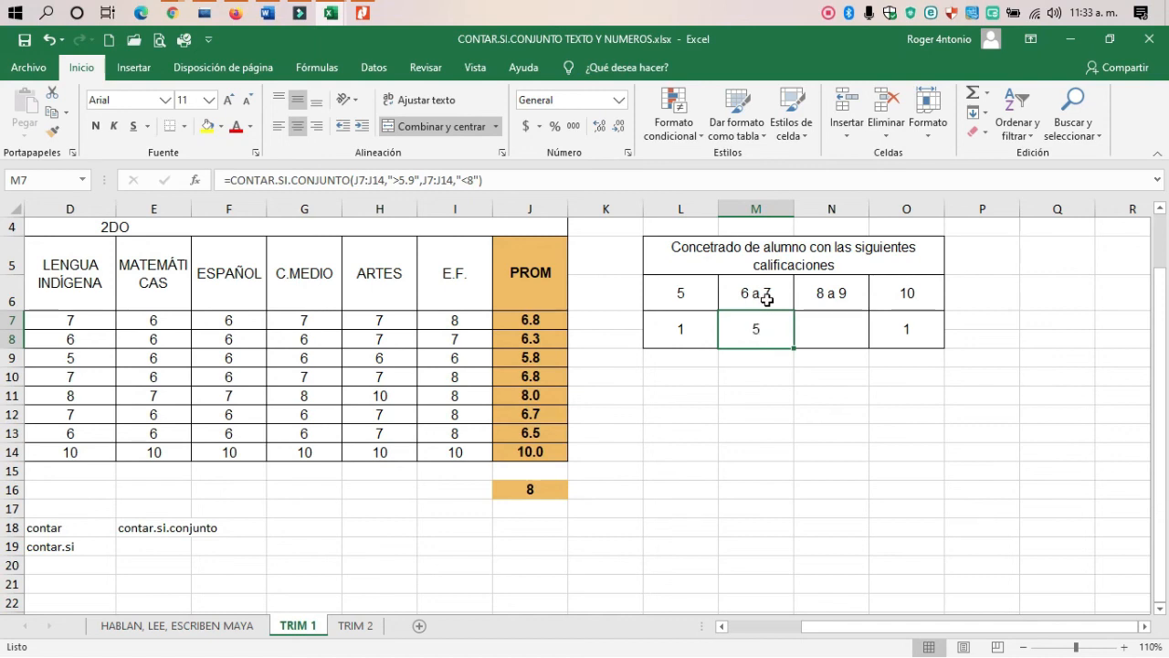
pyautogui.click(532, 321)
pyautogui.keyDown('ctrl'); pyautogui.click(548, 339); pyautogui.keyUp('ctrl')
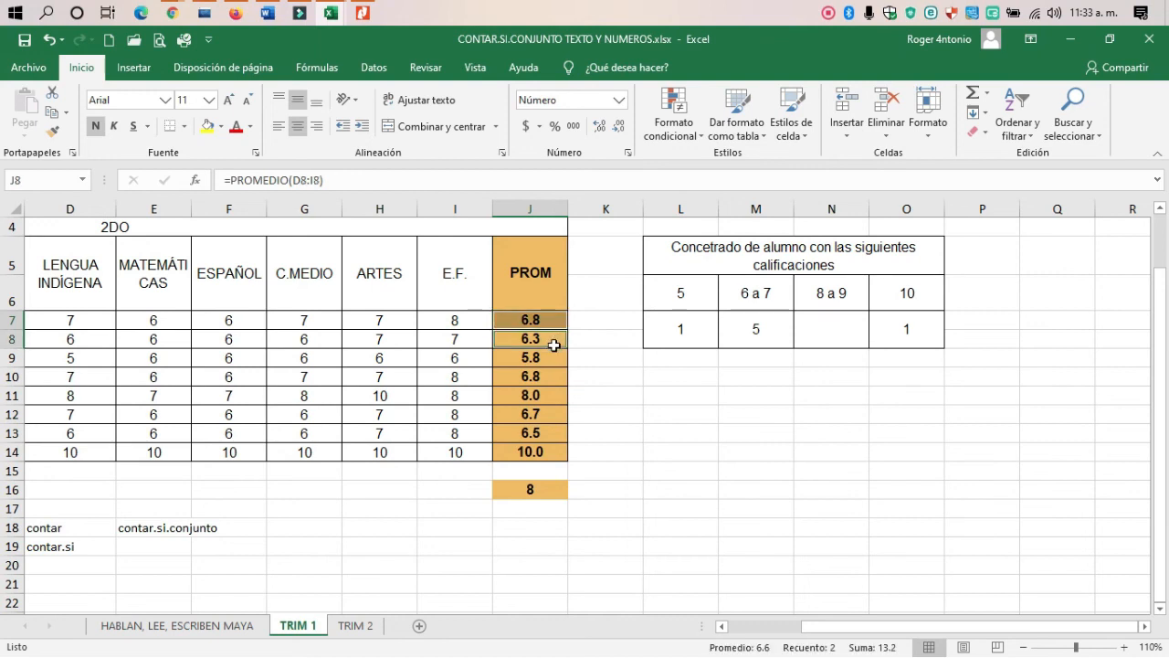
pyautogui.keyDown('ctrl'); pyautogui.click(548, 375); pyautogui.keyUp('ctrl')
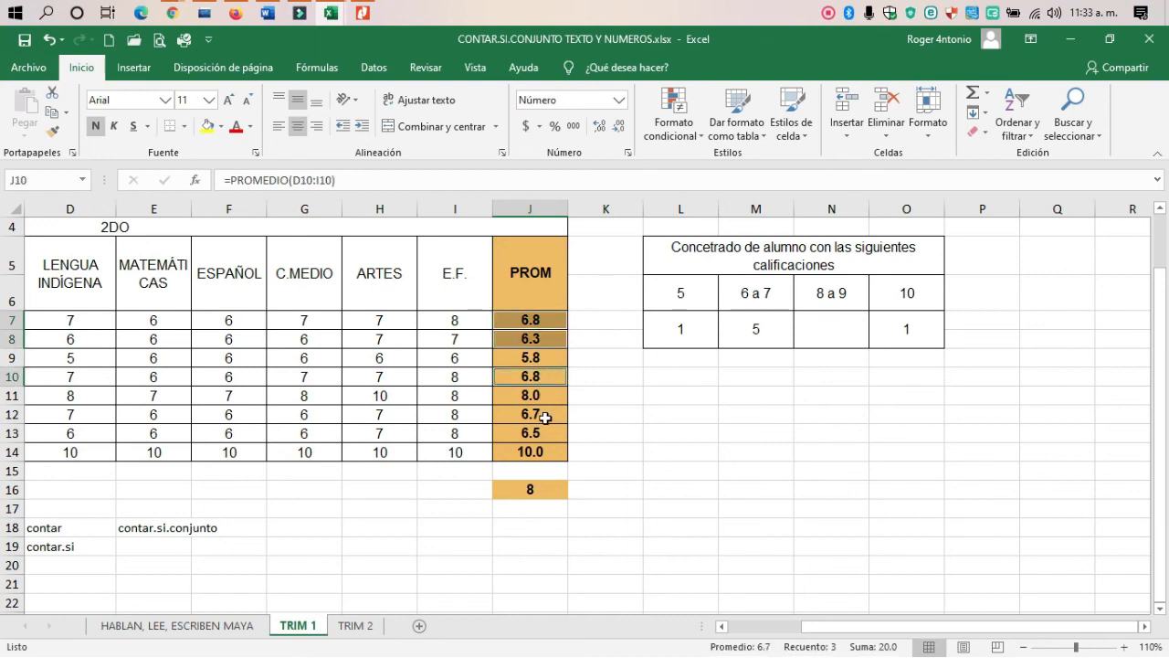
pyautogui.keyDown('ctrl'); pyautogui.click(547, 416); pyautogui.keyUp('ctrl')
pyautogui.keyDown('ctrl'); pyautogui.click(546, 431); pyautogui.keyUp('ctrl')
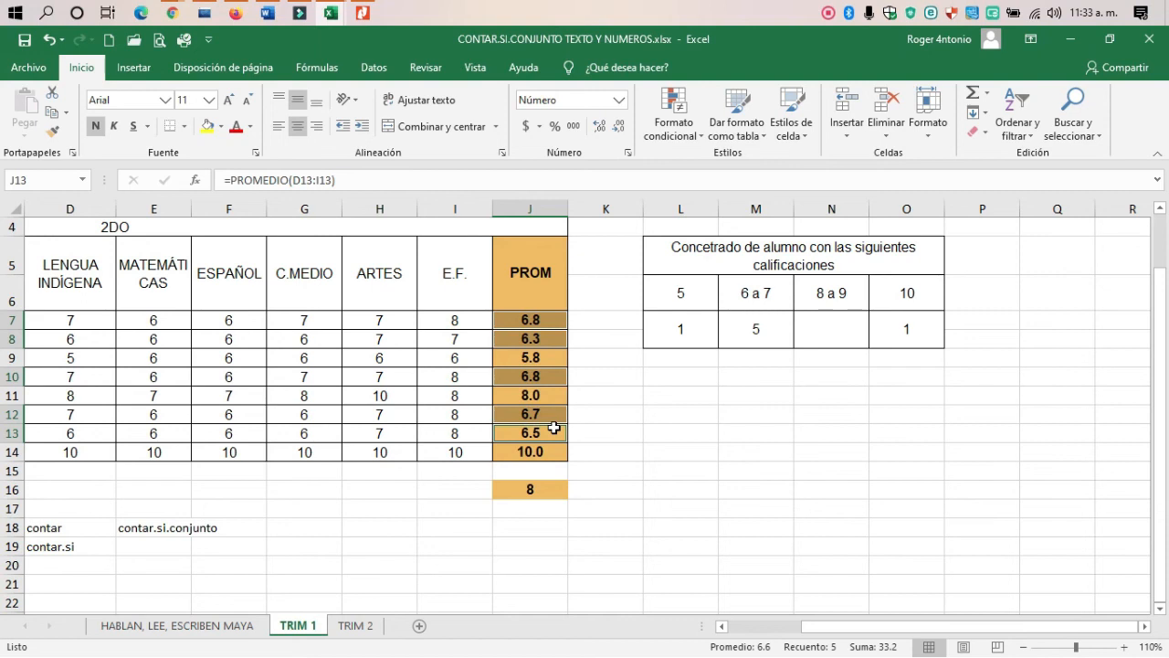
# Undo the clearing of cell N7.
pyautogui.click(822, 322)
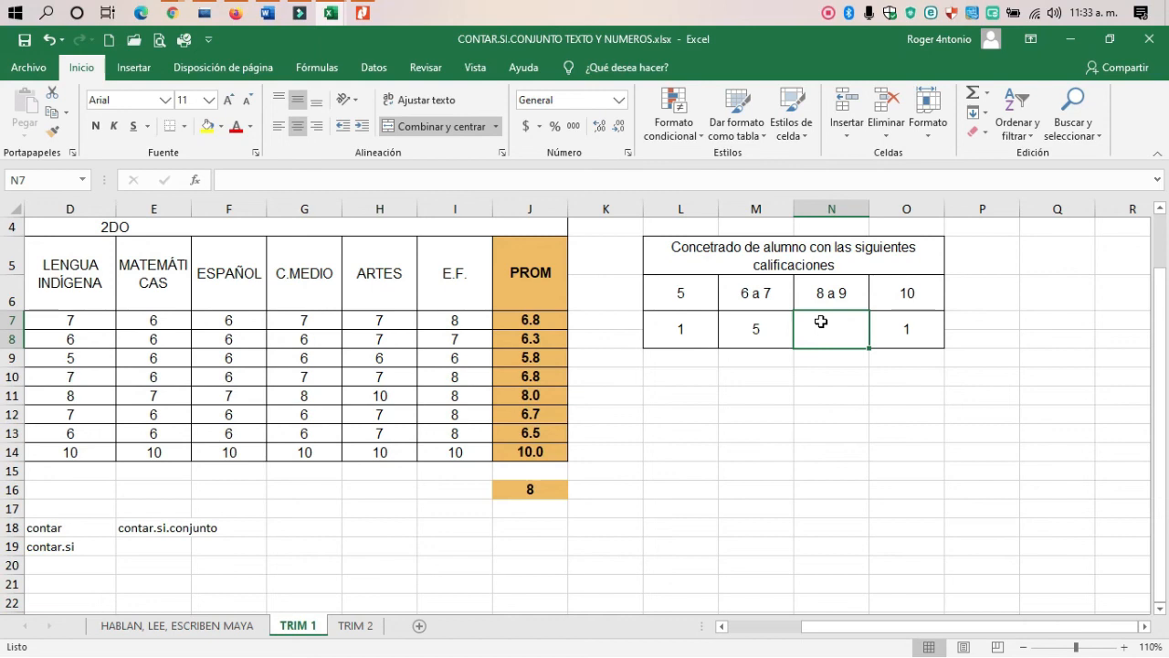
pyautogui.hotkey('ctrl', 'z')
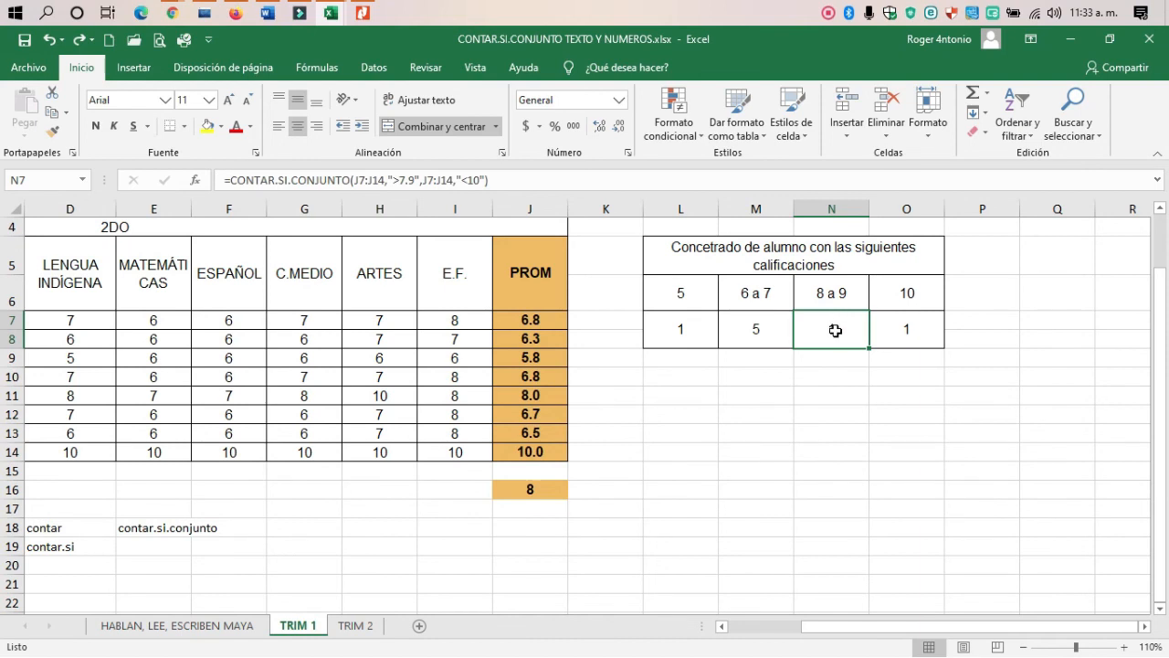
pyautogui.doubleClick(836, 330)
pyautogui.press('Escape')
# Start a new CONTAR.SI.CONJUNTO formula in cell N7, below the 8 a 9 heading, and open its function arguments.
pyautogui.write('=')
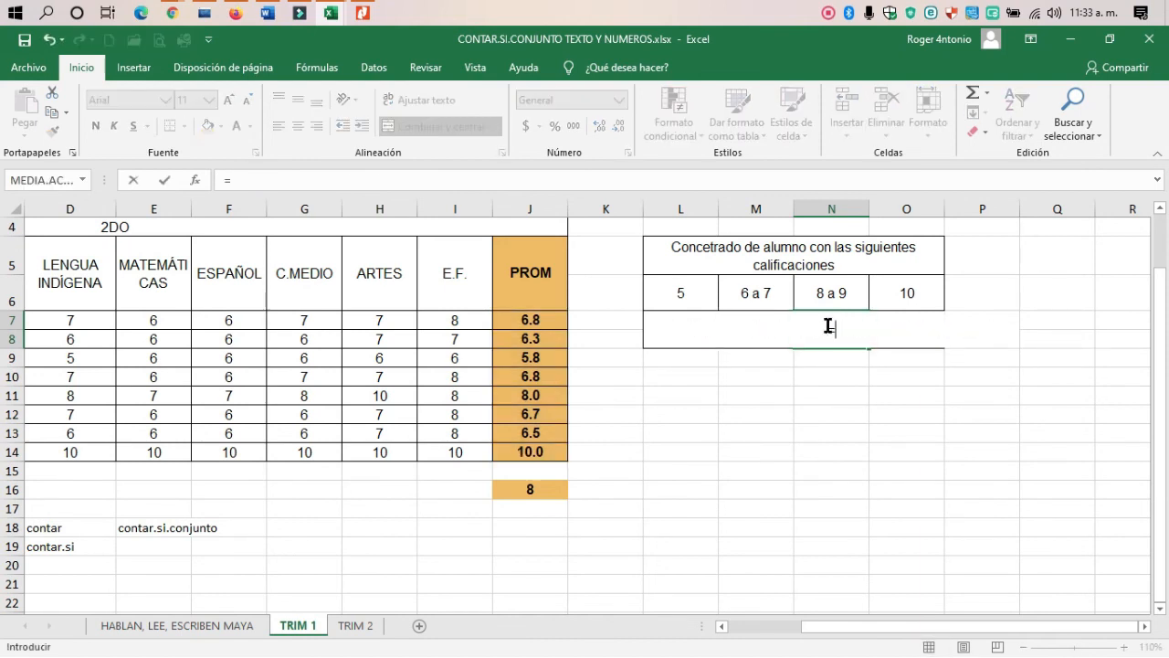
pyautogui.write('contar.so')
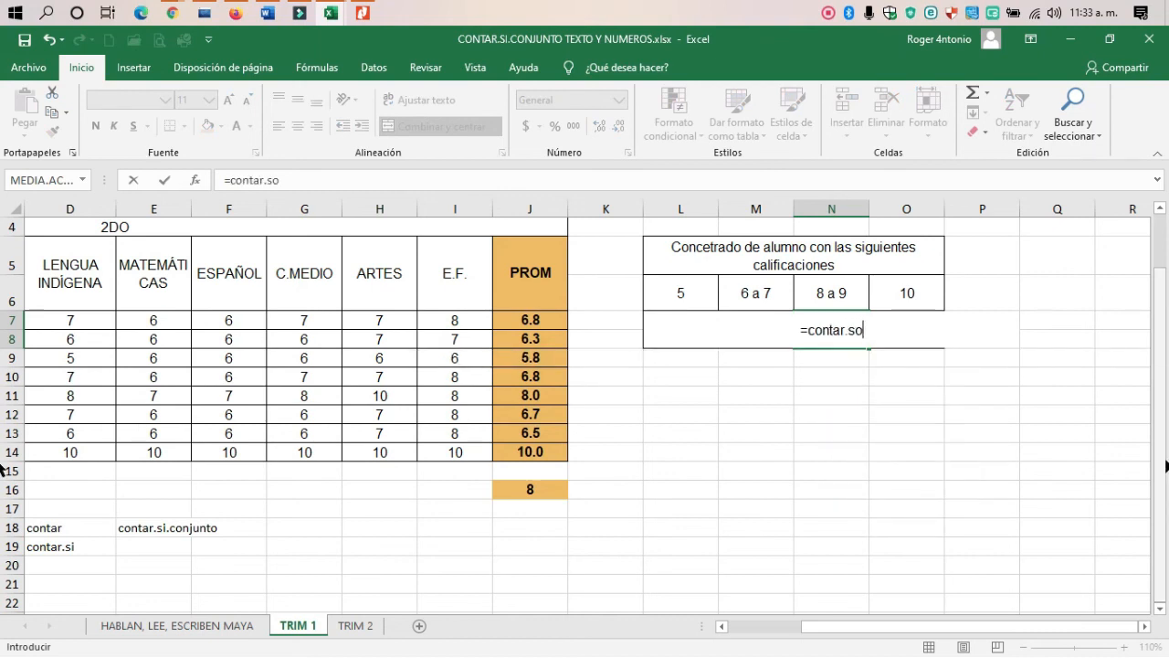
pyautogui.press('BackSpace')
pyautogui.write('i')
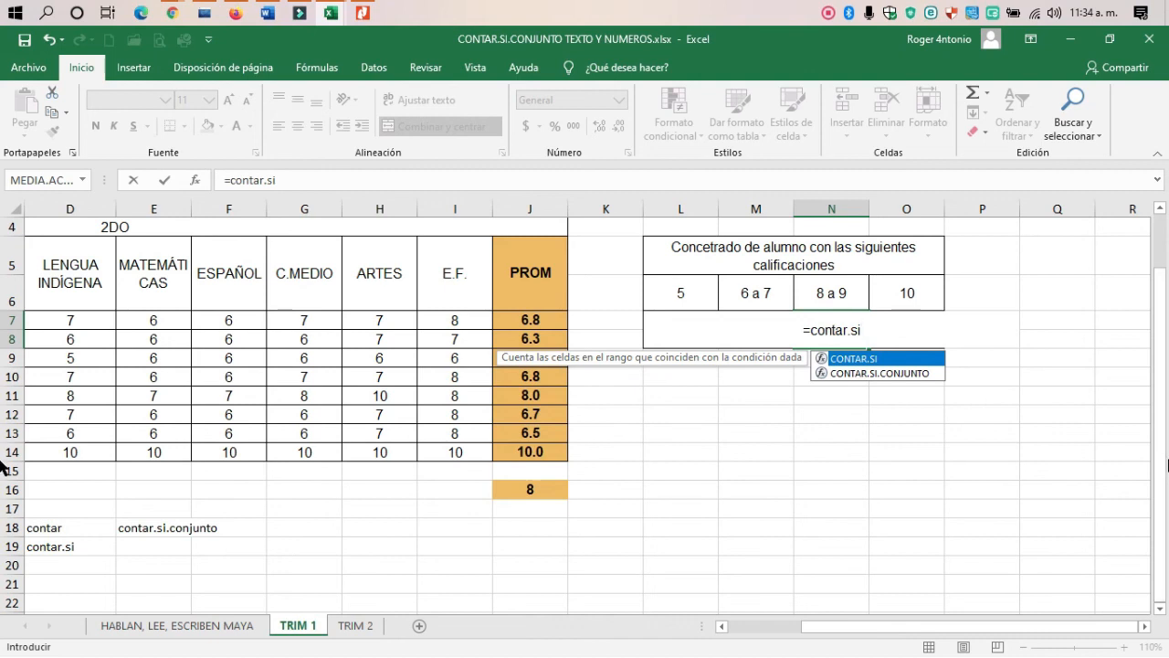
pyautogui.click(918, 373)
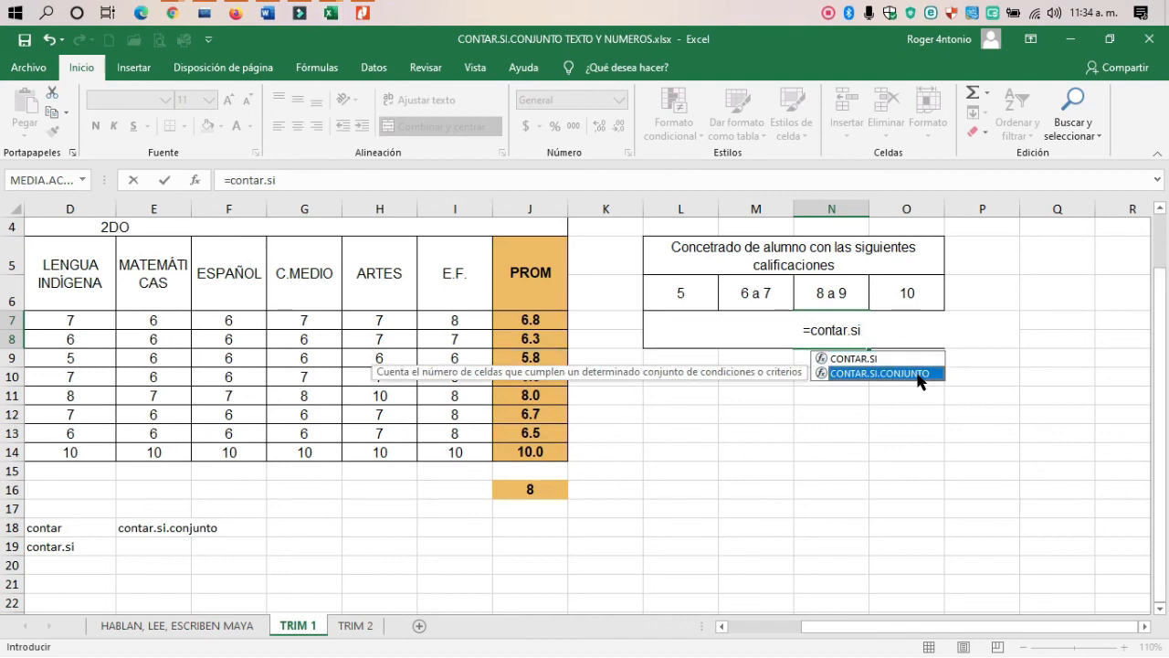
pyautogui.doubleClick(917, 374)
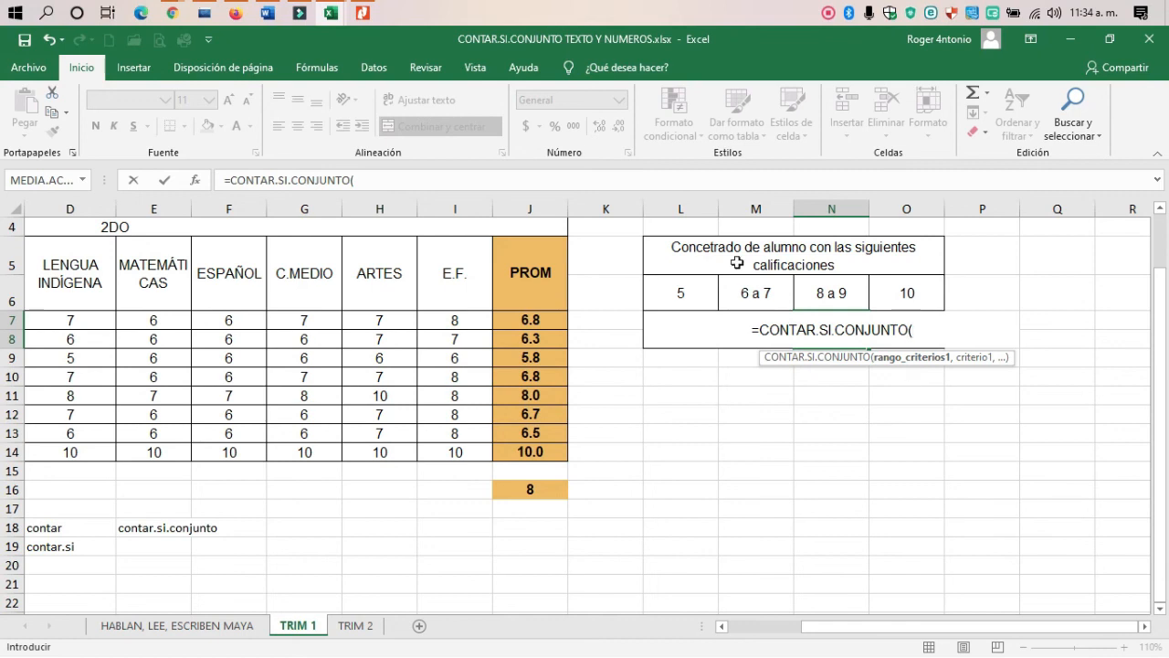
pyautogui.click(195, 180)
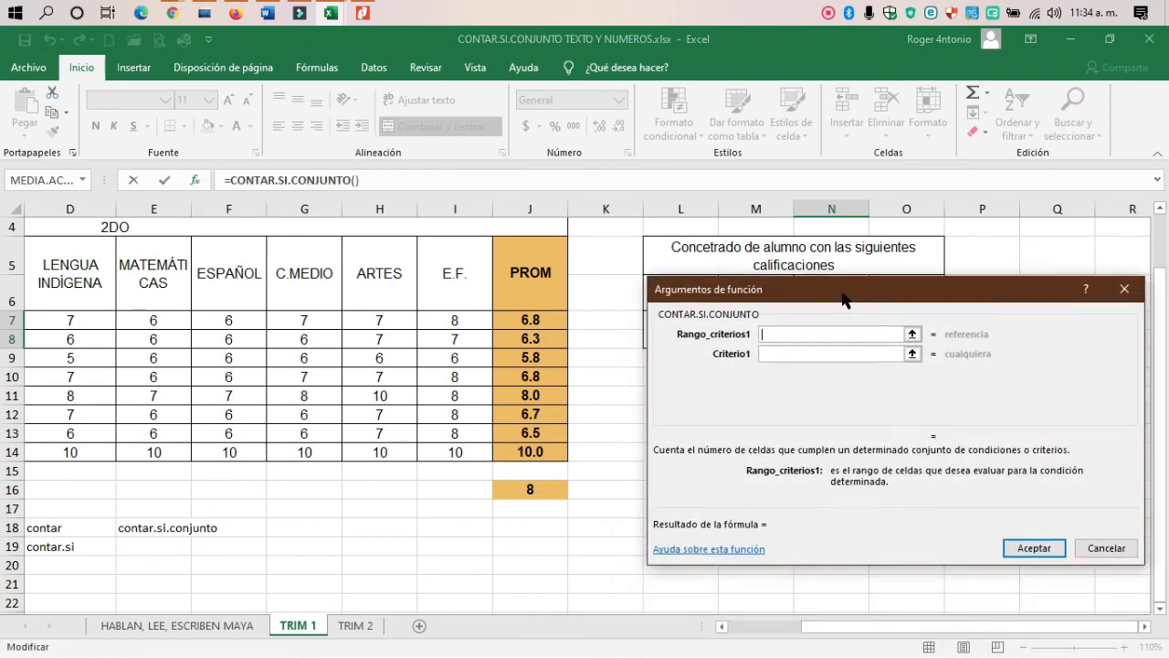
# Set the first criteria range to the PROM averages J7:J14 and its criterion to >7.9.
pyautogui.moveTo(535, 320); pyautogui.dragTo(528, 452)
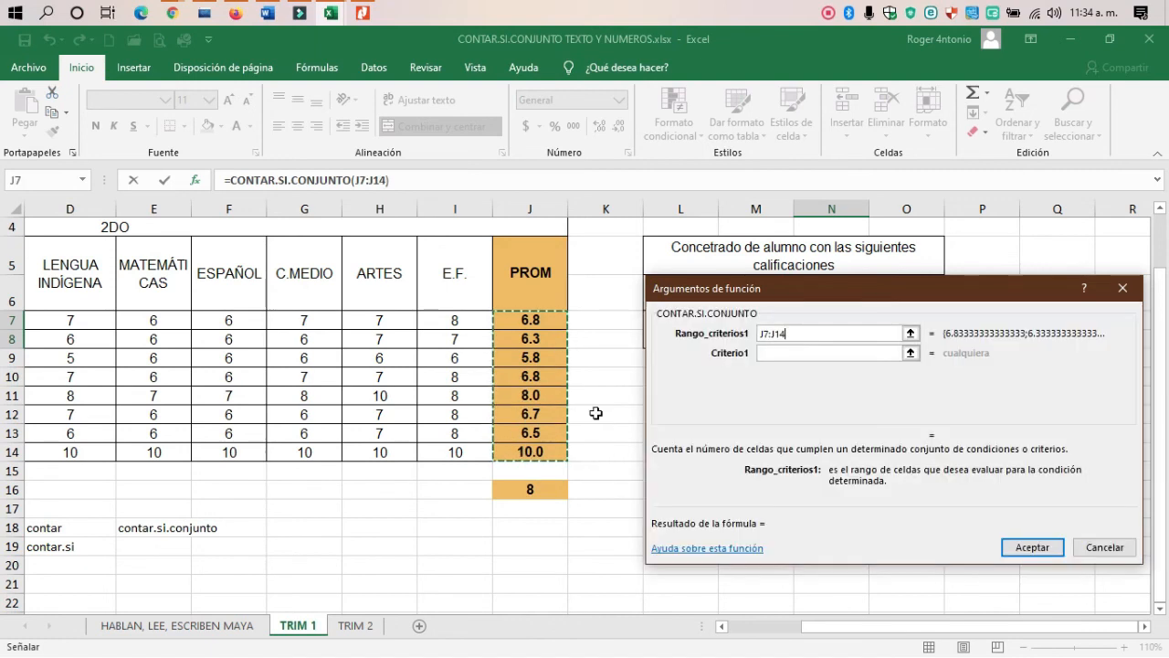
pyautogui.click(766, 351)
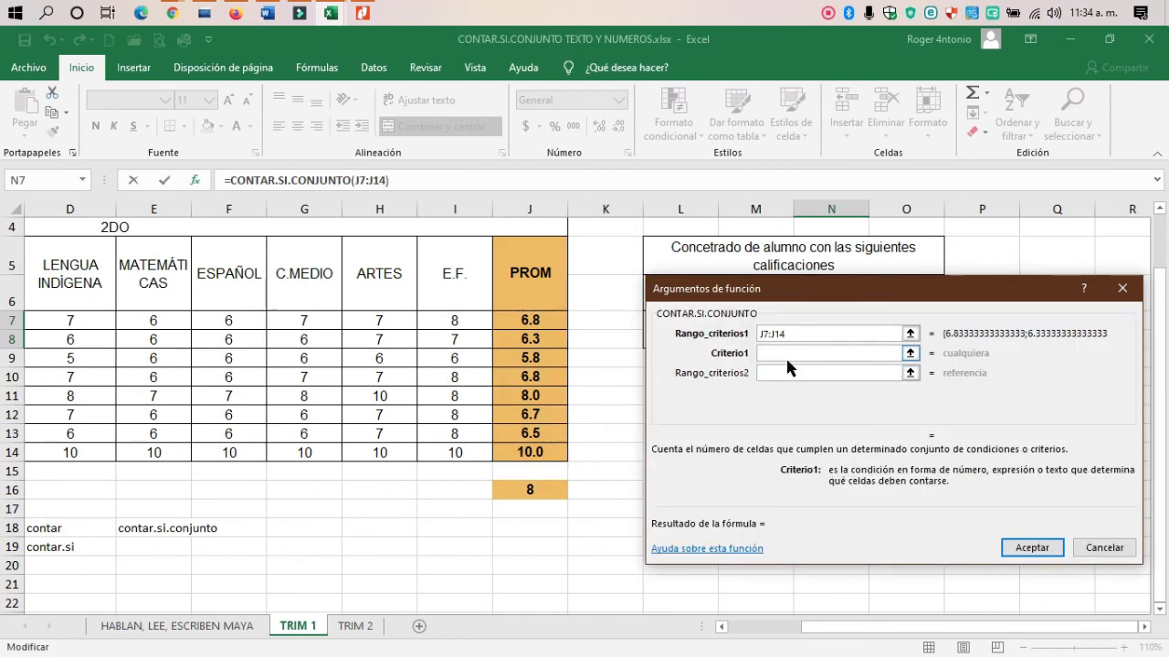
pyautogui.moveTo(810, 284); pyautogui.dragTo(278, 230)
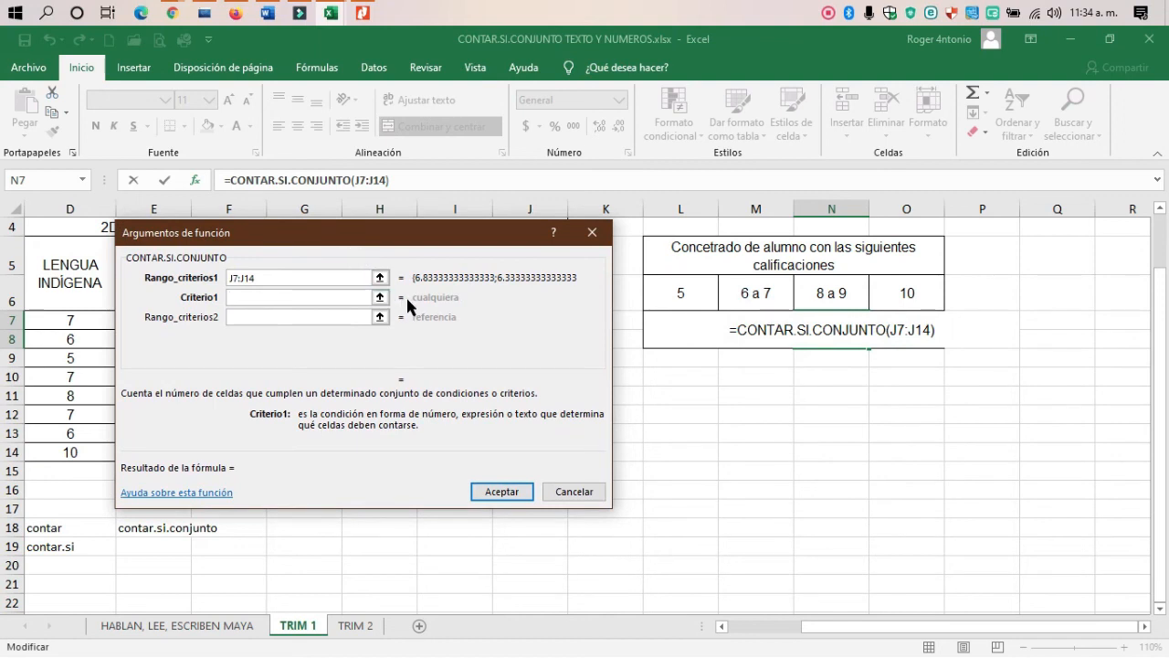
pyautogui.write('<')
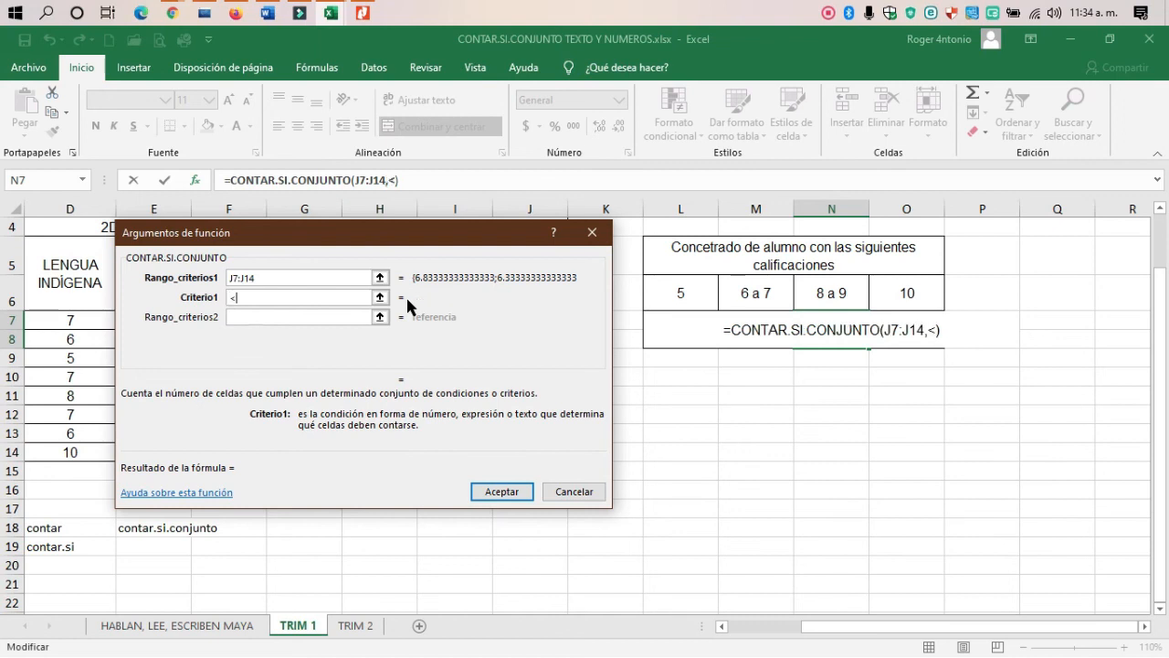
pyautogui.press('BackSpace')
pyautogui.write('>7.')
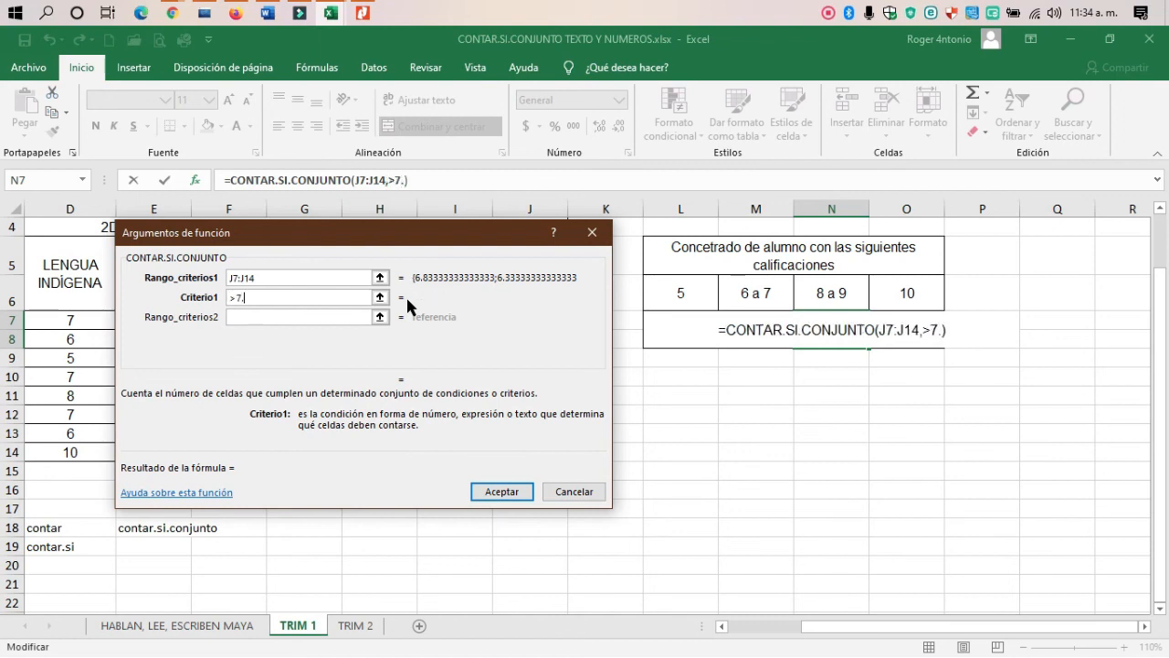
pyautogui.write('99')
pyautogui.press('BackSpace')
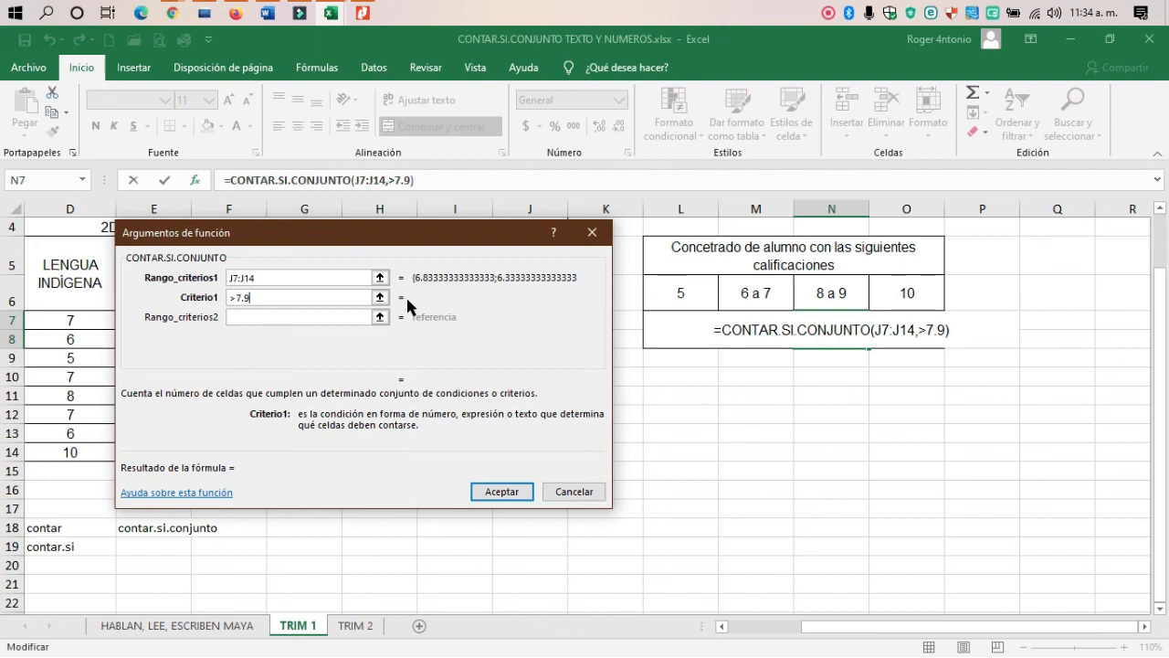
# Try 8 as the limit in the first criterion, and restore 7.9.
pyautogui.moveTo(433, 231); pyautogui.dragTo(831, 216)
pyautogui.moveTo(612, 221); pyautogui.dragTo(726, 214)
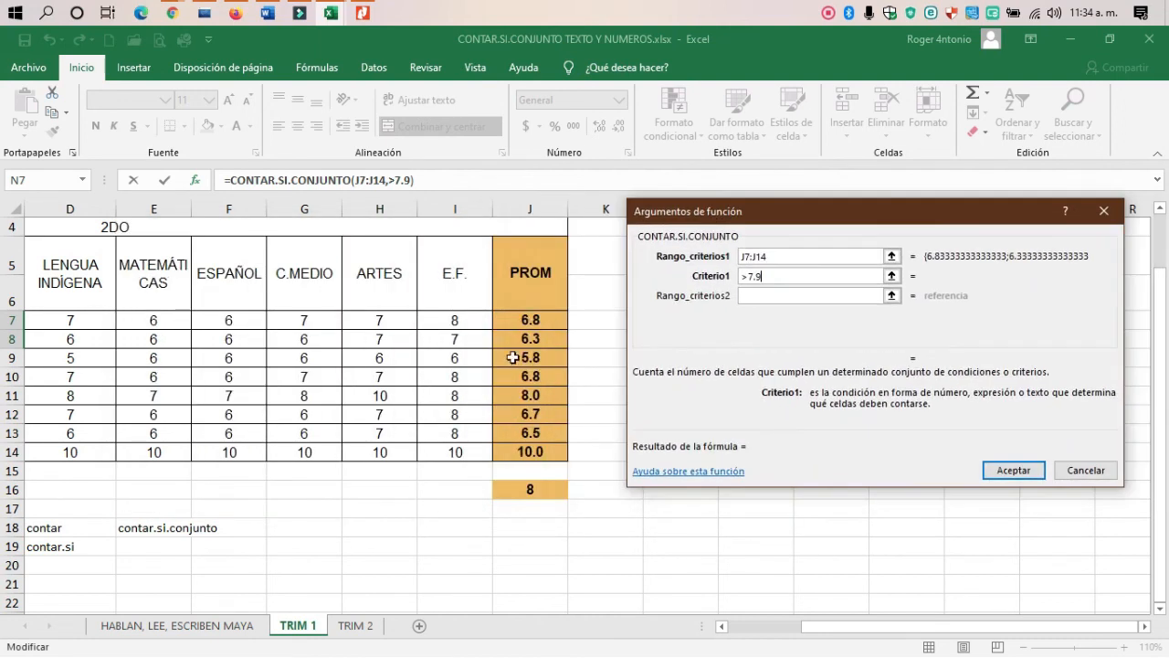
pyautogui.click(777, 271)
pyautogui.press('BackSpace')
pyautogui.press('BackSpace')
pyautogui.press('BackSpace')
pyautogui.write('8')
pyautogui.press('BackSpace')
pyautogui.write('7.9')
# Add J7:J14 as the second criteria range with criterion <10, and accept the N7 formula.
pyautogui.click(785, 294)
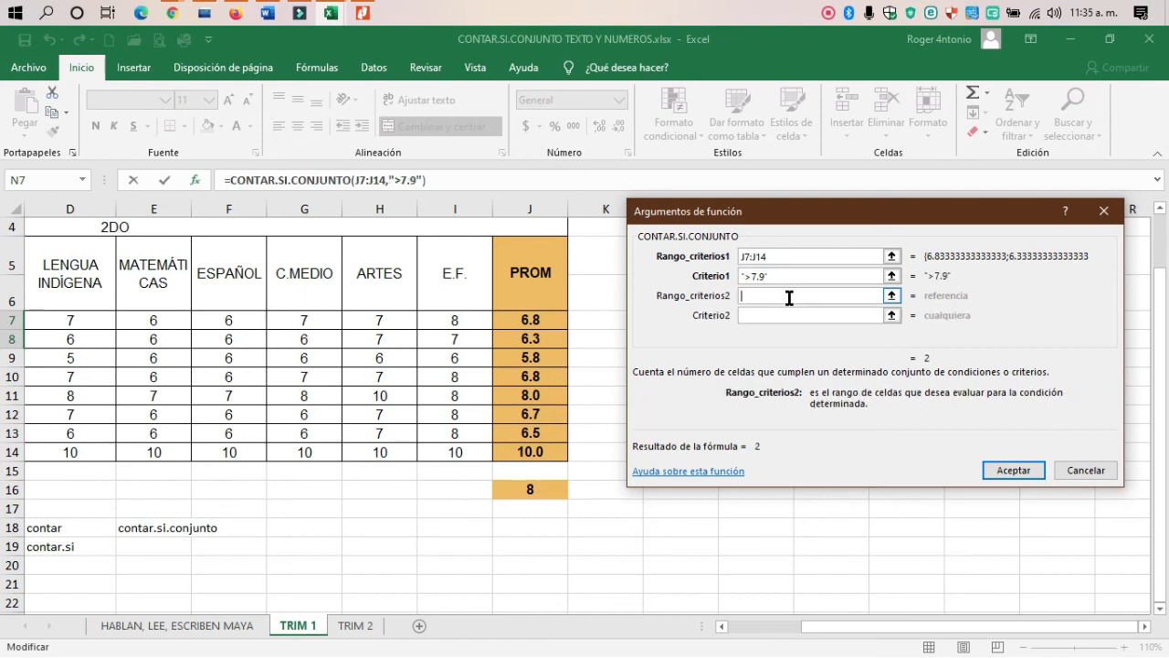
pyautogui.moveTo(536, 320); pyautogui.dragTo(539, 452)
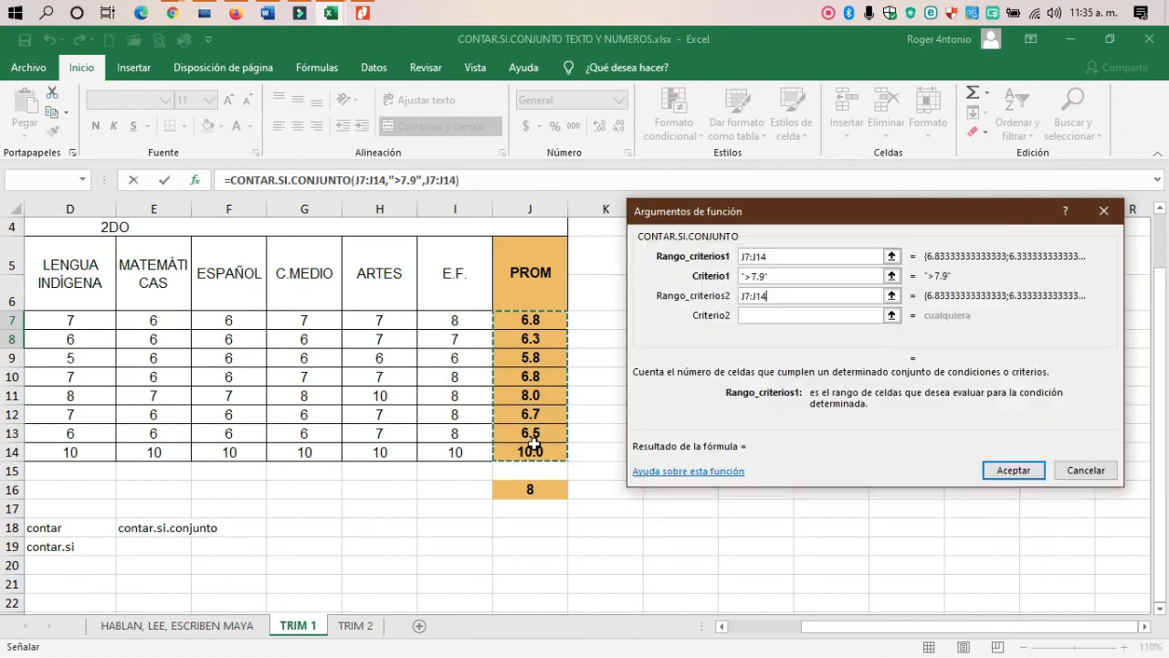
pyautogui.click(786, 312)
pyautogui.moveTo(826, 220); pyautogui.dragTo(508, 259)
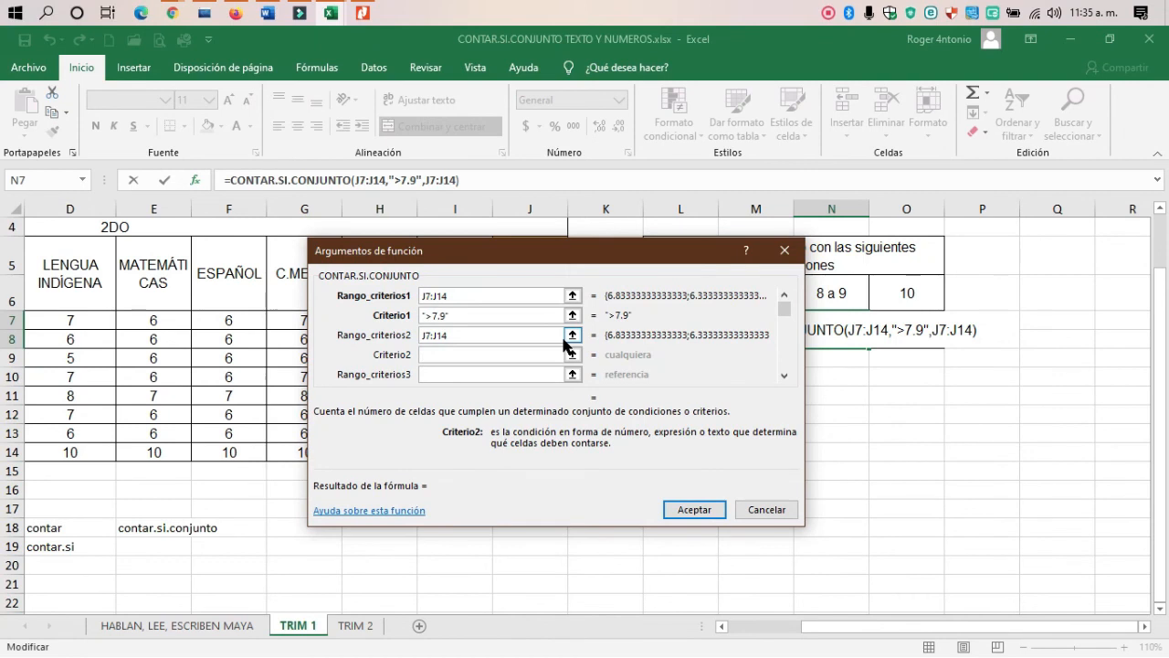
pyautogui.write('<10')
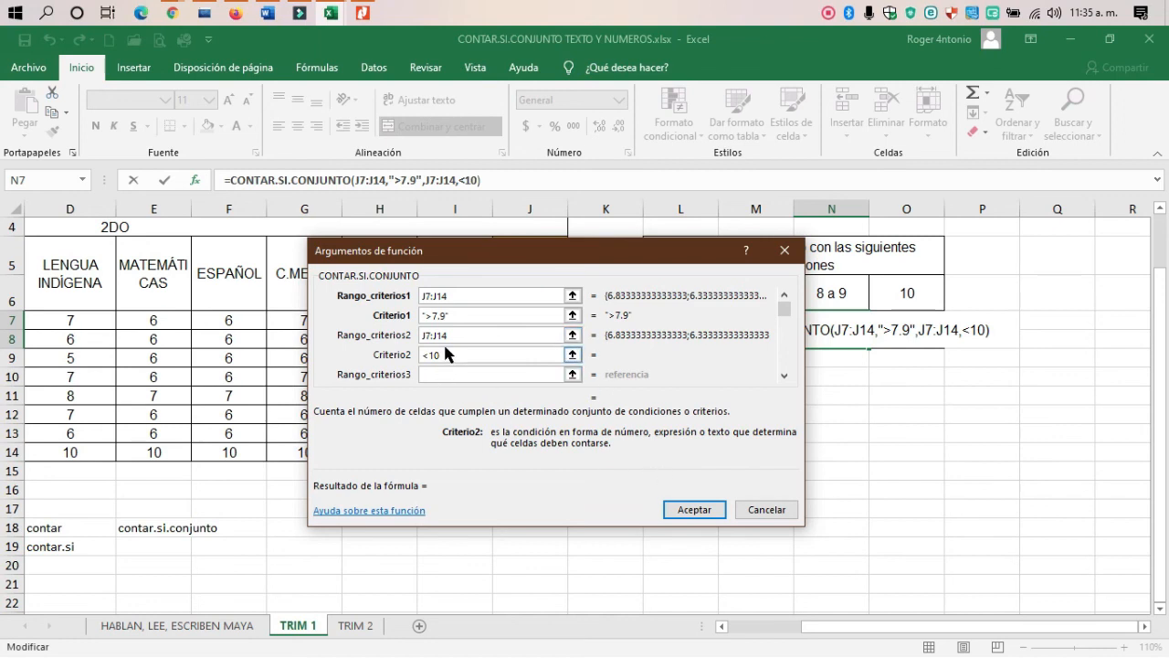
pyautogui.moveTo(454, 352); pyautogui.dragTo(419, 354)
pyautogui.click(705, 510)
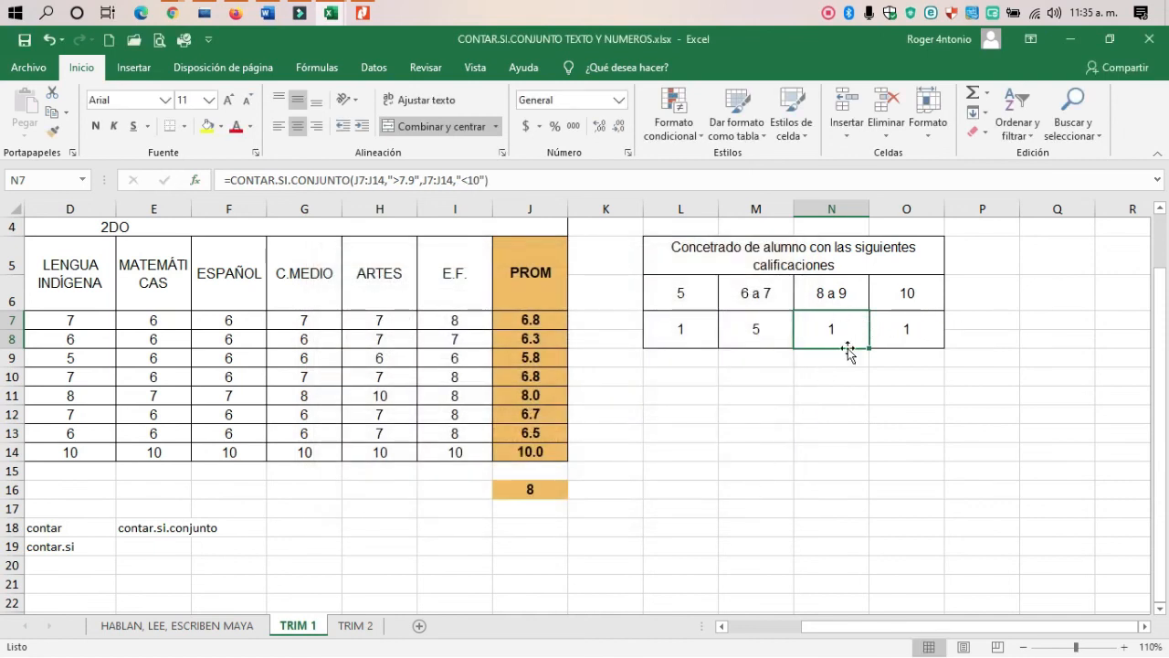
# Check the 8 a 9 count against the PROM averages J7:J14, focusing on J14 and J11.
pyautogui.click(533, 453)
pyautogui.click(548, 343)
pyautogui.moveTo(548, 342); pyautogui.dragTo(562, 454)
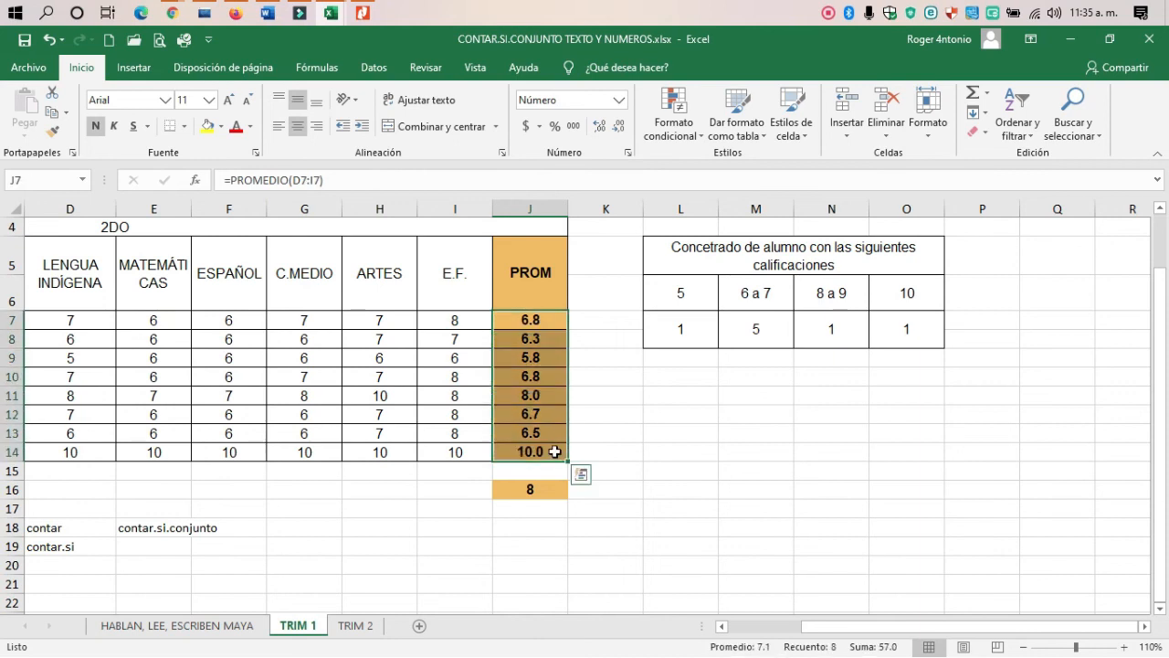
pyautogui.click(555, 451)
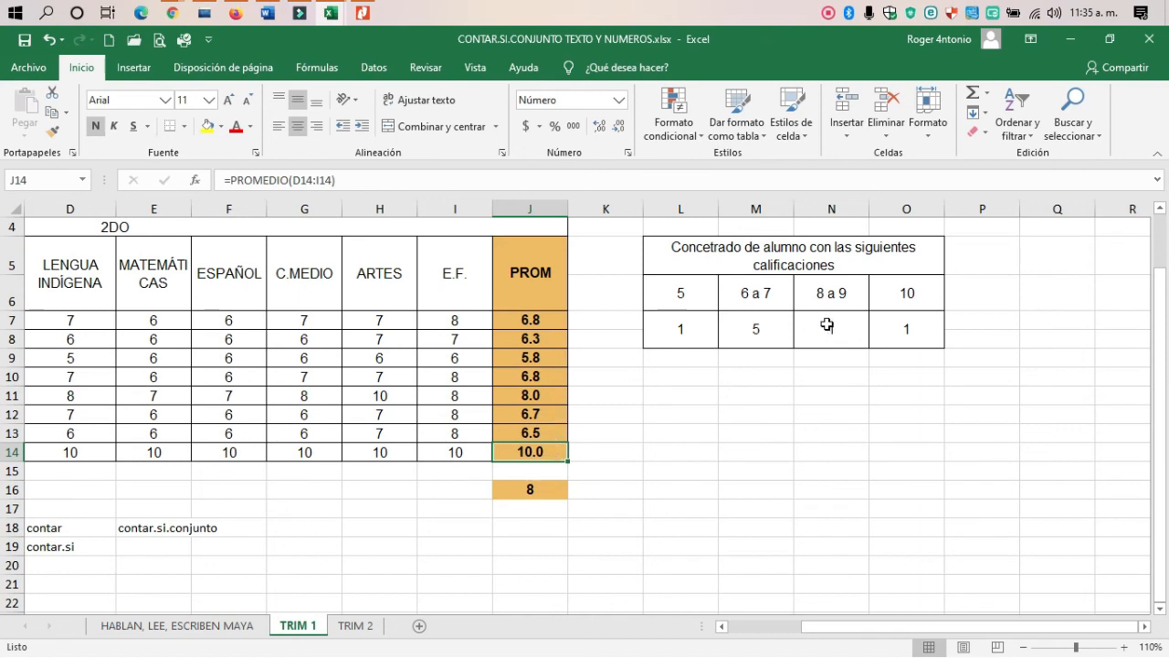
pyautogui.click(551, 395)
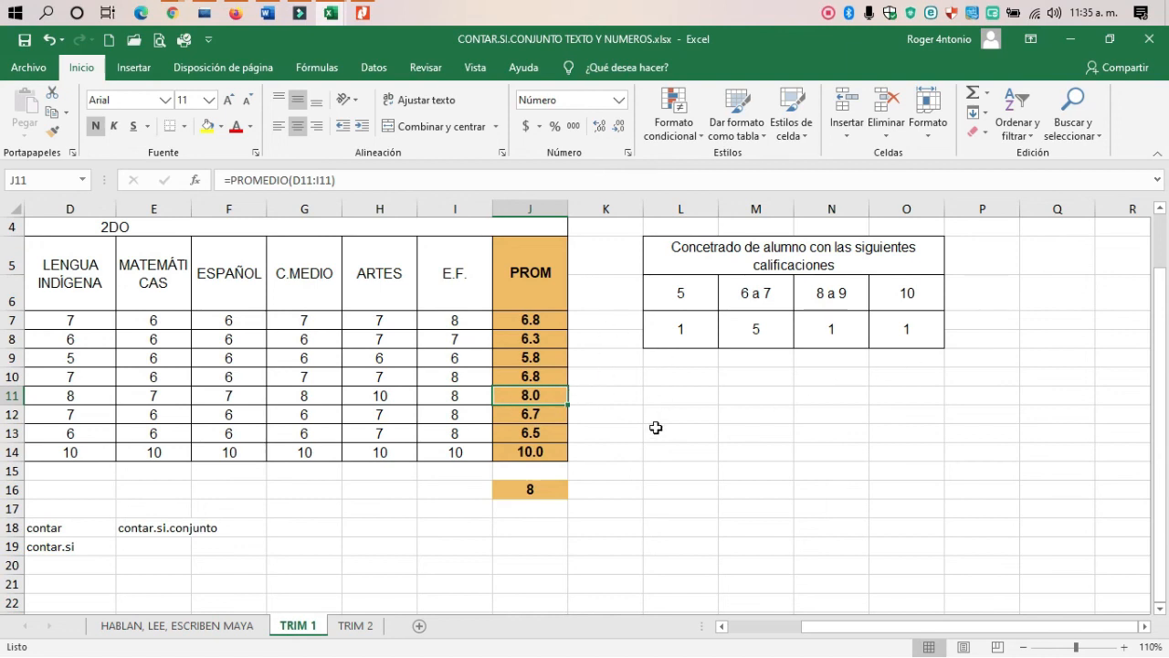
# Set all six subject grades of the student in row 14, D14:I14, to 5.
pyautogui.click(722, 627)
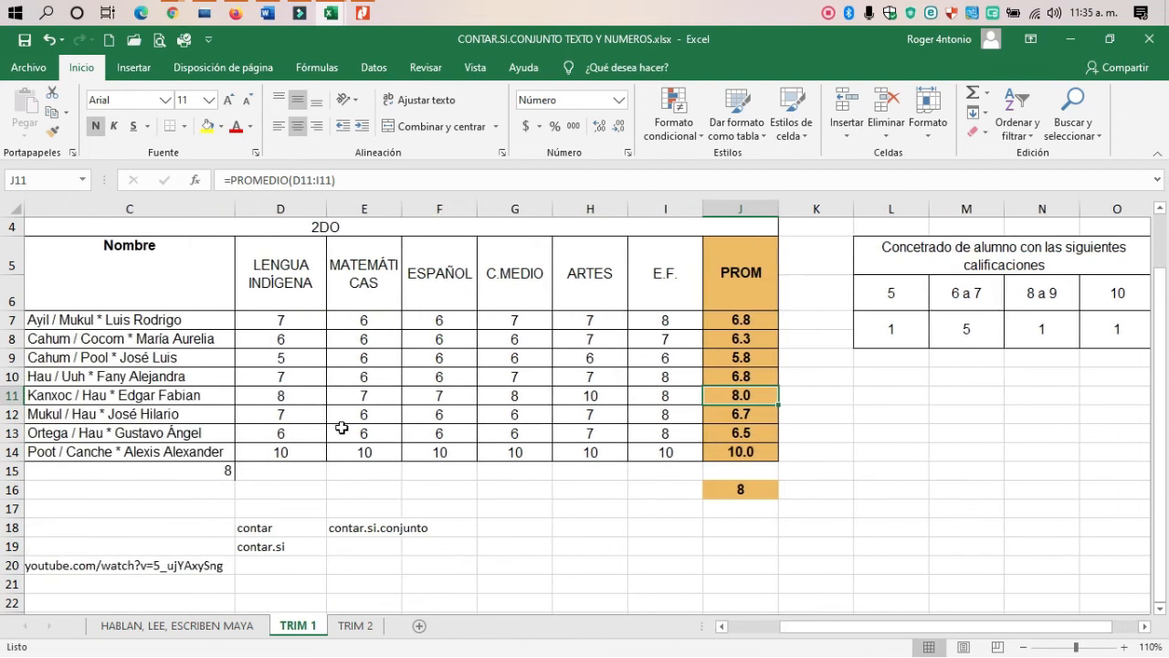
pyautogui.click(316, 454)
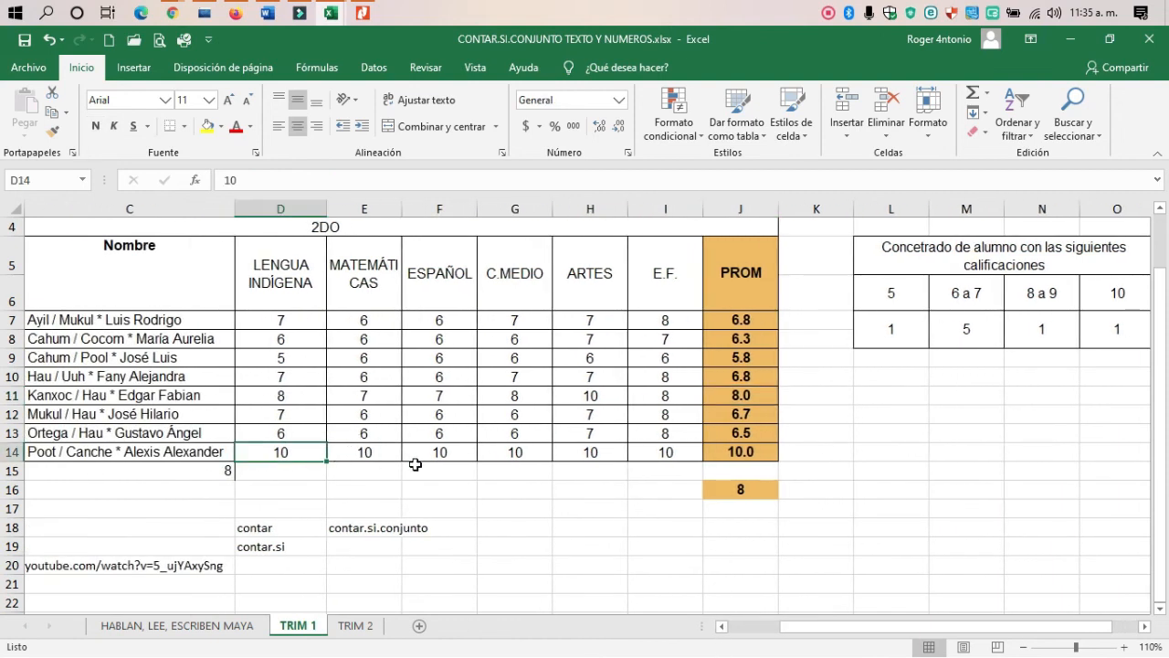
pyautogui.click(305, 359)
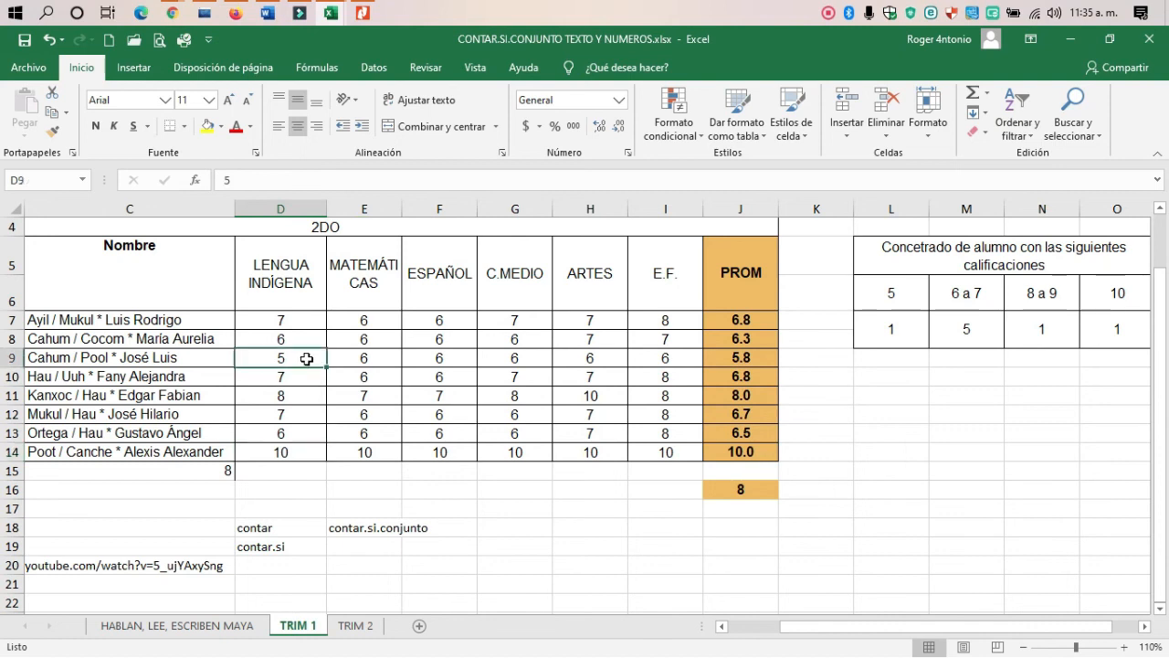
pyautogui.click(323, 456)
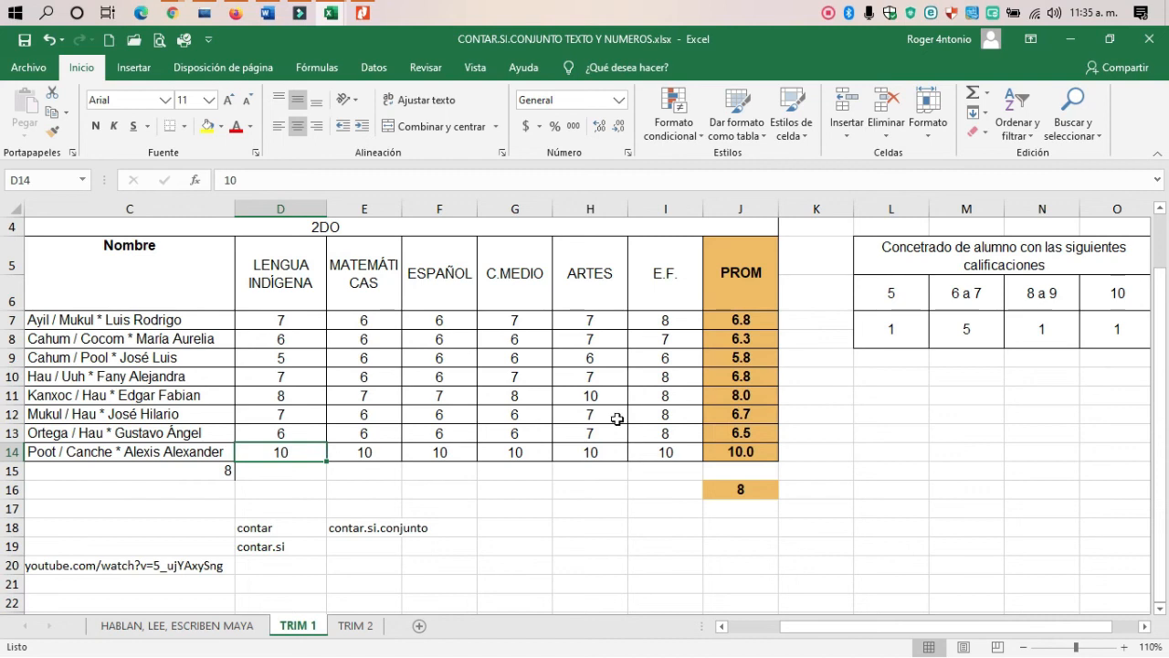
pyautogui.click(765, 457)
pyautogui.moveTo(274, 457); pyautogui.dragTo(646, 448)
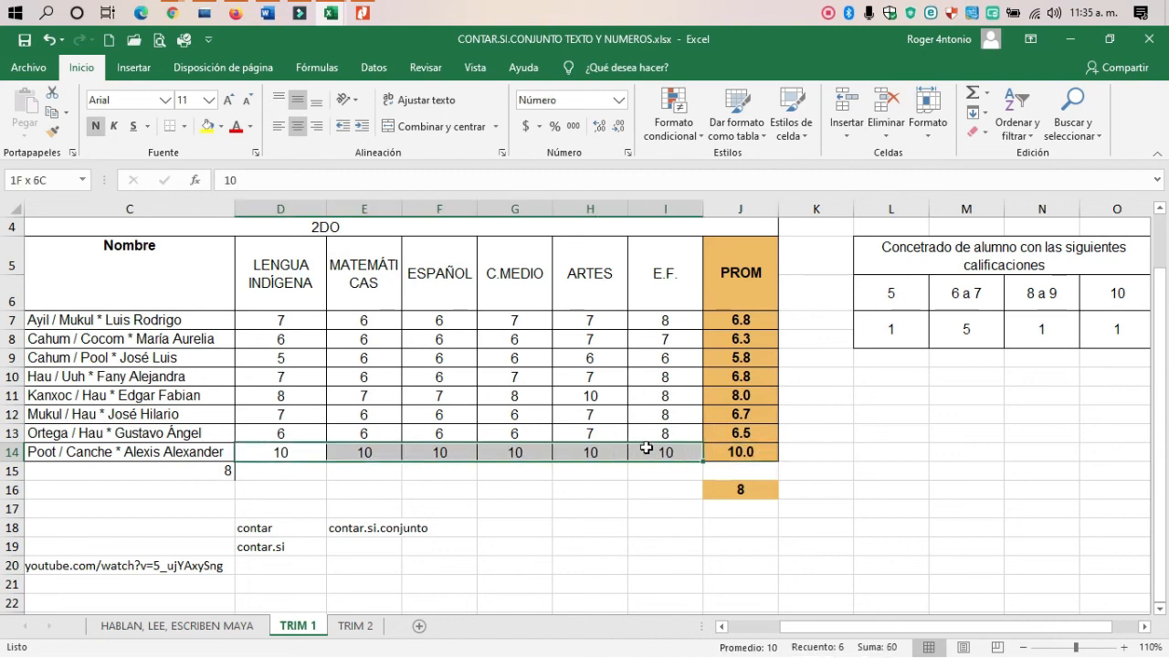
pyautogui.click(731, 455)
pyautogui.click(311, 455)
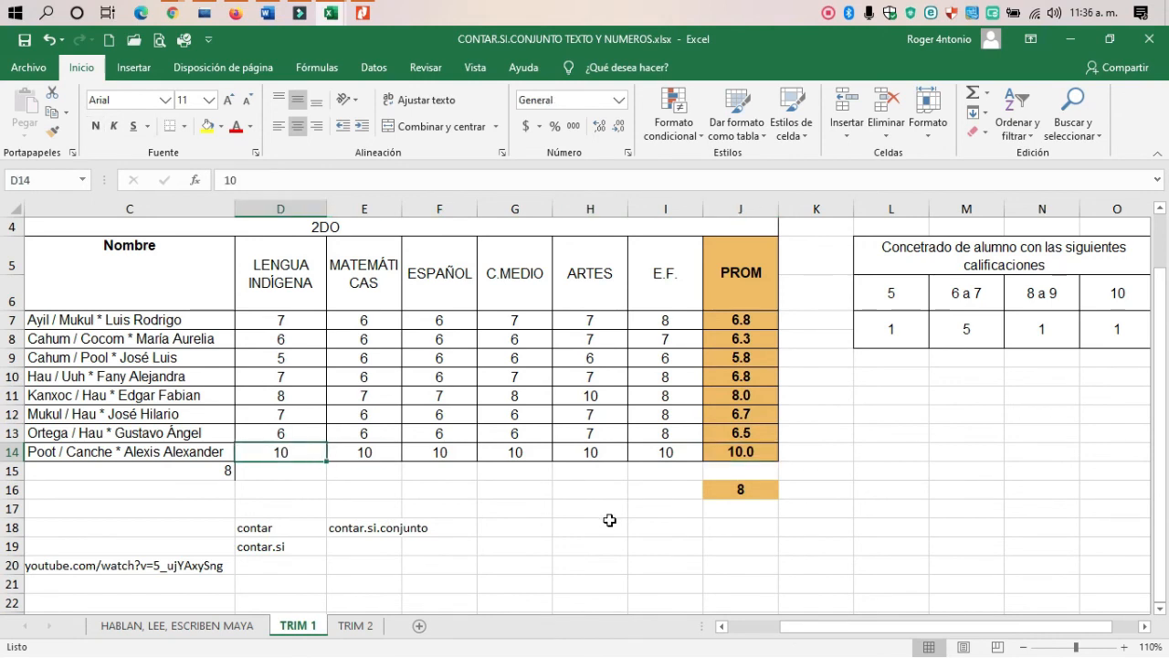
pyautogui.write('5\t5\t5\t5\t5\t5')
pyautogui.press('Tab')
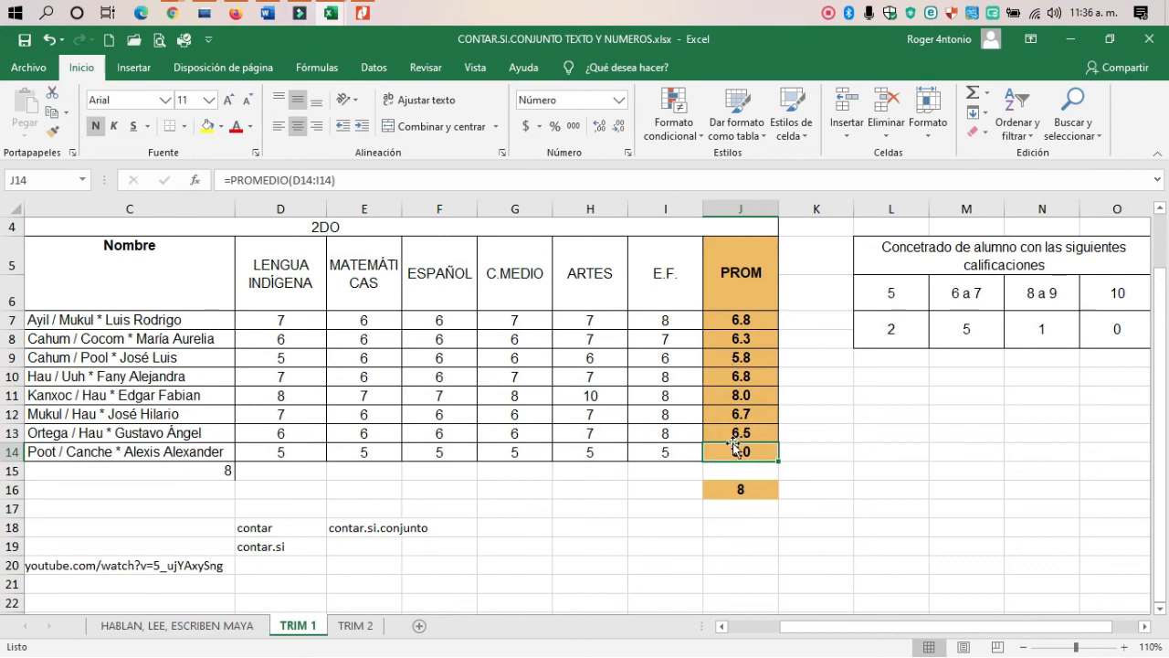
# Review the recalculated counts and formulas in summary cells L7, O7, N7 and M7.
pyautogui.click(883, 330)
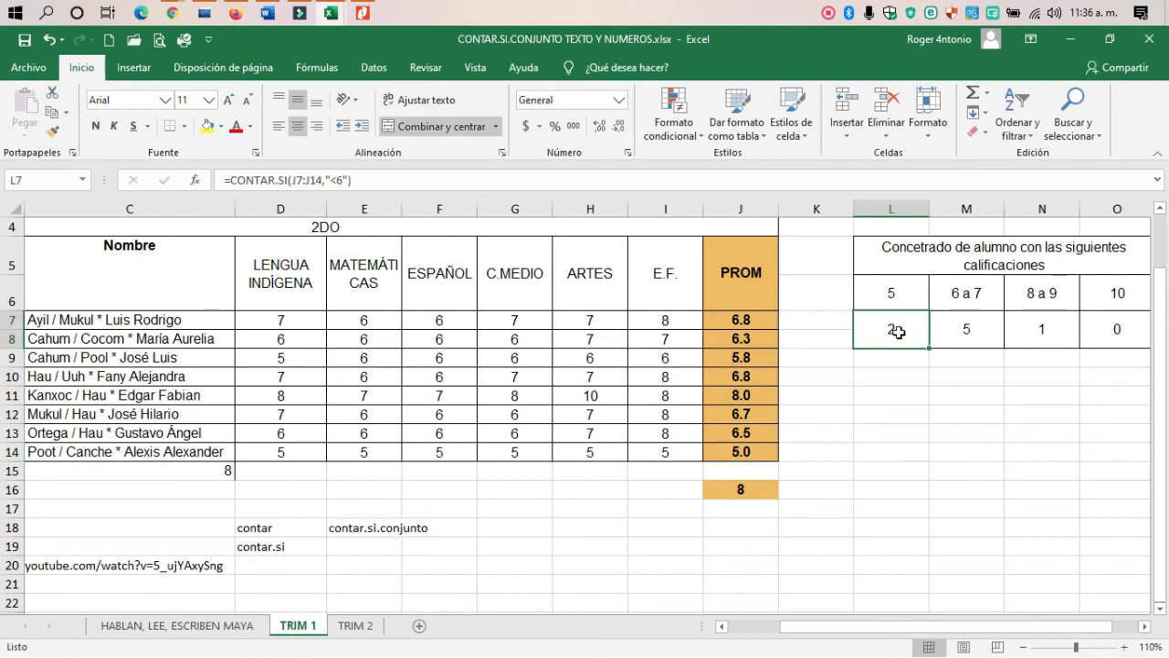
pyautogui.click(1118, 329)
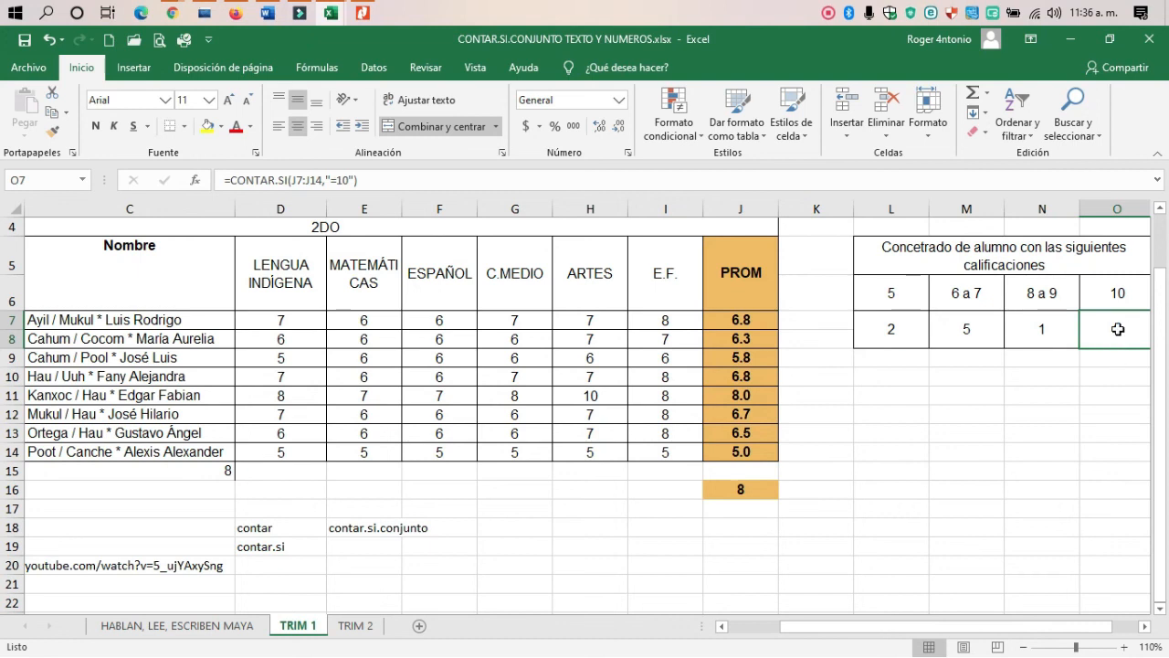
pyautogui.click(1036, 329)
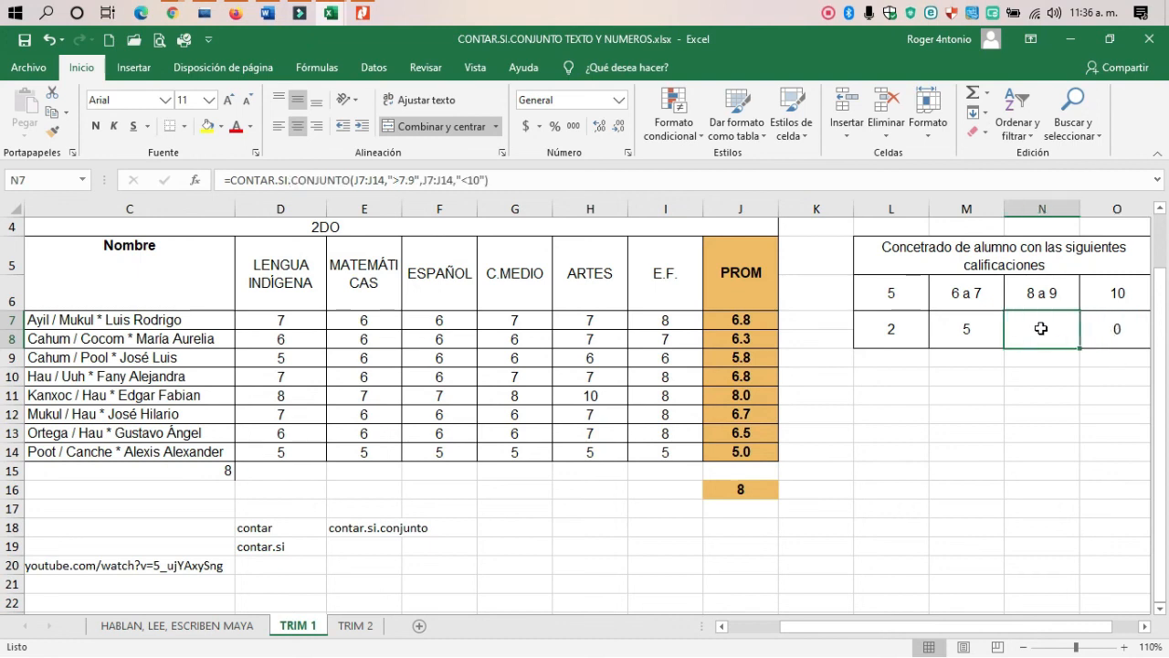
pyautogui.click(973, 331)
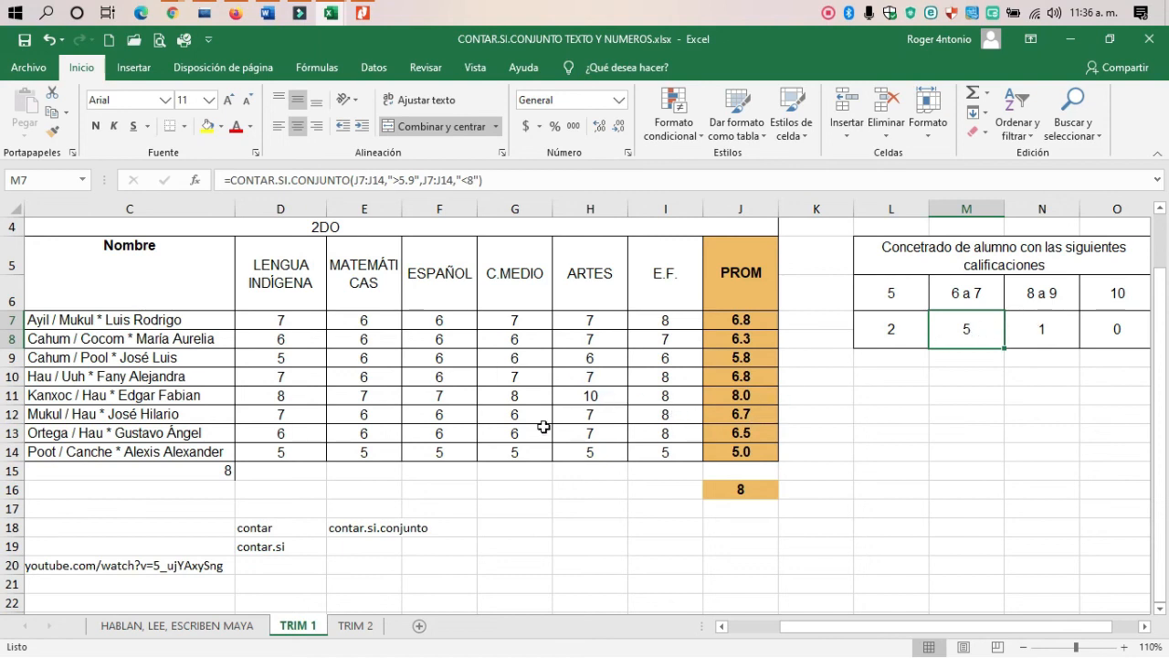
# Enter grade 8 in D13:F13 and grade 9 in G13:I13 for the student in row 13.
pyautogui.click(310, 433)
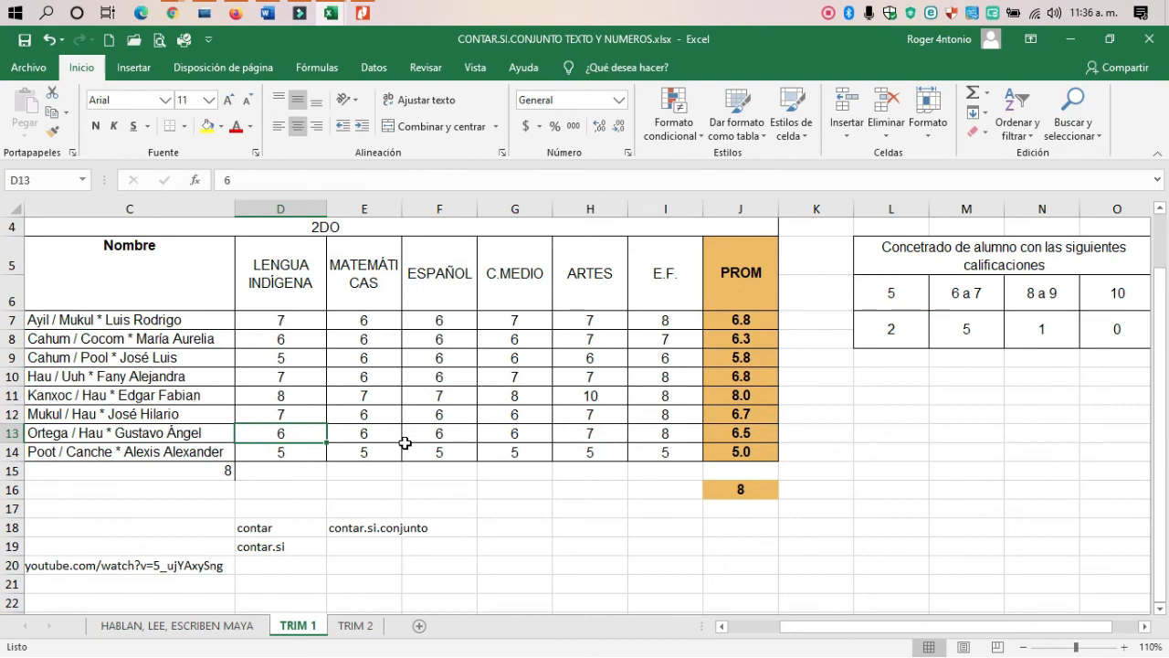
pyautogui.press('Right')
pyautogui.press('Left')
pyautogui.write('8')
pyautogui.press('Right')
pyautogui.write('8')
pyautogui.press('Right')
pyautogui.write('8')
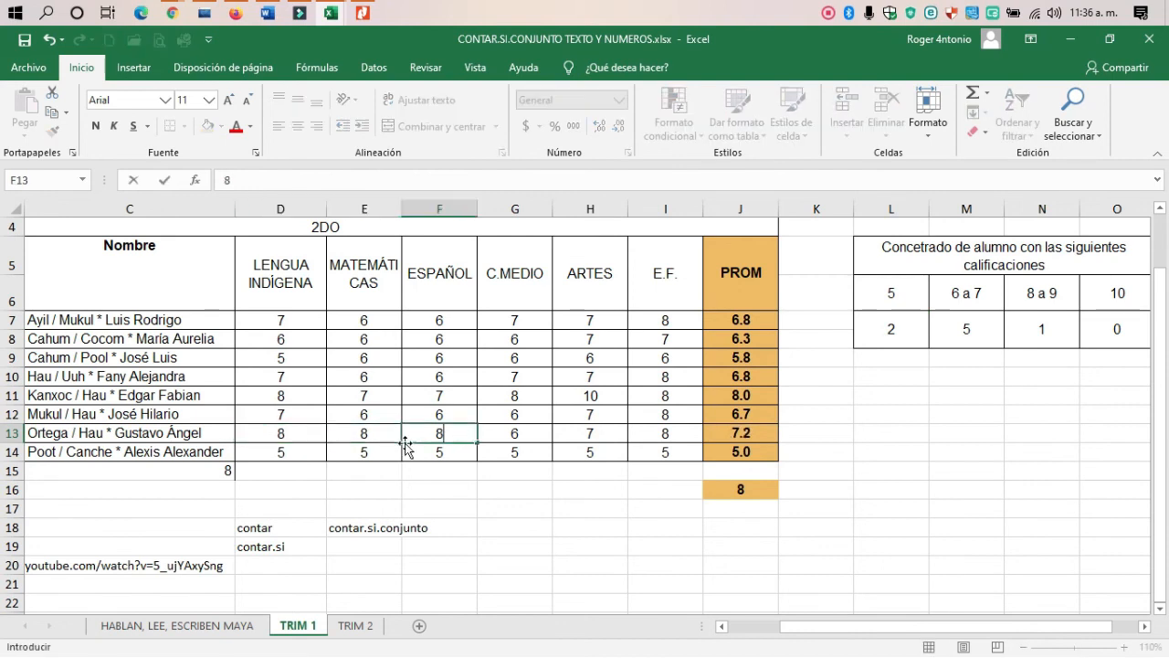
pyautogui.press('Right')
pyautogui.write('9')
pyautogui.press('Right')
pyautogui.write('9')
pyautogui.press('Right')
pyautogui.write('9')
# Change the row 13 grades in D13:F13 to 9.
pyautogui.press('Right')
pyautogui.write('9')
pyautogui.press('Left')
pyautogui.write('9')
pyautogui.press('Left')
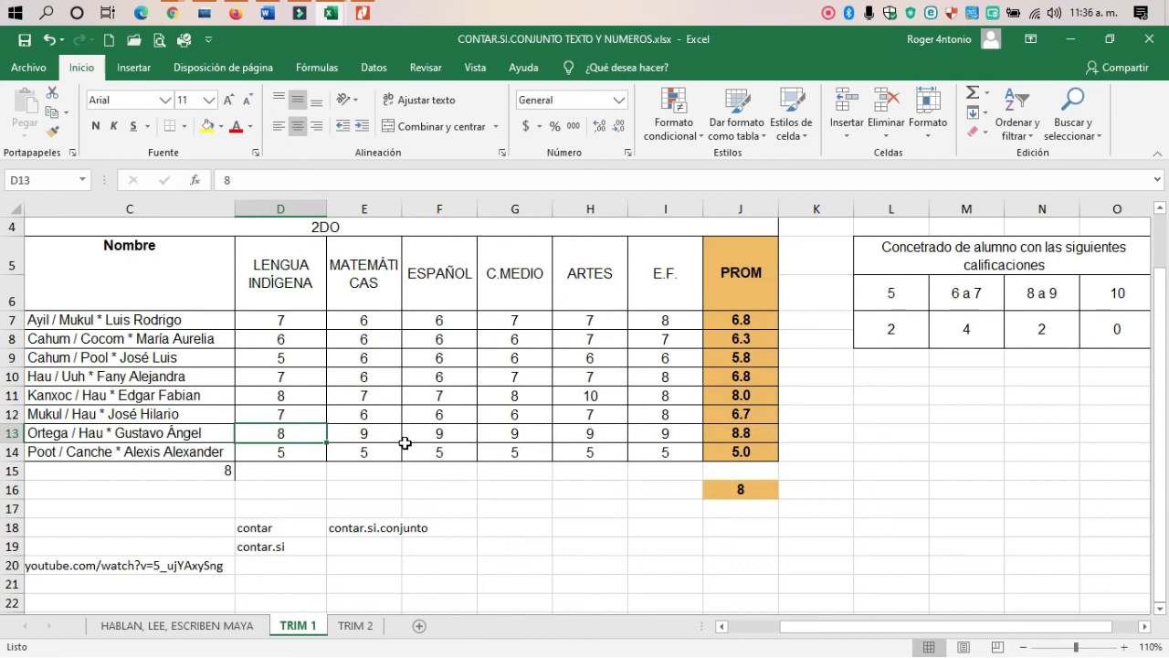
pyautogui.write('9')
# Set the row 13 grades for ARTES (H13) and ESPAÑOL (F13) to 10.
pyautogui.press('Right')
pyautogui.press('Right')
pyautogui.press('Right')
pyautogui.press('Right')
pyautogui.press('Right')
pyautogui.press('Left')
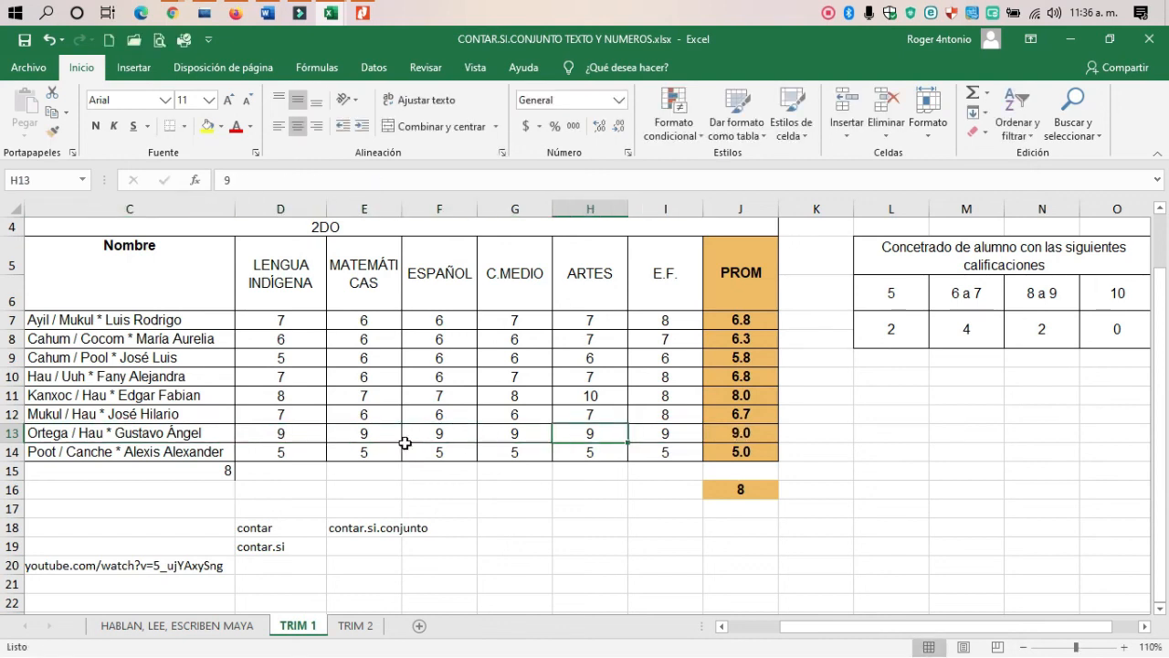
pyautogui.write('10')
pyautogui.press('Left')
pyautogui.press('Left')
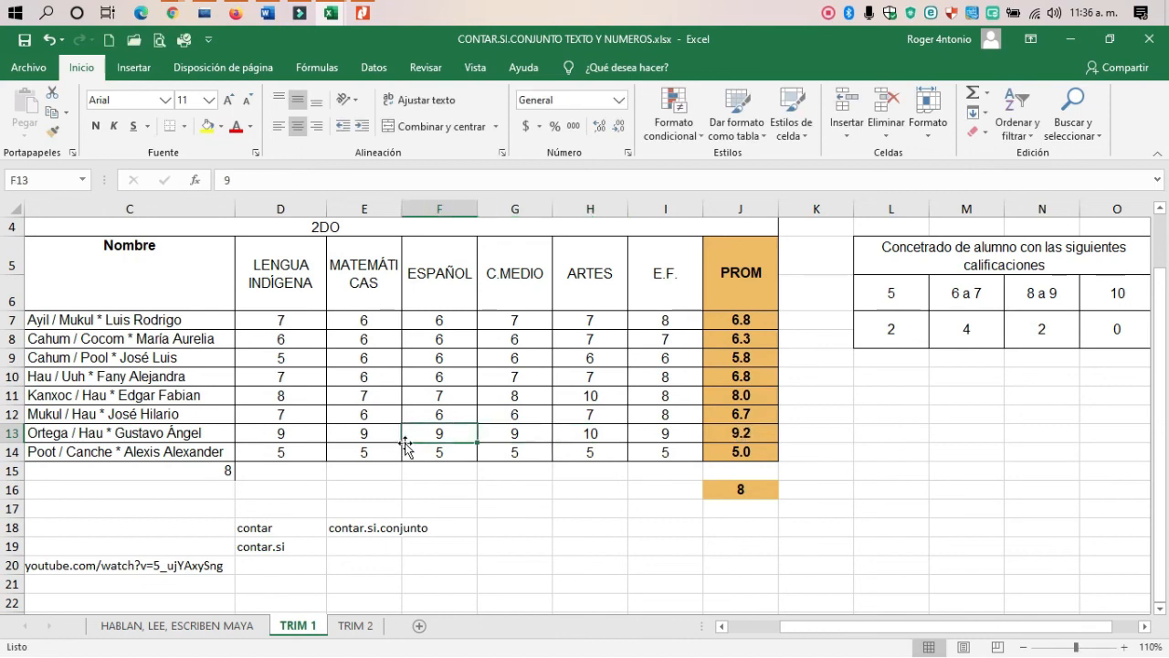
pyautogui.write('10')
pyautogui.press('Return')
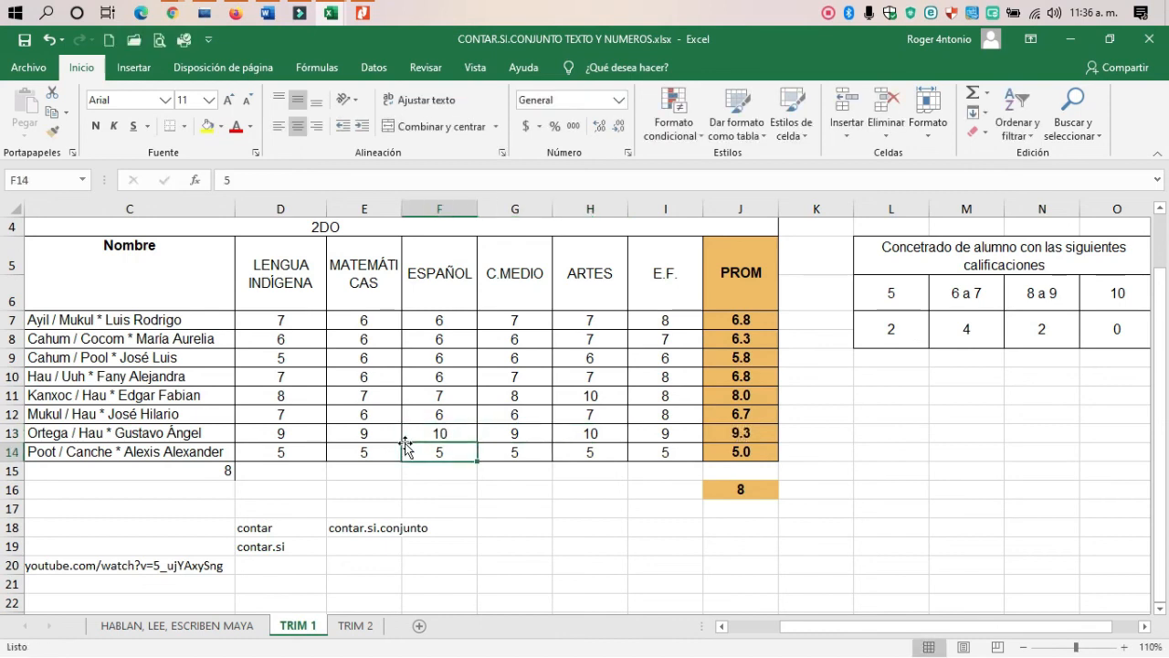
pyautogui.press('Up')
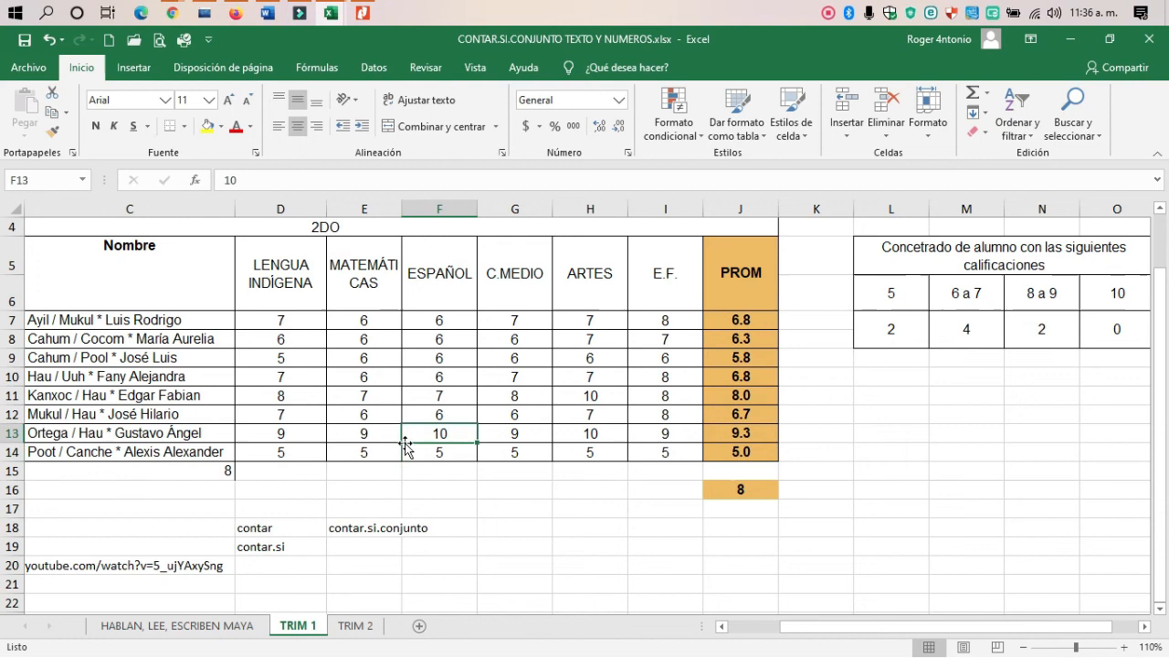
# Check the 8 a 9 count by selecting the matching PROM averages J13 and J11 together.
pyautogui.moveTo(921, 627)
pyautogui.mouseDown()
pyautogui.moveTo(940, 628)
pyautogui.moveTo(926, 627)
pyautogui.mouseUp()
pyautogui.click(749, 433)
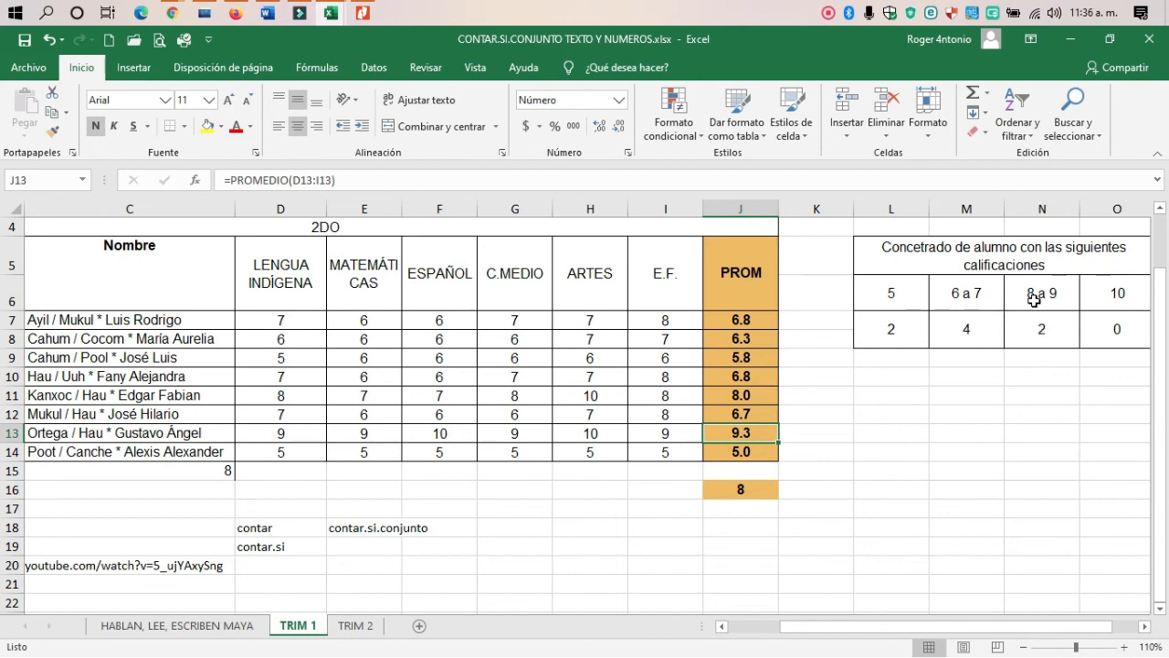
pyautogui.keyDown('ctrl'); pyautogui.click(744, 396); pyautogui.keyUp('ctrl')
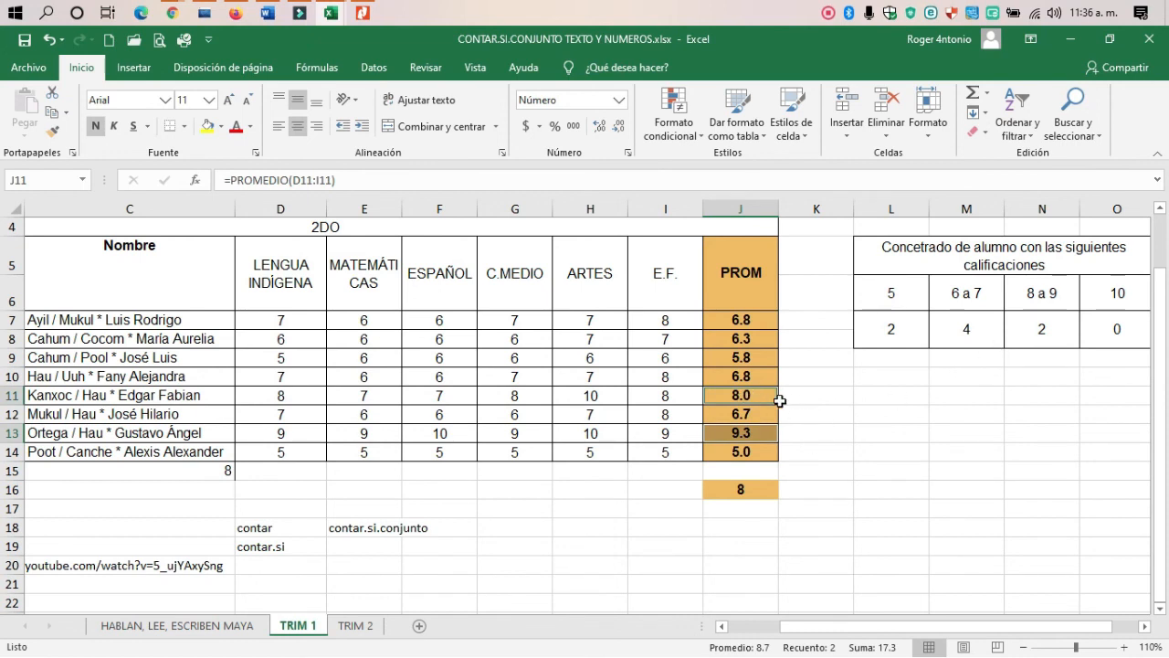
# Delete the count formula in J16 on TRIM 1 and clear that cell's formatting.
pyautogui.click(756, 488)
pyautogui.press('Delete')
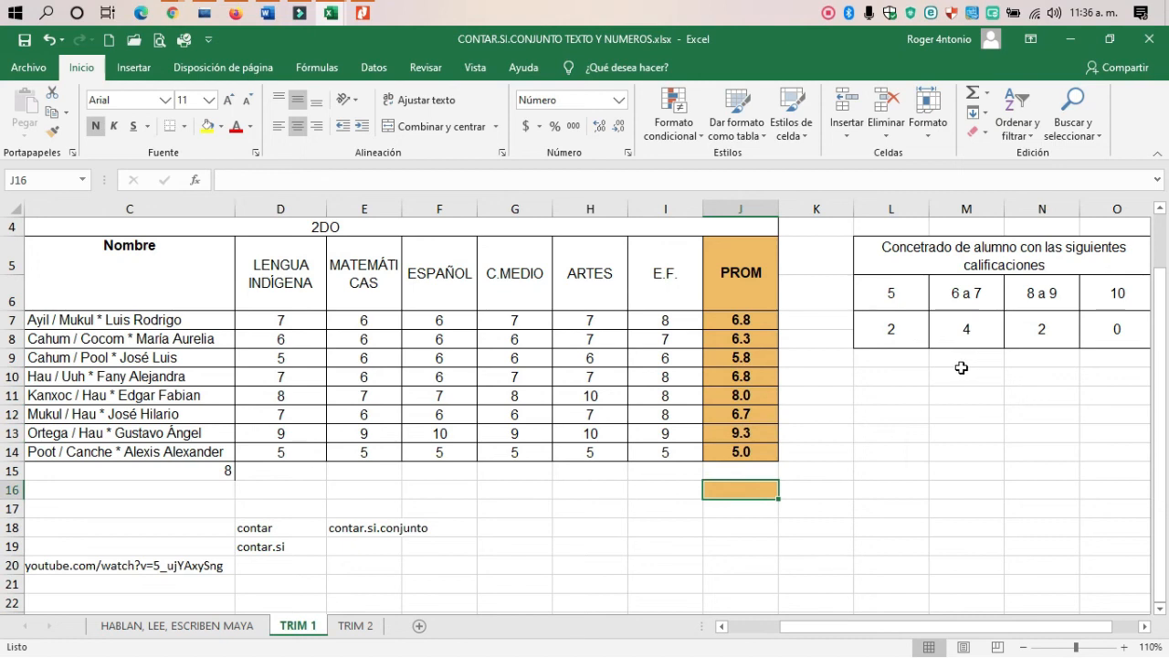
pyautogui.click(978, 132)
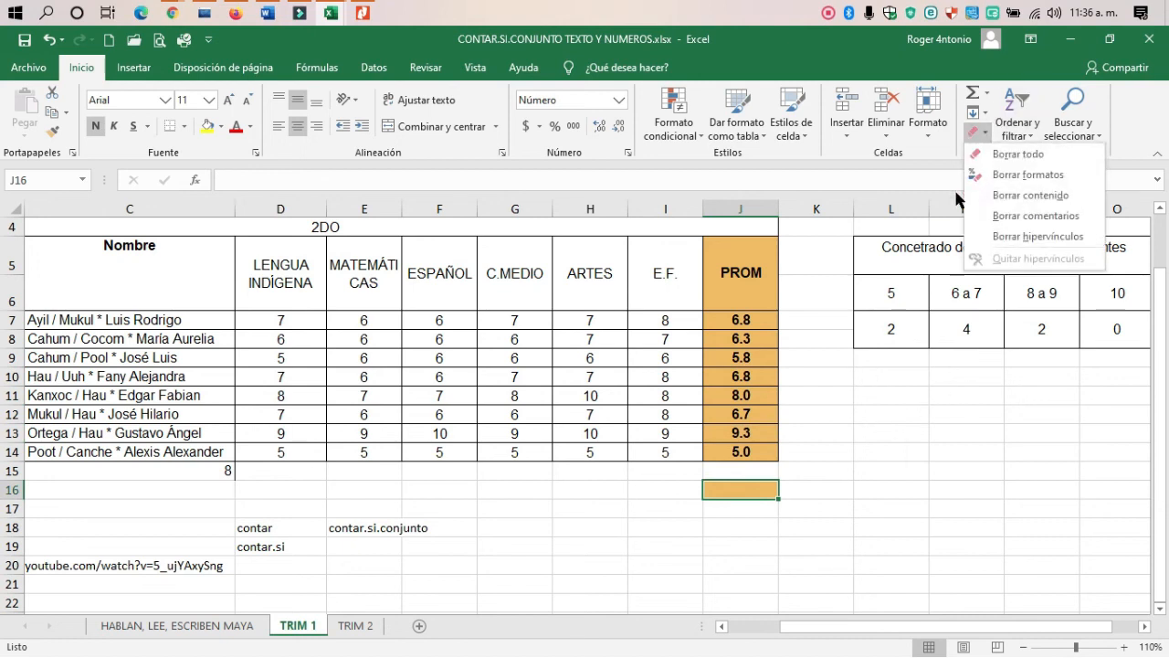
pyautogui.click(1002, 175)
pyautogui.click(885, 484)
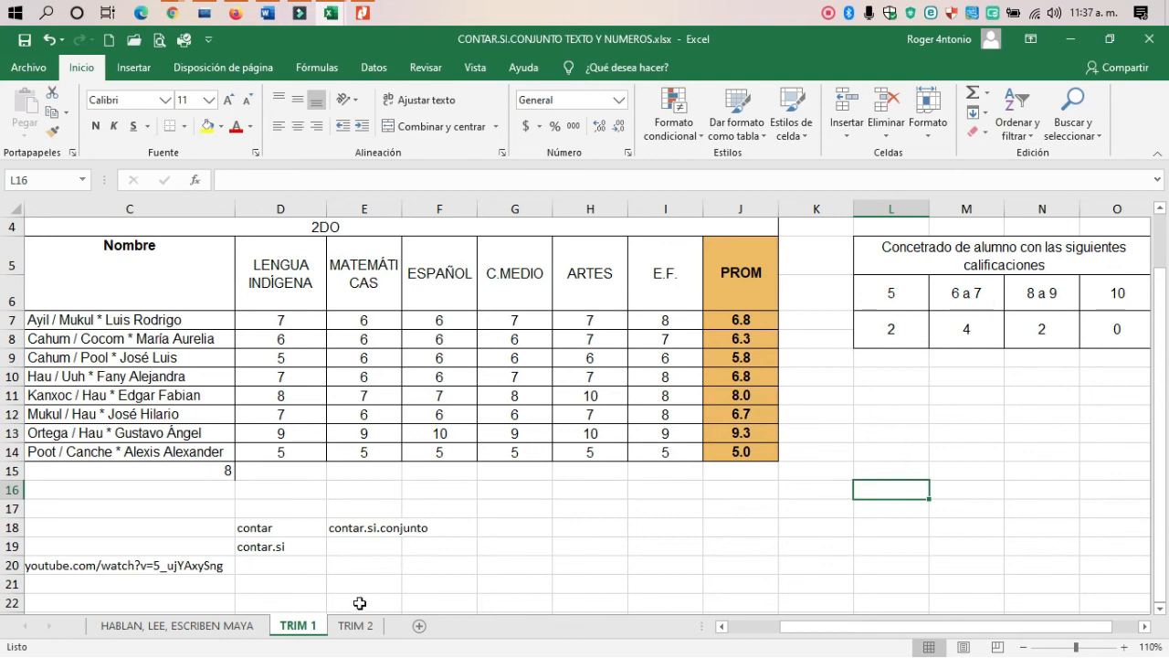
# Review the NIÑOS QUE HABLAN MAYA formula and the source data on the HABLAN, LEE, ESCRIBEN MAYA sheet, and return to TRIM 1.
pyautogui.click(249, 630)
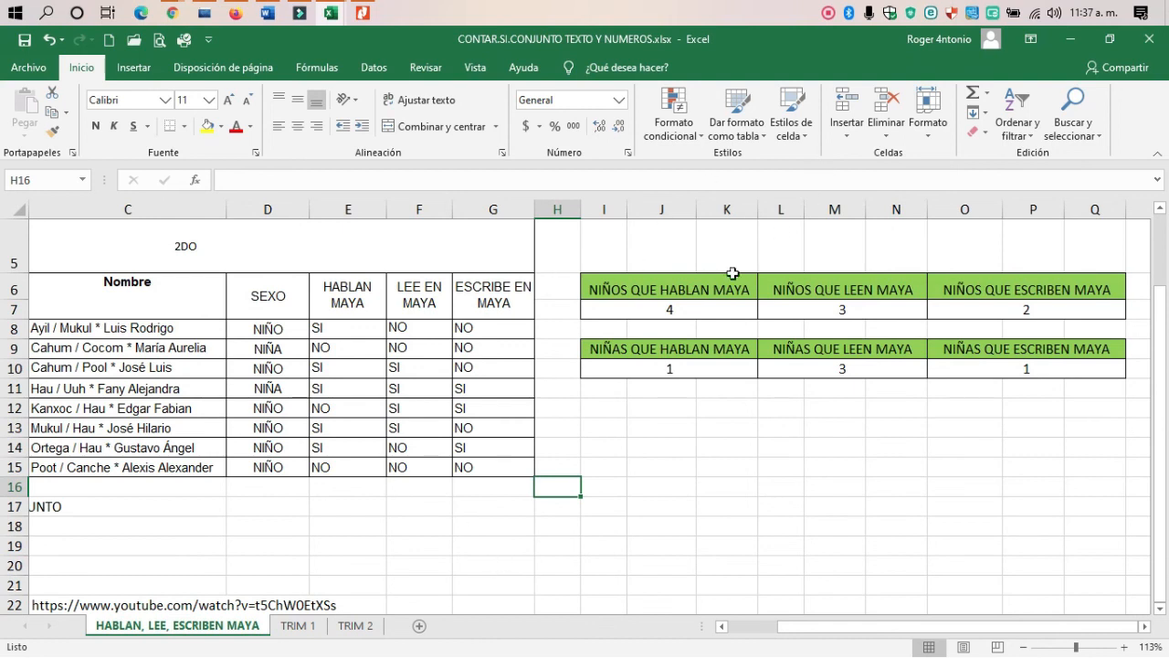
pyautogui.click(717, 308)
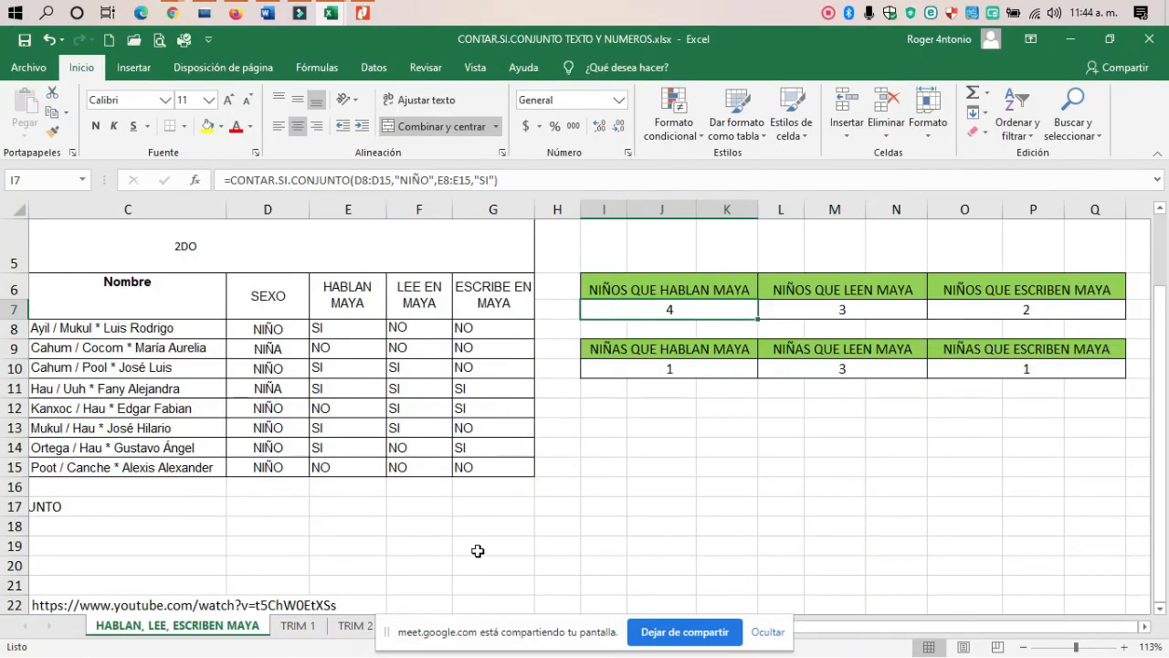
pyautogui.click(522, 403)
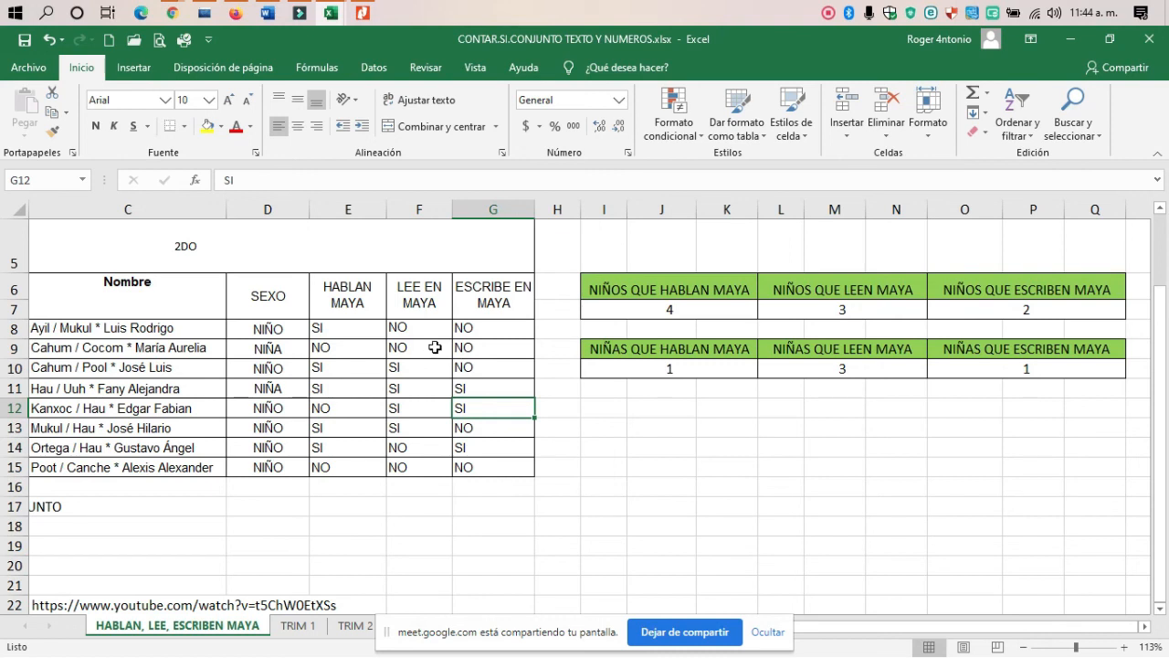
pyautogui.click(311, 629)
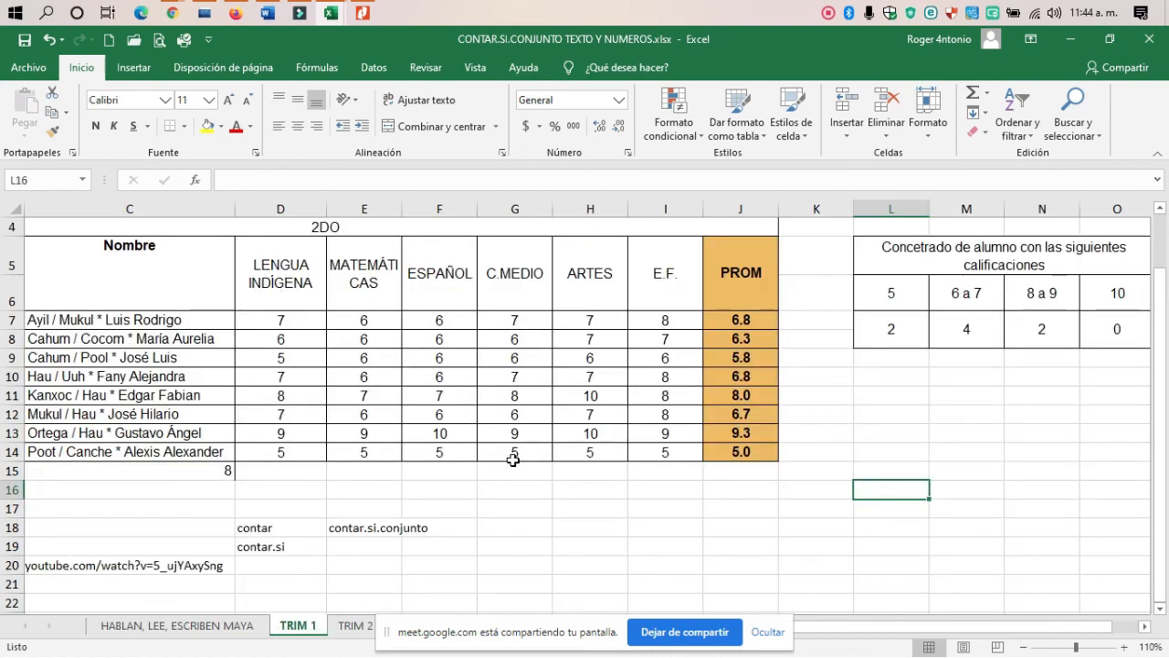
# Switch to the PROCENTAJE.xlsx workbook and look over the basic operations results table on Hoja3.
pyautogui.scroll(-1, 493, 408)
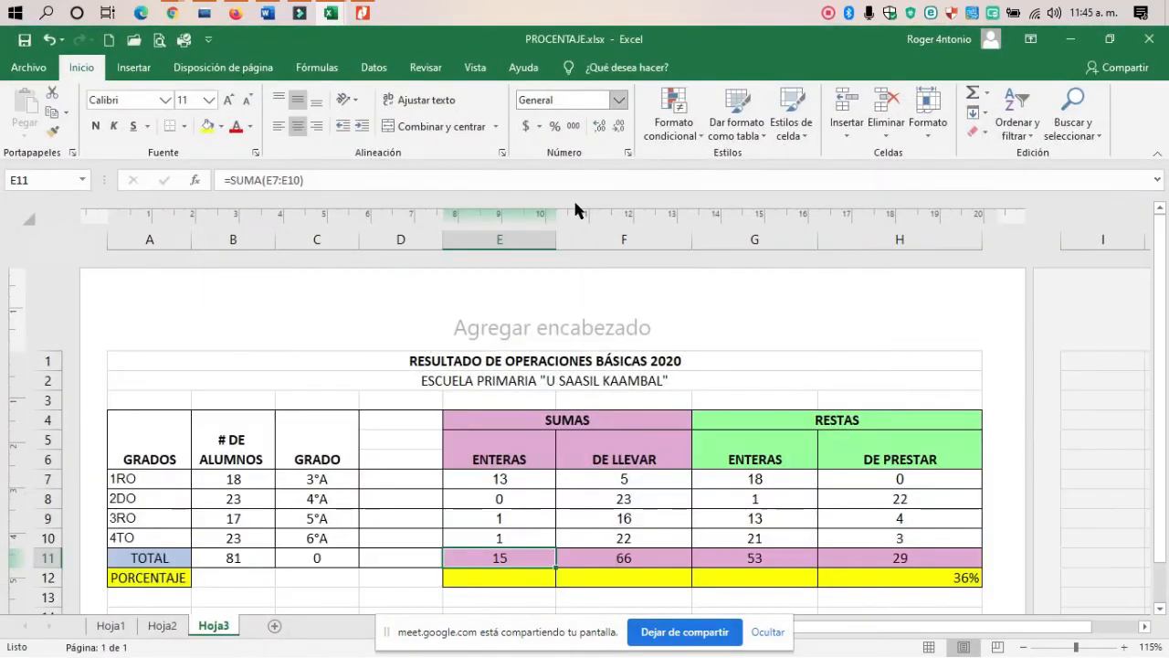
pyautogui.scroll(-1, 540, 338)
pyautogui.scroll(1, 540, 338)
pyautogui.scroll(-1, 655, 342)
pyautogui.scroll(1, 656, 346)
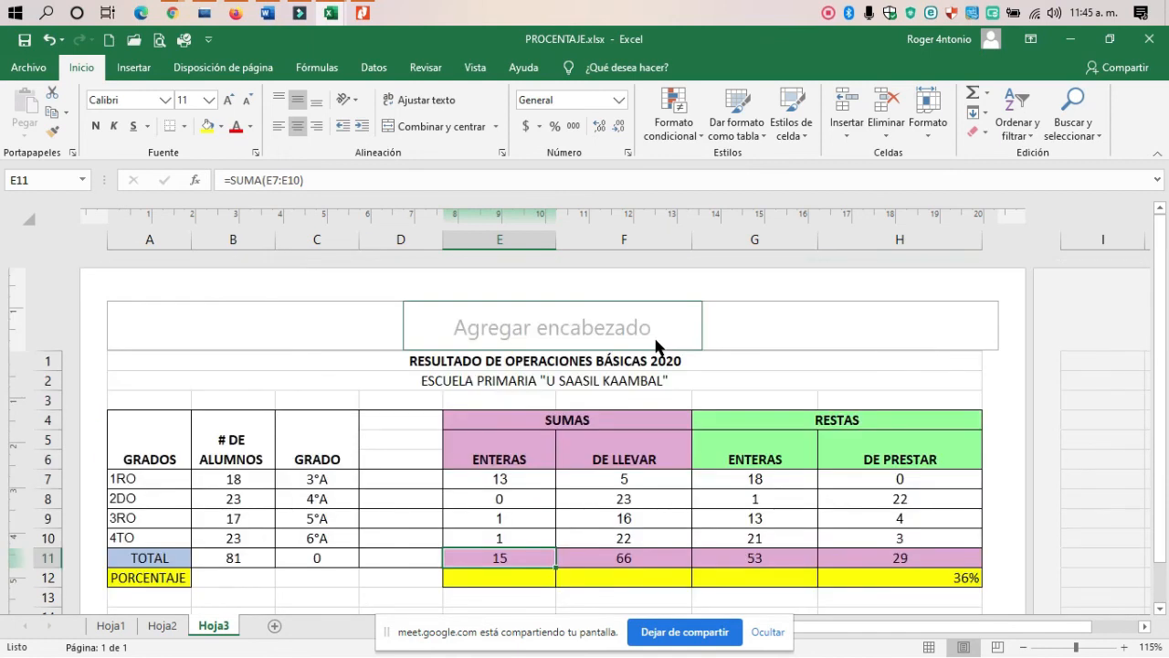
pyautogui.scroll(-8, 703, 361)
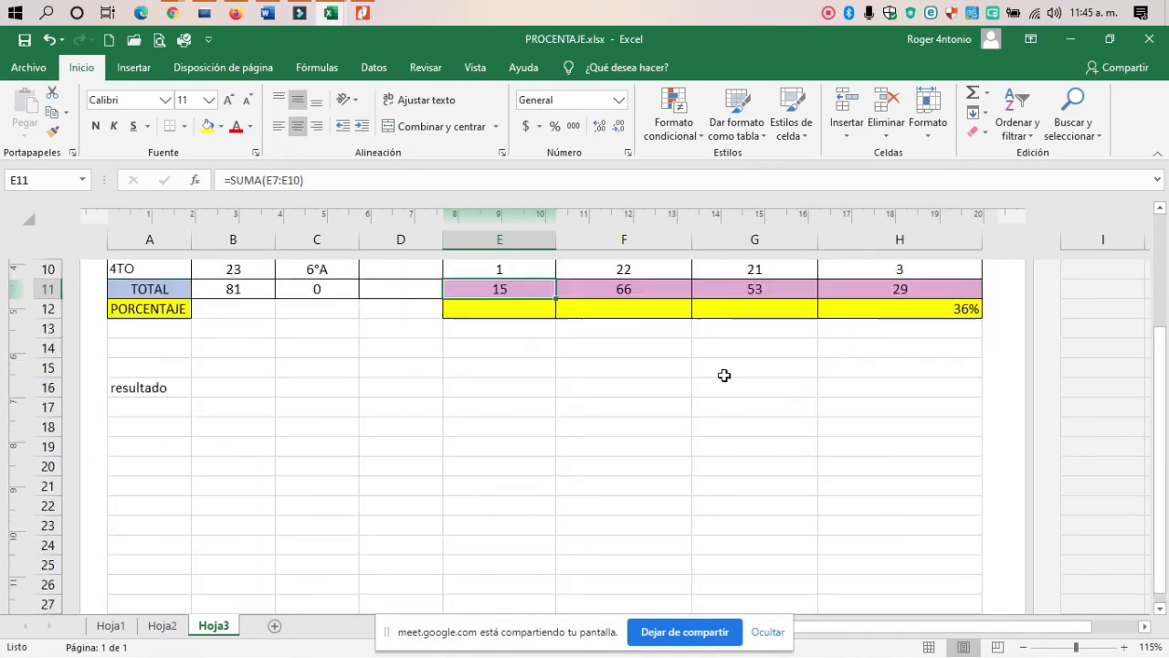
pyautogui.scroll(8, 681, 416)
pyautogui.scroll(-2, 669, 440)
pyautogui.scroll(2, 671, 441)
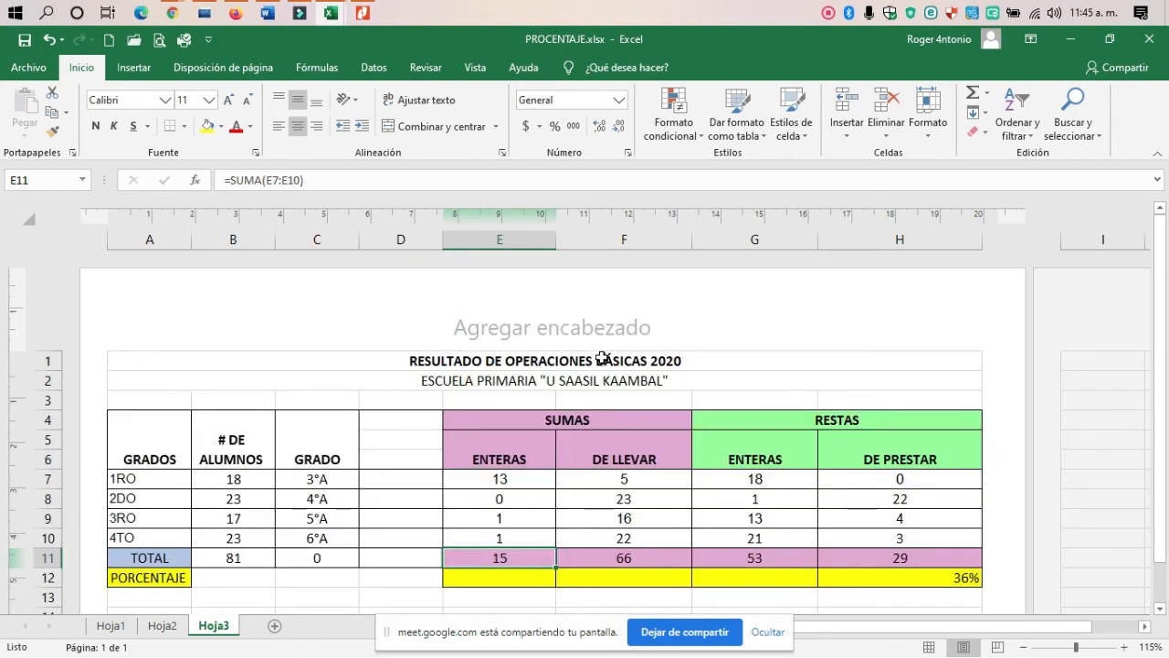
# Clear the two title lines on Hoja3, delete rows 1 and 2, and slightly increase the height of the new row 1.
pyautogui.moveTo(605, 359); pyautogui.dragTo(613, 376)
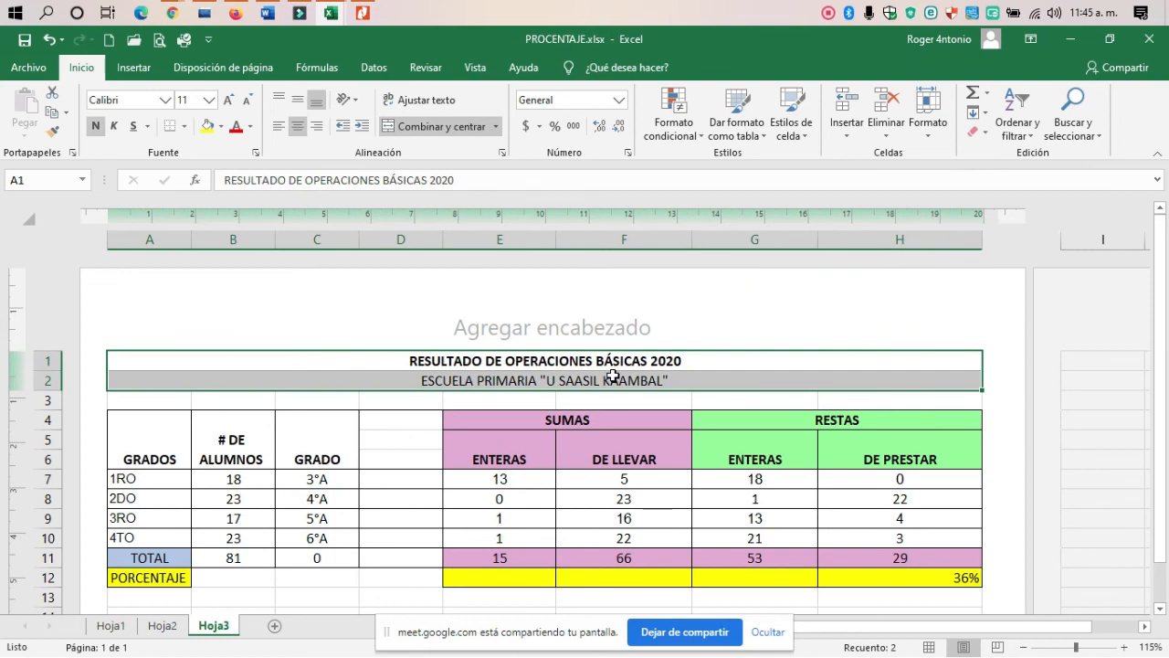
pyautogui.press('Delete')
pyautogui.moveTo(46, 361); pyautogui.dragTo(56, 380)
pyautogui.rightClick(56, 380)
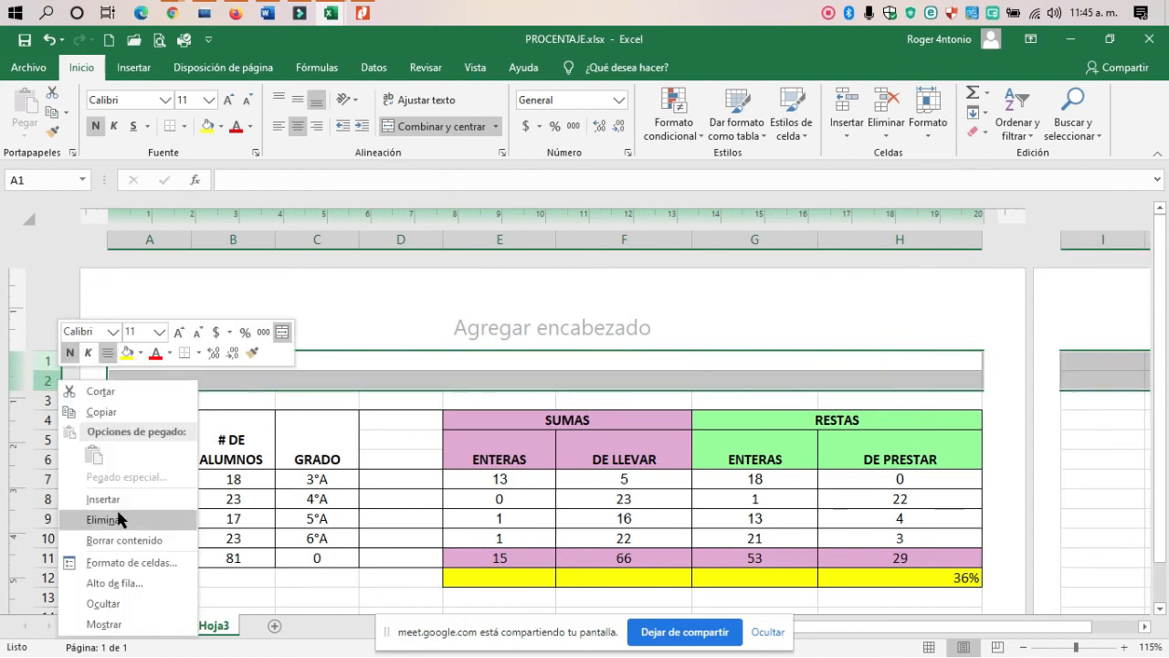
pyautogui.click(130, 528)
pyautogui.click(478, 293)
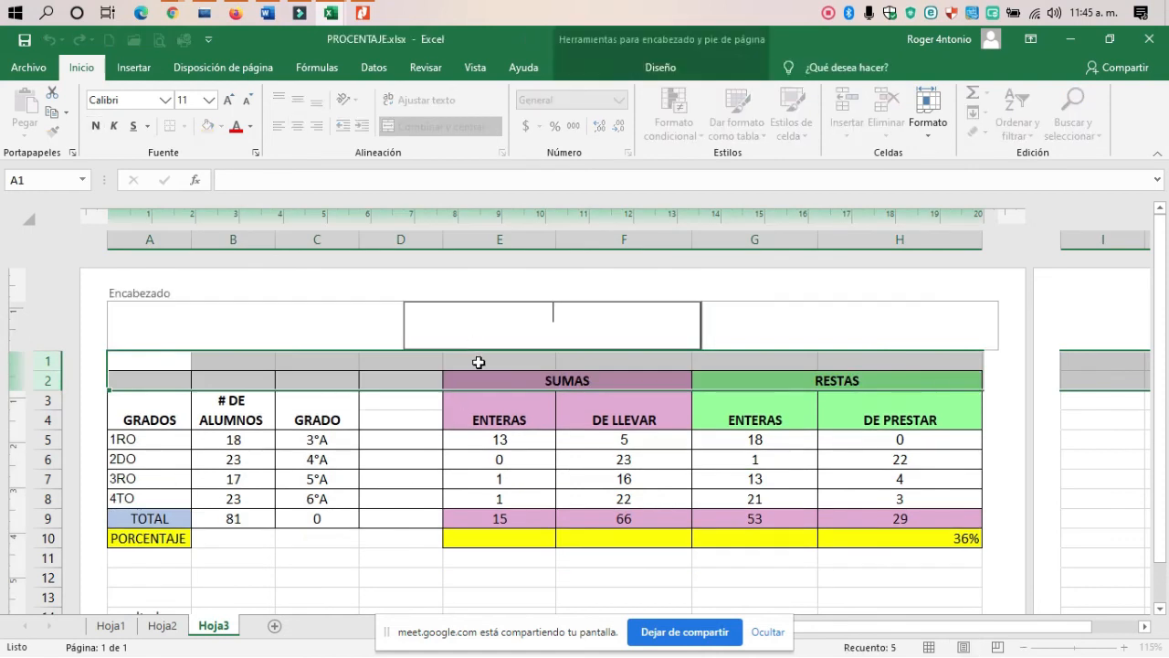
pyautogui.click(477, 360)
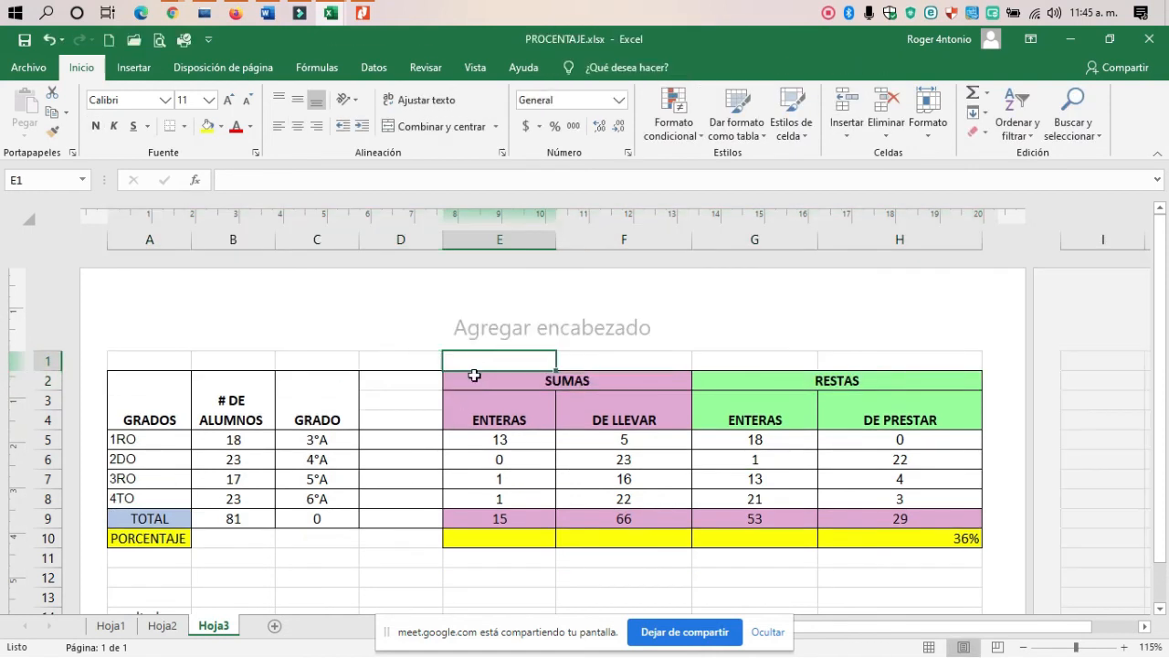
pyautogui.click(229, 363)
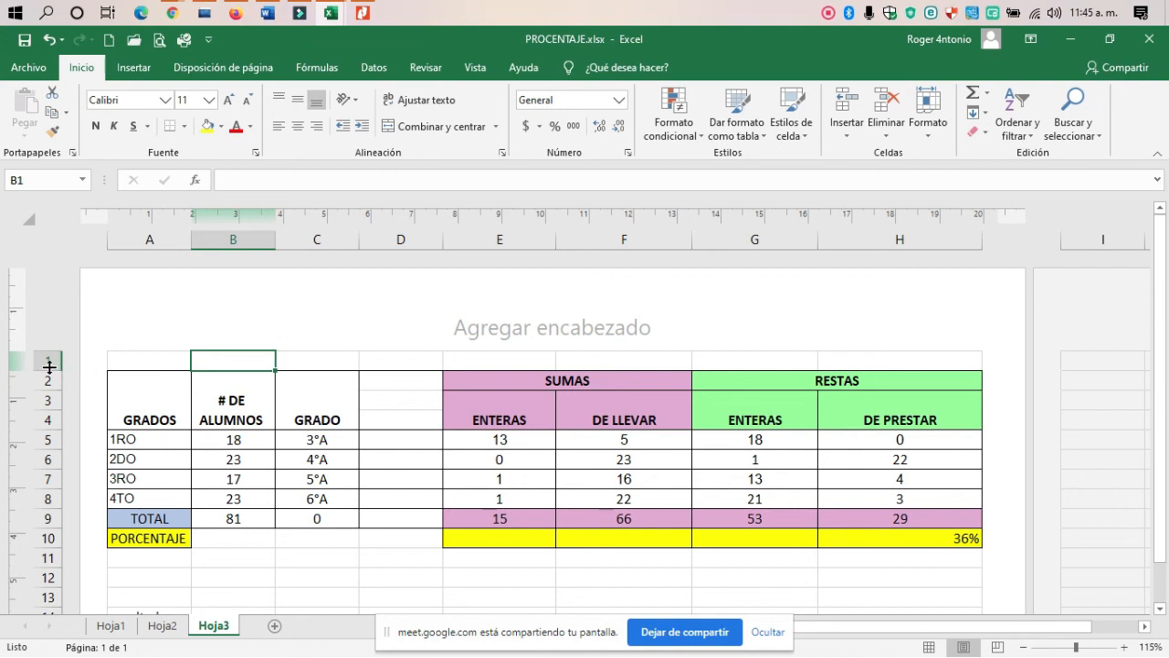
pyautogui.moveTo(45, 363); pyautogui.dragTo(46, 369)
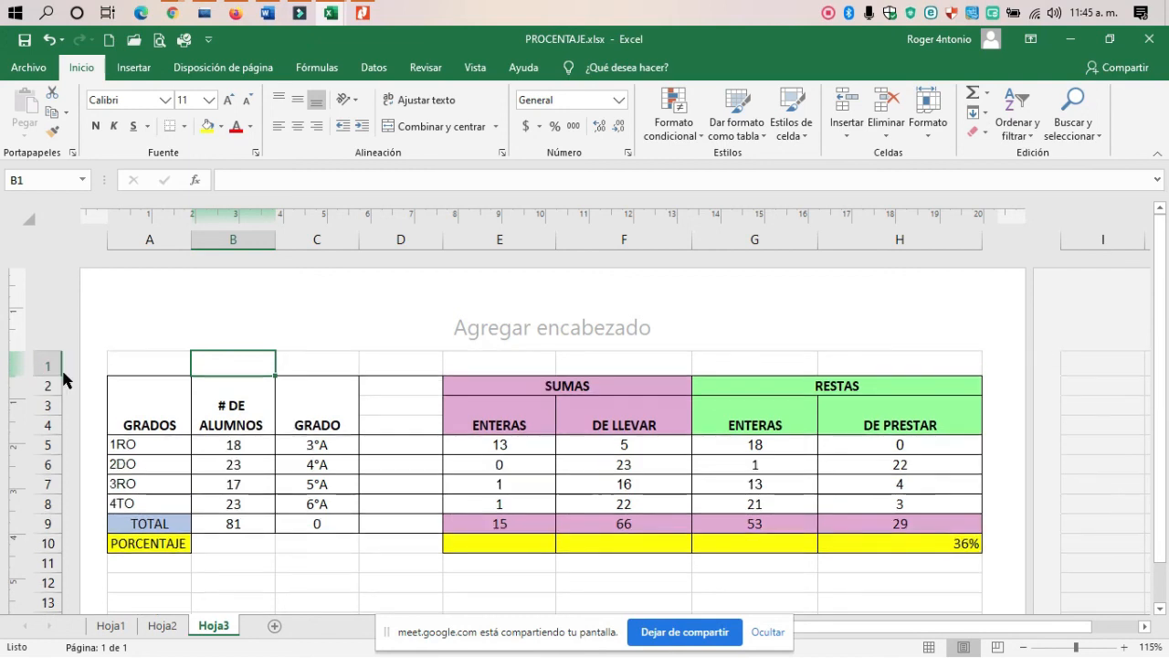
# Examine the GRADOS and # DE ALUMNOS entries and columns C:D of the Hoja3 table.
pyautogui.click(157, 452)
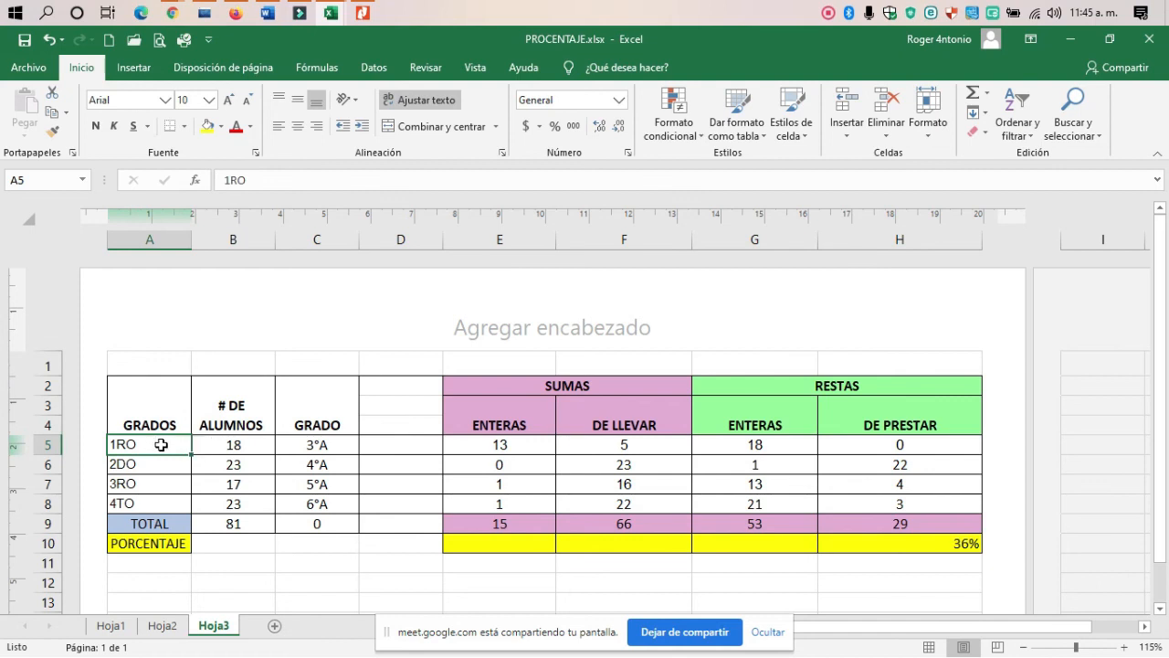
pyautogui.click(227, 447)
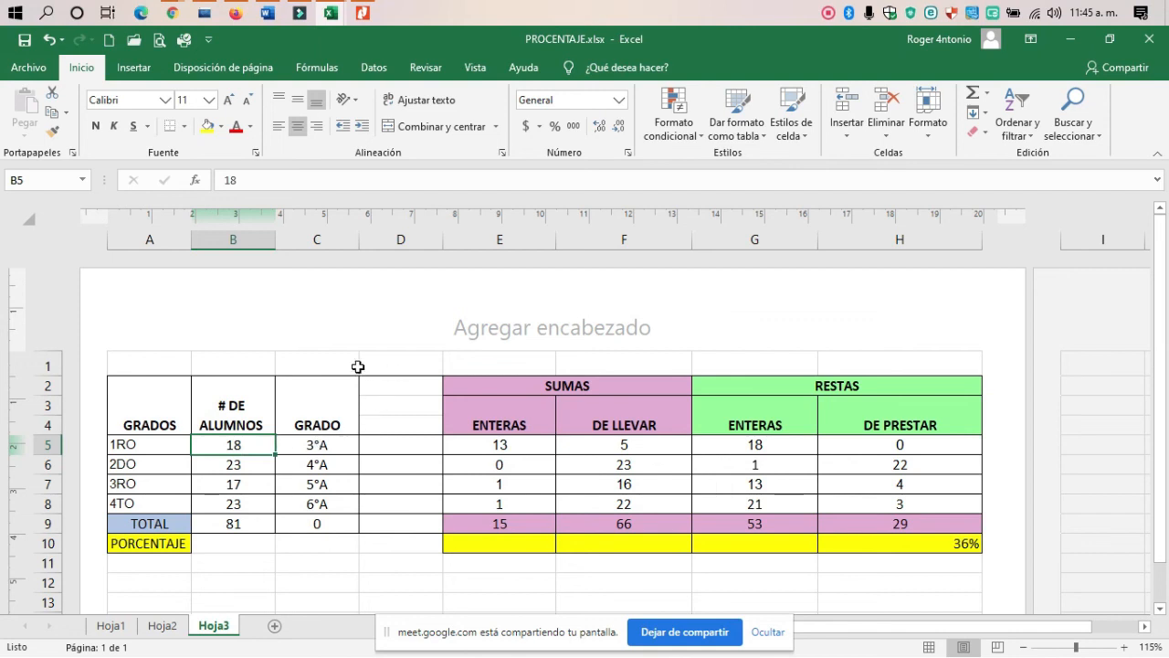
pyautogui.moveTo(325, 241); pyautogui.dragTo(372, 264)
pyautogui.scroll(-5, 471, 379)
pyautogui.scroll(5, 467, 373)
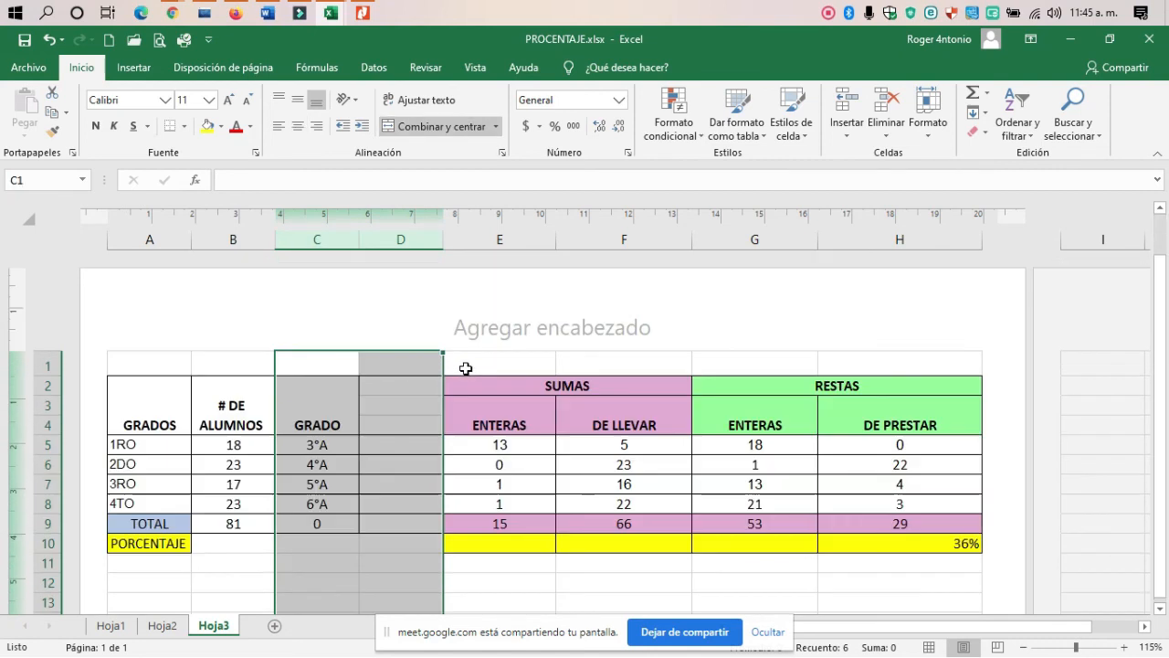
# Look over the exercise instructions below the Hoja1 table, hide the screen-sharing notice, and check Hoja2 and Hoja3.
pyautogui.click(111, 626)
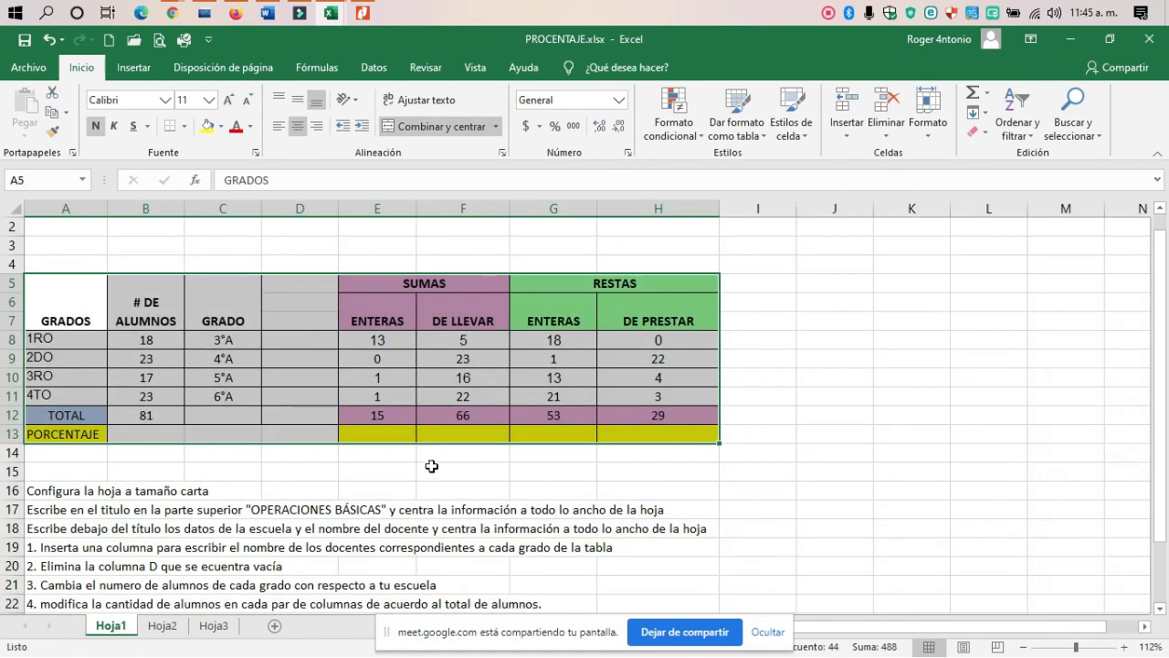
pyautogui.scroll(-1, 431, 466)
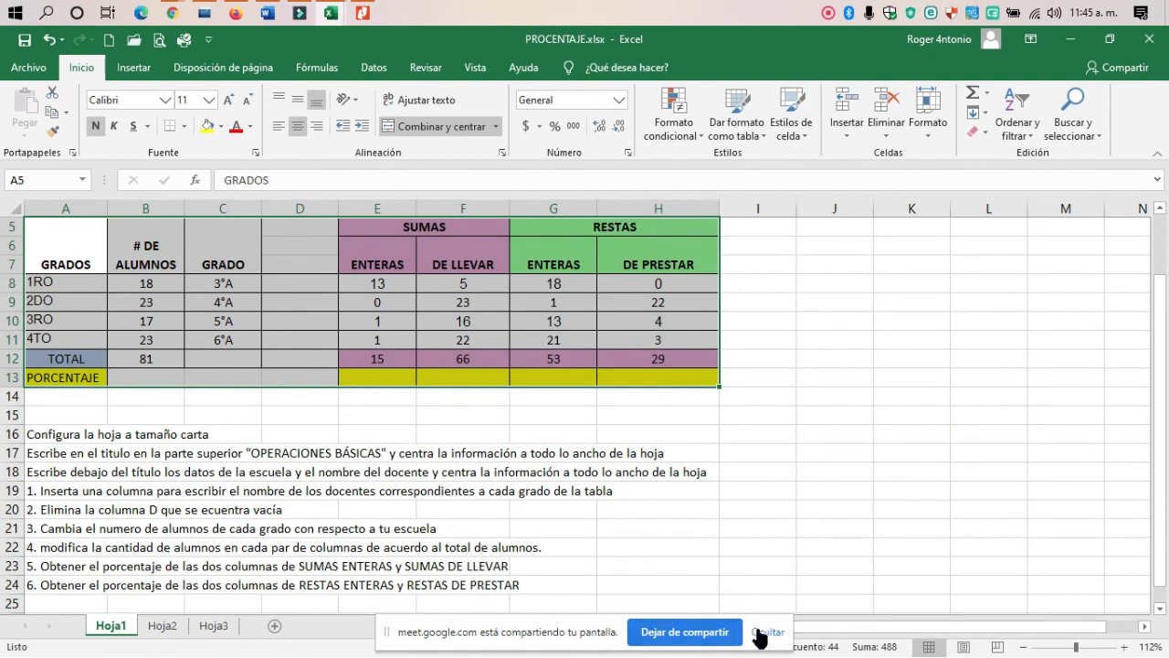
pyautogui.click(765, 632)
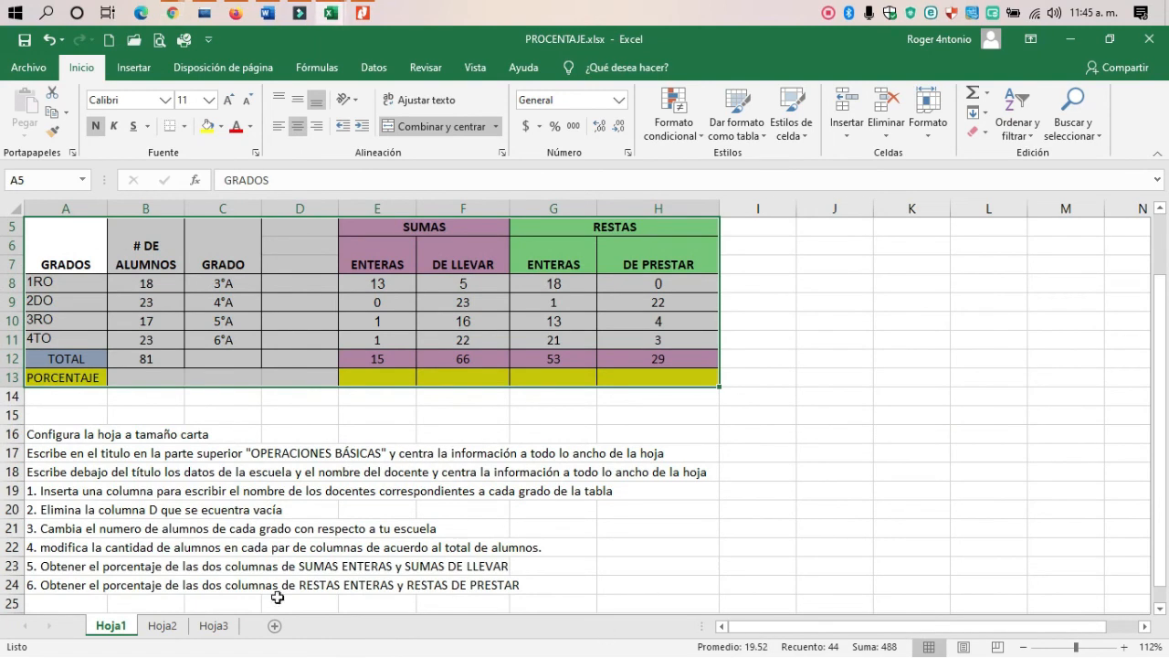
pyautogui.click(162, 626)
pyautogui.click(204, 627)
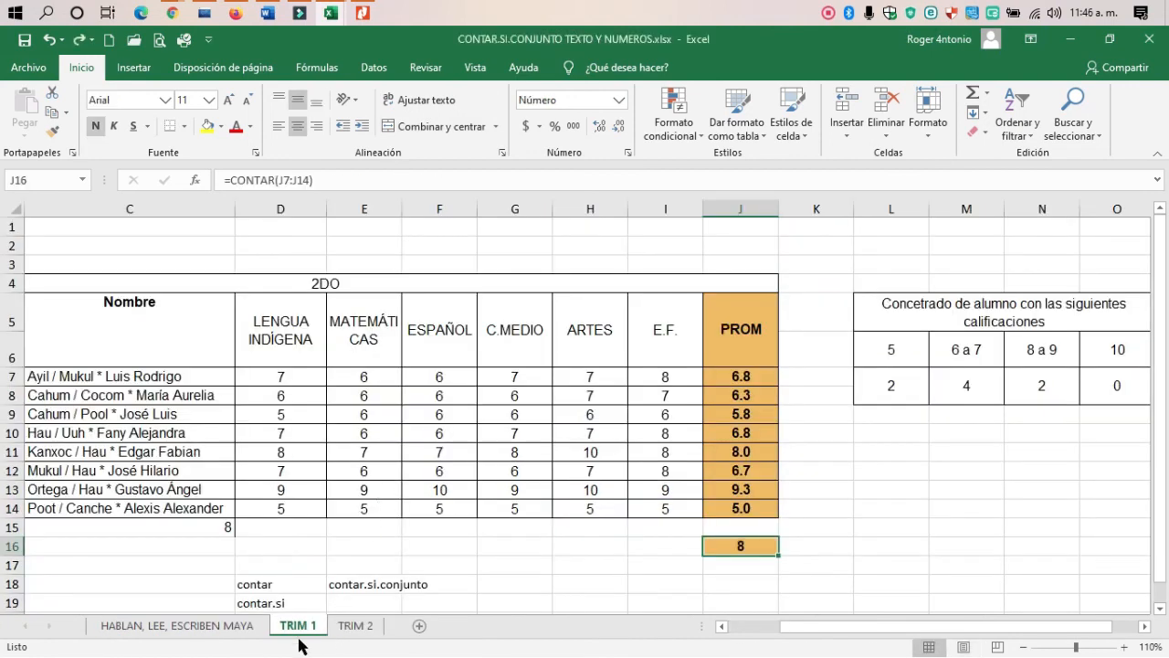
# Switch back to the PROCENTAJE.xlsx workbook and display the exercise instructions under the Hoja1 table.
pyautogui.hotkey('alt', 'Tab')
pyautogui.click(399, 303)
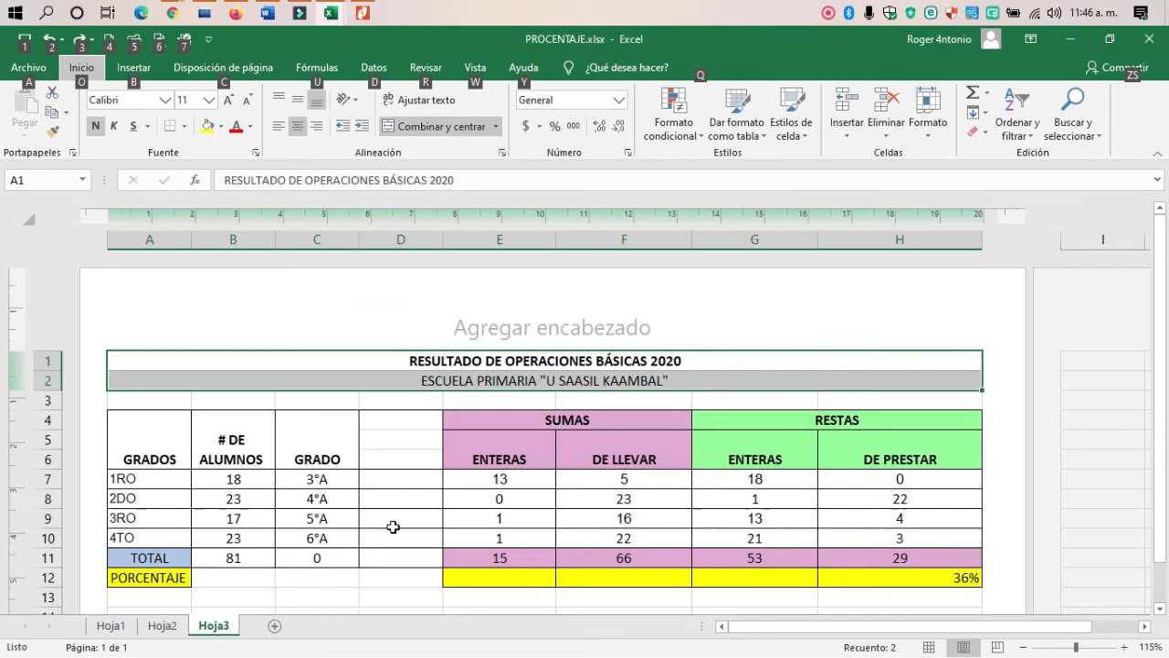
pyautogui.click(112, 627)
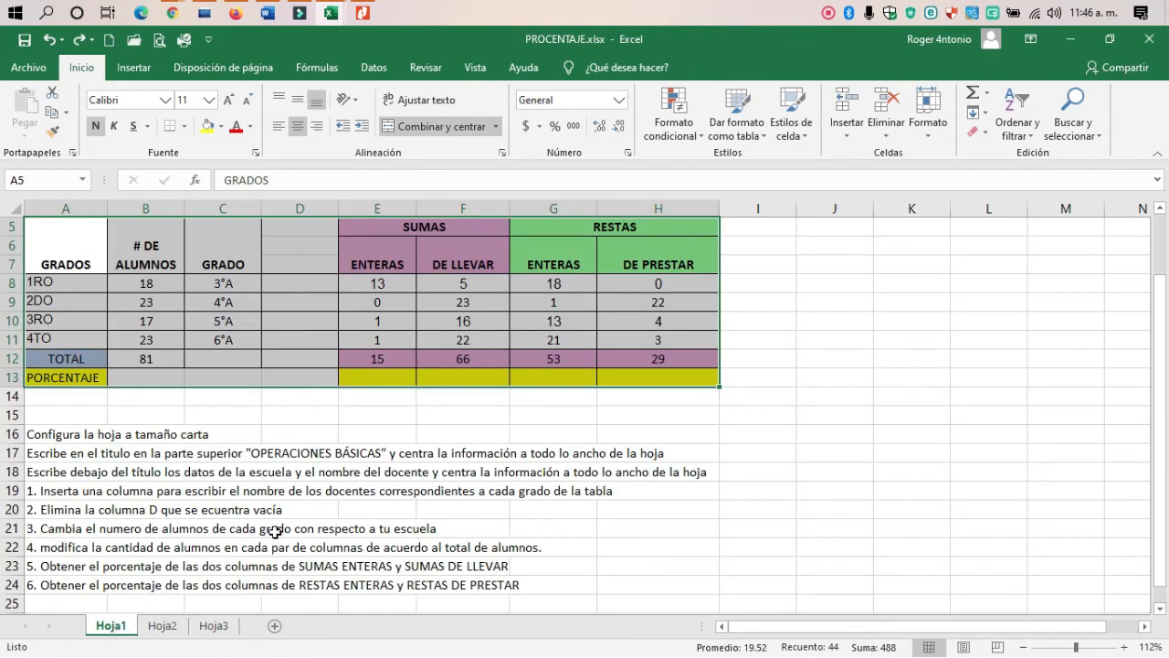
pyautogui.click(388, 474)
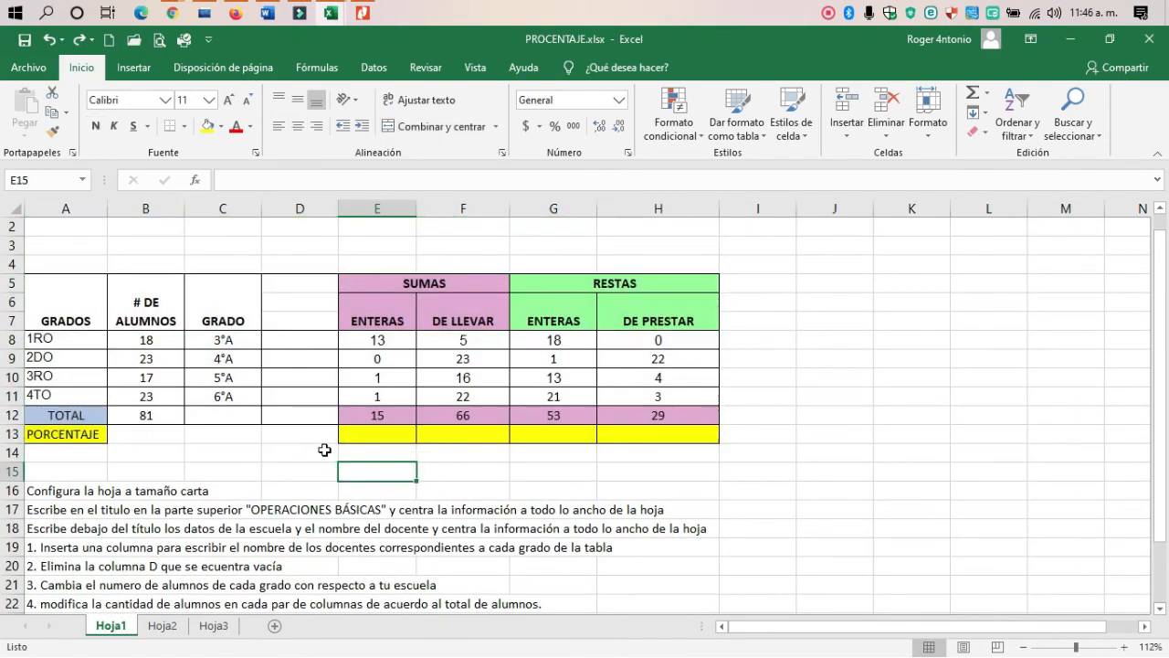
pyautogui.scroll(-1, 324, 450)
pyautogui.click(151, 442)
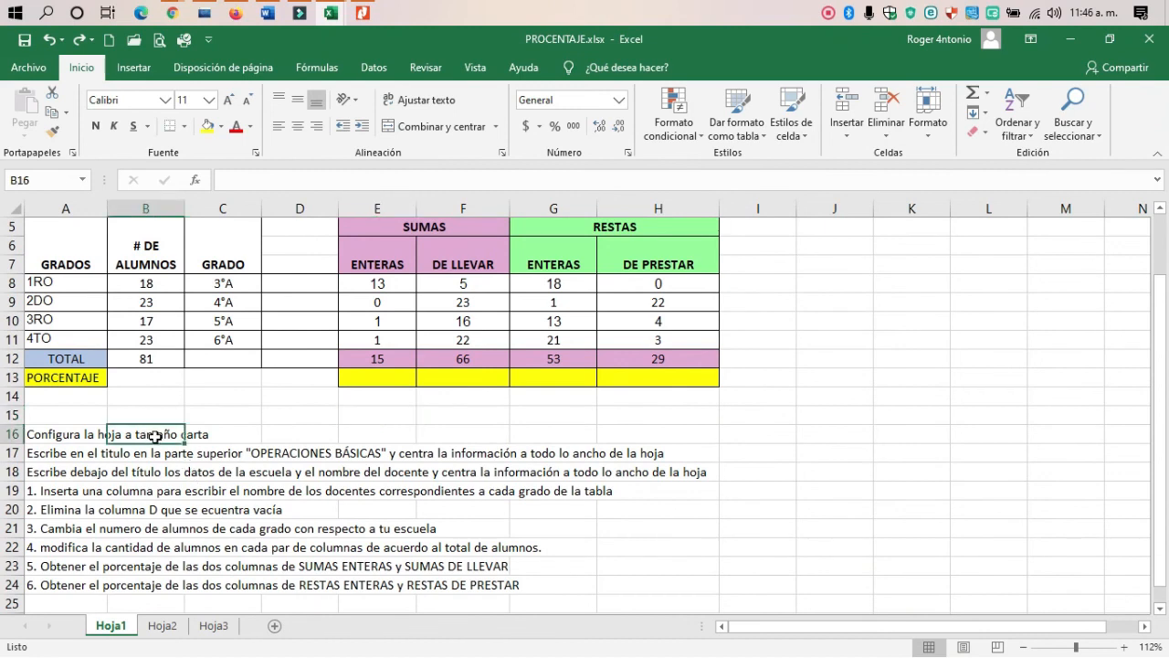
# Read the instructions in rows 16 to 18 about paper size, the title and the school details against the Hoja1 table.
pyautogui.click(33, 441)
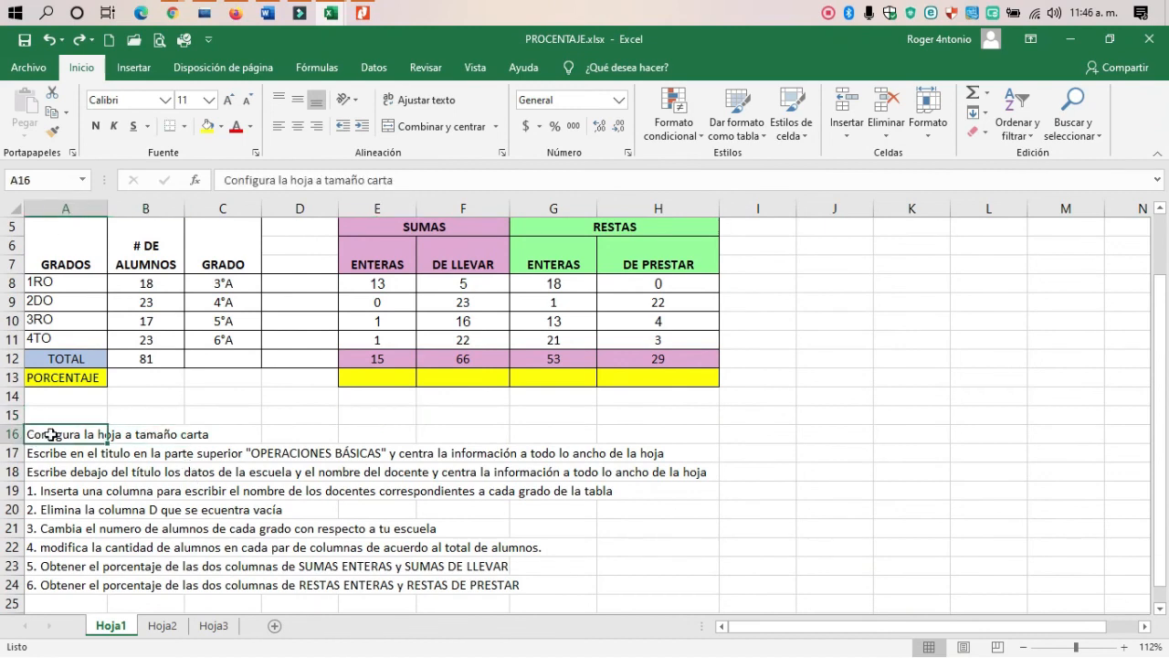
pyautogui.click(42, 455)
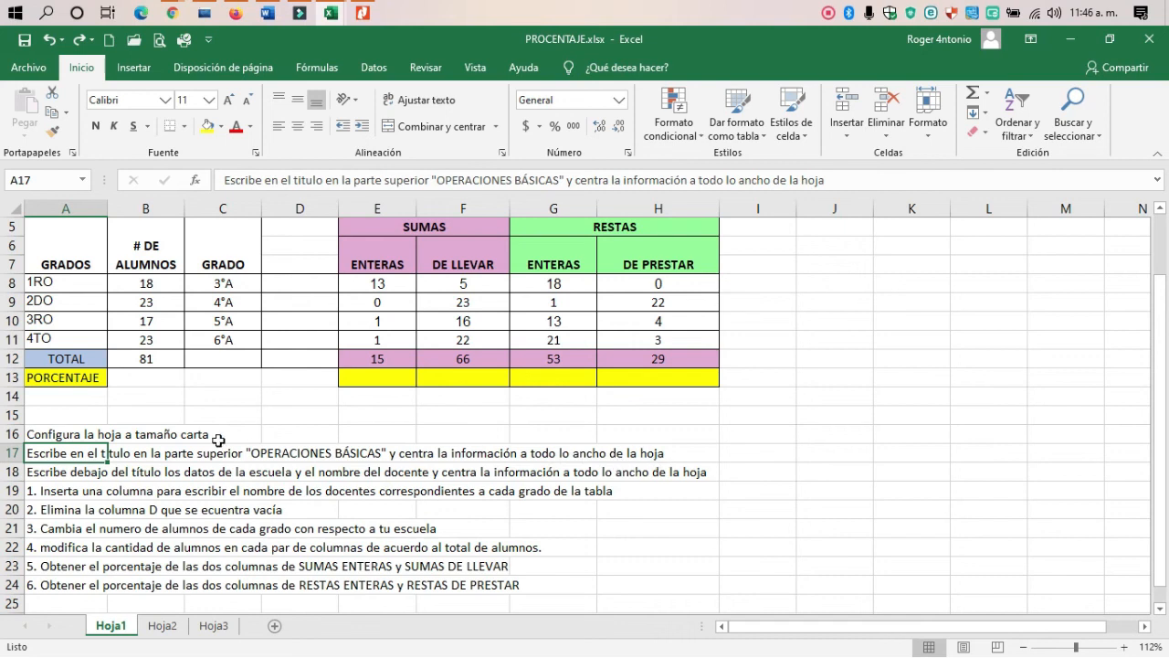
pyautogui.click(12, 473)
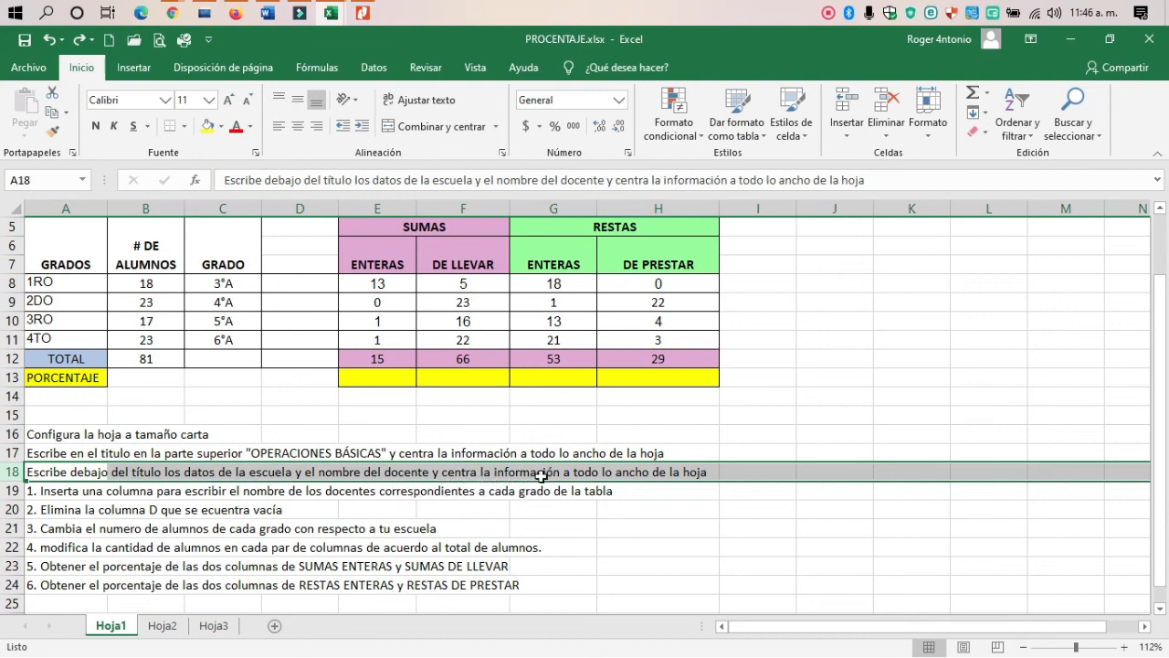
pyautogui.click(13, 453)
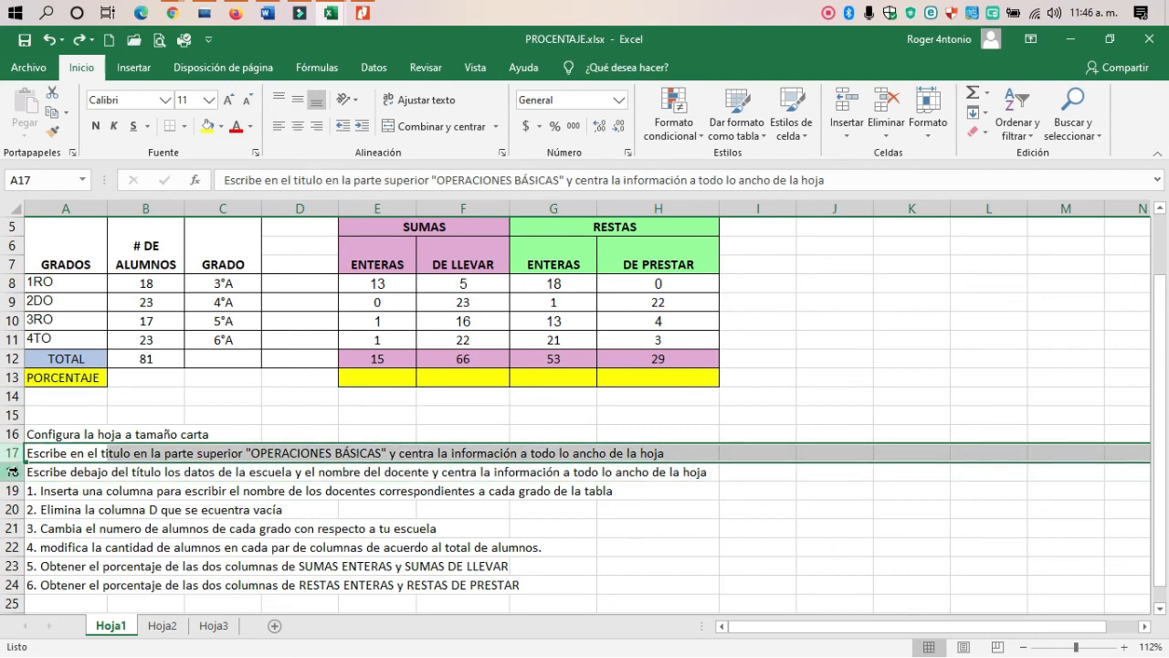
pyautogui.click(12, 471)
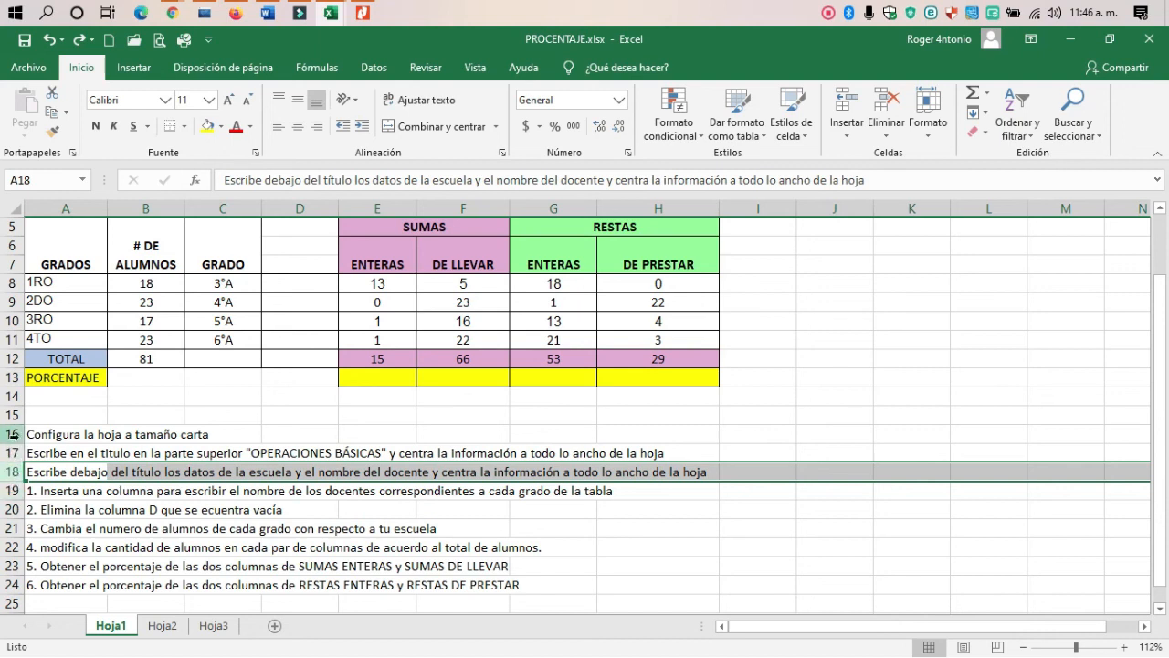
pyautogui.scroll(2, 375, 398)
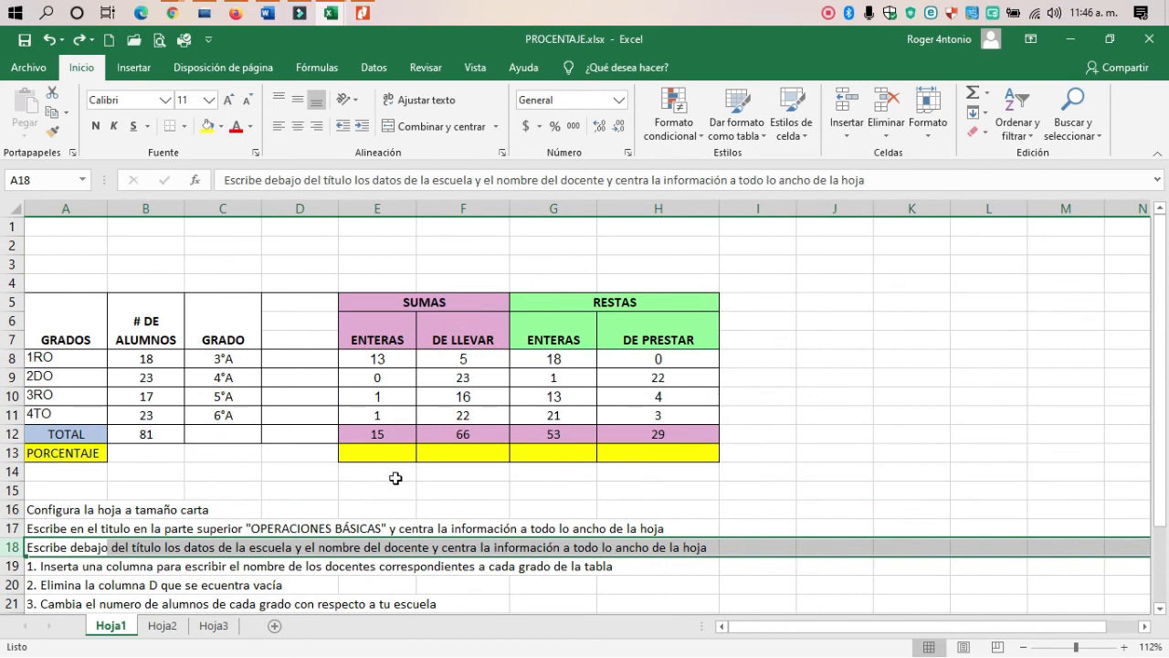
pyautogui.scroll(-1, 392, 475)
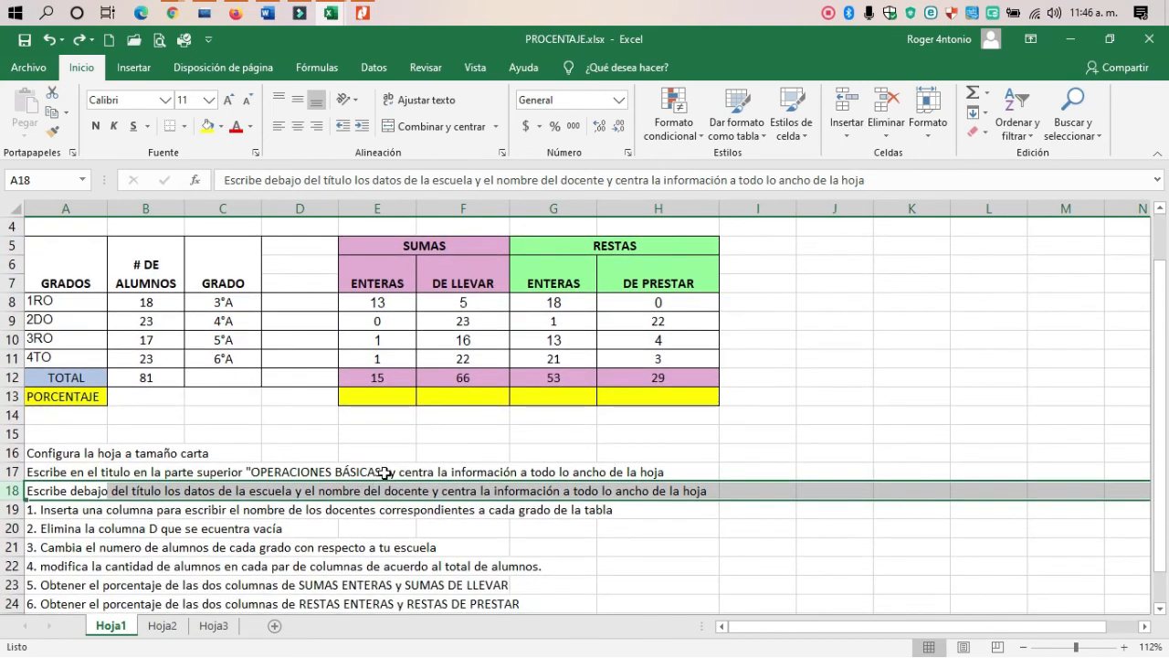
# Read instruction 1 in row 19 about inserting a teacher-name column, checking it against the GRADOS entries and columns A and B.
pyautogui.scroll(-1, 376, 491)
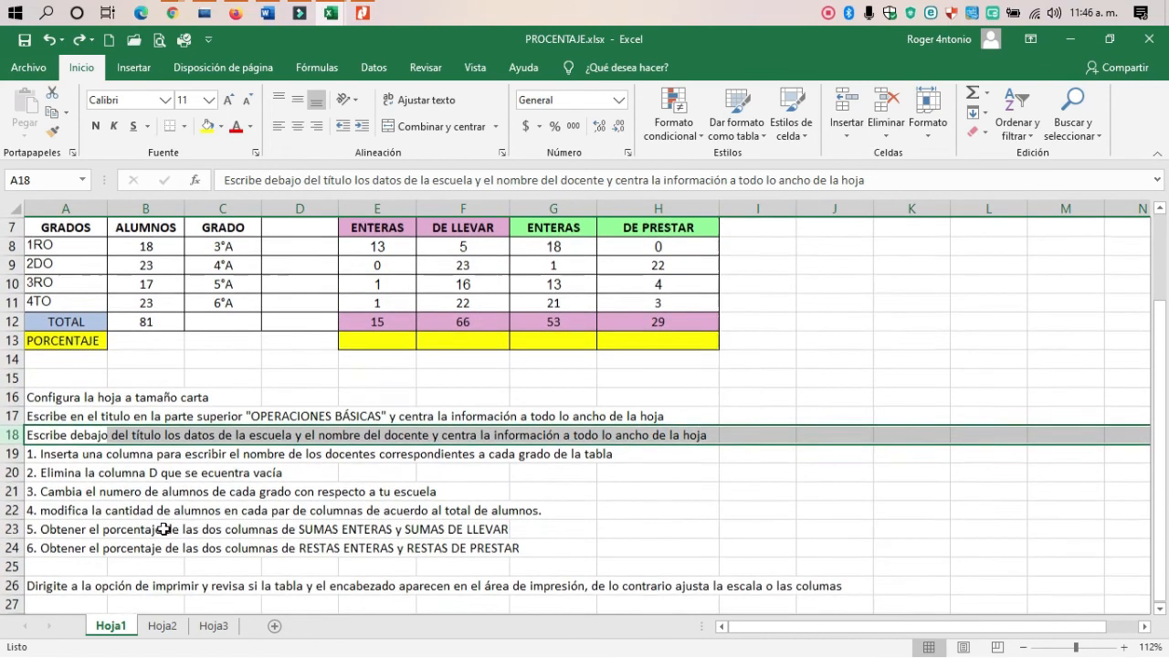
pyautogui.click(13, 452)
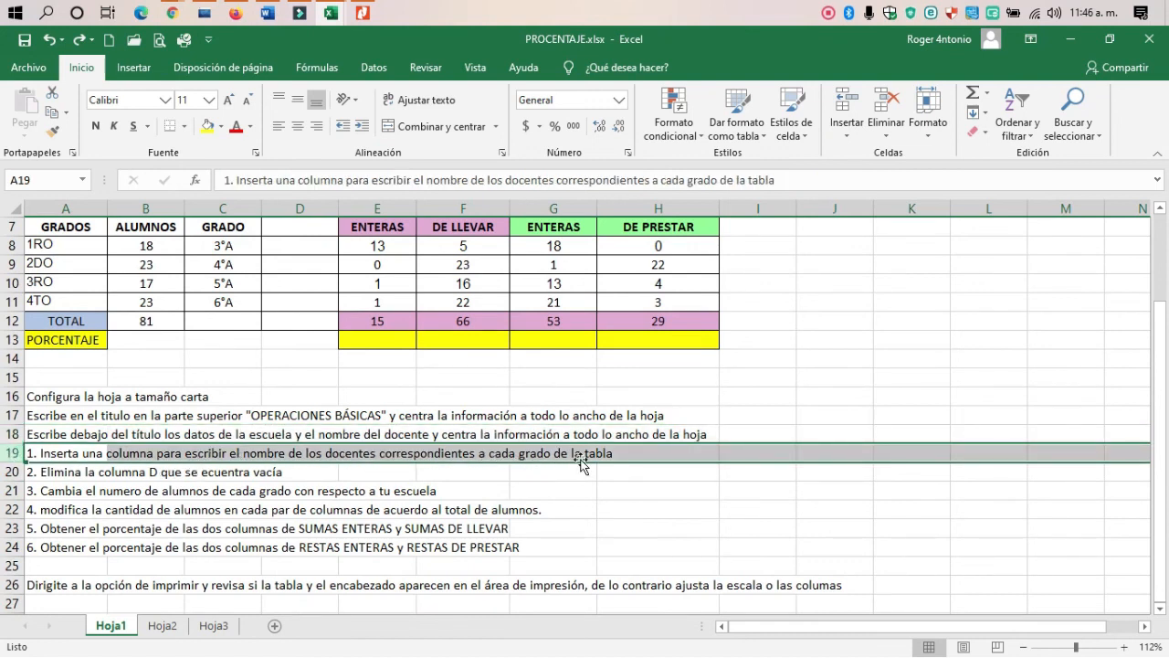
pyautogui.scroll(1, 590, 457)
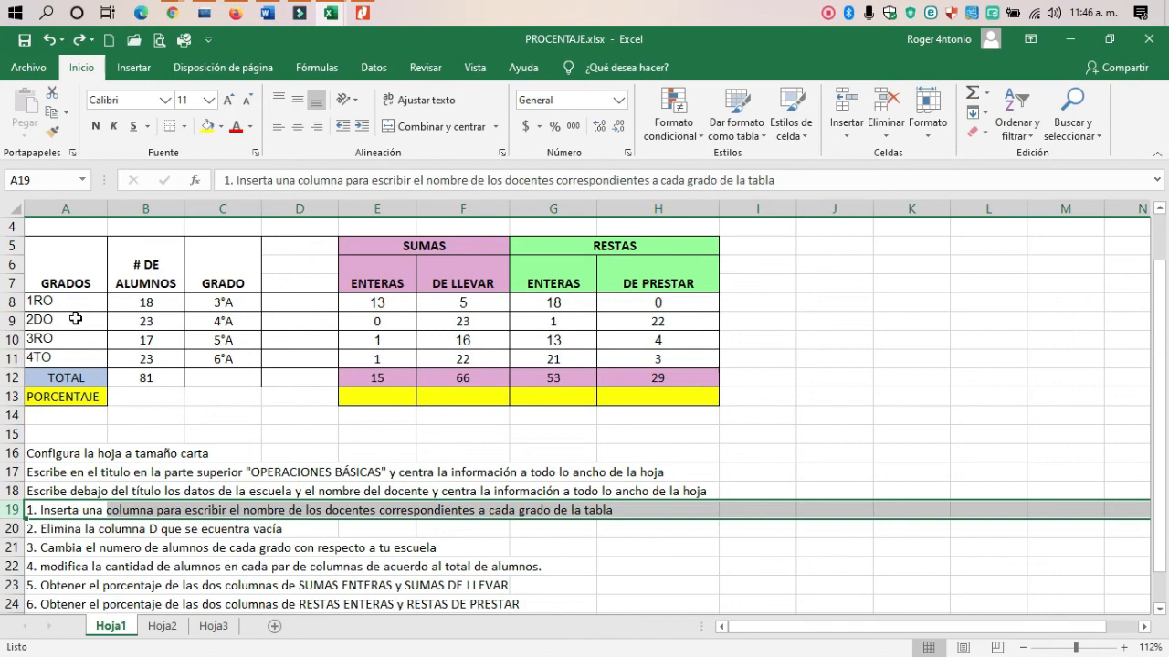
pyautogui.moveTo(63, 309); pyautogui.dragTo(65, 358)
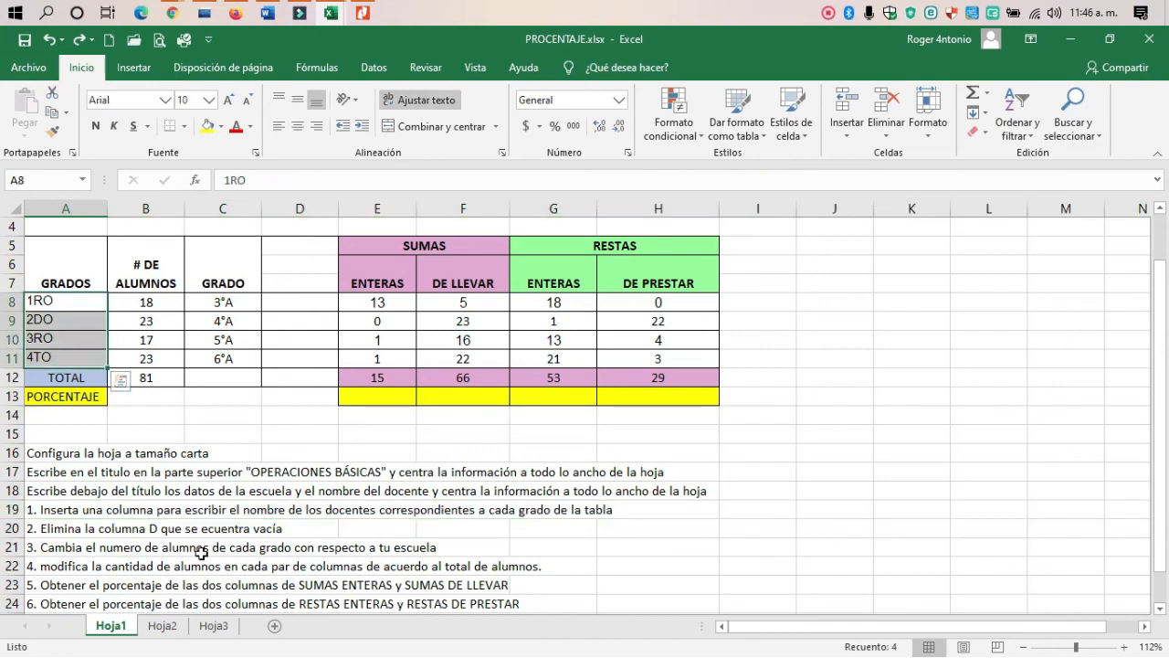
pyautogui.click(12, 510)
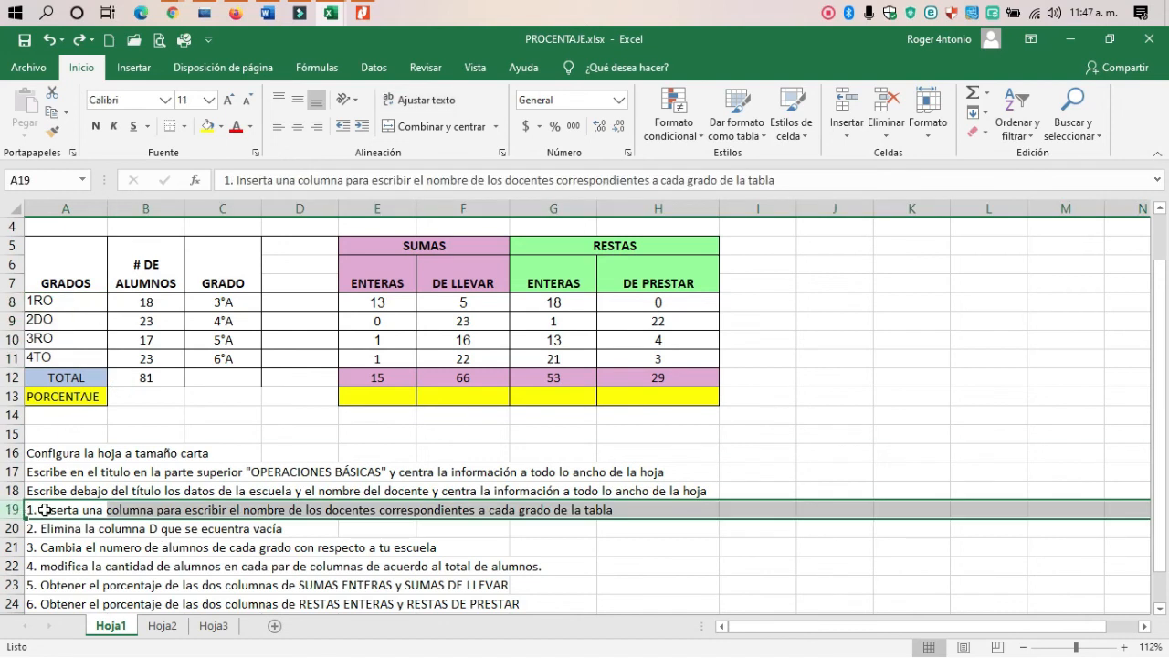
pyautogui.click(155, 203)
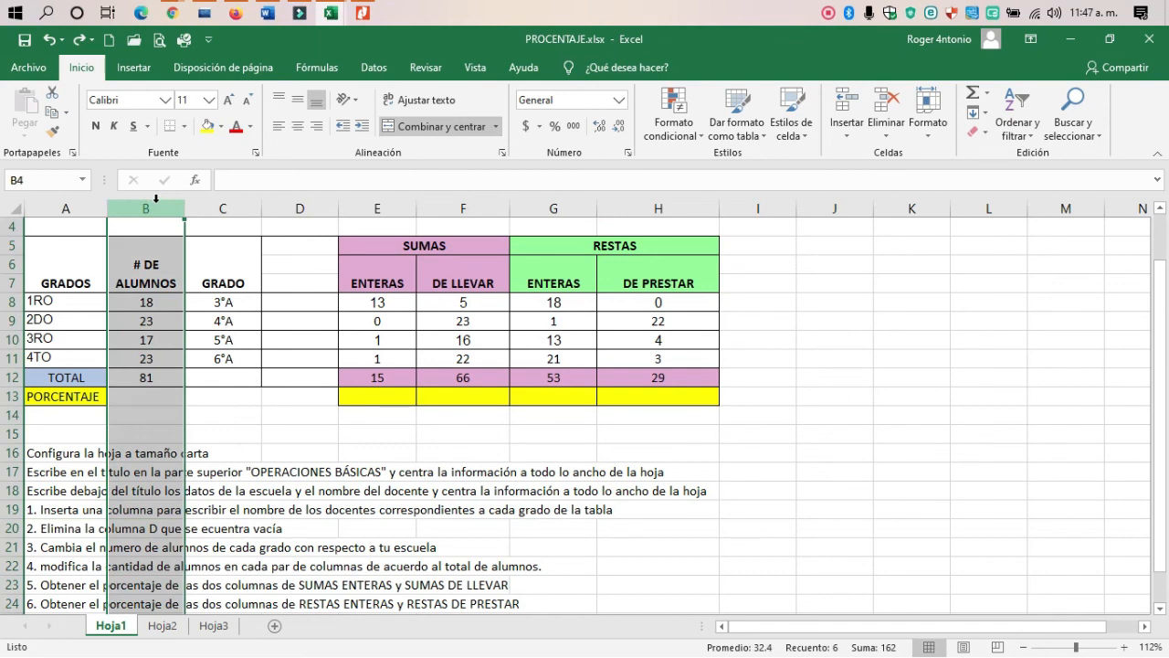
pyautogui.click(96, 206)
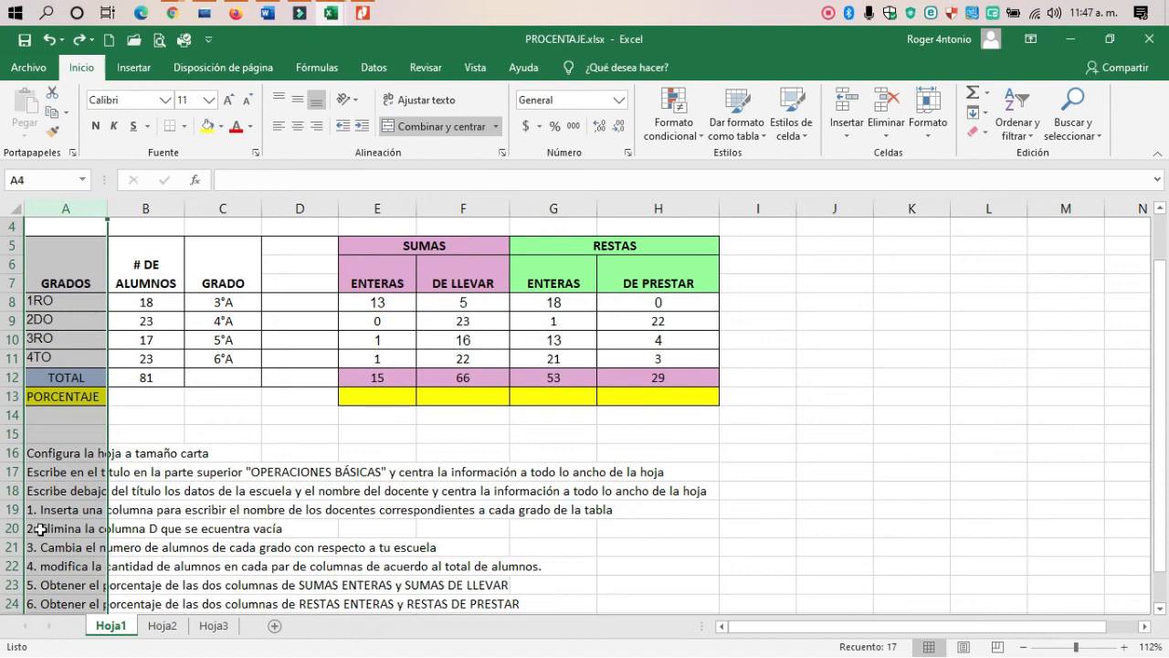
# Read instruction 3 in row 21 about the number of students per grade, checking it against the # DE ALUMNOS column.
pyautogui.click(13, 549)
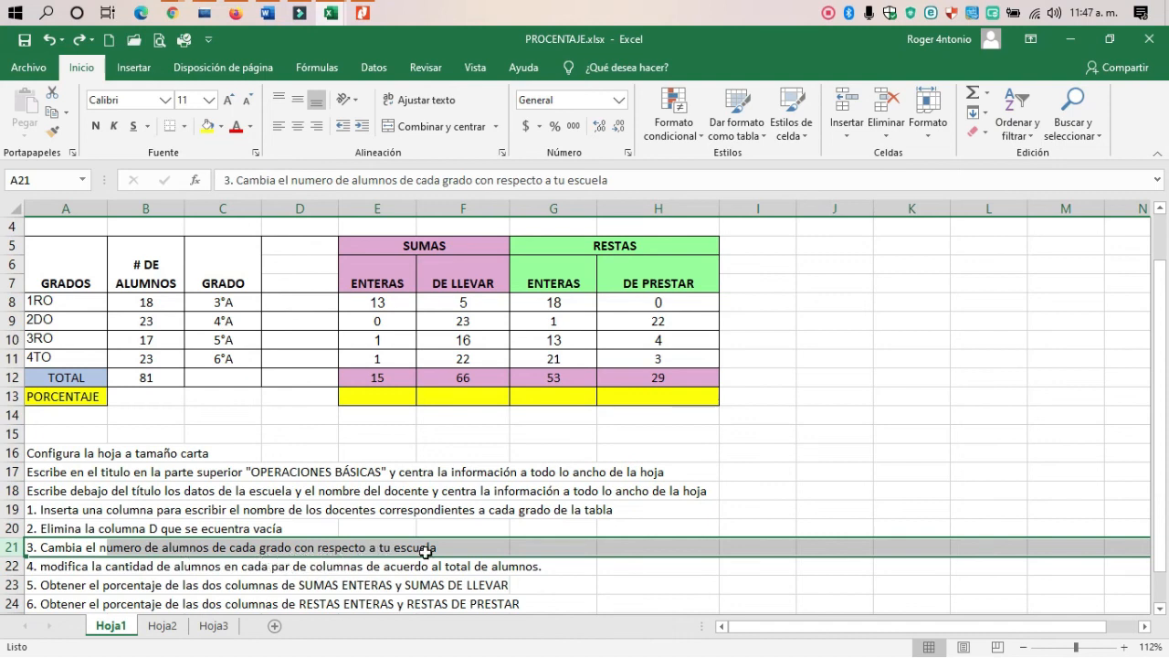
pyautogui.click(140, 289)
pyautogui.click(146, 306)
pyautogui.click(150, 322)
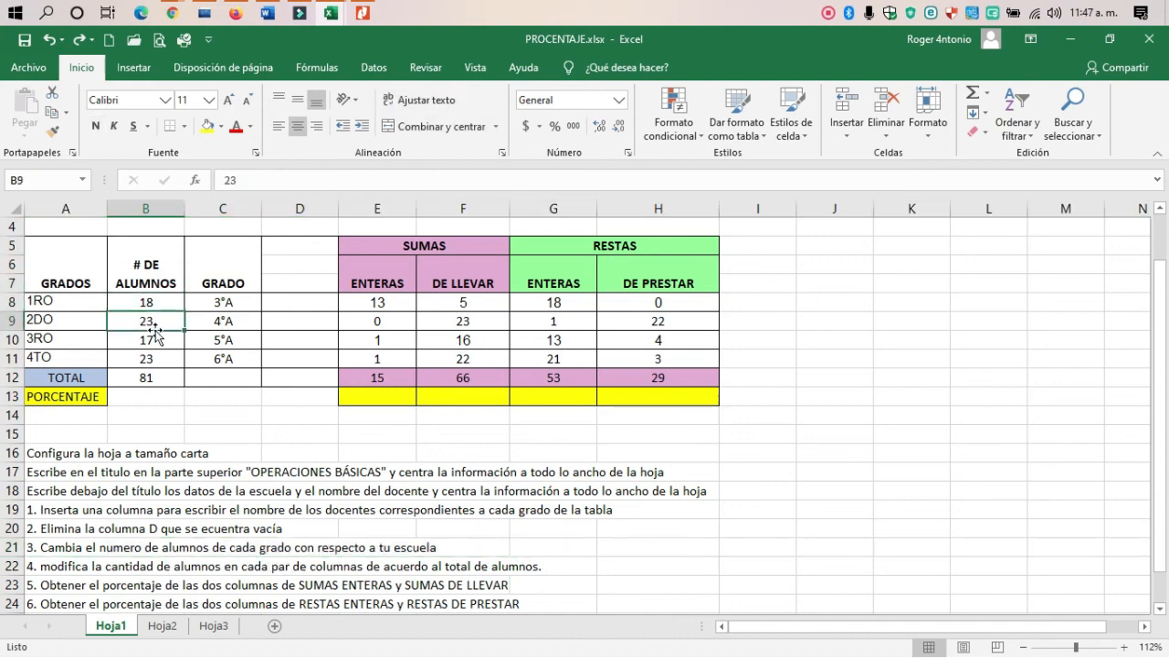
pyautogui.click(151, 360)
pyautogui.click(146, 308)
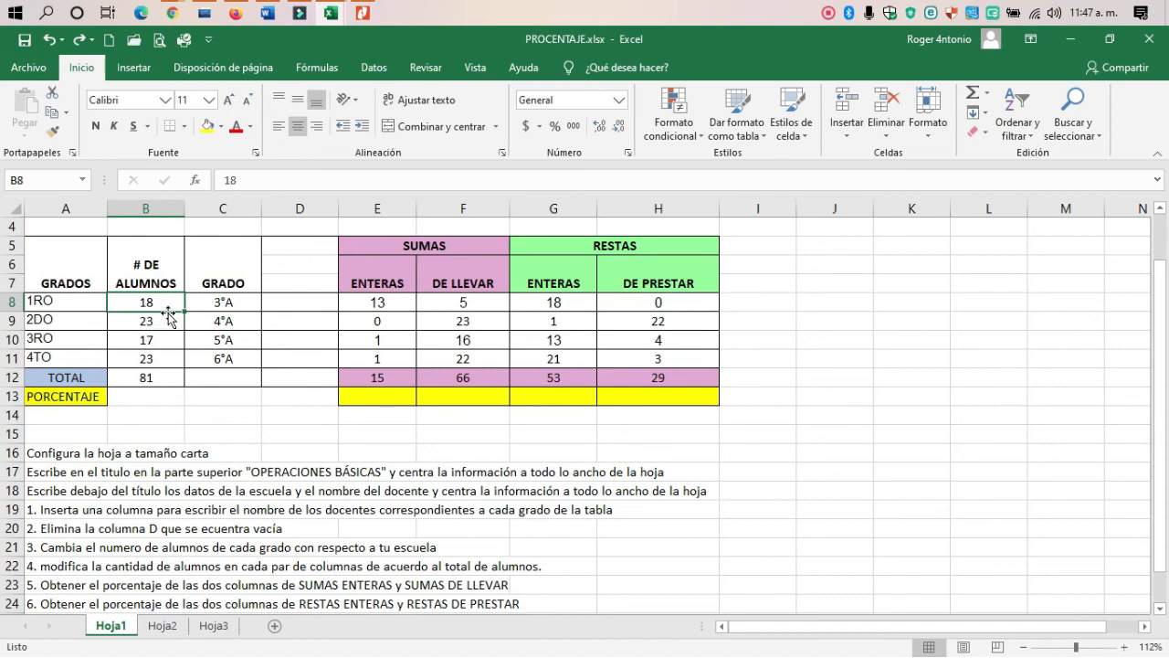
# Read instruction 4 in row 22 and compare the 1RO student count with its SUMAS pair E8:F8 and RESTAS pair G8:H8.
pyautogui.scroll(-1, 163, 319)
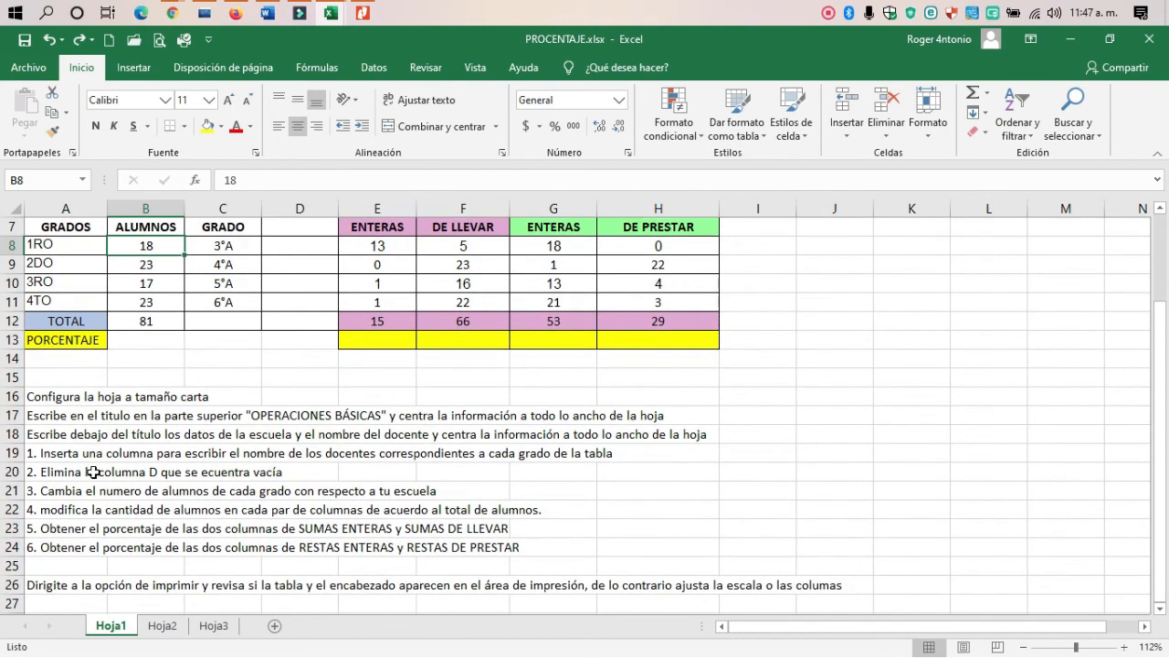
pyautogui.click(13, 491)
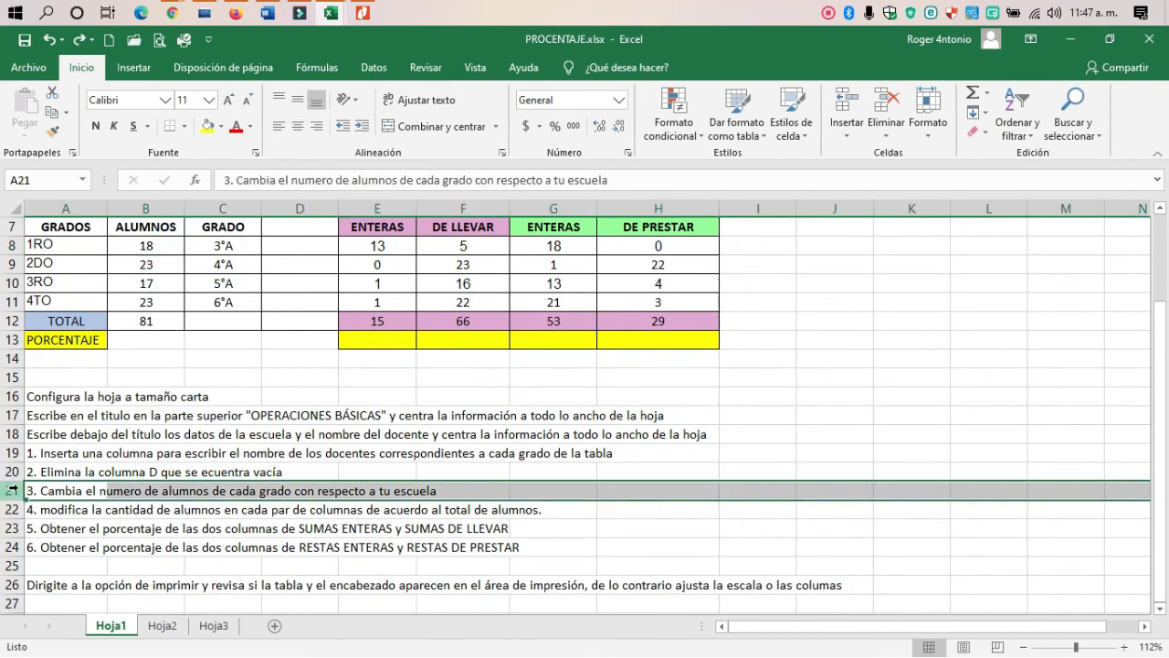
pyautogui.click(12, 509)
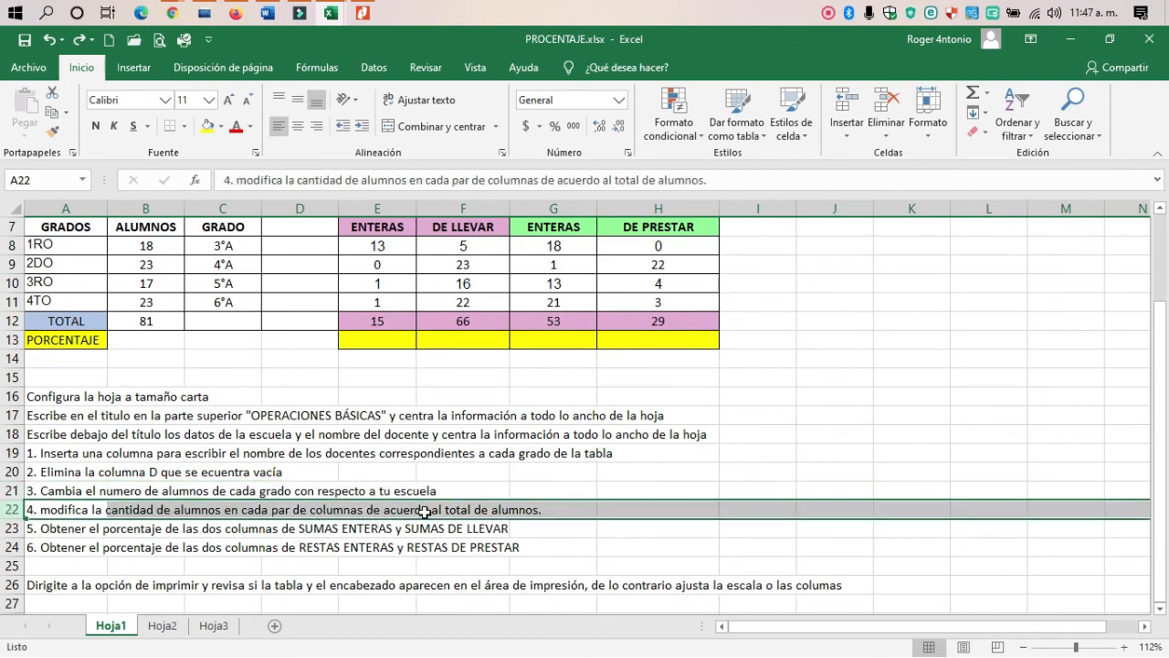
pyautogui.scroll(1, 548, 517)
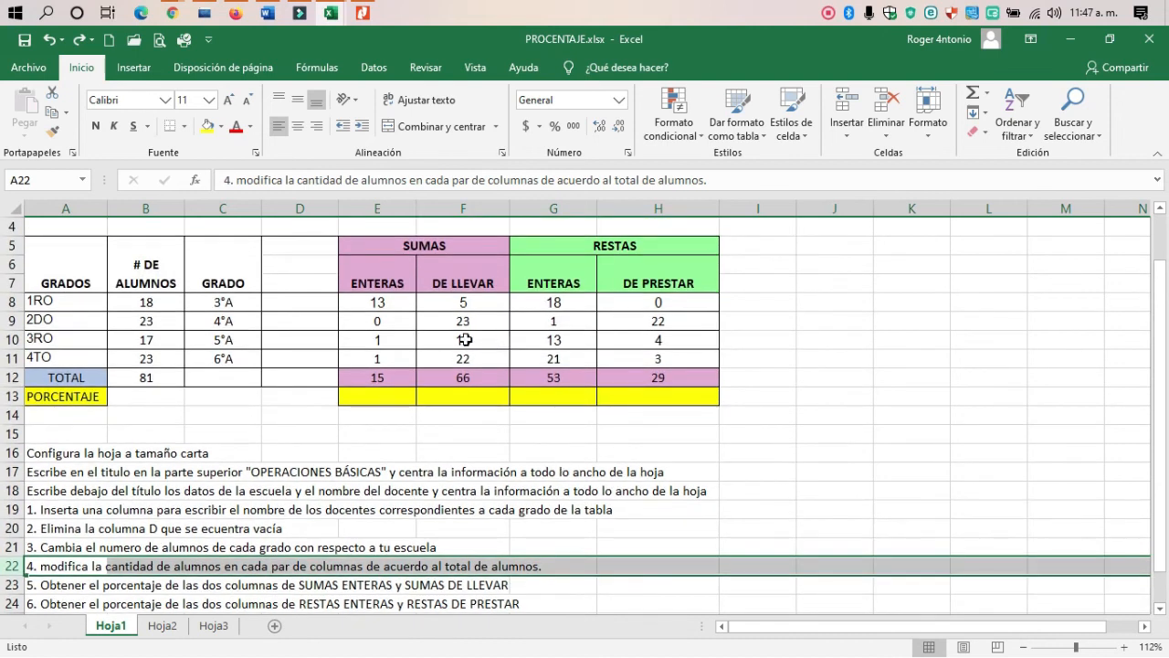
pyautogui.click(170, 305)
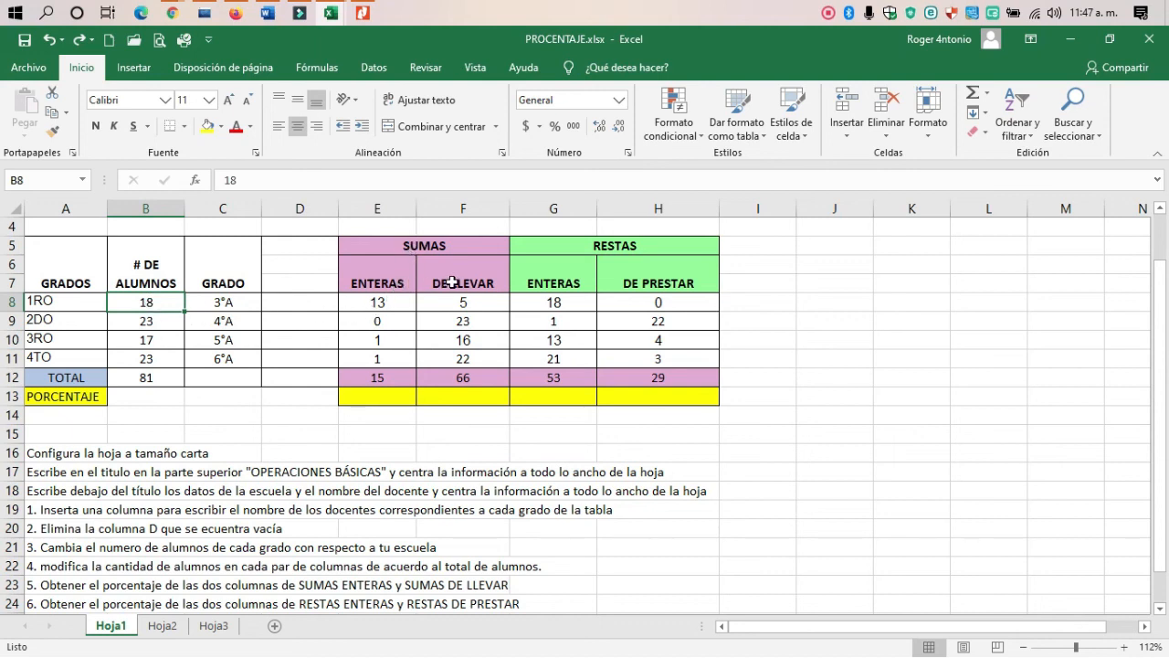
pyautogui.moveTo(408, 303); pyautogui.dragTo(439, 304)
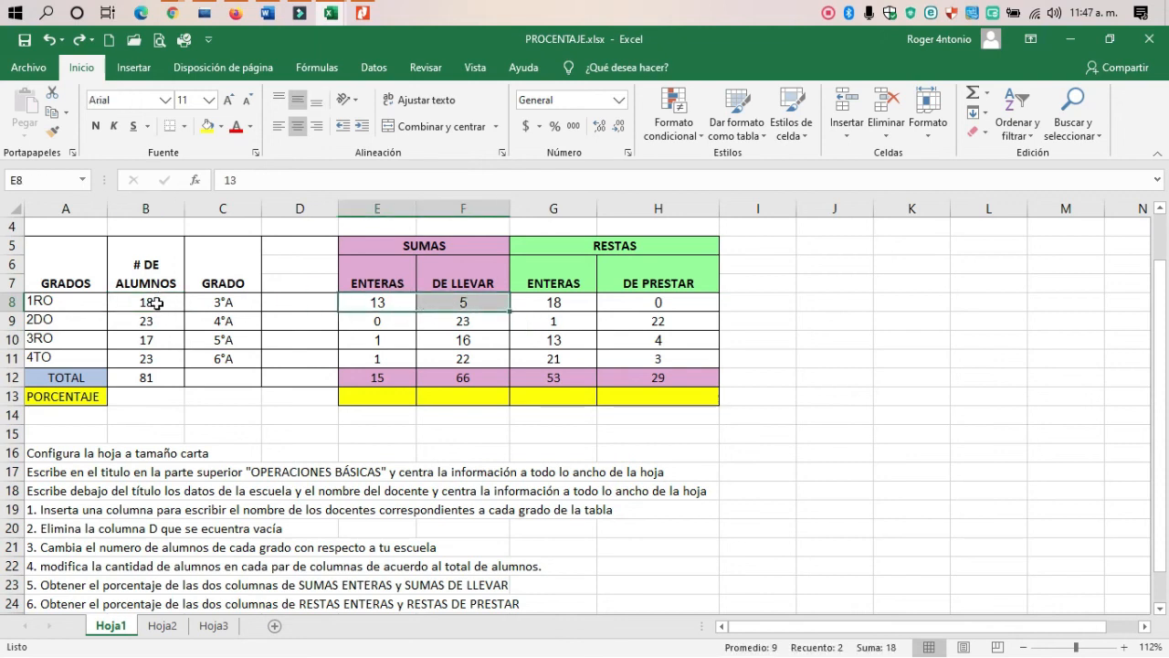
pyautogui.click(374, 303)
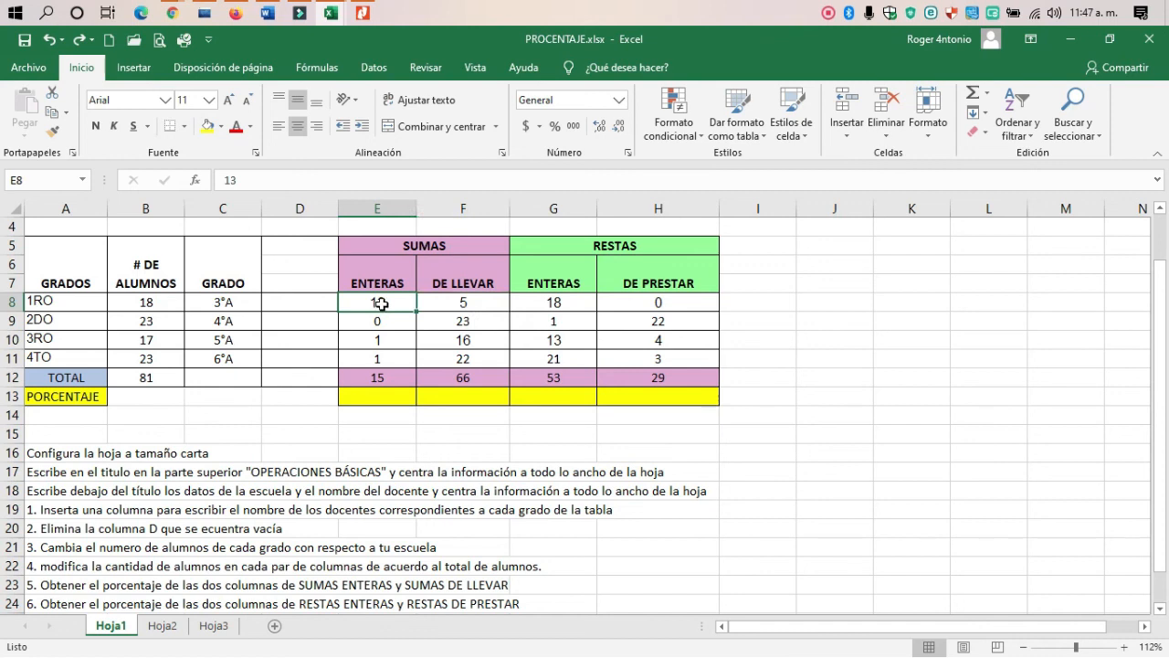
pyautogui.click(469, 305)
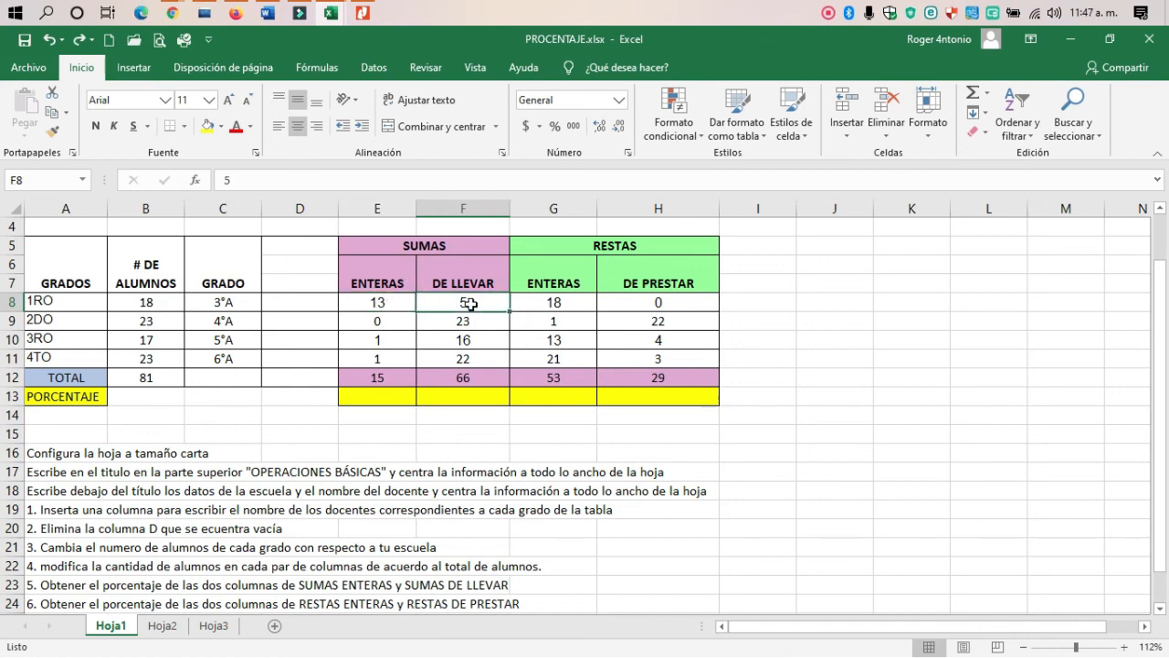
pyautogui.moveTo(402, 303); pyautogui.dragTo(428, 303)
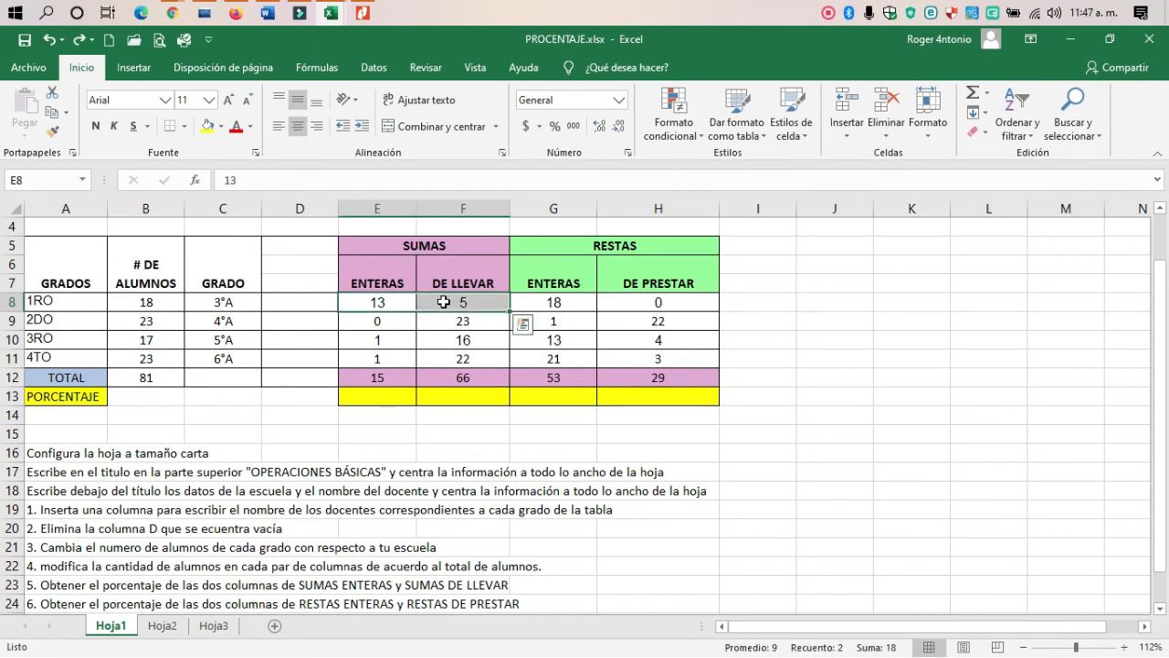
pyautogui.moveTo(568, 298); pyautogui.dragTo(607, 294)
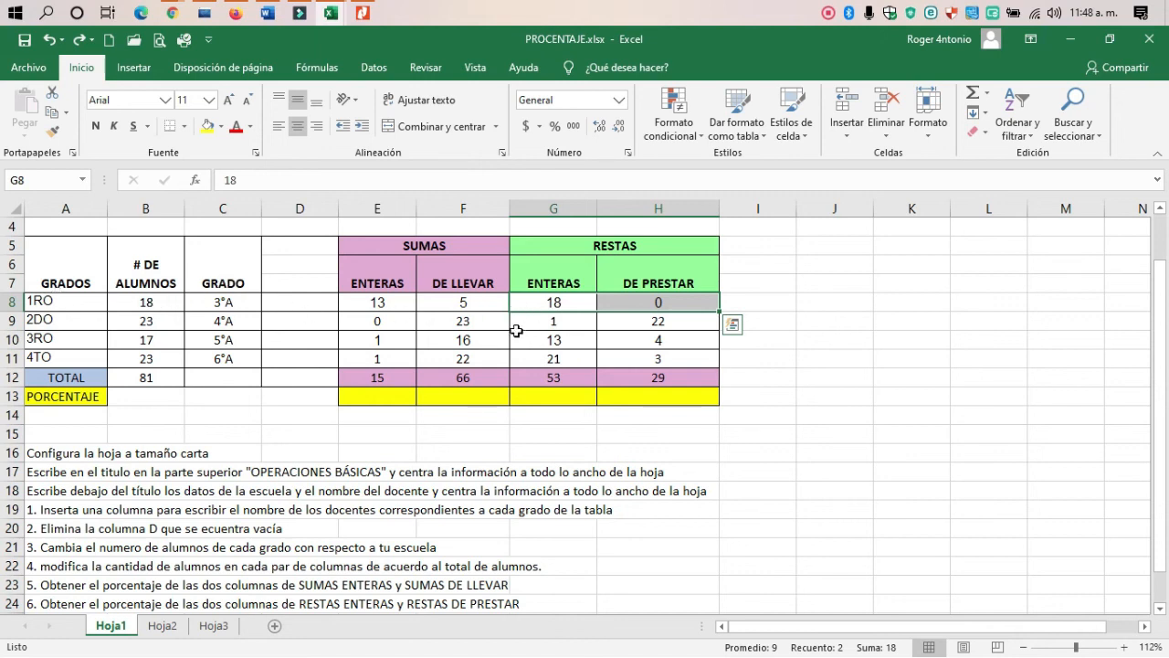
pyautogui.click(548, 302)
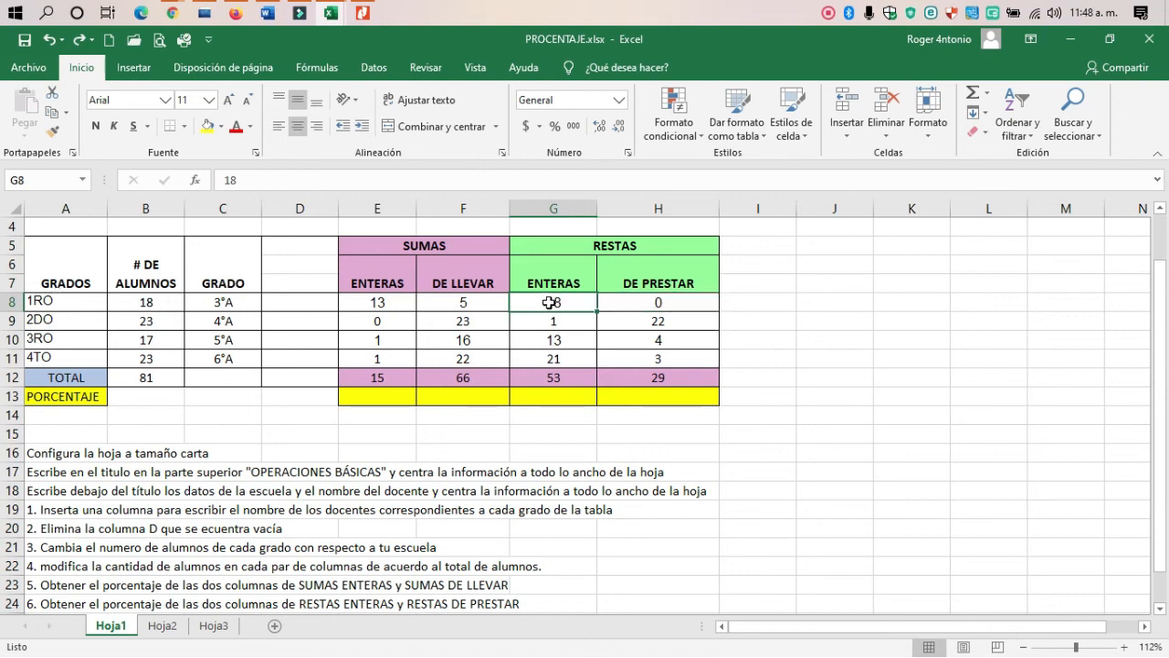
pyautogui.click(635, 305)
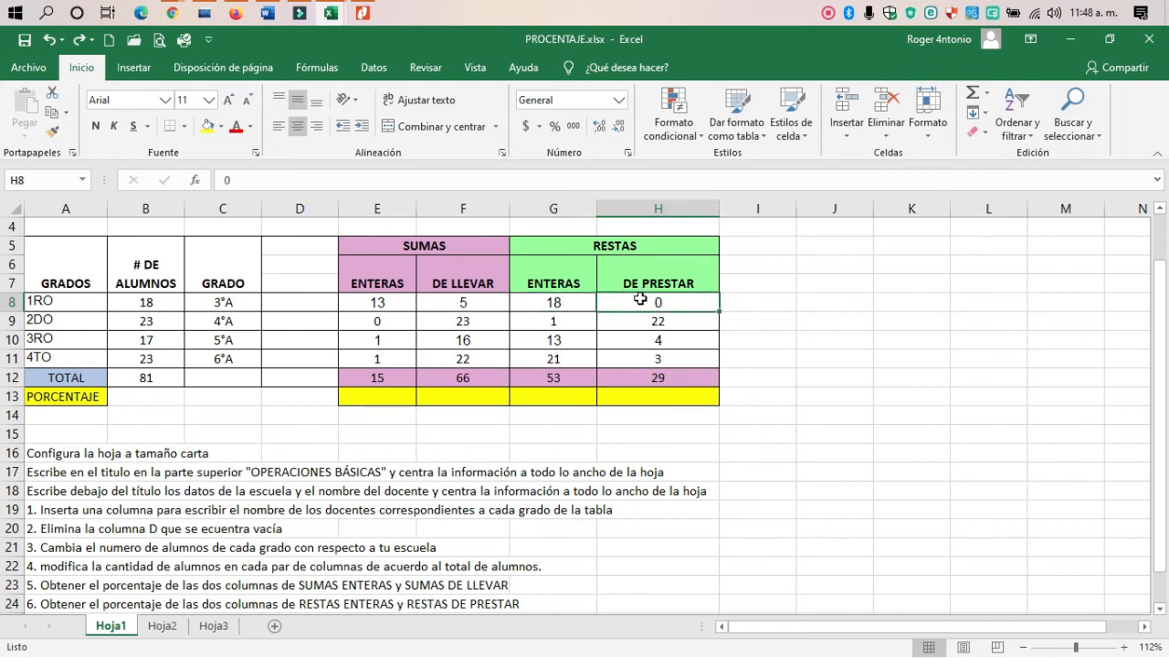
# Compare the 2DO student count in B9 with its SUMAS pair E9:F9 and RESTAS pair G9:H9.
pyautogui.click(139, 326)
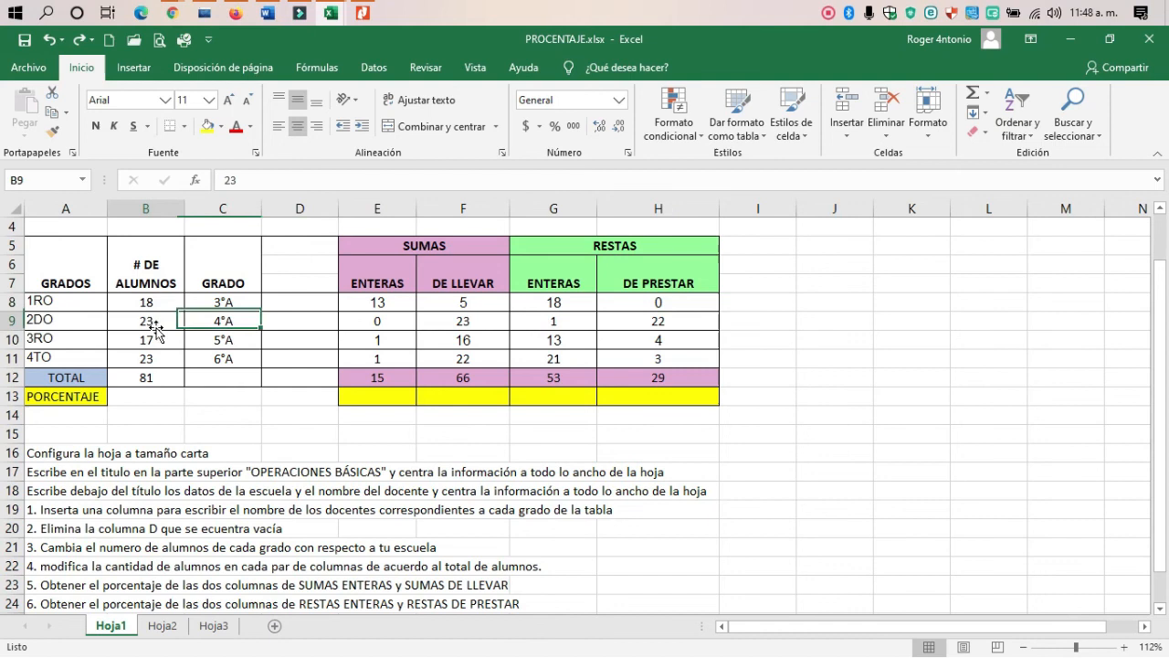
pyautogui.moveTo(404, 320); pyautogui.dragTo(470, 320)
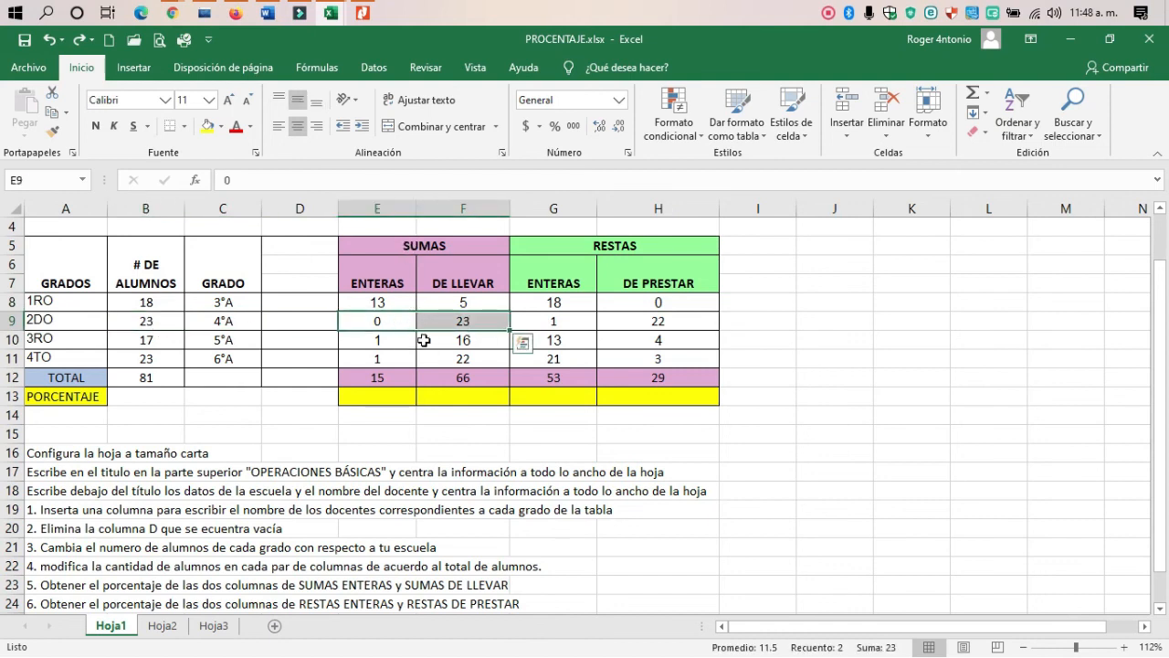
pyautogui.moveTo(585, 323); pyautogui.dragTo(601, 322)
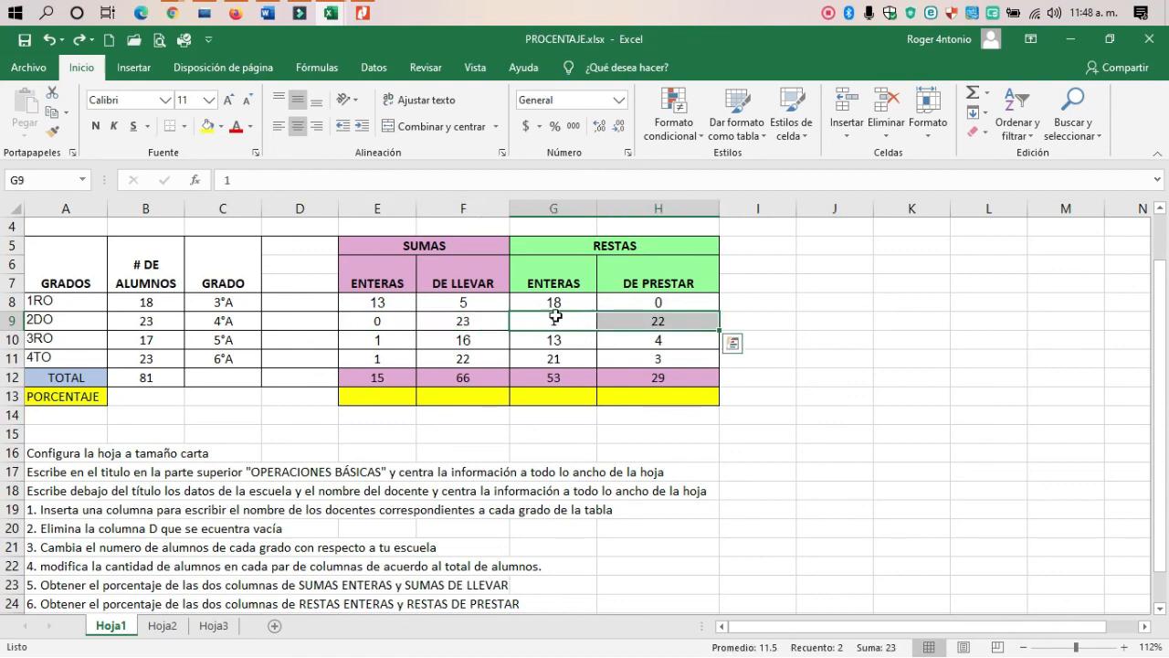
pyautogui.click(638, 320)
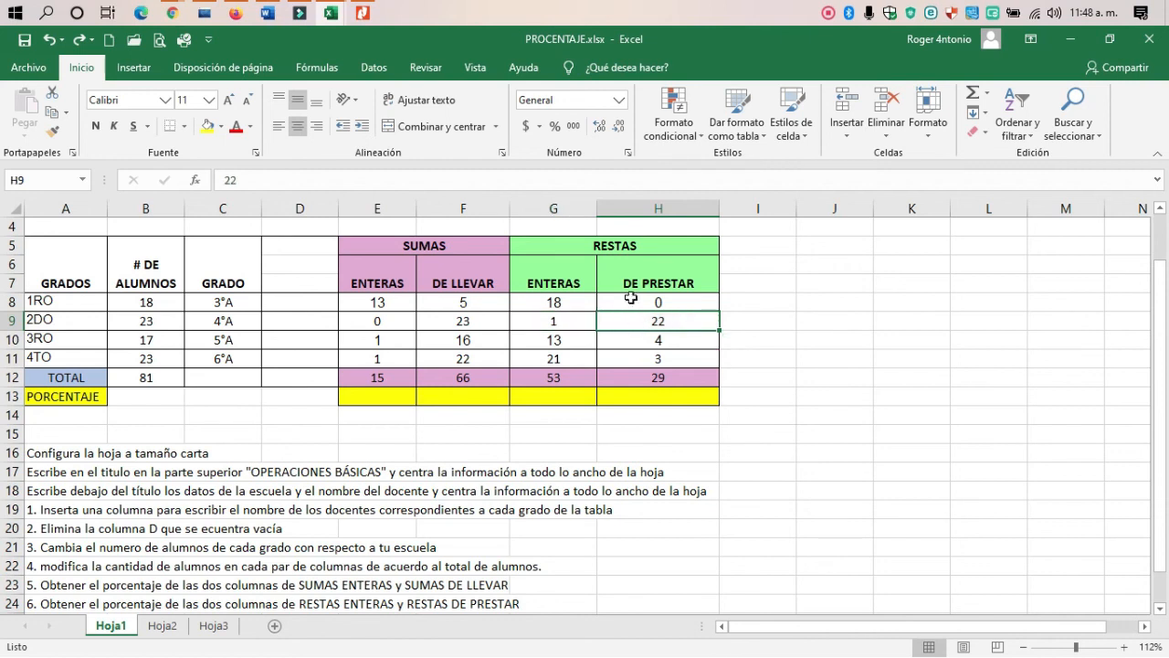
pyautogui.click(587, 320)
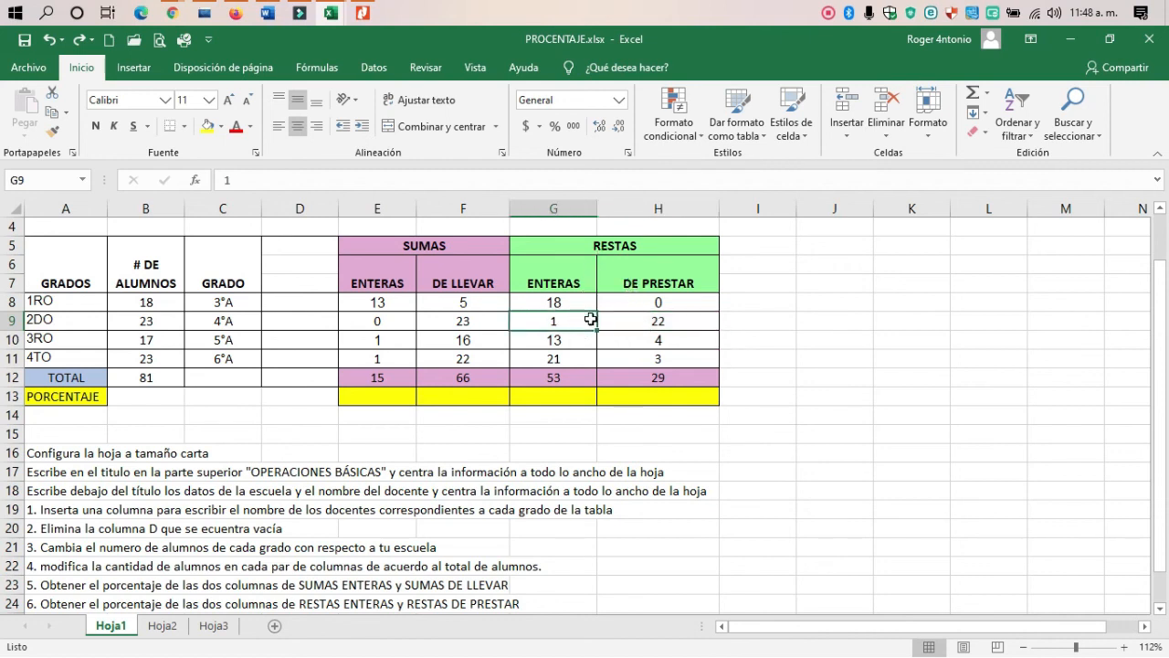
pyautogui.moveTo(587, 325); pyautogui.dragTo(622, 324)
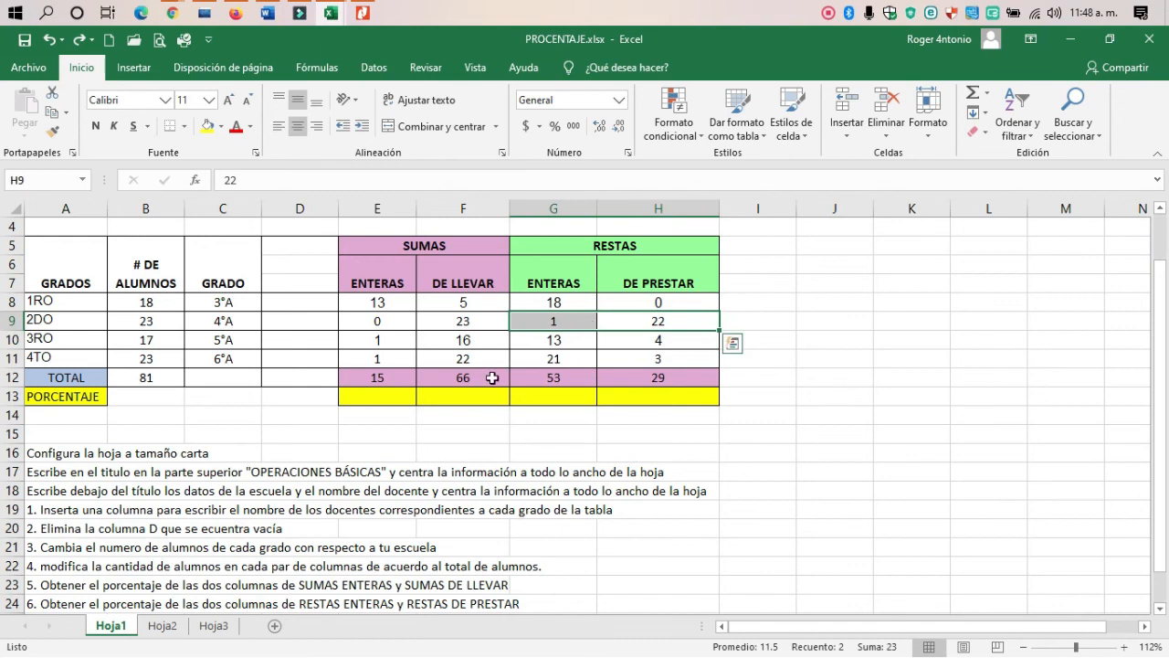
# Review instructions 3 to 5 in rows 21 to 23 and examine the PORCENTAJE cells E13 and F13 under SUMAS.
pyautogui.scroll(-1, 254, 491)
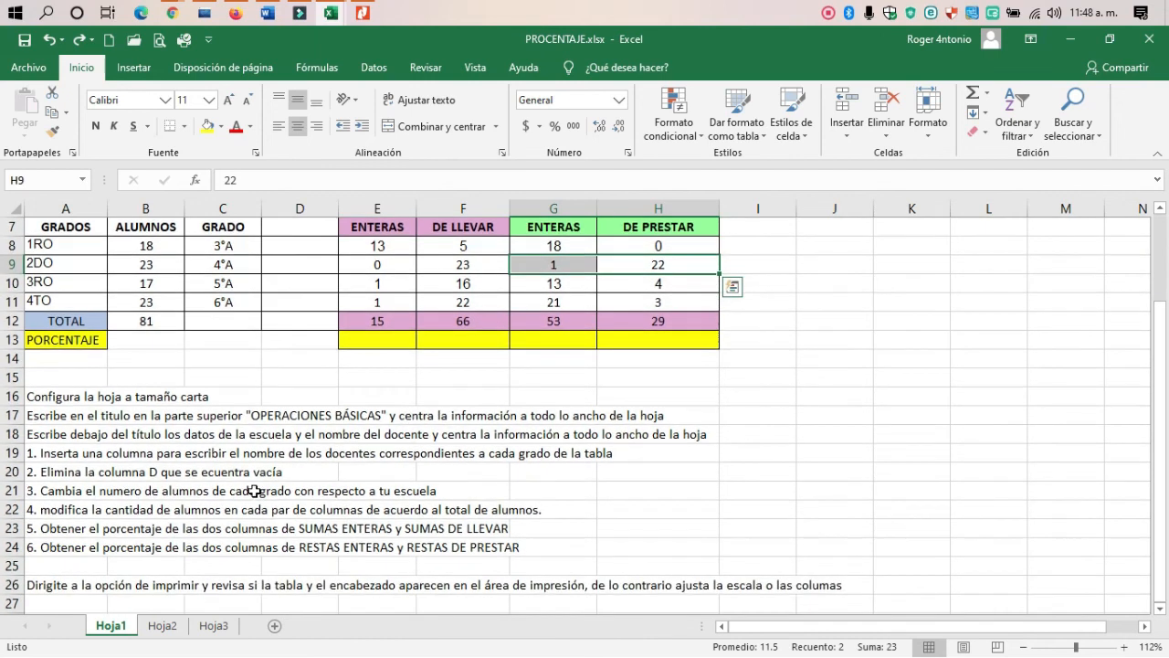
pyautogui.click(15, 490)
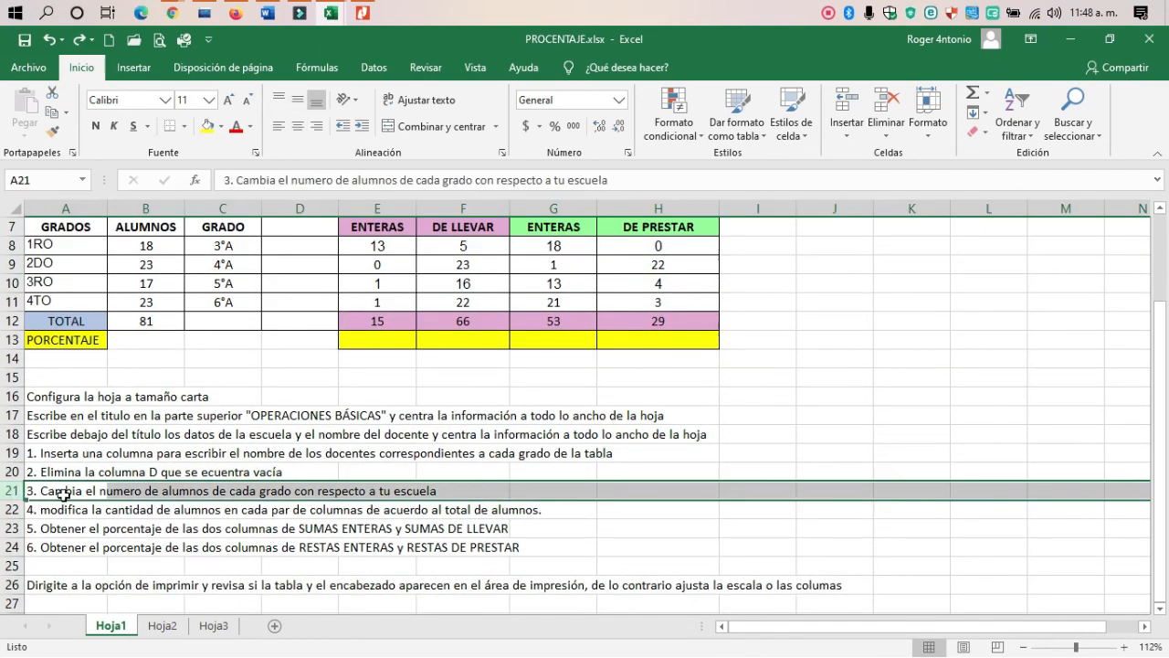
pyautogui.click(15, 509)
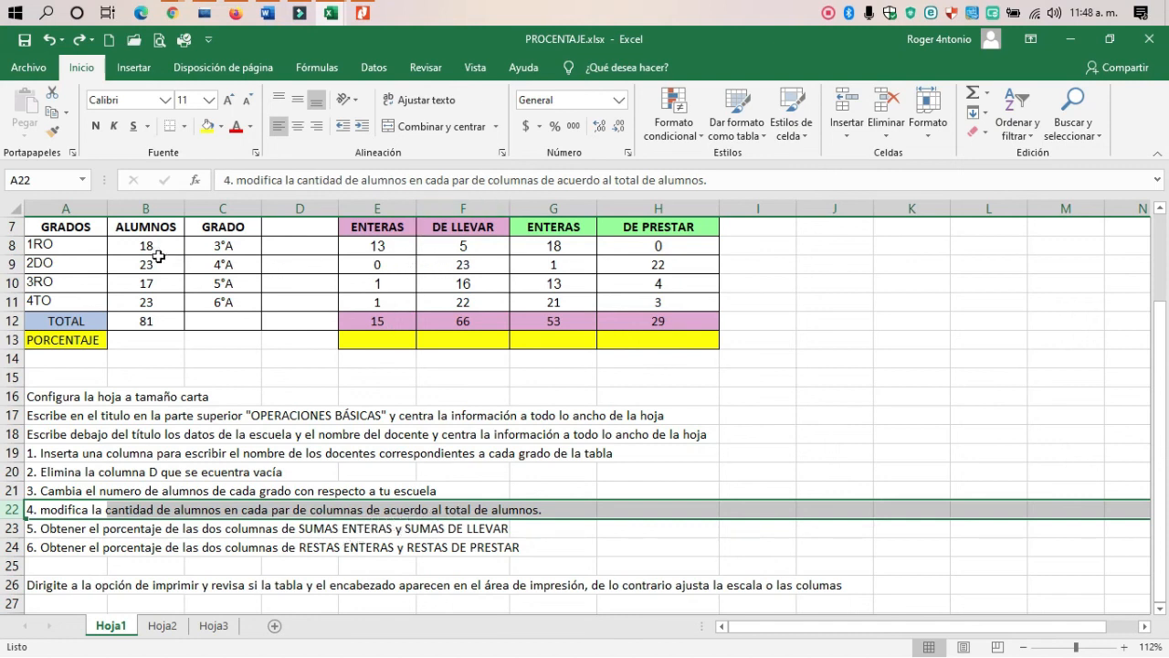
pyautogui.click(13, 528)
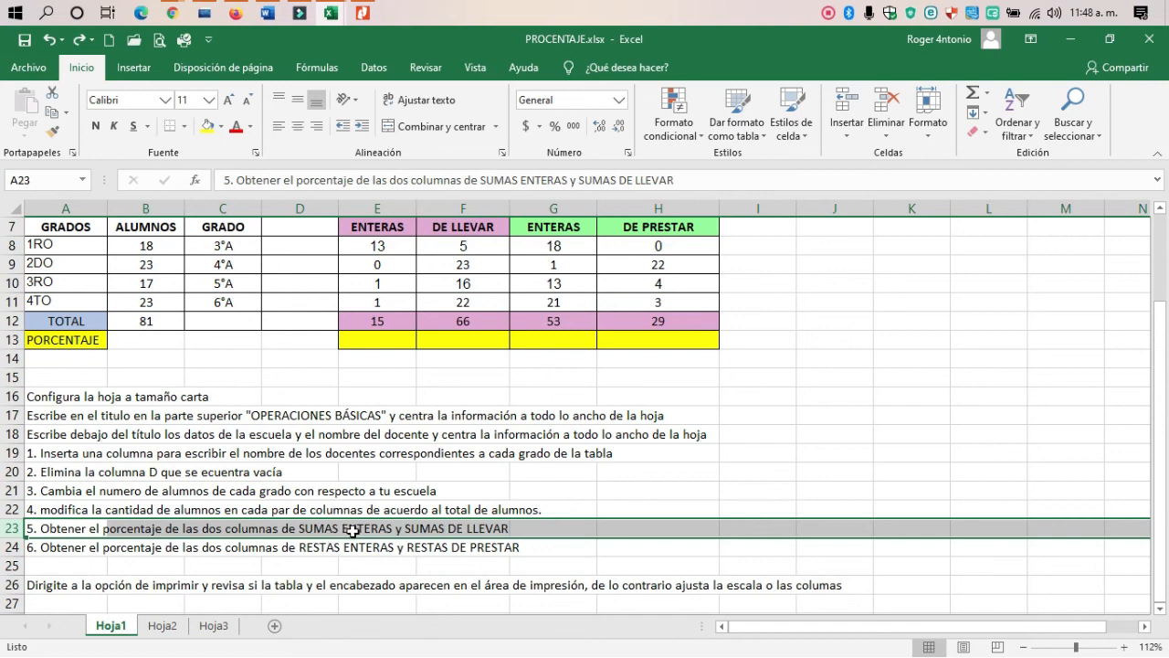
pyautogui.click(389, 339)
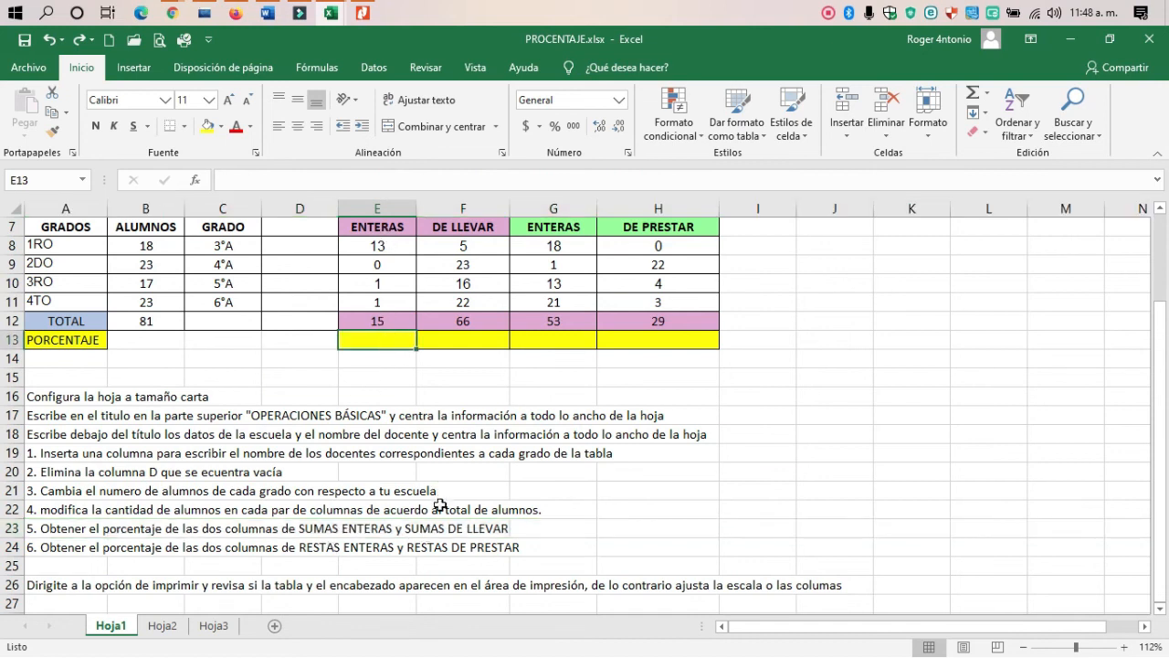
pyautogui.click(462, 340)
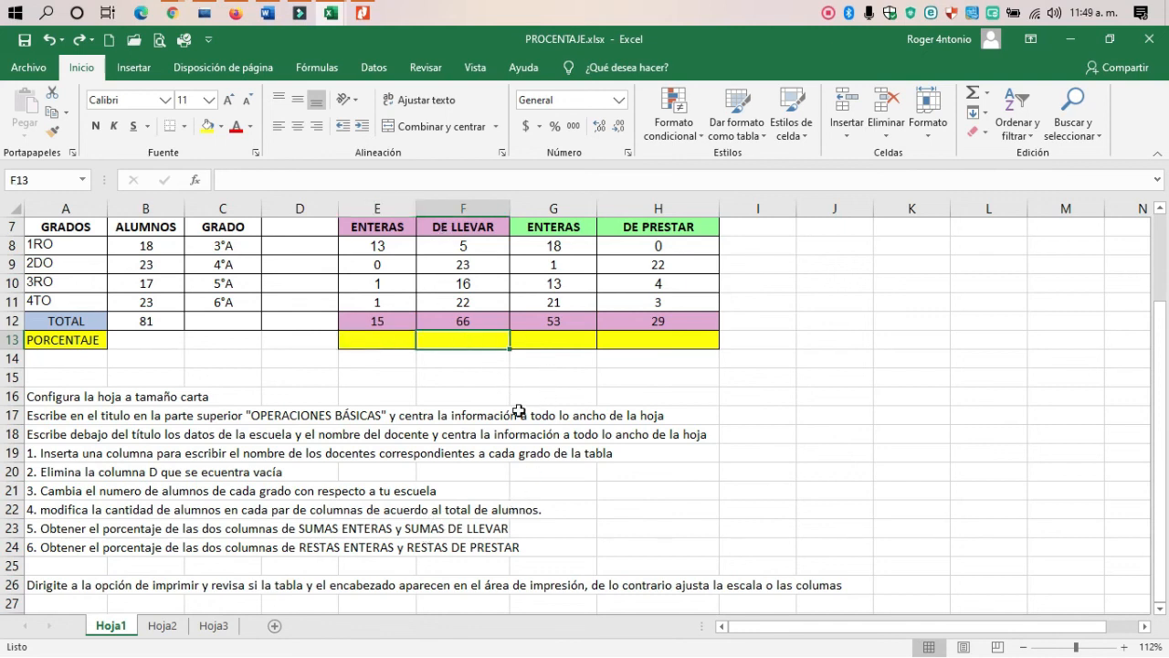
pyautogui.scroll(1, 519, 412)
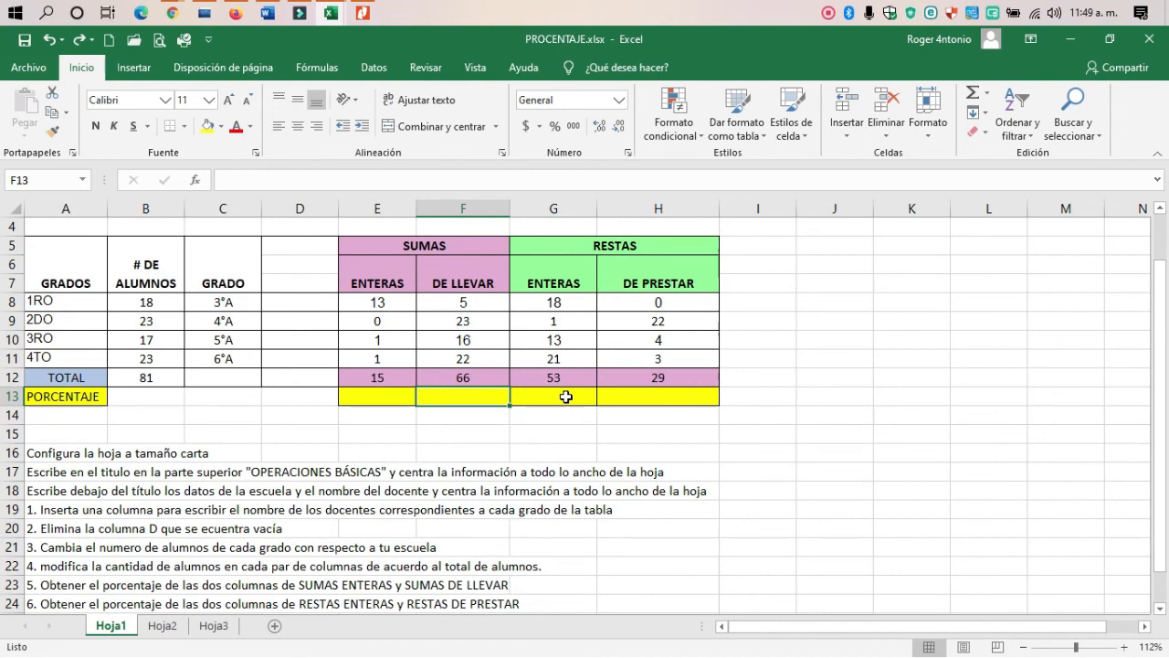
# Examine the PORCENTAJE cells G13 and H13 under RESTAS, and read instruction 6 and the printing instruction in row 26.
pyautogui.click(566, 395)
pyautogui.click(639, 397)
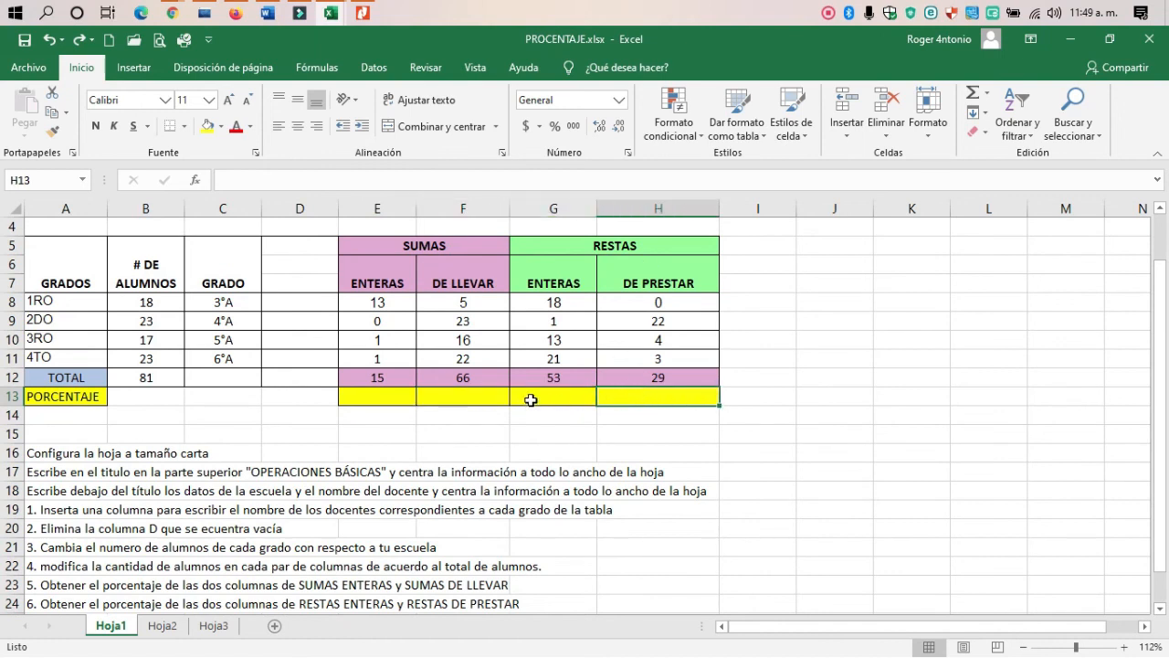
pyautogui.scroll(-1, 531, 410)
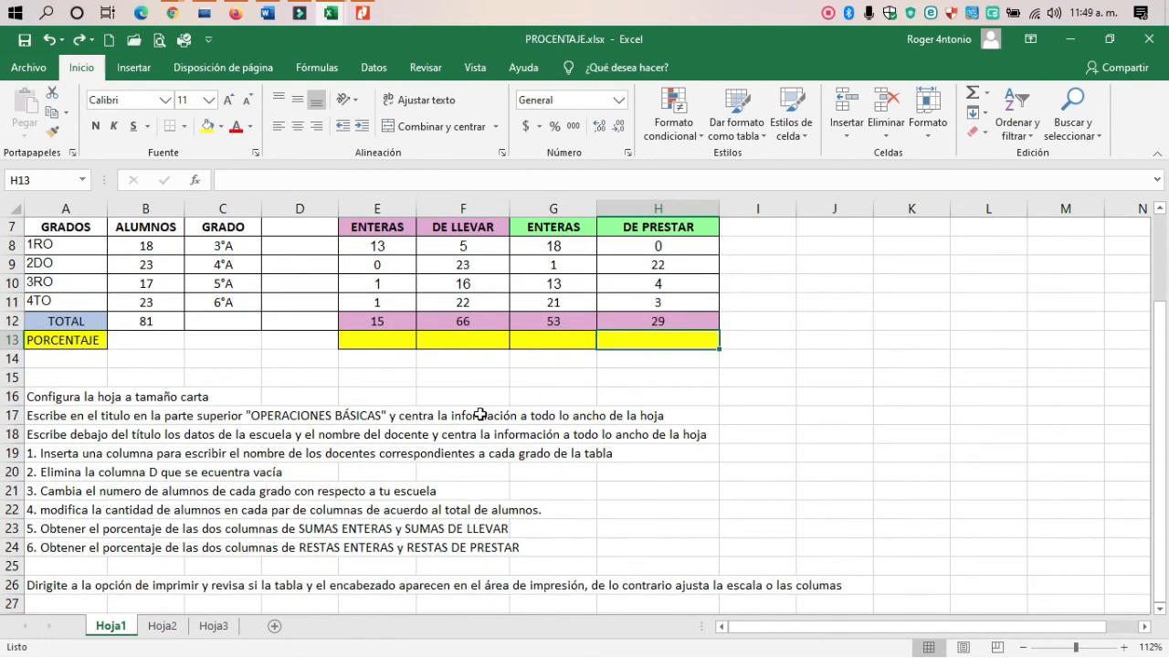
pyautogui.scroll(-1, 189, 532)
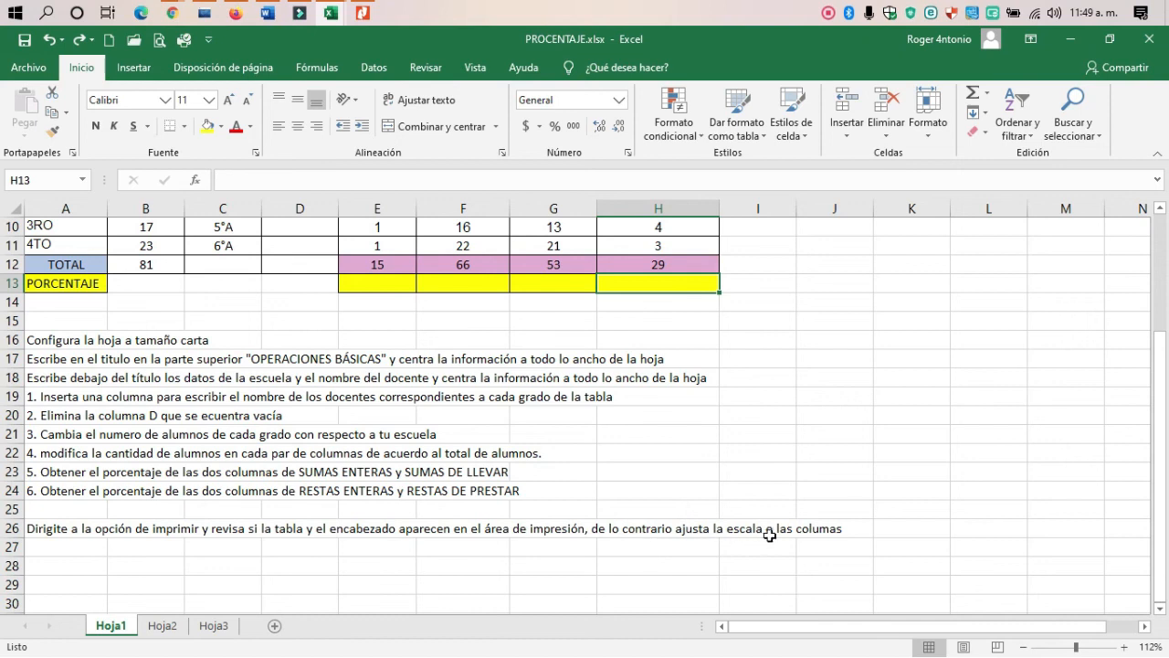
pyautogui.scroll(3, 785, 456)
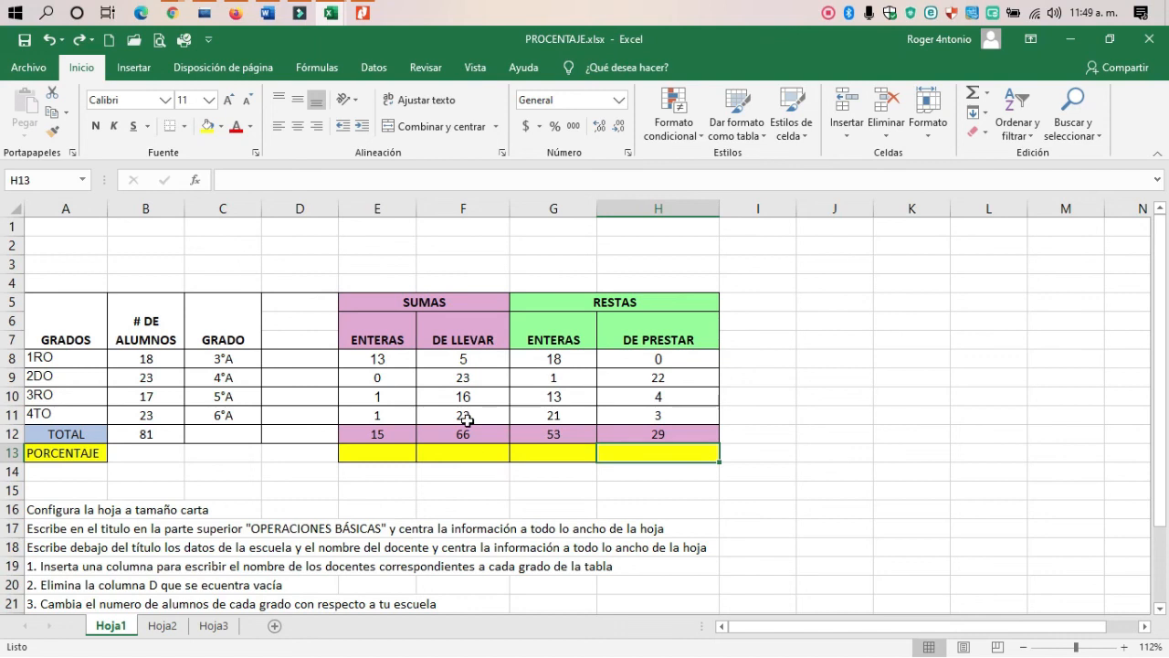
# Display Hoja1 in Page Layout view to check how the table fits on the pages.
pyautogui.click(474, 69)
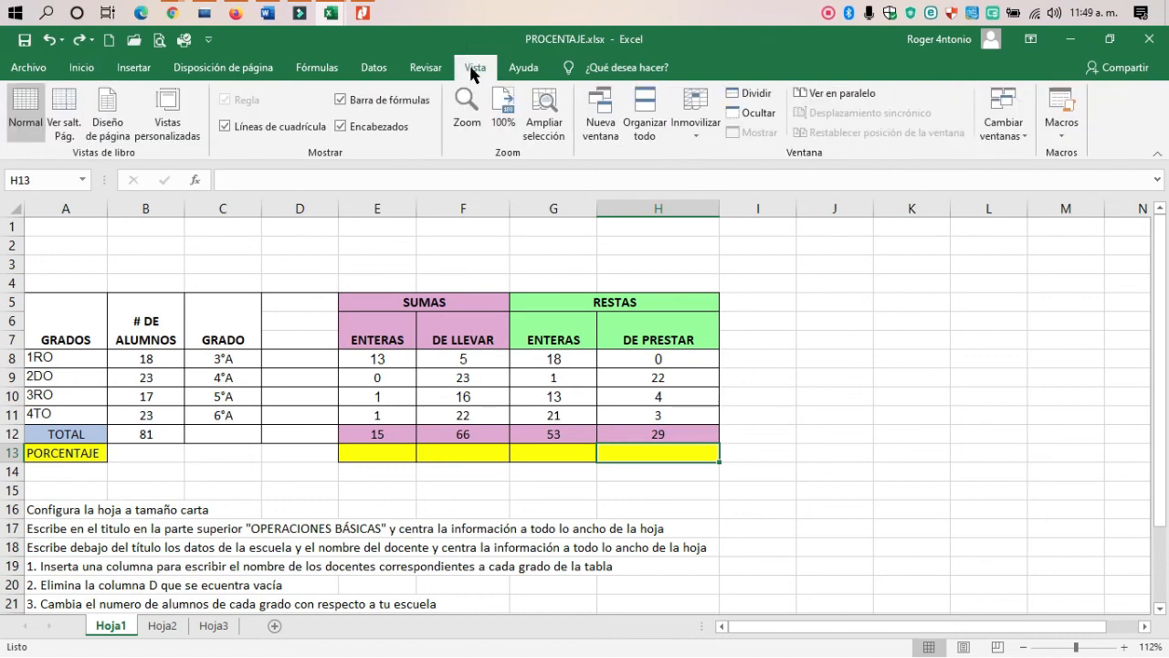
pyautogui.click(107, 117)
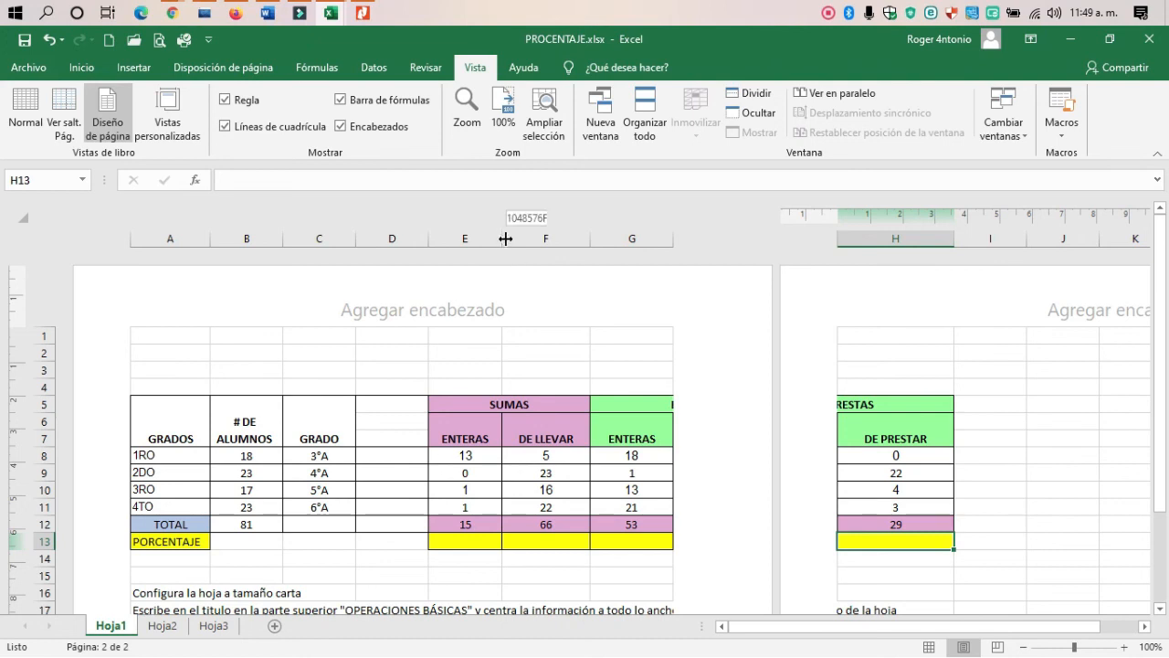
# Try narrowing columns E and F to shrink the table's width, and undo both width changes.
pyautogui.moveTo(502, 239); pyautogui.dragTo(486, 238)
pyautogui.moveTo(574, 238); pyautogui.dragTo(557, 238)
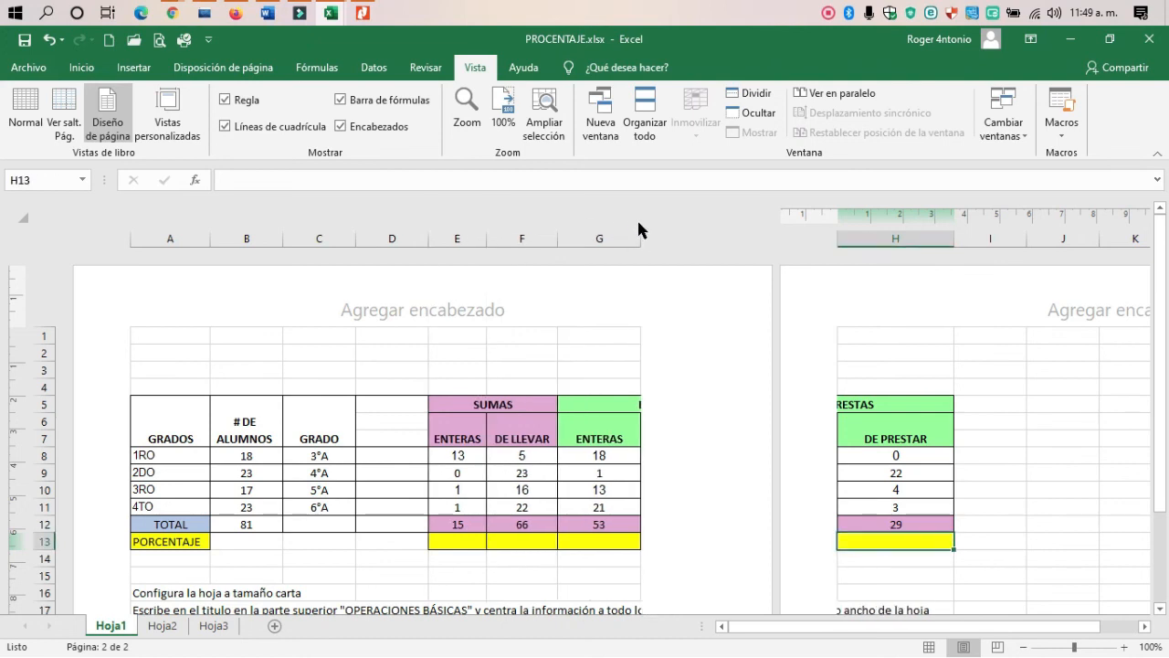
pyautogui.hotkey('ctrl', 'z')
pyautogui.hotkey('ctrl', 'z')
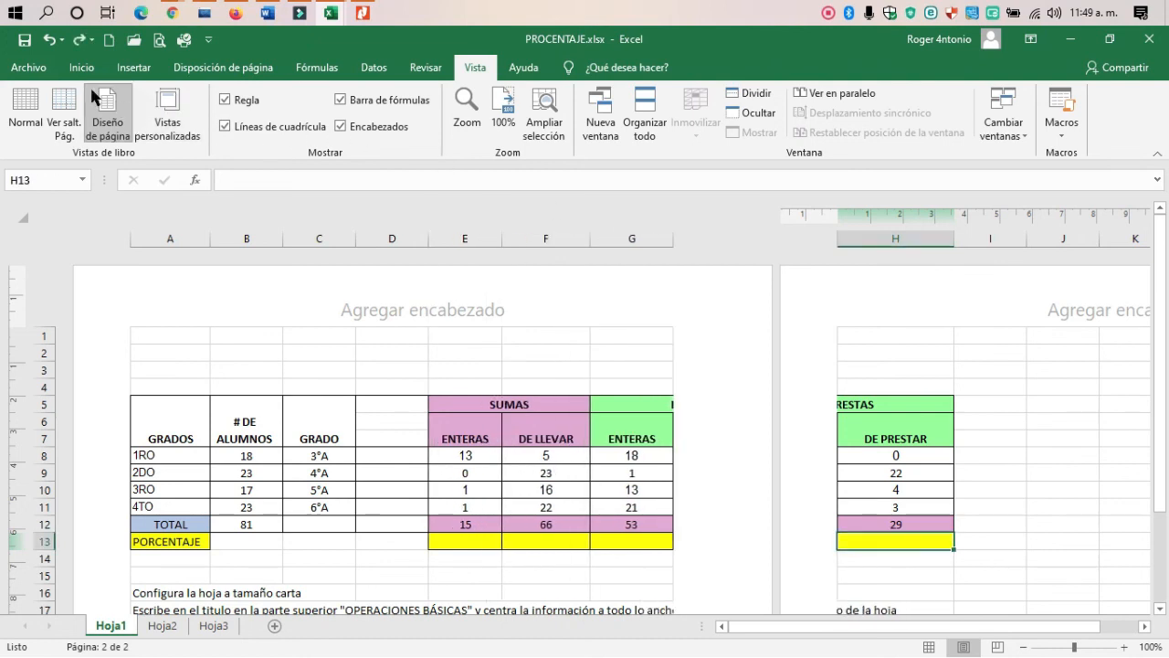
# Locate the print scale setting for fitting the table on the page, and review how the instructions split across pages.
pyautogui.click(81, 68)
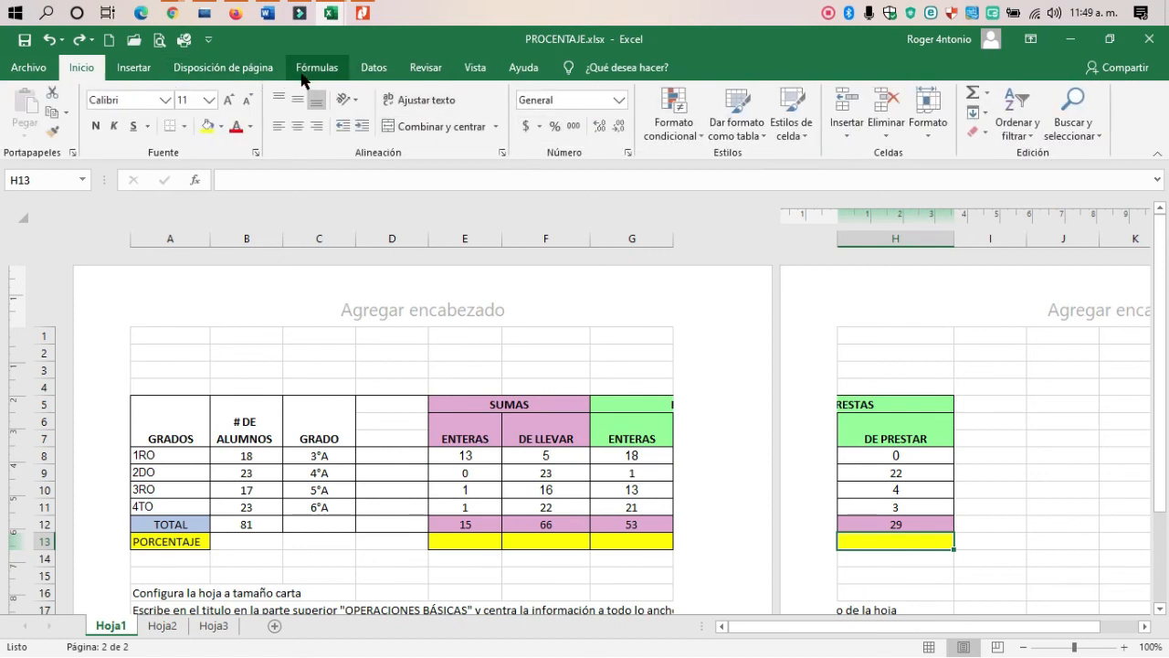
pyautogui.click(473, 69)
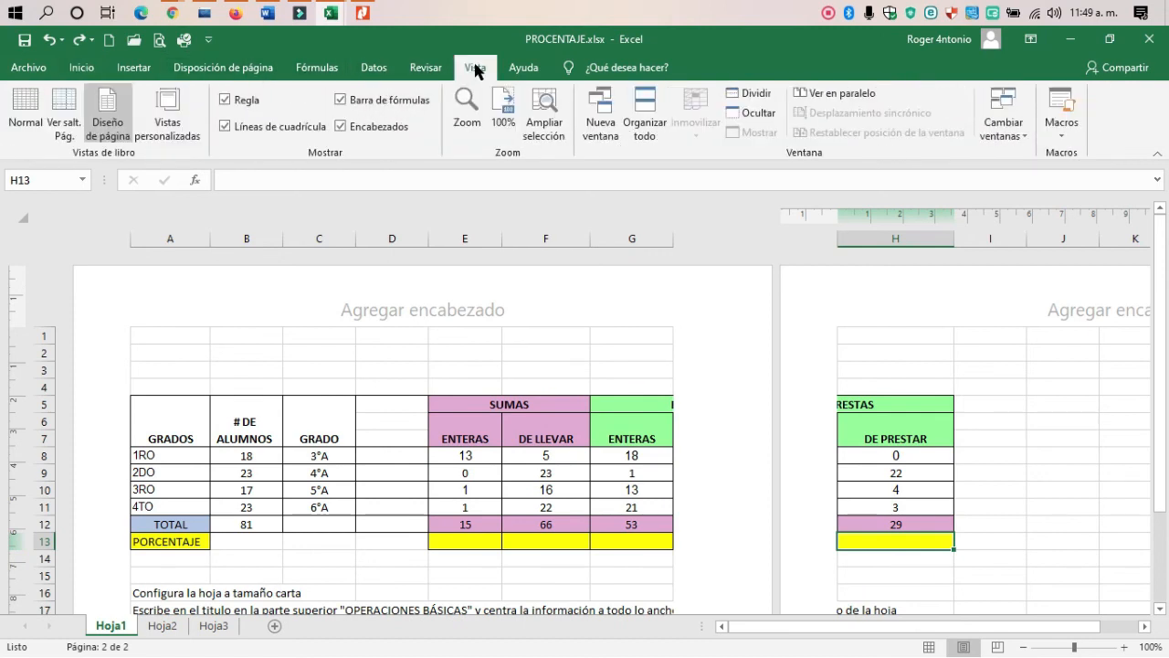
pyautogui.click(81, 68)
pyautogui.click(563, 405)
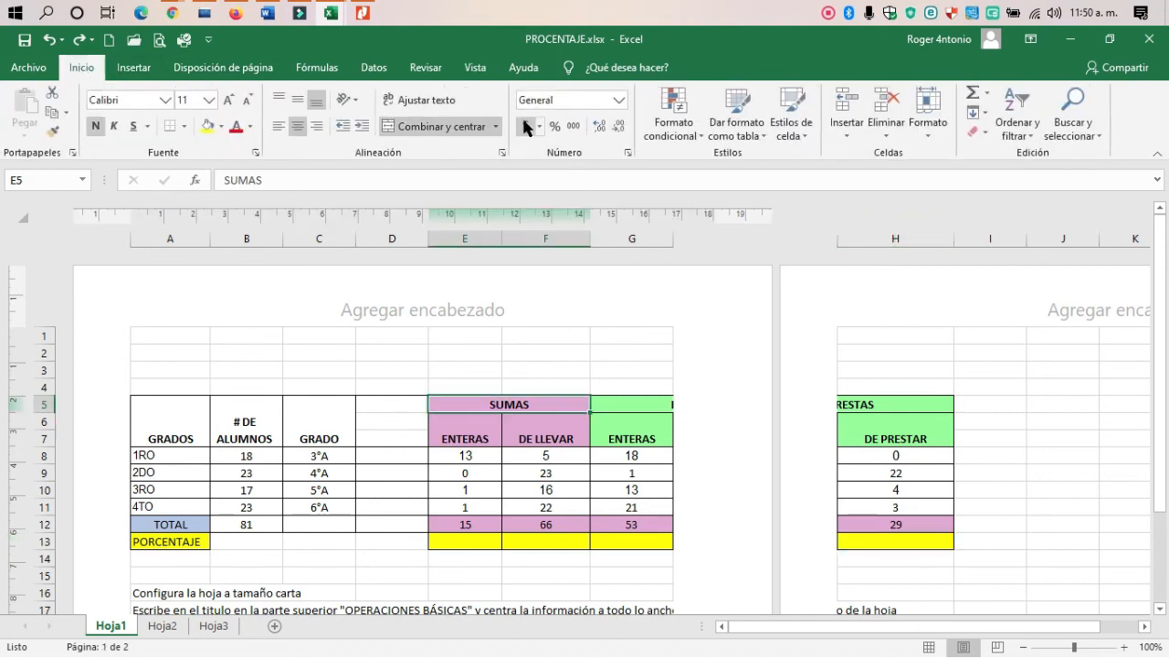
pyautogui.click(611, 454)
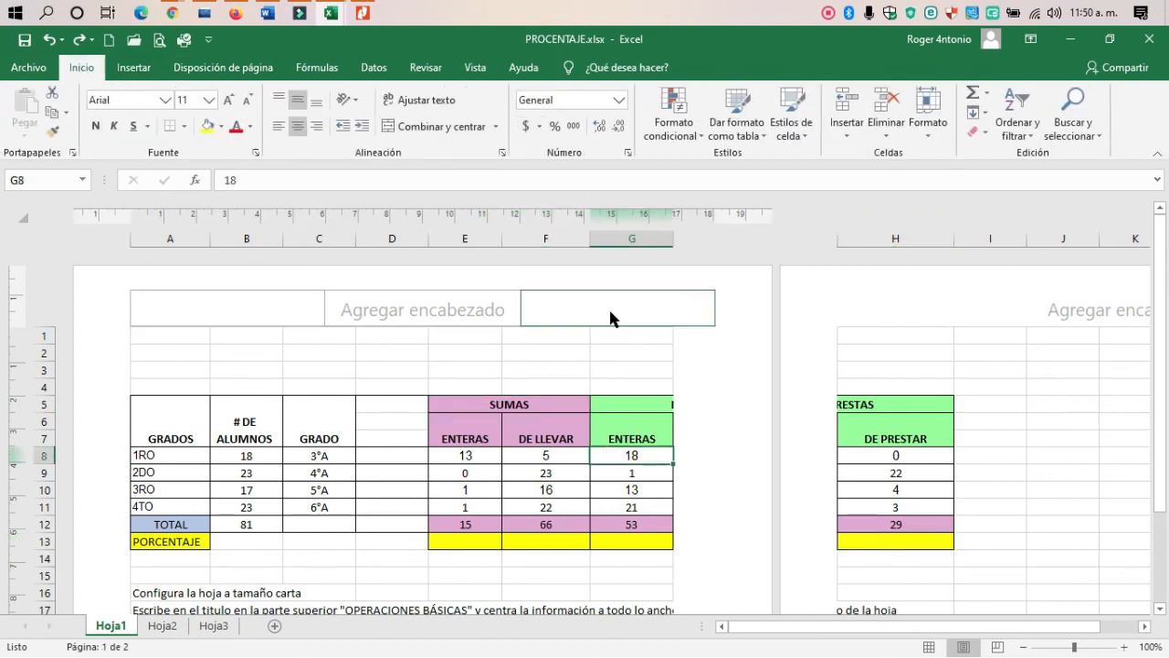
pyautogui.click(483, 70)
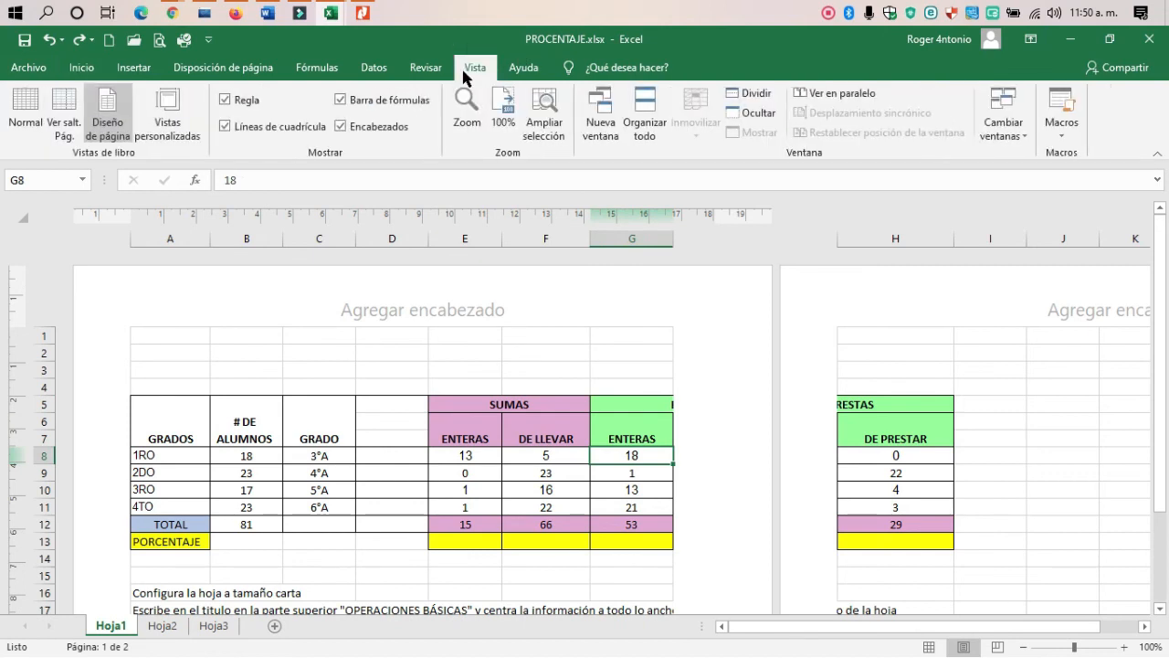
pyautogui.click(436, 70)
pyautogui.click(211, 69)
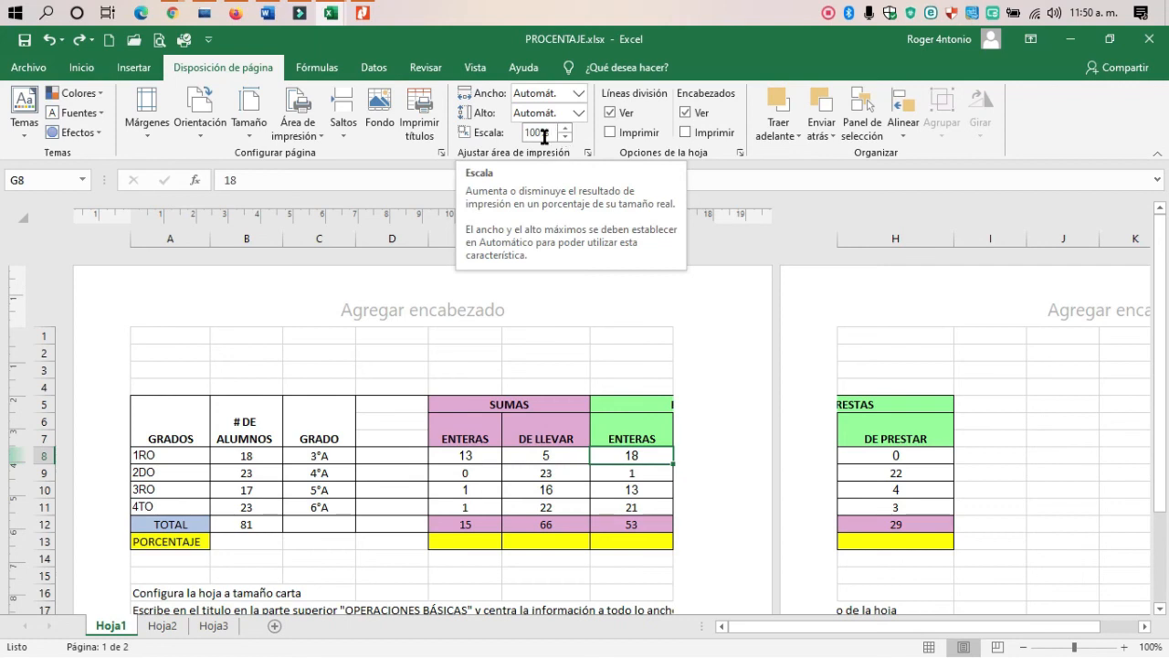
pyautogui.click(622, 438)
pyautogui.scroll(-4, 555, 352)
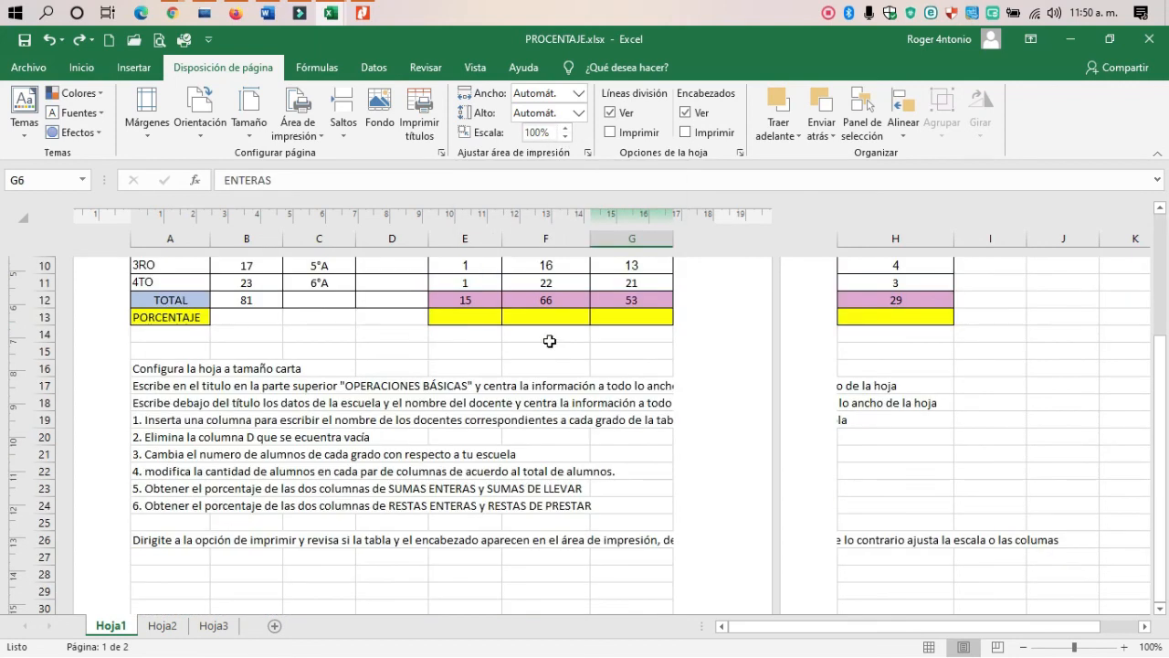
# Open Hoja2 and delete row 1 containing the title GRUPO DE 3° A Y 3° B.
pyautogui.click(166, 628)
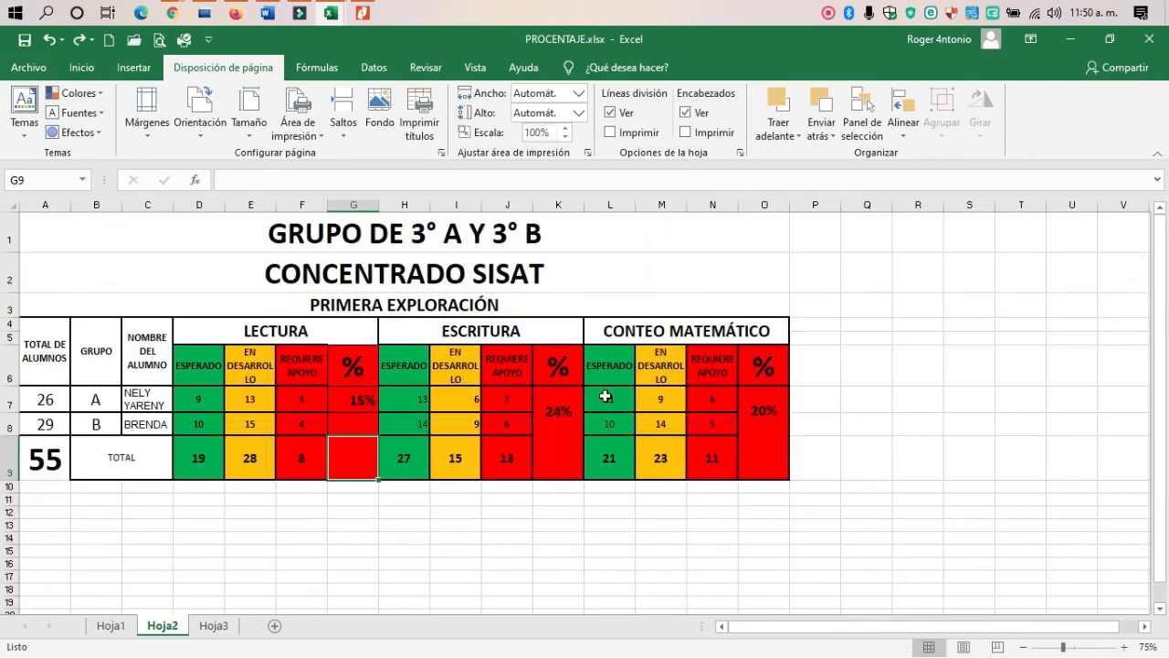
pyautogui.click(661, 418)
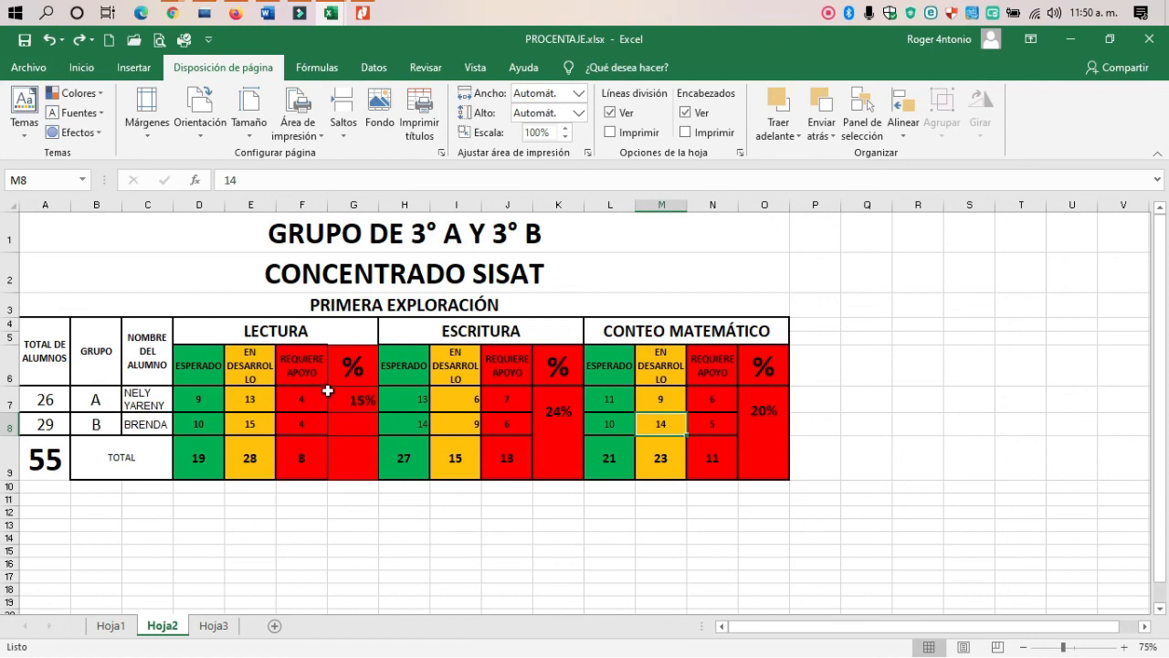
pyautogui.click(12, 236)
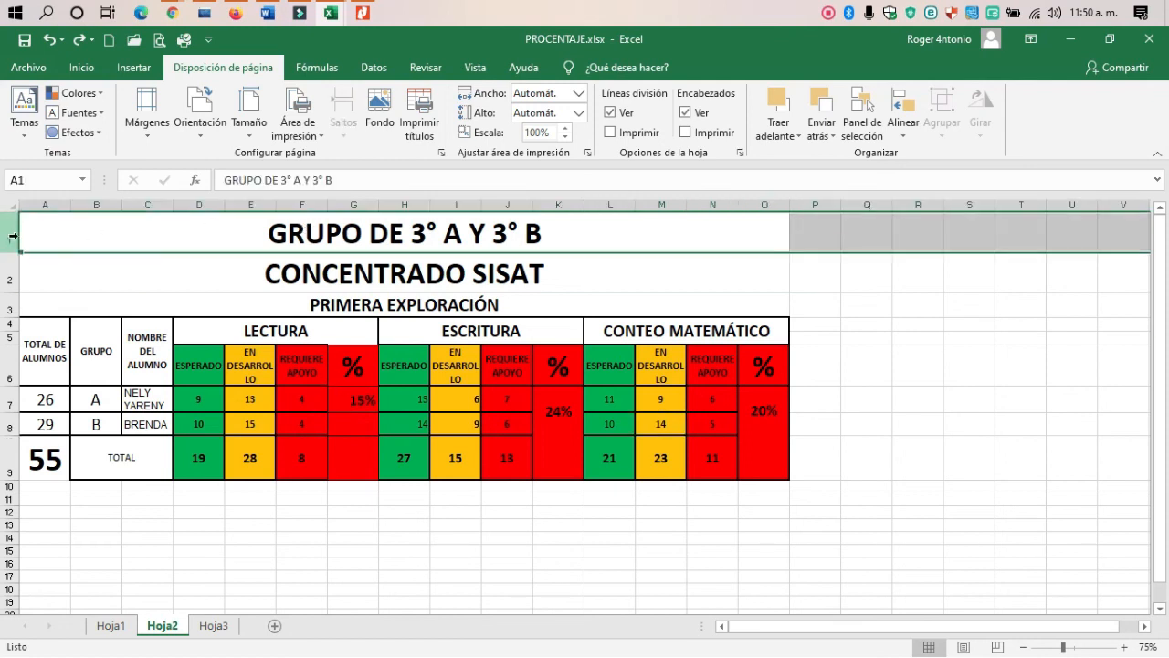
pyautogui.rightClick(12, 237)
pyautogui.click(64, 374)
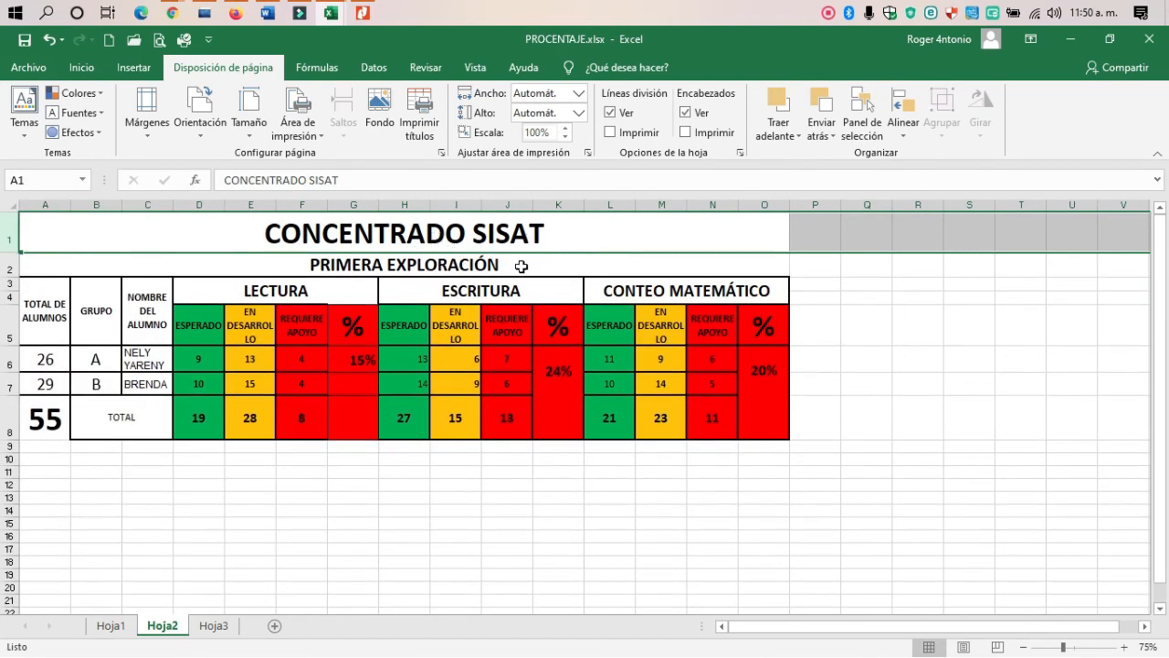
# Review the CONCENTRADO SISAT and PRIMERA EXPLORACIÓN title rows above the Hoja2 table.
pyautogui.click(531, 243)
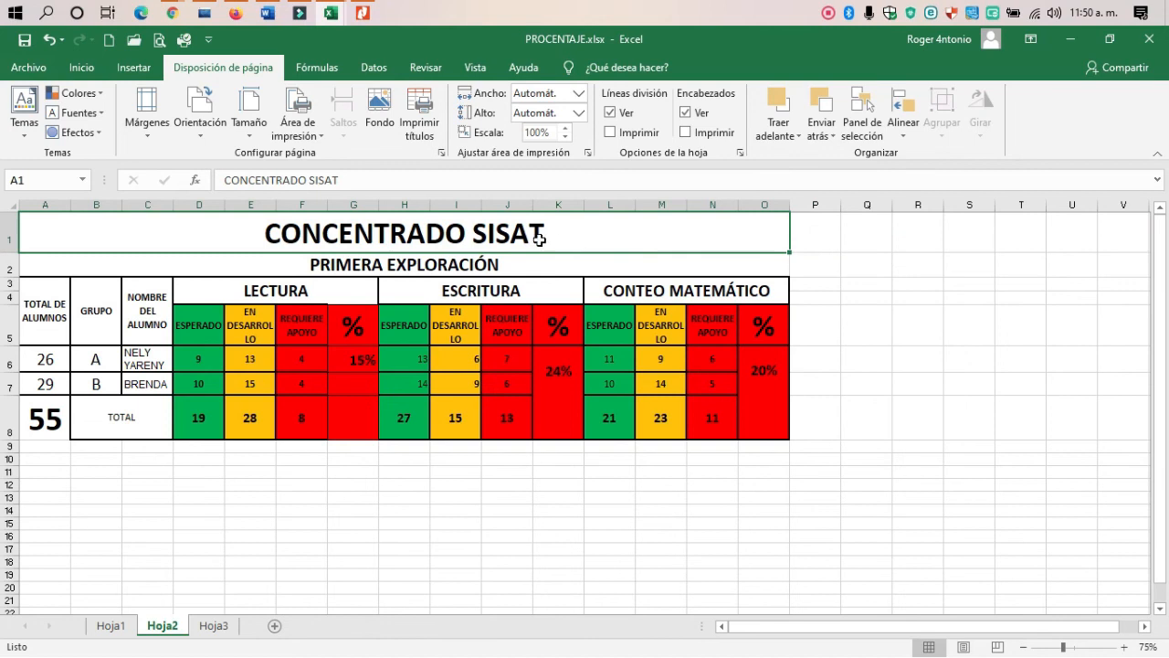
pyautogui.click(145, 69)
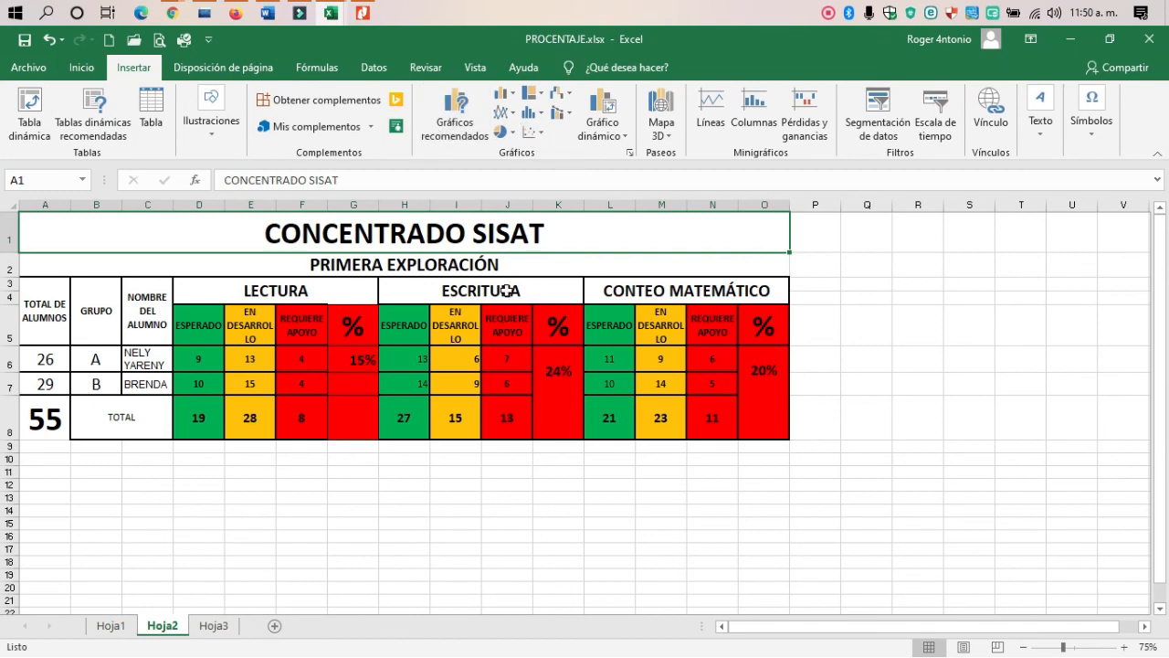
pyautogui.click(673, 474)
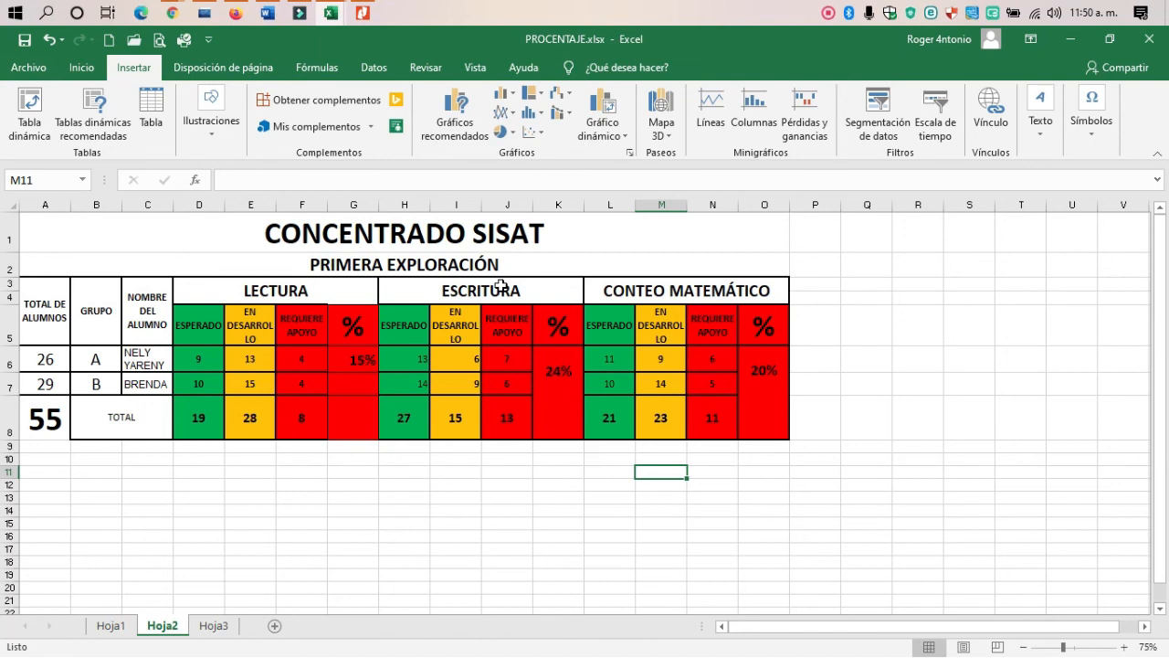
pyautogui.click(417, 259)
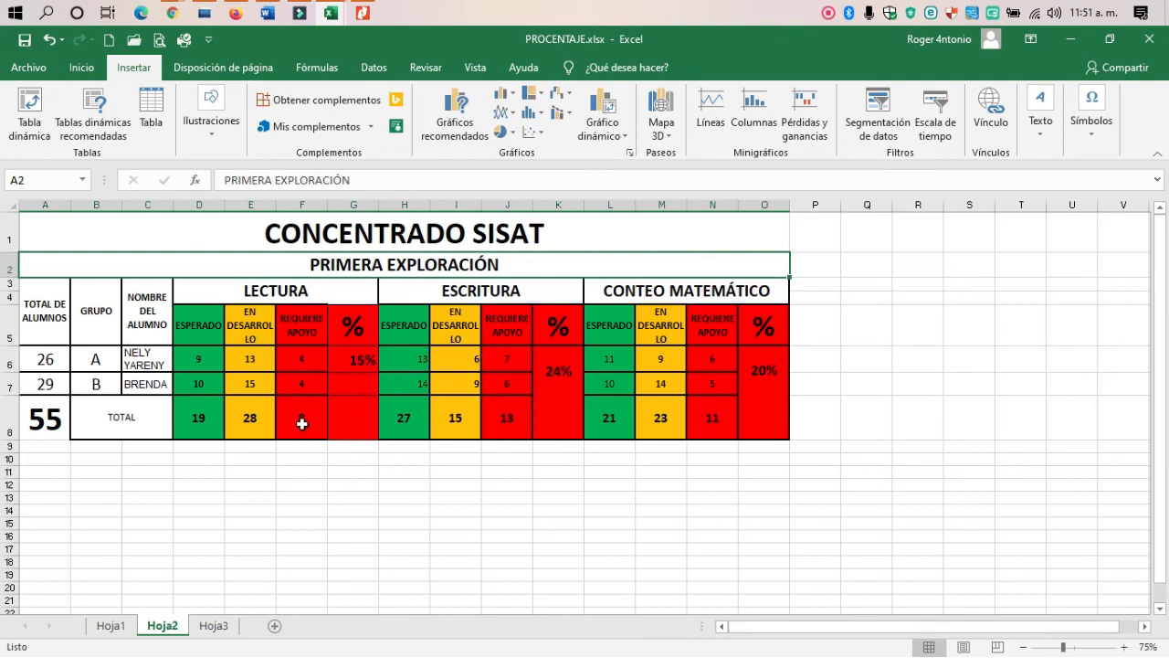
# Examine the LECTURA totals in D8:F8 and the percentage formula in G6, checking it against cells F6 and A6.
pyautogui.click(203, 418)
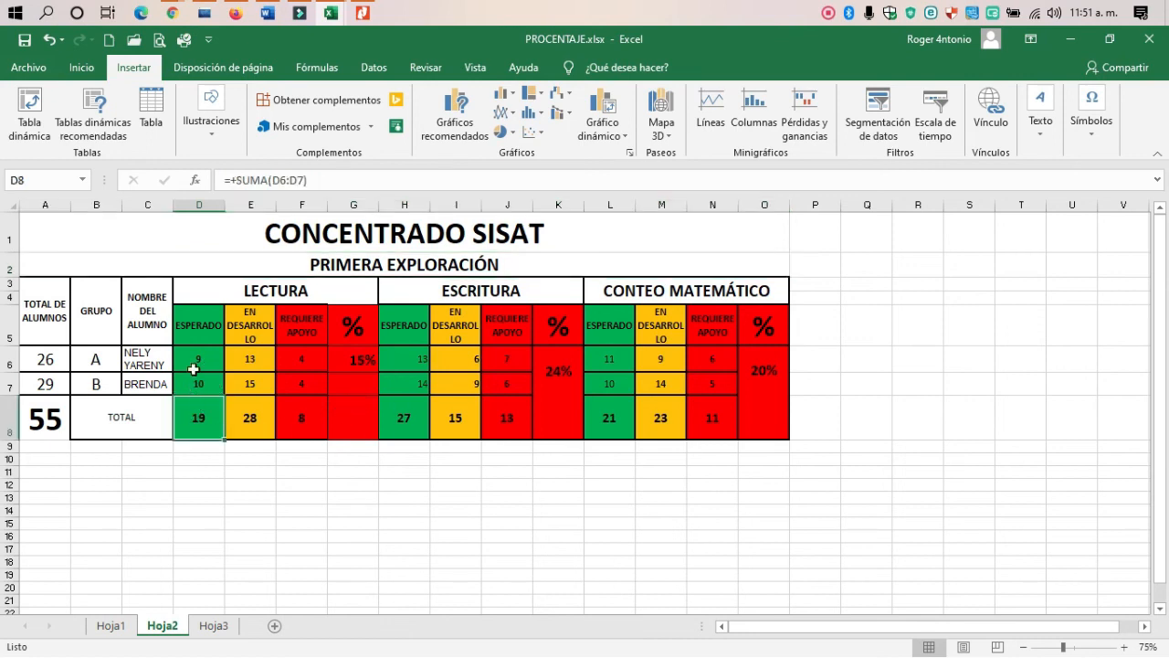
pyautogui.click(240, 418)
pyautogui.click(310, 416)
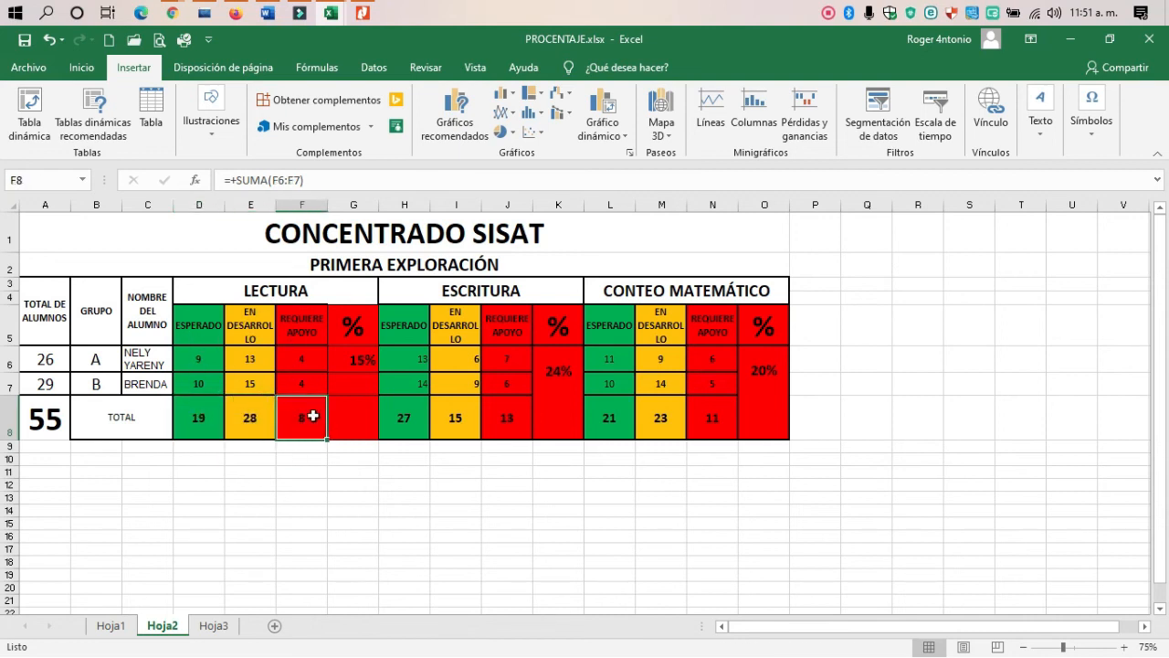
pyautogui.click(356, 359)
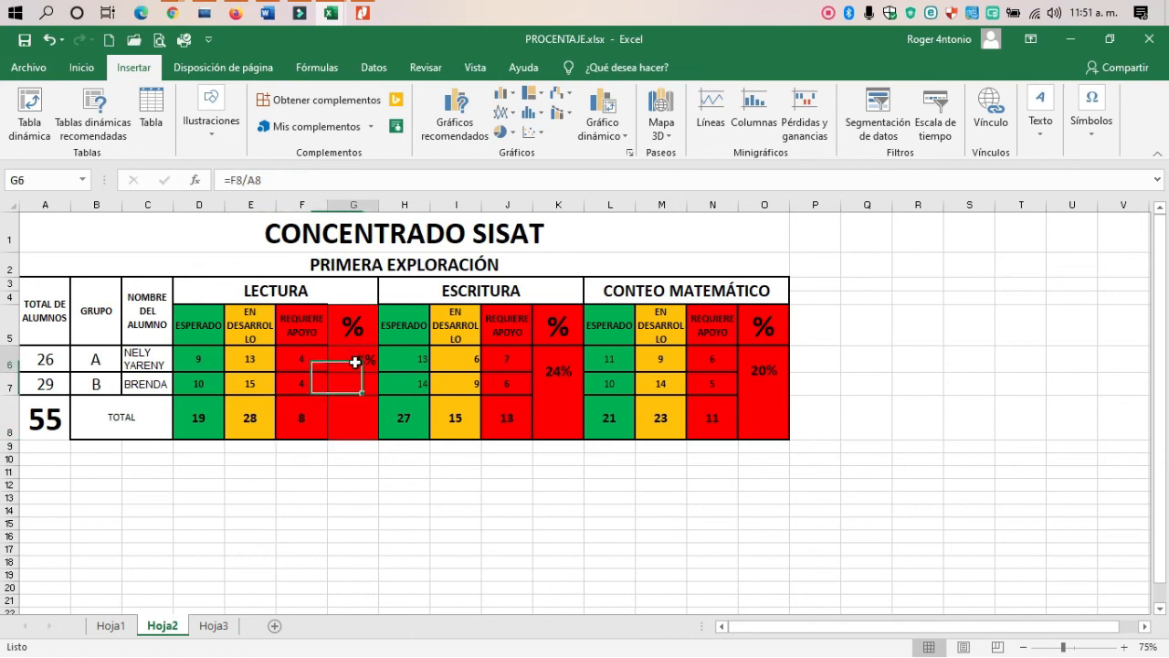
pyautogui.click(307, 362)
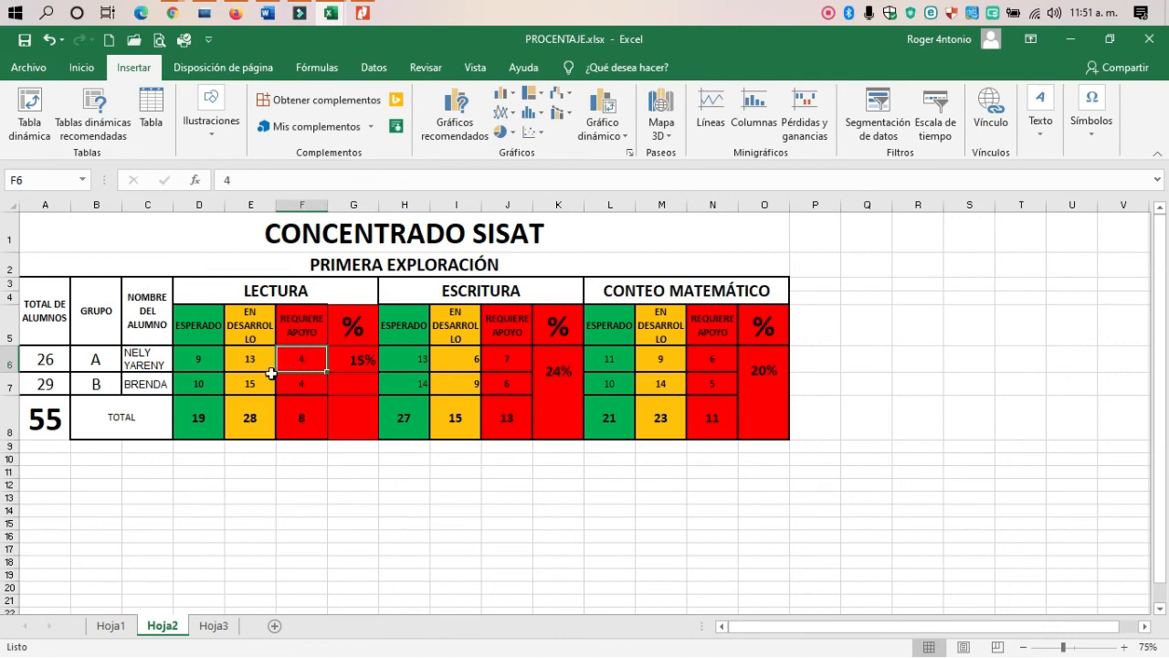
pyautogui.click(45, 361)
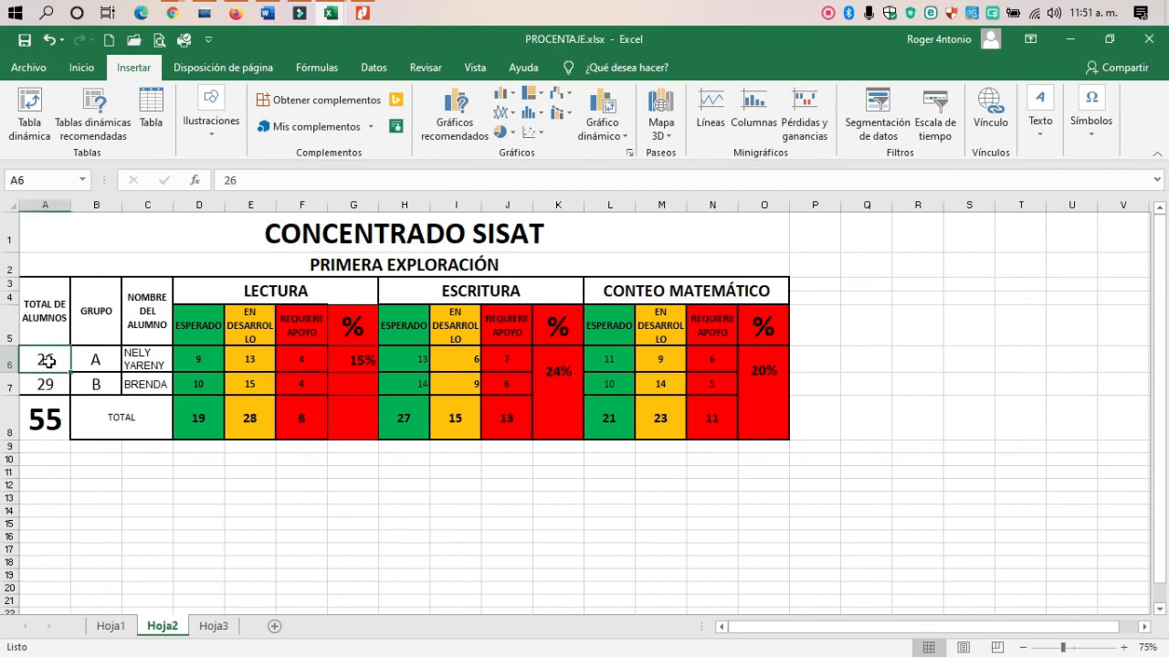
pyautogui.click(311, 361)
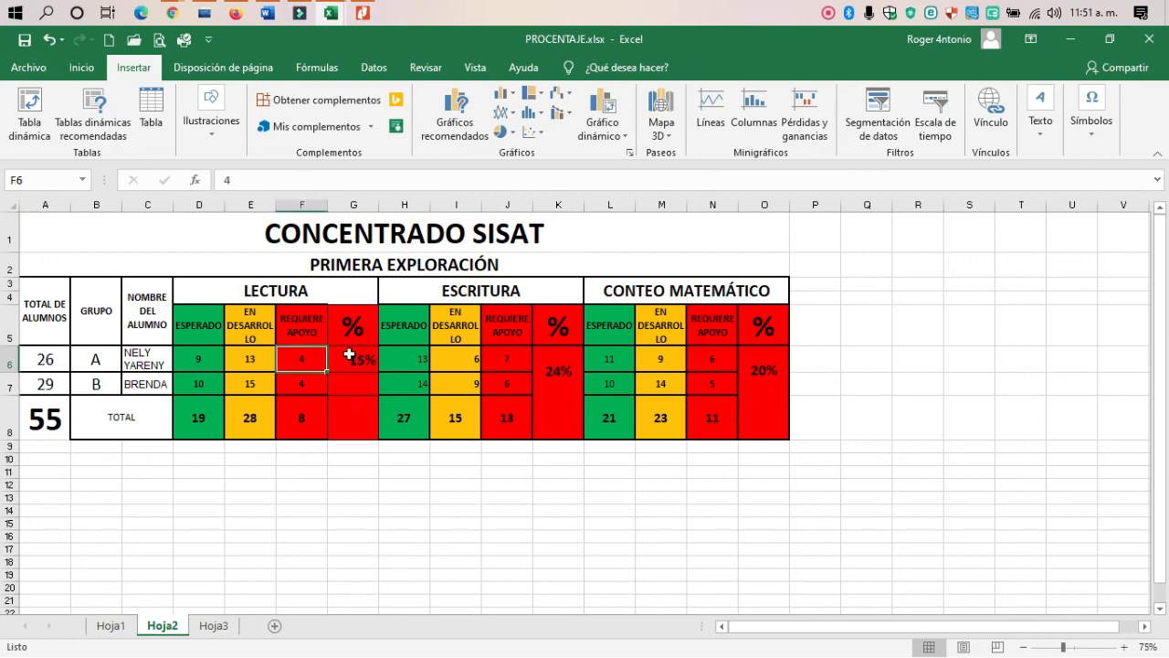
pyautogui.doubleClick(357, 359)
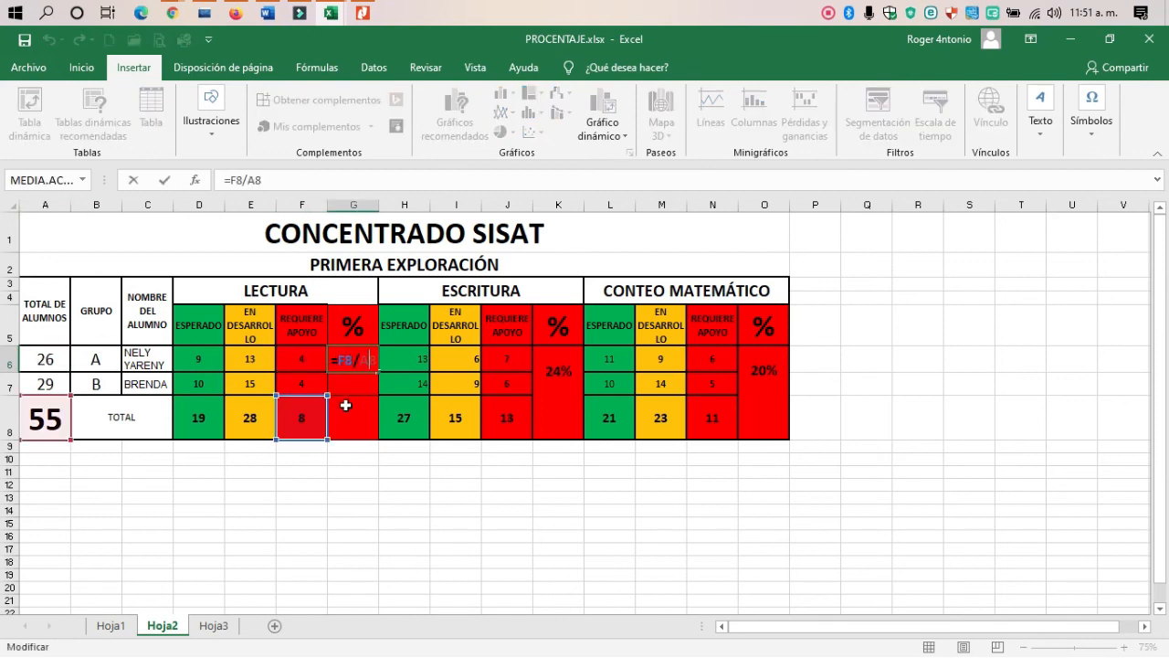
pyautogui.press('Escape')
# Move the LECTURA percentage formula from G6 to G8 in the TOTAL row and check its cell references.
pyautogui.click(354, 401)
pyautogui.click(365, 367)
pyautogui.moveTo(367, 374); pyautogui.dragTo(364, 420)
pyautogui.click(357, 374)
pyautogui.doubleClick(354, 429)
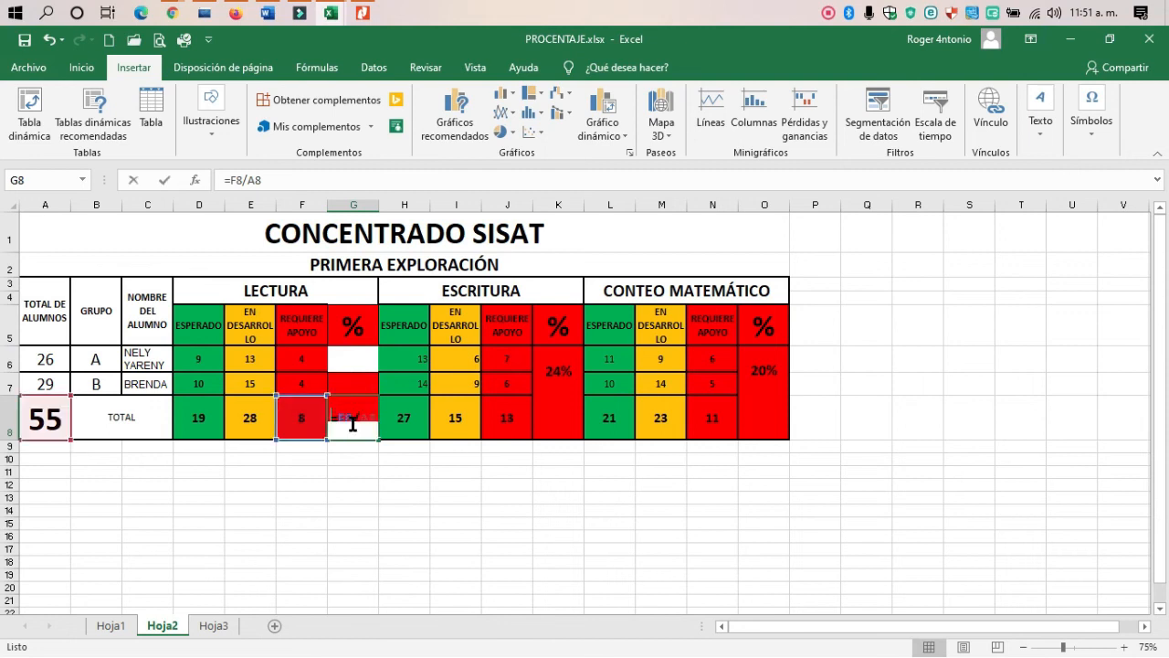
pyautogui.press('Escape')
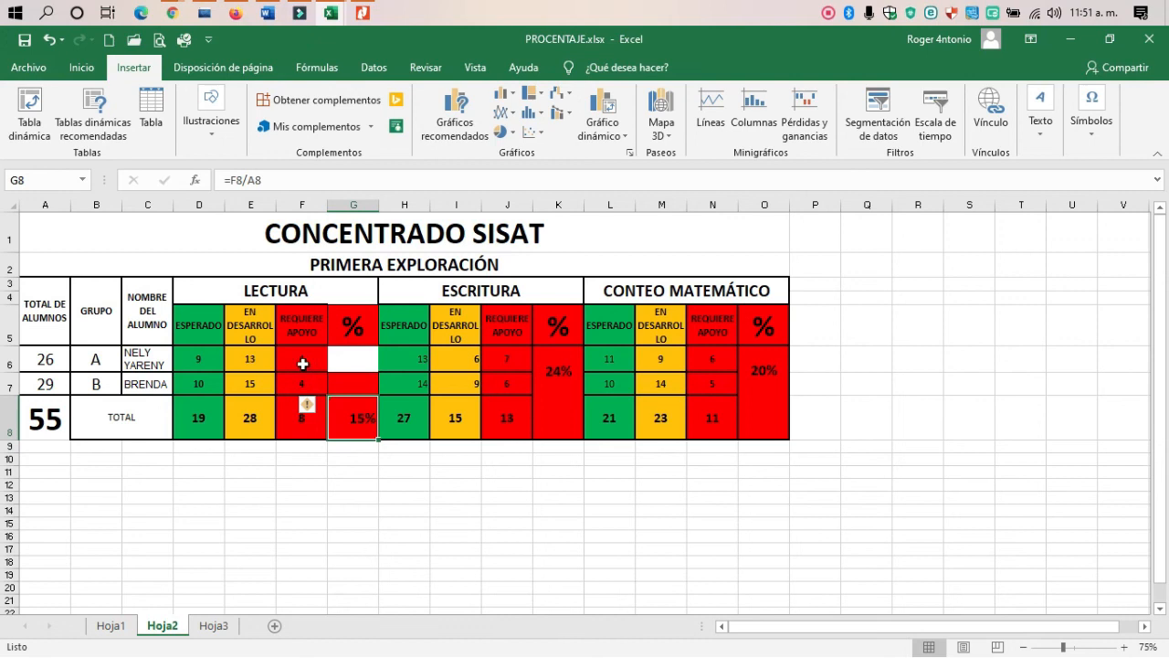
# Inspect the REQUIERE APOYO total in F8 and the LECTURA percentage cells G6 and G7 for groups A and B.
pyautogui.click(301, 413)
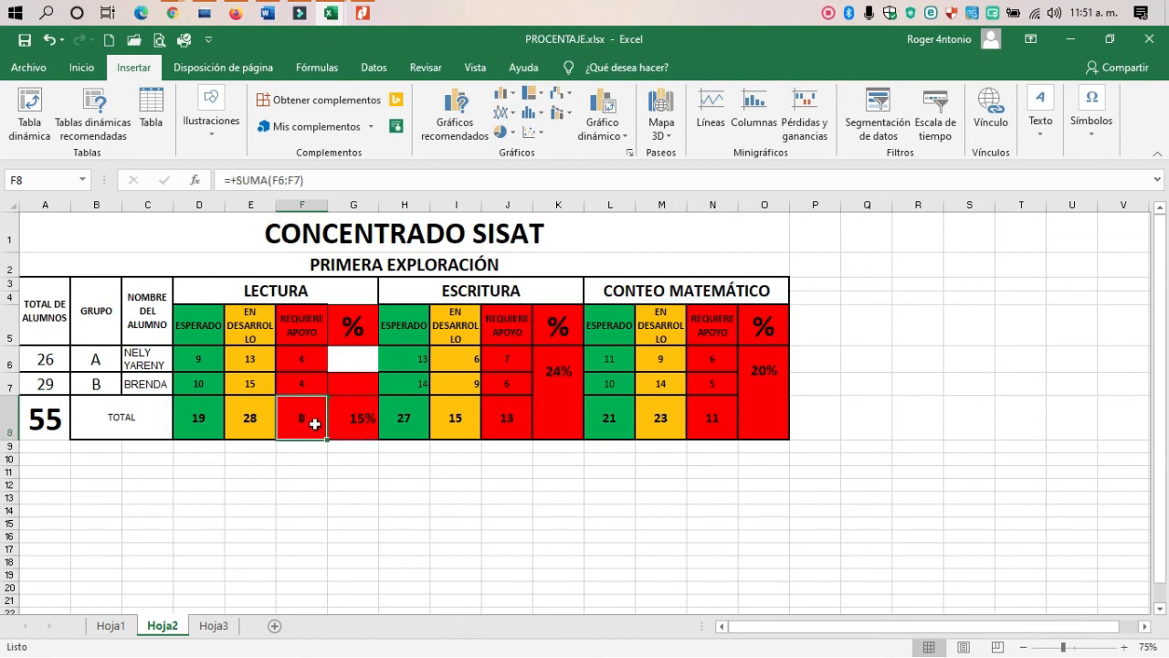
pyautogui.click(356, 360)
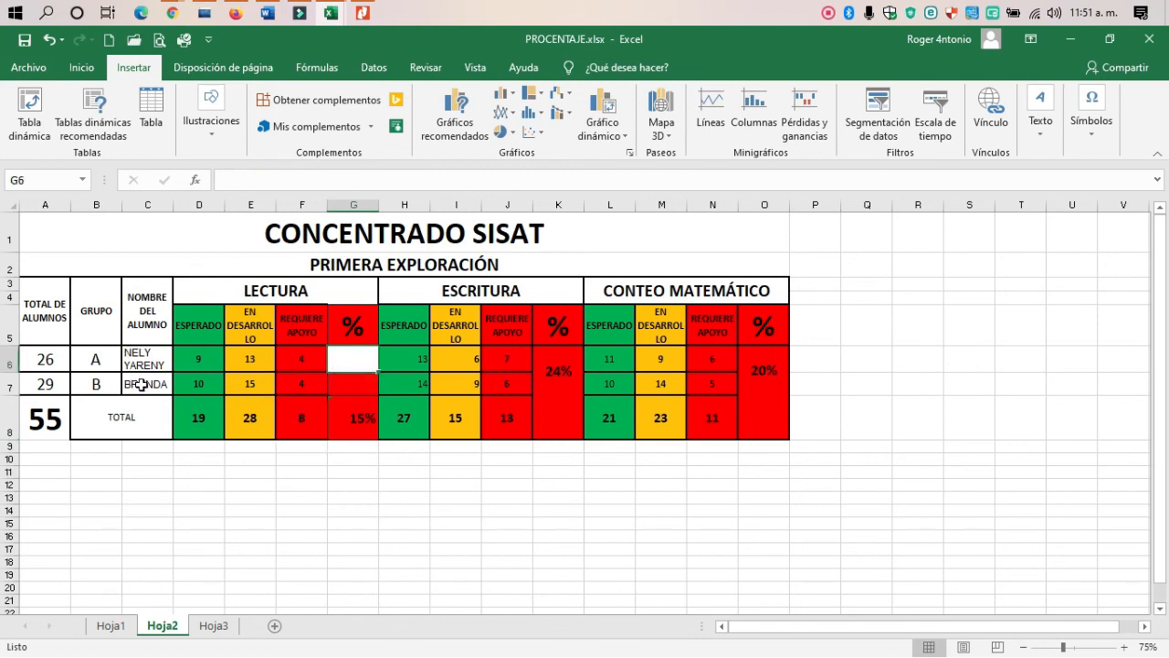
pyautogui.click(347, 383)
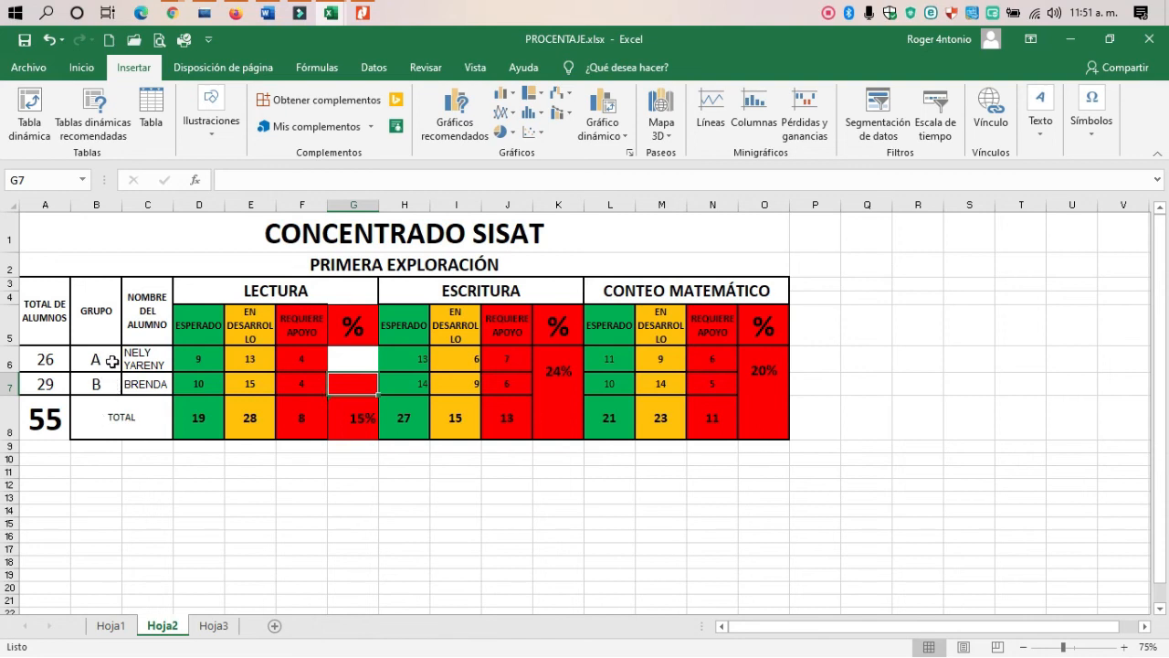
# Check the LECTURA total percentage formula in G8 and clear the ESCRITURA percentage formula from K6.
pyautogui.click(353, 413)
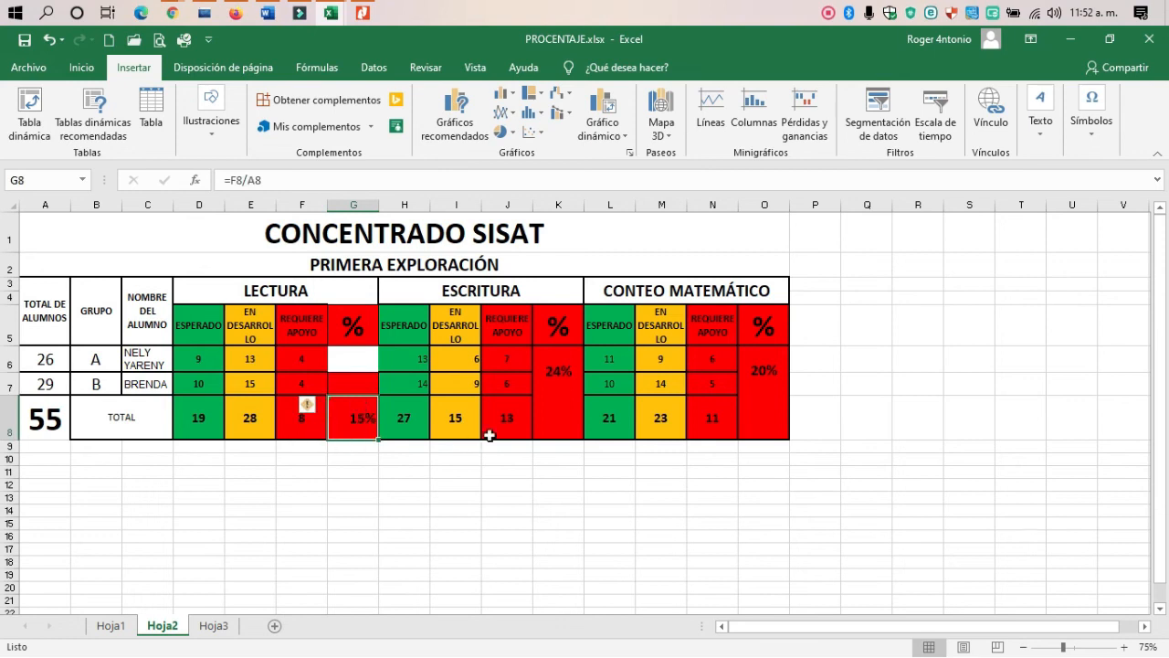
pyautogui.click(556, 375)
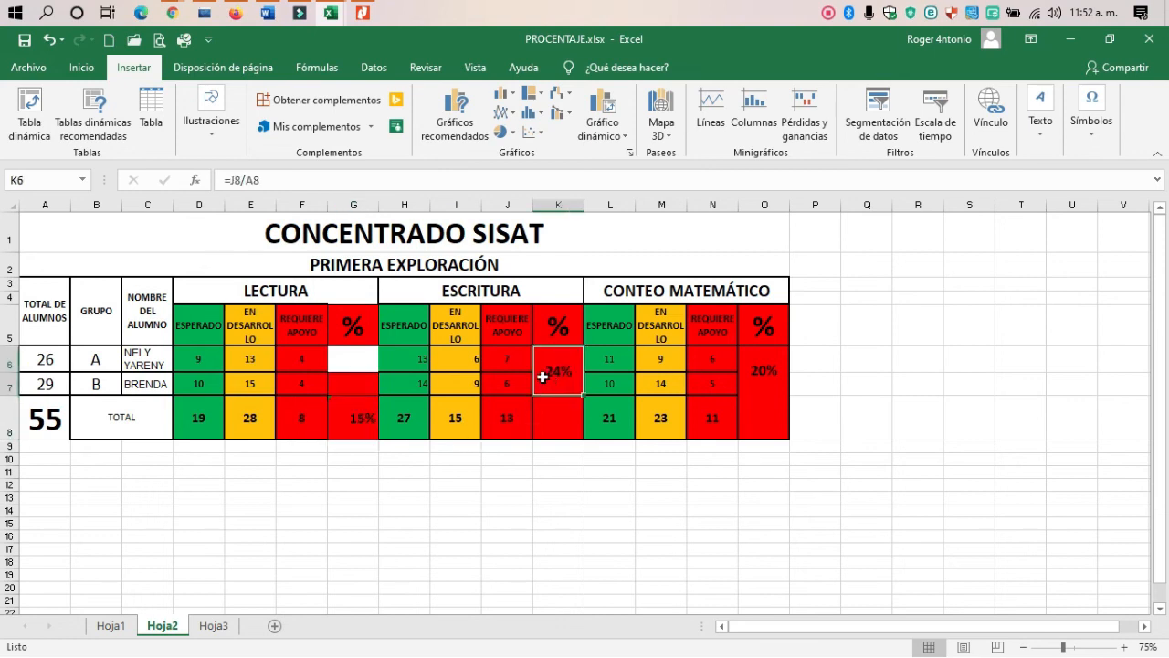
pyautogui.press('Delete')
# Copy the empty red percentage cell G7 onto G6 so group A's LECTURA cell has the same formatting.
pyautogui.click(361, 365)
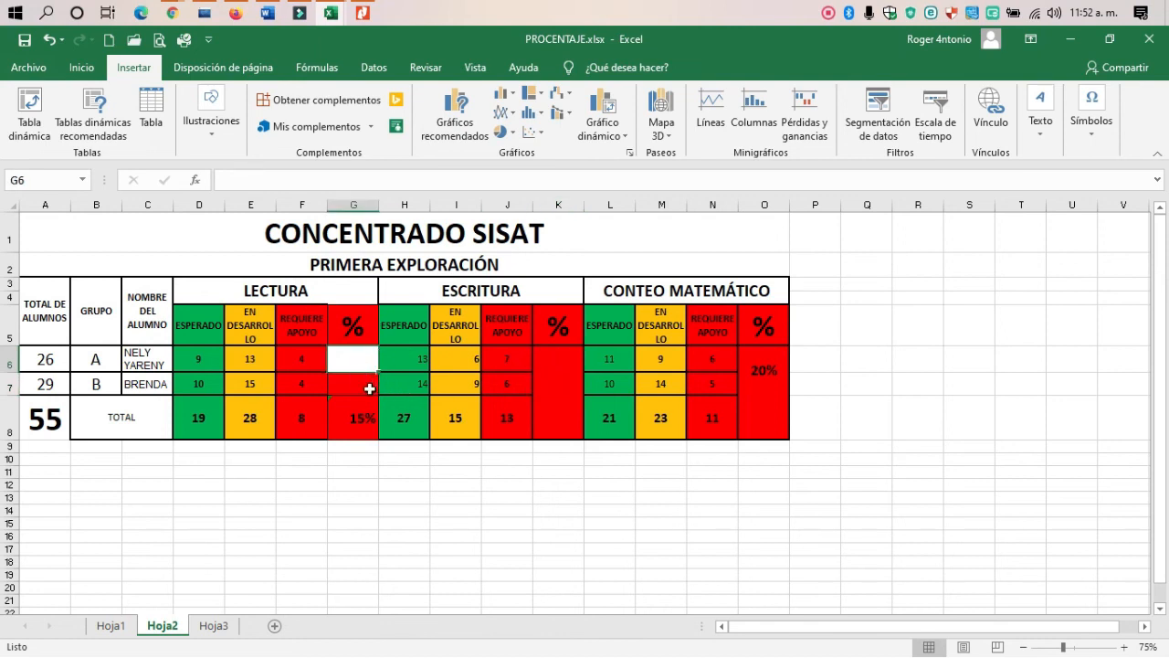
pyautogui.click(366, 384)
pyautogui.hotkey('ctrl', 'c')
pyautogui.click(358, 358)
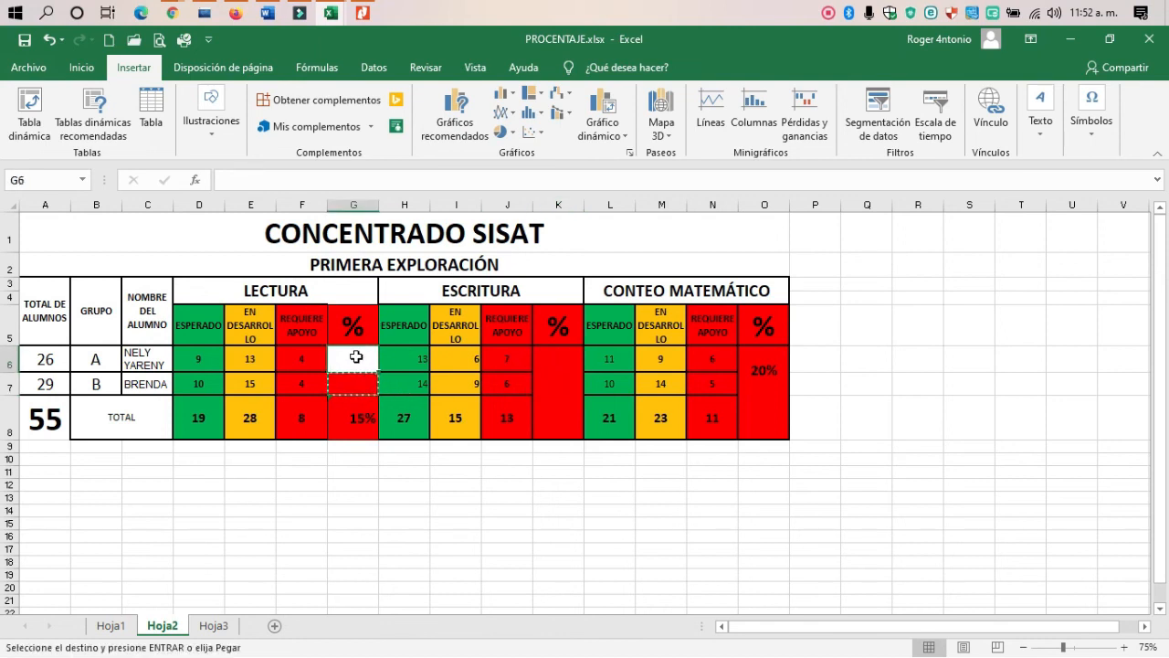
pyautogui.hotkey('ctrl', 'v')
pyautogui.click(437, 448)
# Add cell borders to the LECTURA percentage range G6:G8.
pyautogui.moveTo(352, 362); pyautogui.dragTo(352, 420)
pyautogui.click(84, 68)
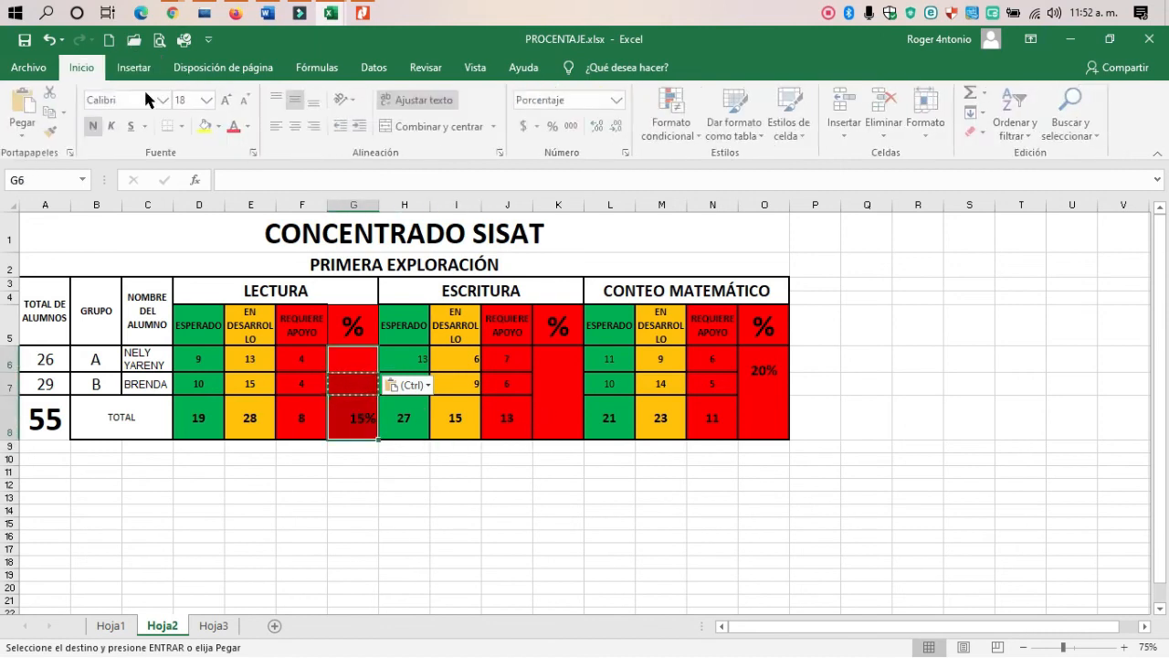
pyautogui.click(184, 126)
pyautogui.click(219, 273)
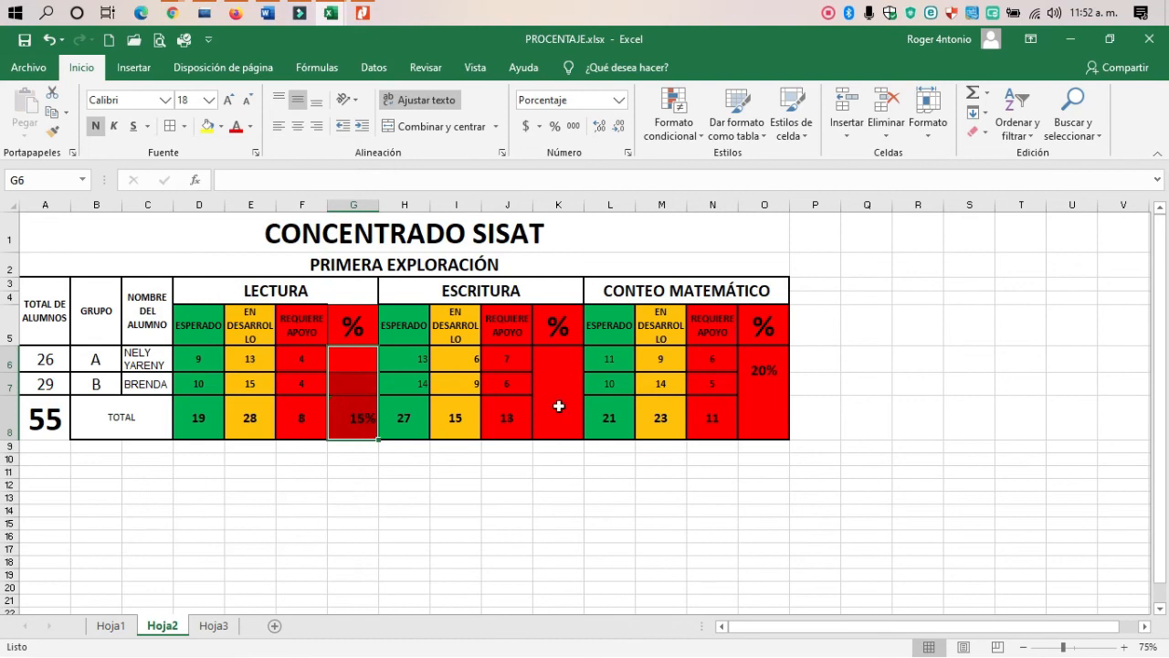
# Inspect the ESCRITURA percentage cells K6 and K8 and the CONTEO MATEMÁTICO percentage formula in O6.
pyautogui.click(559, 368)
pyautogui.click(549, 412)
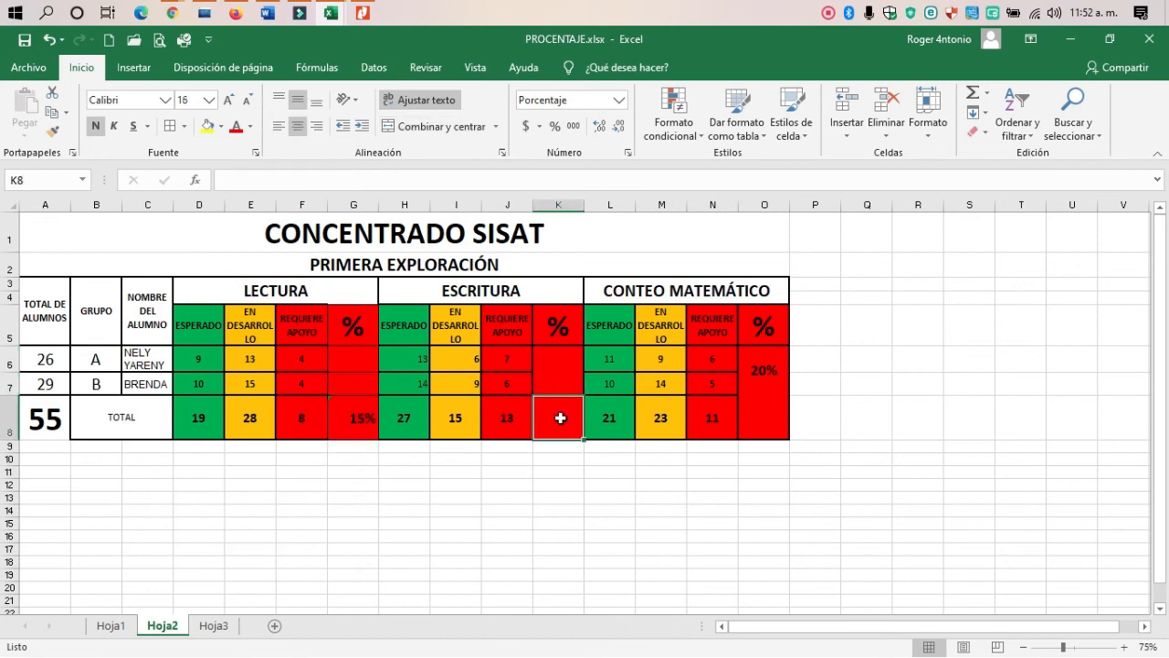
pyautogui.click(757, 370)
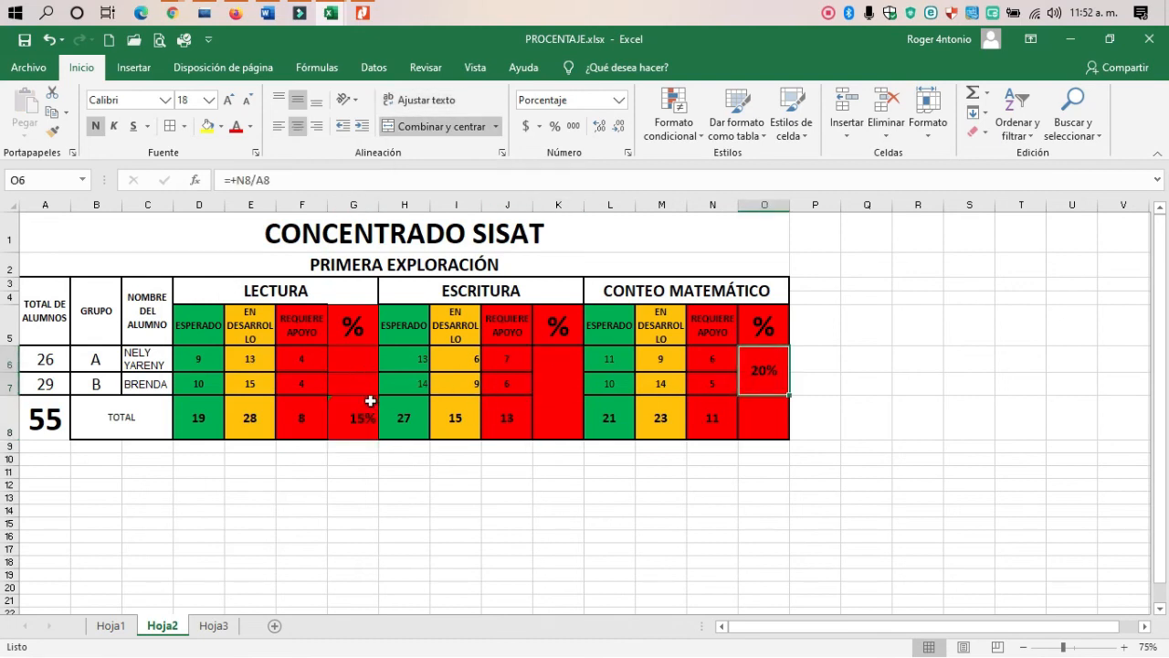
pyautogui.click(98, 511)
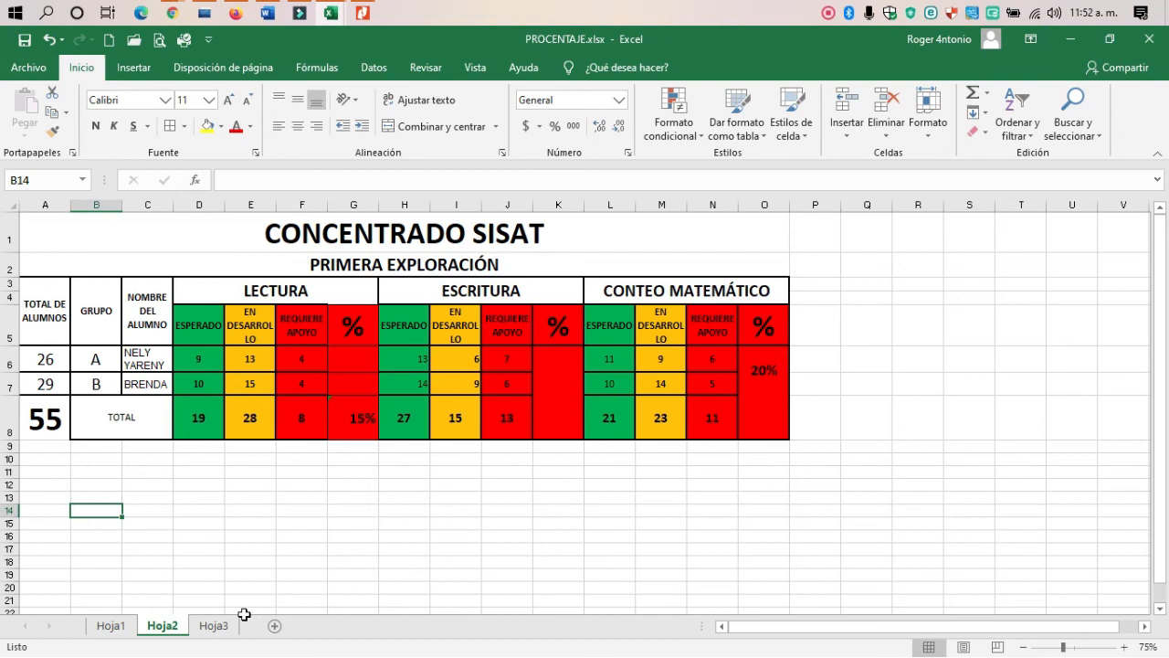
# Look over the RESULTADO DE OPERACIONES BÁSICAS 2020 table and its PORCENTAJE row on Hoja3, and go back to Hoja1.
pyautogui.click(214, 626)
pyautogui.scroll(-4, 541, 454)
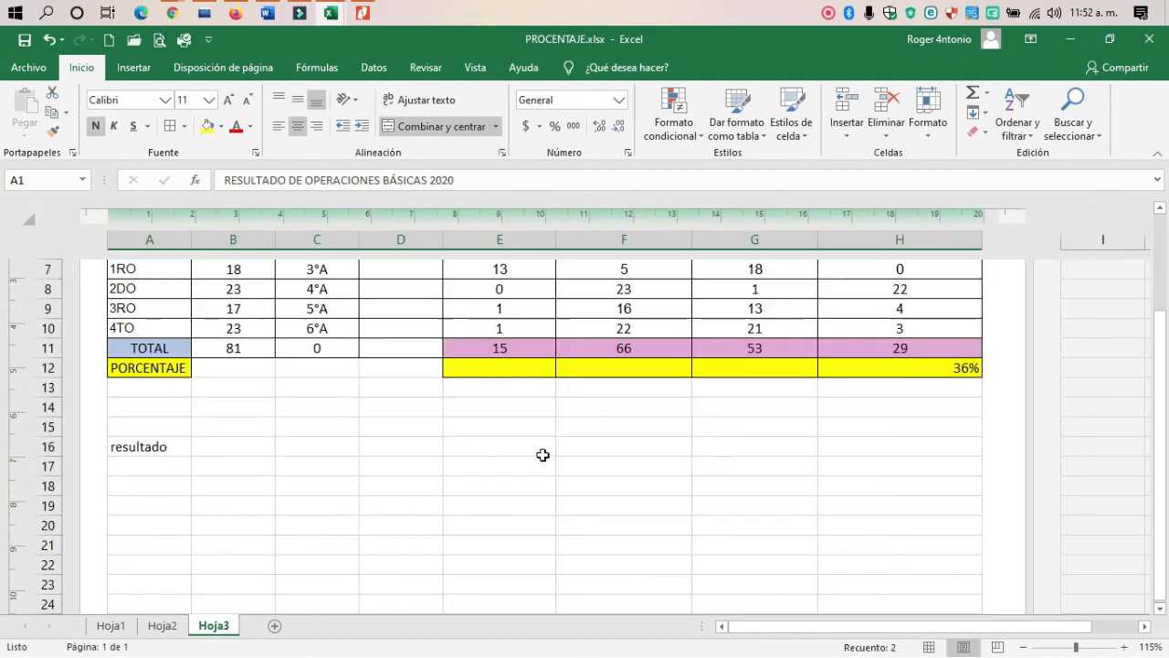
pyautogui.scroll(2, 539, 455)
pyautogui.click(118, 630)
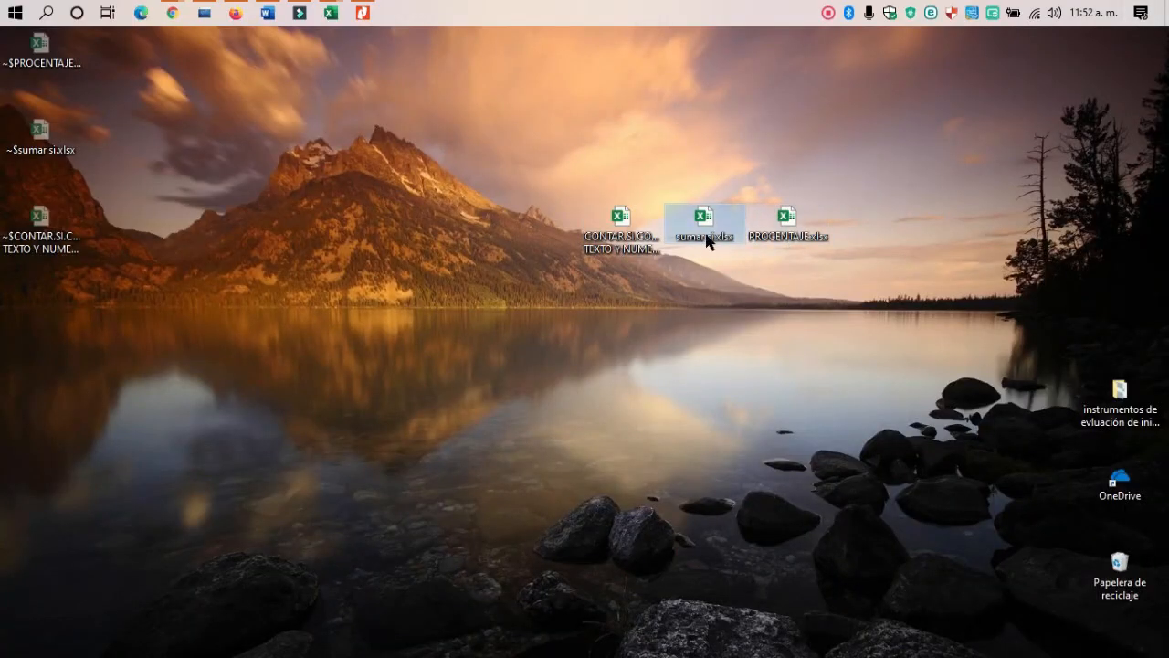
# Switch to the CONTAR.SI.CONJUNTO TEXTO Y NUMEROS.xlsx workbook and locate the video link below the TRIM 1 grades table.
pyautogui.moveTo(331, 13)
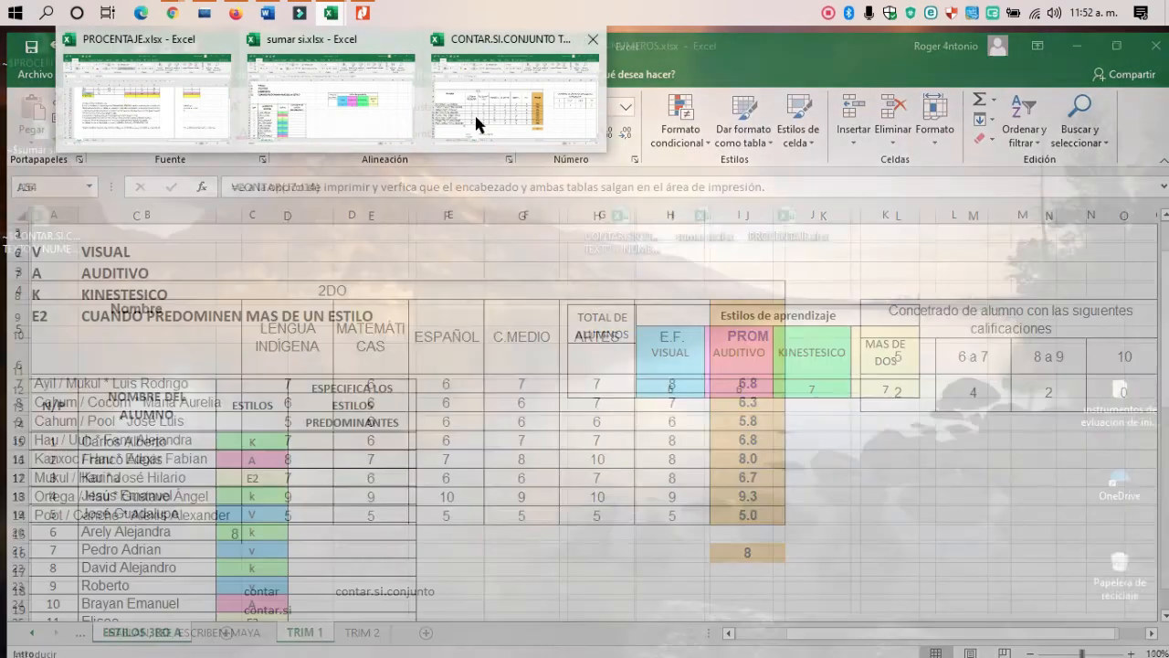
pyautogui.click(474, 113)
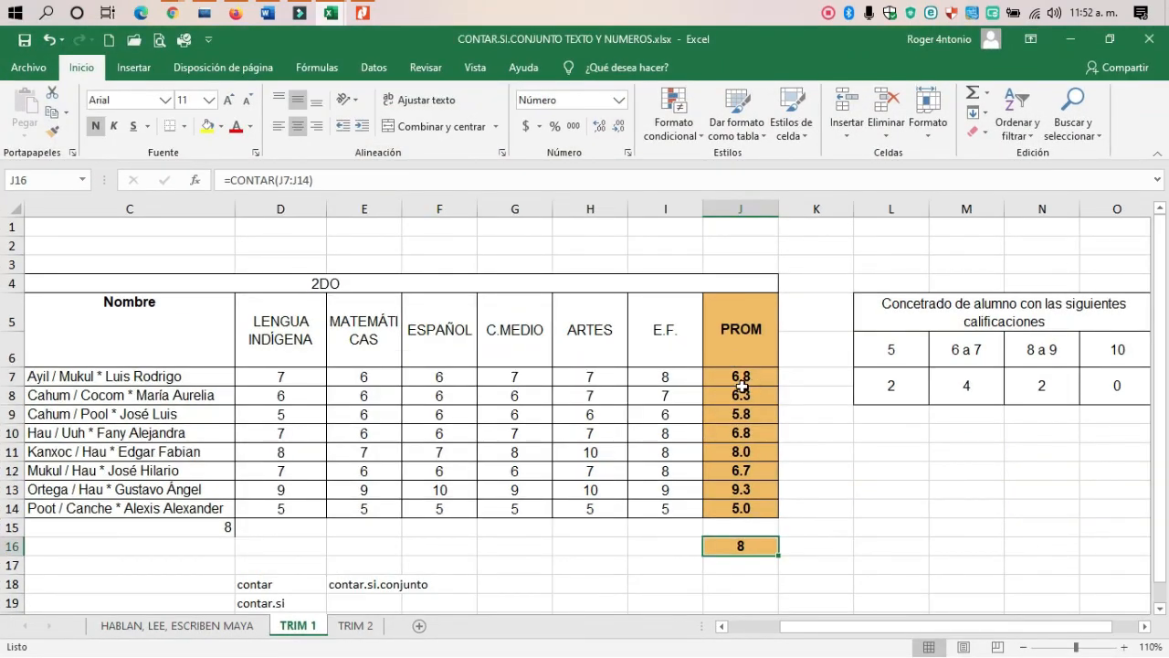
pyautogui.scroll(-1, 727, 409)
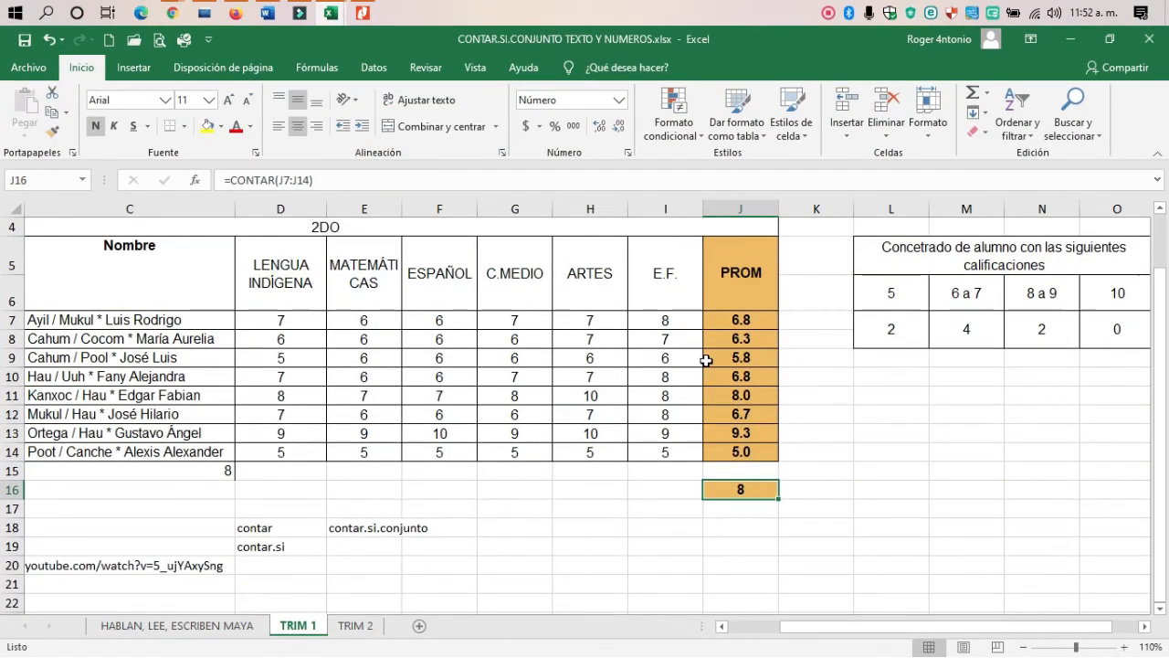
pyautogui.click(130, 567)
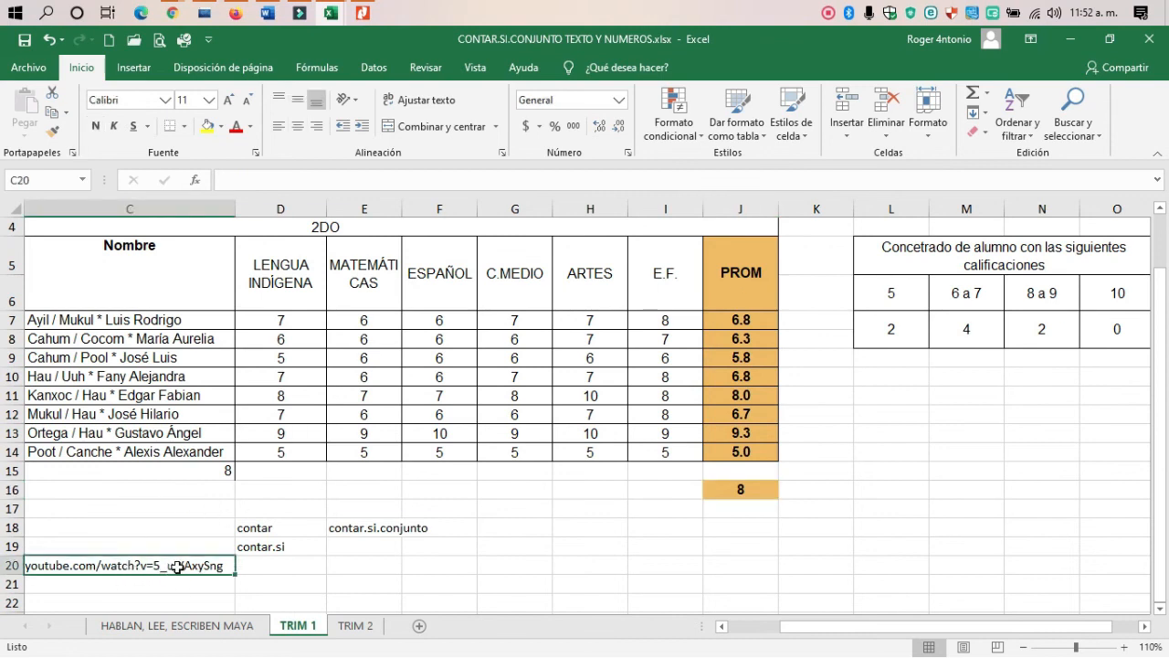
# Review the PROM averages in J7:J14 and clear the CONTAR formula from J16.
pyautogui.click(747, 317)
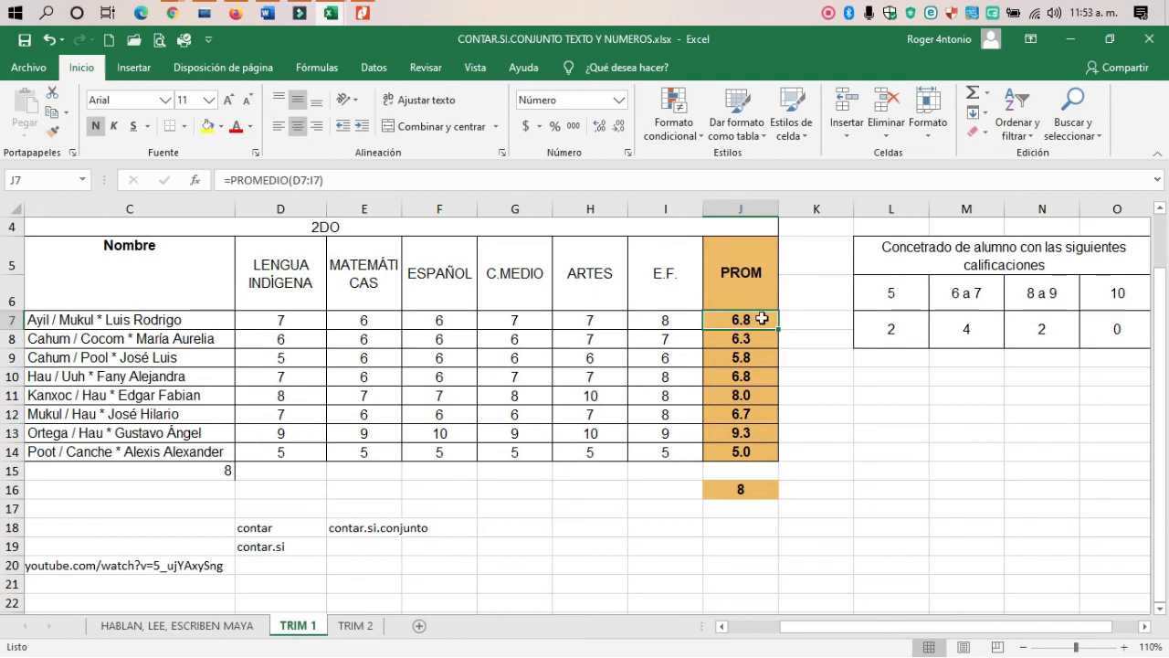
pyautogui.moveTo(763, 318); pyautogui.dragTo(765, 453)
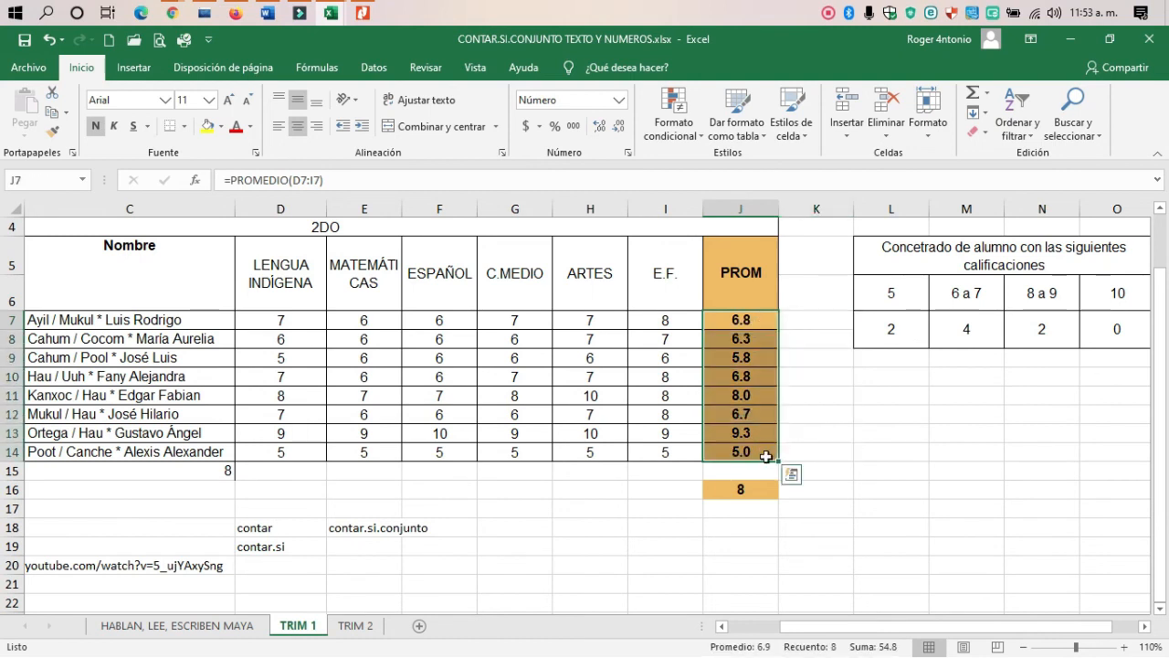
pyautogui.click(766, 487)
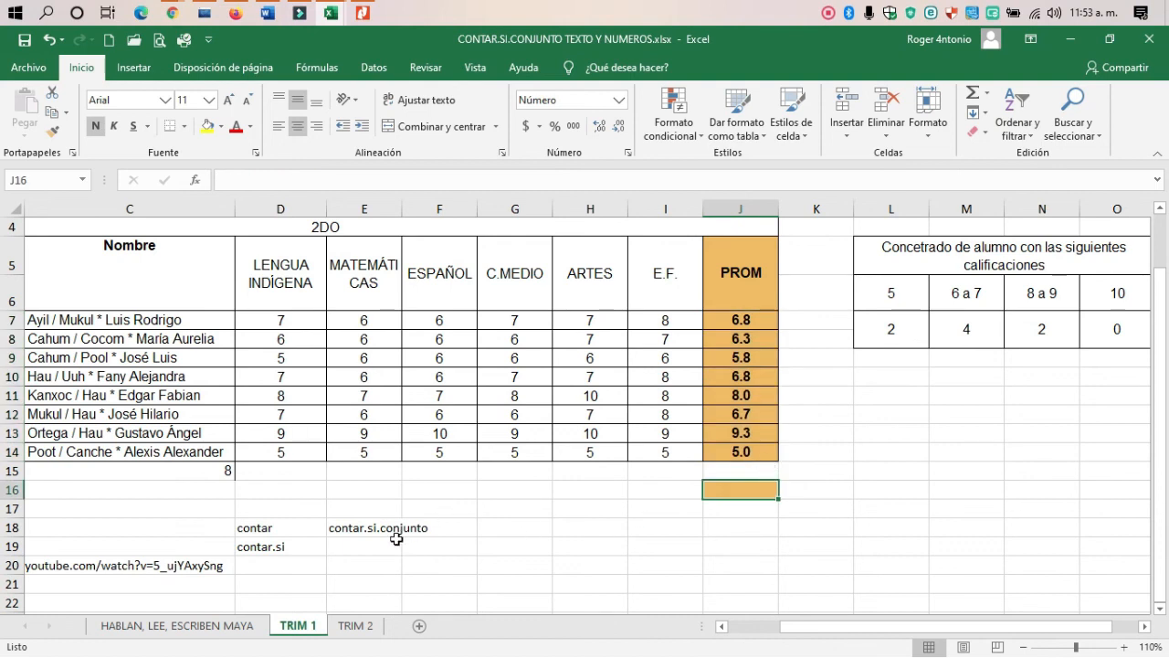
# Fill cell D18, which holds the "contar" label, with standard red.
pyautogui.click(306, 534)
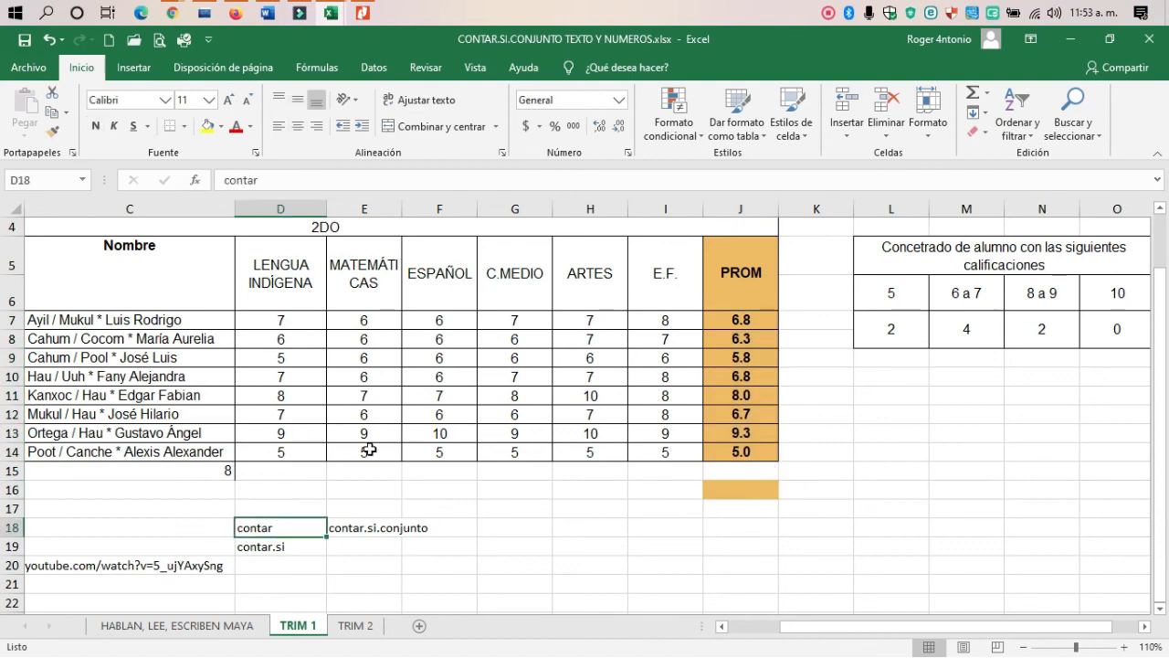
pyautogui.click(220, 127)
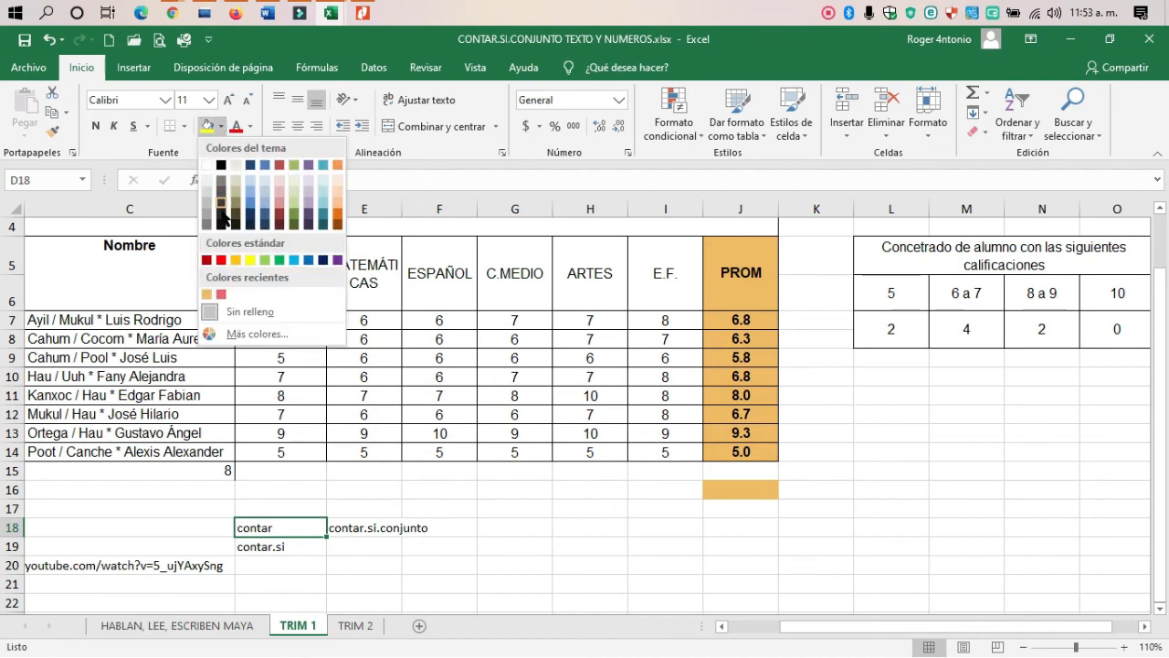
pyautogui.click(220, 260)
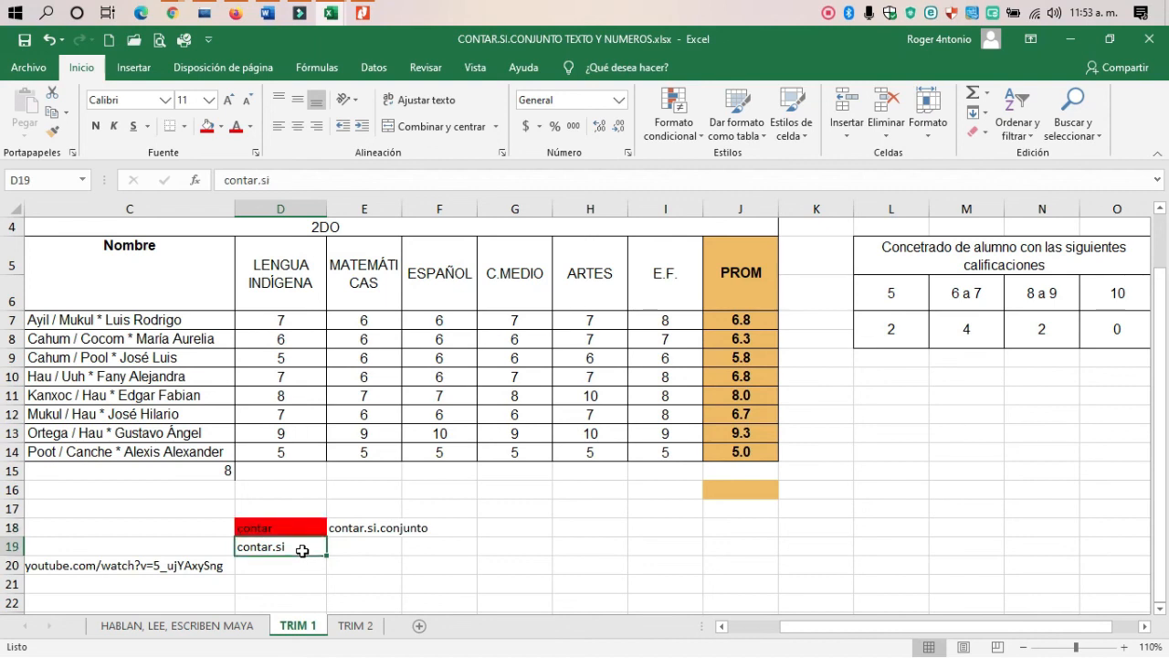
# Clear the results under 5, 6 a 7, 8 a 9 and 10 in the grade count table, starting at L7.
pyautogui.click(389, 529)
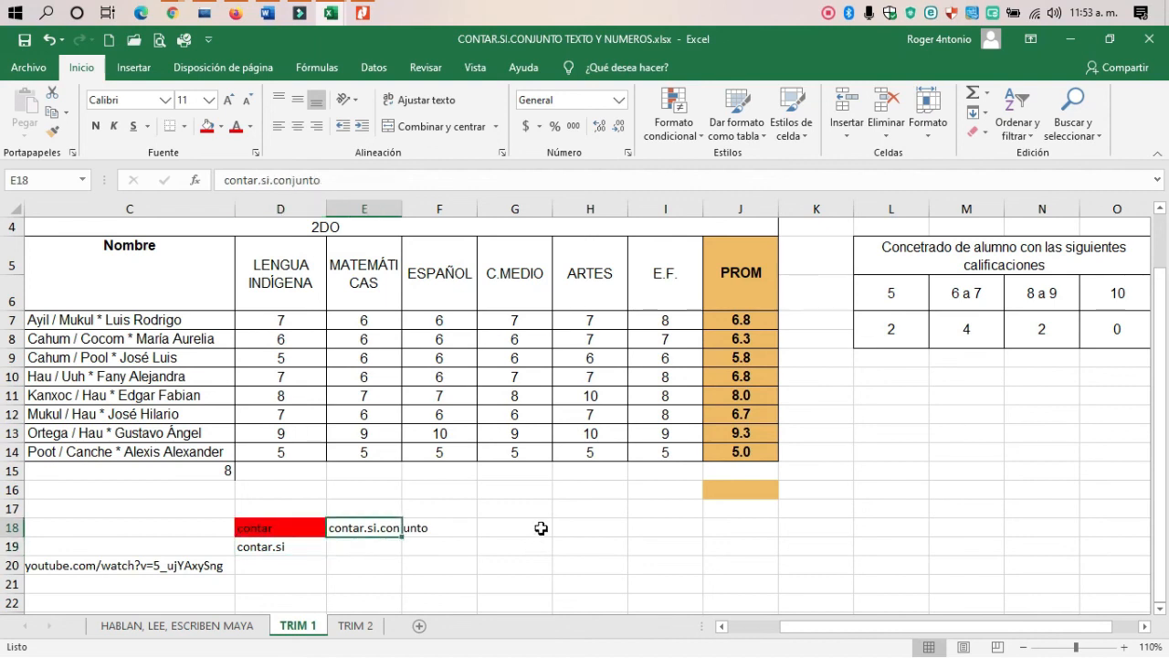
pyautogui.moveTo(912, 329); pyautogui.dragTo(1095, 337)
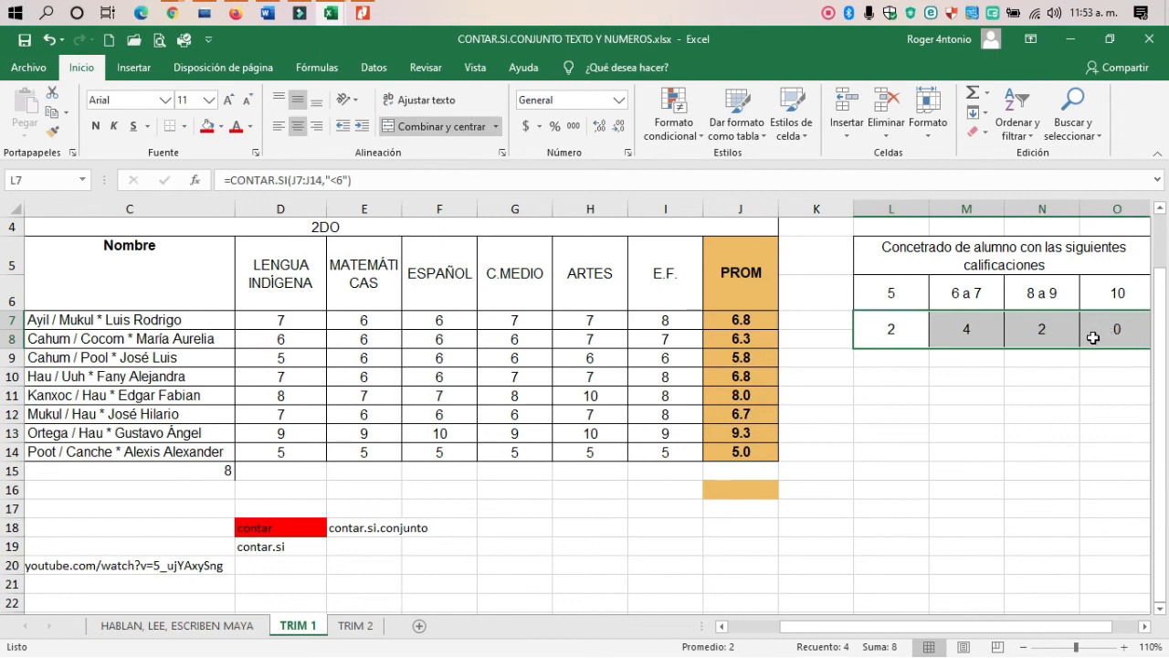
pyautogui.press('Delete')
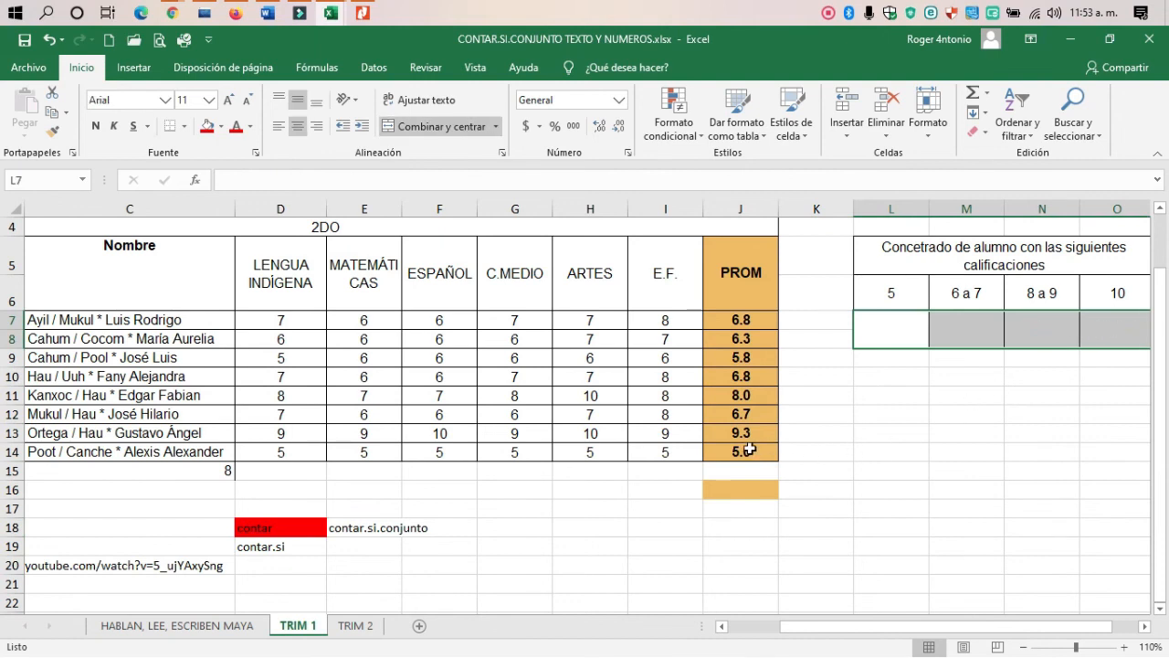
# Clear the PROM averages in J7:J14 of the TRIM 1 grades table.
pyautogui.moveTo(746, 320); pyautogui.dragTo(751, 446)
pyautogui.press('Delete')
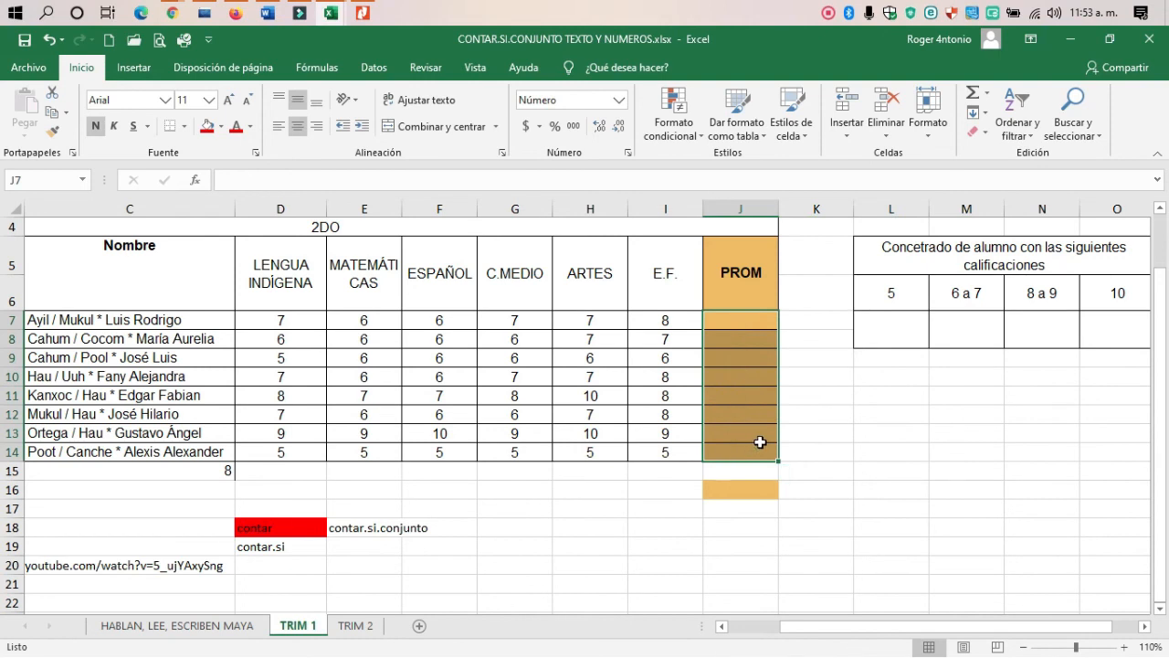
pyautogui.click(840, 452)
# Compare the TRIM 1 and TRIM 2 sheets, including the PROMEDIO formula in TRIM 2's K3 and TRIM 1's PROM column.
pyautogui.moveTo(841, 630); pyautogui.dragTo(815, 629)
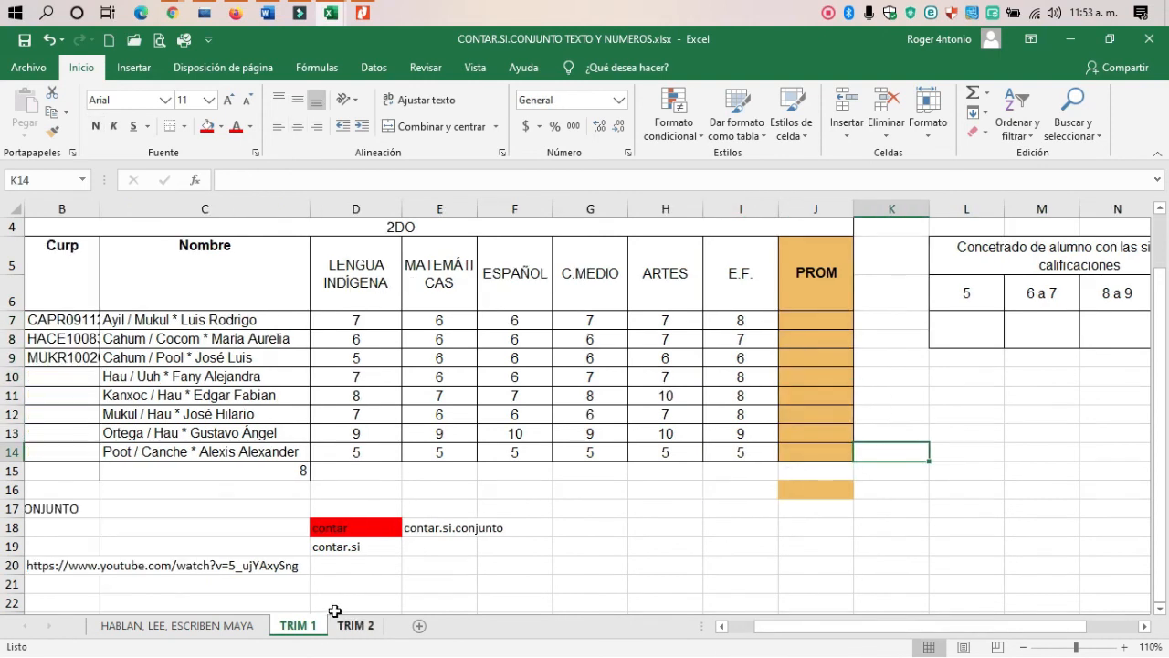
pyautogui.click(350, 627)
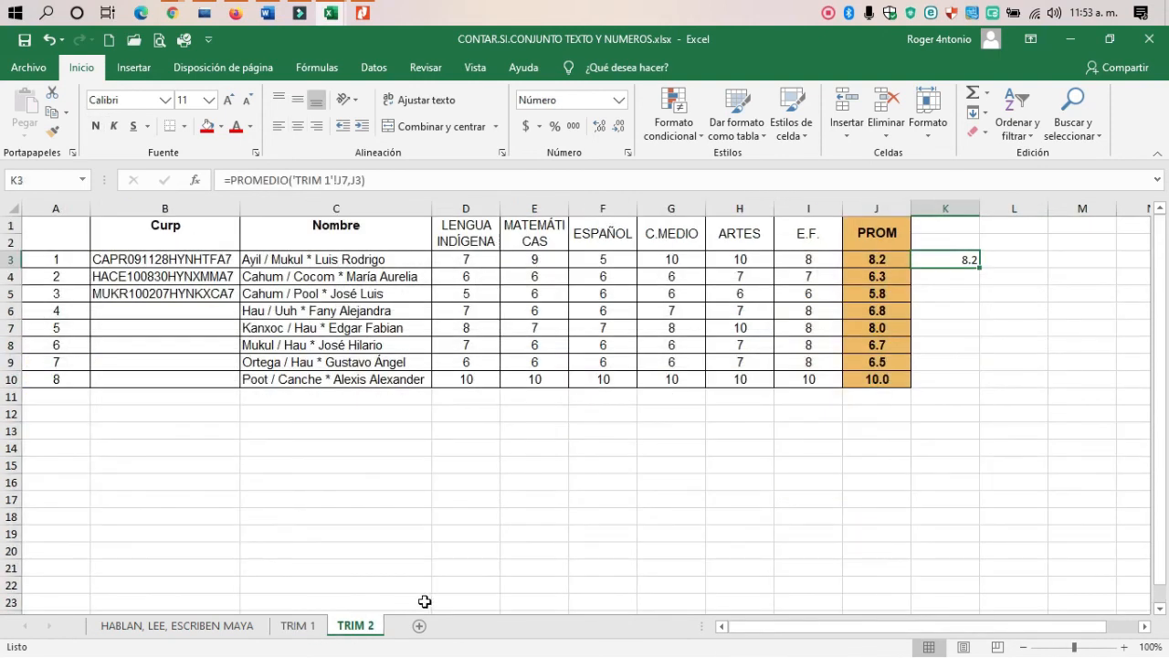
pyautogui.click(297, 626)
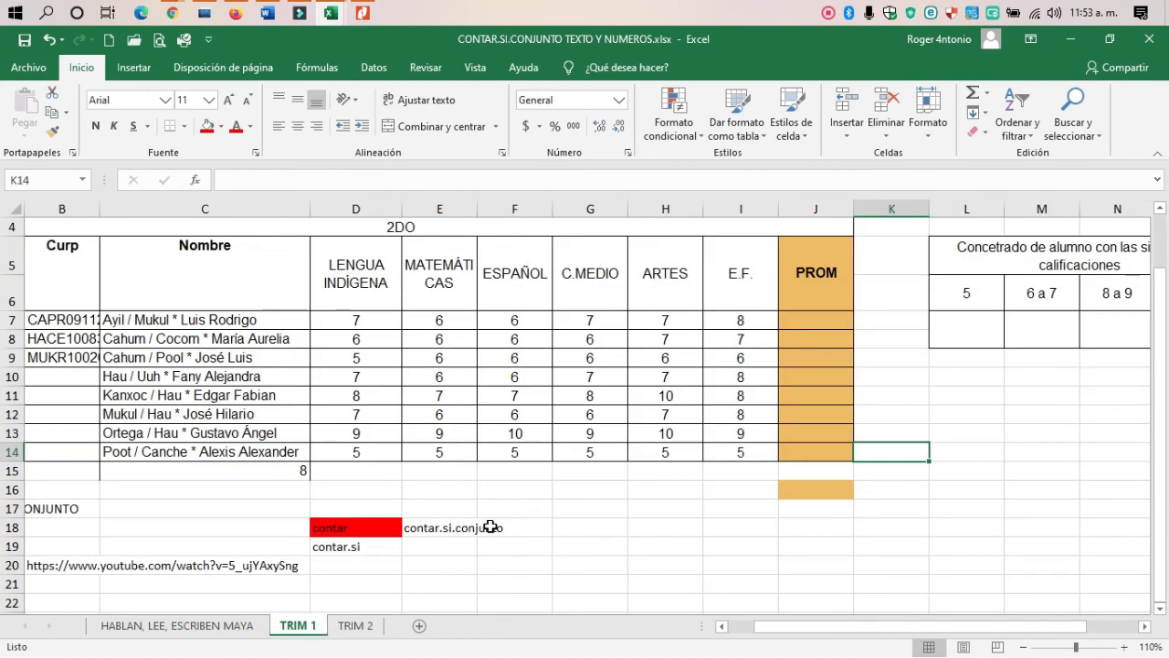
pyautogui.click(358, 628)
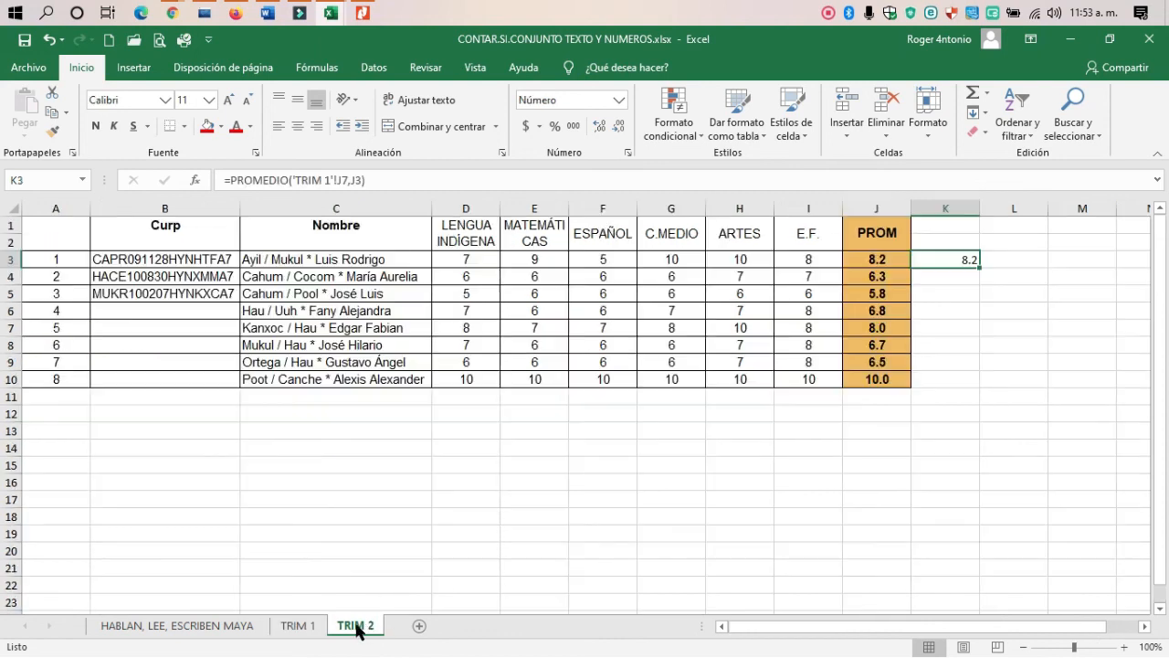
pyautogui.click(297, 626)
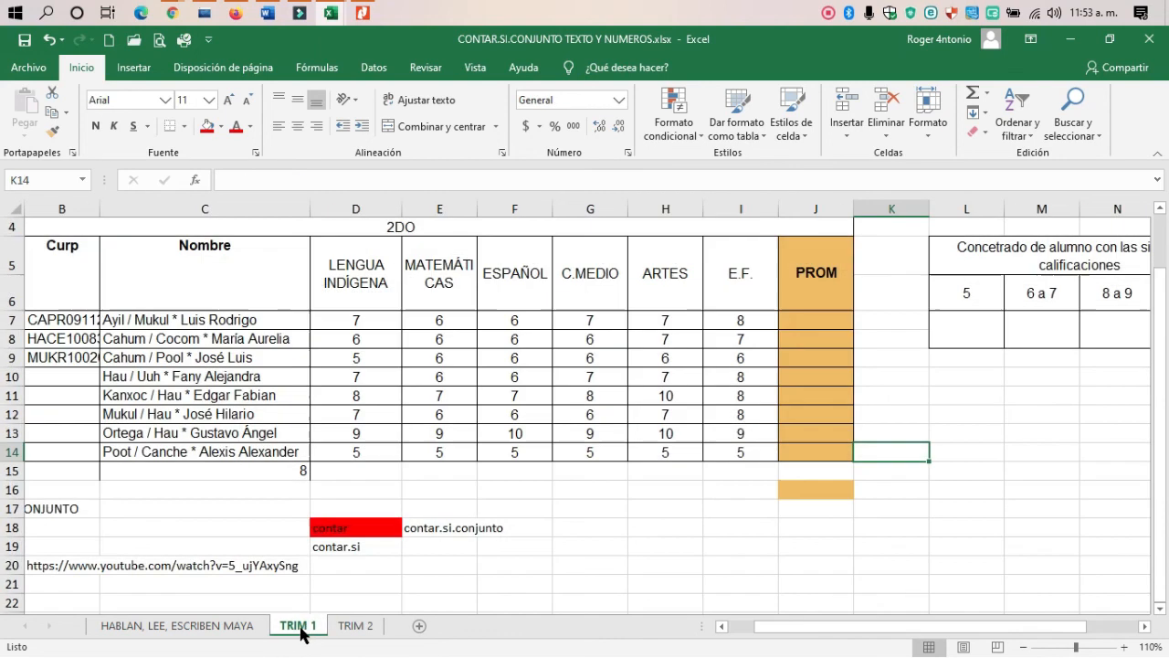
pyautogui.click(800, 319)
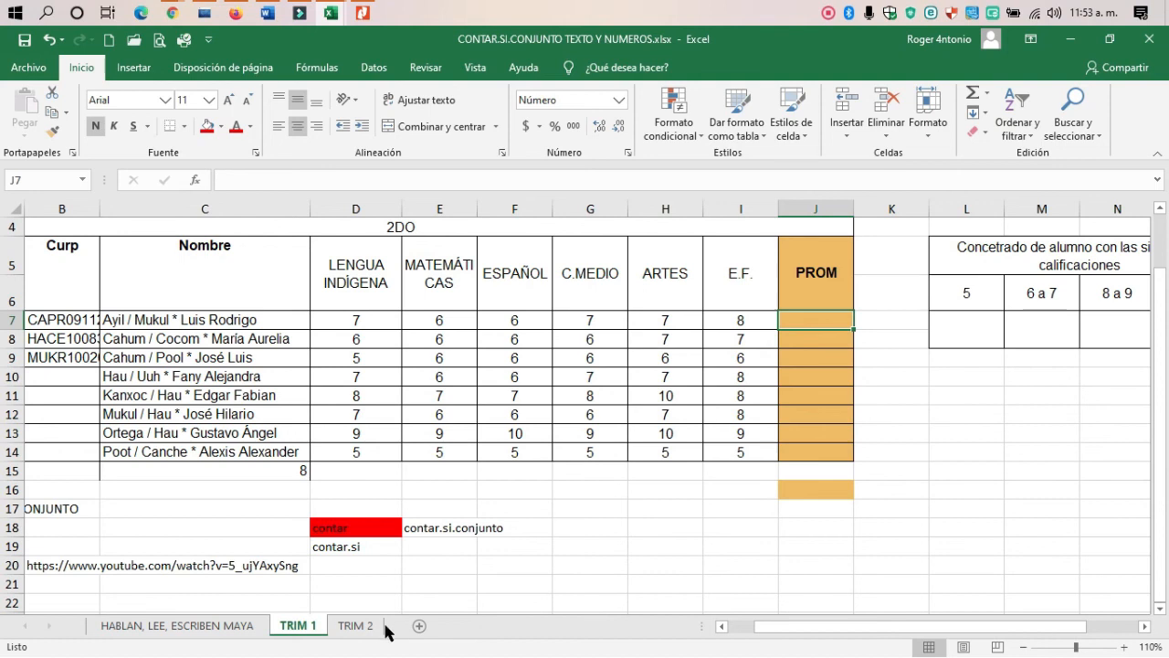
# Insert a new sheet between TRIM 1 and TRIM 2 and name it Trime2.
pyautogui.click(420, 626)
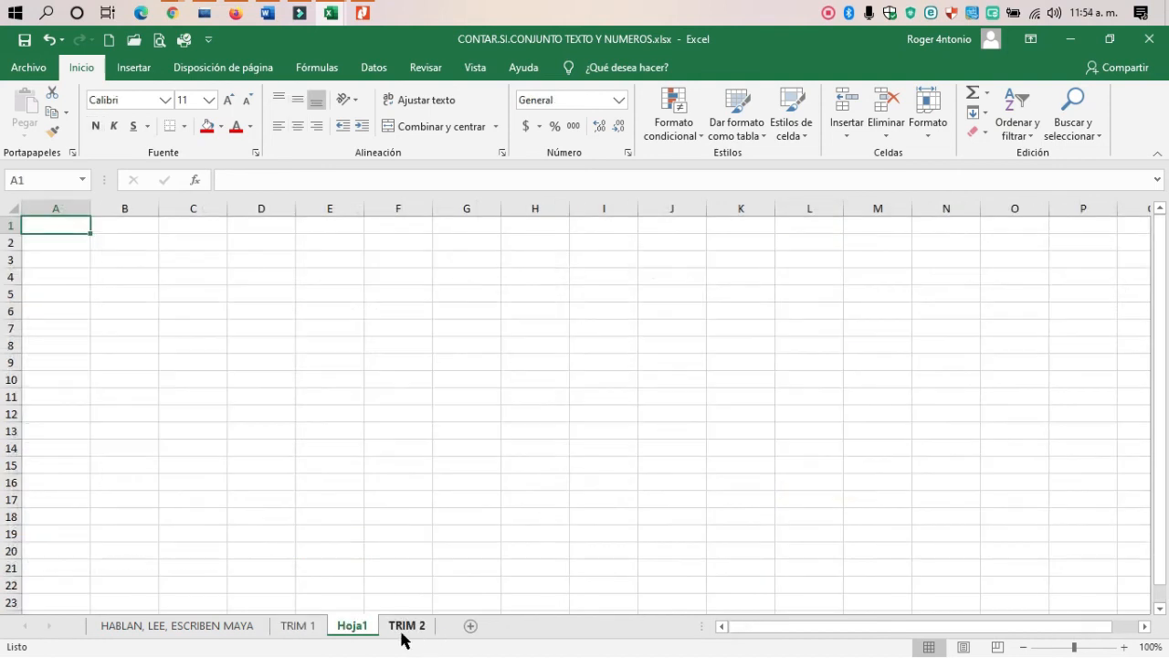
pyautogui.doubleClick(352, 626)
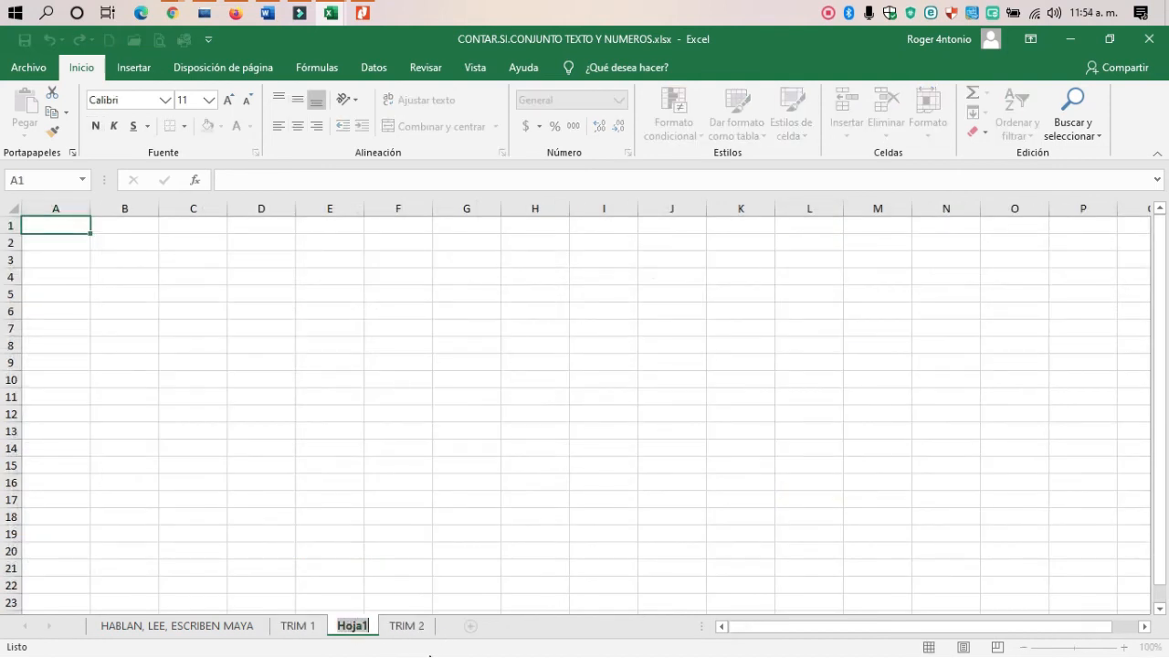
pyautogui.write('T')
pyautogui.press('capslock')
pyautogui.press('capslock')
pyautogui.write('rime')
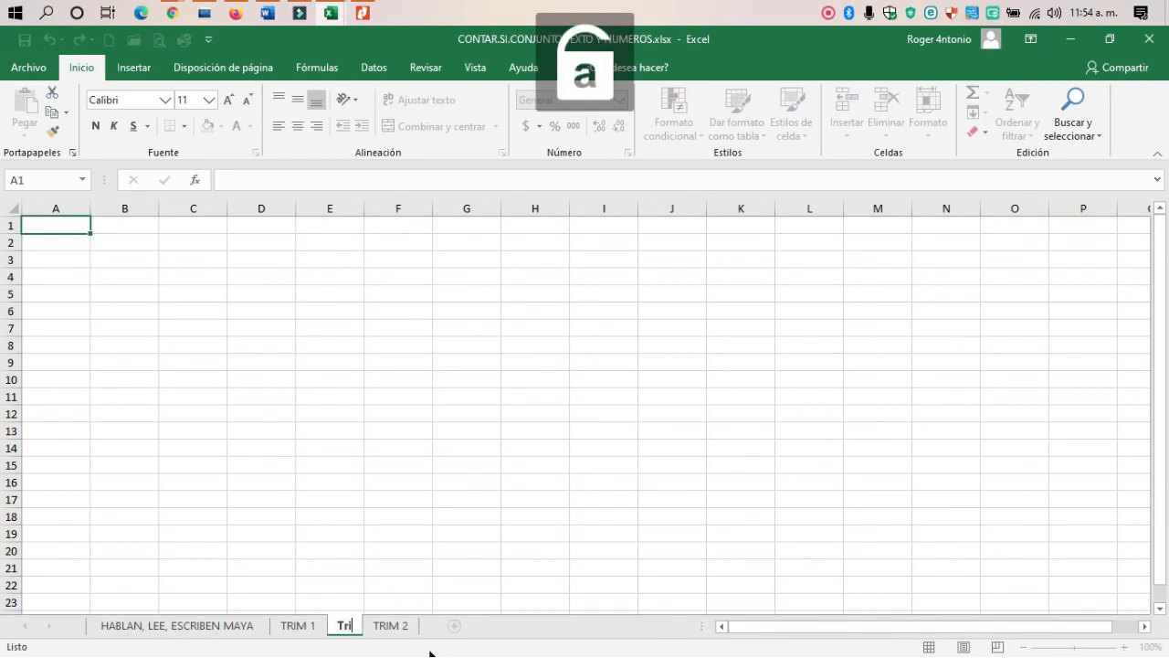
pyautogui.press('Return')
pyautogui.write('2')
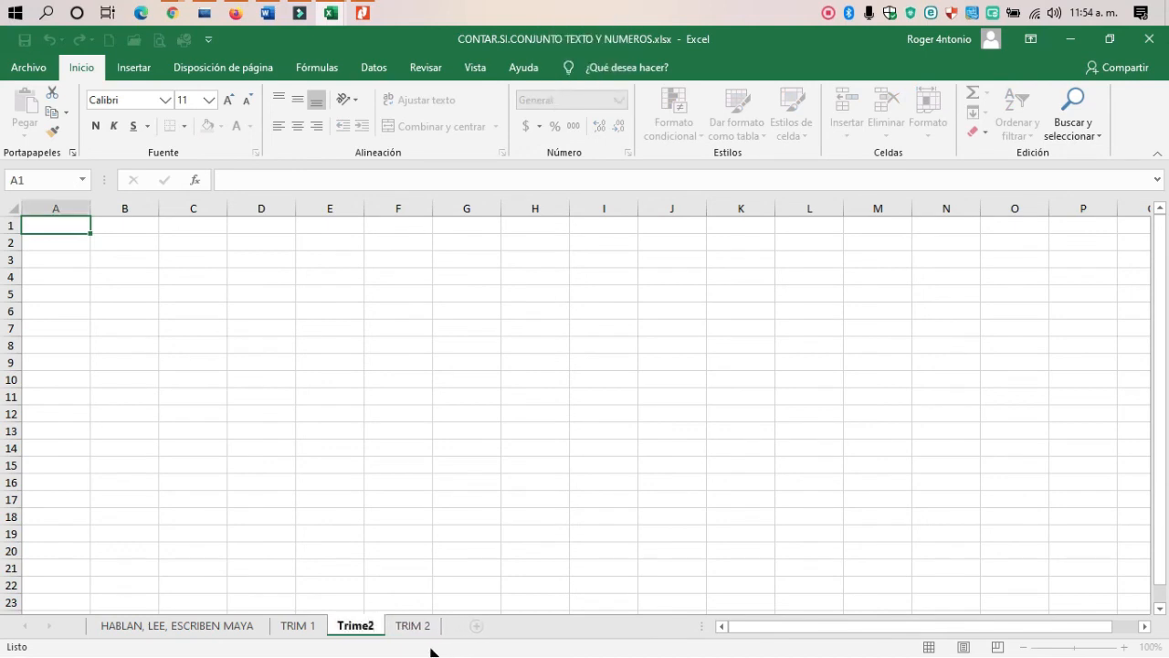
# Rename the TRIM 2 sheet as Trim3.
pyautogui.press('Return')
pyautogui.doubleClick(413, 624)
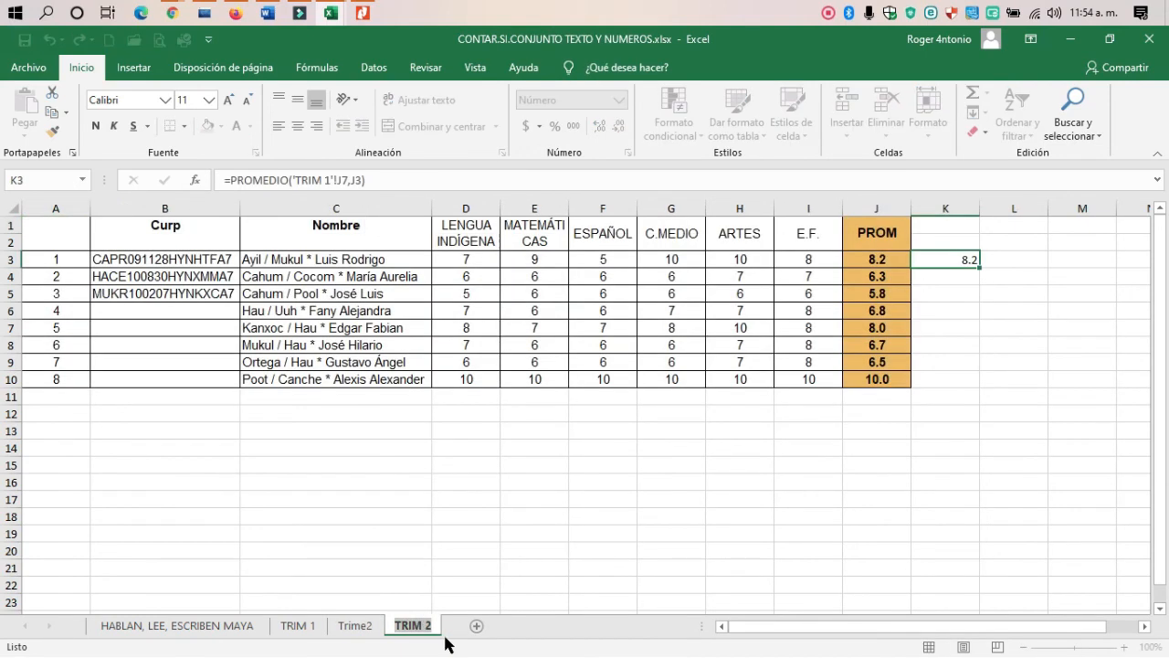
pyautogui.press('capslock')
pyautogui.write('T')
pyautogui.press('capslock')
pyautogui.write('rim')
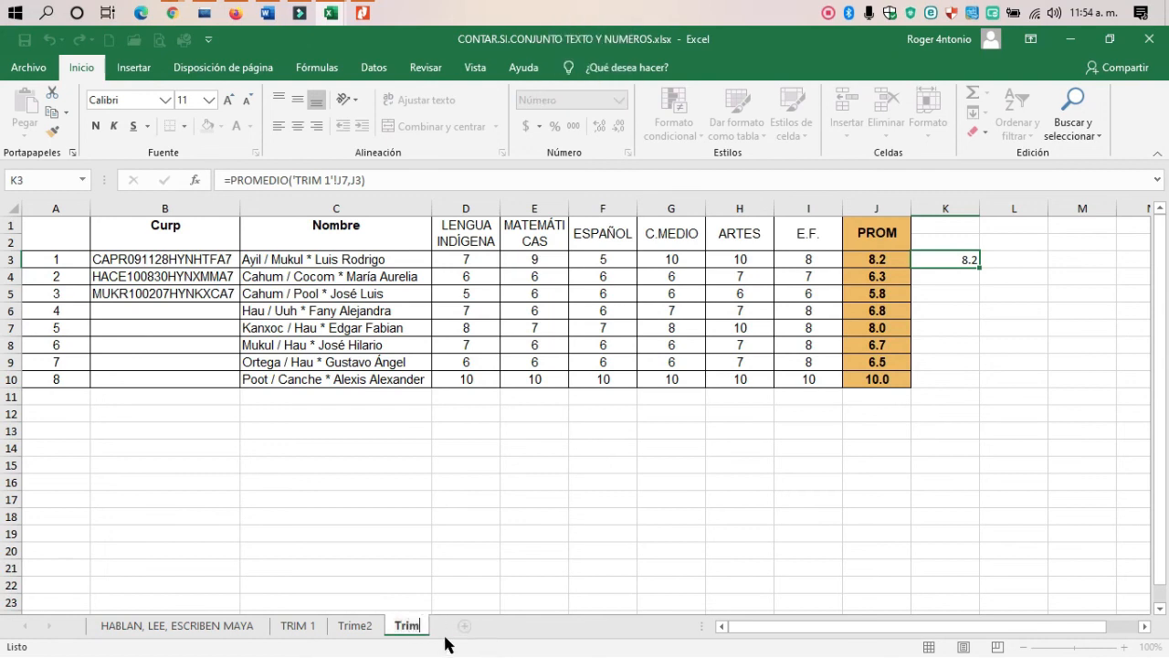
pyautogui.write('3')
pyautogui.press('Return')
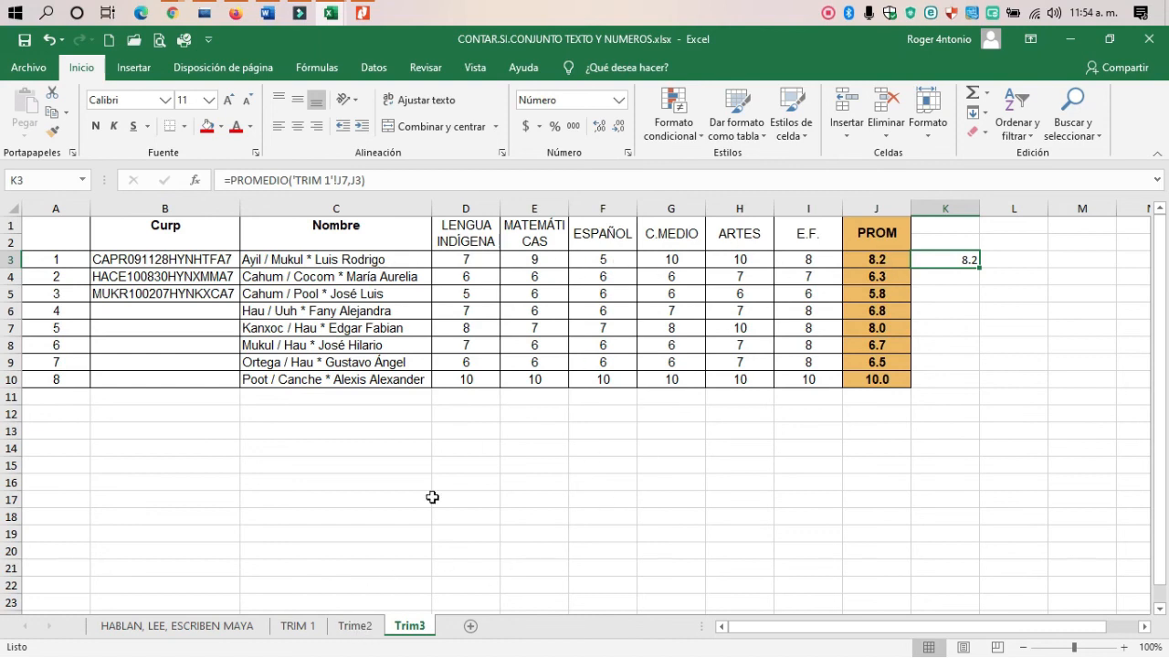
# Copy the grades table B5:J15, from Curp to PROM, from TRIM 1 into the Trime2 sheet starting at A1.
pyautogui.click(357, 626)
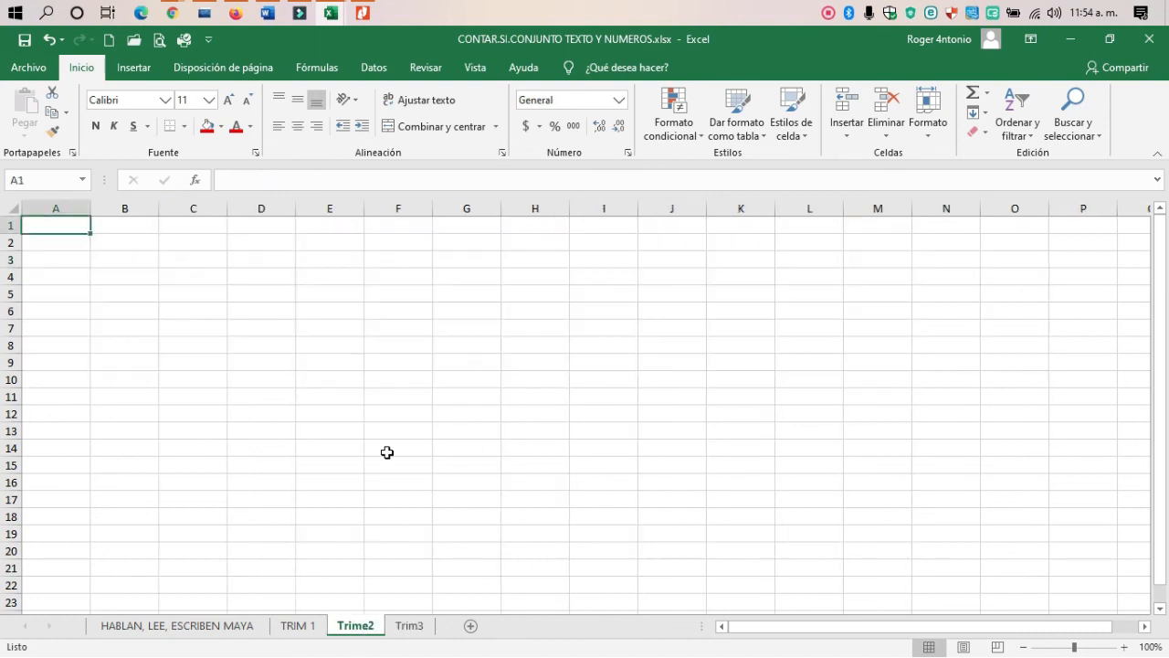
pyautogui.click(298, 626)
pyautogui.moveTo(816, 469); pyautogui.dragTo(55, 265)
pyautogui.hotkey('ctrl', 'c')
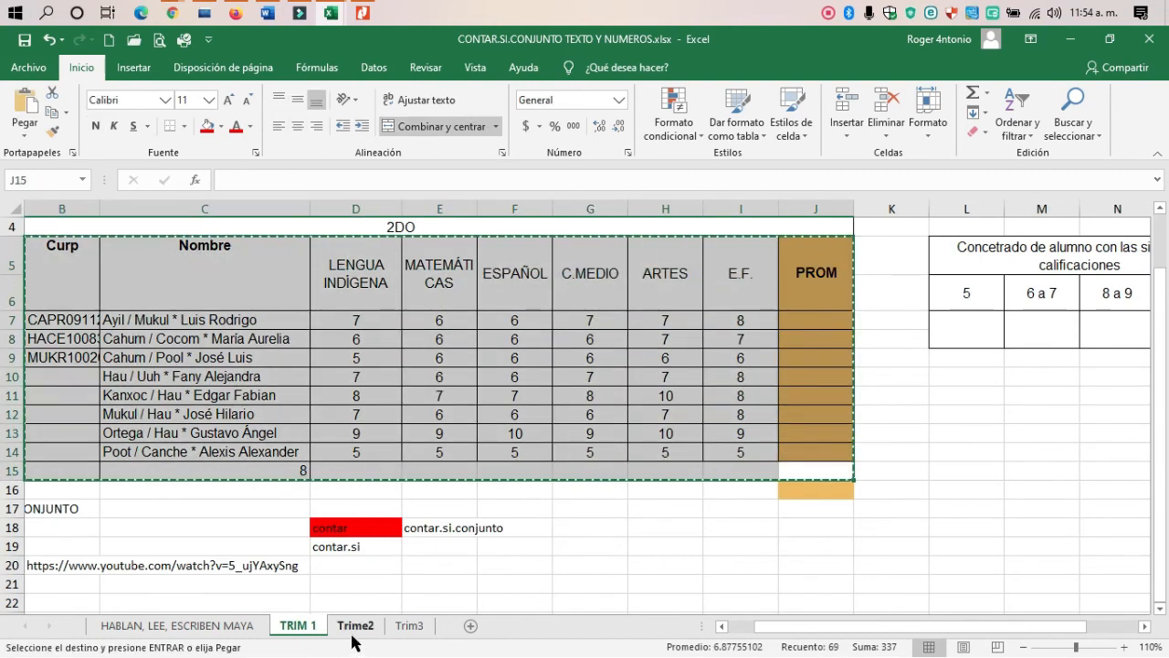
pyautogui.click(354, 627)
pyautogui.hotkey('ctrl', 'v')
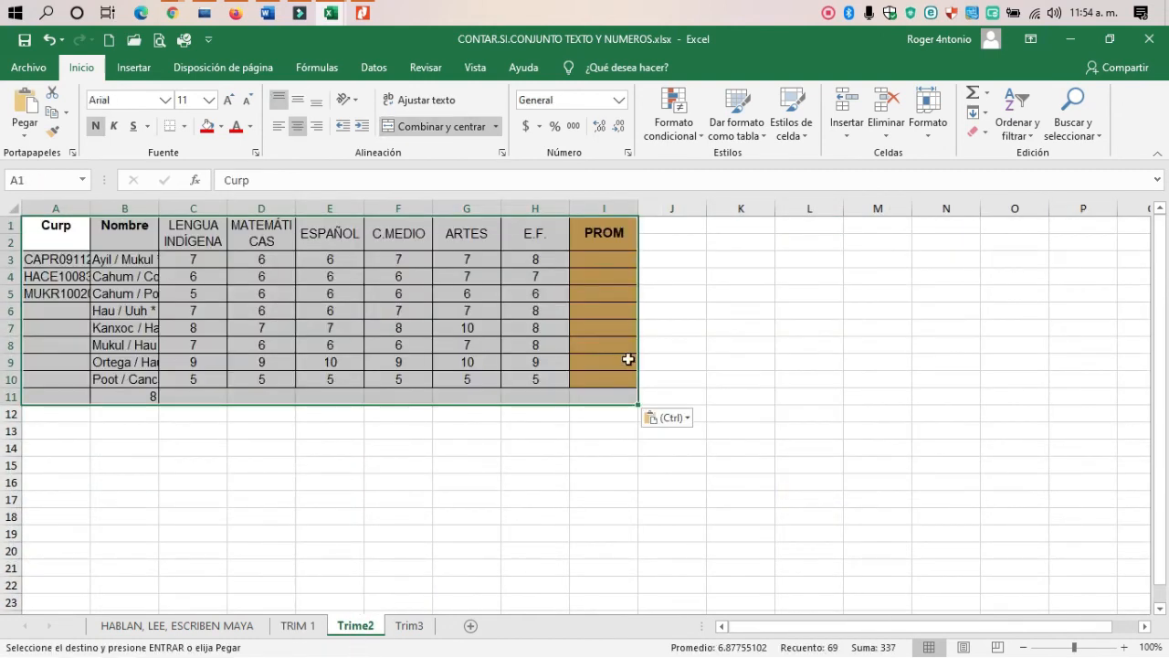
pyautogui.click(615, 264)
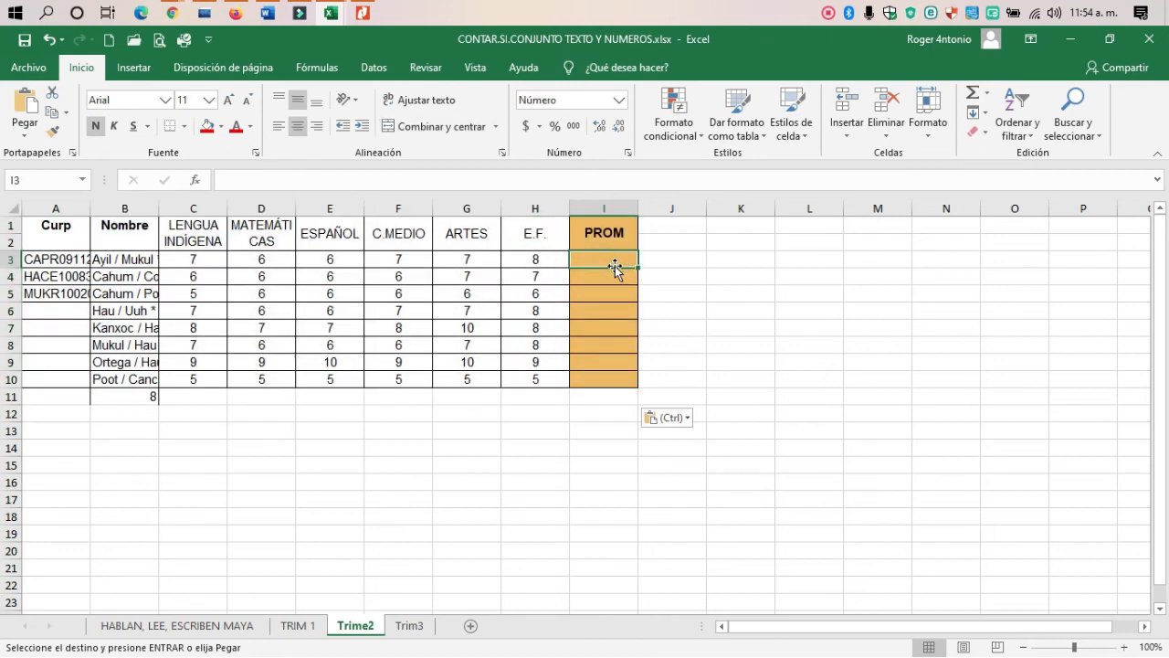
# Add a new sheet after Trim3 and name it promedio final.
pyautogui.click(410, 627)
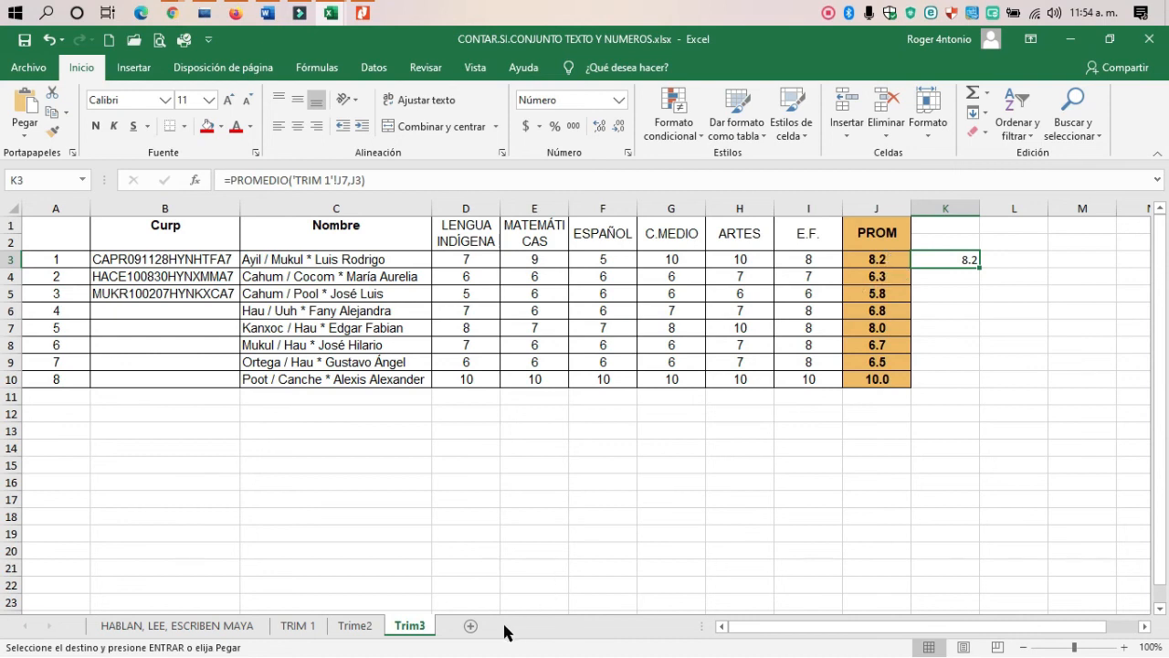
pyautogui.click(471, 625)
pyautogui.doubleClick(463, 625)
pyautogui.press('capslock')
pyautogui.press('capslock')
pyautogui.write('promedio fina')
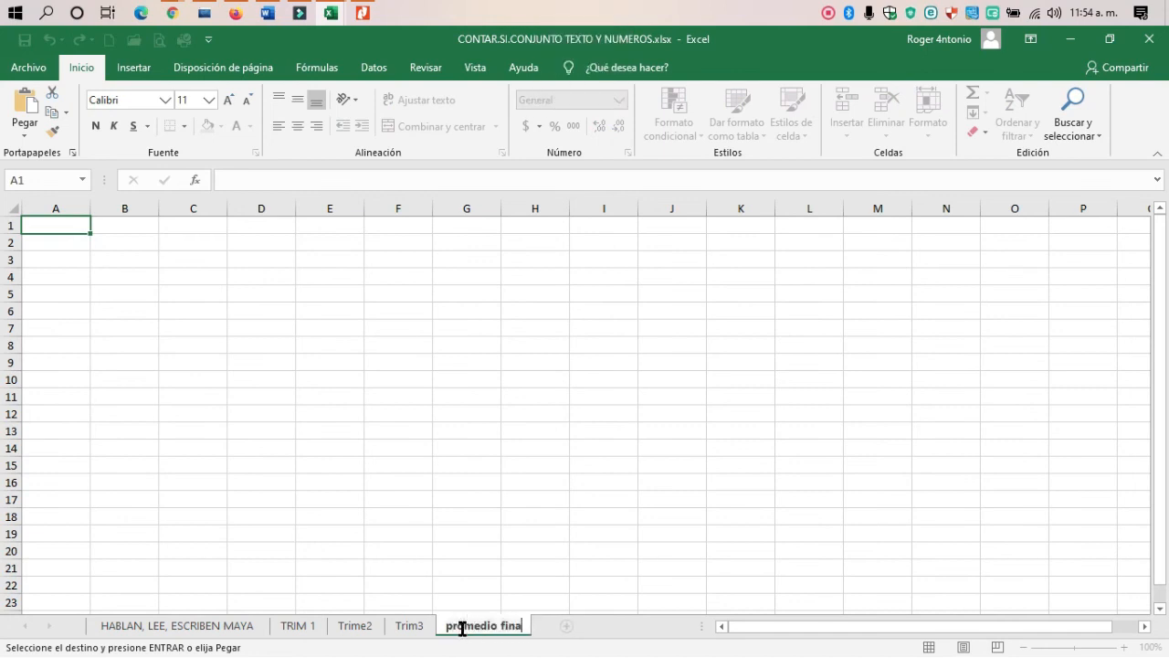
pyautogui.write('l')
pyautogui.press('Return')
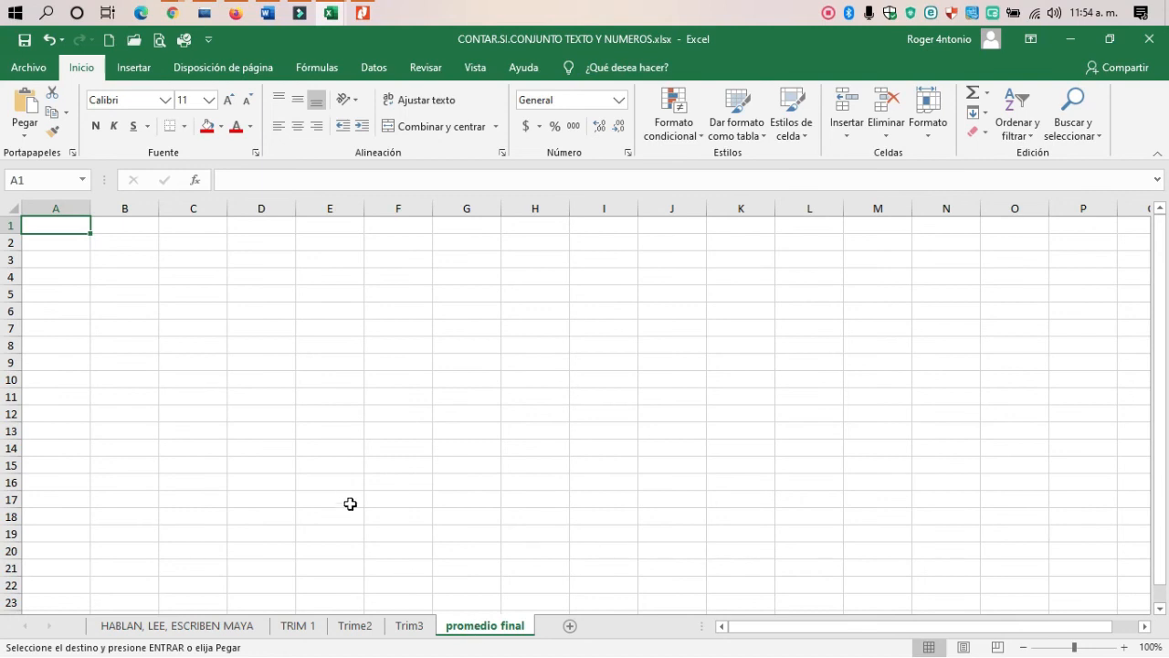
# Paste the copied grades table at A1 of promedio final and insert four blank rows above it.
pyautogui.hotkey('ctrl', 'v')
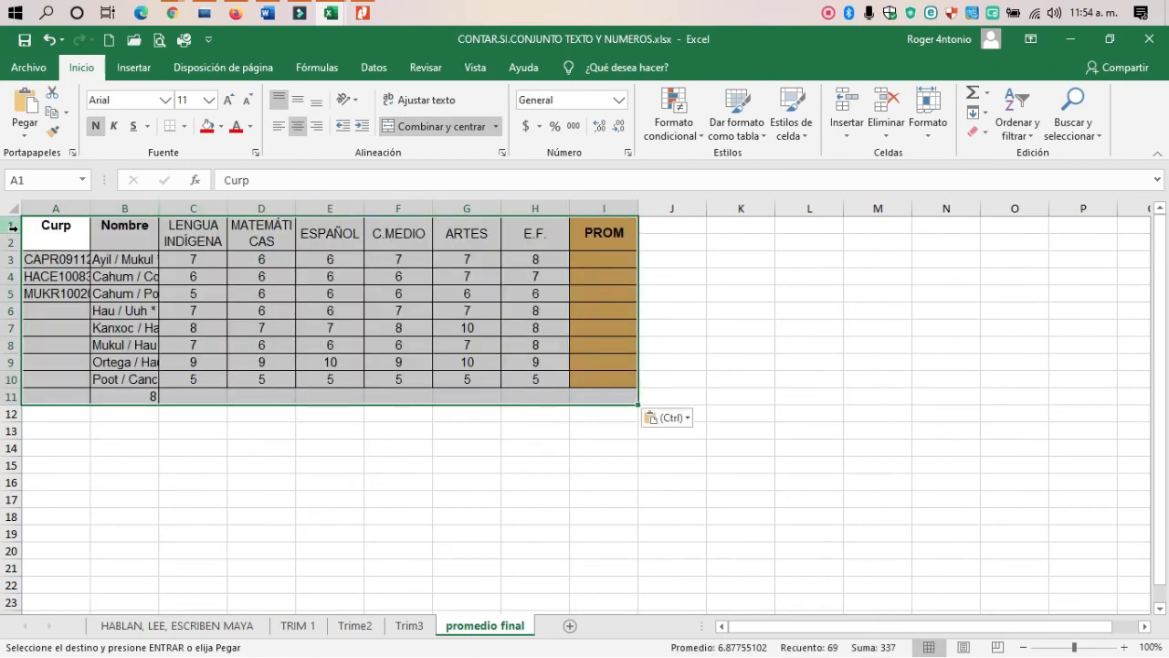
pyautogui.moveTo(12, 226); pyautogui.dragTo(11, 276)
pyautogui.rightClick(17, 274)
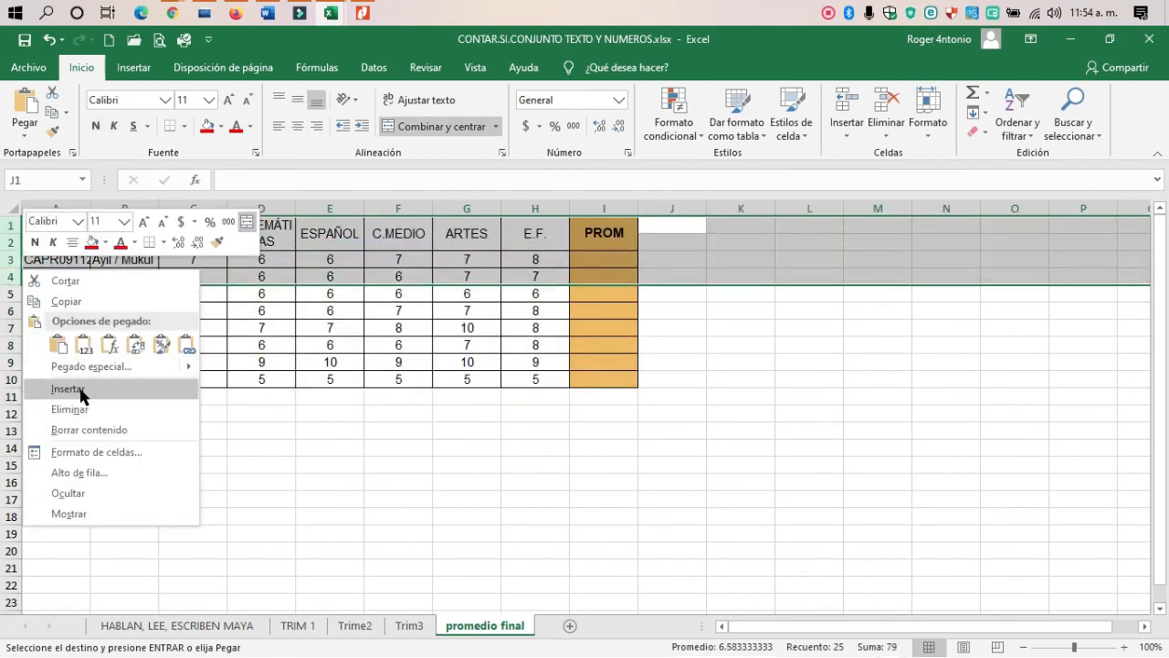
pyautogui.click(80, 391)
pyautogui.click(194, 243)
# Enter the title "promedio finales" in A3 and merge and center it across A3:I3.
pyautogui.click(58, 261)
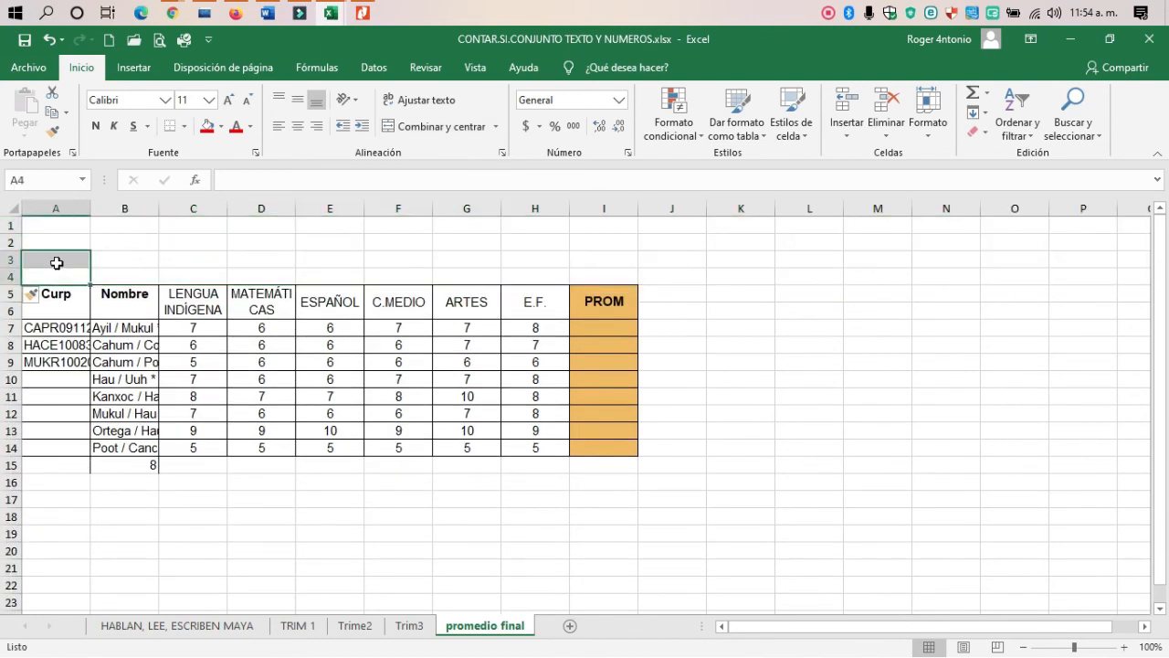
pyautogui.write('p')
pyautogui.press('BackSpace')
pyautogui.press('BackSpace')
pyautogui.press('BackSpace')
pyautogui.press('BackSpace')
pyautogui.write('promedio finales')
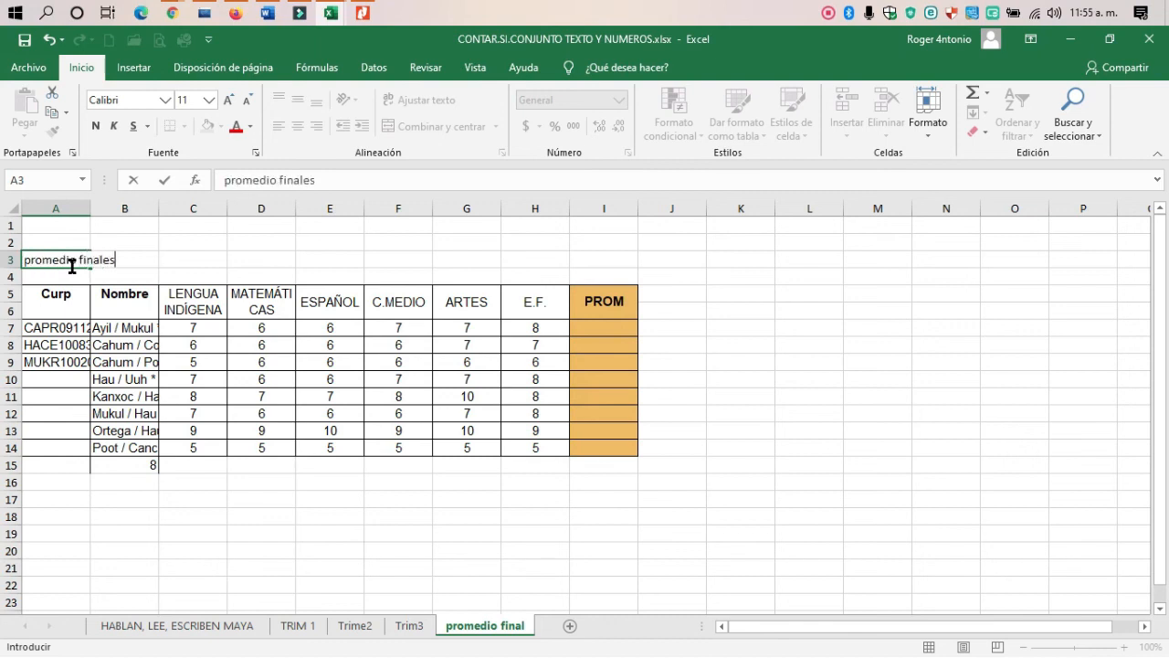
pyautogui.press('Return')
pyautogui.moveTo(40, 262); pyautogui.dragTo(571, 257)
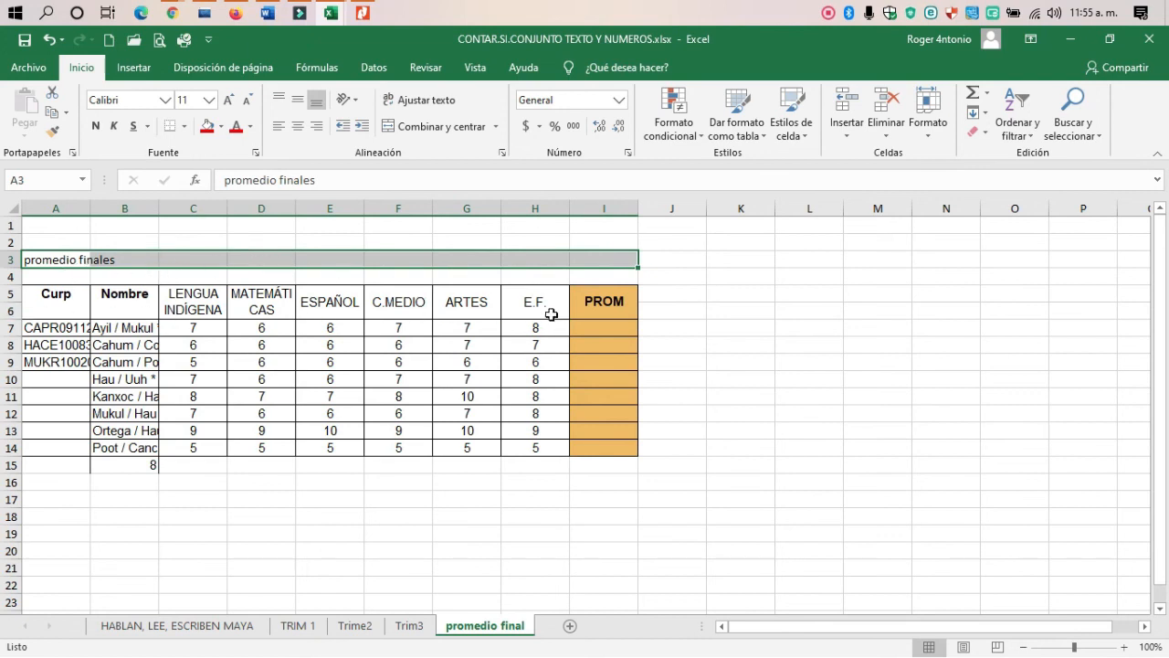
pyautogui.click(436, 135)
pyautogui.click(760, 378)
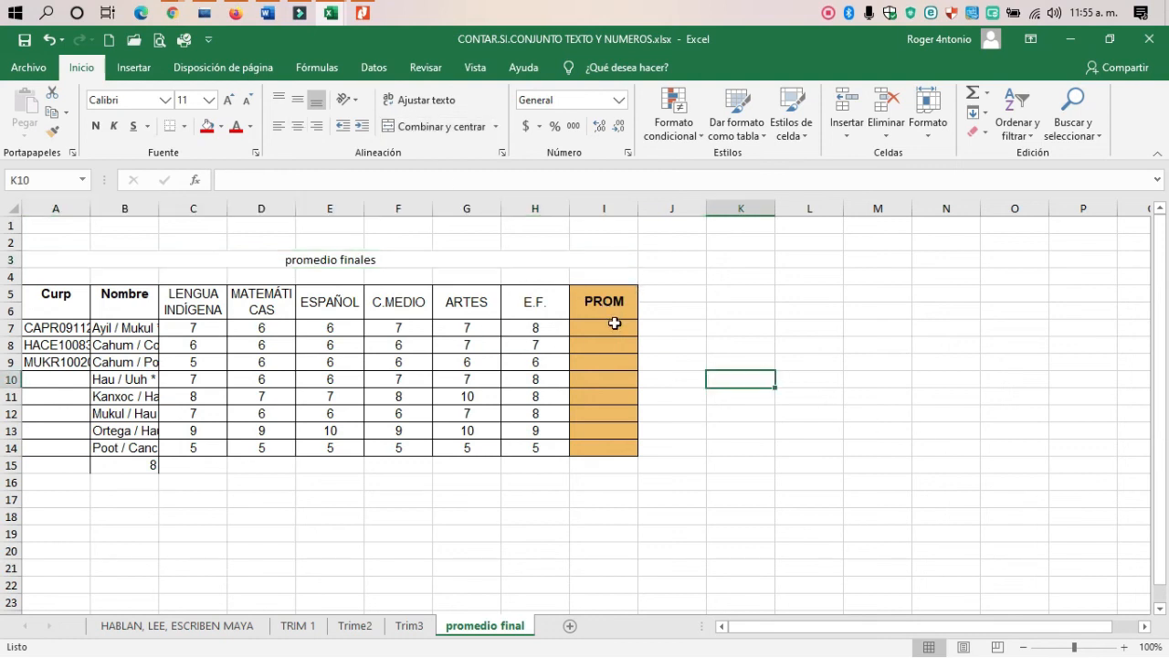
# Clear the subject headings and grades in C5:H14 and autofit column B to the student names.
pyautogui.moveTo(187, 327); pyautogui.dragTo(517, 448)
pyautogui.click(528, 361)
pyautogui.moveTo(197, 304); pyautogui.dragTo(531, 445)
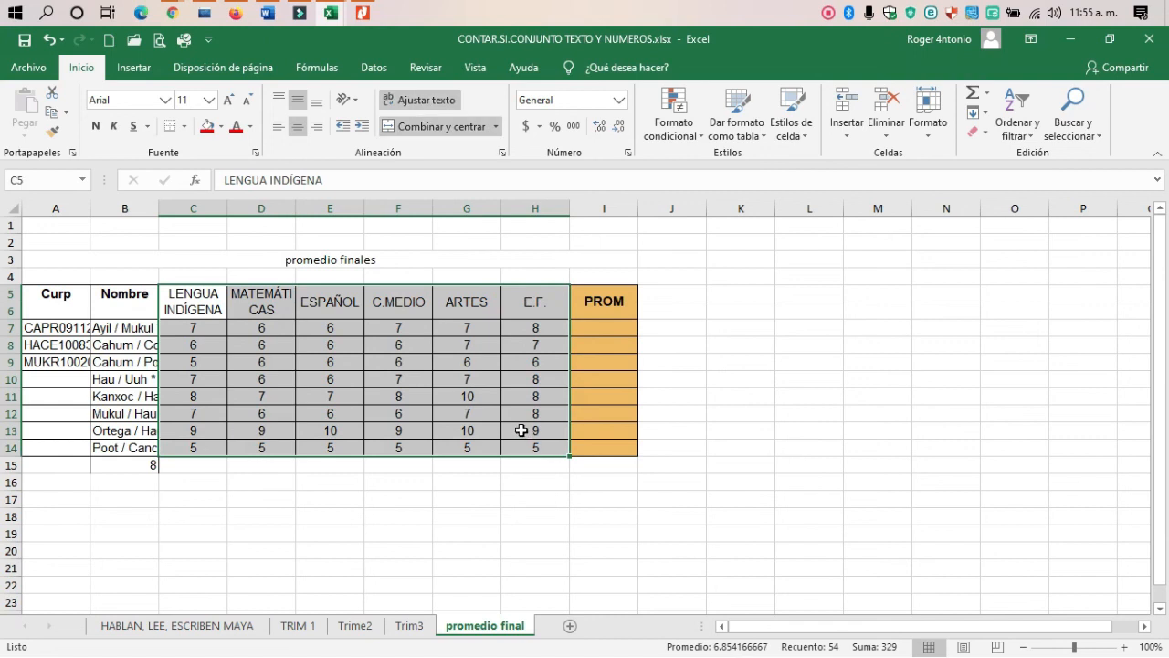
pyautogui.press('Delete')
pyautogui.click(397, 364)
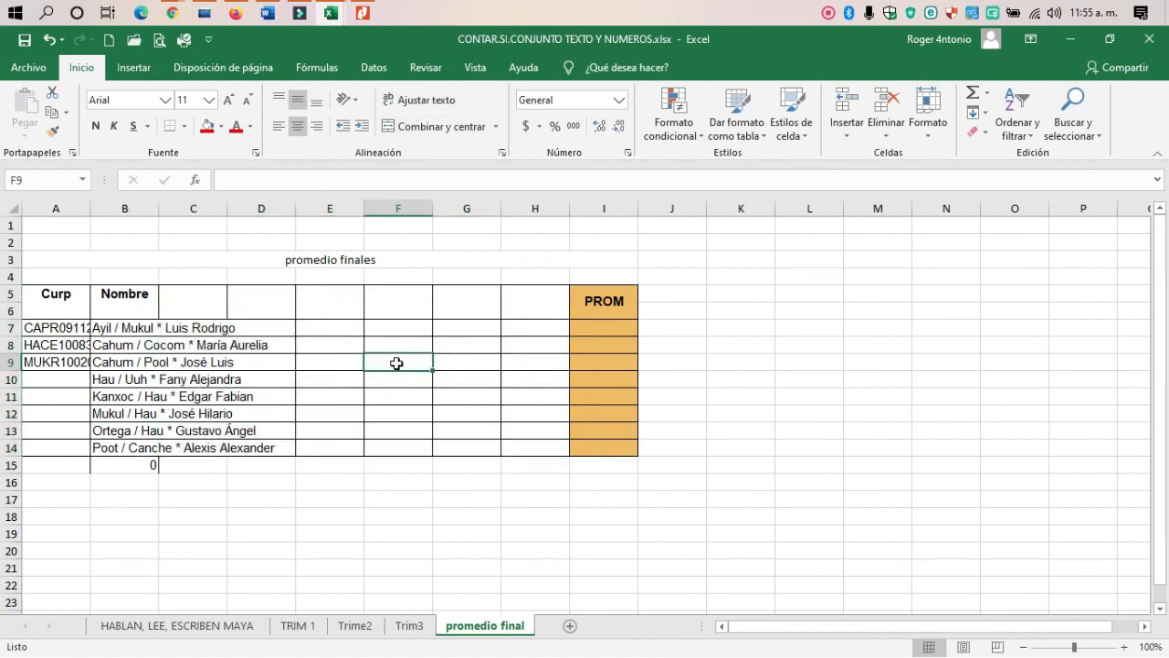
pyautogui.doubleClick(160, 209)
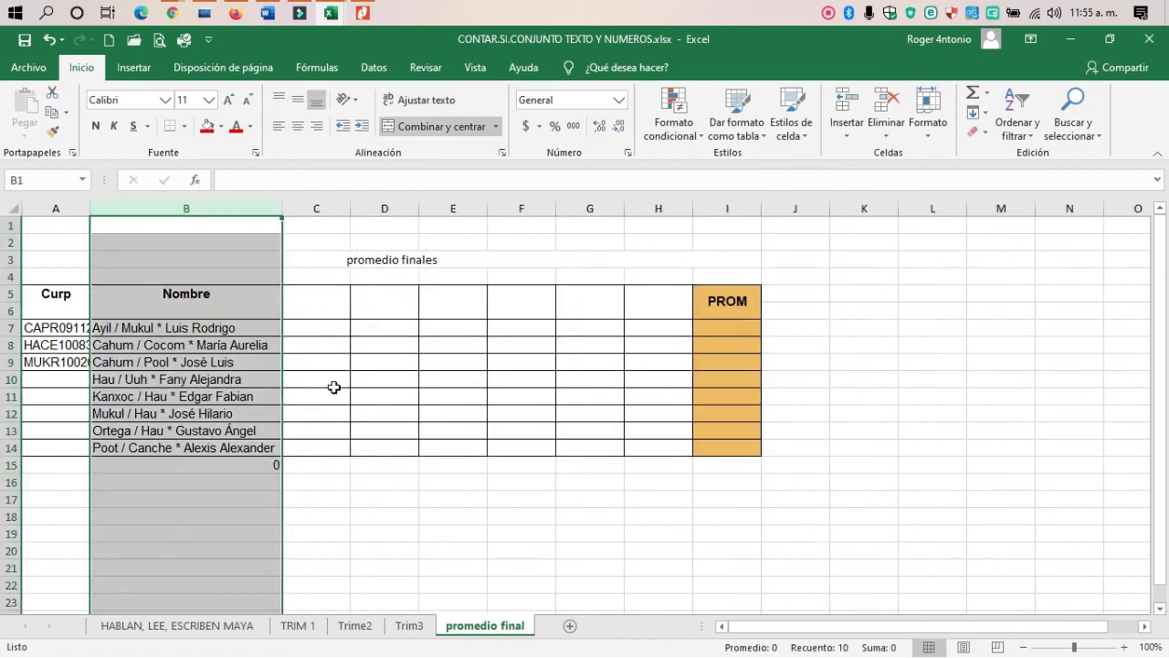
pyautogui.click(335, 386)
# Start a PROMEDIO formula in I7 of promedio final with TRIM 1's J7 as its first argument.
pyautogui.click(704, 329)
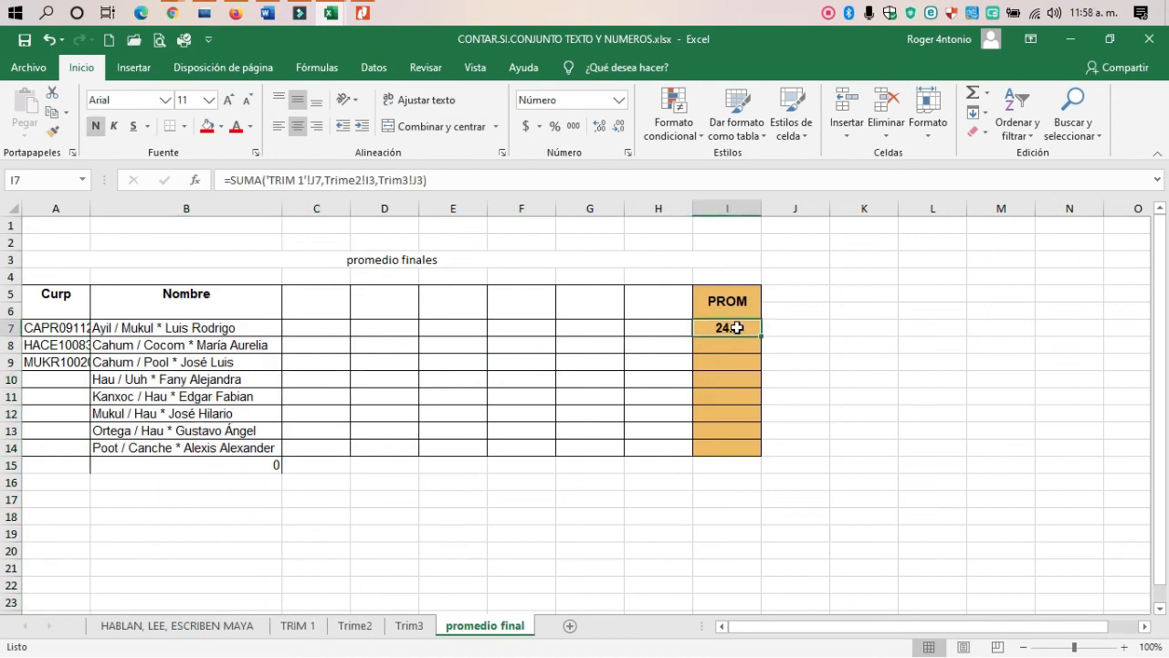
pyautogui.write('=')
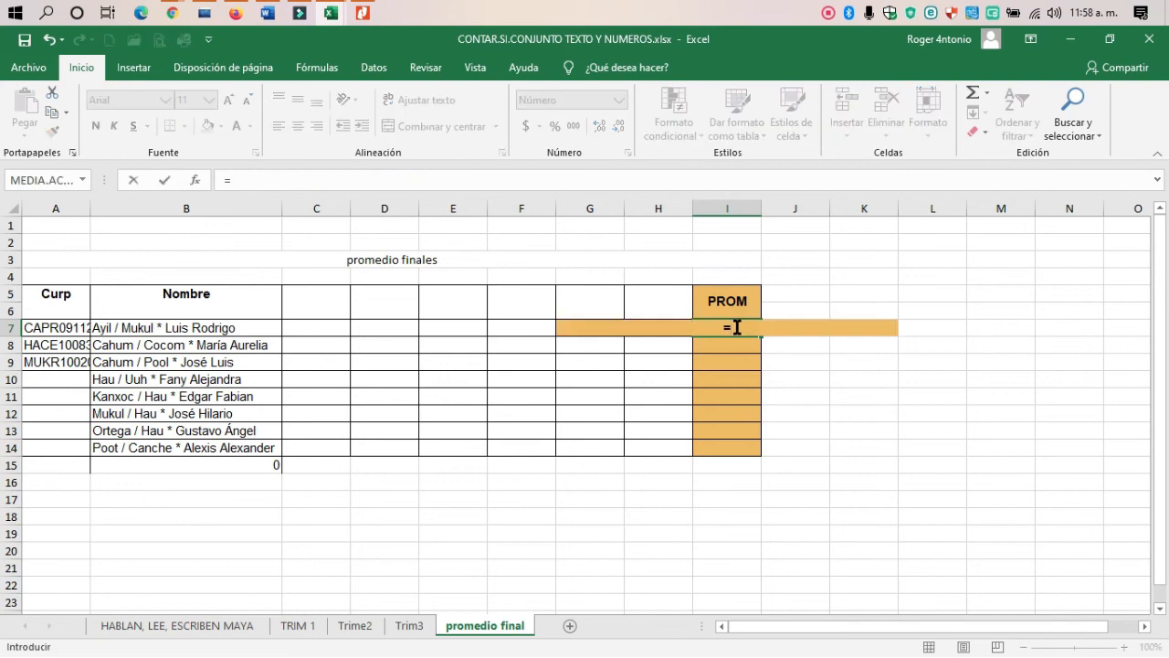
pyautogui.write('promedio')
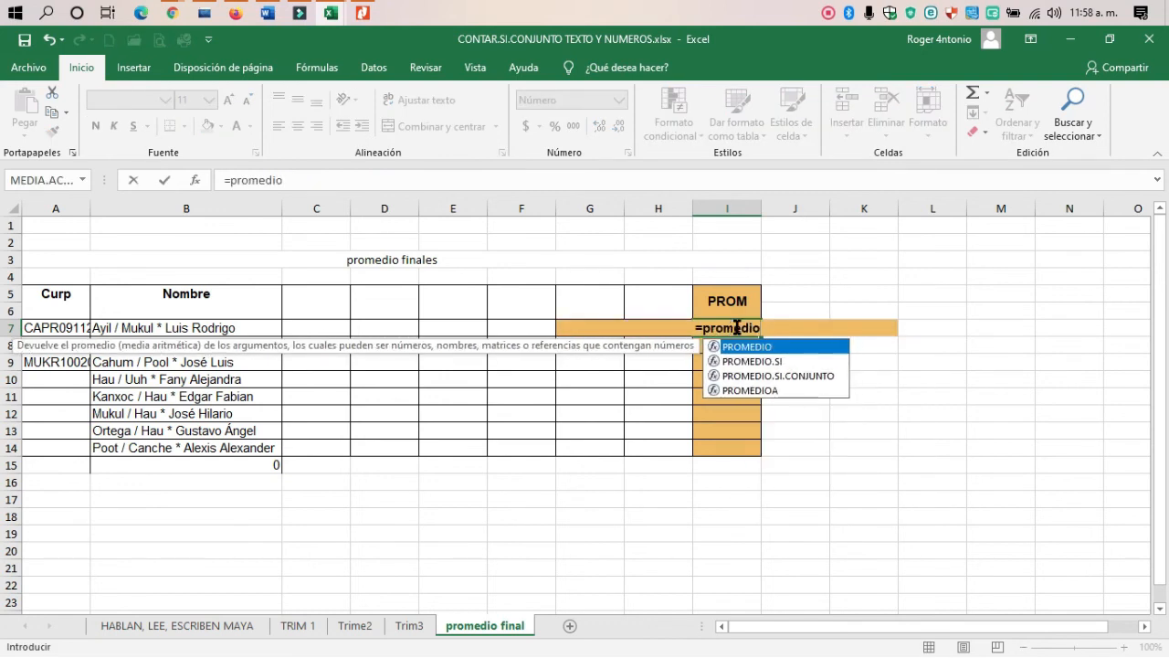
pyautogui.write('(')
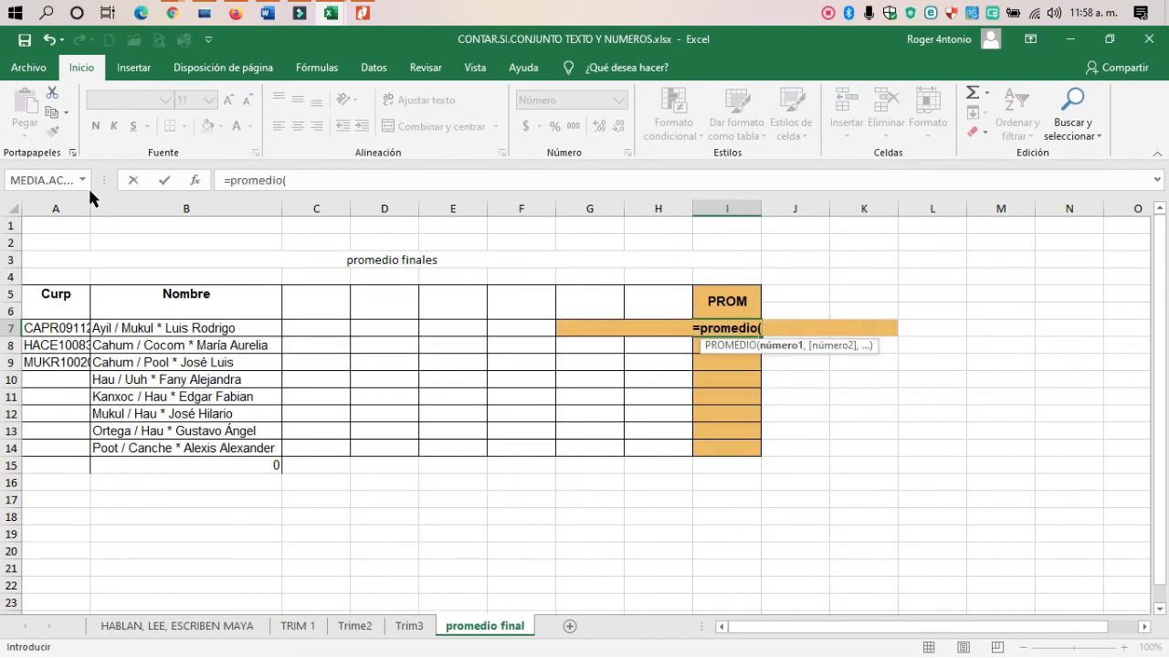
pyautogui.click(193, 180)
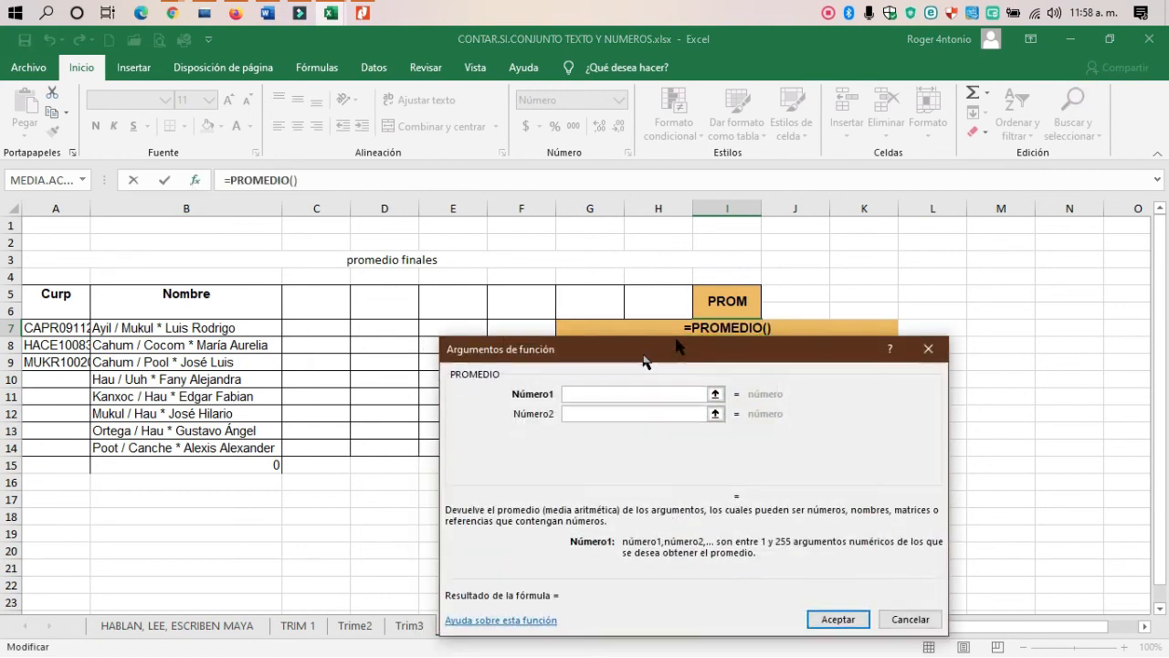
pyautogui.moveTo(643, 356); pyautogui.dragTo(828, 156)
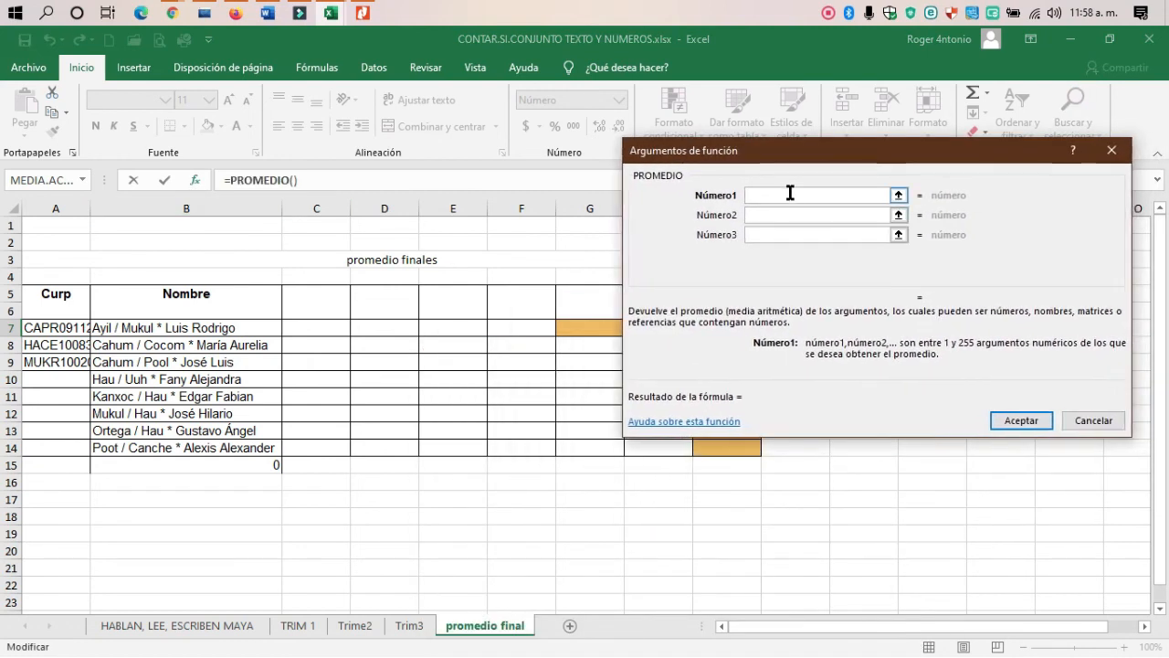
pyautogui.click(310, 625)
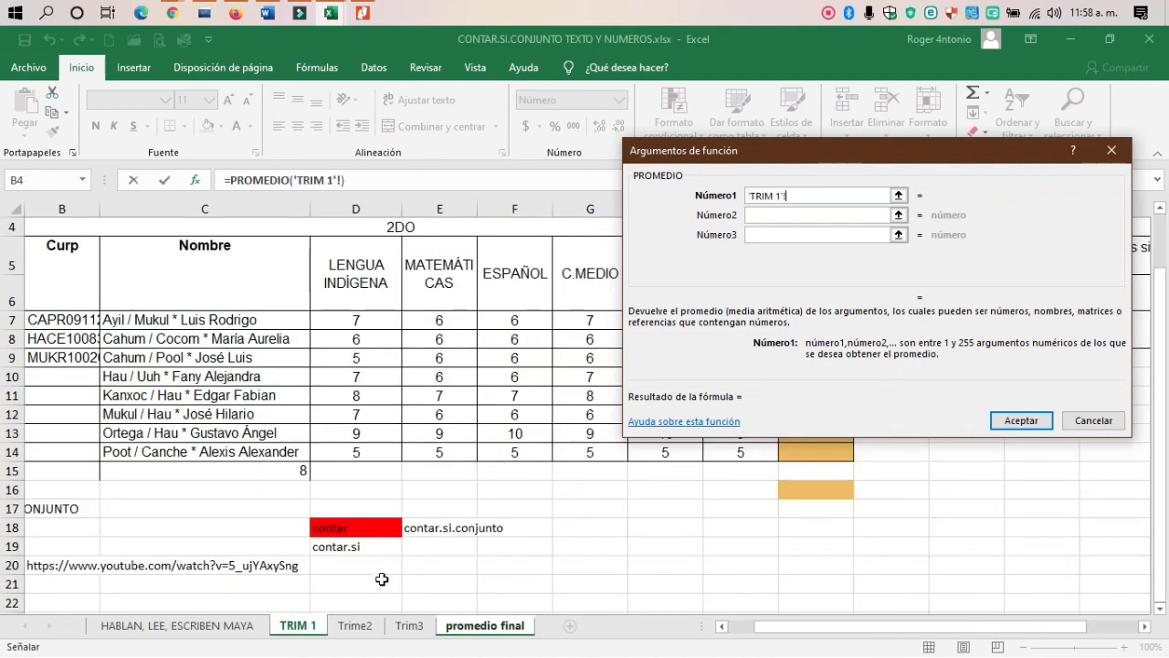
pyautogui.moveTo(798, 151); pyautogui.dragTo(450, 352)
pyautogui.click(790, 321)
# Add Trime2's I3 and Trim3's J3 as the second and third arguments and complete the PROMEDIO formula.
pyautogui.click(475, 415)
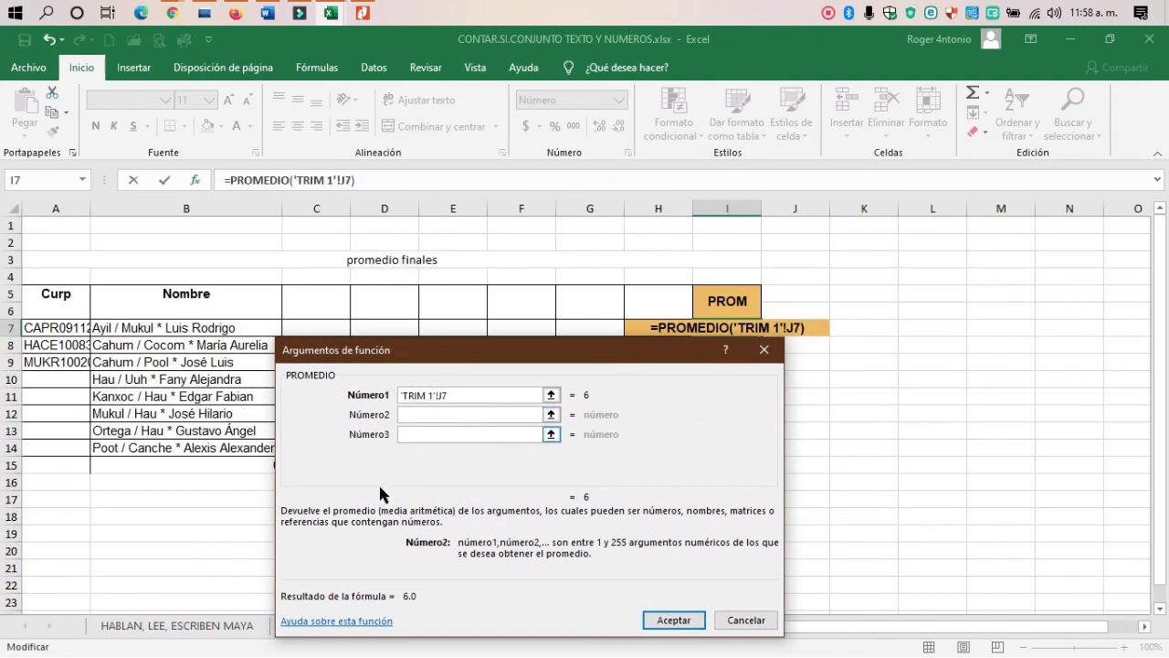
pyautogui.moveTo(486, 356); pyautogui.dragTo(735, 300)
pyautogui.click(356, 628)
pyautogui.click(717, 259)
pyautogui.click(654, 383)
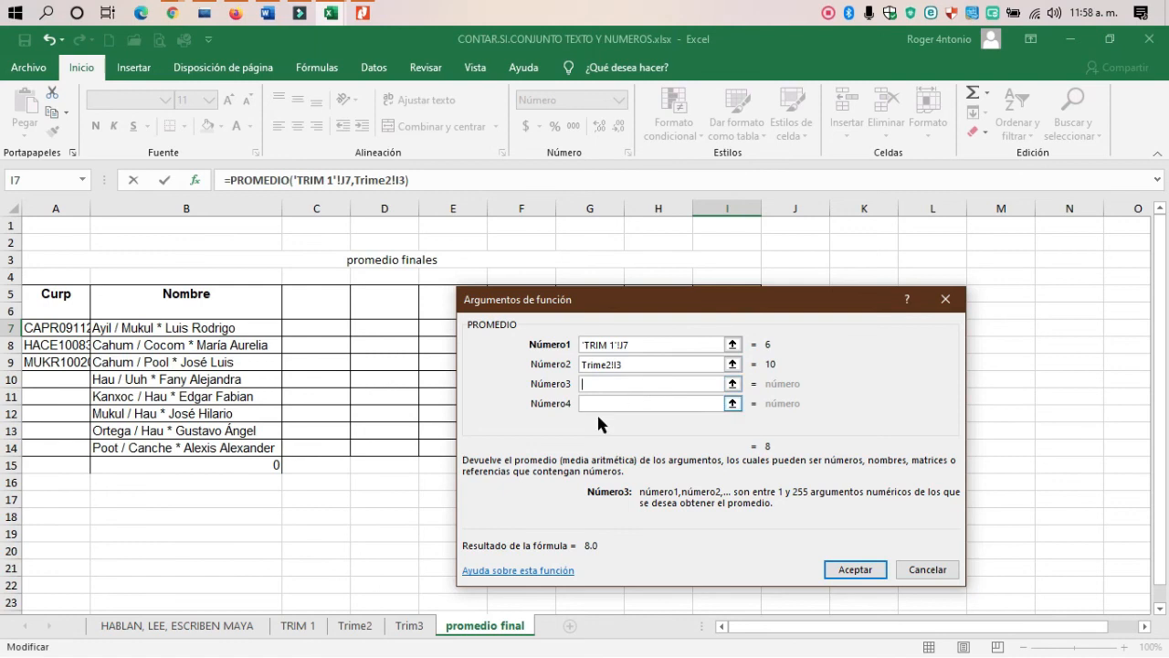
pyautogui.click(408, 626)
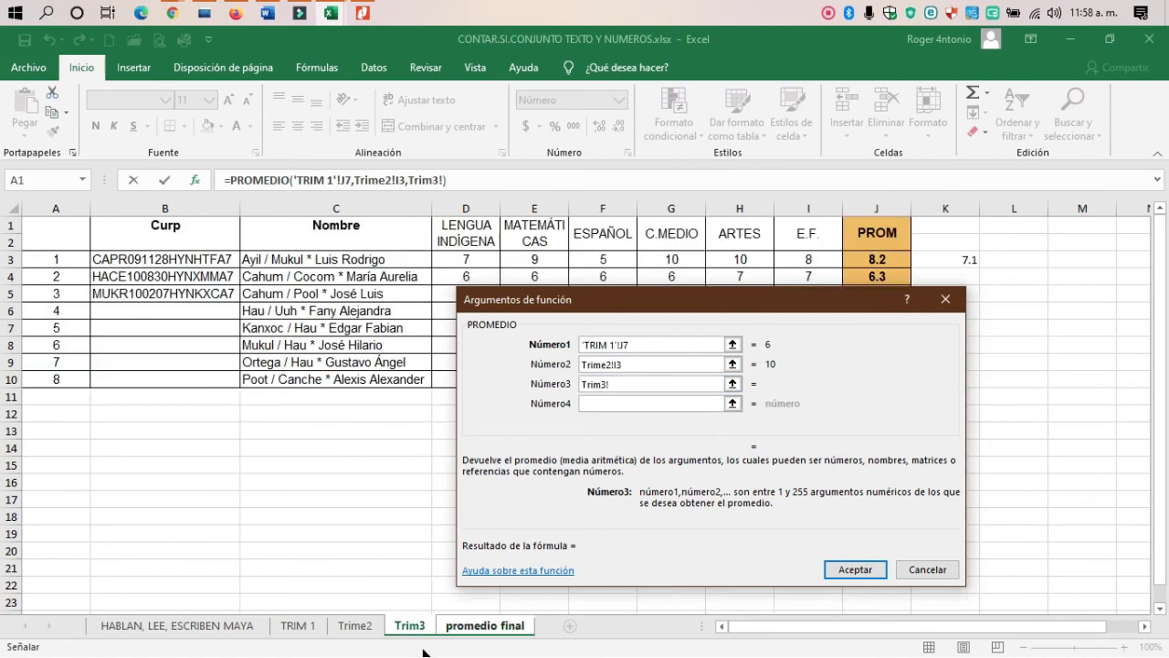
pyautogui.click(891, 263)
pyautogui.click(850, 568)
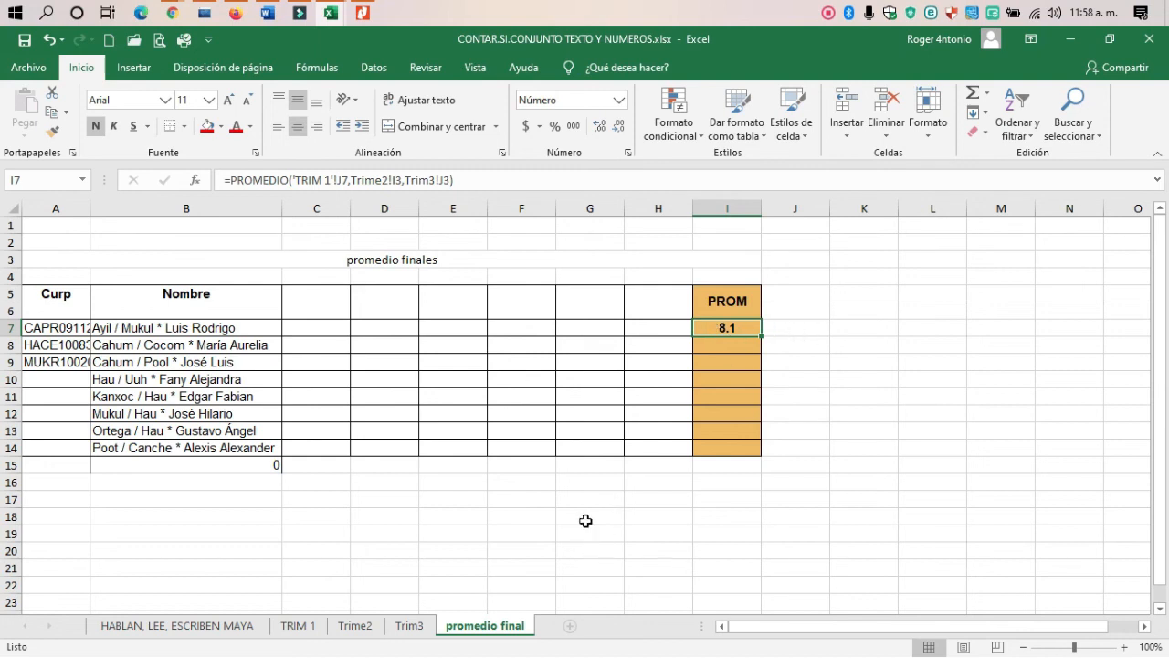
# Set the first student's ARTES grade in TRIM 1's H7 to 10 and check the final average in promedio final.
pyautogui.click(311, 625)
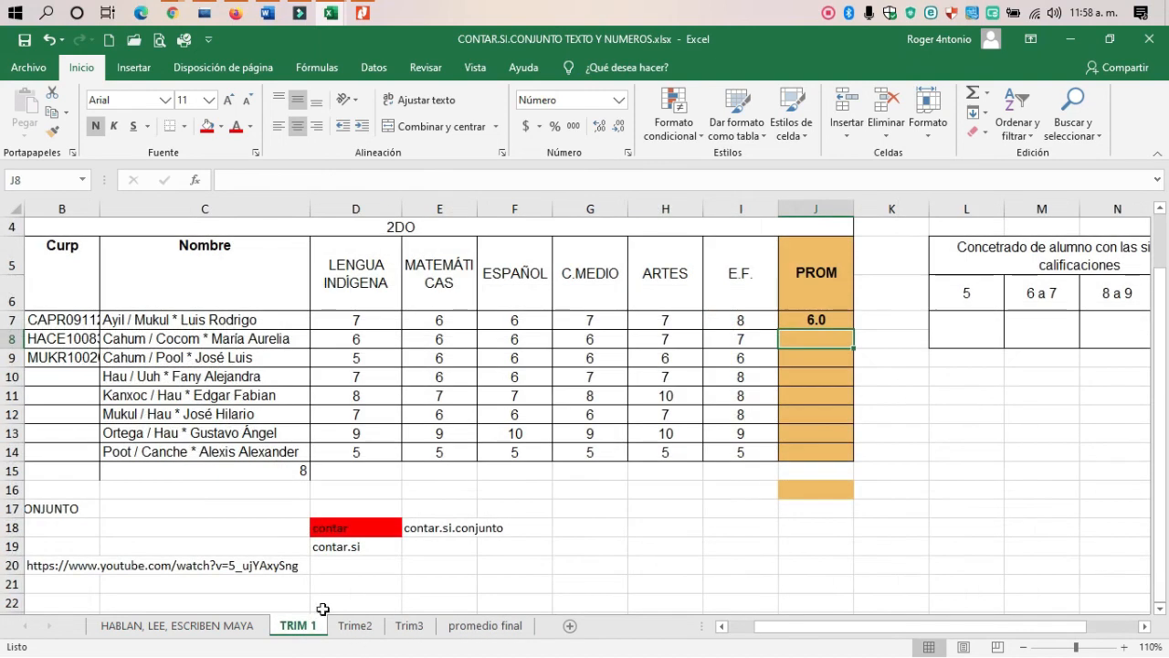
pyautogui.click(827, 320)
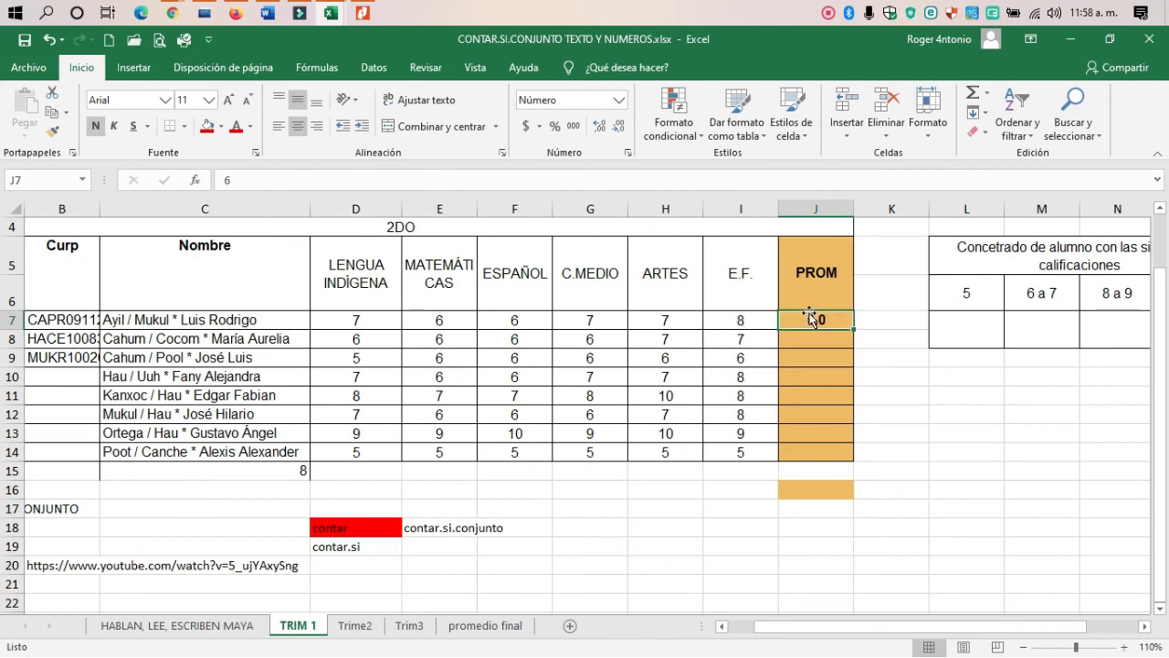
pyautogui.click(665, 320)
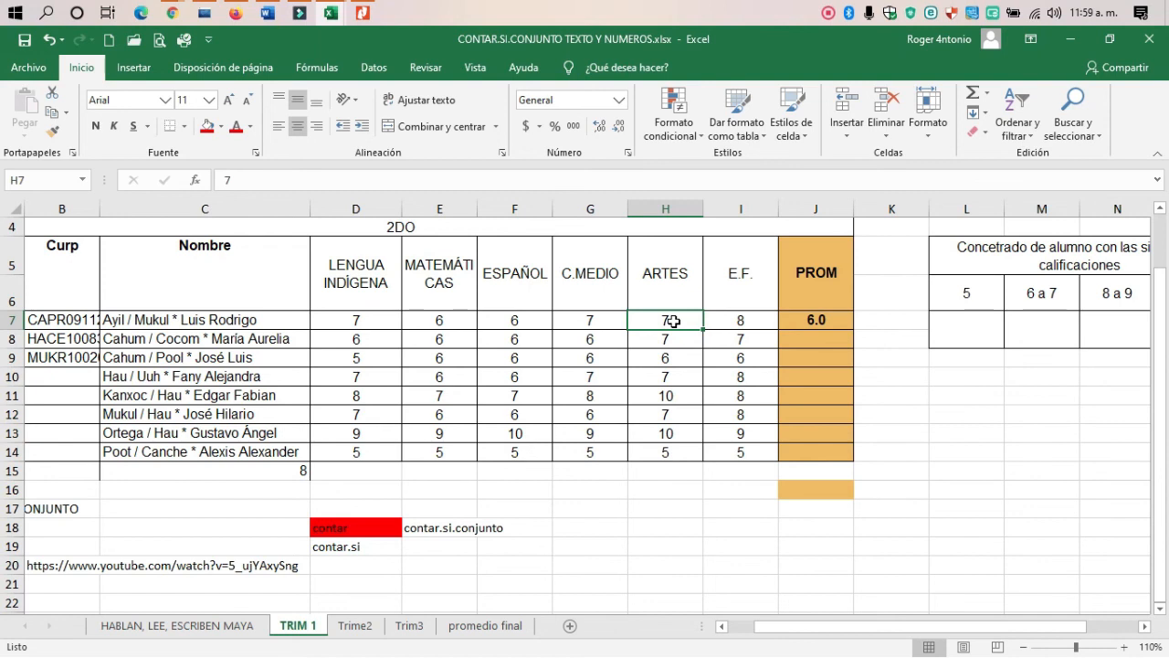
pyautogui.click(485, 626)
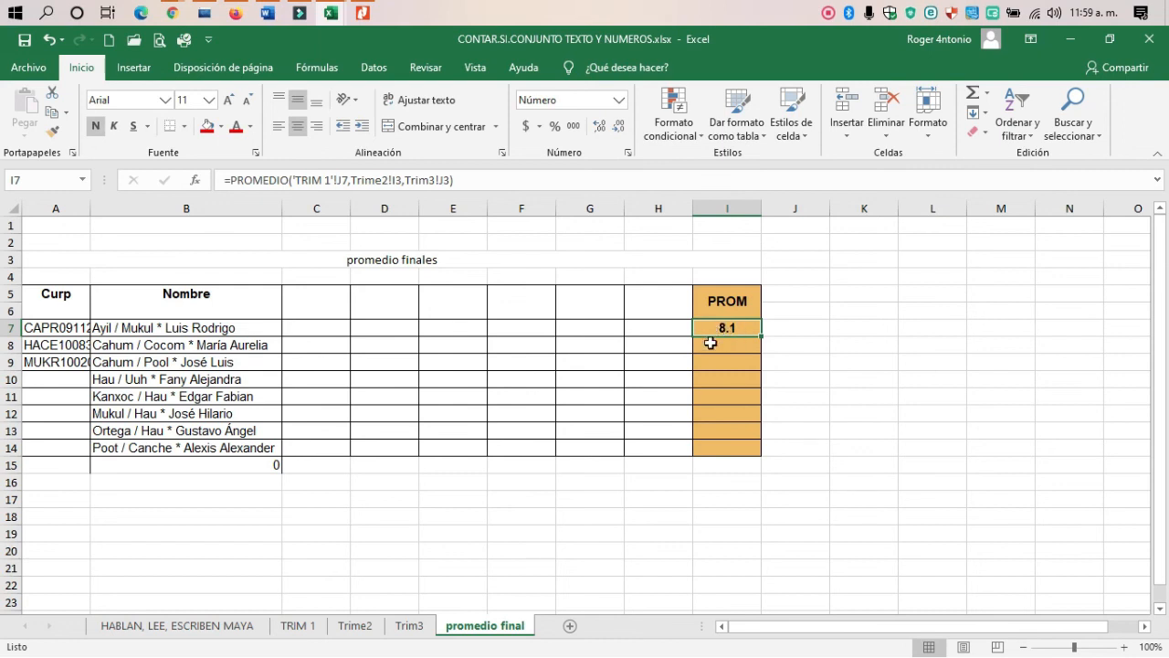
pyautogui.click(298, 626)
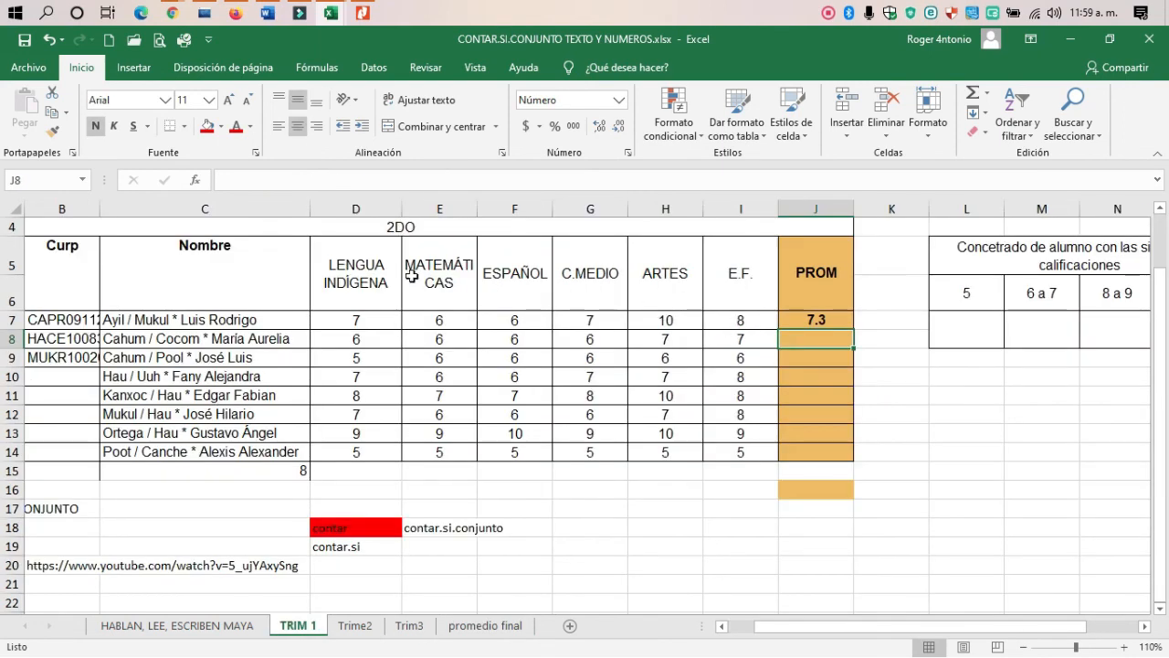
# Set the first student's LENGUA INDÍGENA, ESPAÑOL, C.MEDIO and E.F. grades in TRIM 1's row 7 to 5.
pyautogui.click(508, 629)
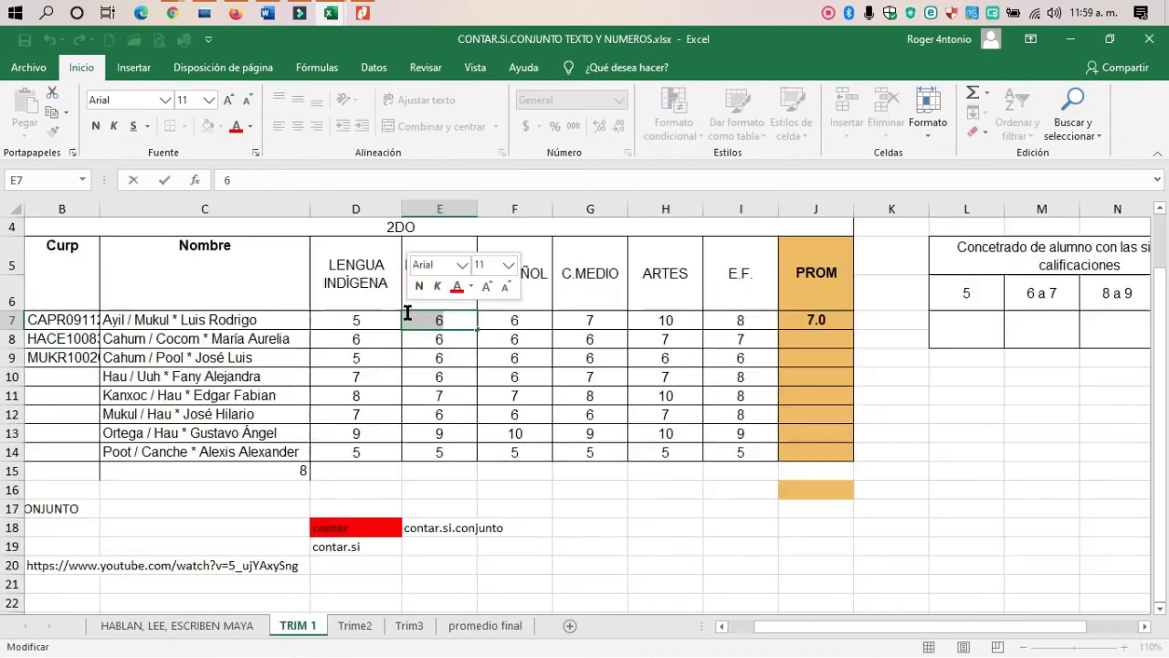
pyautogui.write('55')
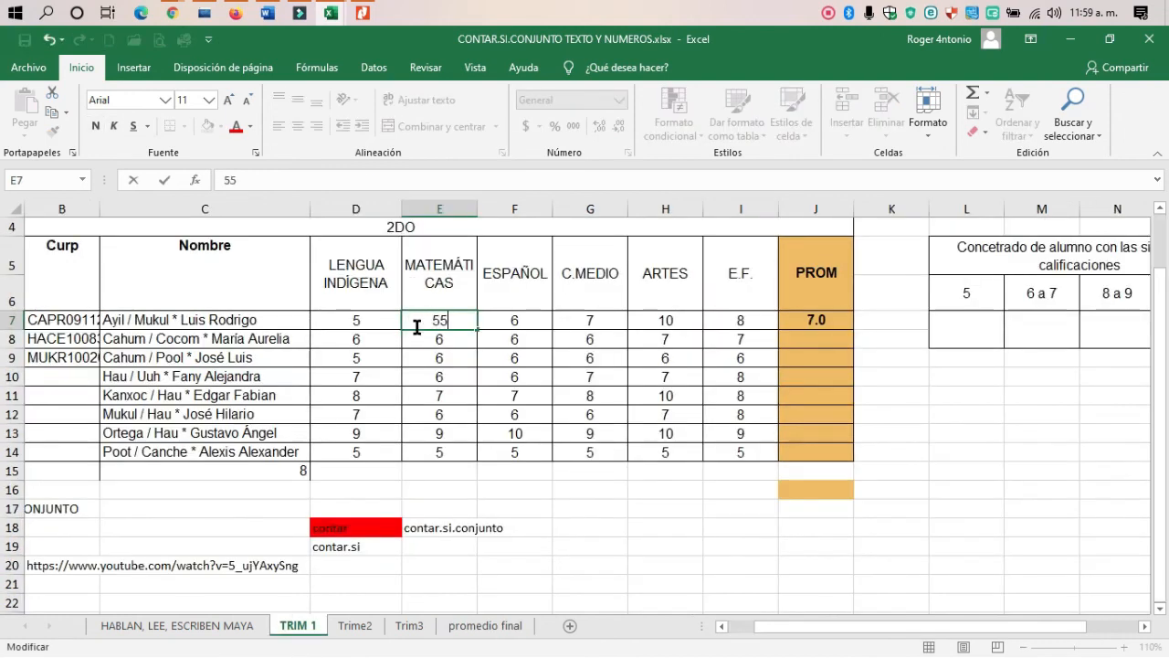
pyautogui.press('Escape')
pyautogui.click(514, 322)
pyautogui.write('5')
pyautogui.click(594, 325)
pyautogui.write('5')
pyautogui.click(668, 320)
pyautogui.click(721, 320)
pyautogui.write('55')
pyautogui.press('Return')
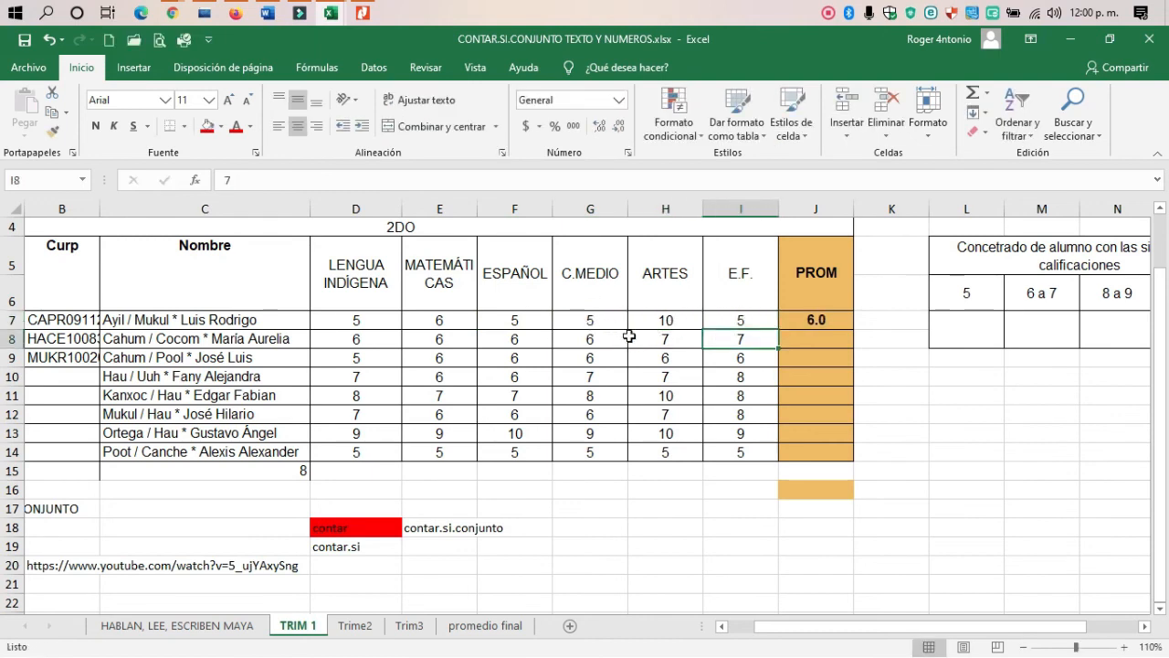
# Set the first student's MATEMÁTICAS grade in TRIM 1's E7 to 5 and check the trimester average in J7.
pyautogui.click(457, 335)
pyautogui.click(460, 321)
pyautogui.write('5')
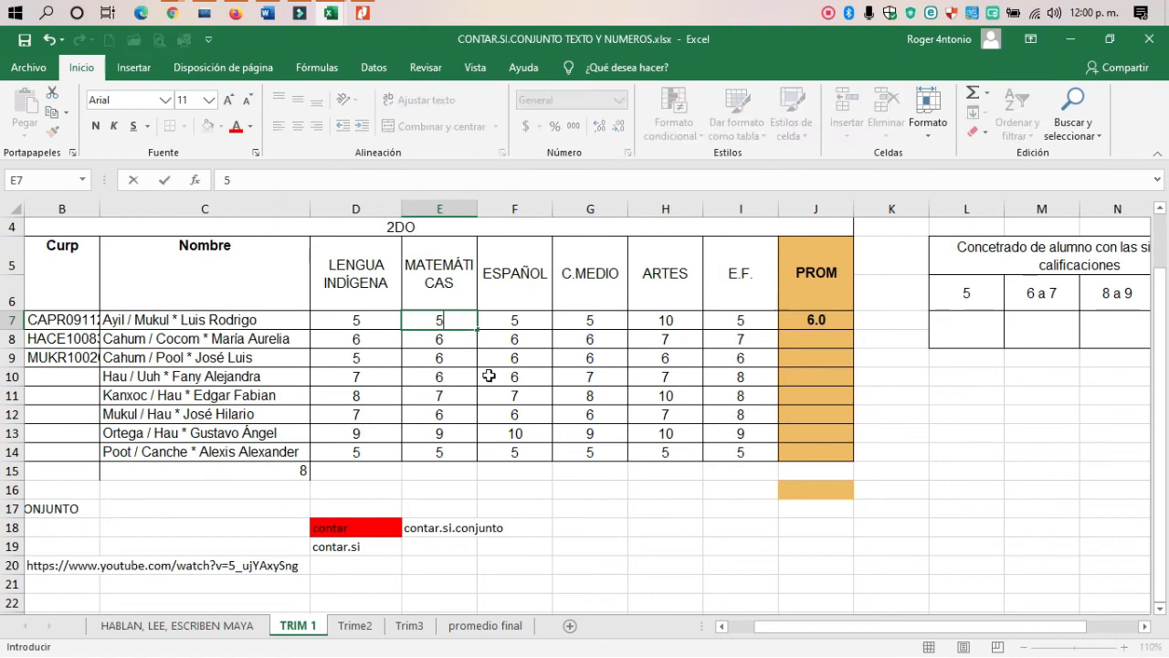
pyautogui.click(488, 376)
pyautogui.click(825, 318)
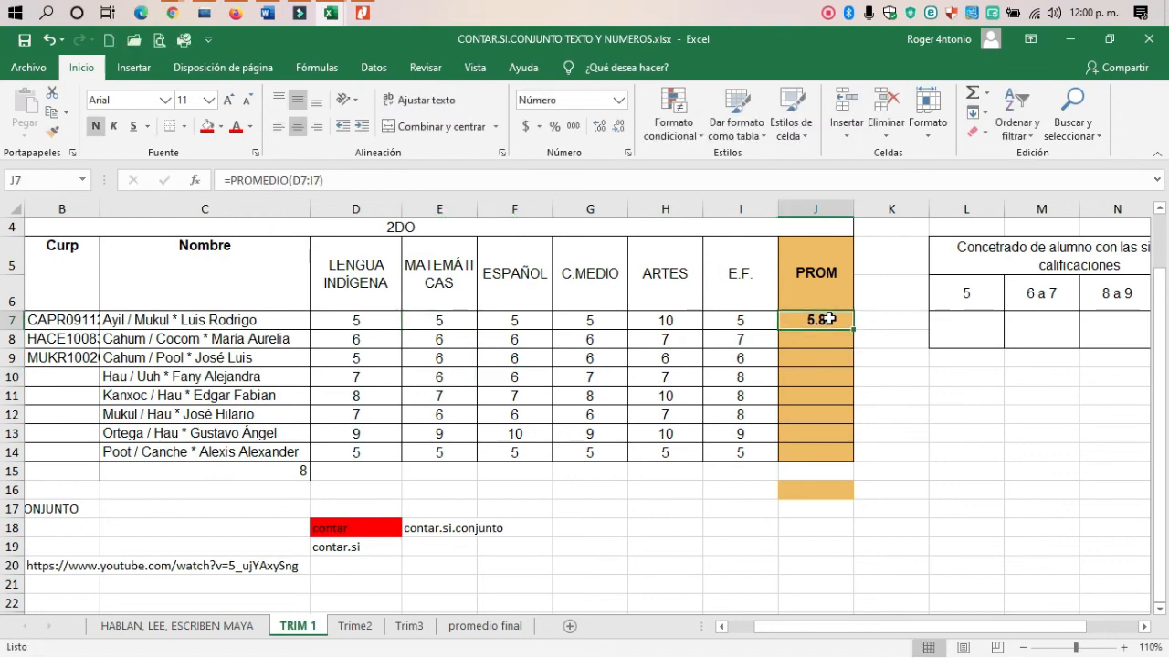
# Compare the first student's averages in TRIM 1, Trime2 and Trim3 with the final average in promedio final.
pyautogui.click(485, 626)
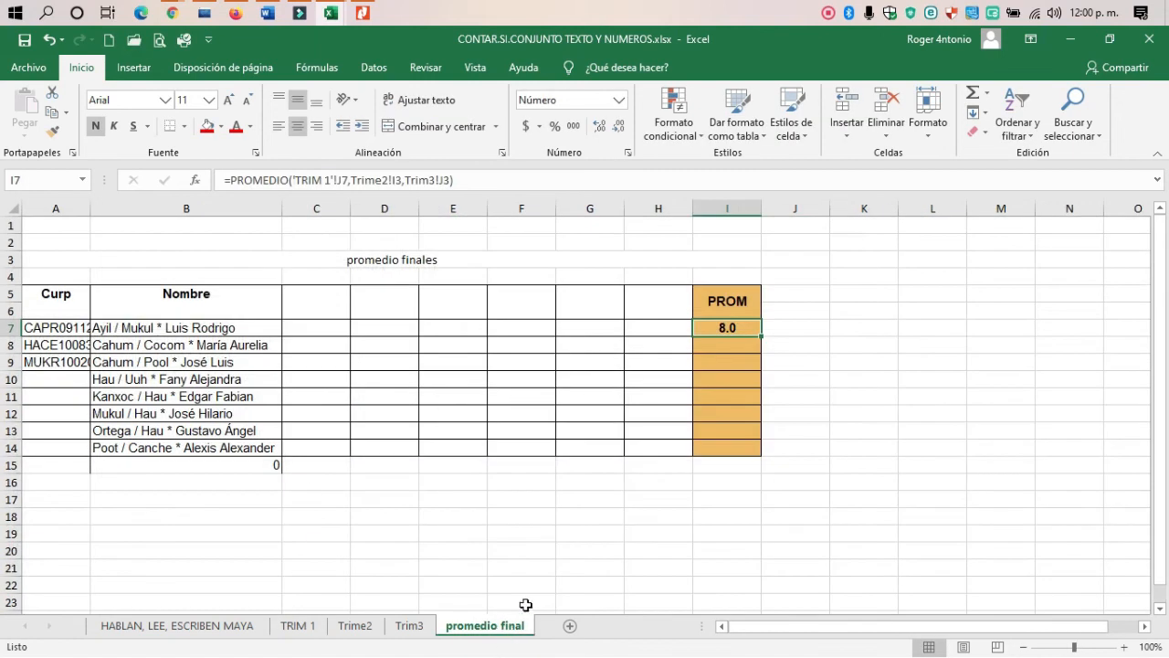
pyautogui.click(298, 626)
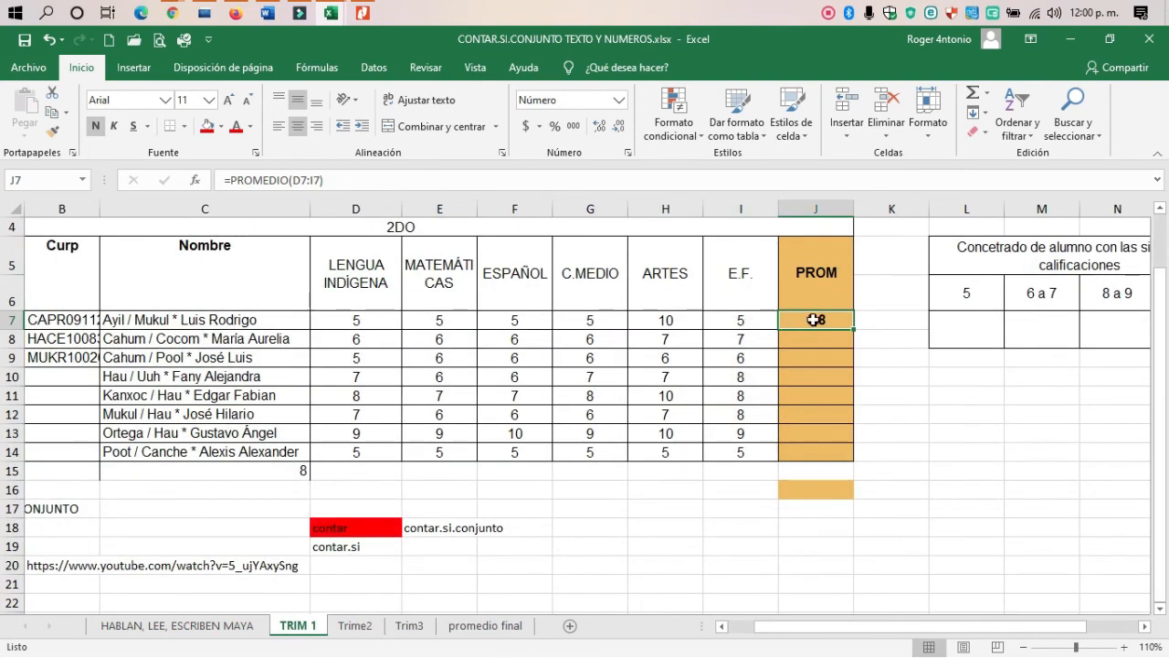
pyautogui.click(356, 626)
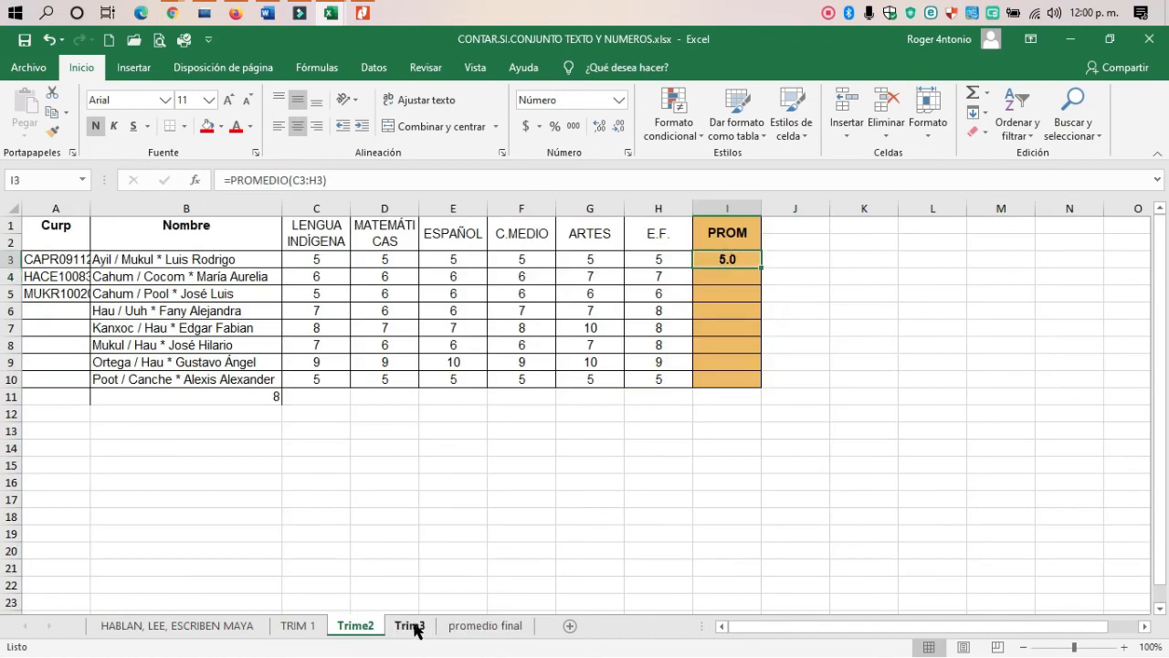
pyautogui.click(418, 627)
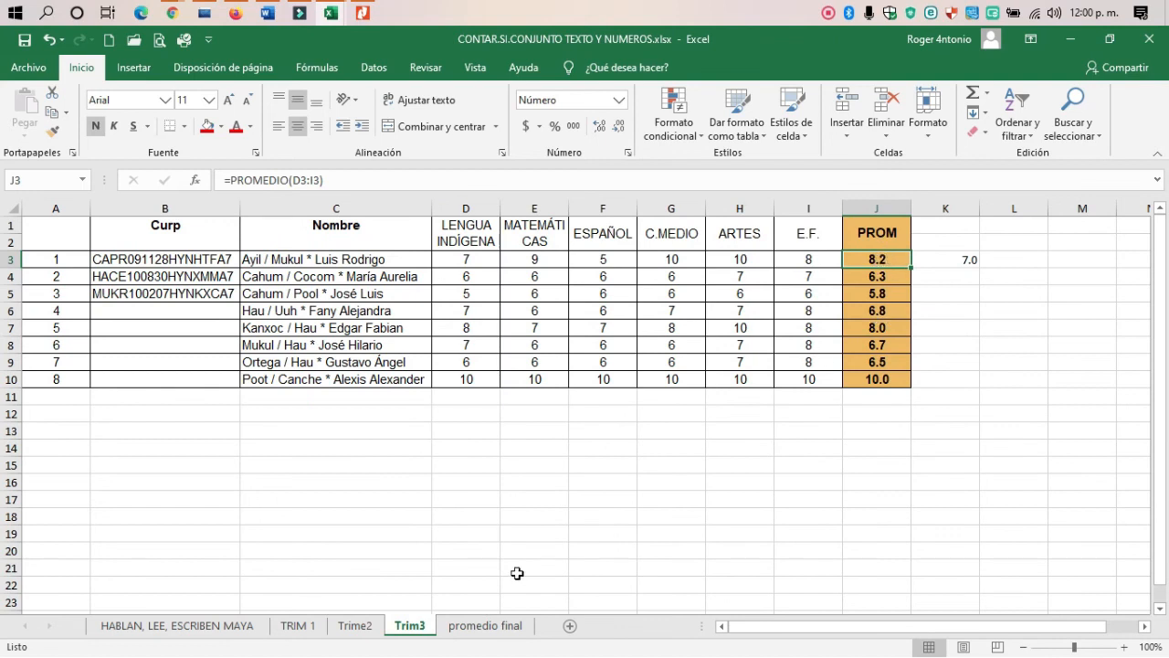
pyautogui.click(505, 627)
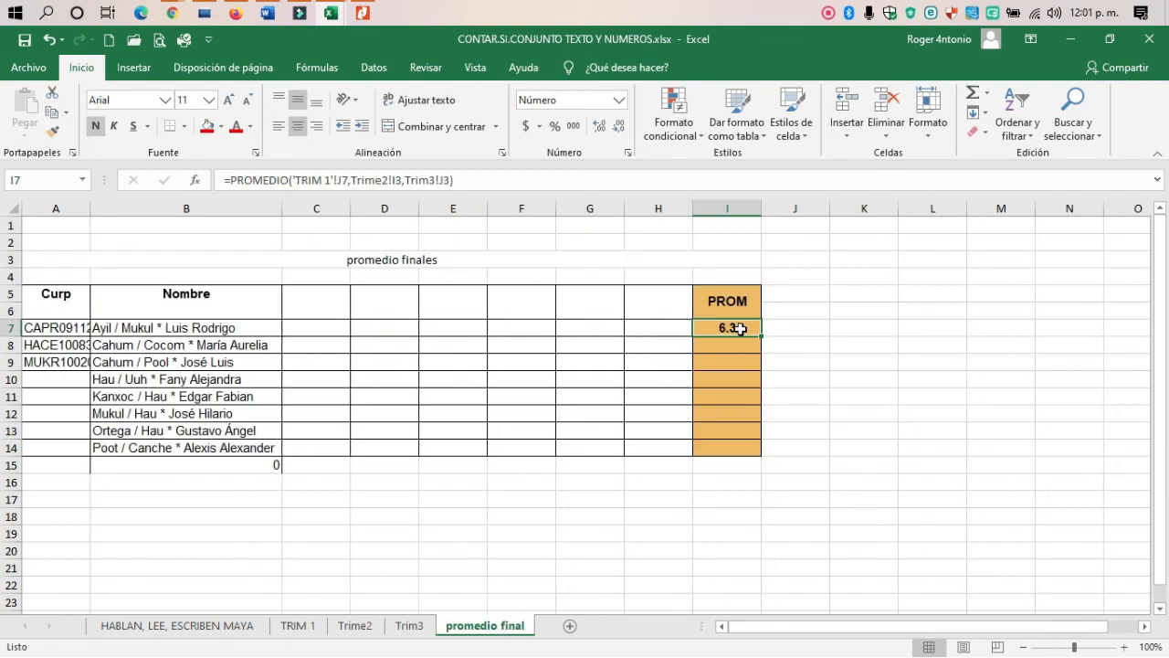
# Delete the empty subject columns C to H in promedio final and change the PROM heading to PROM fn.
pyautogui.moveTo(324, 208); pyautogui.dragTo(689, 216)
pyautogui.rightClick(652, 212)
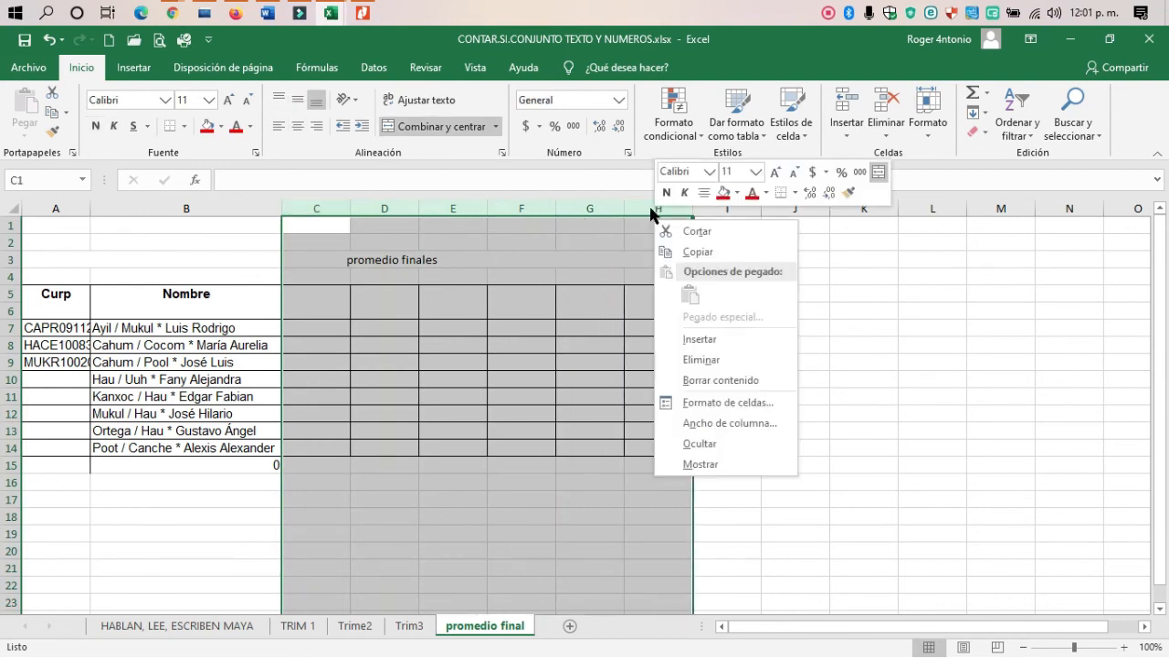
pyautogui.click(702, 359)
pyautogui.click(340, 376)
pyautogui.doubleClick(338, 301)
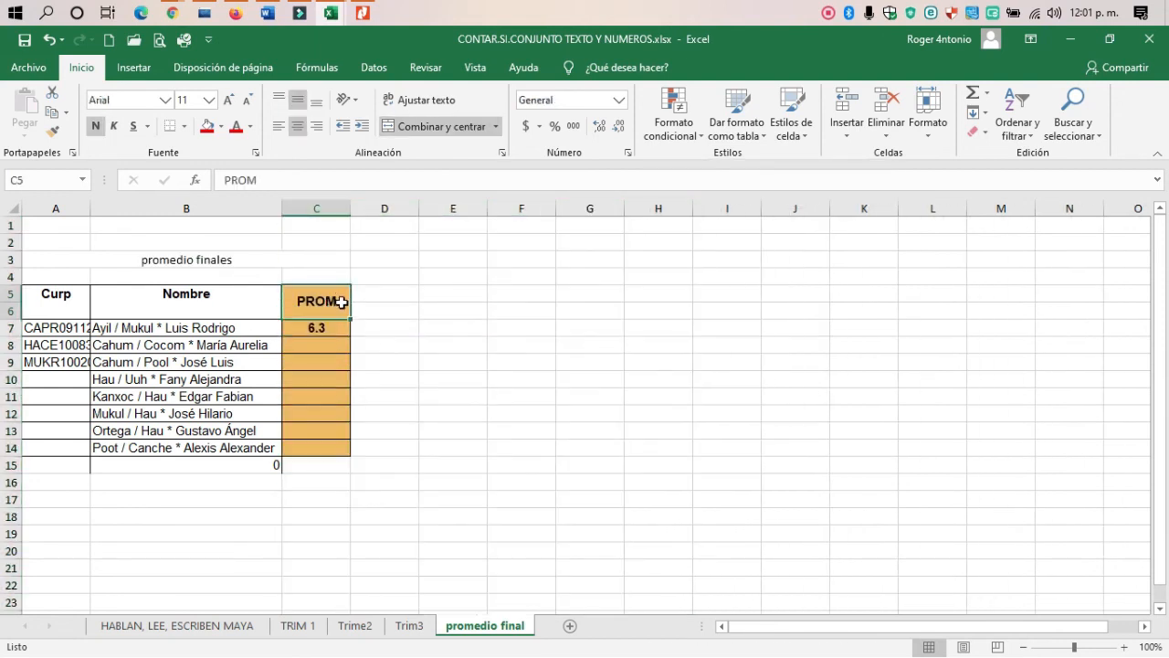
pyautogui.write('fn')
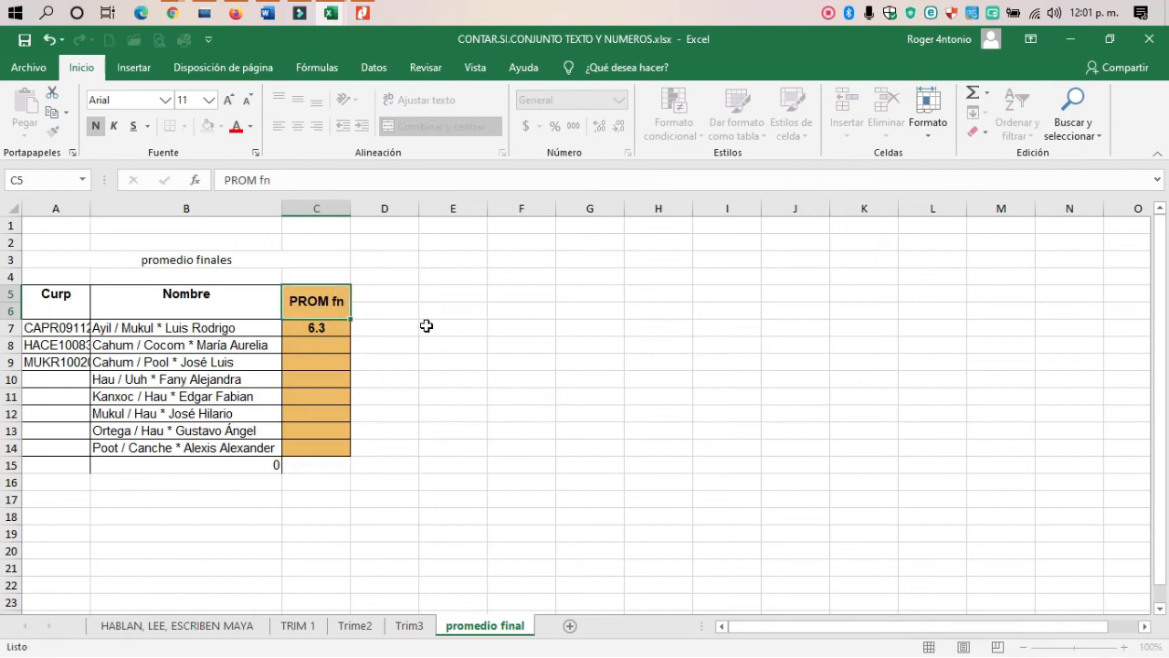
pyautogui.press('Return')
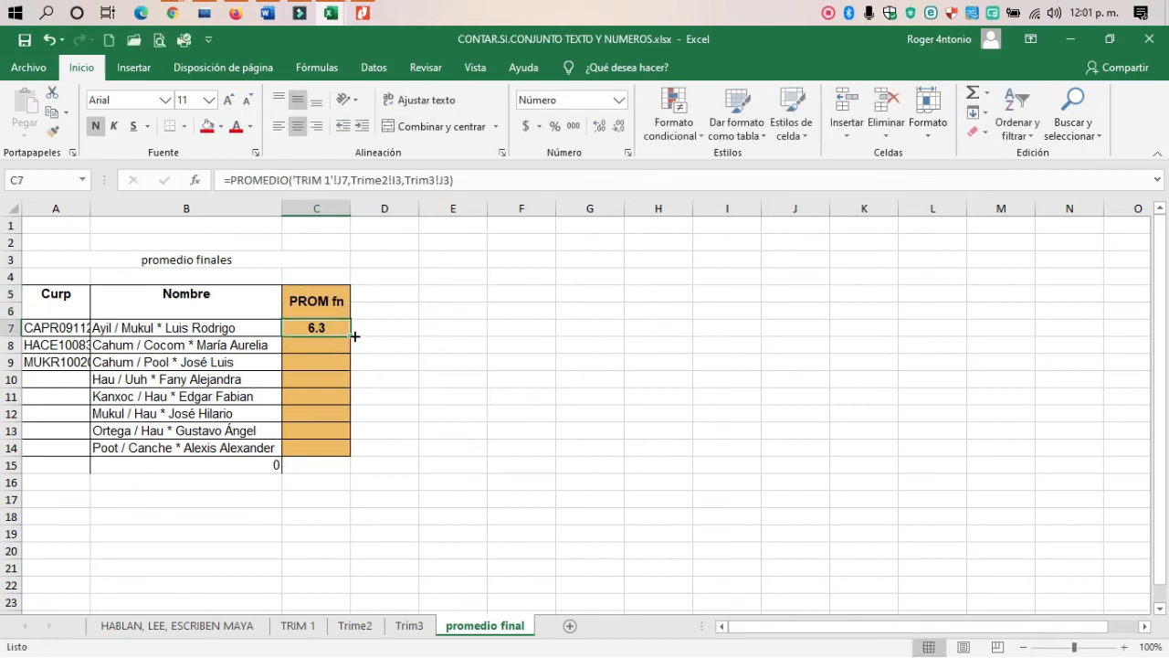
pyautogui.moveTo(353, 336)
pyautogui.mouseDown()
pyautogui.moveTo(338, 457)
pyautogui.moveTo(348, 334)
pyautogui.mouseUp()
pyautogui.click(309, 341)
pyautogui.write('0')
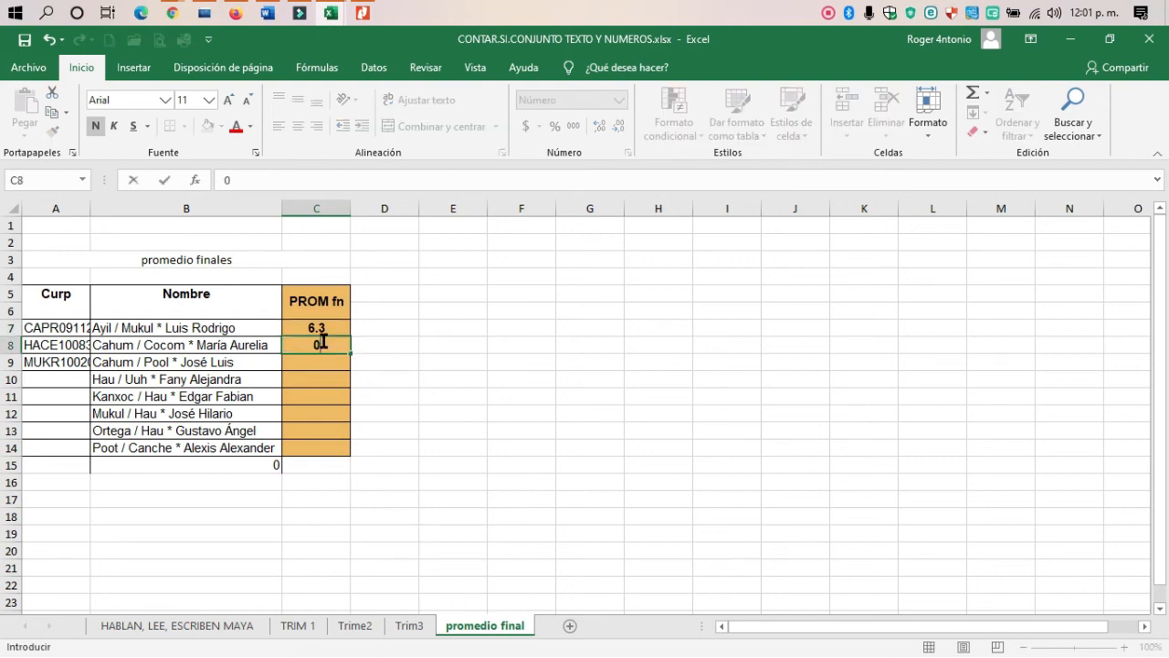
pyautogui.write('=prm')
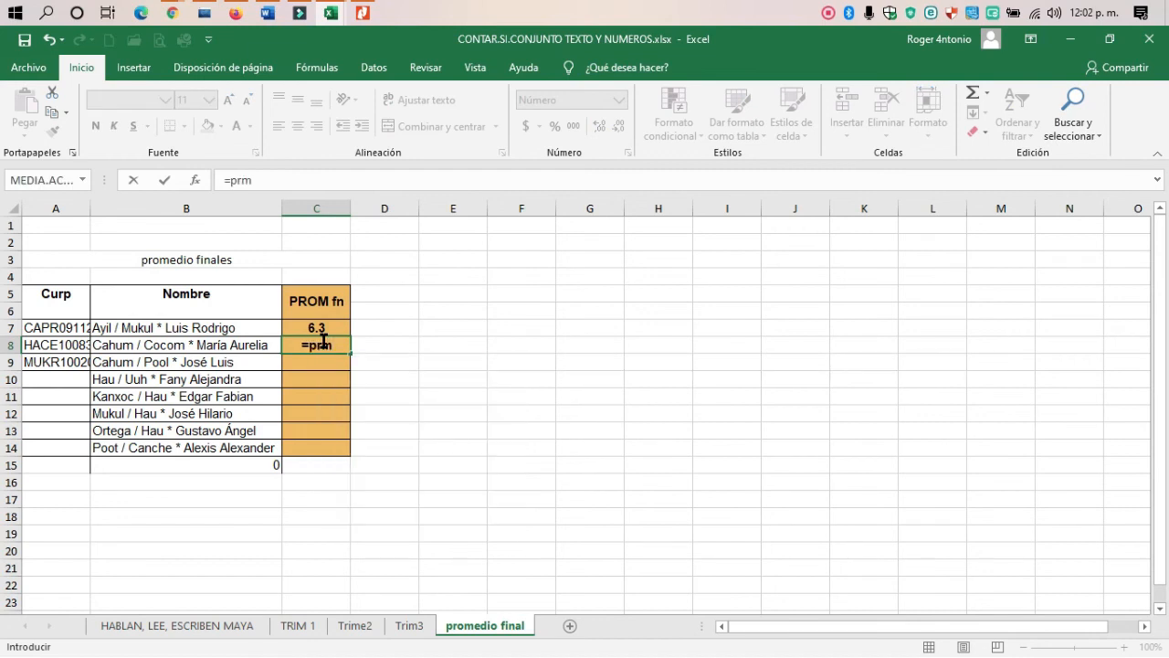
pyautogui.press('BackSpace')
pyautogui.write('omedio')
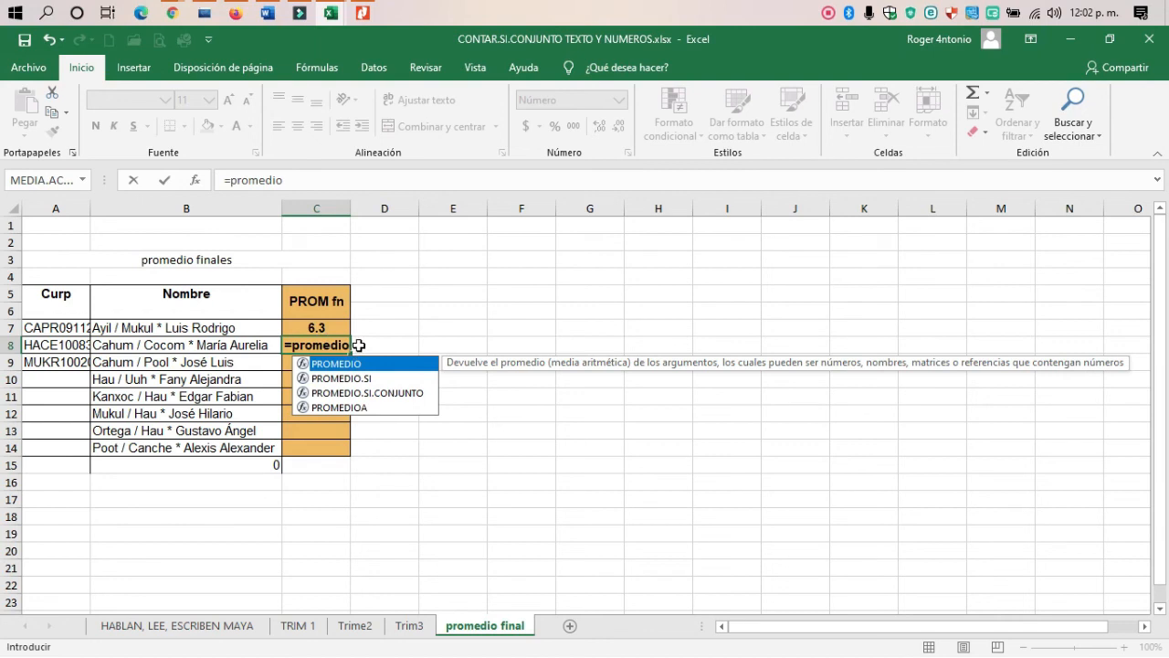
pyautogui.click(195, 181)
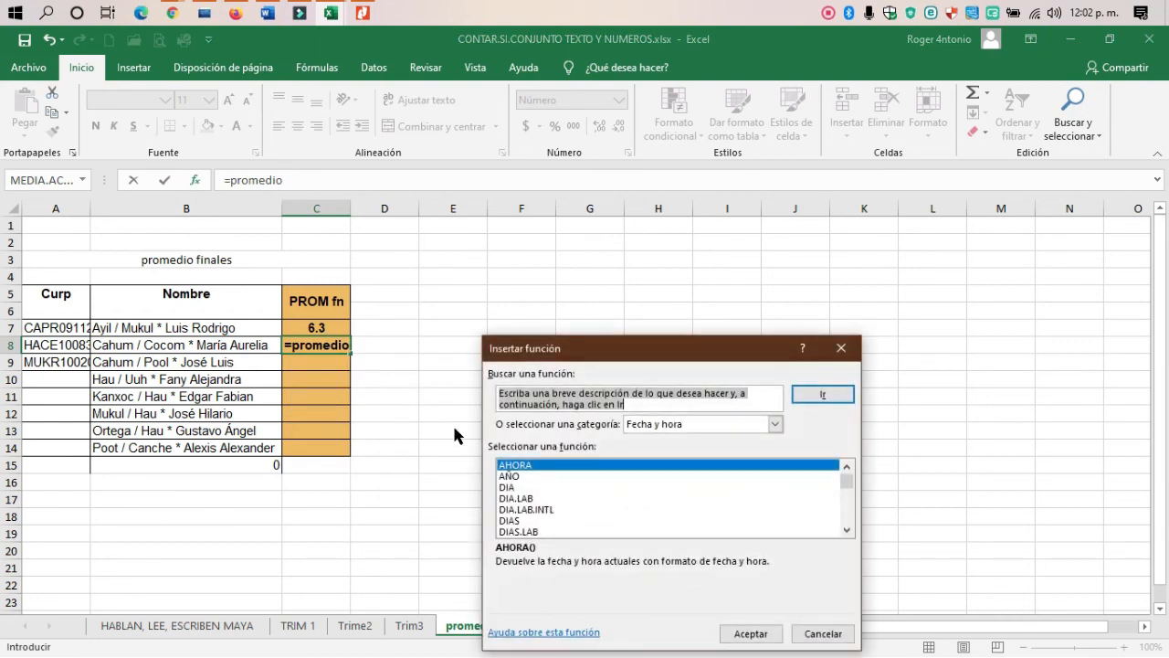
pyautogui.click(841, 348)
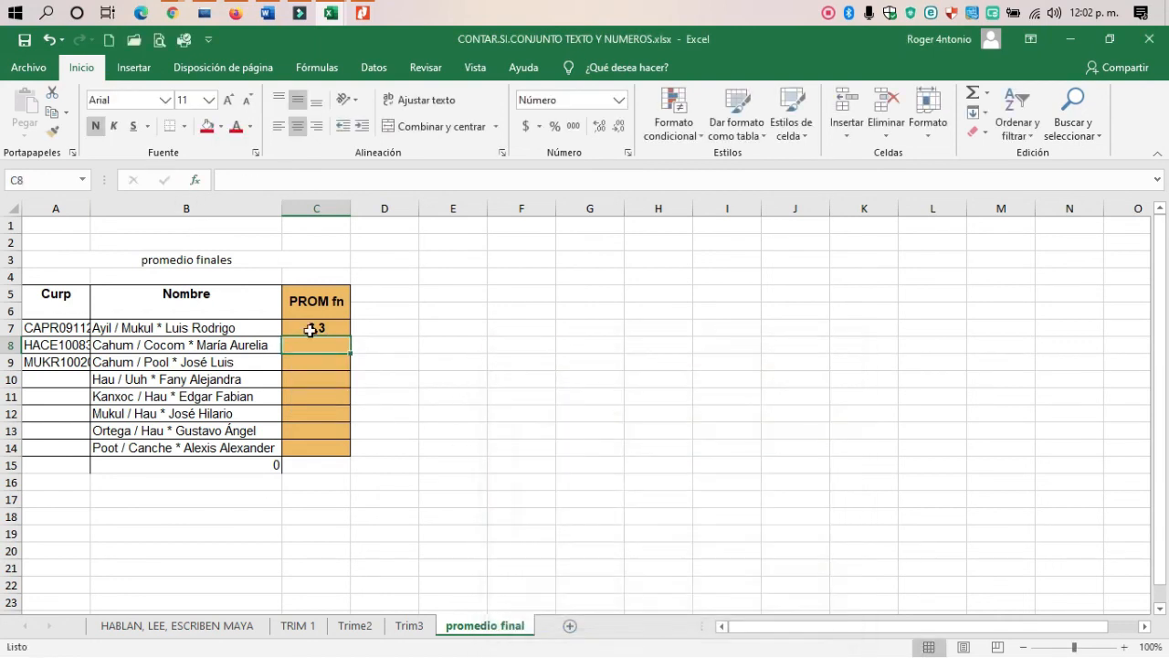
# Start a PROMEDIO formula in promedio final's C8 with TRIM 1's J8 as its first argument.
pyautogui.write('=prom')
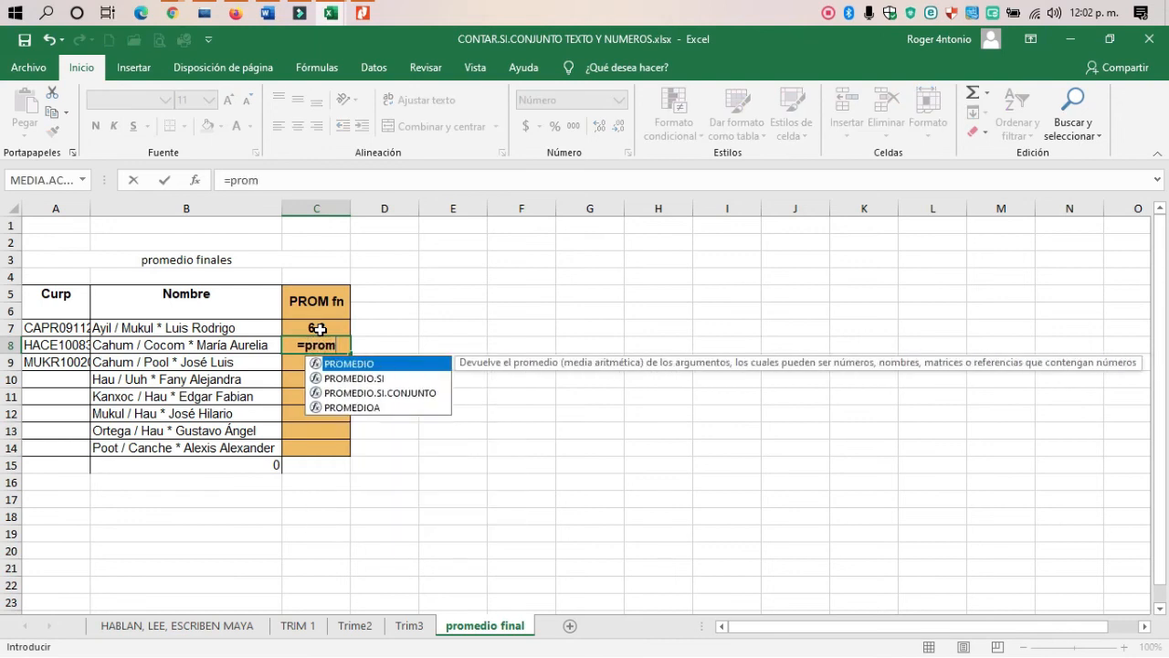
pyautogui.write('edio(')
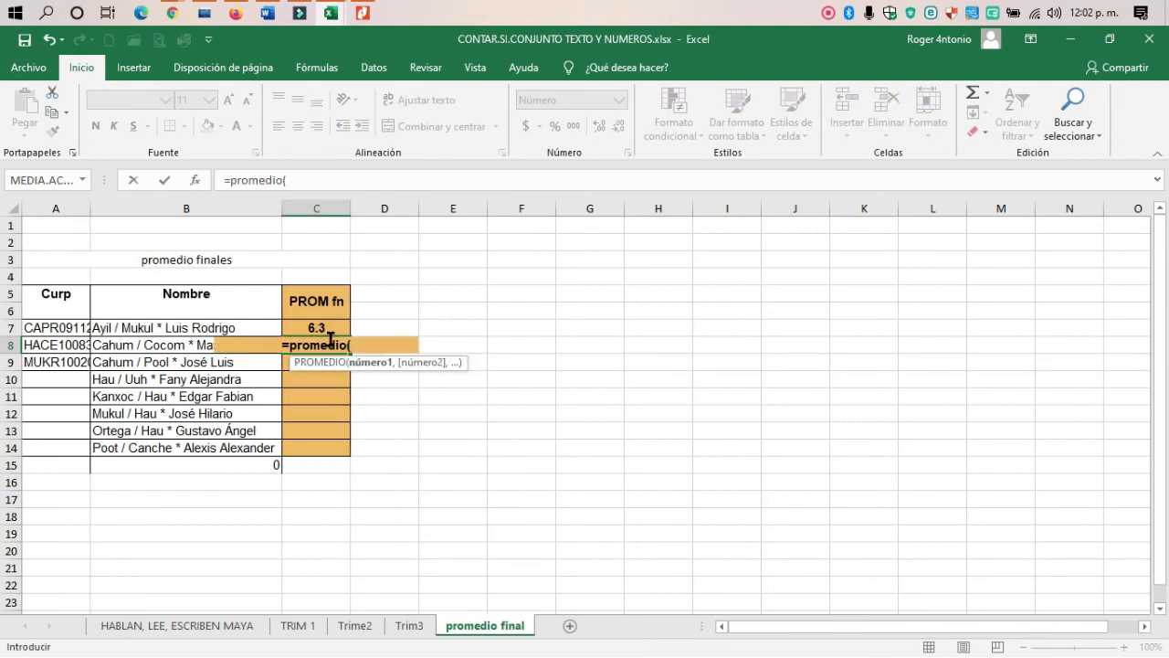
pyautogui.click(195, 180)
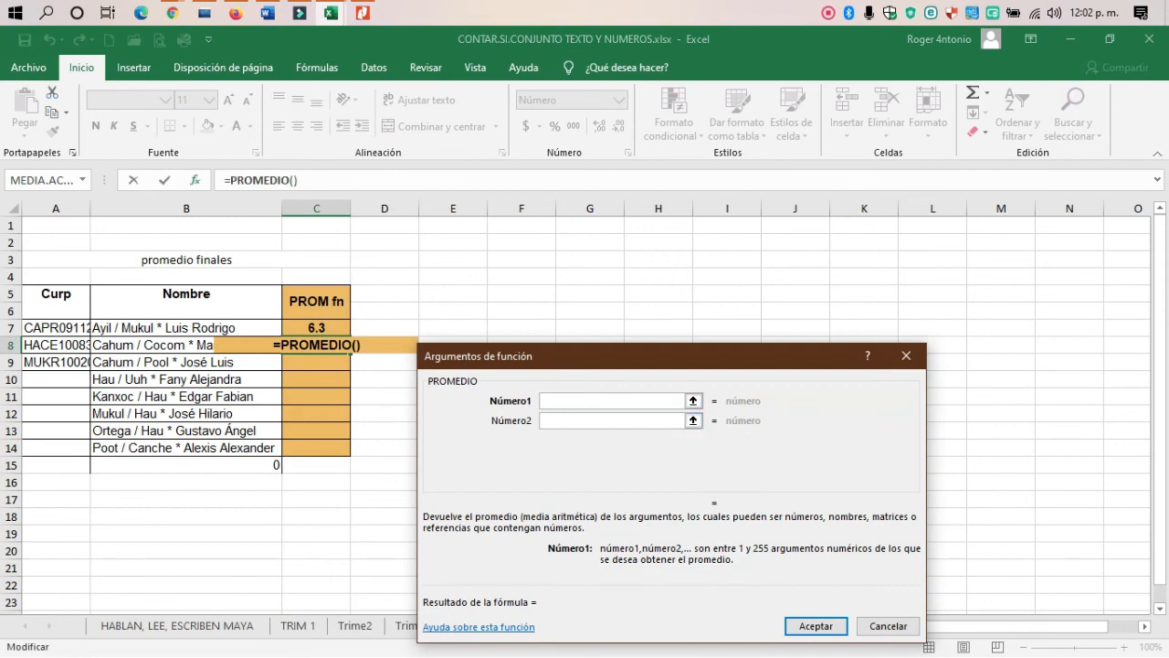
pyautogui.click(295, 629)
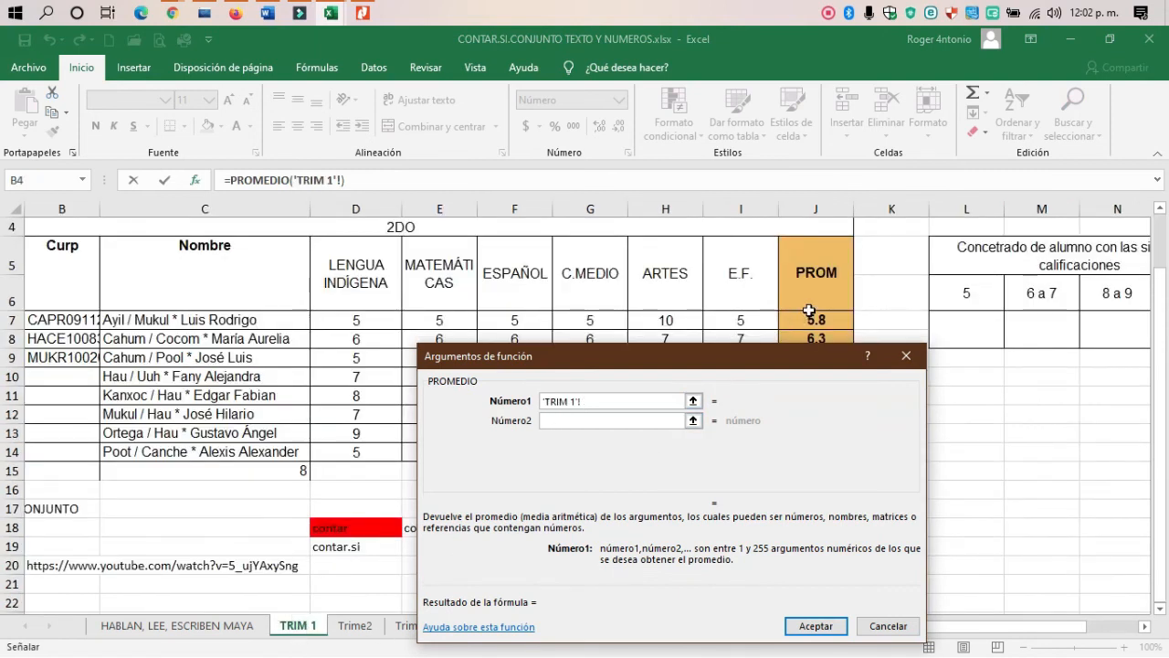
pyautogui.moveTo(790, 356); pyautogui.dragTo(746, 370)
pyautogui.click(816, 338)
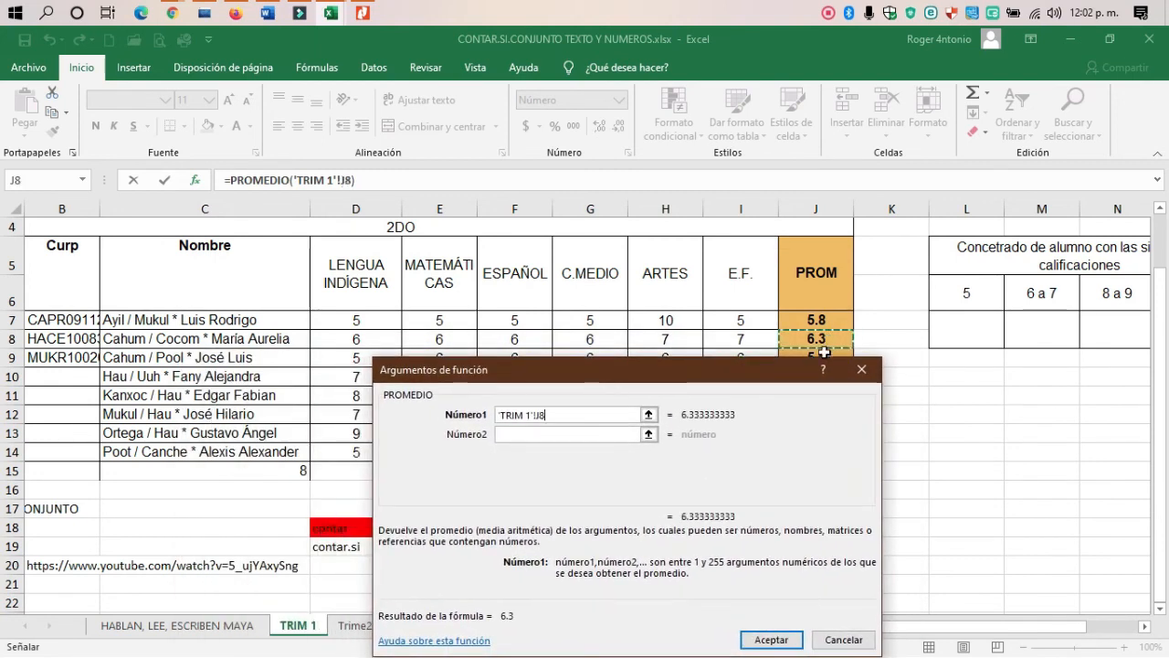
# Add Trime2's I4 and Trim3's J4 as the second and third arguments and complete C8's PROMEDIO formula.
pyautogui.click(590, 435)
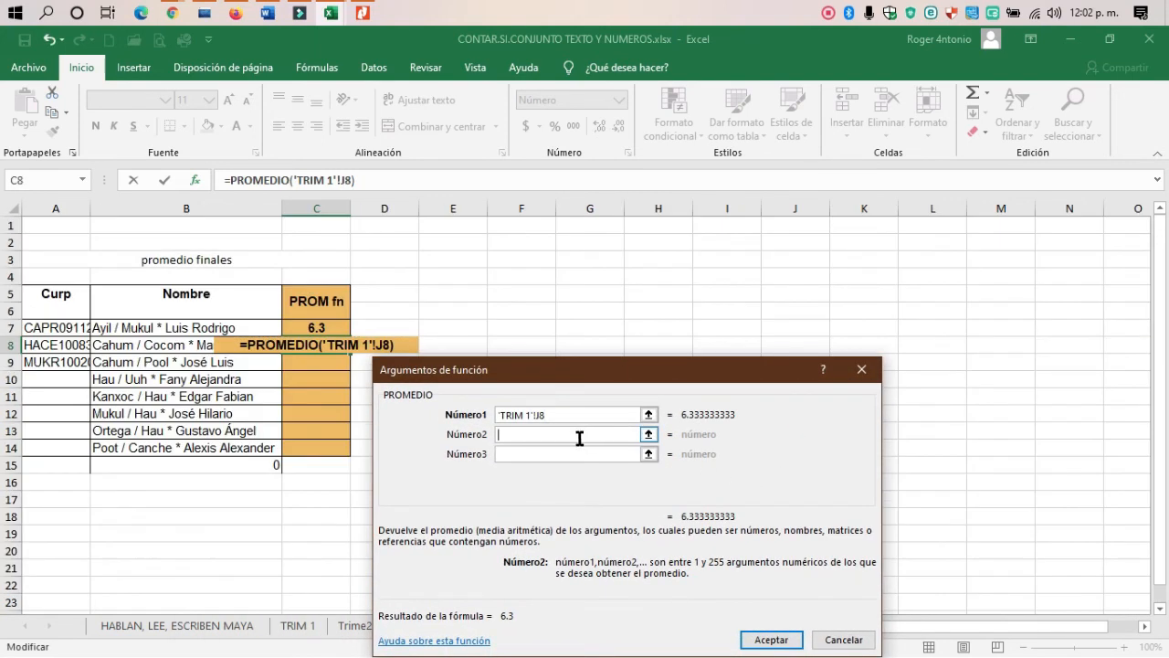
pyautogui.click(355, 626)
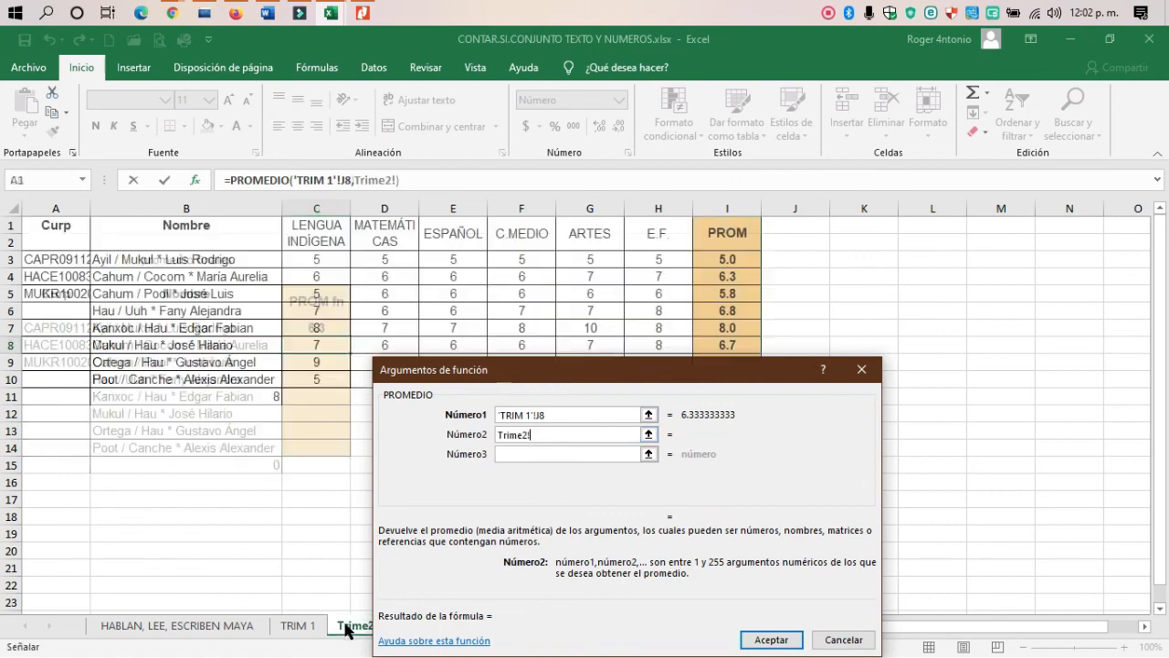
pyautogui.moveTo(630, 393); pyautogui.dragTo(612, 322)
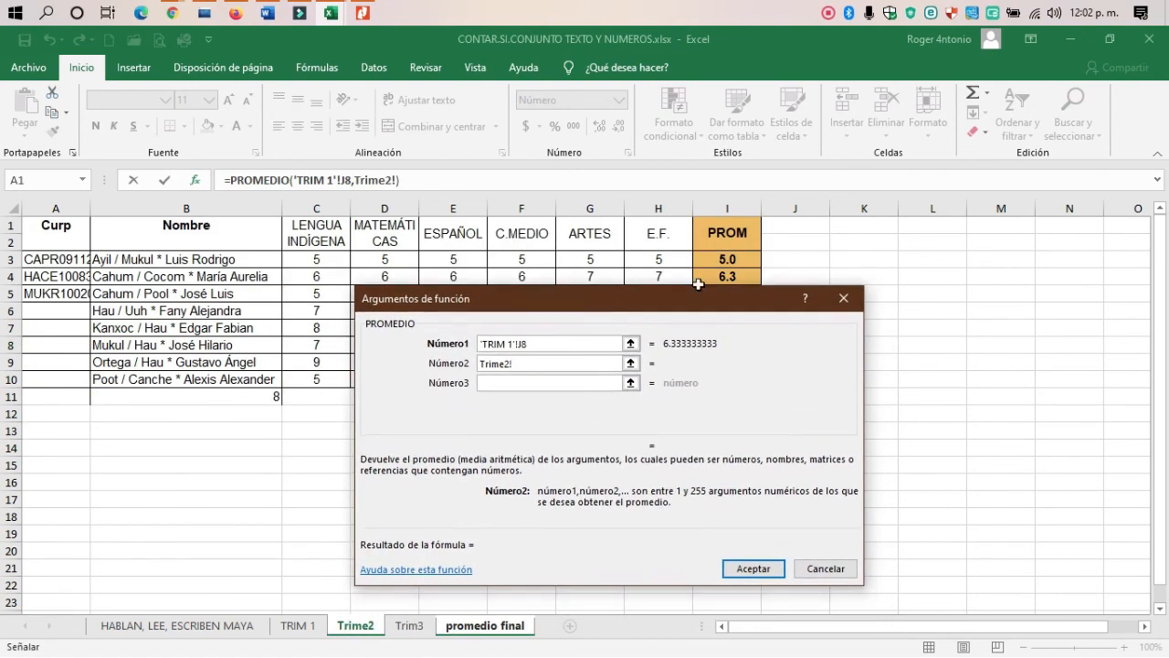
pyautogui.click(726, 277)
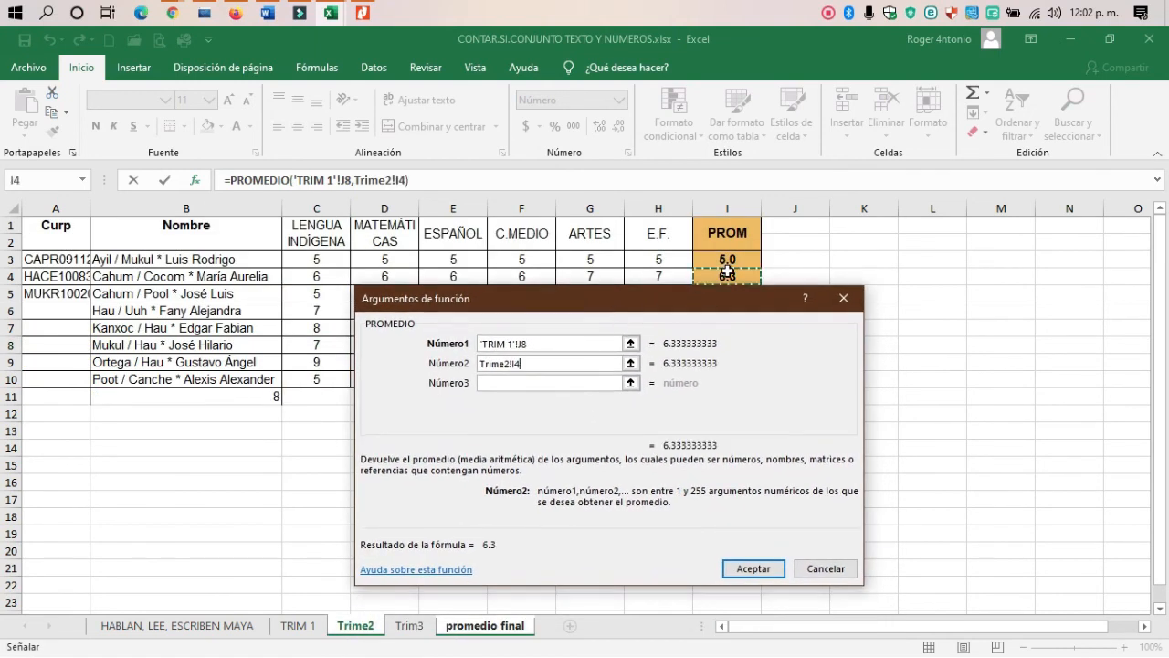
pyautogui.click(416, 625)
pyautogui.moveTo(647, 299); pyautogui.dragTo(737, 303)
pyautogui.click(876, 275)
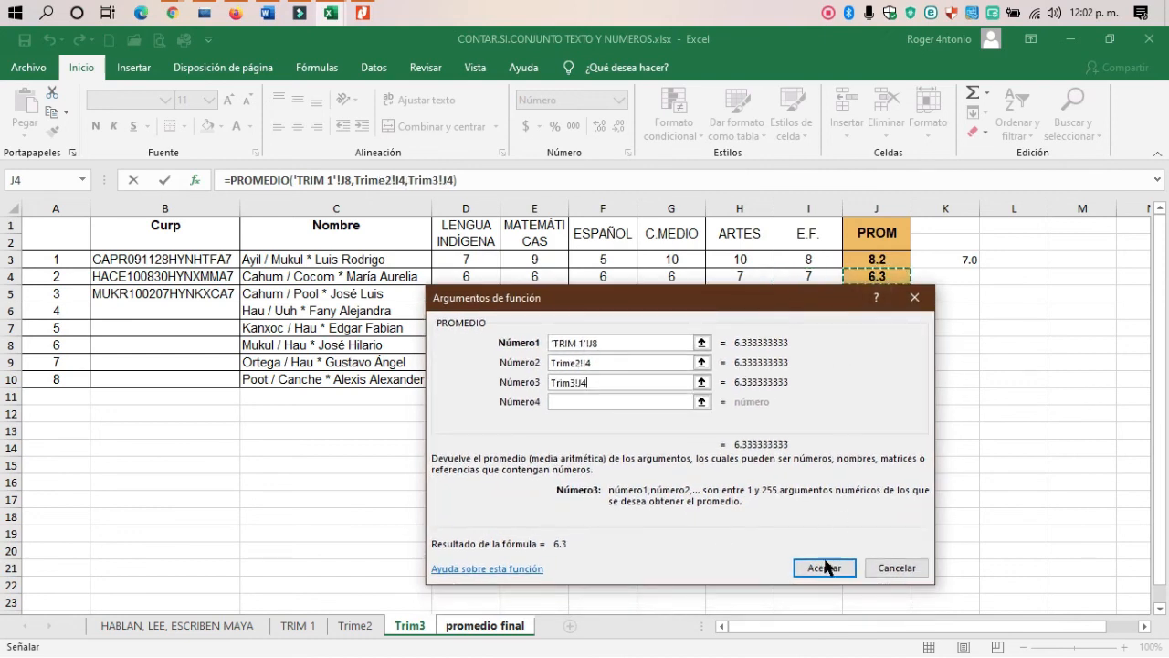
pyautogui.click(828, 570)
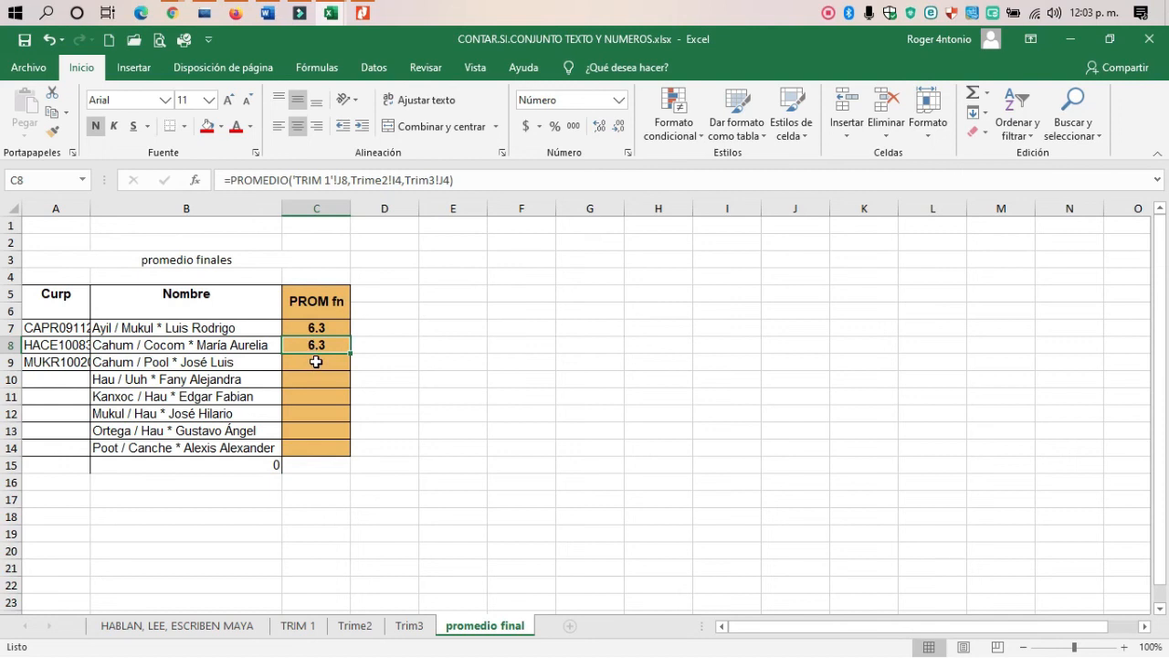
# Set the fifth student's LENGUA INDÍGENA grade in TRIM 1's D11 to 10 and check the average in J11.
pyautogui.click(324, 360)
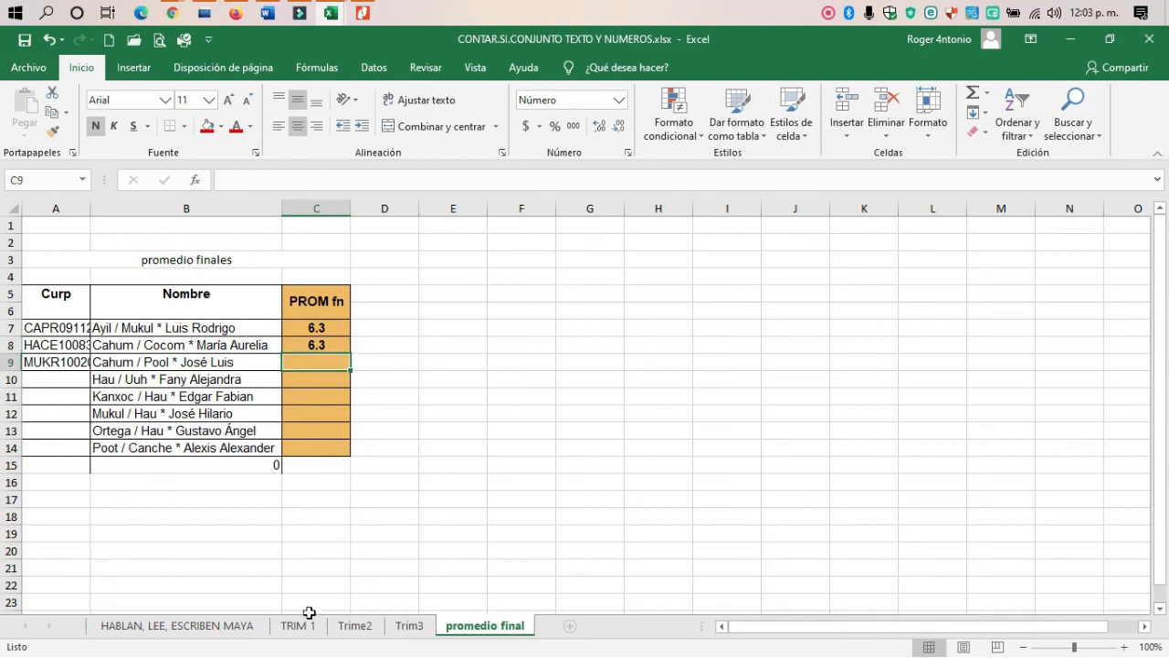
pyautogui.click(298, 626)
pyautogui.click(739, 335)
pyautogui.click(817, 316)
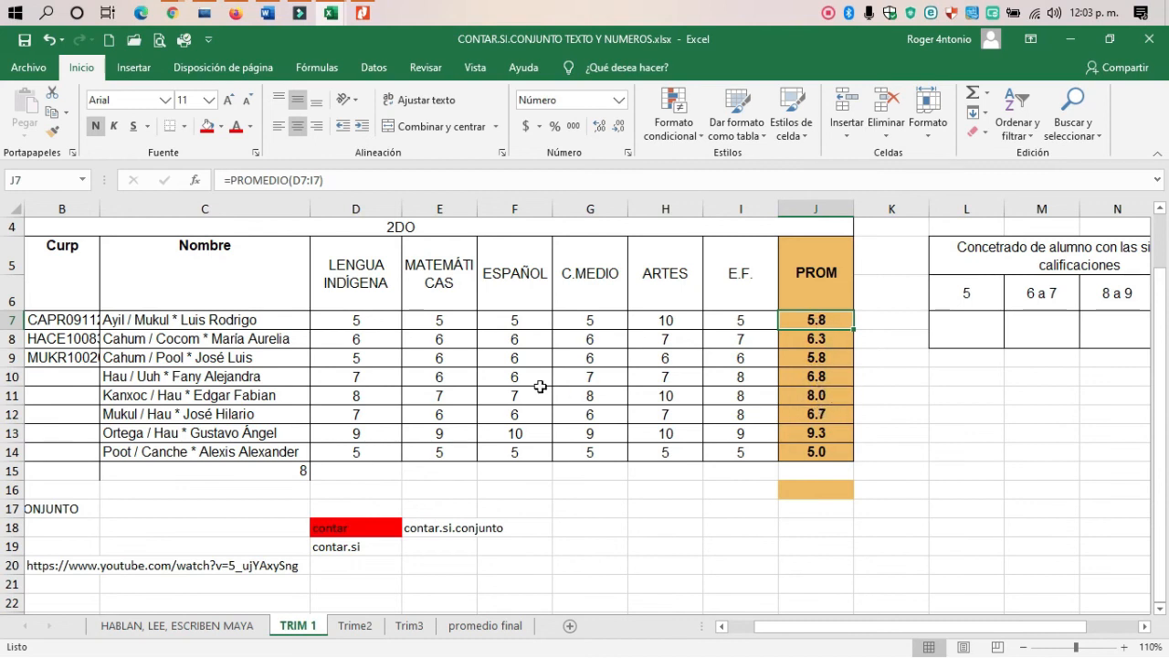
pyautogui.click(369, 390)
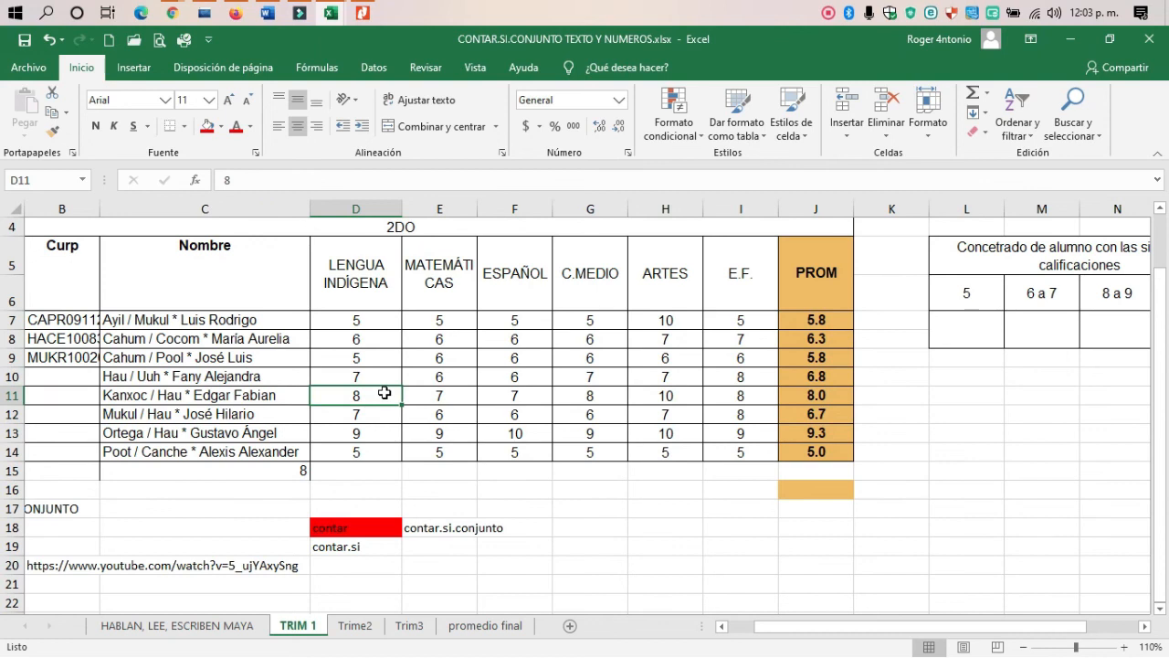
pyautogui.write('10')
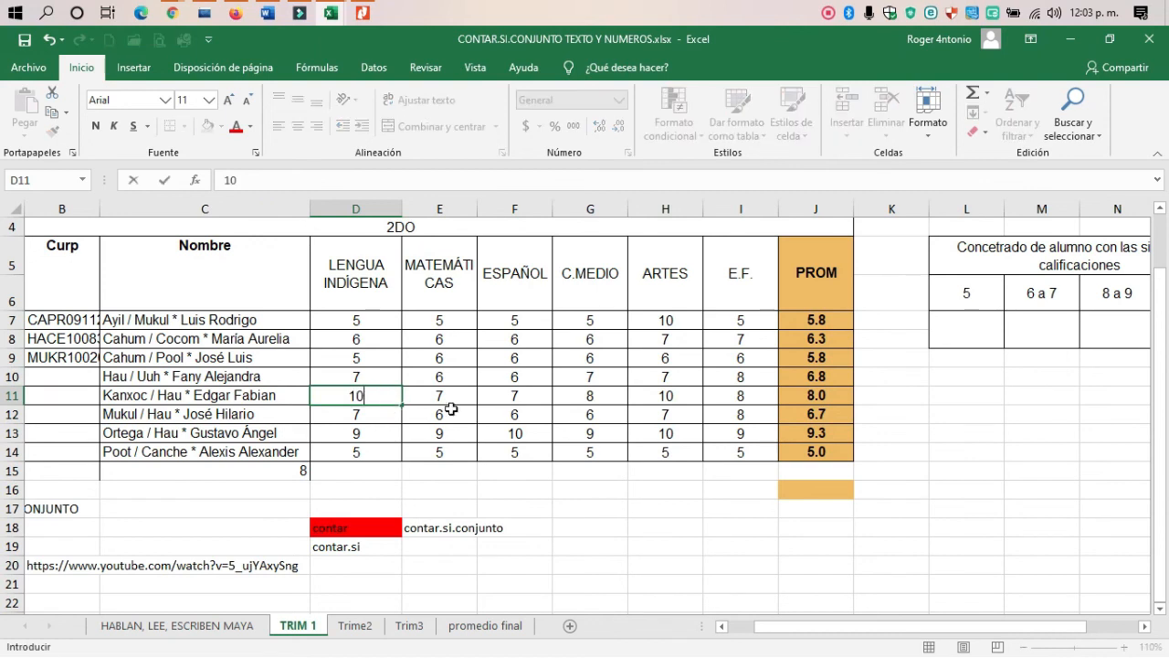
pyautogui.moveTo(585, 414); pyautogui.dragTo(585, 433)
pyautogui.click(827, 393)
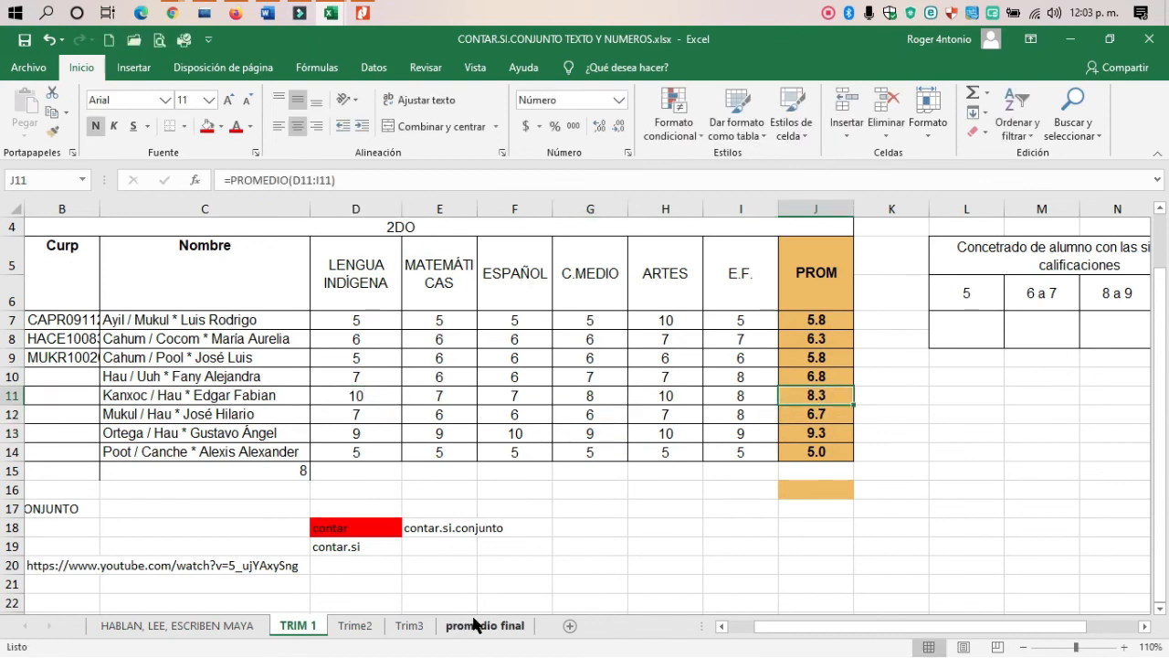
# Compare the PROMEDIO formula in promedio final's C8 with the student grades and averages in TRIM 1.
pyautogui.click(479, 626)
pyautogui.click(326, 345)
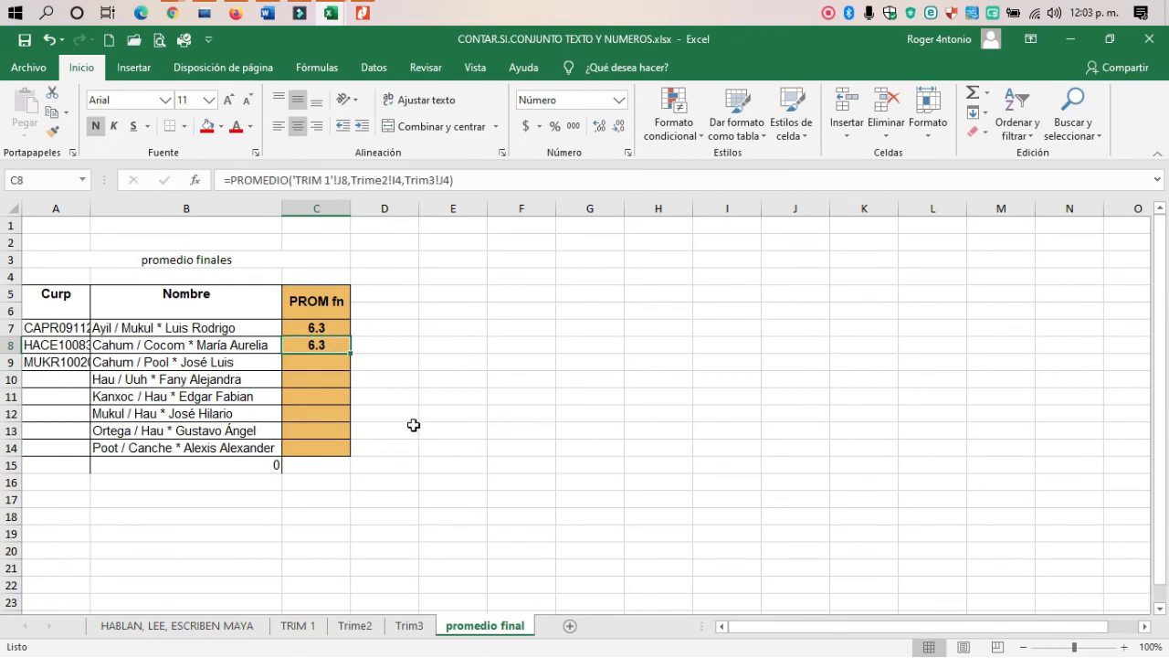
pyautogui.click(298, 625)
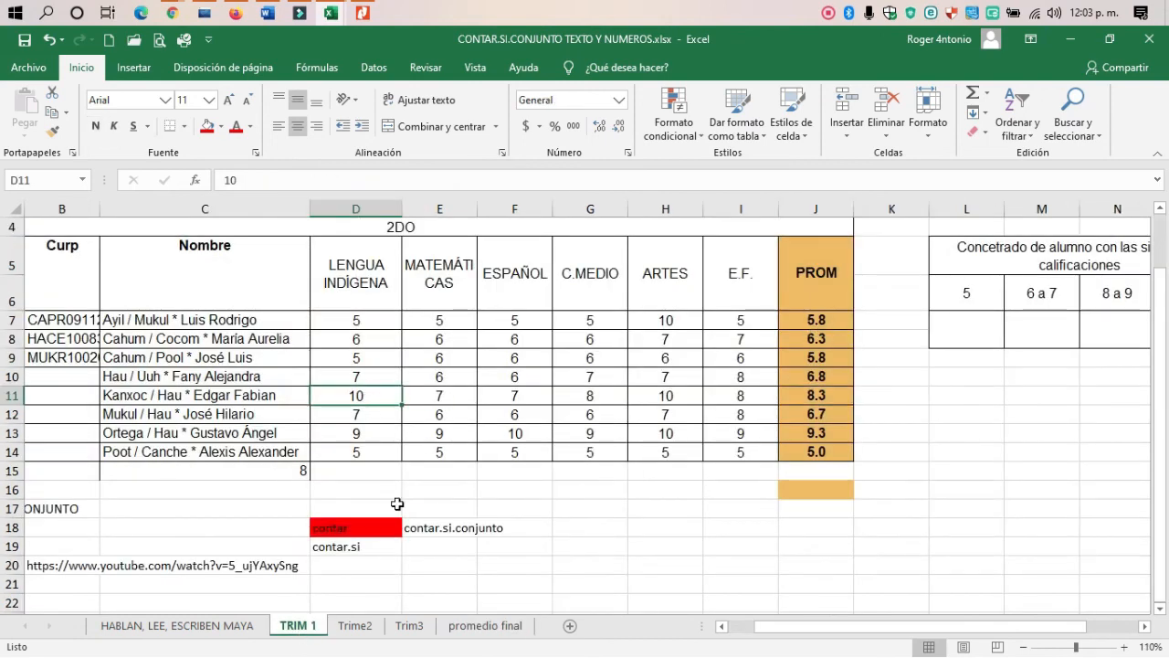
pyautogui.click(489, 627)
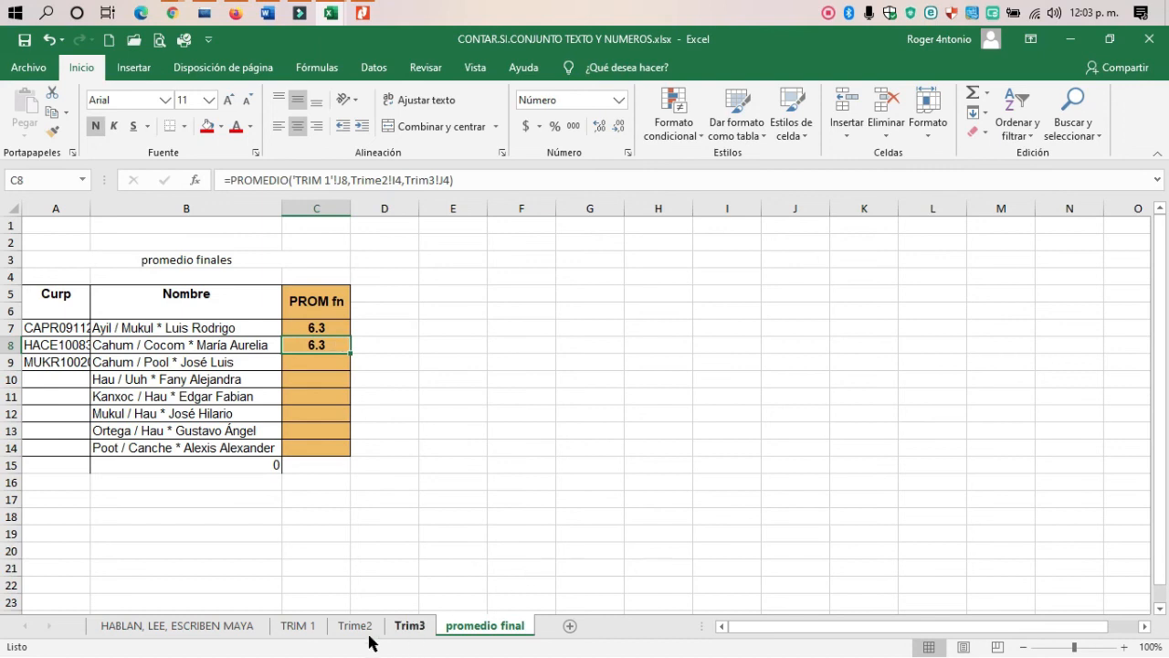
pyautogui.click(302, 626)
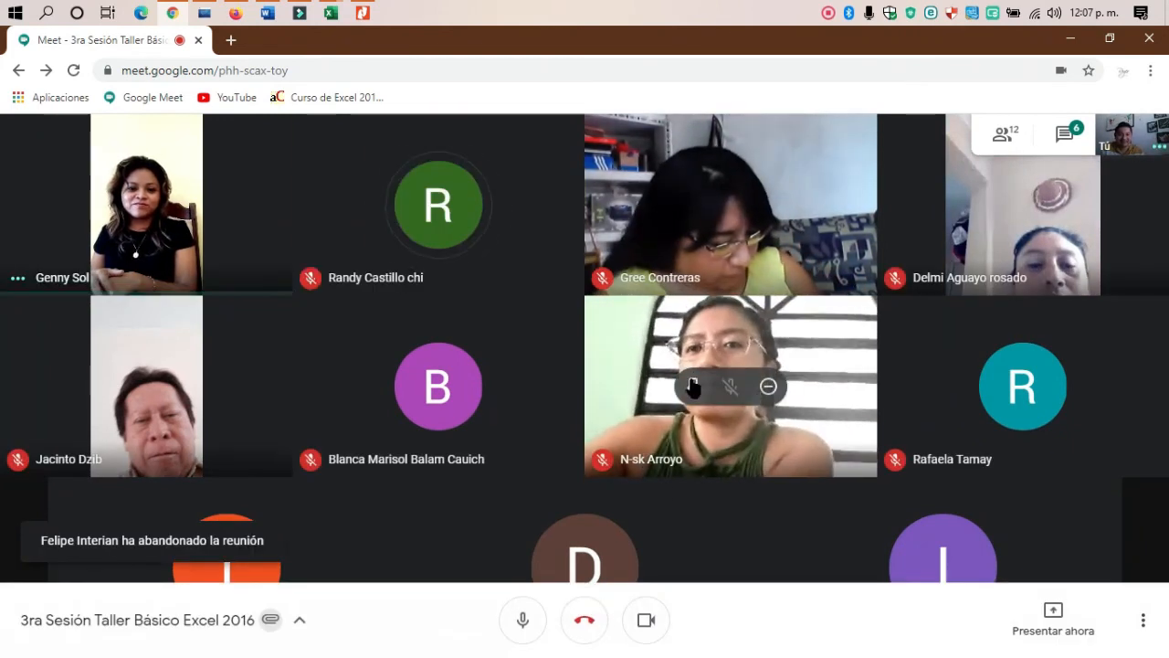
# Leave the Excel workshop meeting in Google Meet and bring up the screen recorder's controls.
pyautogui.click(584, 619)
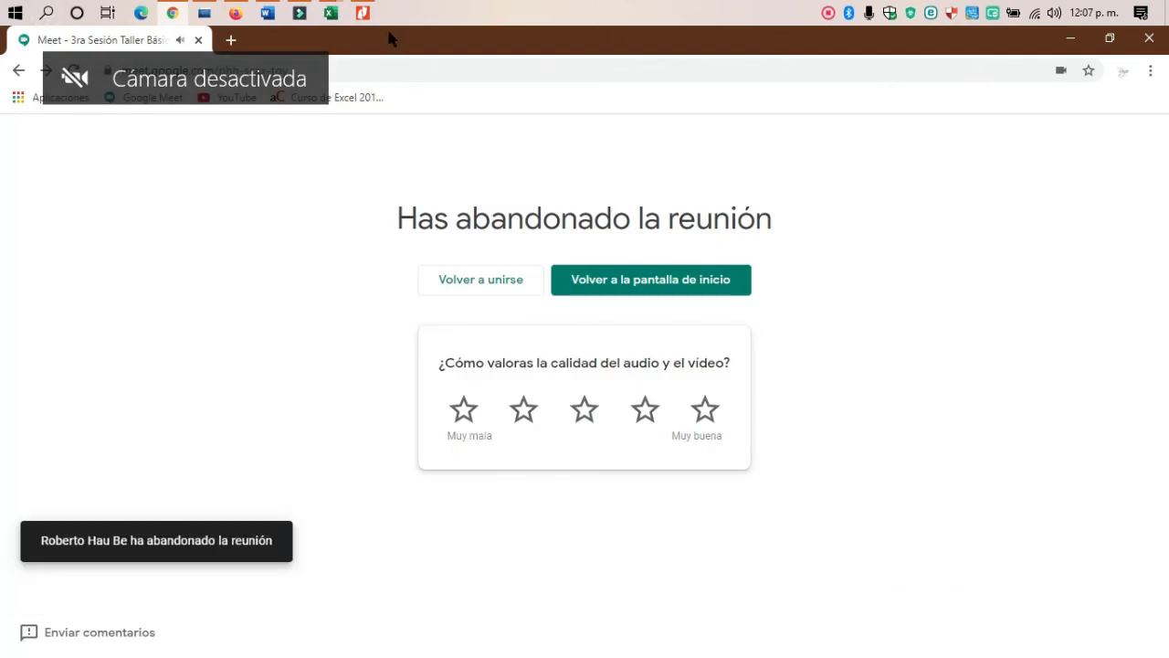
pyautogui.click(869, 12)
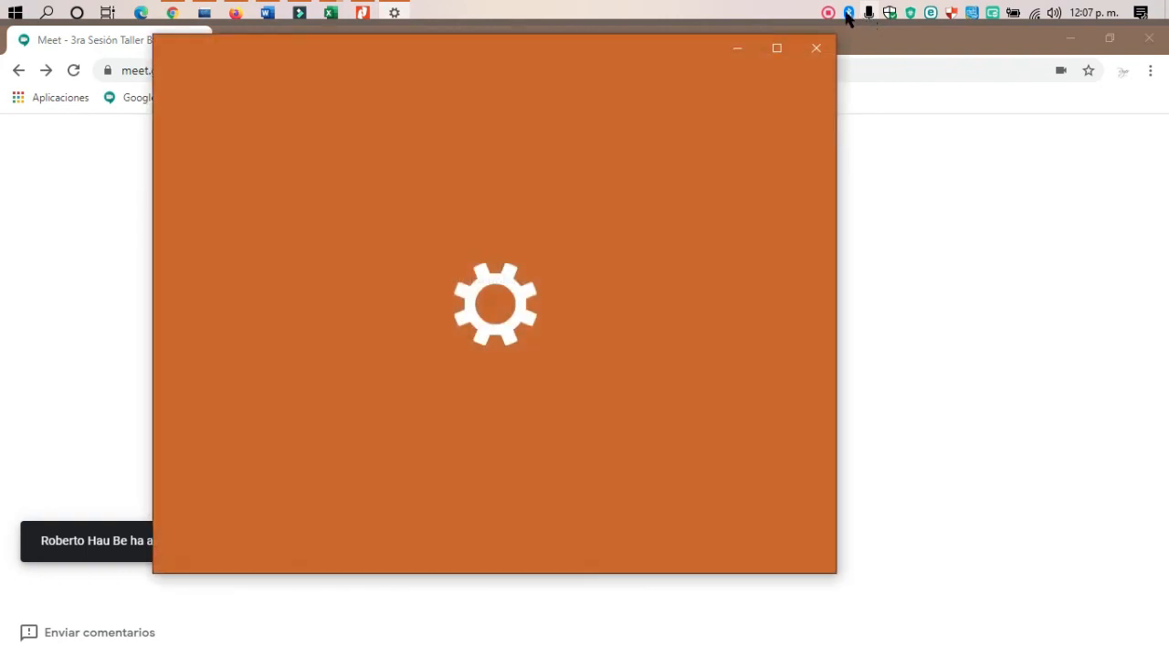
pyautogui.click(828, 13)
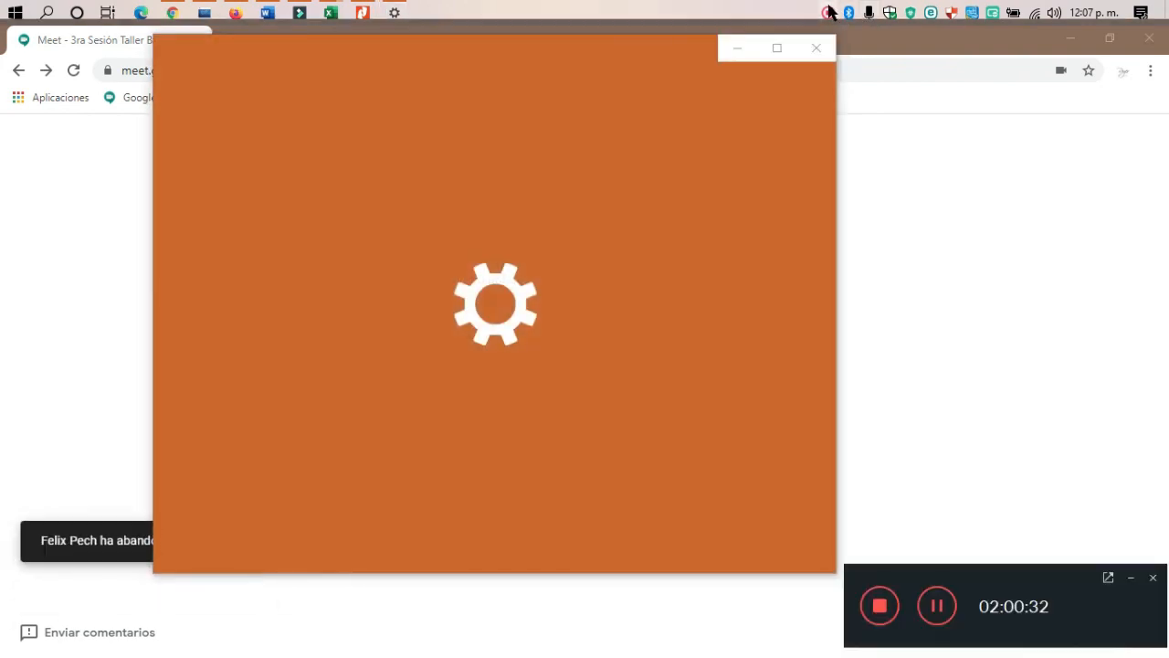